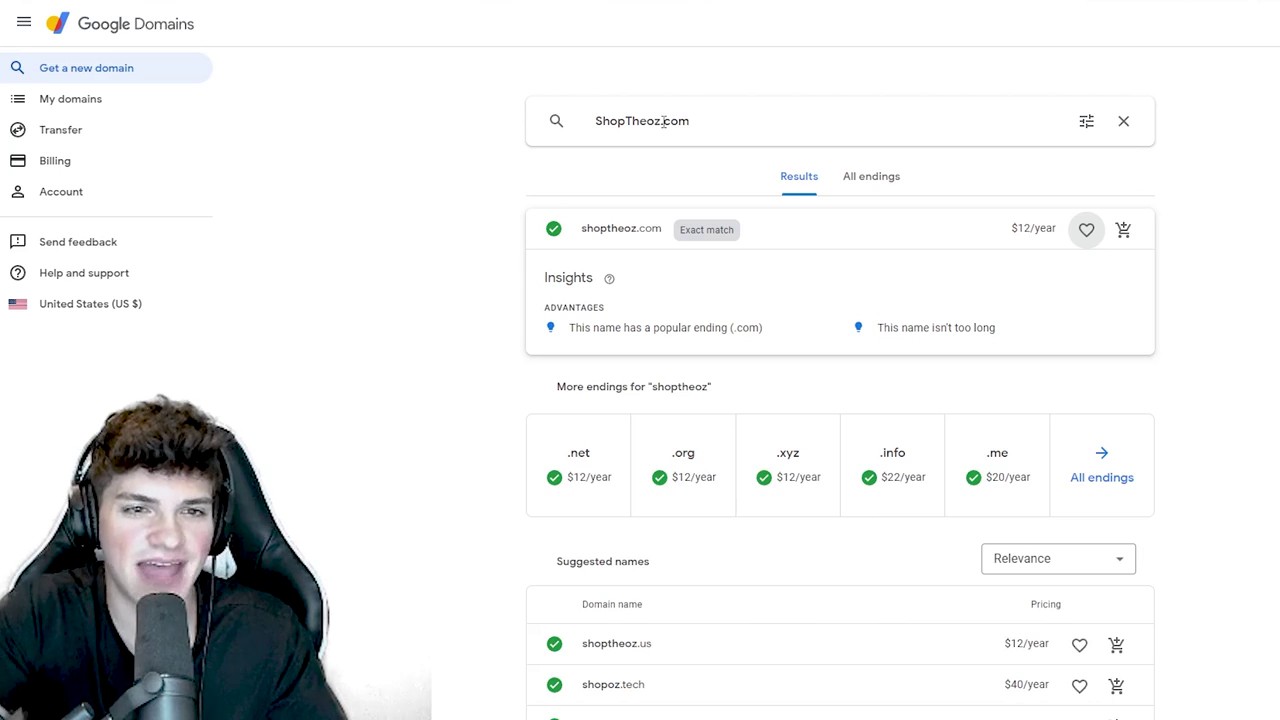
# - Search Google Domains for ShopMystically.com instead of ShopTheoz.com
pyautogui.moveTo(662, 121); pyautogui.dragTo(636, 127)
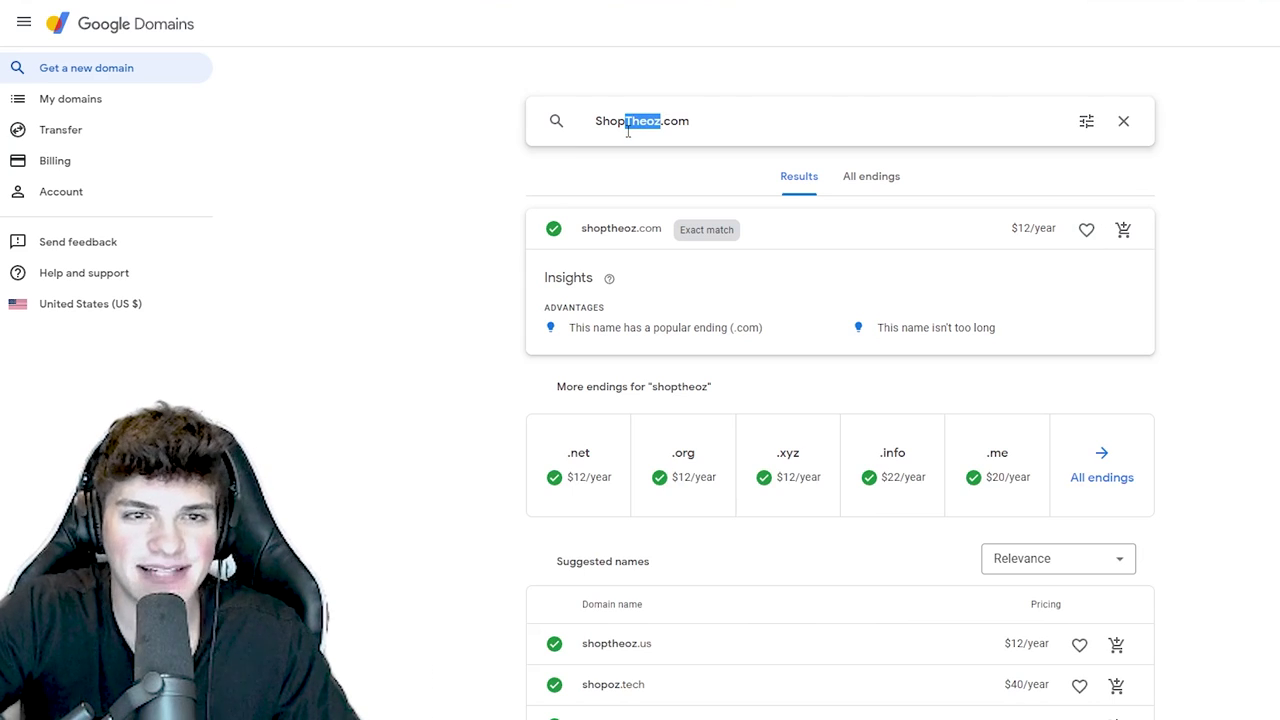
pyautogui.write('Mystically')
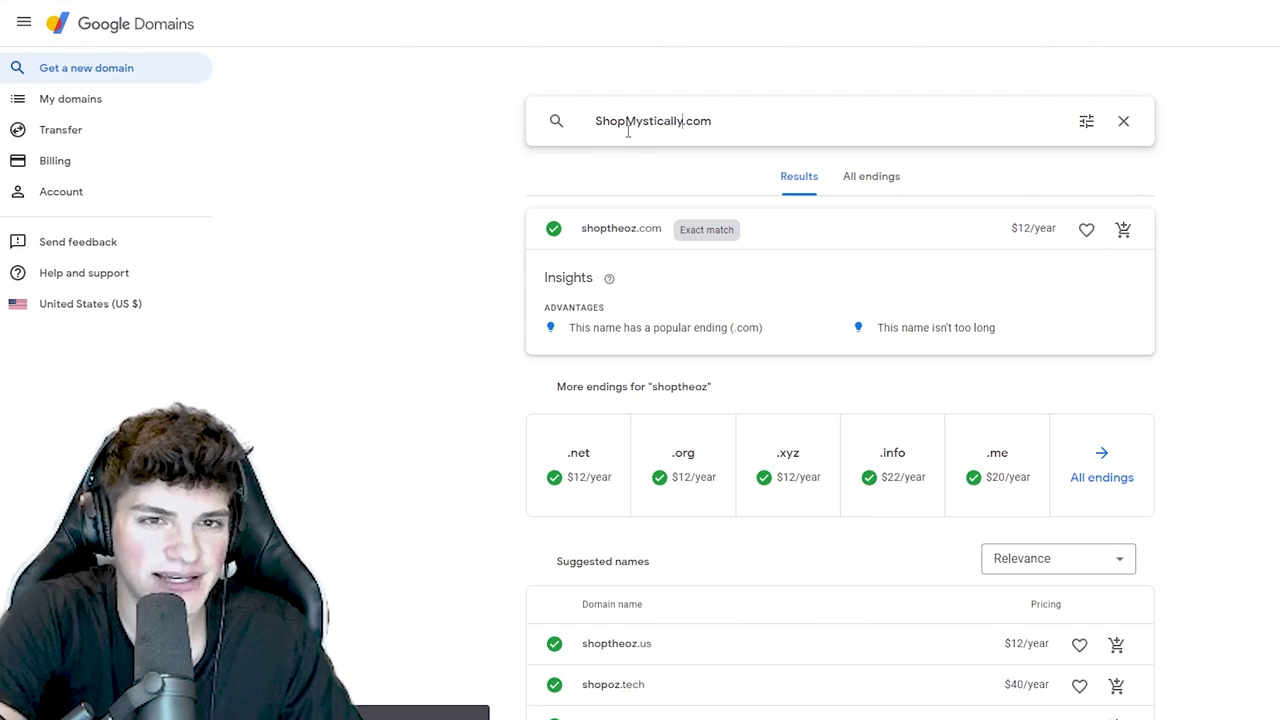
pyautogui.press('Return')
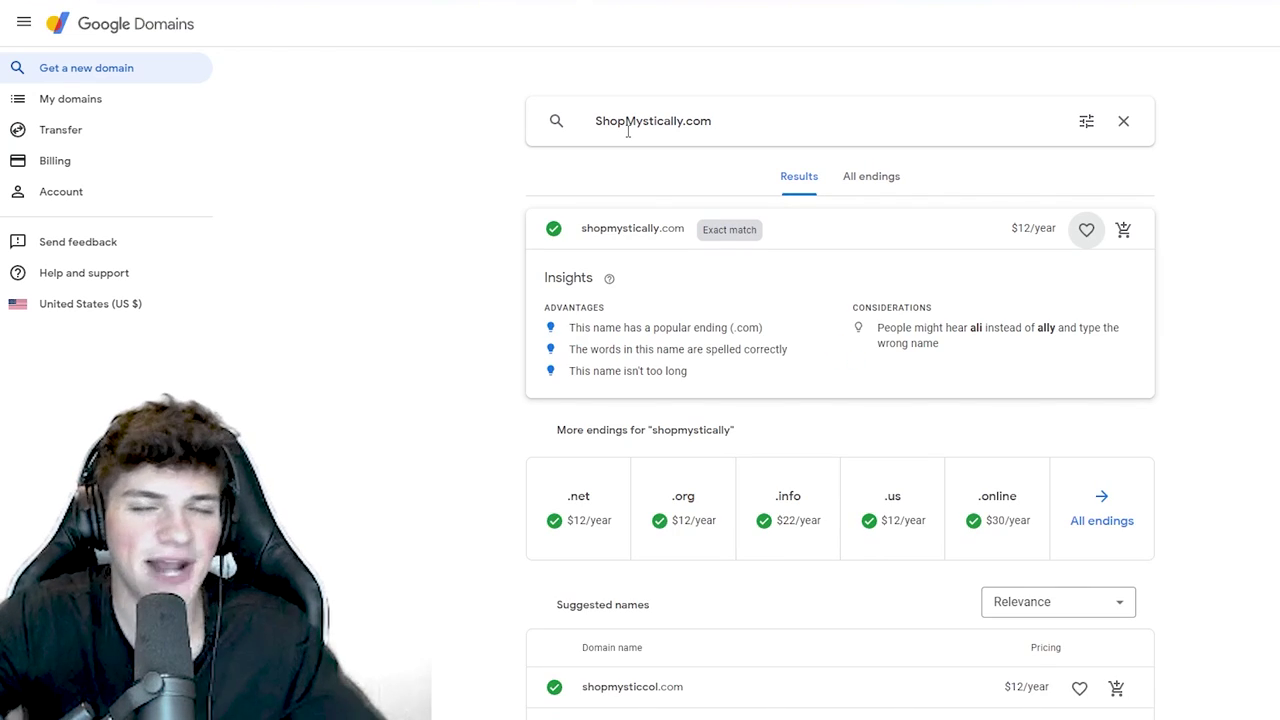
pyautogui.moveTo(771, 137); pyautogui.dragTo(590, 150)
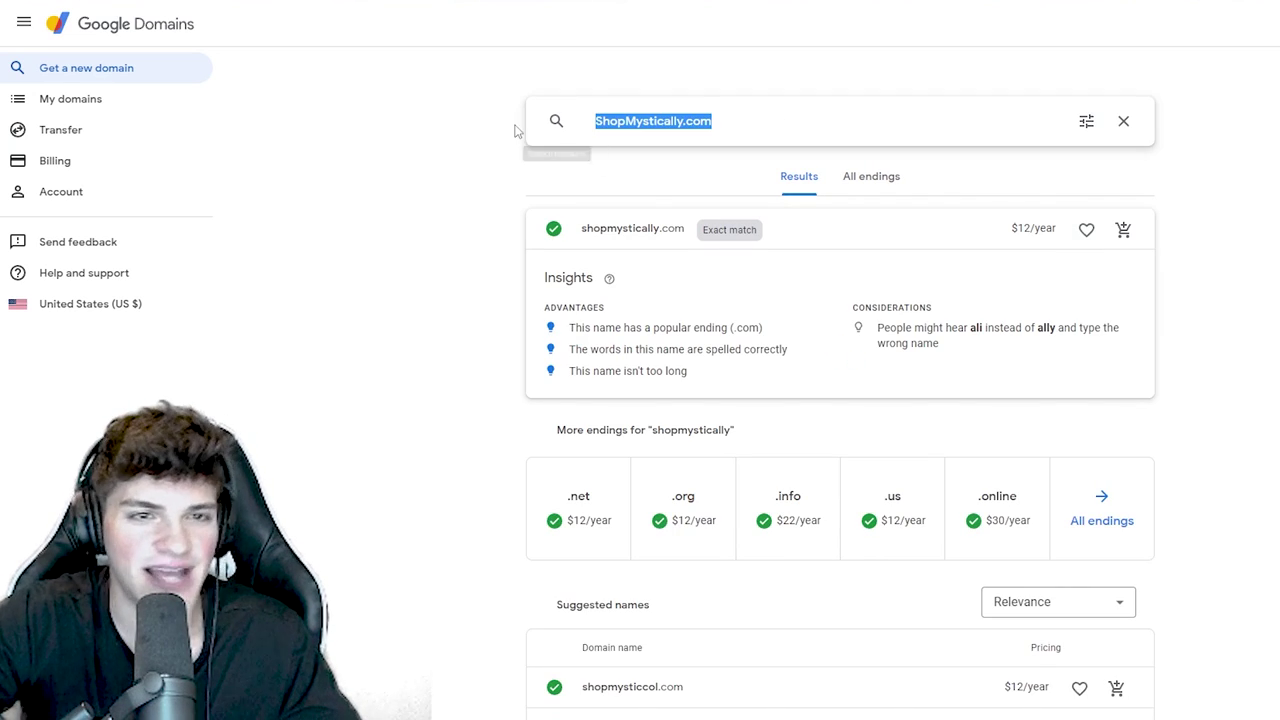
pyautogui.click(645, 155)
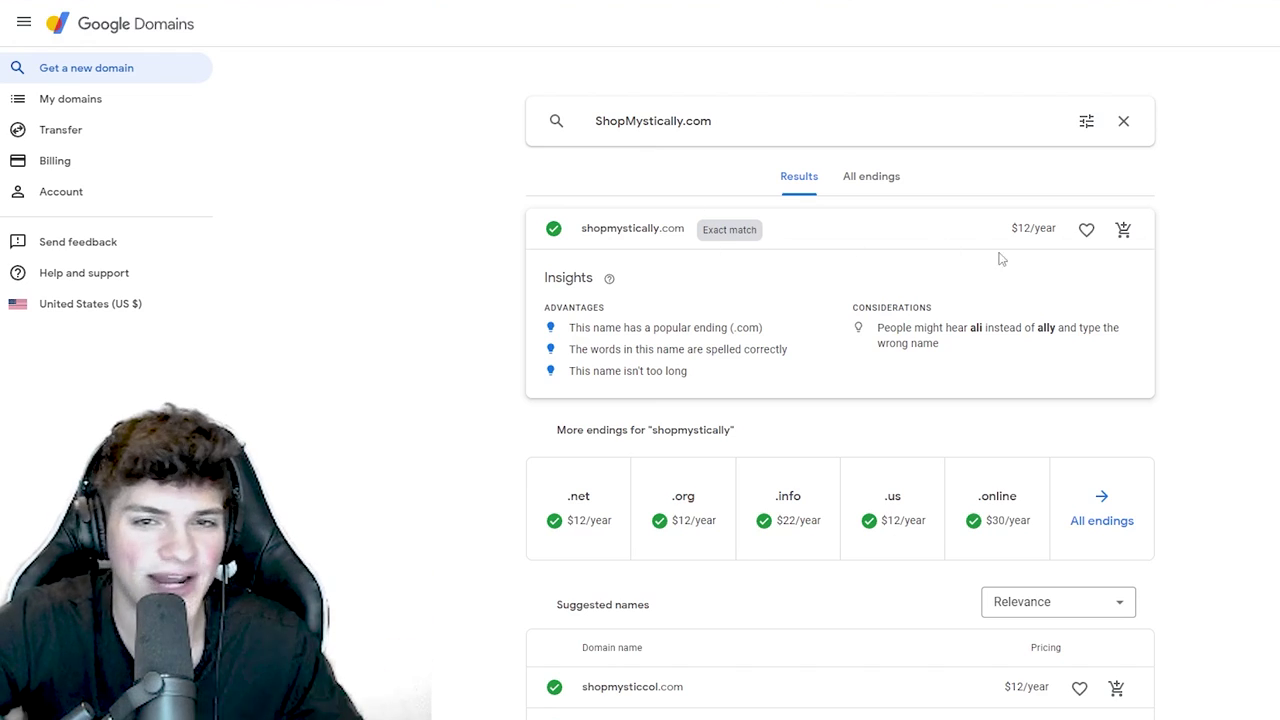
# - Add the available shopmystically.com domain to the cart
pyautogui.doubleClick(627, 226)
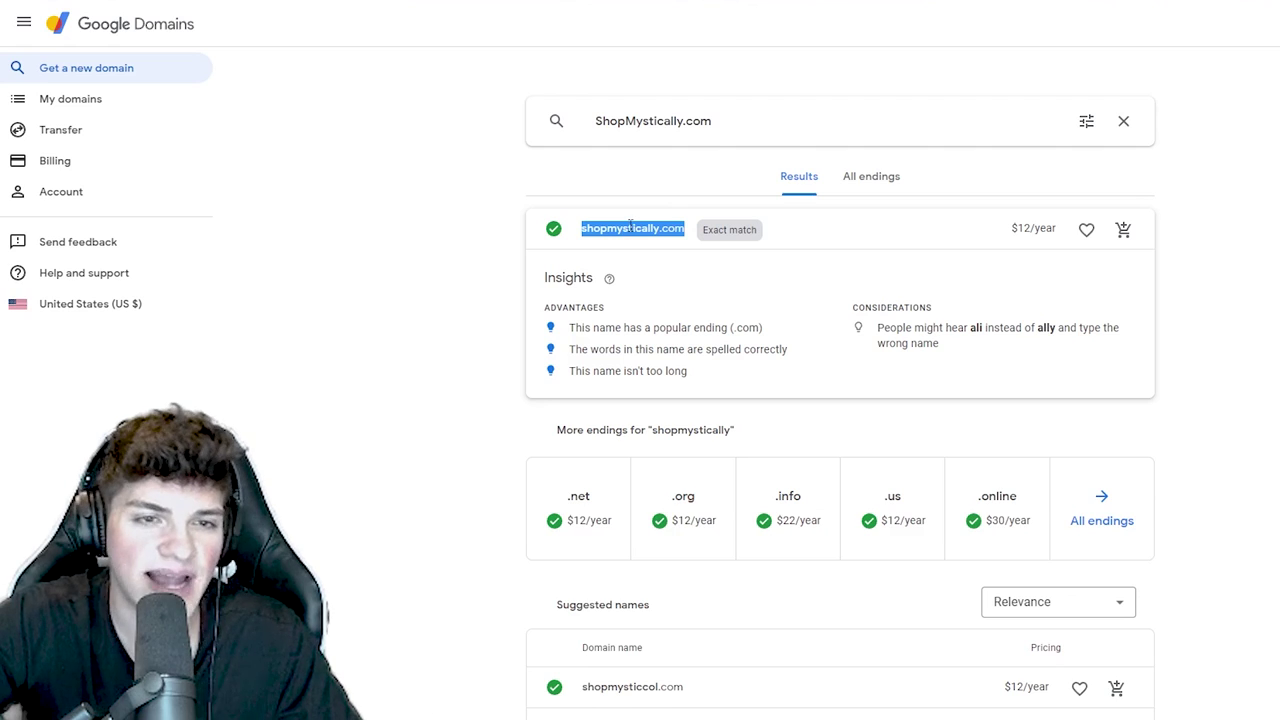
pyautogui.tripleClick(630, 226)
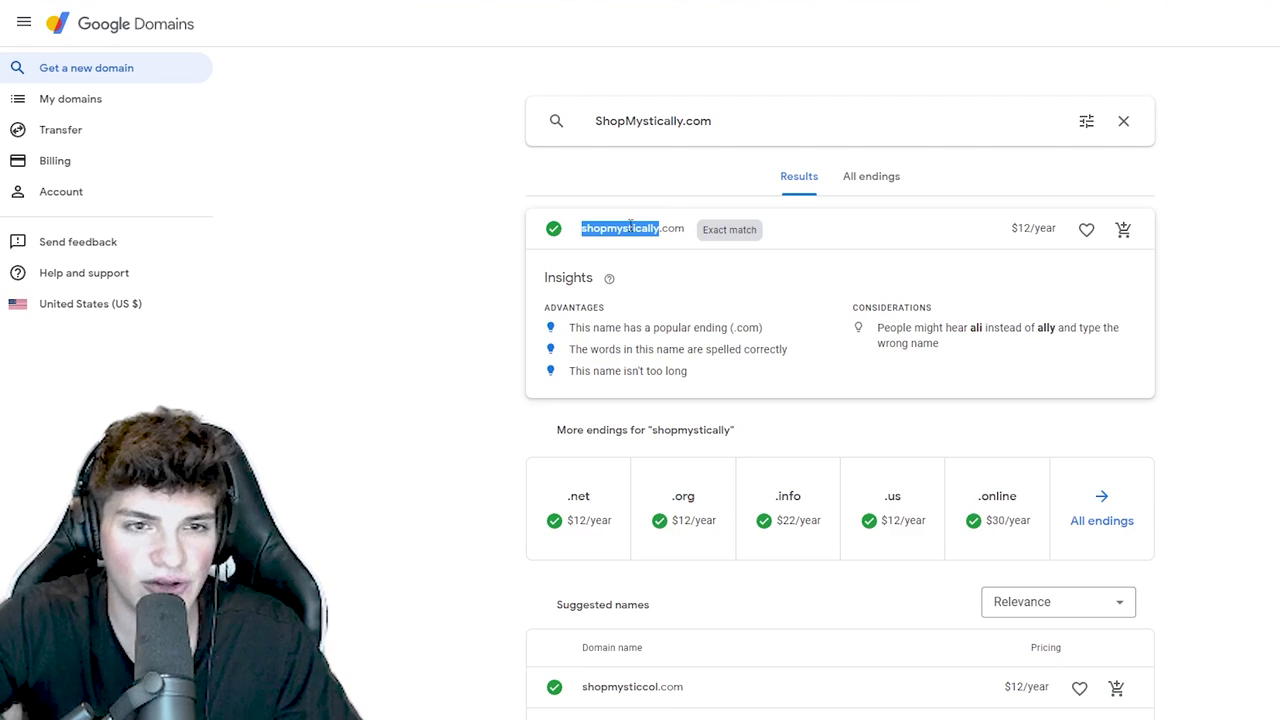
pyautogui.click(1124, 230)
pyautogui.moveTo(673, 280); pyautogui.dragTo(580, 280)
# - Turn off auto-renew and check out to register shopmystically.com for one year at $12
pyautogui.click(531, 374)
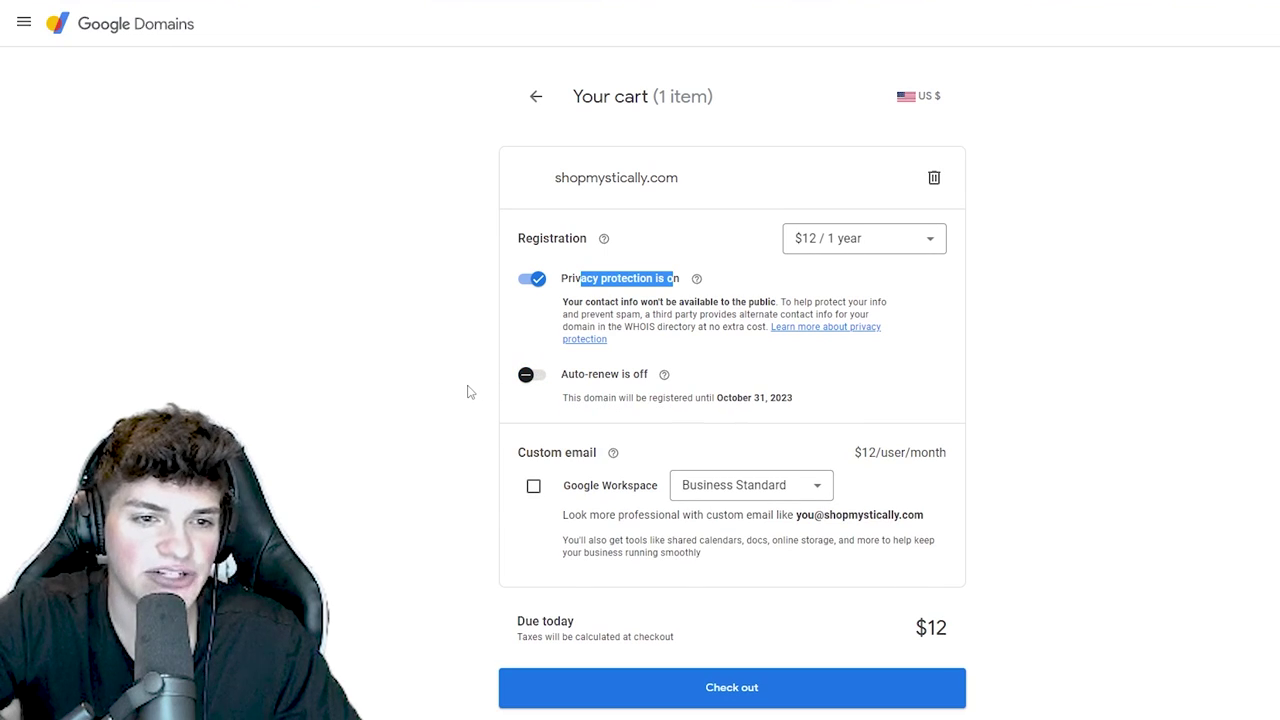
pyautogui.tripleClick(549, 451)
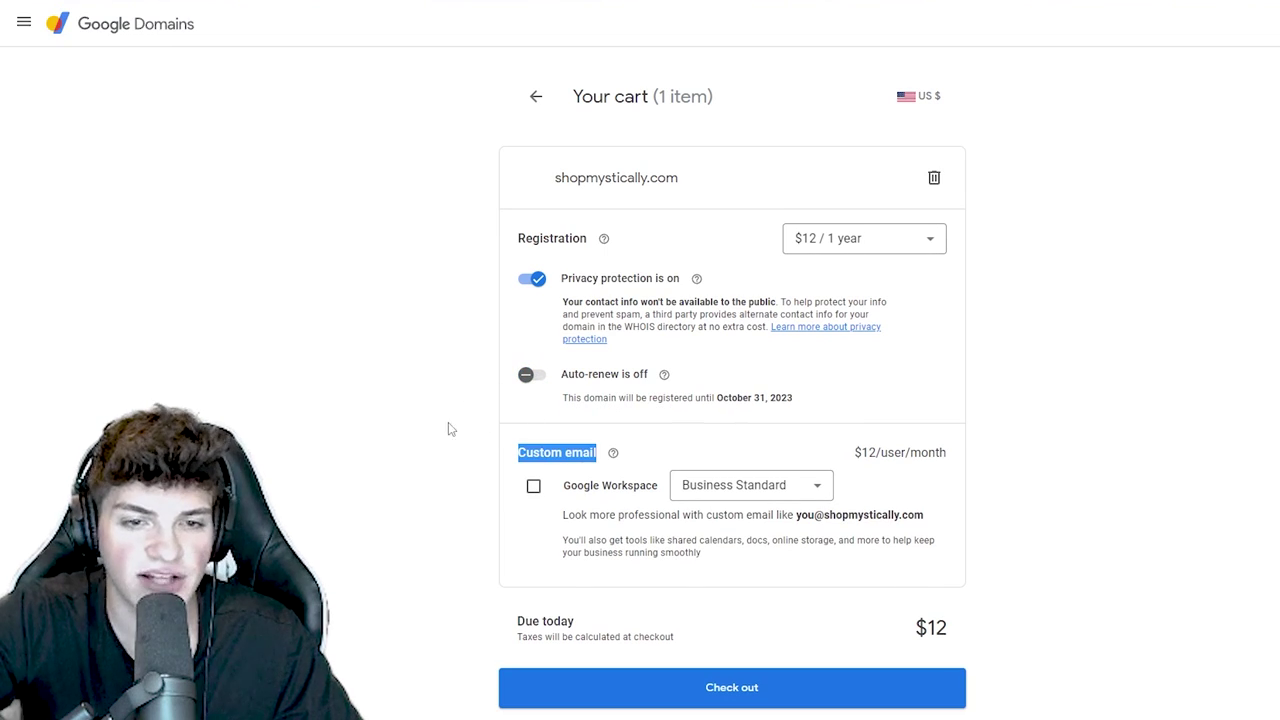
pyautogui.click(680, 694)
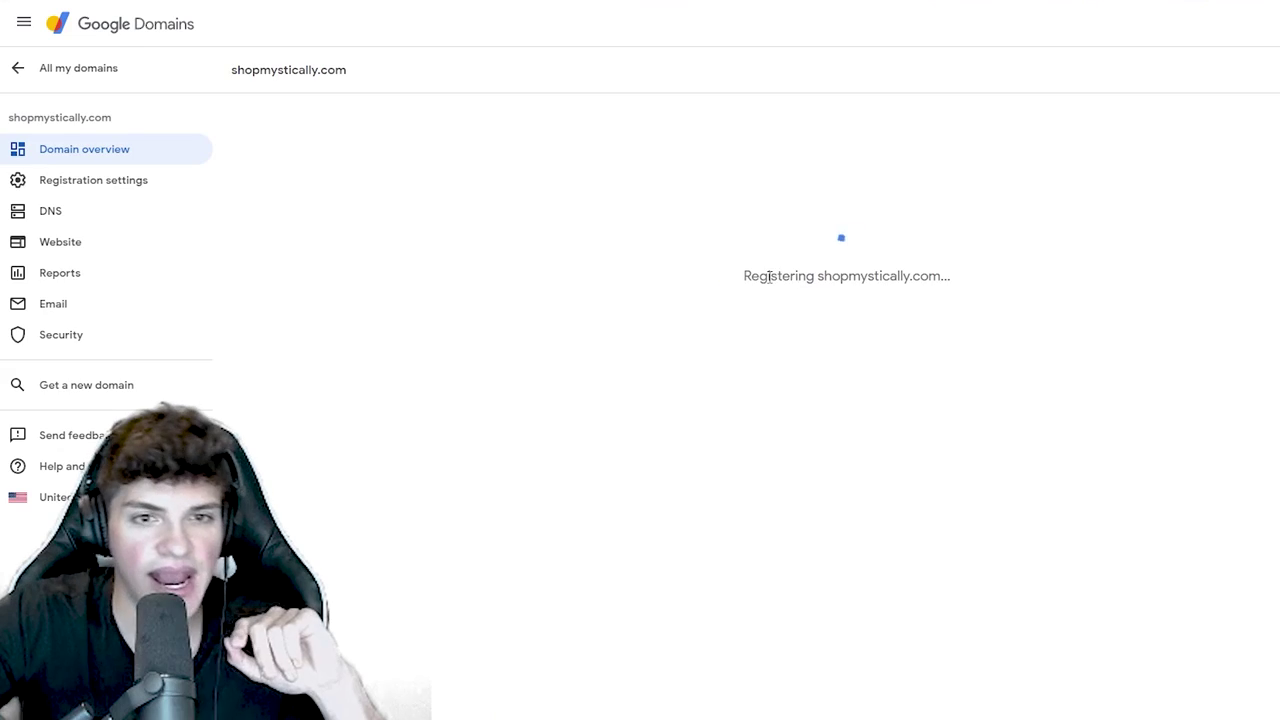
pyautogui.moveTo(766, 277); pyautogui.dragTo(963, 284)
pyautogui.click(949, 277)
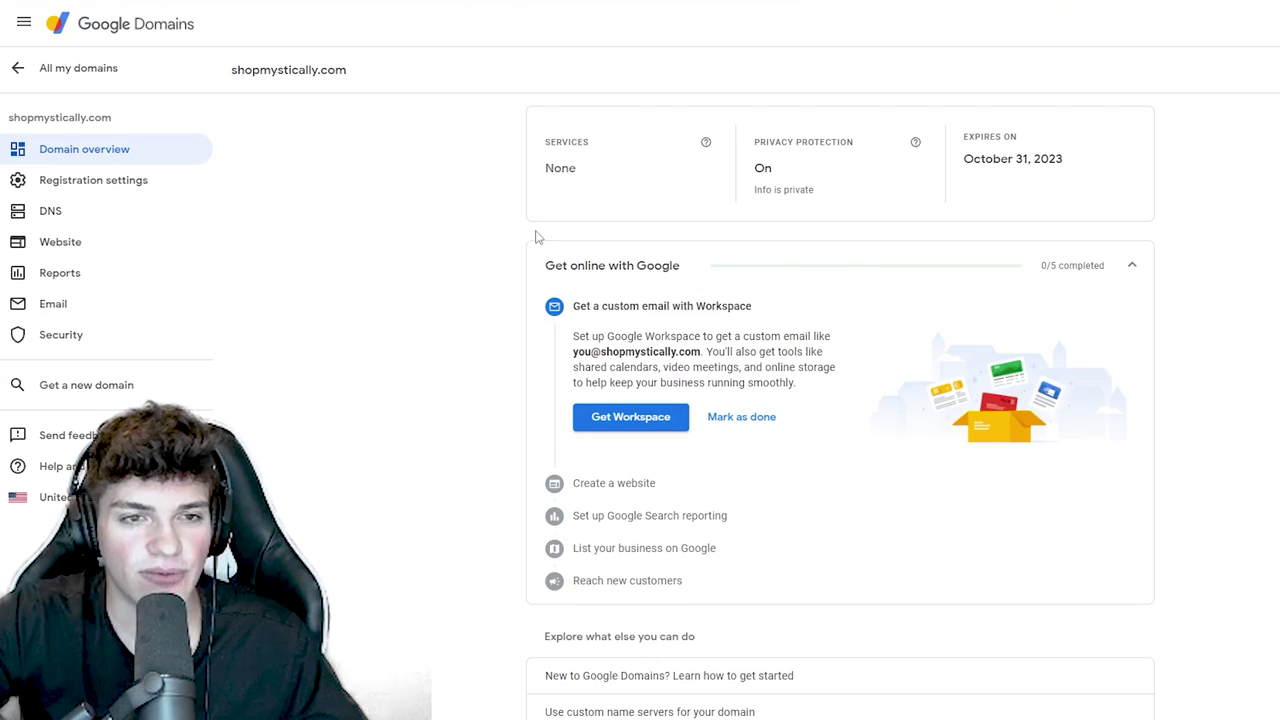
pyautogui.scroll(-2, 535, 237)
pyautogui.scroll(-2, 535, 237)
pyautogui.scroll(4, 534, 236)
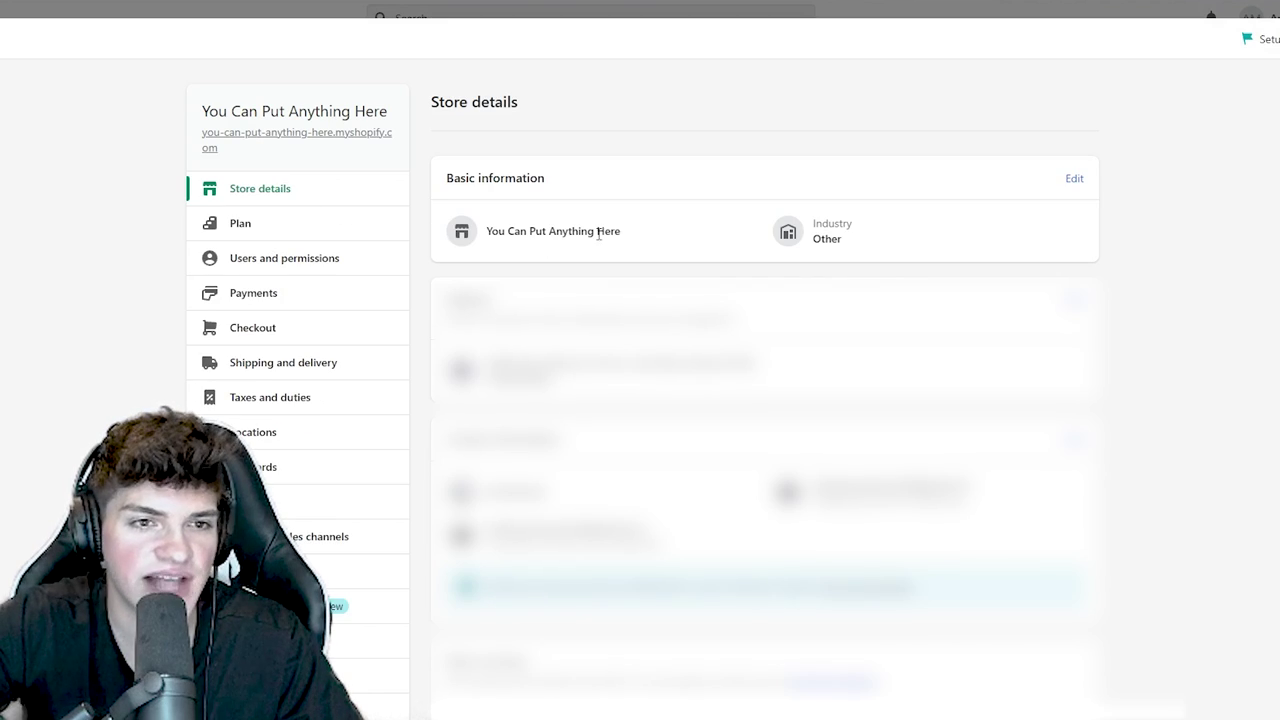
# - Rename the store to ShopMystically in Store details and save
pyautogui.click(612, 238)
pyautogui.write('ShopMystically')
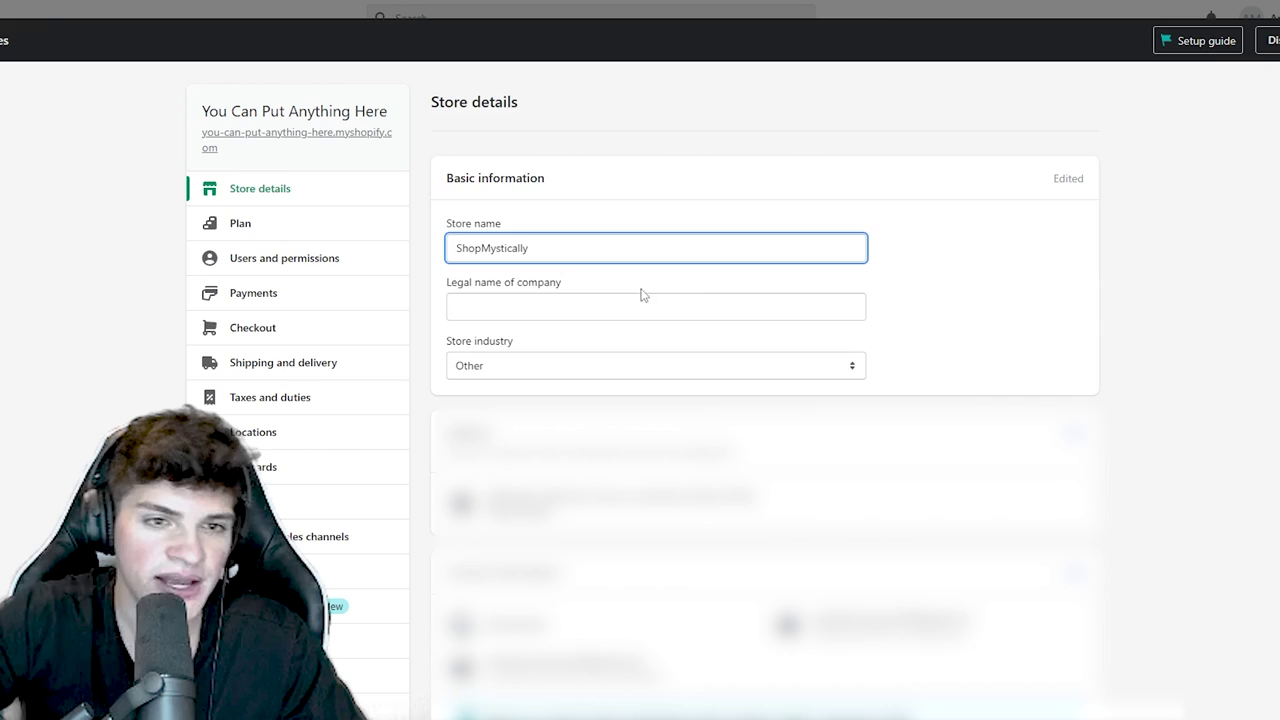
pyautogui.click(643, 300)
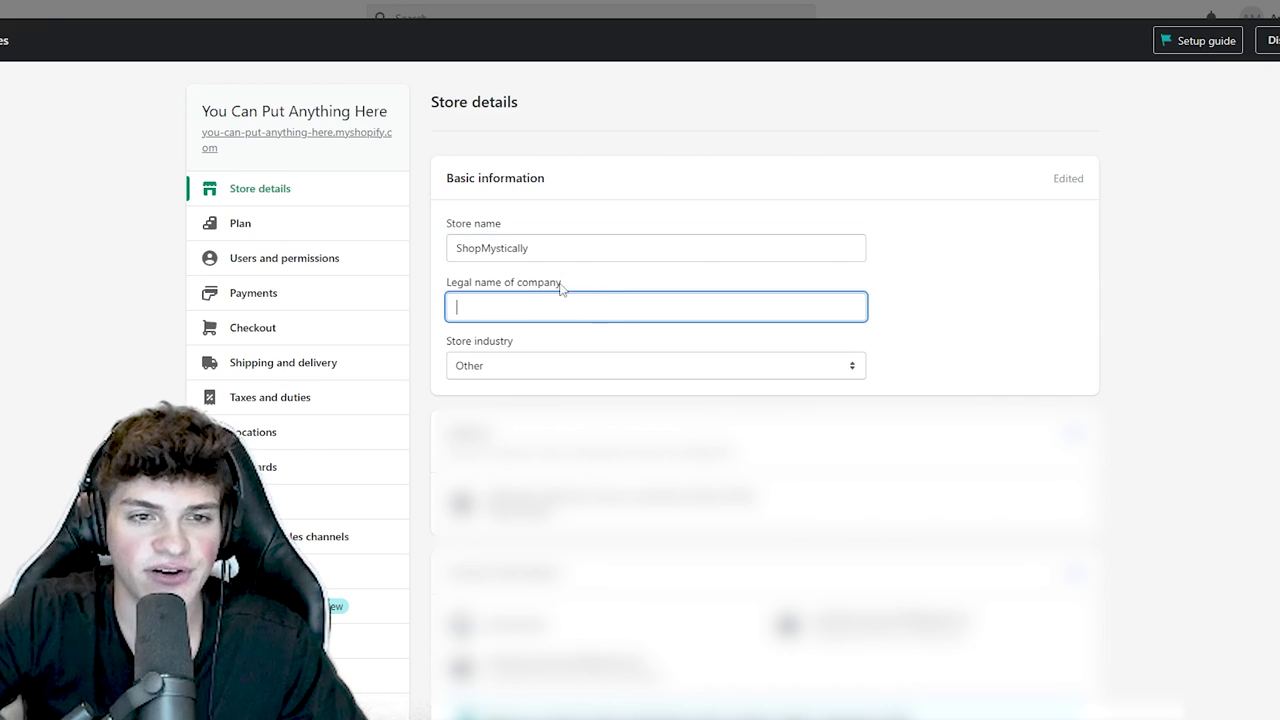
pyautogui.tripleClick(540, 284)
pyautogui.click(537, 311)
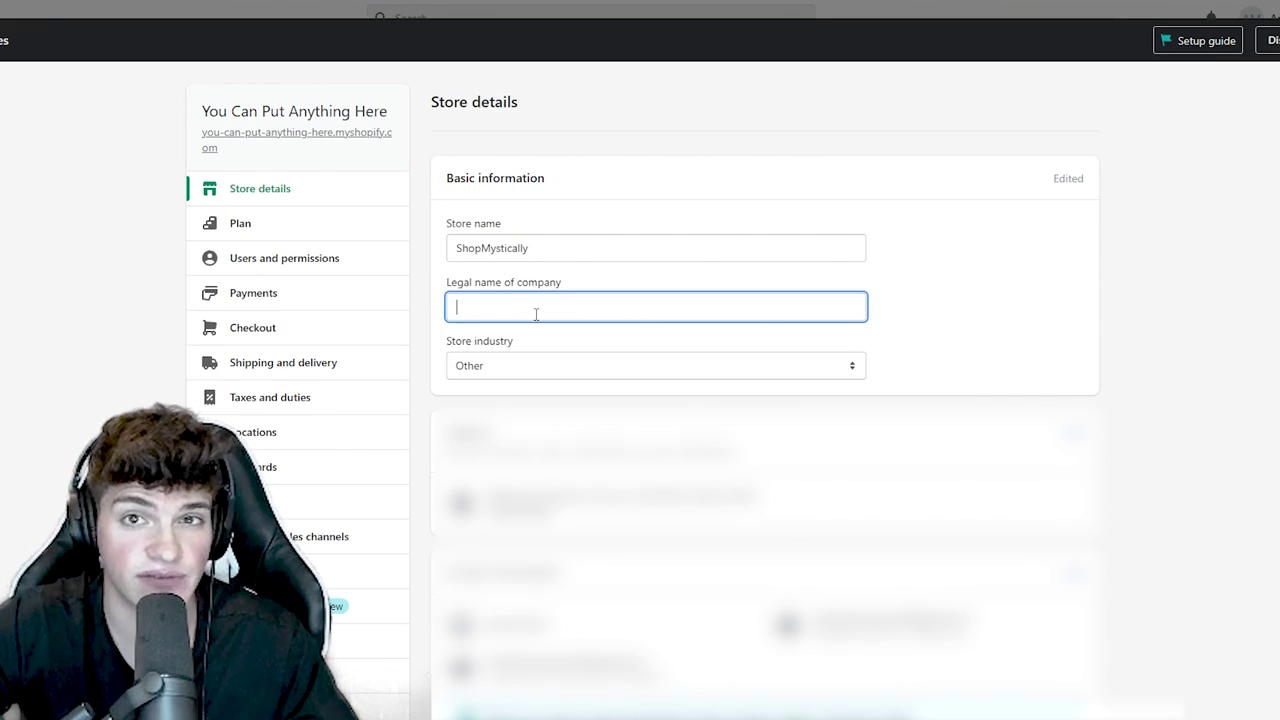
pyautogui.press('Return')
# - Connect the existing domain shopmystically.com automatically through Google Domains
pyautogui.click(255, 571)
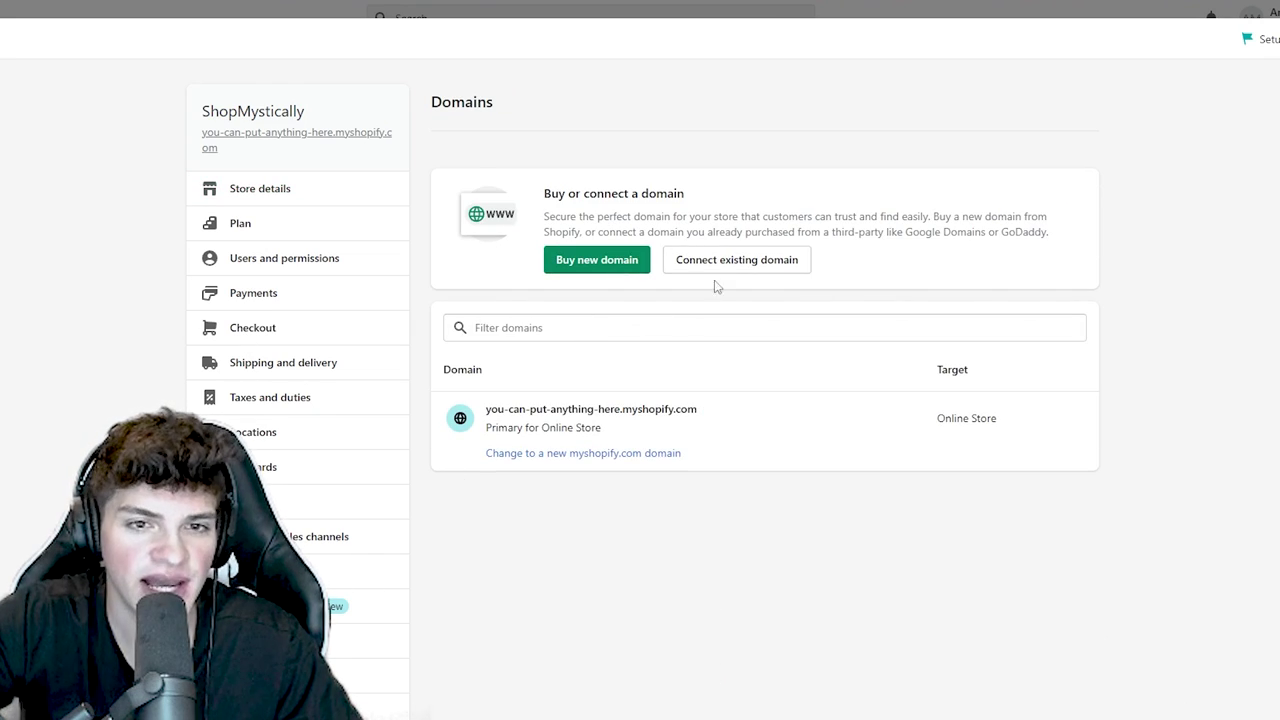
pyautogui.click(734, 264)
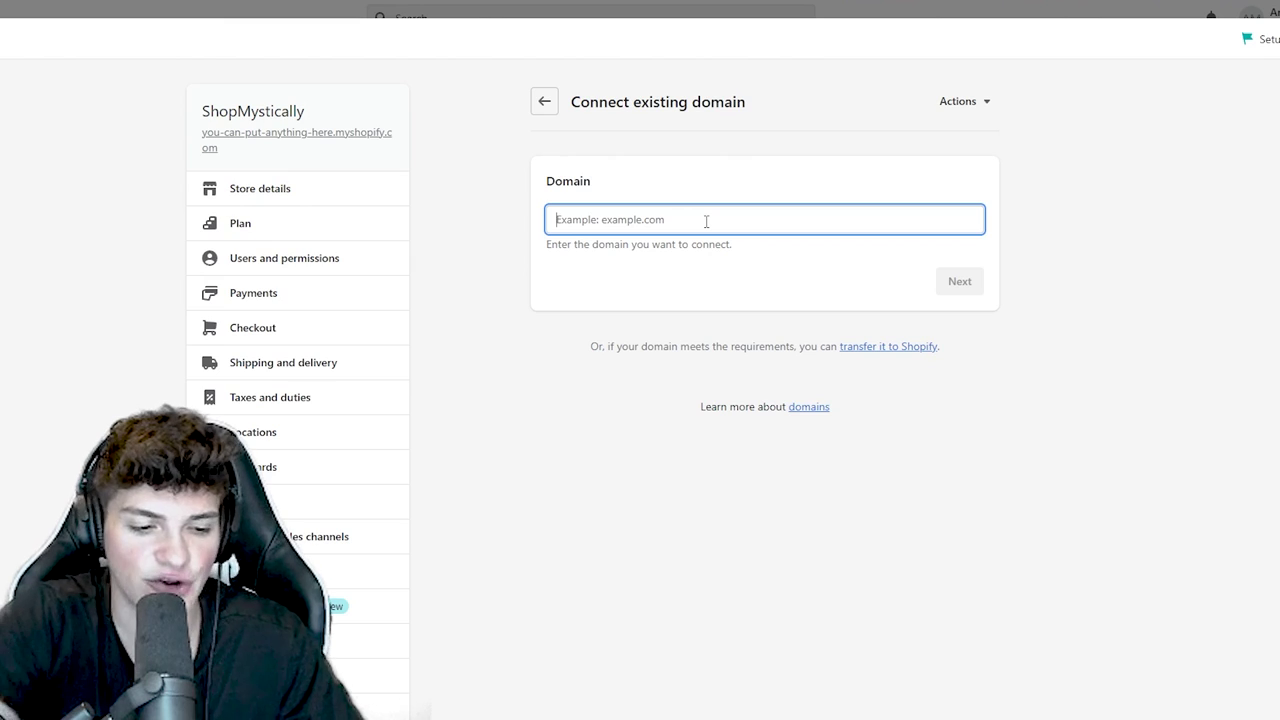
pyautogui.write('shopmystically.com')
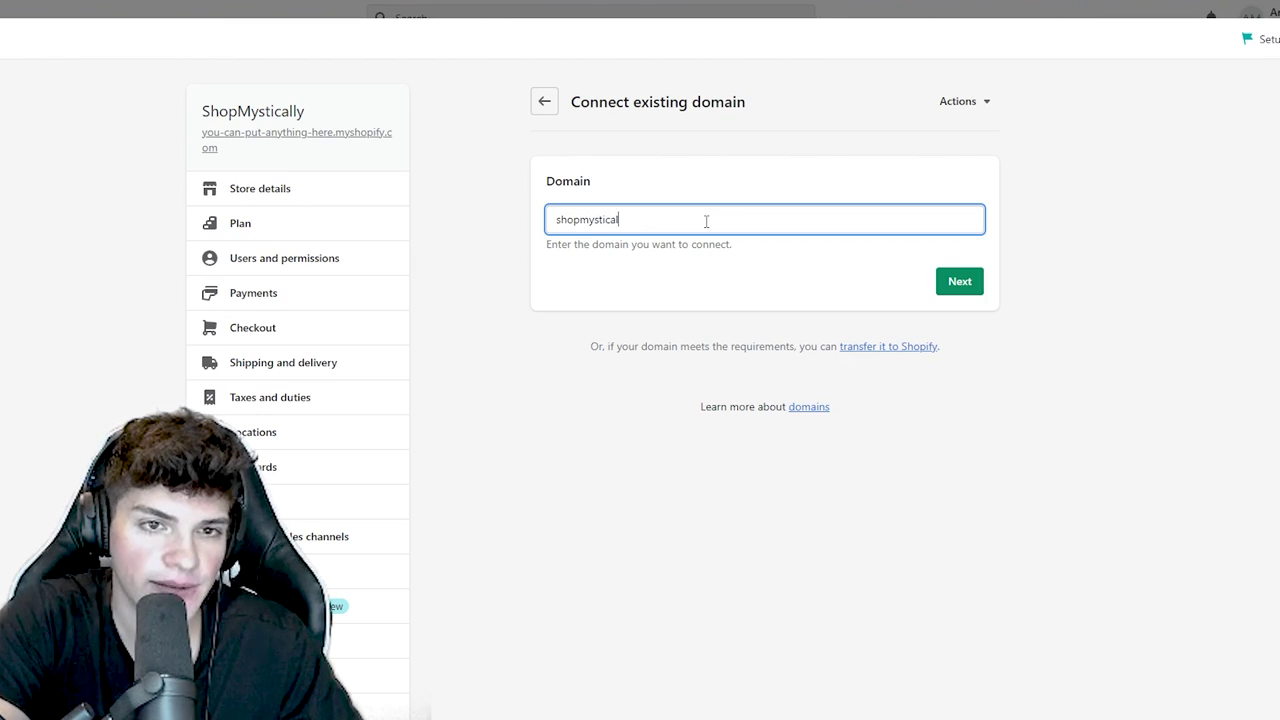
pyautogui.click(940, 285)
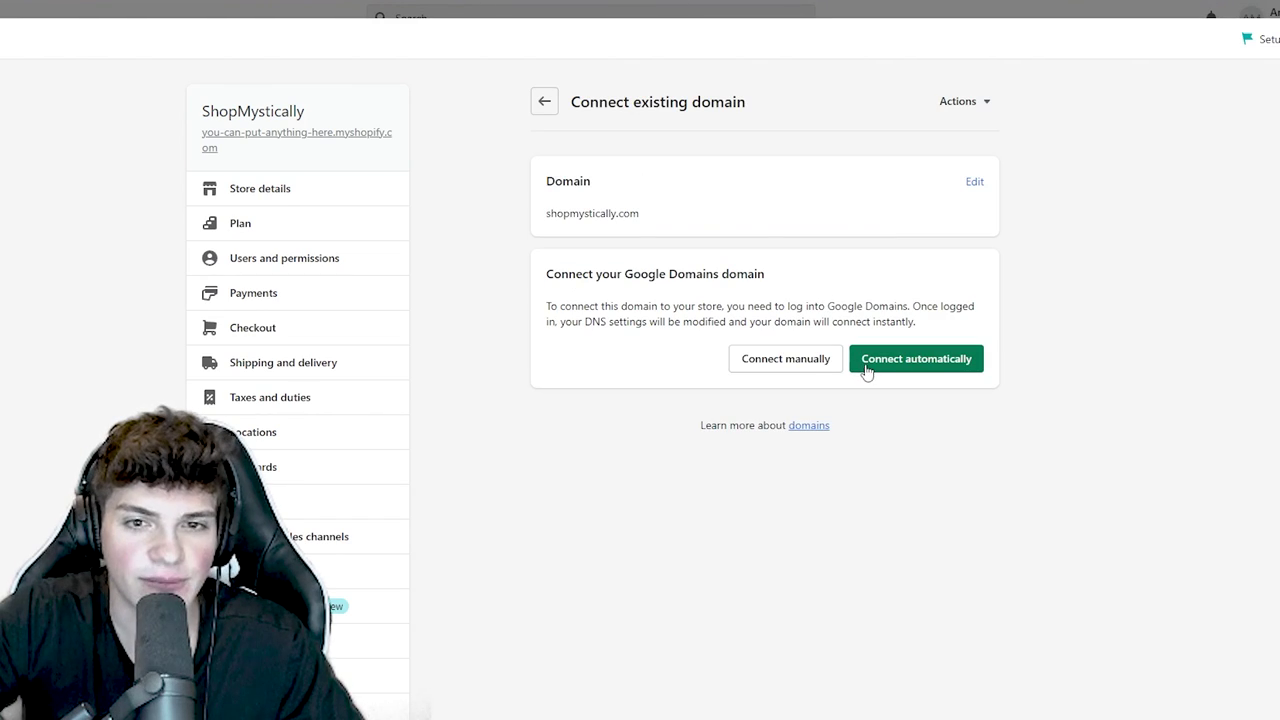
pyautogui.click(930, 365)
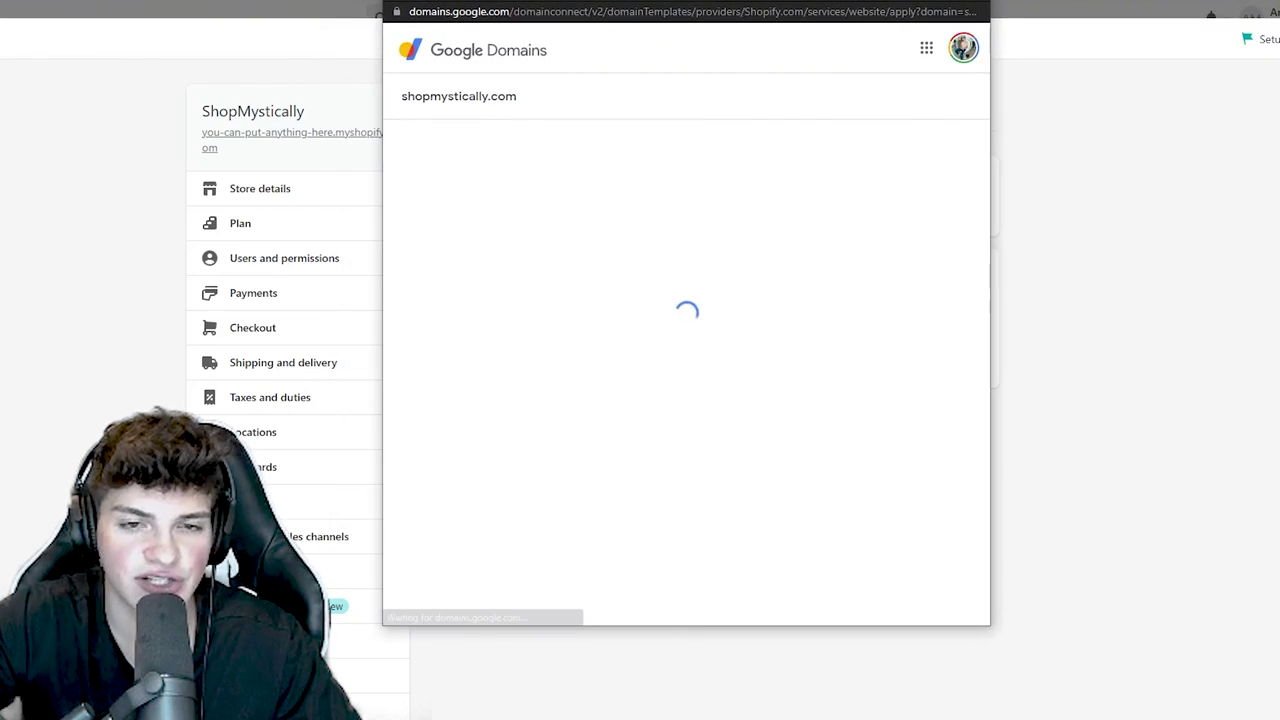
pyautogui.click(815, 345)
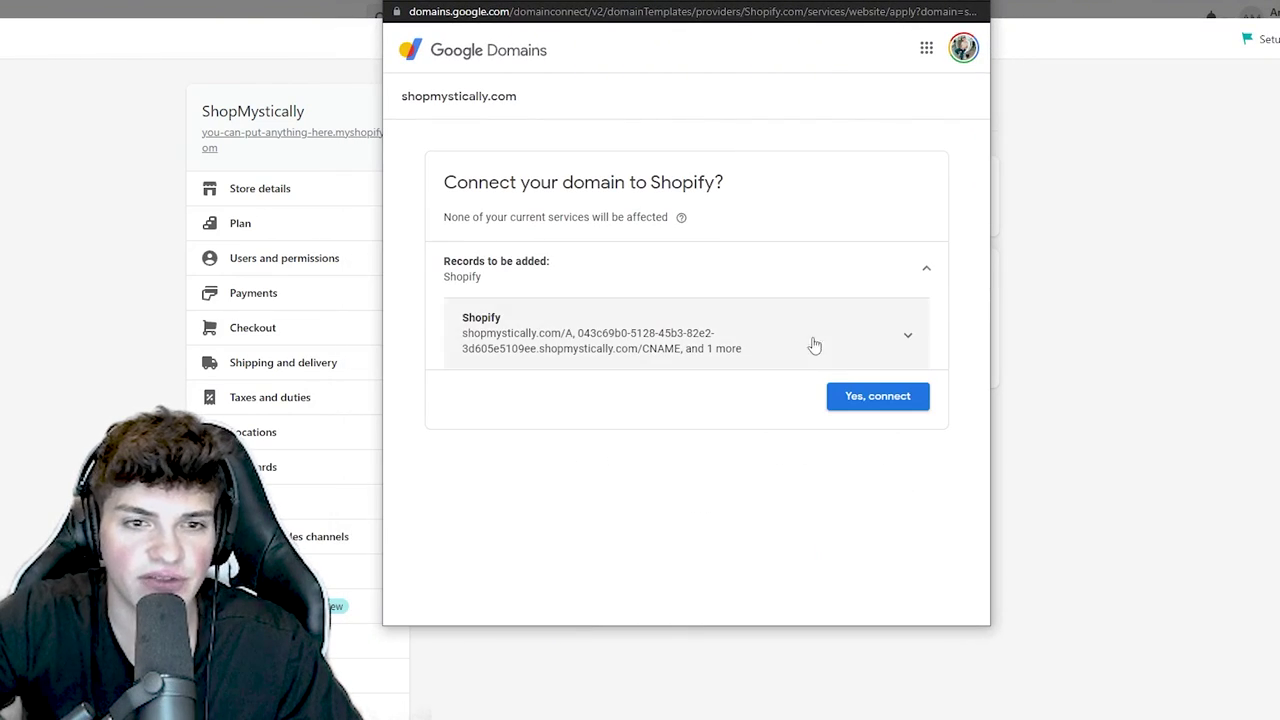
pyautogui.click(880, 398)
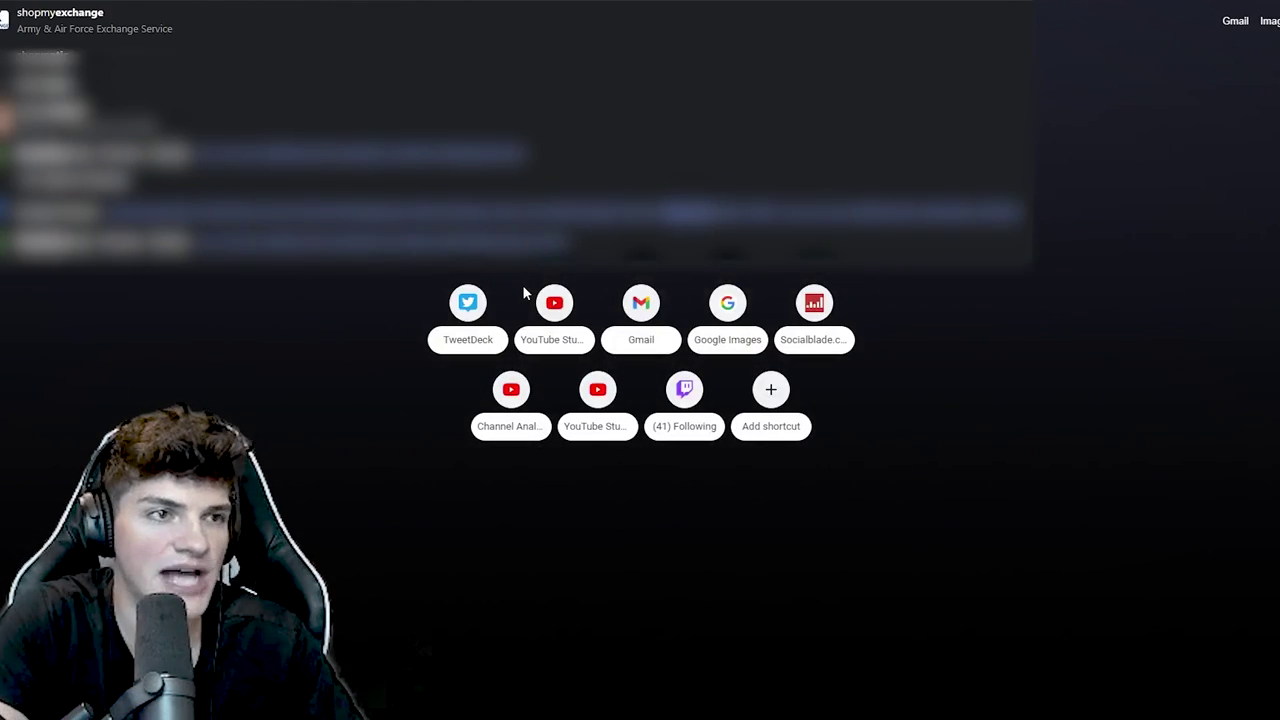
# - Open the ShopMystically storefront at the new domain and look it over
pyautogui.press('Return')
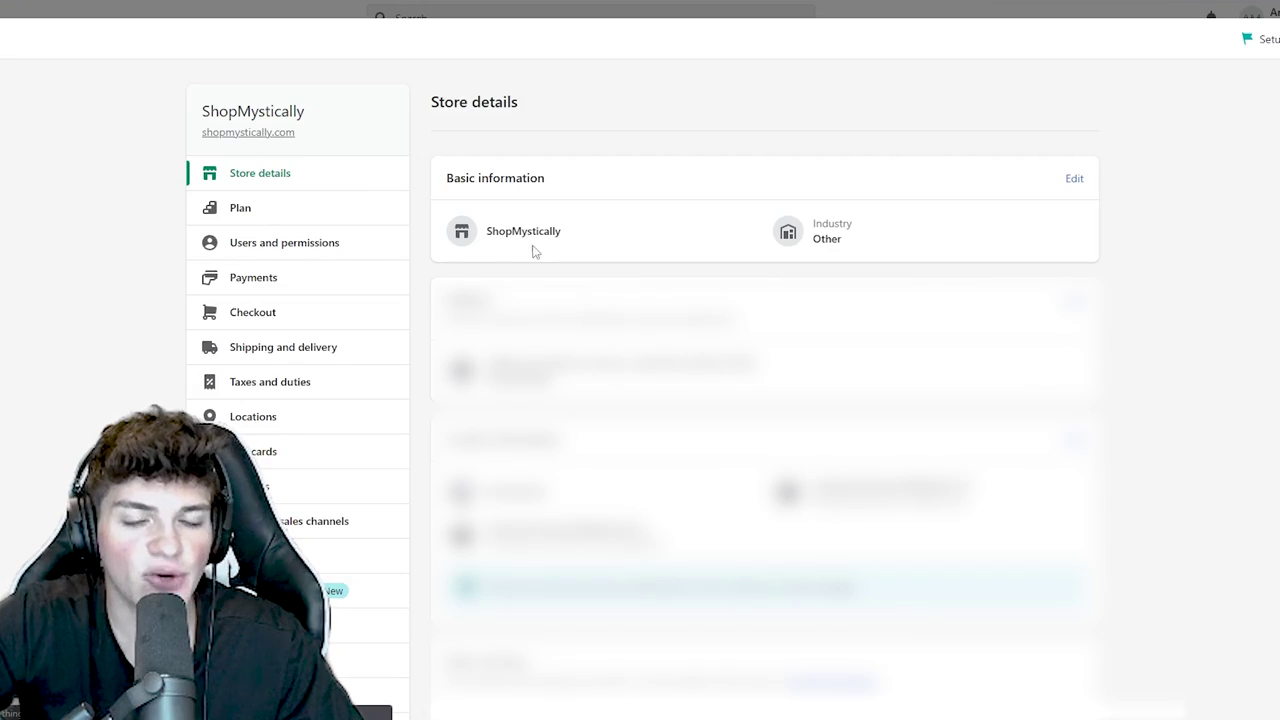
pyautogui.scroll(-3, 541, 283)
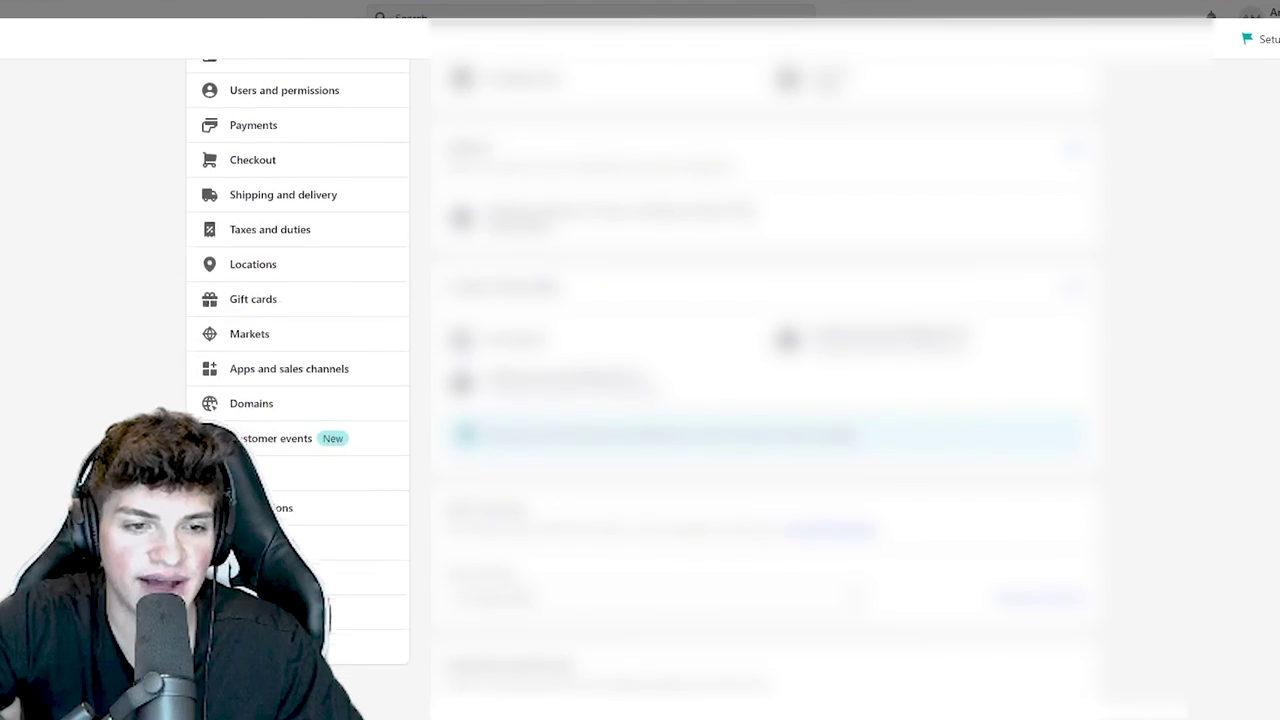
pyautogui.scroll(1, 765, 450)
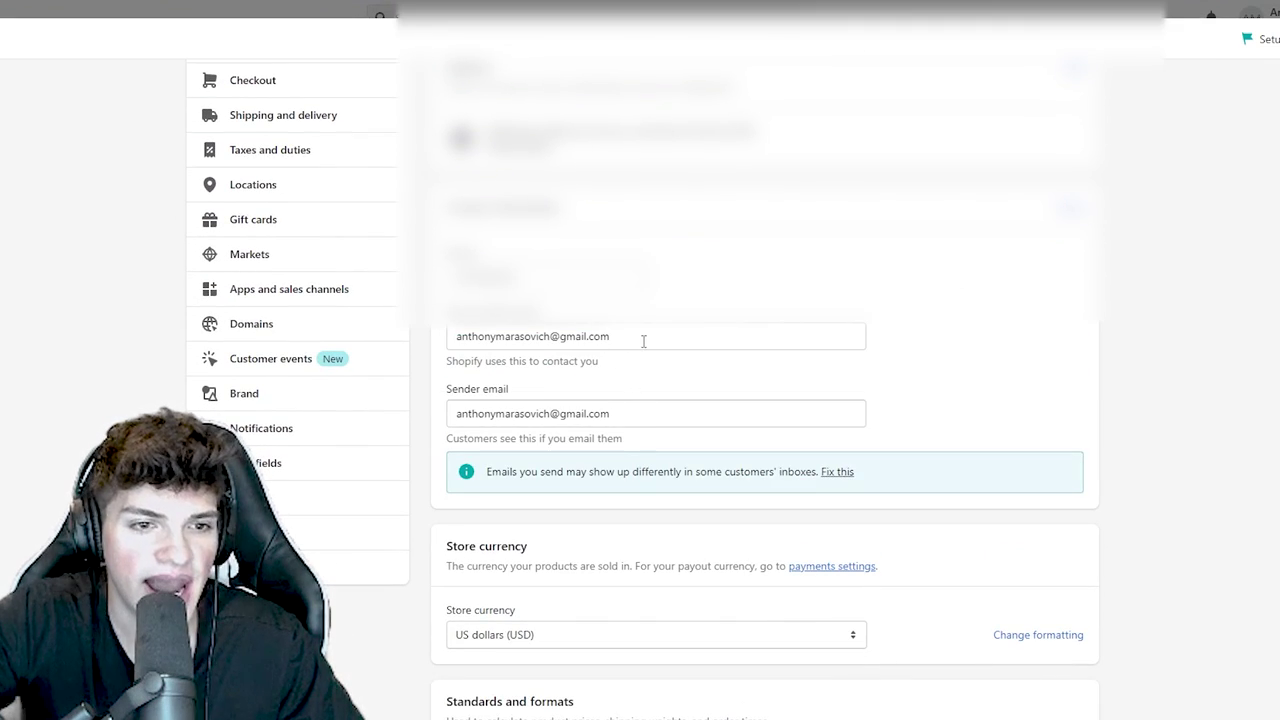
# - Change the sender email to an info address on shopmystically.com, save, and open its fix
pyautogui.moveTo(643, 412); pyautogui.dragTo(457, 409)
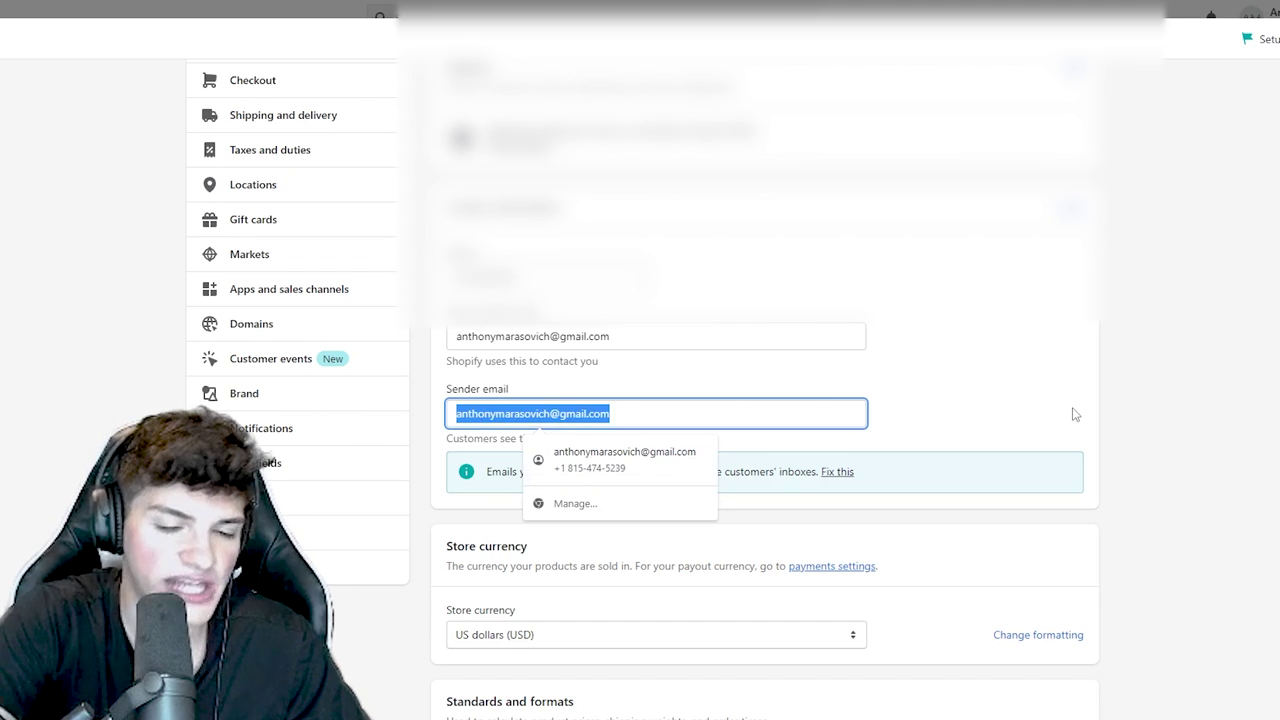
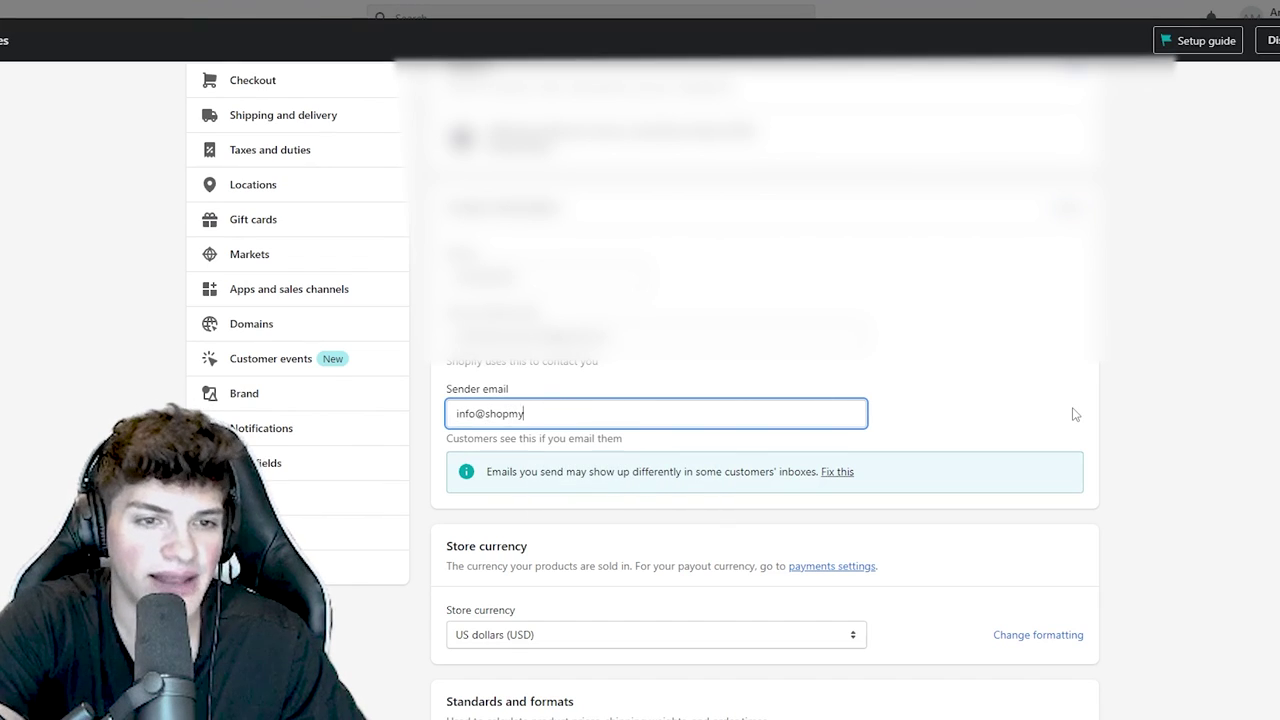
pyautogui.click(1160, 244)
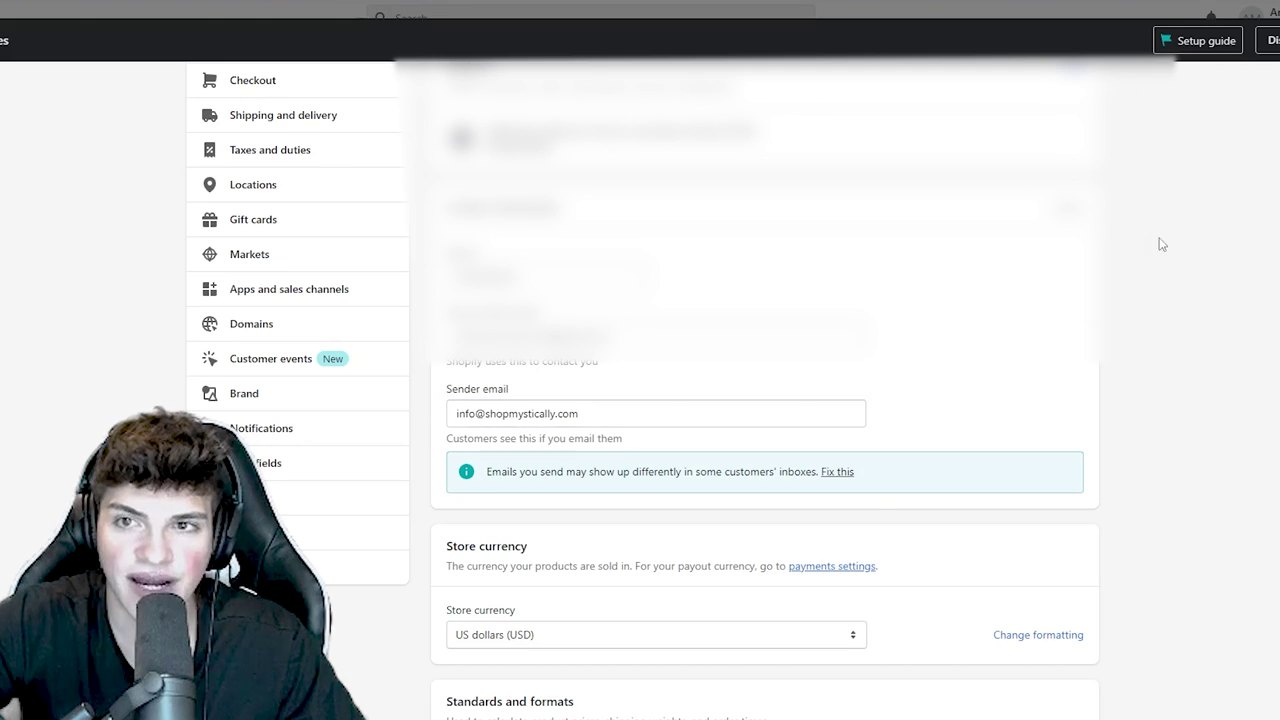
pyautogui.hotkey('ctrl', 's')
pyautogui.tripleClick(600, 355)
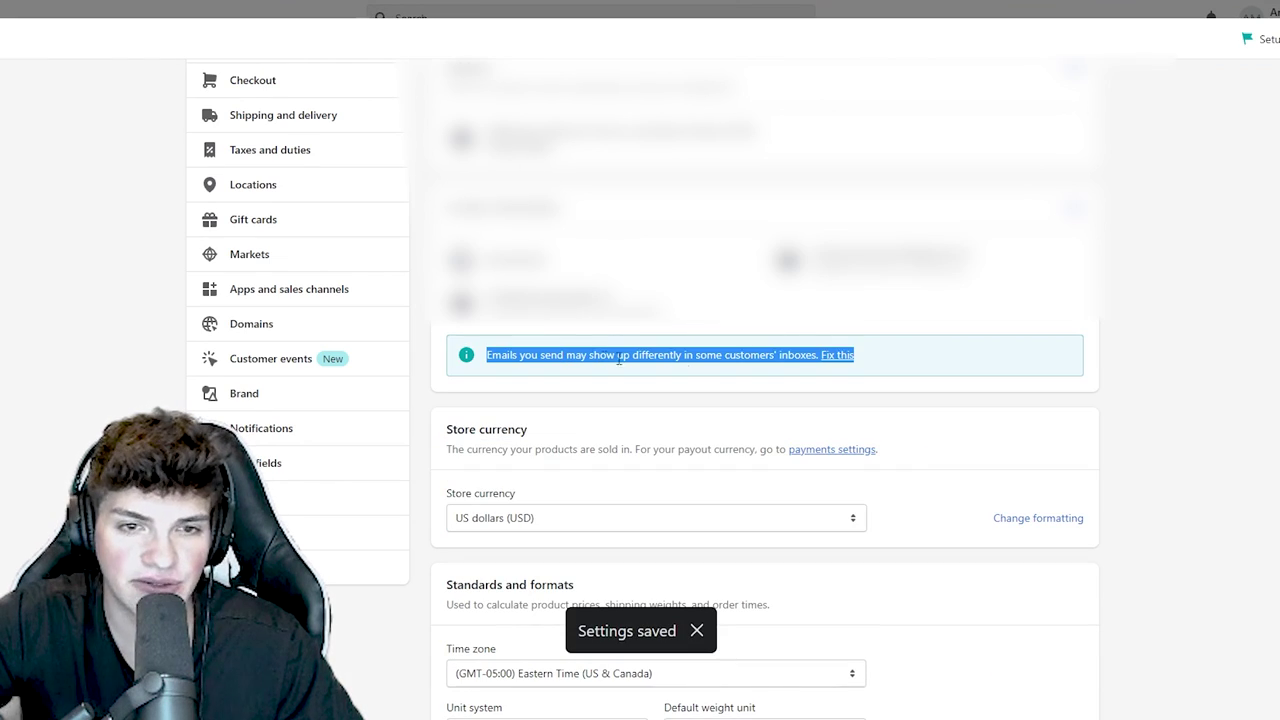
pyautogui.click(836, 356)
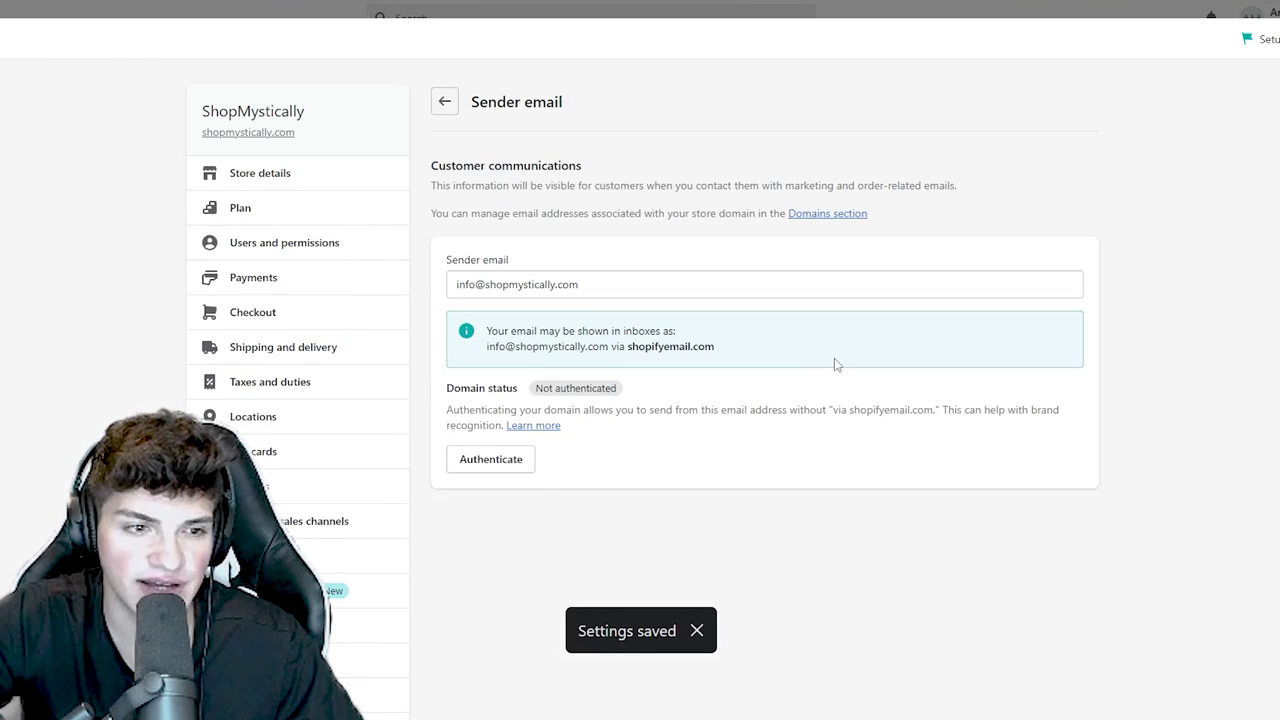
# - Start authenticating the store's email domain and view the required records
pyautogui.click(492, 463)
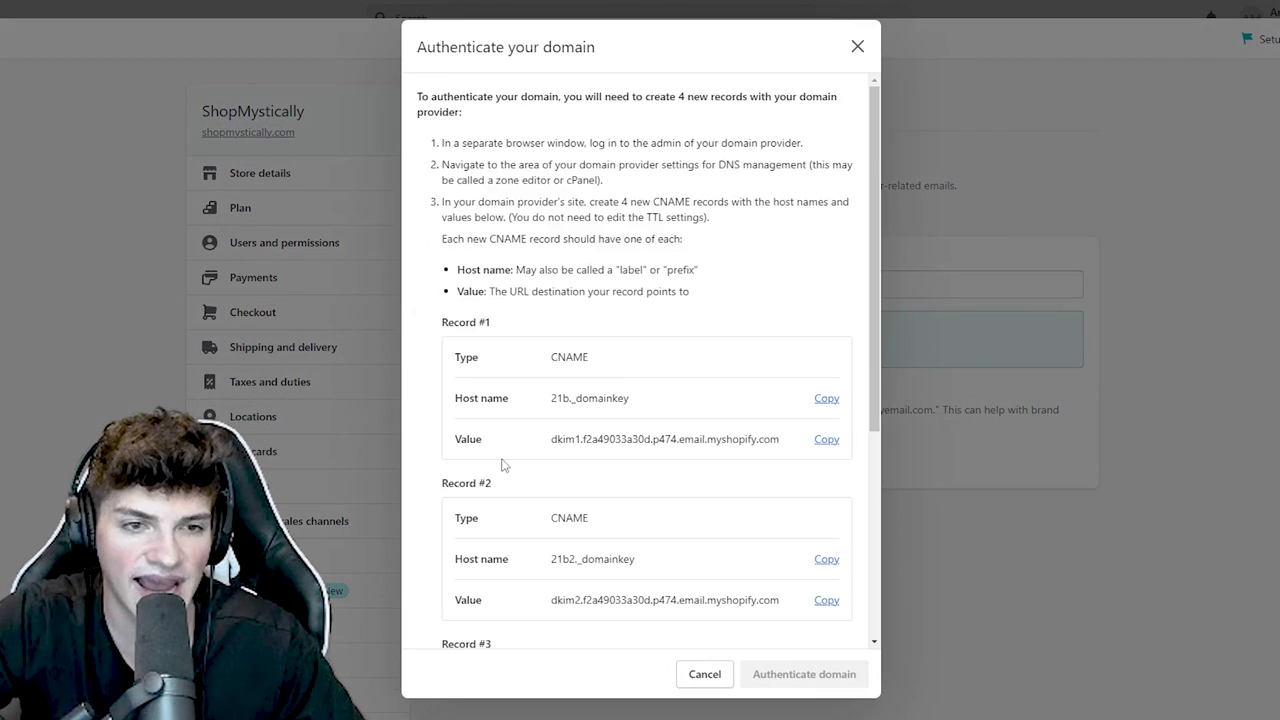
pyautogui.scroll(-5, 505, 480)
pyautogui.scroll(4, 508, 490)
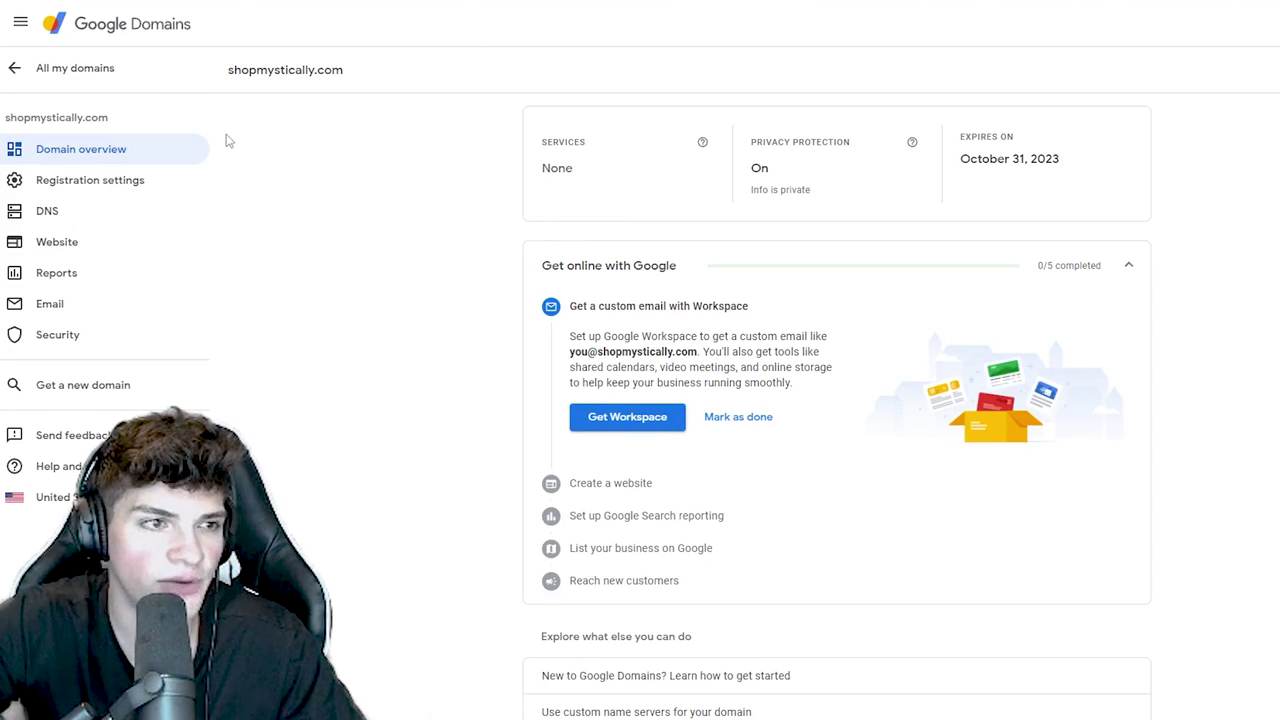
# - Open the domain's DNS settings and review the four CNAME records Shopify requires
pyautogui.click(106, 208)
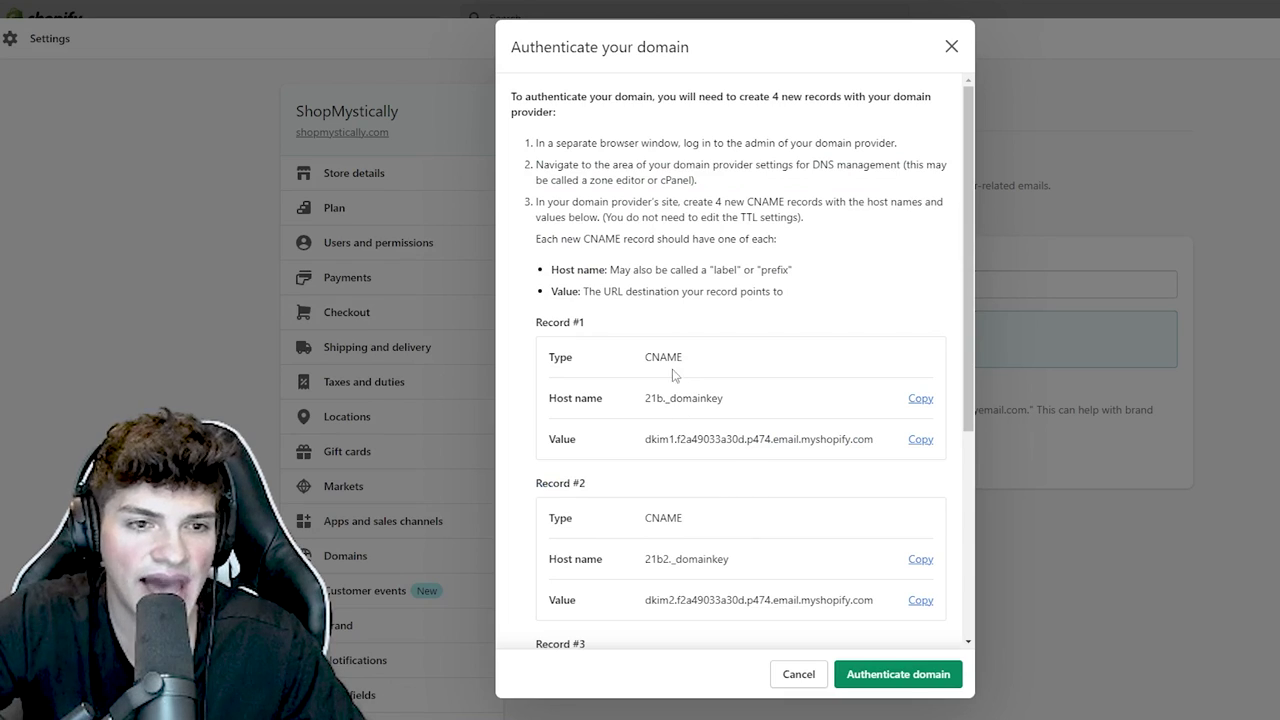
pyautogui.doubleClick(660, 359)
pyautogui.scroll(-2, 662, 365)
pyautogui.doubleClick(664, 364)
pyautogui.scroll(-2, 665, 370)
pyautogui.doubleClick(664, 370)
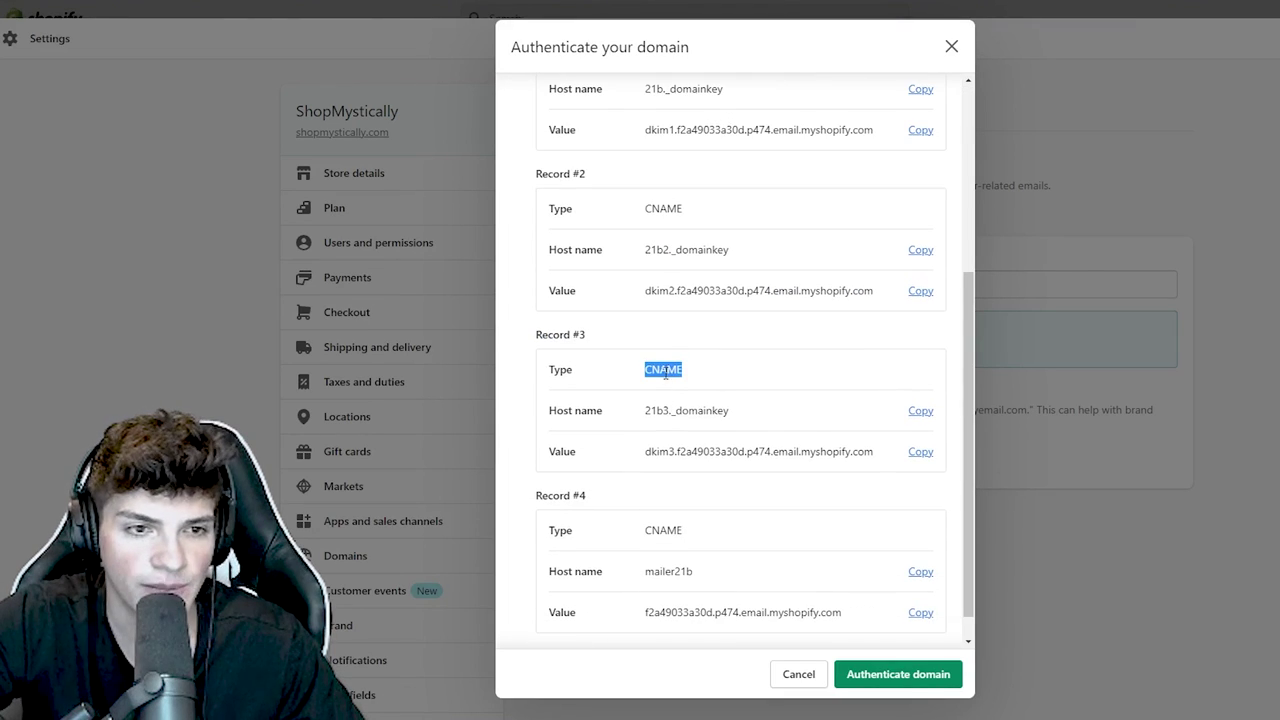
pyautogui.doubleClick(667, 527)
pyautogui.scroll(3, 667, 527)
pyautogui.doubleClick(663, 277)
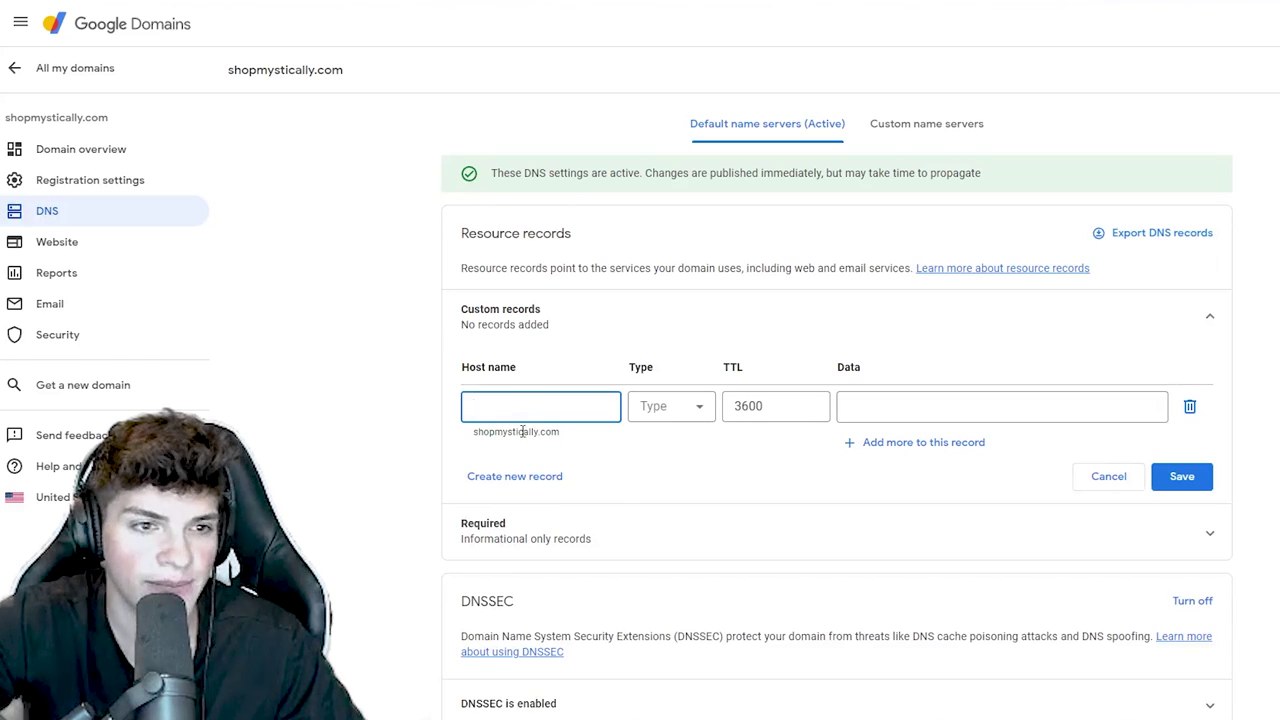
pyautogui.click(668, 406)
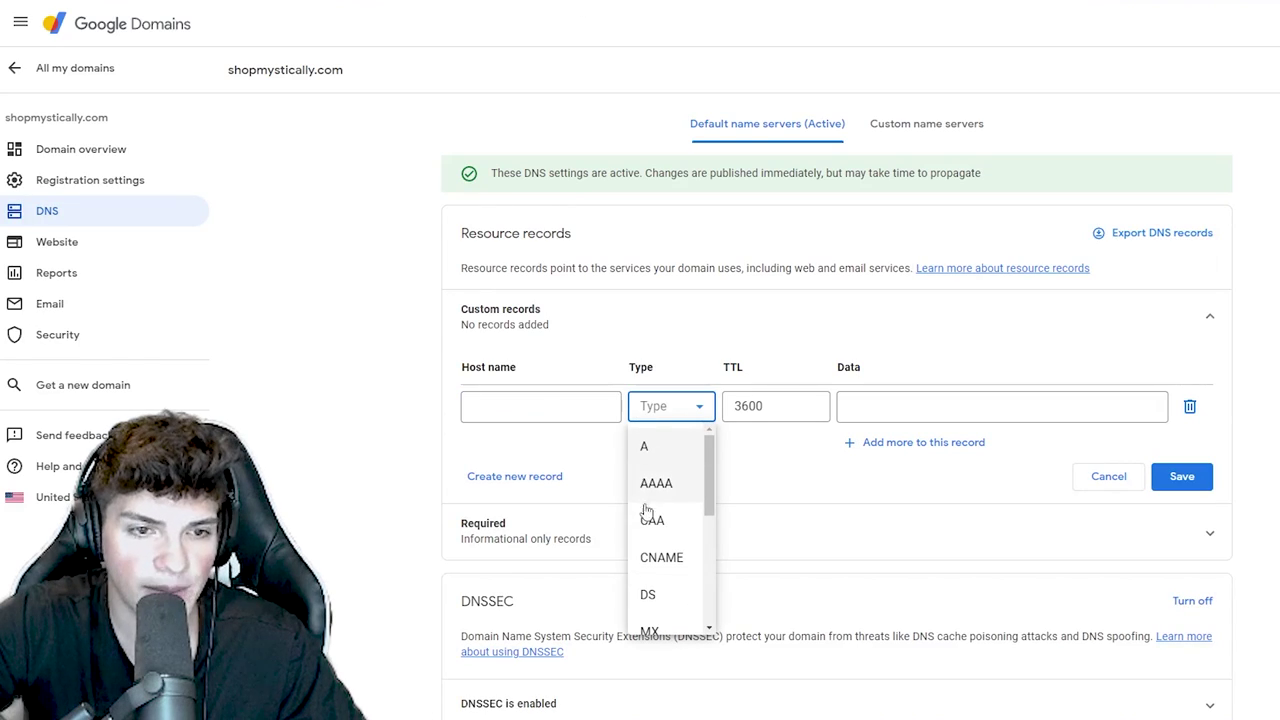
# - Add the first CNAME record, host 21b._domainkey, with its DKIM value from Shopify
pyautogui.click(650, 556)
pyautogui.click(580, 410)
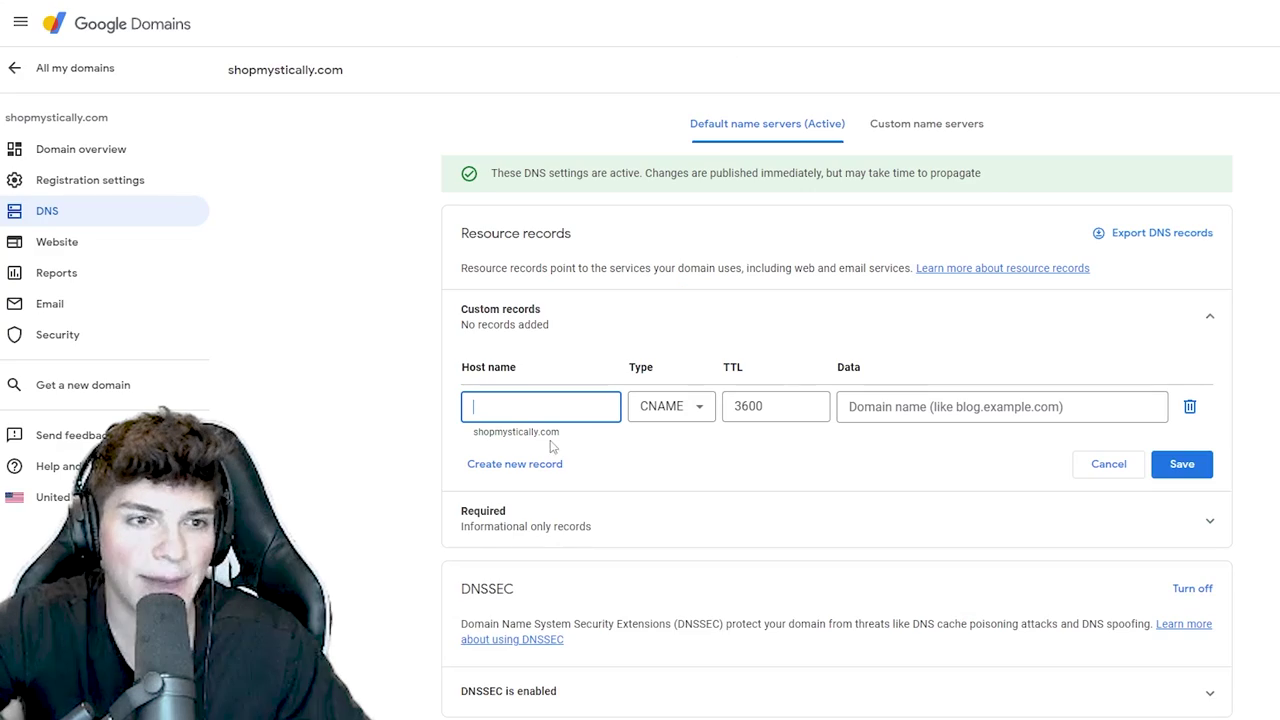
pyautogui.write('21b._domainkey')
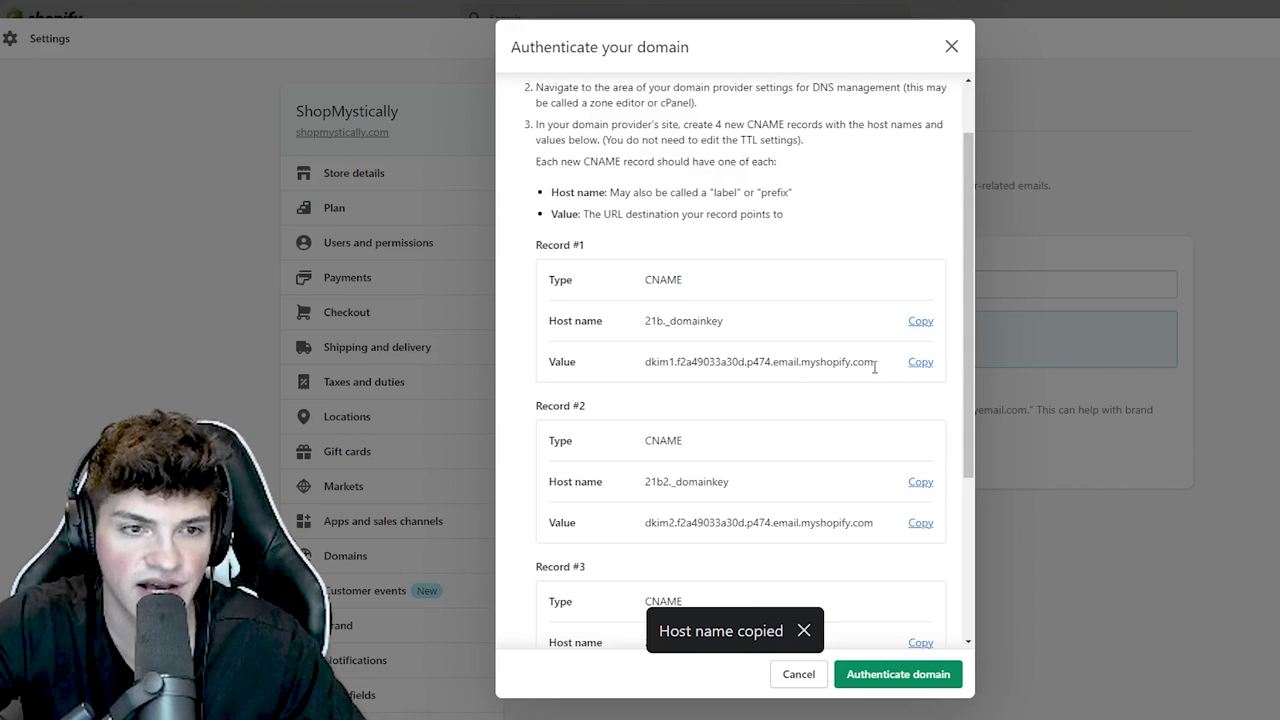
pyautogui.click(920, 362)
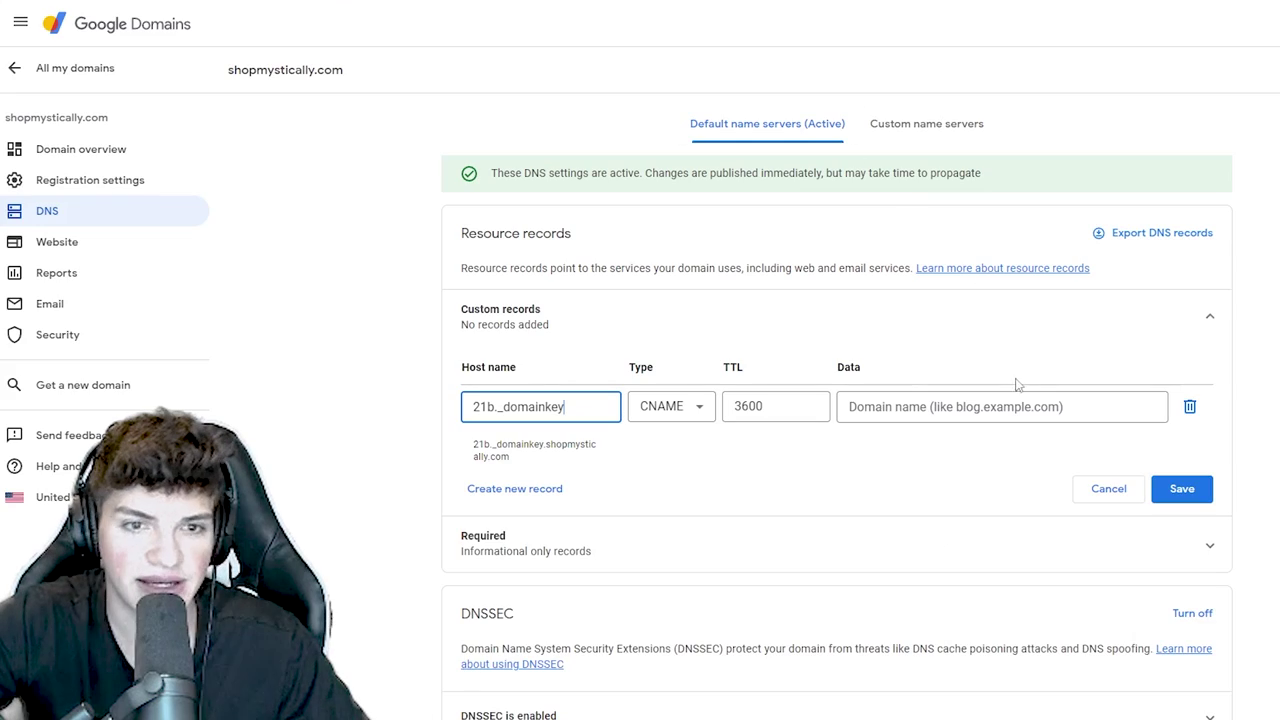
pyautogui.click(918, 412)
pyautogui.hotkey('ctrl', 'v')
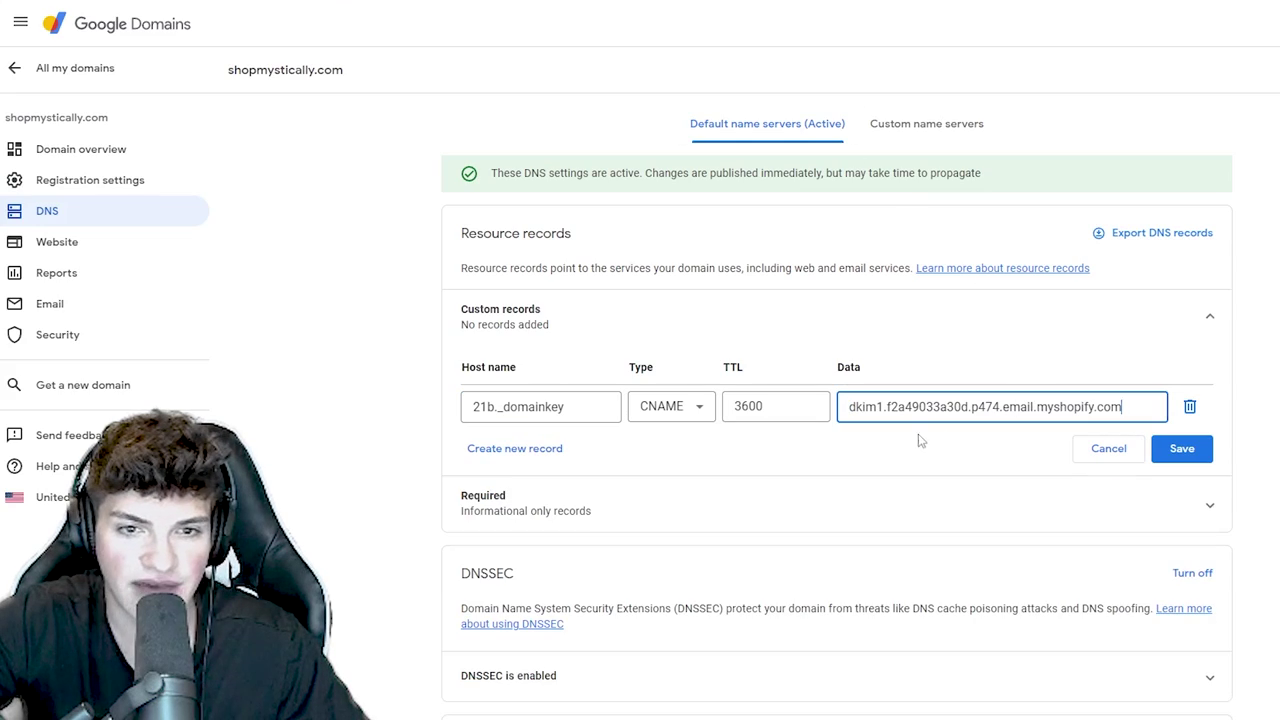
# - Add the second CNAME record, host 21b2._domainkey, with its DKIM value
pyautogui.click(515, 446)
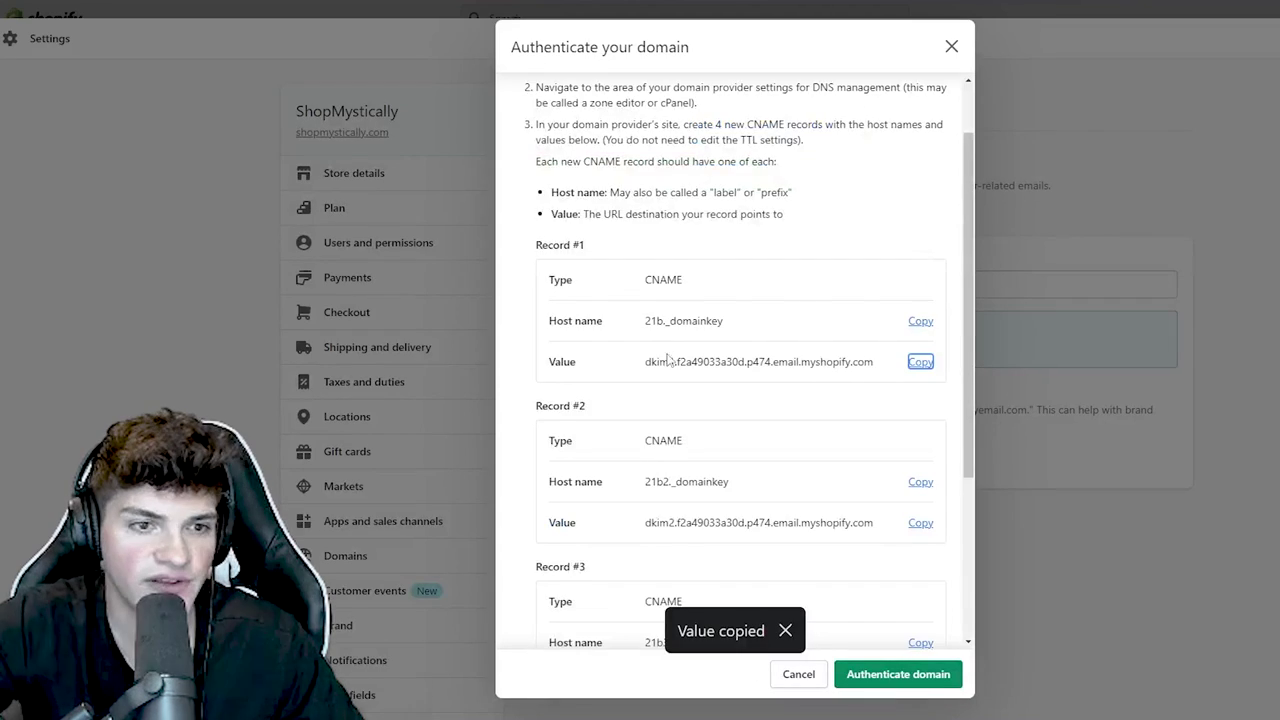
pyautogui.scroll(-3, 868, 246)
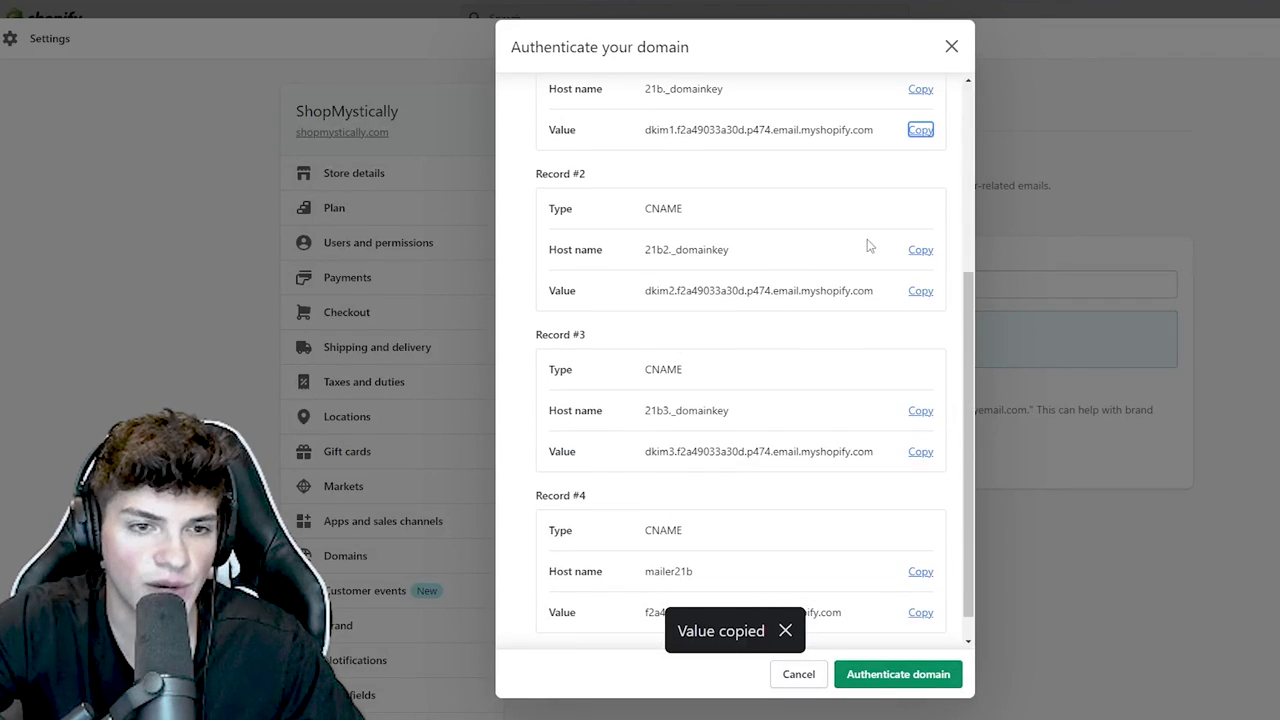
pyautogui.click(920, 250)
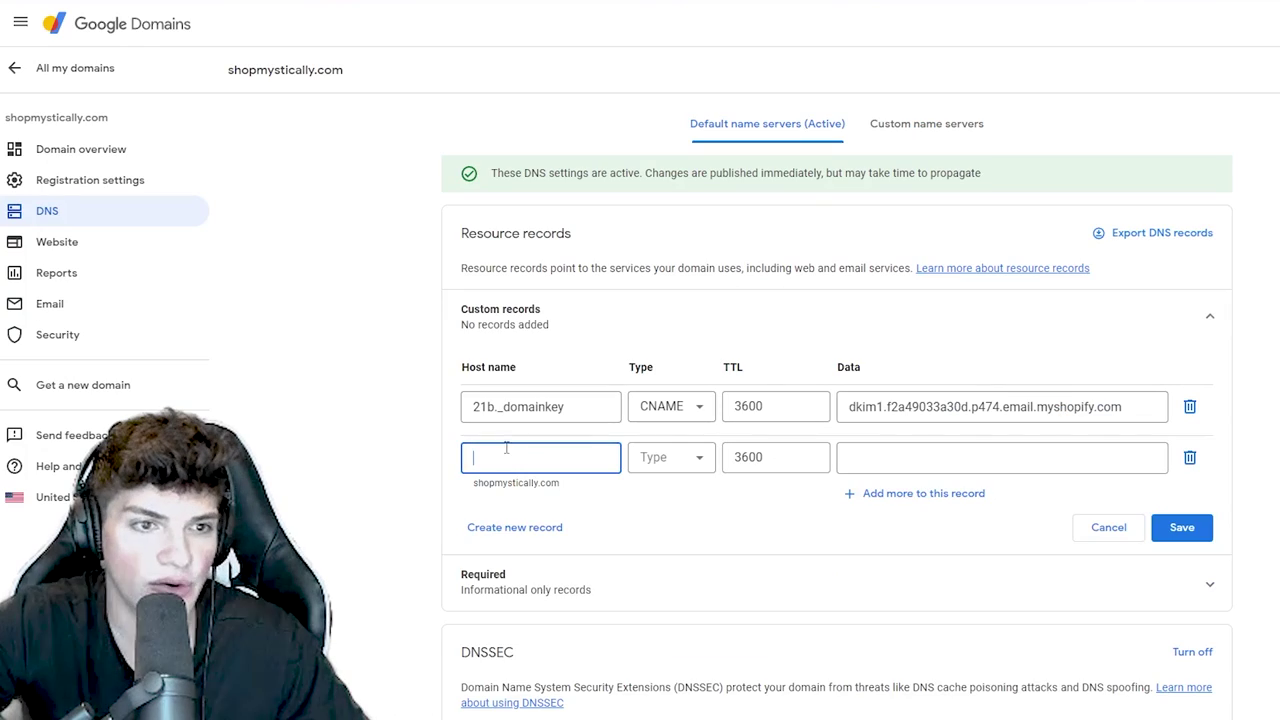
pyautogui.hotkey('ctrl', 'v')
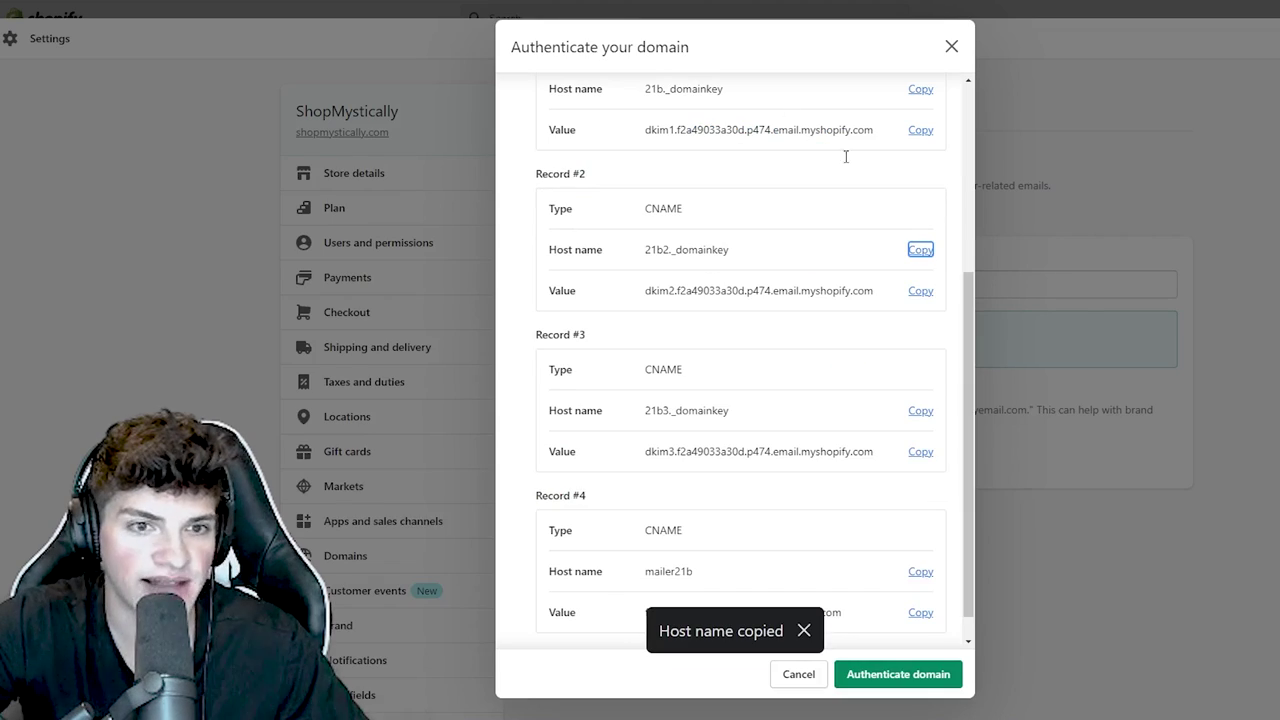
pyautogui.click(920, 290)
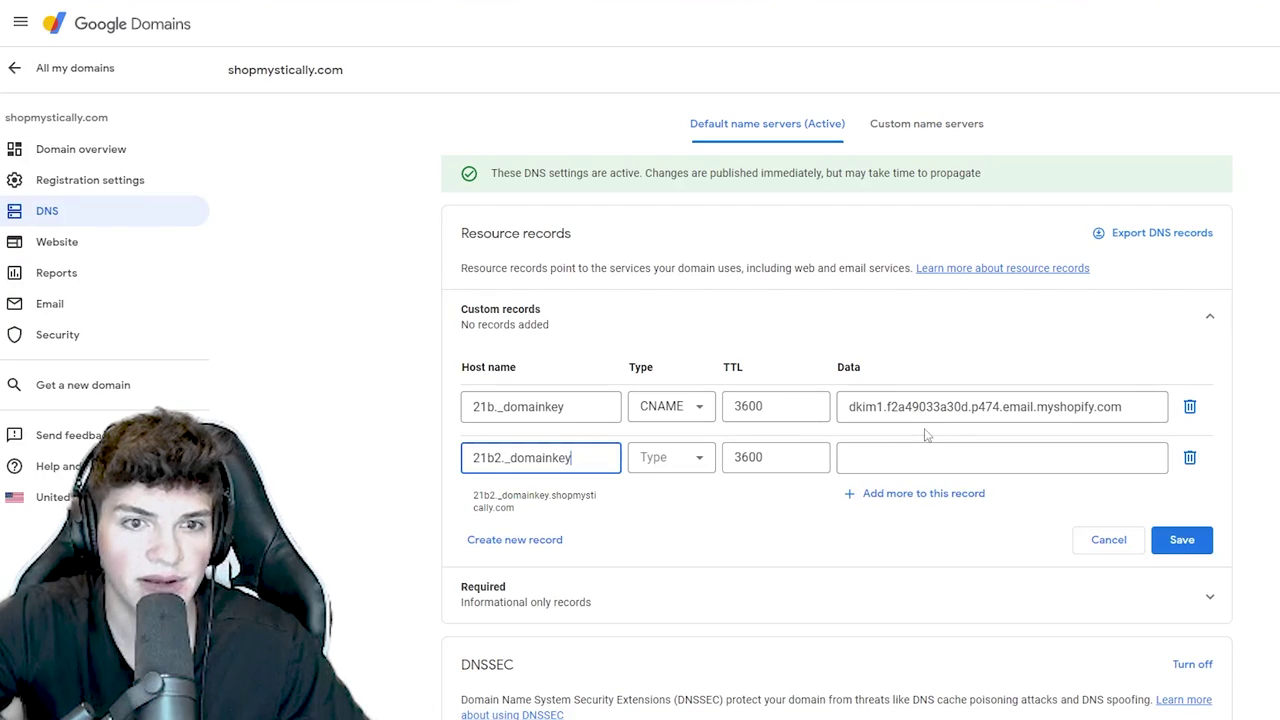
pyautogui.click(897, 457)
pyautogui.hotkey('ctrl', 'v')
pyautogui.click(671, 457)
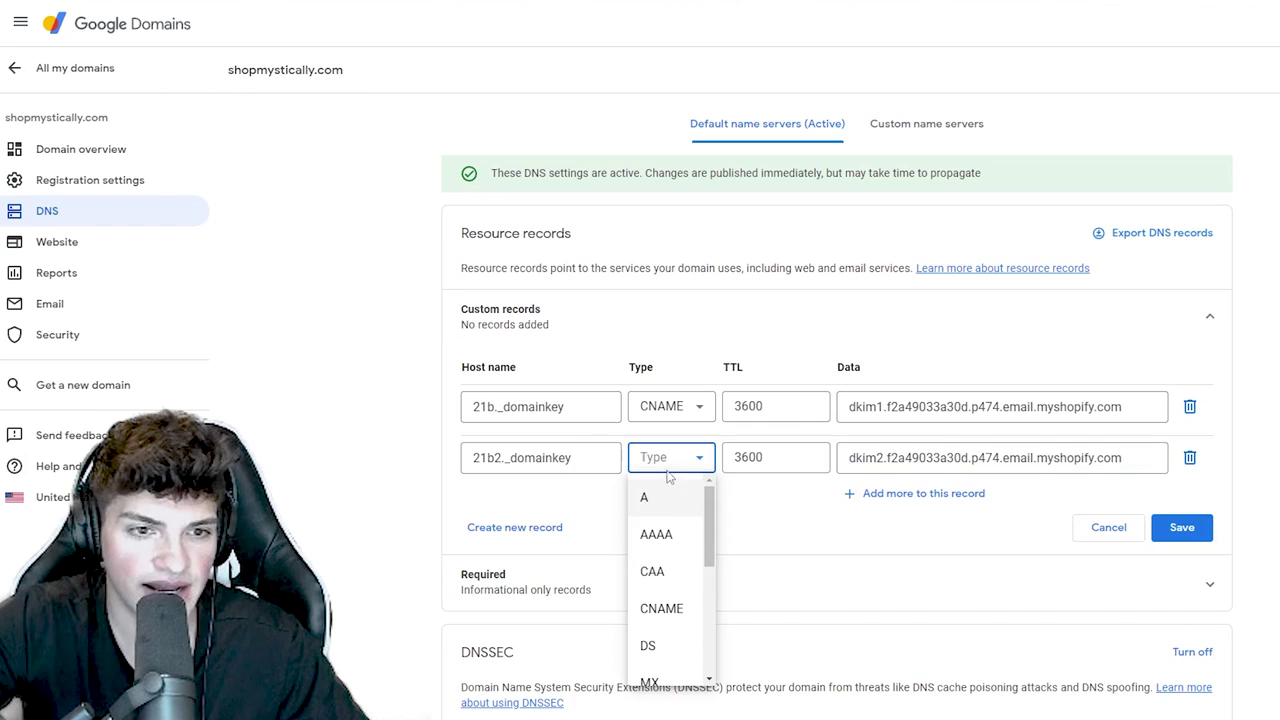
pyautogui.click(666, 609)
# - Add the third CNAME record, host 21b3._domainkey, with its DKIM value
pyautogui.click(543, 500)
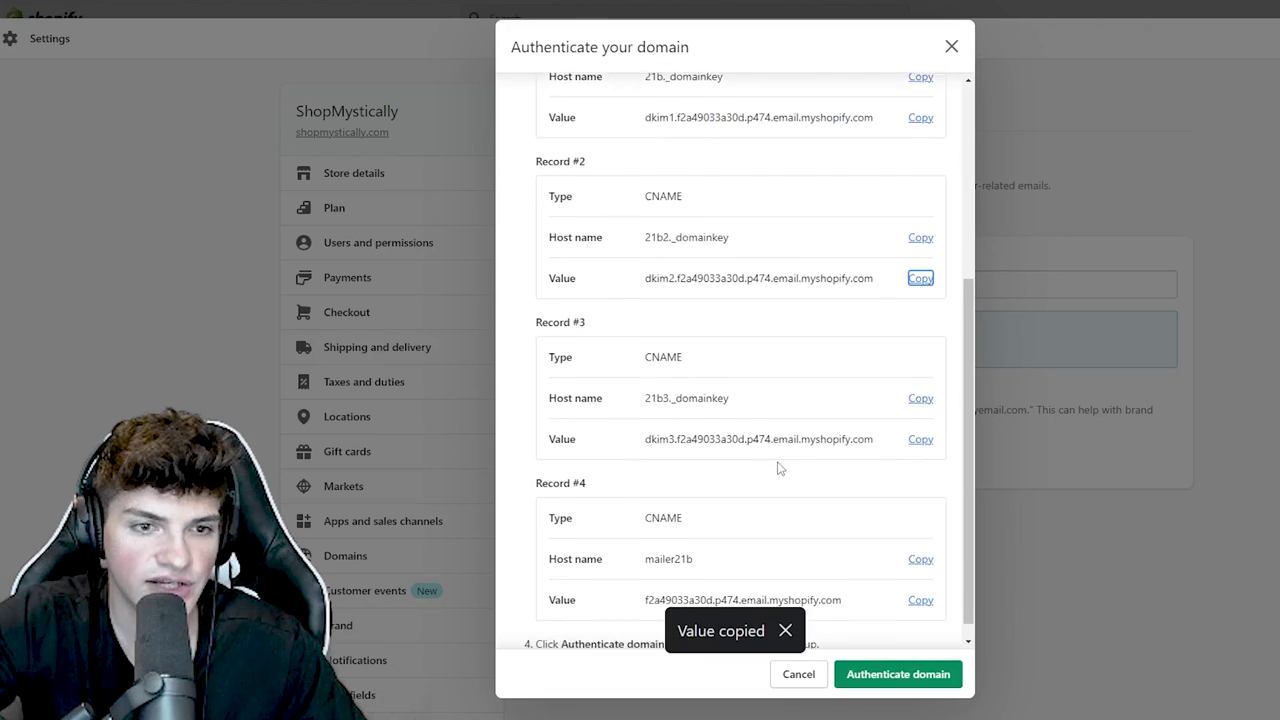
pyautogui.scroll(-1, 790, 470)
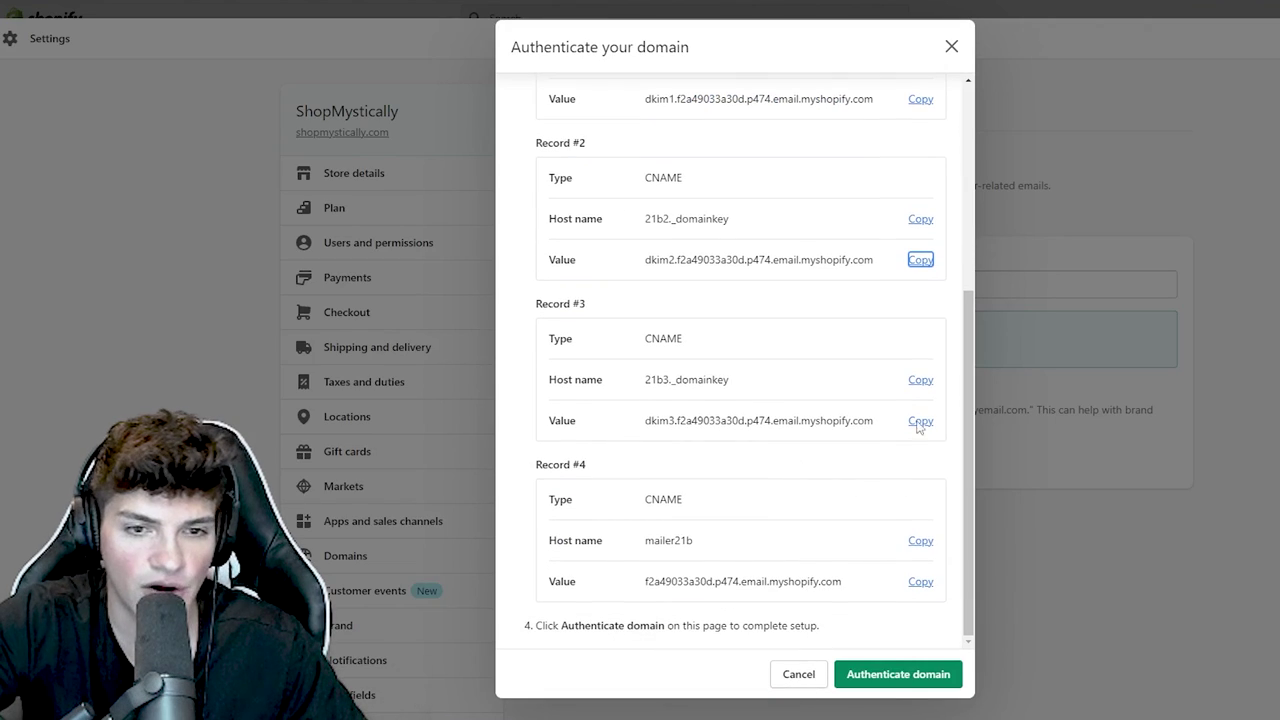
pyautogui.click(920, 380)
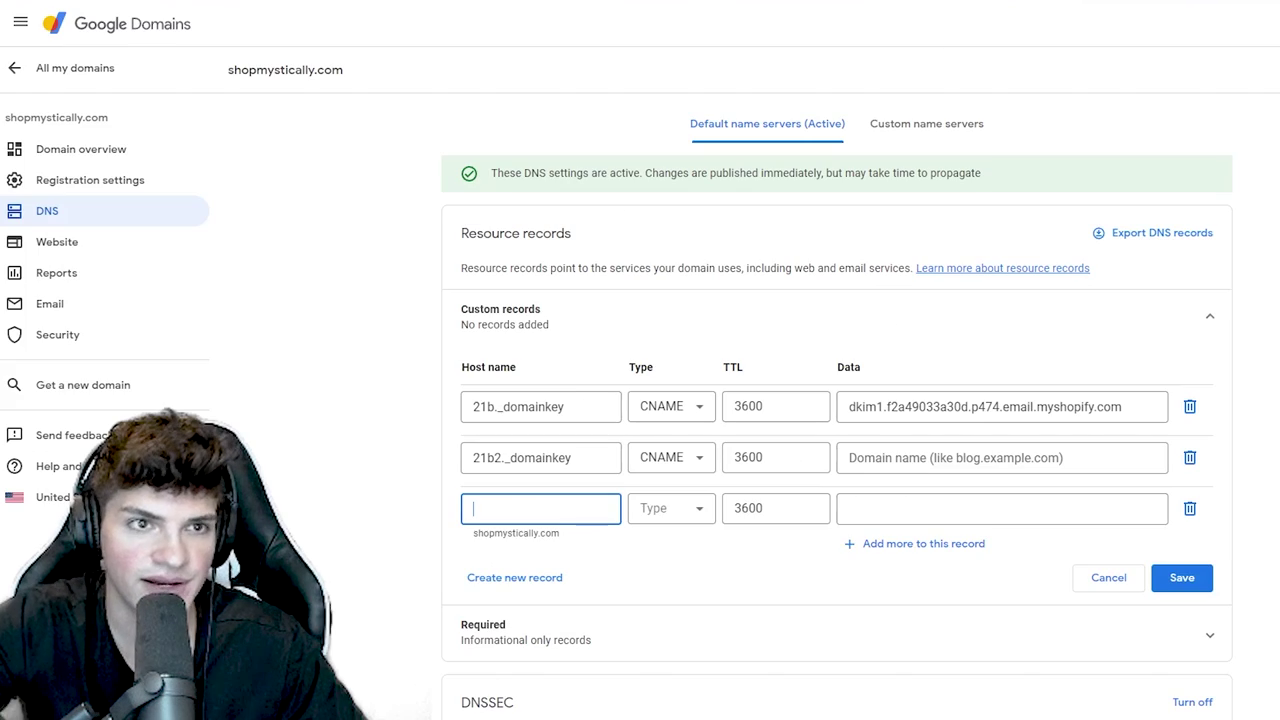
pyautogui.hotkey('ctrl', 'v')
pyautogui.click(657, 512)
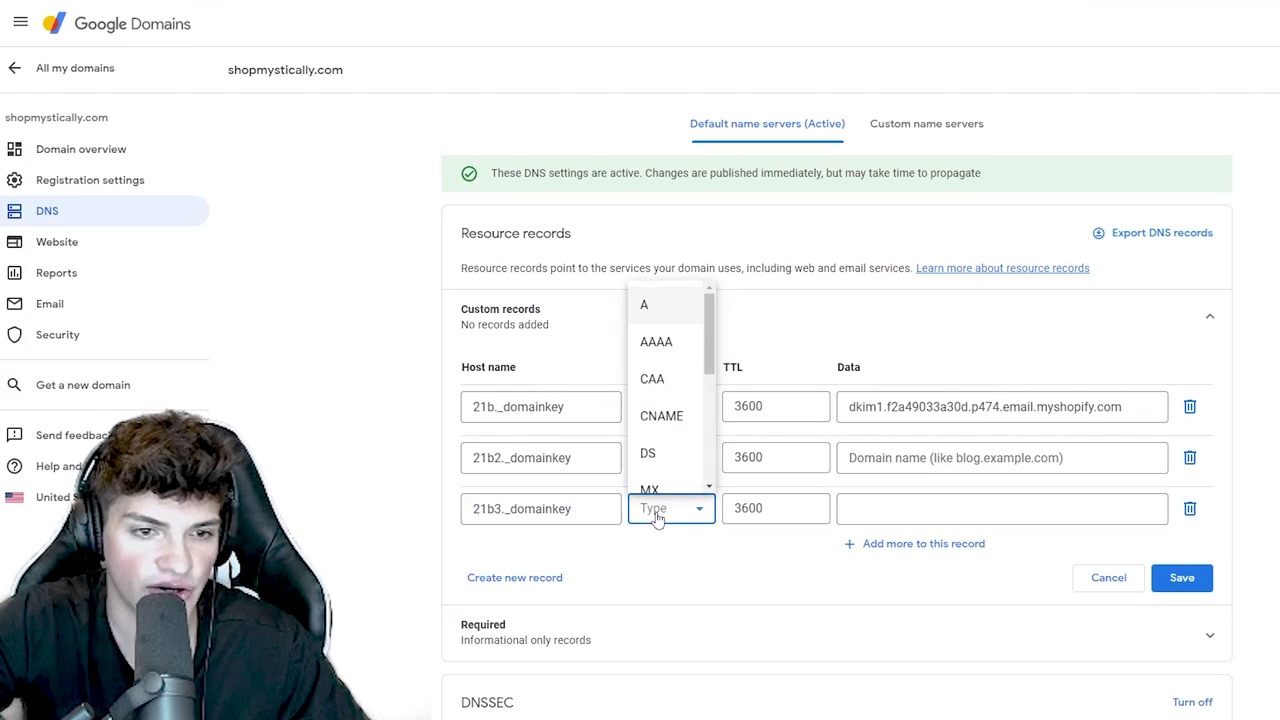
pyautogui.click(660, 412)
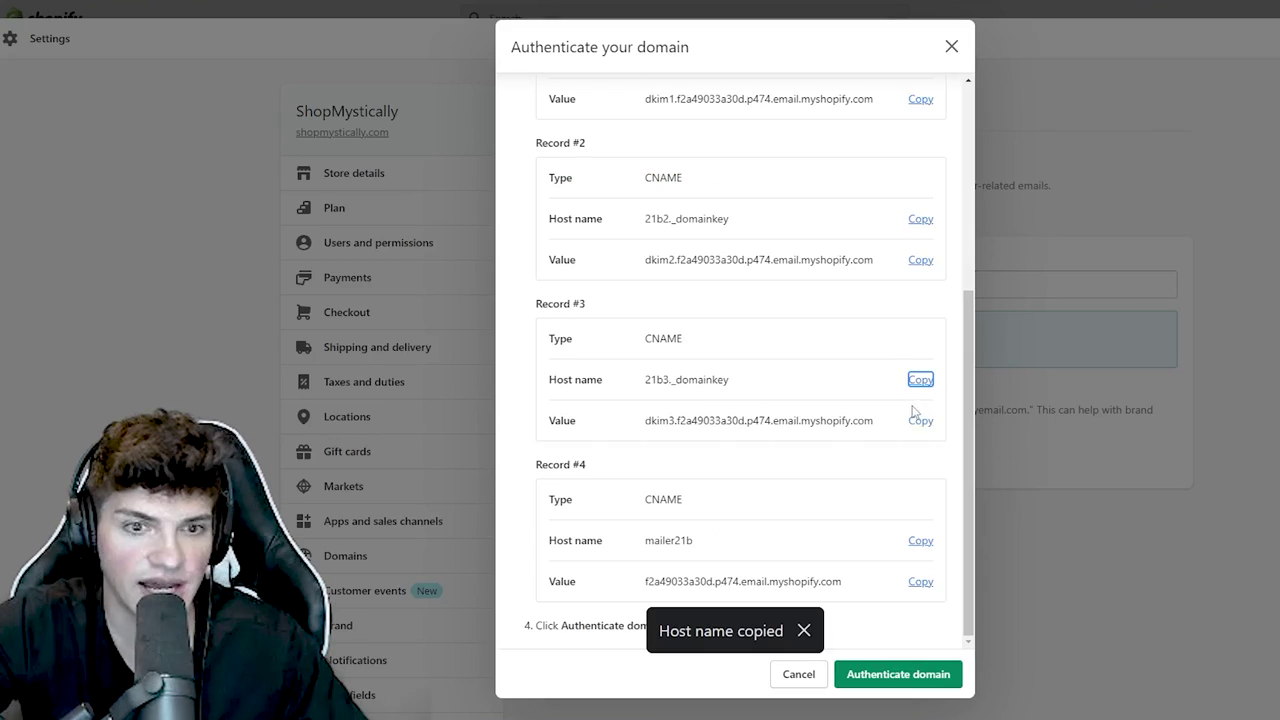
pyautogui.click(920, 420)
pyautogui.click(1000, 509)
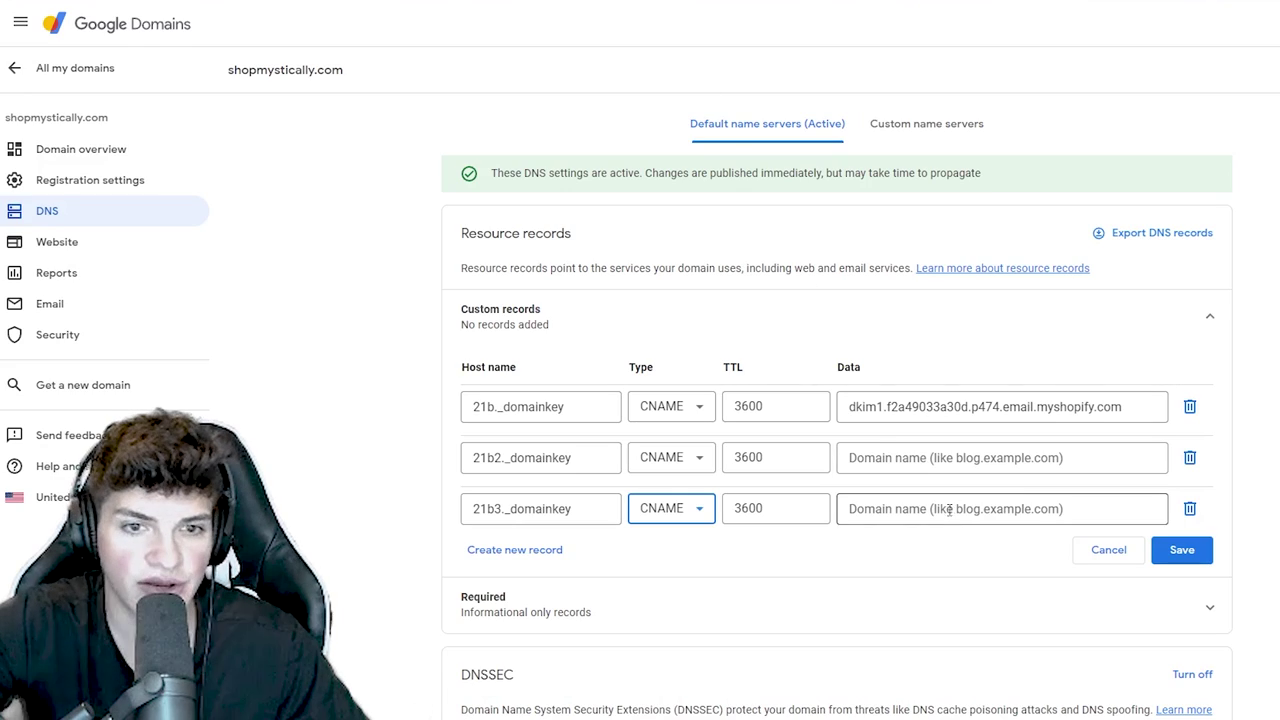
pyautogui.hotkey('ctrl', 'v')
# - Save the DNS records and start domain authentication in Shopify, then return to settings
pyautogui.click(515, 549)
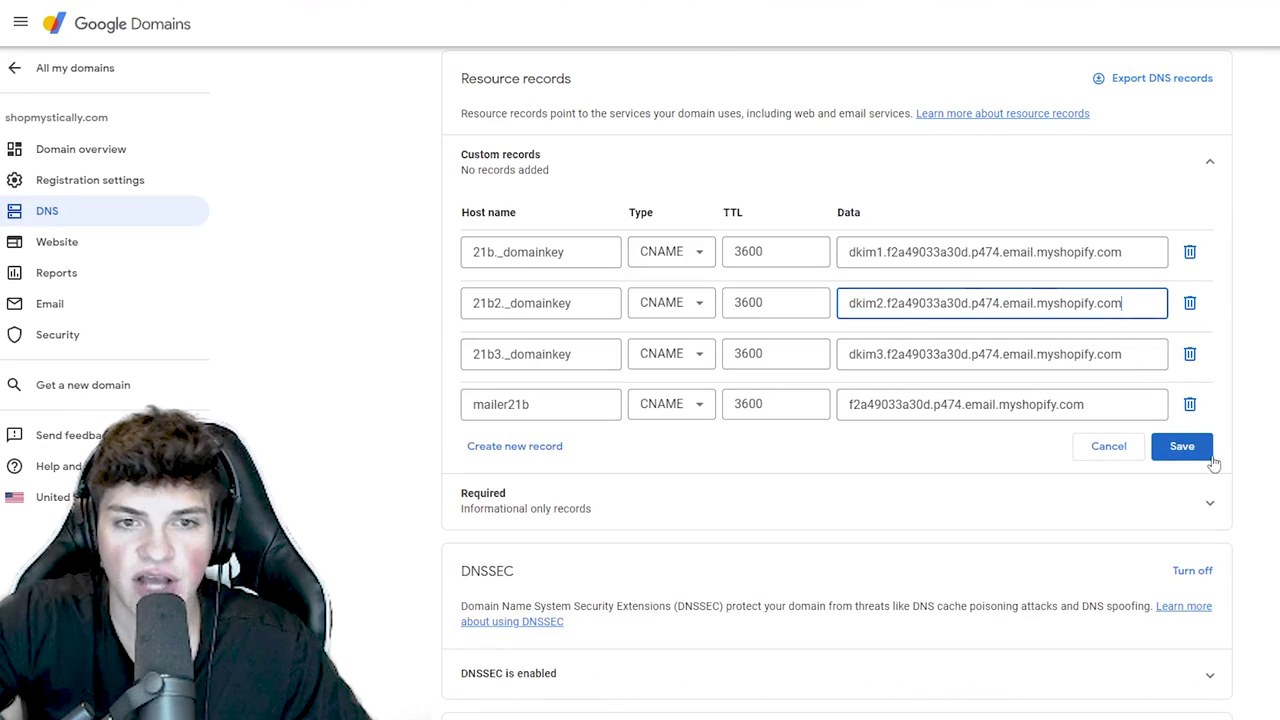
pyautogui.click(1178, 445)
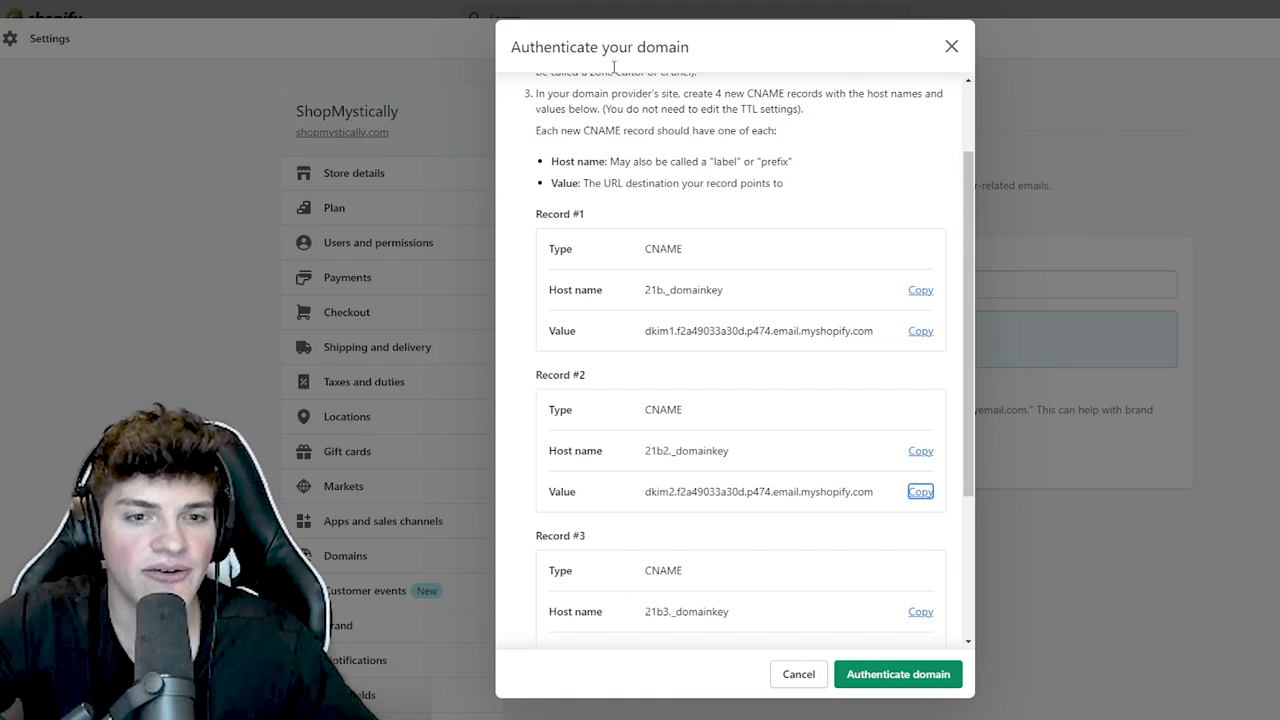
pyautogui.click(895, 672)
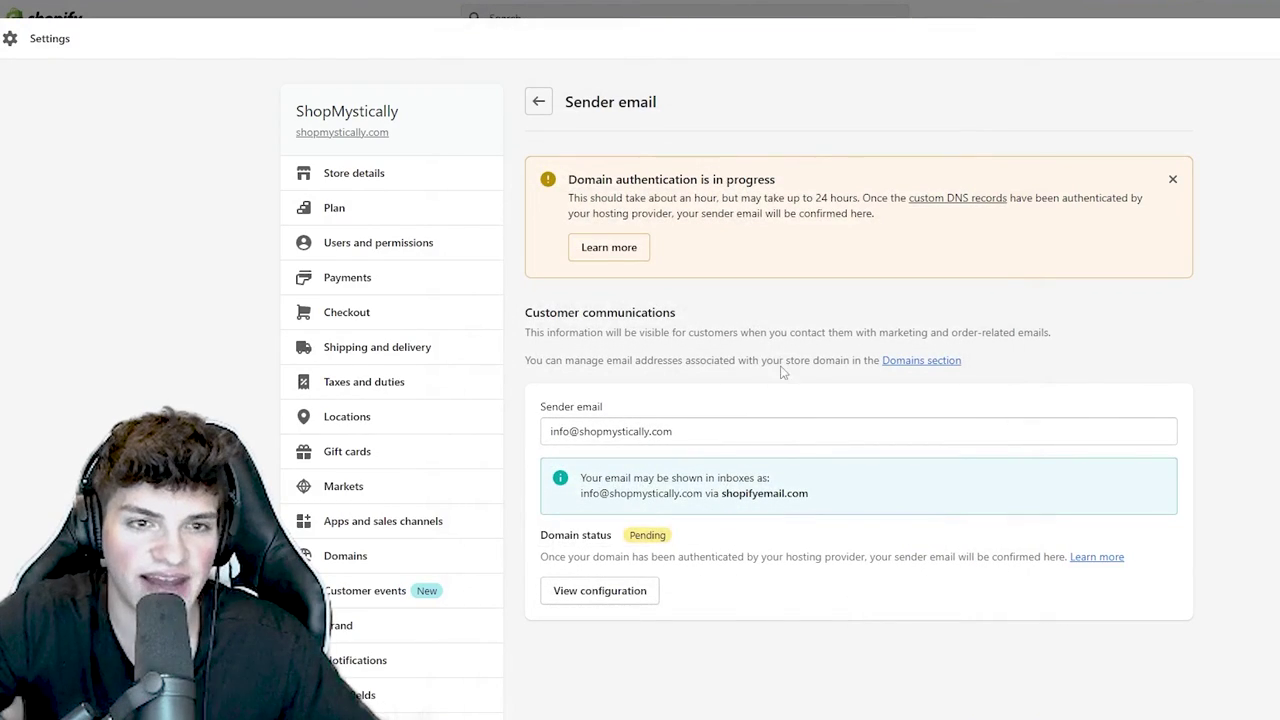
pyautogui.moveTo(779, 189); pyautogui.dragTo(566, 181)
pyautogui.click(580, 126)
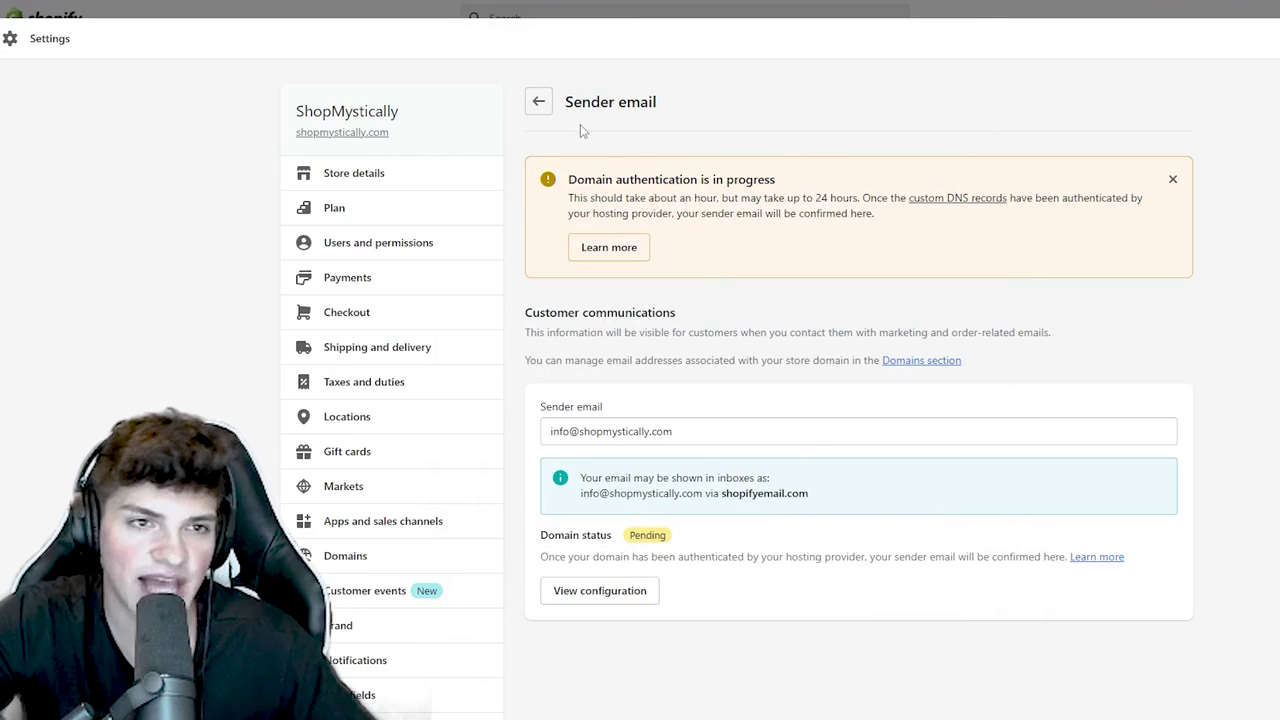
pyautogui.click(539, 103)
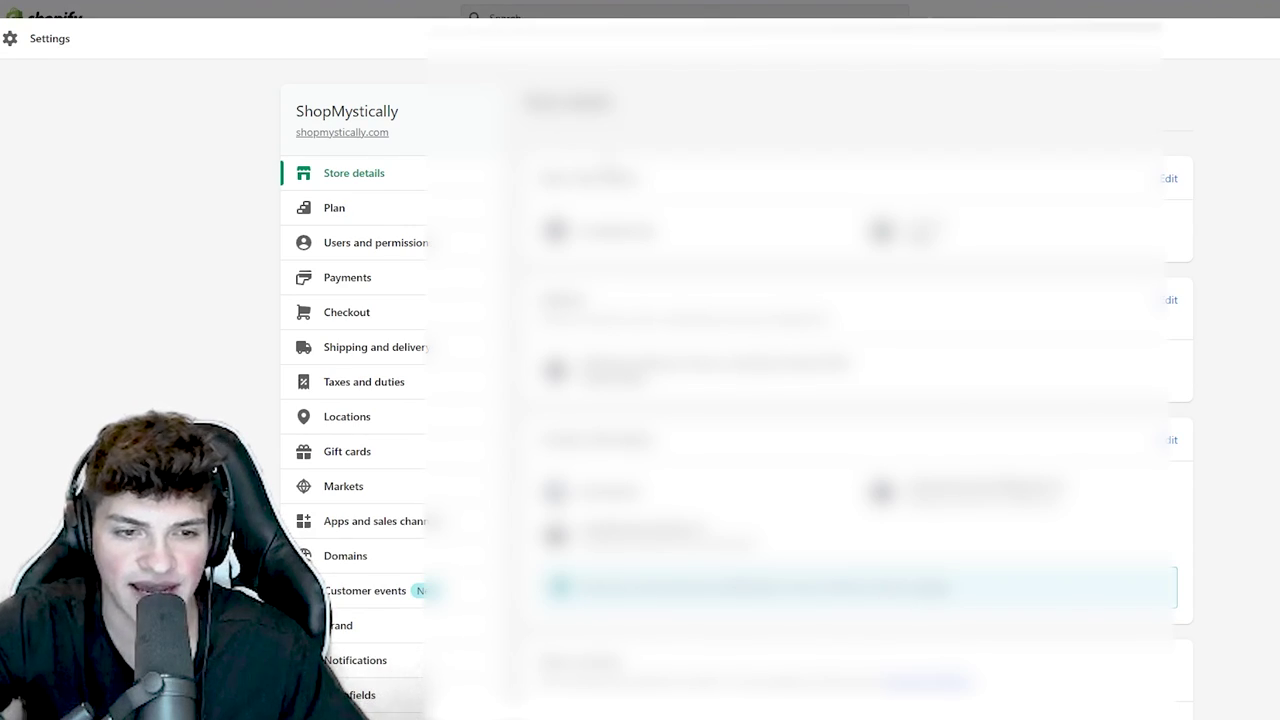
# - Deactivate PayPal Express Checkout in the payment settings
pyautogui.click(256, 280)
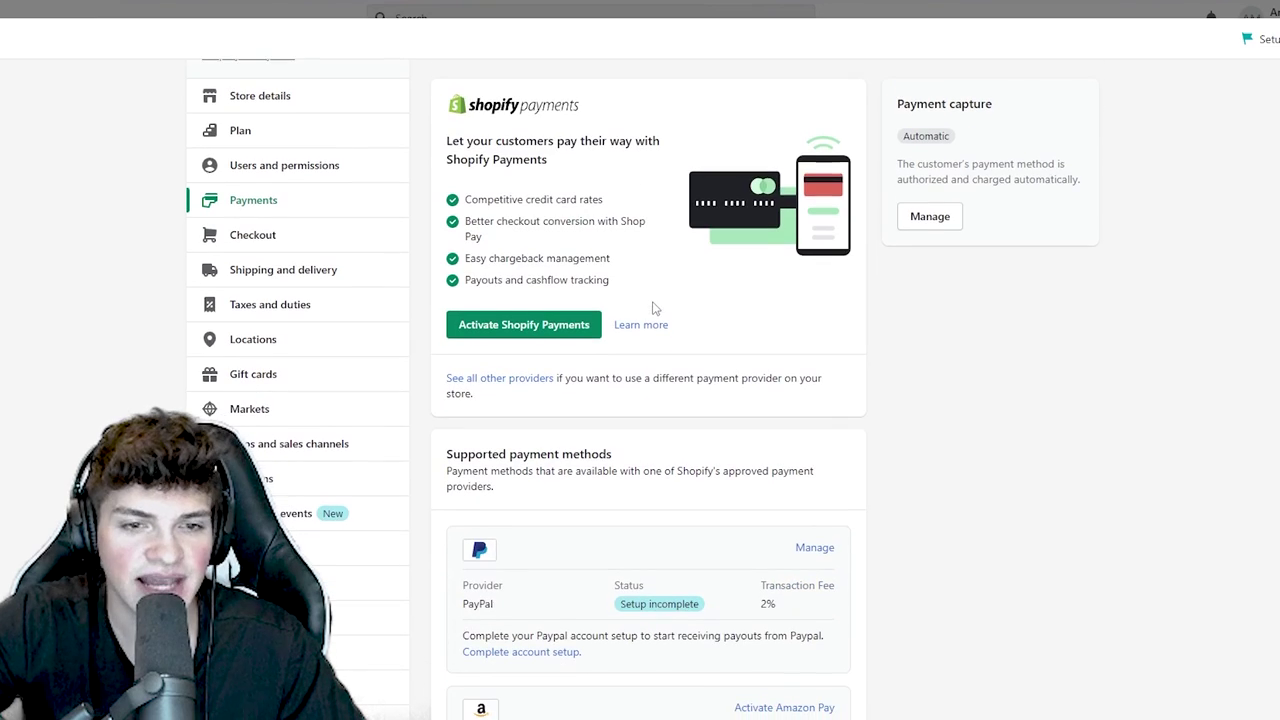
pyautogui.scroll(-2, 640, 320)
pyautogui.click(814, 393)
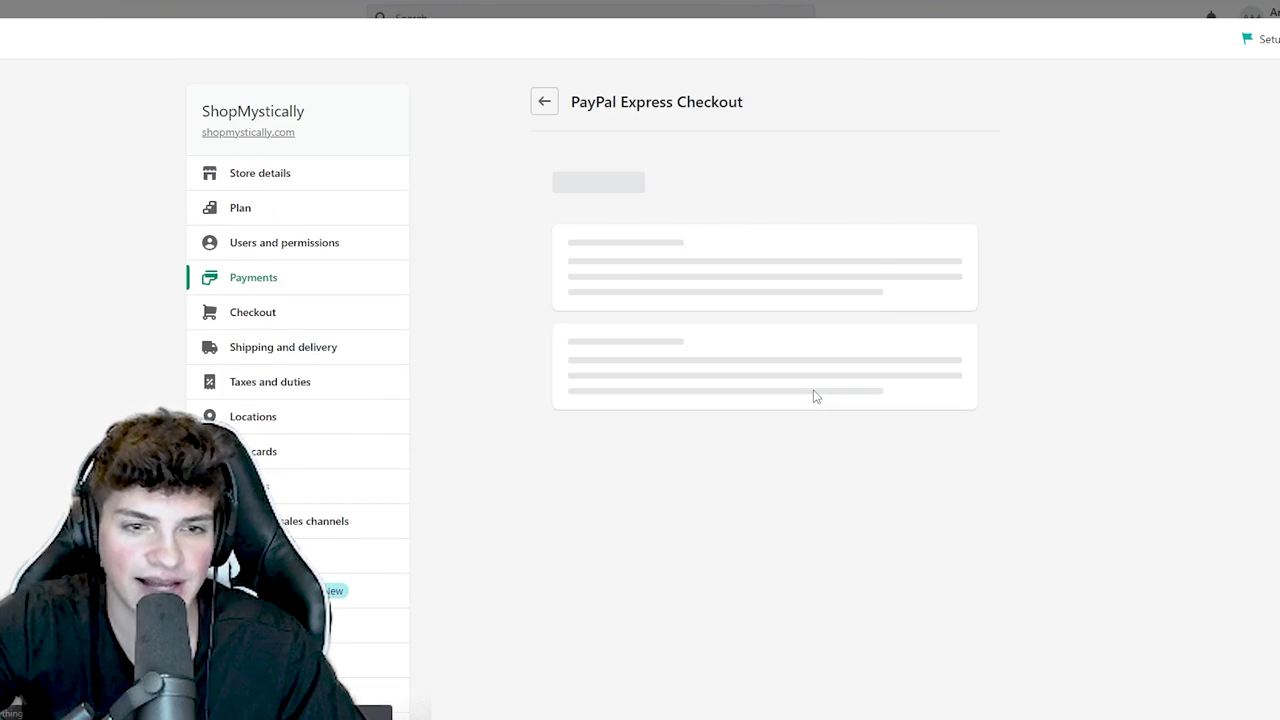
pyautogui.click(652, 525)
pyautogui.click(806, 425)
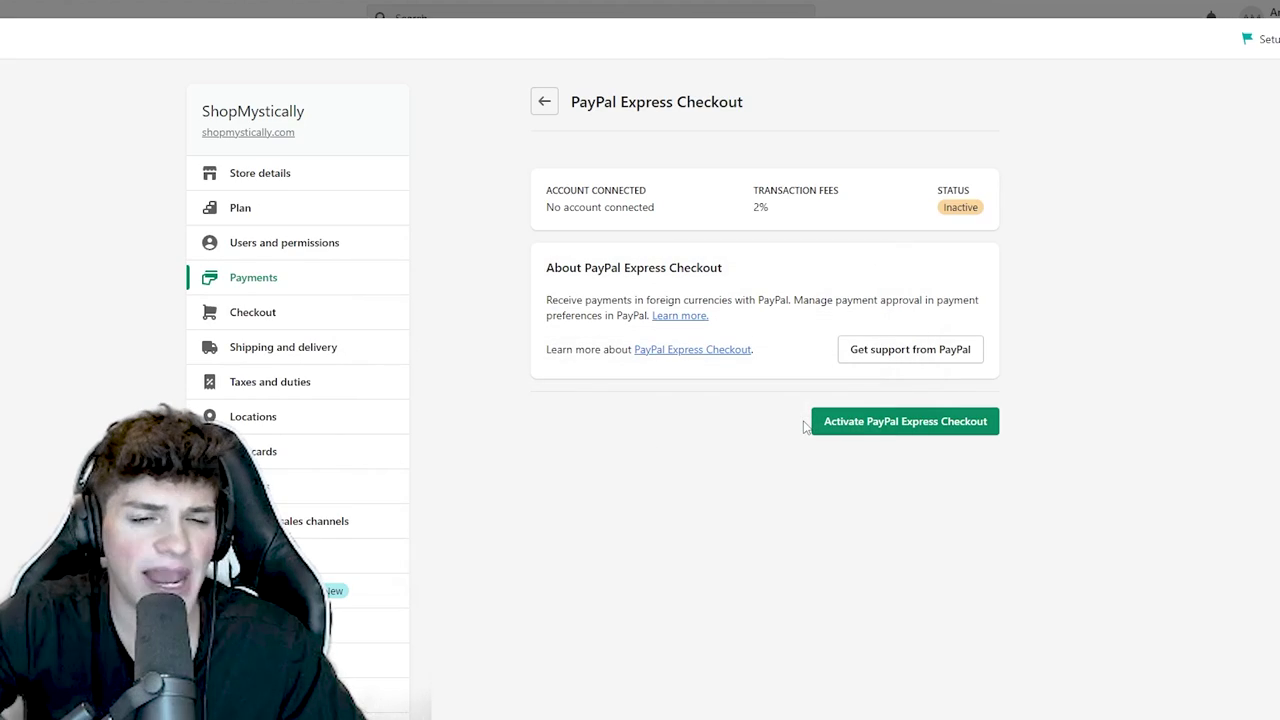
pyautogui.click(544, 103)
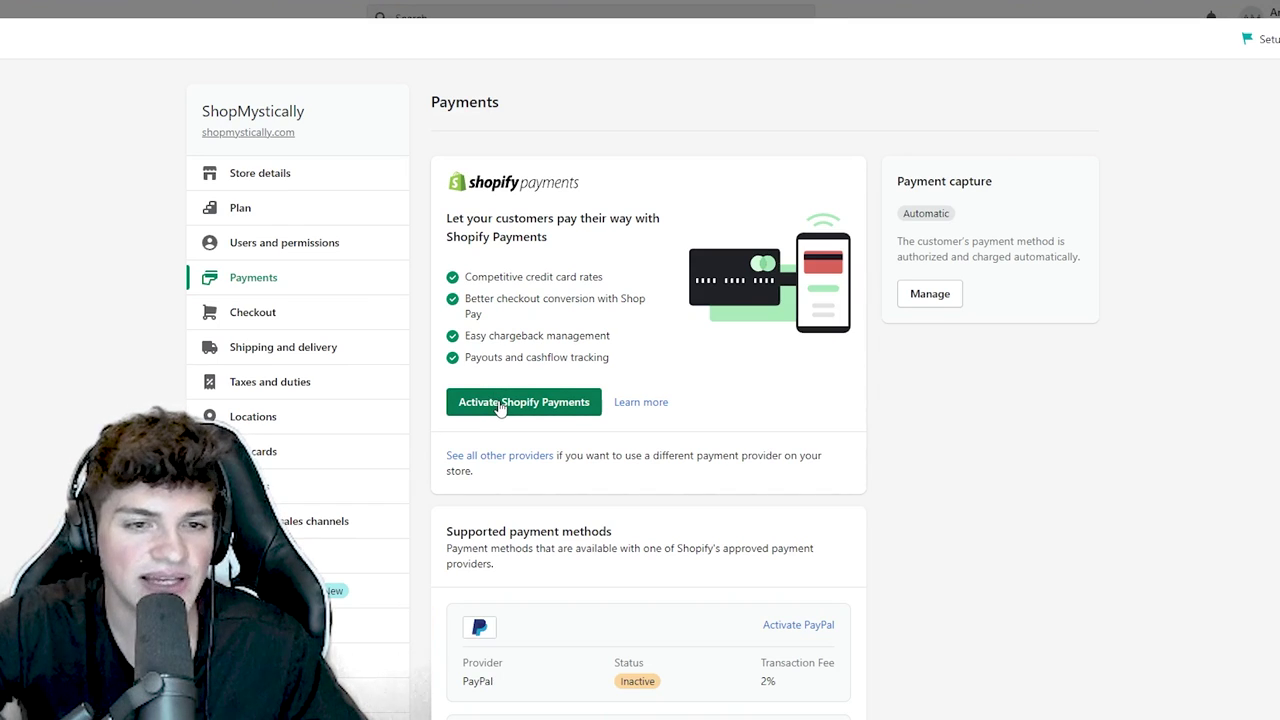
# - Activate Shopify Payments and complete its setup
pyautogui.scroll(-3, 502, 408)
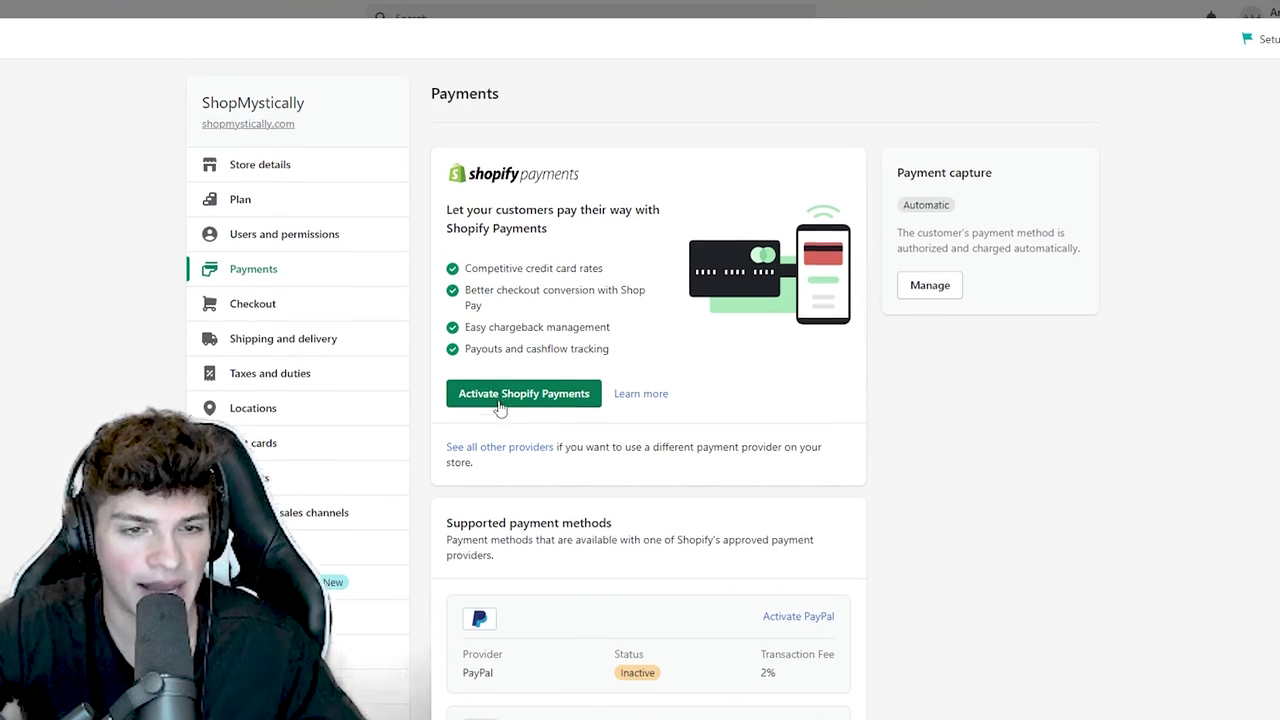
pyautogui.scroll(3, 510, 410)
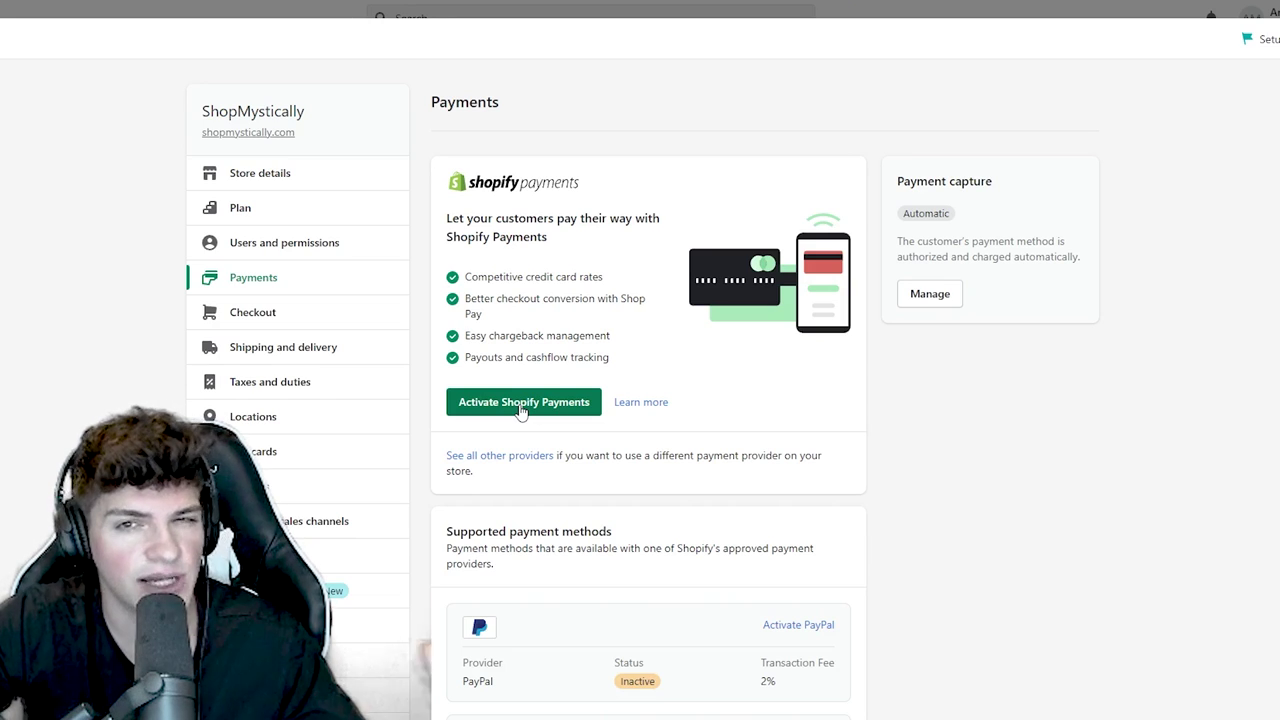
pyautogui.click(520, 410)
pyautogui.click(830, 430)
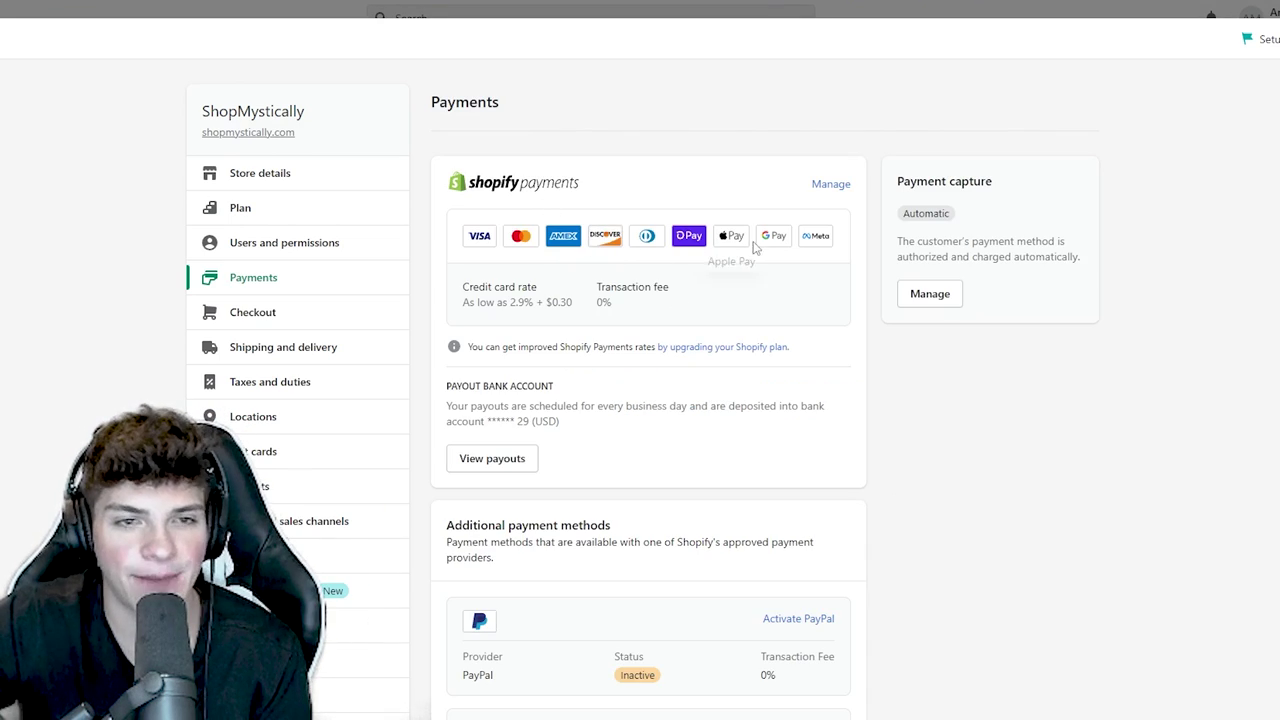
# - In Checkout settings, require customers' first and last names
pyautogui.click(266, 316)
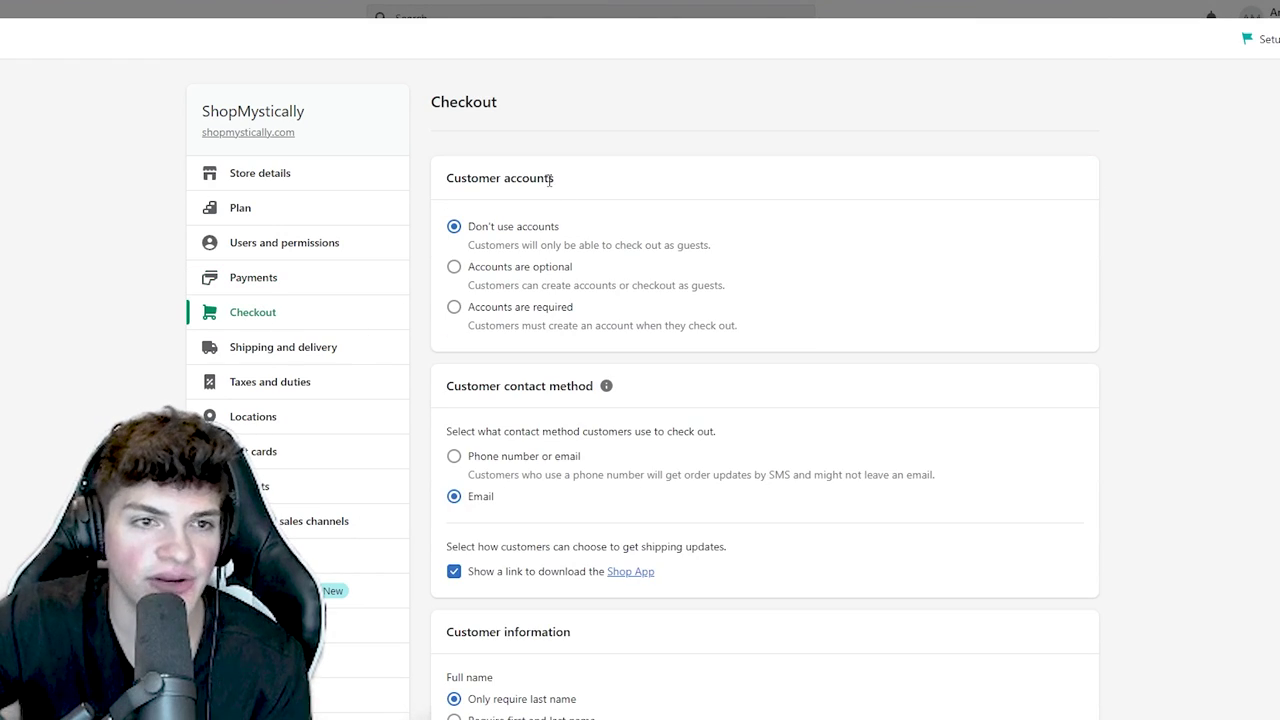
pyautogui.moveTo(549, 180); pyautogui.dragTo(448, 180)
pyautogui.tripleClick(473, 180)
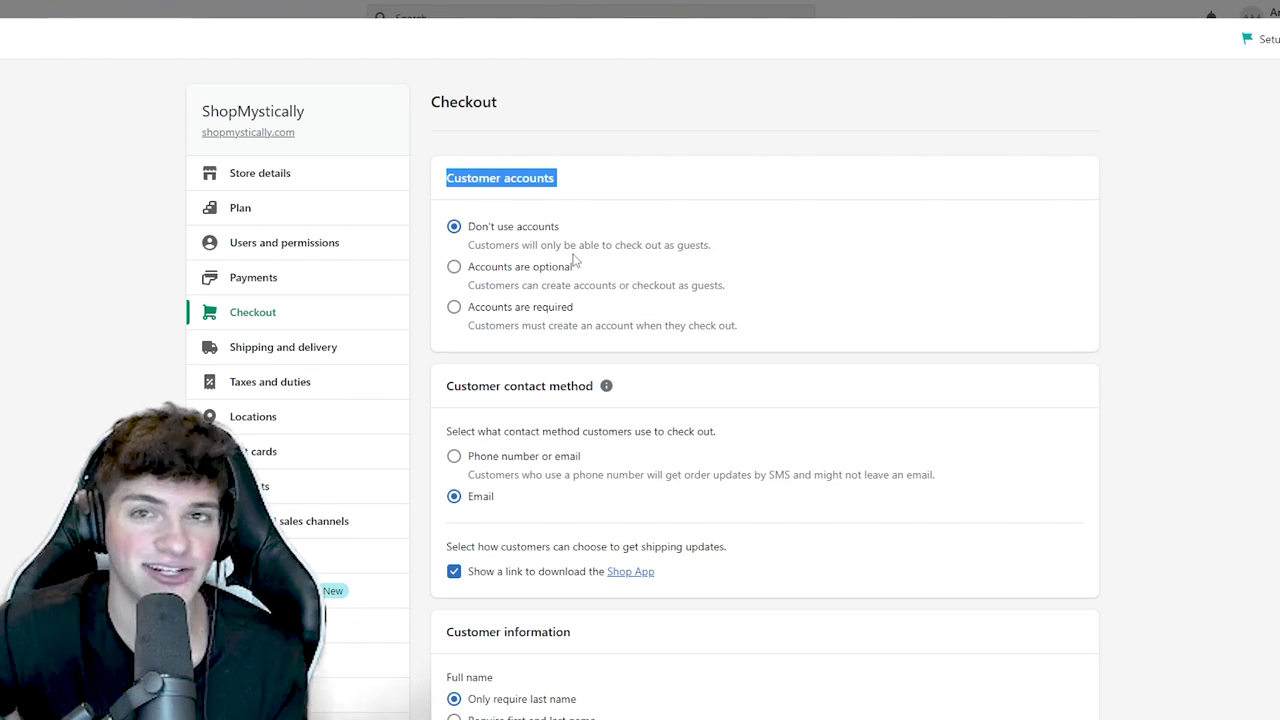
pyautogui.click(555, 180)
pyautogui.tripleClick(553, 180)
pyautogui.click(645, 232)
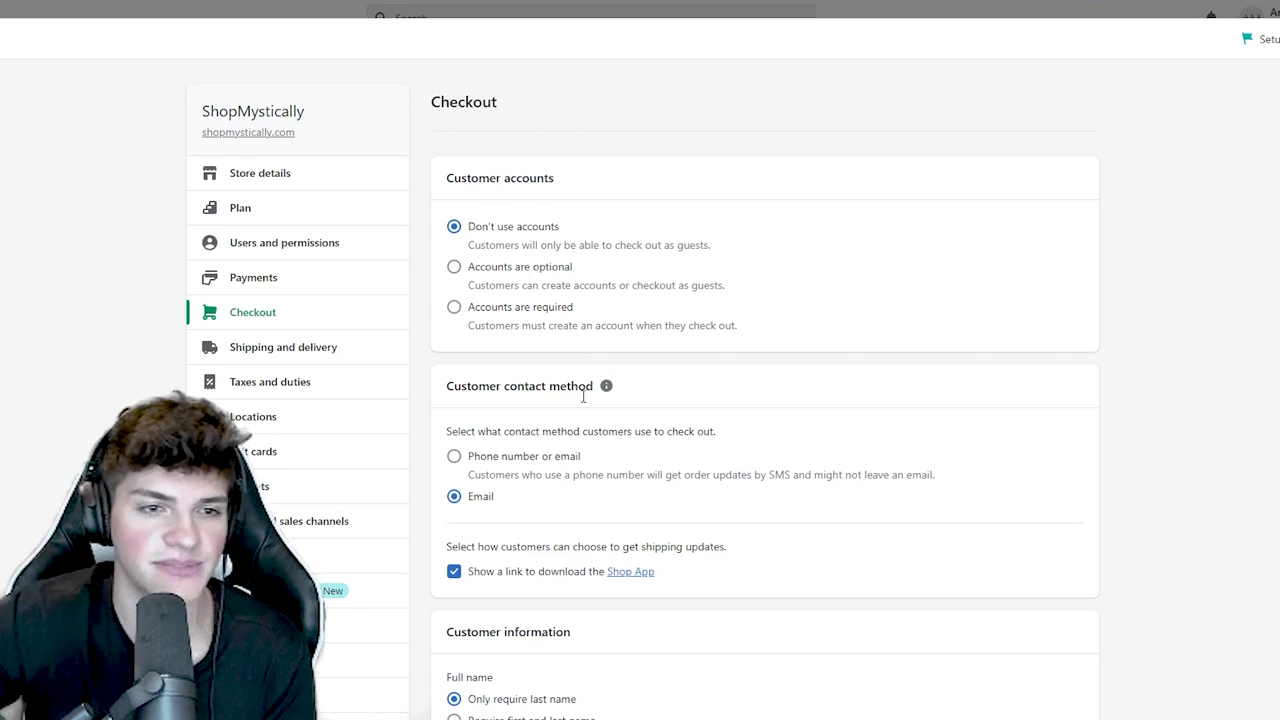
pyautogui.scroll(-2, 580, 240)
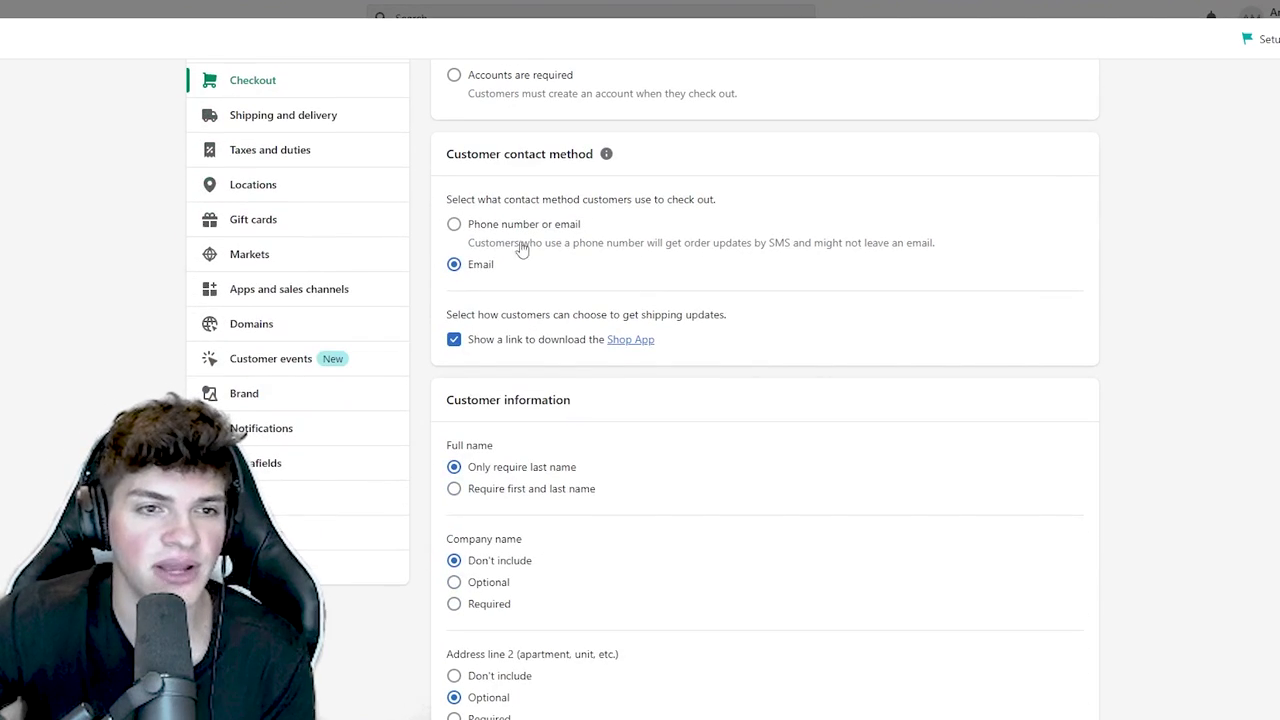
pyautogui.tripleClick(506, 316)
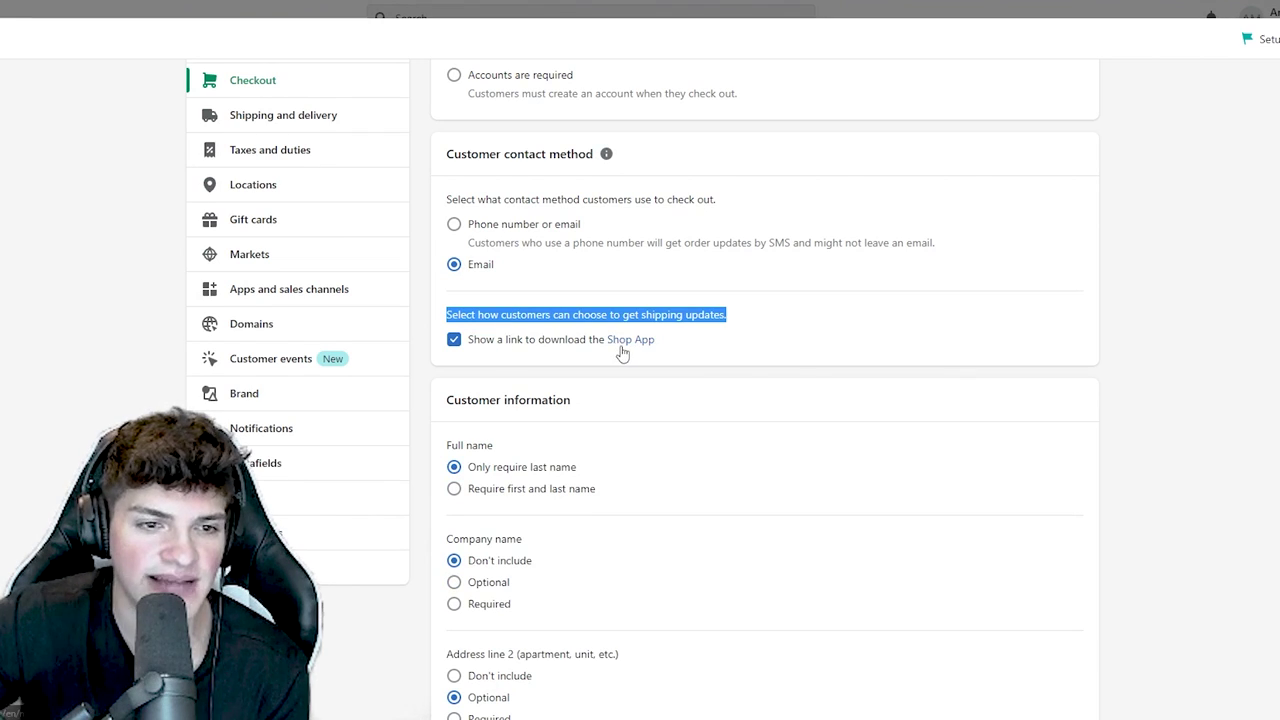
pyautogui.scroll(-1, 605, 365)
pyautogui.click(553, 414)
# - Make the shipping address phone number optional
pyautogui.scroll(-3, 551, 417)
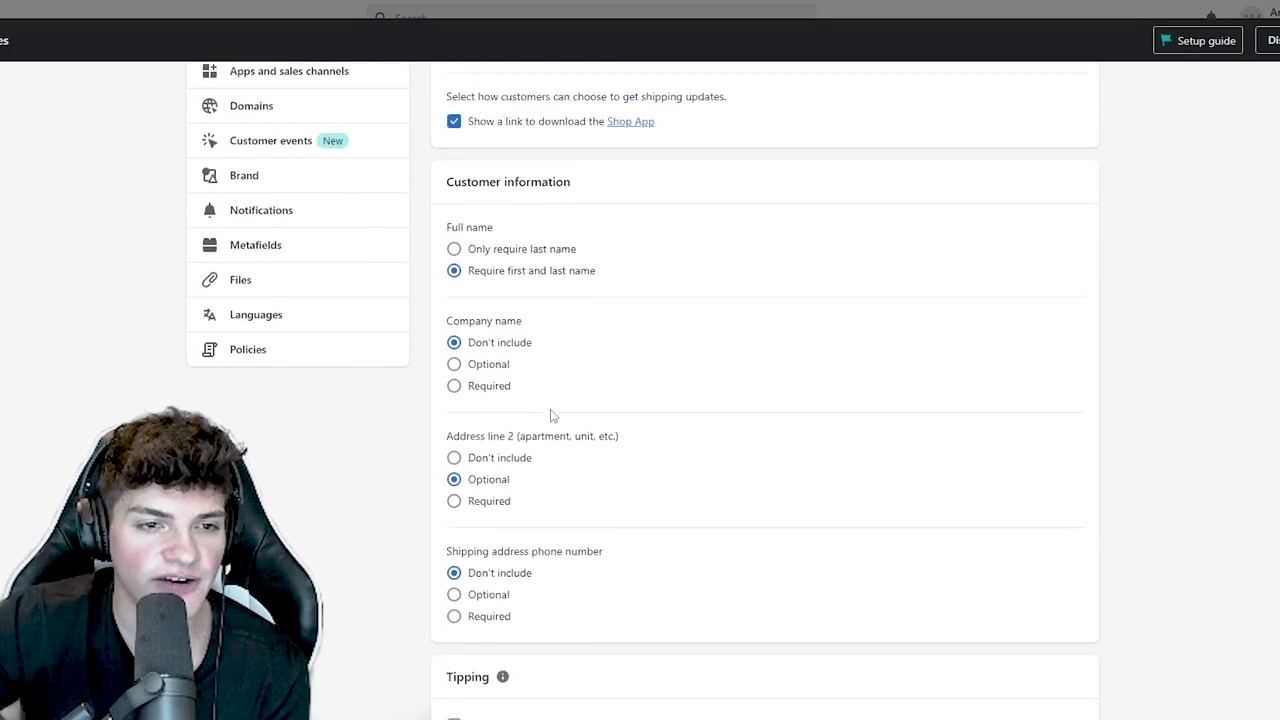
pyautogui.moveTo(615, 469); pyautogui.dragTo(452, 461)
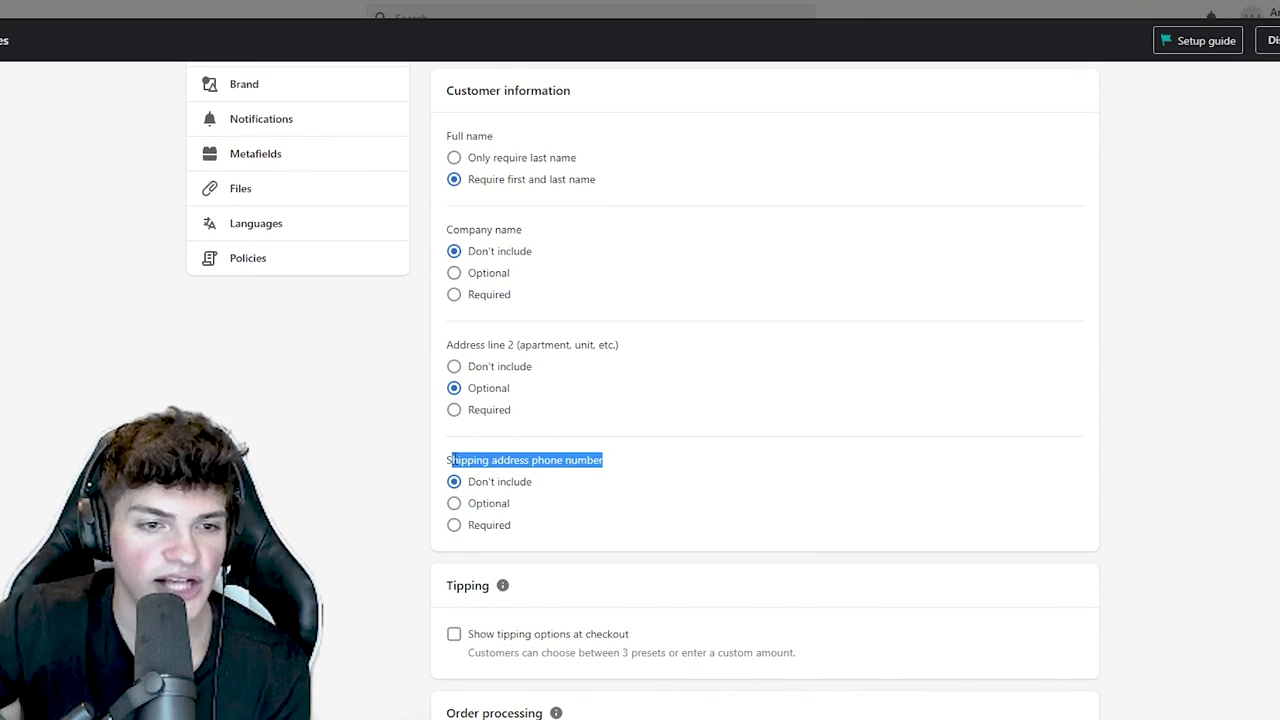
pyautogui.click(492, 457)
pyautogui.click(490, 507)
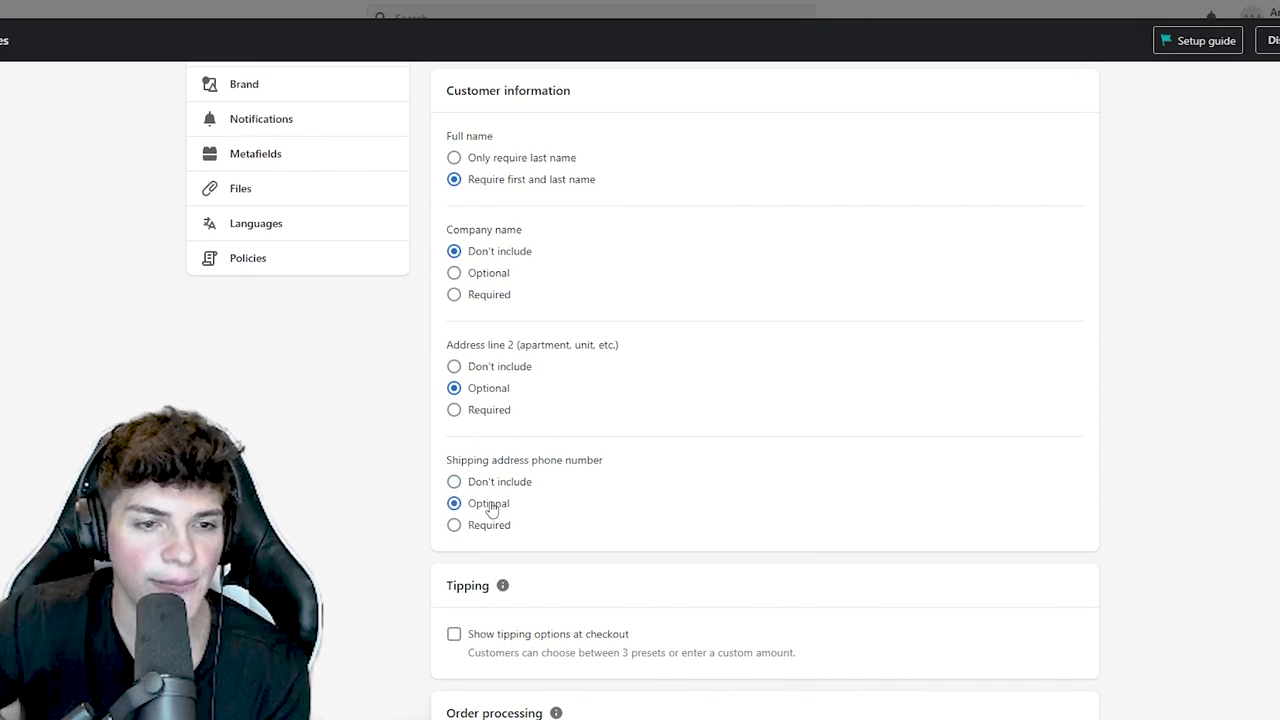
pyautogui.scroll(-3, 492, 506)
pyautogui.doubleClick(484, 352)
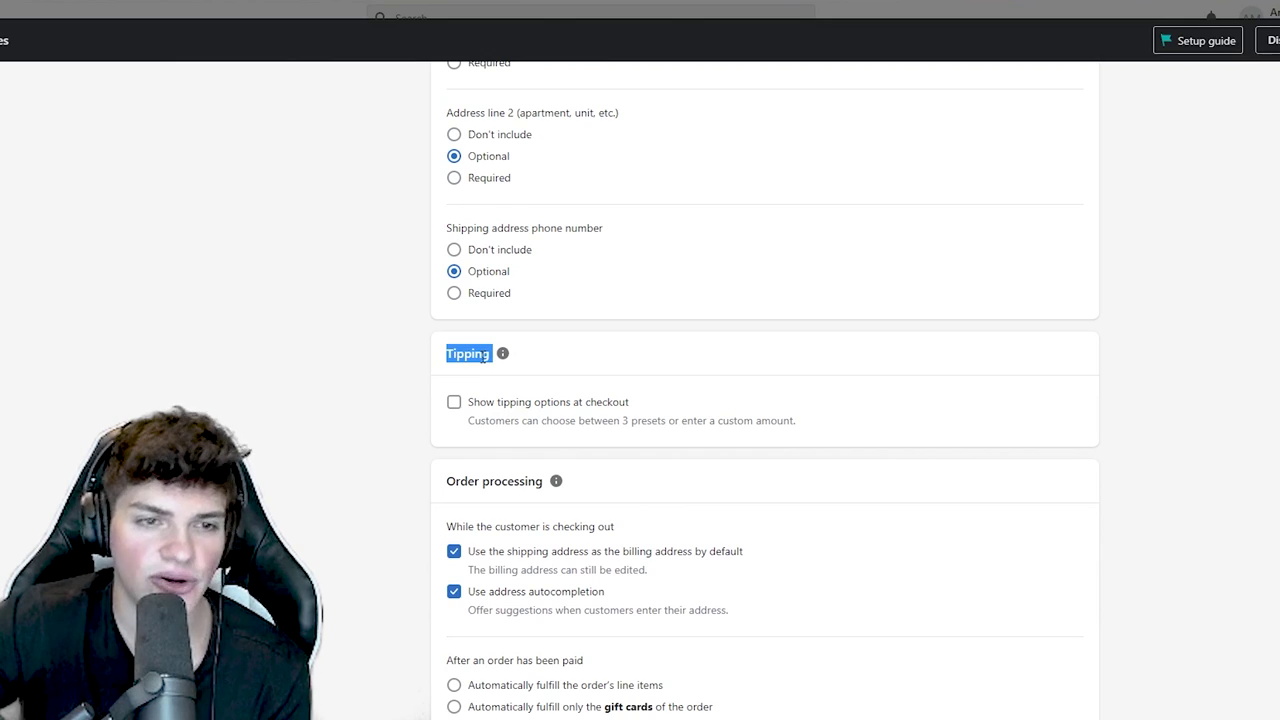
pyautogui.click(396, 375)
# - Let customers opt in to SMS marketing, leaving email marketing unpreselected
pyautogui.scroll(-3, 430, 377)
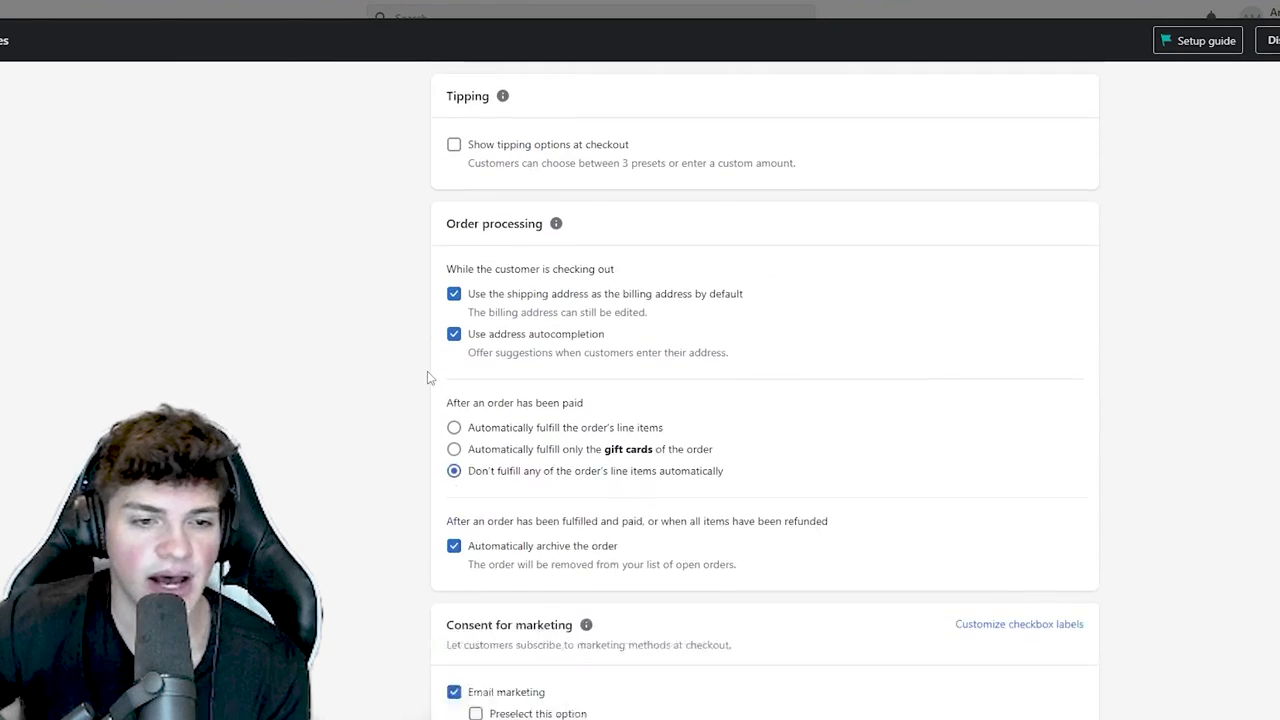
pyautogui.scroll(-3, 428, 377)
pyautogui.tripleClick(474, 340)
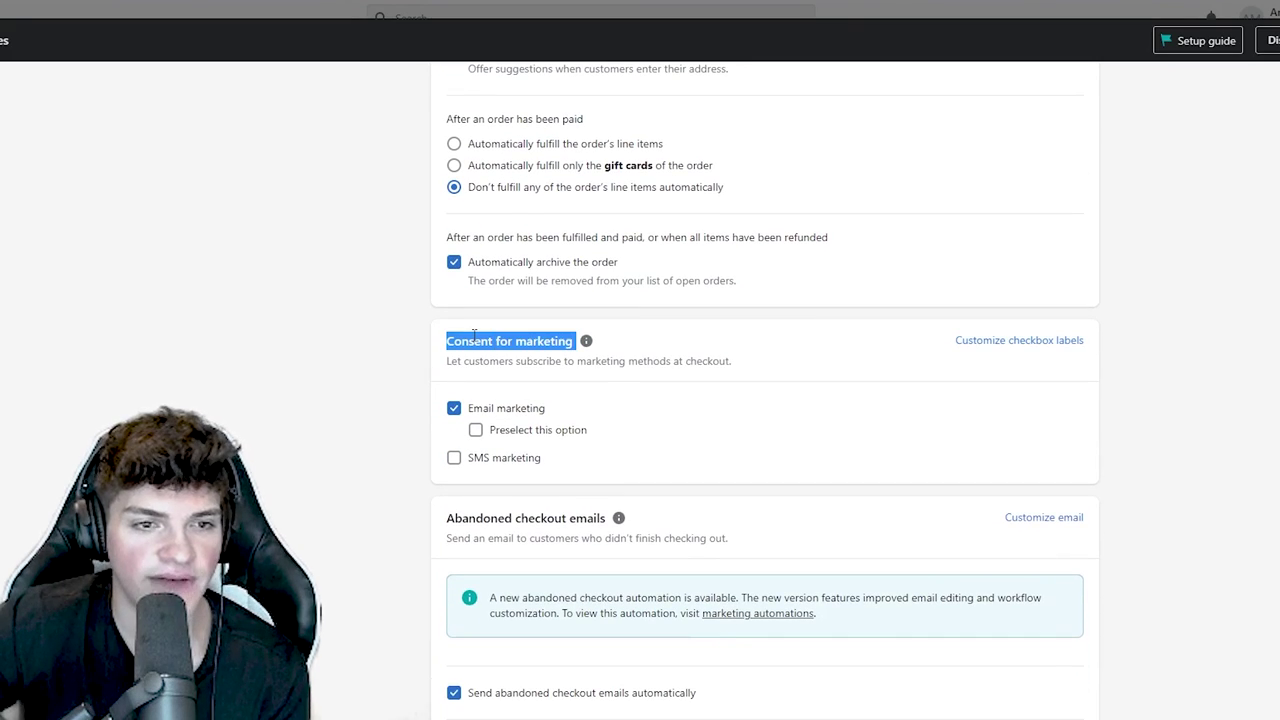
pyautogui.click(487, 336)
pyautogui.click(500, 462)
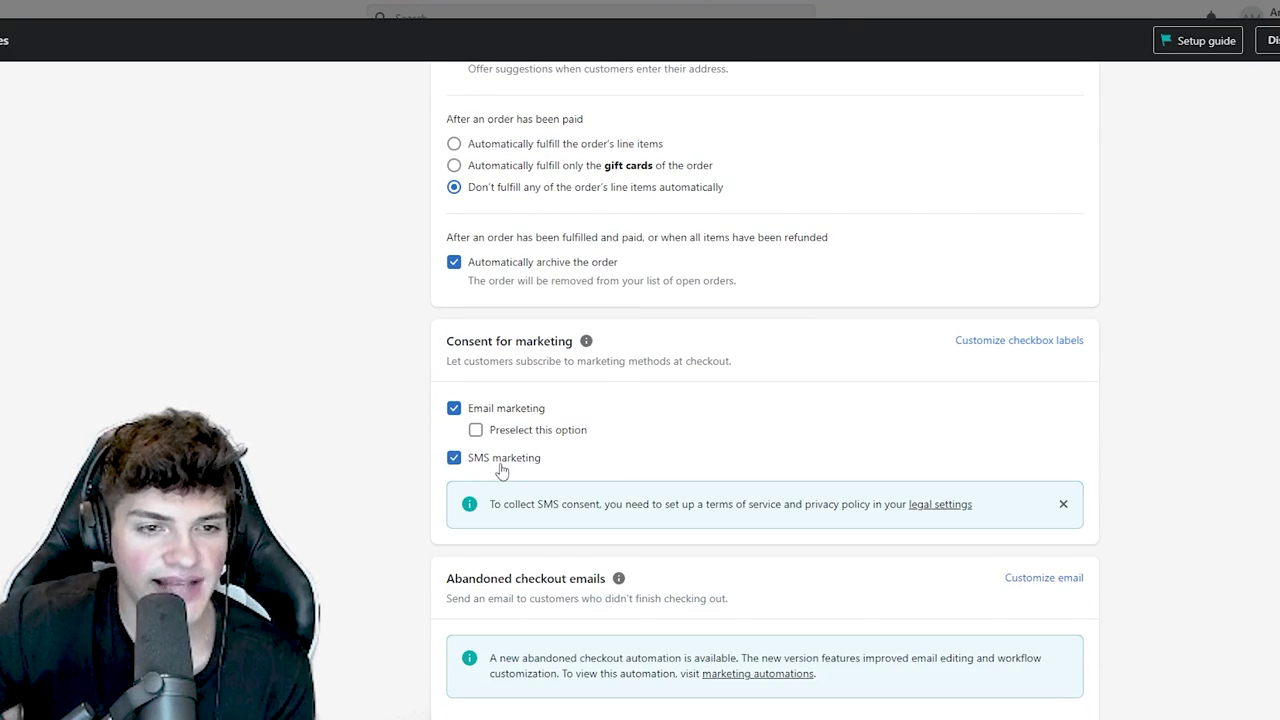
pyautogui.click(518, 440)
pyautogui.click(476, 433)
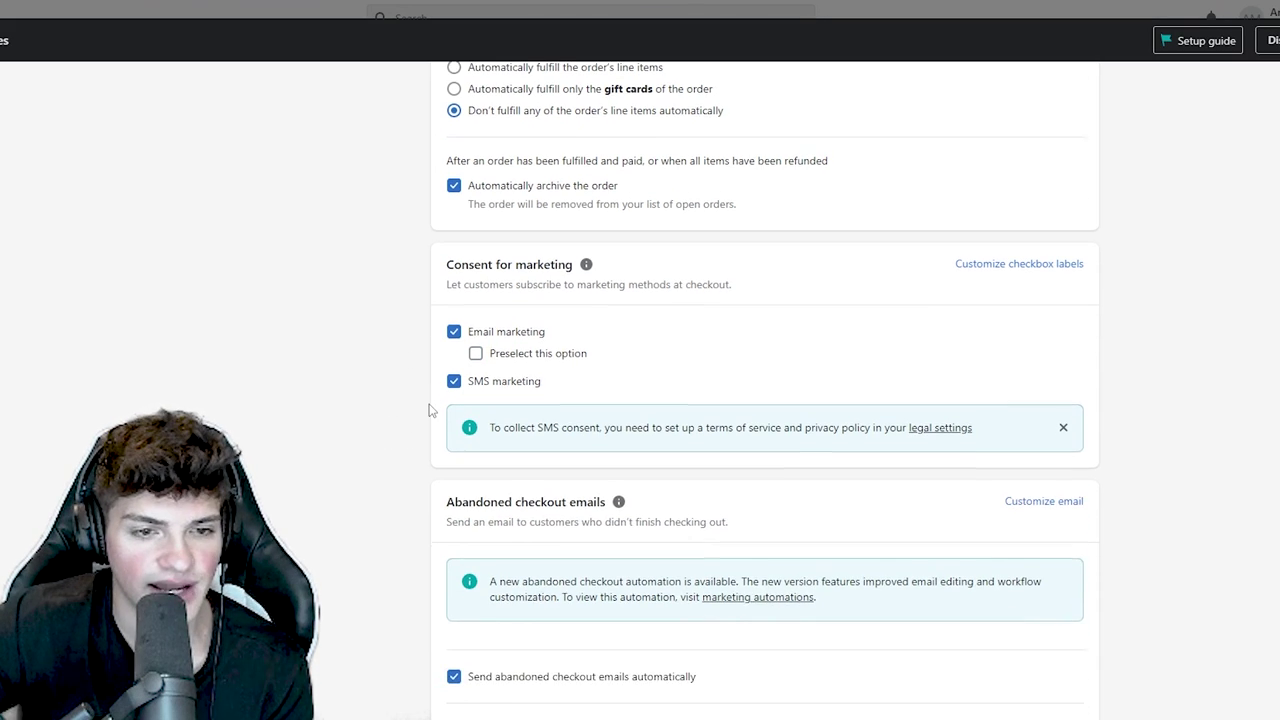
# - Send automatic abandoned checkout emails to anyone after 1 hour
pyautogui.scroll(-3, 428, 405)
pyautogui.tripleClick(508, 276)
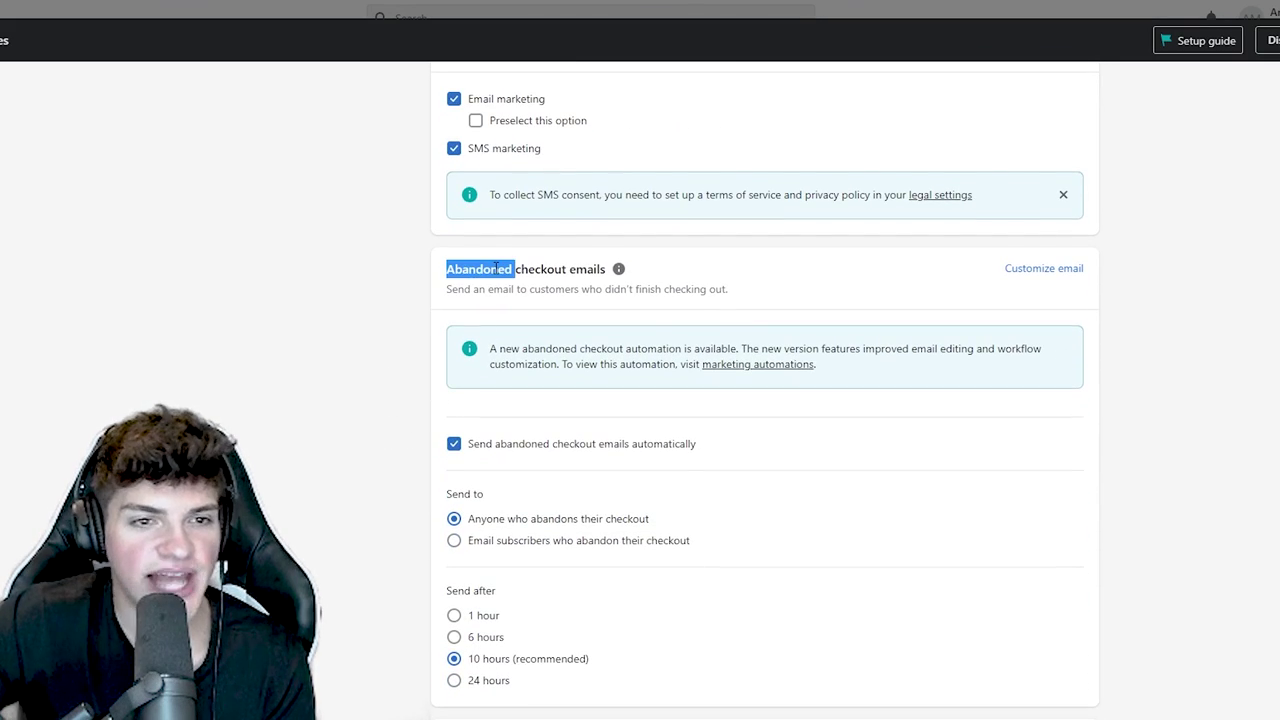
pyautogui.scroll(-2, 494, 380)
pyautogui.click(532, 291)
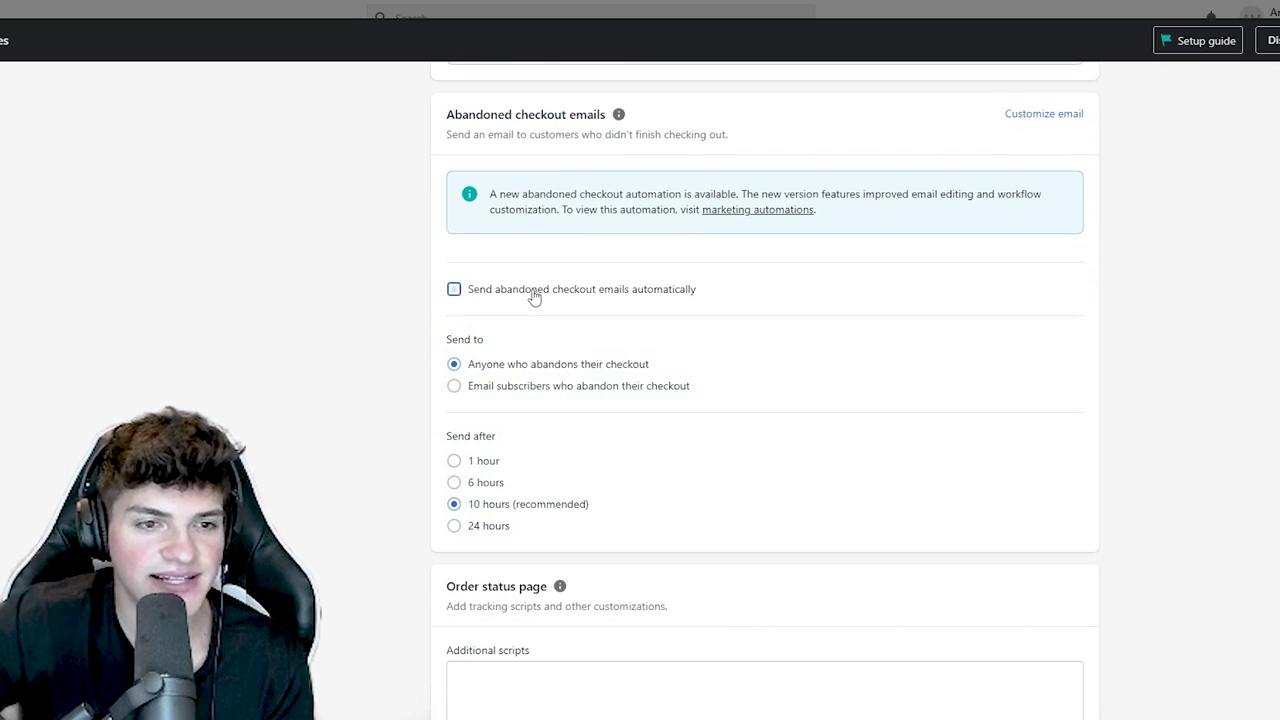
pyautogui.click(531, 293)
pyautogui.moveTo(658, 372); pyautogui.dragTo(435, 372)
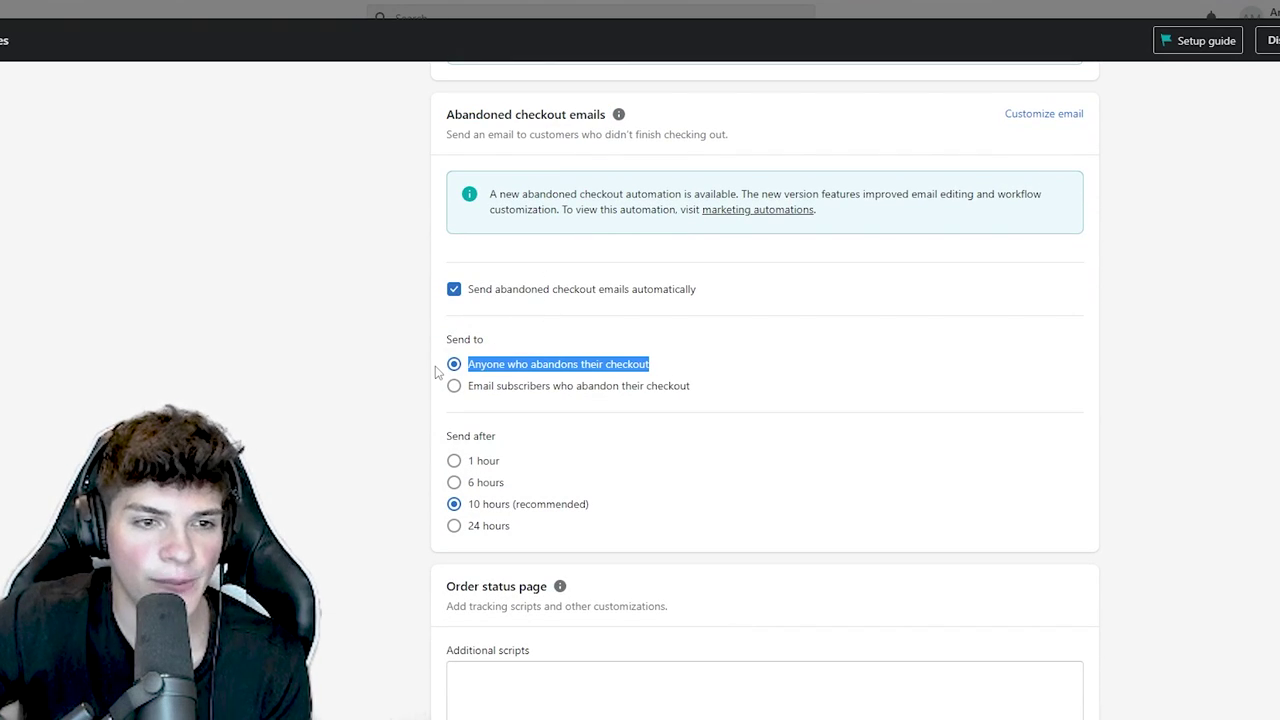
pyautogui.moveTo(590, 504); pyautogui.dragTo(466, 505)
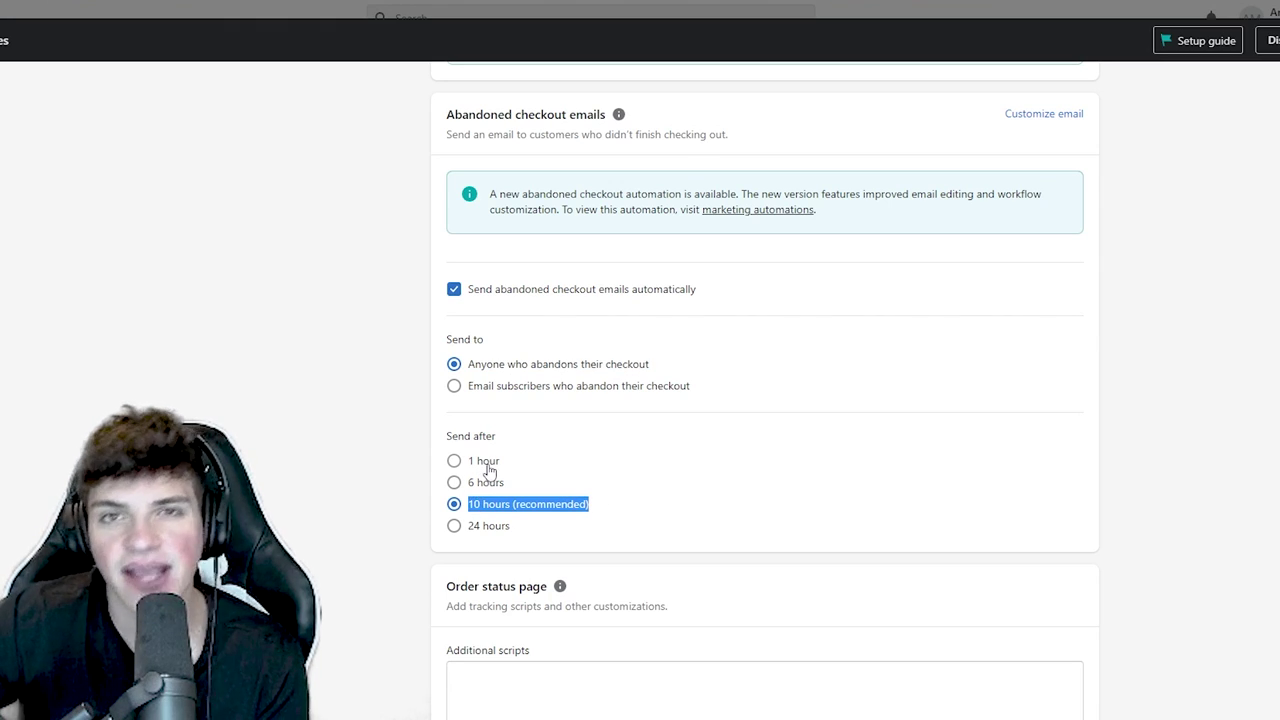
pyautogui.click(487, 466)
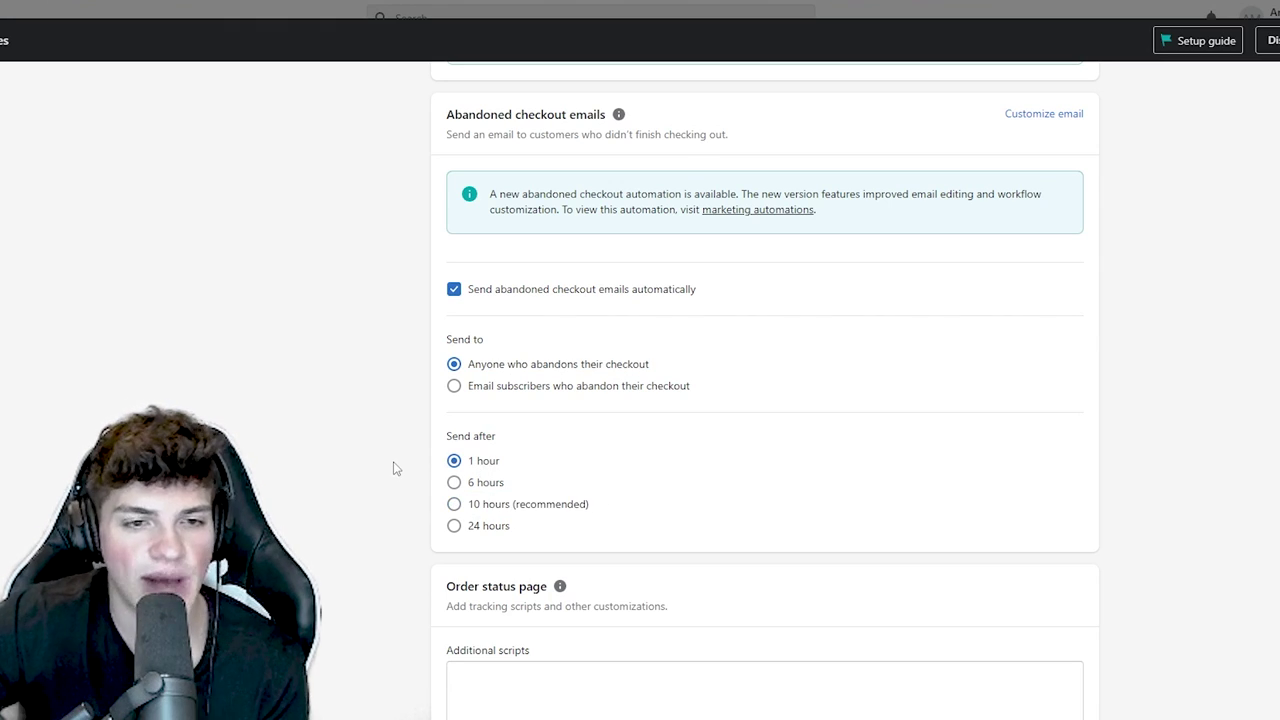
# - Save the updated checkout settings
pyautogui.scroll(-3, 487, 460)
pyautogui.scroll(3, 407, 447)
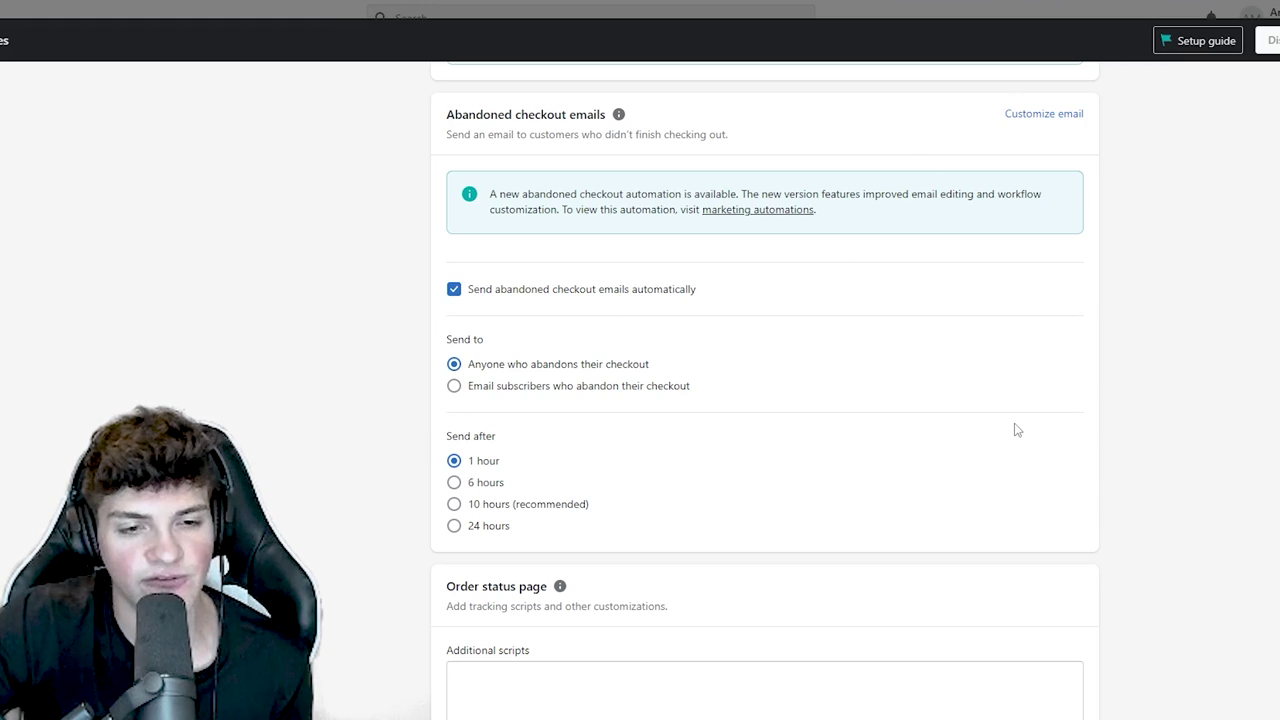
pyautogui.hotkey('ctrl', 's')
pyautogui.scroll(-1, 1005, 440)
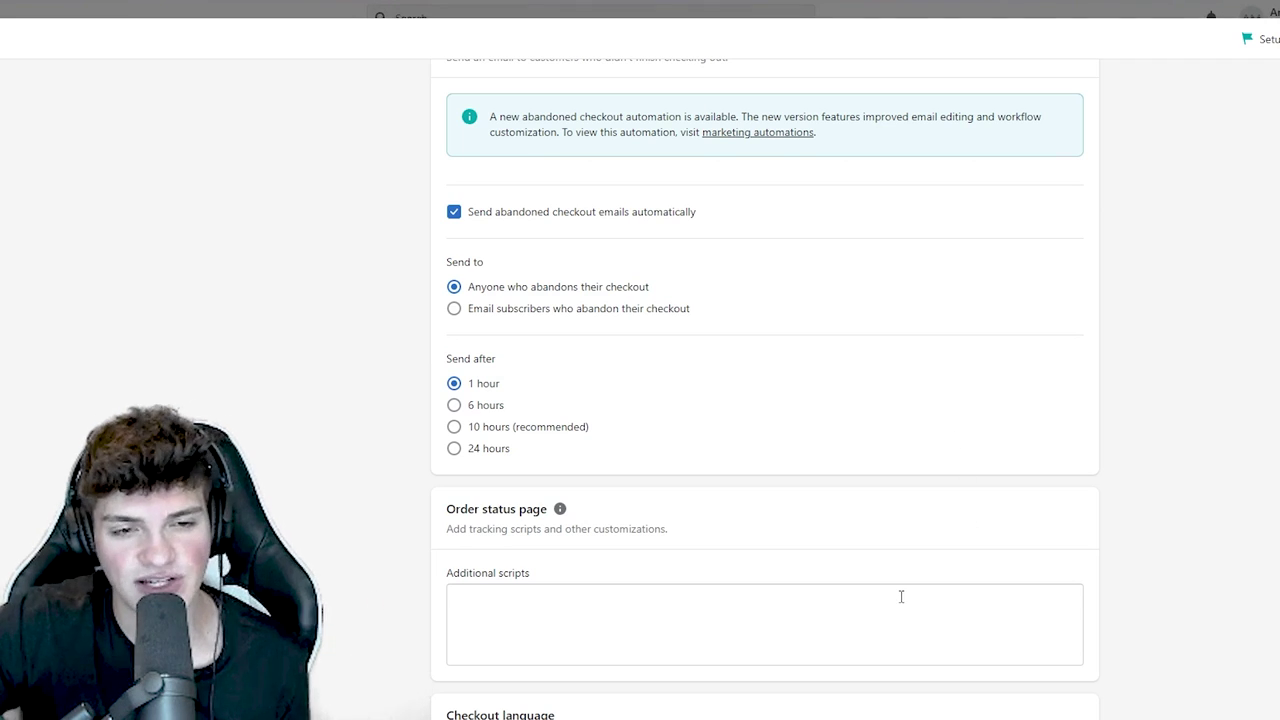
pyautogui.scroll(-3, 900, 597)
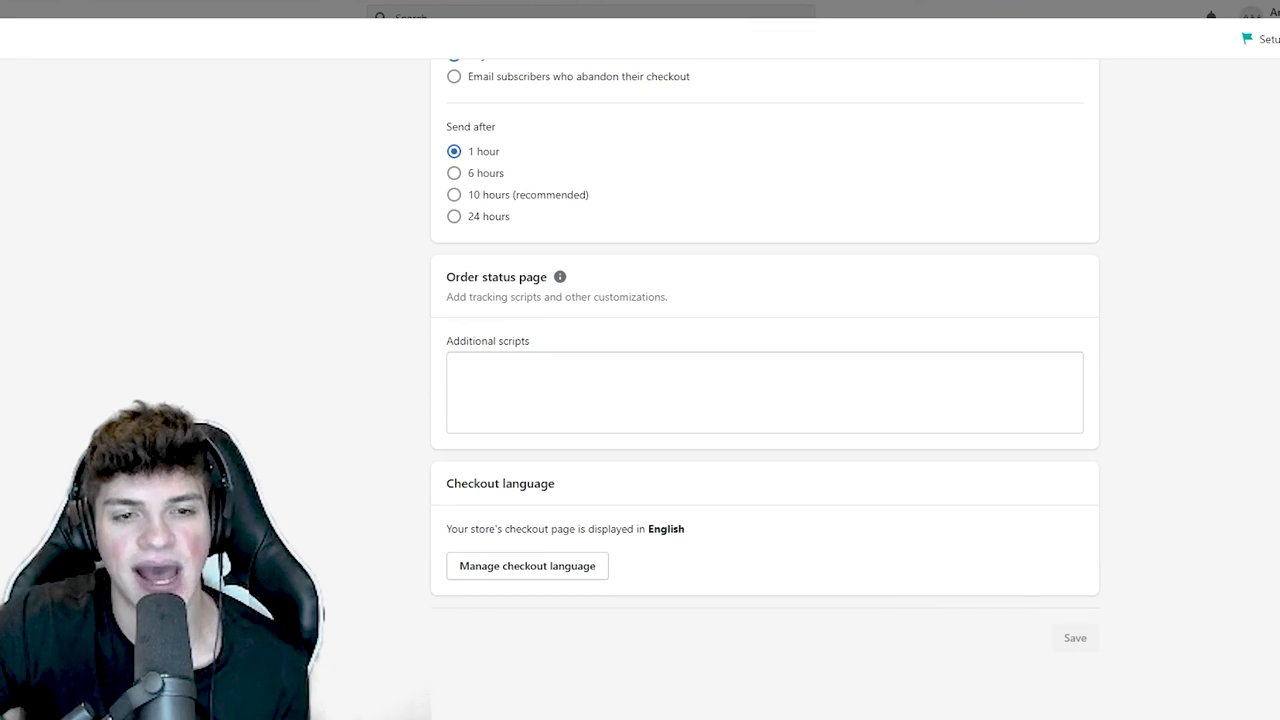
pyautogui.scroll(15, 330, 360)
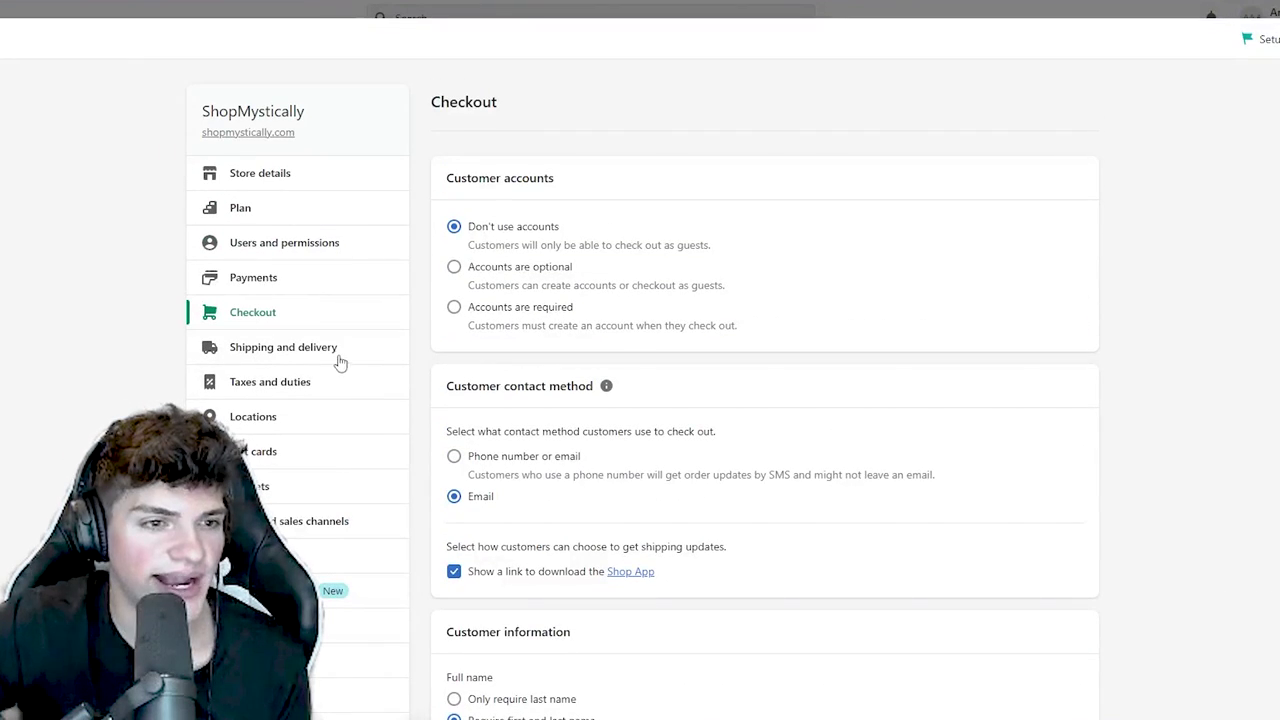
# - Delete the existing Domestic and Rest of the World zones from the general shipping profile
pyautogui.click(283, 349)
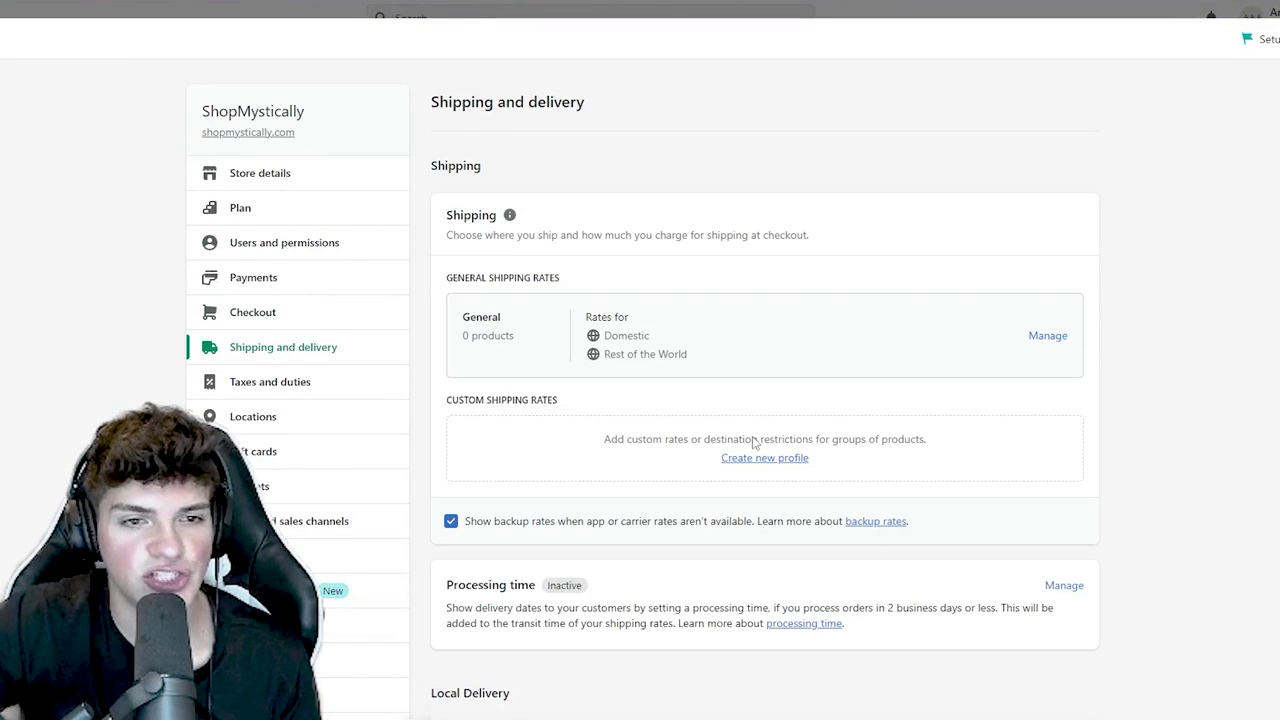
pyautogui.click(1043, 339)
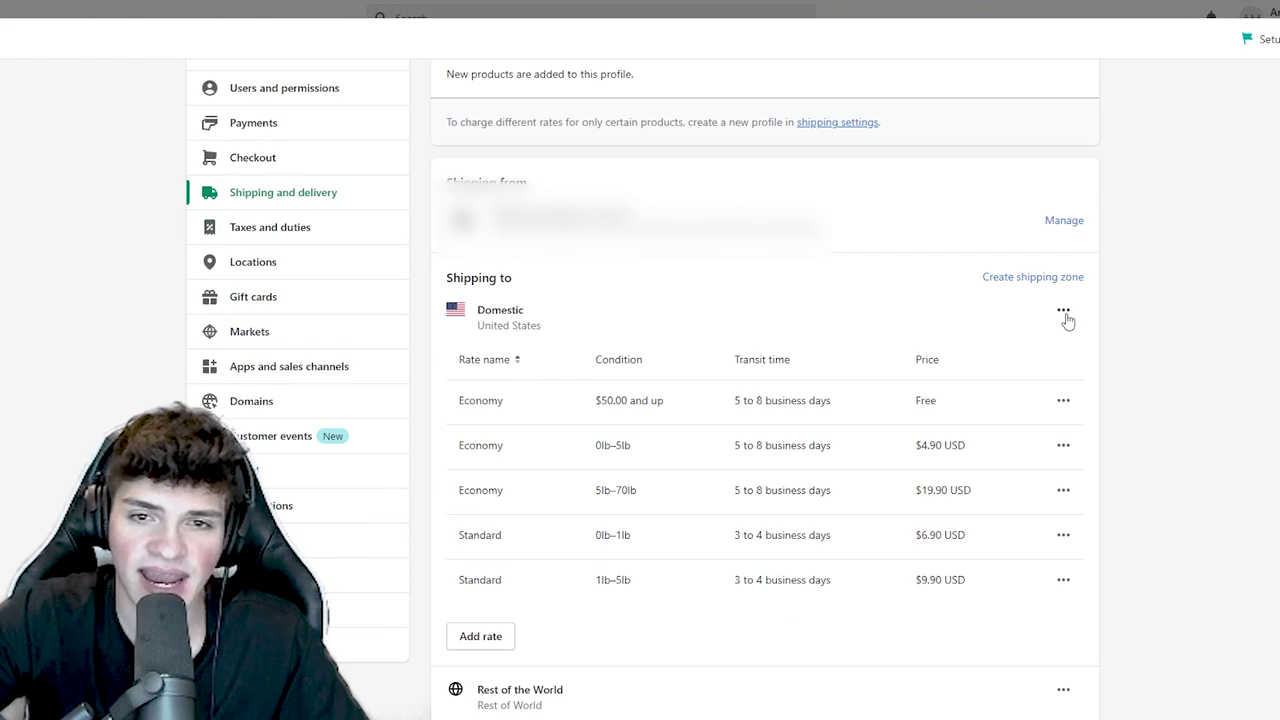
pyautogui.click(1064, 313)
pyautogui.click(1036, 378)
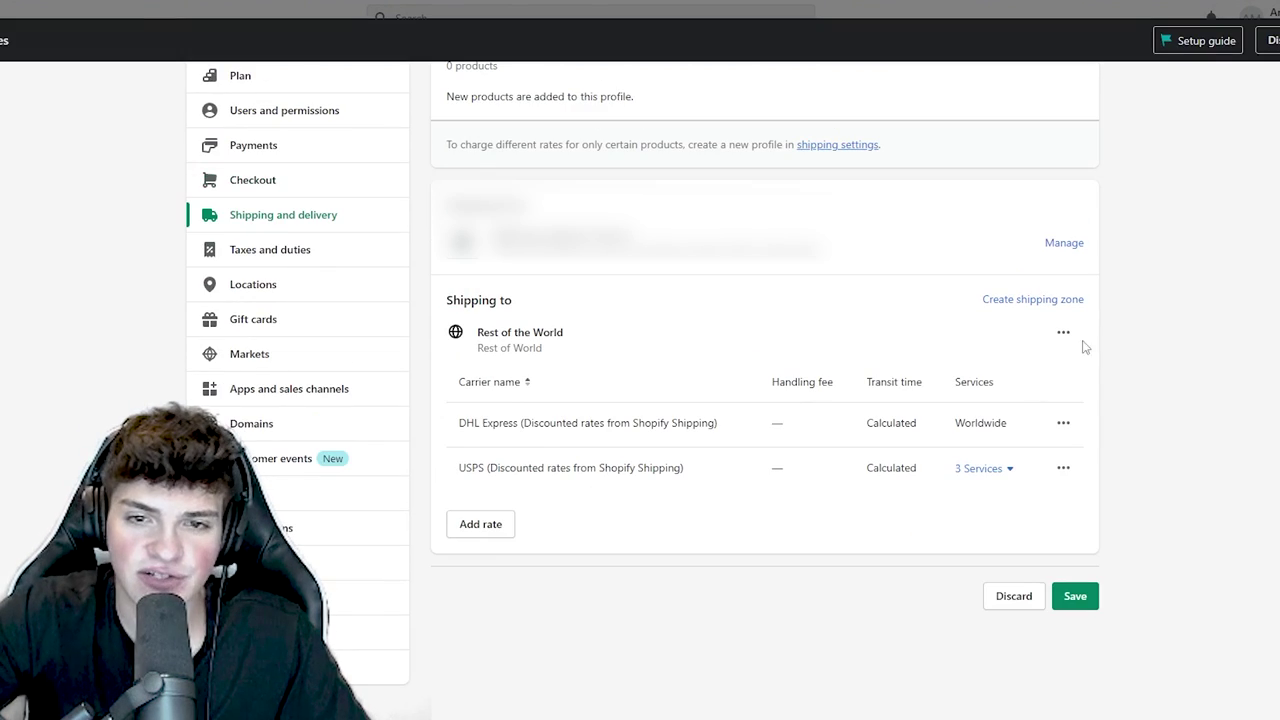
pyautogui.click(1063, 332)
pyautogui.click(1036, 404)
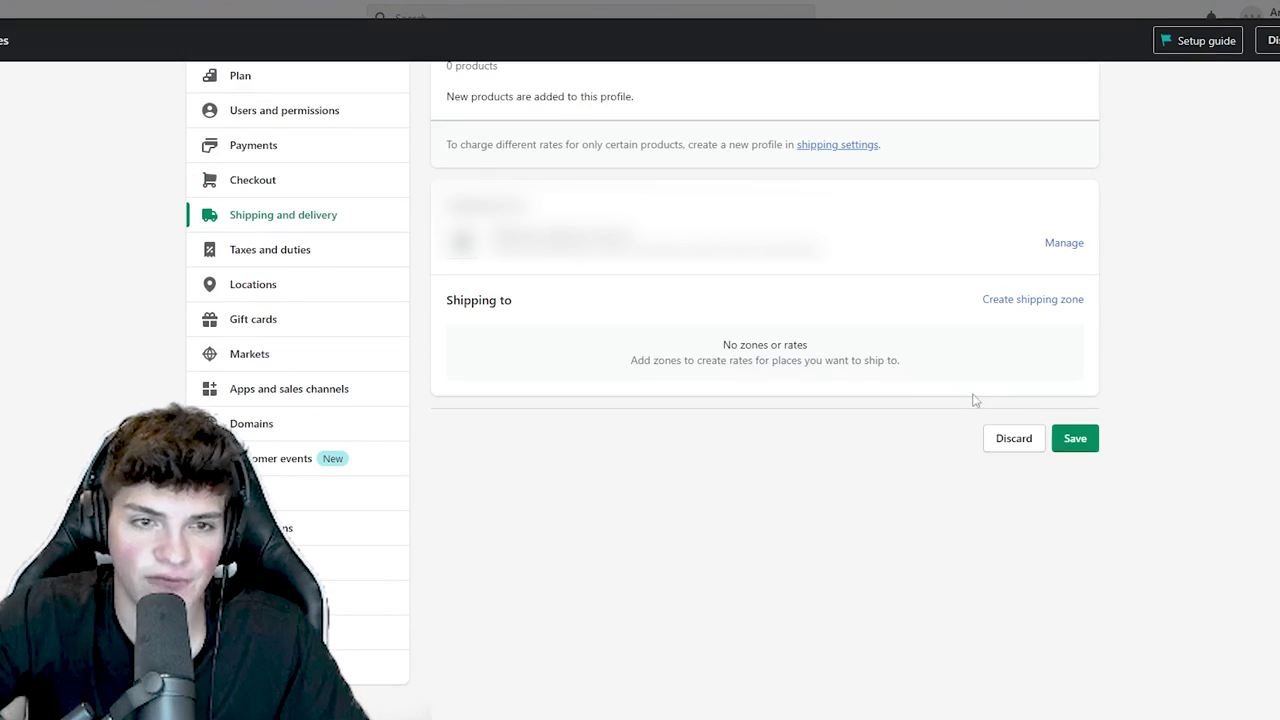
# - Create a new shipping zone containing the United States
pyautogui.click(1016, 302)
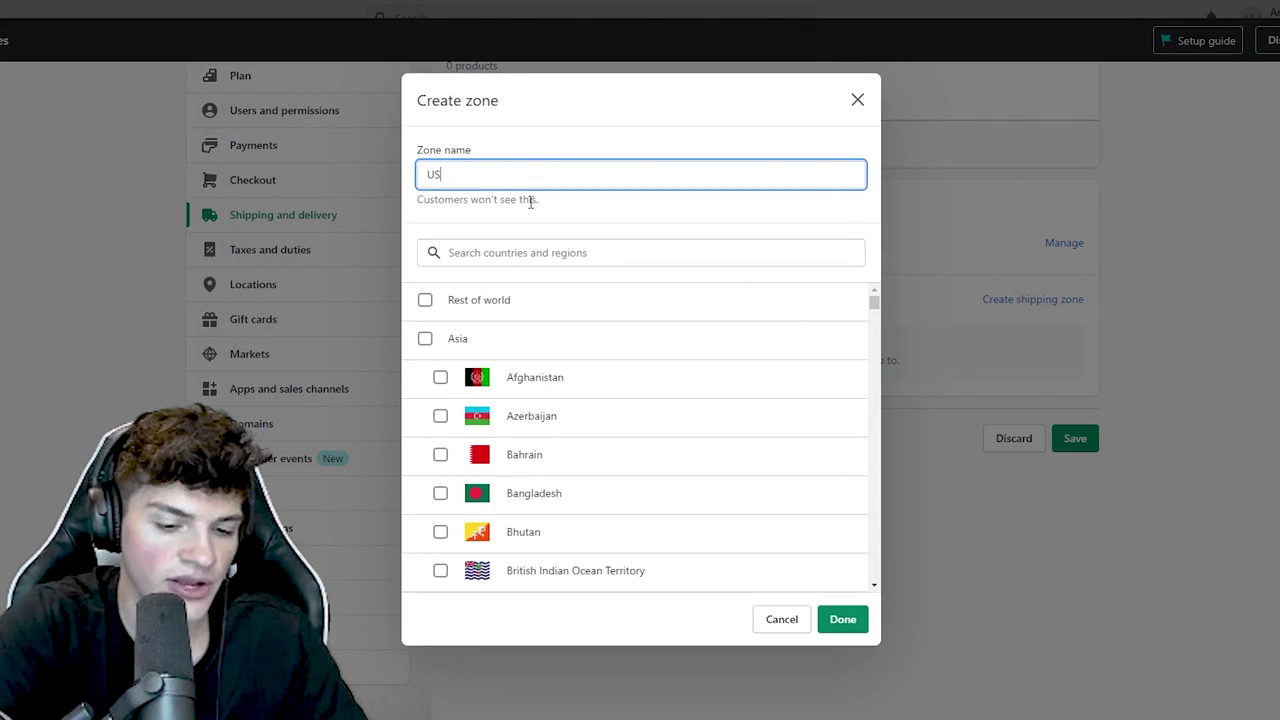
pyautogui.click(466, 252)
pyautogui.write('unite')
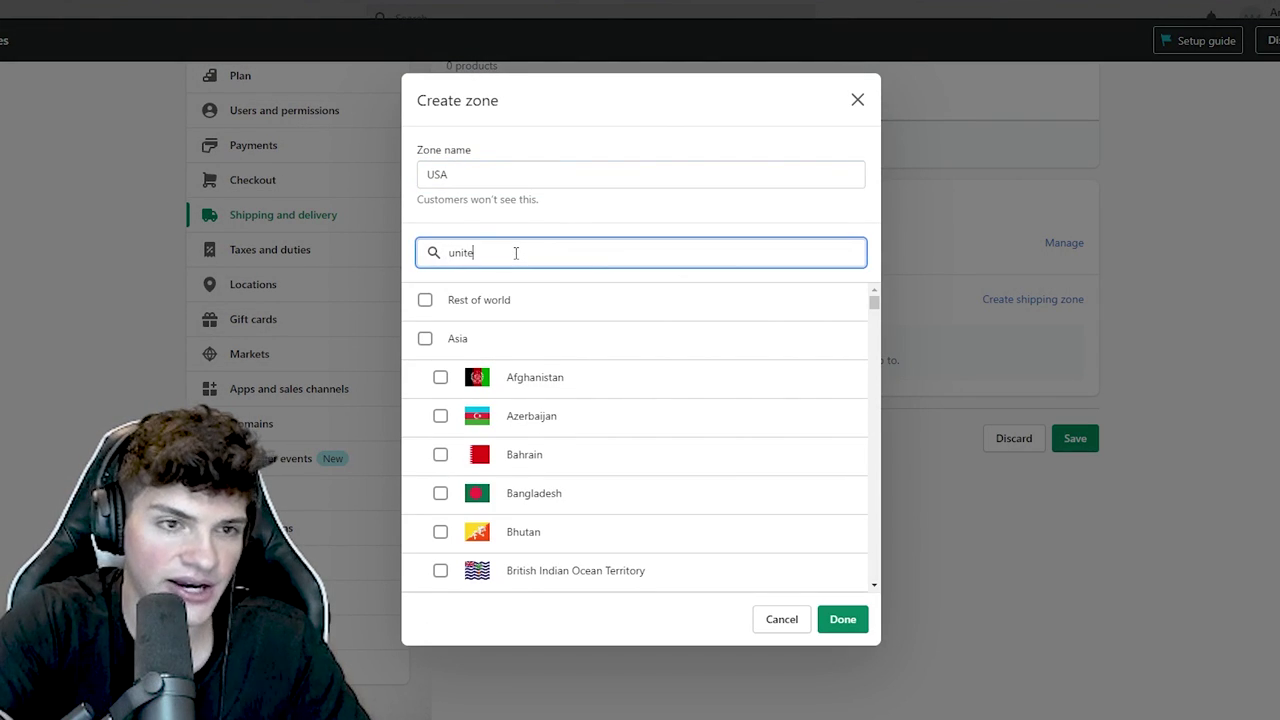
pyautogui.write('d states')
pyautogui.click(543, 299)
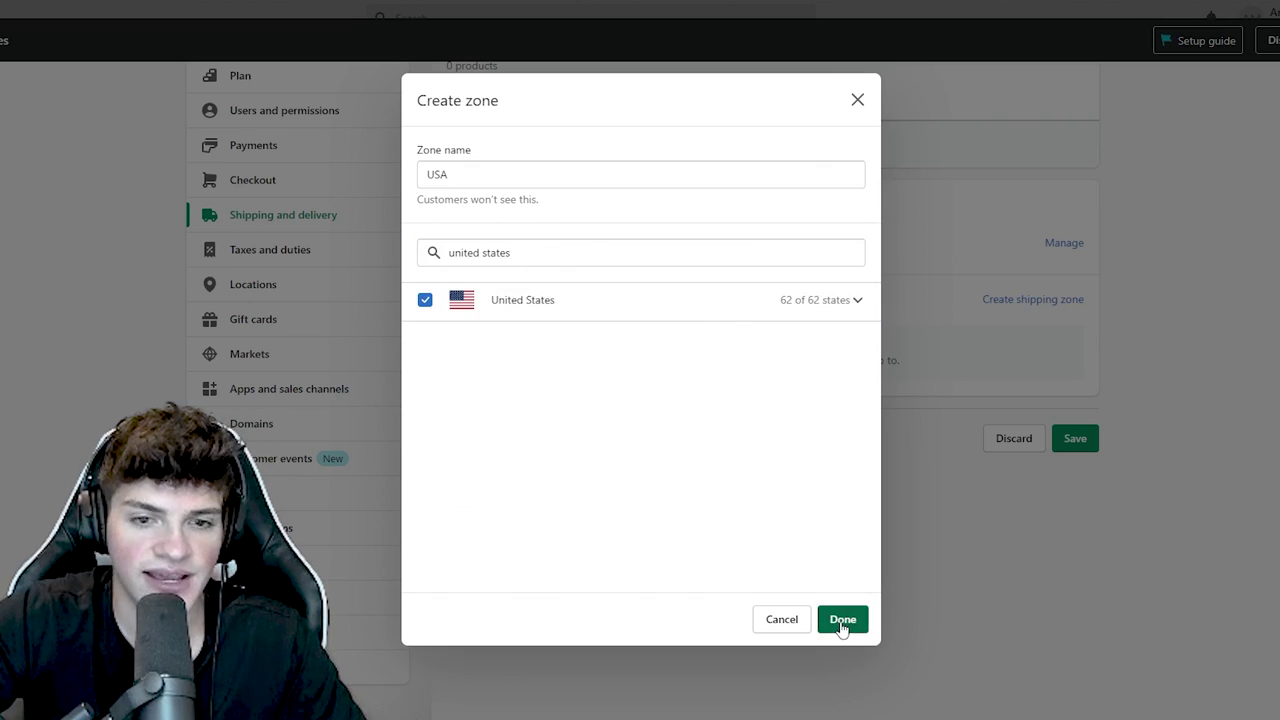
pyautogui.click(843, 619)
# - Add a free custom flat rate named 'USPS Standard Shipping' to the USA zone
pyautogui.click(486, 437)
pyautogui.click(560, 354)
pyautogui.click(514, 419)
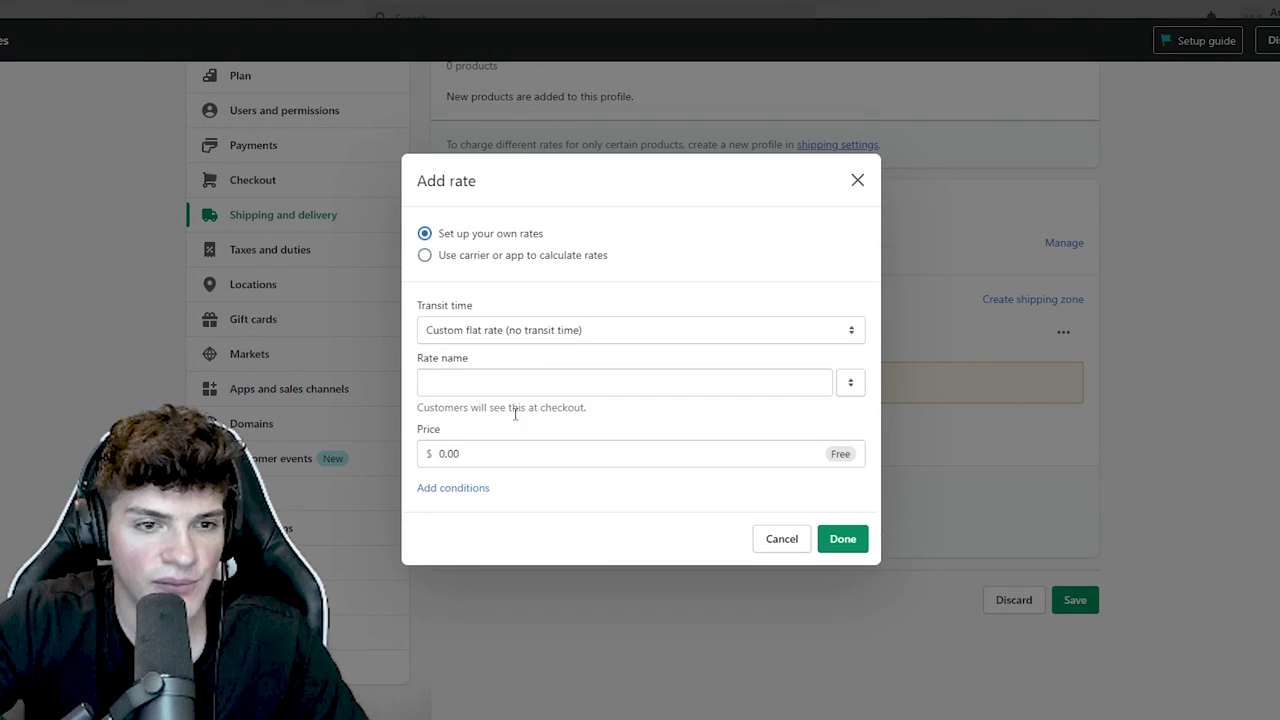
pyautogui.click(496, 389)
pyautogui.write('USPS S')
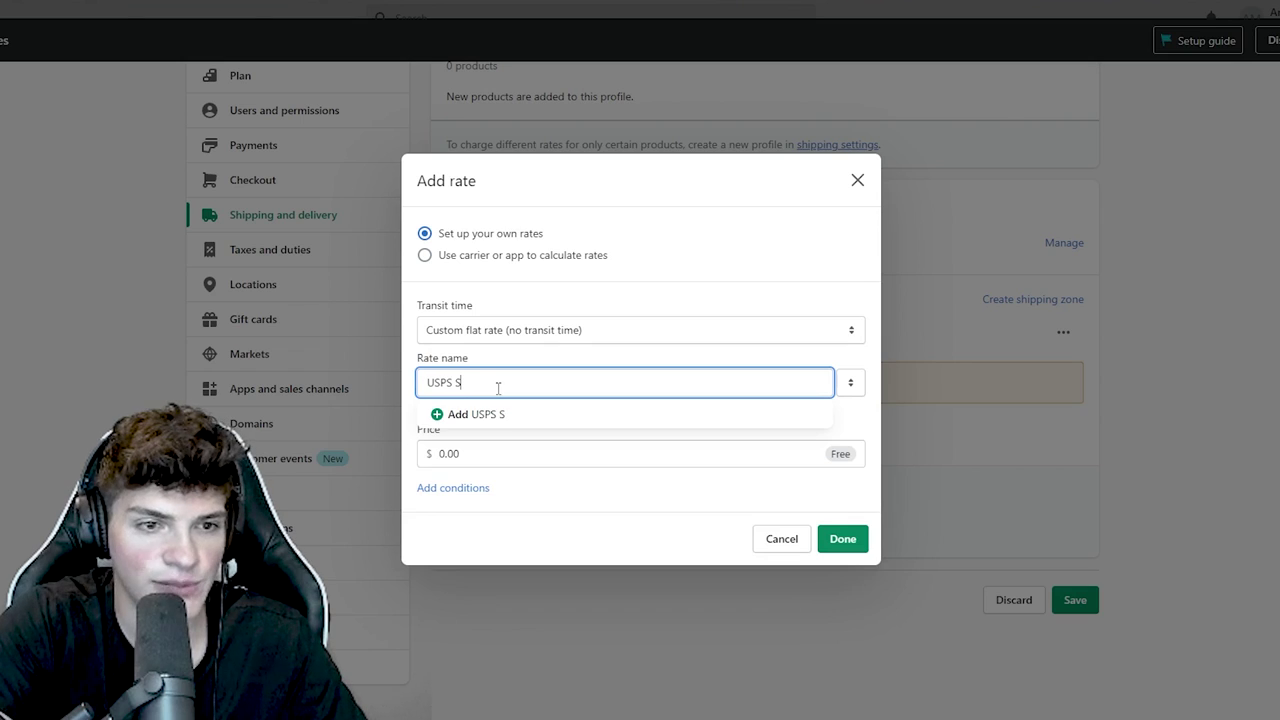
pyautogui.write('tandard Shipping')
pyautogui.hotkey('ctrl', 'a')
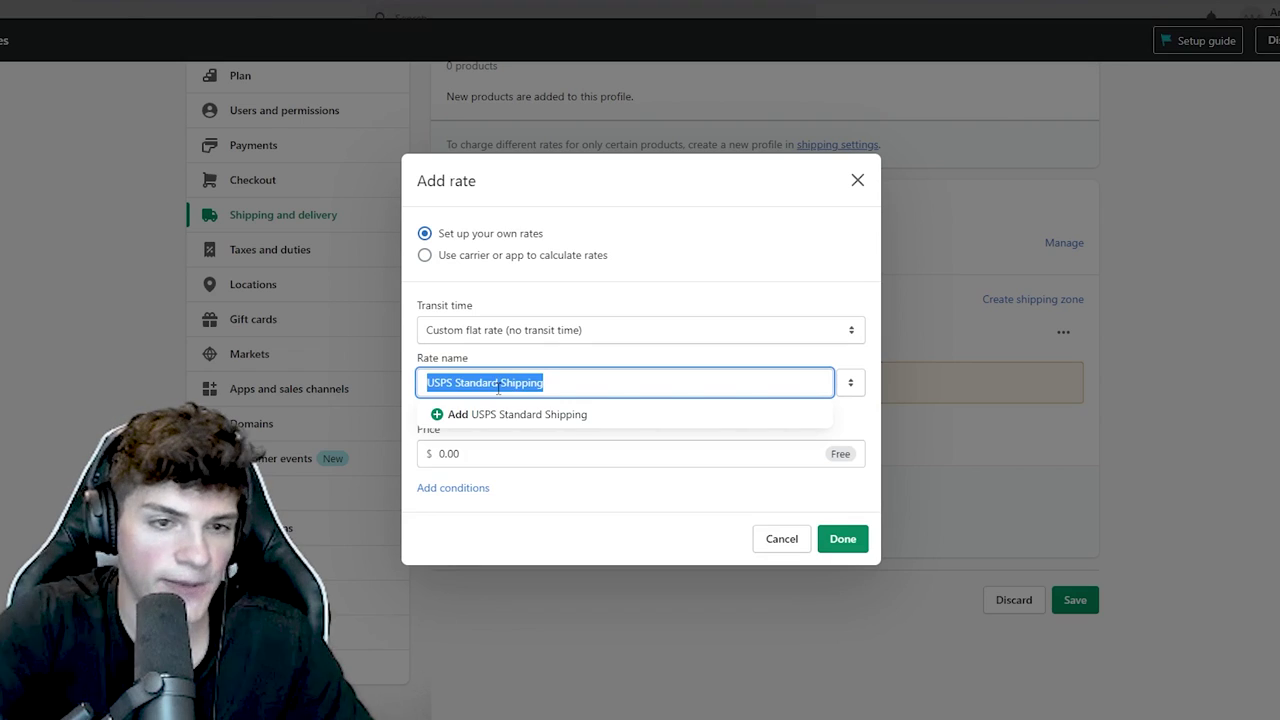
pyautogui.click(843, 538)
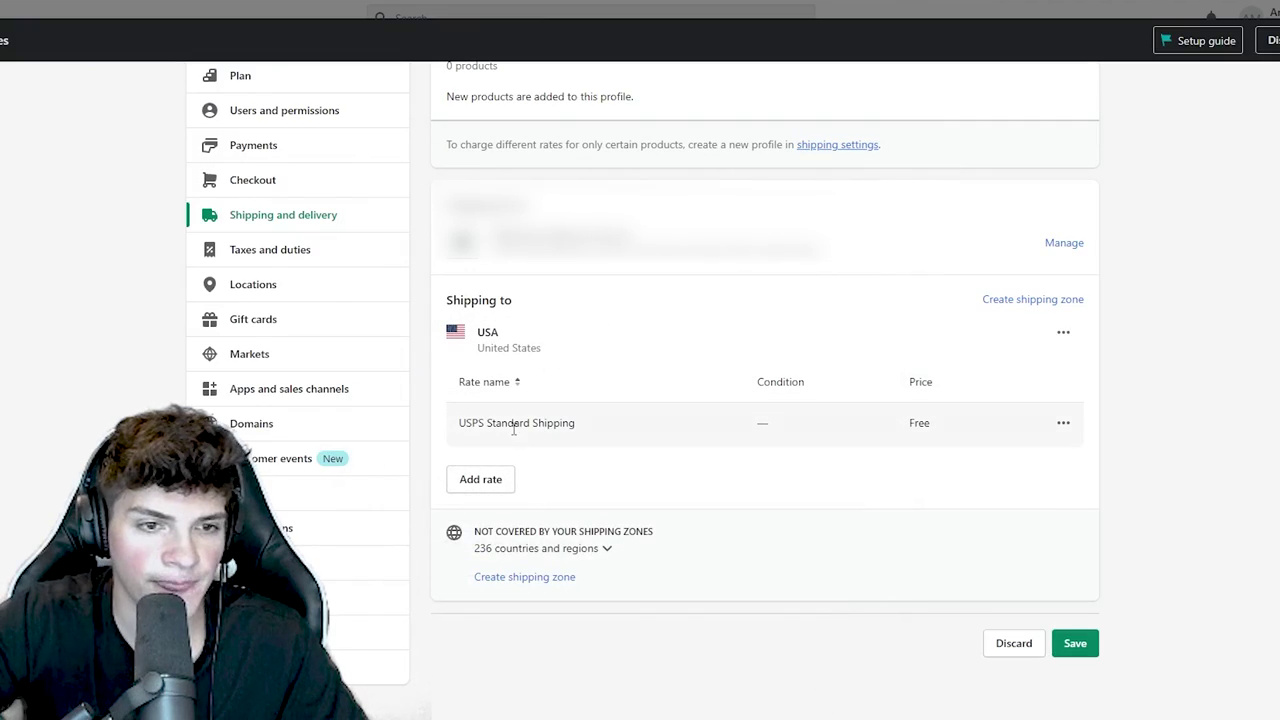
# - Add a 'USPS Express Shipping' custom flat rate at $7.95 to the USA zone
pyautogui.click(489, 492)
pyautogui.click(520, 365)
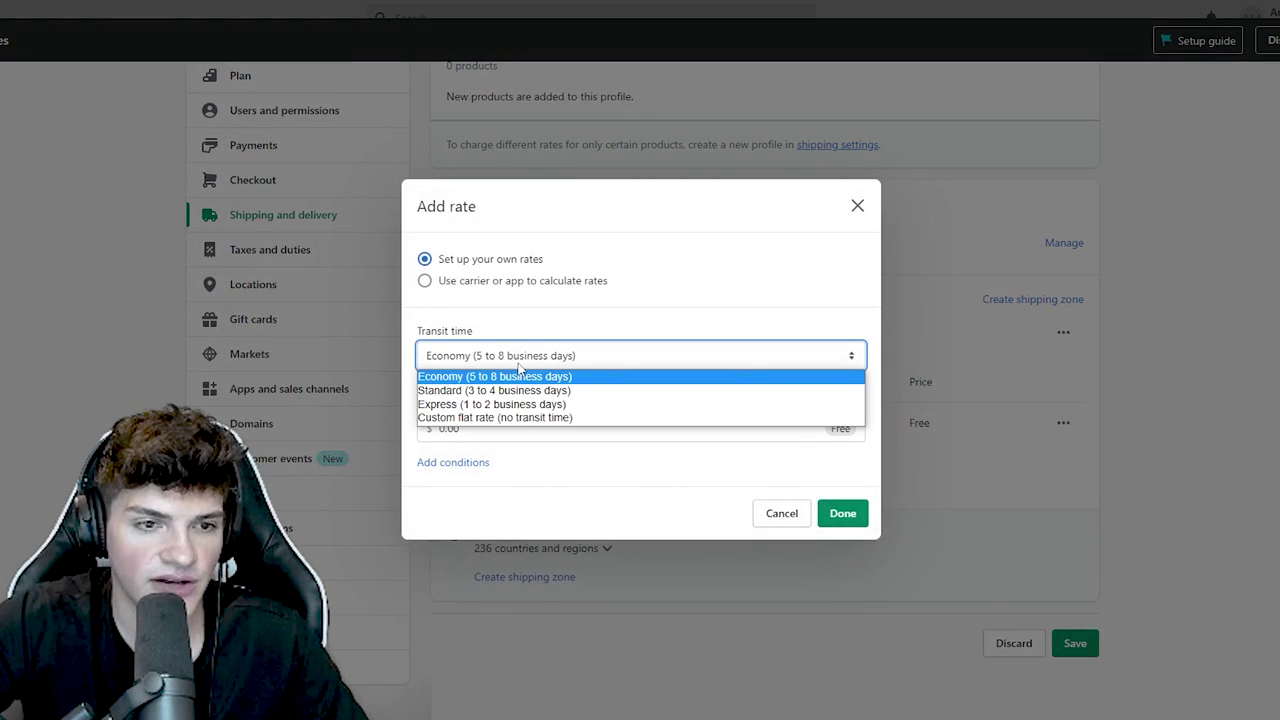
pyautogui.click(484, 420)
pyautogui.click(491, 389)
pyautogui.write('USPS')
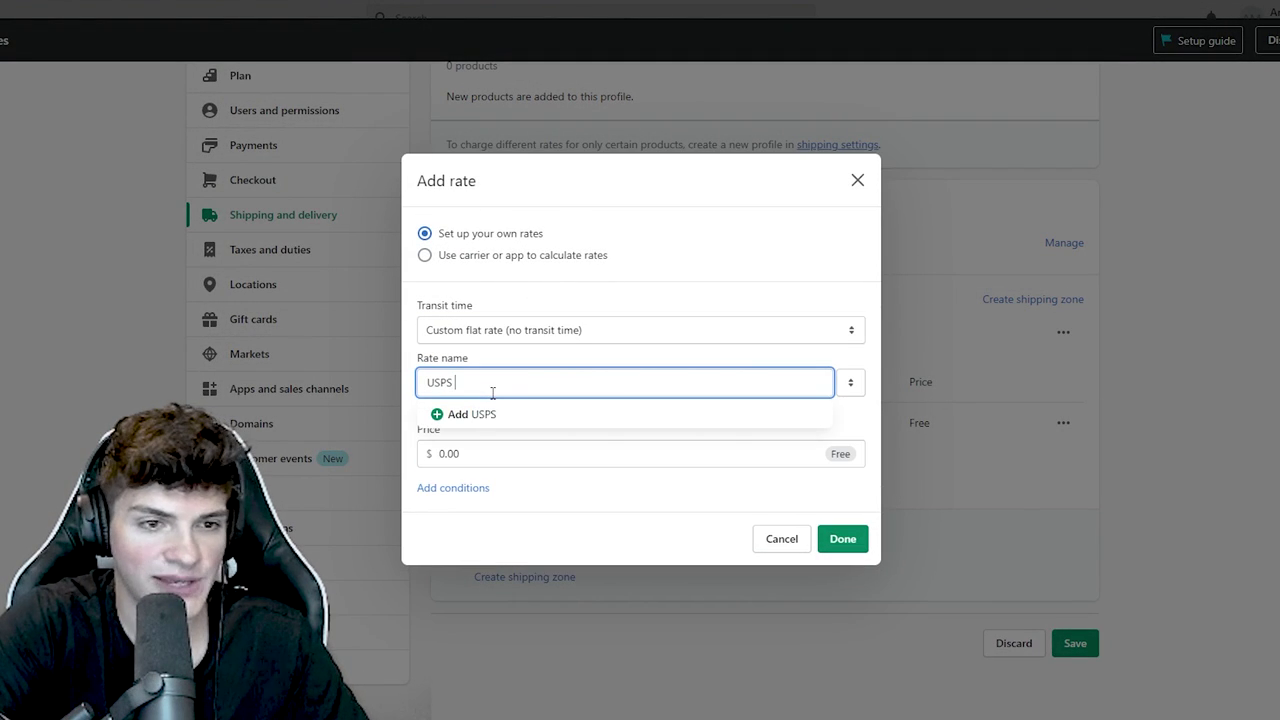
pyautogui.write(' Express Shipping')
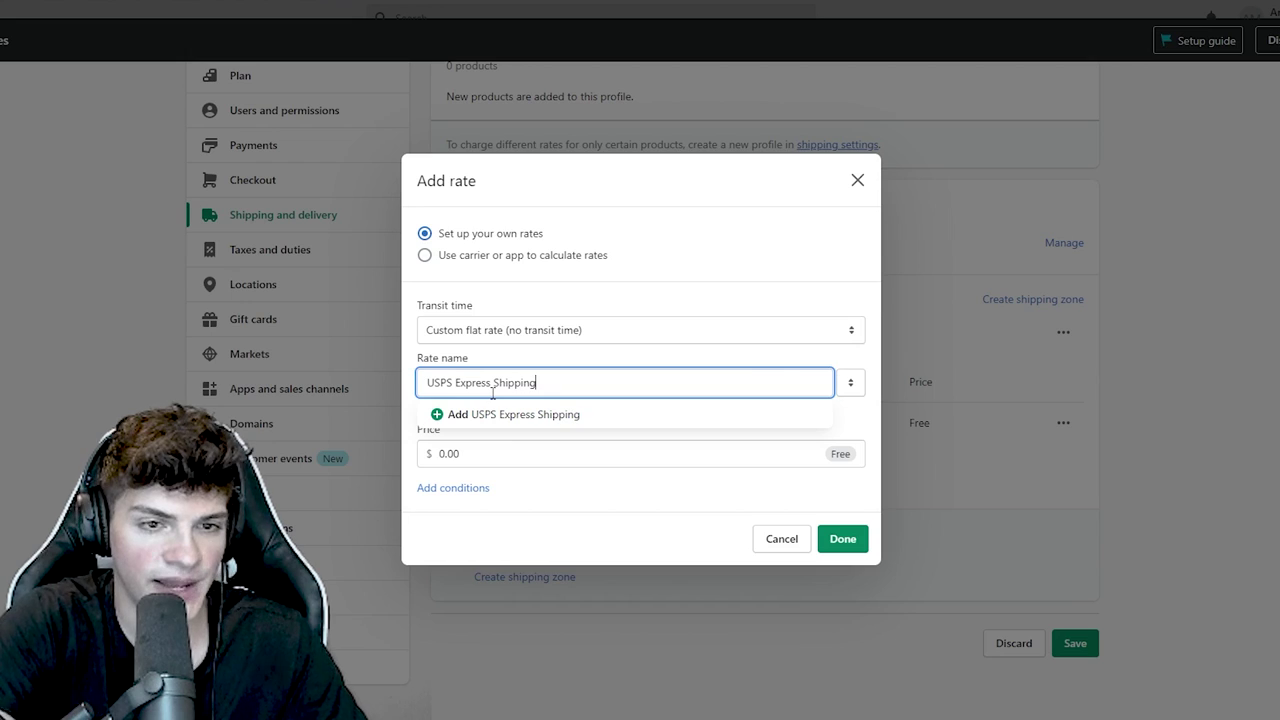
pyautogui.press('Tab')
pyautogui.write('7.')
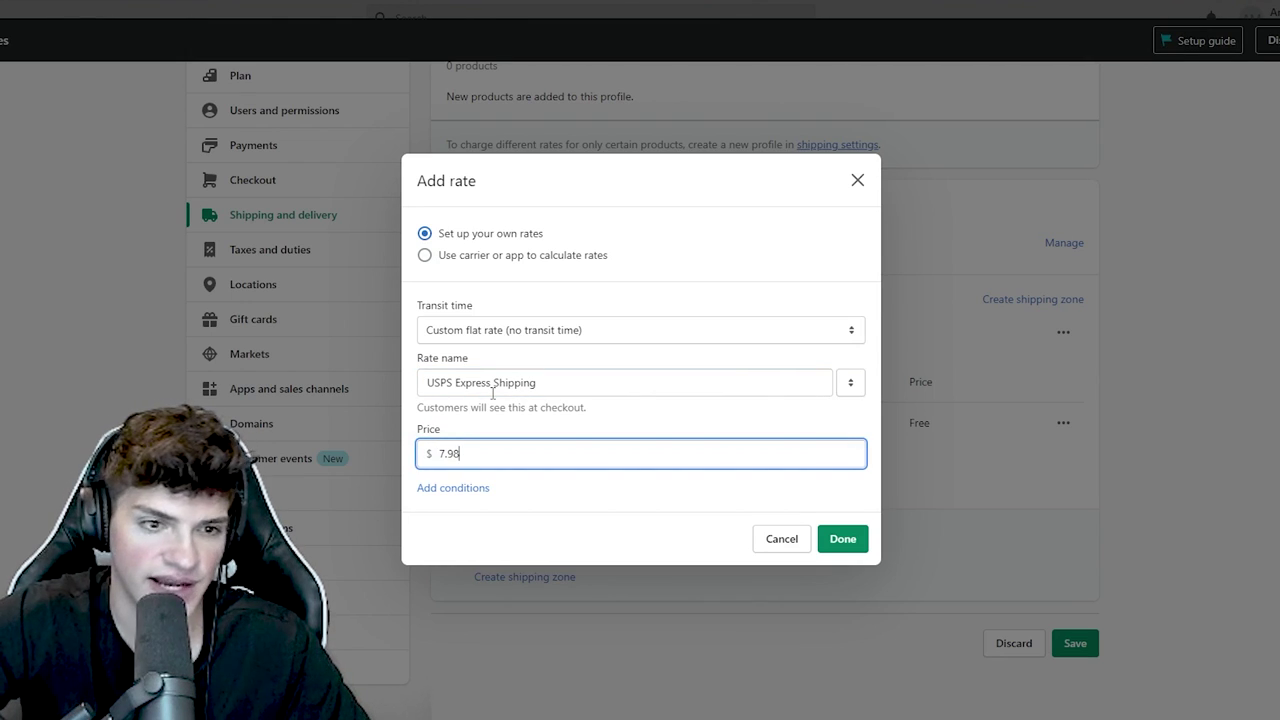
pyautogui.click(823, 538)
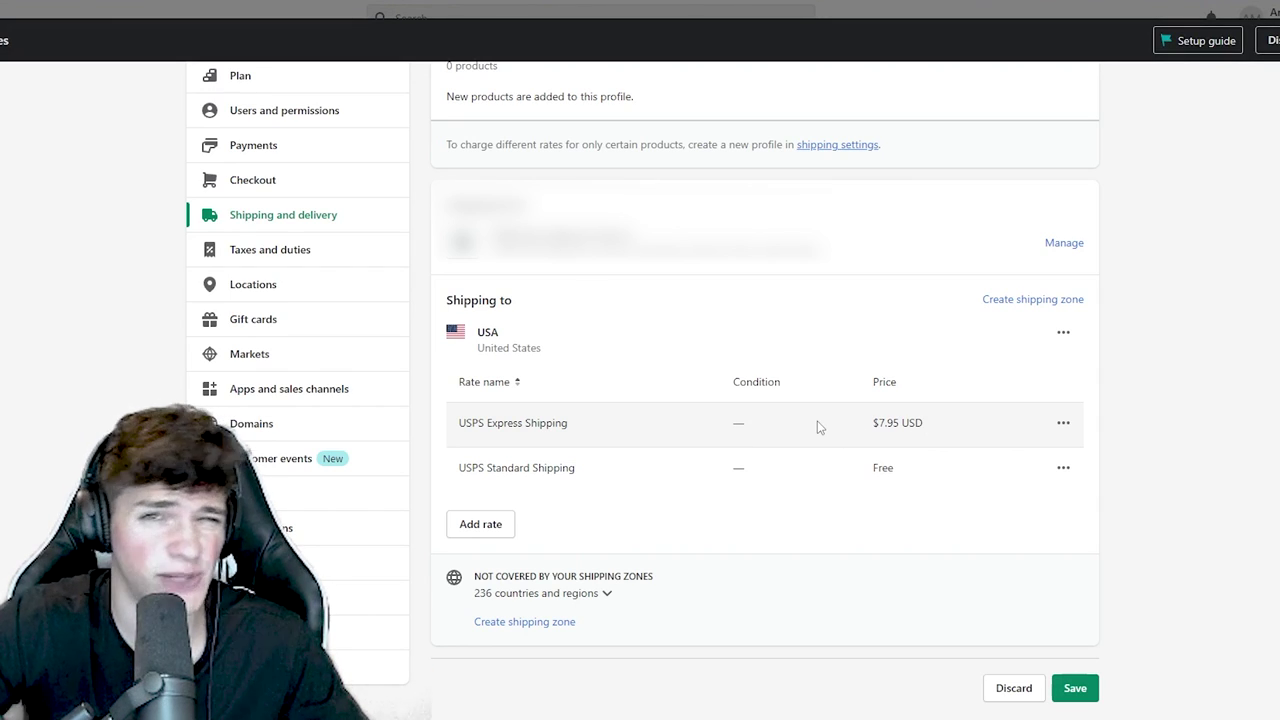
pyautogui.scroll(-1, 737, 417)
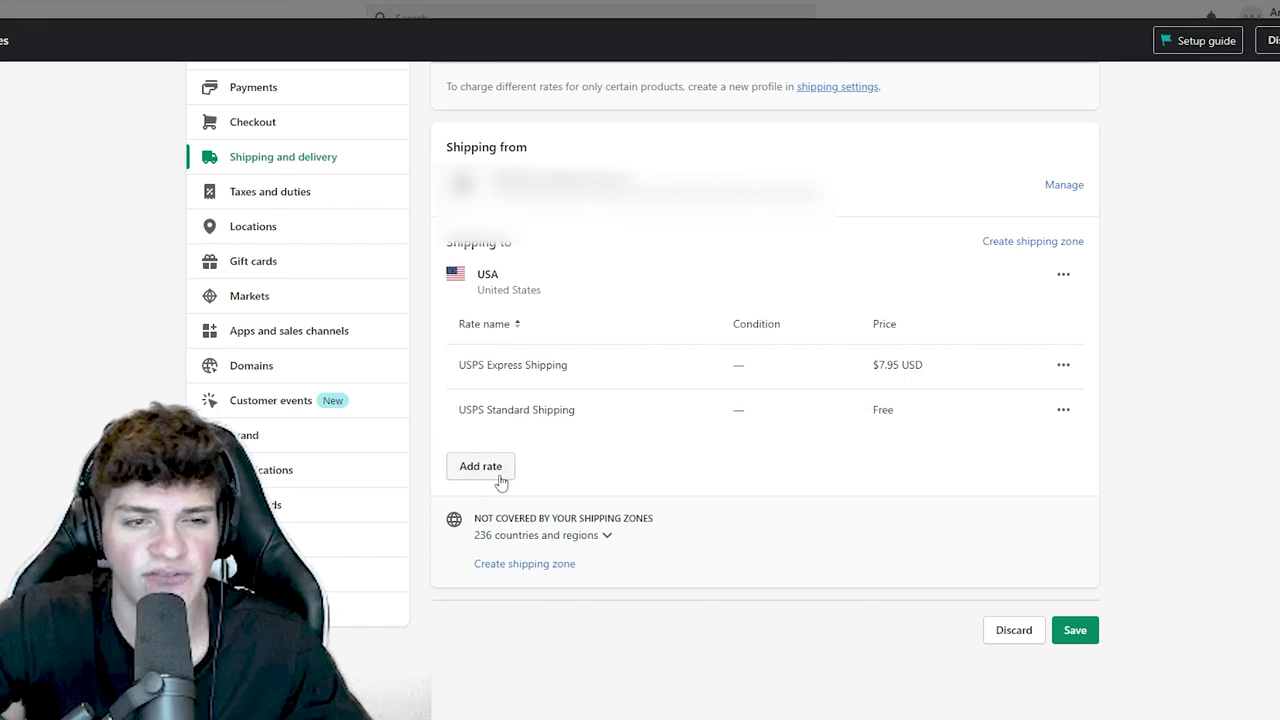
# - Create a 'Rest of world' shipping zone covering all remaining countries
pyautogui.click(546, 564)
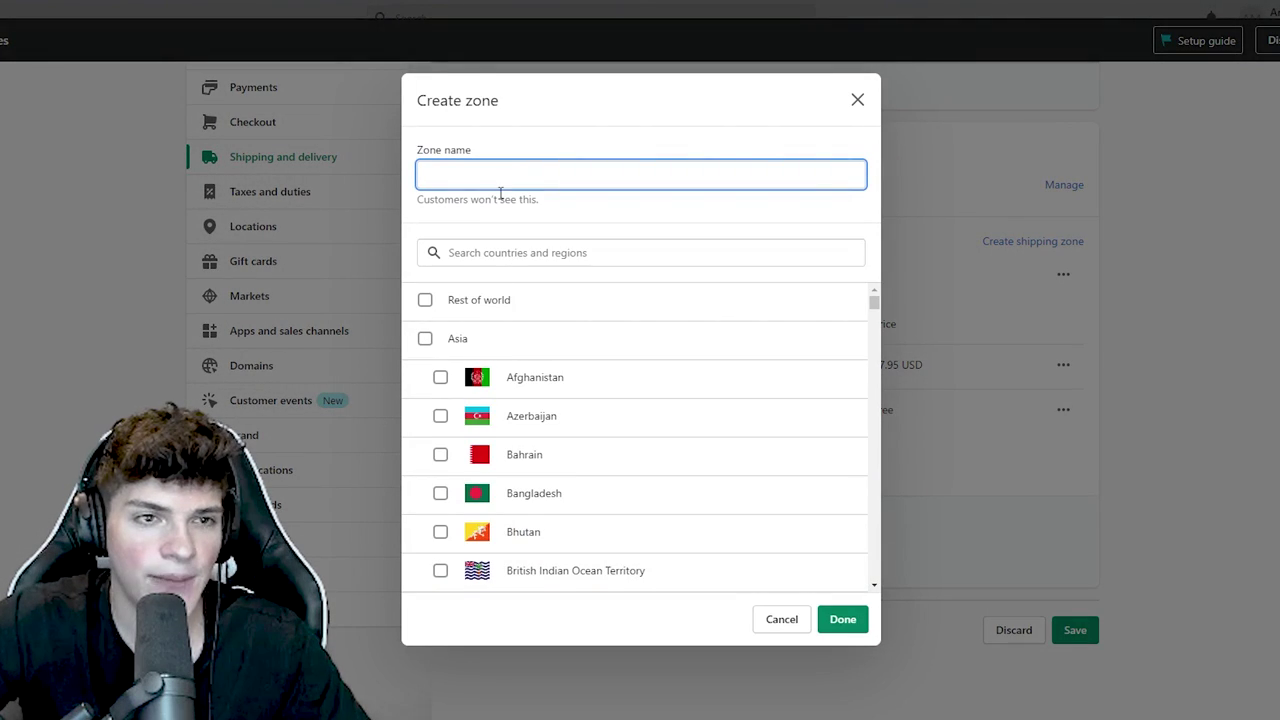
pyautogui.click(494, 299)
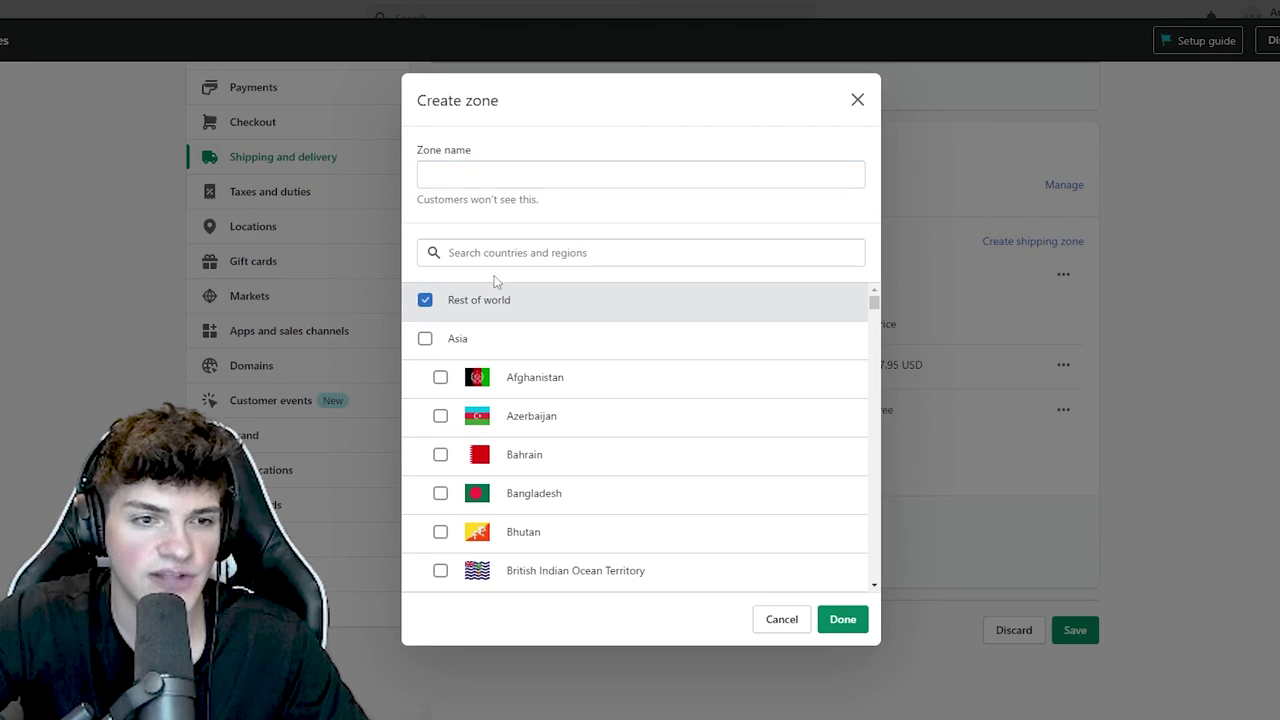
pyautogui.click(498, 185)
pyautogui.write('Rest of world')
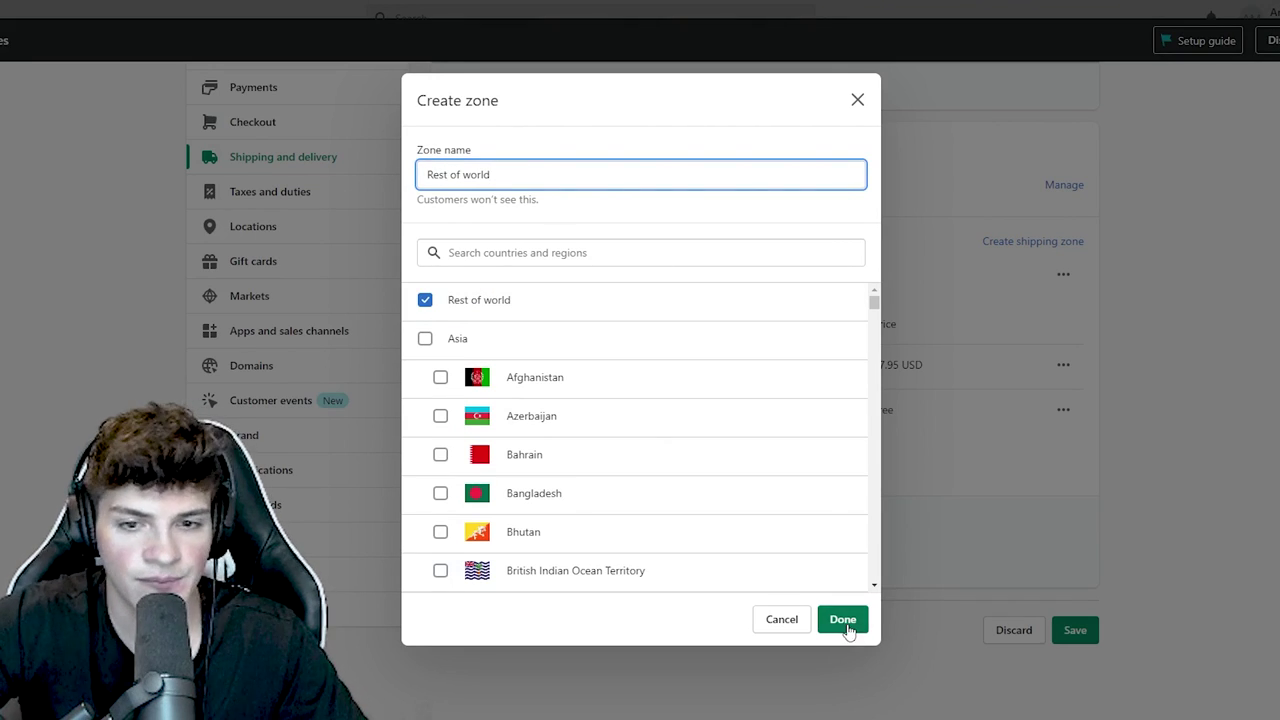
pyautogui.click(843, 619)
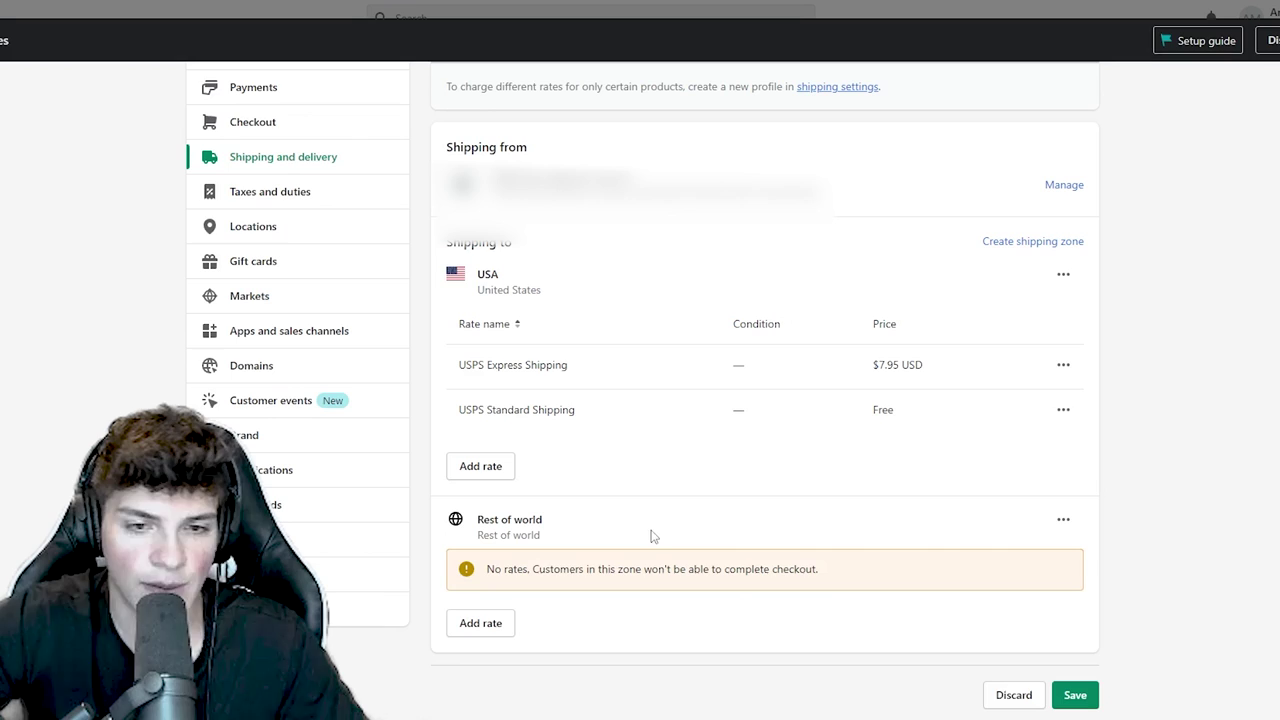
# - Add a free custom flat rate named 'Standard Shipping' to the Rest of world zone
pyautogui.click(510, 620)
pyautogui.click(500, 352)
pyautogui.click(497, 412)
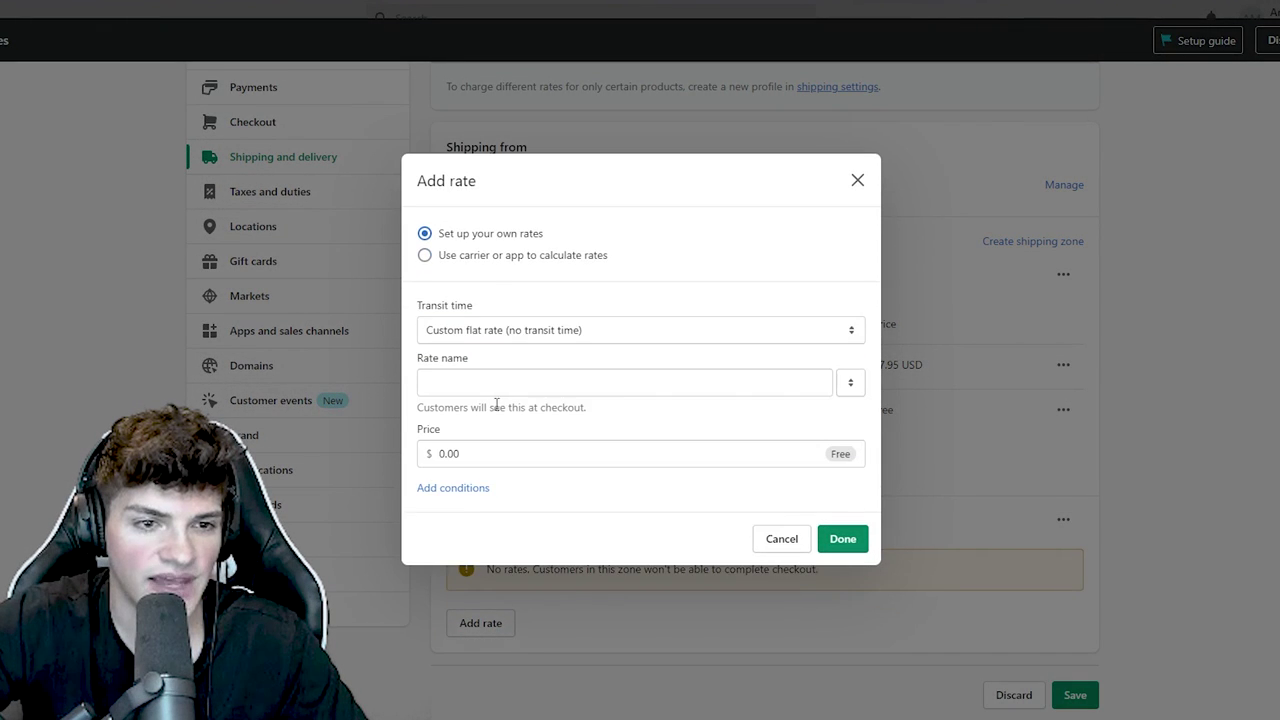
pyautogui.click(507, 383)
pyautogui.write('Standard')
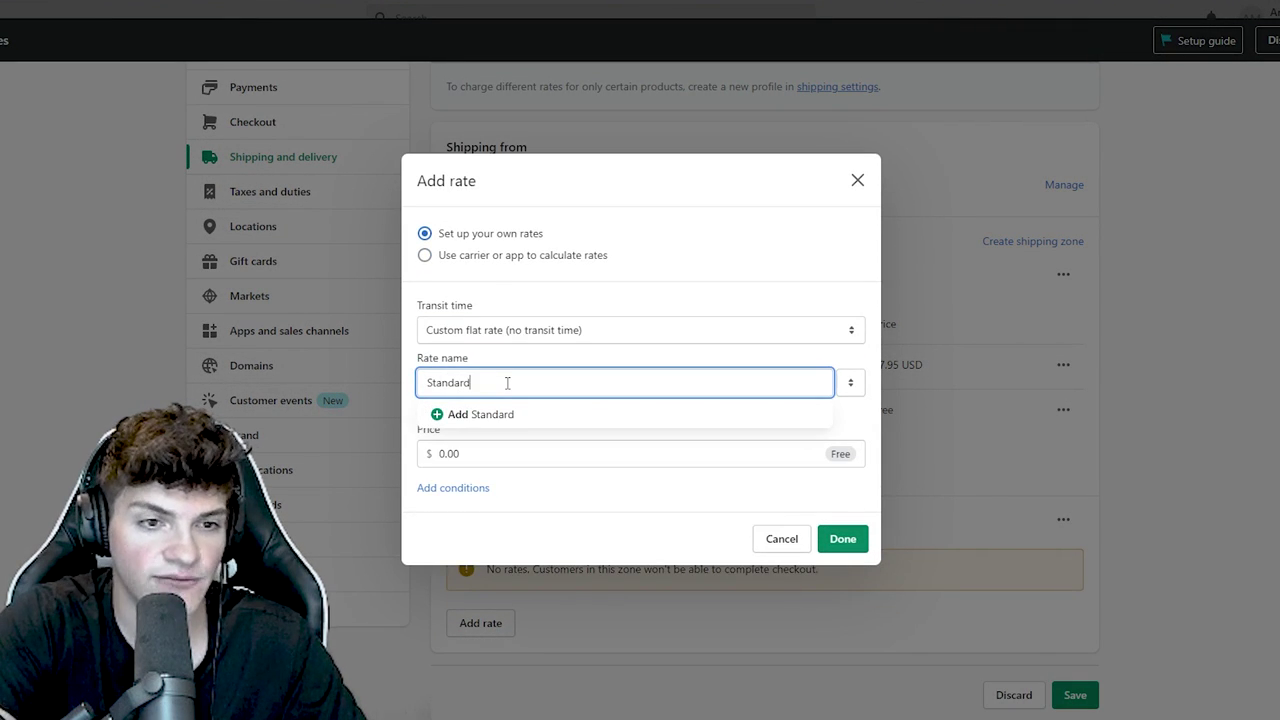
pyautogui.write(' Shipping')
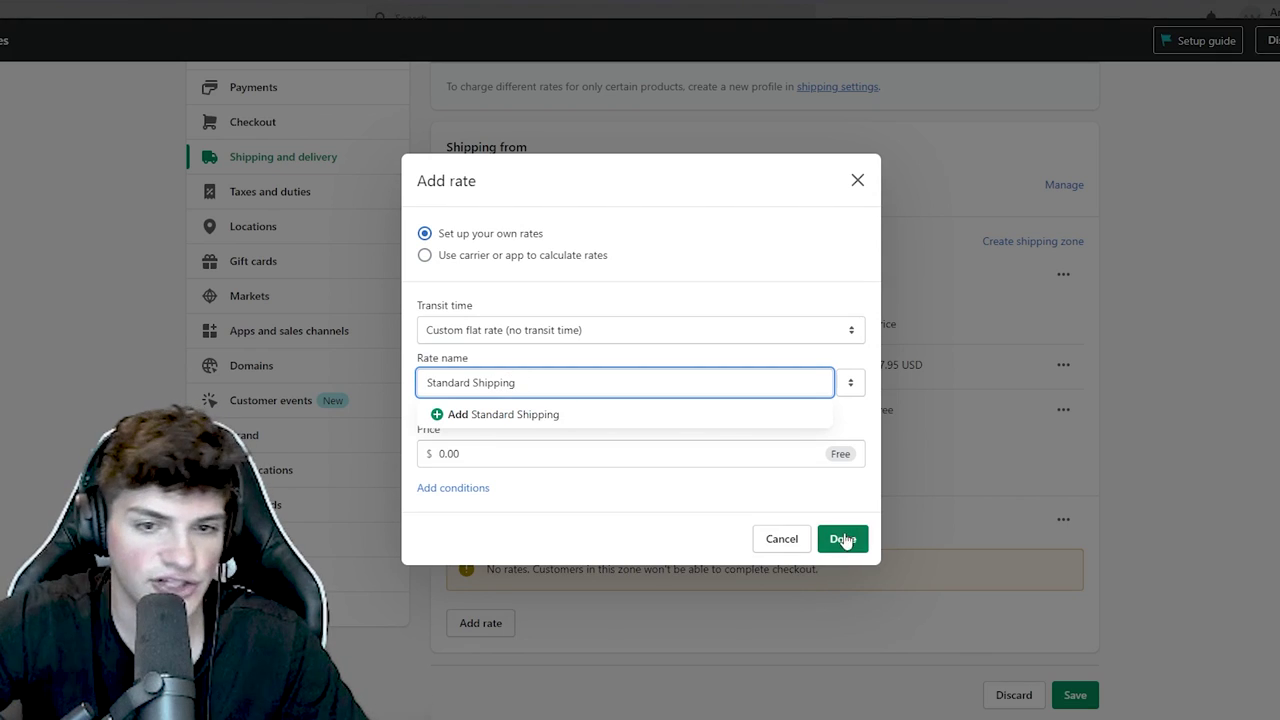
pyautogui.click(843, 538)
# - Add an 'Express Shipping' custom flat rate at $7.95 to the Rest of world zone
pyautogui.click(480, 666)
pyautogui.click(519, 356)
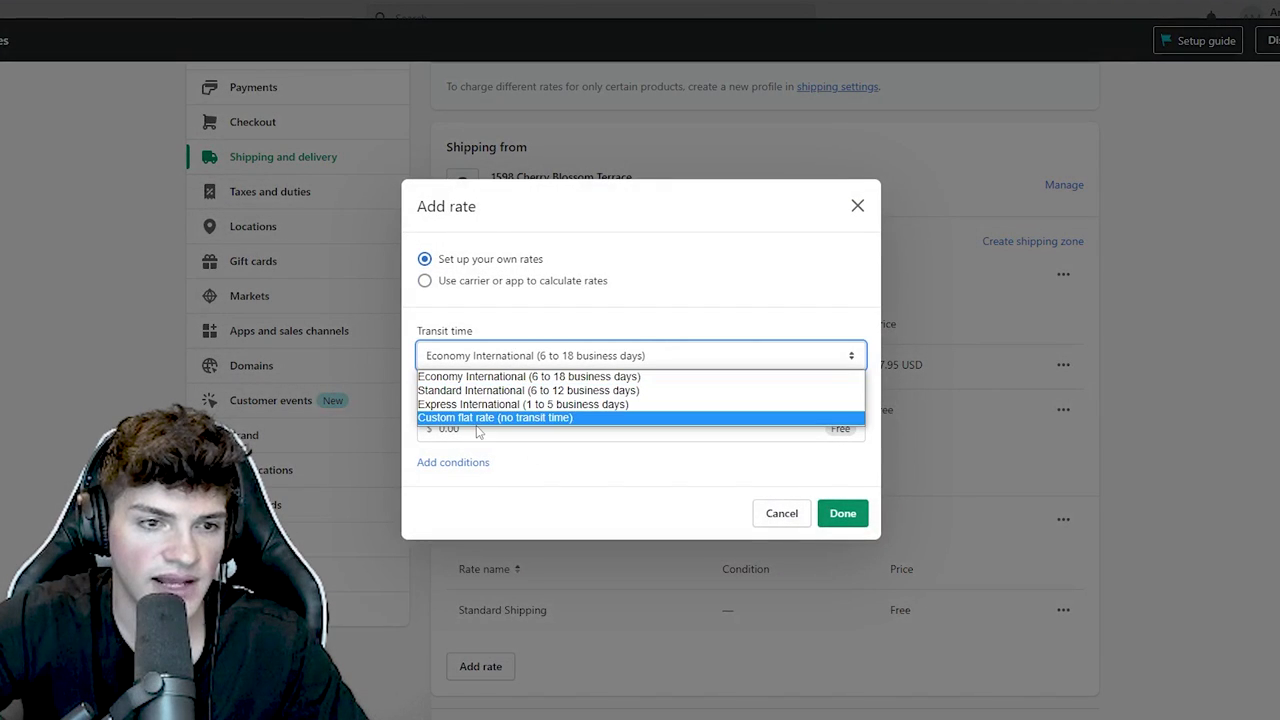
pyautogui.click(480, 417)
pyautogui.click(478, 381)
pyautogui.write('Express S')
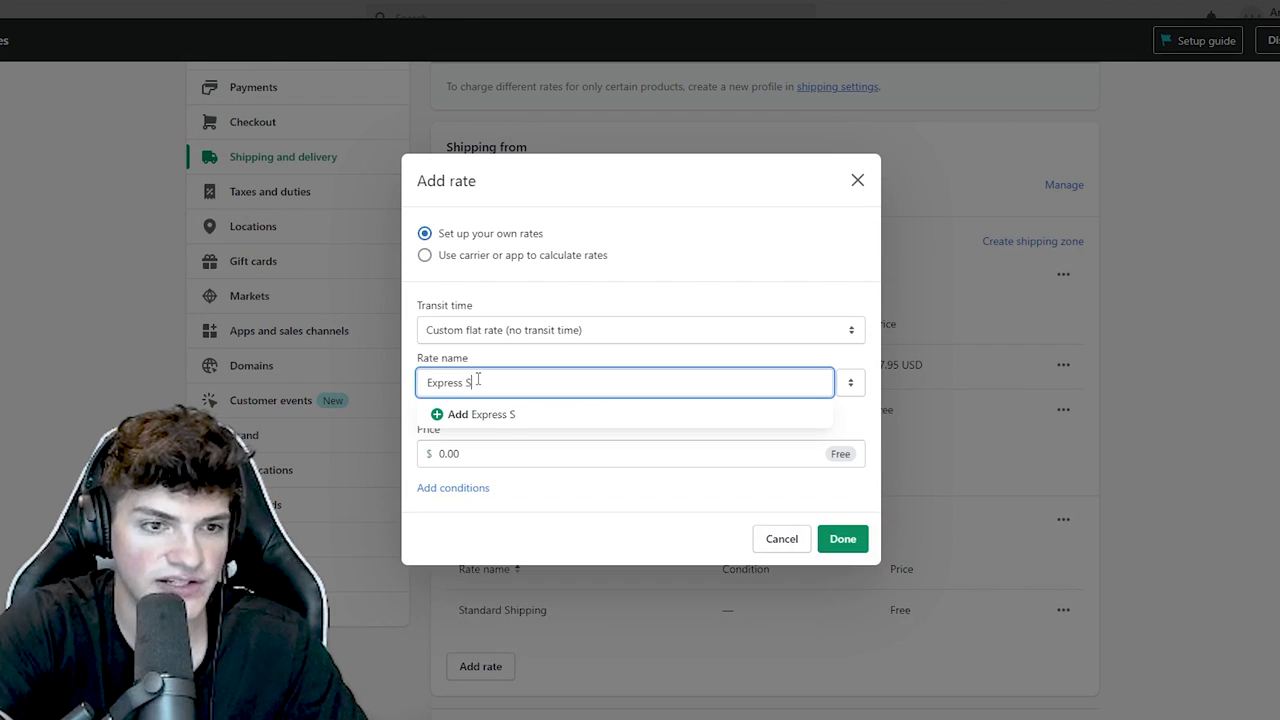
pyautogui.write('hipping')
pyautogui.press('Tab')
pyautogui.press('Tab')
pyautogui.write('7.95')
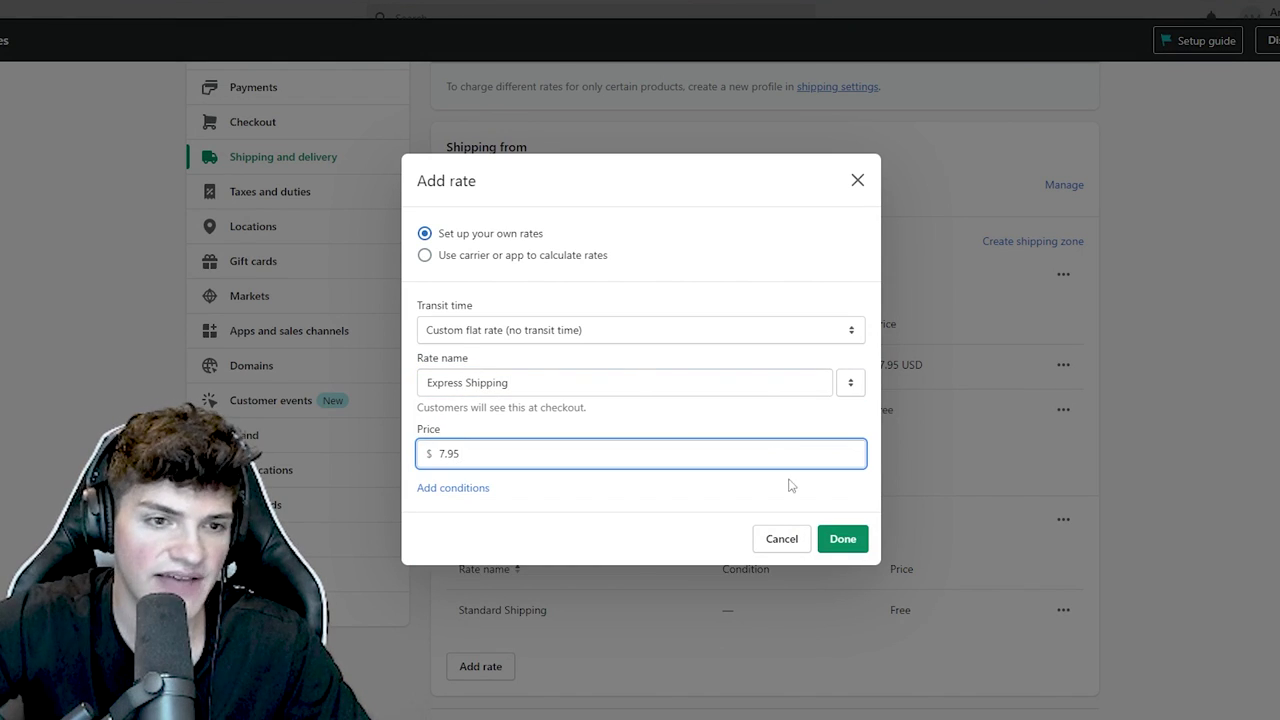
pyautogui.click(833, 540)
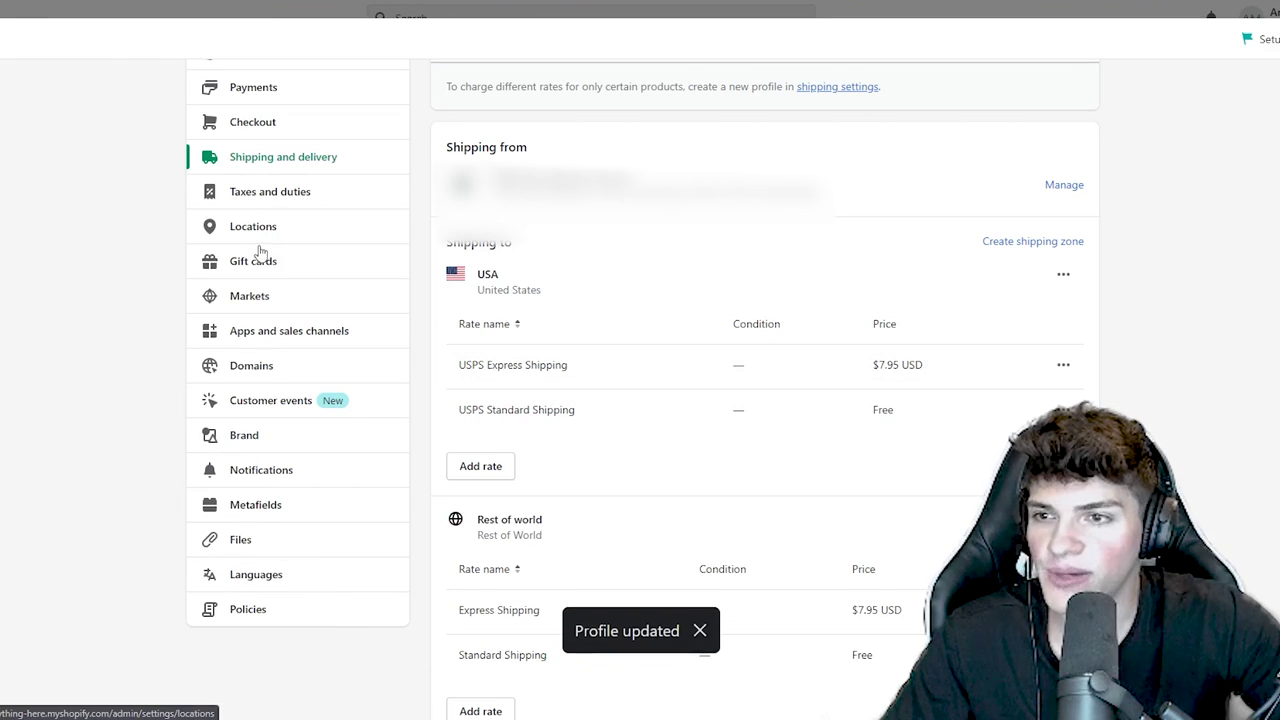
# - Activate the International market in Markets settings and dismiss the localized experiences notice
pyautogui.click(263, 295)
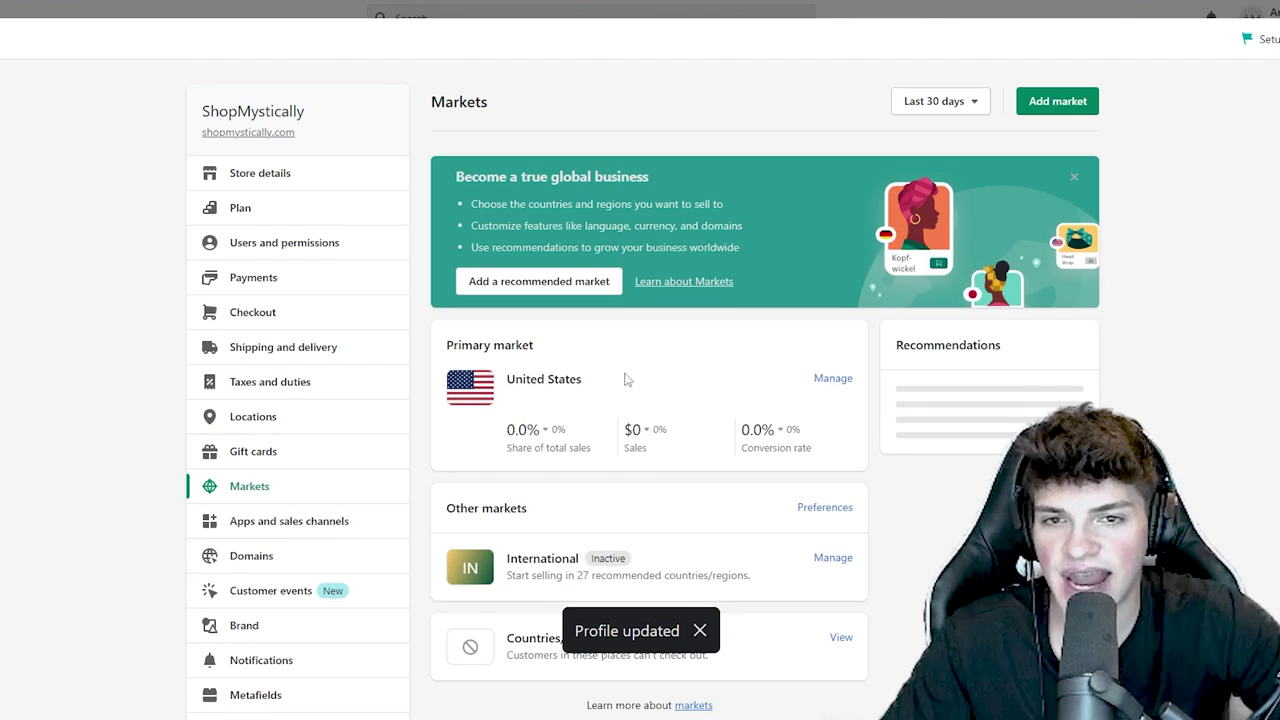
pyautogui.scroll(-1, 746, 342)
pyautogui.moveTo(533, 376); pyautogui.dragTo(444, 376)
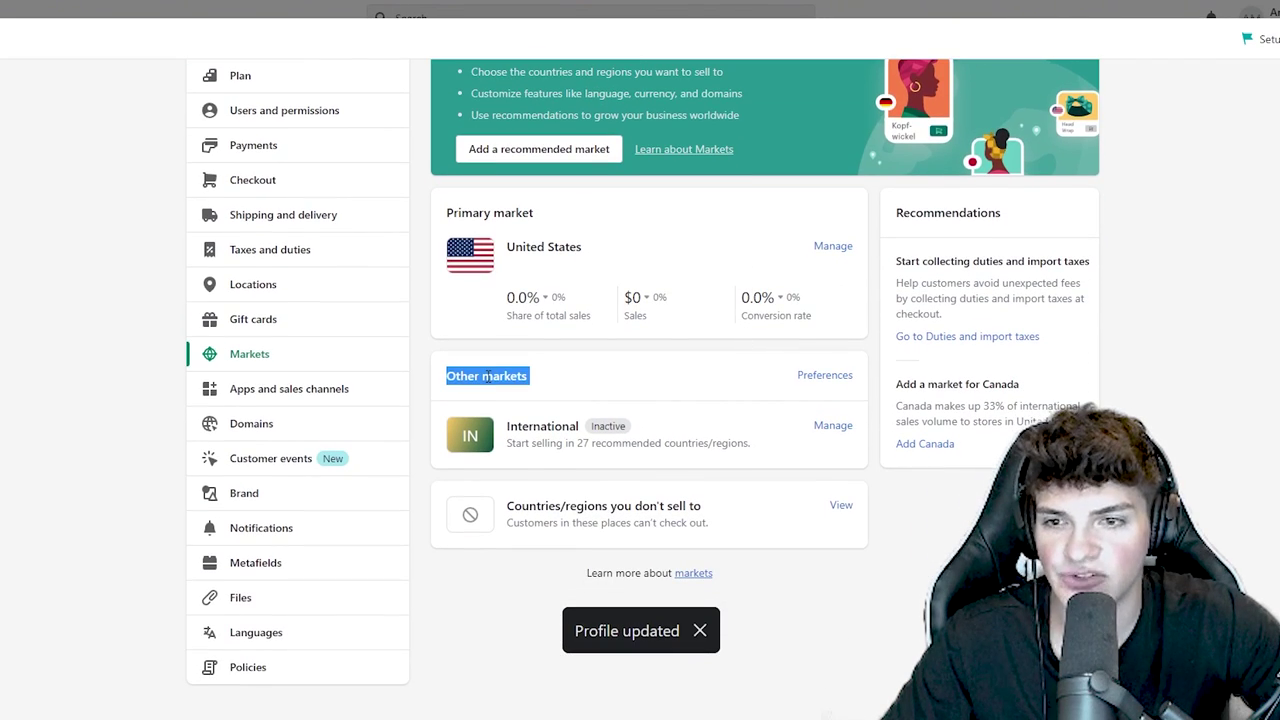
pyautogui.click(845, 431)
pyautogui.click(1066, 101)
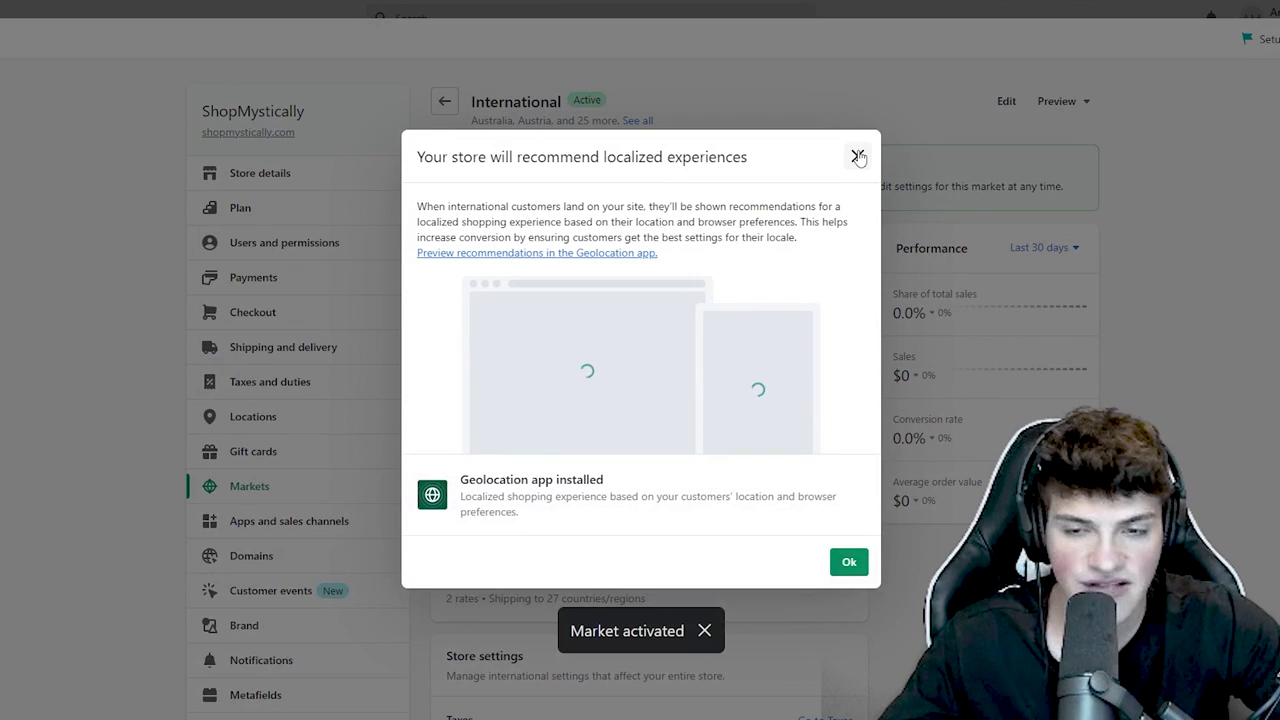
pyautogui.click(852, 563)
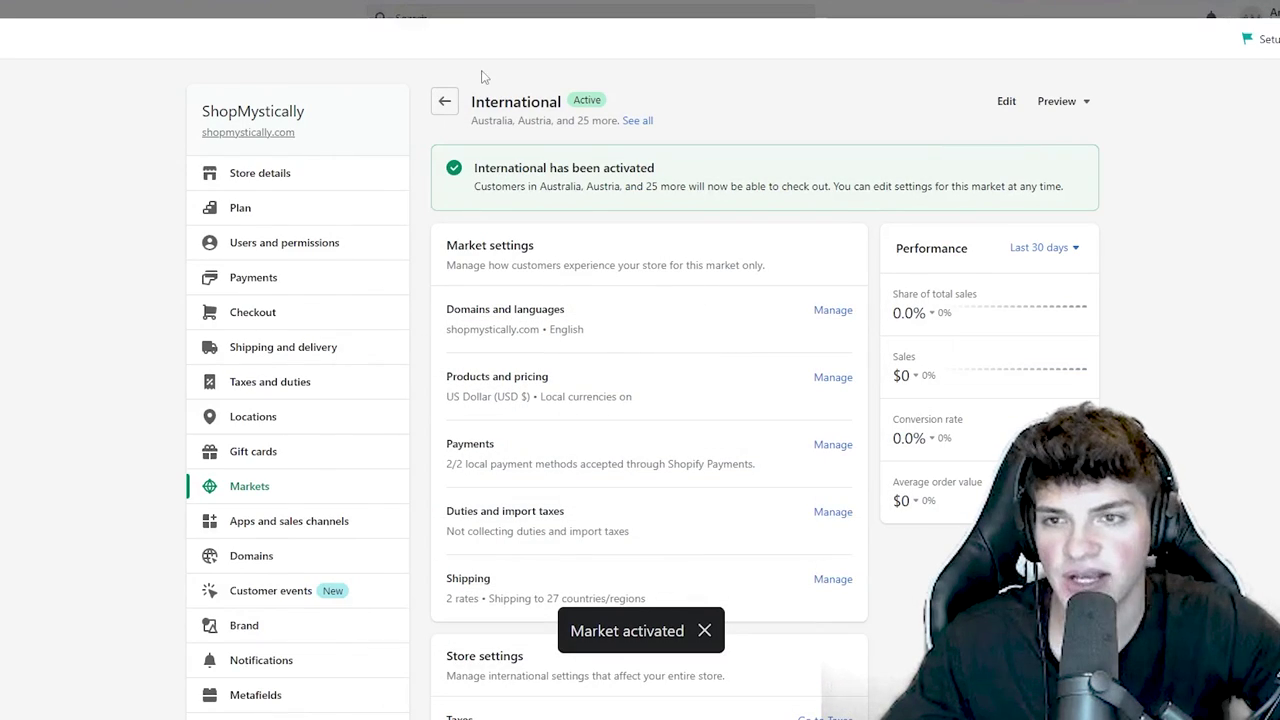
pyautogui.click(446, 101)
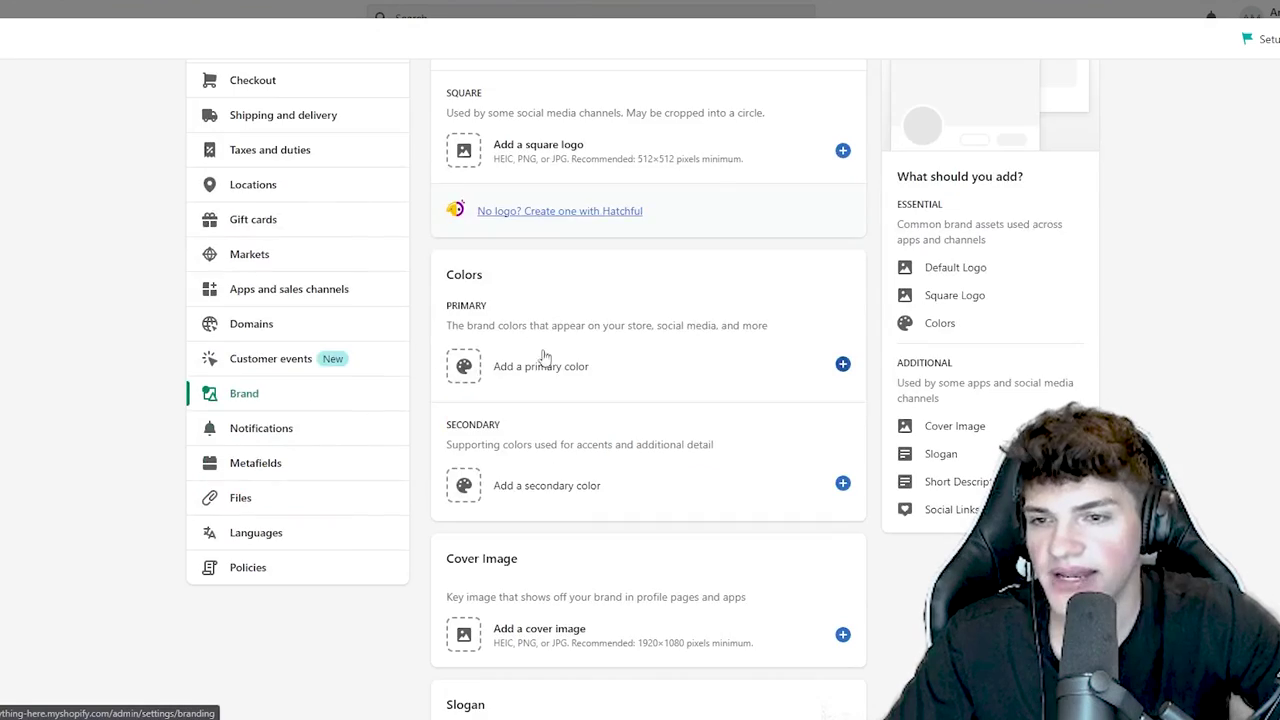
# - Go from the Markets overview to the Brand settings page
pyautogui.scroll(3, 600, 300)
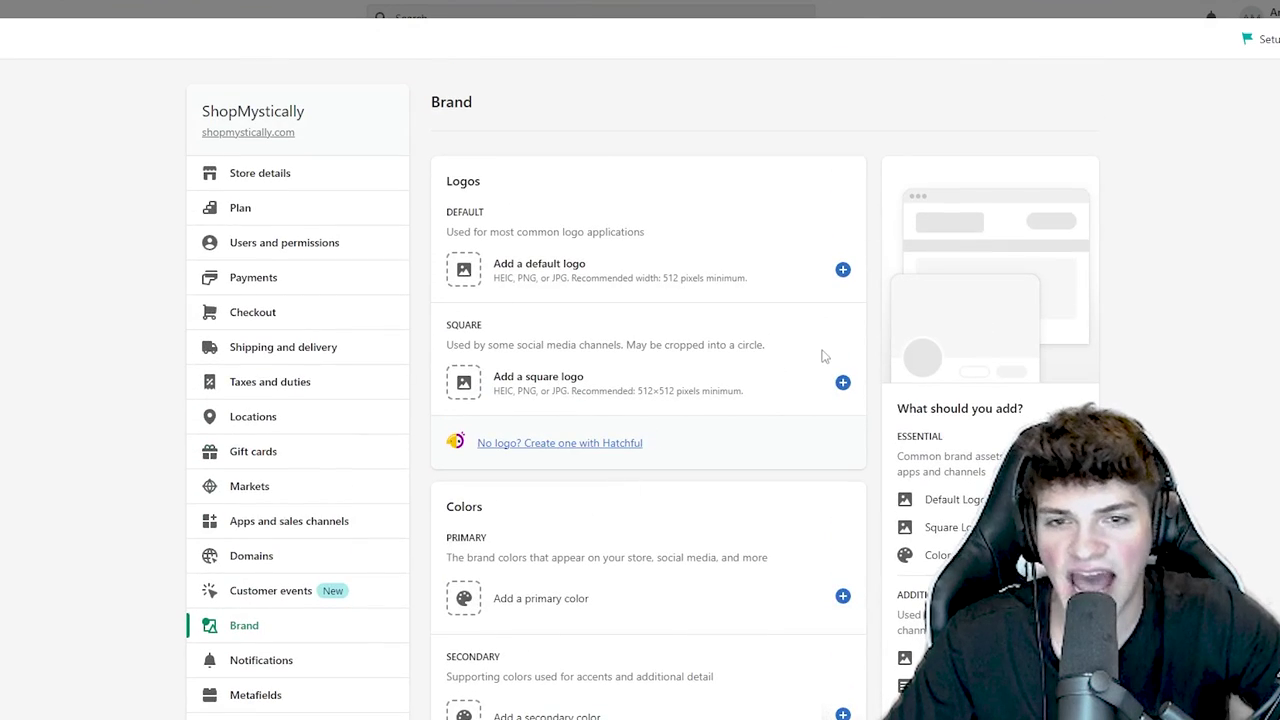
pyautogui.scroll(-5, 746, 400)
pyautogui.scroll(5, 620, 470)
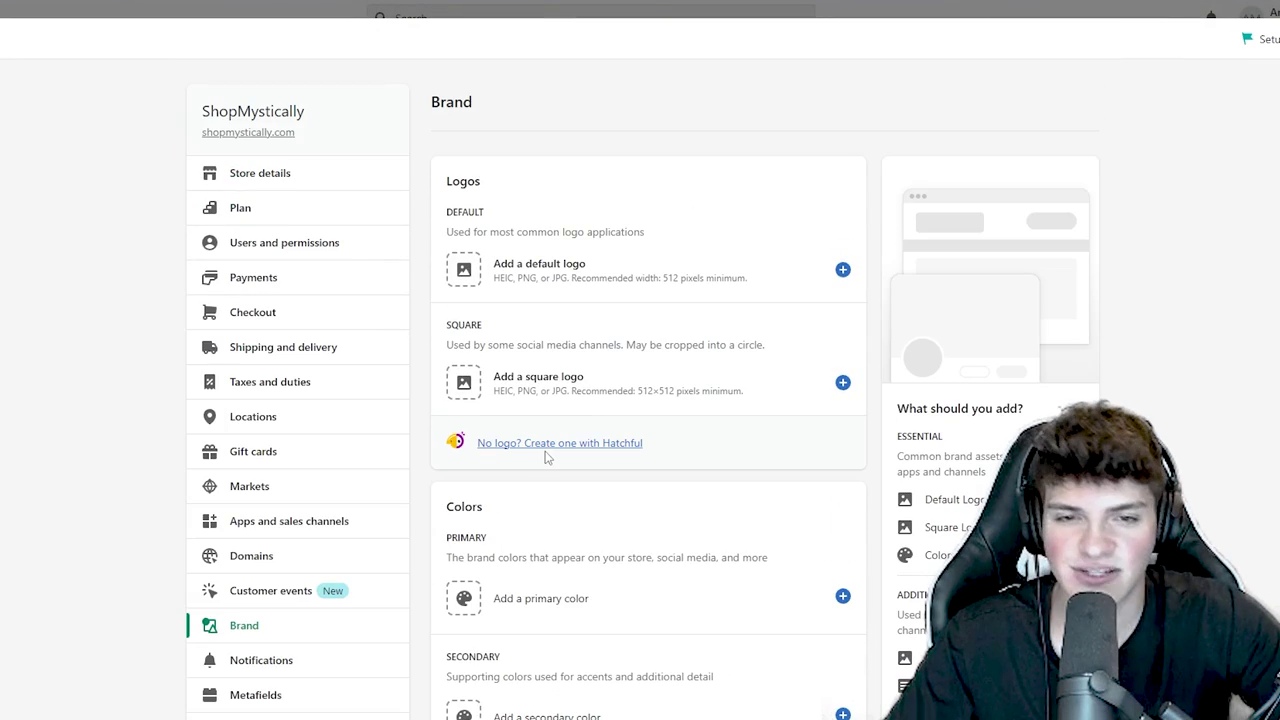
pyautogui.scroll(-3, 374, 466)
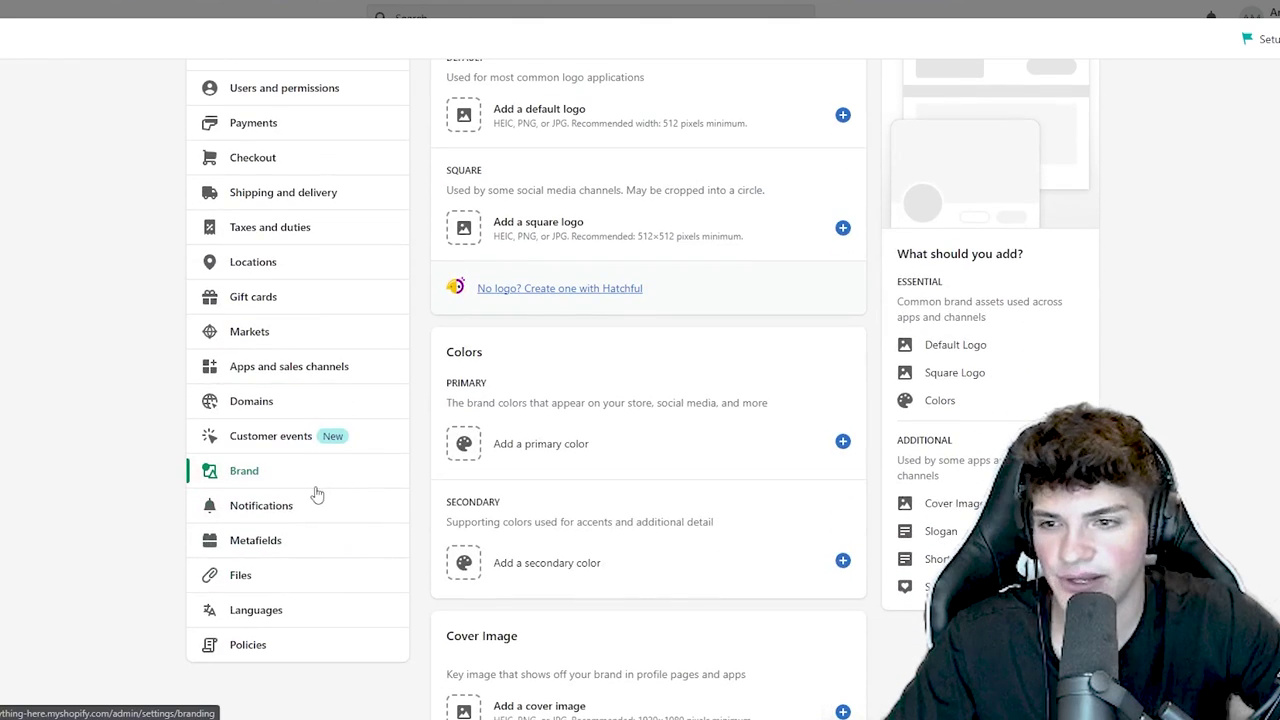
pyautogui.click(287, 509)
pyautogui.scroll(-3, 287, 509)
pyautogui.click(263, 402)
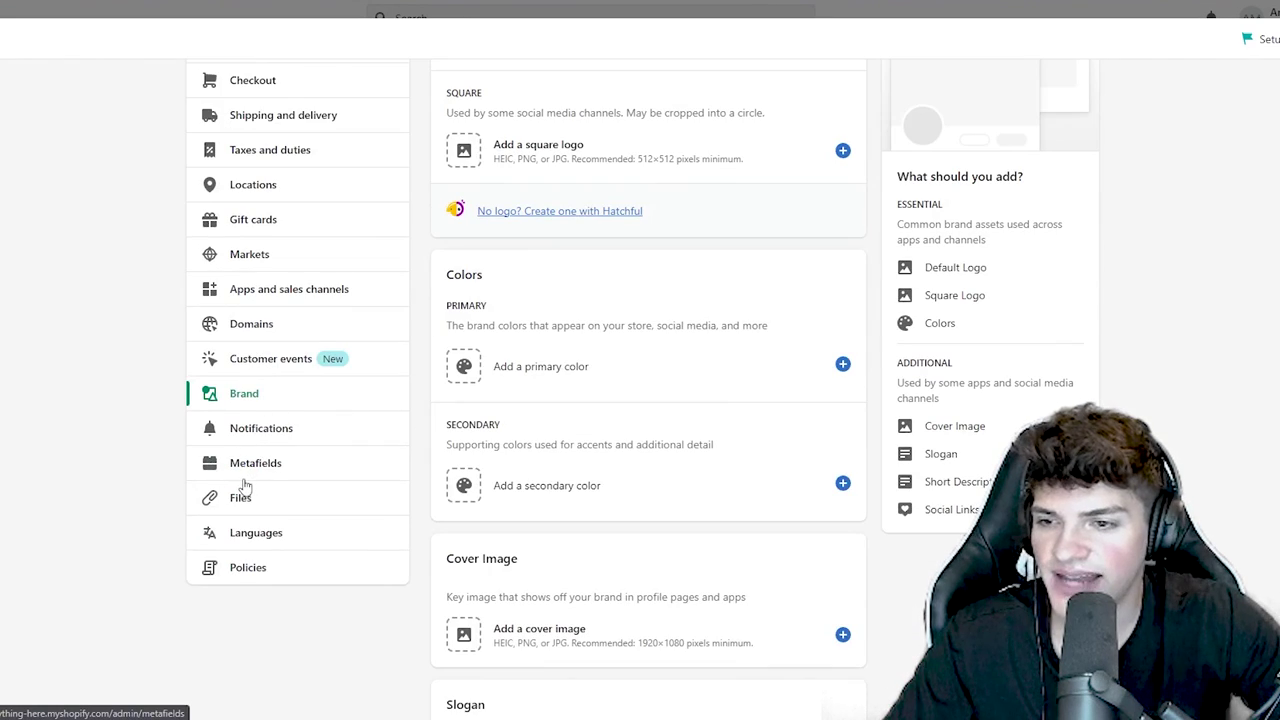
# - Fill the refund policy from its template and delete the return address sentence
pyautogui.click(248, 568)
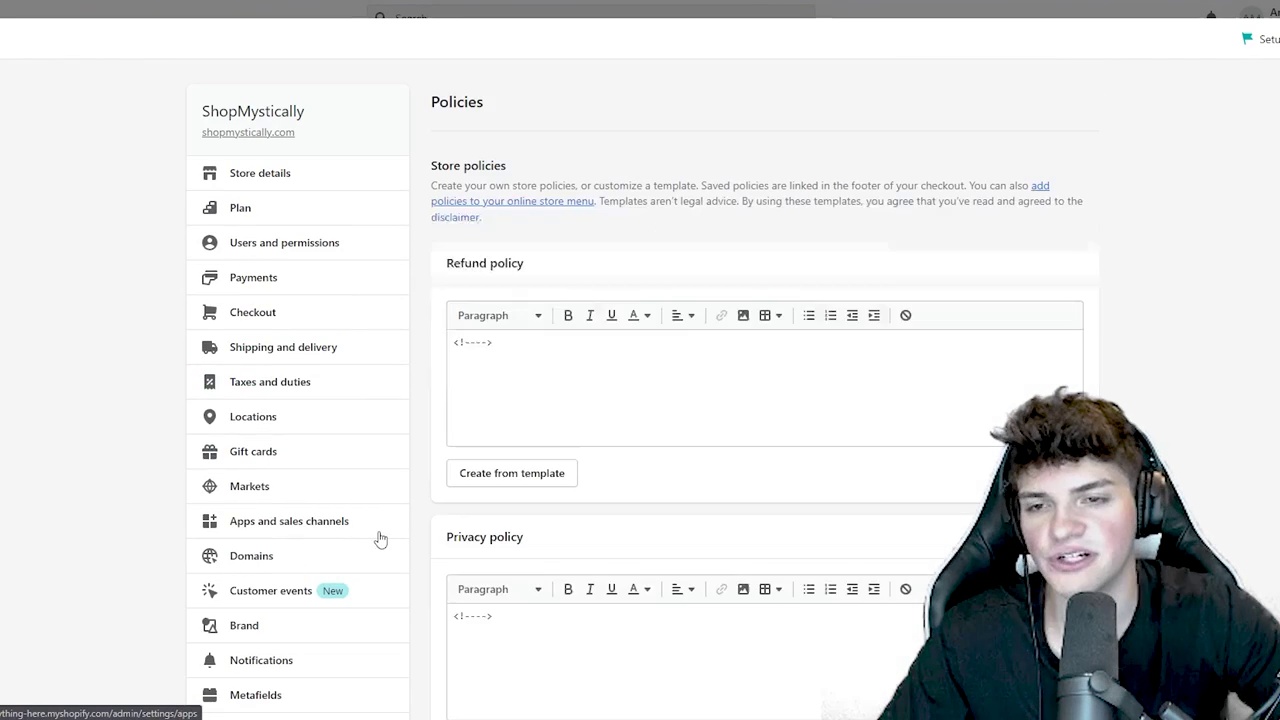
pyautogui.click(511, 478)
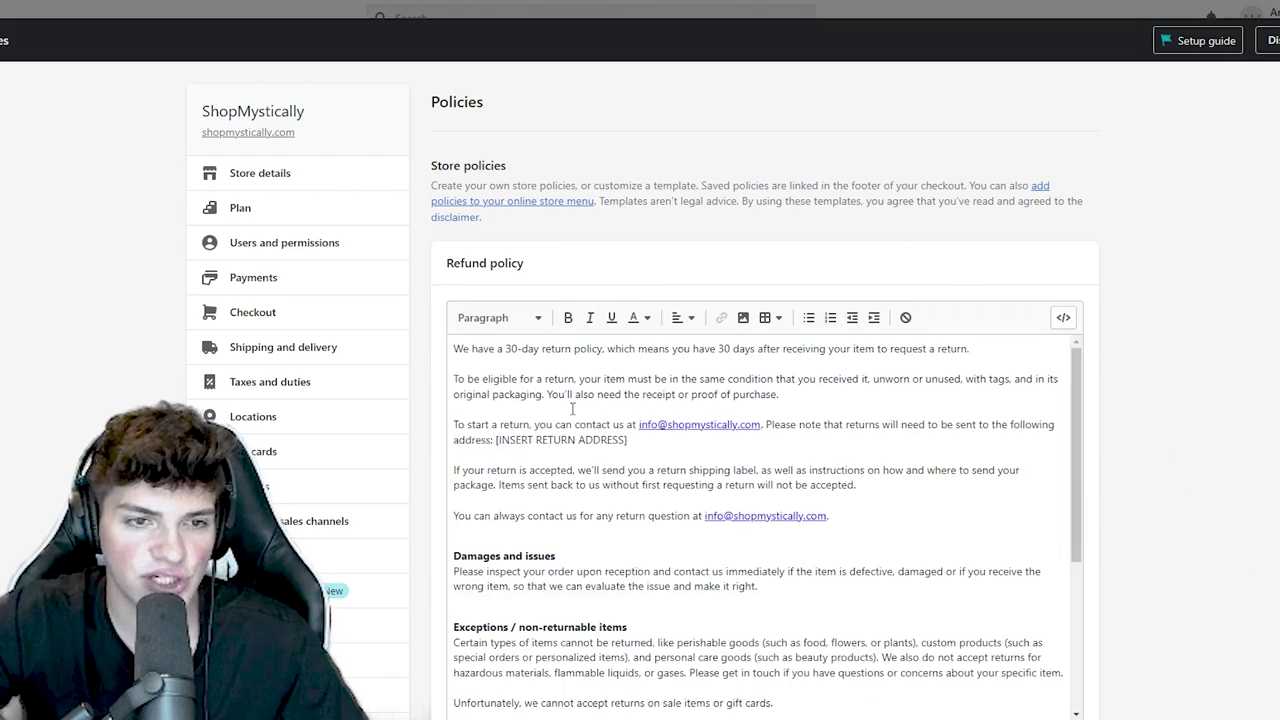
pyautogui.moveTo(497, 440); pyautogui.dragTo(765, 426)
pyautogui.press('BackSpace')
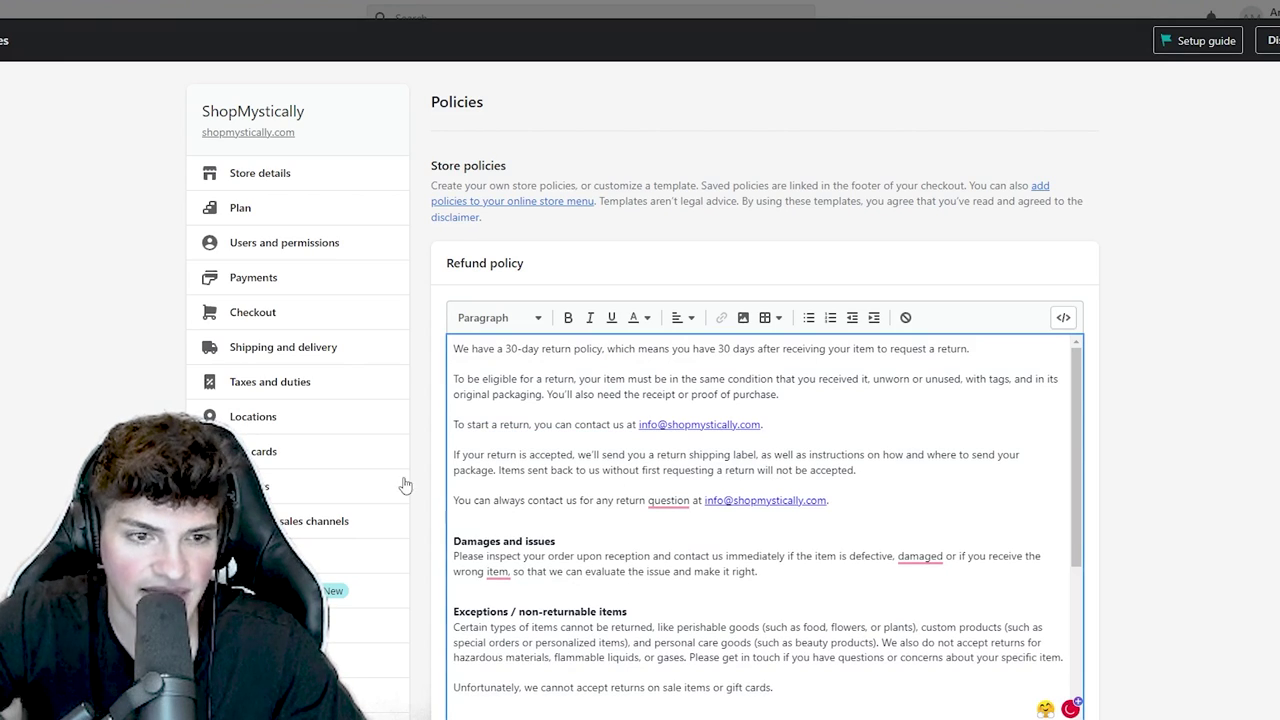
pyautogui.scroll(-5, 408, 486)
# - Fill the privacy policy from its template and delete the tracking, vendor and personal-information placeholders
pyautogui.click(499, 487)
pyautogui.scroll(-1, 386, 451)
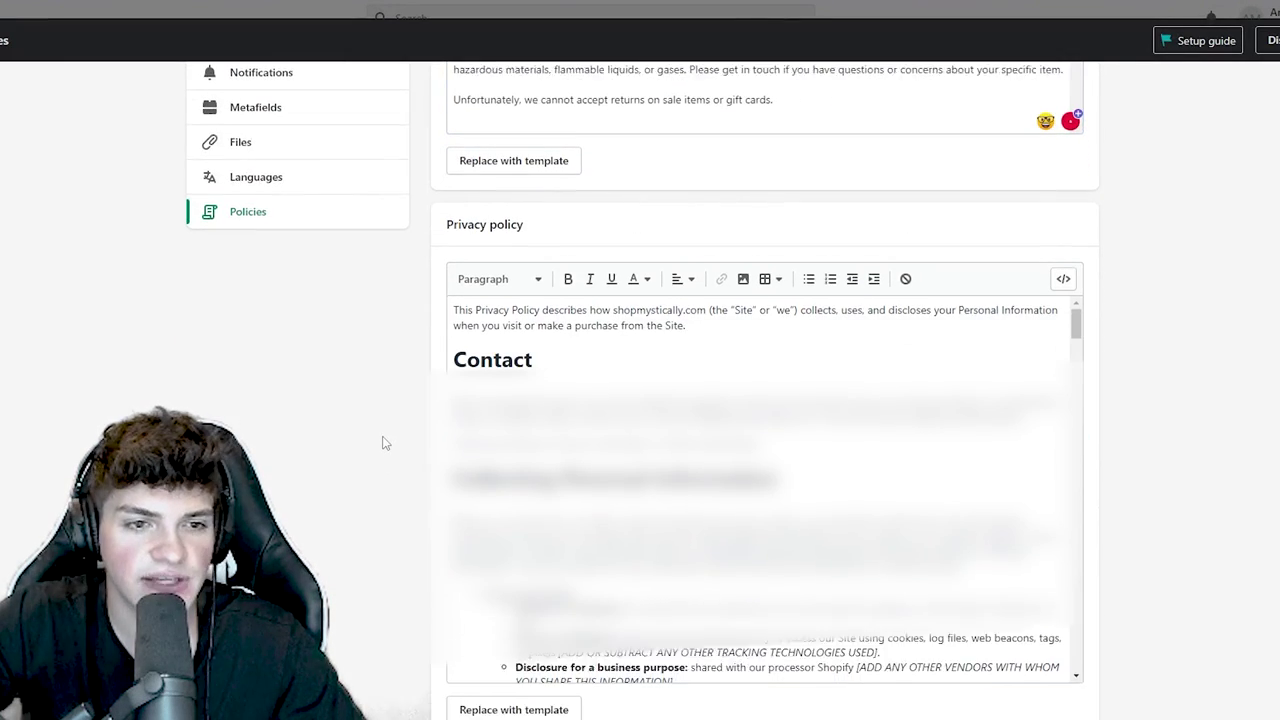
pyautogui.click(654, 466)
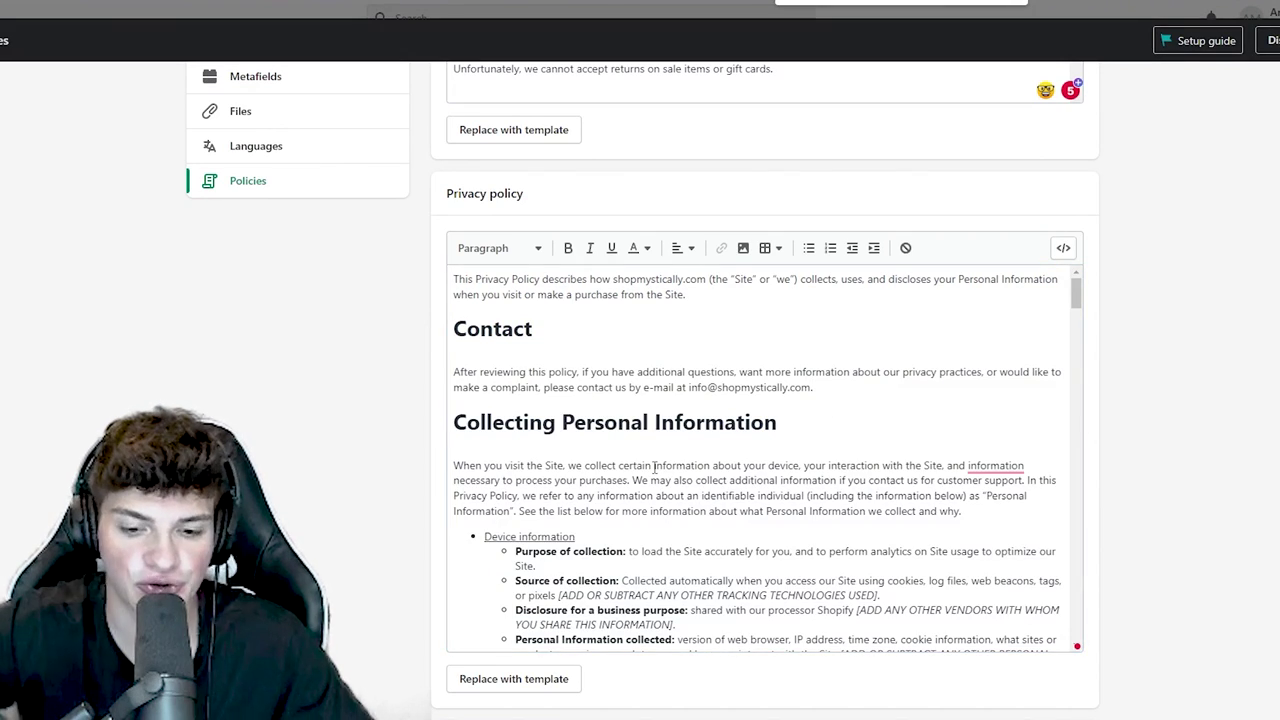
pyautogui.write('[')
pyautogui.scroll(-3, 669, 467)
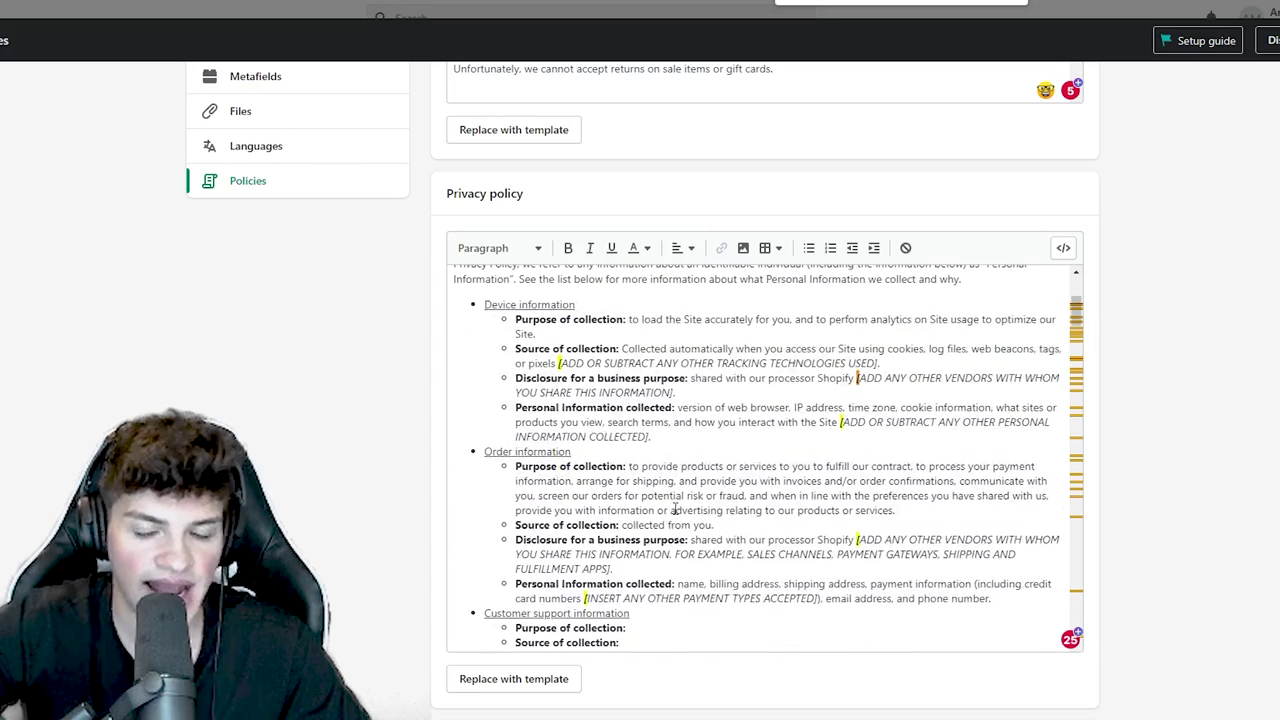
pyautogui.moveTo(908, 362); pyautogui.dragTo(542, 363)
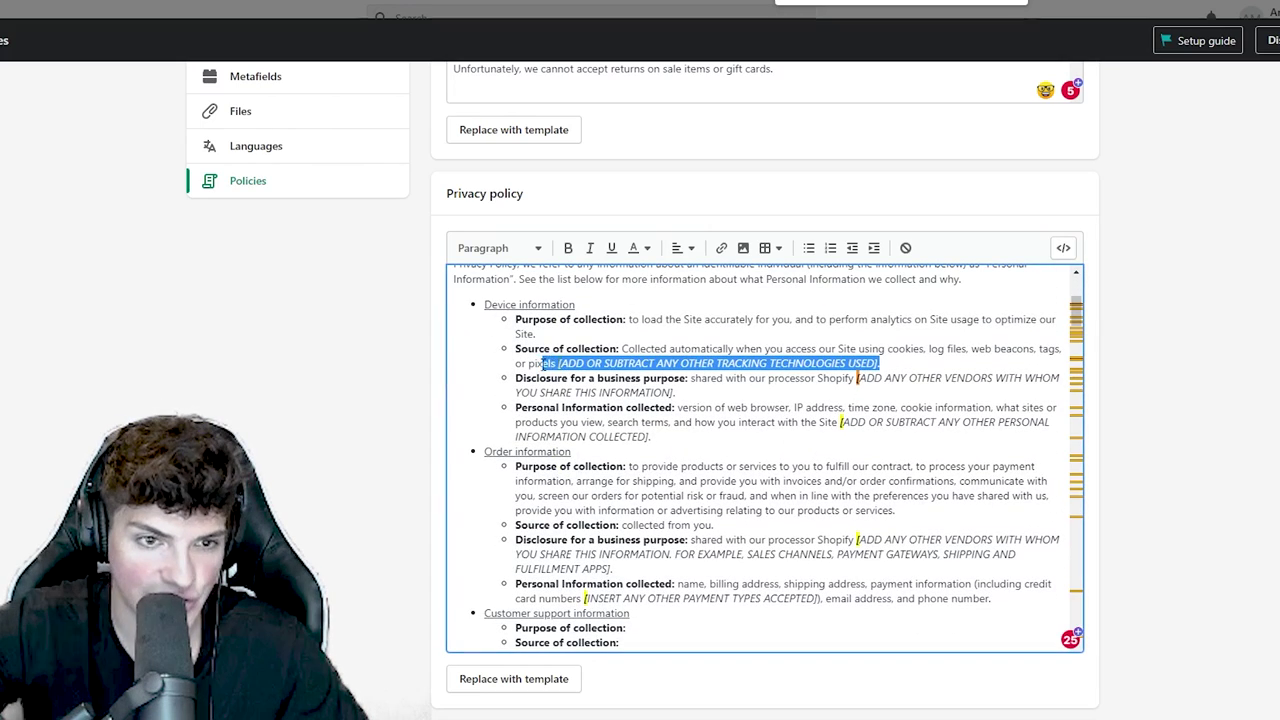
pyautogui.press('BackSpace')
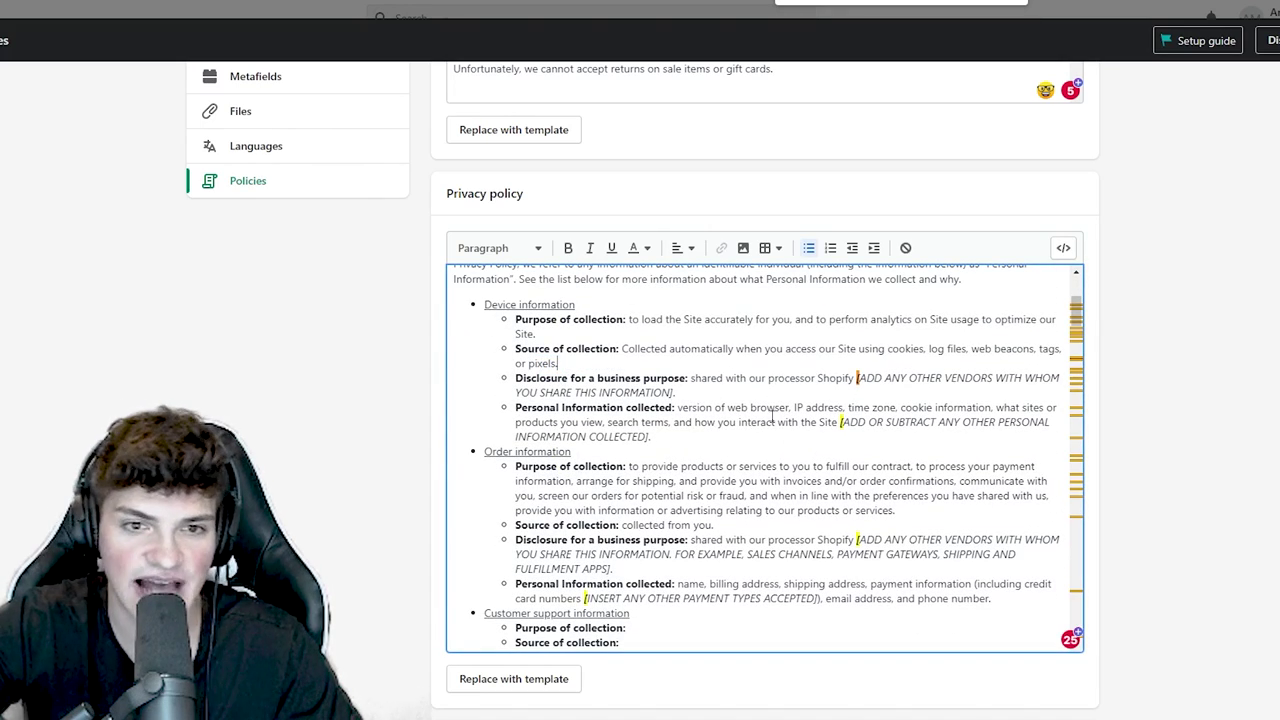
pyautogui.moveTo(694, 392); pyautogui.dragTo(858, 381)
pyautogui.press('BackSpace')
pyautogui.moveTo(651, 422); pyautogui.dragTo(840, 407)
pyautogui.press('BackSpace')
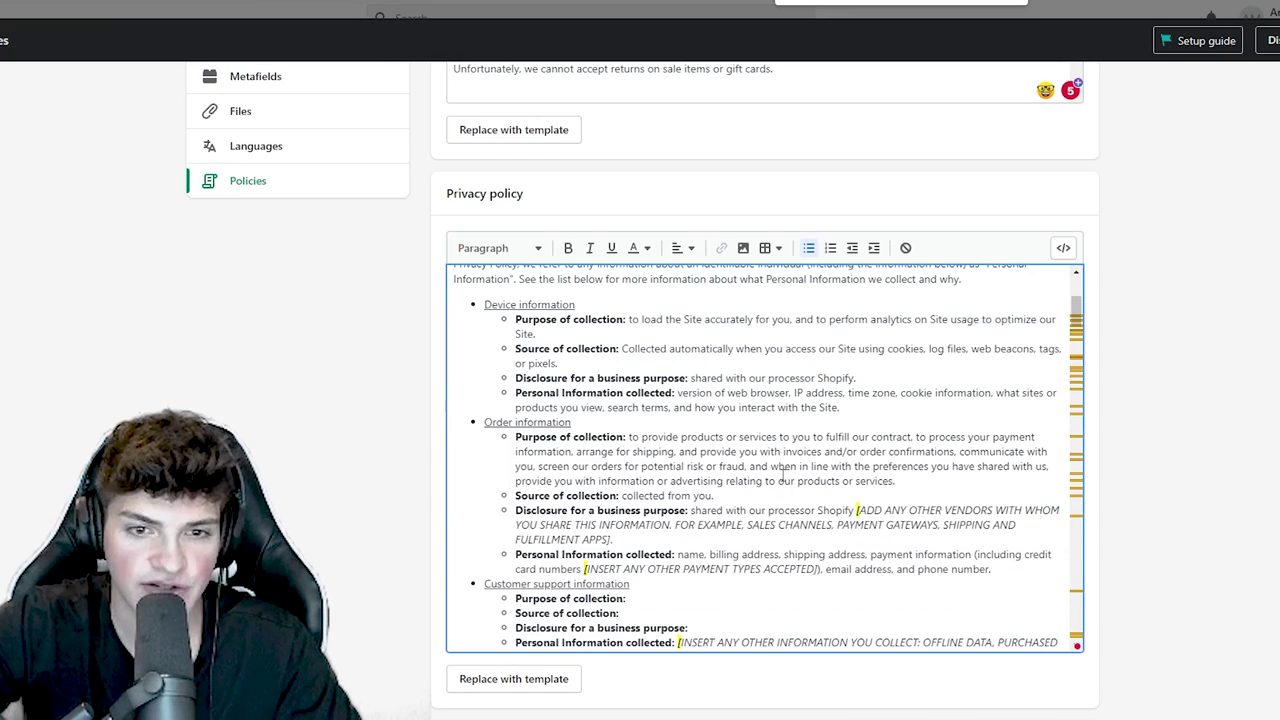
pyautogui.moveTo(638, 541); pyautogui.dragTo(859, 512)
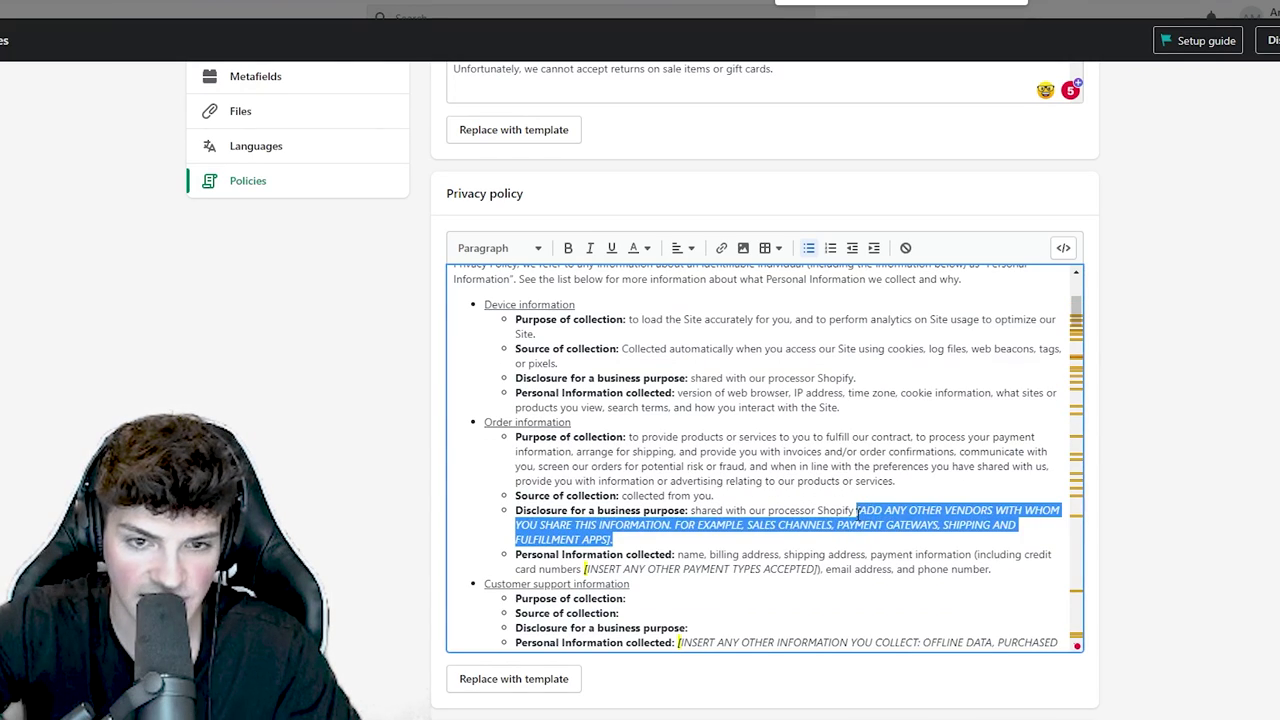
pyautogui.press('BackSpace')
pyautogui.scroll(-1, 660, 487)
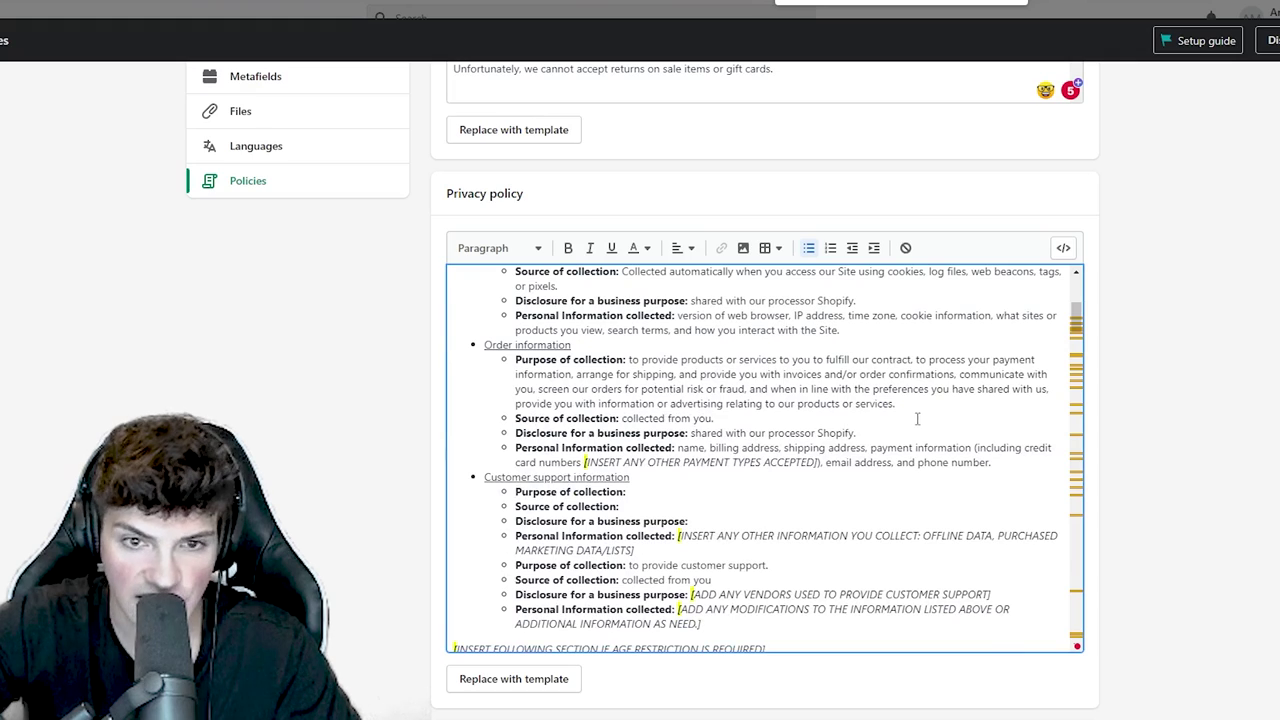
# - Set the privacy policy's minimum age to 18, remove the remaining placeholders, and save
pyautogui.moveTo(786, 538); pyautogui.dragTo(729, 539)
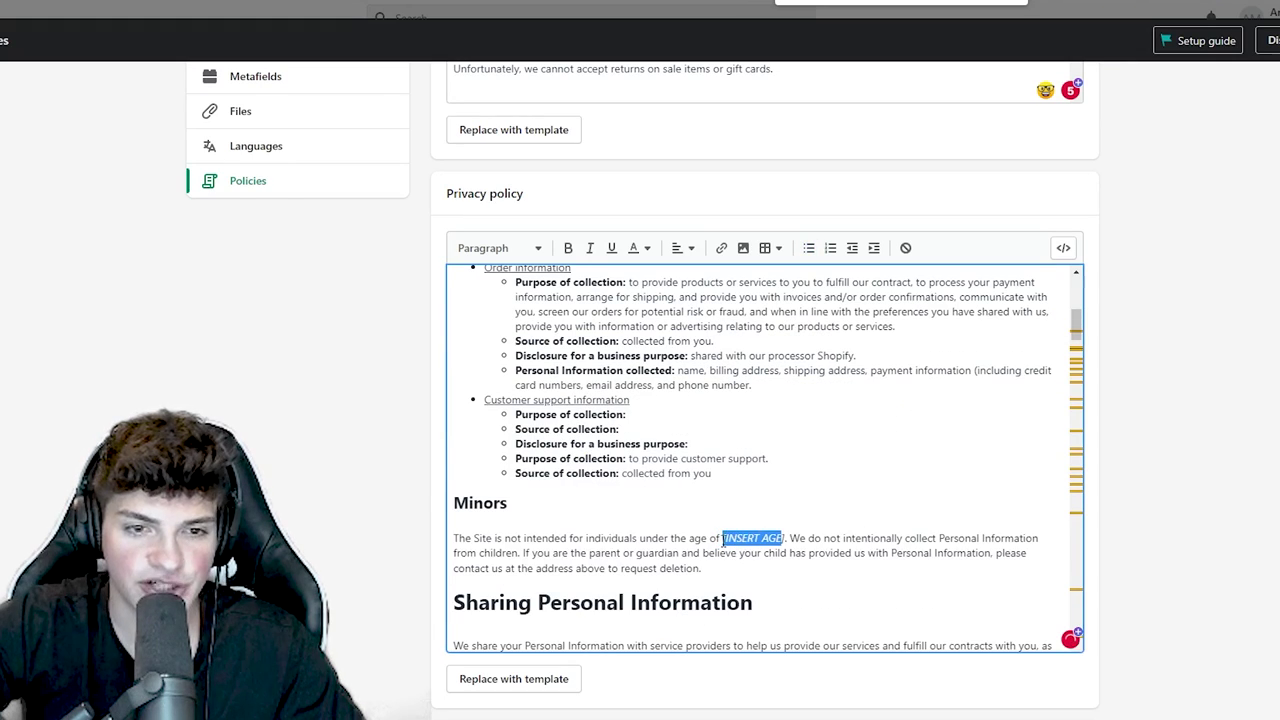
pyautogui.write('18')
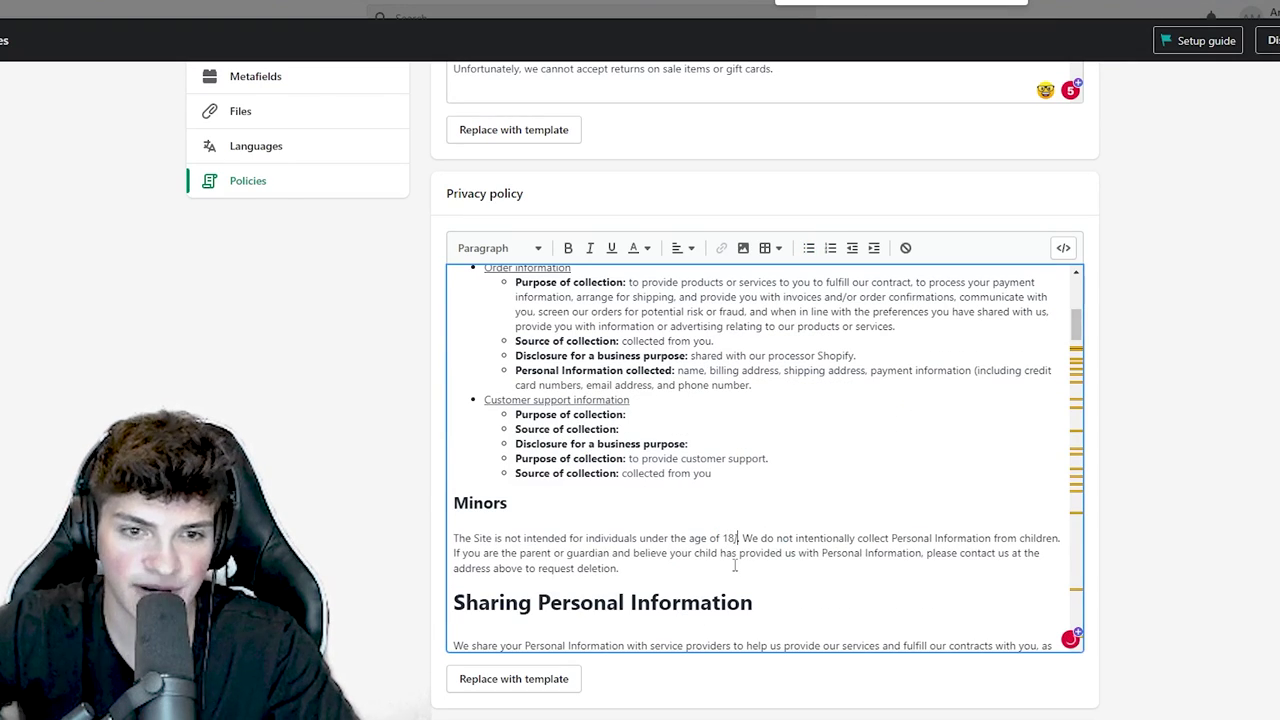
pyautogui.scroll(-3, 735, 560)
pyautogui.scroll(-1, 655, 505)
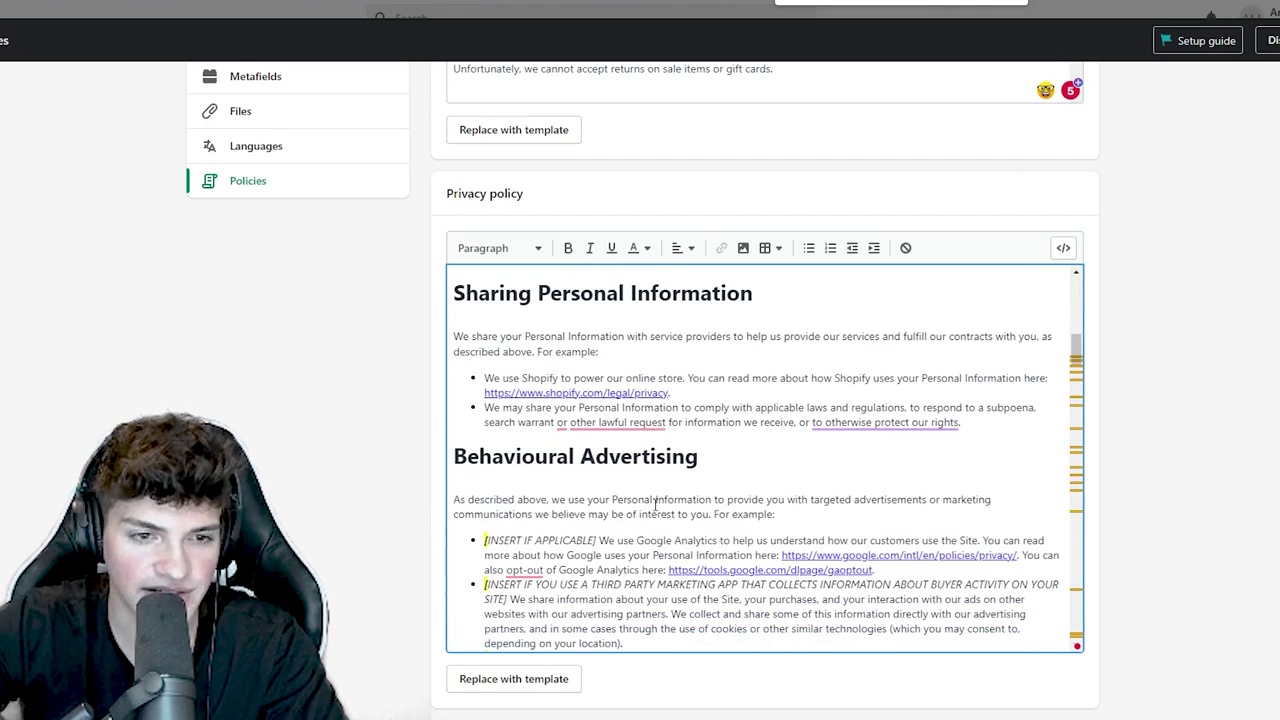
pyautogui.moveTo(600, 540); pyautogui.dragTo(484, 540)
pyautogui.press('BackSpace')
pyautogui.scroll(-3, 613, 360)
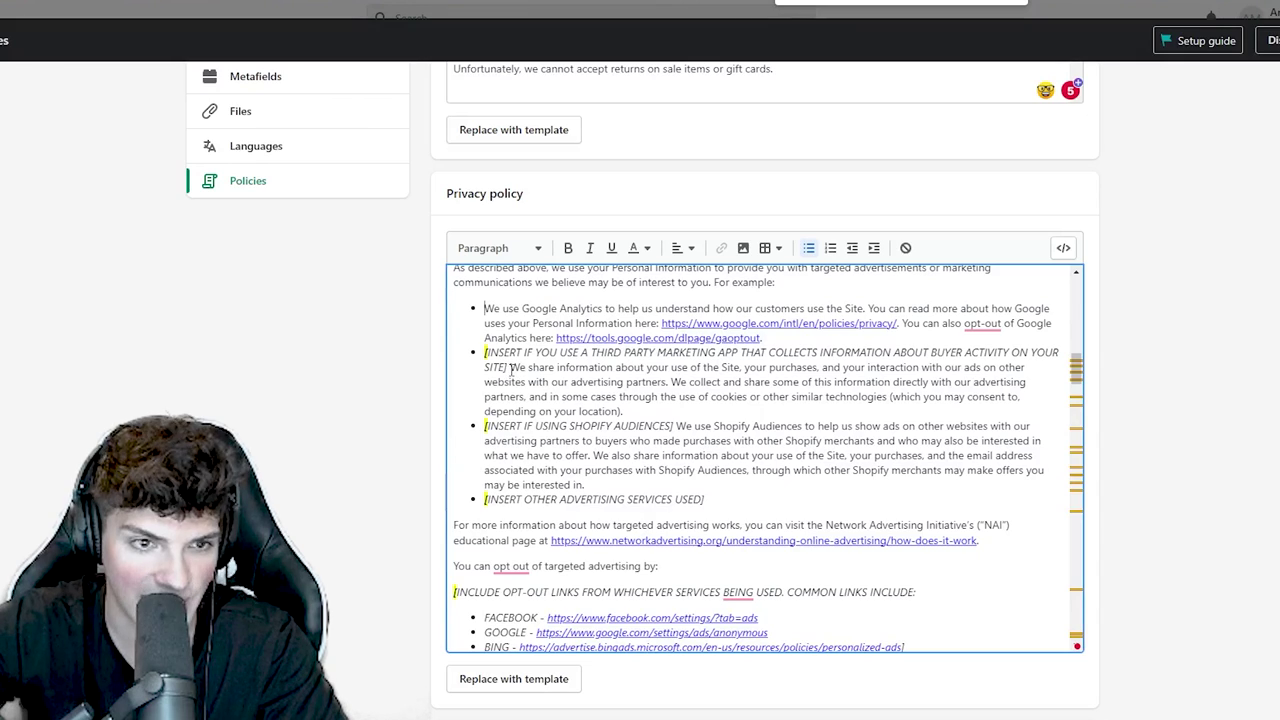
pyautogui.moveTo(511, 368); pyautogui.dragTo(485, 352)
pyautogui.press('BackSpace')
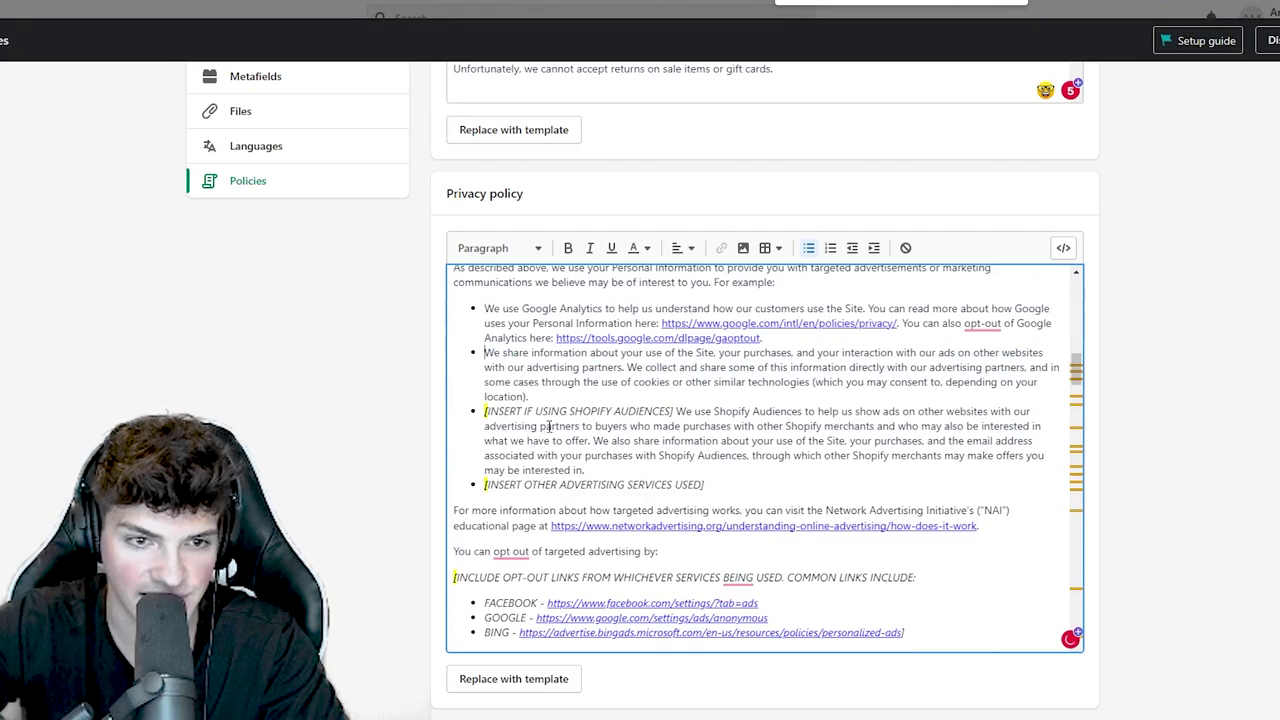
pyautogui.hotkey('ctrl', 'End')
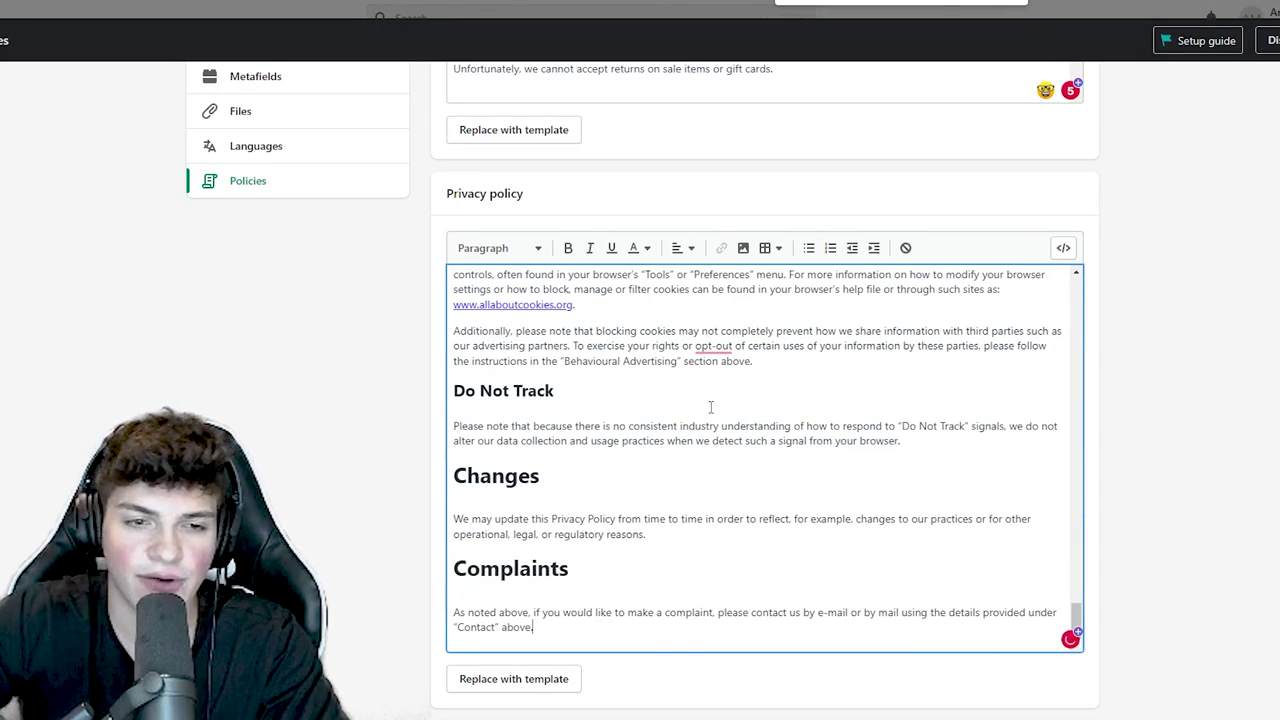
pyautogui.scroll(-2, 710, 407)
pyautogui.hotkey('ctrl', 's')
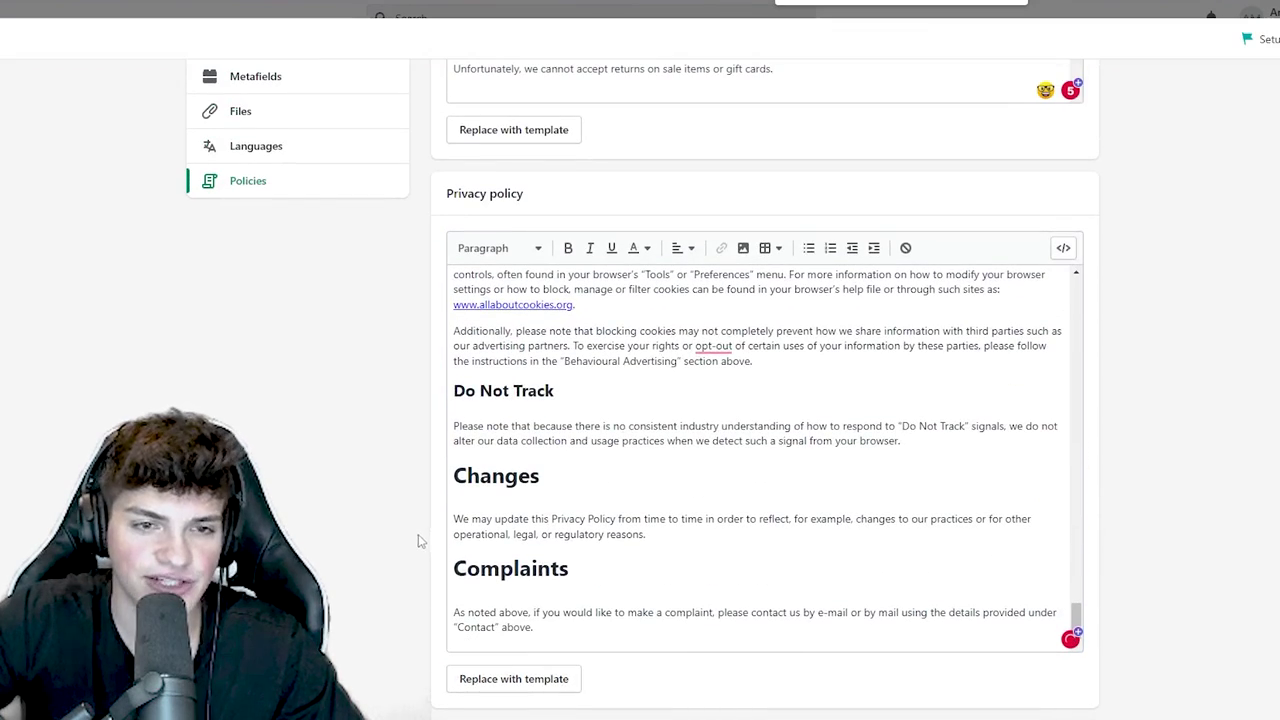
# - Fill the Terms of service from its template
pyautogui.scroll(-2, 393, 528)
pyautogui.scroll(-2, 393, 528)
pyautogui.click(505, 415)
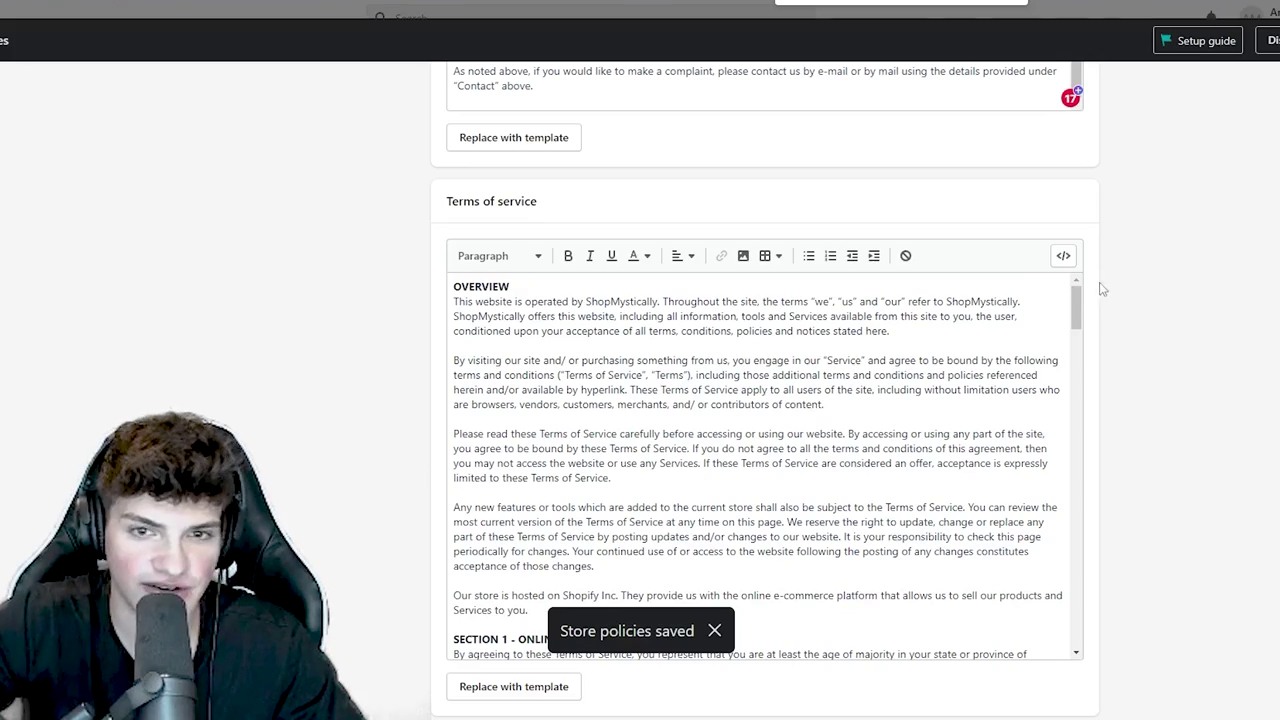
pyautogui.scroll(-2, 760, 400)
pyautogui.click(957, 329)
pyautogui.scroll(-5, 760, 450)
# - Delete the [LINK TO REFUND POLICY] and [LINK TO PRIVACY POLICY] placeholders from the Terms of service
pyautogui.click(873, 470)
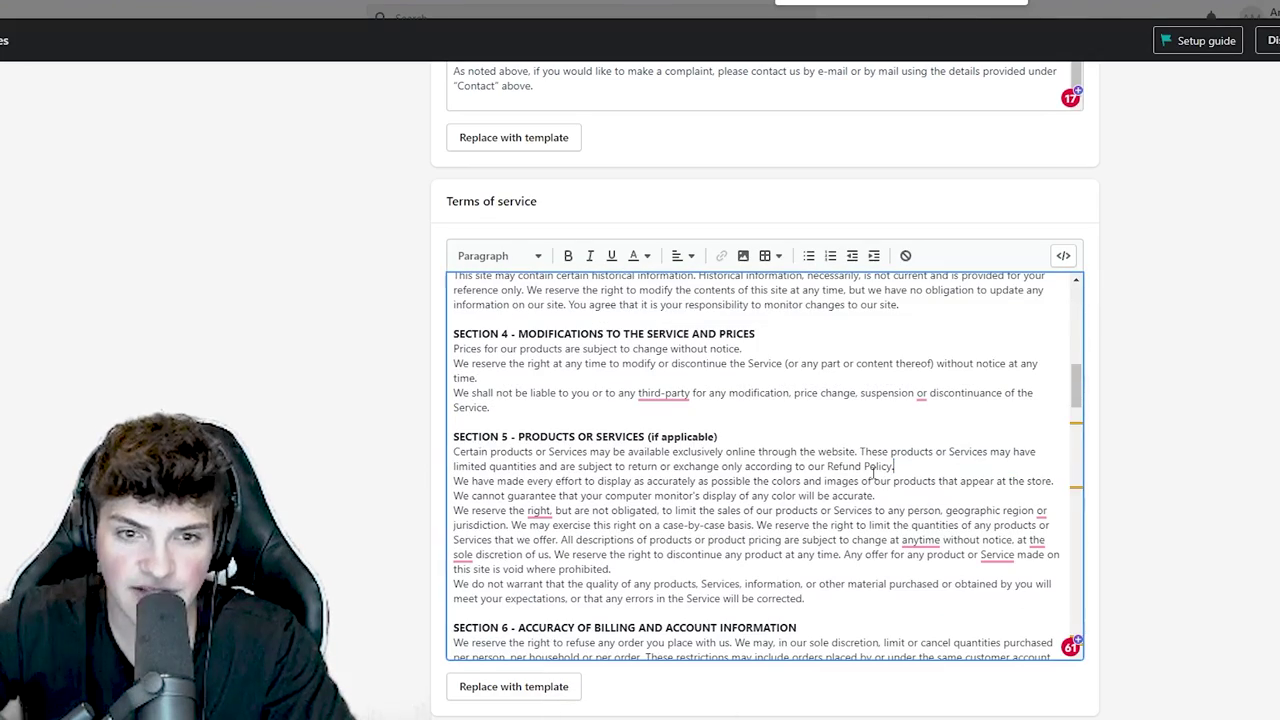
pyautogui.scroll(-3, 860, 490)
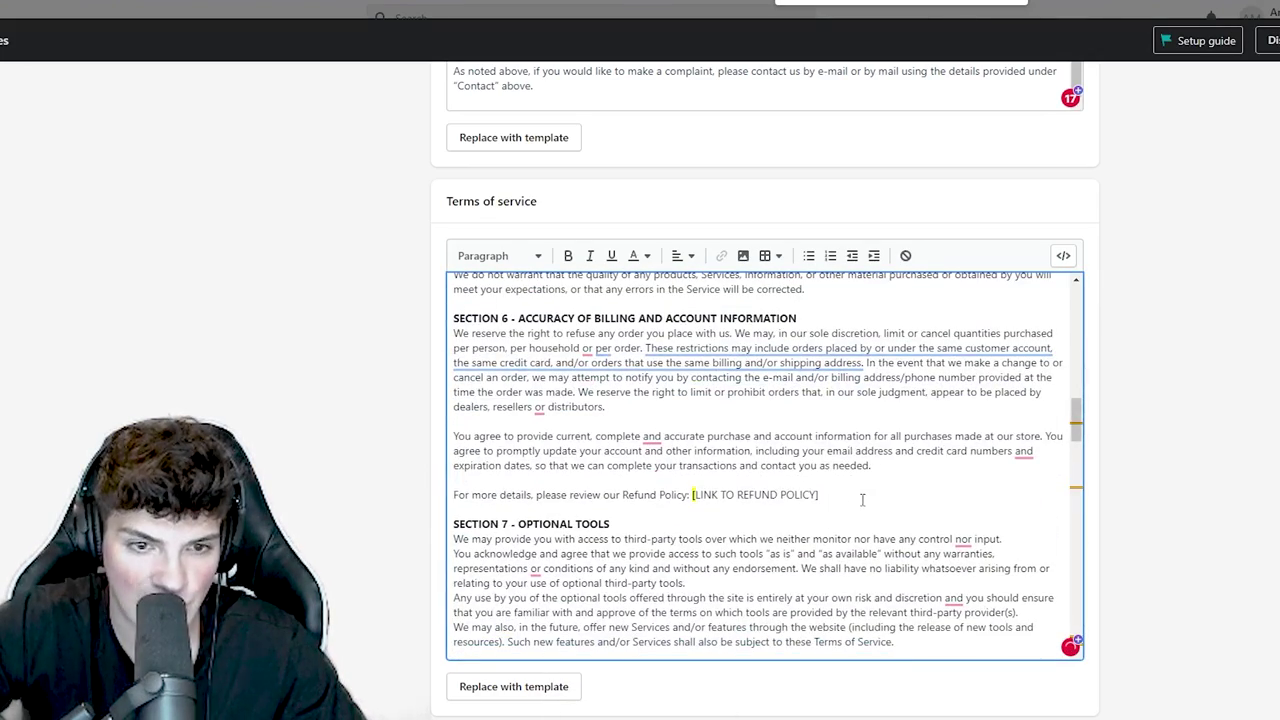
pyautogui.moveTo(862, 499); pyautogui.dragTo(692, 495)
pyautogui.press('BackSpace')
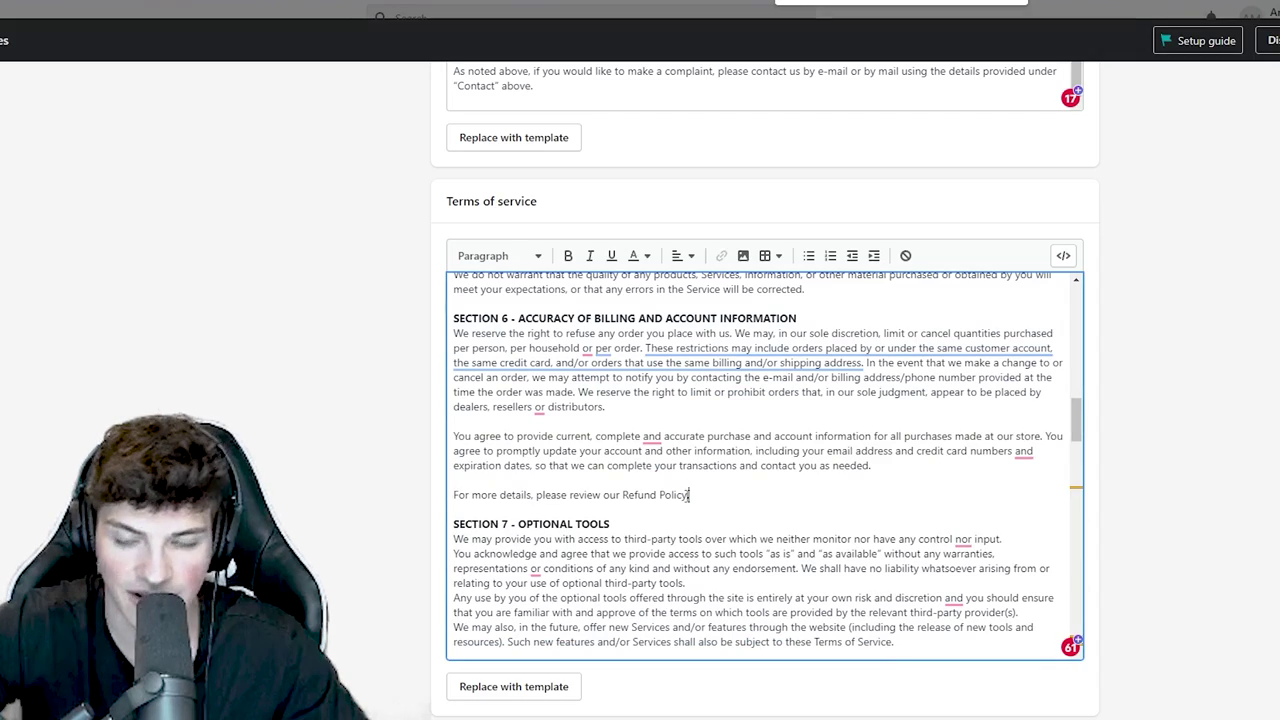
pyautogui.scroll(-10, 813, 399)
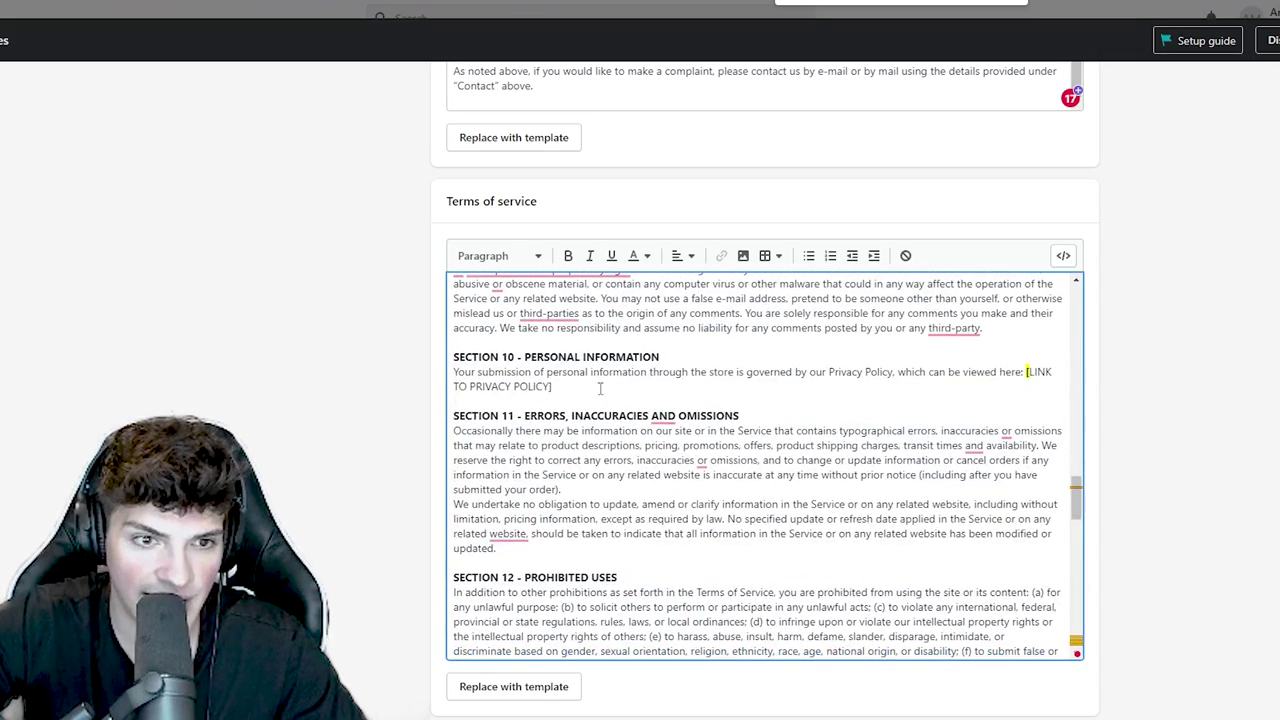
pyautogui.moveTo(1012, 381); pyautogui.dragTo(1024, 373)
pyautogui.press('BackSpace')
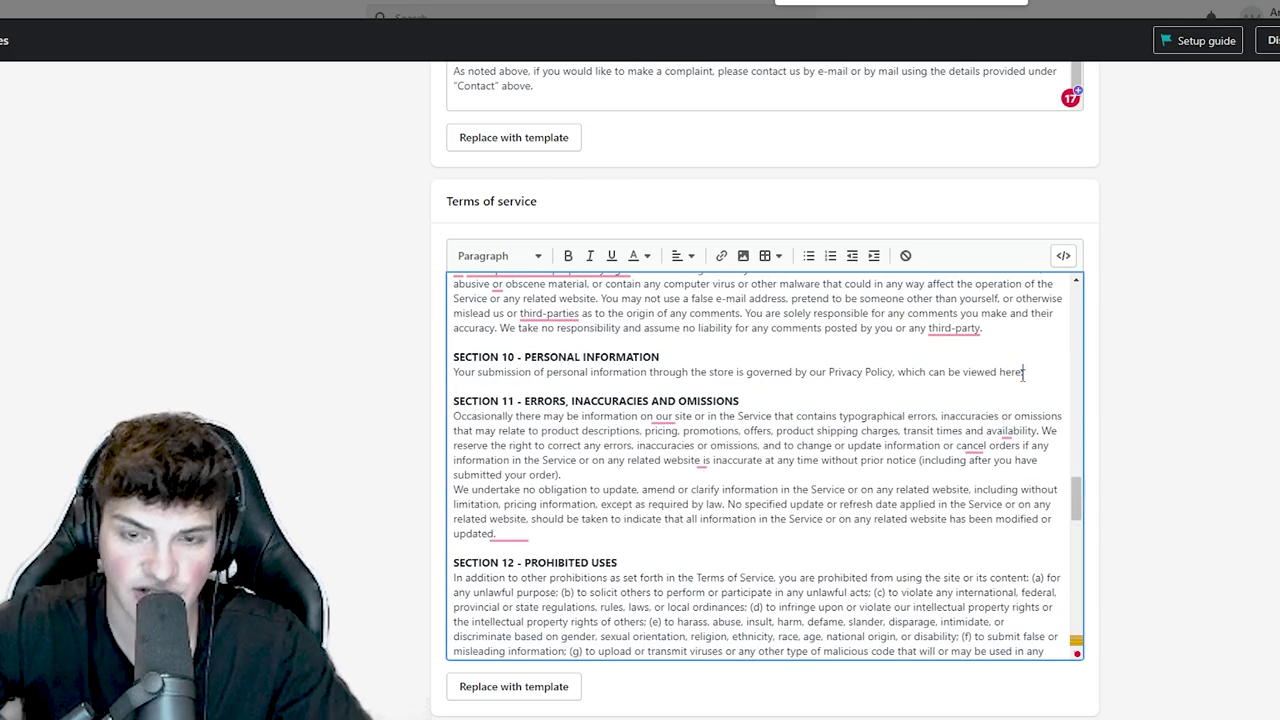
pyautogui.scroll(-4, 484, 481)
pyautogui.click(484, 481)
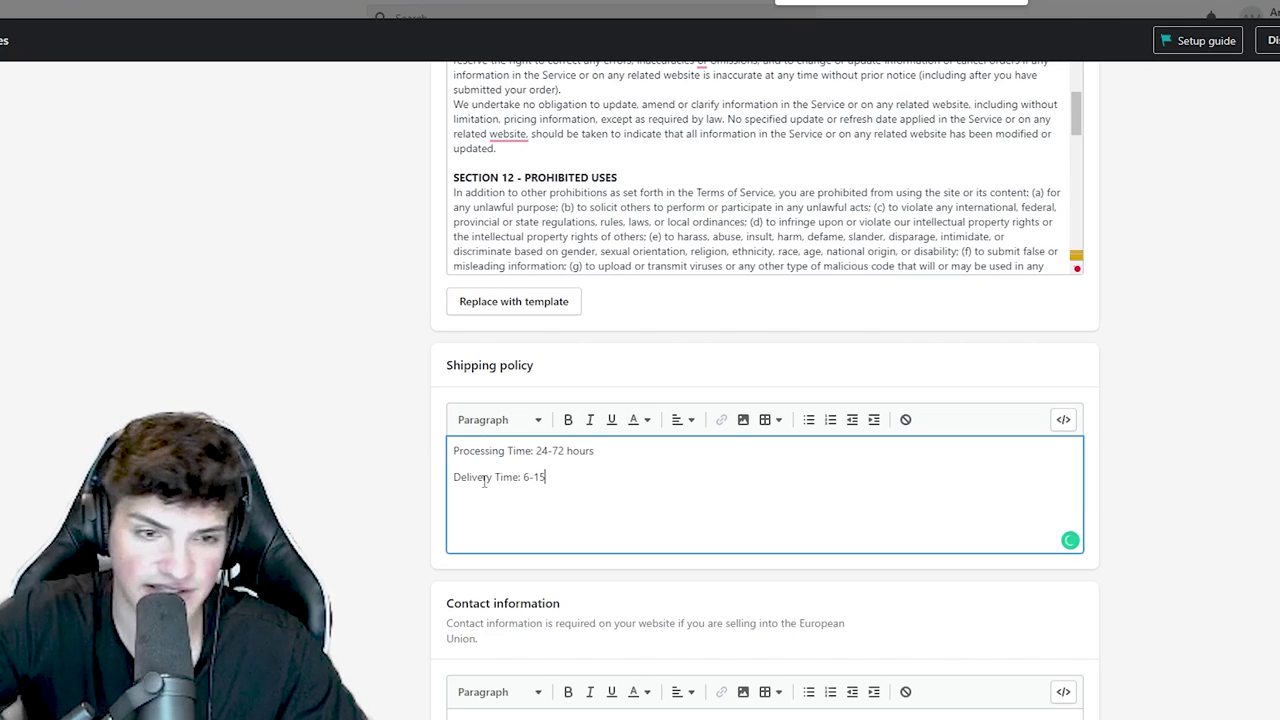
# - Bold the Processing Time and Delivery Time labels and paste an intro line above them
pyautogui.moveTo(453, 451); pyautogui.dragTo(538, 451)
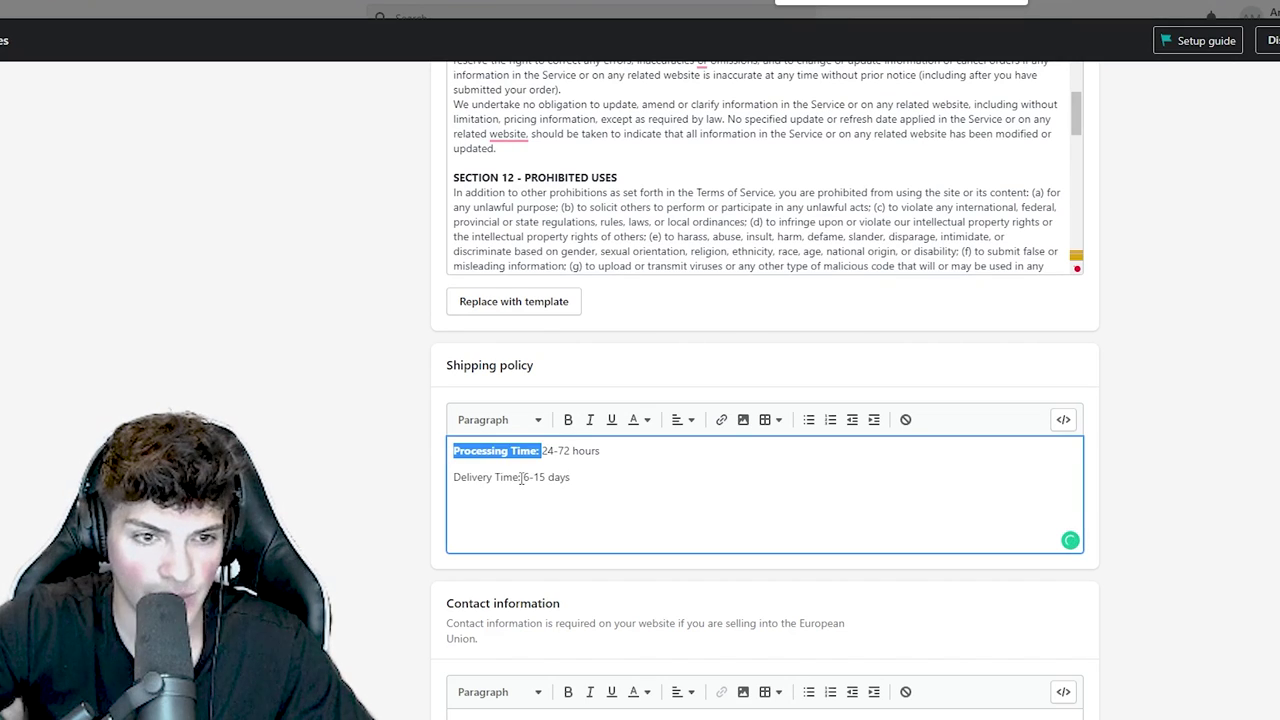
pyautogui.hotkey('ctrl', 'b')
pyautogui.moveTo(453, 477); pyautogui.dragTo(522, 477)
pyautogui.hotkey('ctrl', 'b')
pyautogui.hotkey('ctrl', 'Home')
pyautogui.press('Return')
pyautogui.press('Up')
pyautogui.write('We do everything possible to get your order shipped quickly! Delivery times vary depending on your location.')
# - Save the store policies and select the Contact information heading
pyautogui.hotkey('ctrl', 'a')
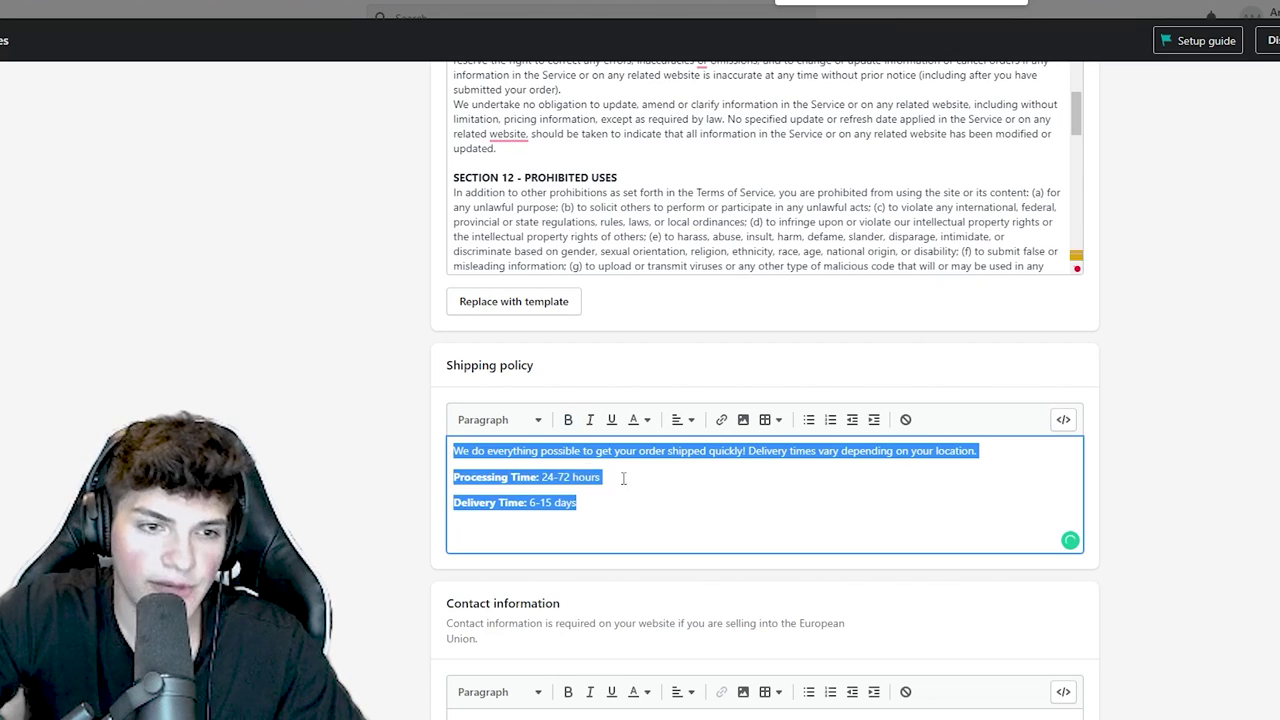
pyautogui.click(640, 484)
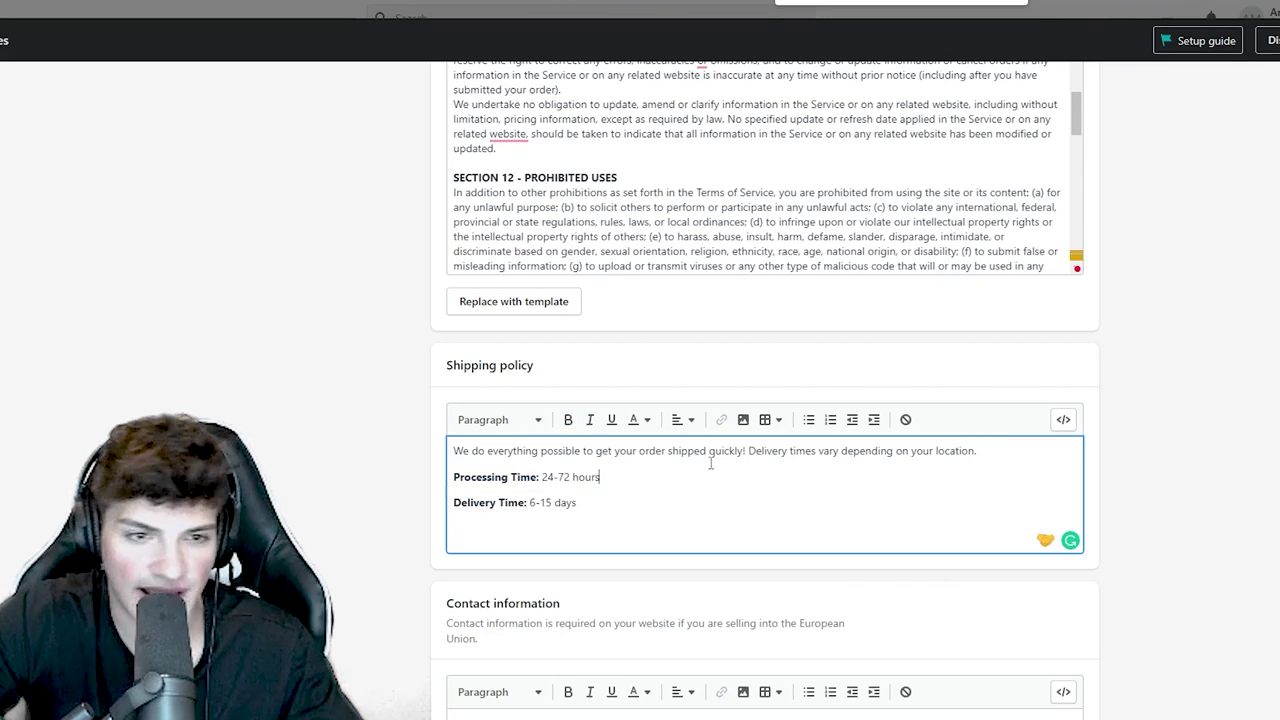
pyautogui.hotkey('ctrl', 'a')
pyautogui.click(543, 451)
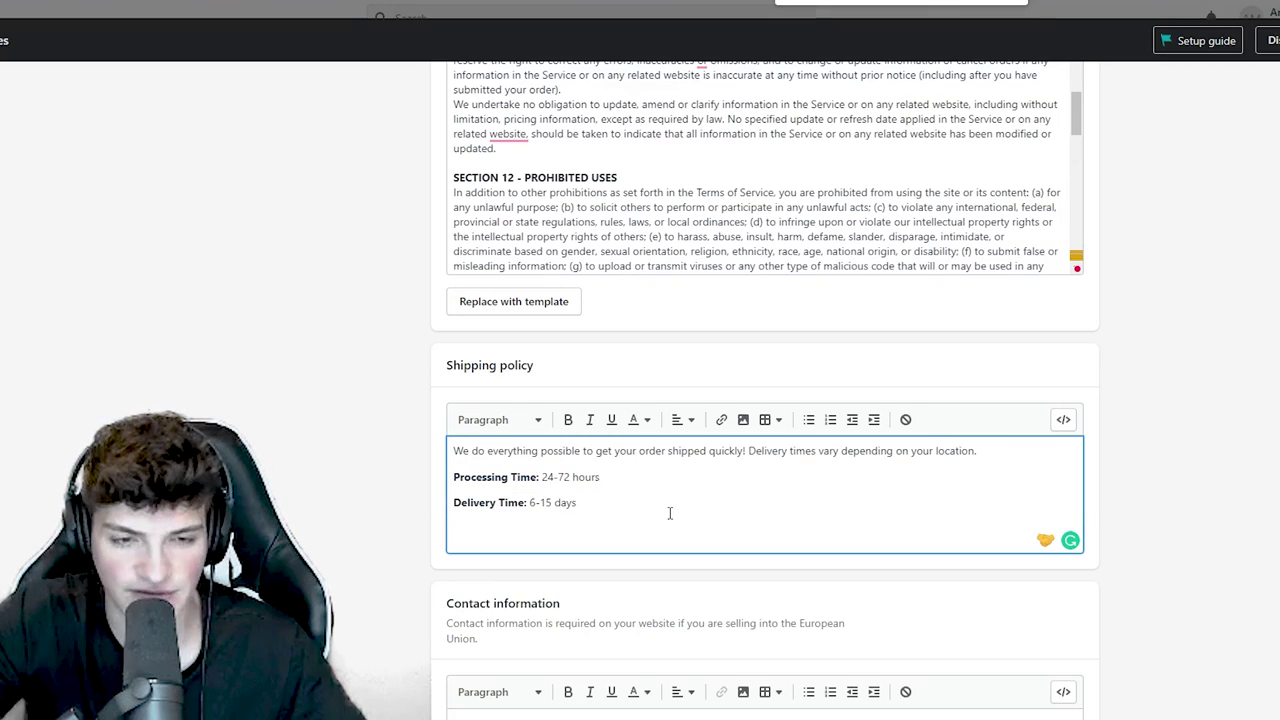
pyautogui.scroll(-3, 670, 513)
pyautogui.click(514, 520)
pyautogui.click(1075, 691)
pyautogui.tripleClick(537, 387)
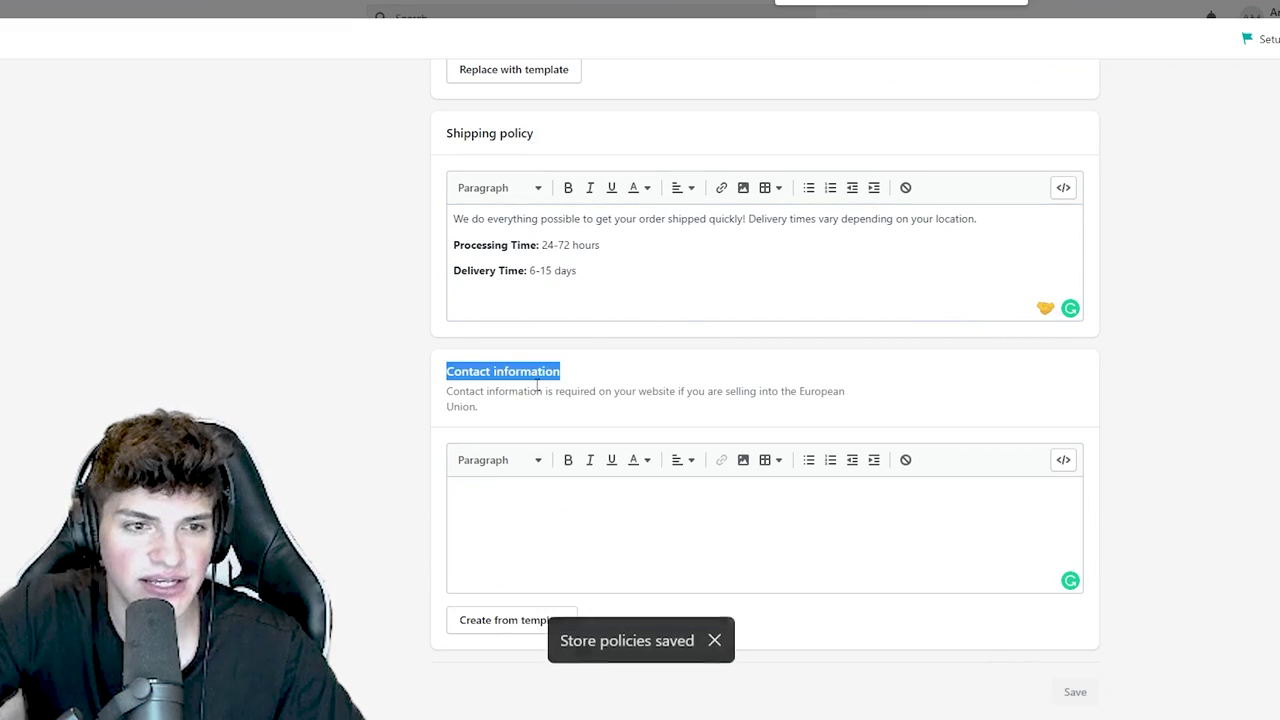
pyautogui.doubleClick(537, 391)
pyautogui.tripleClick(524, 371)
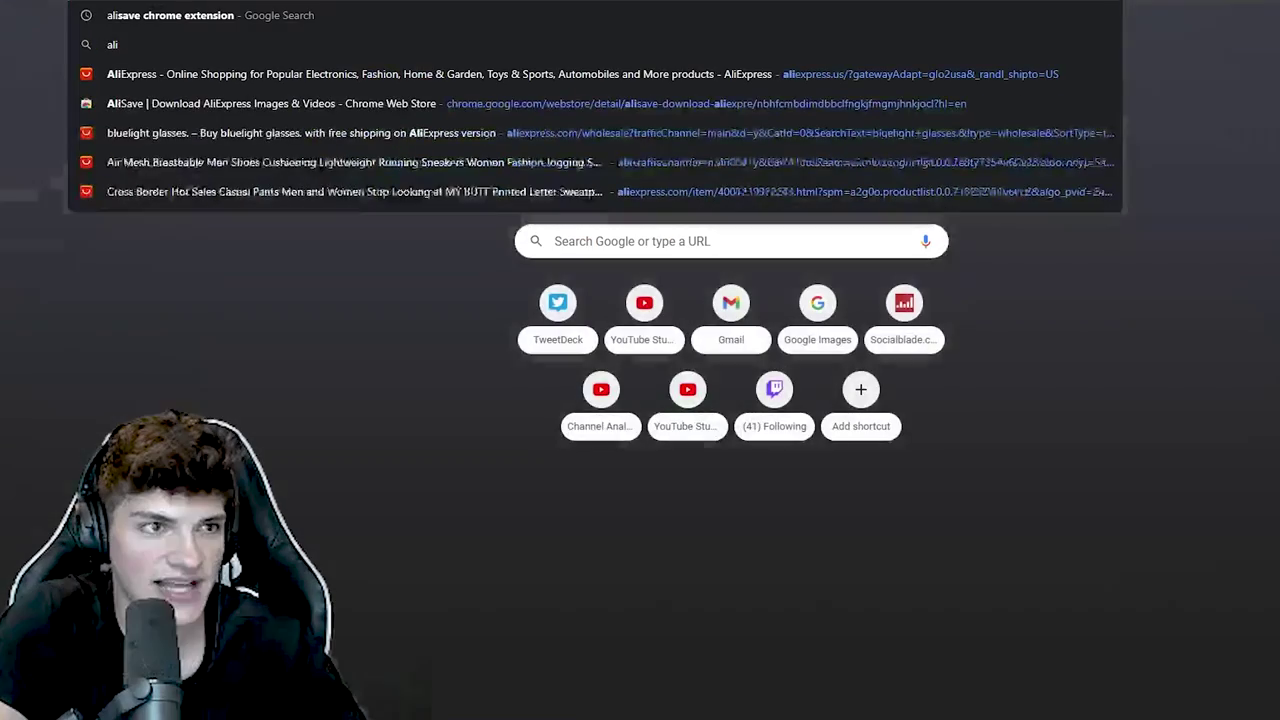
# - Search Google for the AliSave Chrome extension and open its store page
pyautogui.press('Return')
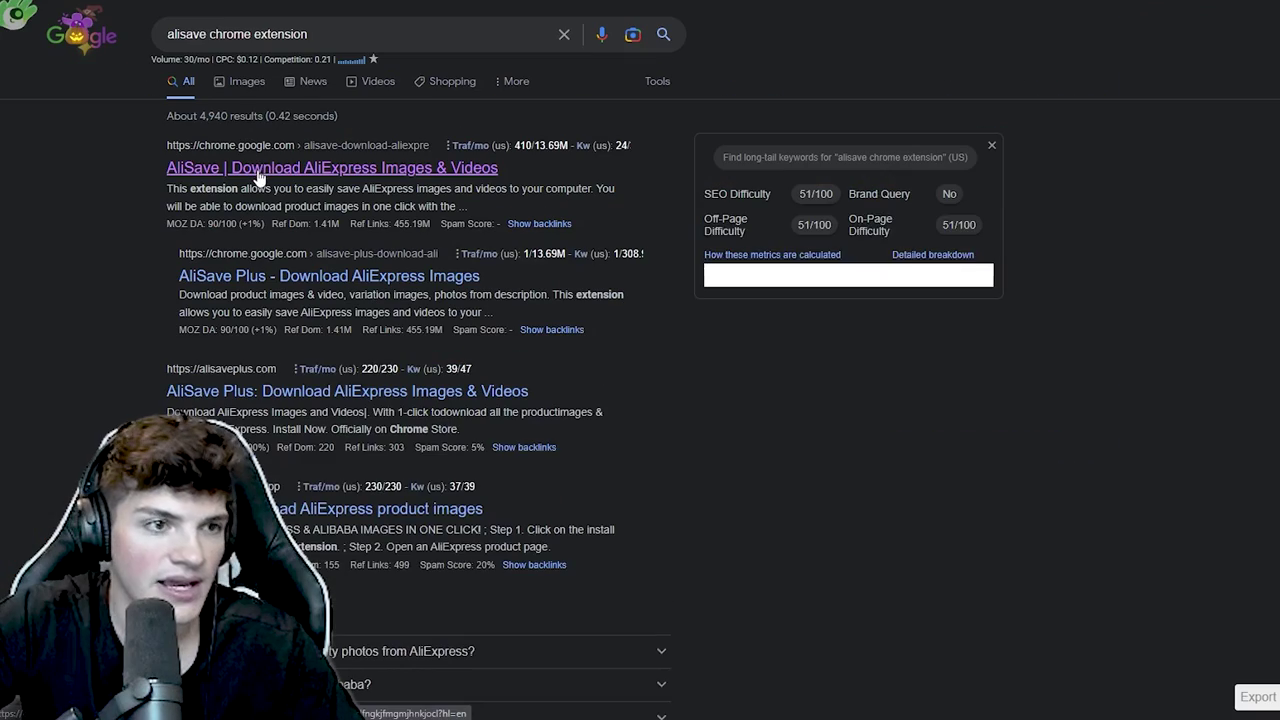
pyautogui.moveTo(310, 34); pyautogui.dragTo(120, 40)
pyautogui.click(262, 167)
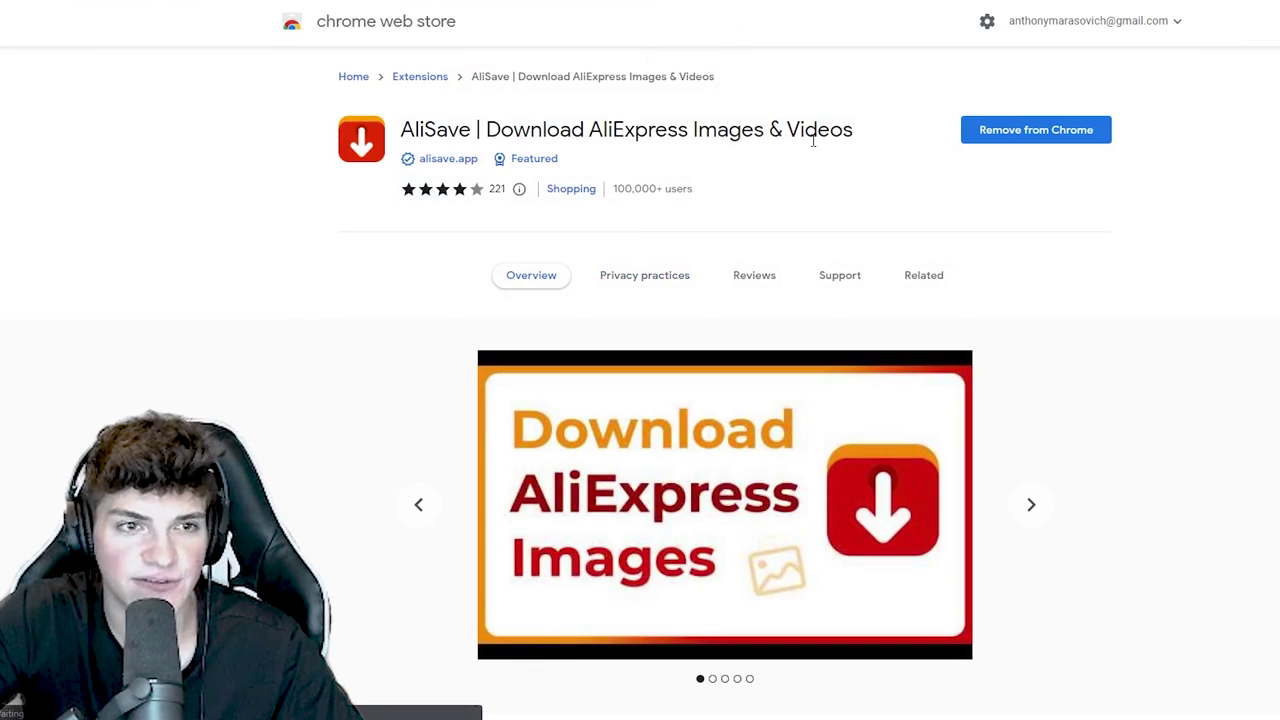
pyautogui.moveTo(846, 132); pyautogui.dragTo(400, 134)
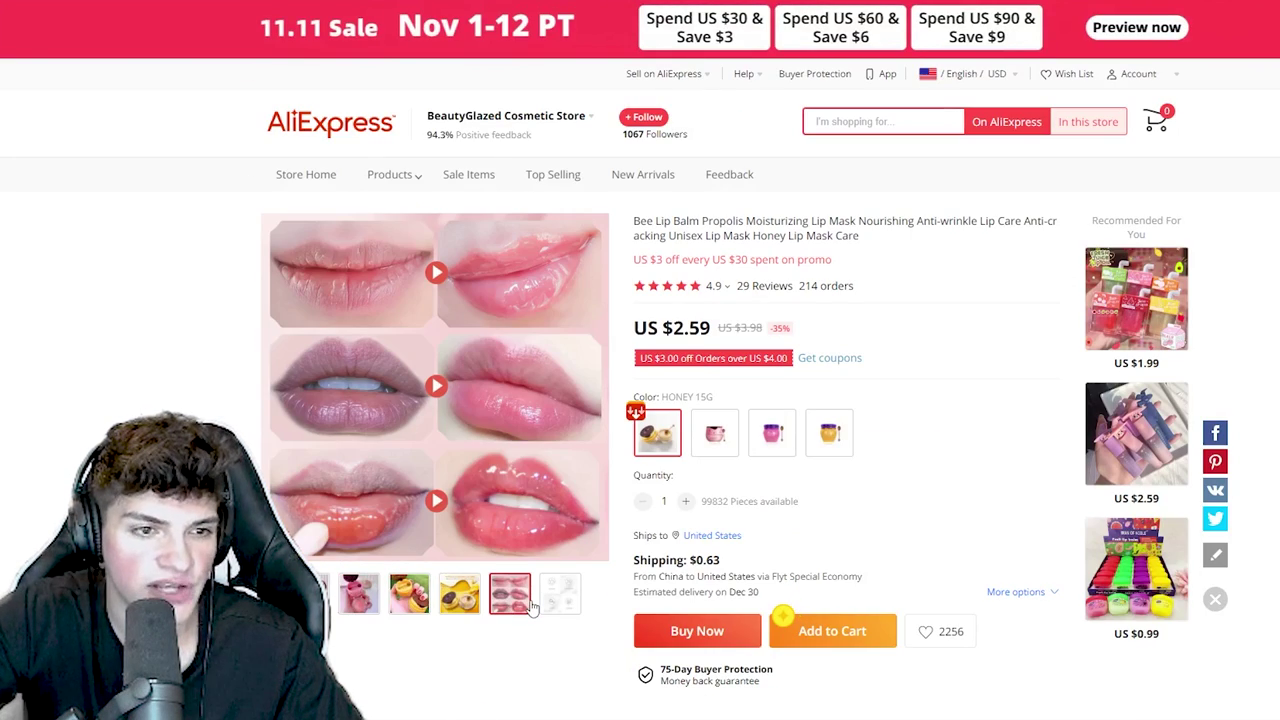
# - Choose the Cherry Blossom variant and download bee lip balm images with AliSave
pyautogui.click(772, 432)
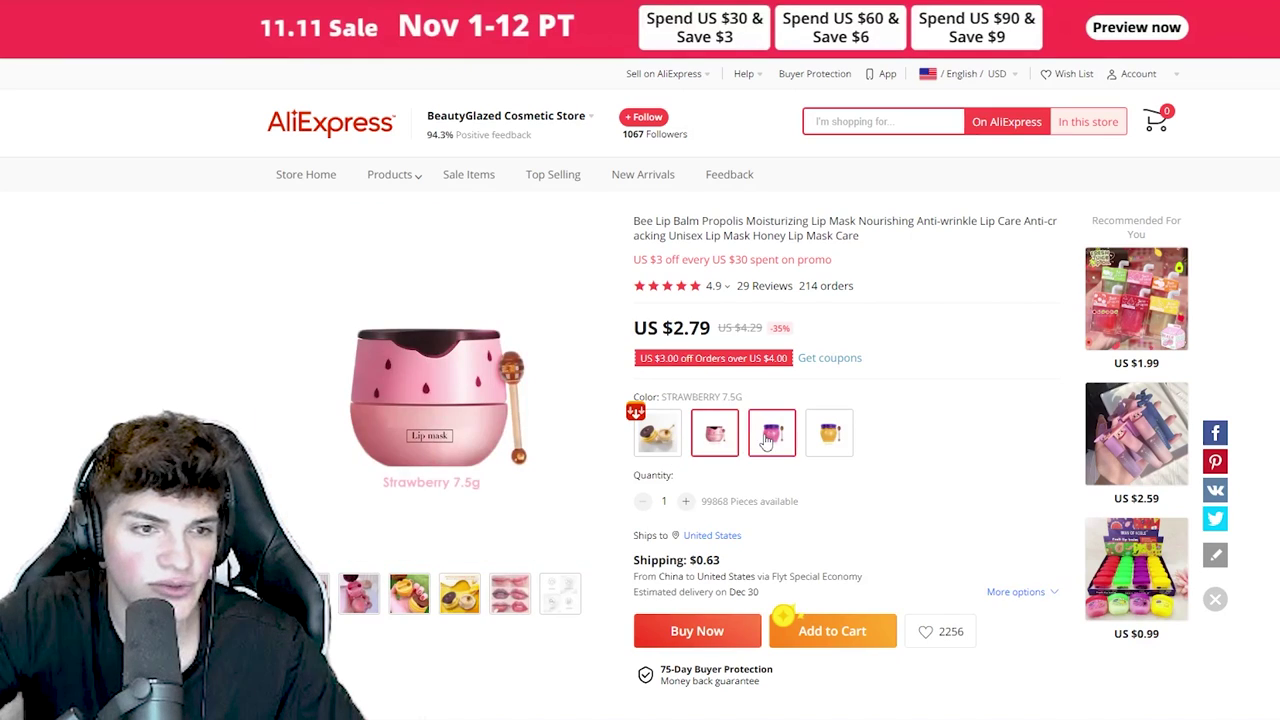
pyautogui.click(636, 412)
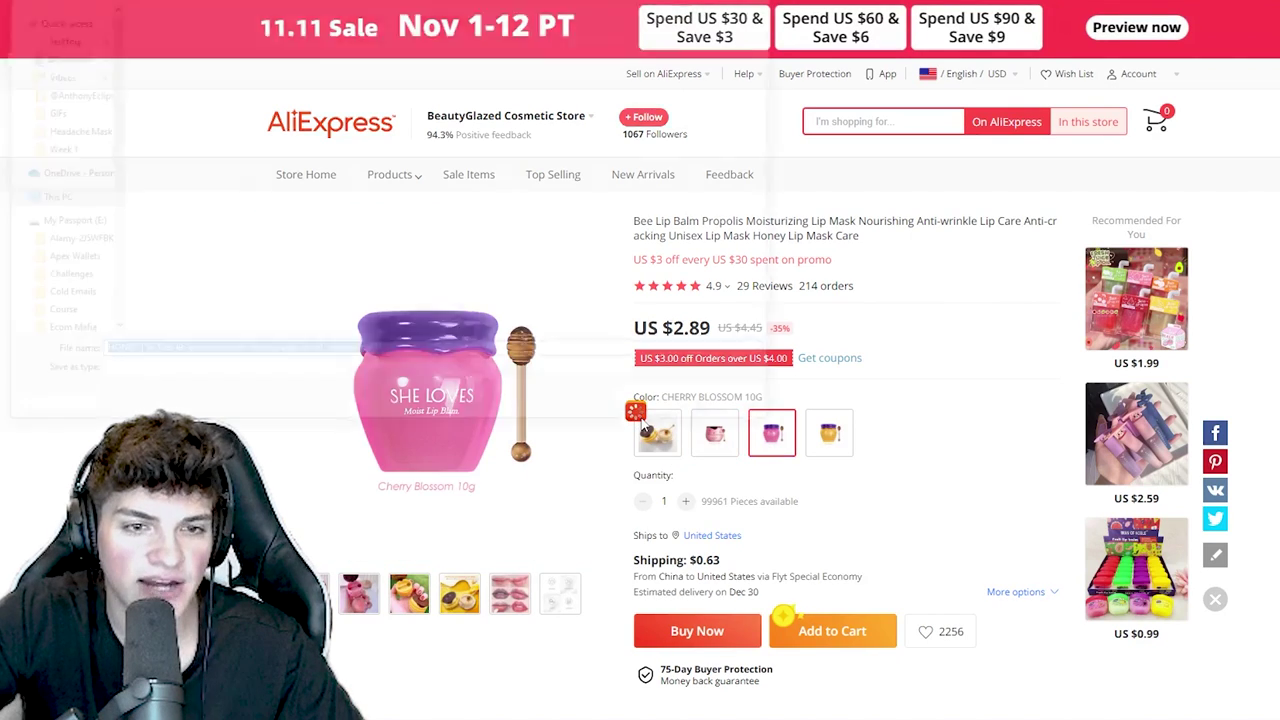
pyautogui.press('Return')
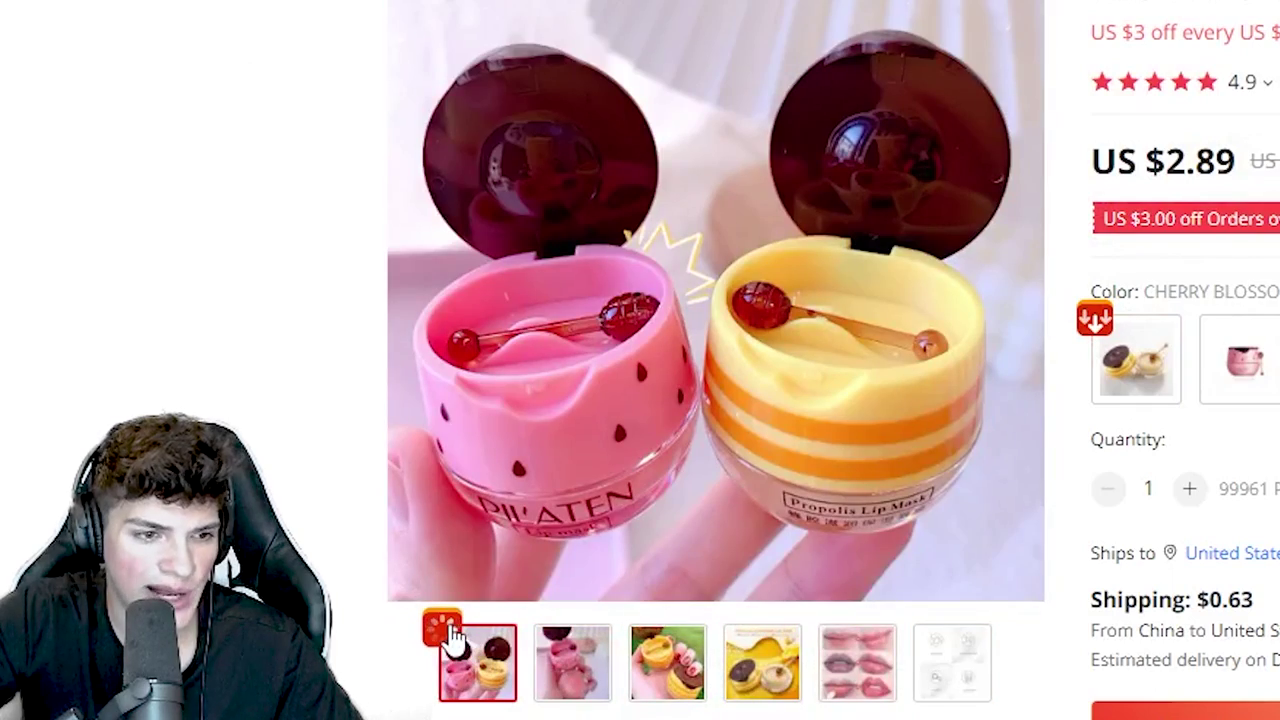
pyautogui.click(442, 628)
pyautogui.press('Return')
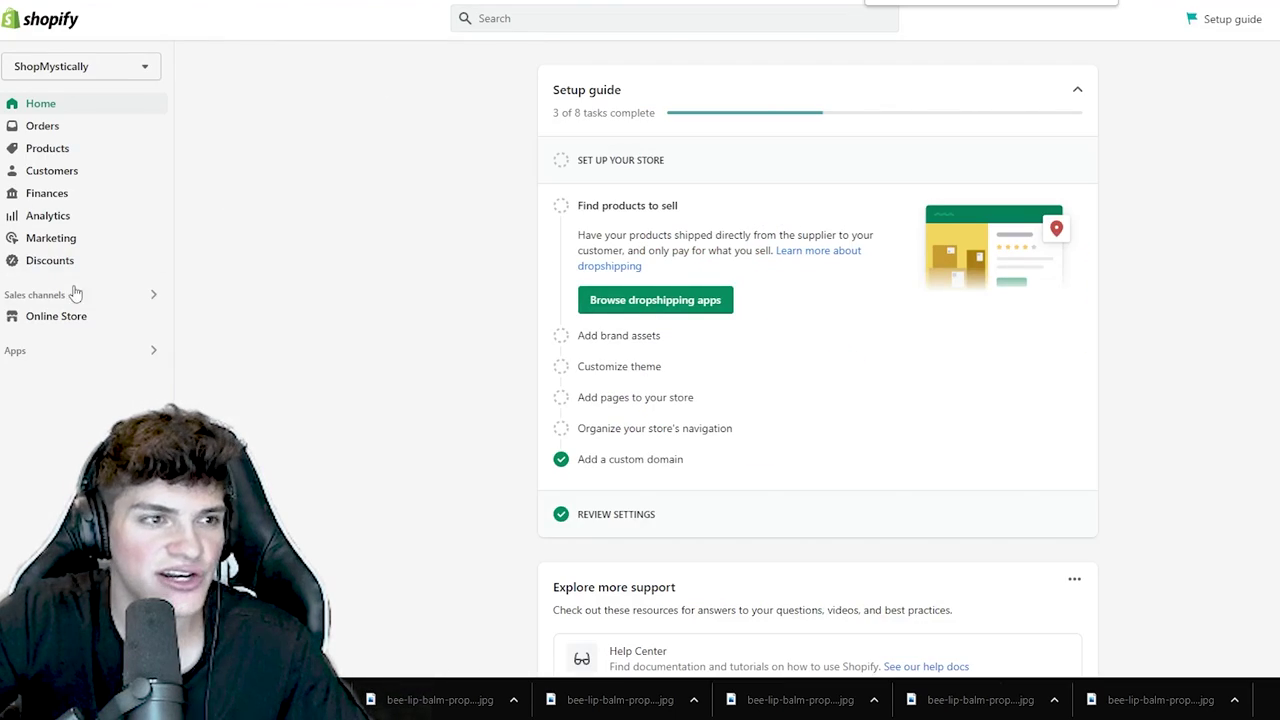
# - From the store's apps settings, search the Shopify App Store for 'cjdrop'
pyautogui.click(67, 349)
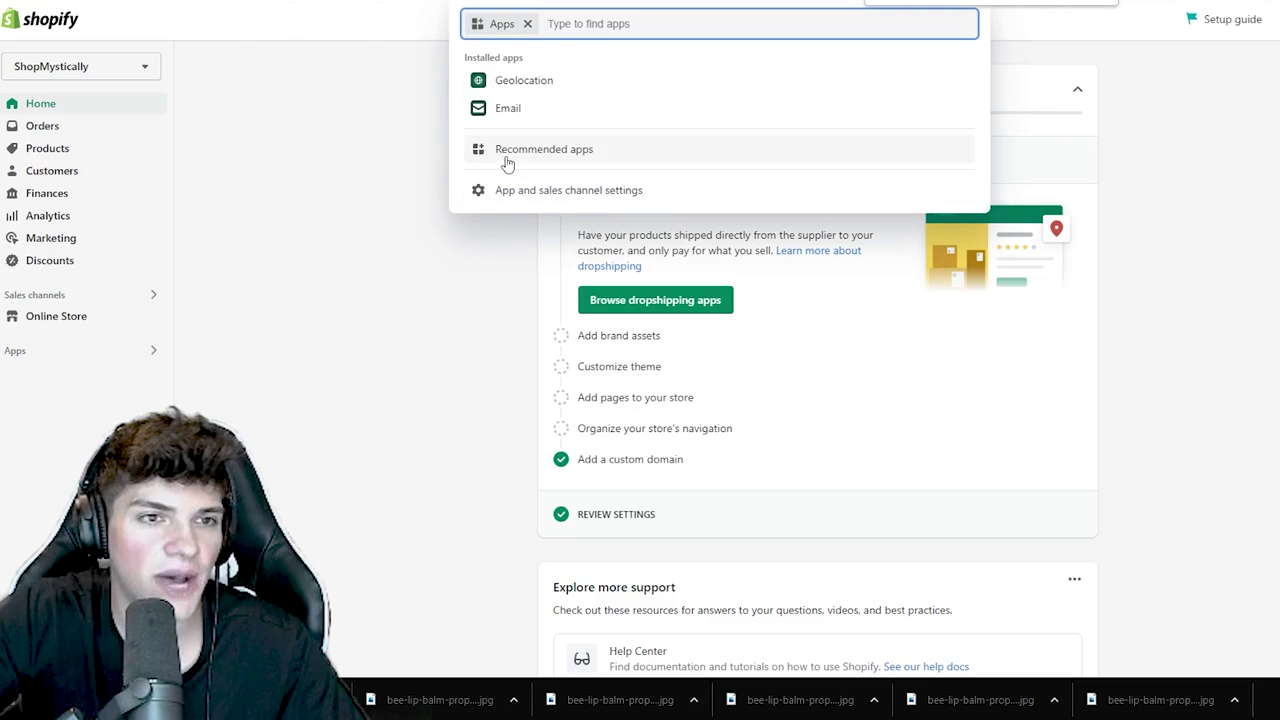
pyautogui.click(522, 192)
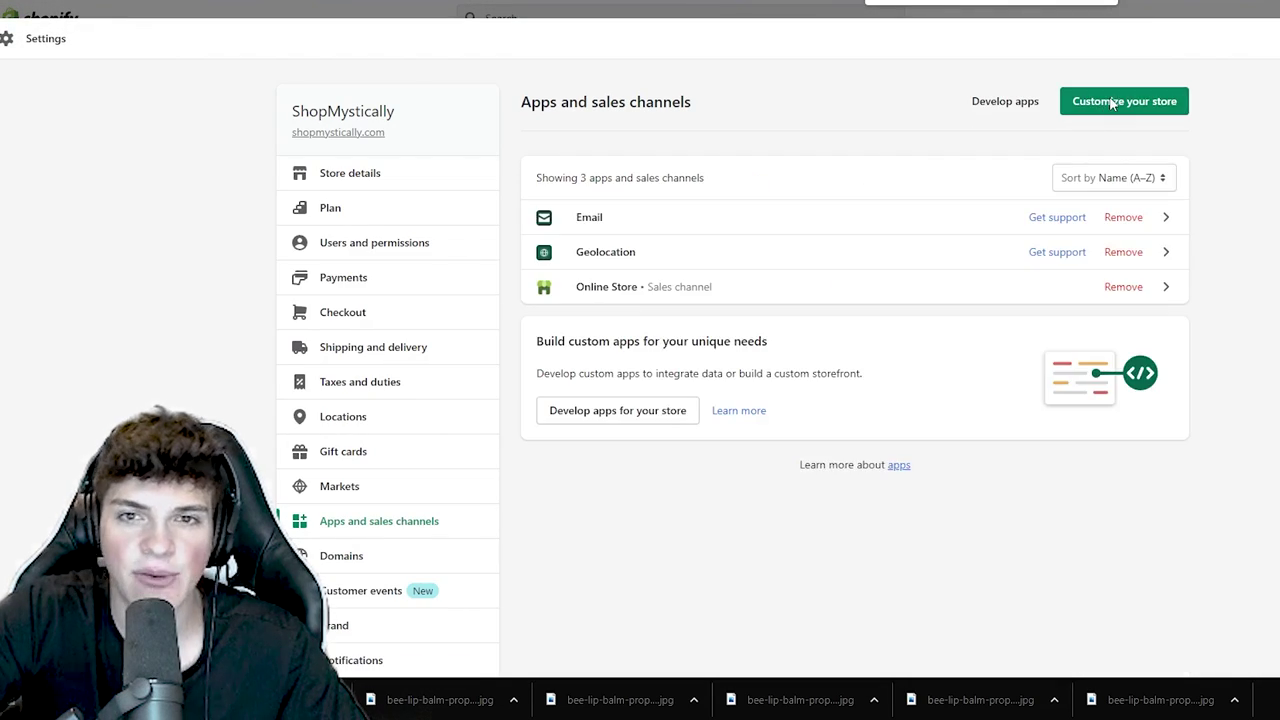
pyautogui.click(1100, 97)
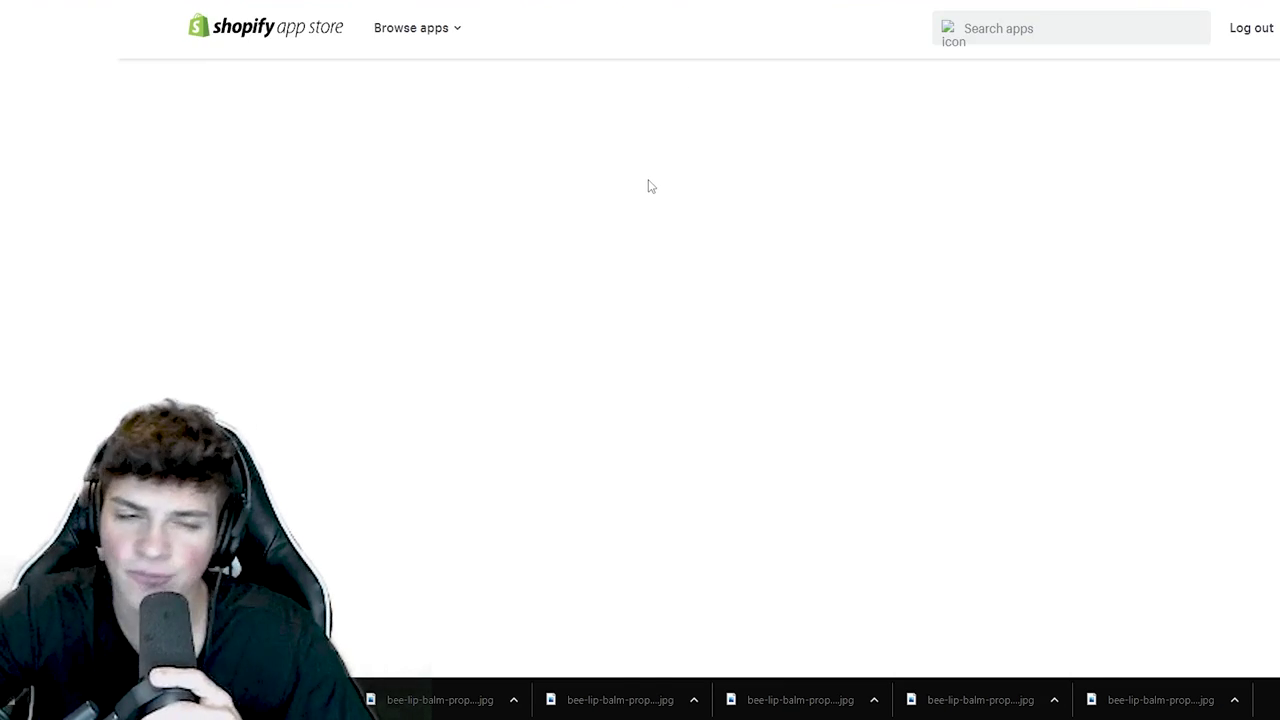
pyautogui.click(303, 265)
pyautogui.write('cjdropshipping')
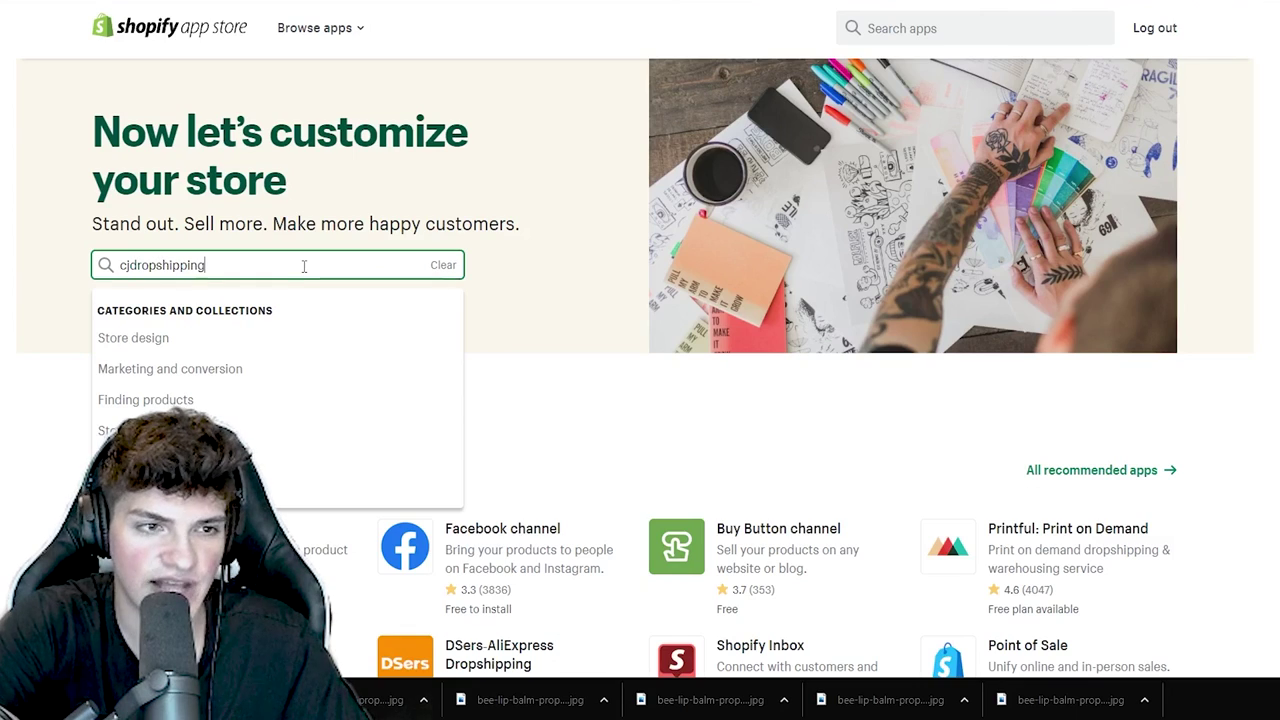
pyautogui.press('Return')
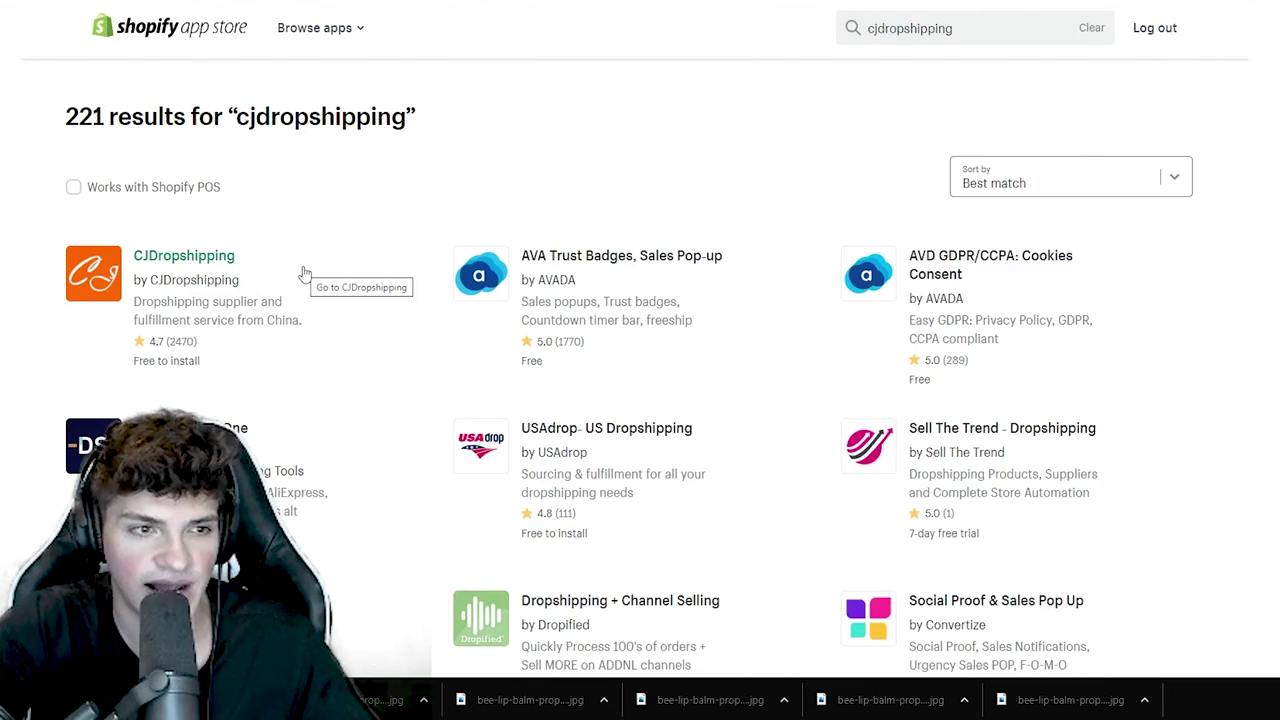
# - Open the CJDropshipping app listing and choose Add app
pyautogui.moveTo(414, 116); pyautogui.dragTo(225, 118)
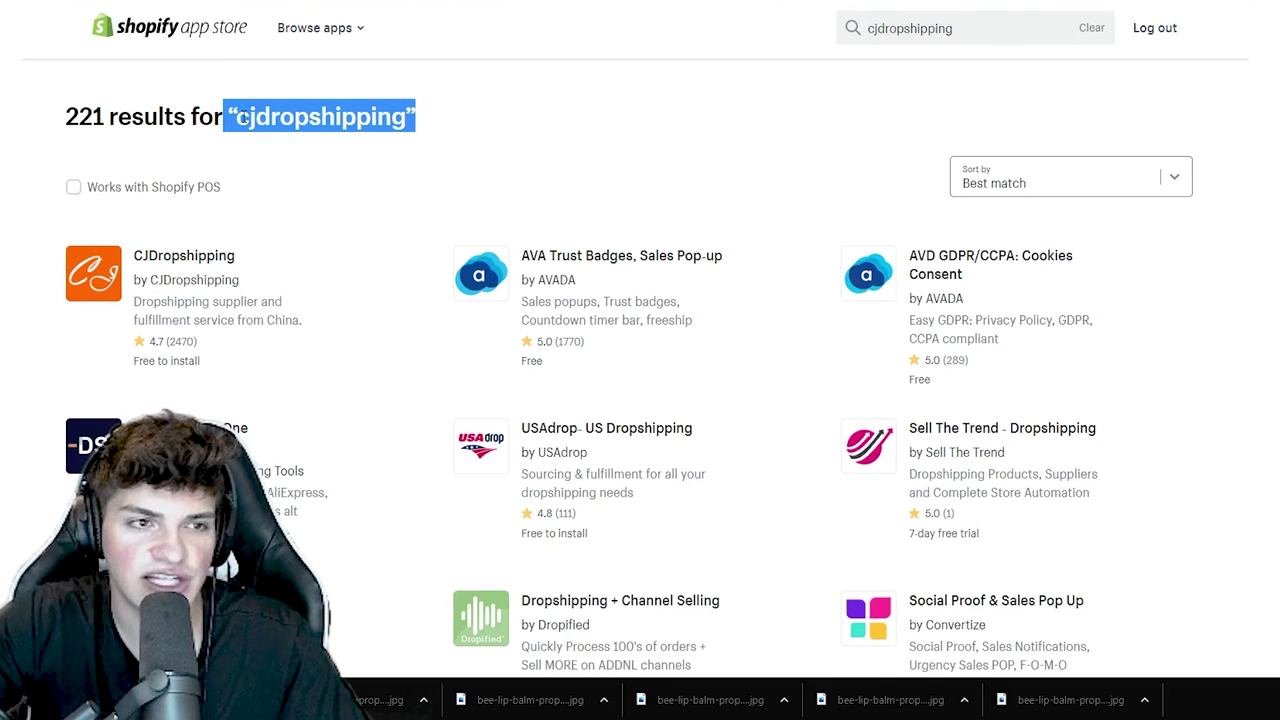
pyautogui.click(240, 118)
pyautogui.click(180, 289)
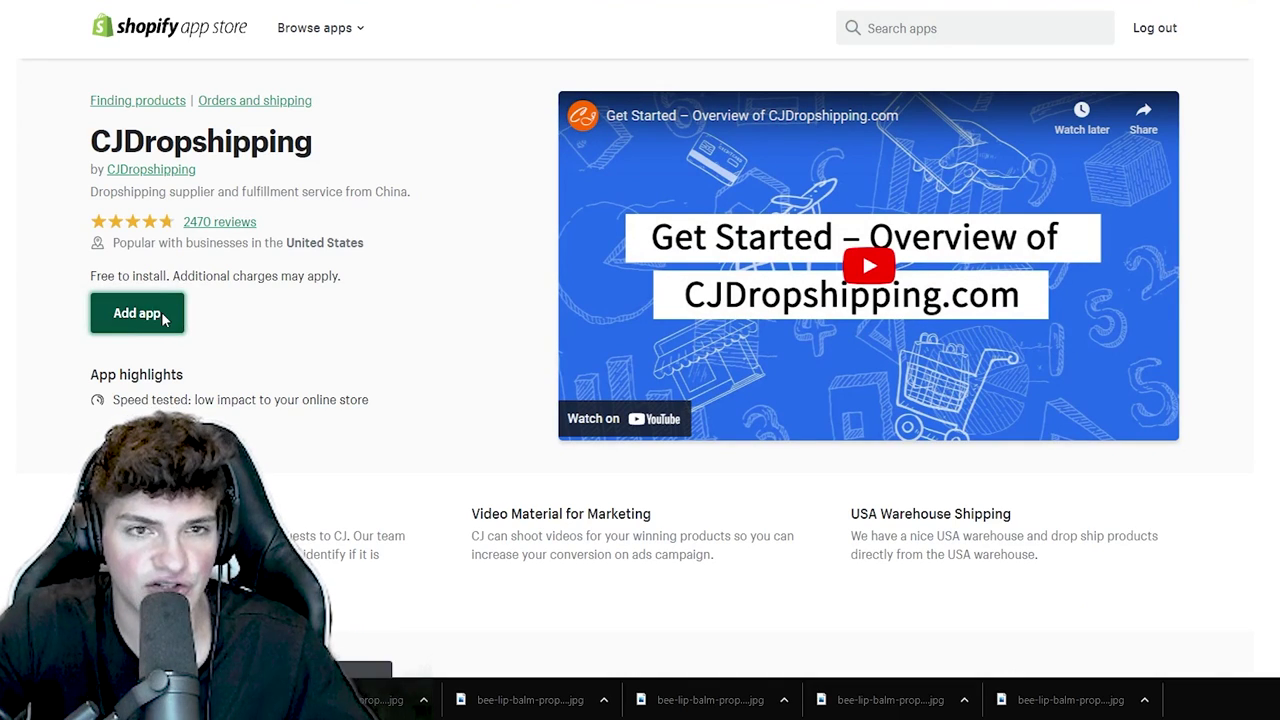
pyautogui.click(164, 316)
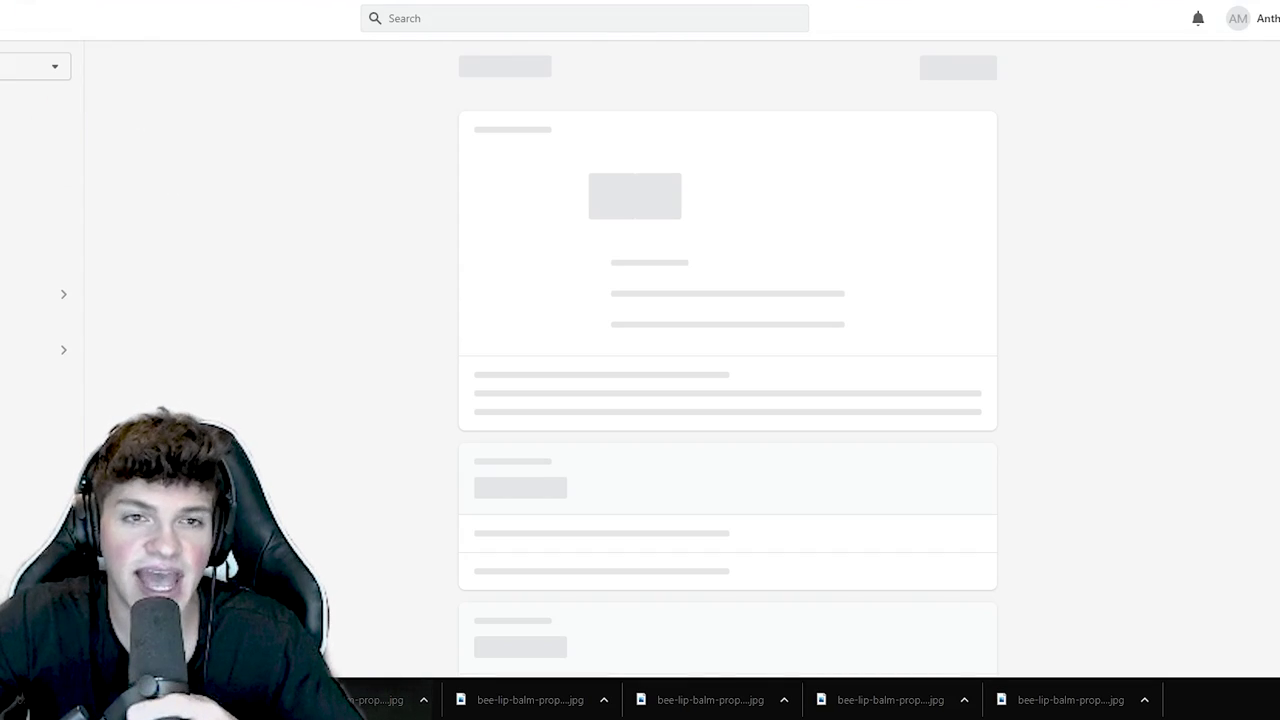
# - Install CJDropshipping, log into CJ to authorize it, then launch it from the store's apps list
pyautogui.click(952, 70)
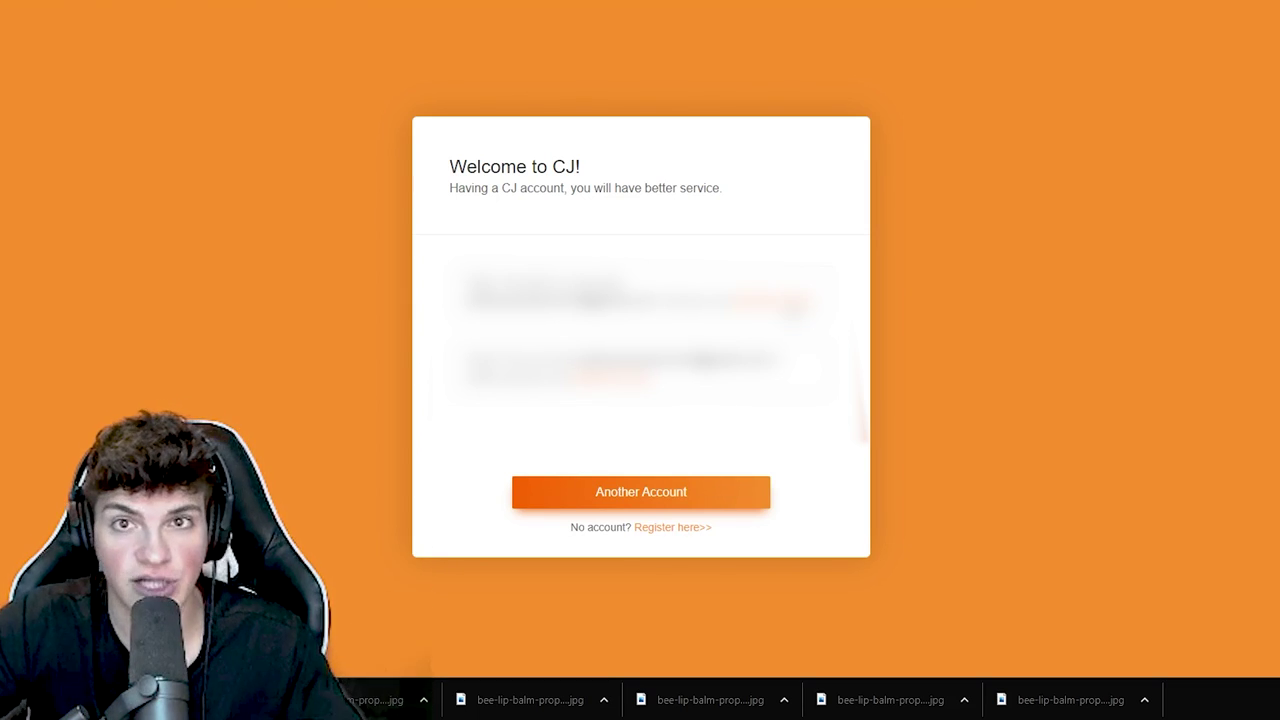
pyautogui.moveTo(836, 291); pyautogui.dragTo(514, 268)
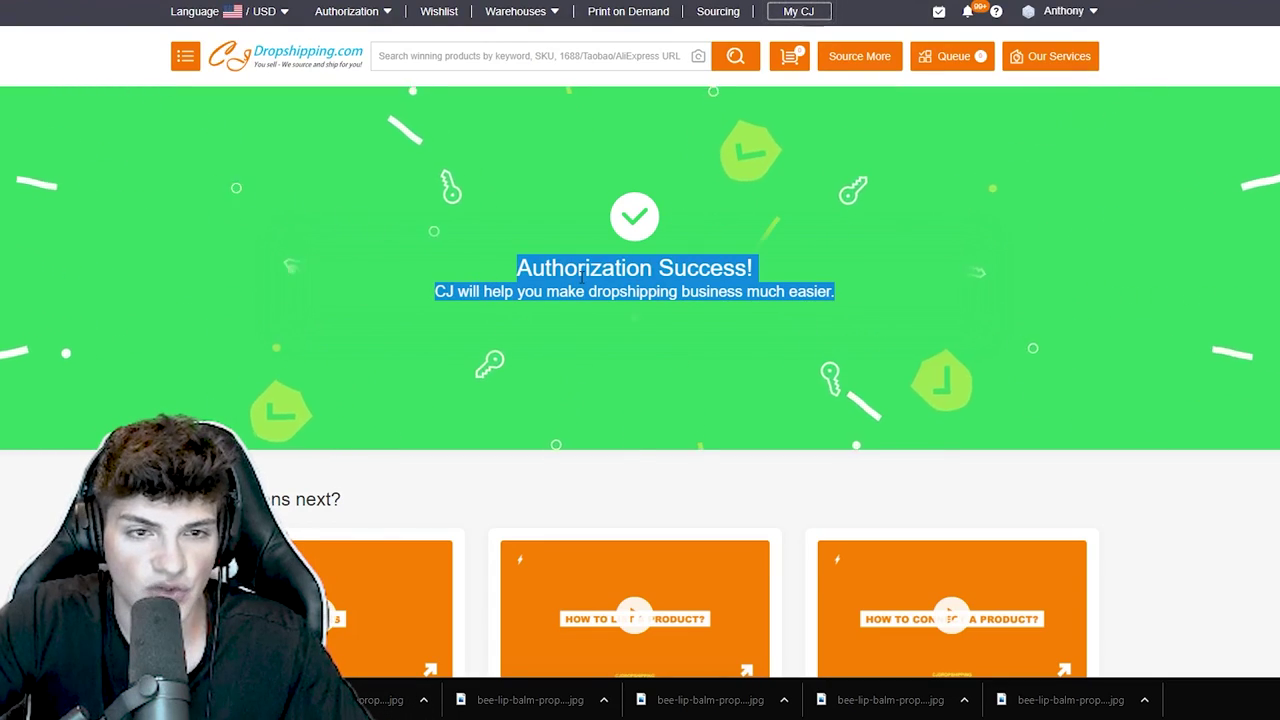
pyautogui.click(770, 289)
pyautogui.moveTo(836, 291); pyautogui.dragTo(462, 261)
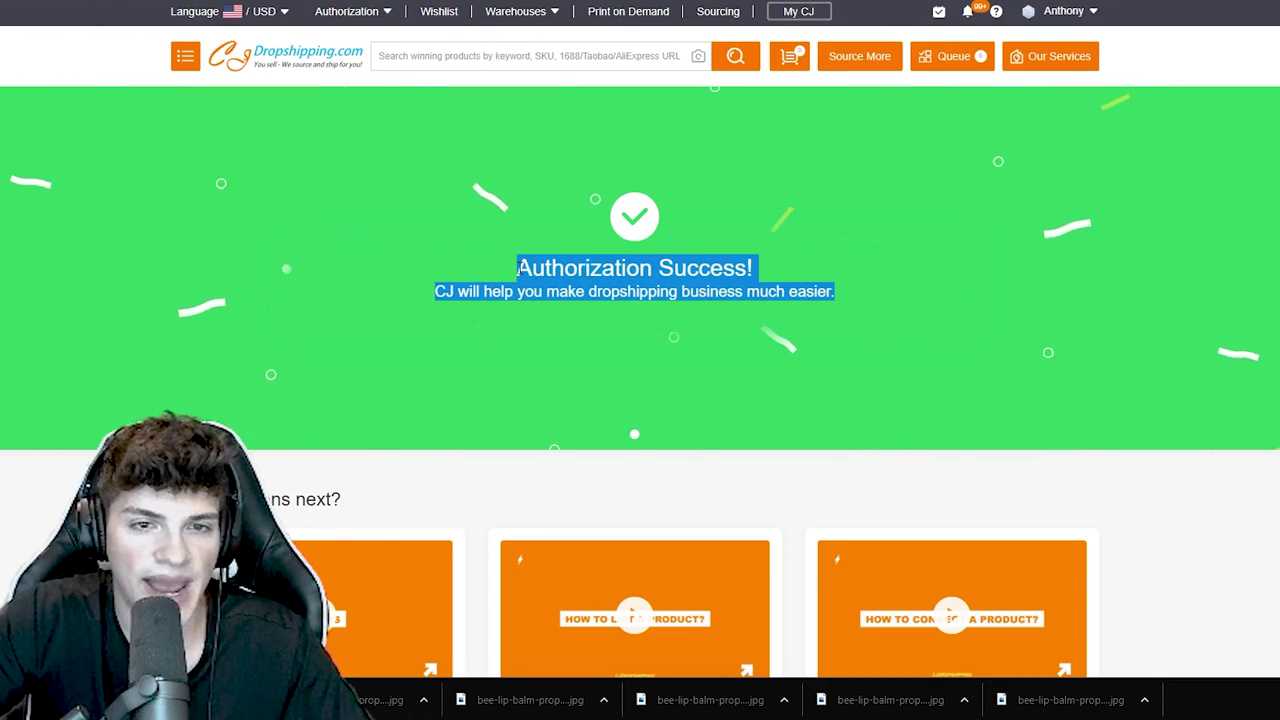
pyautogui.click(519, 268)
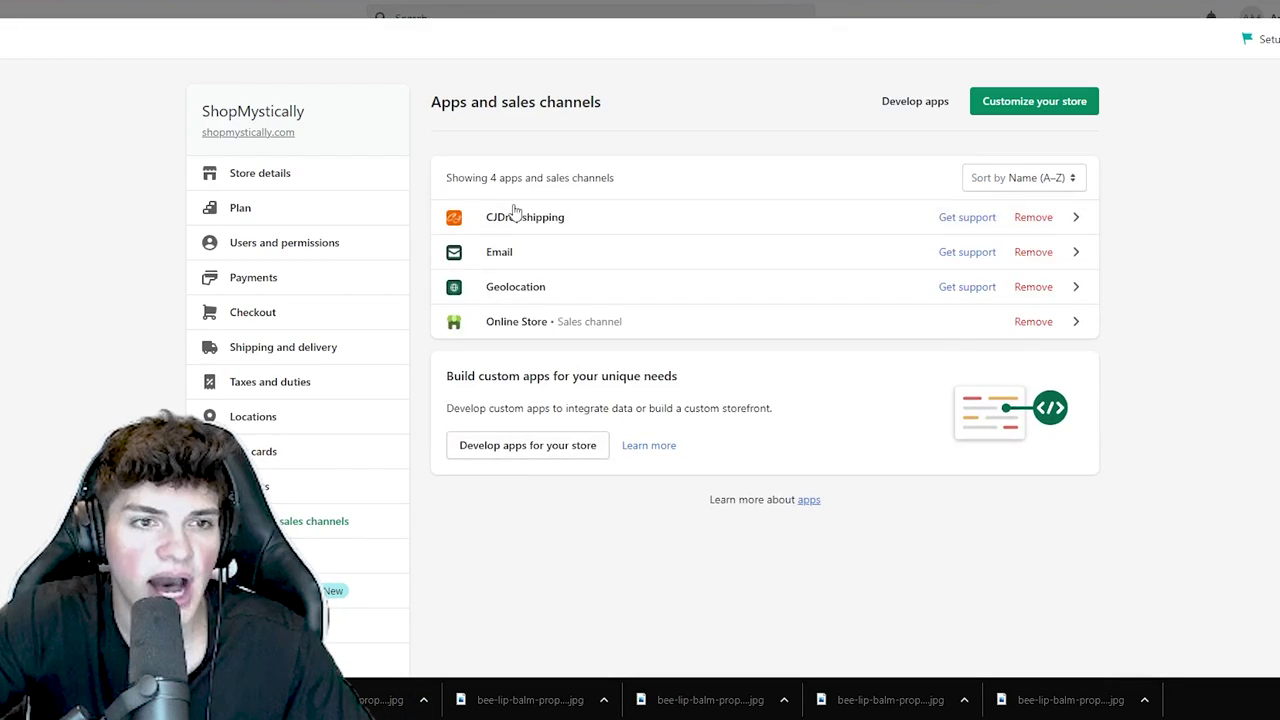
pyautogui.click(514, 214)
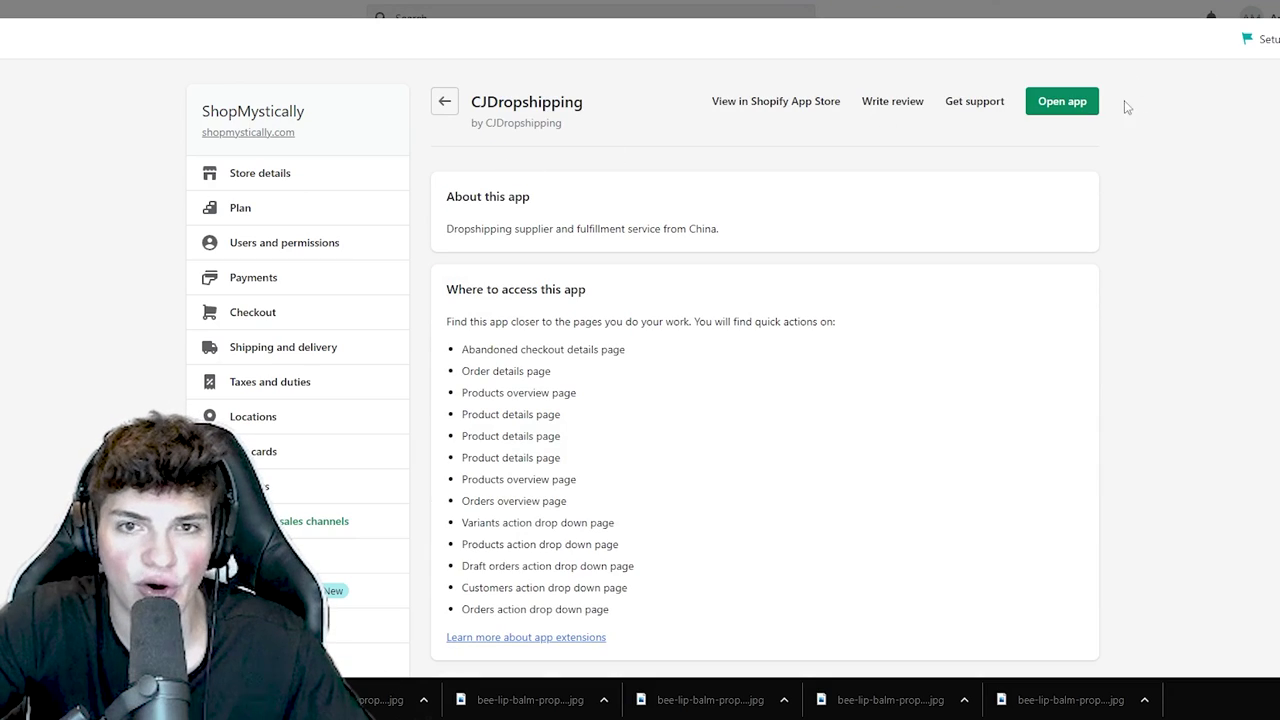
pyautogui.click(1062, 101)
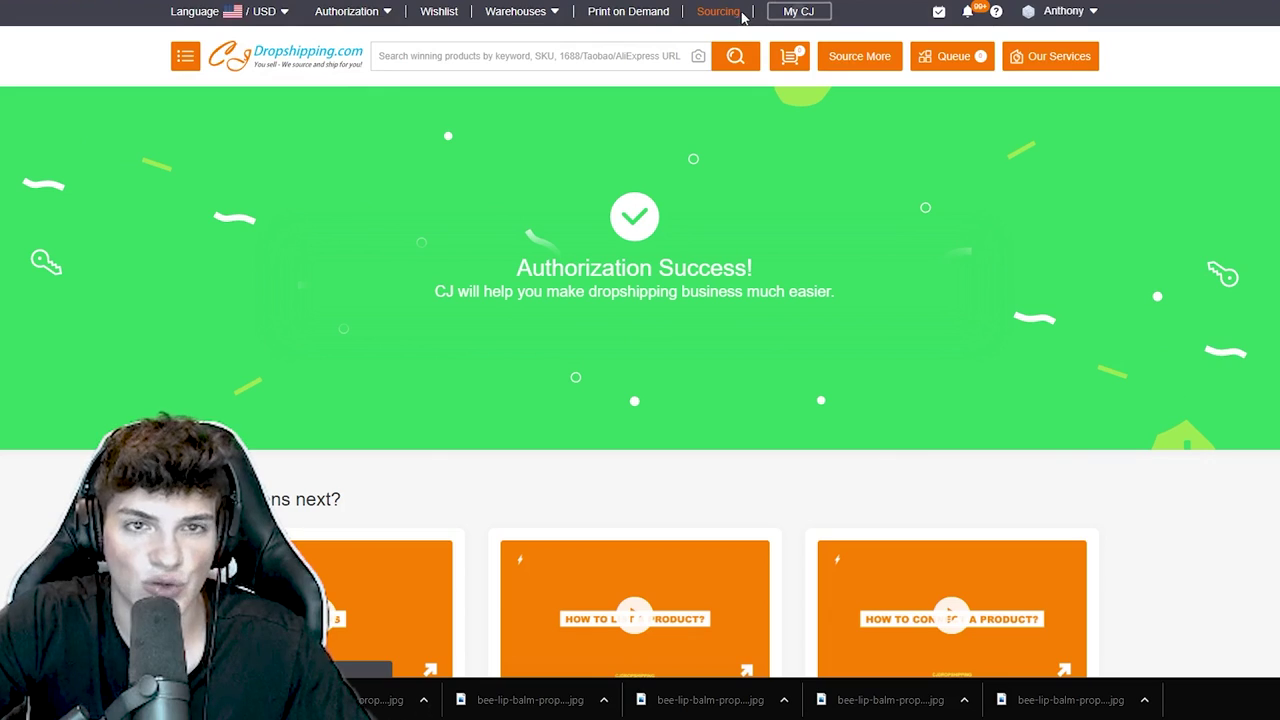
# - Open the sourcing form set to Individual Product and upload the bee lip balm photos
pyautogui.click(716, 11)
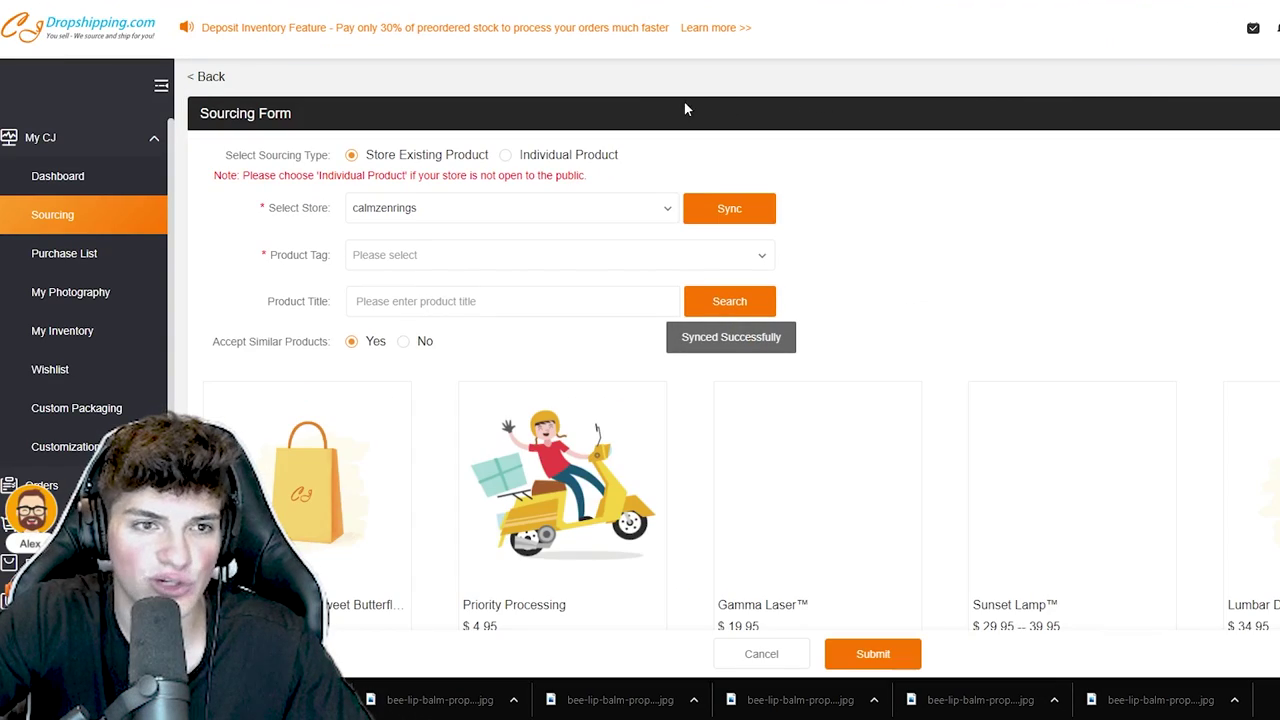
pyautogui.click(535, 168)
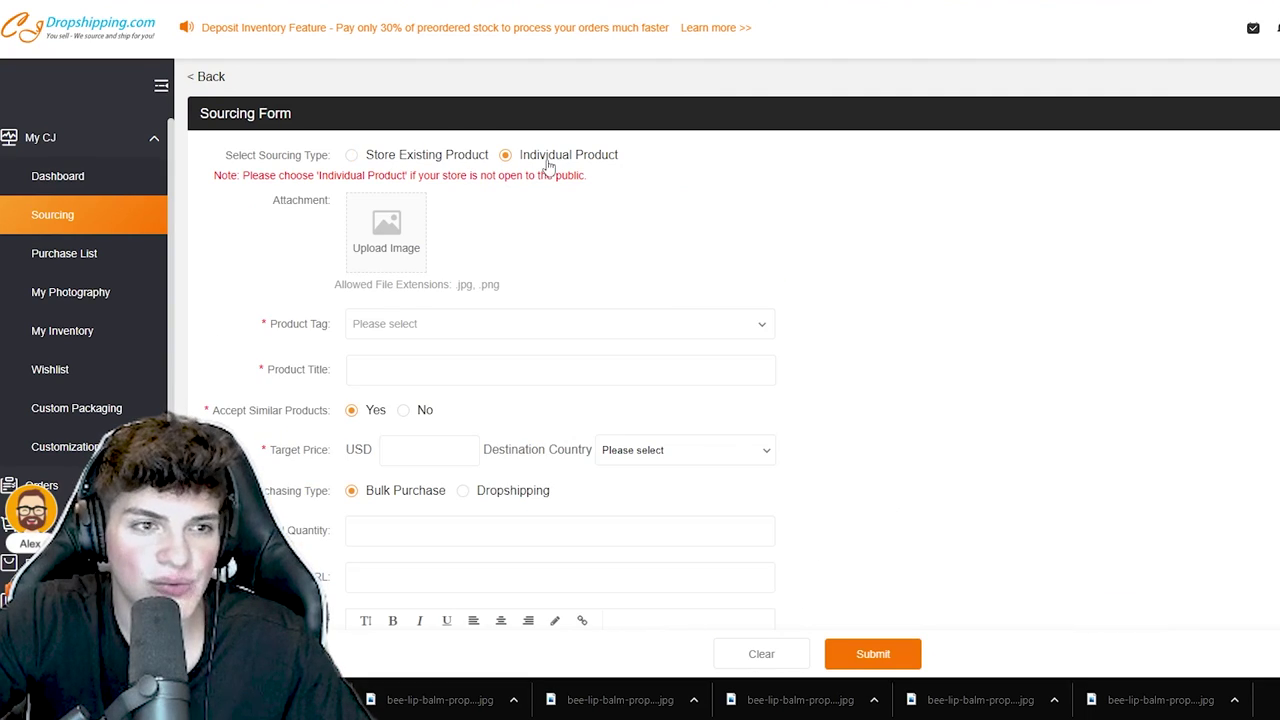
pyautogui.scroll(-1, 530, 166)
pyautogui.moveTo(505, 210); pyautogui.dragTo(339, 206)
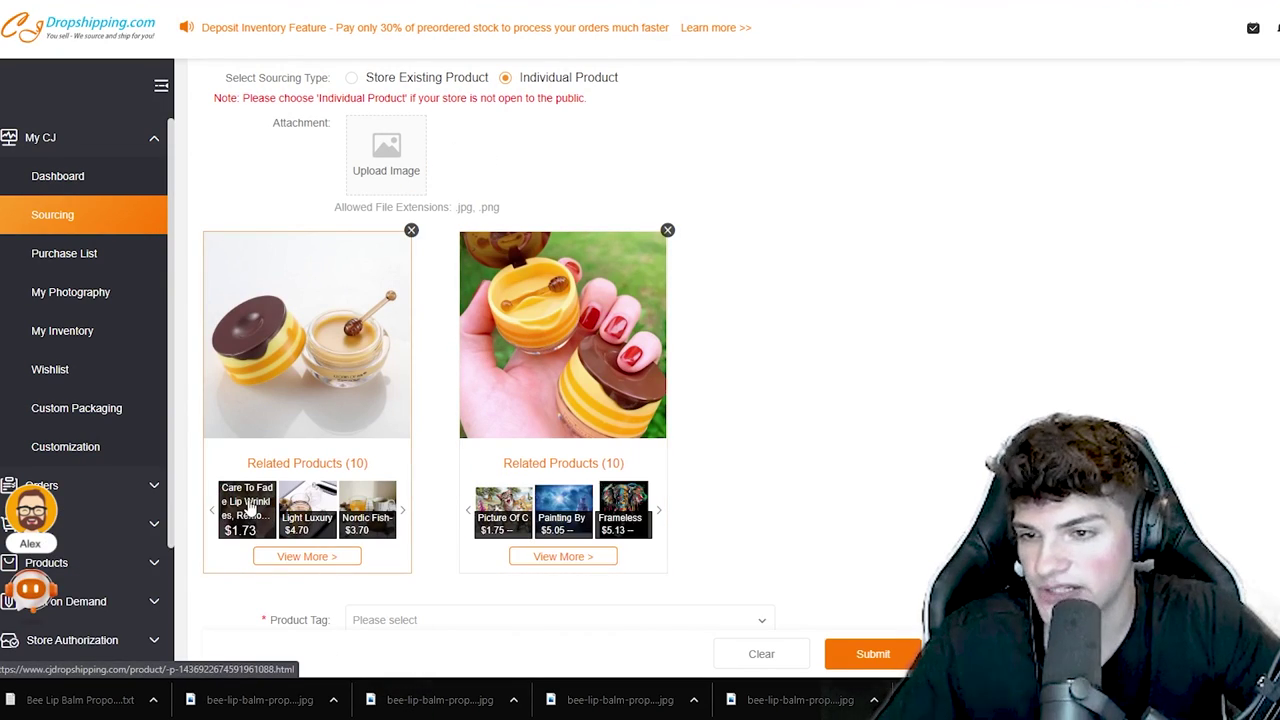
# - Page through the first photo's related products and open Care To Fade Lip Wrinkles
pyautogui.click(402, 512)
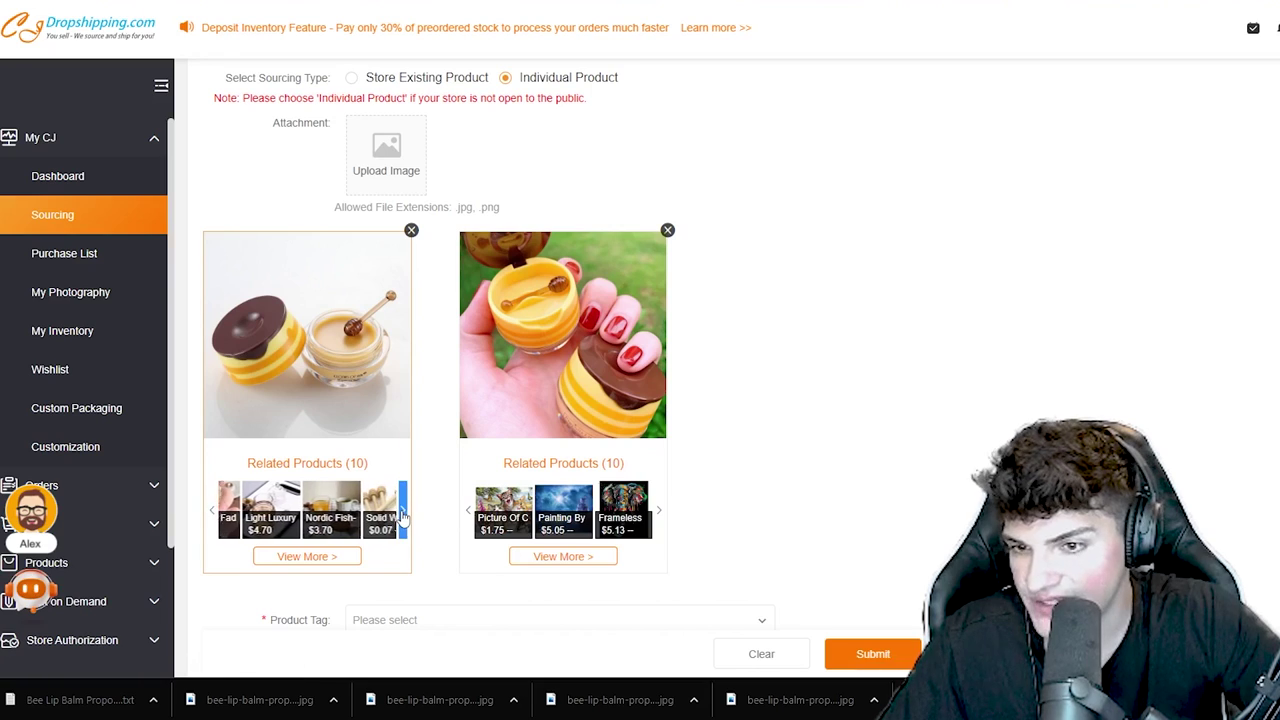
pyautogui.click(404, 514)
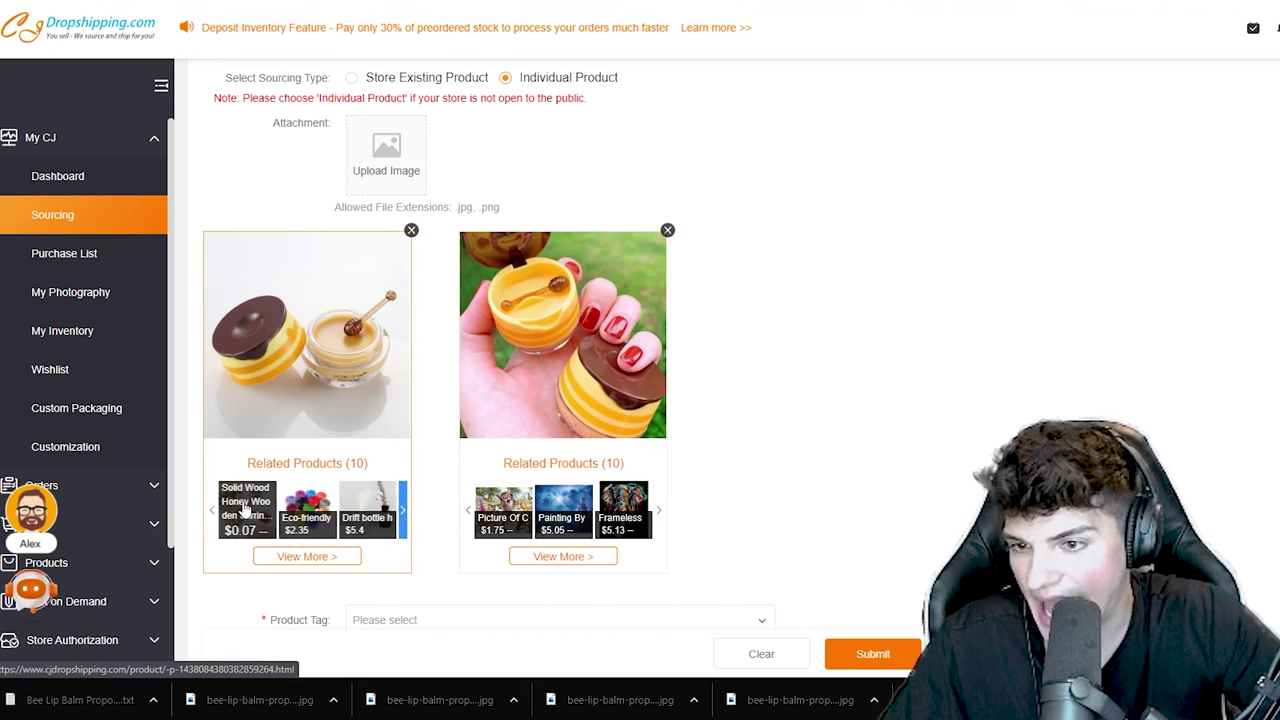
pyautogui.click(405, 515)
pyautogui.click(405, 515)
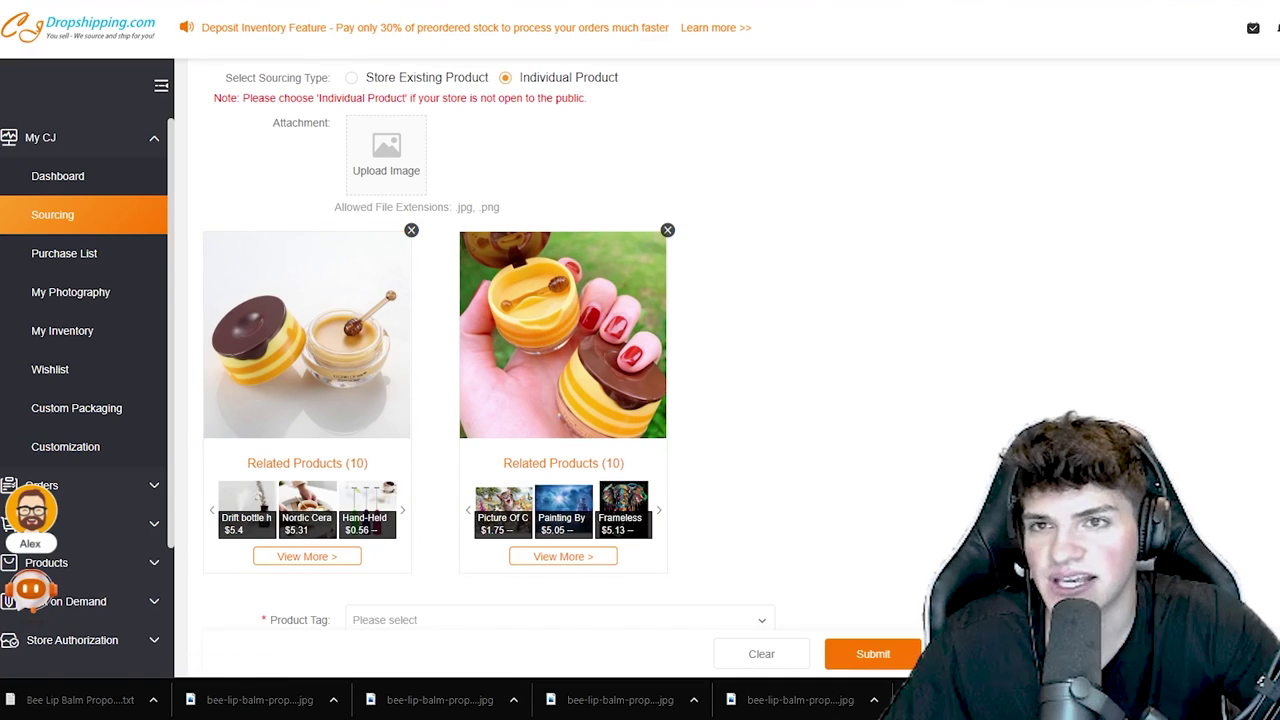
pyautogui.click(316, 517)
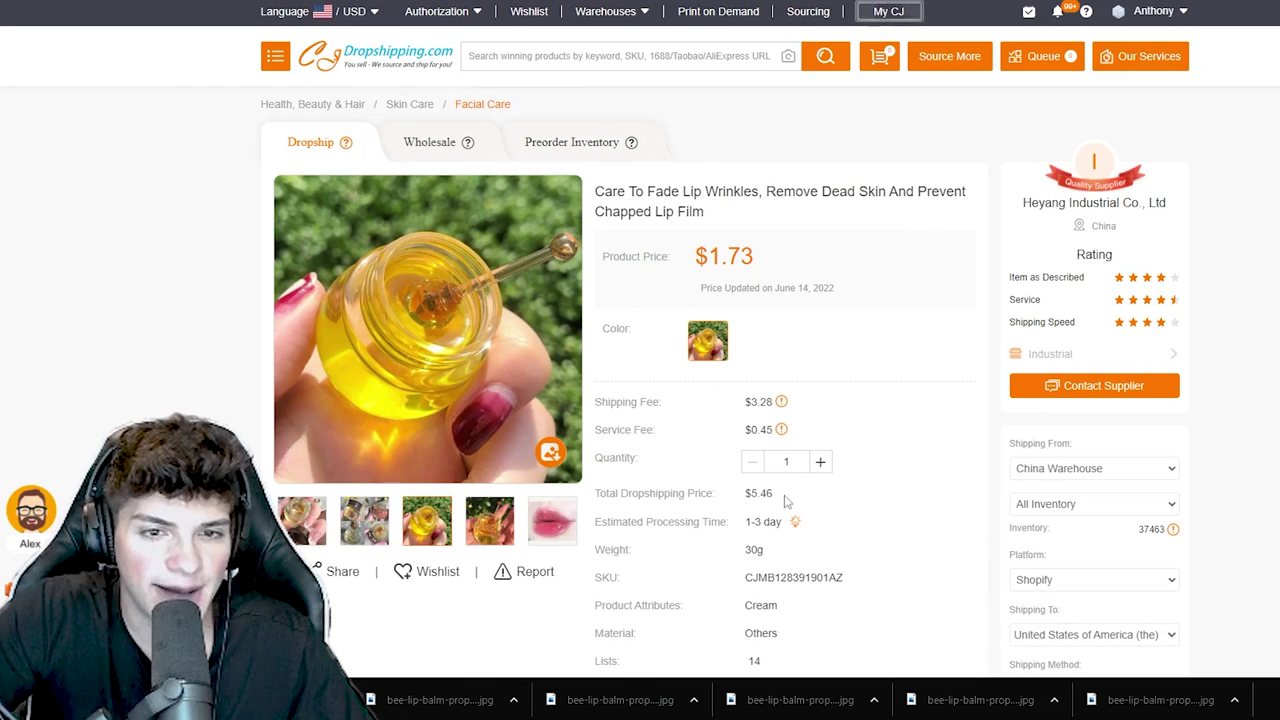
# - Review the lip film's $5.46 total dropshipping price and delivery time, and select its colour
pyautogui.moveTo(786, 497); pyautogui.dragTo(744, 494)
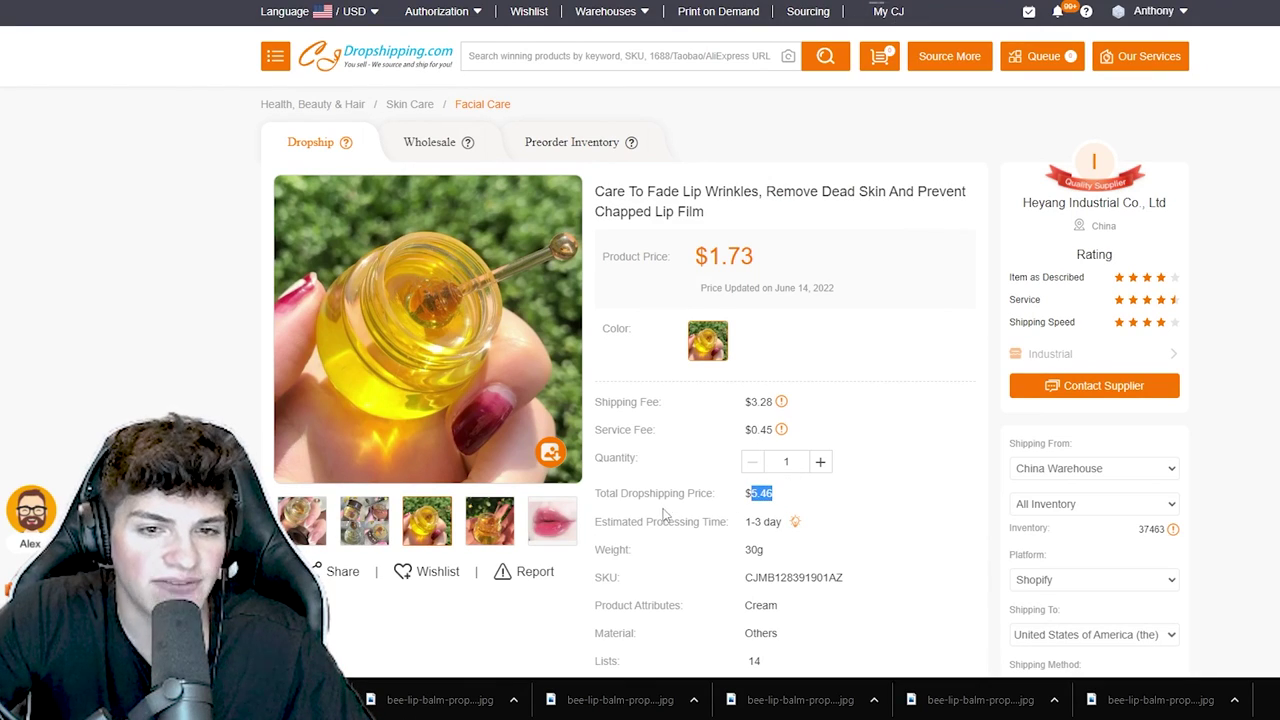
pyautogui.scroll(-3, 632, 429)
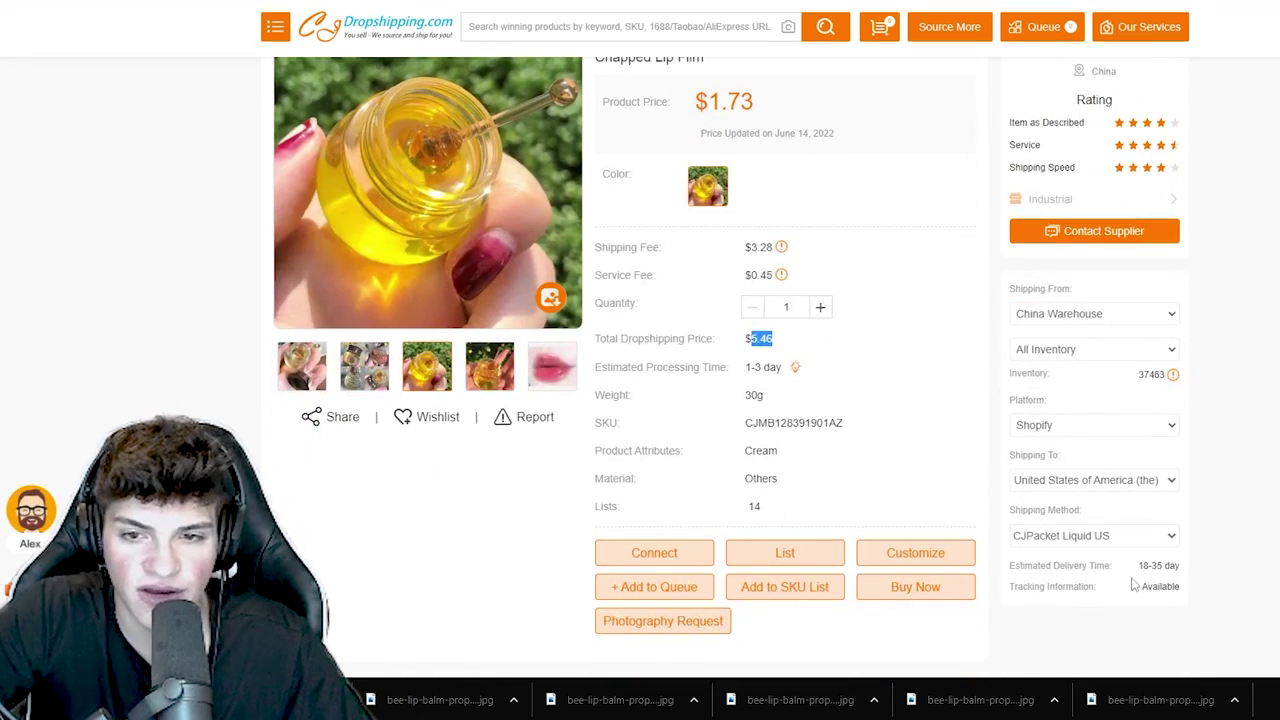
pyautogui.moveTo(1181, 565); pyautogui.dragTo(1073, 566)
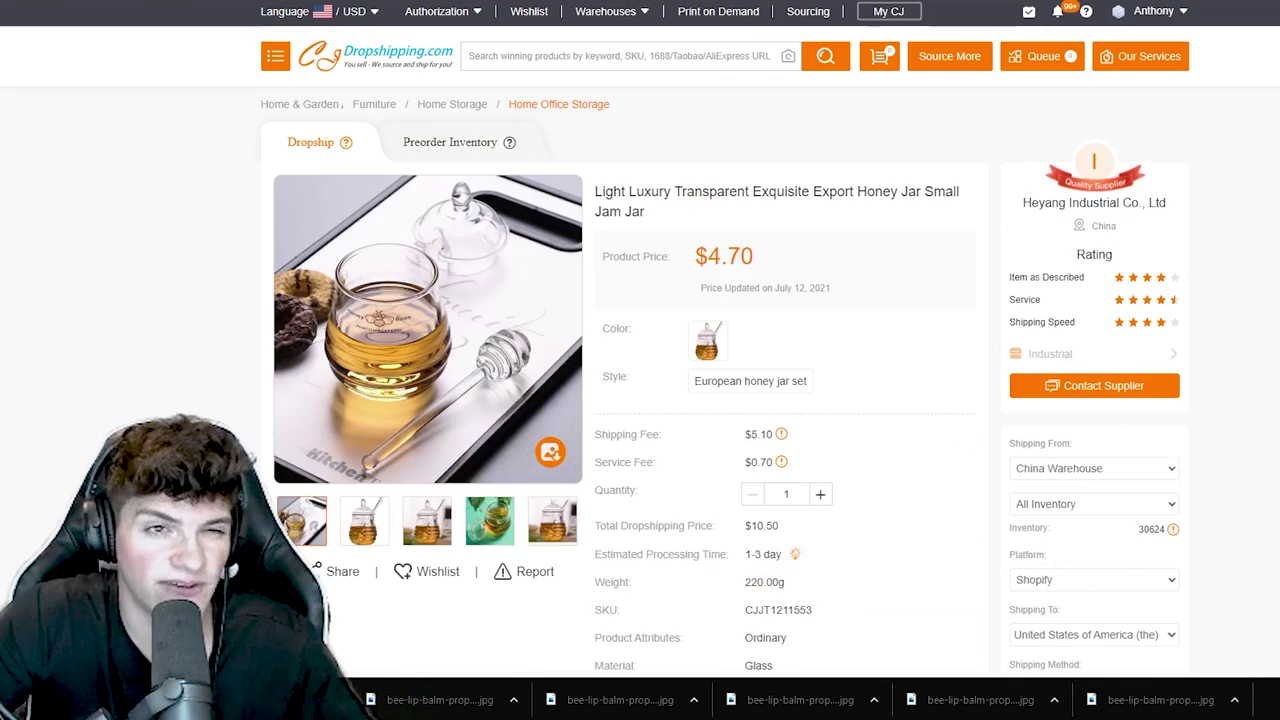
pyautogui.click(734, 380)
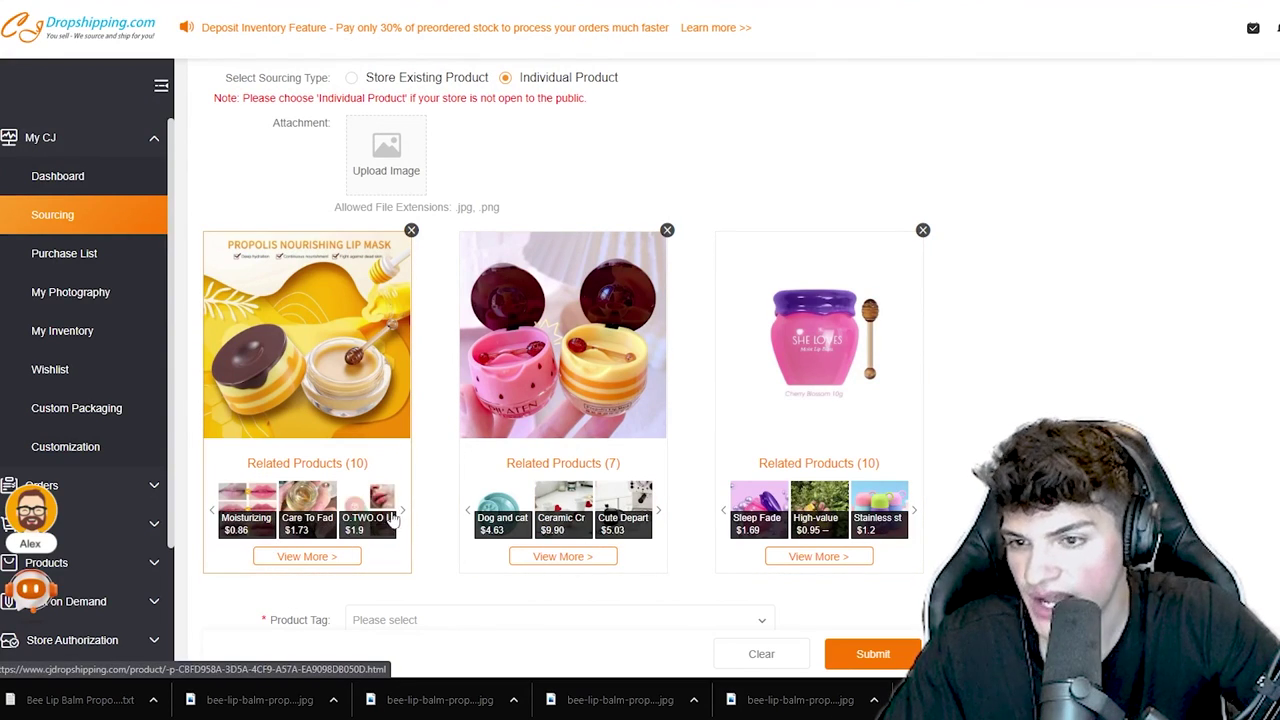
pyautogui.click(403, 511)
pyautogui.click(403, 511)
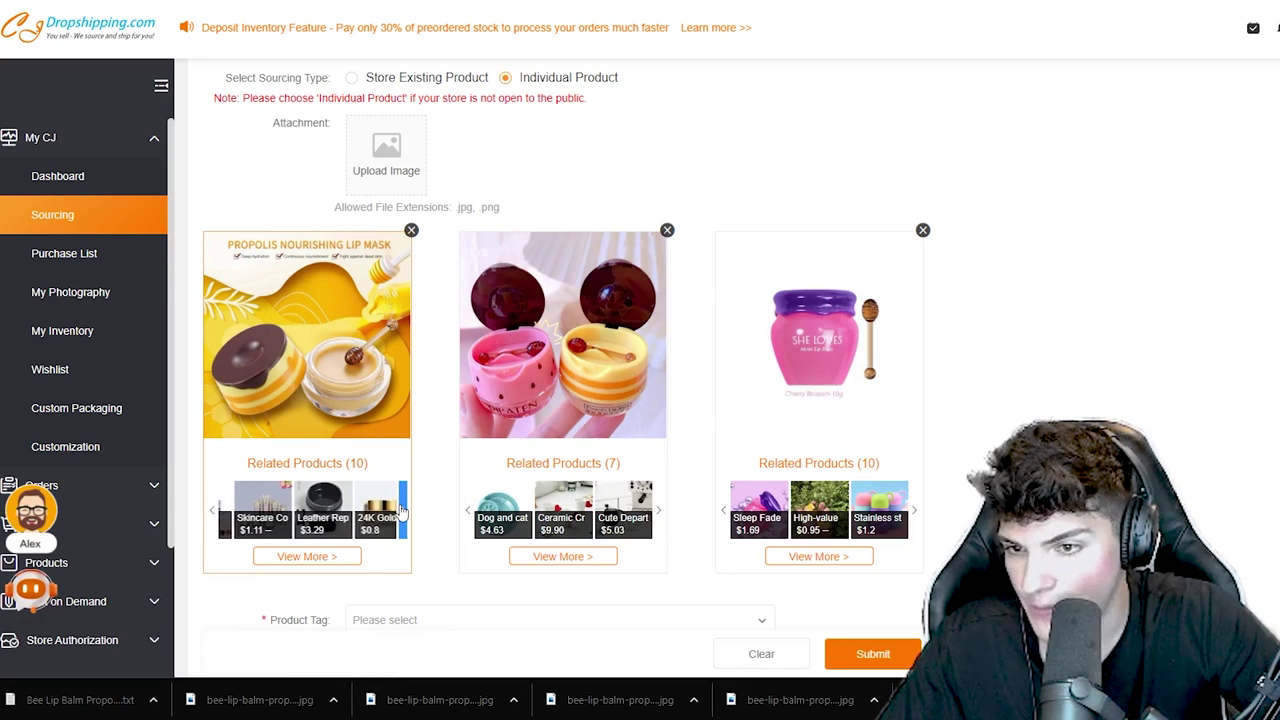
pyautogui.click(913, 511)
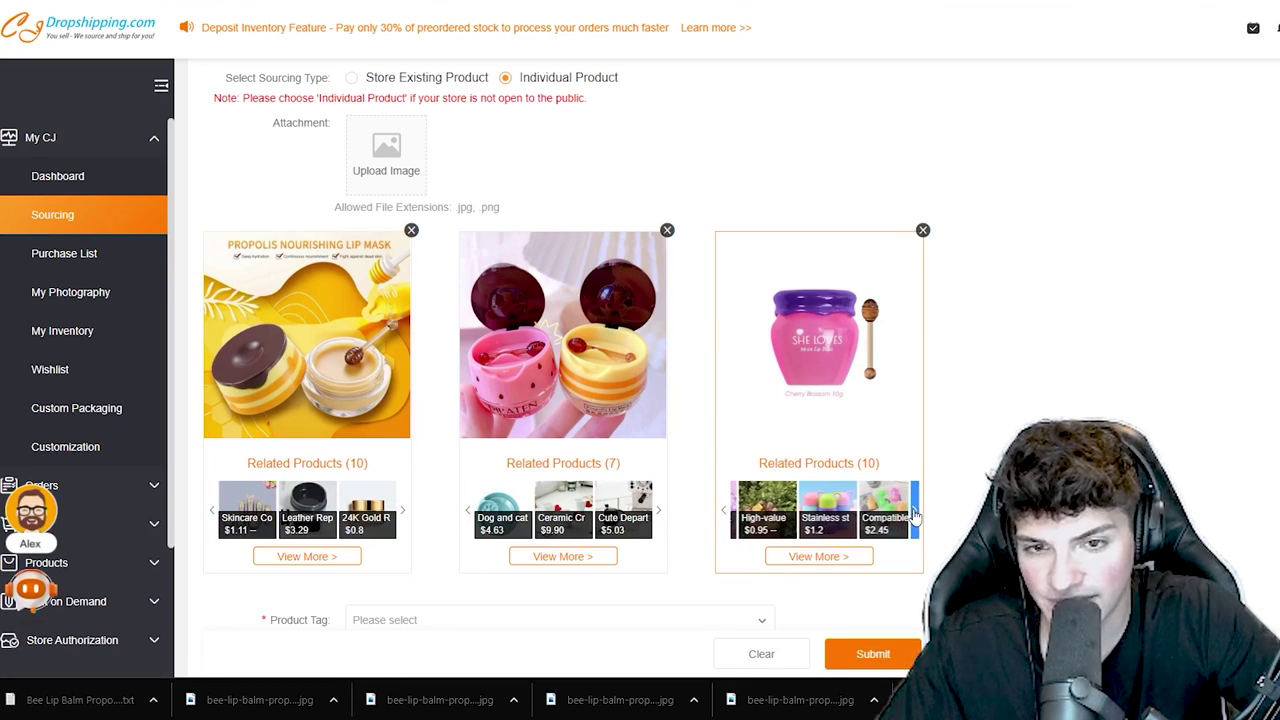
pyautogui.click(913, 511)
pyautogui.click(913, 511)
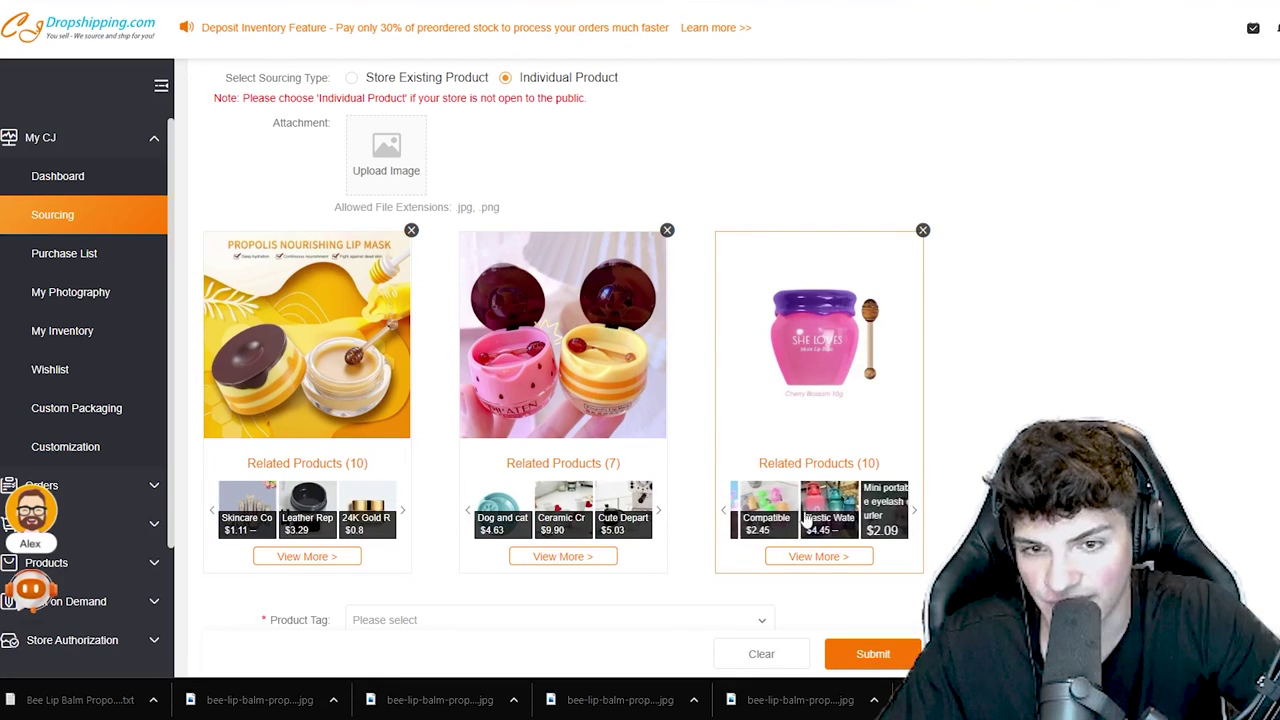
pyautogui.click(915, 512)
pyautogui.click(915, 512)
pyautogui.click(915, 512)
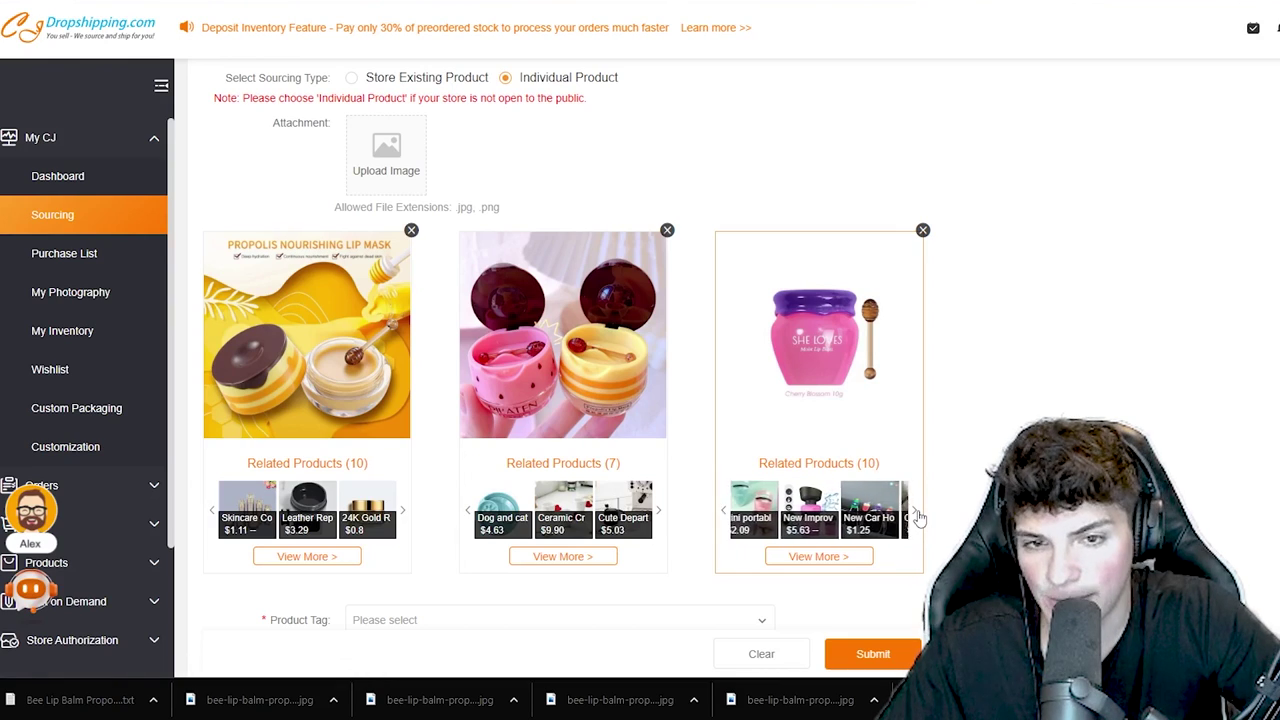
pyautogui.click(915, 512)
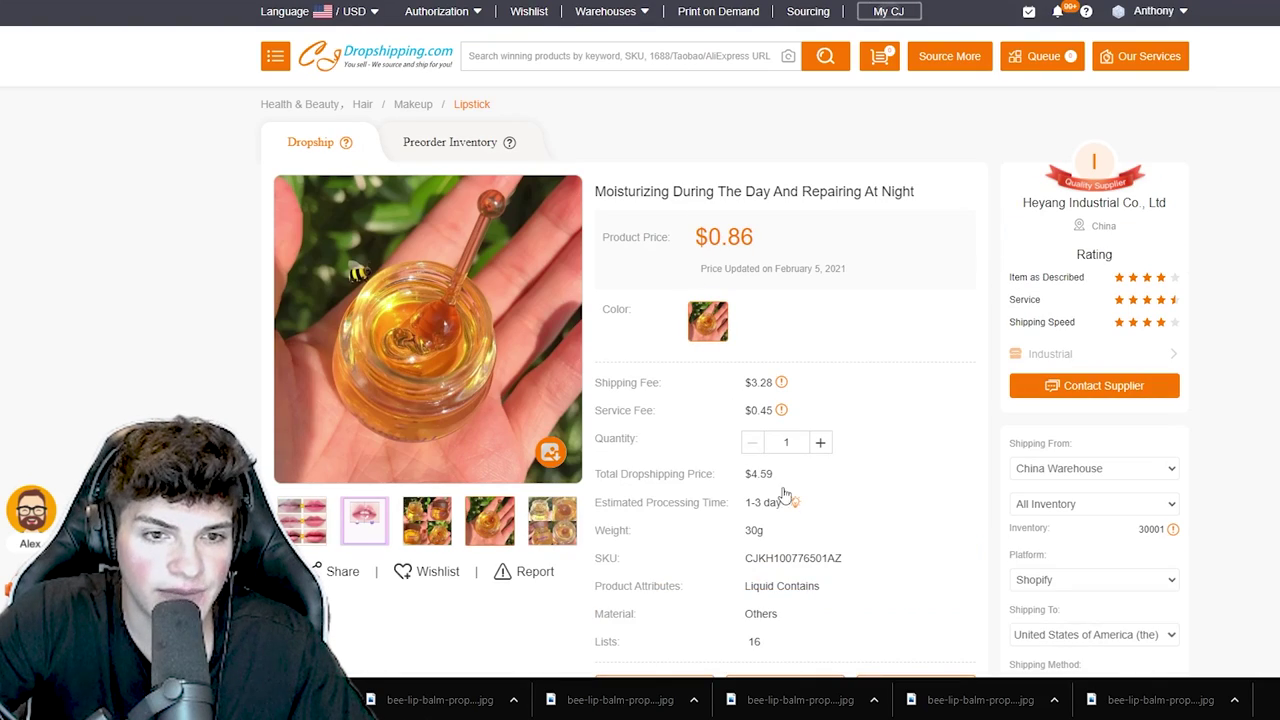
# - Check the Moisturizing balm's $4.59 total dropshipping price and select its colour option
pyautogui.moveTo(776, 474); pyautogui.dragTo(750, 475)
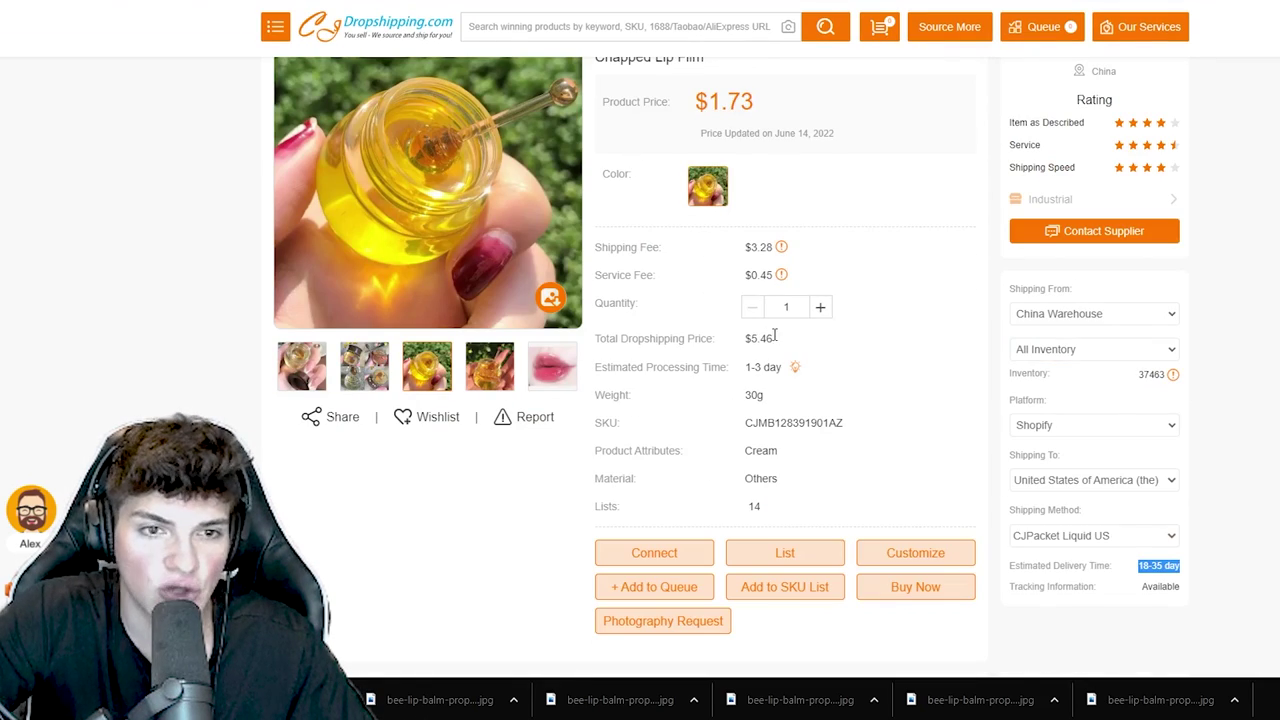
pyautogui.moveTo(774, 337); pyautogui.dragTo(750, 338)
pyautogui.scroll(2, 750, 338)
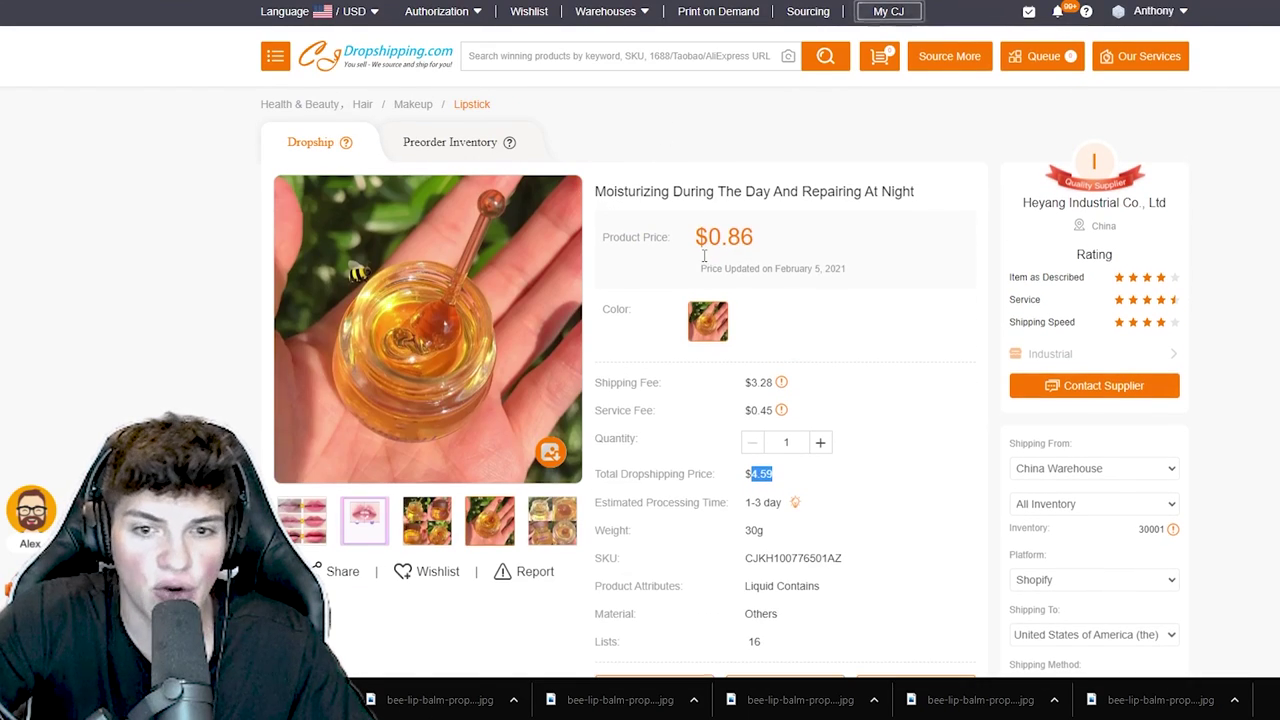
pyautogui.scroll(-1, 706, 262)
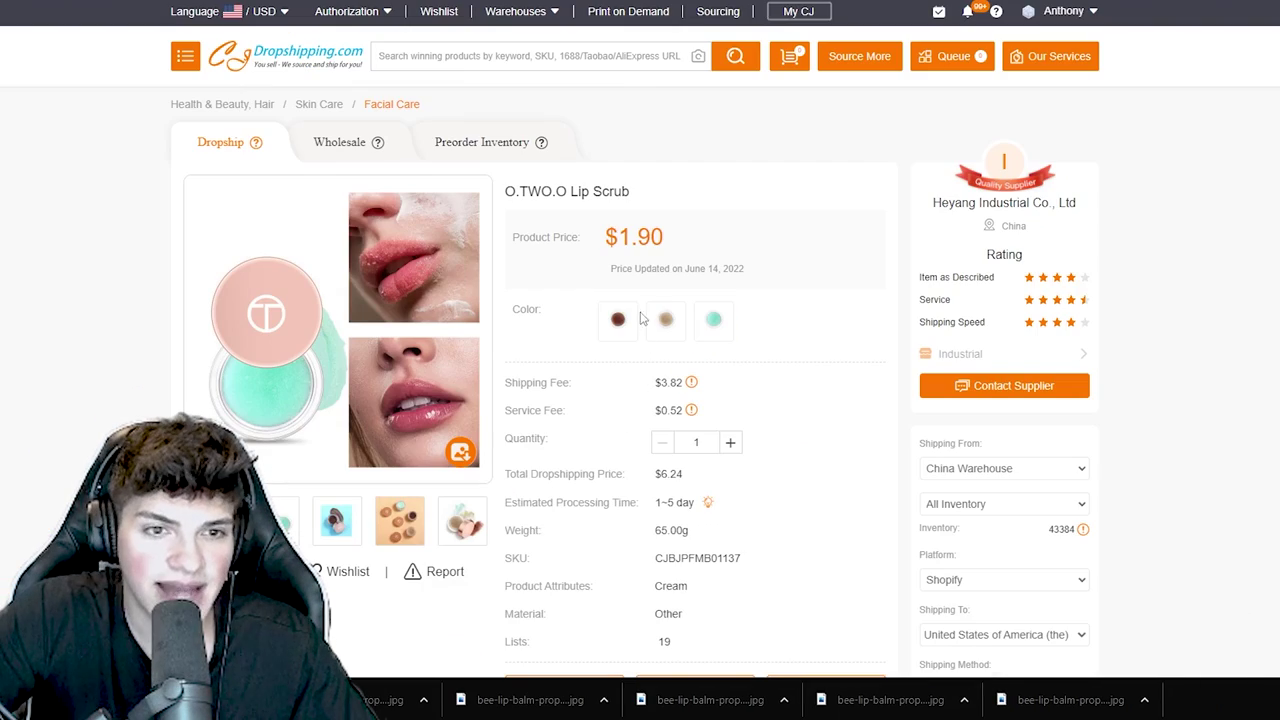
pyautogui.click(625, 320)
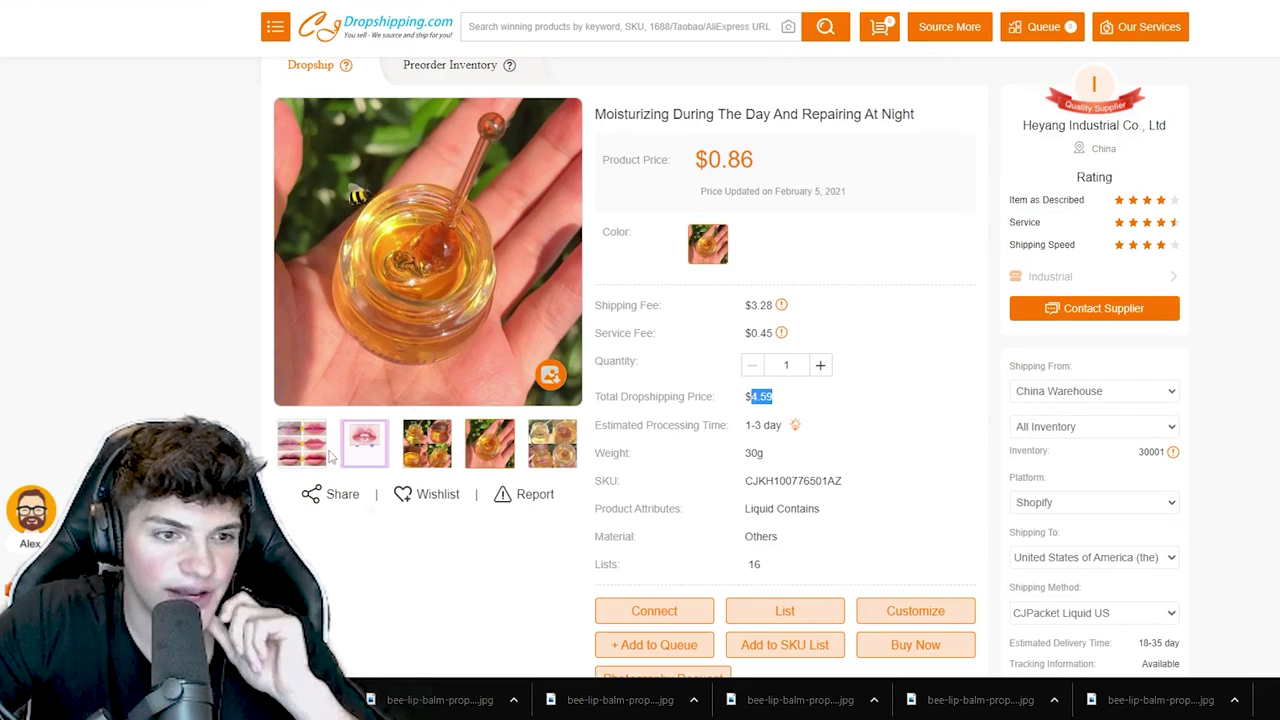
pyautogui.scroll(2, 596, 327)
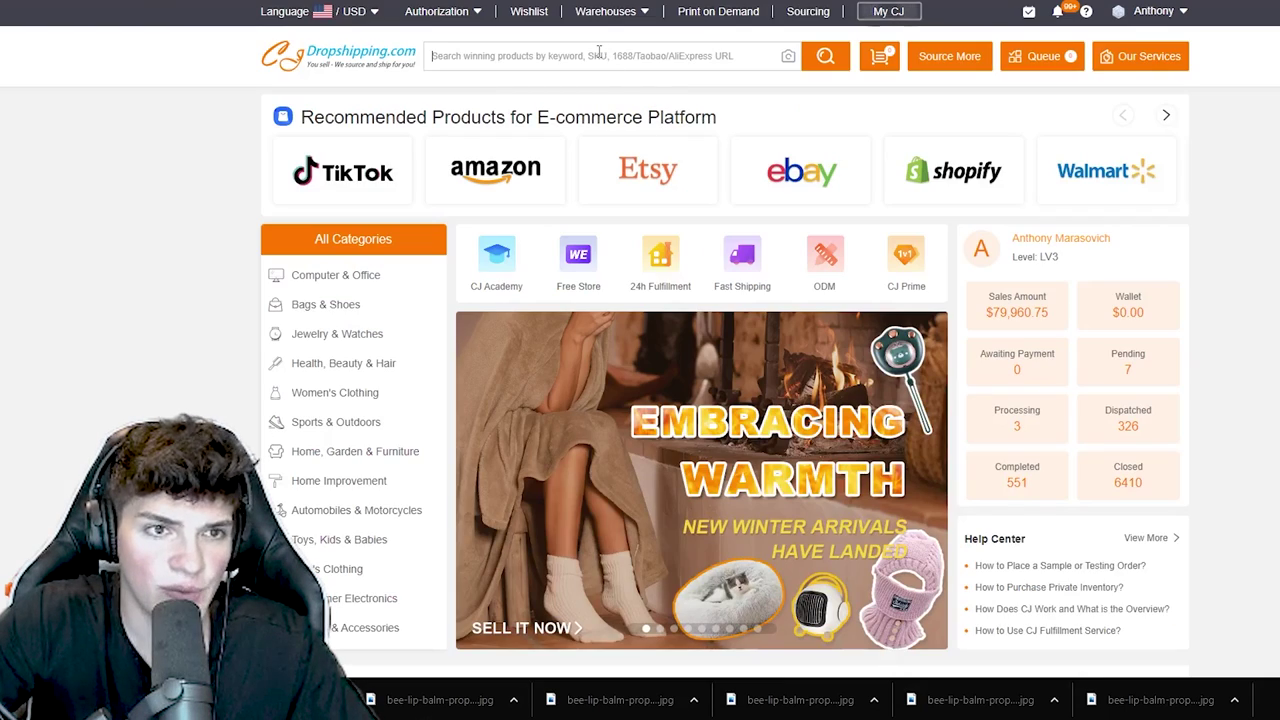
# - Search the CJ catalogue for Bee Lip Balm and open the Honey Yuzu lip balm product
pyautogui.write('Bee Lip Balm')
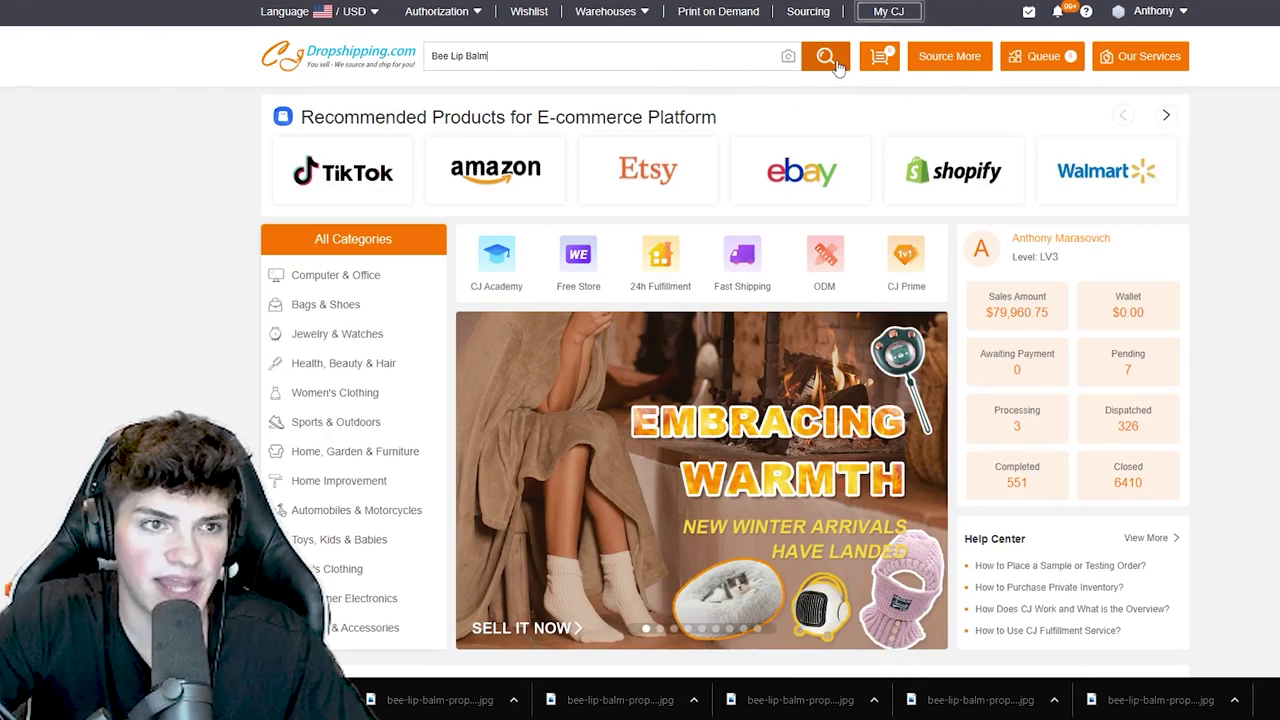
pyautogui.click(826, 55)
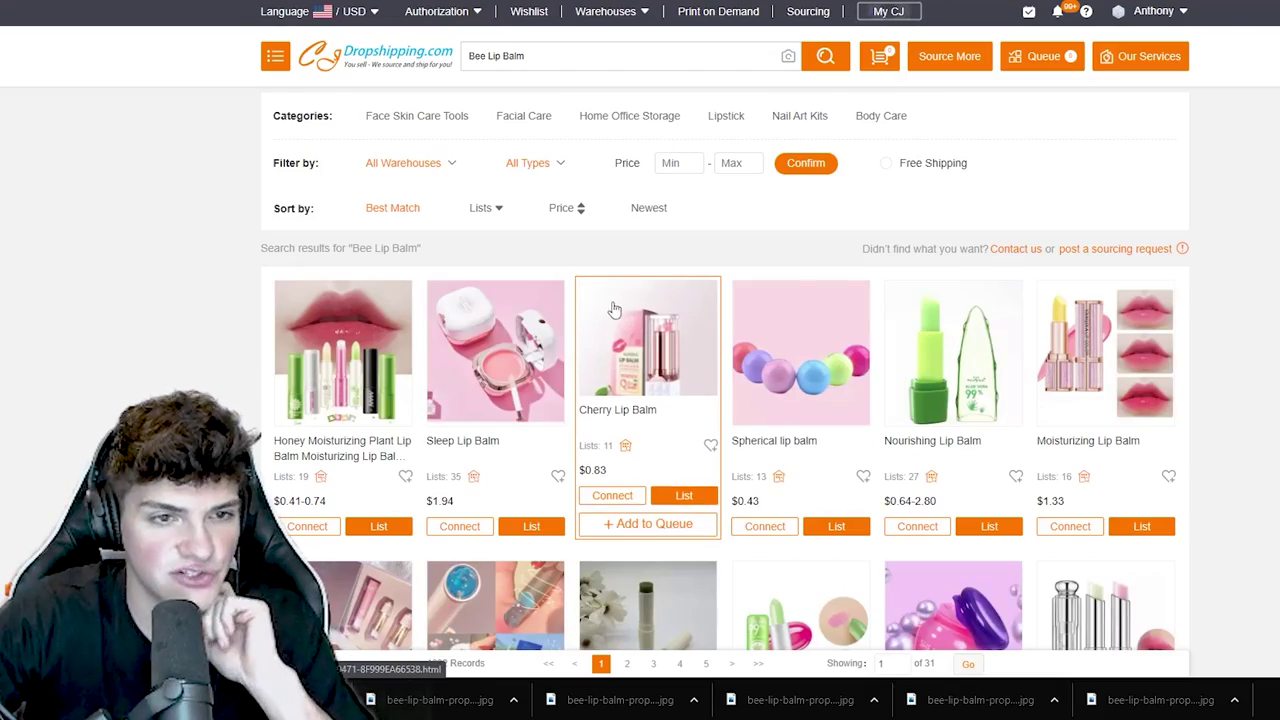
pyautogui.scroll(-2, 600, 335)
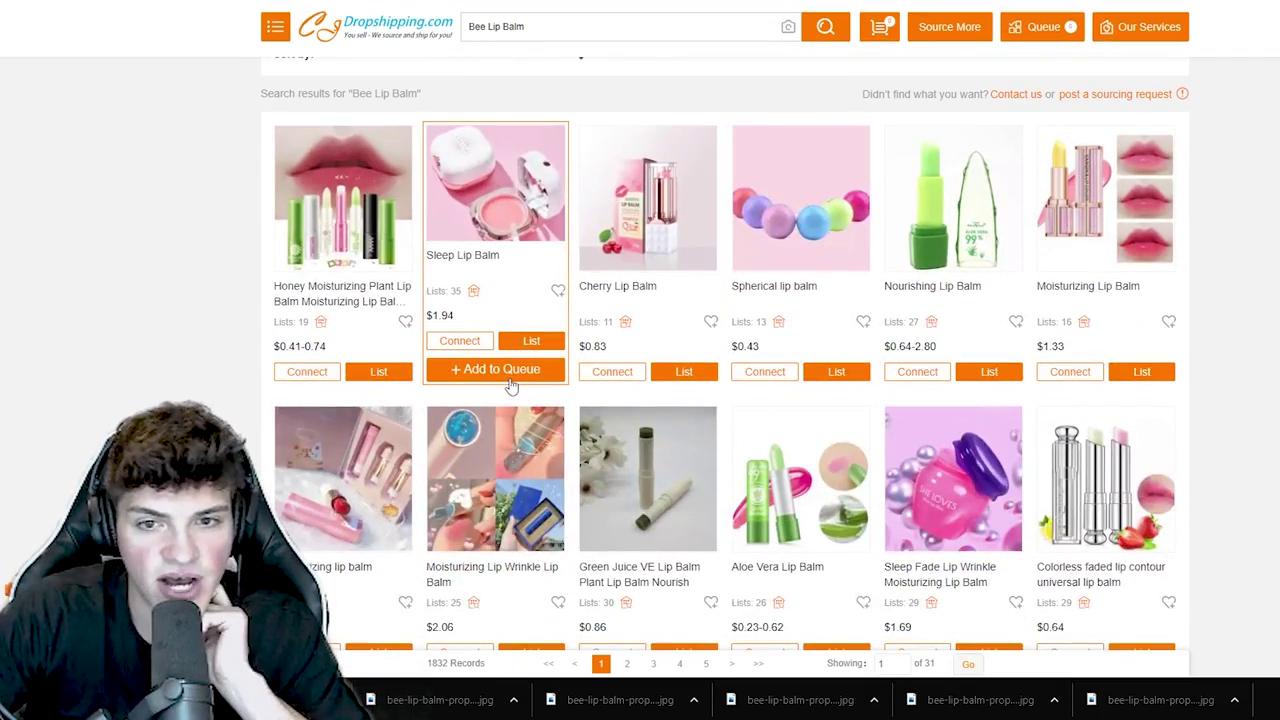
pyautogui.scroll(-9, 550, 390)
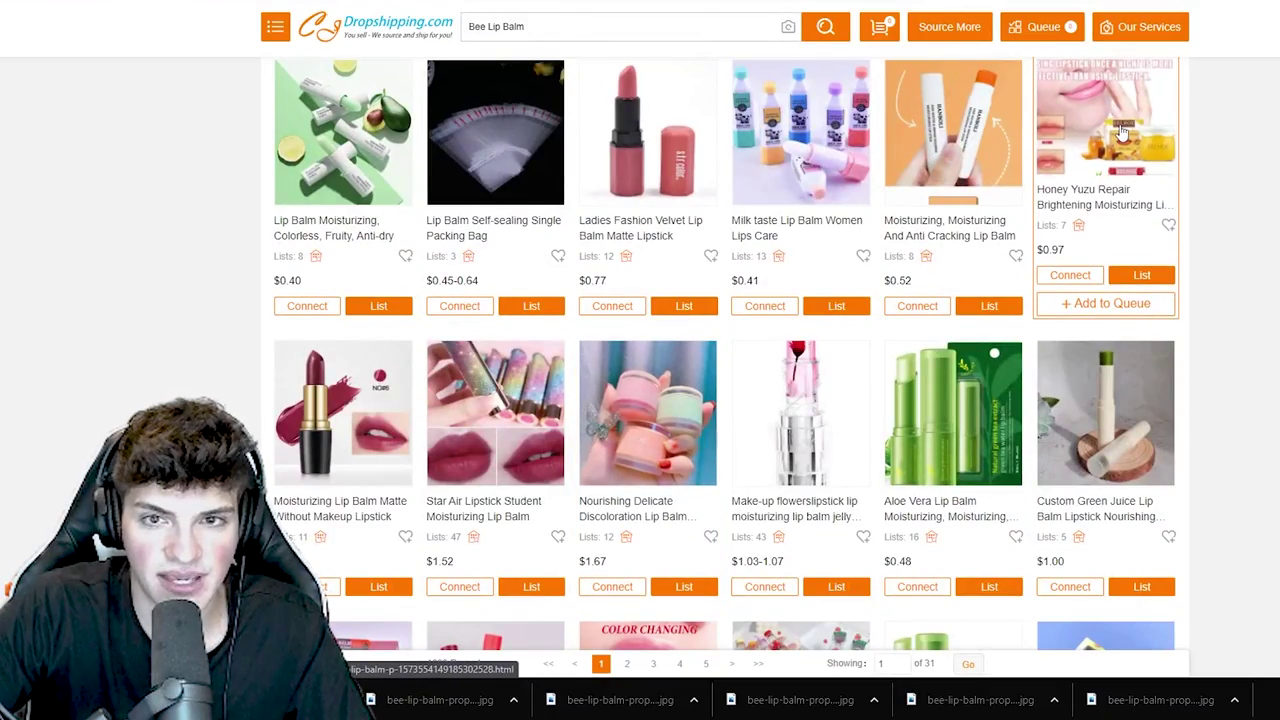
pyautogui.scroll(-3, 520, 420)
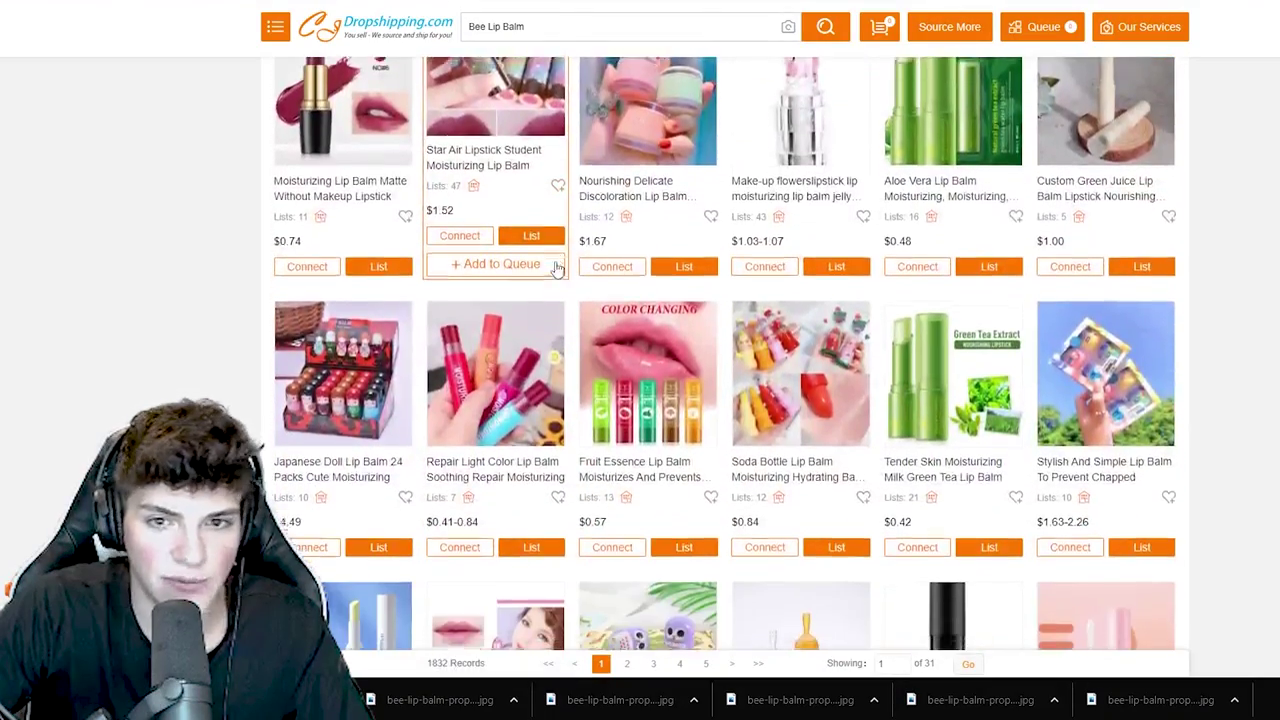
pyautogui.scroll(-3, 557, 268)
pyautogui.click(540, 230)
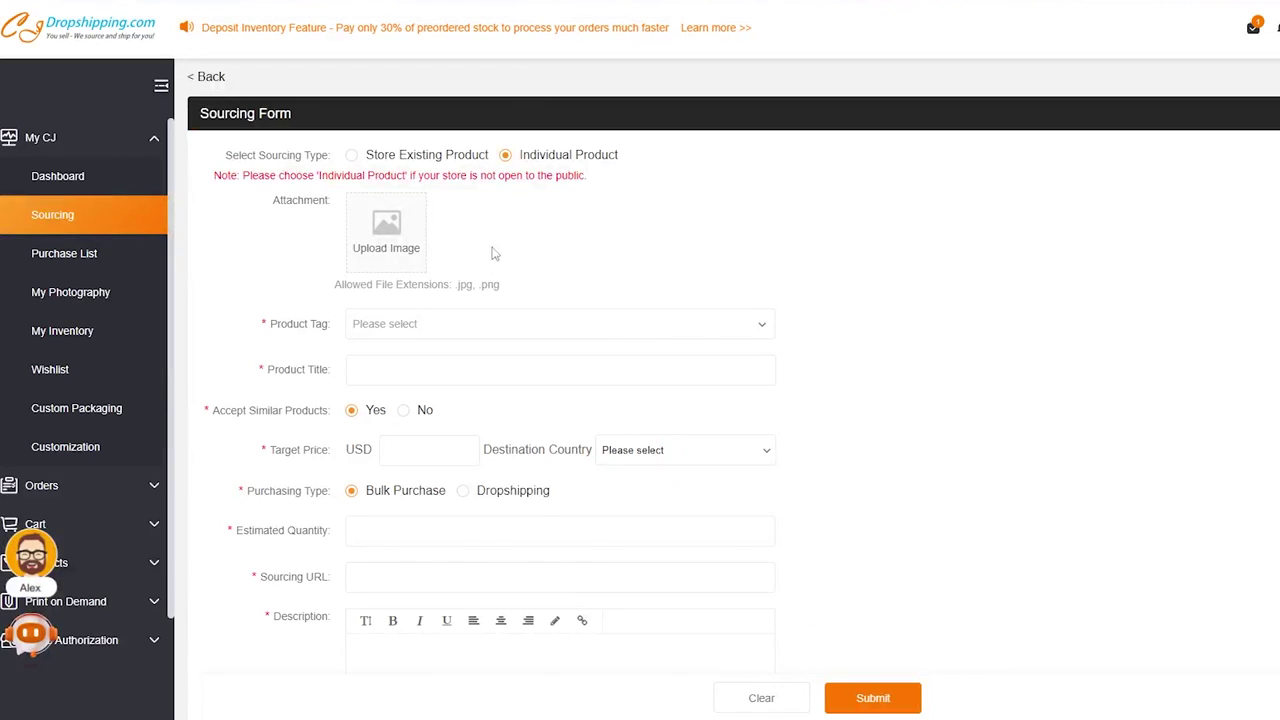
# - Set Product Tag to Other, paste the honey lip oil title, and refuse substitutes
pyautogui.scroll(-3, 436, 163)
pyautogui.click(437, 170)
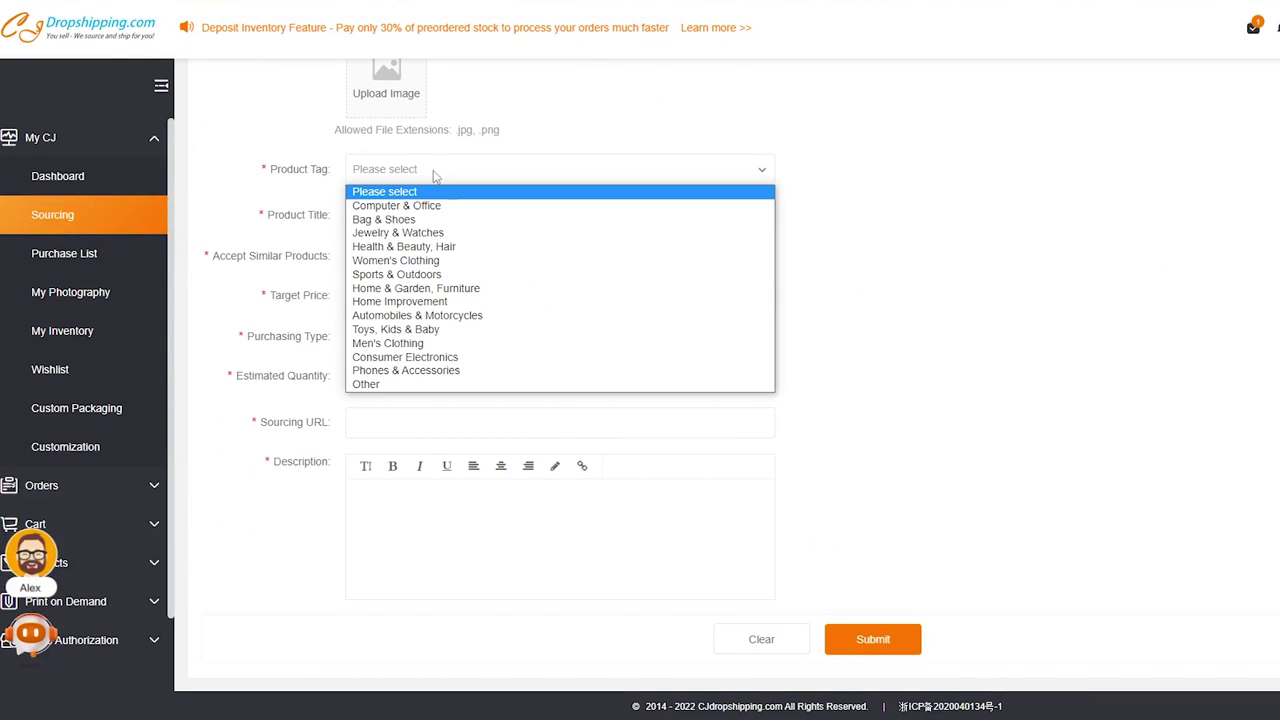
pyautogui.click(366, 385)
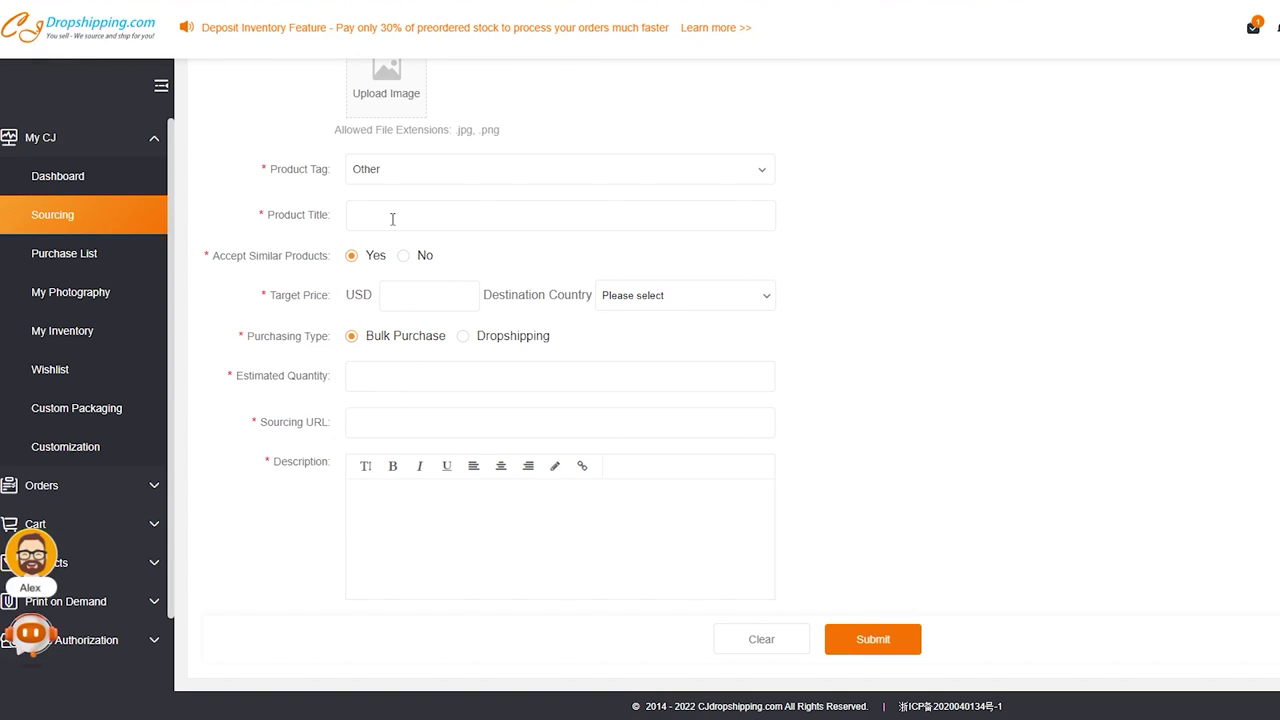
pyautogui.click(392, 217)
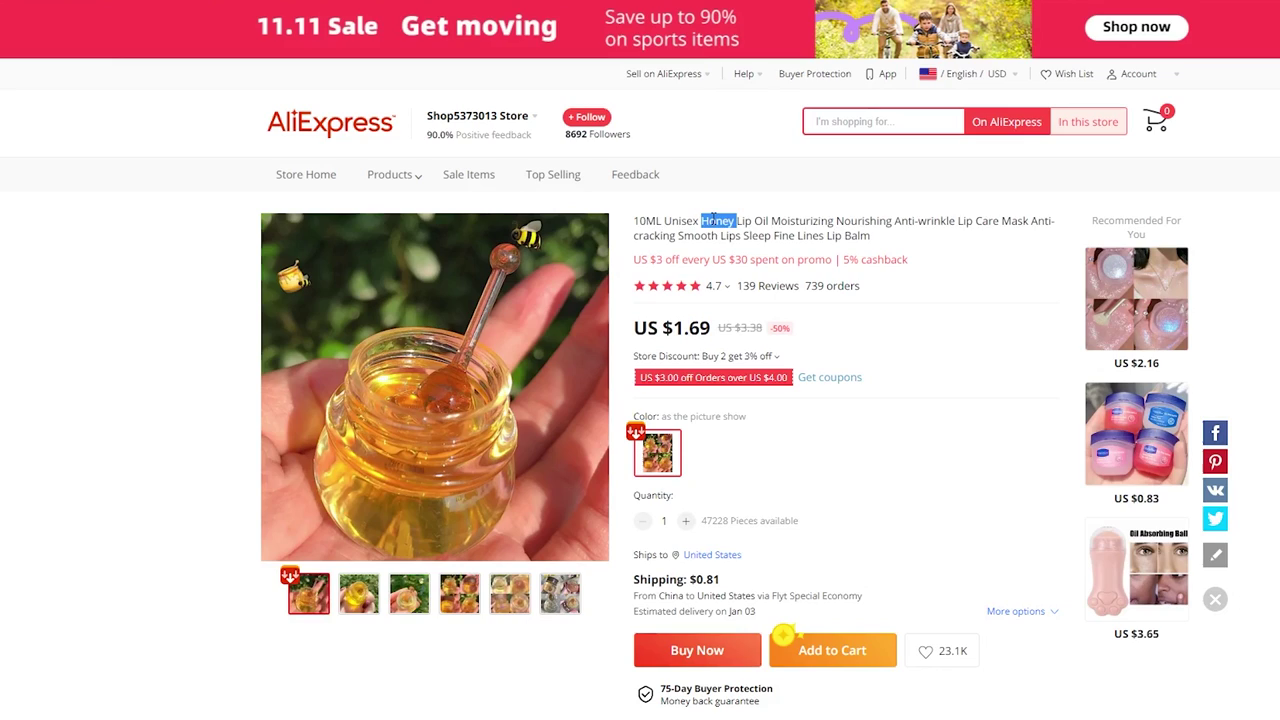
pyautogui.tripleClick(712, 218)
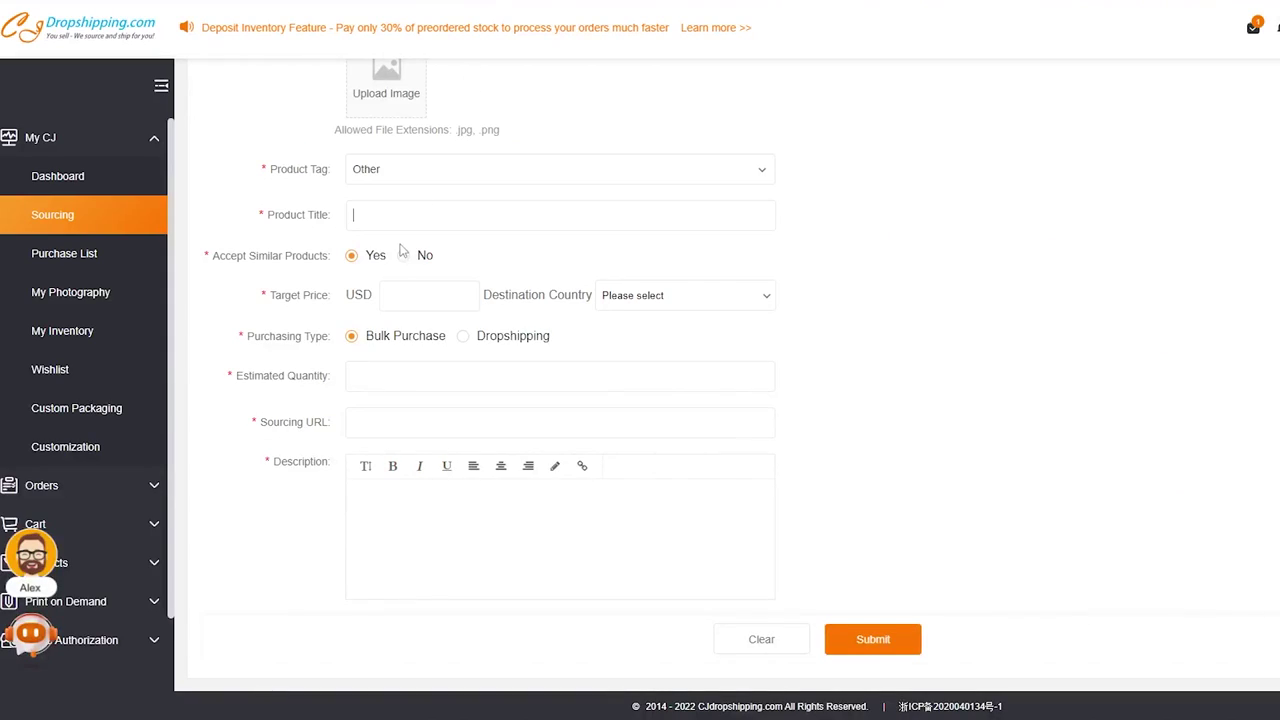
pyautogui.write('10ML Unisex Honey Lip Oil Moisturizing Nourishing Anti-wrinkle Lip Care Mask Anti-cracking Smooth Lips Sleep Fine Lines Lip Balm')
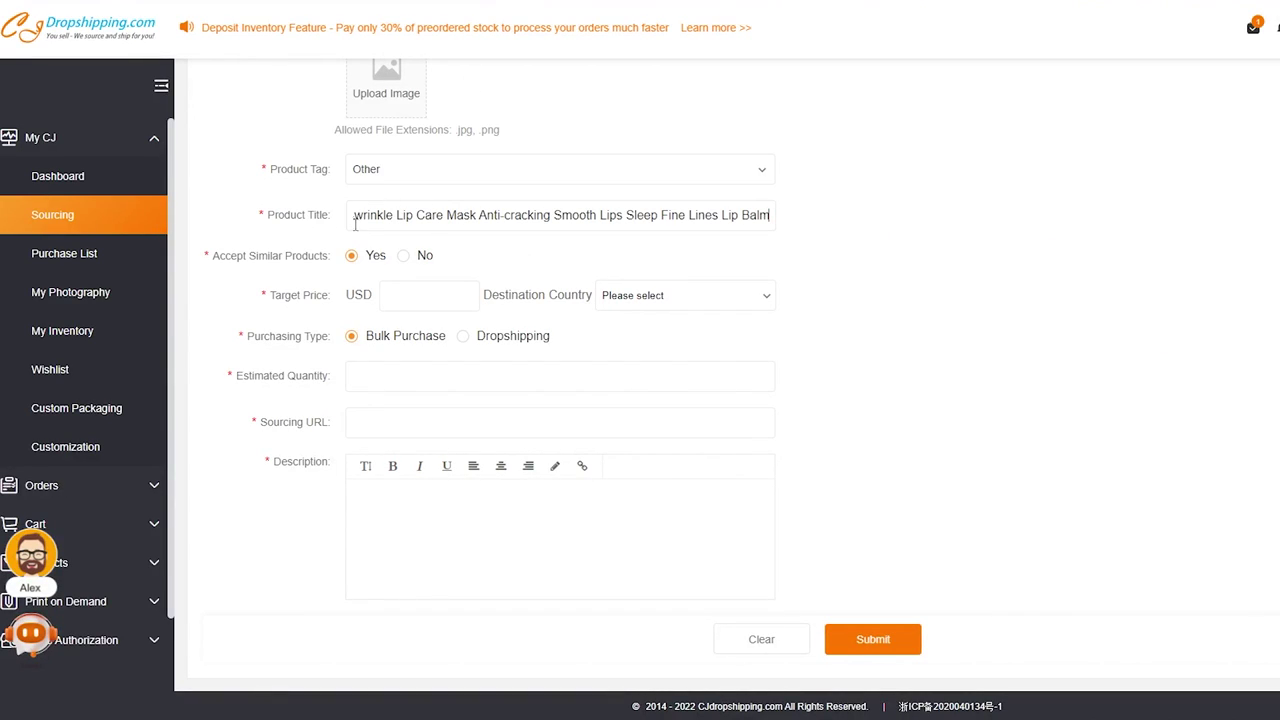
pyautogui.tripleClick(325, 258)
pyautogui.click(404, 257)
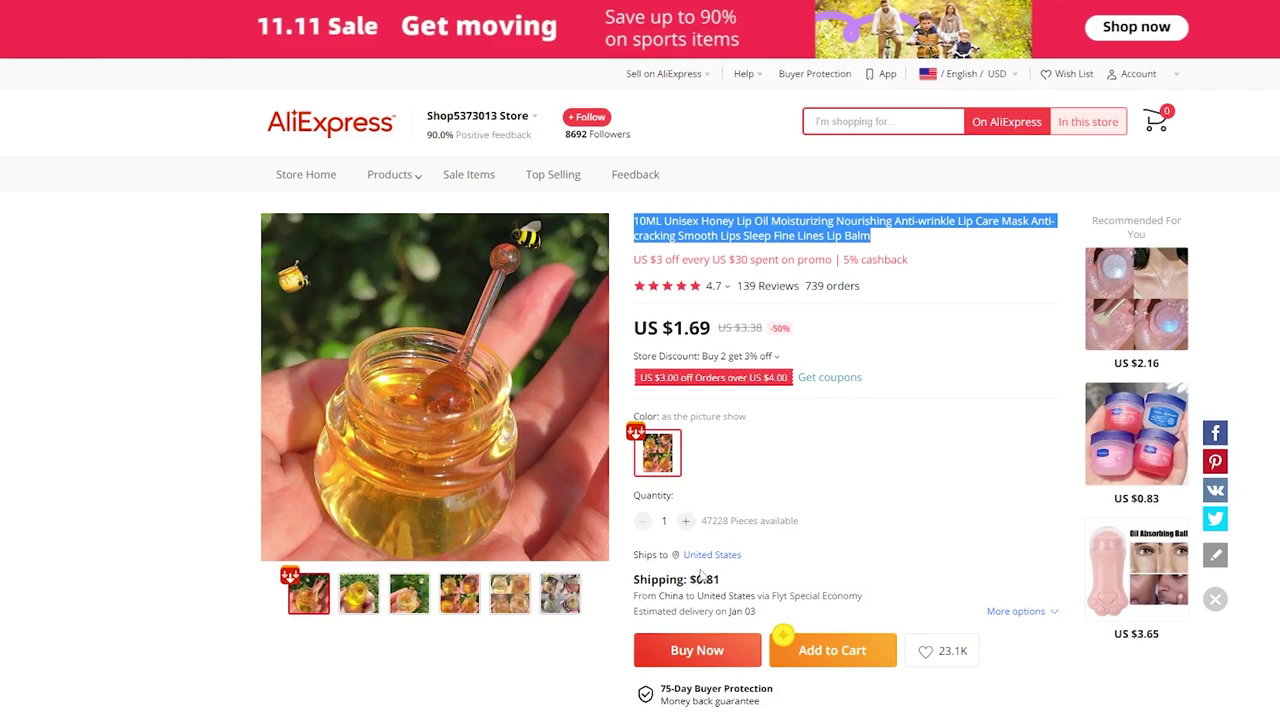
# - Use the 1.69 target price, ship to United States, and set purchasing type to Dropshipping
pyautogui.moveTo(712, 318); pyautogui.dragTo(686, 328)
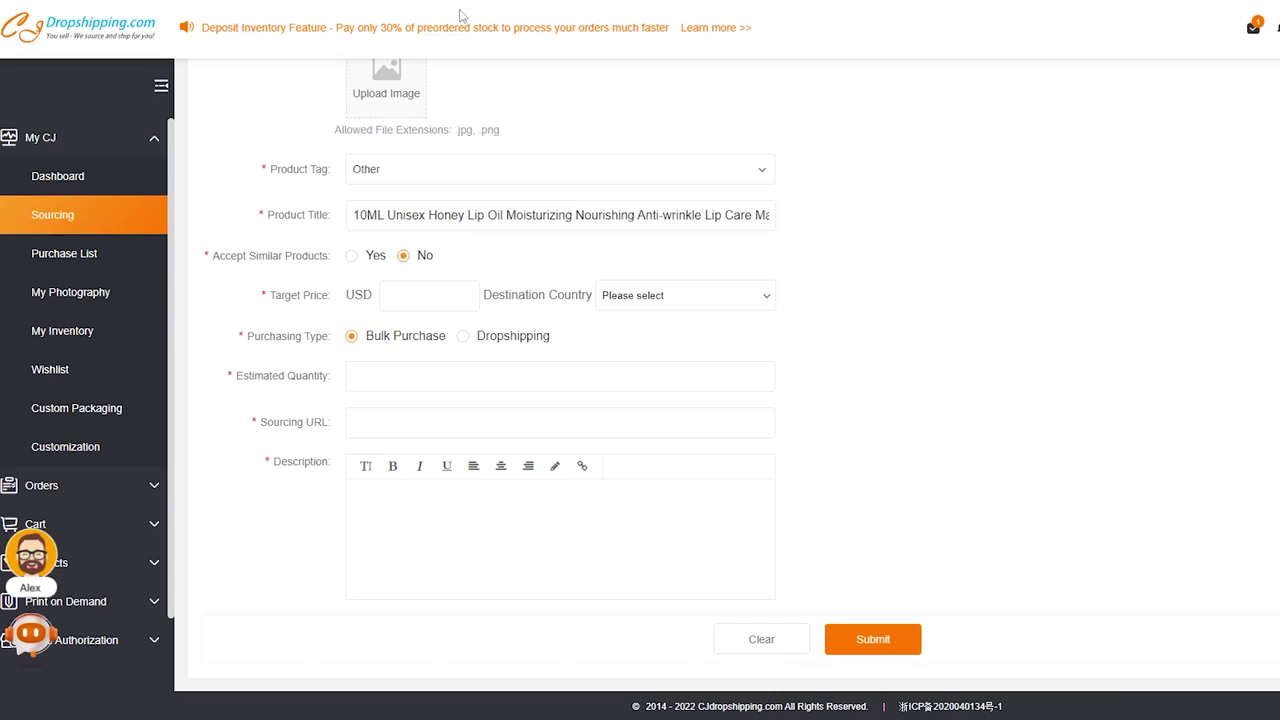
pyautogui.click(648, 300)
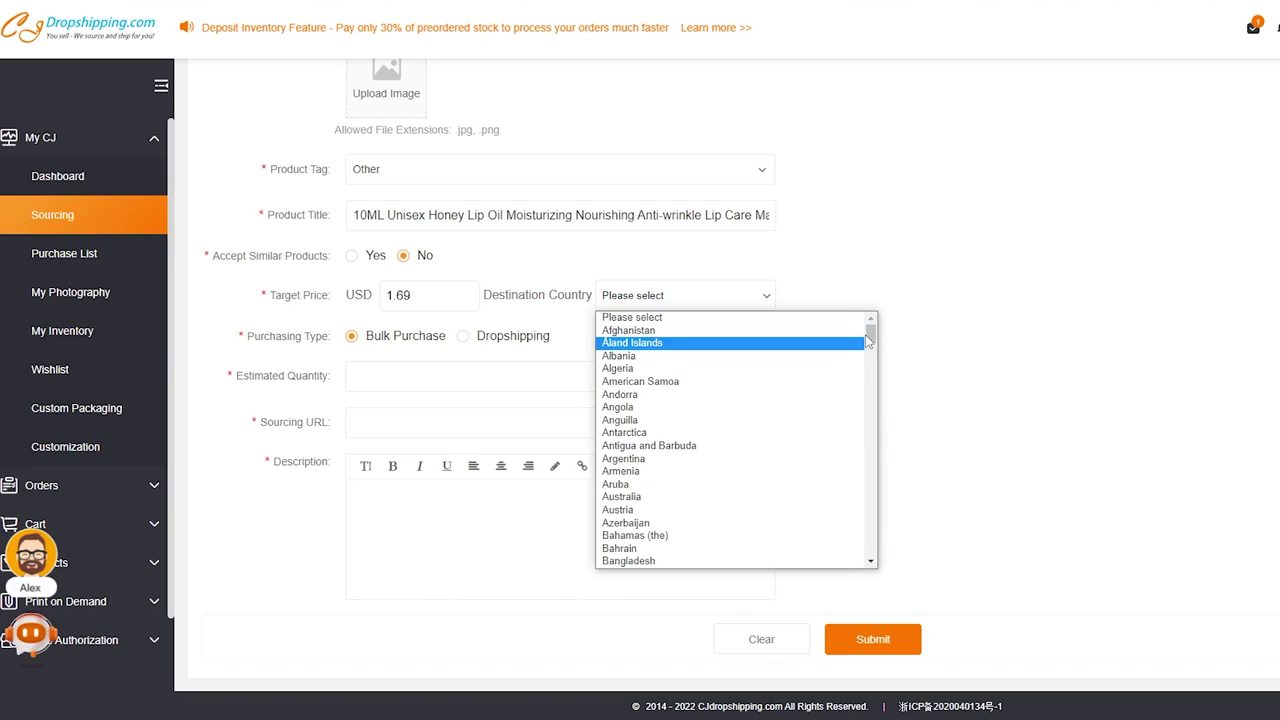
pyautogui.scroll(-20, 700, 440)
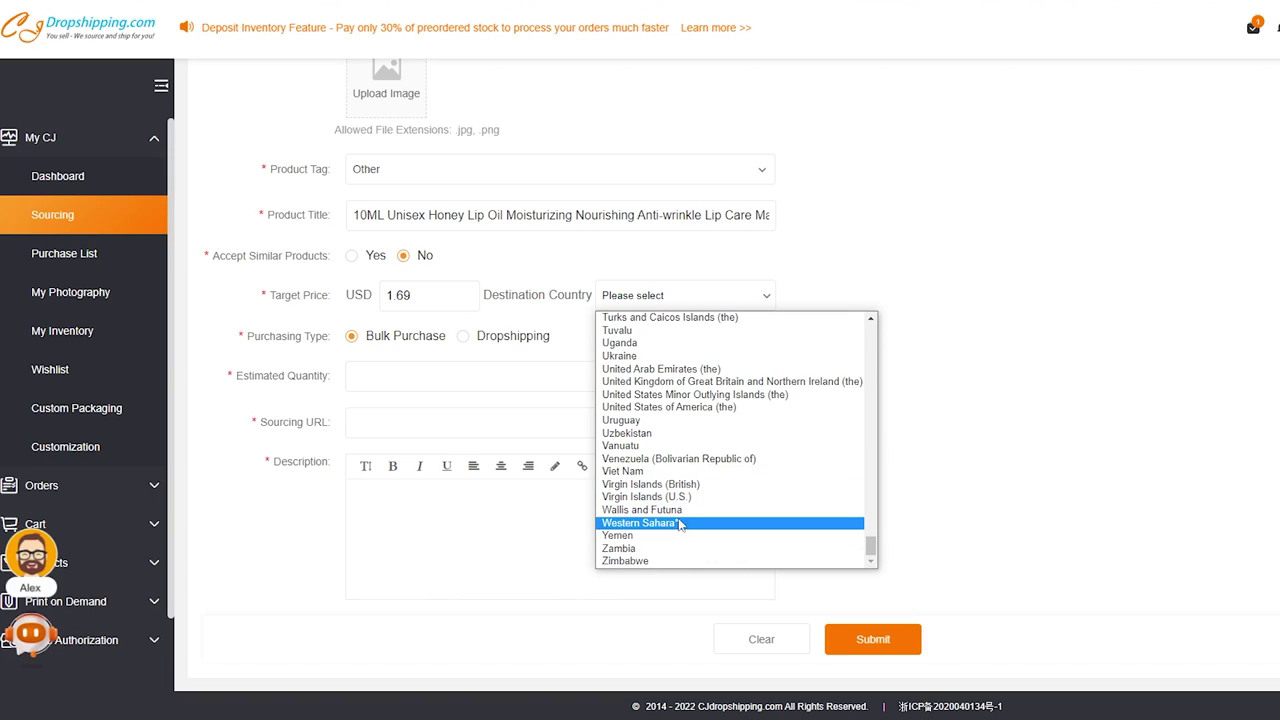
pyautogui.click(667, 408)
pyautogui.moveTo(245, 337); pyautogui.dragTo(326, 339)
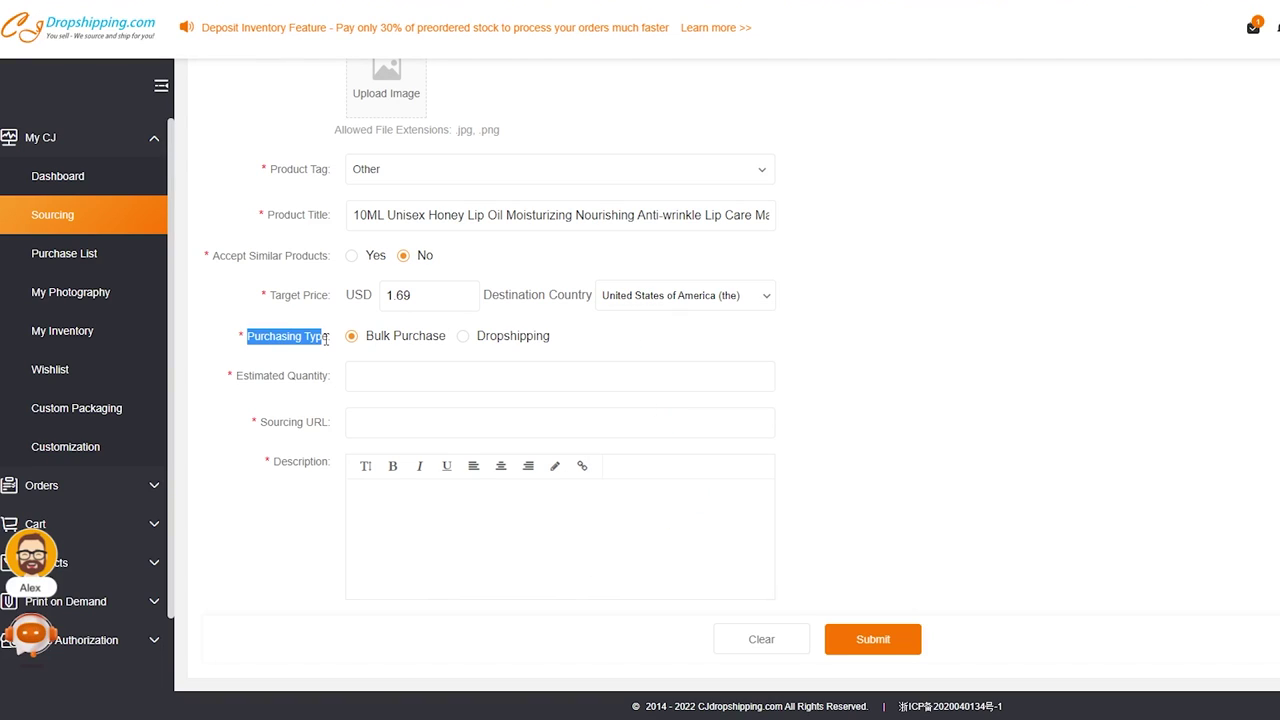
pyautogui.click(511, 339)
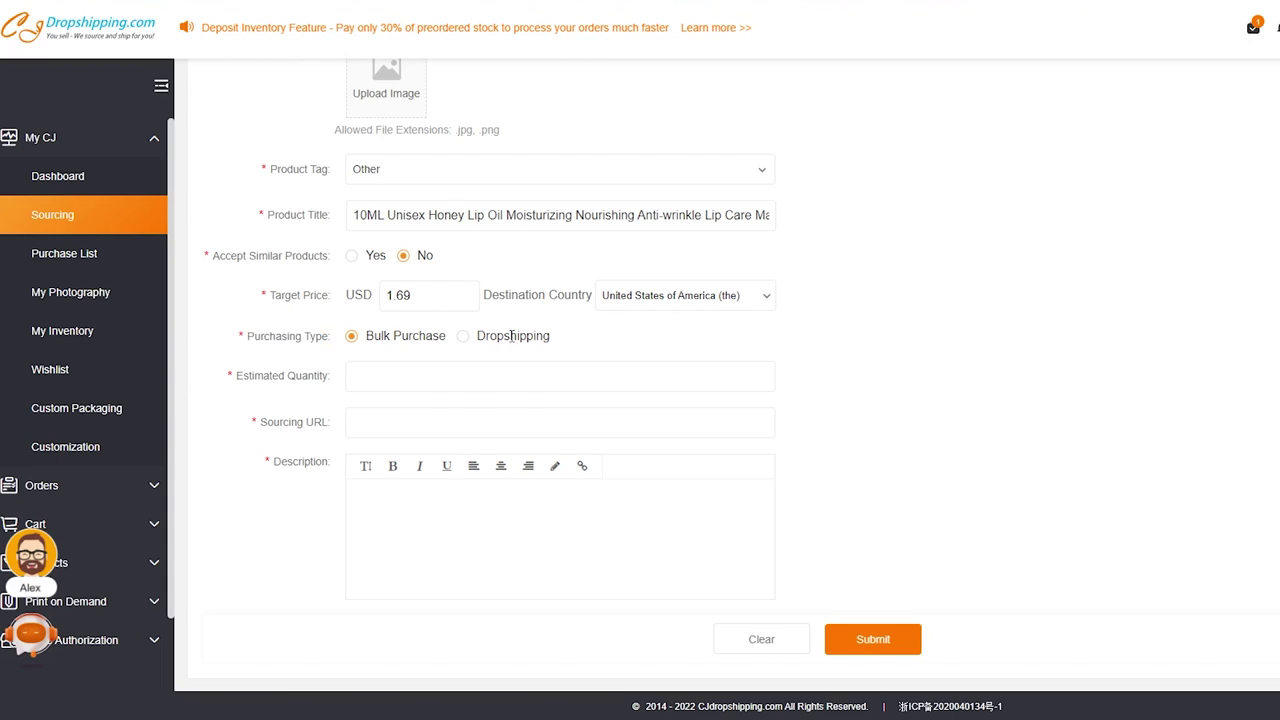
pyautogui.click(409, 381)
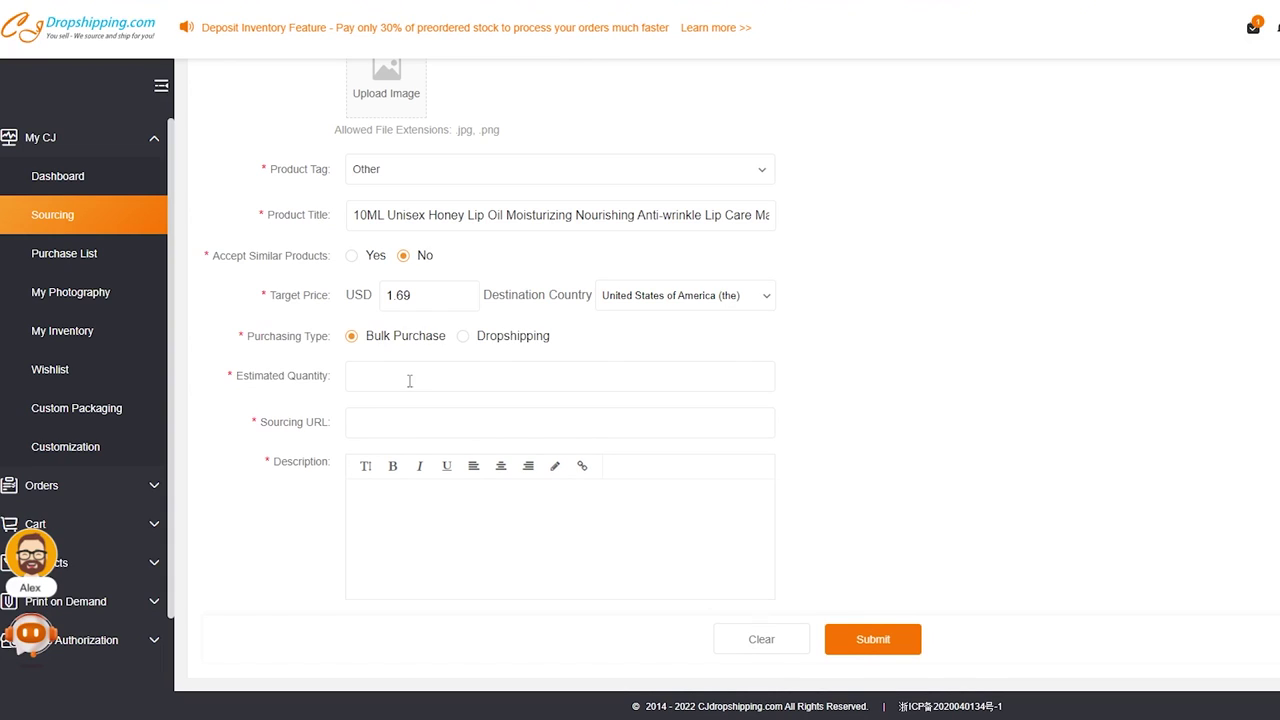
pyautogui.tripleClick(295, 378)
pyautogui.click(295, 378)
pyautogui.click(493, 339)
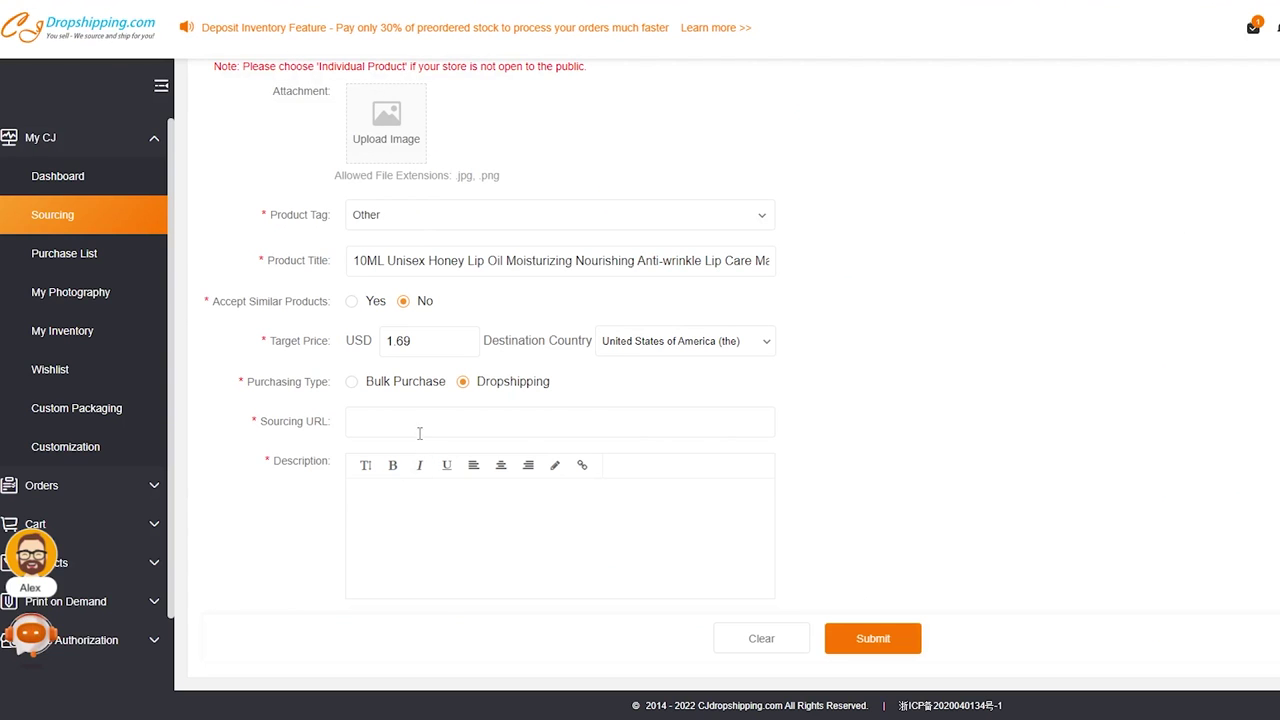
# - Paste the AliExpress product link as the sourcing URL and submit the request
pyautogui.click(419, 433)
pyautogui.hotkey('ctrl', 'v')
pyautogui.moveTo(425, 433); pyautogui.dragTo(198, 443)
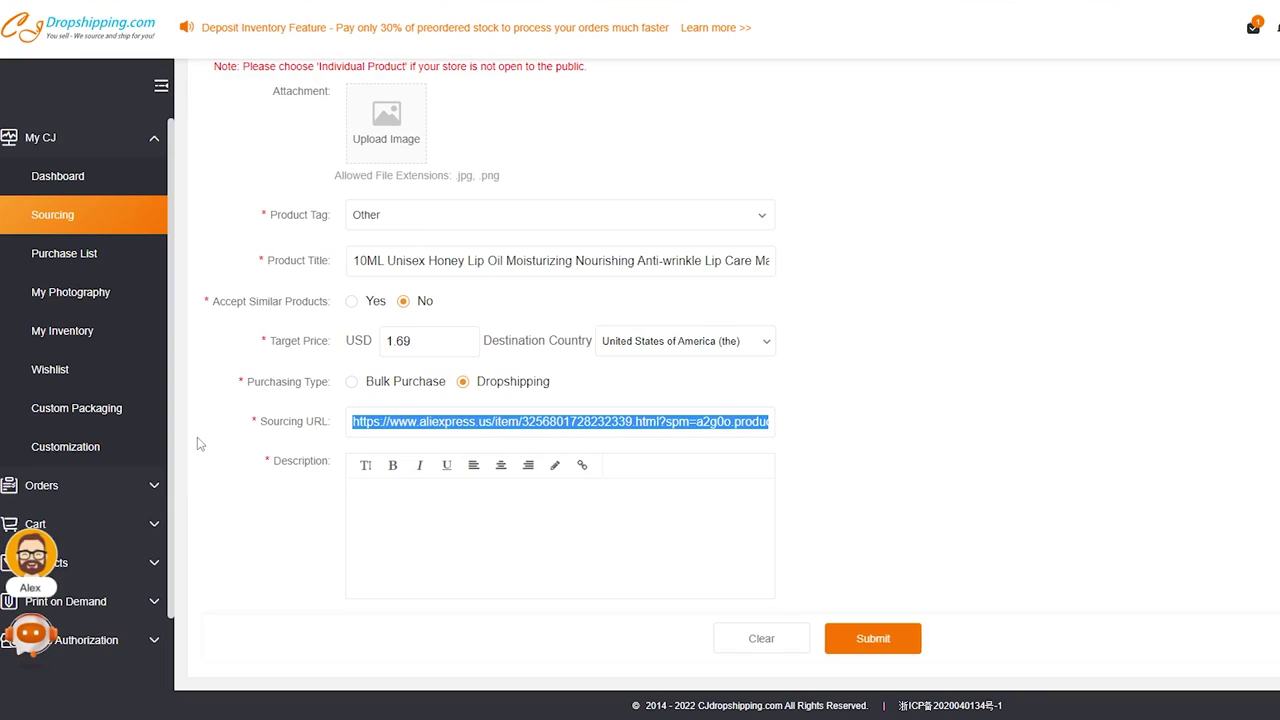
pyautogui.click(458, 422)
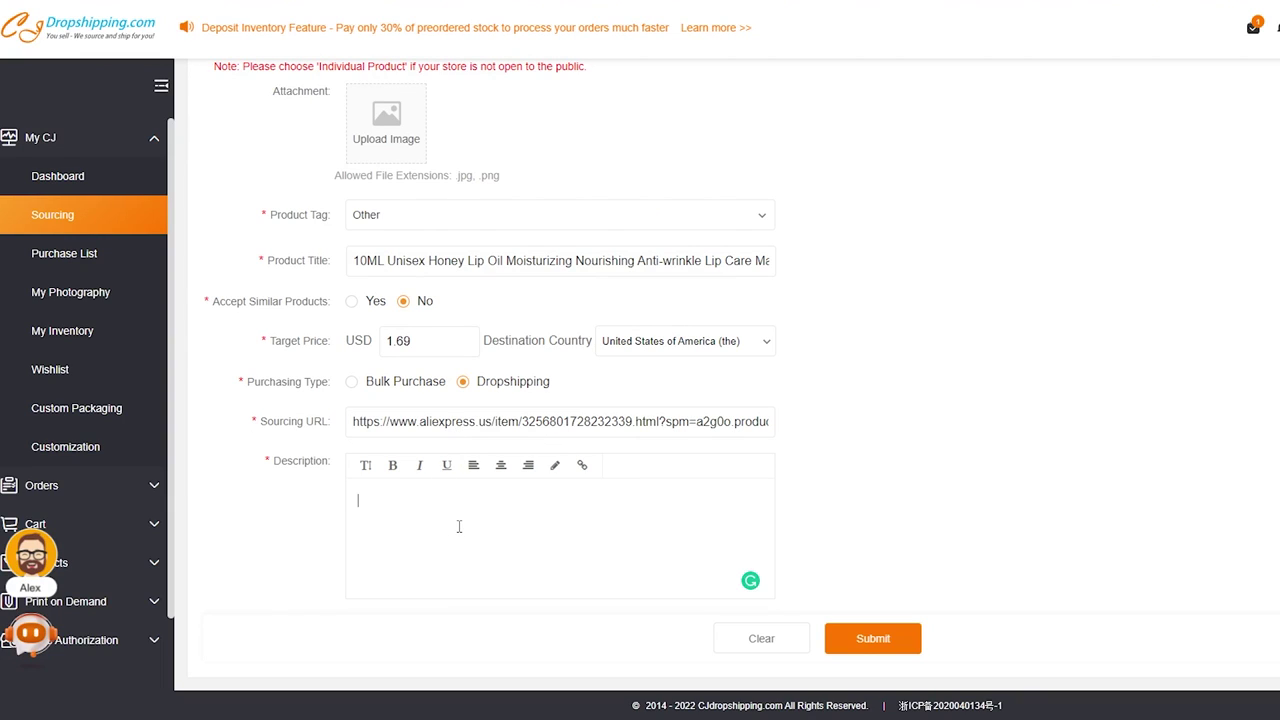
pyautogui.click(872, 638)
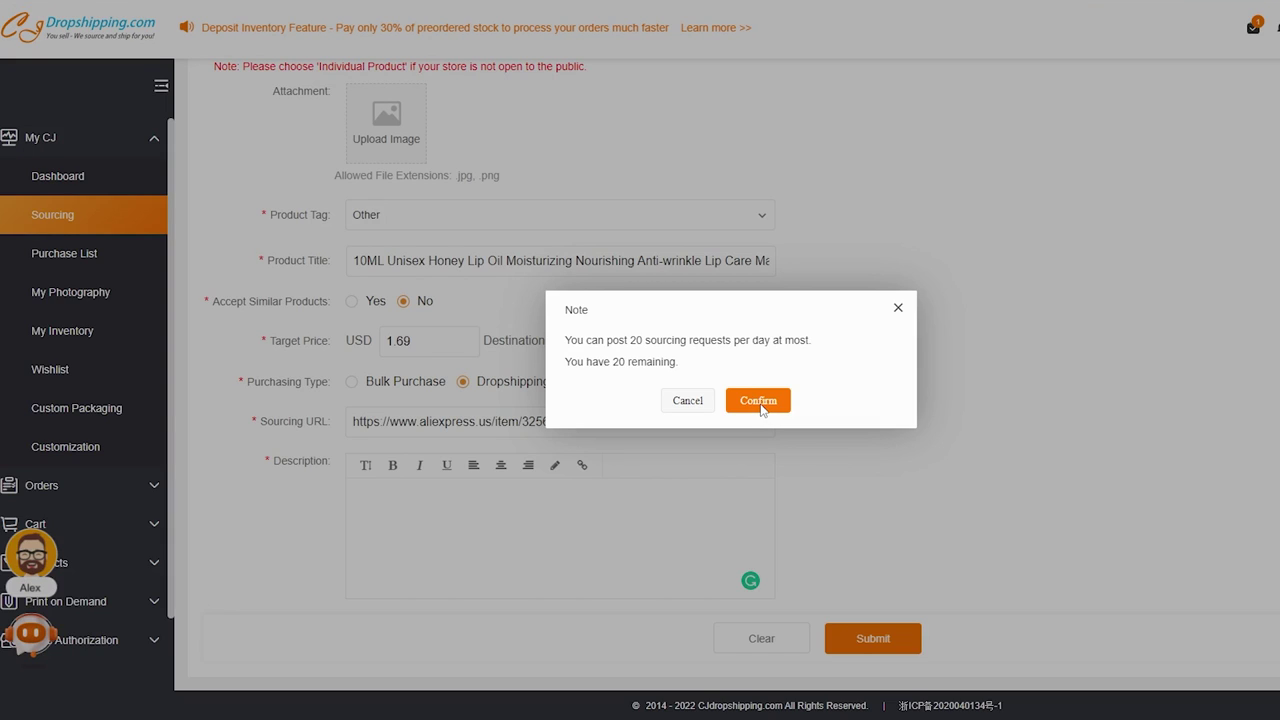
# - Confirm the sourcing request, then open the Moisturizing lip product via its SKU link
pyautogui.click(759, 401)
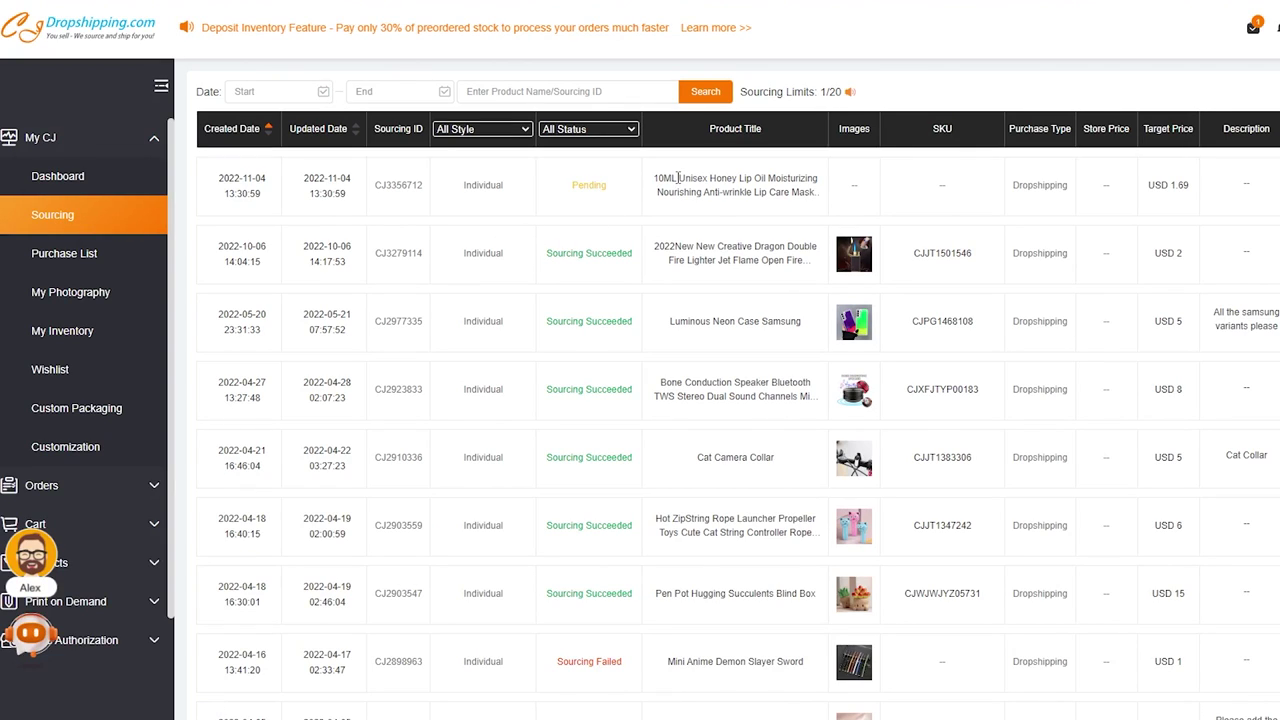
pyautogui.click(945, 395)
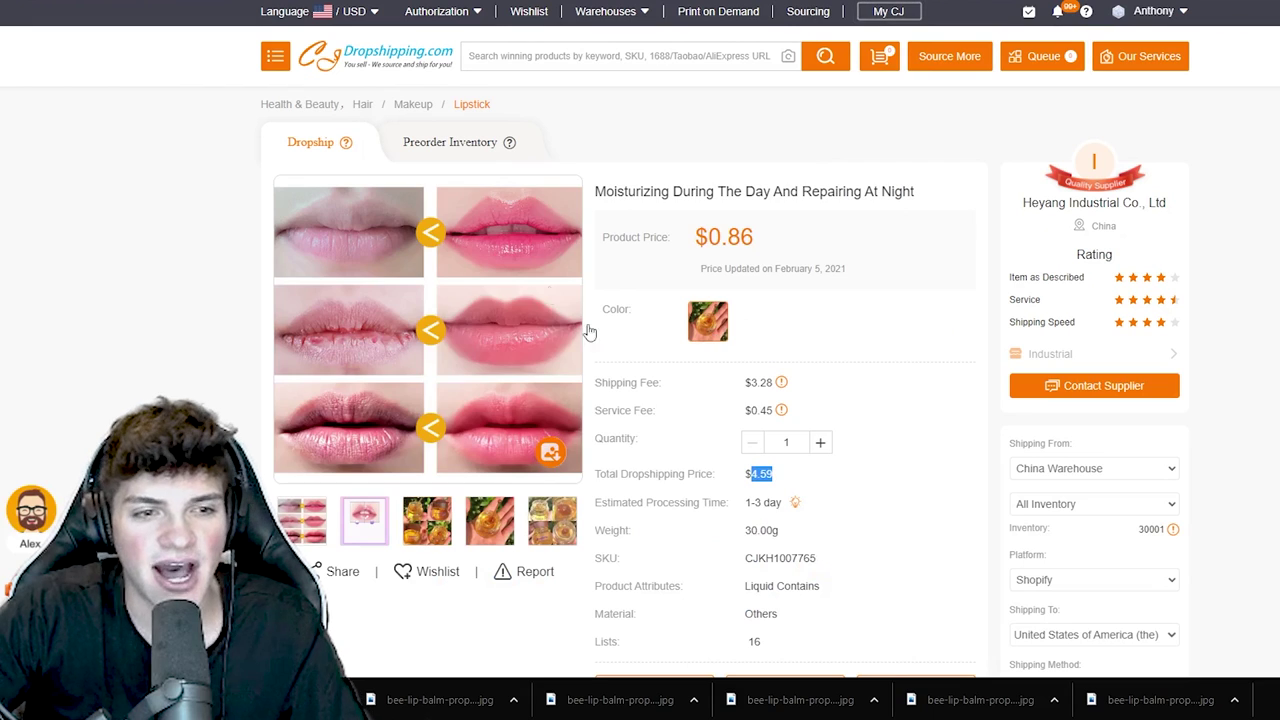
# - Start listing the product and create and select 'new' as its product type
pyautogui.scroll(-2, 714, 366)
pyautogui.click(705, 372)
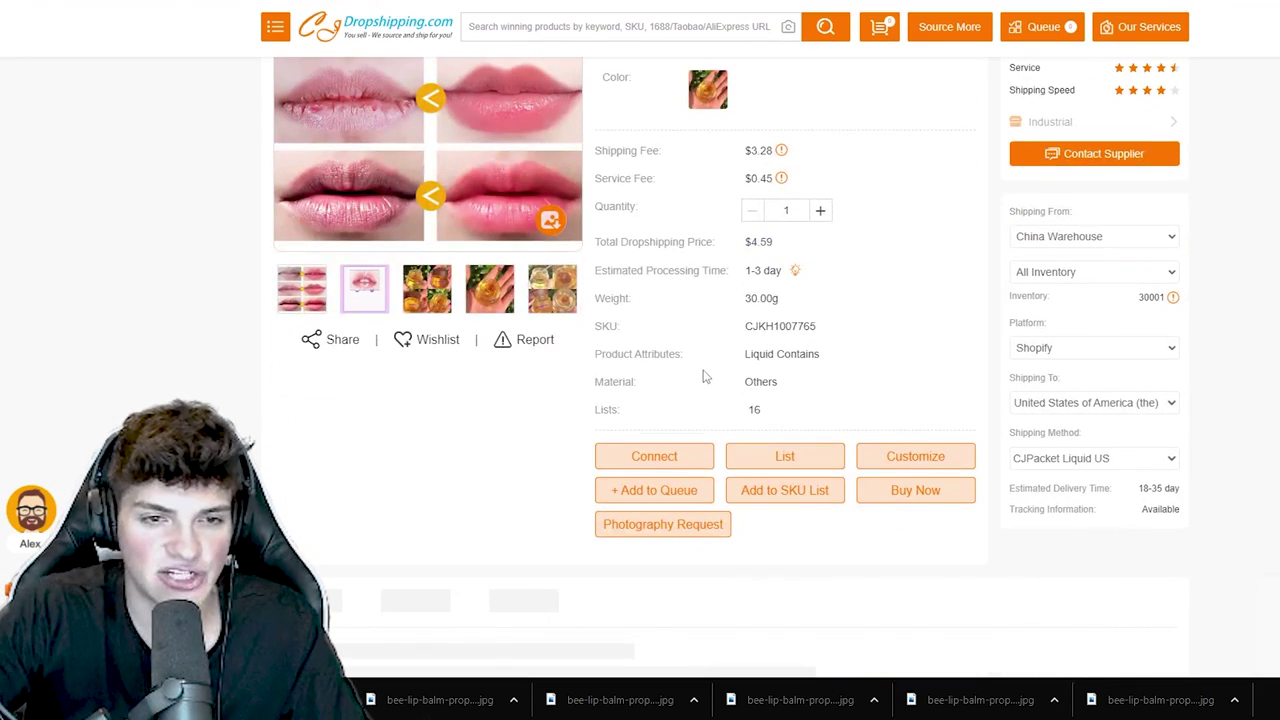
pyautogui.click(786, 458)
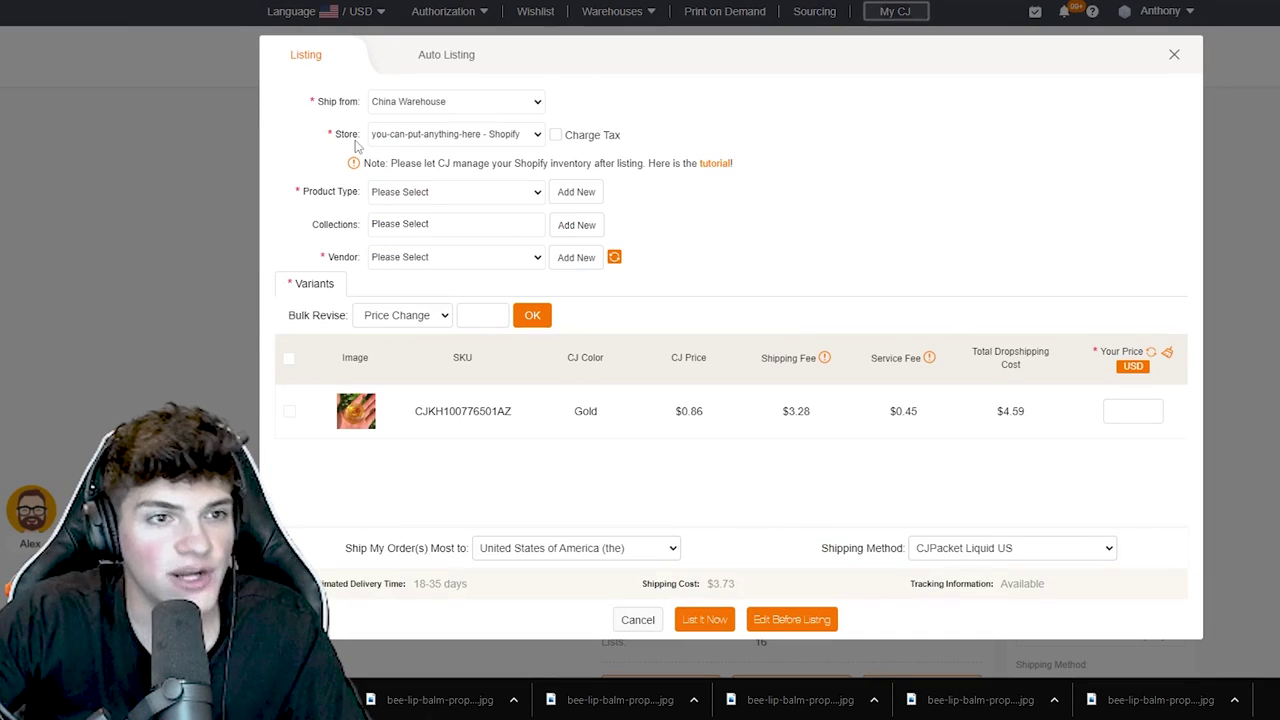
pyautogui.click(425, 192)
pyautogui.click(414, 207)
pyautogui.click(576, 192)
pyautogui.write('n')
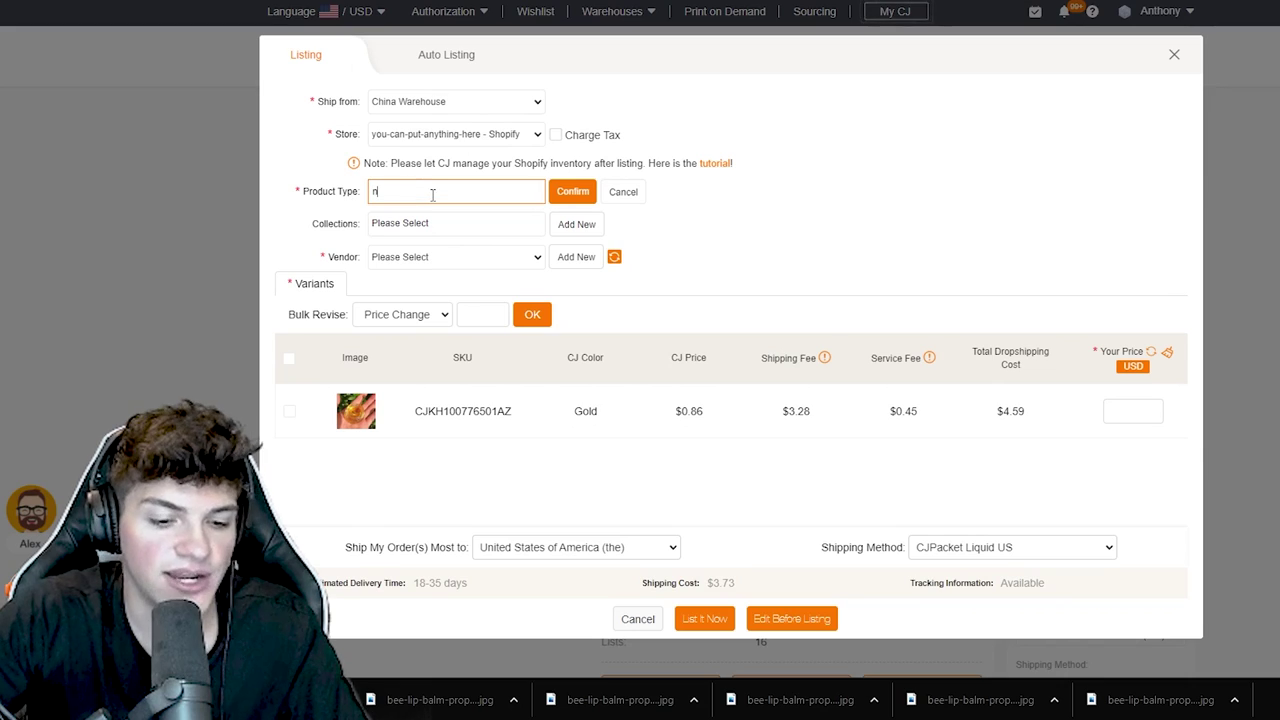
pyautogui.write('ew')
pyautogui.click(570, 192)
pyautogui.click(440, 193)
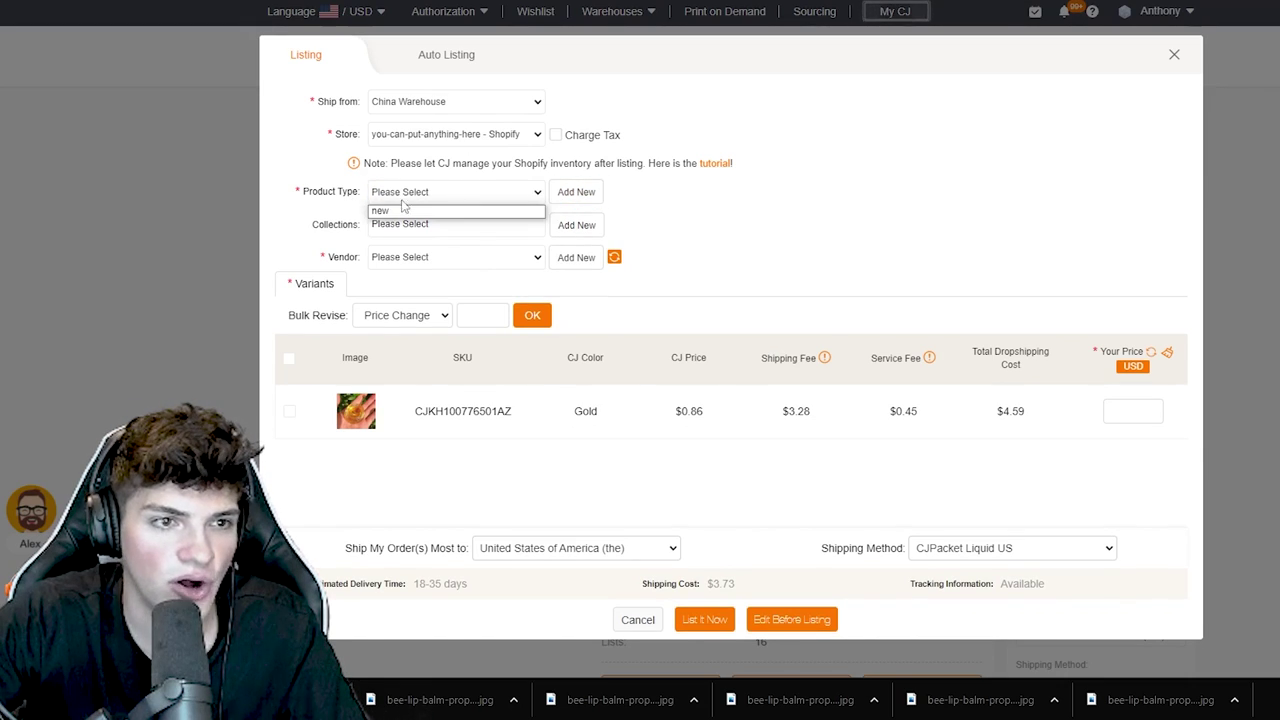
pyautogui.click(400, 210)
# - Add the product to the Home page collection and create vendor 'new'
pyautogui.click(393, 224)
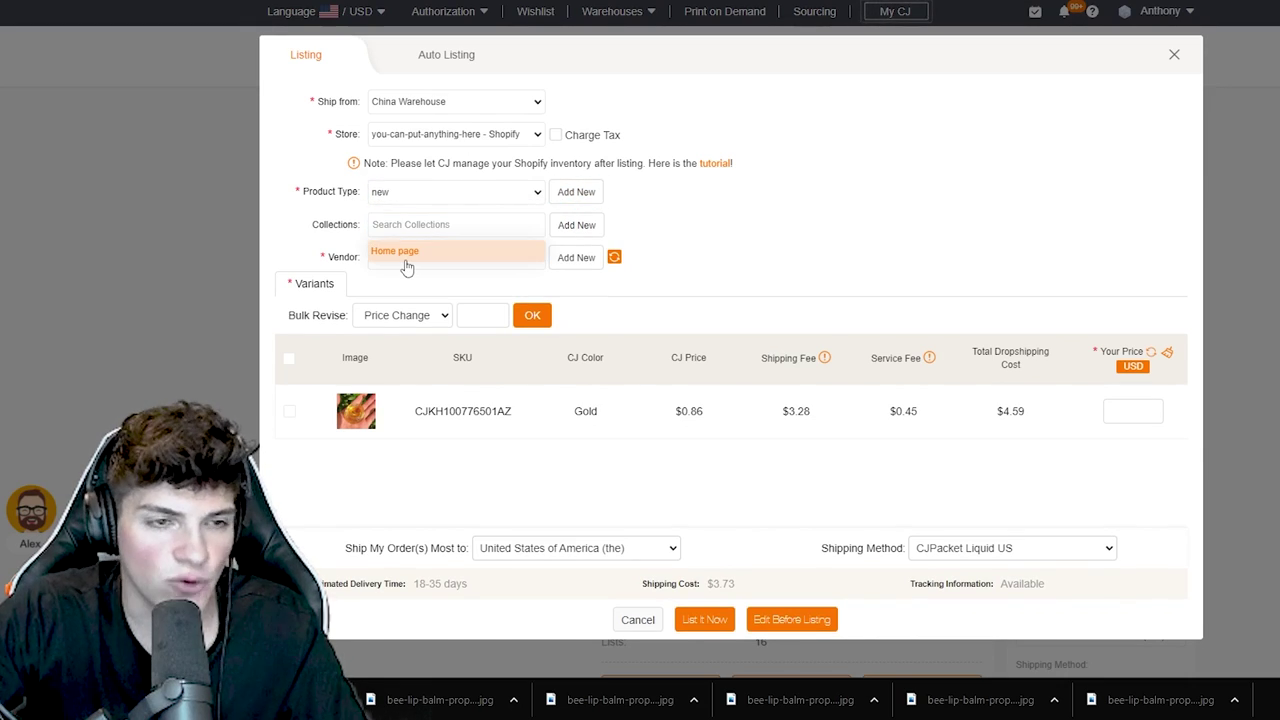
pyautogui.click(407, 262)
pyautogui.click(444, 226)
pyautogui.click(413, 254)
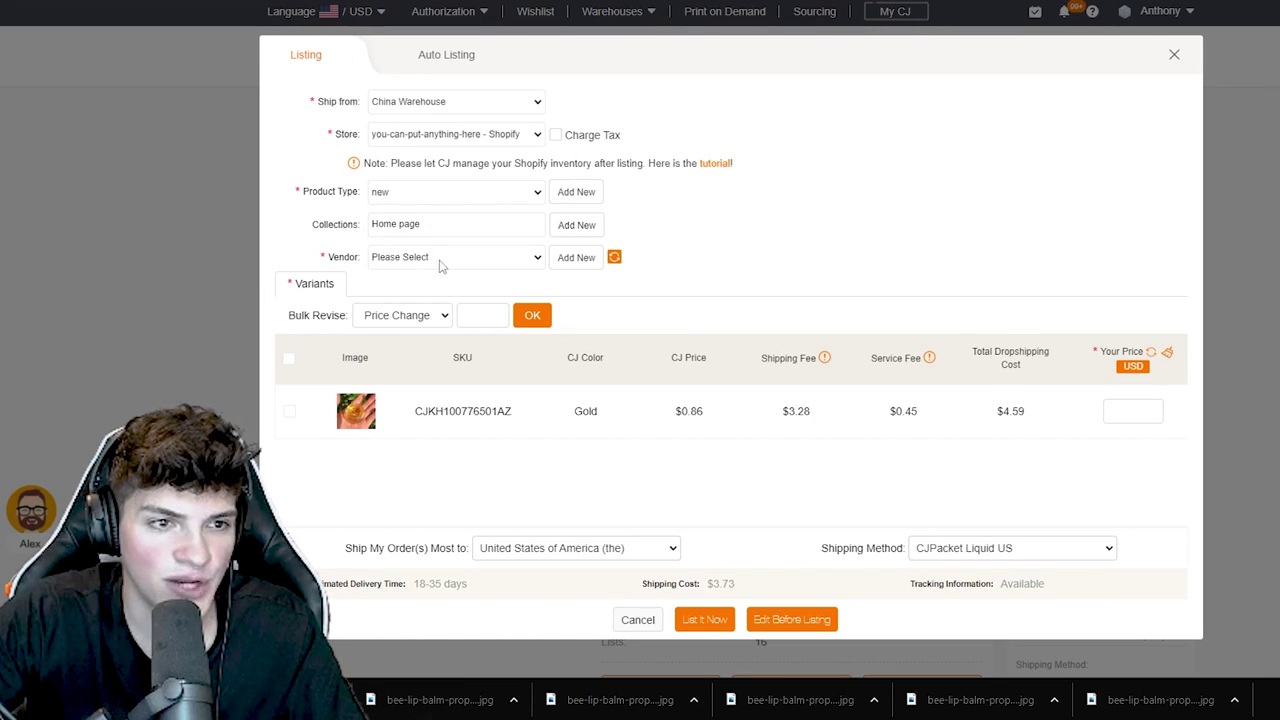
pyautogui.click(440, 257)
pyautogui.click(540, 257)
pyautogui.click(576, 257)
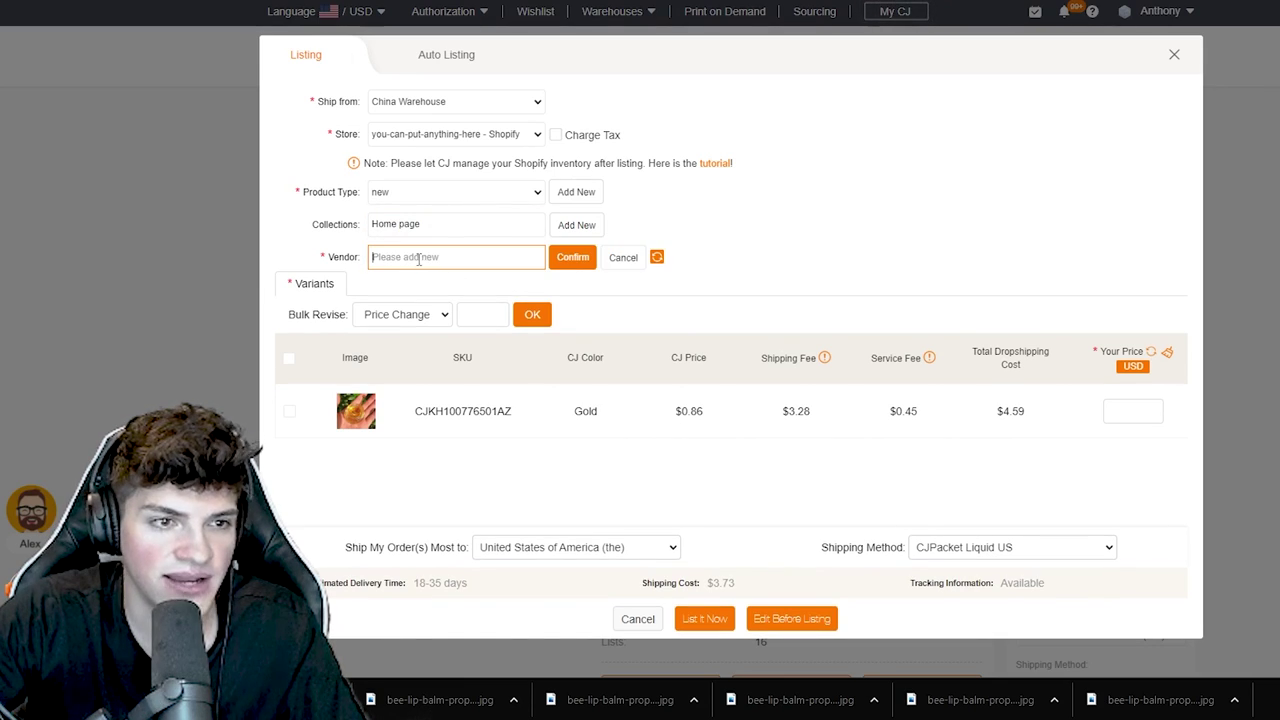
pyautogui.write('new')
pyautogui.click(572, 257)
pyautogui.click(447, 262)
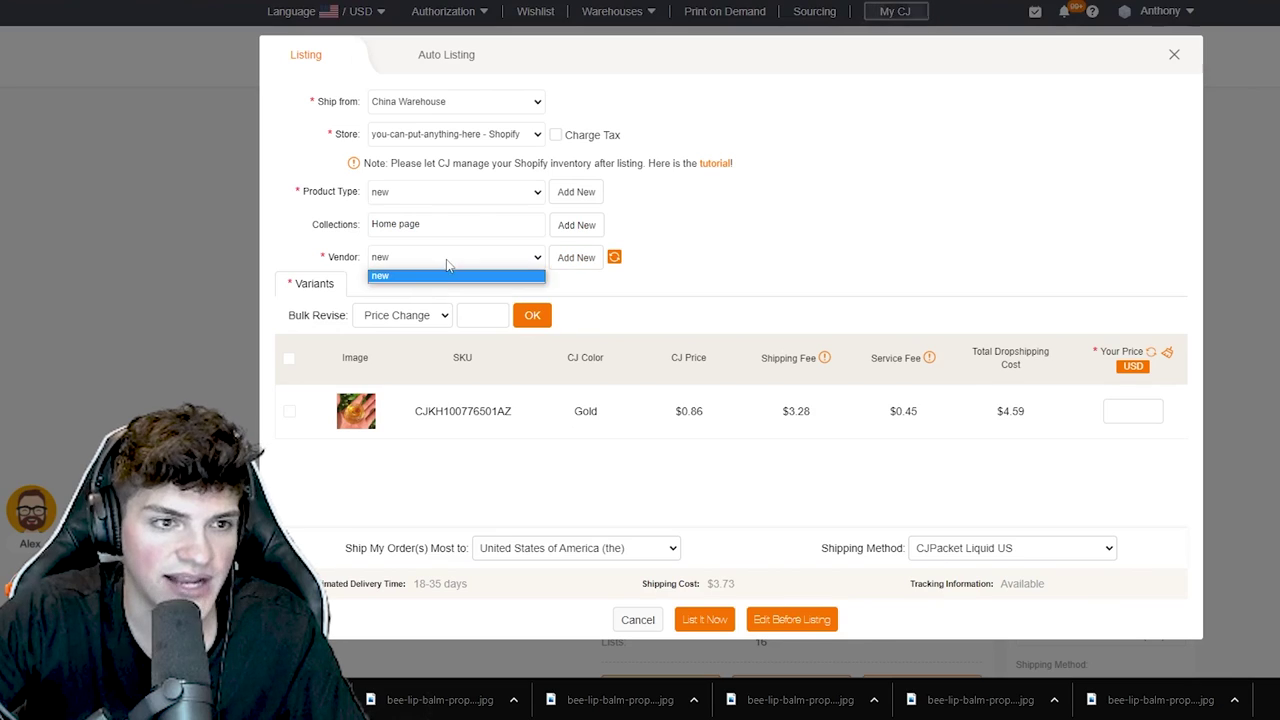
pyautogui.click(447, 263)
# - Bulk-set all variants' price to 14.95 and list the product to Shopify
pyautogui.click(290, 362)
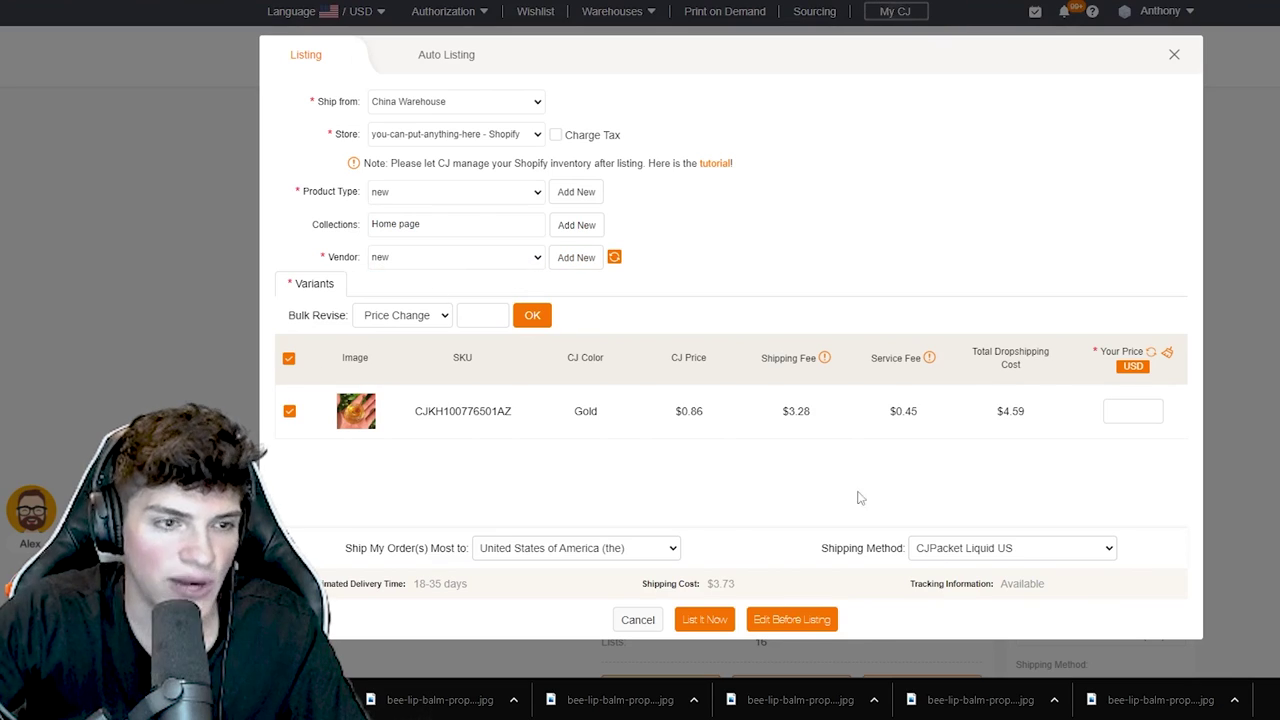
pyautogui.click(477, 317)
pyautogui.write('14.95')
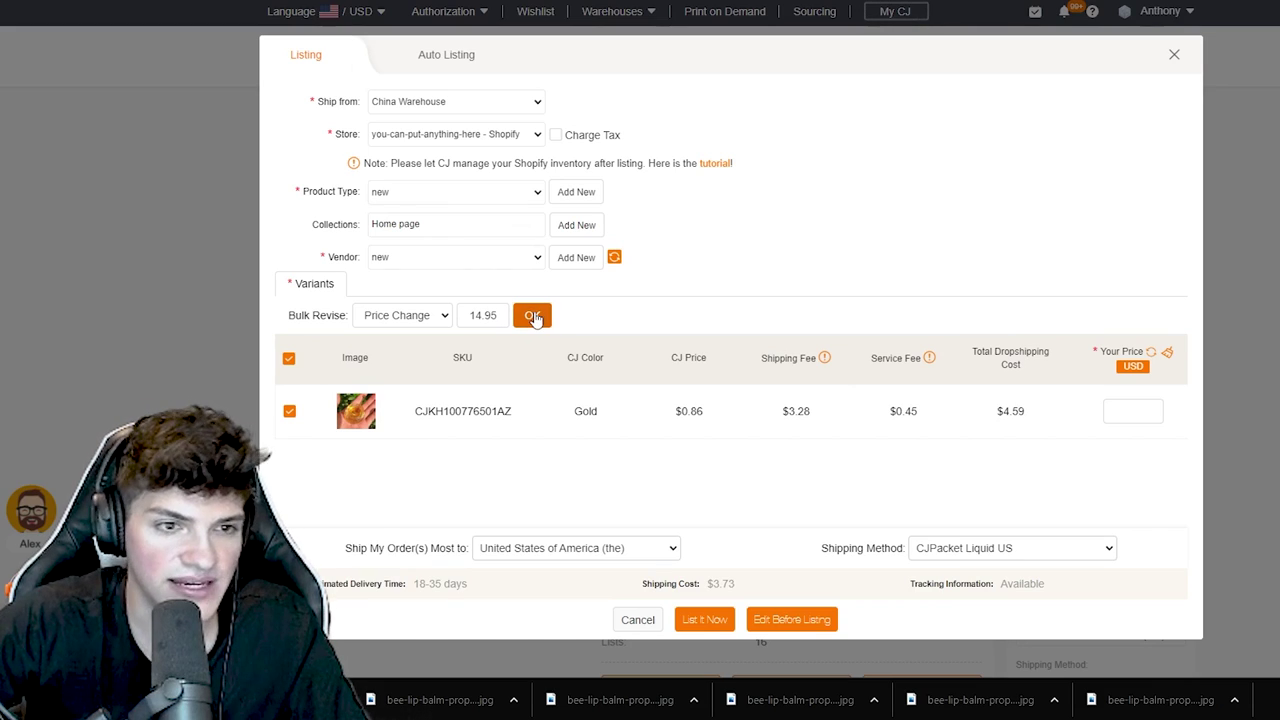
pyautogui.click(533, 317)
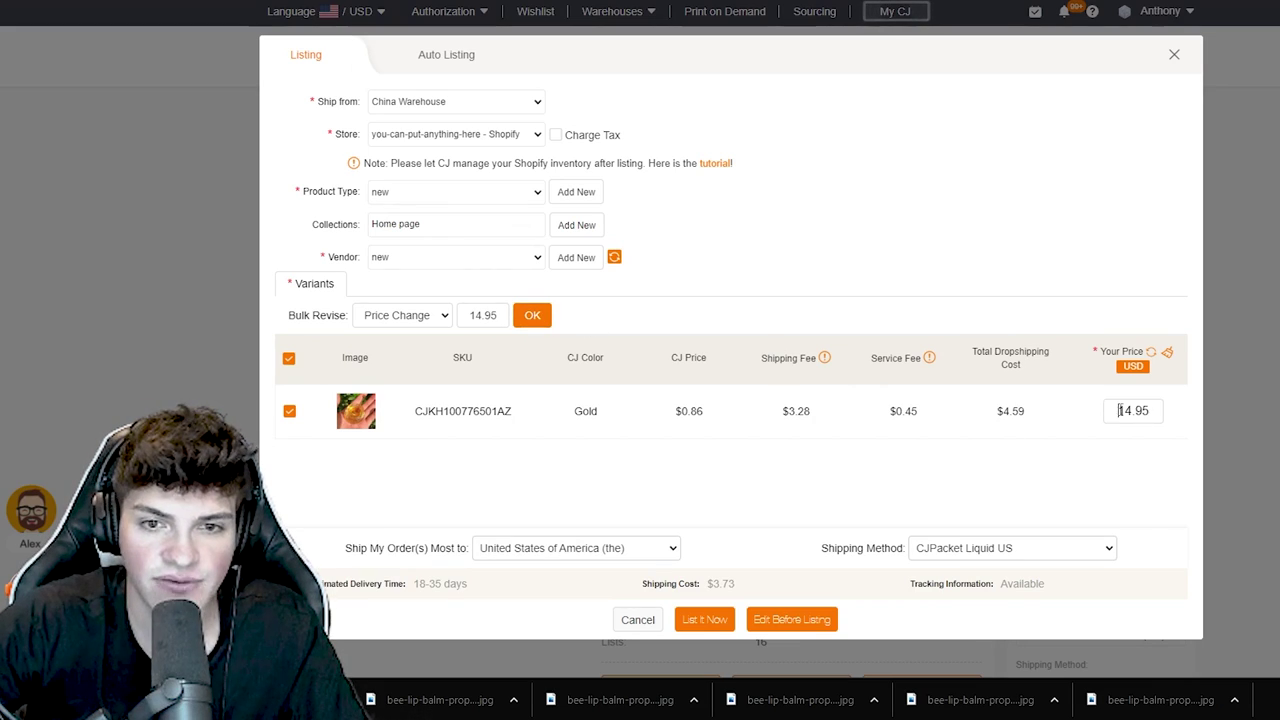
pyautogui.click(704, 617)
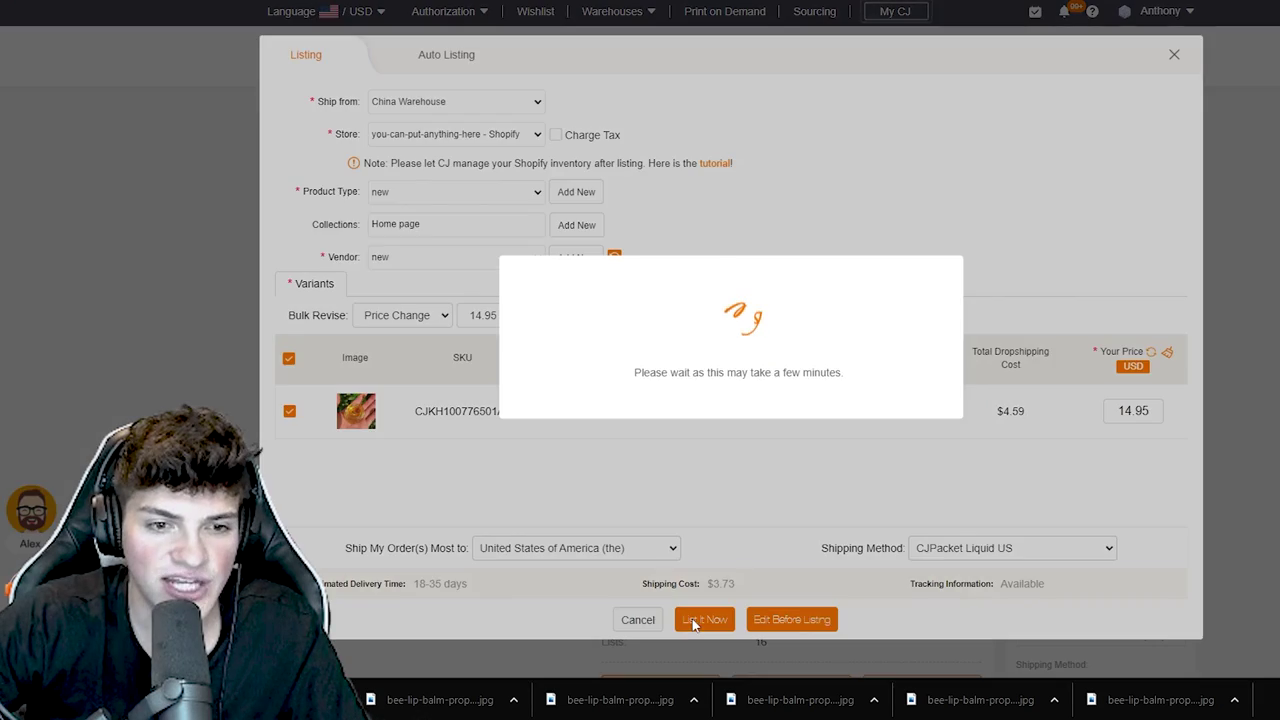
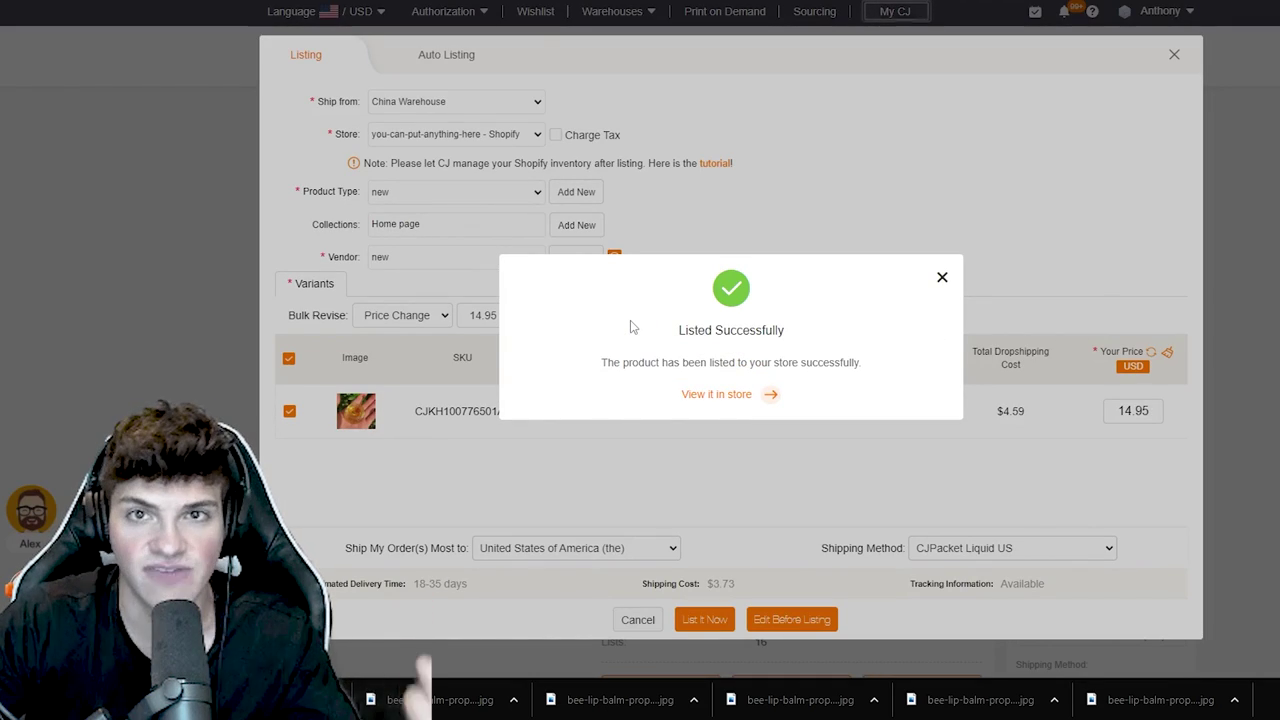
# - Open the newly listed honeypot lip mask from the CJ success dialog and launch its storefront preview
pyautogui.click(728, 395)
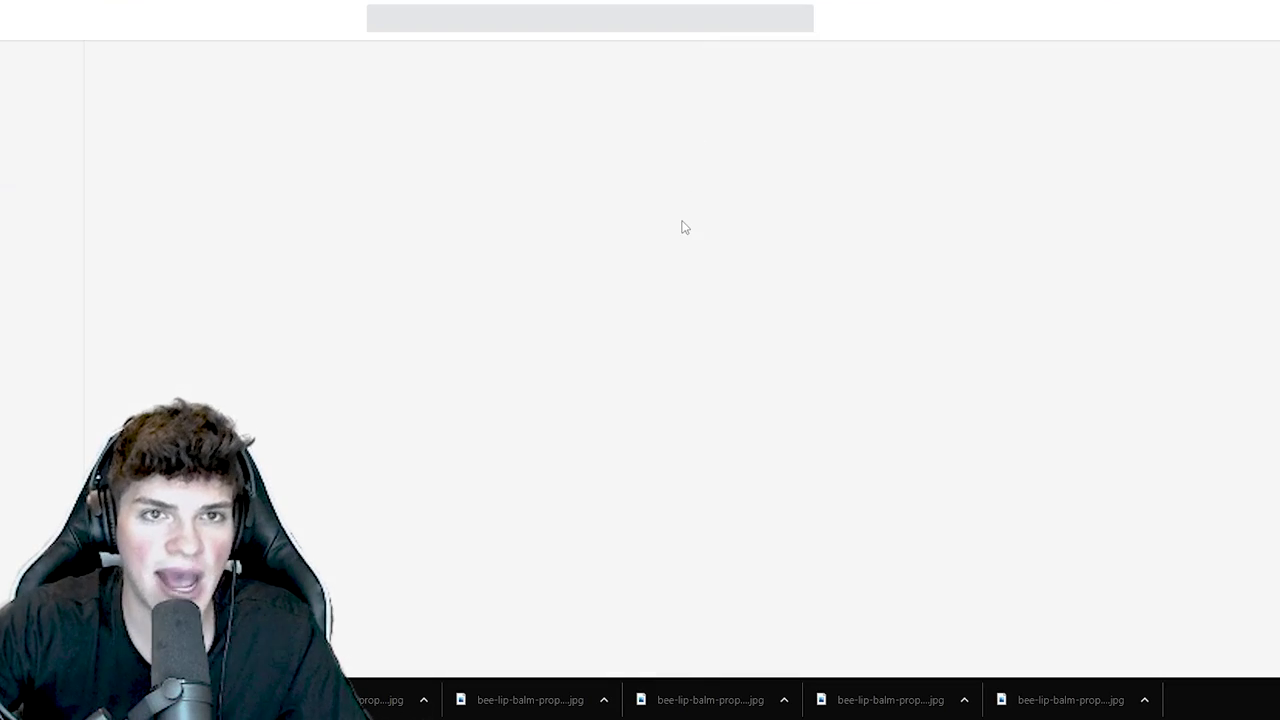
pyautogui.scroll(-9, 266, 280)
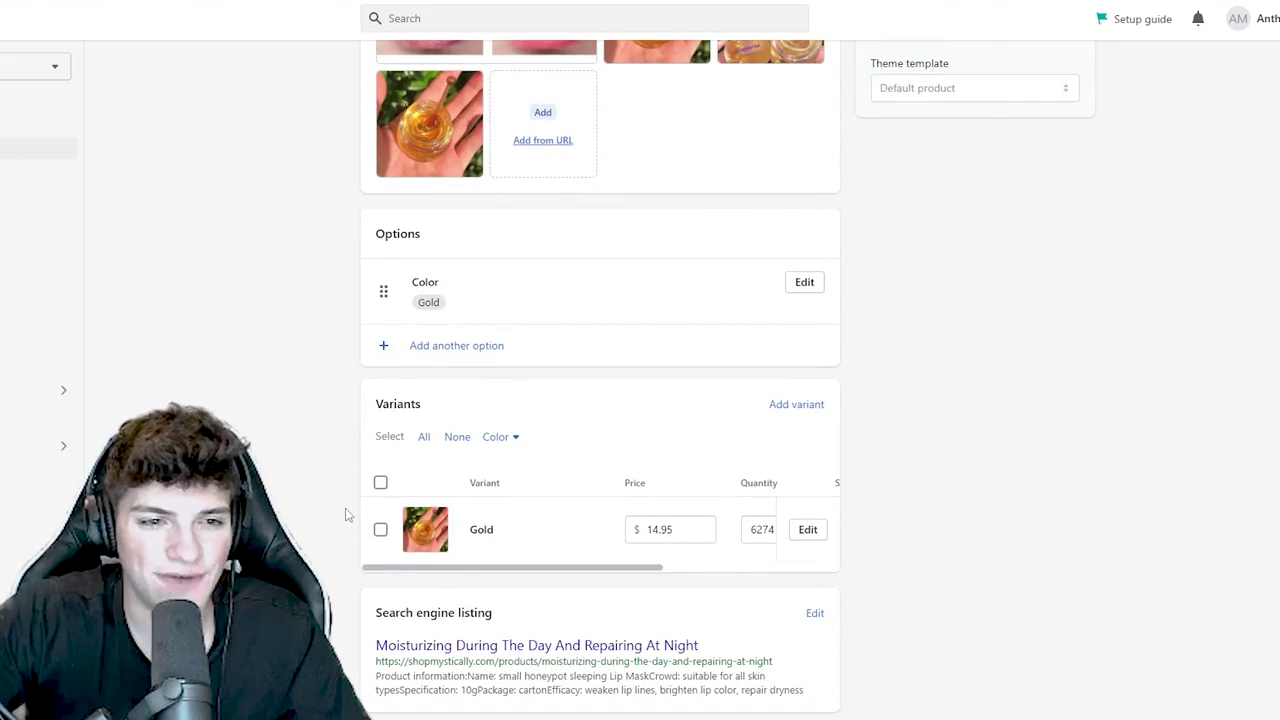
pyautogui.scroll(9, 343, 514)
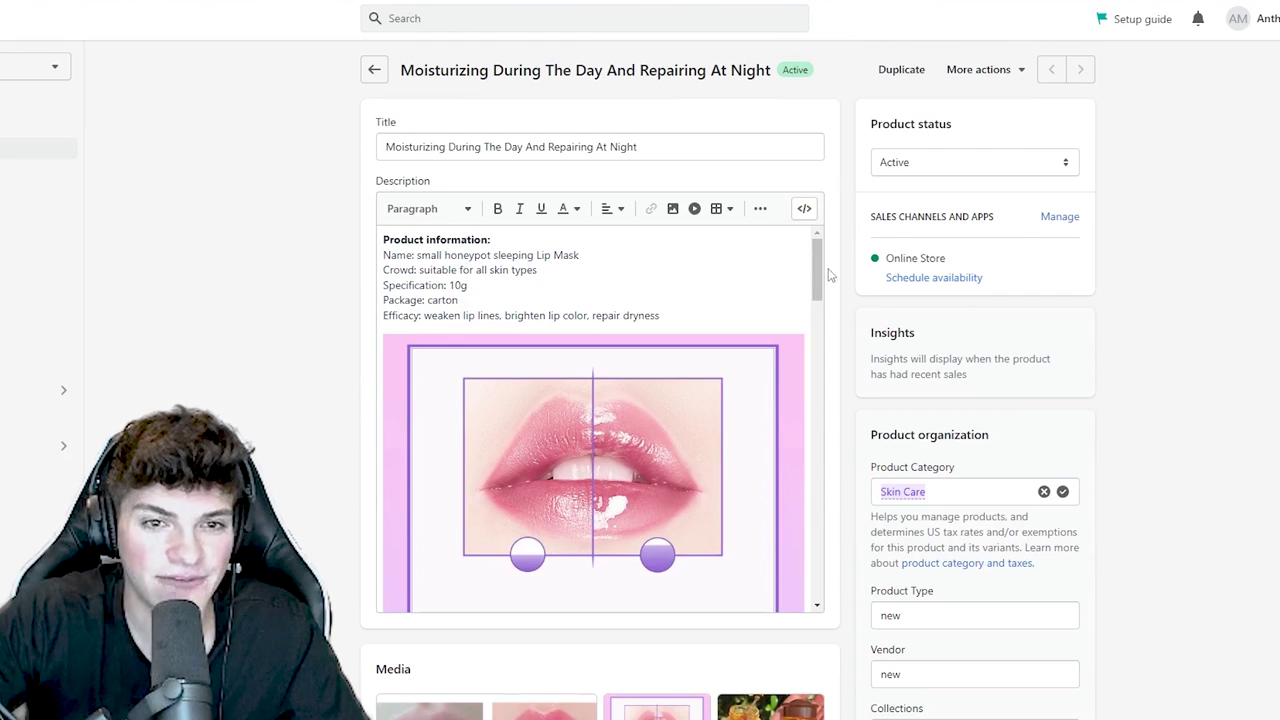
pyautogui.moveTo(817, 270); pyautogui.dragTo(788, 213)
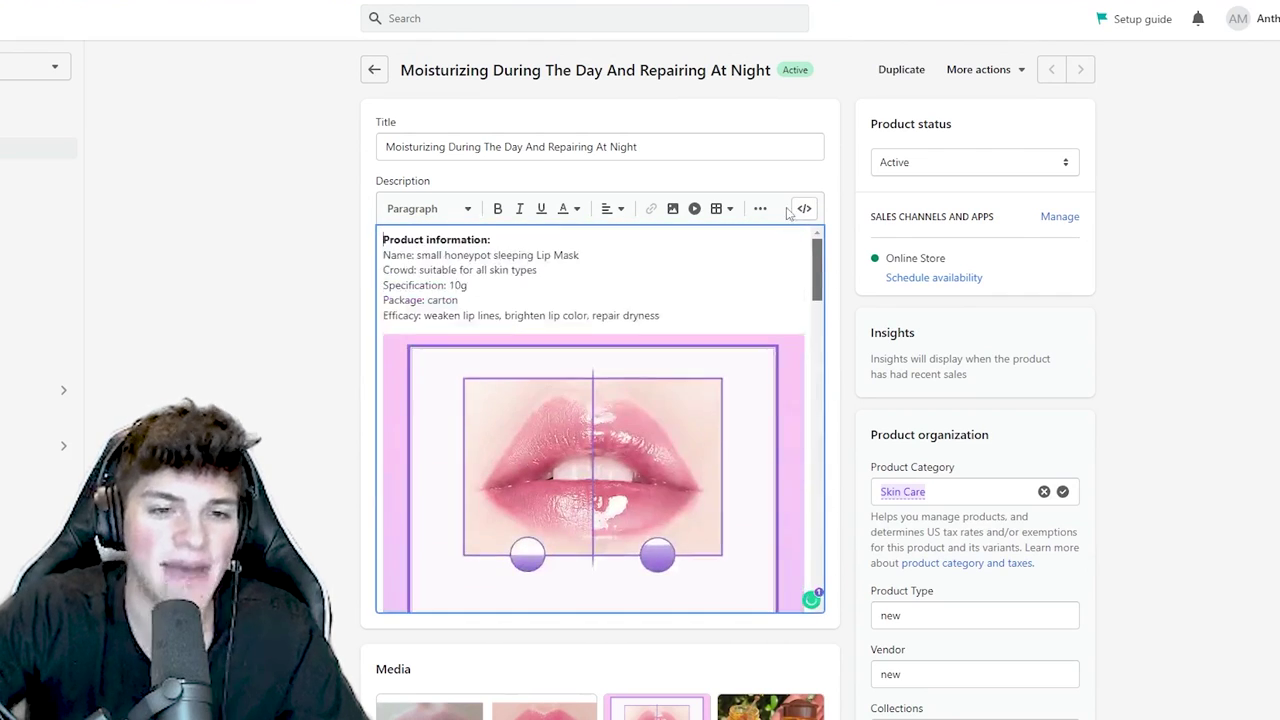
pyautogui.click(973, 70)
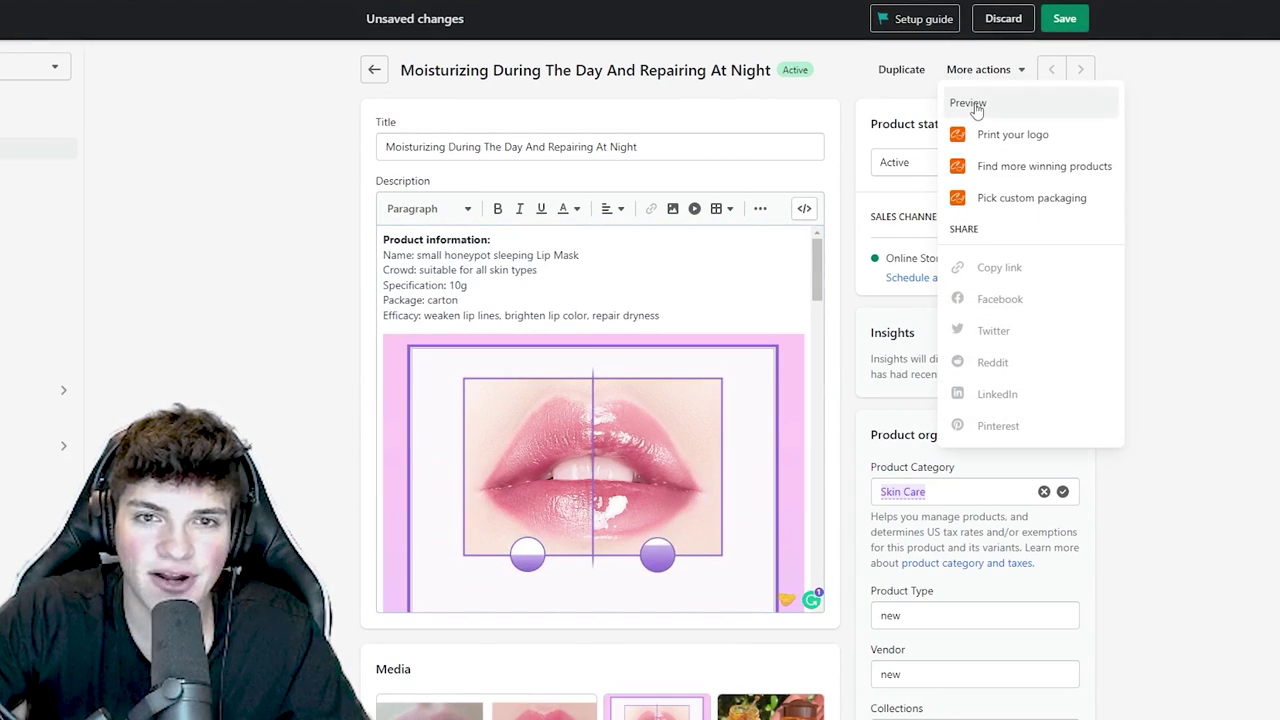
pyautogui.click(962, 104)
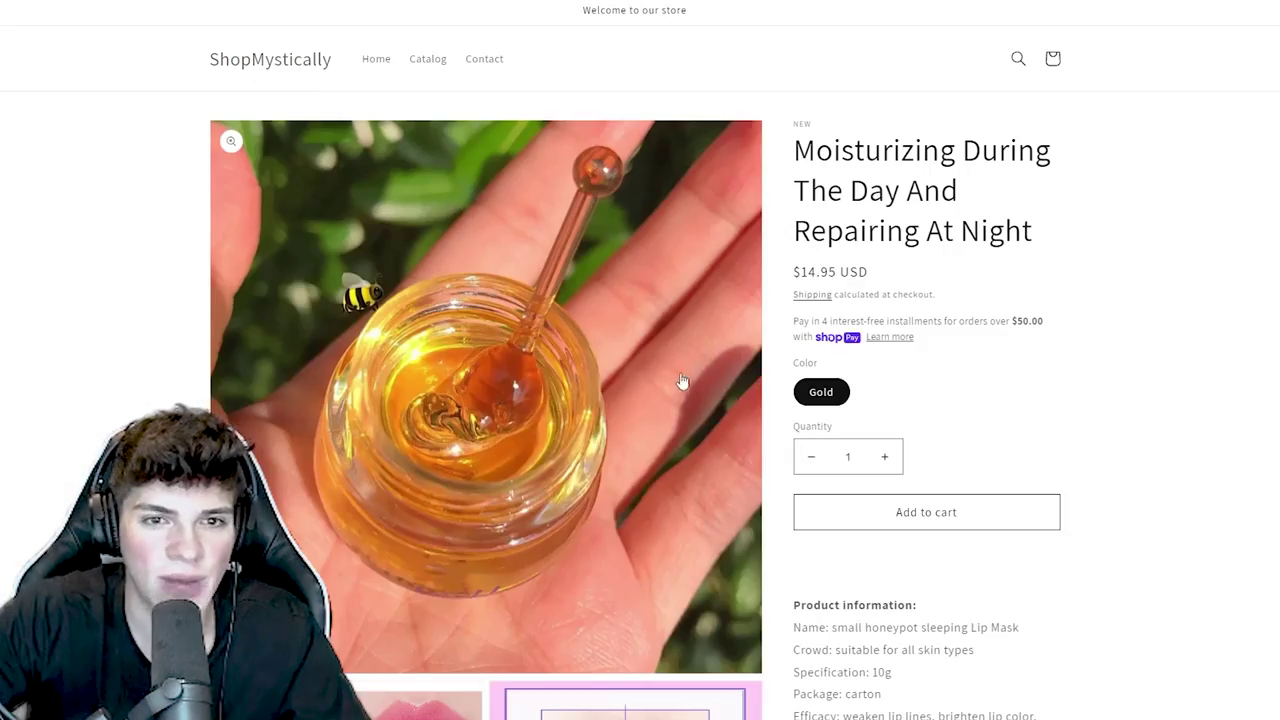
# - Scroll down the lip mask storefront preview to review its images and sections, then return to the top
pyautogui.scroll(-2, 677, 386)
pyautogui.scroll(-10, 741, 451)
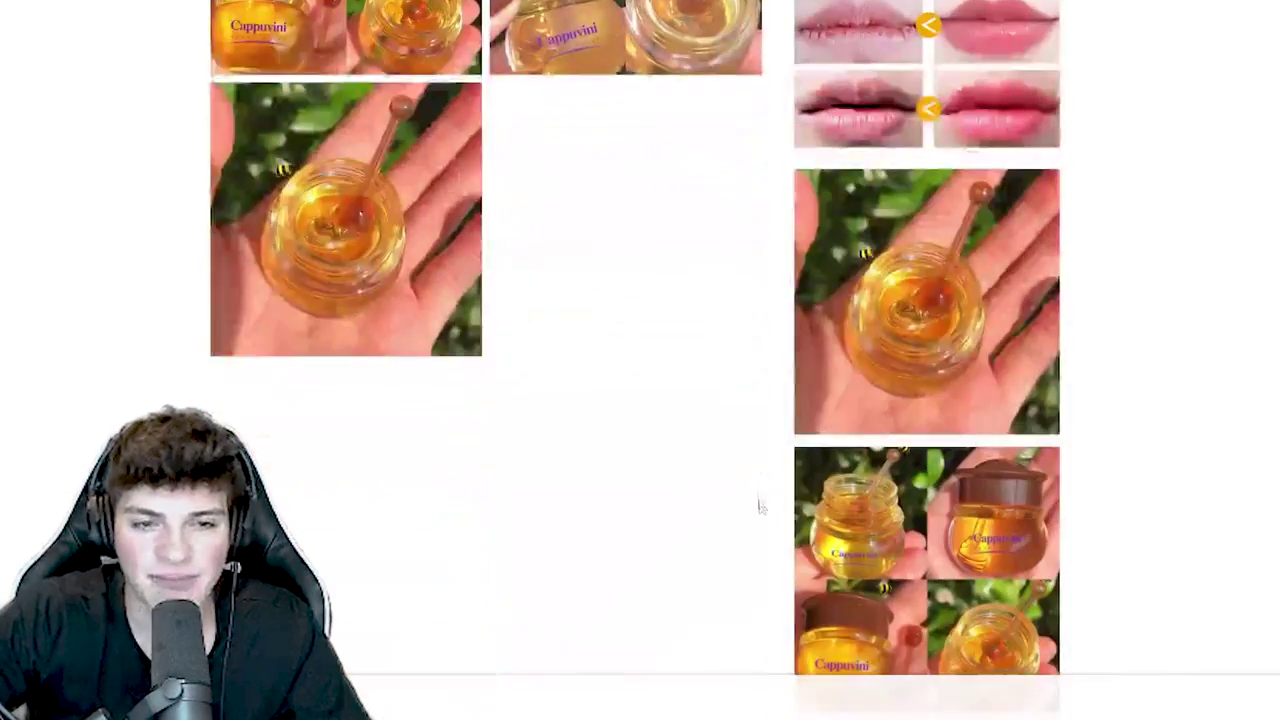
pyautogui.scroll(-7, 731, 563)
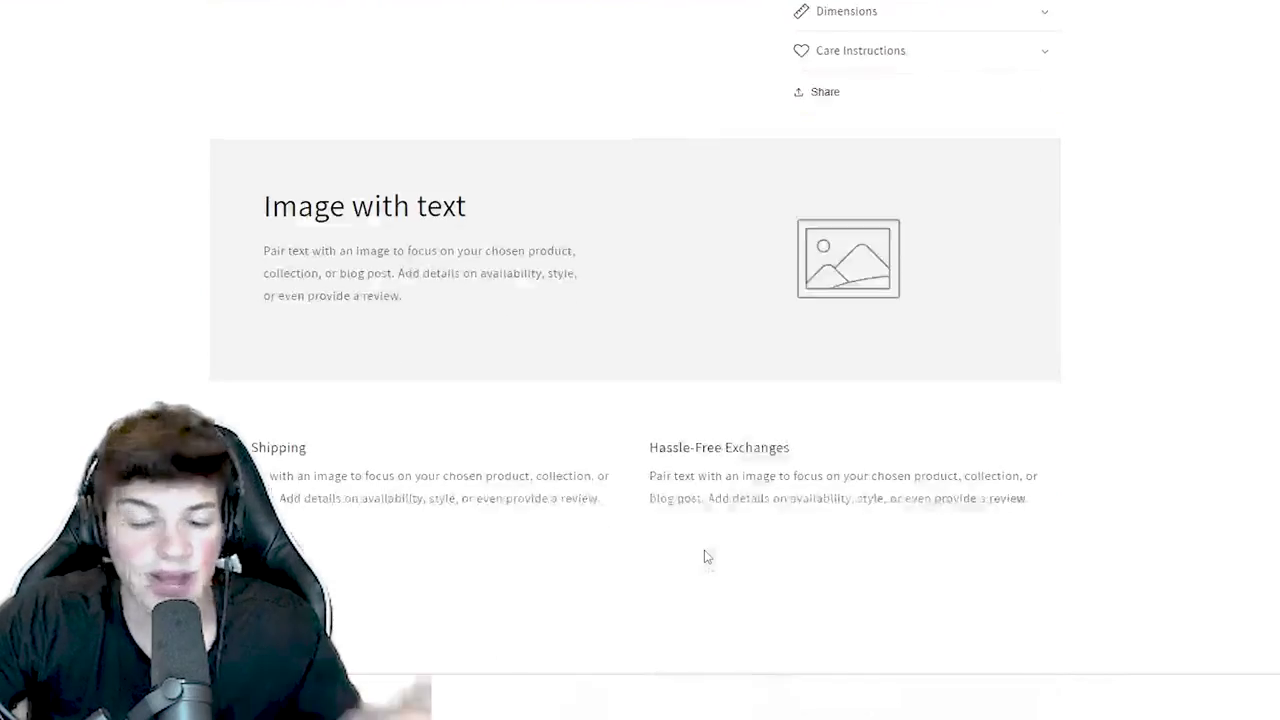
pyautogui.scroll(2, 703, 554)
pyautogui.scroll(12, 704, 556)
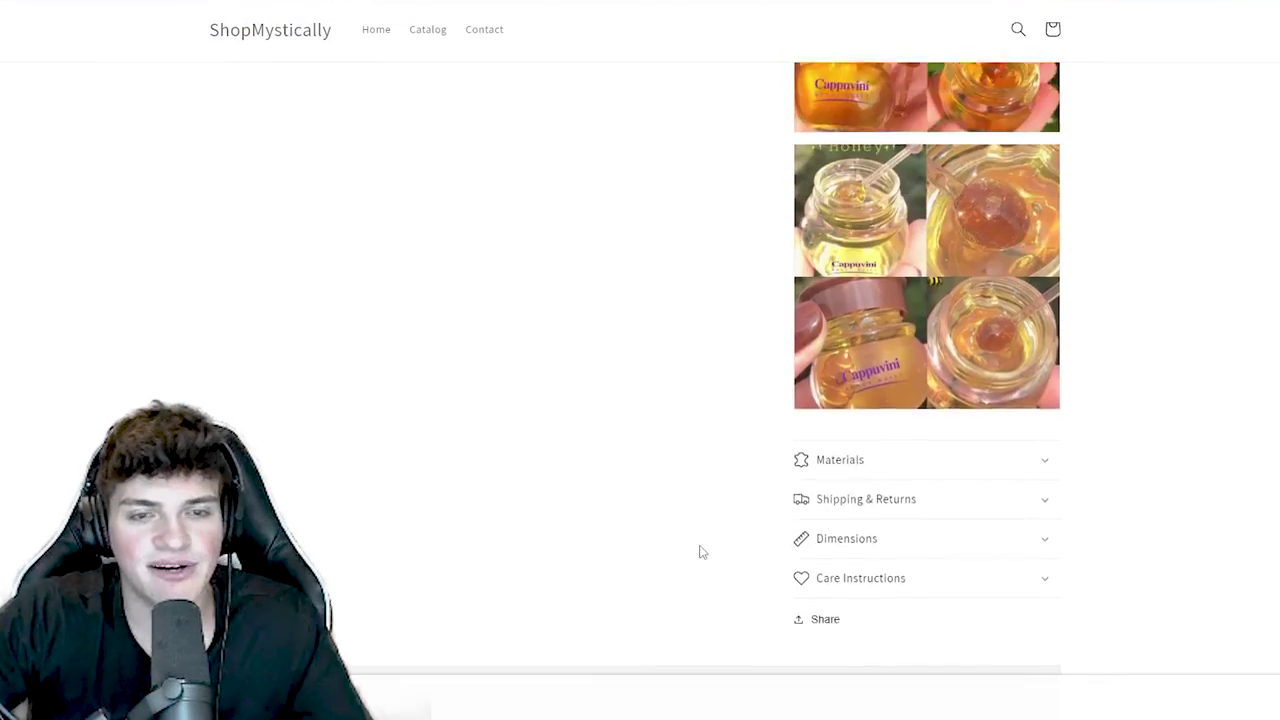
pyautogui.scroll(10, 703, 548)
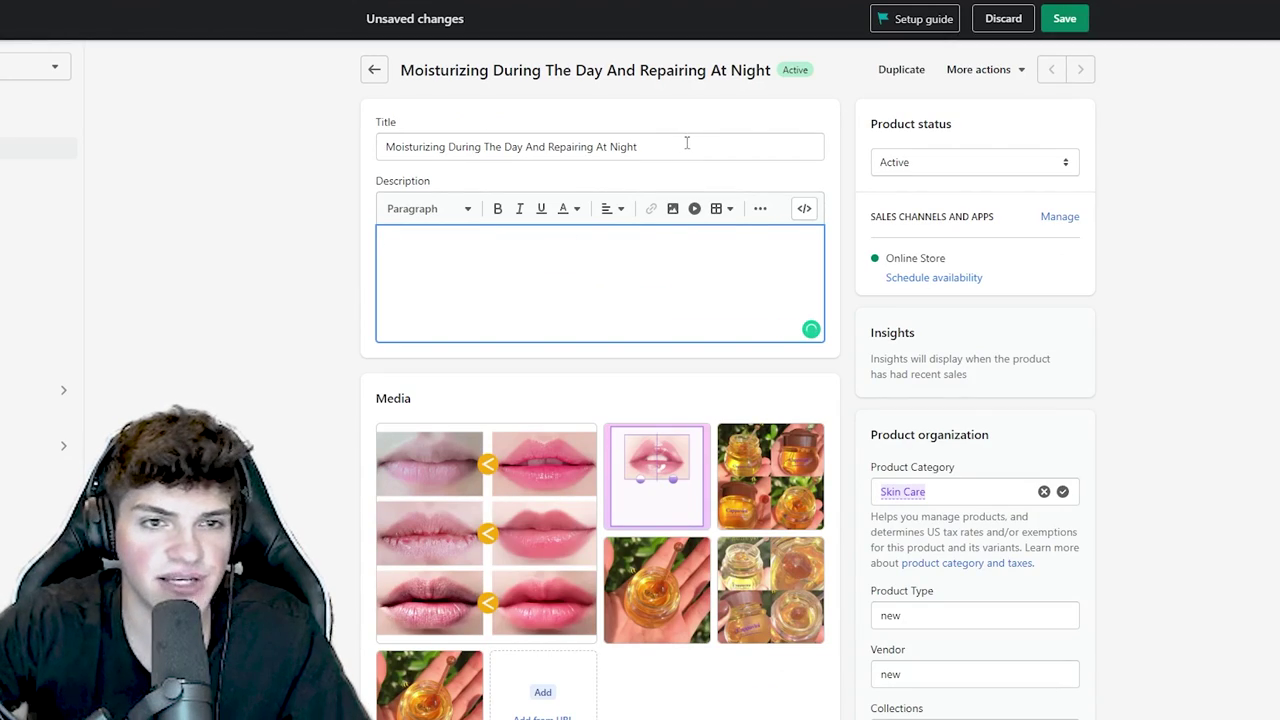
# - Delete all six media images from the lip mask product and save it
pyautogui.tripleClick(687, 143)
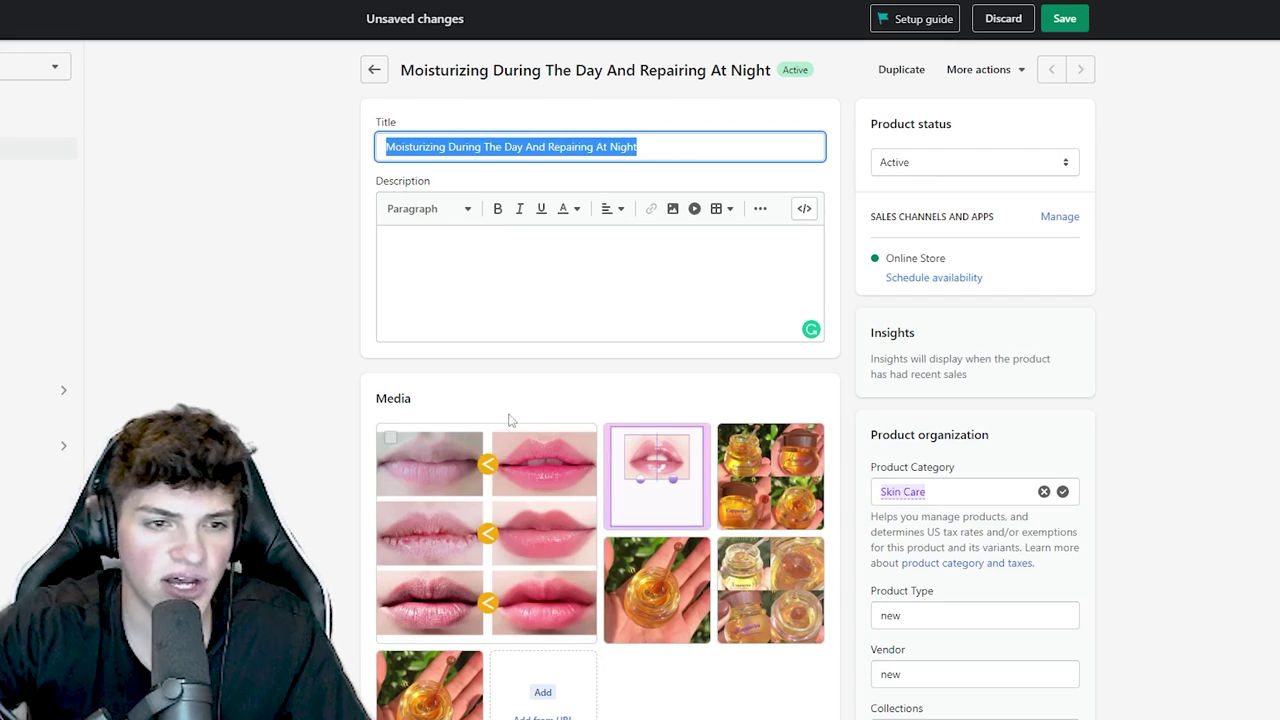
pyautogui.scroll(-1, 508, 420)
pyautogui.click(390, 360)
pyautogui.click(383, 320)
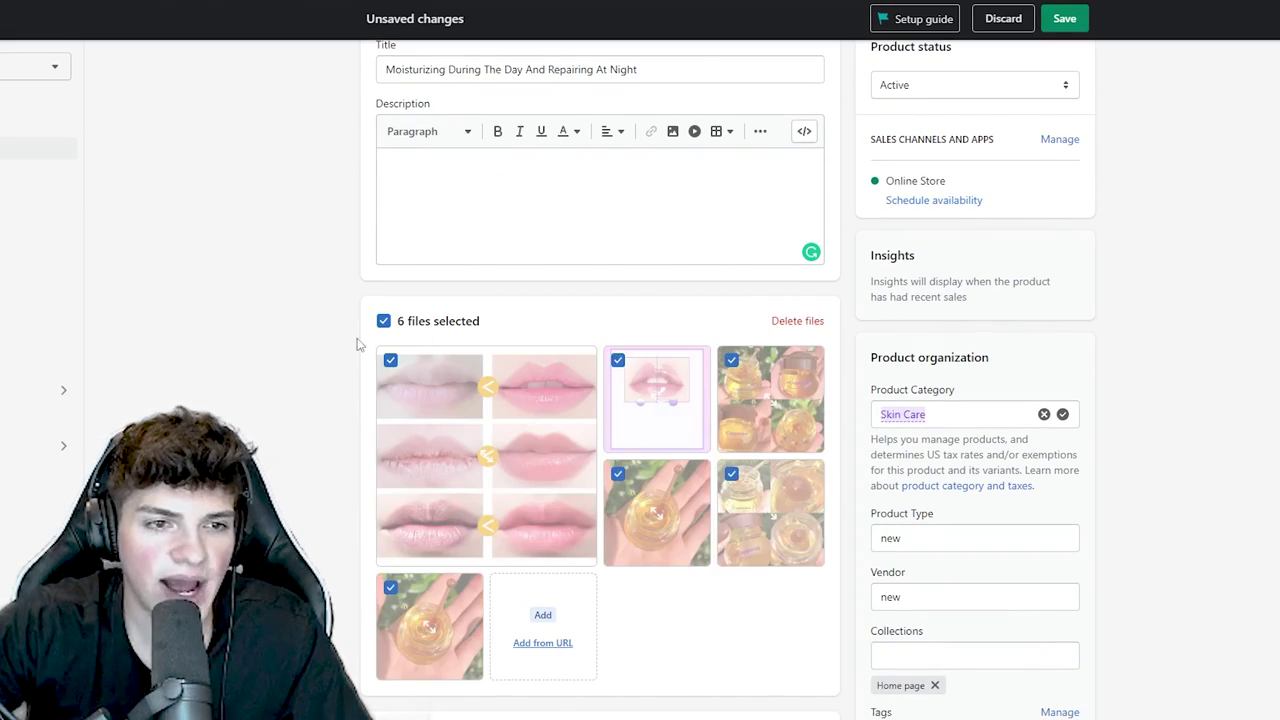
pyautogui.scroll(-6, 314, 349)
pyautogui.scroll(5, 314, 349)
pyautogui.click(792, 244)
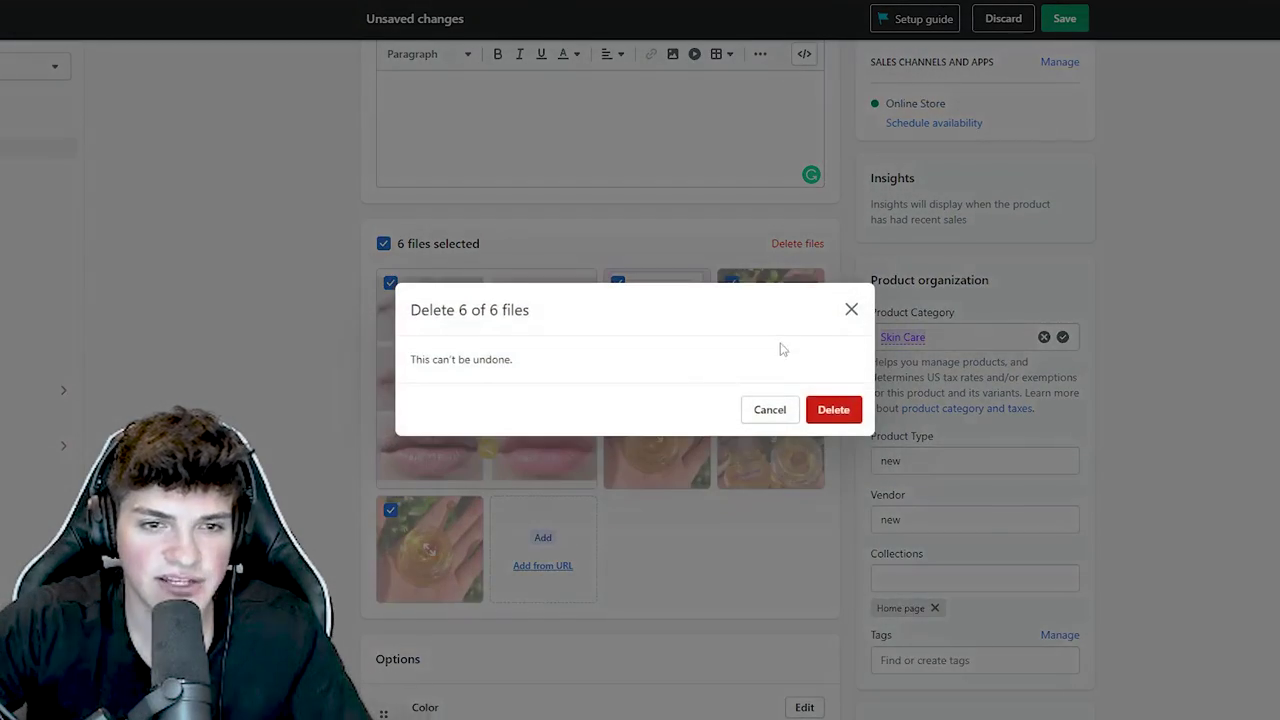
pyautogui.click(835, 409)
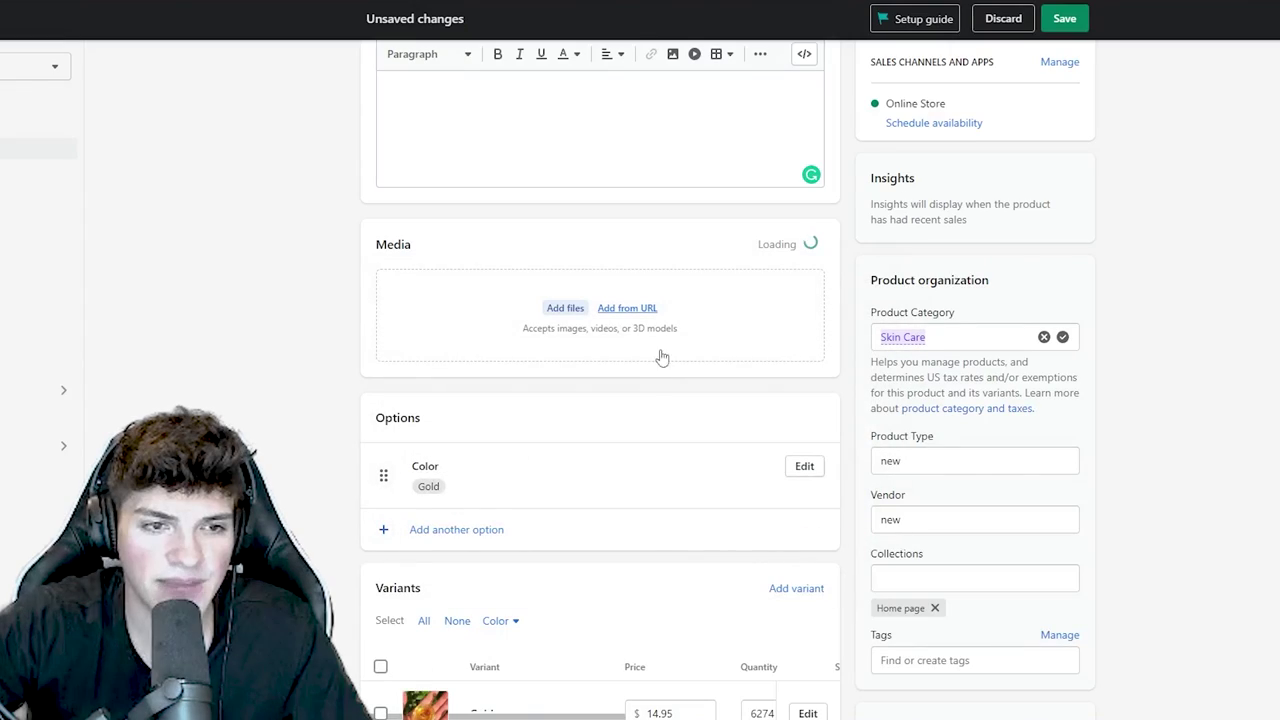
pyautogui.click(1064, 18)
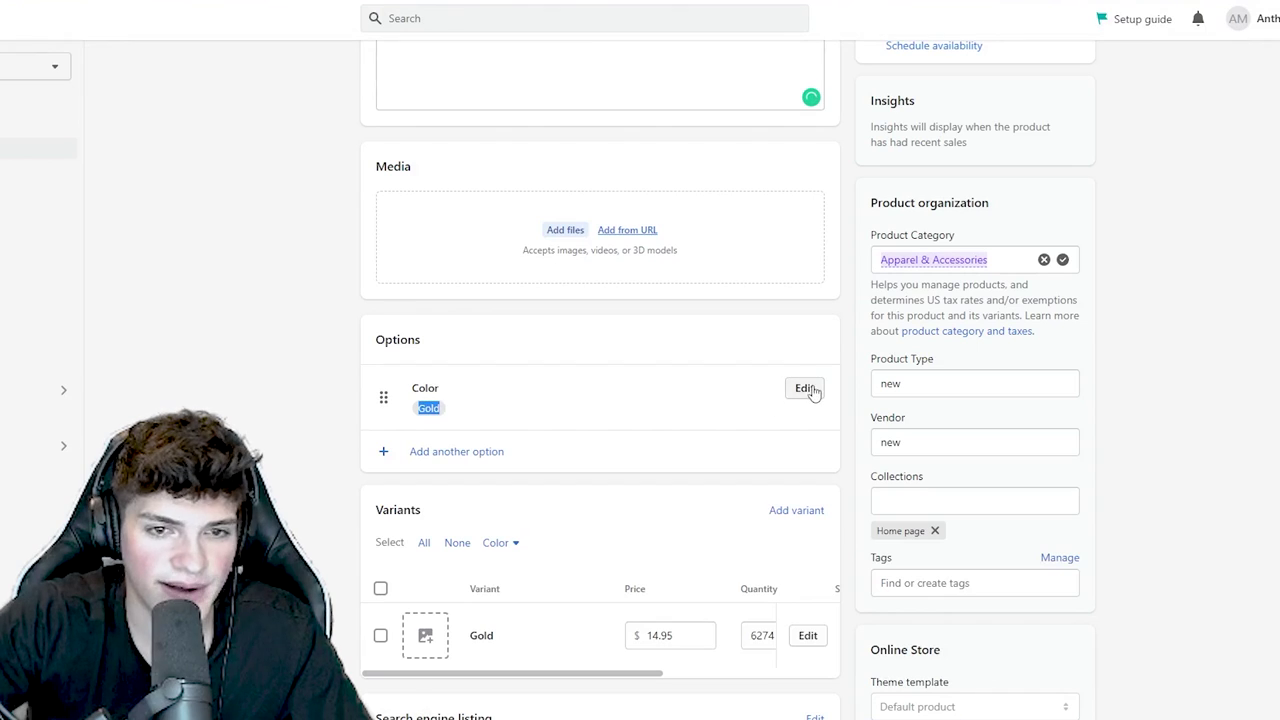
# - Remove the Color option and save, accepting that its variants are deleted
pyautogui.click(804, 387)
pyautogui.scroll(-2, 380, 400)
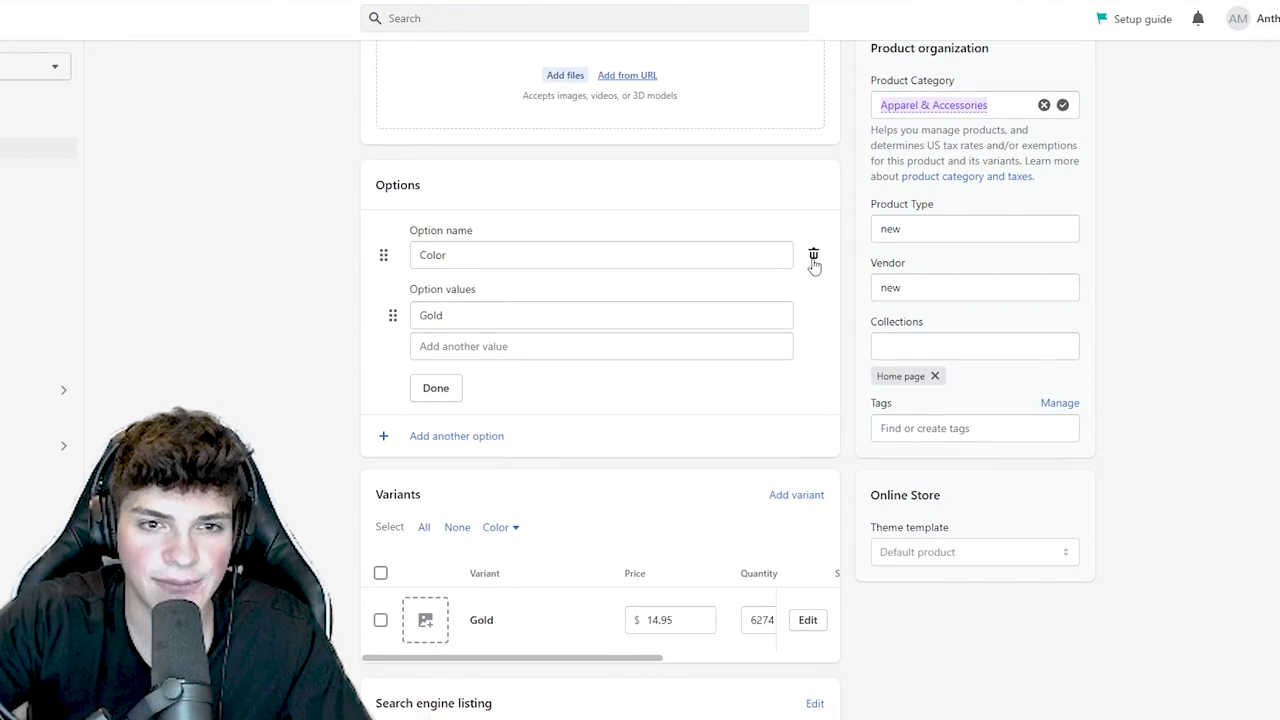
pyautogui.click(813, 257)
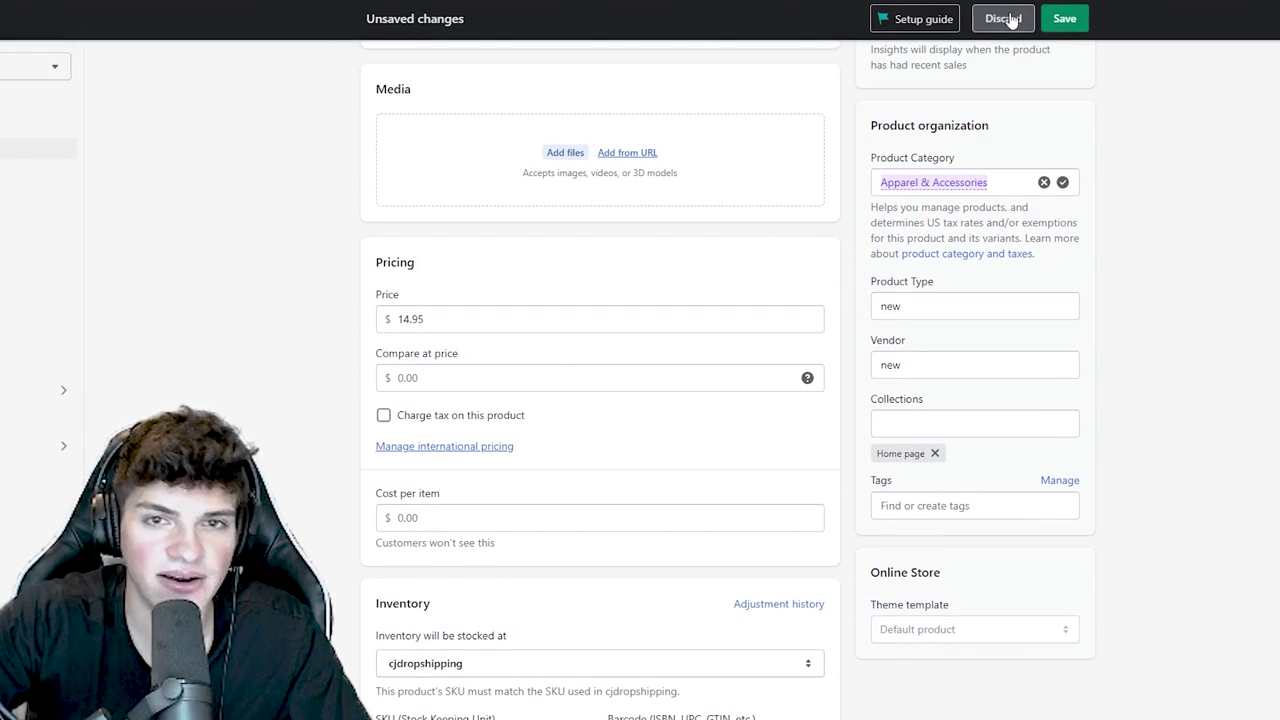
pyautogui.click(1064, 18)
pyautogui.click(818, 409)
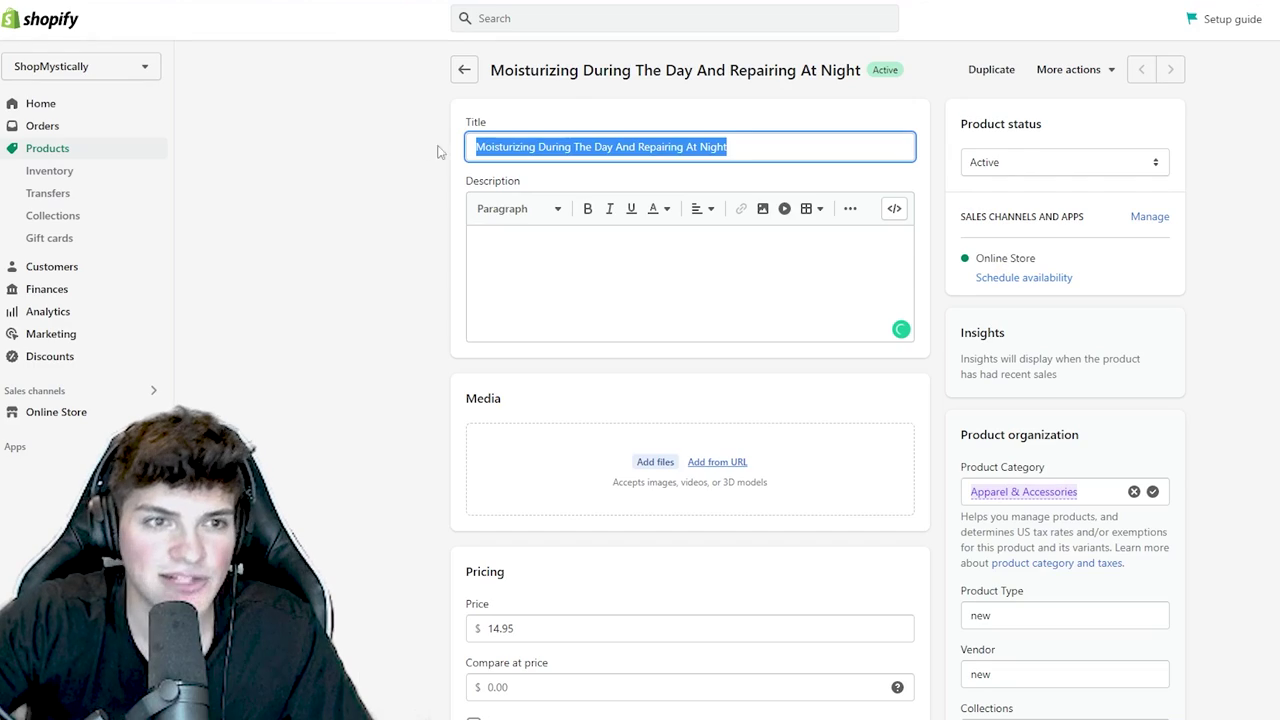
# - Open a new browser tab and enter the search 'bee lip balm'
pyautogui.tripleClick(650, 150)
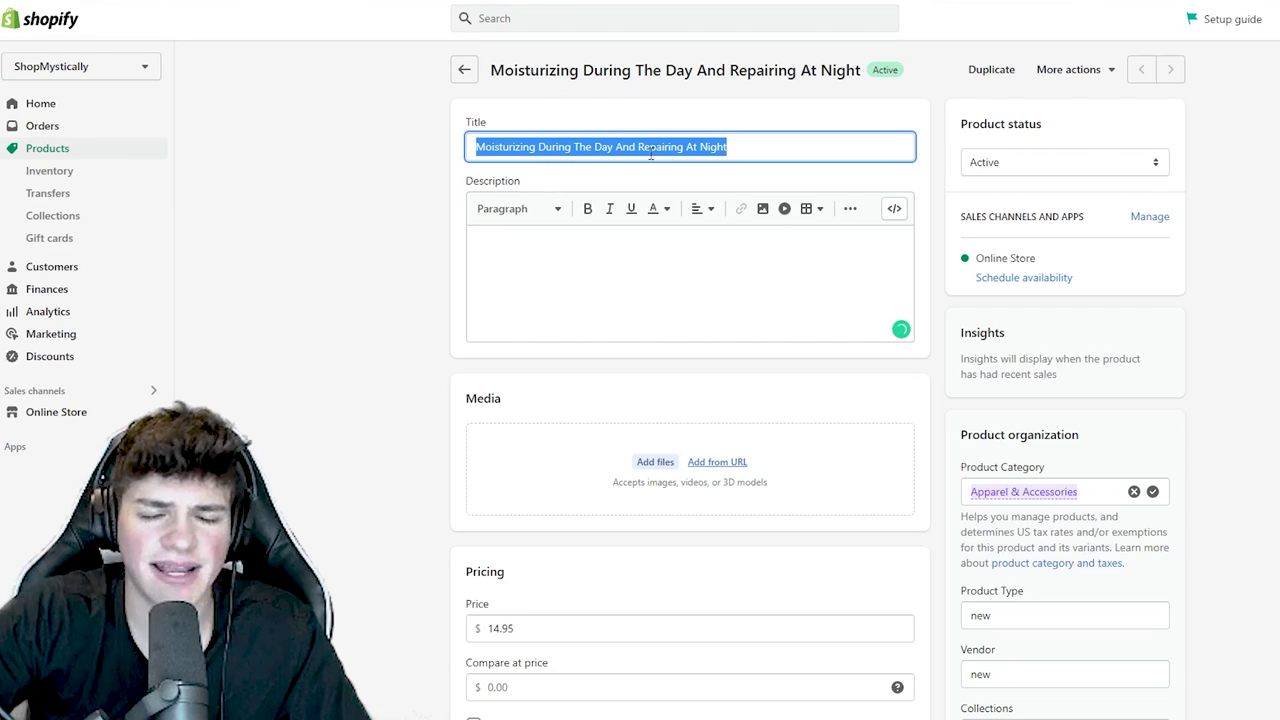
pyautogui.click(650, 150)
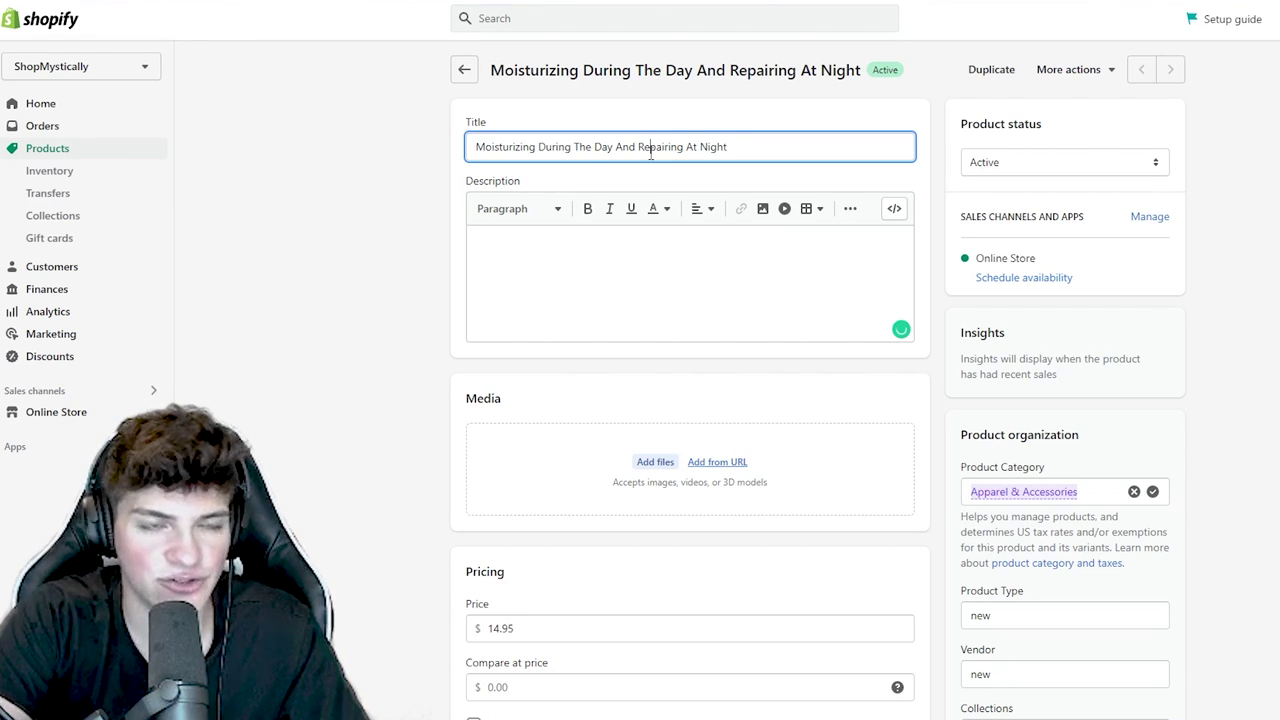
pyautogui.hotkey('ctrl', 't')
pyautogui.write('bee lip balm')
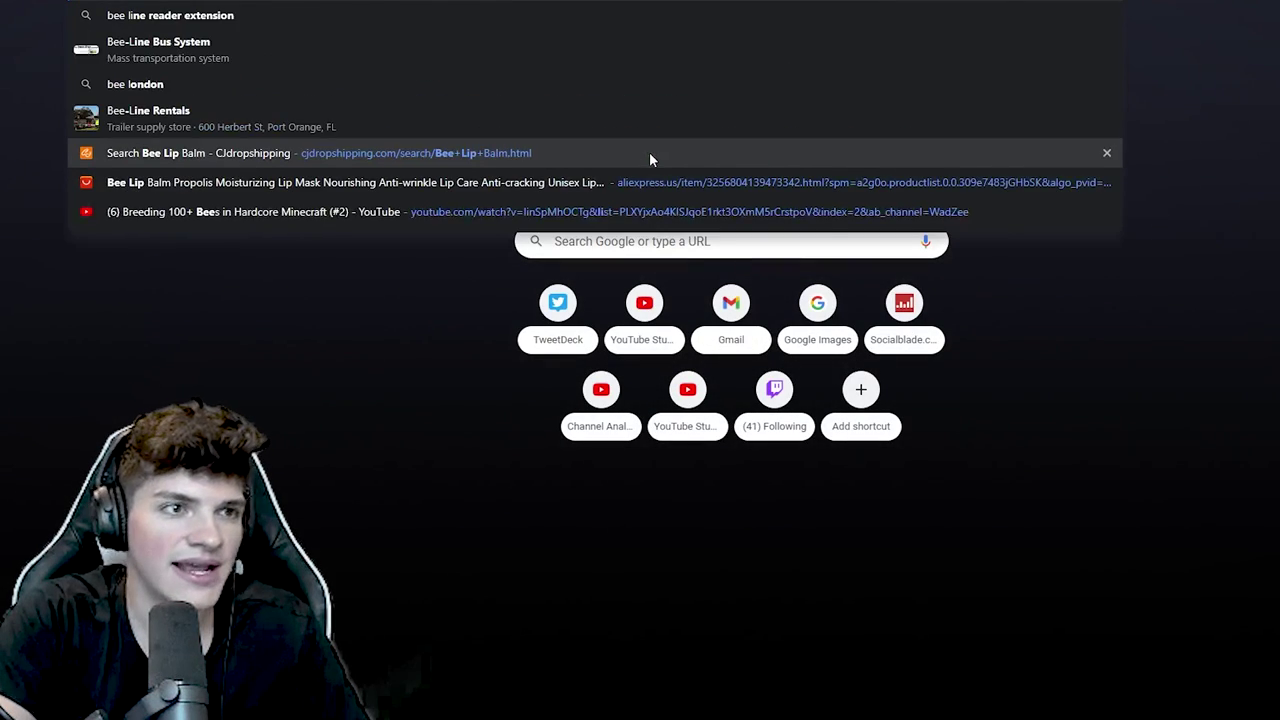
# - Search 'bee lip balm', browse the sponsored shopping results and open the Honey Pot Bee Balm listing in the background
pyautogui.press('Return')
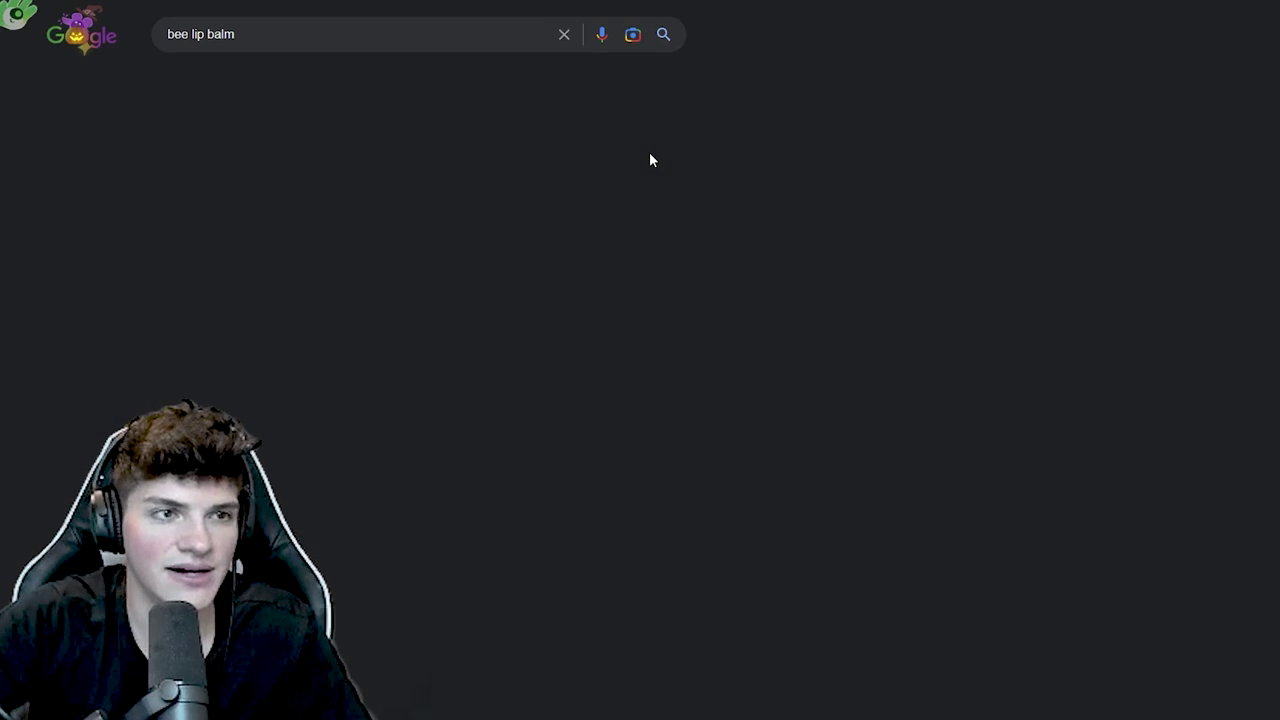
pyautogui.click(254, 84)
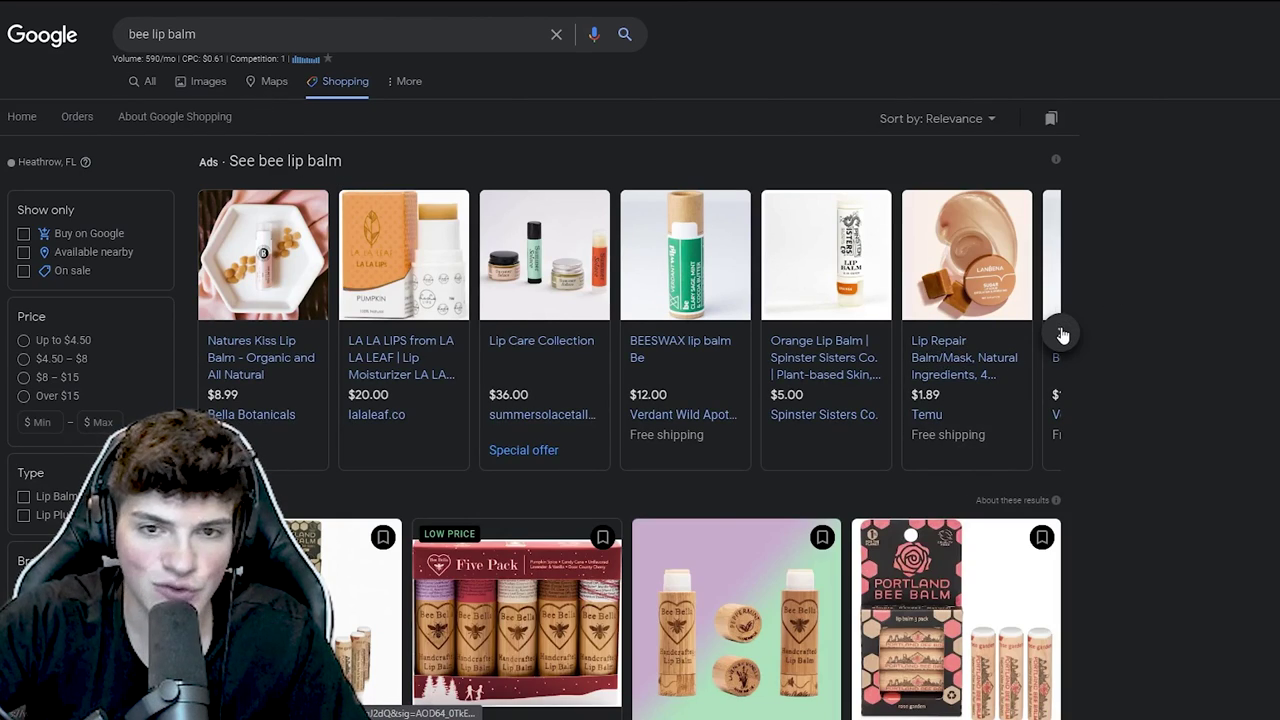
pyautogui.click(1060, 333)
pyautogui.click(1060, 333)
pyautogui.click(1061, 336)
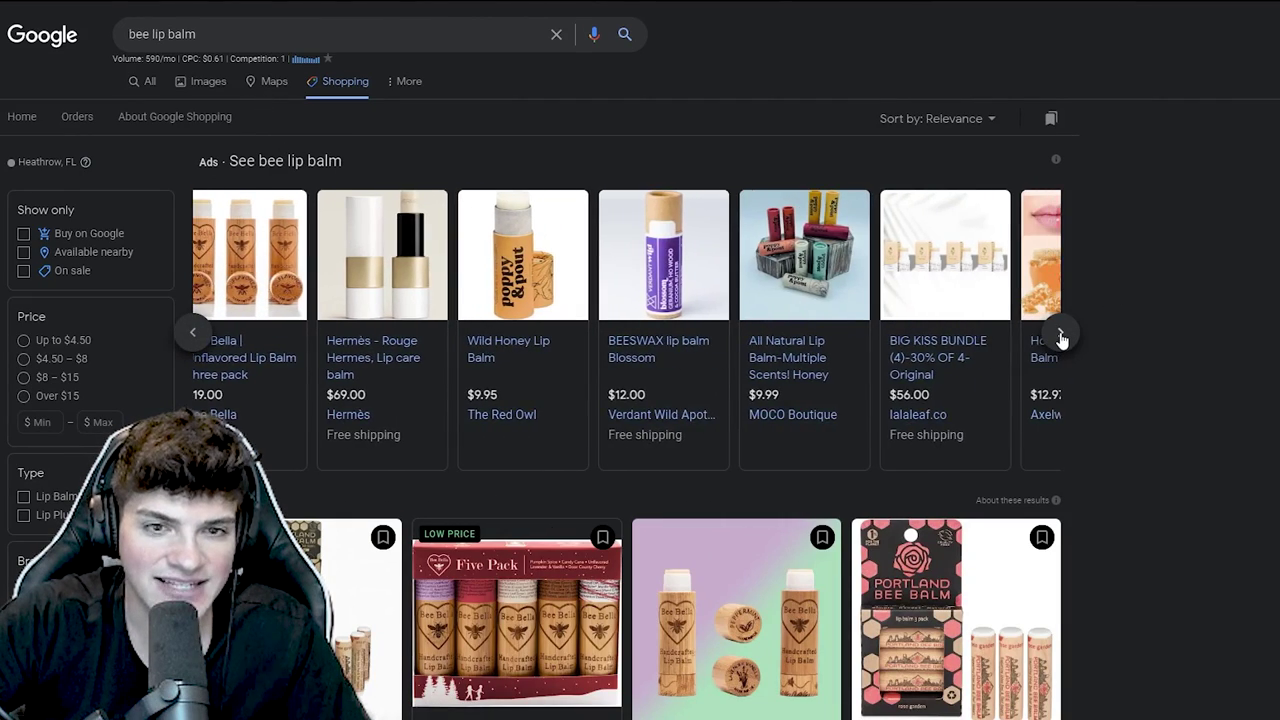
pyautogui.click(1061, 336)
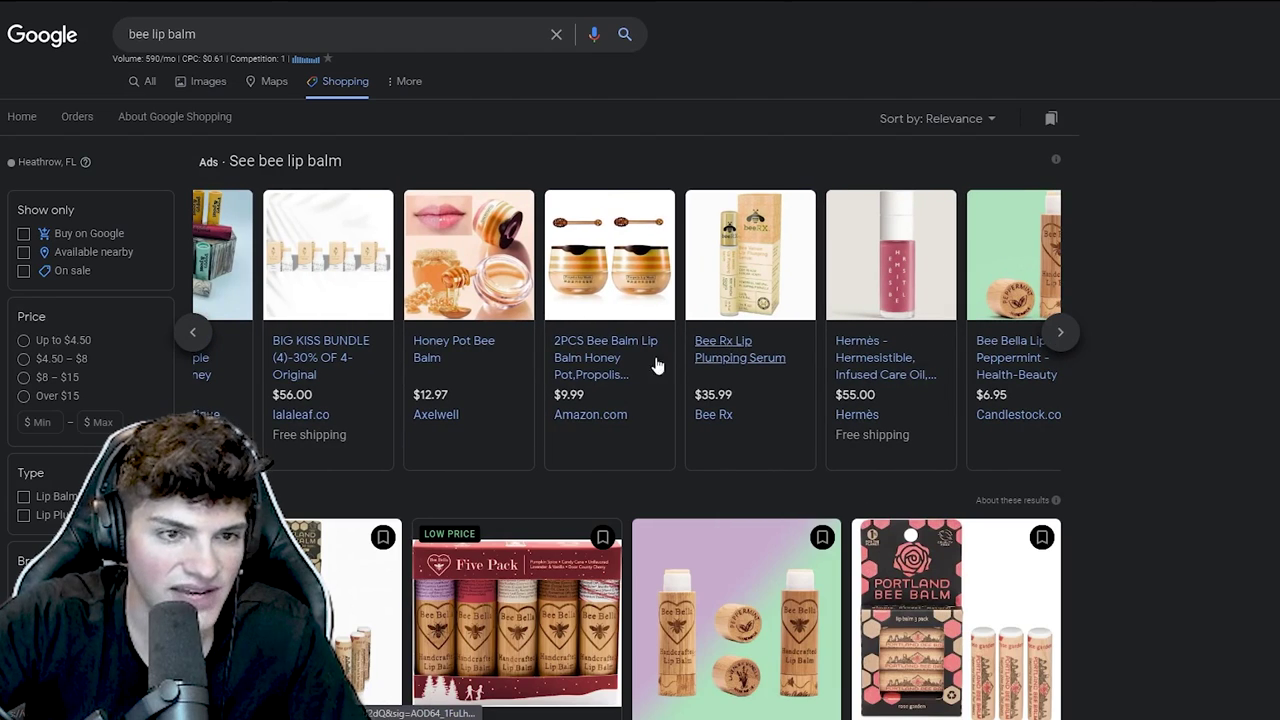
pyautogui.middleClick(465, 352)
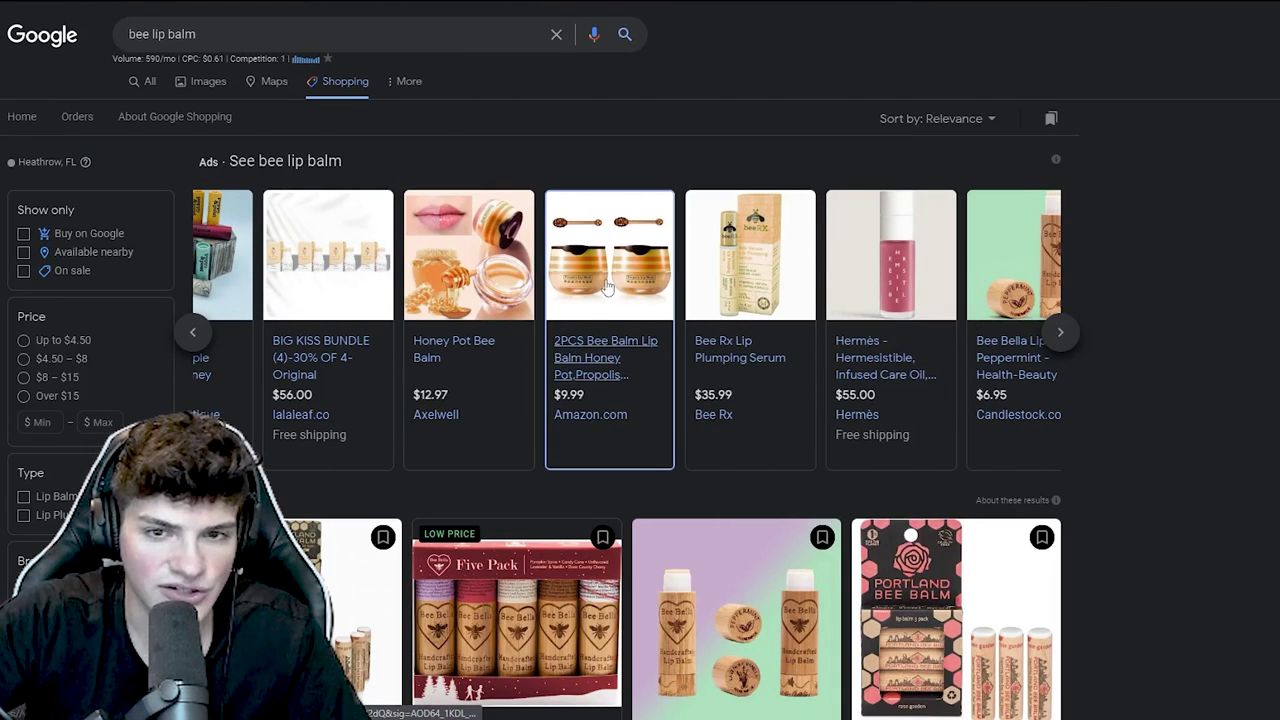
# - Refine the search to 'bee lip balm + shopify' and review the web results
pyautogui.click(299, 37)
pyautogui.write('+ shopify')
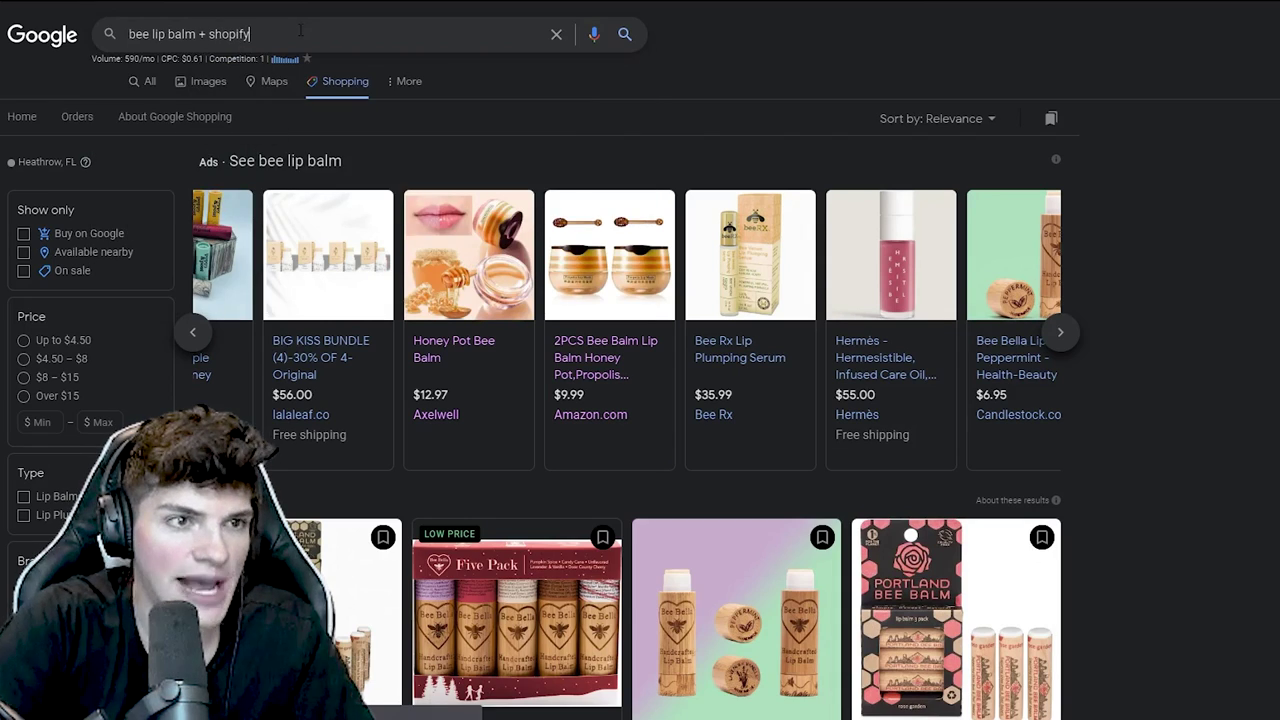
pyautogui.press('Return')
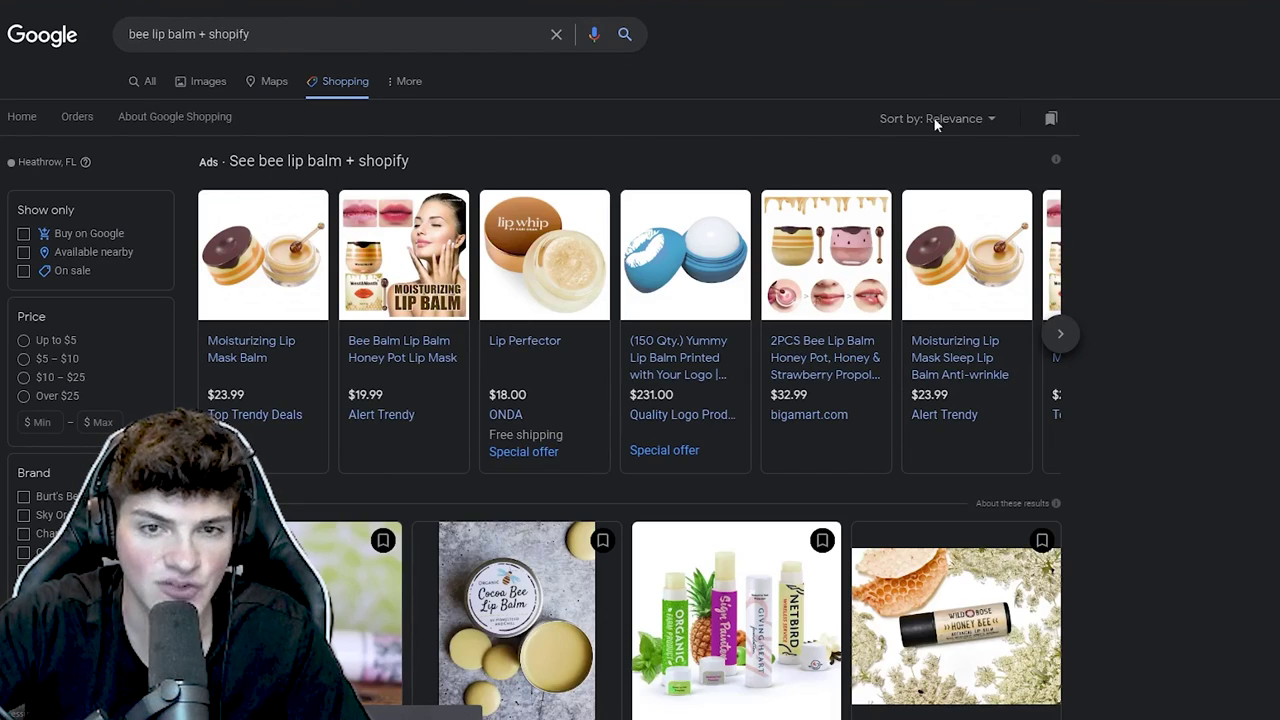
pyautogui.click(143, 81)
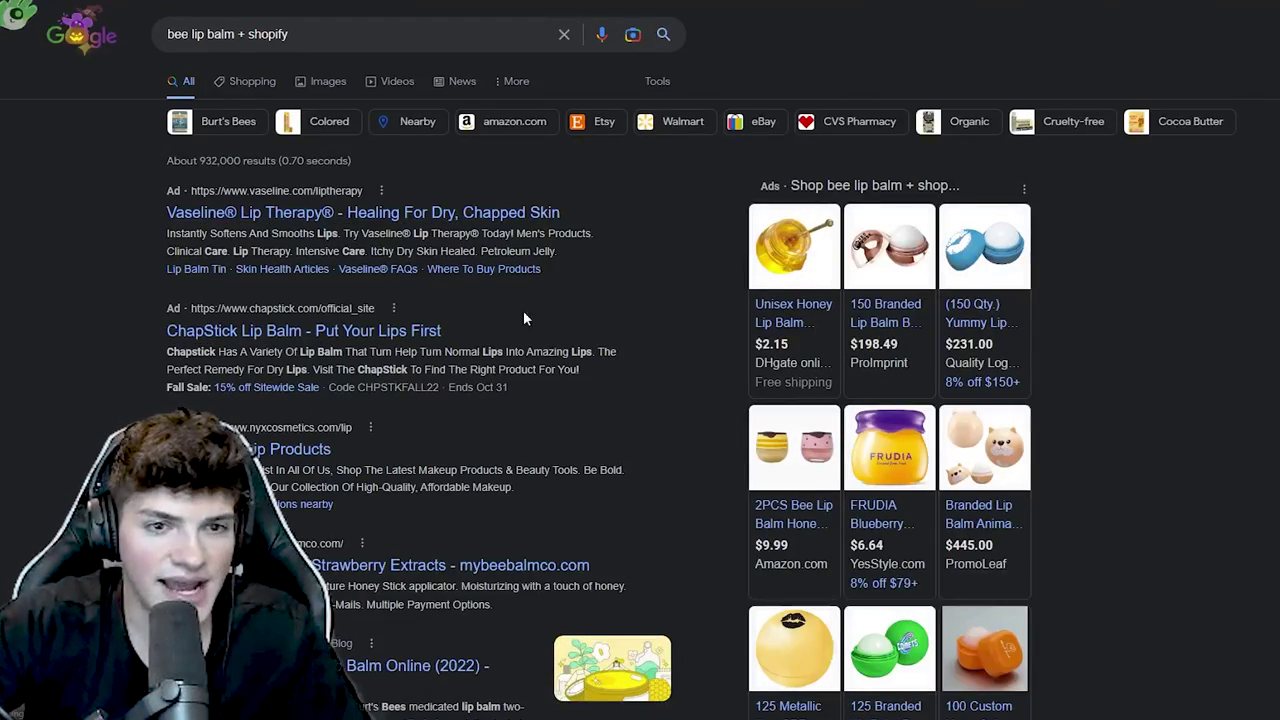
pyautogui.scroll(-3, 1227, 397)
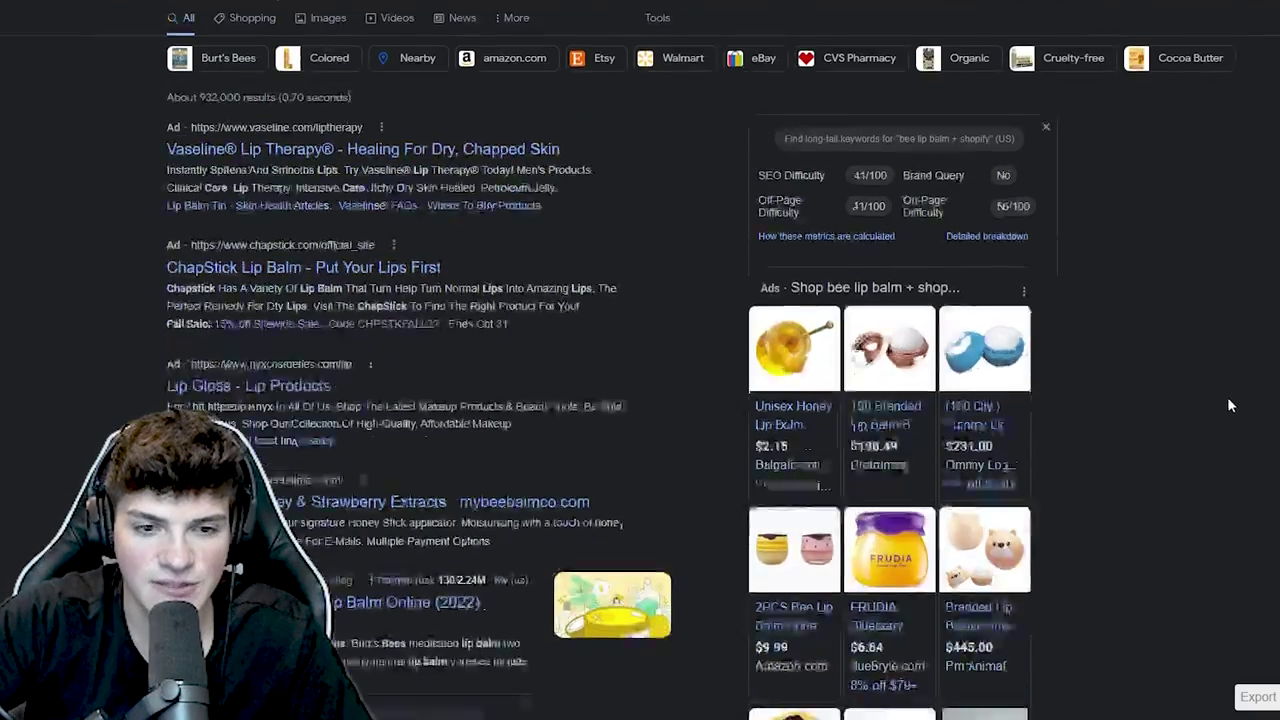
pyautogui.scroll(-2, 1200, 408)
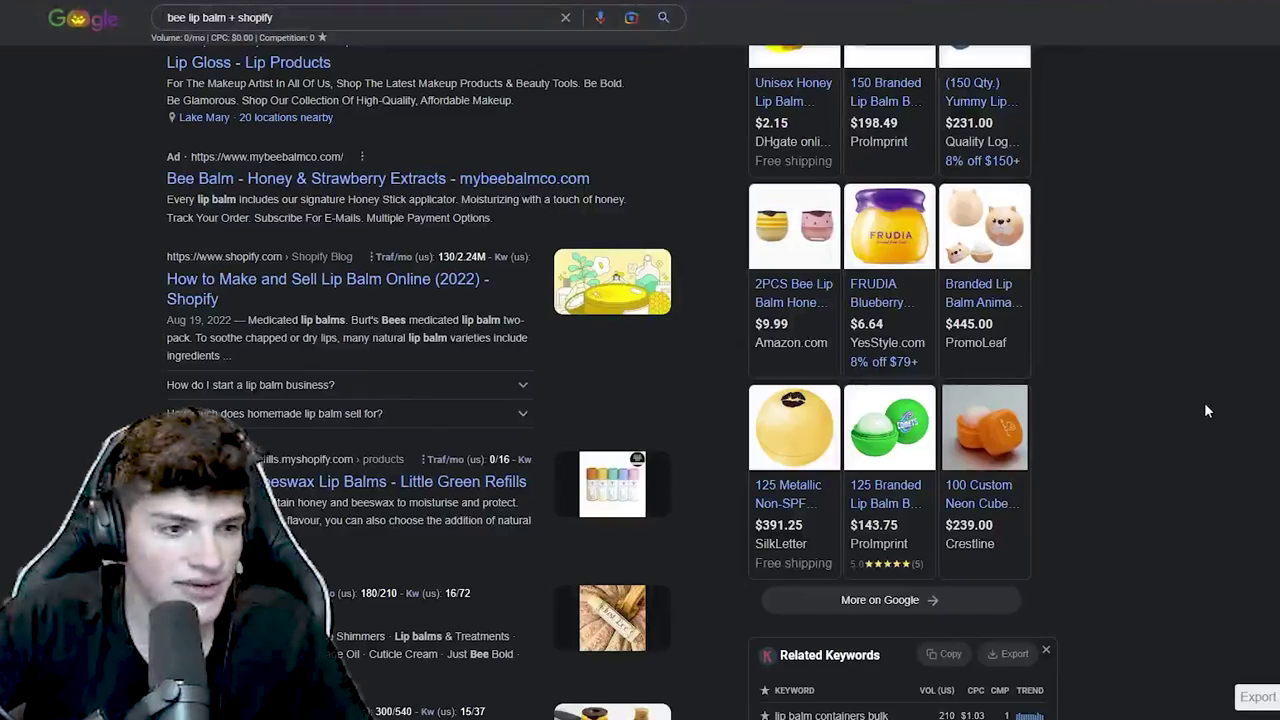
pyautogui.scroll(4, 509, 542)
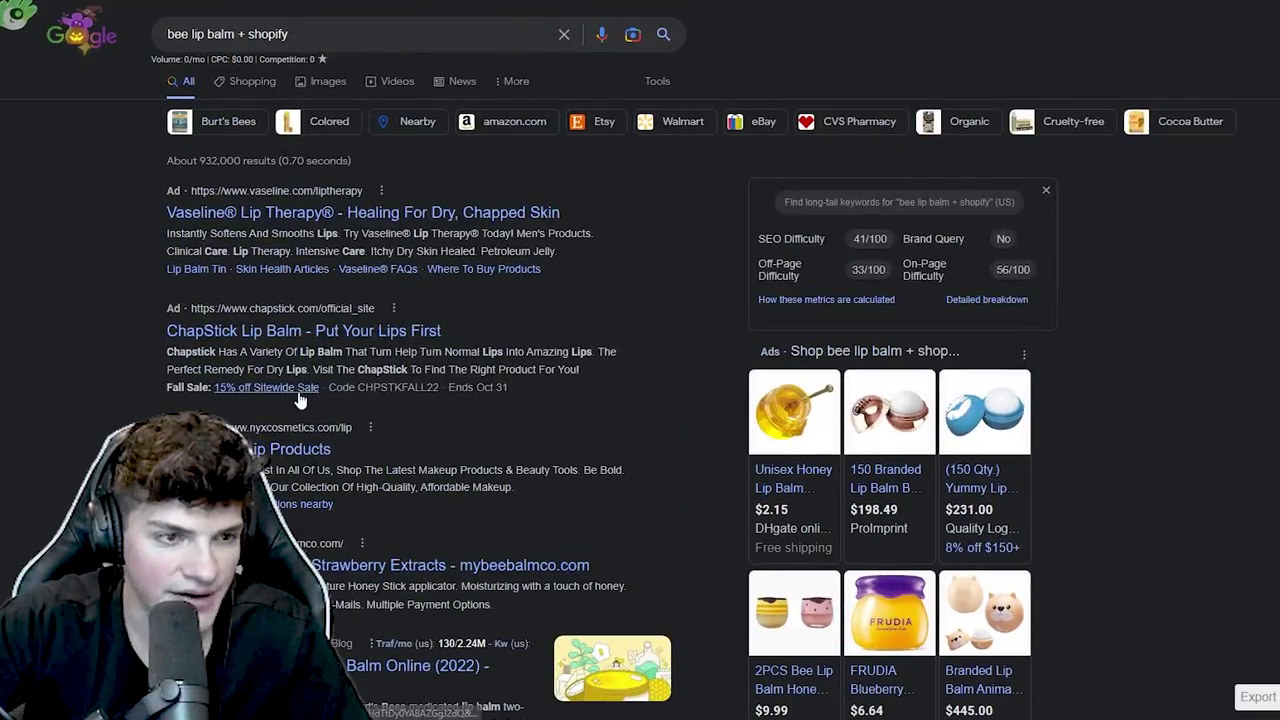
pyautogui.scroll(-10, 290, 345)
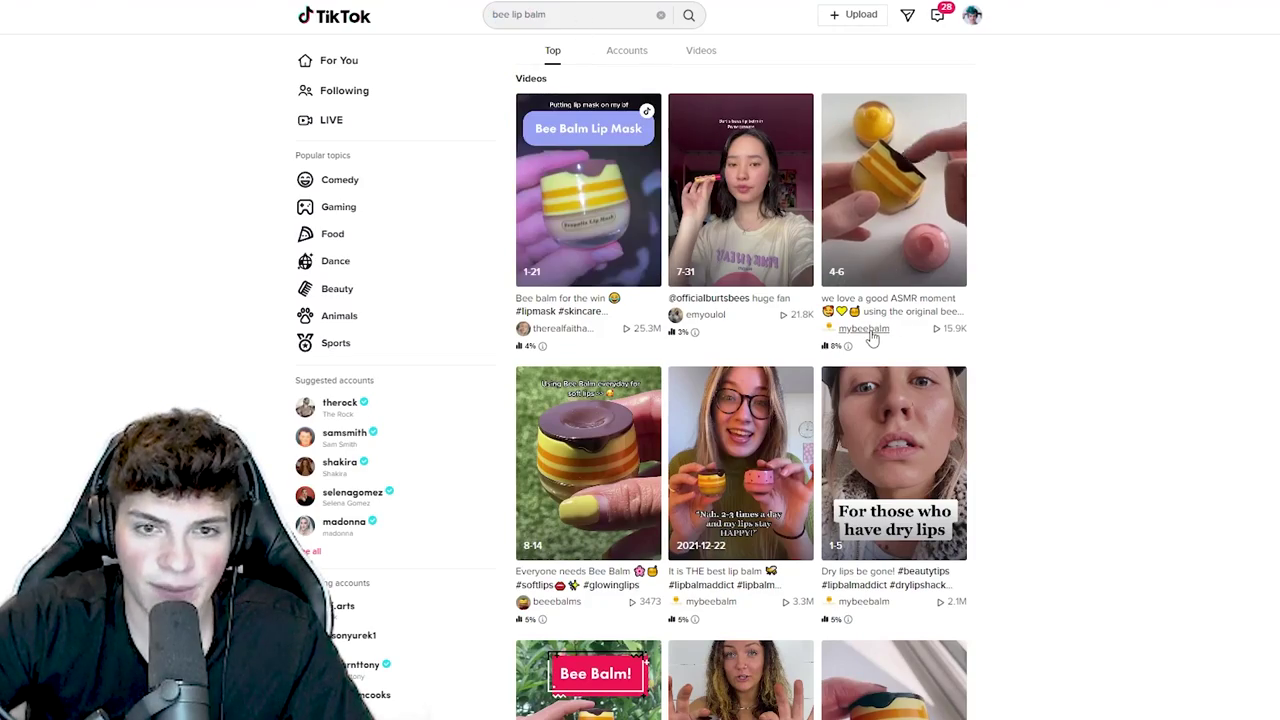
# - Open the beeebalms TikTok profile and follow its bio link to the mybeebalmco.com store
pyautogui.scroll(-2, 662, 432)
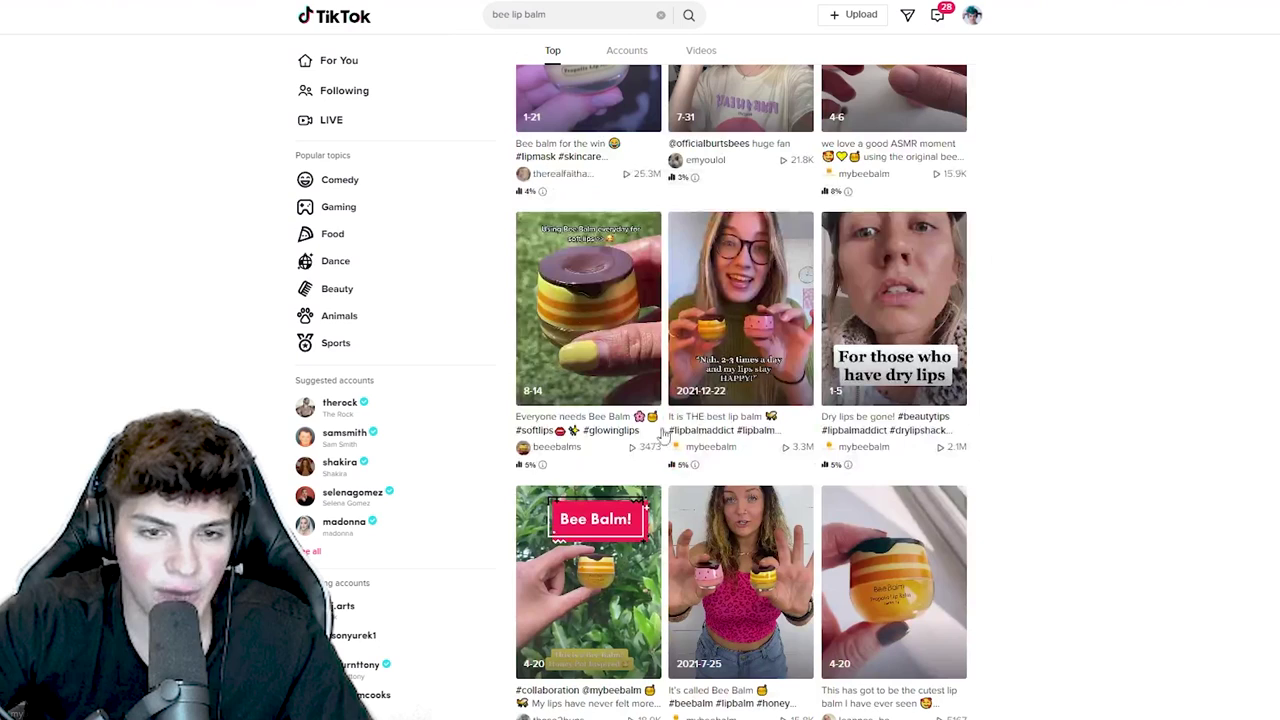
pyautogui.click(552, 447)
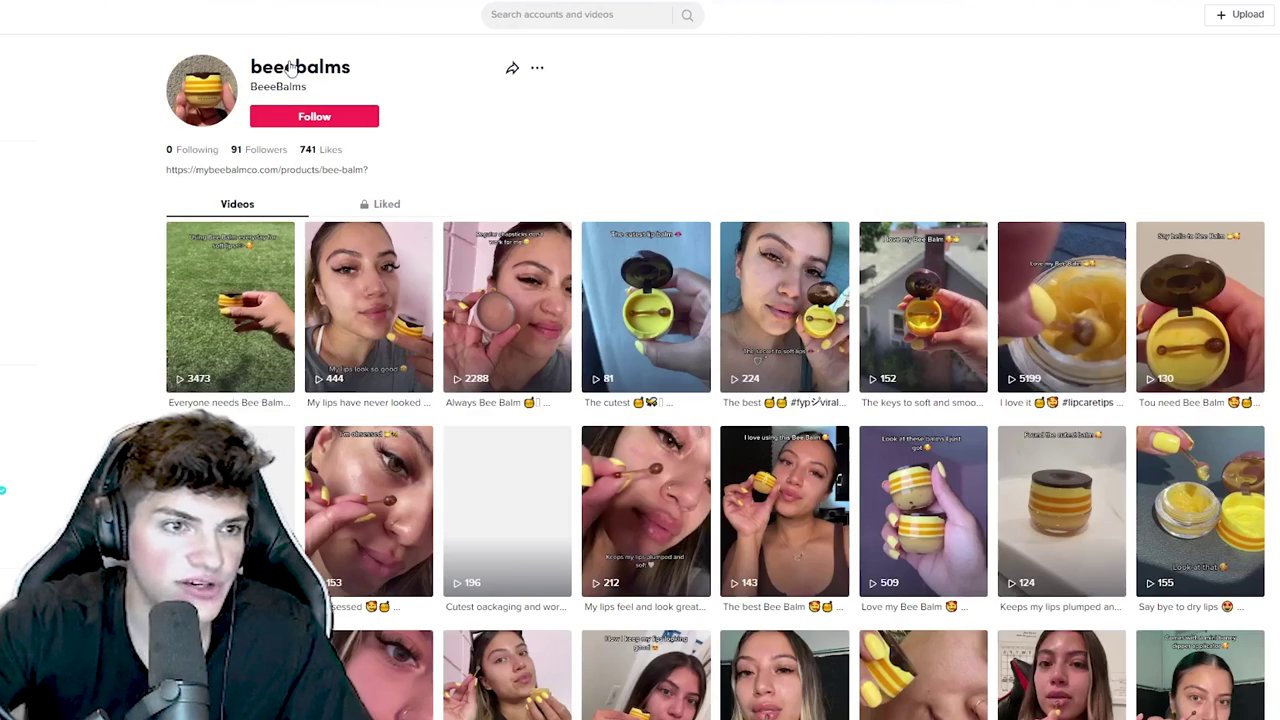
pyautogui.moveTo(352, 66); pyautogui.dragTo(248, 67)
pyautogui.tripleClick(273, 169)
pyautogui.rightClick(273, 169)
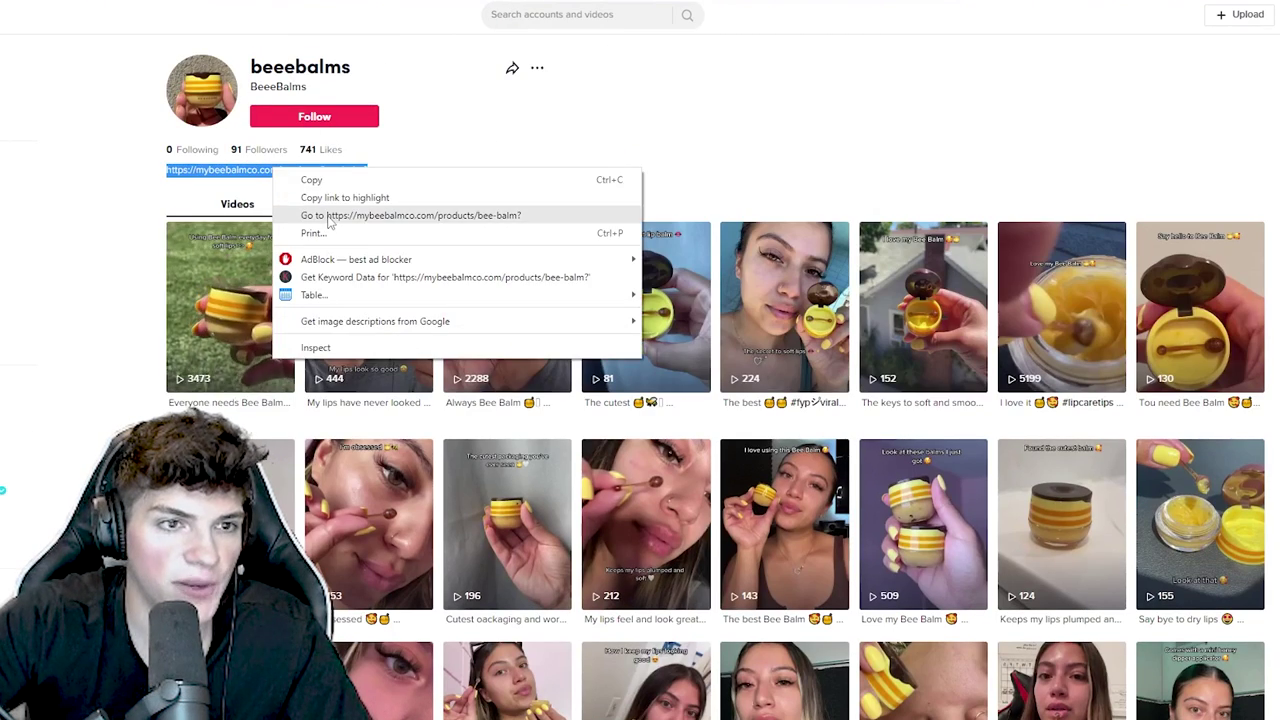
pyautogui.click(337, 206)
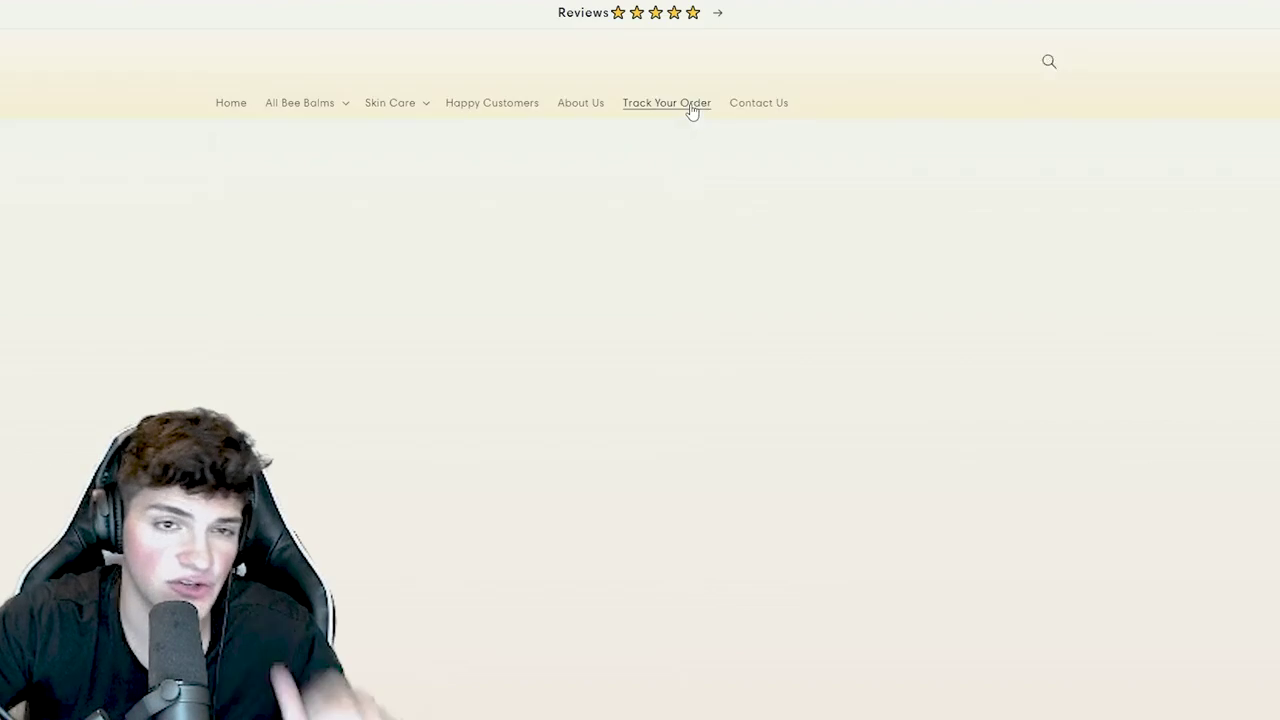
# - Enlarge the honey bottle and jar photo on the Bee Balm Special Offer page, then close it
pyautogui.scroll(-1, 561, 313)
pyautogui.scroll(1, 572, 372)
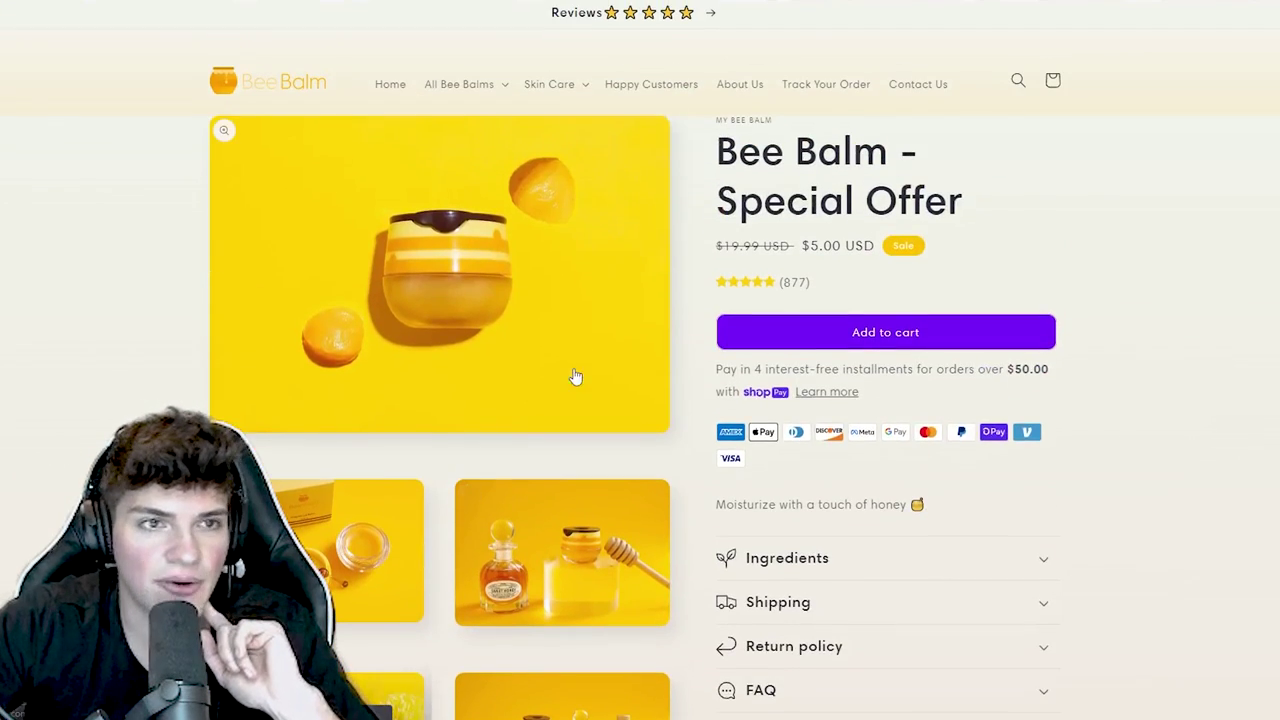
pyautogui.scroll(-1, 510, 290)
pyautogui.click(520, 460)
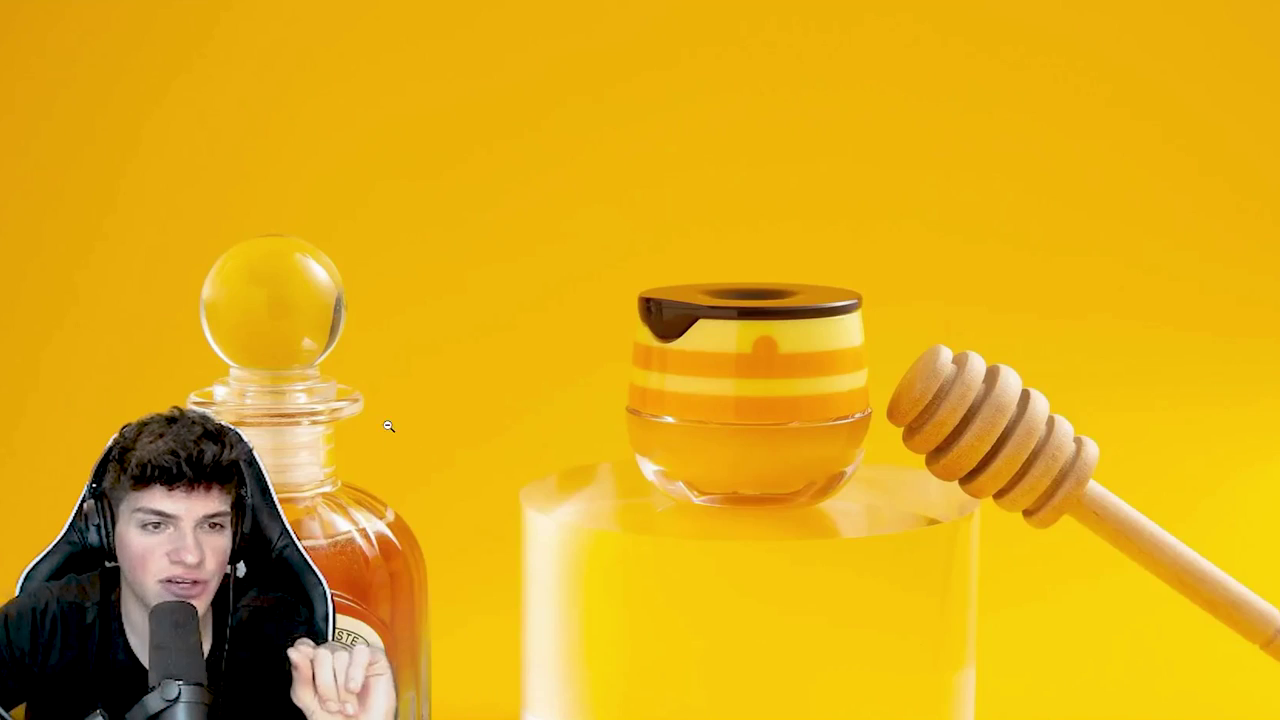
pyautogui.press('Escape')
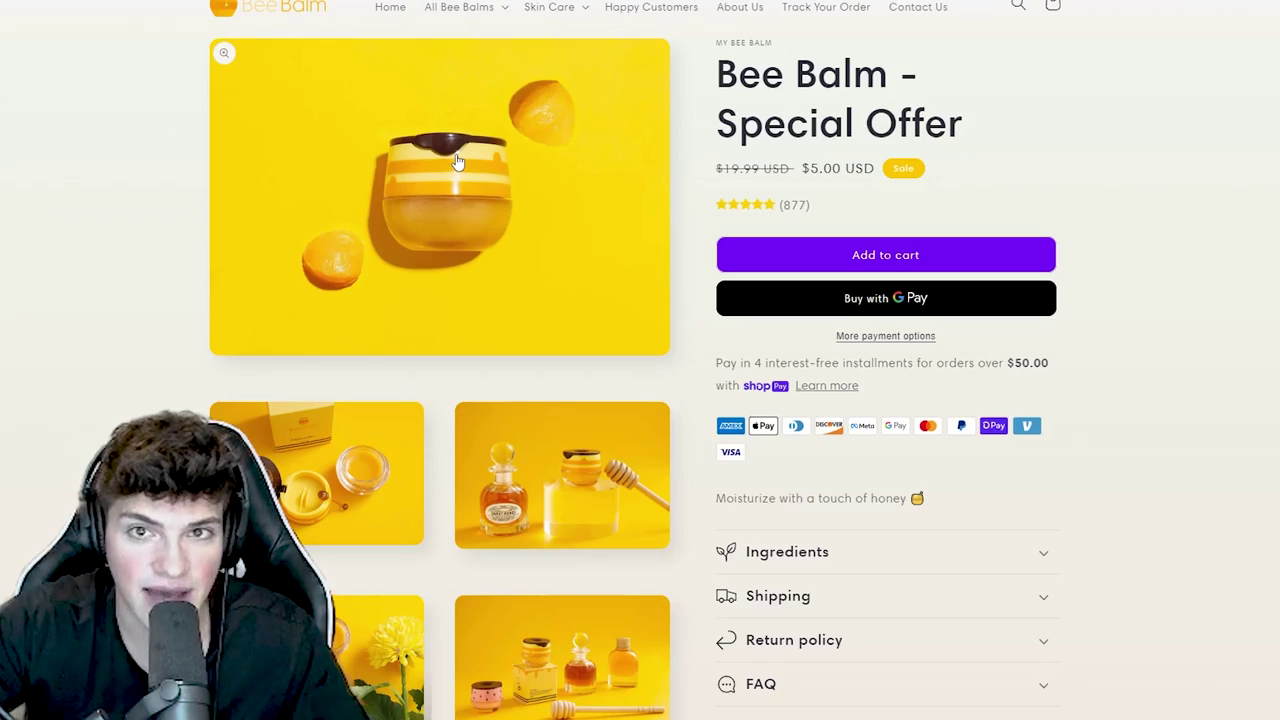
# - Save the Honey Extracts image to a file, leaving the lip close-up image unsaved
pyautogui.scroll(-8, 590, 414)
pyautogui.scroll(2, 590, 414)
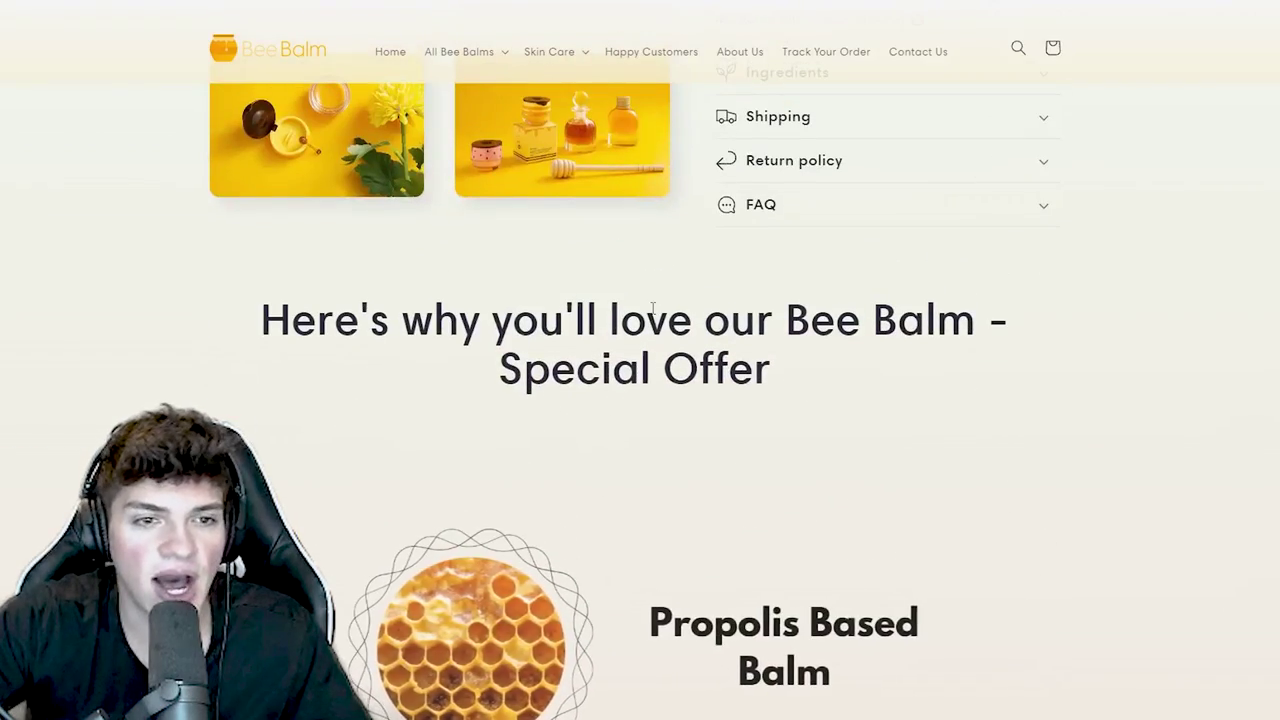
pyautogui.scroll(-12, 771, 343)
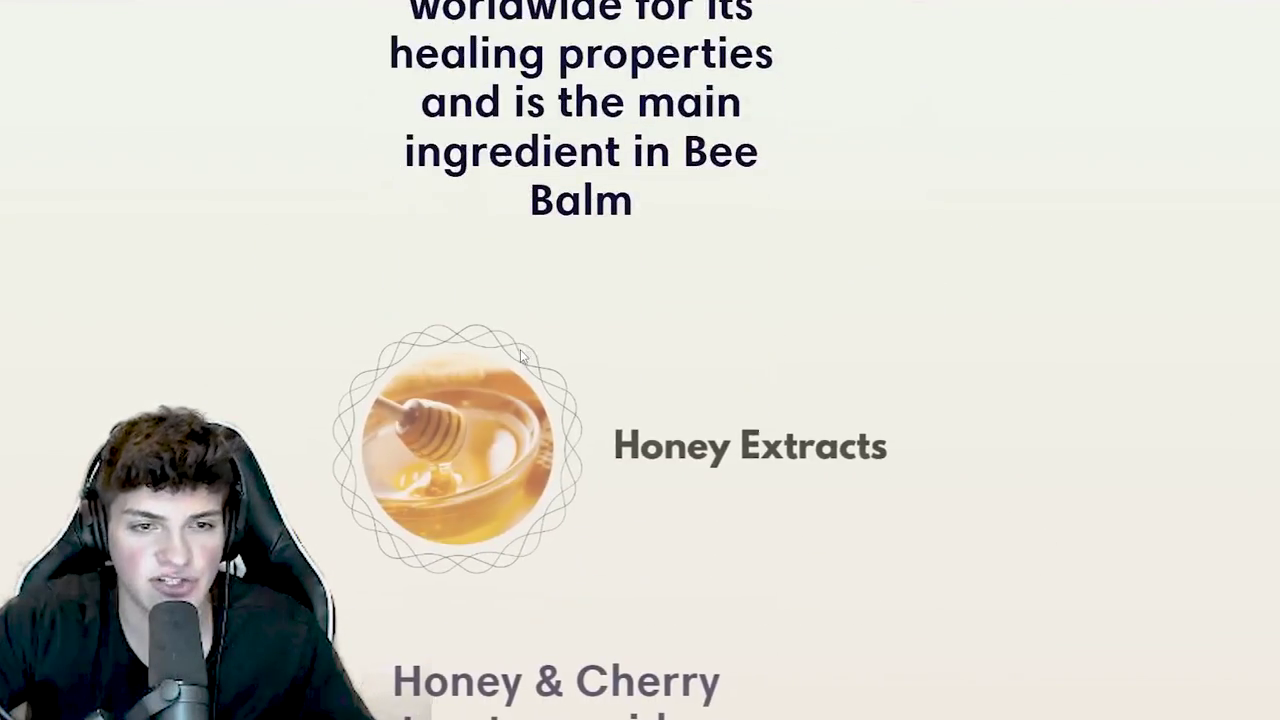
pyautogui.scroll(-15, 521, 346)
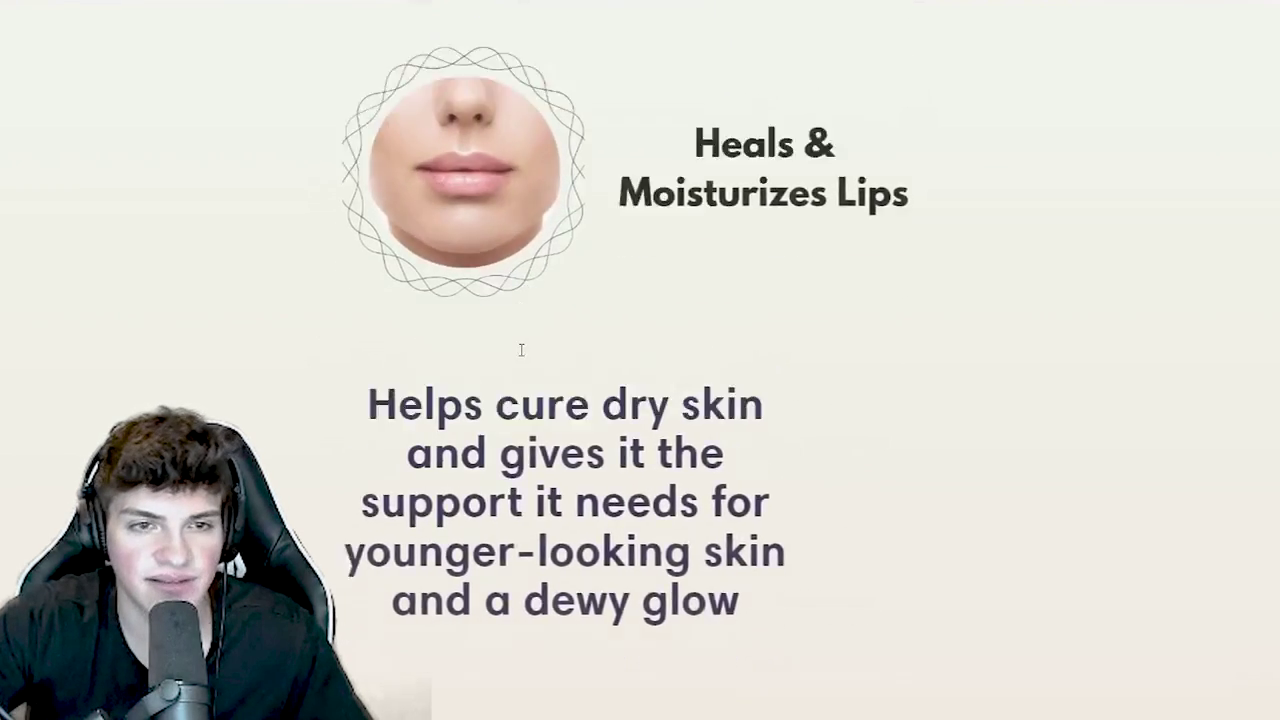
pyautogui.scroll(-3, 521, 356)
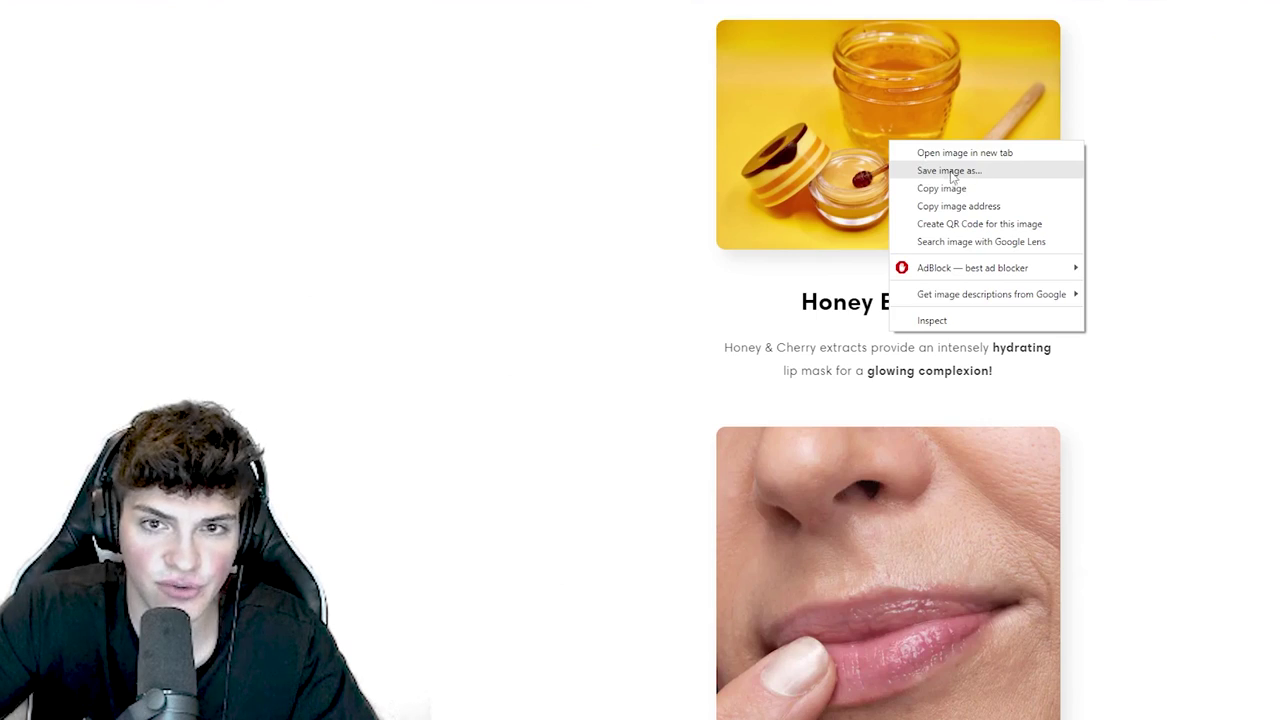
pyautogui.click(949, 171)
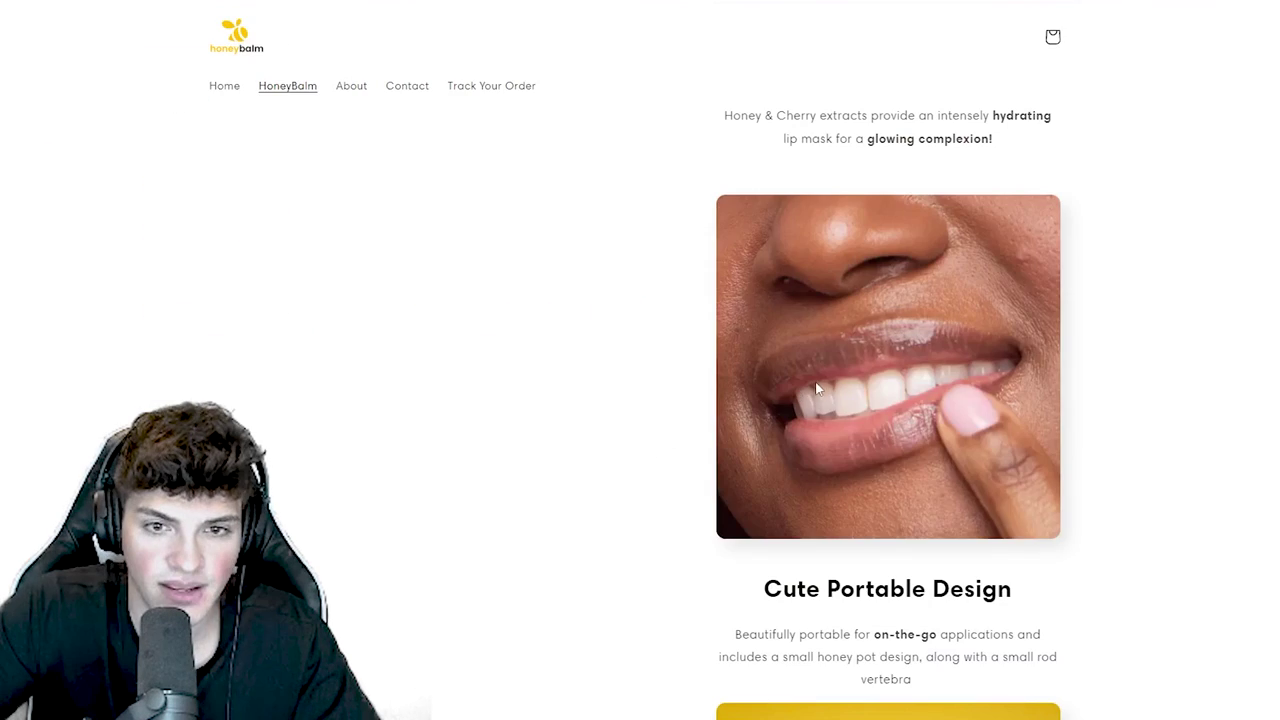
pyautogui.rightClick(831, 373)
pyautogui.click(641, 370)
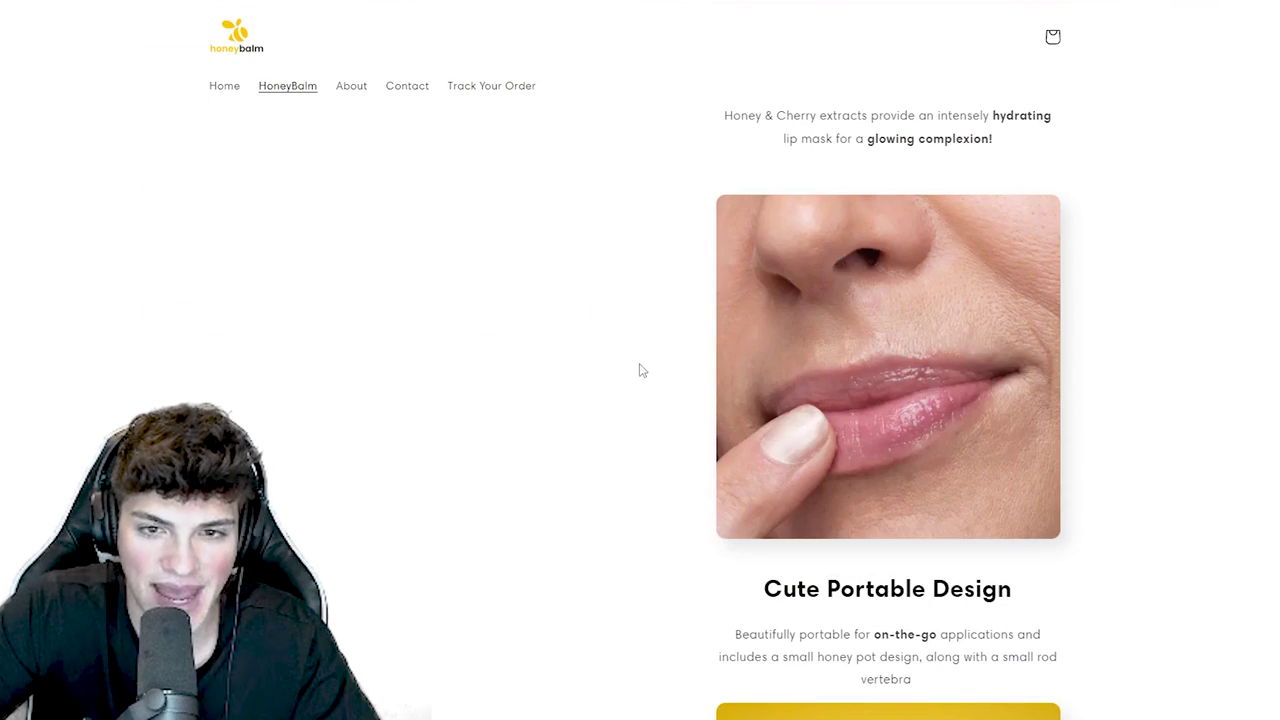
pyautogui.scroll(5, 706, 384)
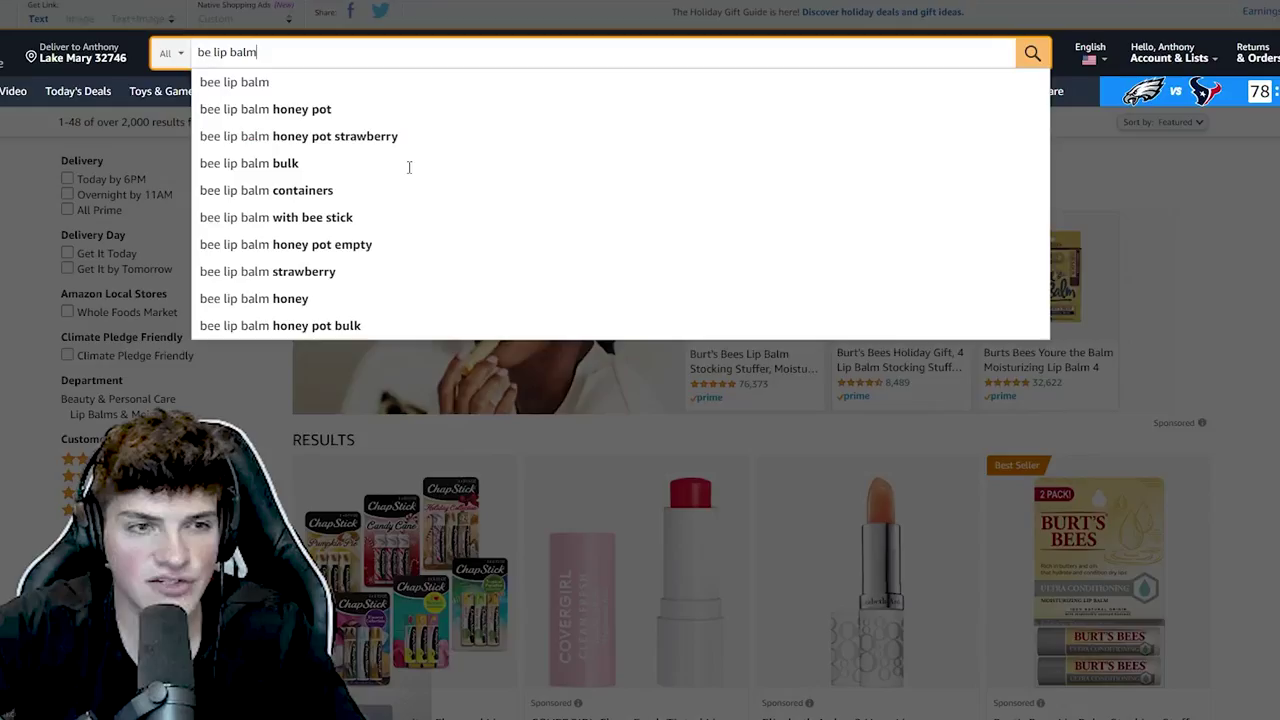
# - Run the Amazon search for 'bee lip balm' and open the Ksndurn Honey Lip Mask listing
pyautogui.press('Return')
pyautogui.scroll(-5, 320, 308)
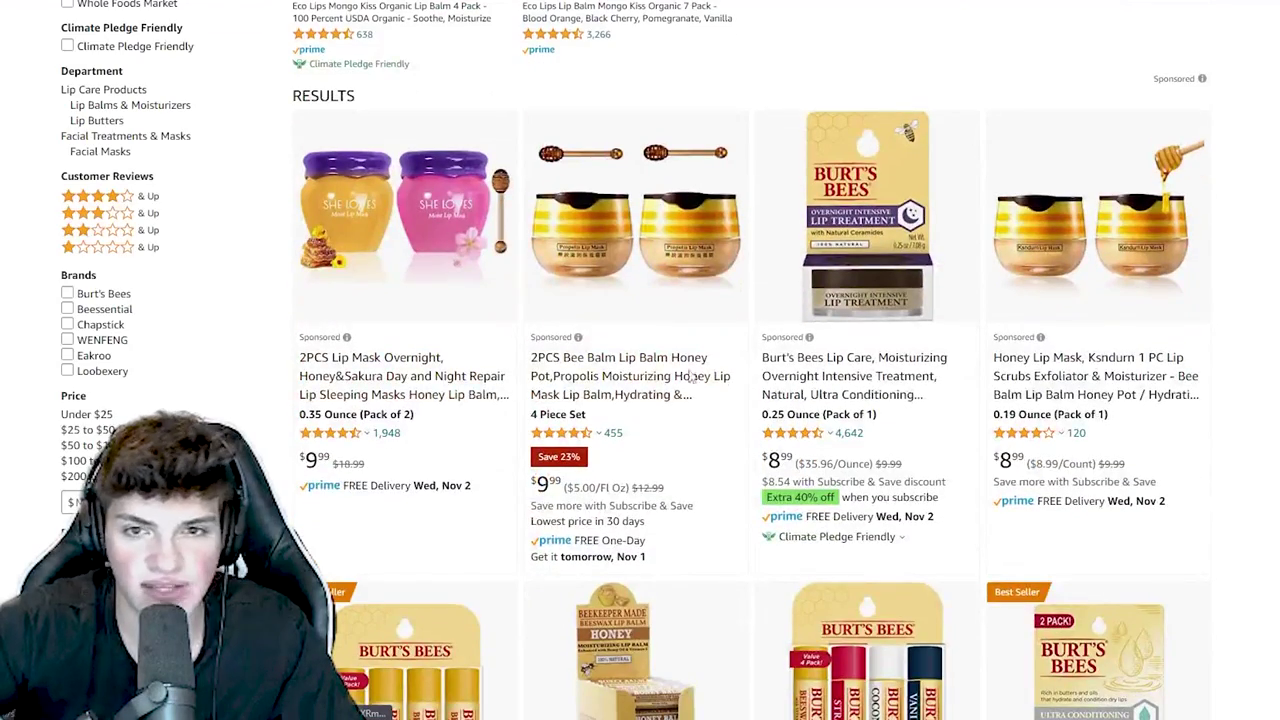
pyautogui.scroll(-1, 538, 295)
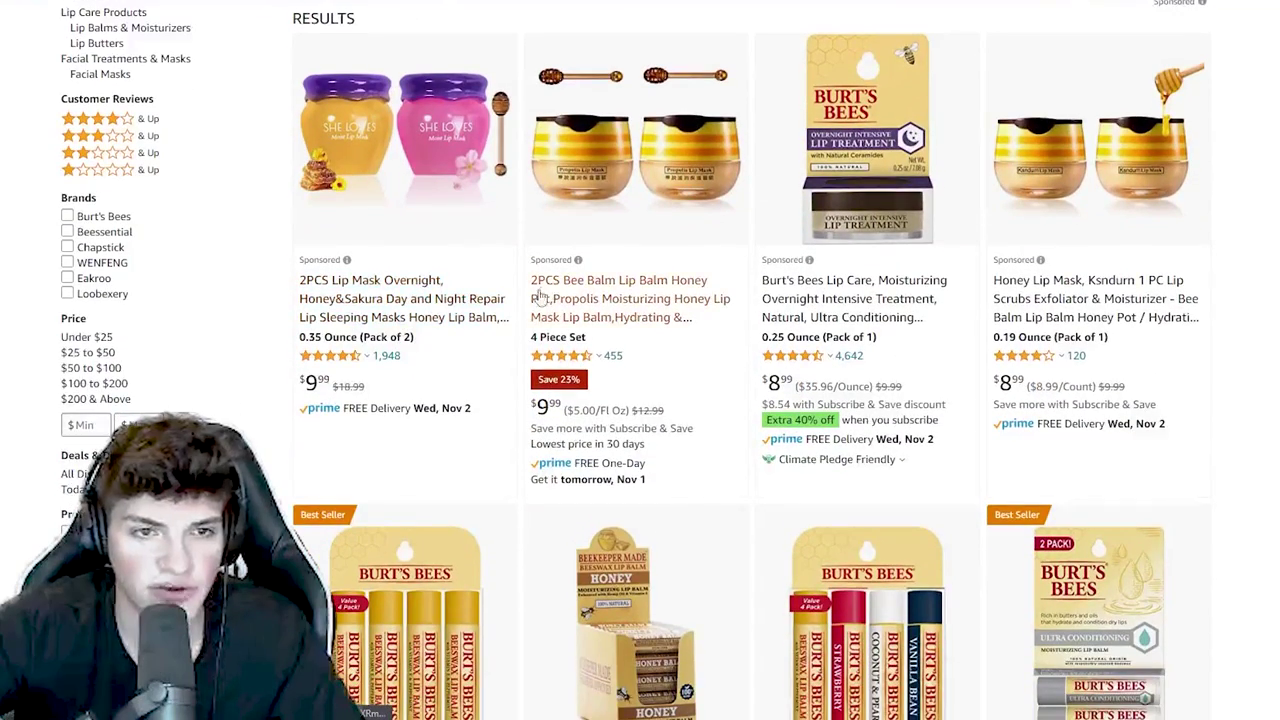
pyautogui.click(1113, 288)
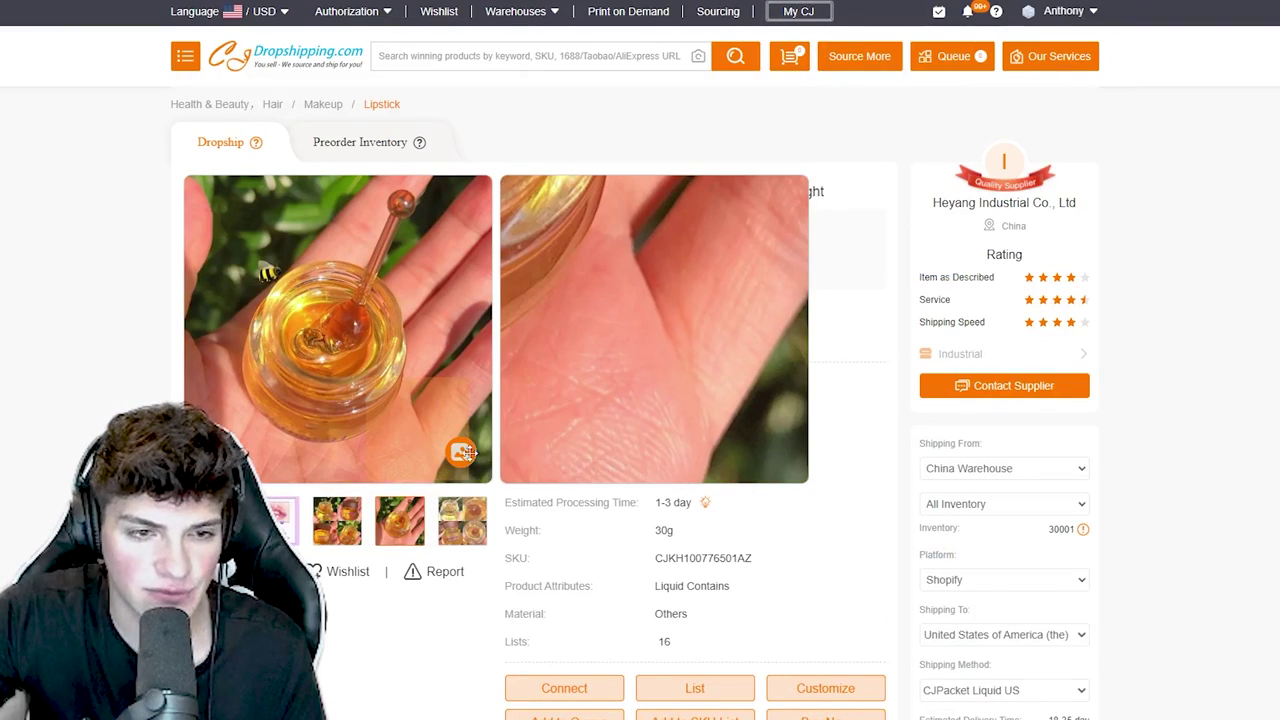
# - Play the product video, then save the CJKH1007765 image archive
pyautogui.click(461, 455)
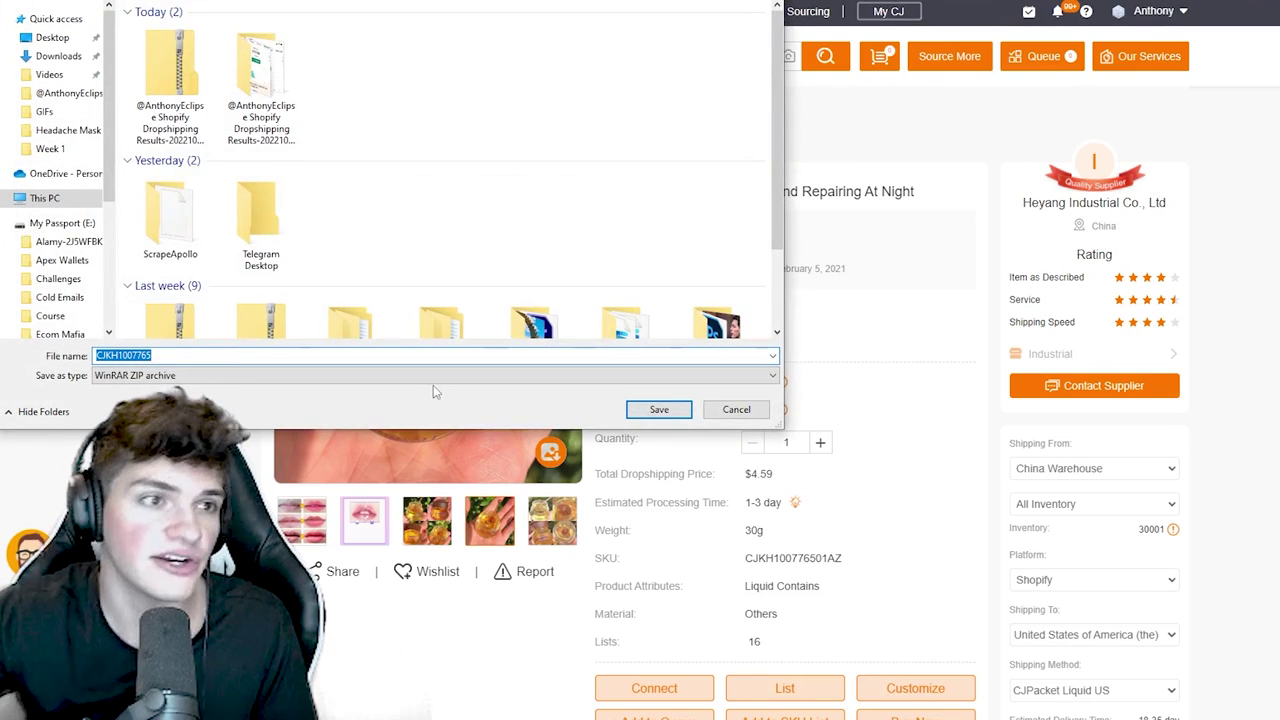
pyautogui.click(646, 417)
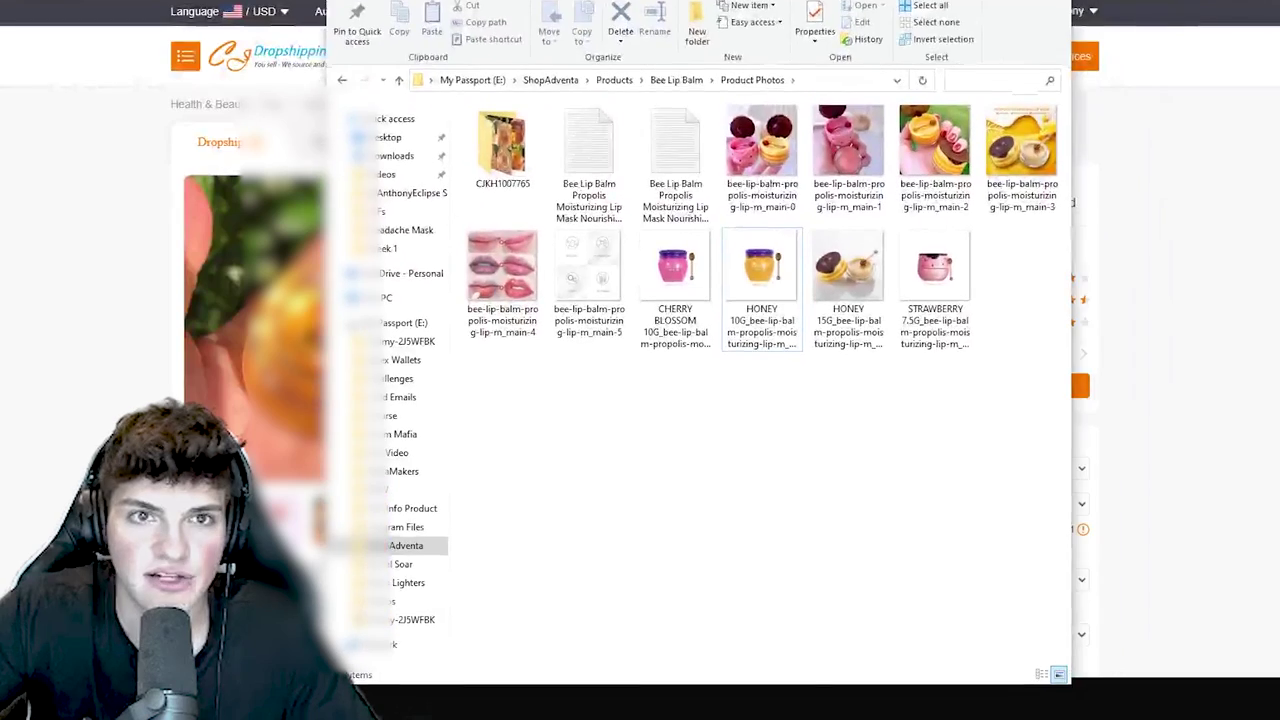
# - Delete the two stray Bee Lip Balm document files
pyautogui.click(509, 165)
pyautogui.keyDown('shift'); pyautogui.click(588, 167); pyautogui.keyUp('shift')
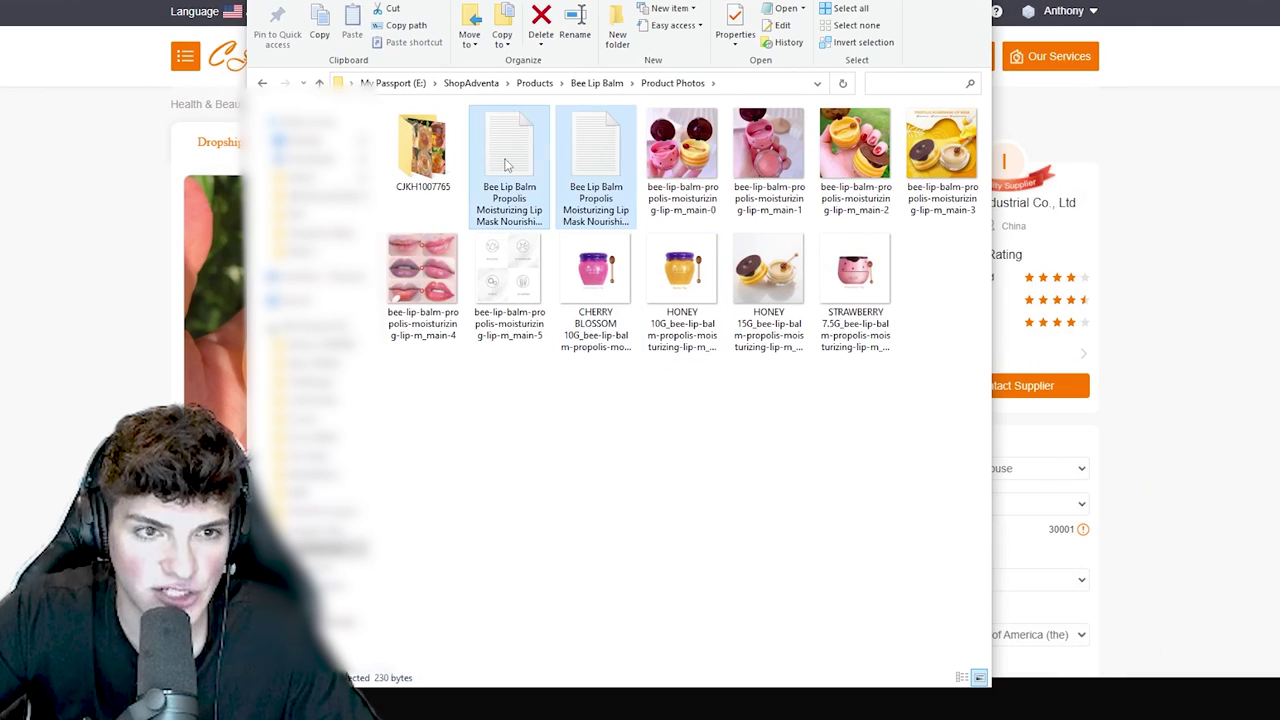
pyautogui.press('Delete')
# - Move the six CJKH1007765 photos up into Product Photos, delete the empty folder, and select the product photos
pyautogui.doubleClick(421, 148)
pyautogui.hotkey('ctrl', 'a')
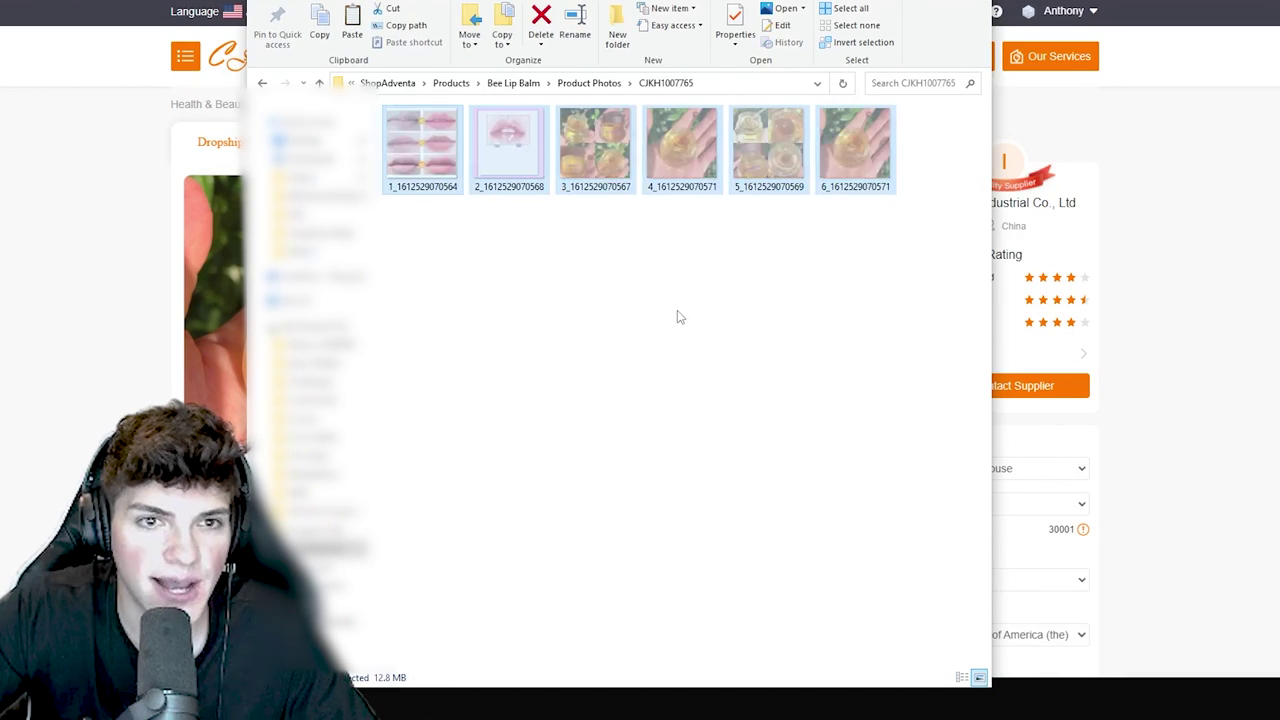
pyautogui.hotkey('ctrl', 'x')
pyautogui.hotkey('alt', 'Up')
pyautogui.hotkey('ctrl', 'v')
pyautogui.click(425, 155)
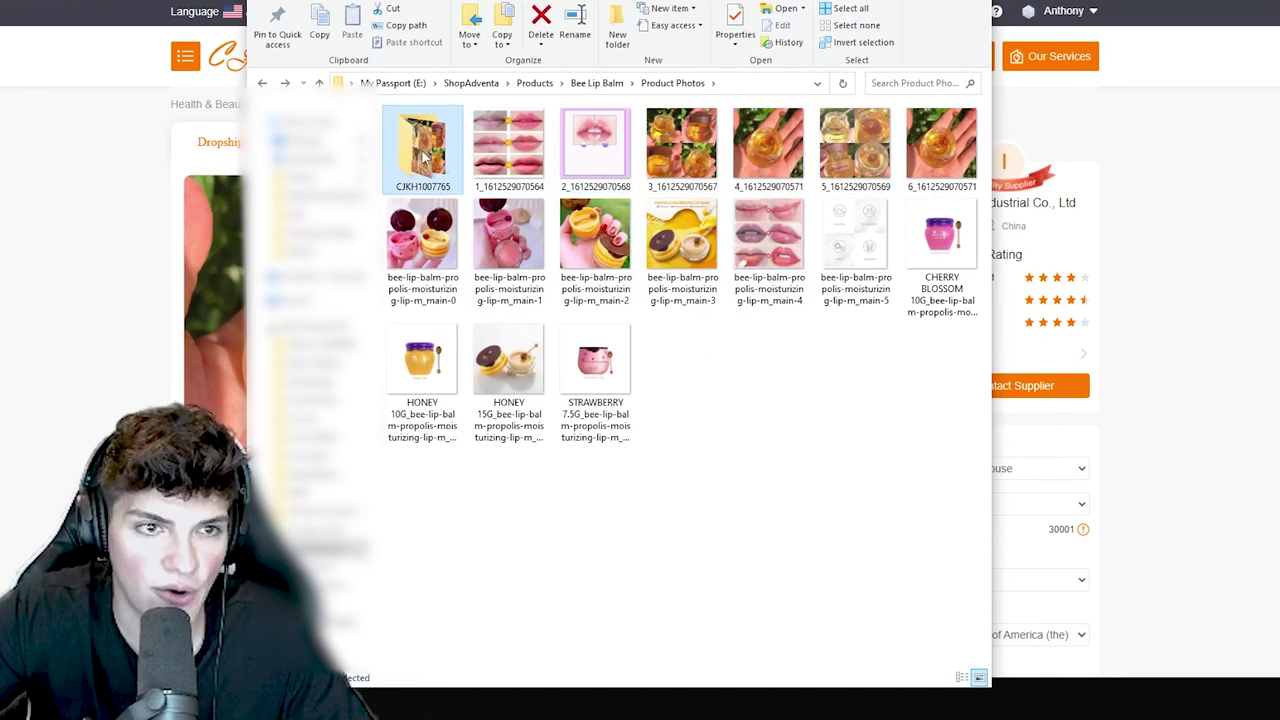
pyautogui.press('Delete')
pyautogui.click(525, 393)
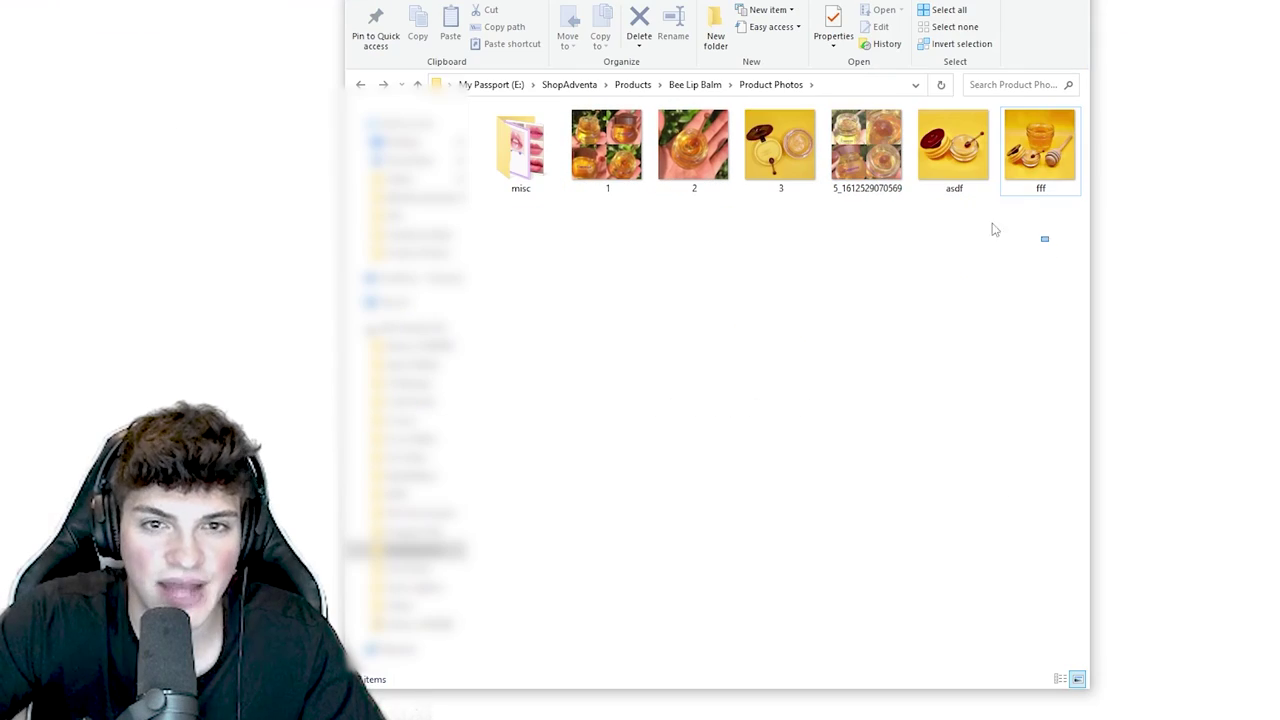
pyautogui.moveTo(1048, 241); pyautogui.dragTo(606, 136)
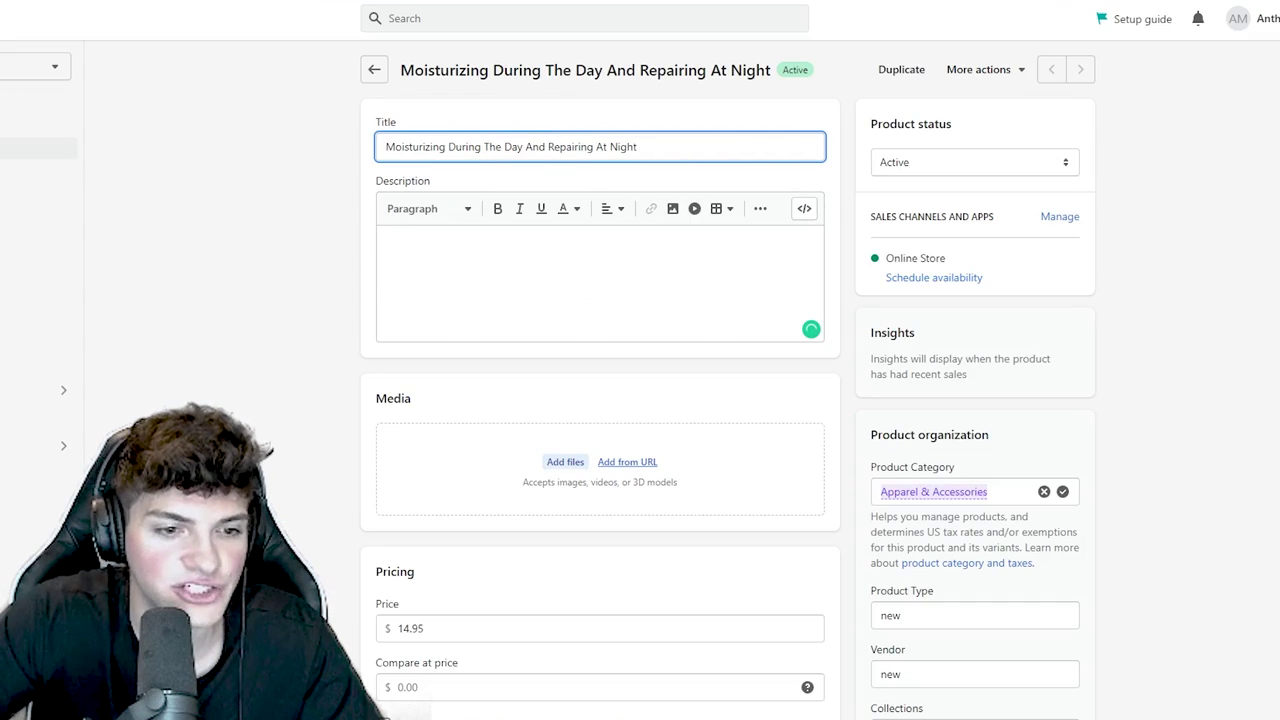
# - Dock the photos folder beside the product editor and drag the lip balm photos into Media
pyautogui.hotkey('alt', 'Tab')
pyautogui.press('super+Right')
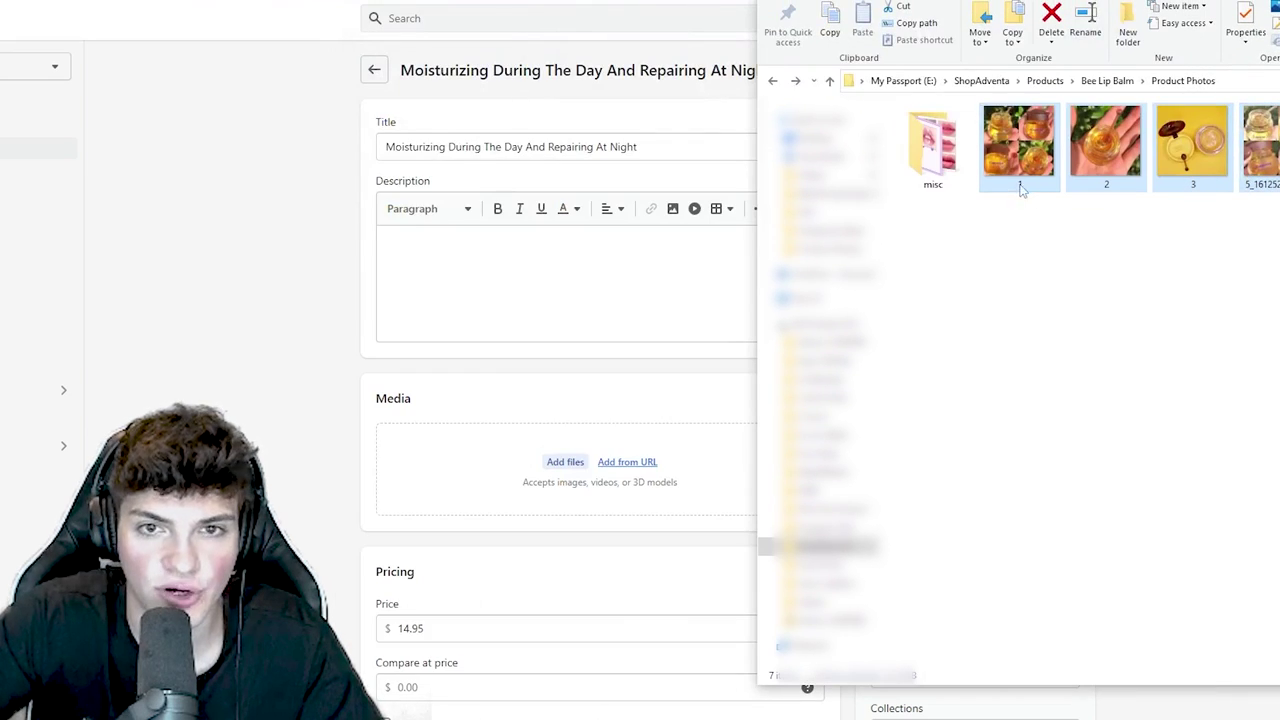
pyautogui.moveTo(1020, 190); pyautogui.dragTo(510, 445)
# - Make the honey jar with dipper photo the main image and open the collage image in the viewer
pyautogui.scroll(-1, 327, 455)
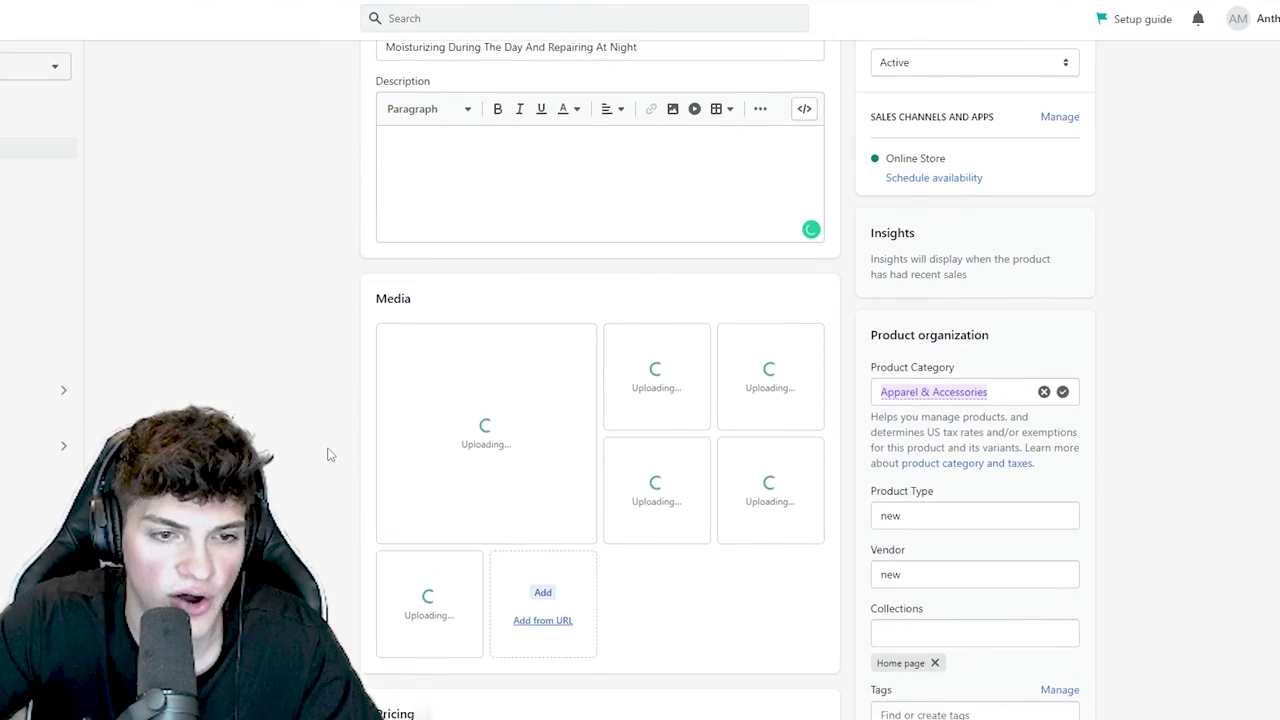
pyautogui.scroll(-1, 327, 455)
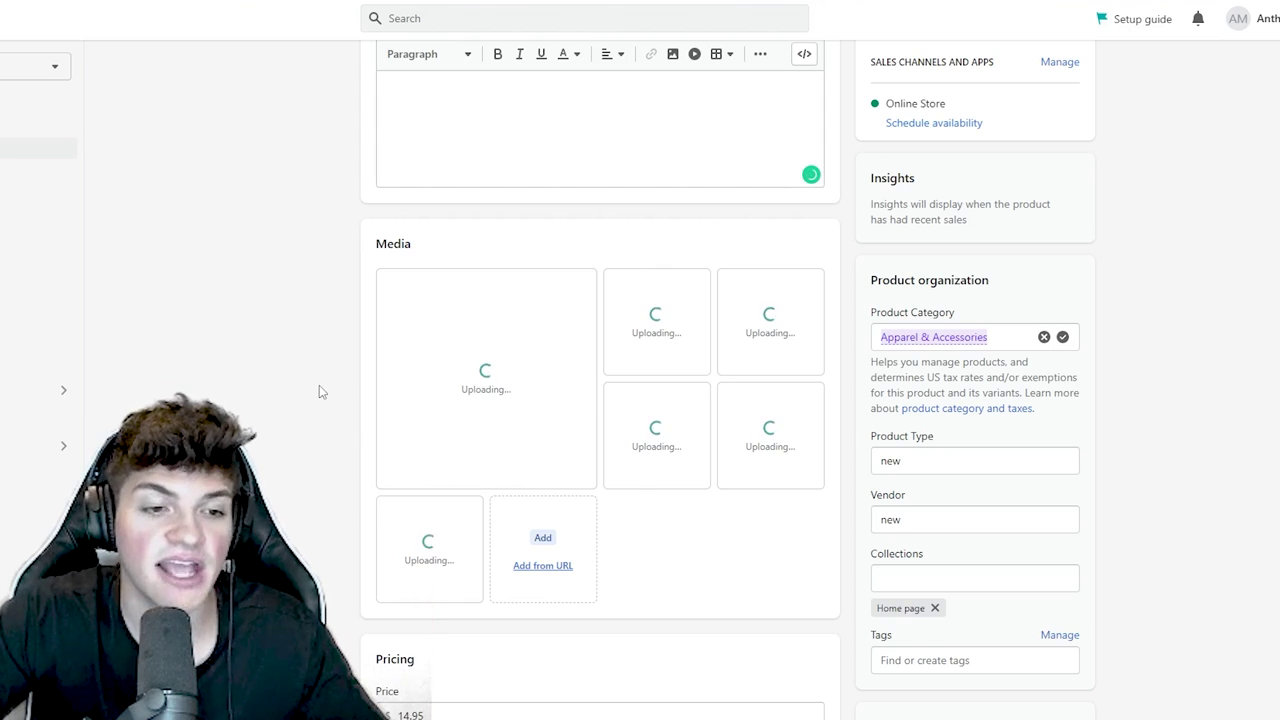
pyautogui.scroll(-5, 345, 450)
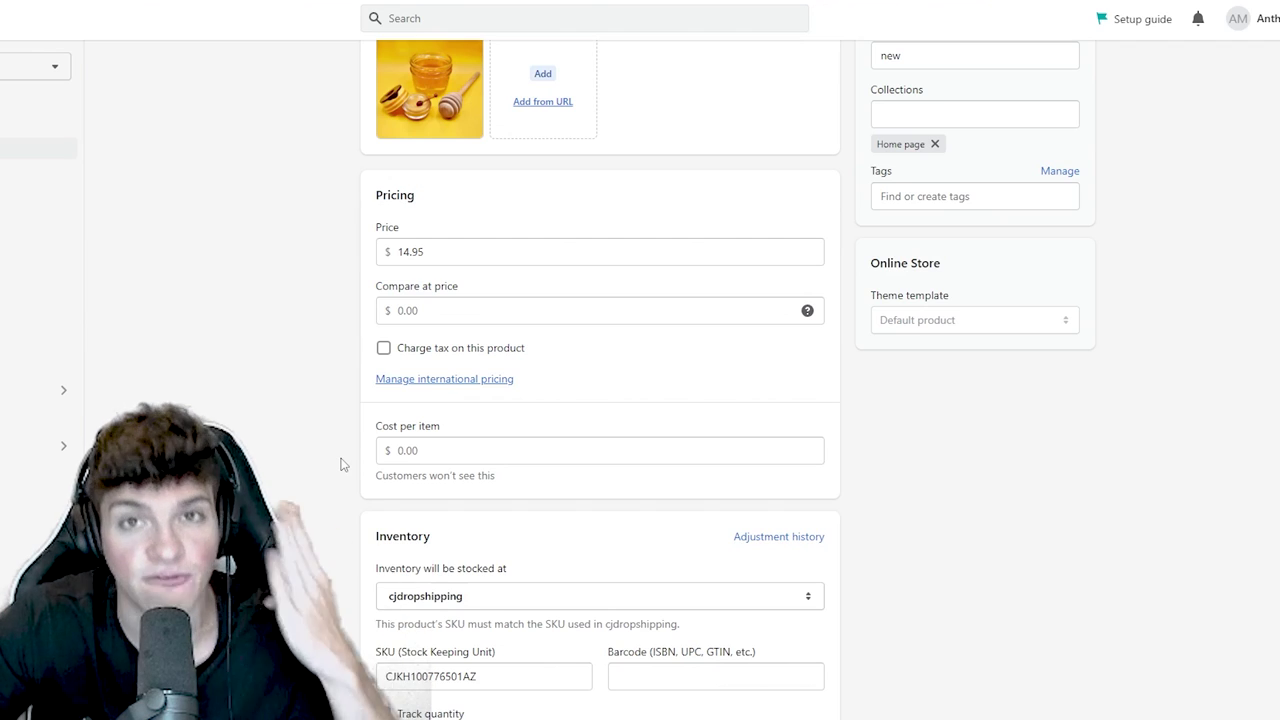
pyautogui.scroll(1, 355, 457)
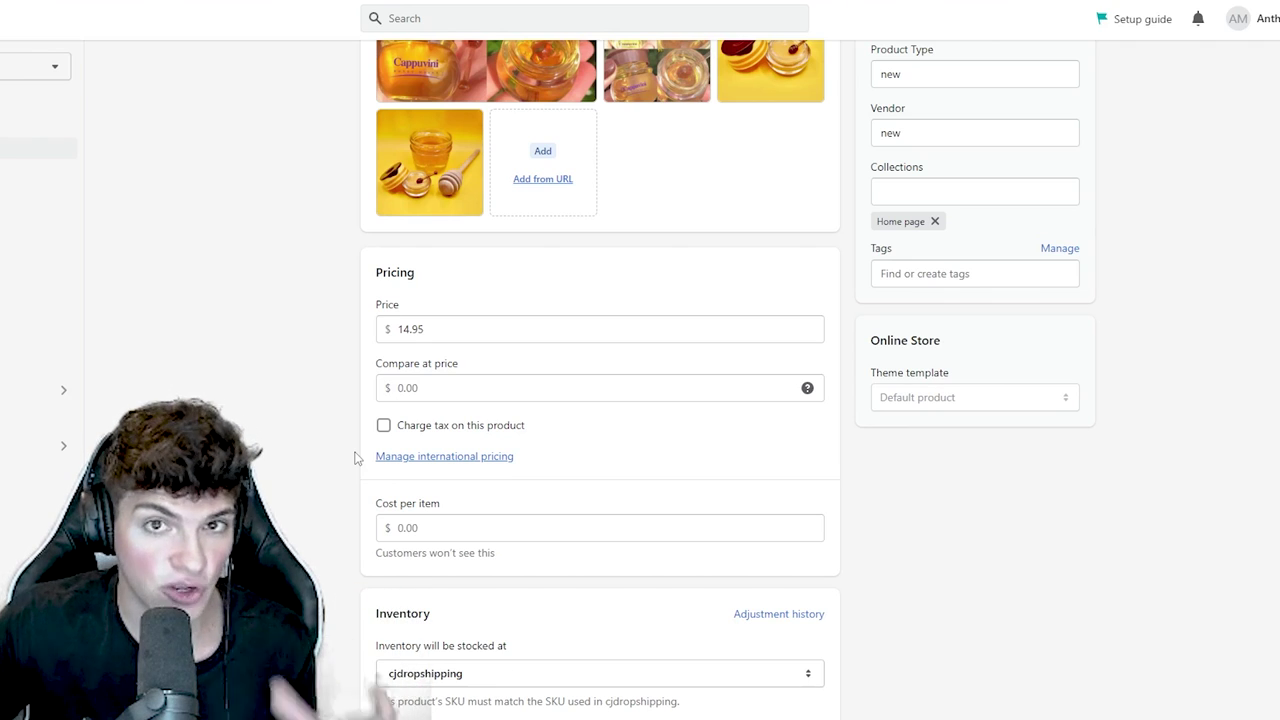
pyautogui.scroll(4, 340, 440)
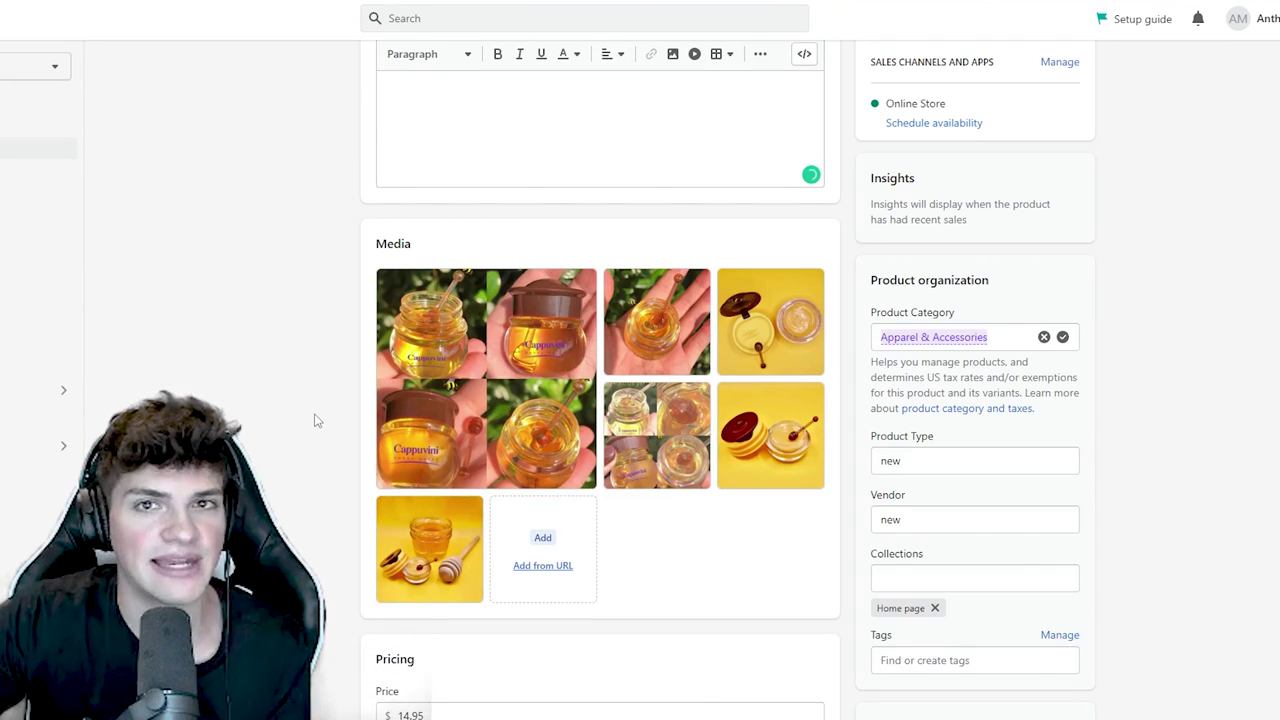
pyautogui.scroll(-6, 400, 440)
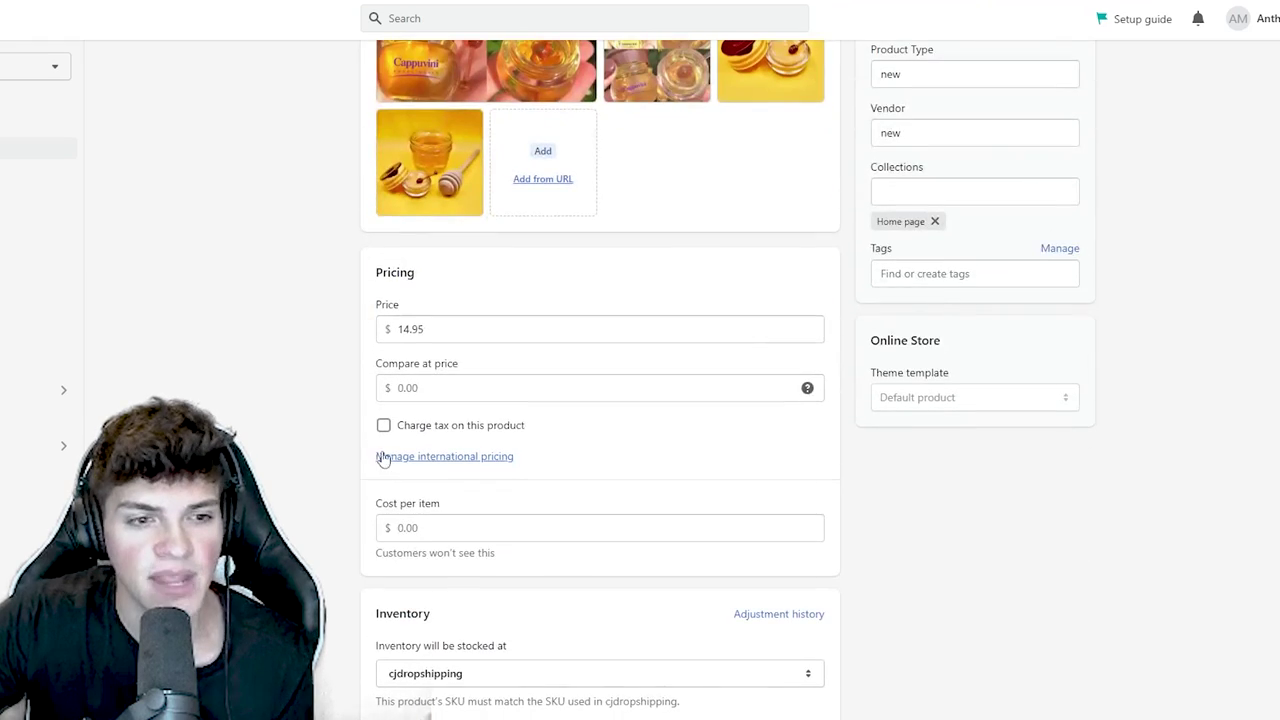
pyautogui.scroll(2, 436, 451)
pyautogui.scroll(4, 433, 420)
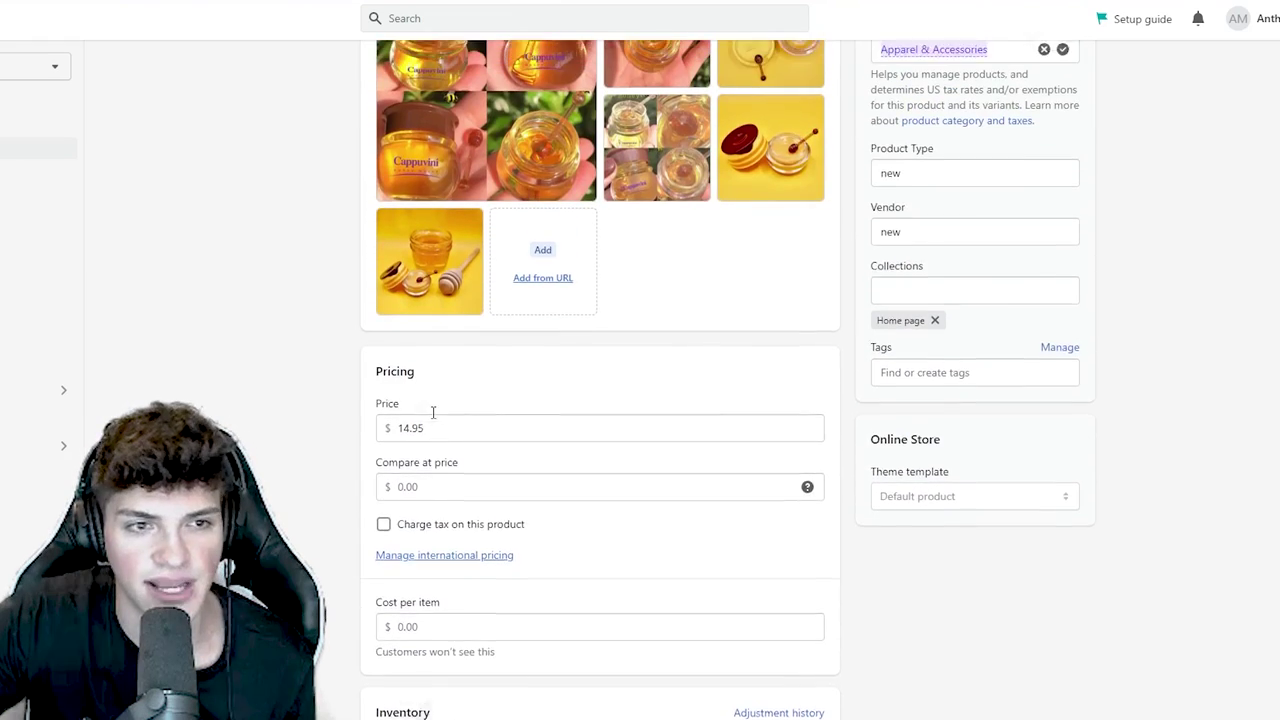
pyautogui.moveTo(430, 470); pyautogui.dragTo(485, 235)
pyautogui.click(652, 238)
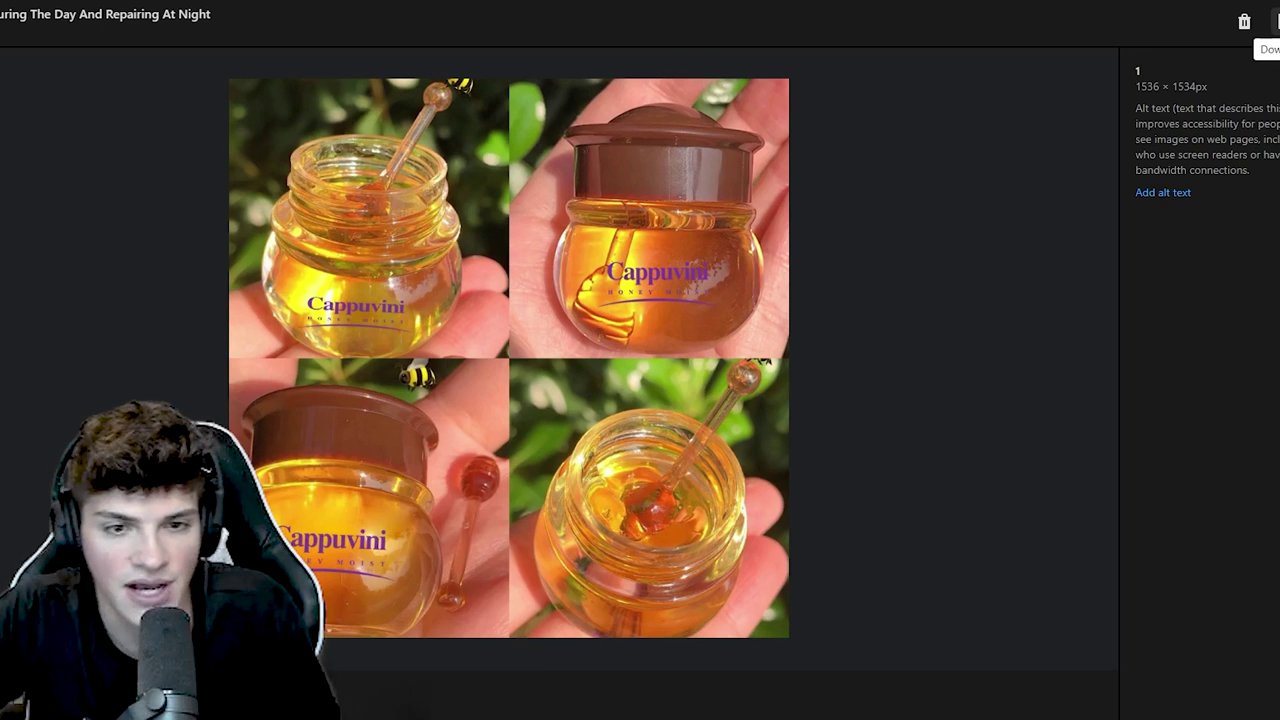
# - Reorder the product photos, moving the hand-holding-jar, honey pot and lid-top shots forward
pyautogui.press('Escape')
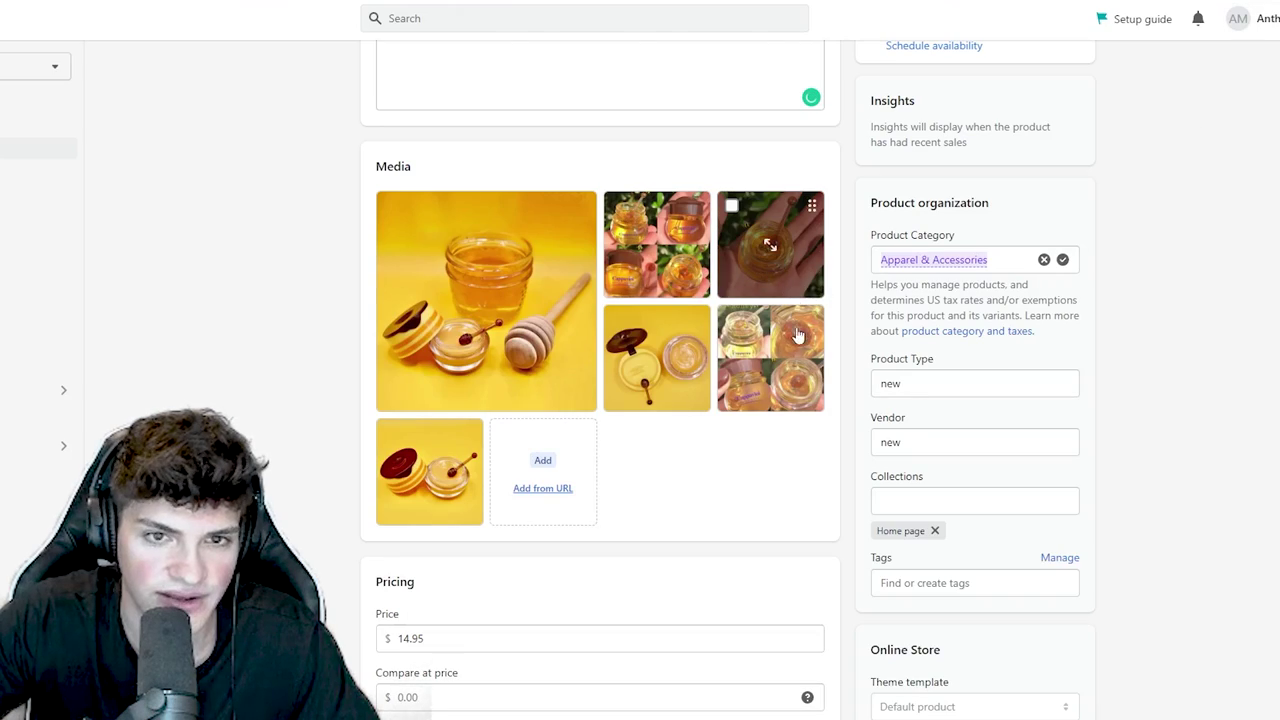
pyautogui.moveTo(770, 245); pyautogui.dragTo(656, 244)
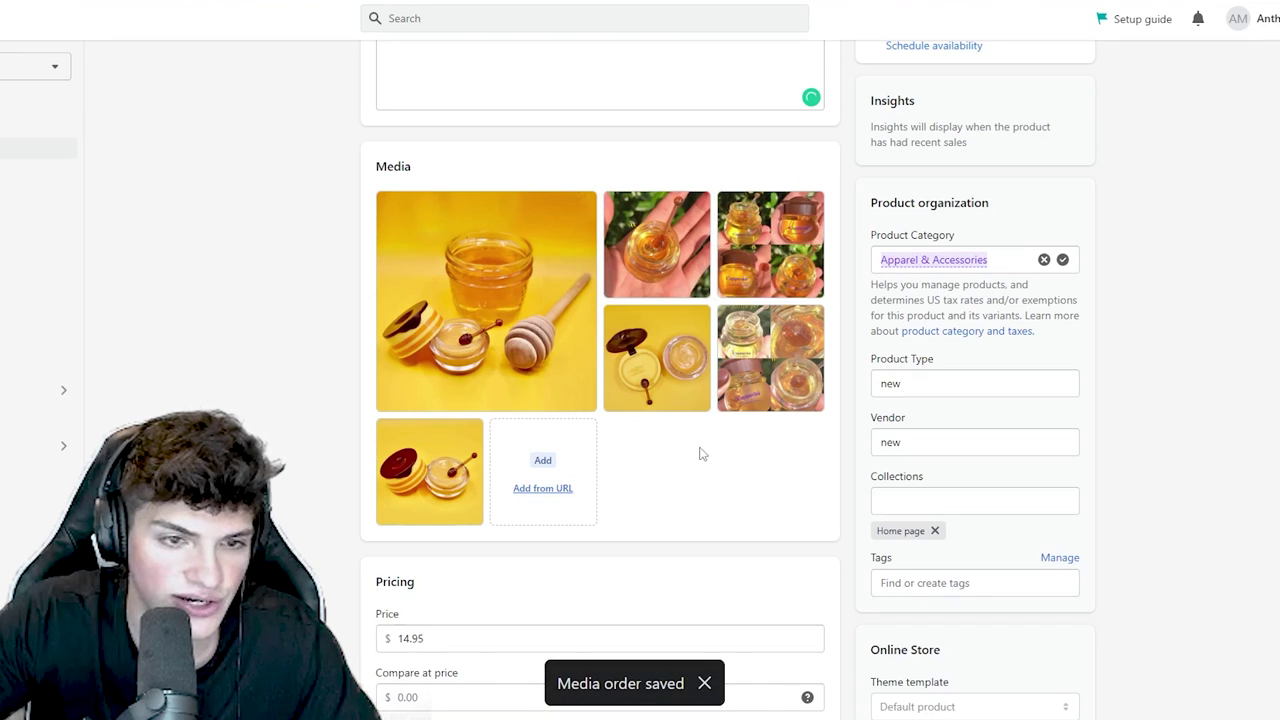
pyautogui.moveTo(430, 470); pyautogui.dragTo(656, 244)
pyautogui.moveTo(752, 405); pyautogui.dragTo(785, 303)
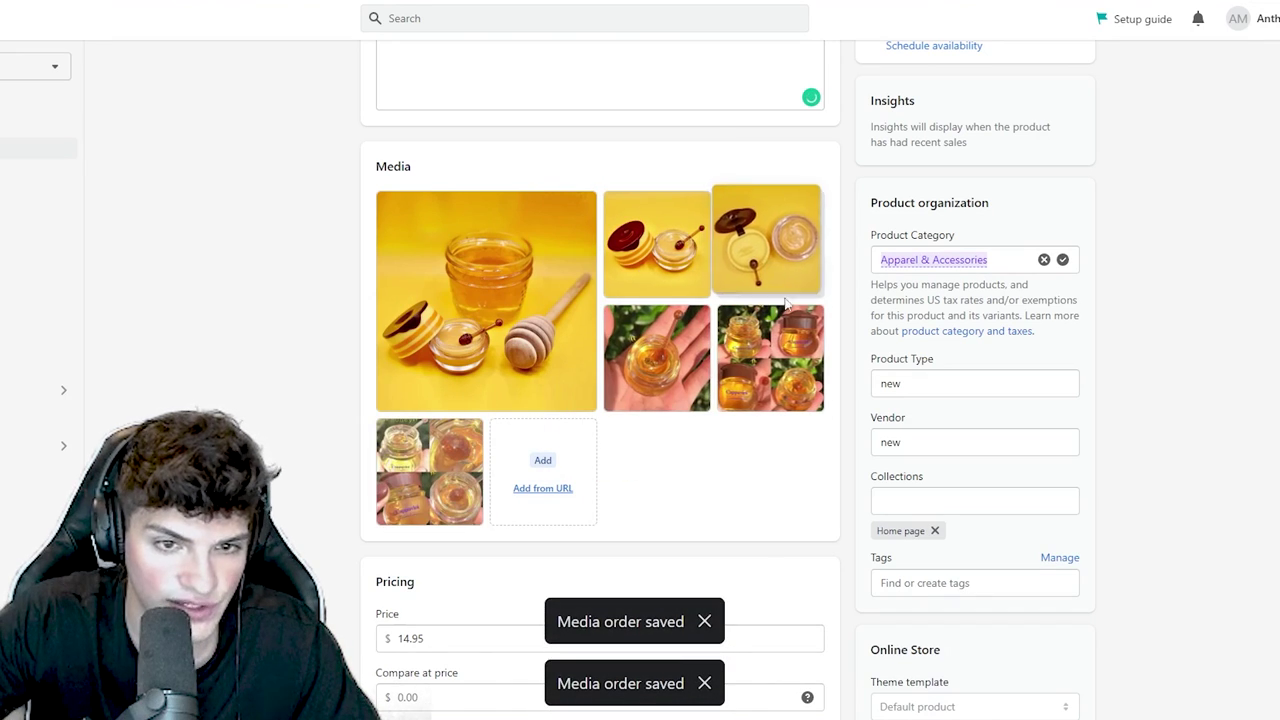
# - Delete both collage images from the media, leaving four honey balm photos
pyautogui.click(390, 432)
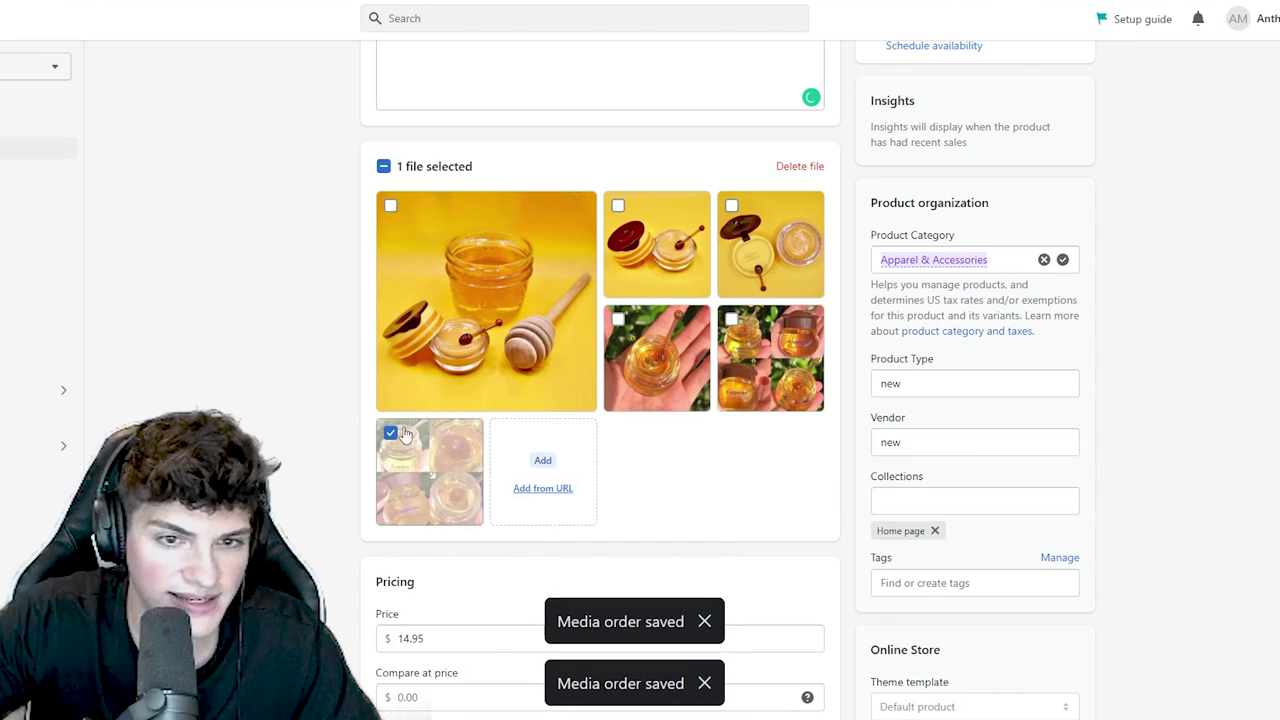
pyautogui.click(731, 319)
pyautogui.click(798, 166)
pyautogui.click(833, 410)
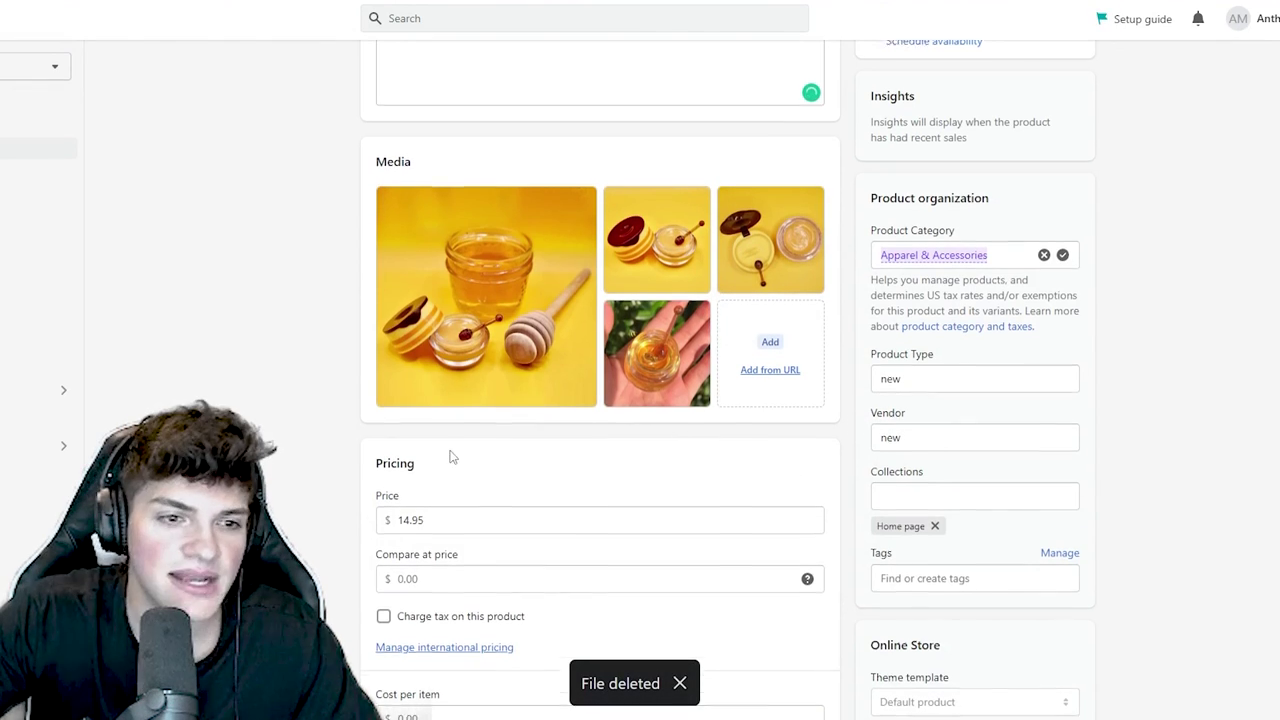
pyautogui.scroll(-1, 449, 451)
# - Copy the $4.59 total price from the CJ Dropshipping page into Cost per item
pyautogui.click(430, 512)
pyautogui.click(377, 447)
pyautogui.doubleClick(377, 447)
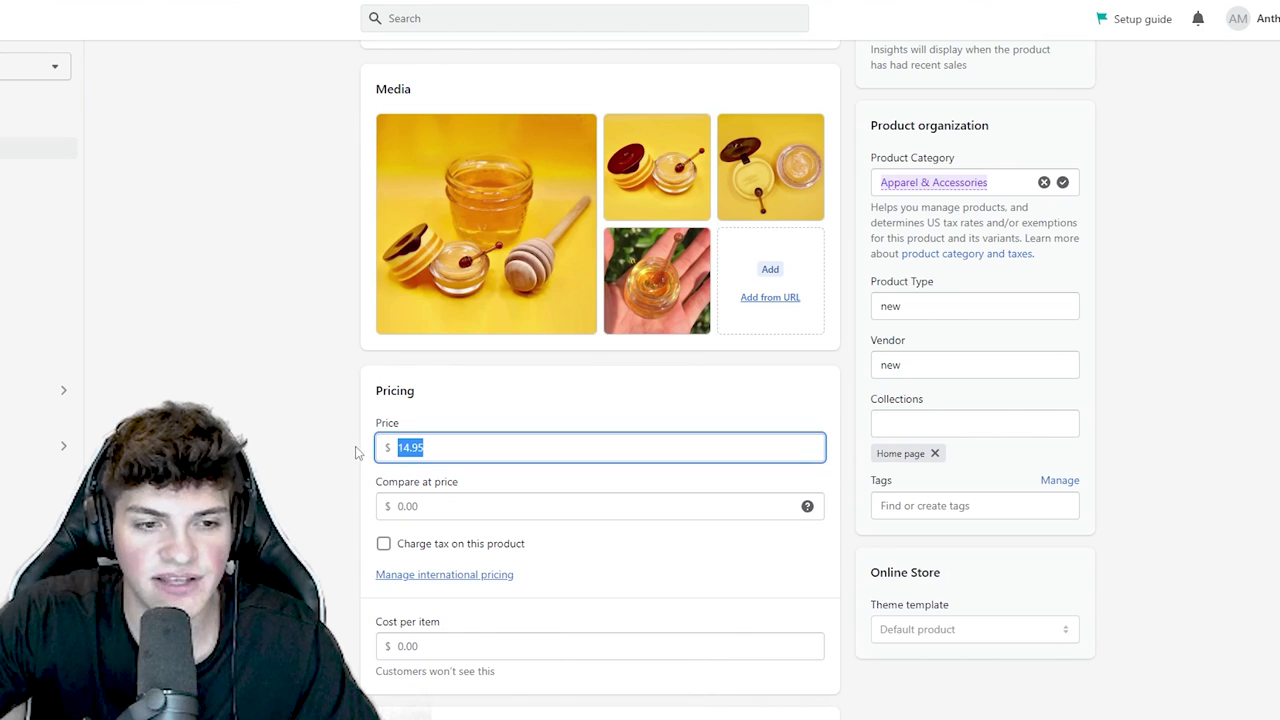
pyautogui.scroll(-1, 357, 450)
pyautogui.click(445, 566)
pyautogui.moveTo(446, 545); pyautogui.dragTo(368, 548)
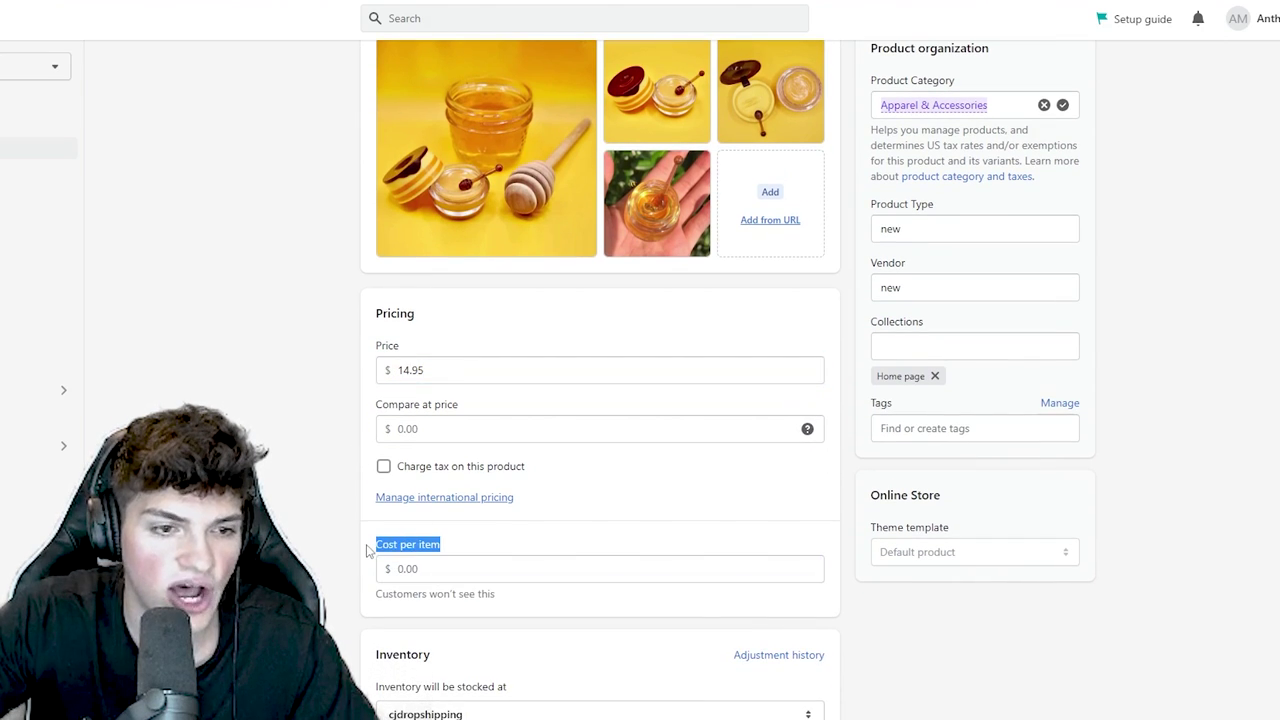
pyautogui.hotkey('ctrl', 'Tab')
pyautogui.moveTo(683, 474); pyautogui.dragTo(654, 476)
pyautogui.hotkey('ctrl', 'shift', 'Tab')
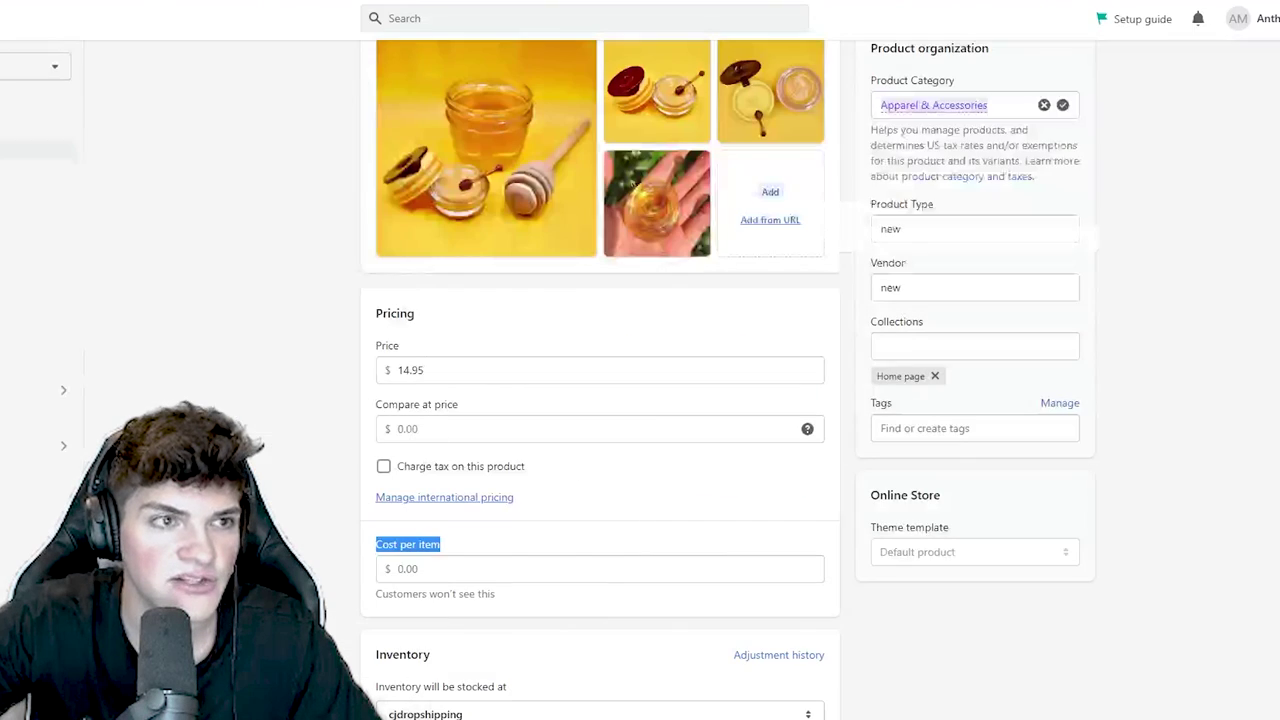
pyautogui.click(544, 570)
pyautogui.hotkey('ctrl', 'v')
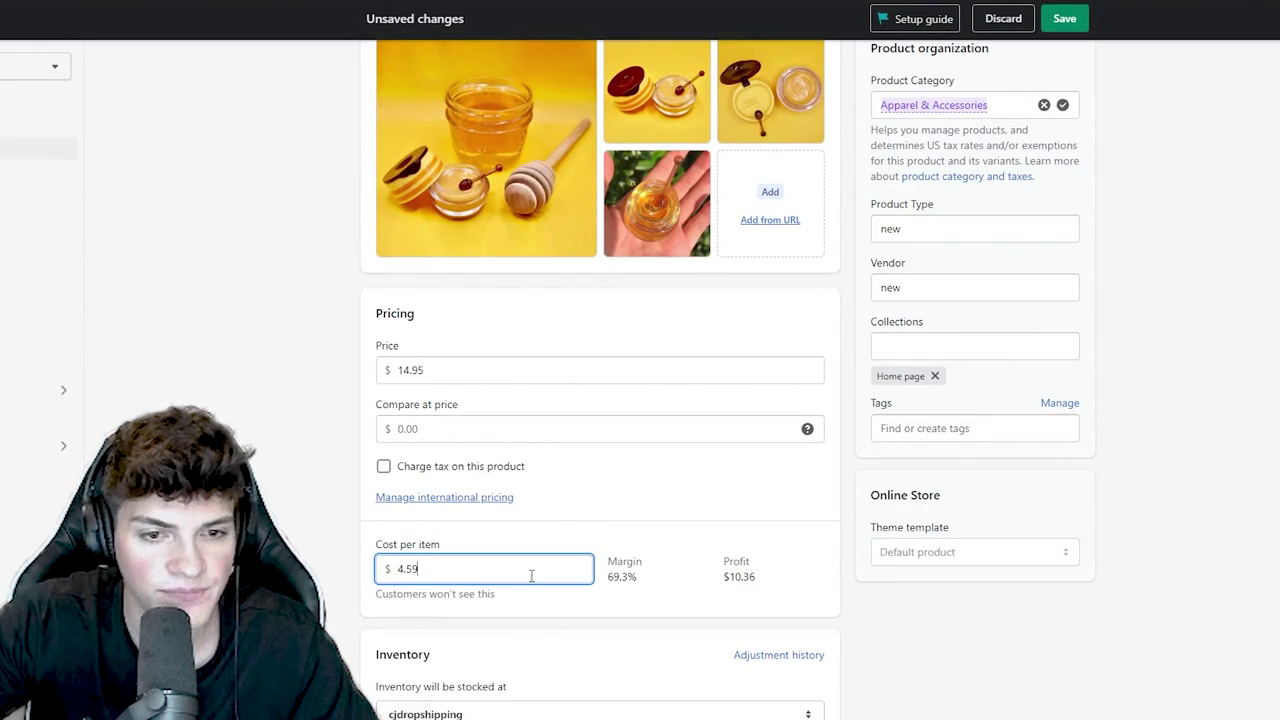
# - Compute 4.59 × 3 = 13.77 in Calculator beside the browser, then return to the price field
pyautogui.press('super')
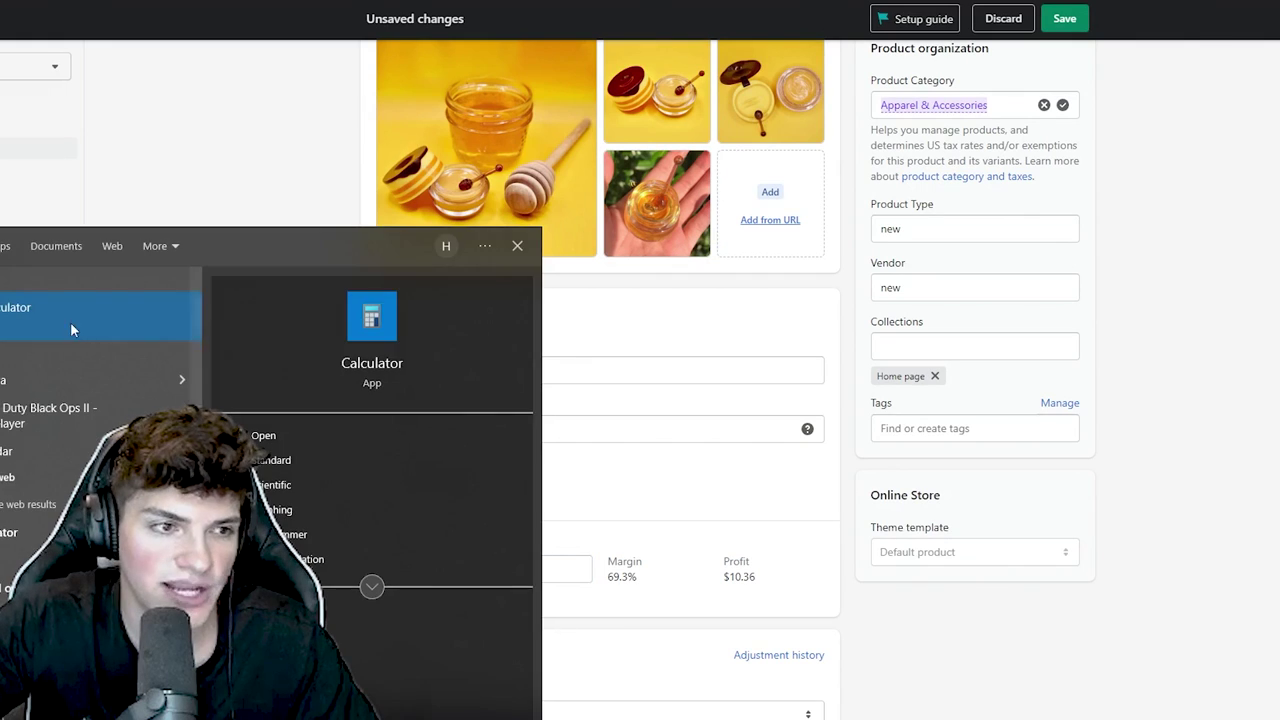
pyautogui.click(388, 348)
pyautogui.moveTo(1255, 128); pyautogui.dragTo(837, 131)
pyautogui.write('4.59*3=')
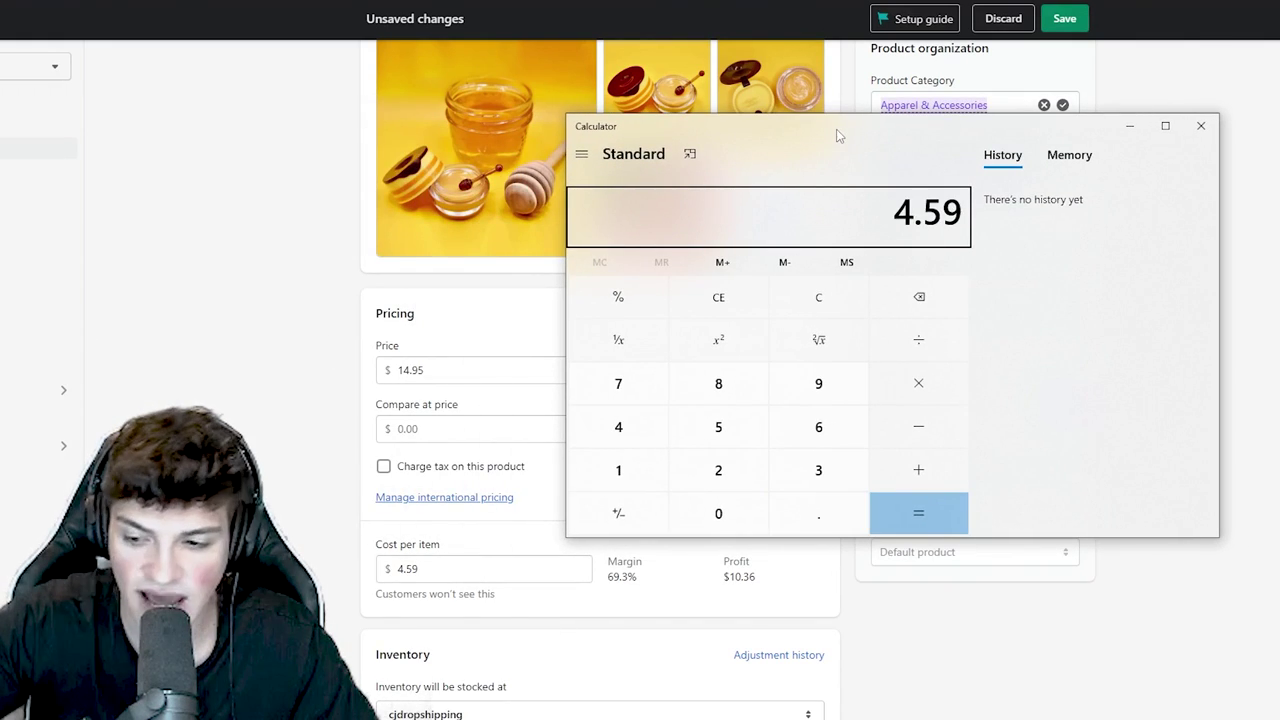
pyautogui.moveTo(882, 212); pyautogui.dragTo(962, 216)
pyautogui.click(950, 220)
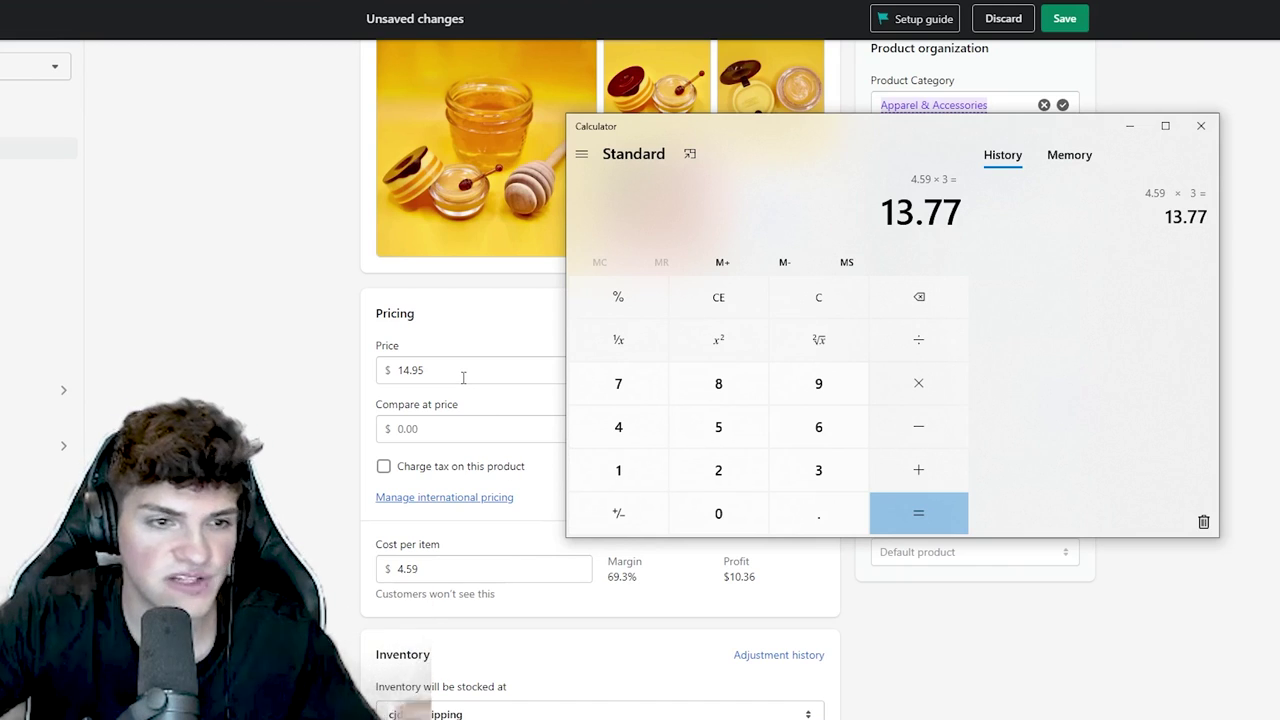
pyautogui.moveTo(892, 210); pyautogui.dragTo(966, 214)
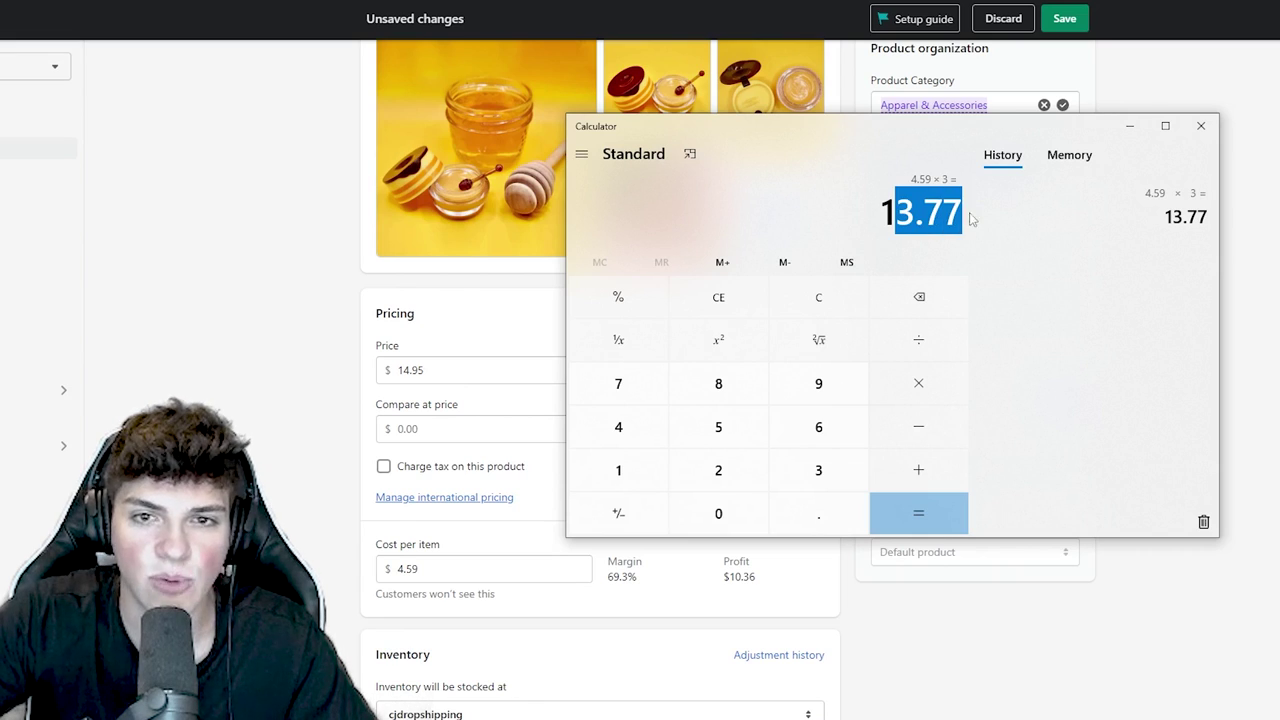
pyautogui.click(500, 358)
pyautogui.moveTo(451, 369); pyautogui.dragTo(420, 372)
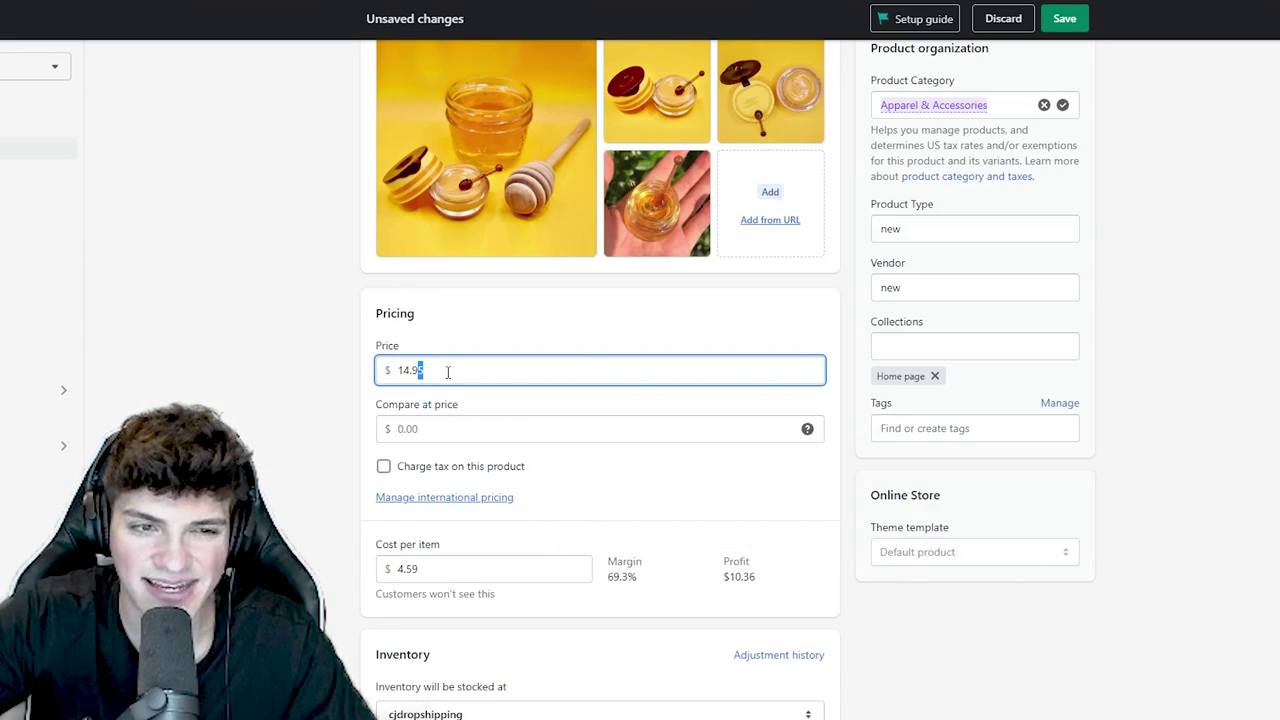
# - Try 14.99 as the price, then restore it to 14.95
pyautogui.click(424, 370)
pyautogui.press('BackSpace')
pyautogui.write('9')
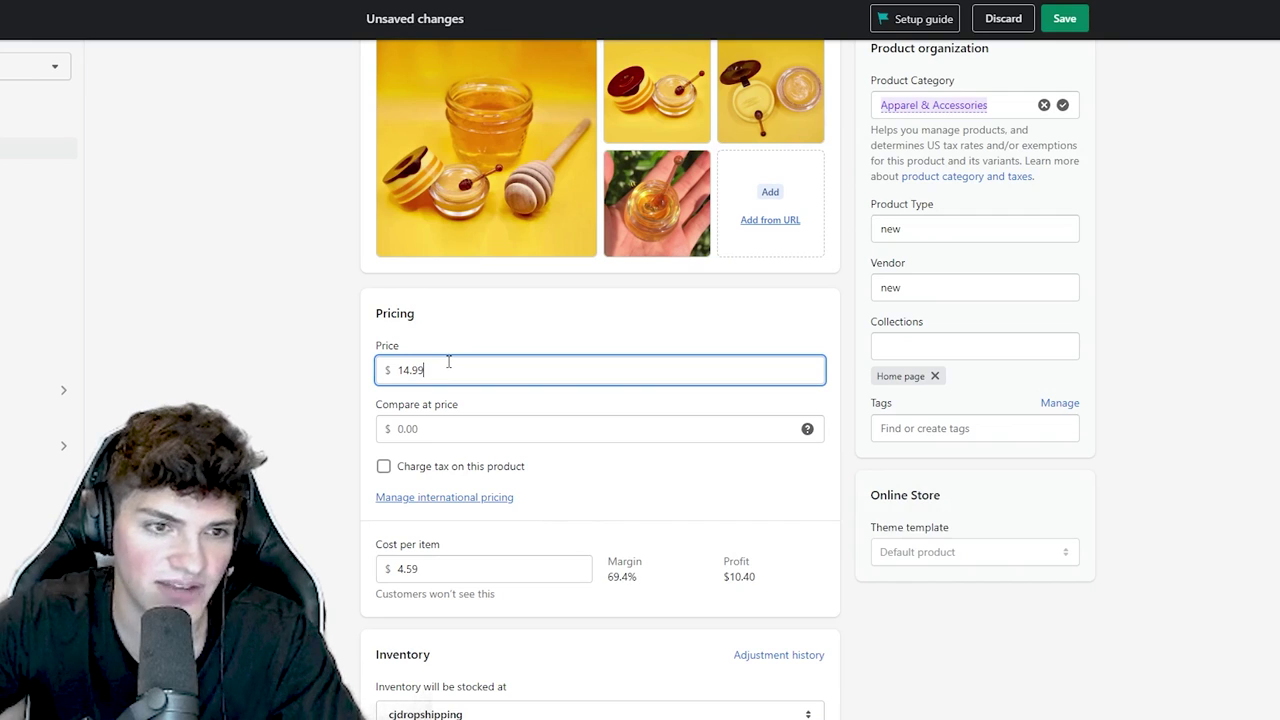
pyautogui.press('BackSpace')
pyautogui.write('5')
# - Set the compare-at price to 30.00 and save the product
pyautogui.press('Tab')
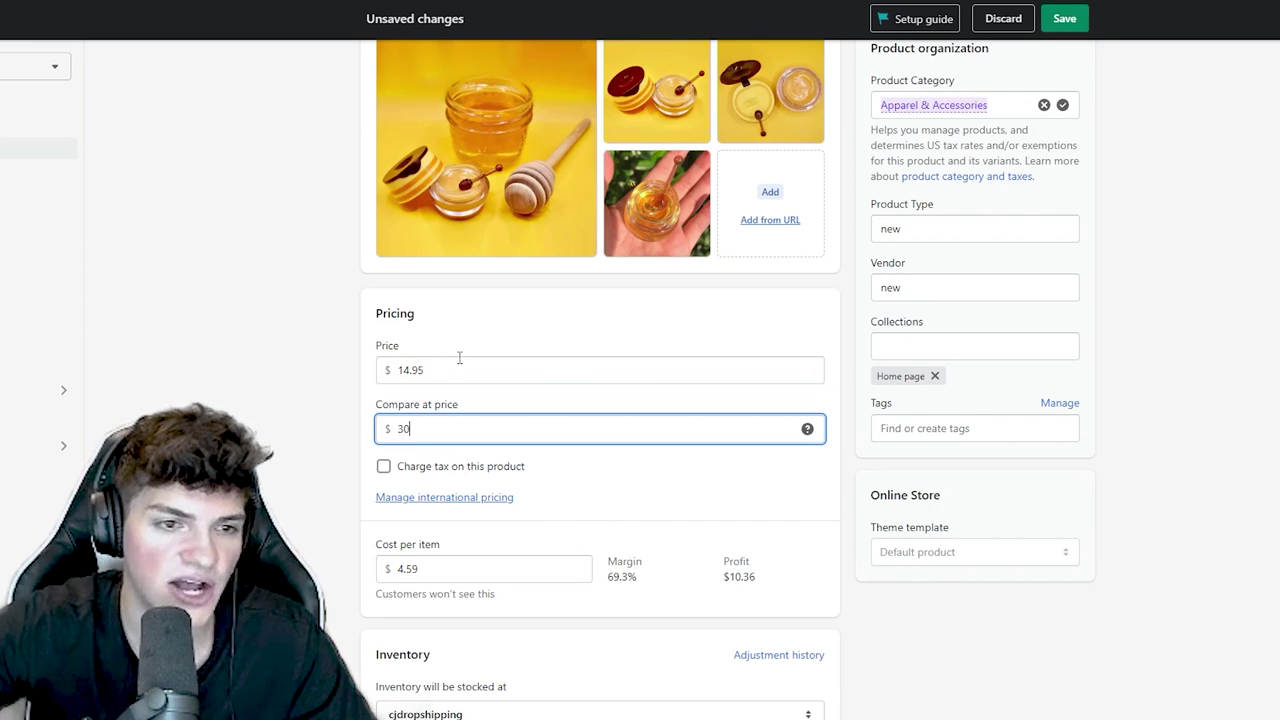
pyautogui.press('Tab')
pyautogui.moveTo(441, 433); pyautogui.dragTo(325, 440)
pyautogui.click(357, 437)
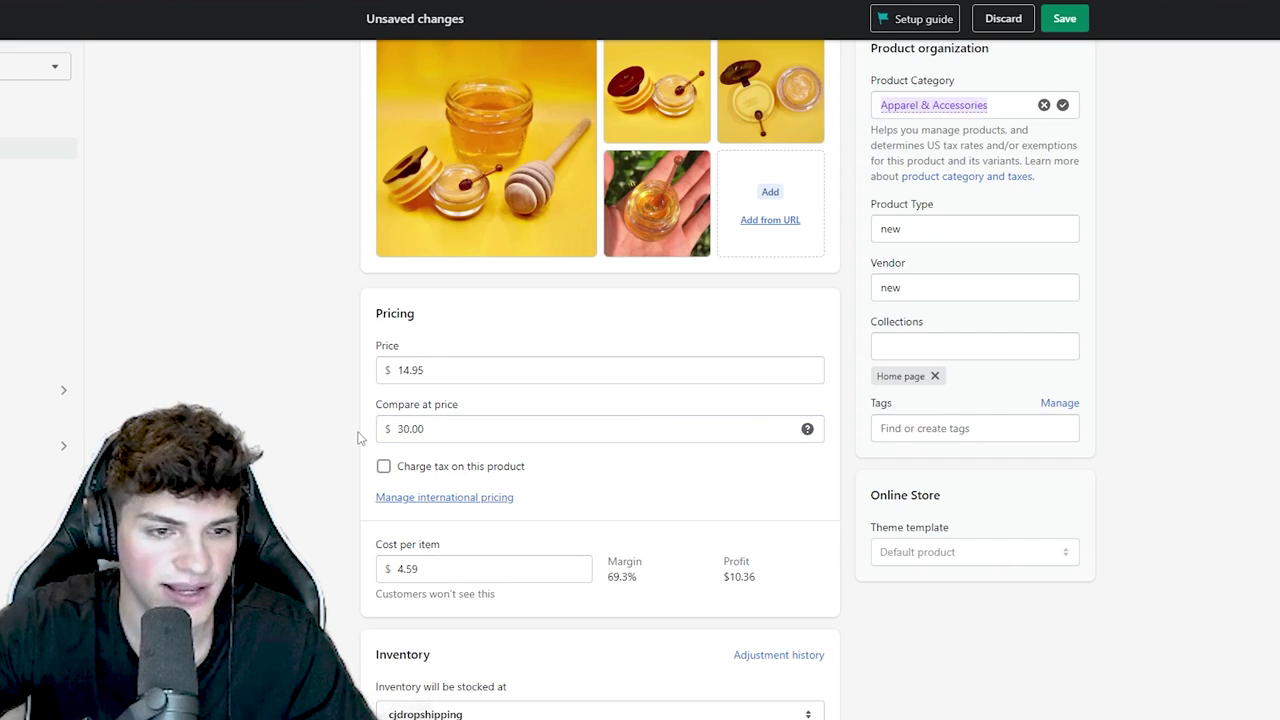
pyautogui.click(1064, 19)
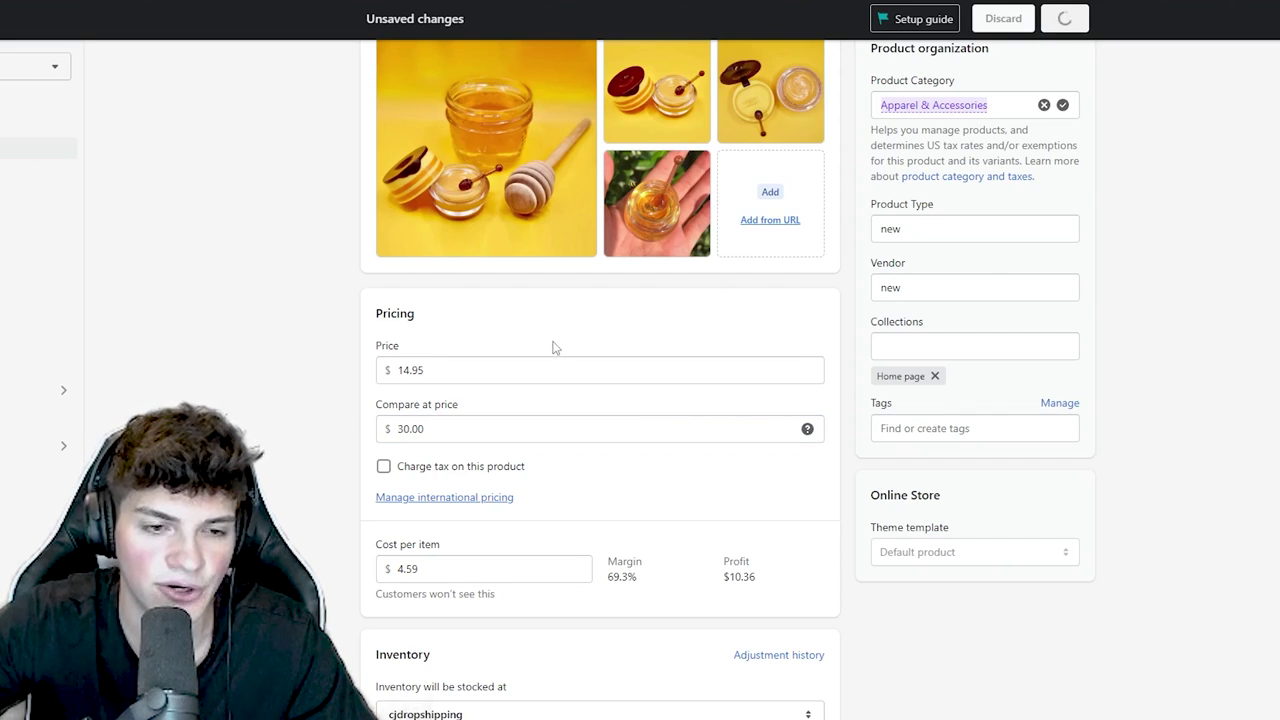
pyautogui.scroll(4, 554, 346)
pyautogui.tripleClick(528, 140)
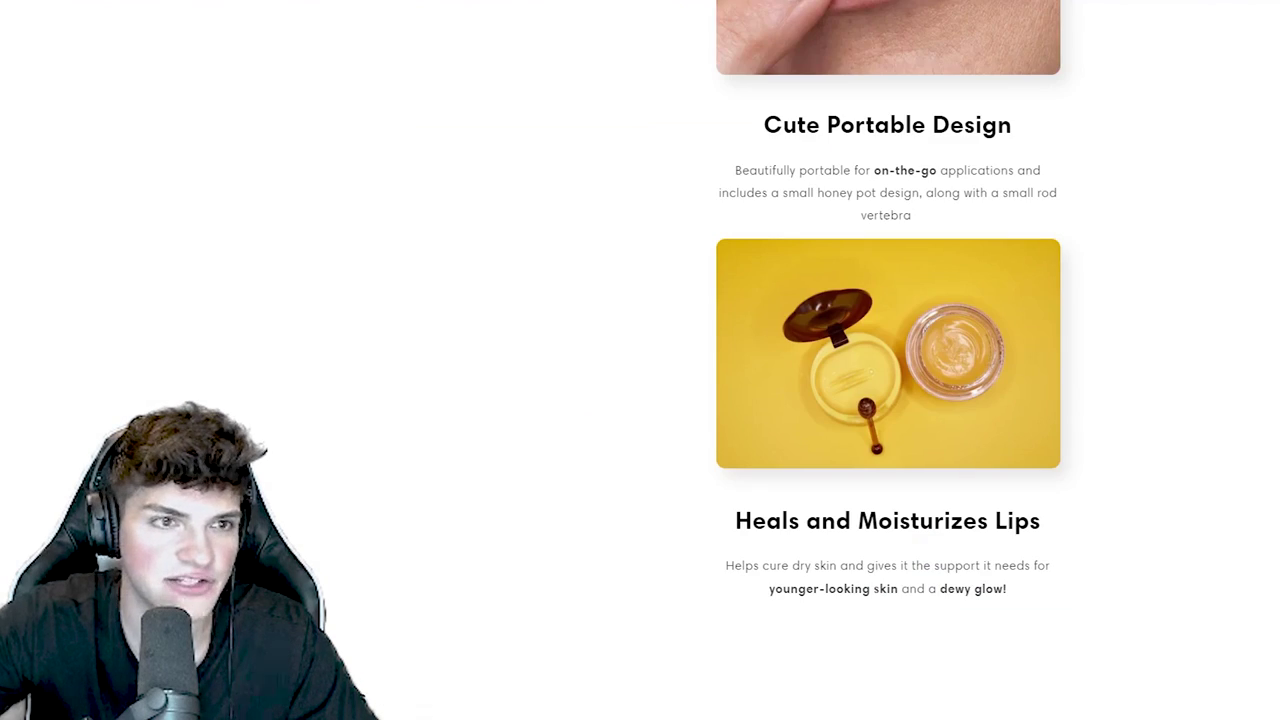
# - Paste the storefront's HoneyBalm name into the title and correct it to Honey Balm™
pyautogui.scroll(10, 677, 366)
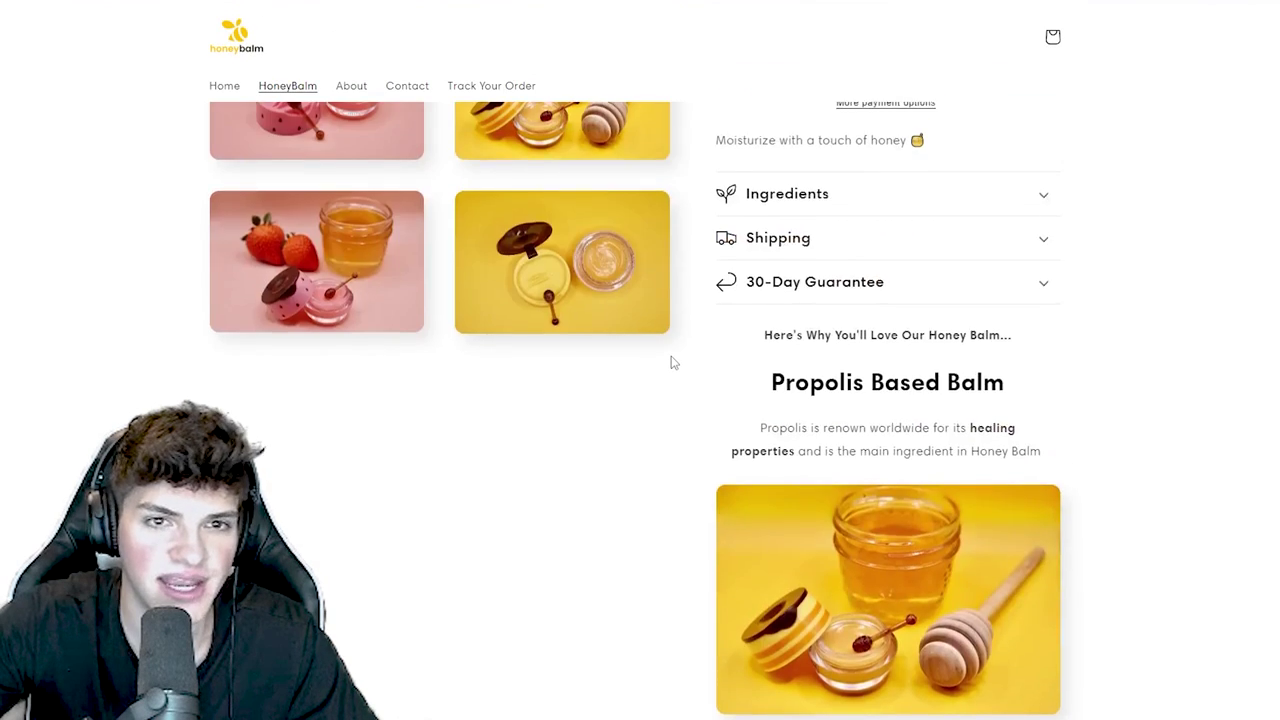
pyautogui.scroll(5, 673, 363)
pyautogui.moveTo(925, 205); pyautogui.dragTo(729, 200)
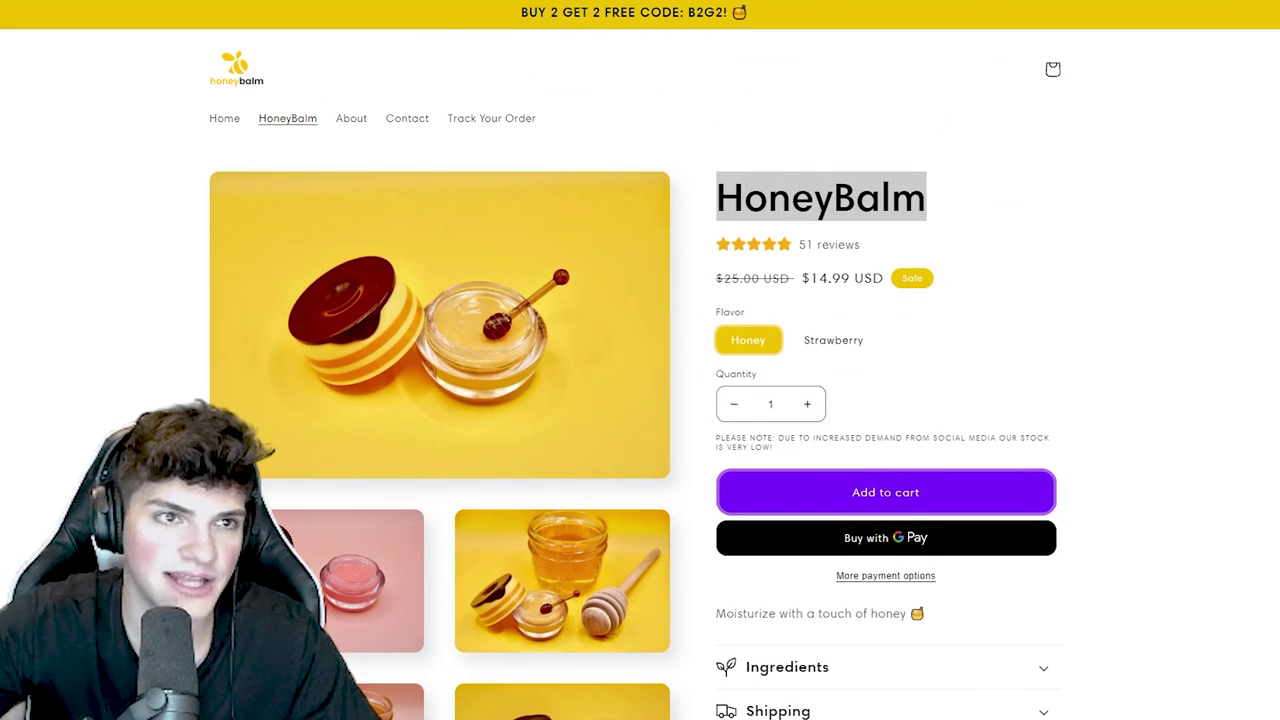
pyautogui.write('HoneyBalm')
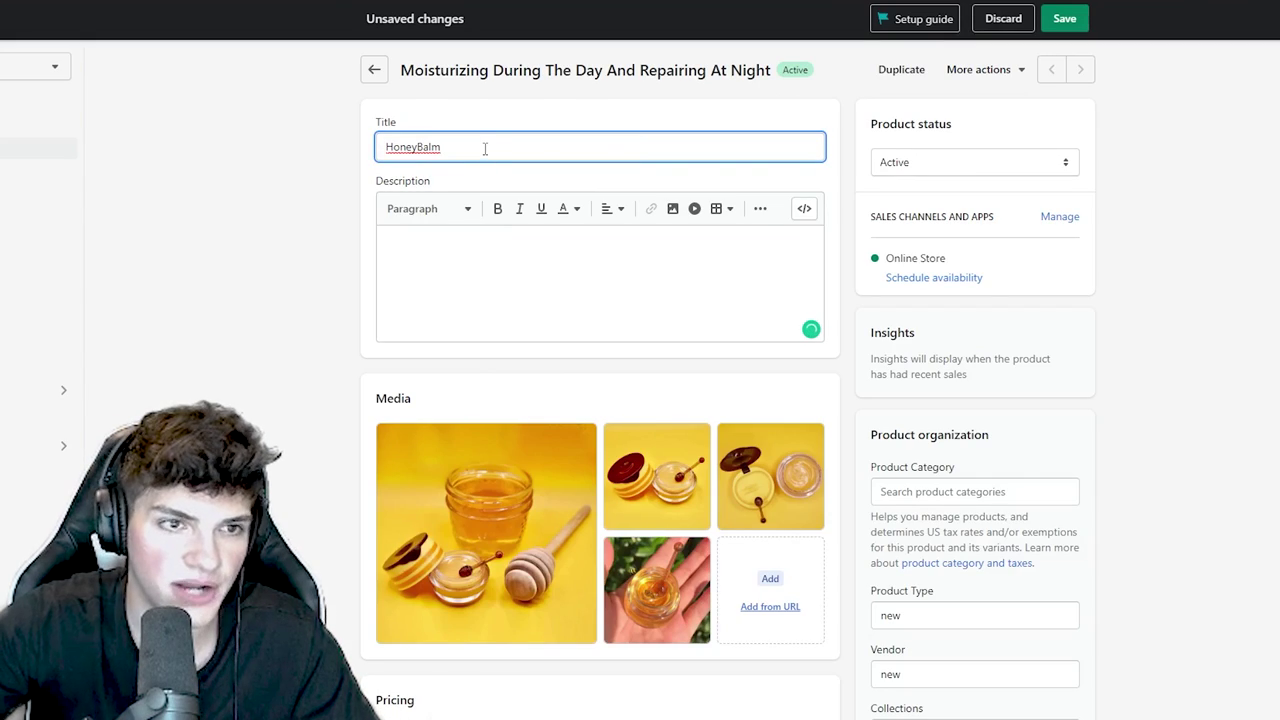
pyautogui.click(416, 148)
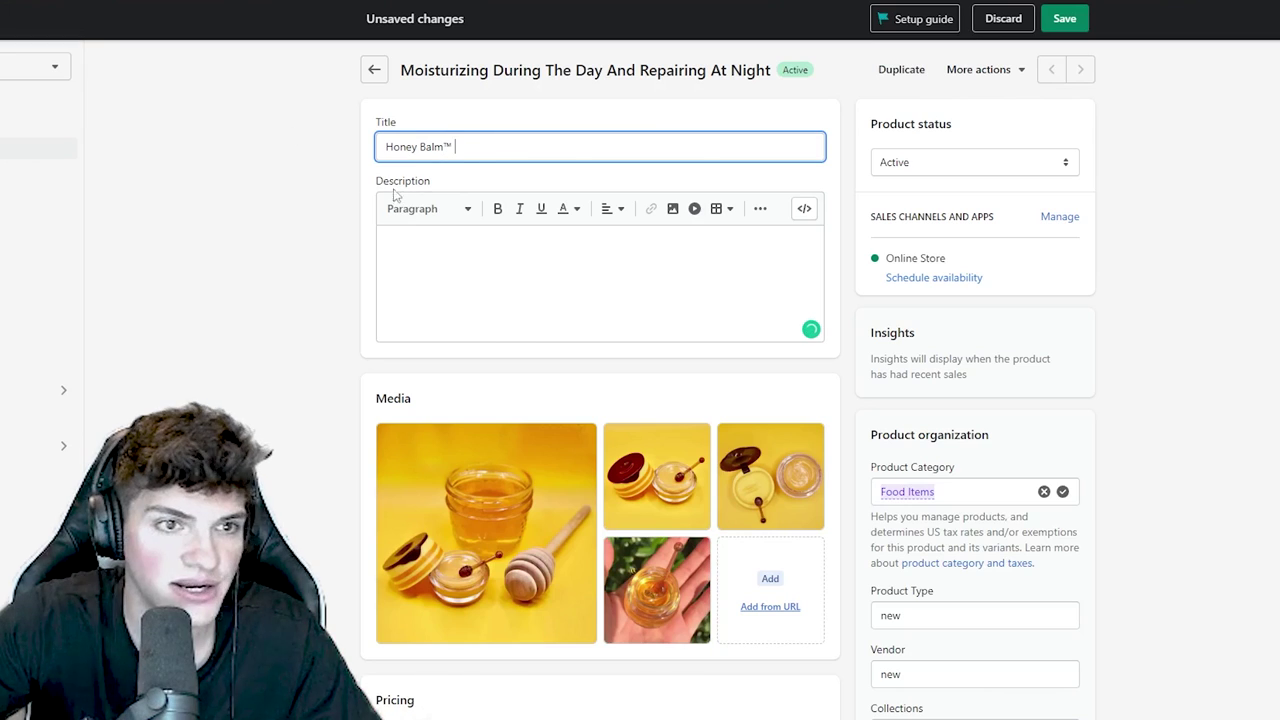
# - Paste the storefront's Propolis Based Balm and Honey Extracts sections into the description, removing empty heading lines
pyautogui.click(489, 240)
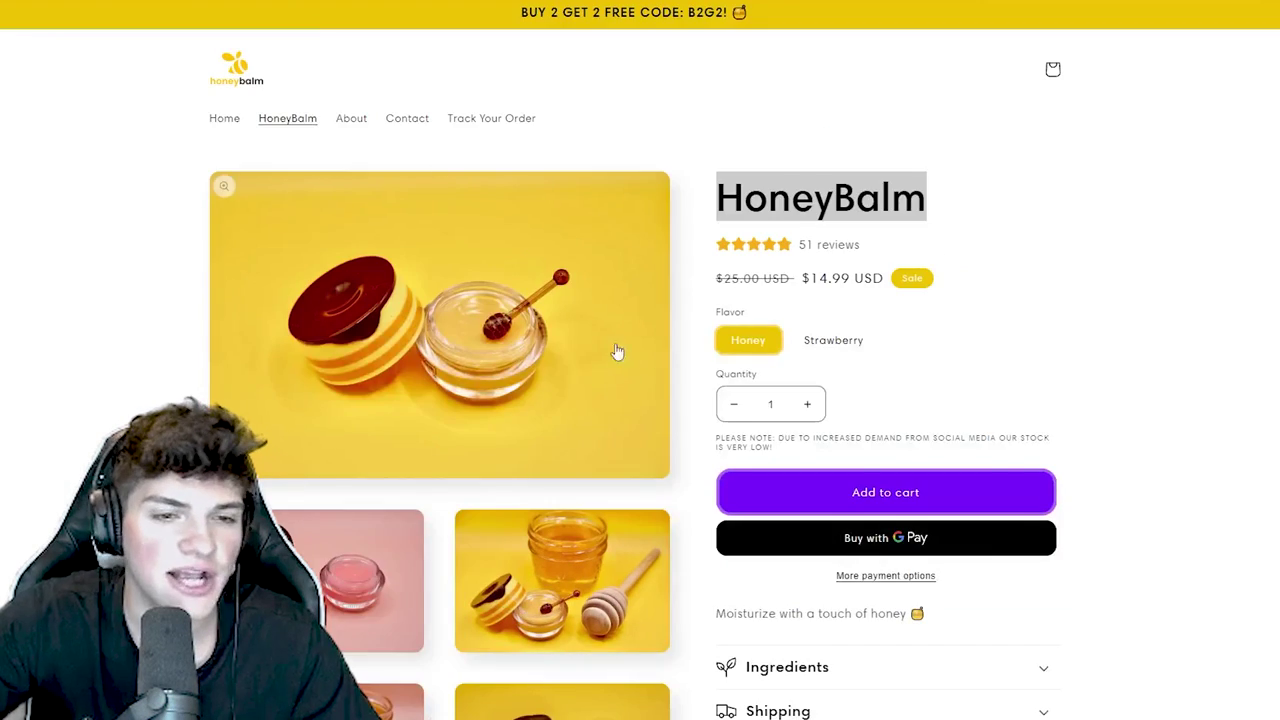
pyautogui.scroll(-5, 617, 352)
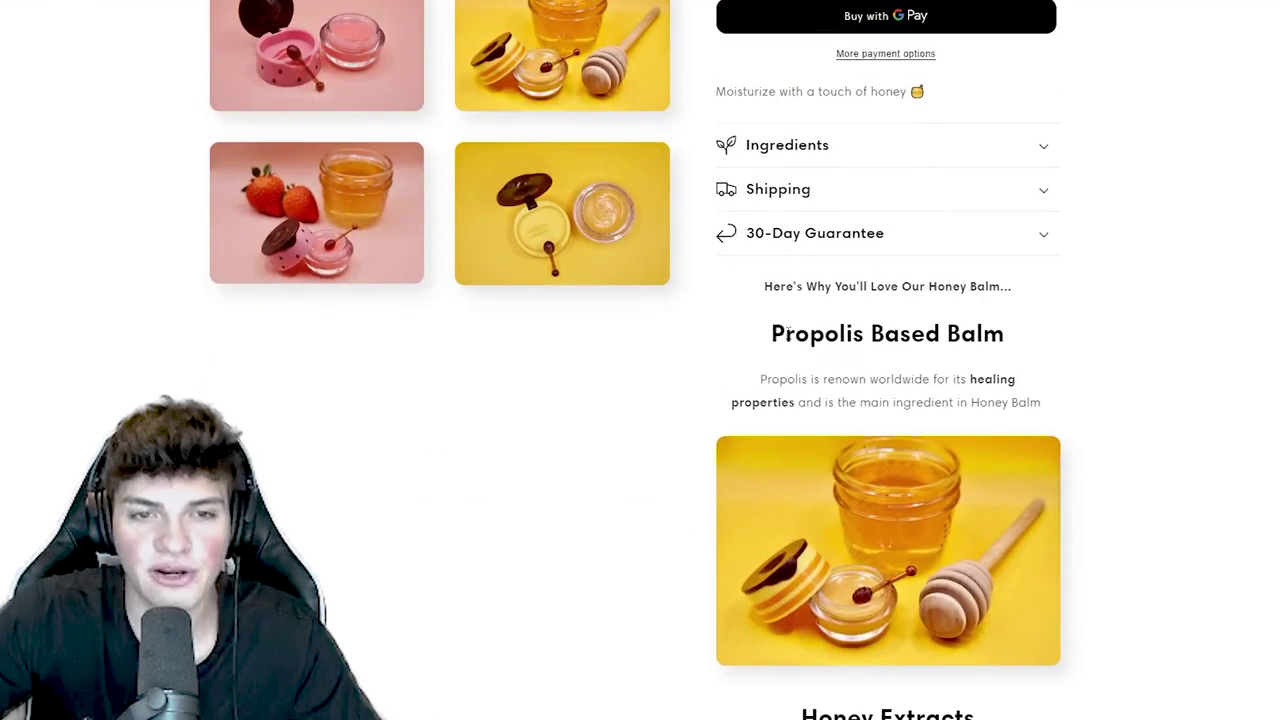
pyautogui.moveTo(765, 287)
pyautogui.mouseDown()
pyautogui.moveTo(986, 664)
pyautogui.moveTo(940, 700)
pyautogui.moveTo(946, 510)
pyautogui.moveTo(975, 700)
pyautogui.moveTo(980, 605)
pyautogui.moveTo(996, 641)
pyautogui.moveTo(996, 712)
pyautogui.moveTo(985, 192)
pyautogui.moveTo(1030, 220)
pyautogui.mouseUp()
pyautogui.hotkey('ctrl', 'Tab')
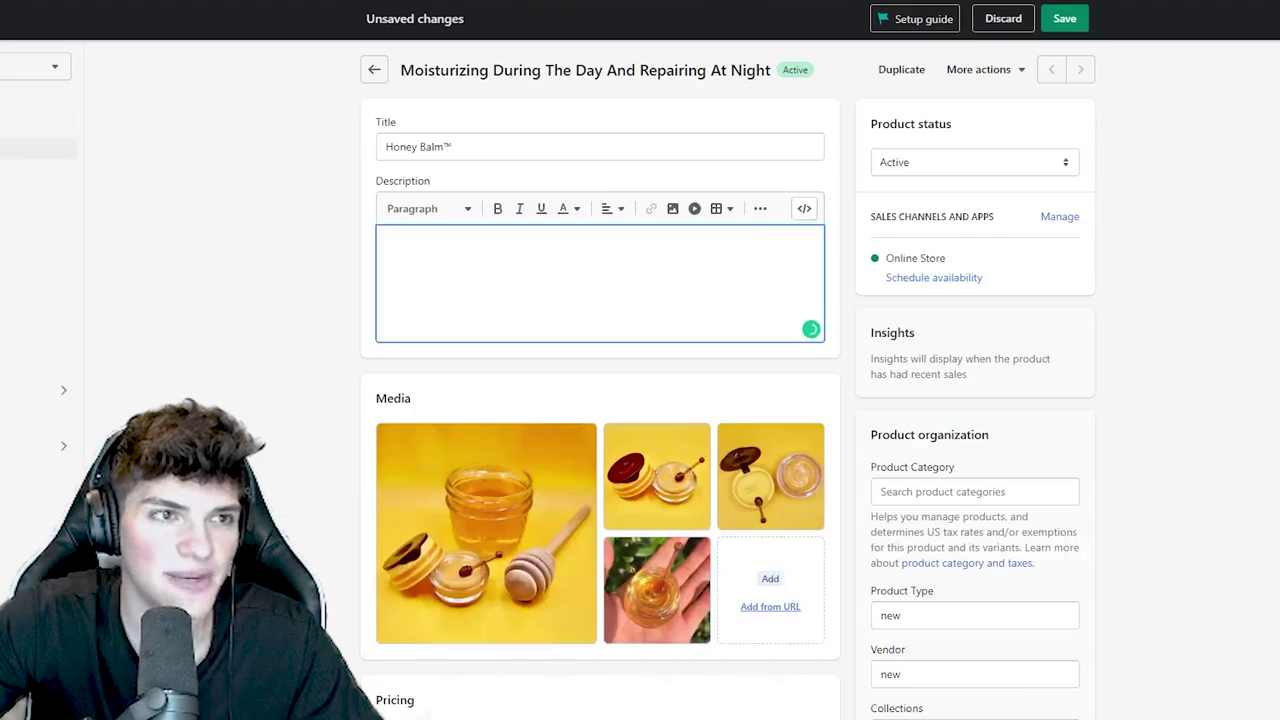
pyautogui.hotkey('ctrl', 'v')
pyautogui.click(431, 264)
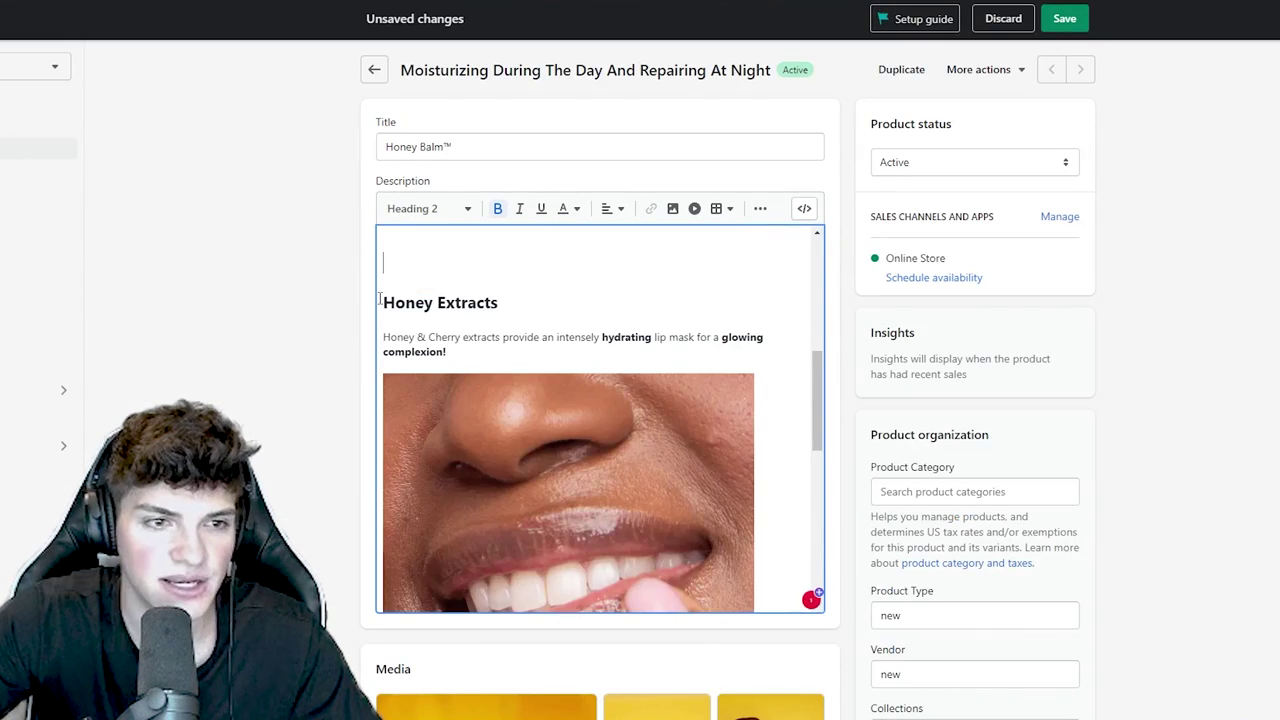
pyautogui.press('BackSpace')
pyautogui.scroll(-1, 431, 270)
pyautogui.scroll(5, 431, 264)
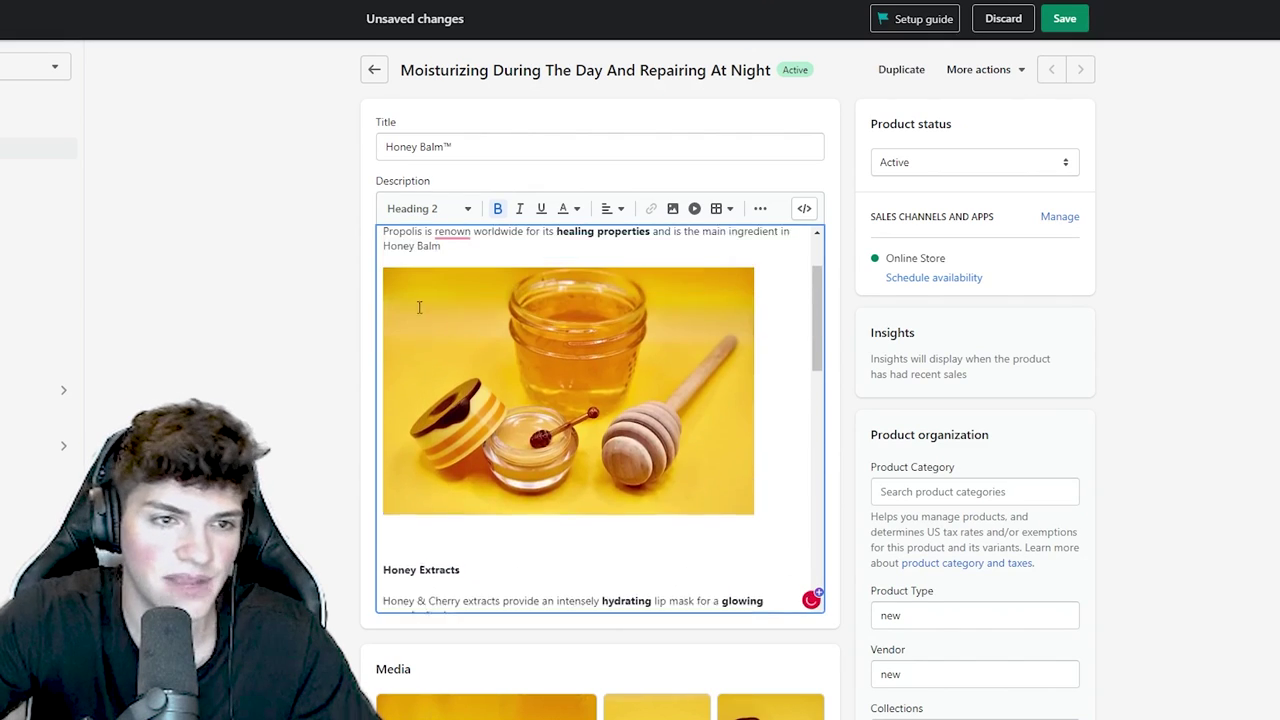
pyautogui.press('BackSpace')
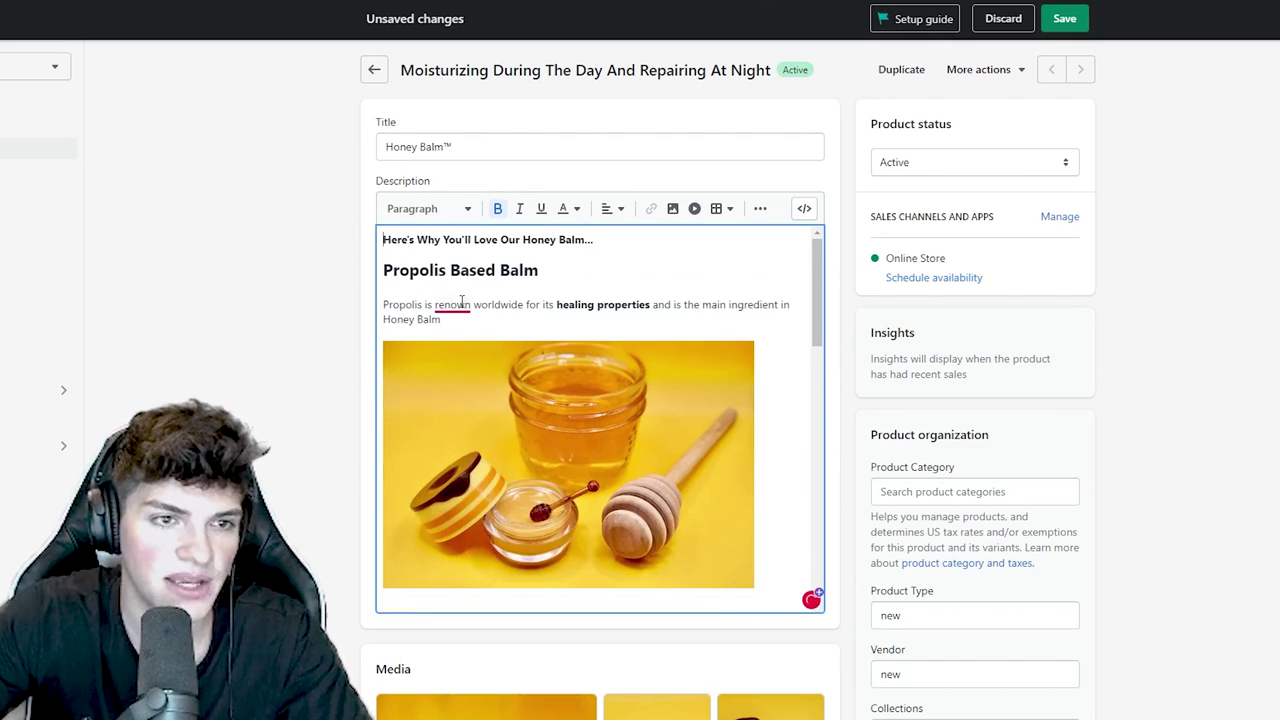
pyautogui.scroll(-5, 440, 310)
# - Remove the blank line above Honey Extracts and centre the whole description as Paragraph format
pyautogui.click(384, 334)
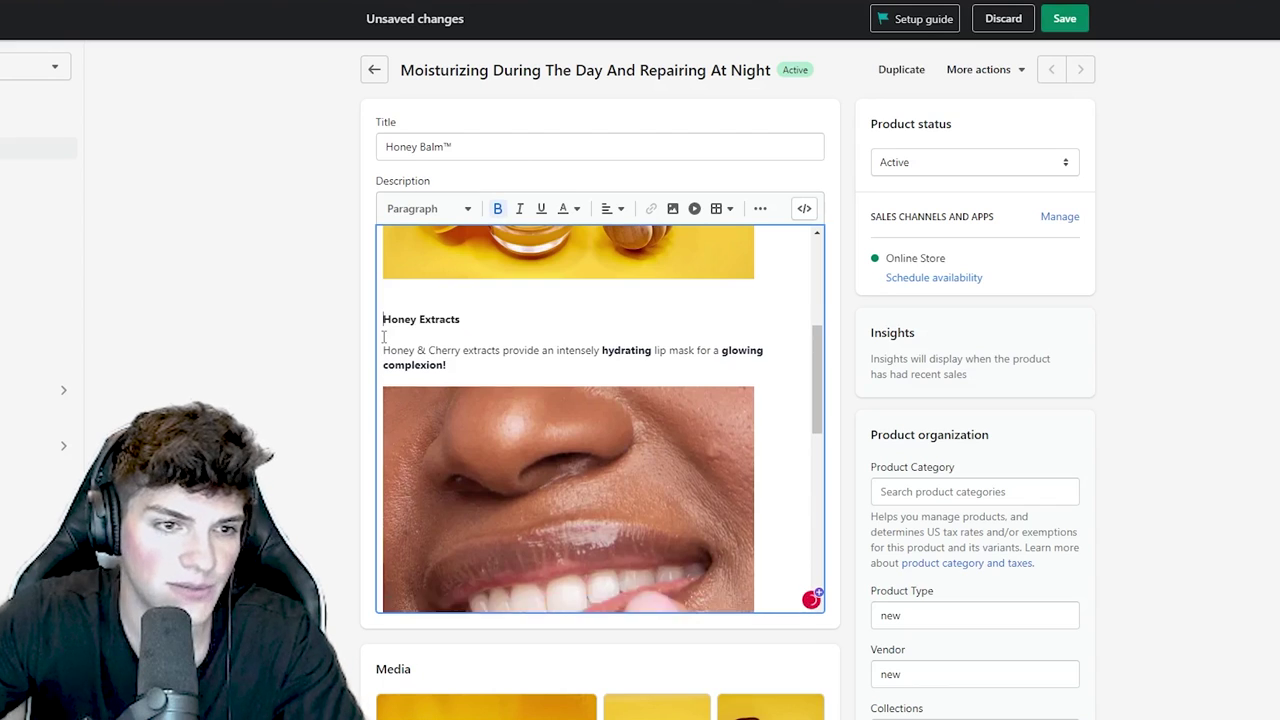
pyautogui.press('BackSpace')
pyautogui.hotkey('ctrl', 'a')
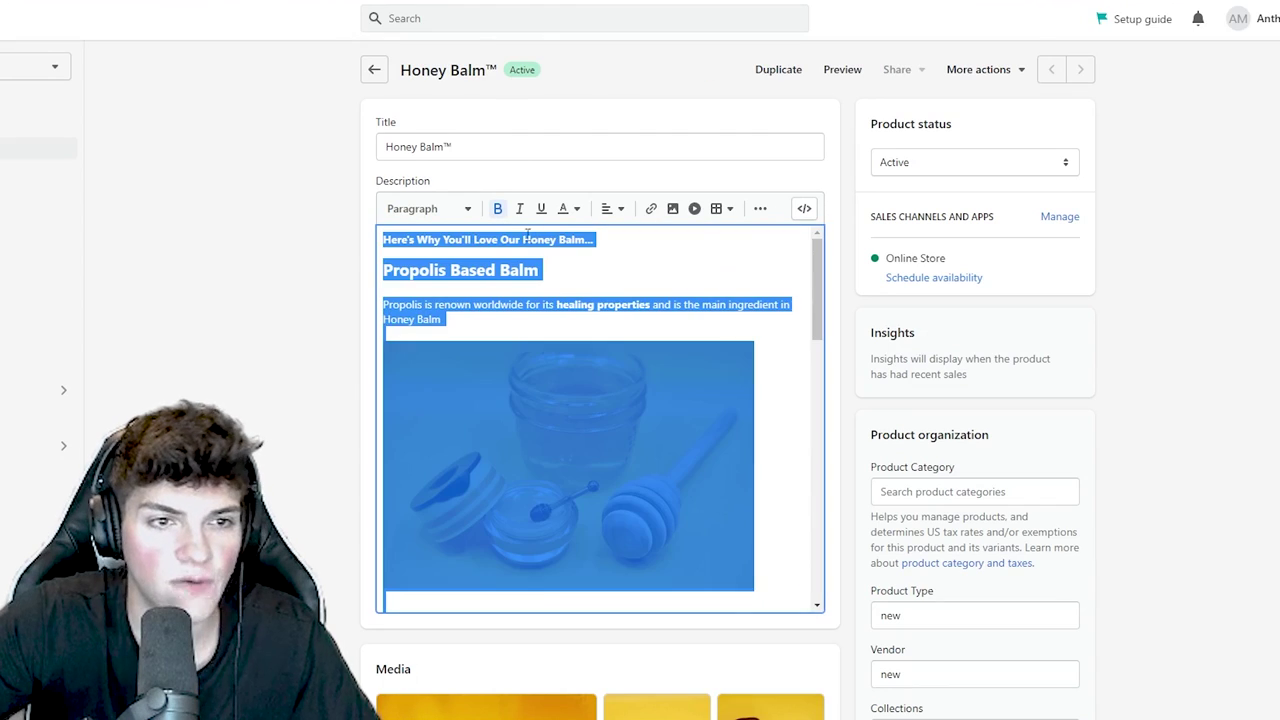
pyautogui.click(608, 208)
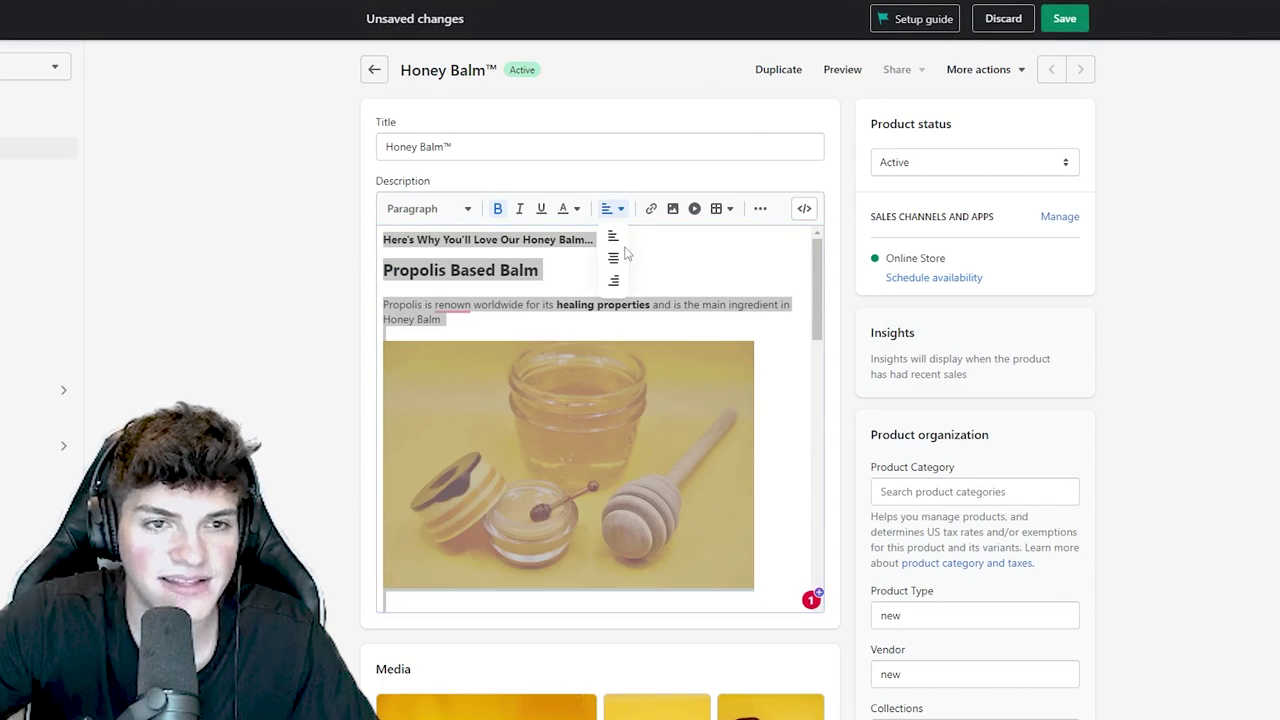
pyautogui.click(617, 256)
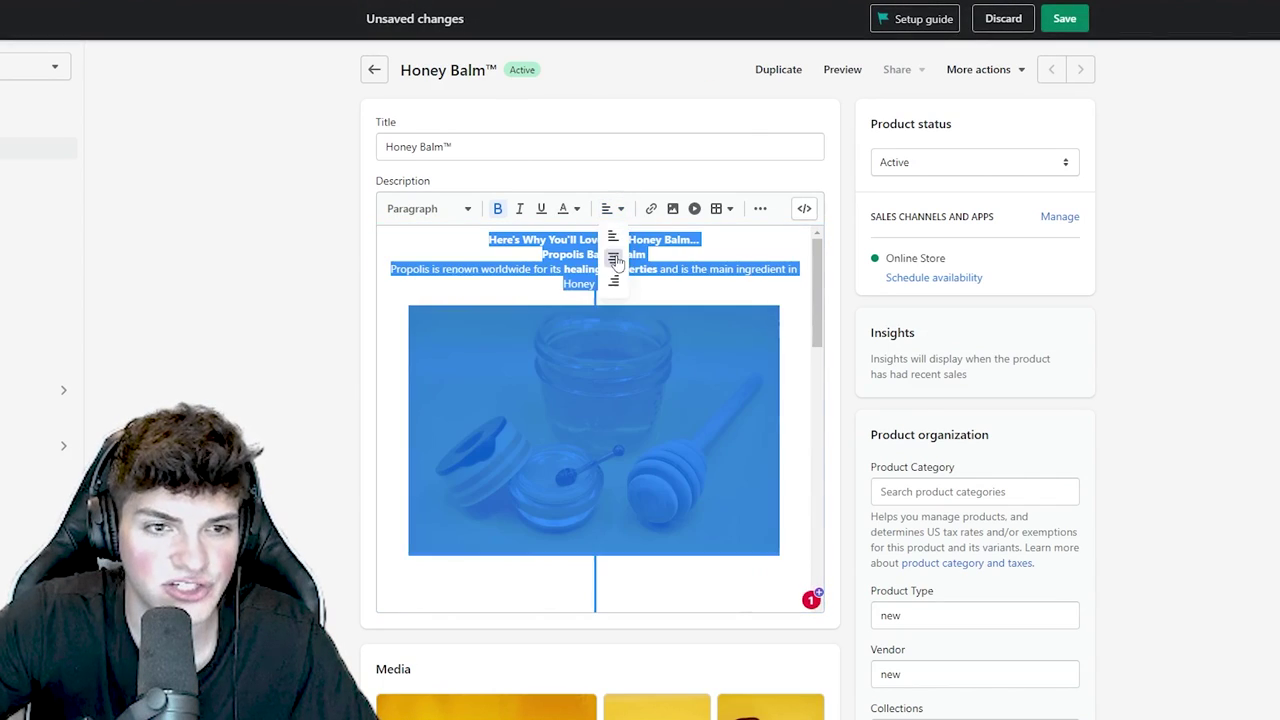
pyautogui.click(460, 210)
pyautogui.click(438, 243)
pyautogui.click(589, 257)
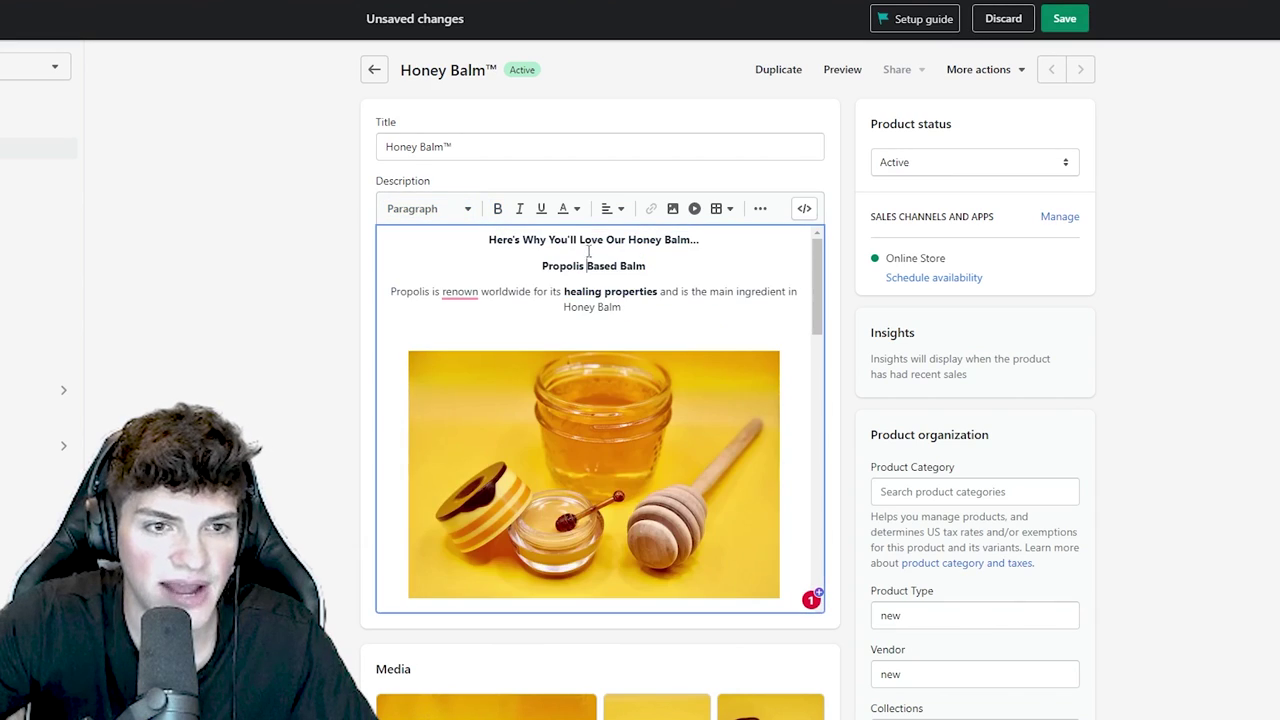
# - Delete the remaining blank lines around the images and Honey Extracts, then save the product
pyautogui.click(592, 325)
pyautogui.press('BackSpace')
pyautogui.scroll(-3, 590, 340)
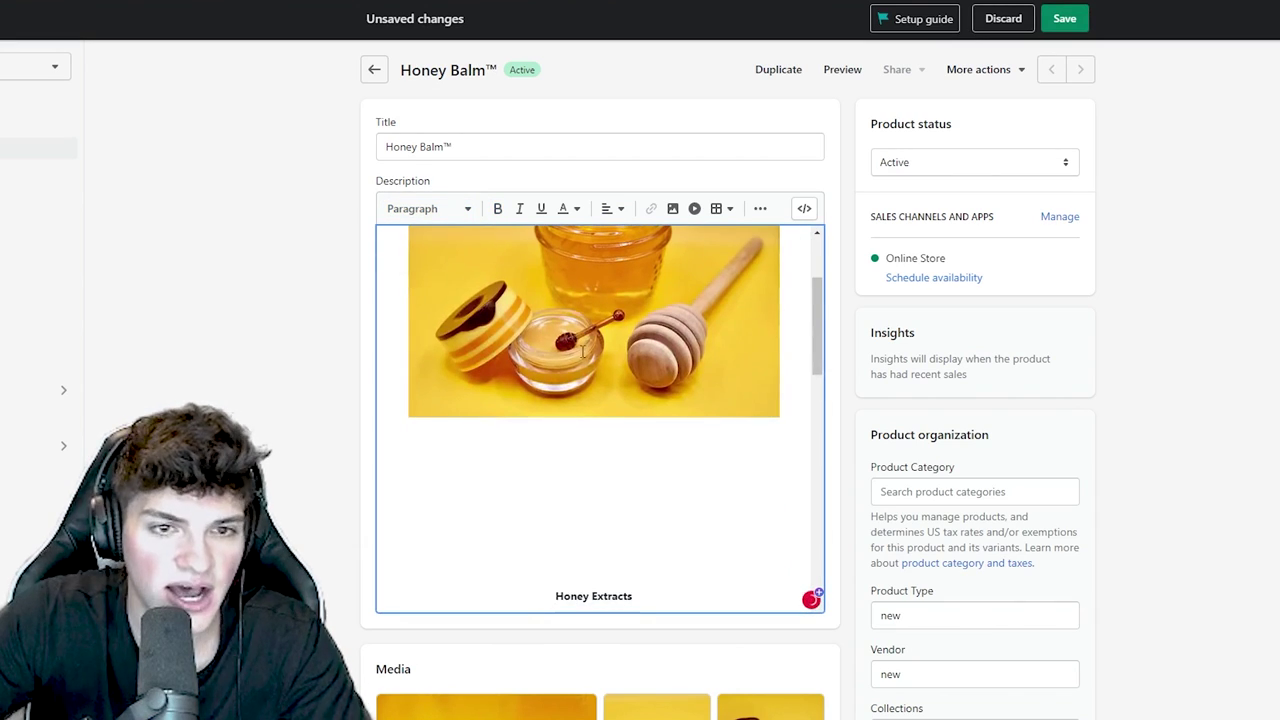
pyautogui.click(592, 569)
pyautogui.press('BackSpace')
pyautogui.press('BackSpace')
pyautogui.press('BackSpace')
pyautogui.press('BackSpace')
pyautogui.press('BackSpace')
pyautogui.press('BackSpace')
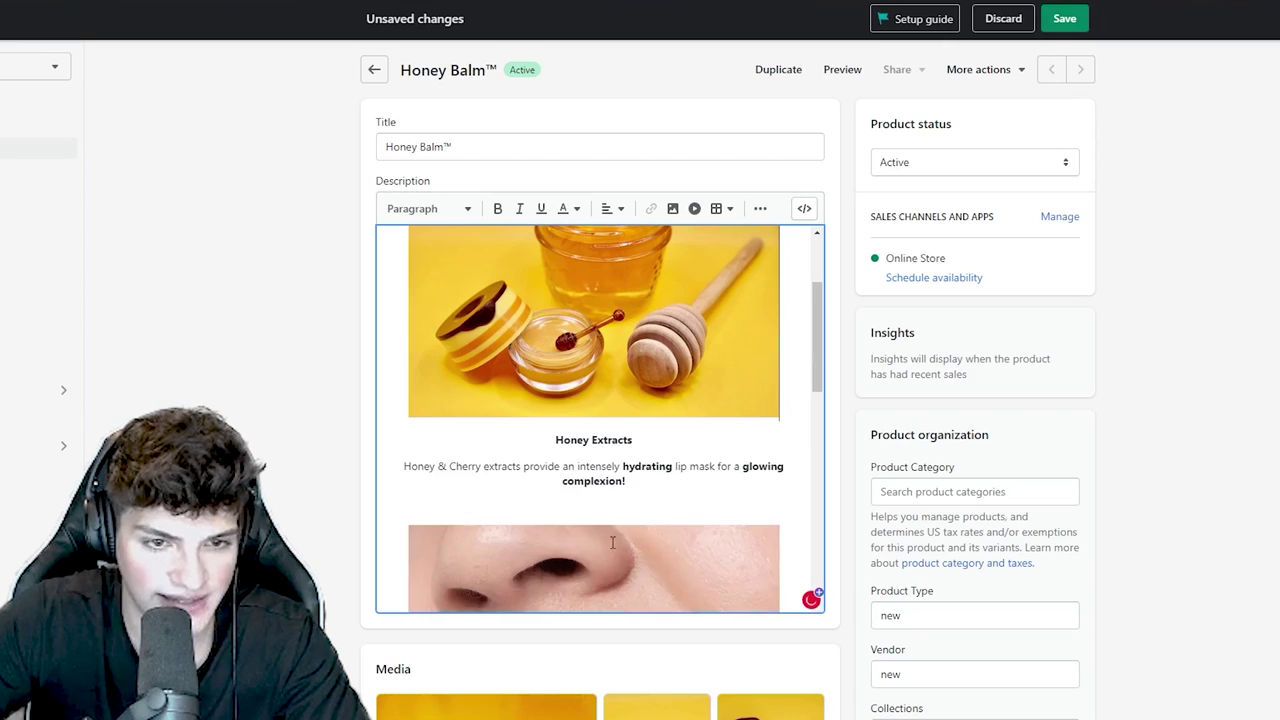
pyautogui.click(606, 510)
pyautogui.press('BackSpace')
pyautogui.scroll(-12, 606, 510)
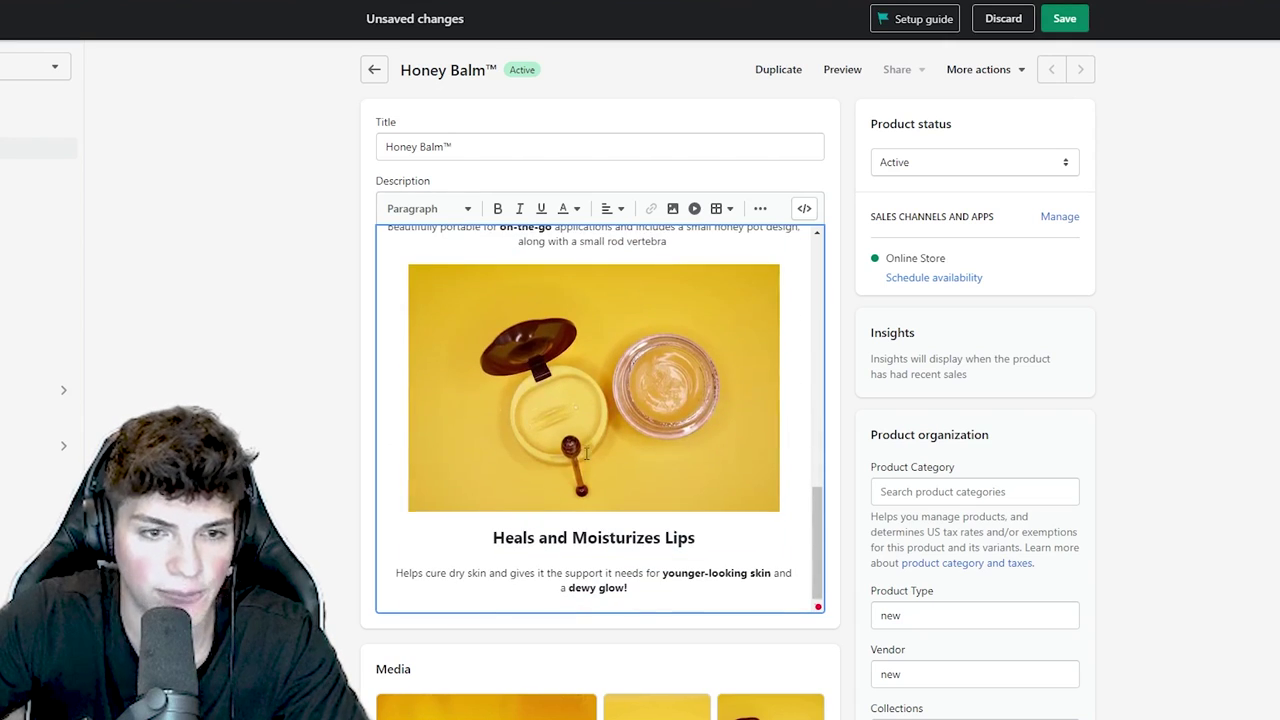
pyautogui.scroll(-3, 576, 568)
pyautogui.scroll(2, 600, 555)
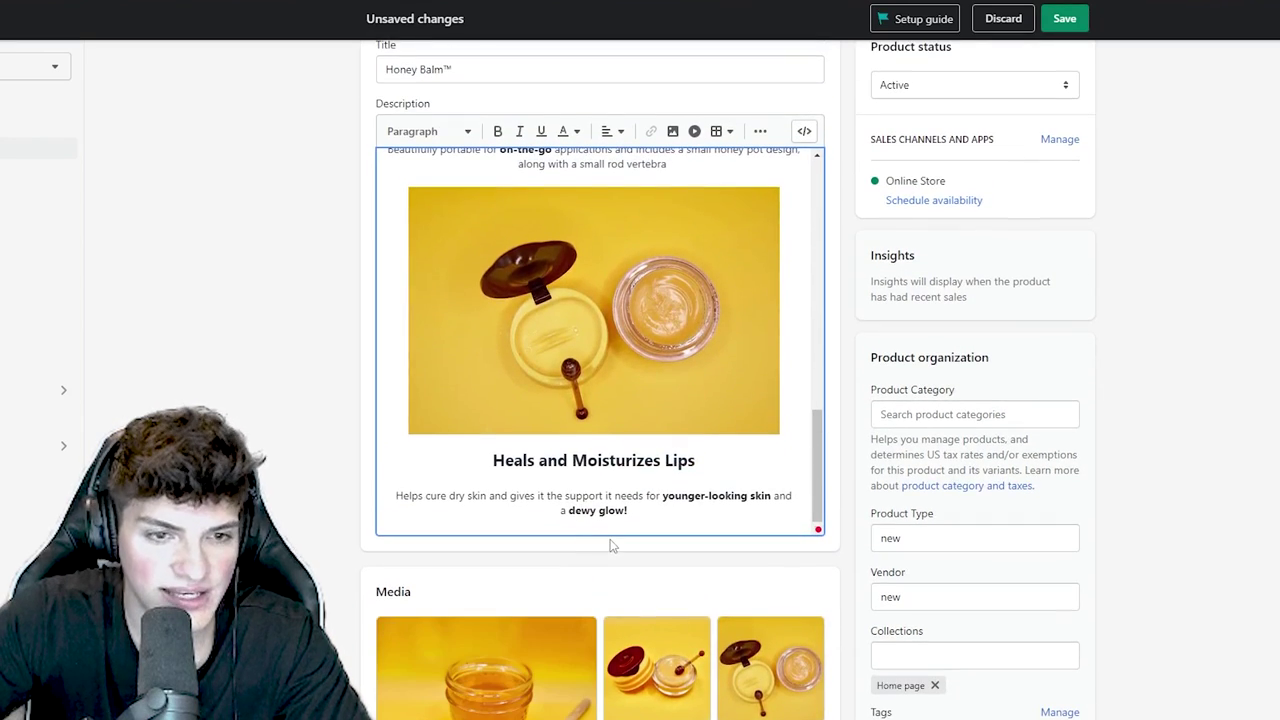
pyautogui.tripleClick(569, 453)
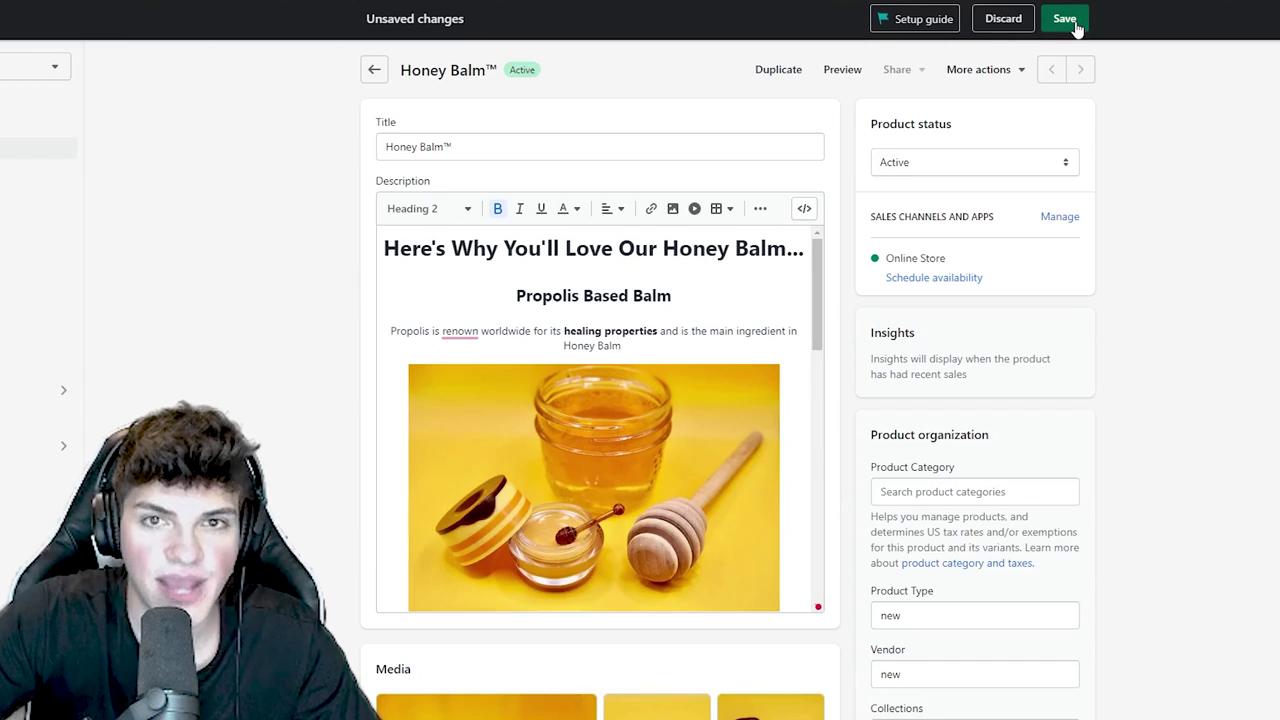
pyautogui.click(1064, 18)
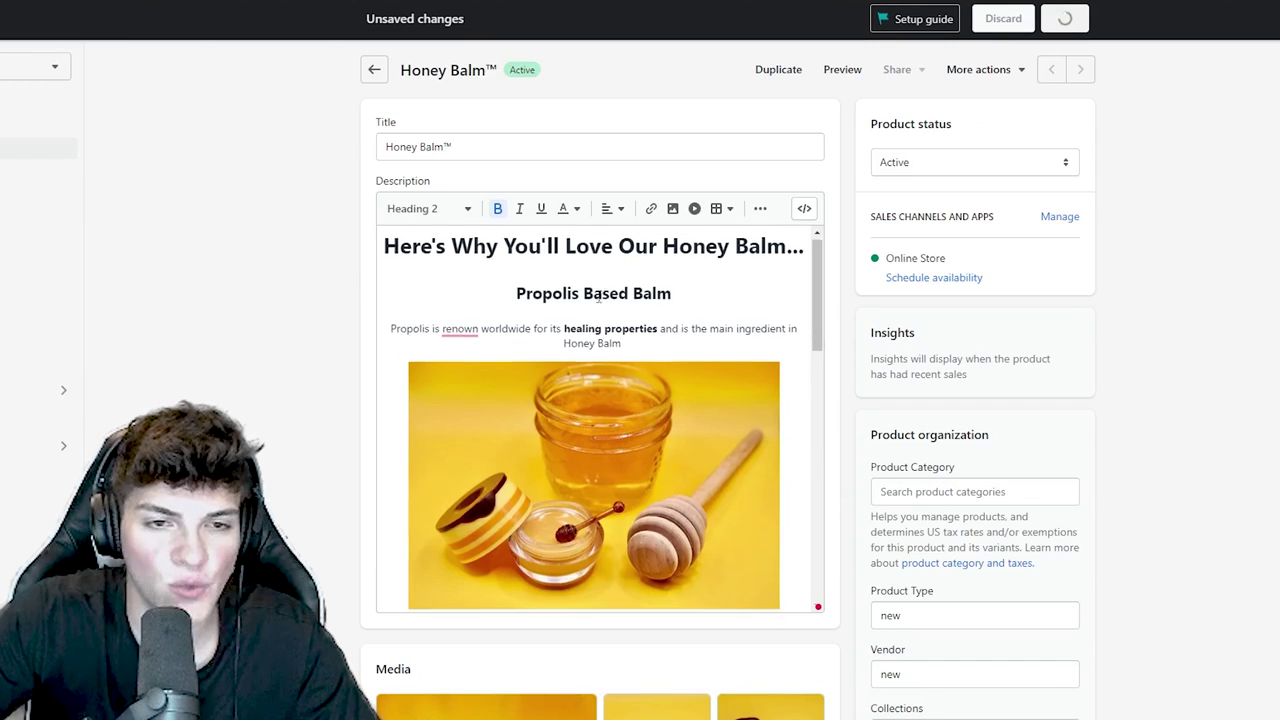
pyautogui.scroll(-10, 600, 400)
pyautogui.scroll(15, 638, 395)
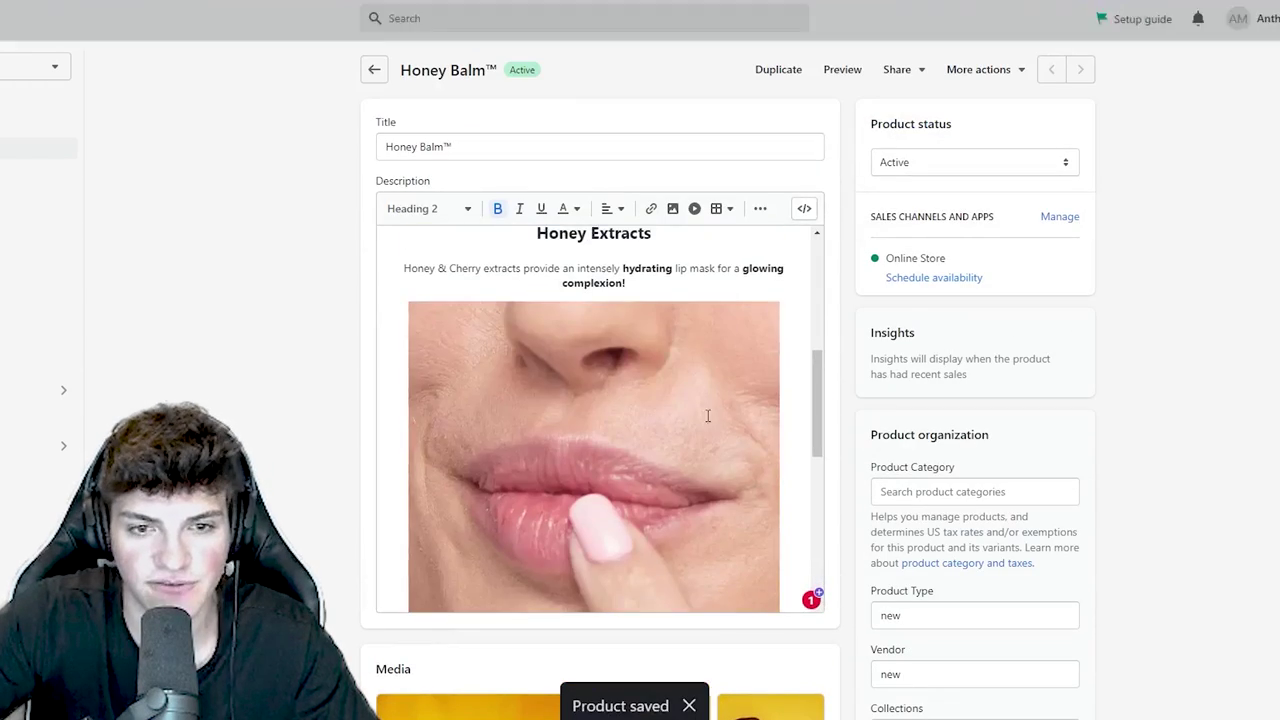
pyautogui.click(835, 75)
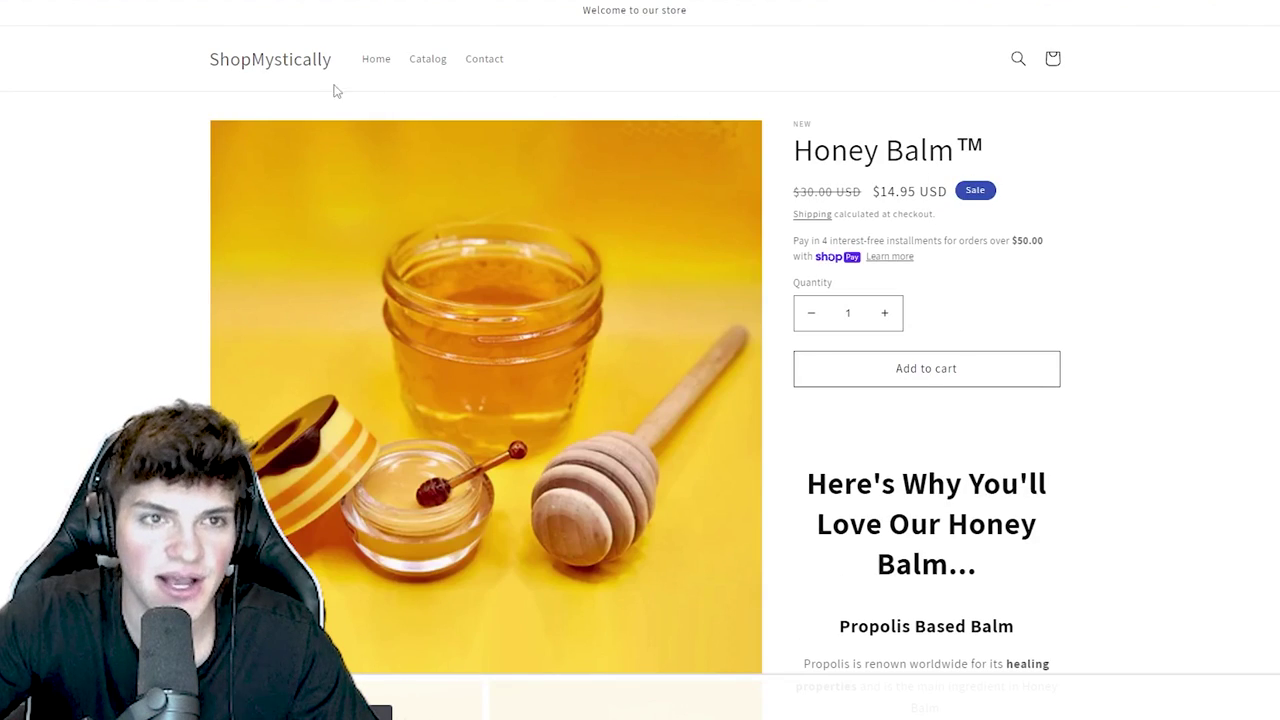
pyautogui.scroll(-6, 654, 274)
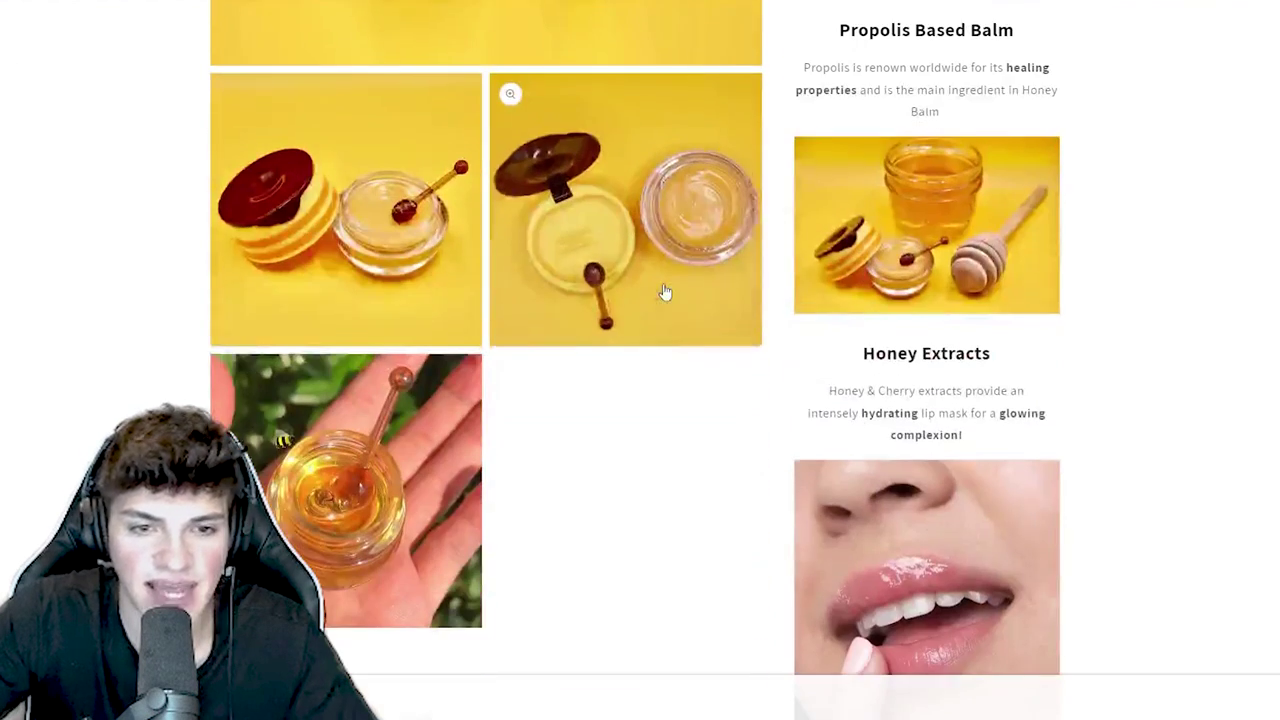
pyautogui.scroll(2, 663, 291)
pyautogui.scroll(-12, 1000, 272)
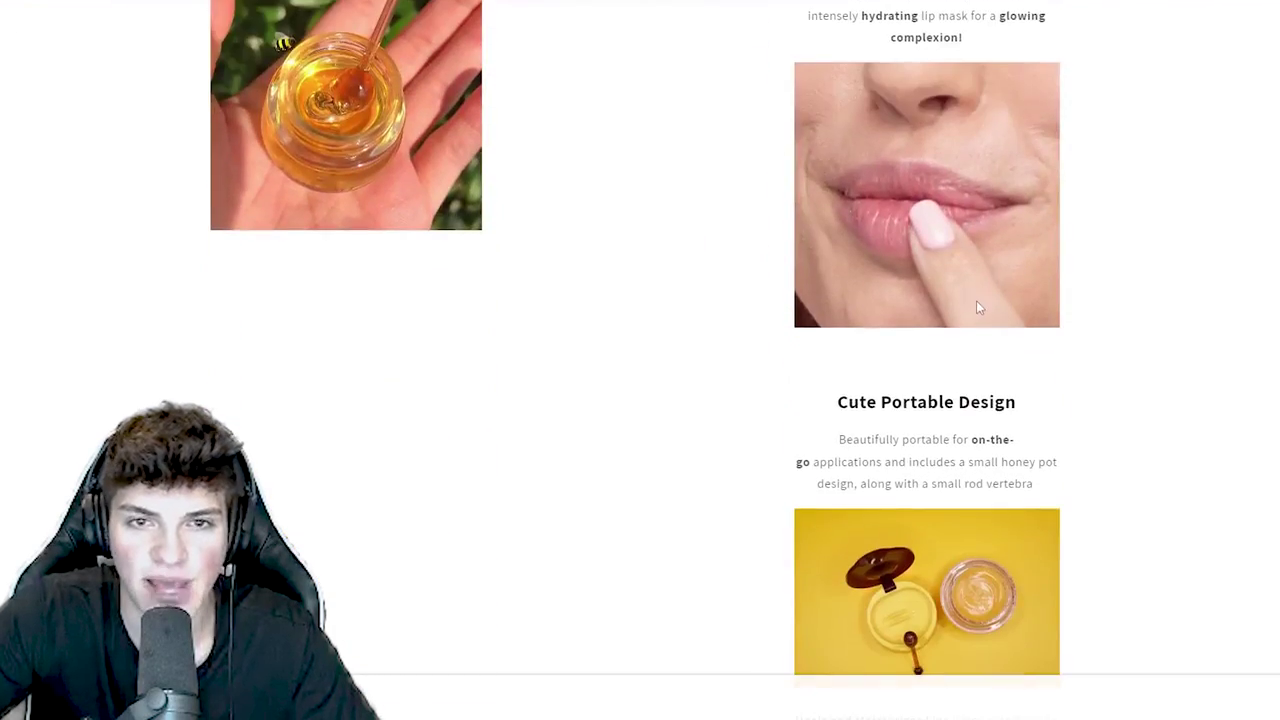
pyautogui.scroll(-3, 637, 366)
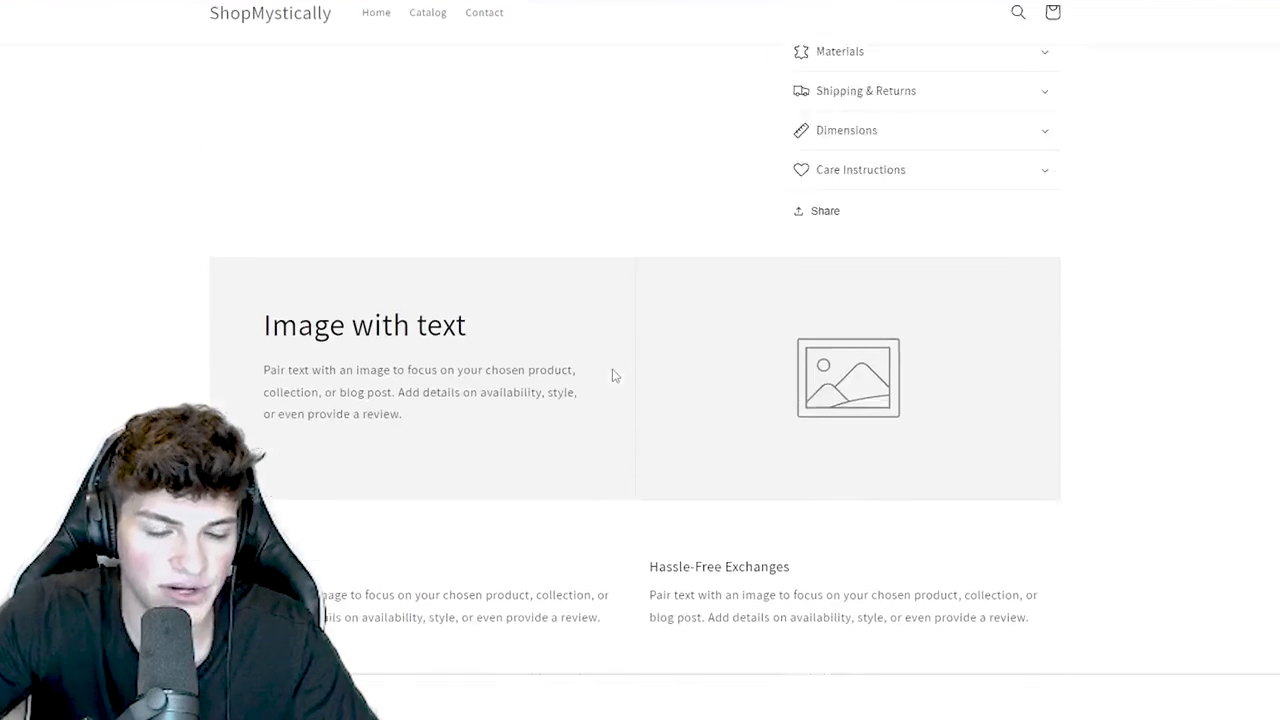
pyautogui.scroll(10, 760, 377)
pyautogui.scroll(4, 797, 432)
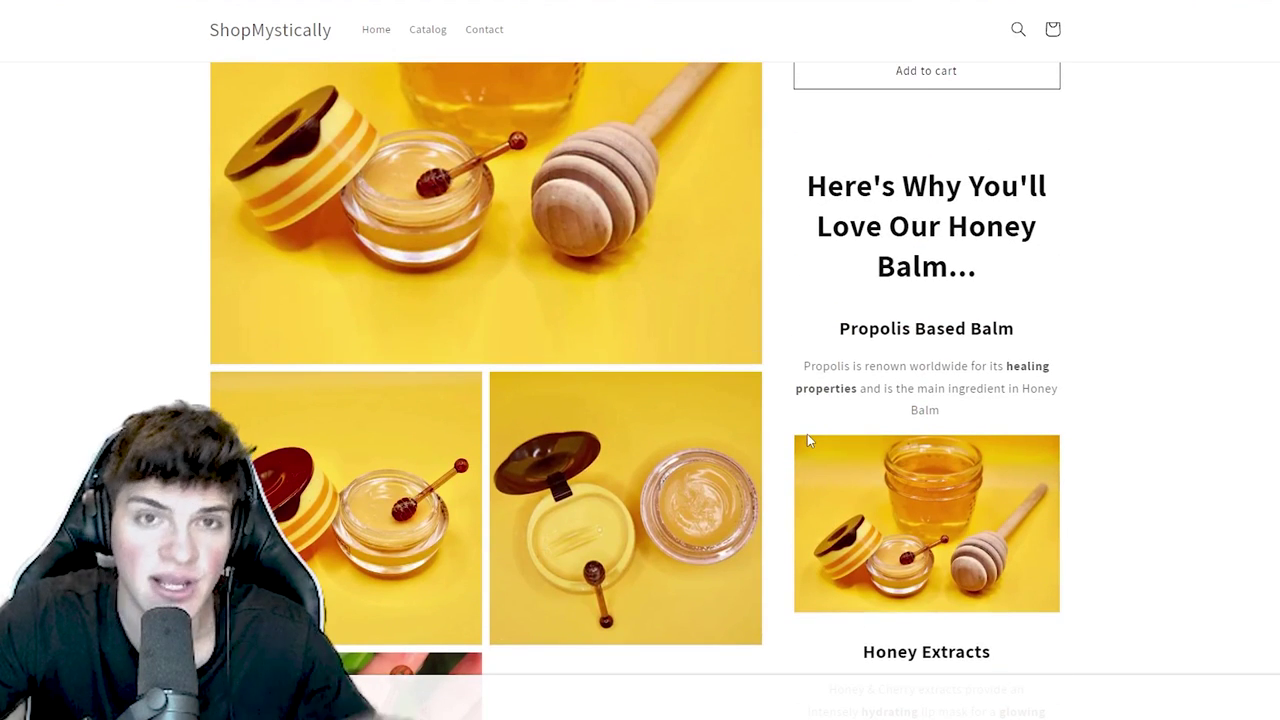
pyautogui.scroll(3, 757, 386)
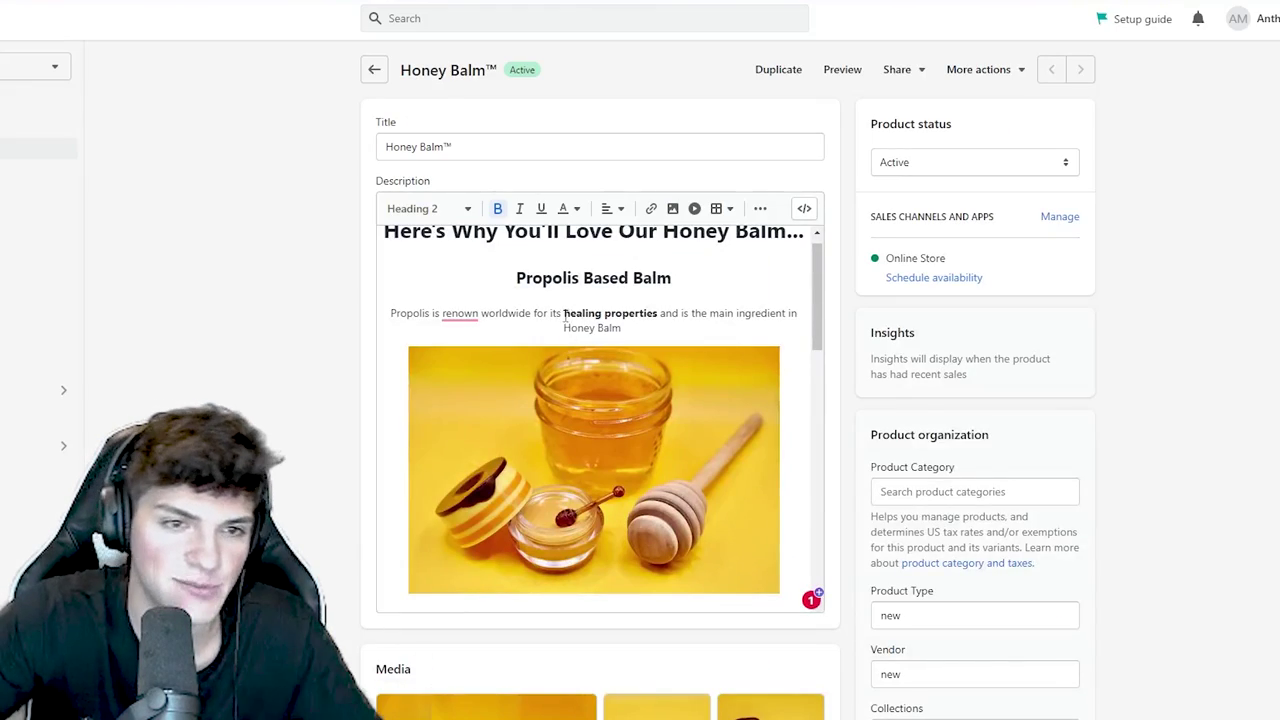
# - Clear the description and type the limited-stock NOTE message
pyautogui.hotkey('ctrl', 'a')
pyautogui.press('BackSpace')
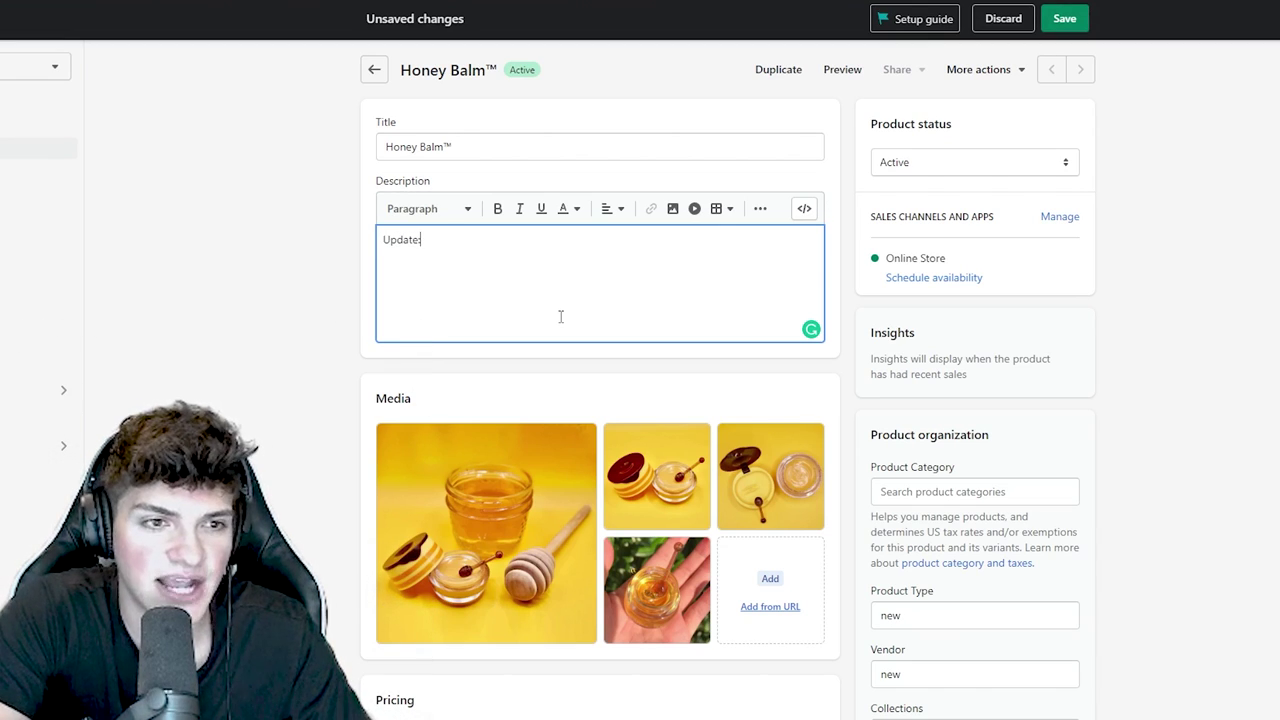
pyautogui.hotkey('ctrl', 'a')
pyautogui.write('N')
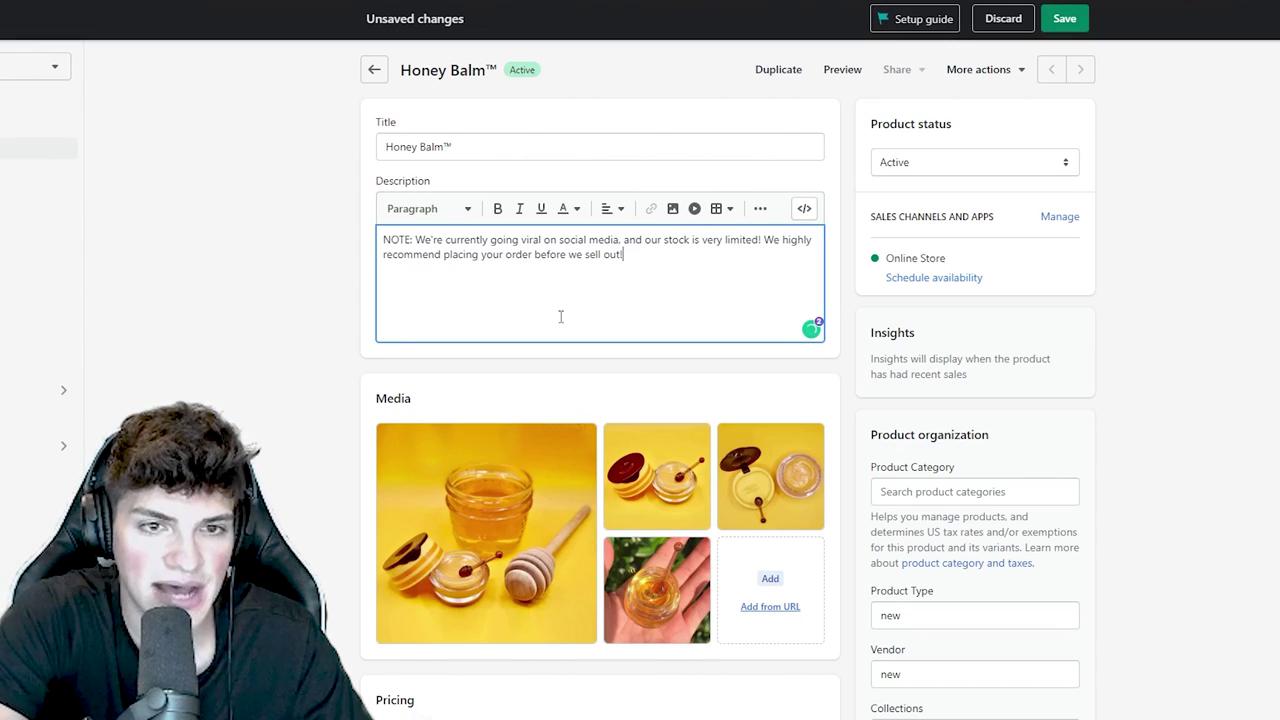
# - Colour the leading NOTE: label red and start a new line below the note
pyautogui.moveTo(415, 240); pyautogui.dragTo(353, 240)
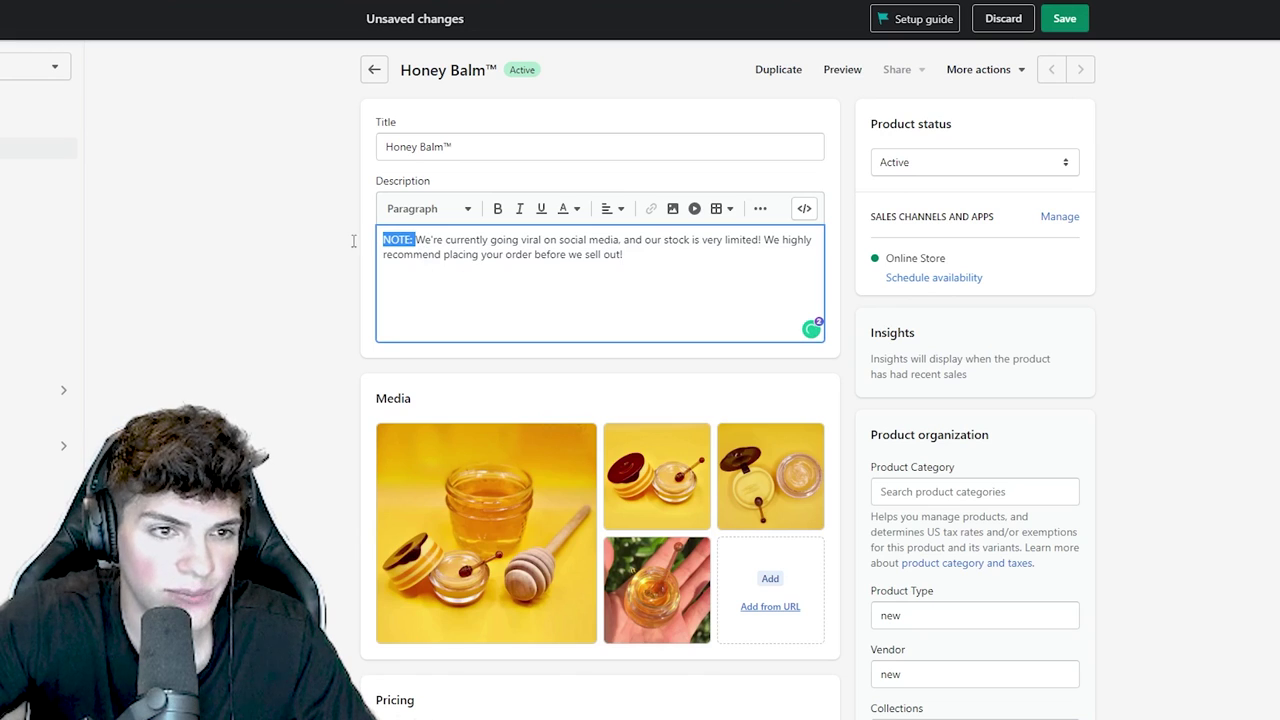
pyautogui.click(566, 208)
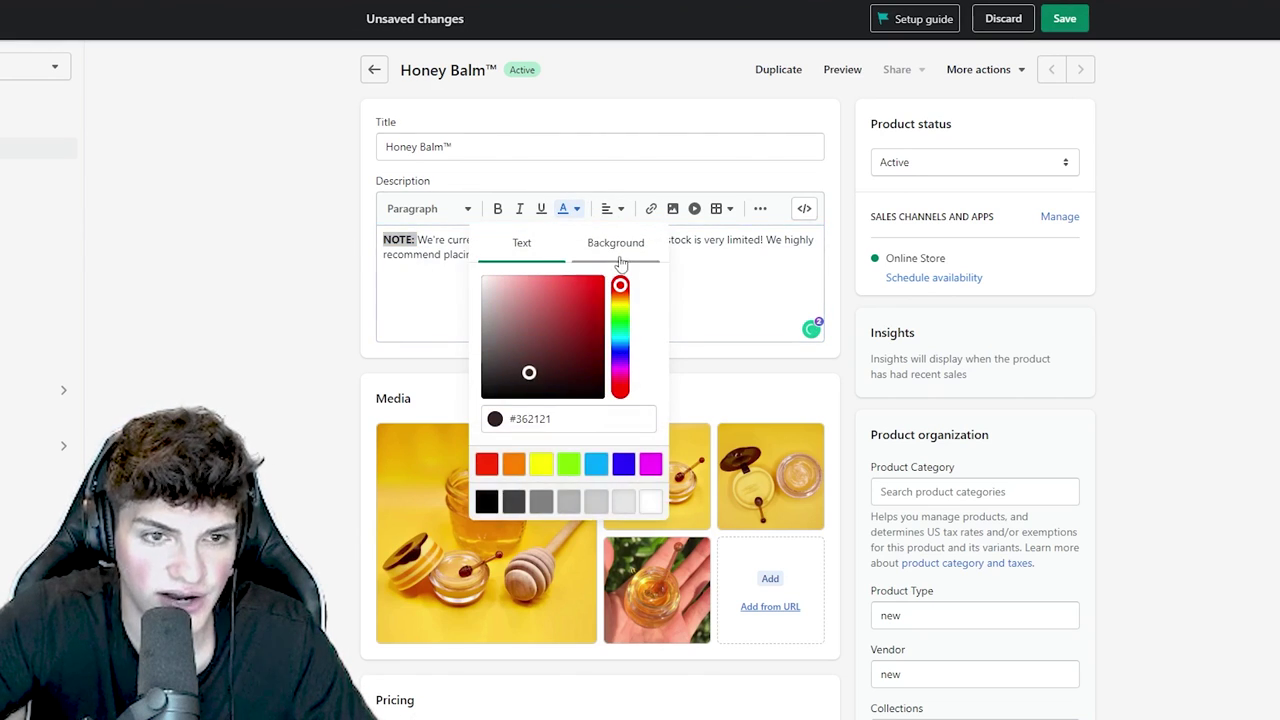
pyautogui.moveTo(604, 279); pyautogui.dragTo(610, 285)
pyautogui.click(416, 259)
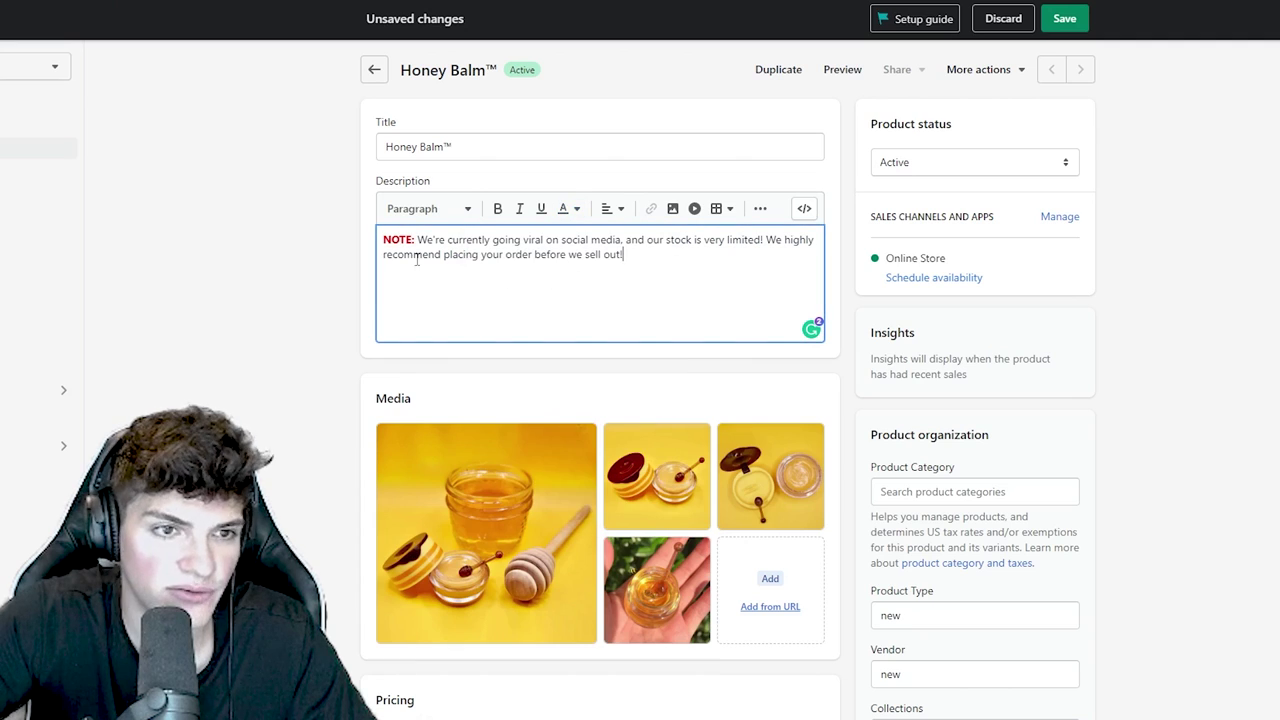
pyautogui.press('Return')
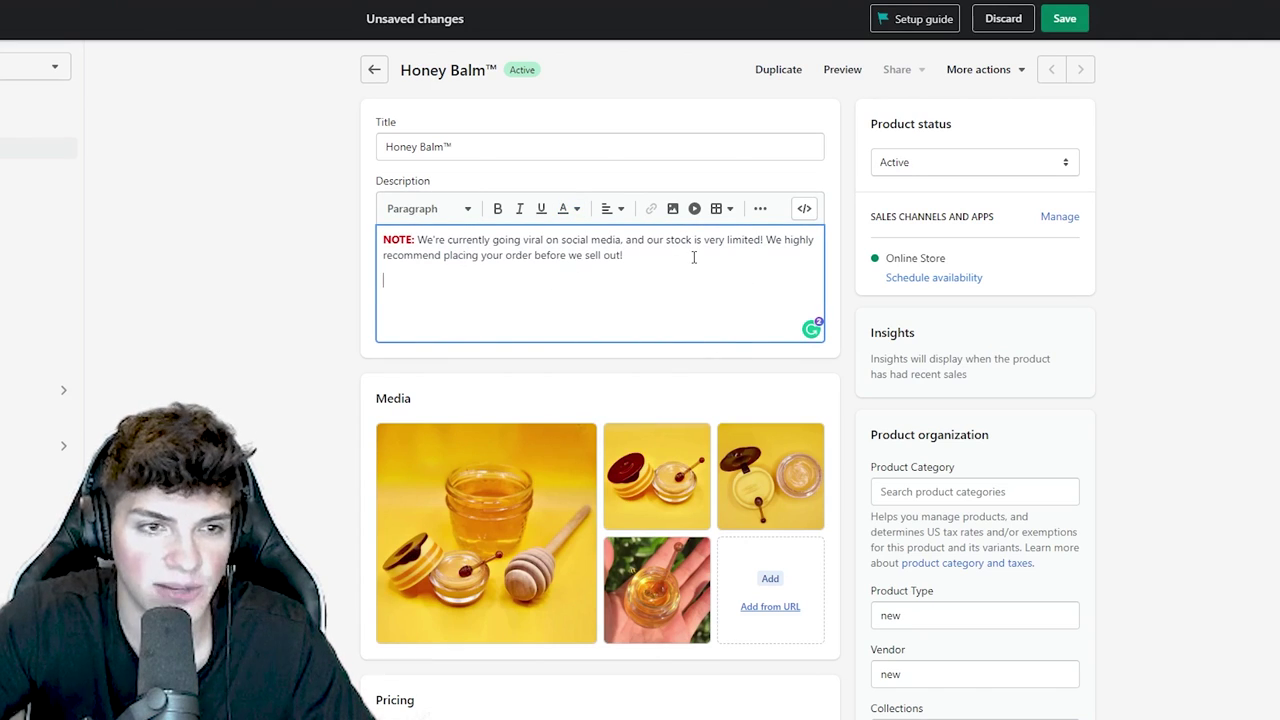
# - Add a centred 'HEADLINE WITH MAIN BENEFIT' Heading 1 followed by 'Paragraph explaining main benefit'
pyautogui.click(612, 208)
pyautogui.click(612, 262)
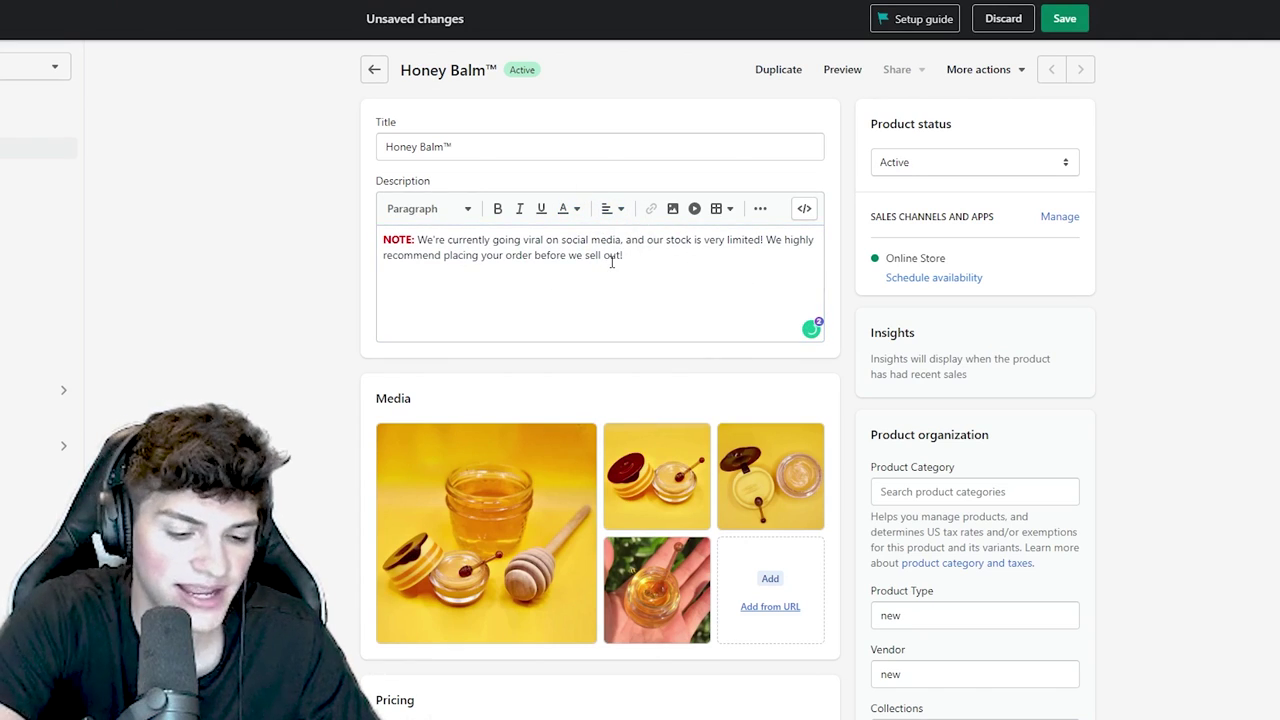
pyautogui.write('HEADLINE WITH MAIN ')
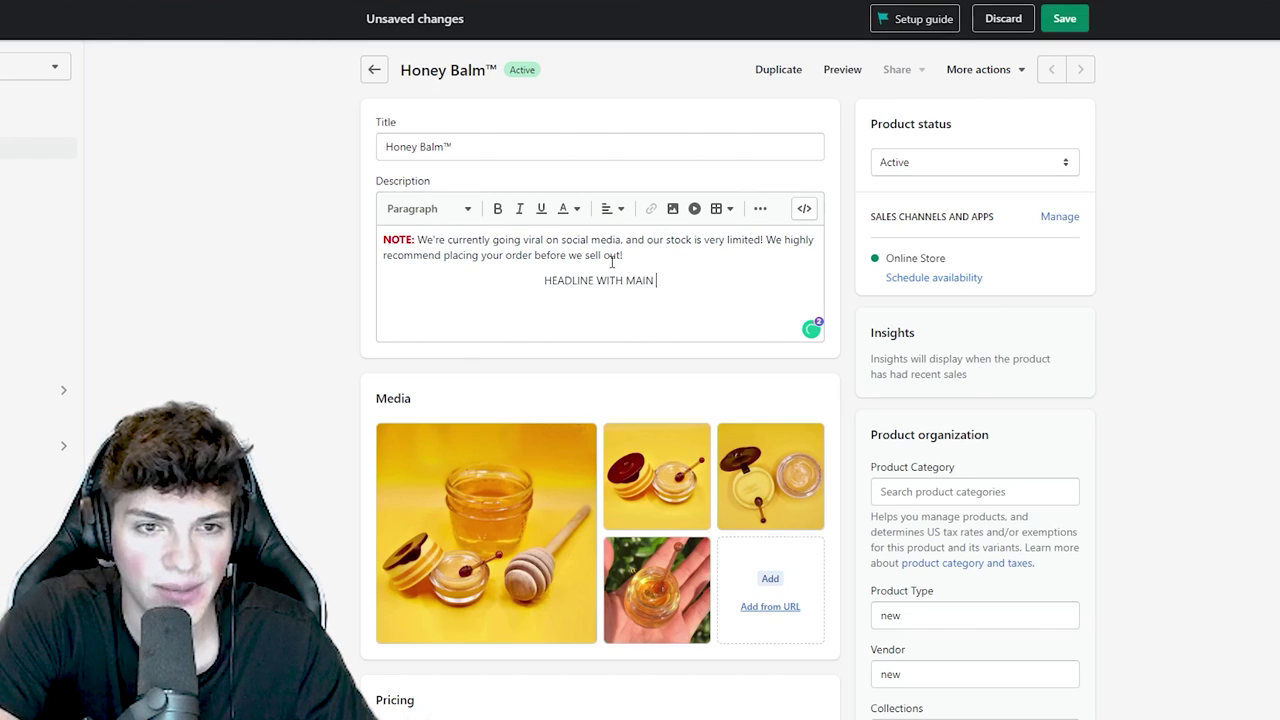
pyautogui.write('BENEFIT ')
pyautogui.write('Pa')
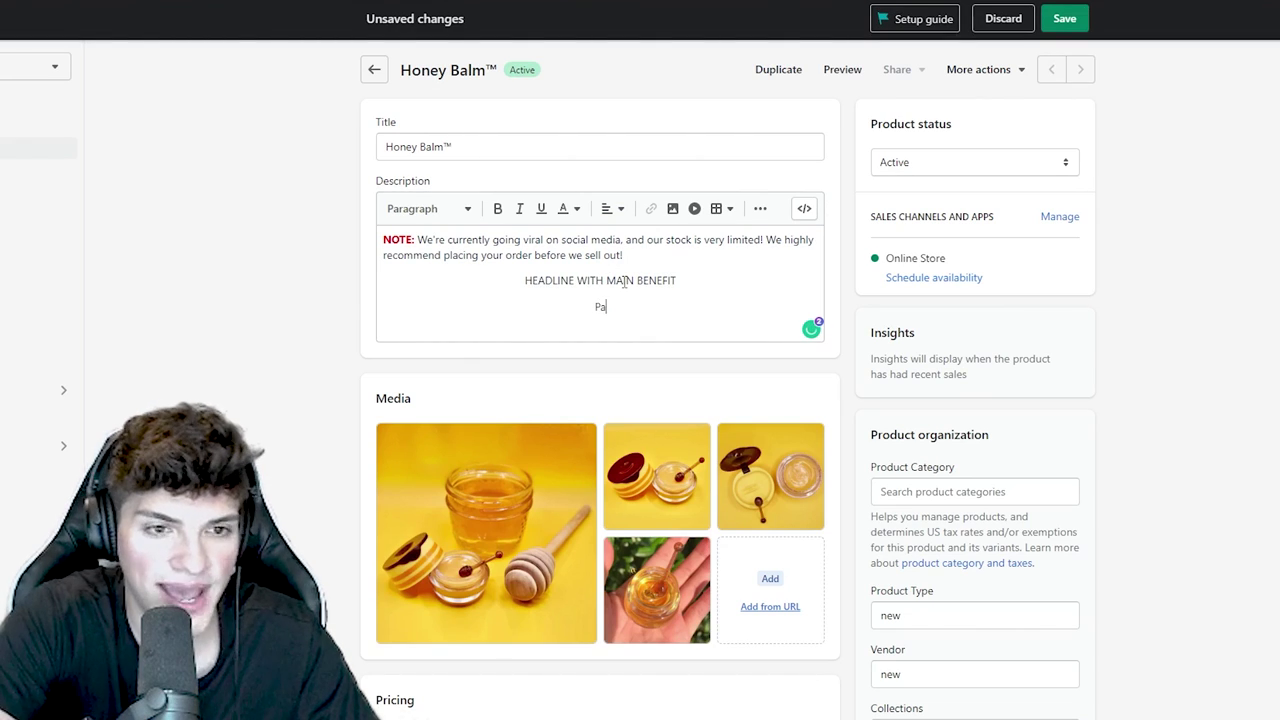
pyautogui.write('ragraph explaining m')
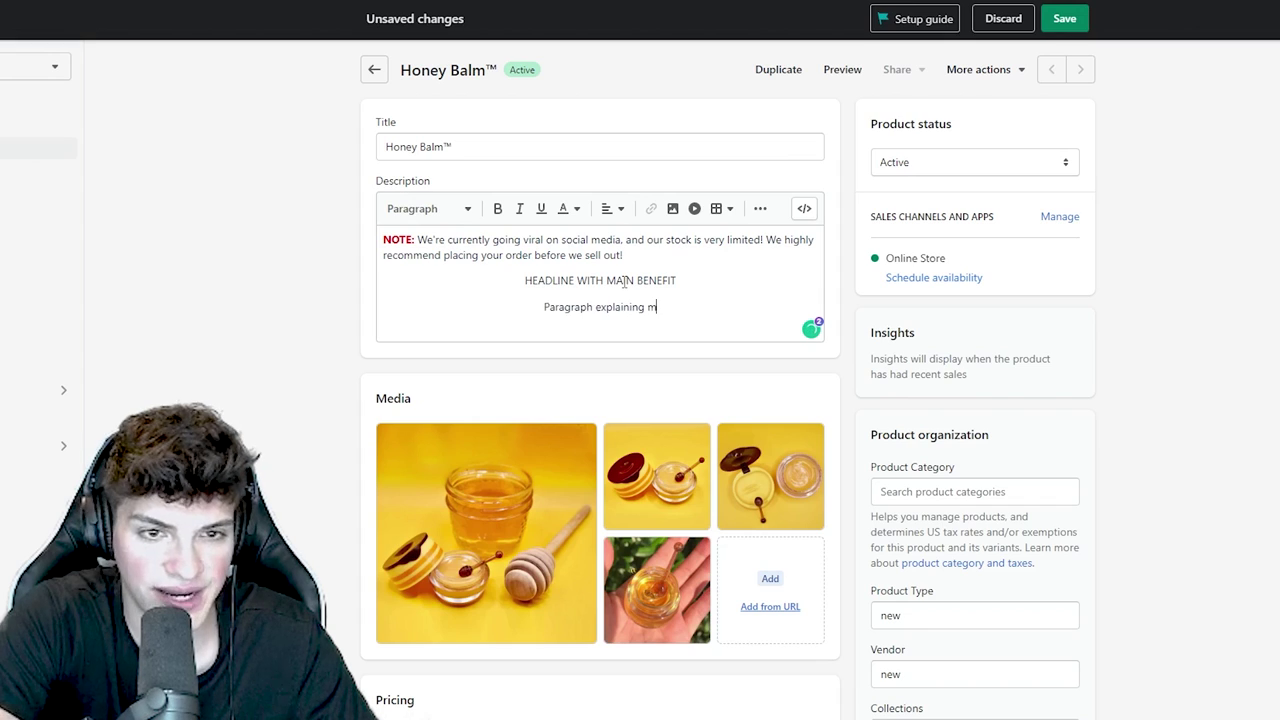
pyautogui.write('ain benefit')
pyautogui.doubleClick(621, 281)
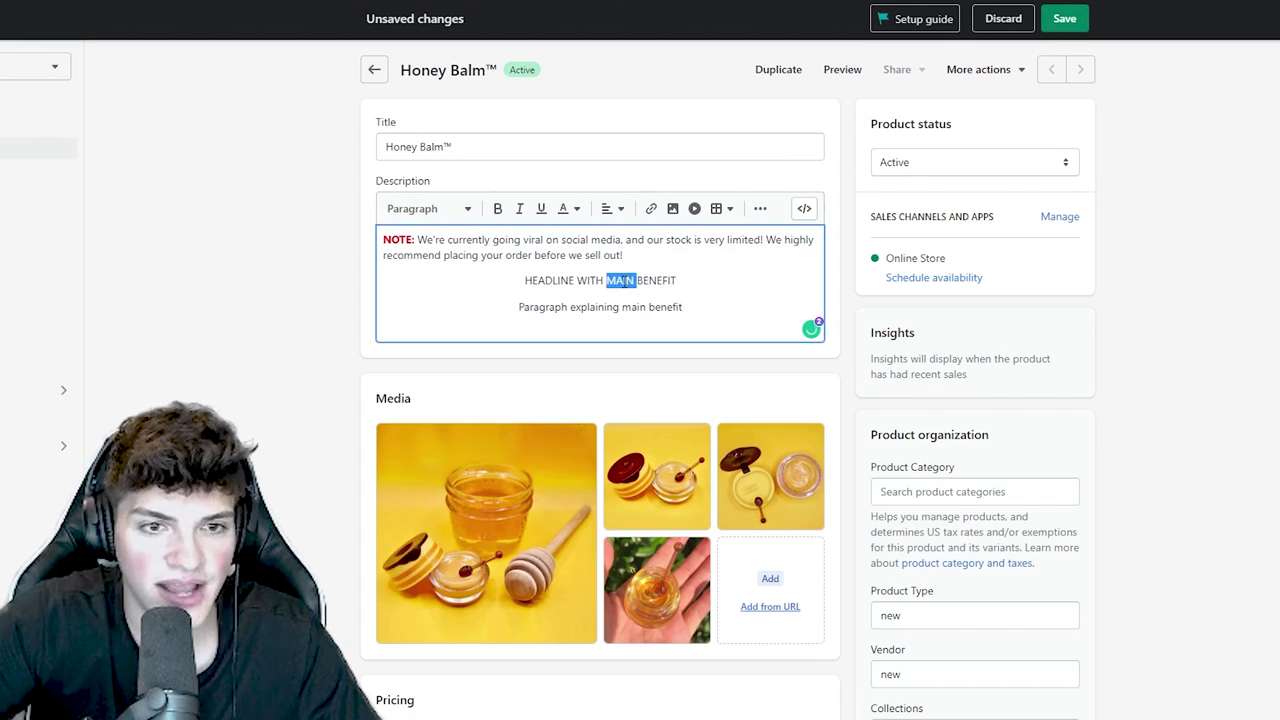
pyautogui.tripleClick(621, 281)
pyautogui.click(420, 208)
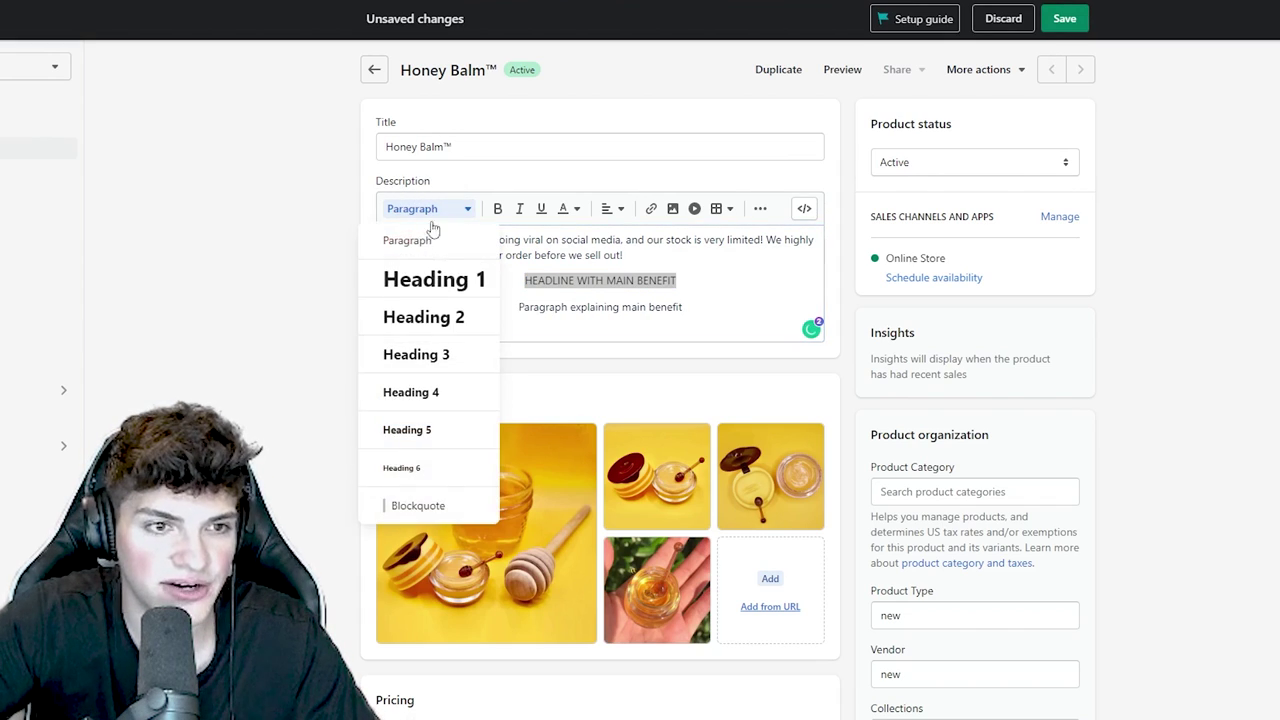
pyautogui.click(447, 287)
# - Insert a *GIF* placeholder line below the NOTE paragraph
pyautogui.click(693, 262)
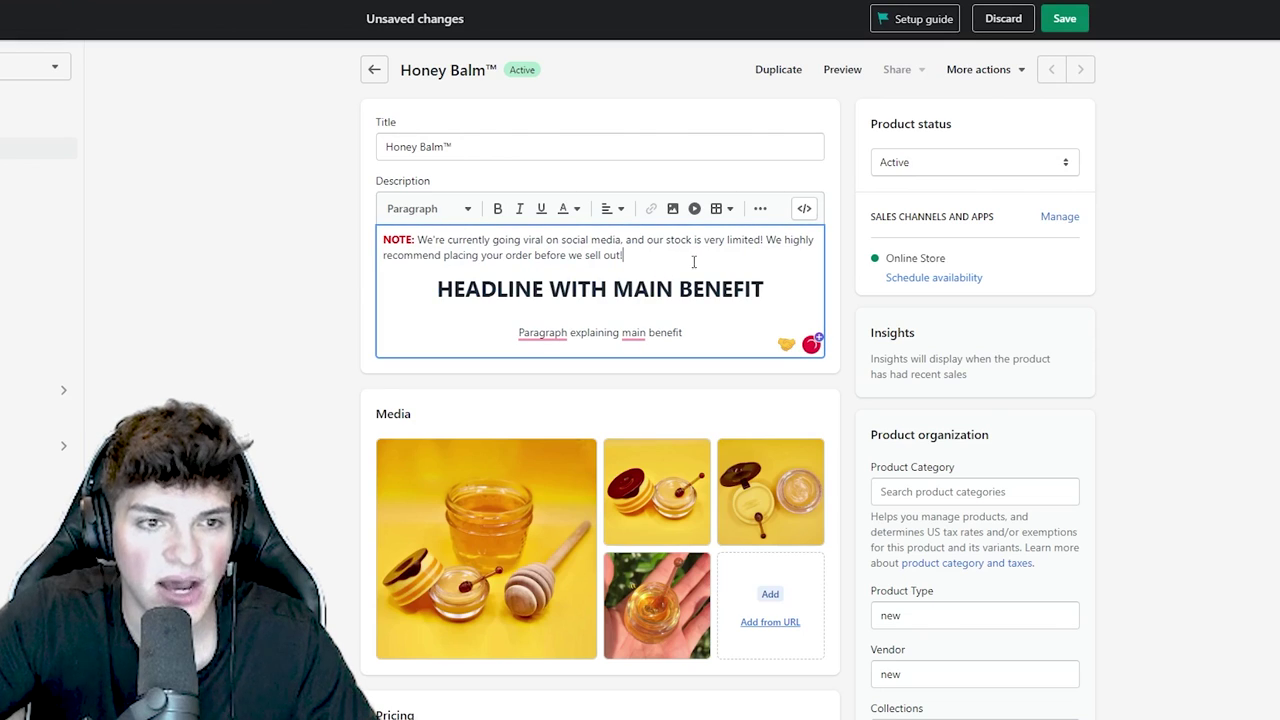
pyautogui.tripleClick(697, 260)
pyautogui.click(651, 255)
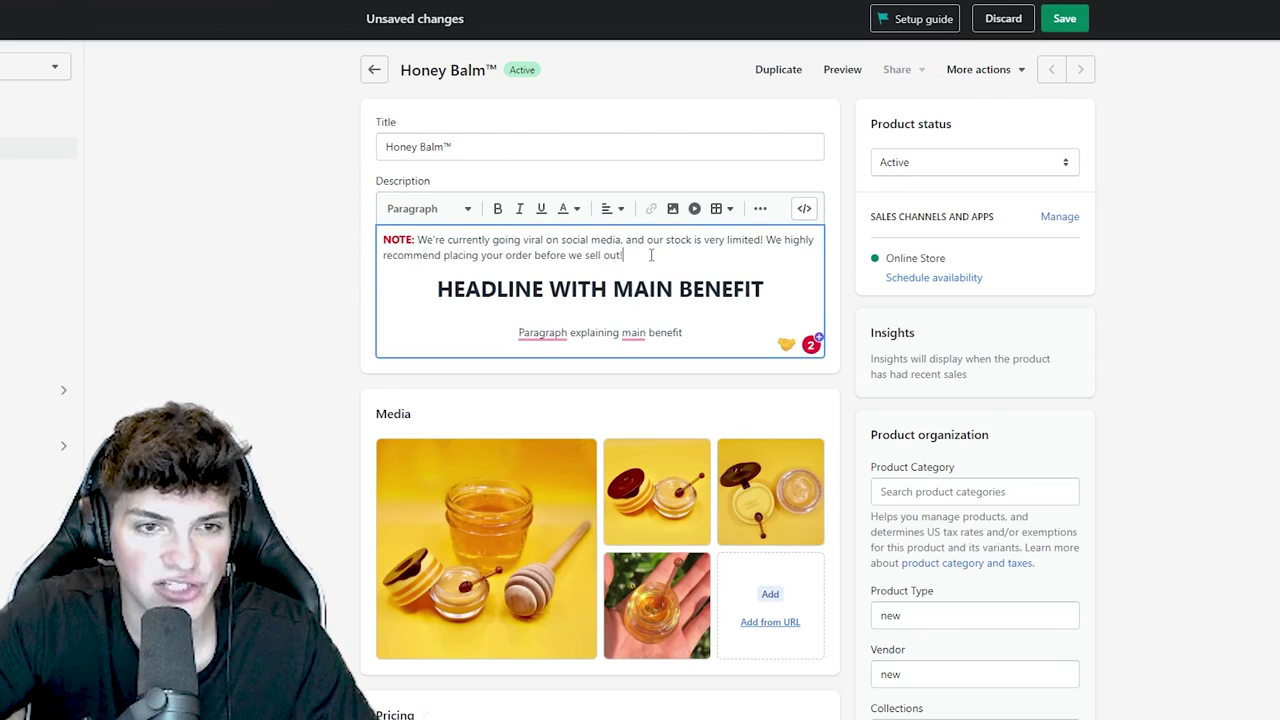
pyautogui.press('Return')
pyautogui.write('*GIF*')
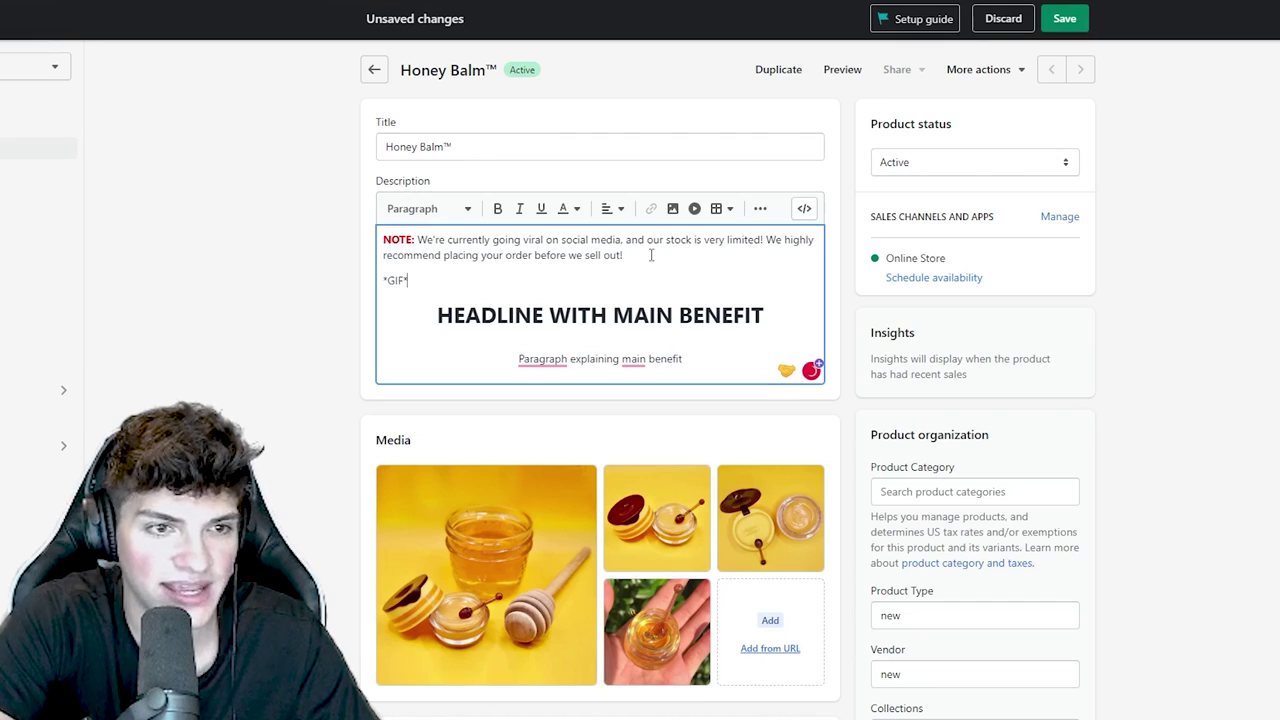
# - Add a large 'HEADLINE WITH 4 BENEFITS' heading at the end, followed by a ✅ line
pyautogui.hotkey('ctrl', 'End')
pyautogui.press('Return')
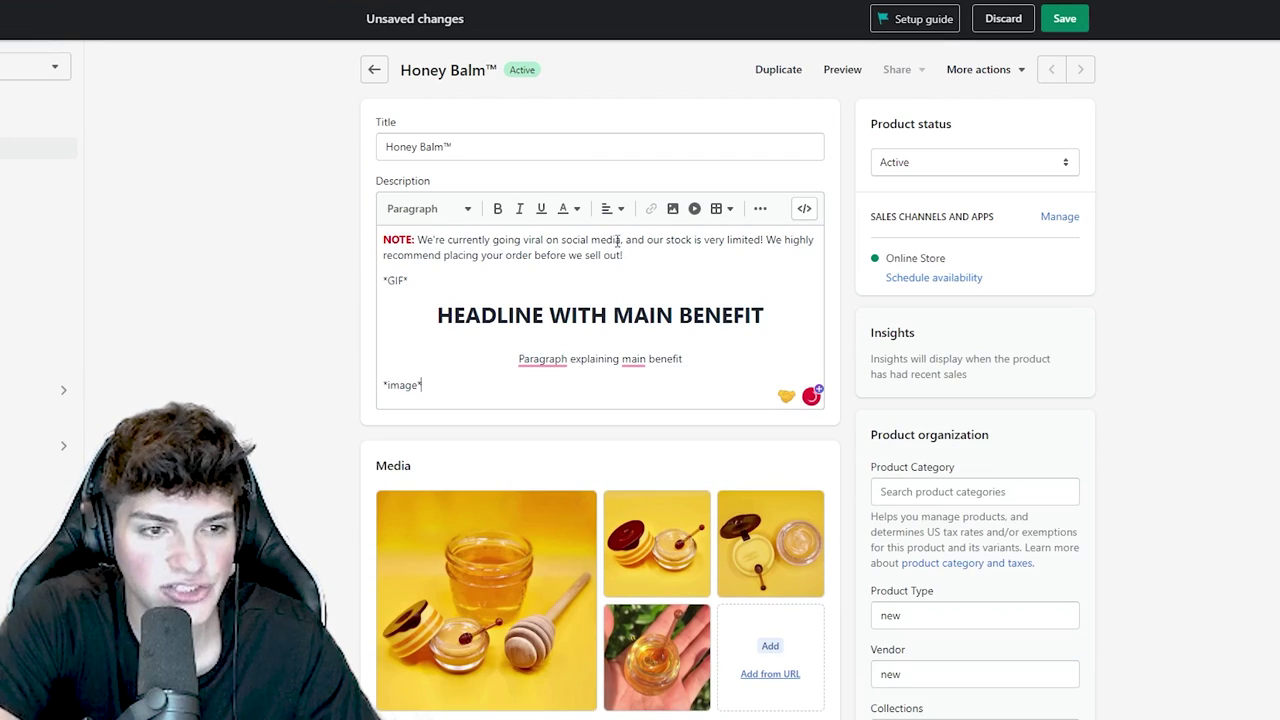
pyautogui.press('Return')
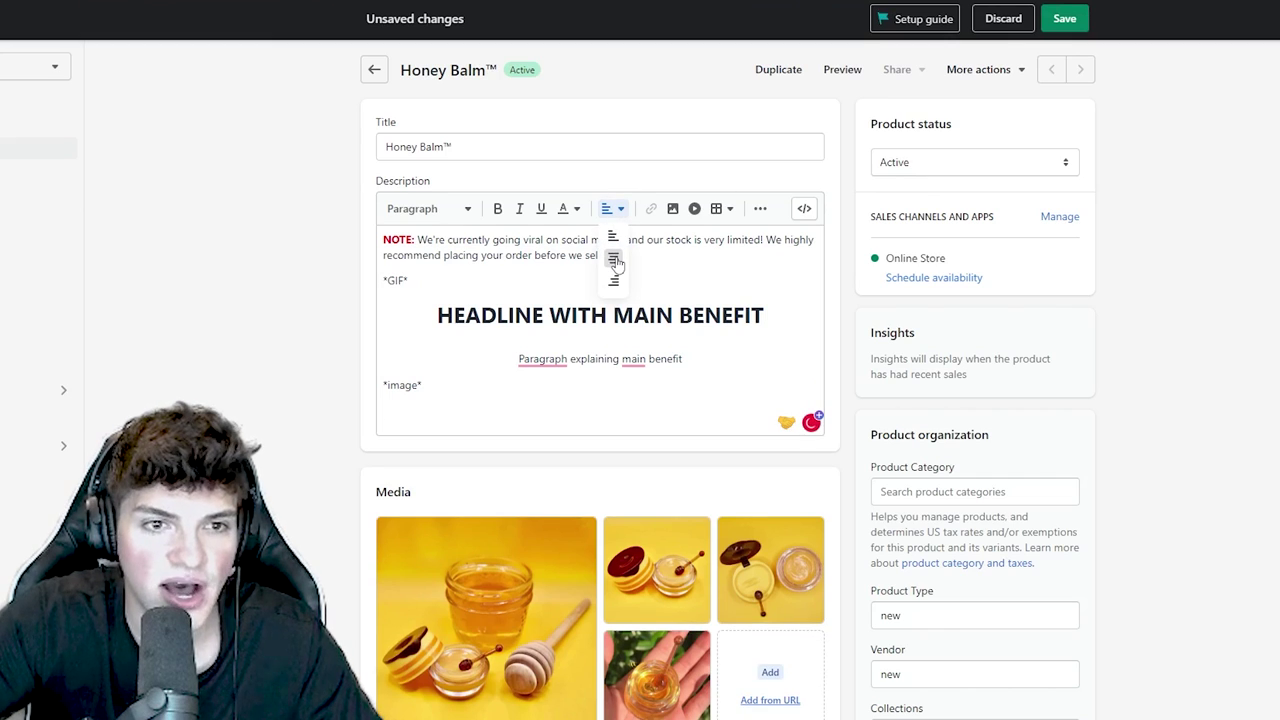
pyautogui.write('HEADLINE WITH')
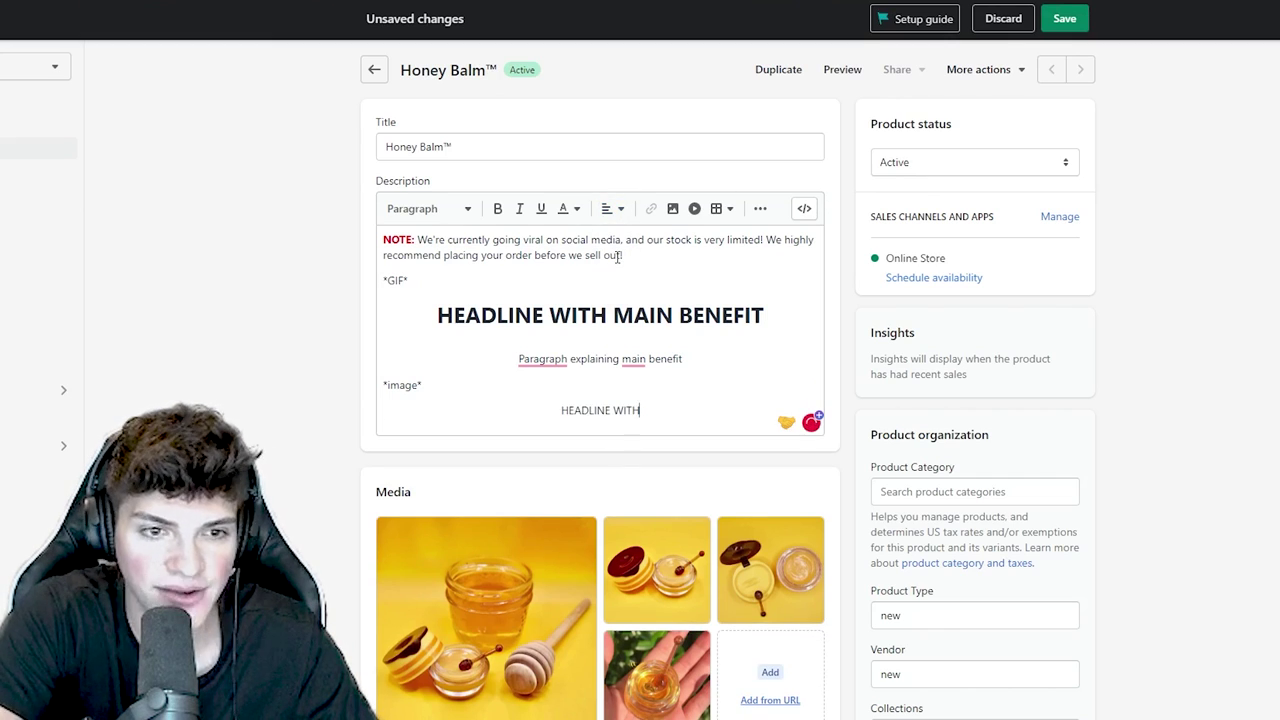
pyautogui.write(' 4 BENEFITS')
pyautogui.hotkey('shift', 'Home')
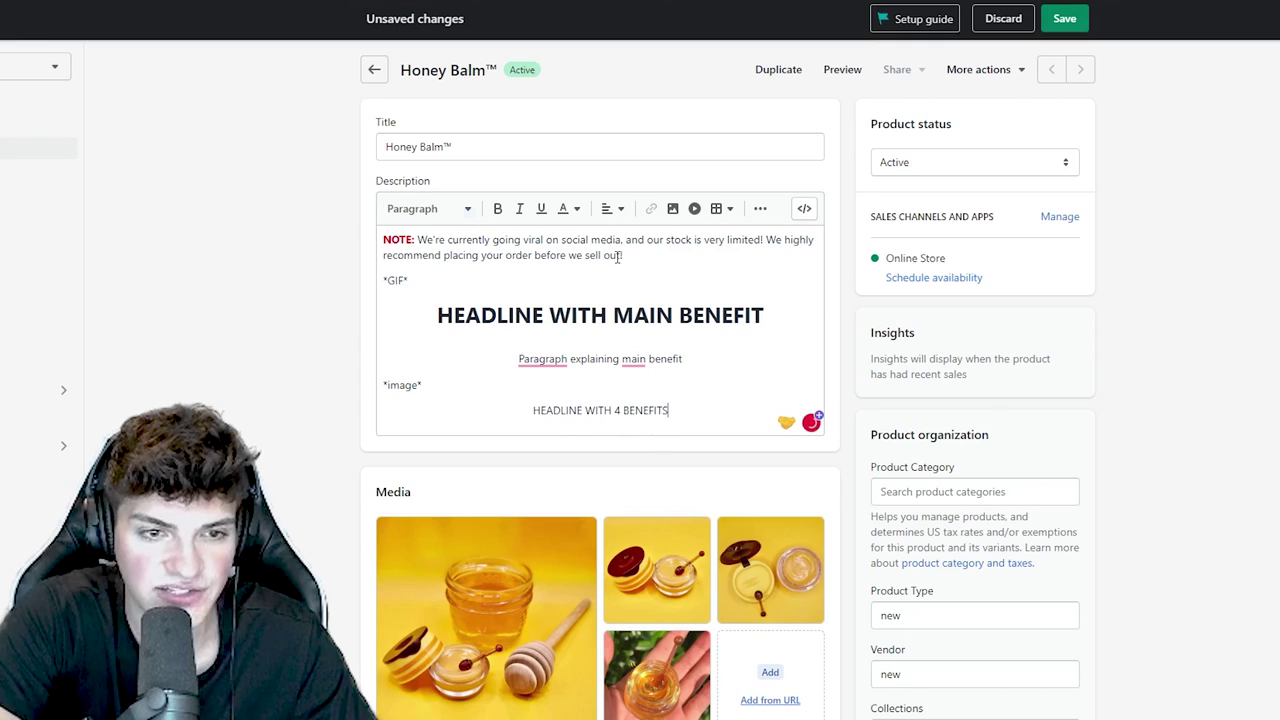
pyautogui.hotkey('ctrl', 'alt', '1')
pyautogui.press('End')
pyautogui.press('Return')
pyautogui.write('✅')
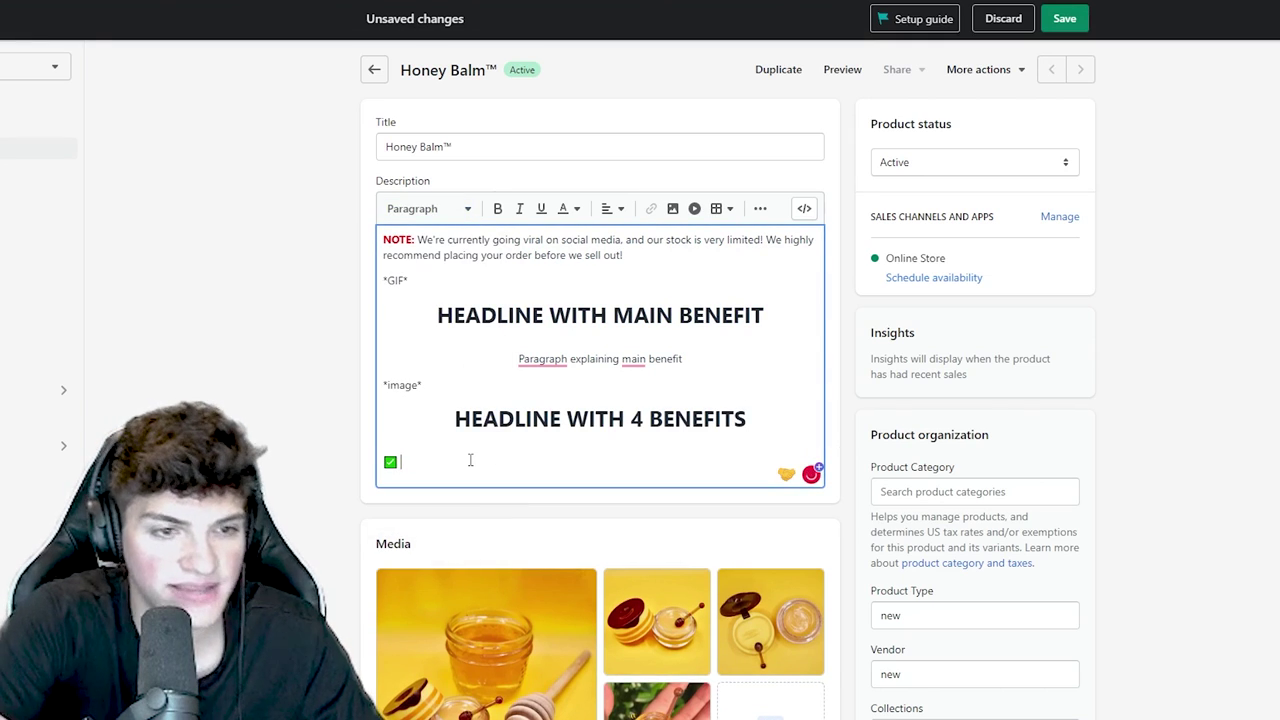
# - Type four check-marked lines 'Benefit 1 -' to 'Benefit 4 -' plus an *IMAGE* placeholder line
pyautogui.write('Benefit 1 -')
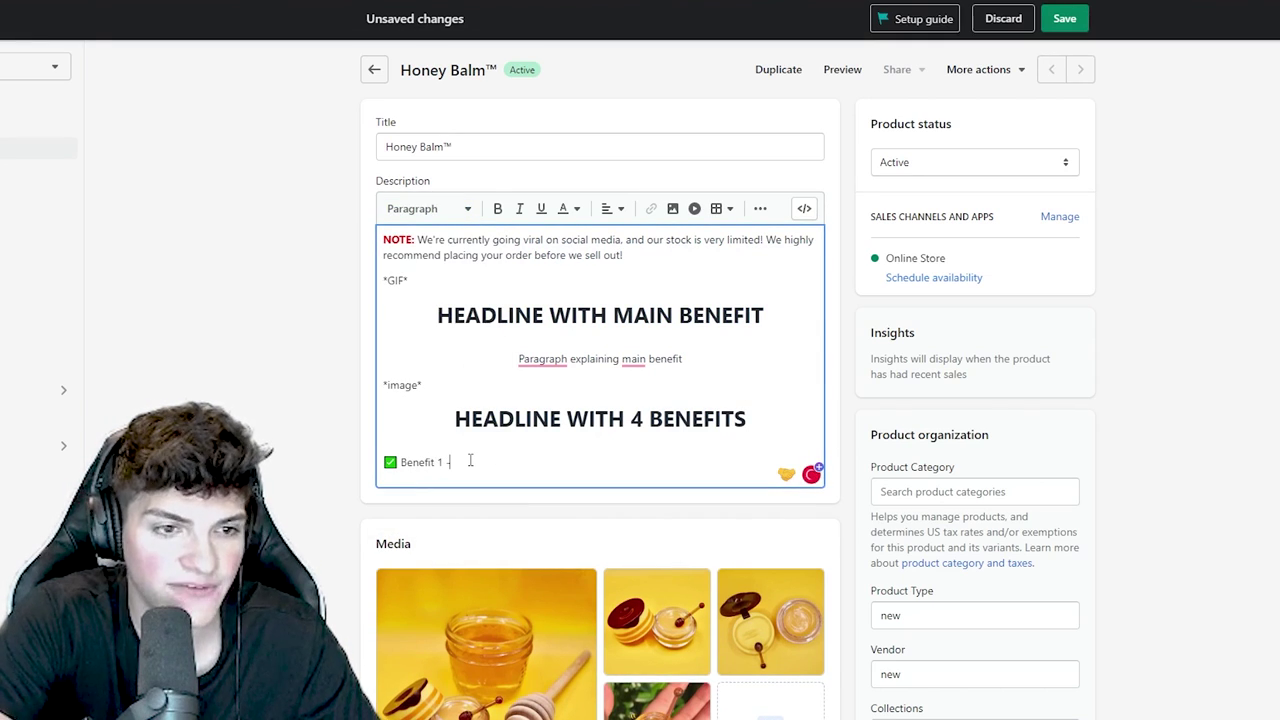
pyautogui.press('Return')
pyautogui.write('✅')
pyautogui.write('Benefit 2 -')
pyautogui.press('Return')
pyautogui.hotkey('ctrl', 'v')
pyautogui.write('Benefit ')
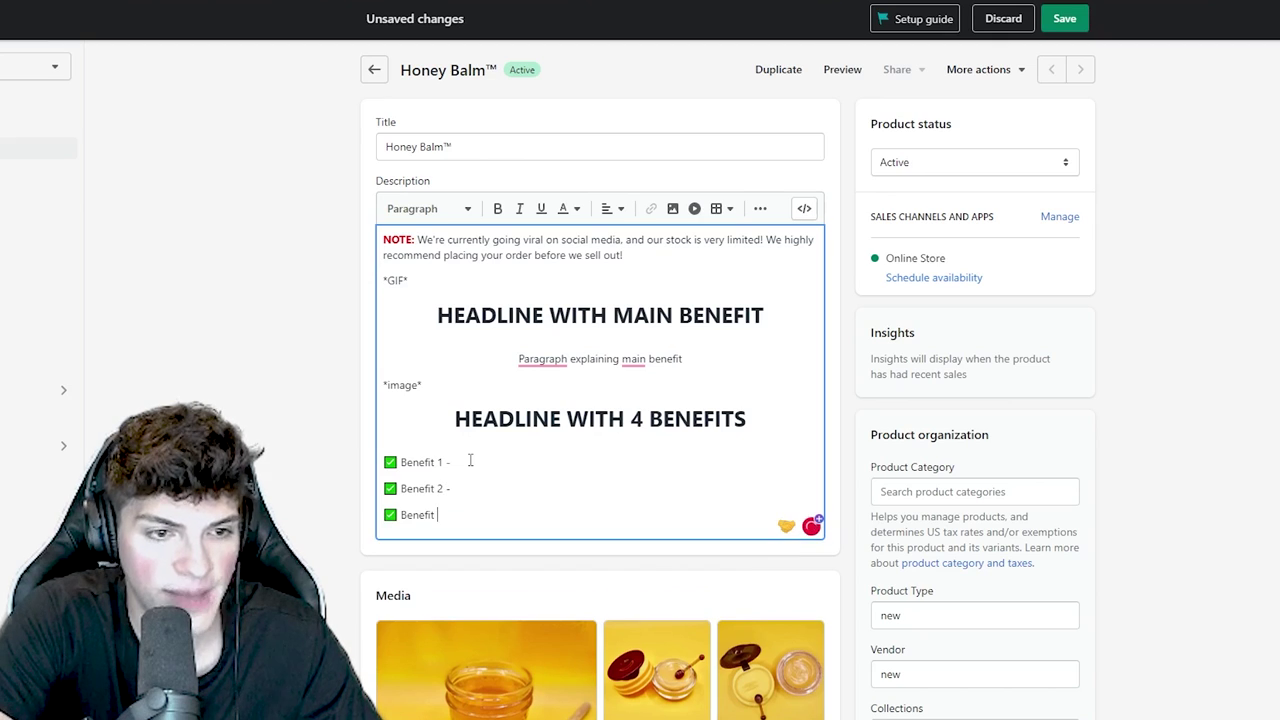
pyautogui.write('3 -')
pyautogui.press('Return')
pyautogui.write('✅')
pyautogui.write('Benefit 4')
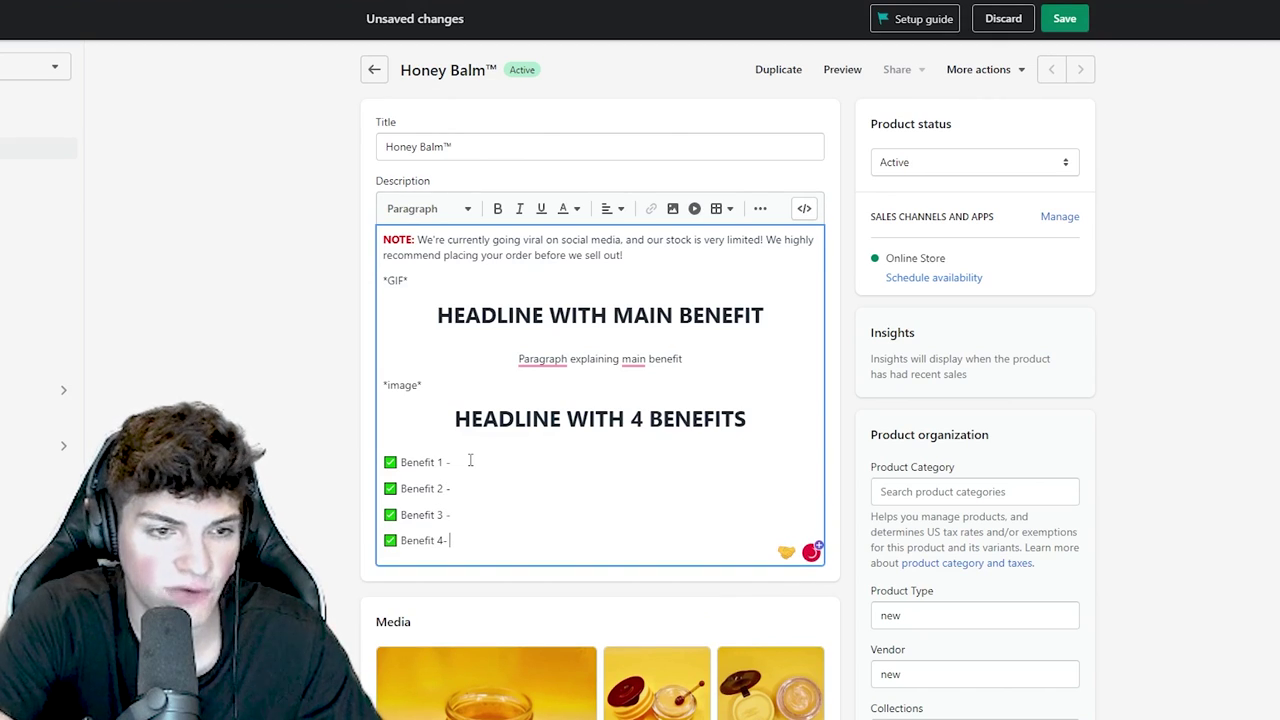
pyautogui.write(' -')
pyautogui.press('Return')
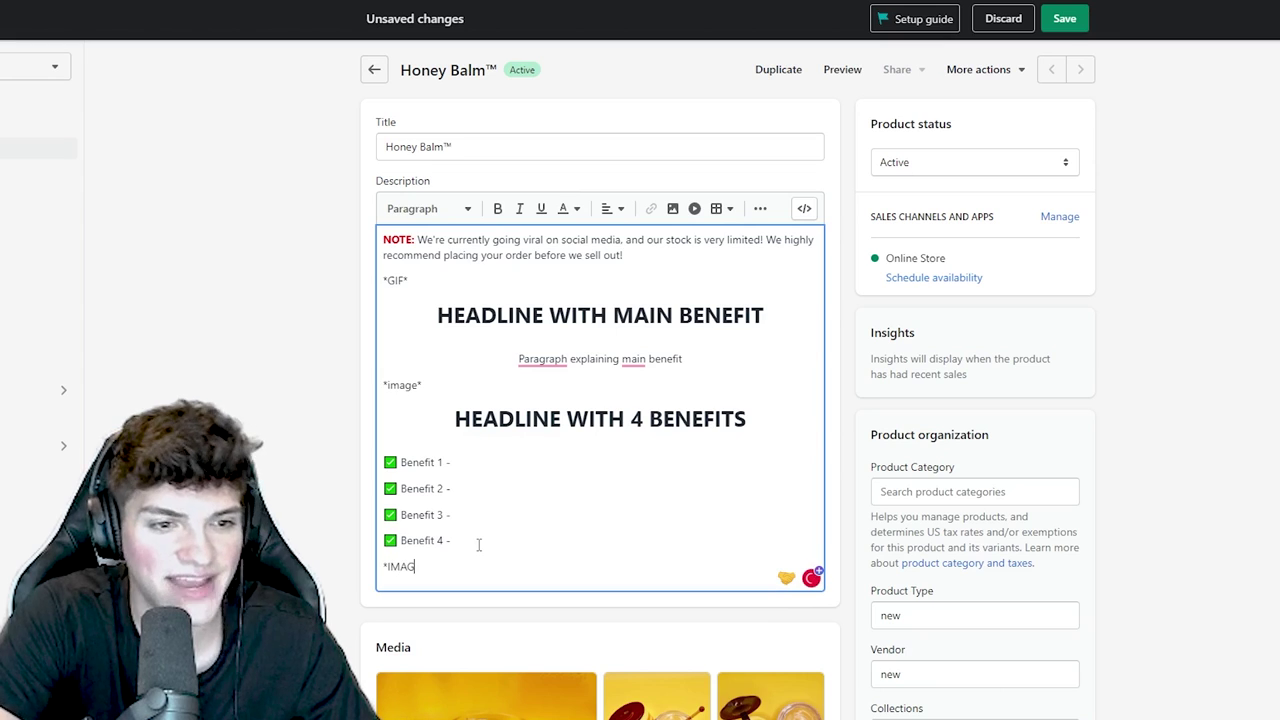
pyautogui.press('Return')
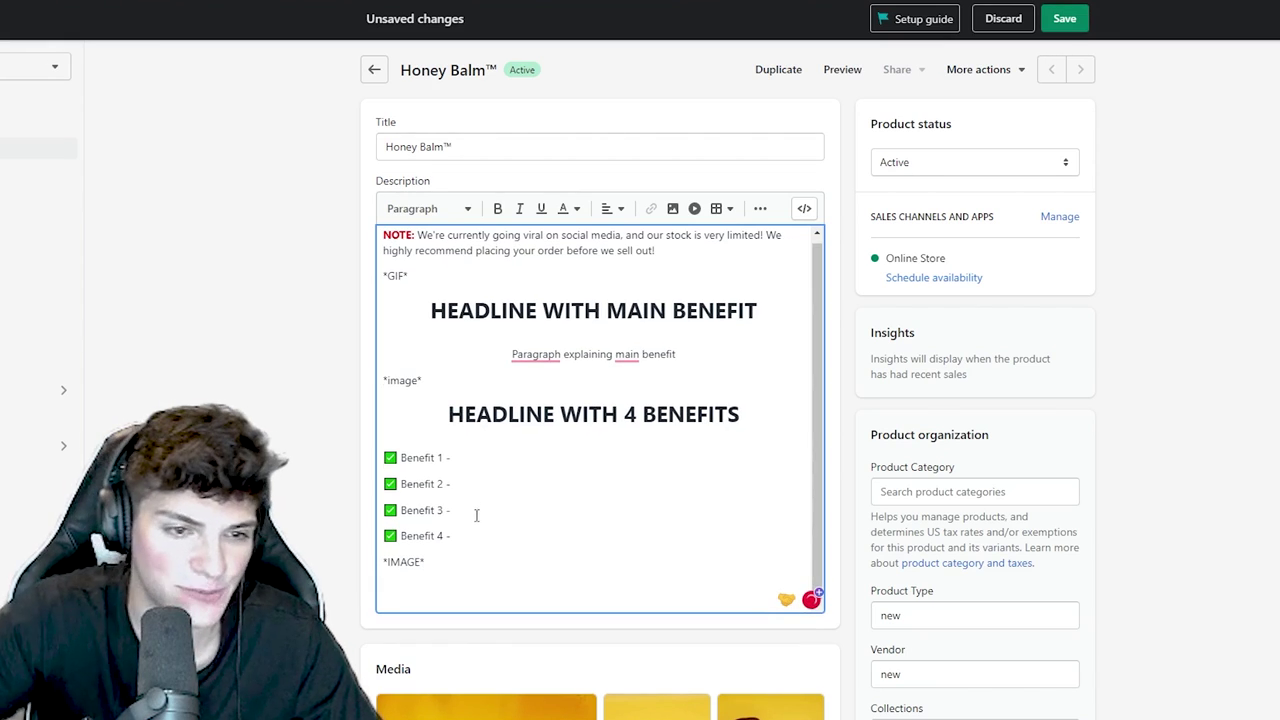
# - Make the Benefit 3 and Benefit 4 lines bold
pyautogui.keyDown('shift'); pyautogui.click(403, 538); pyautogui.keyUp('shift')
pyautogui.hotkey('ctrl', 'b')
pyautogui.moveTo(453, 511); pyautogui.dragTo(404, 461)
pyautogui.hotkey('ctrl', 'b')
pyautogui.hotkey('ctrl', 'b')
pyautogui.hotkey('ctrl', 'b')
# - Add a centred 'OUR GAARANTEE' title with 'Our money back guarantee + shipping information' beneath
pyautogui.click(451, 593)
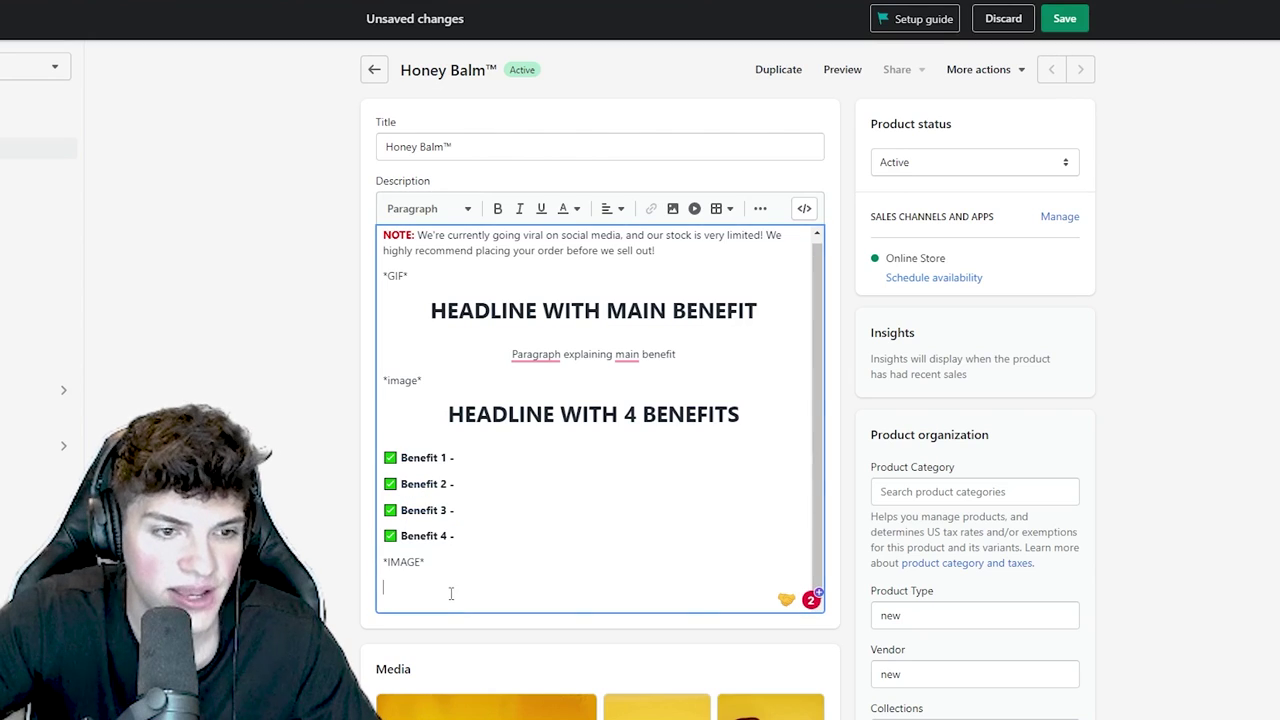
pyautogui.click(614, 208)
pyautogui.click(614, 251)
pyautogui.write('OUR')
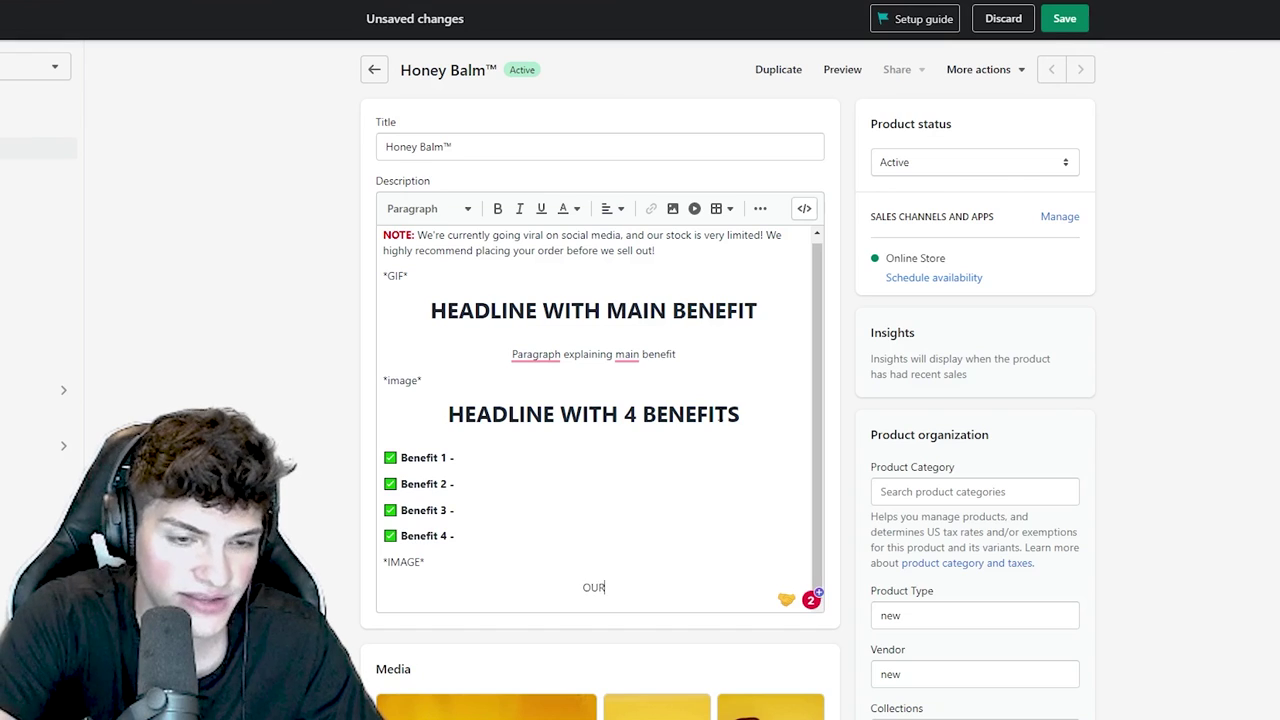
pyautogui.write(' GA')
pyautogui.write('ARANTEE')
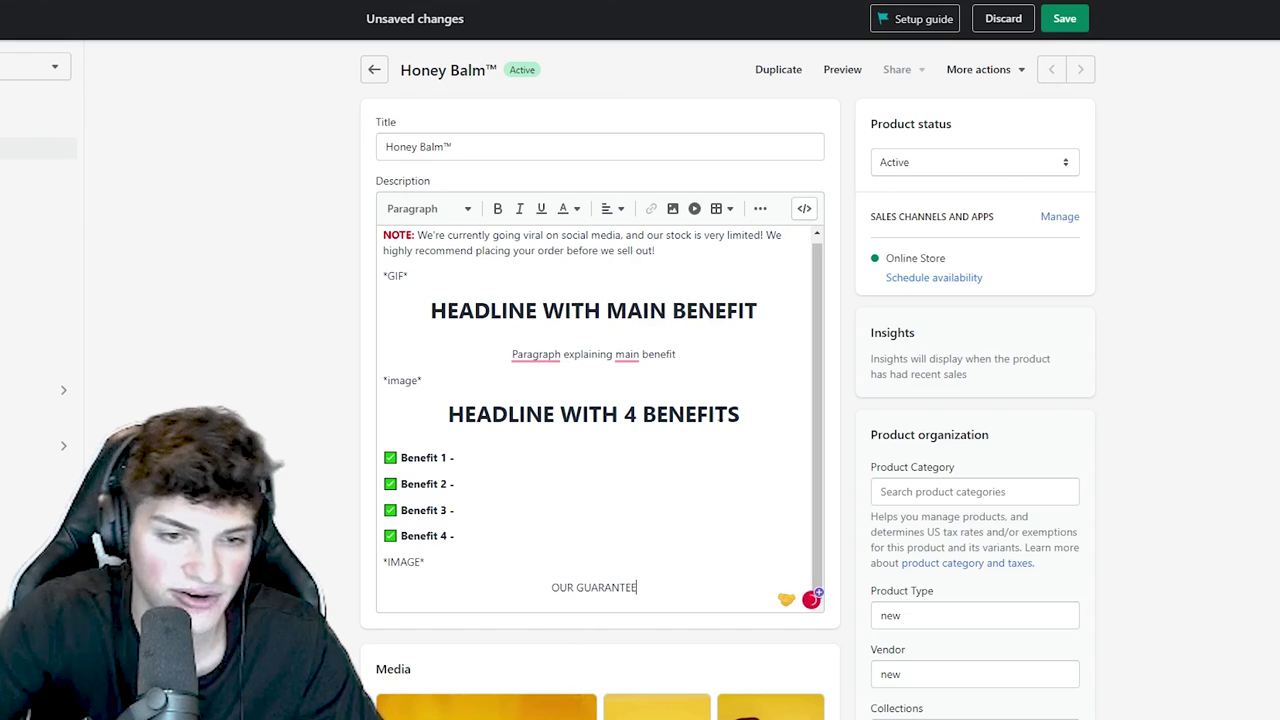
pyautogui.press('Return')
pyautogui.write('Our')
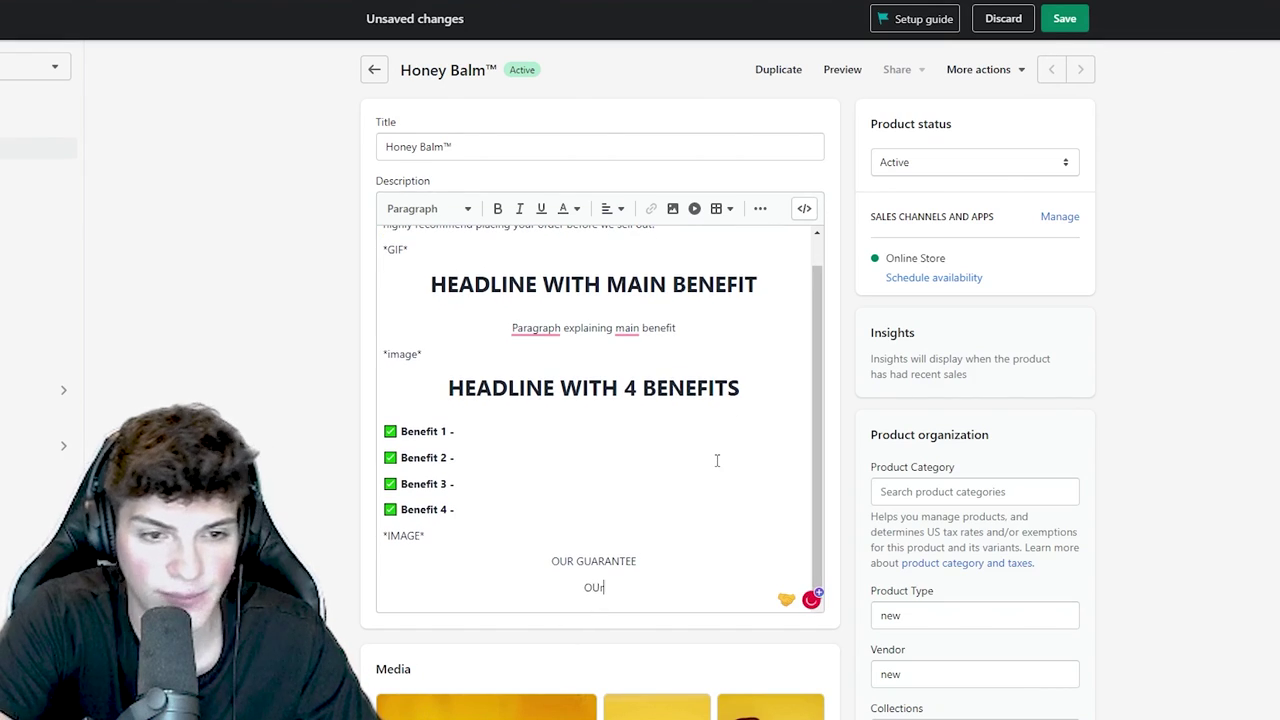
pyautogui.write(' money back guarantee +')
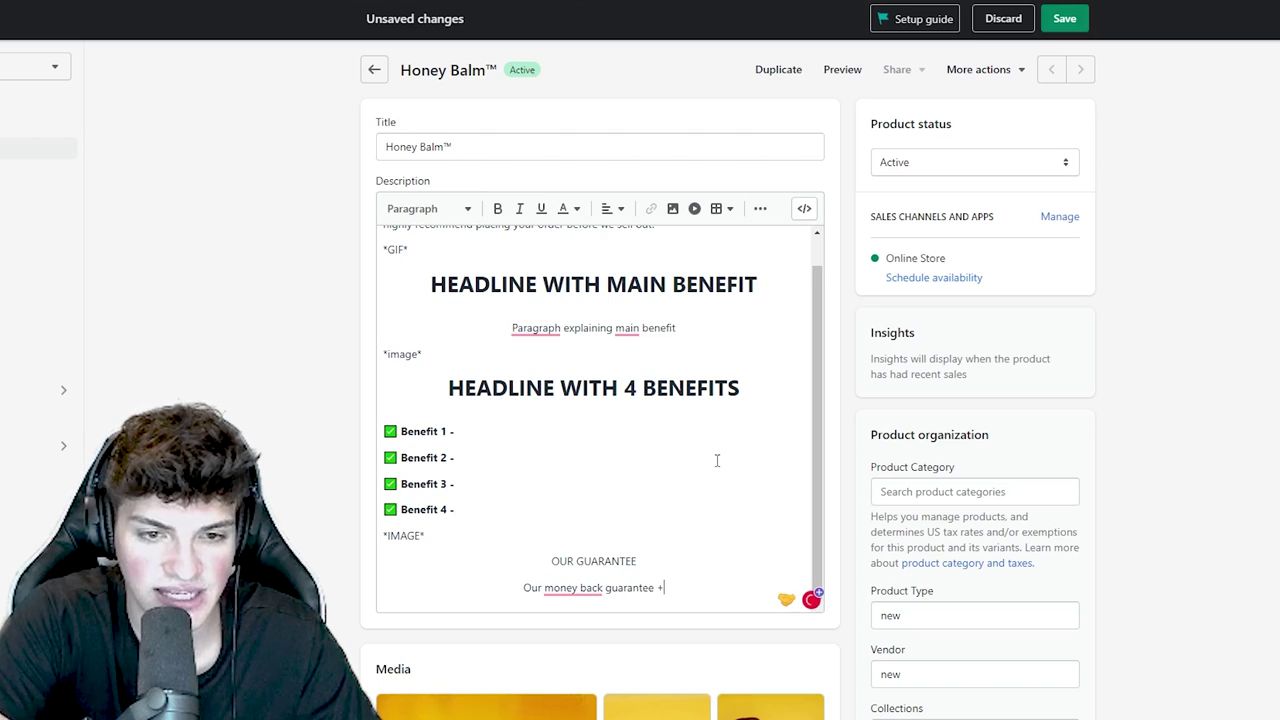
pyautogui.write(' shipping information')
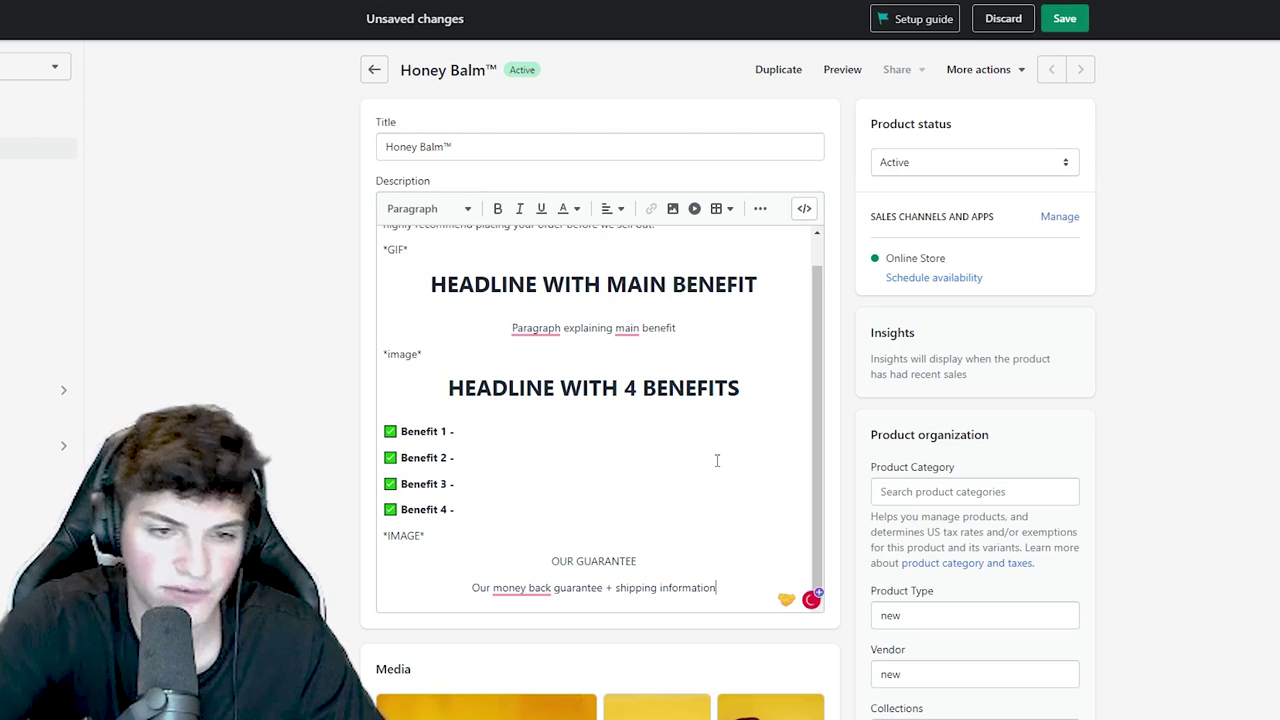
pyautogui.moveTo(646, 563); pyautogui.dragTo(523, 560)
pyautogui.click(415, 208)
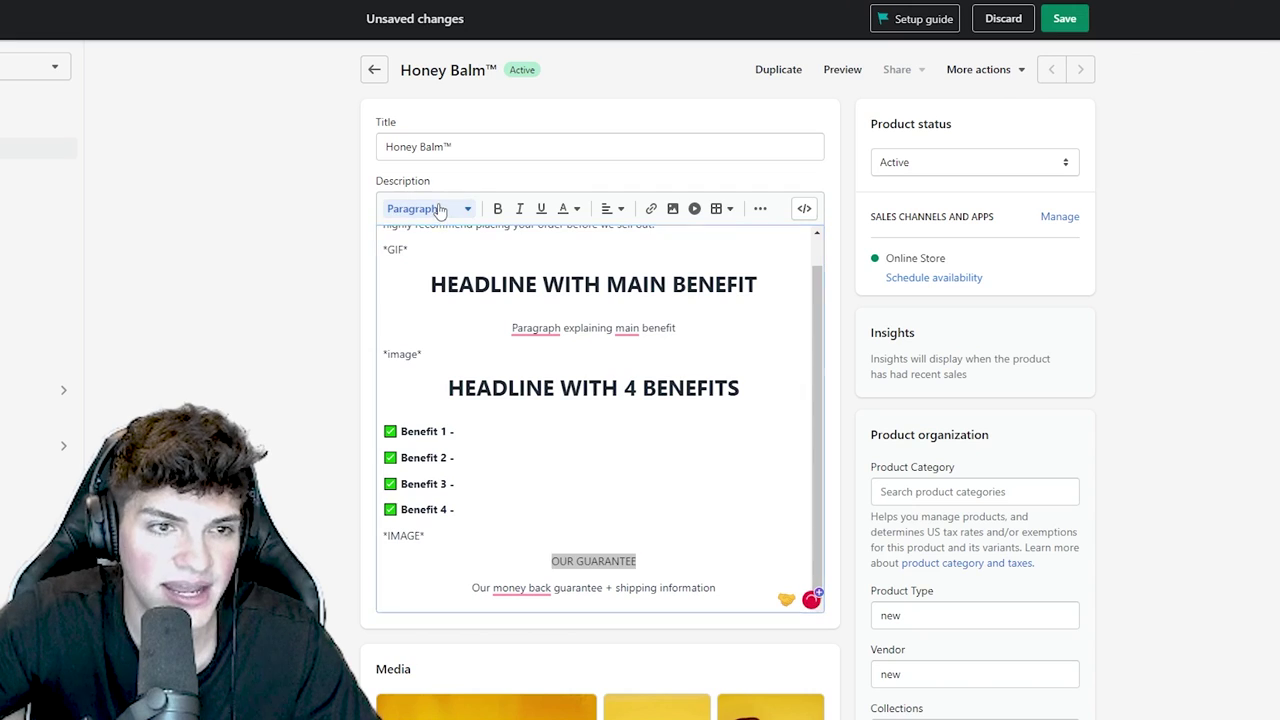
# - Make the OUR GUARANTEE line a Heading 1
pyautogui.click(434, 280)
pyautogui.click(526, 486)
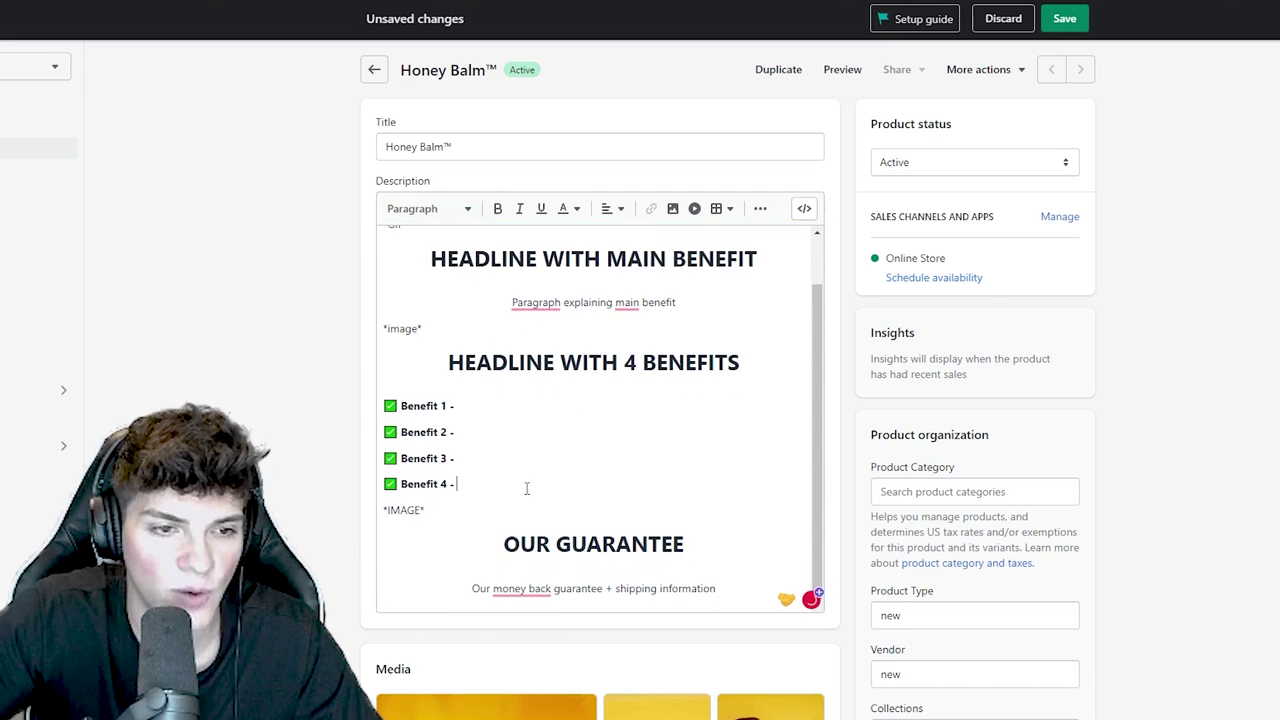
pyautogui.scroll(-2, 548, 489)
pyautogui.scroll(2, 547, 490)
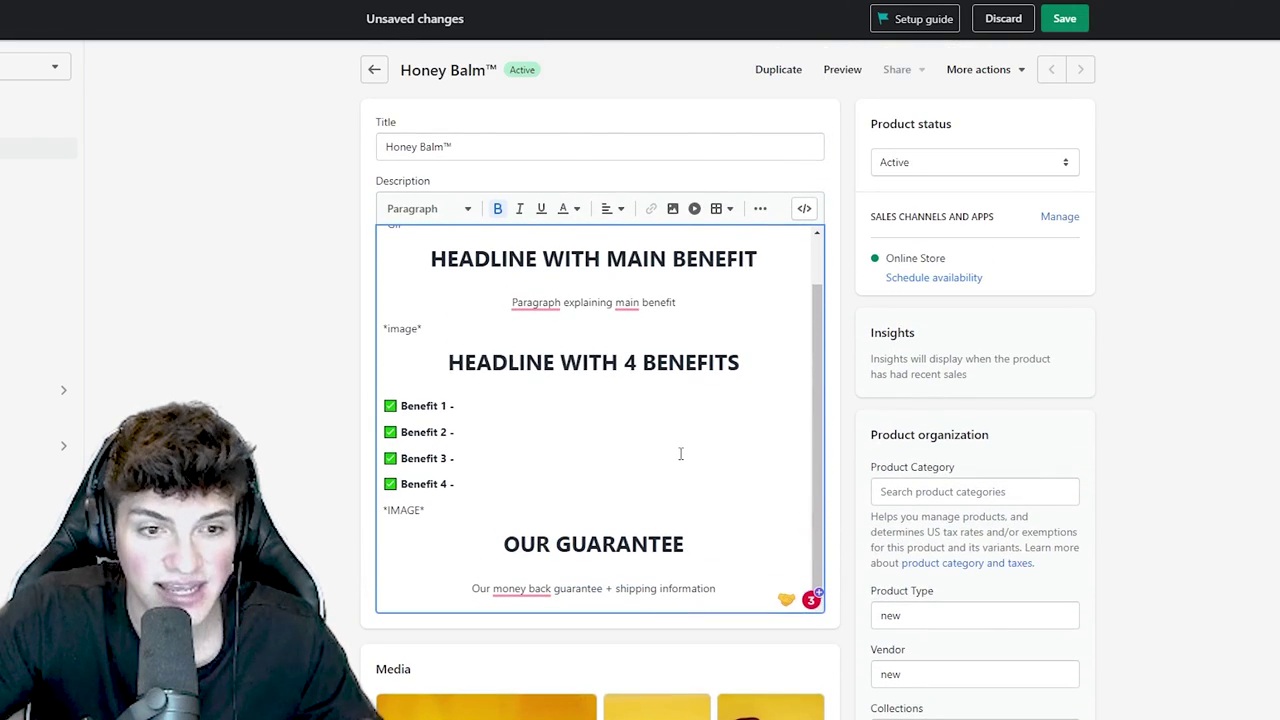
pyautogui.scroll(1, 680, 454)
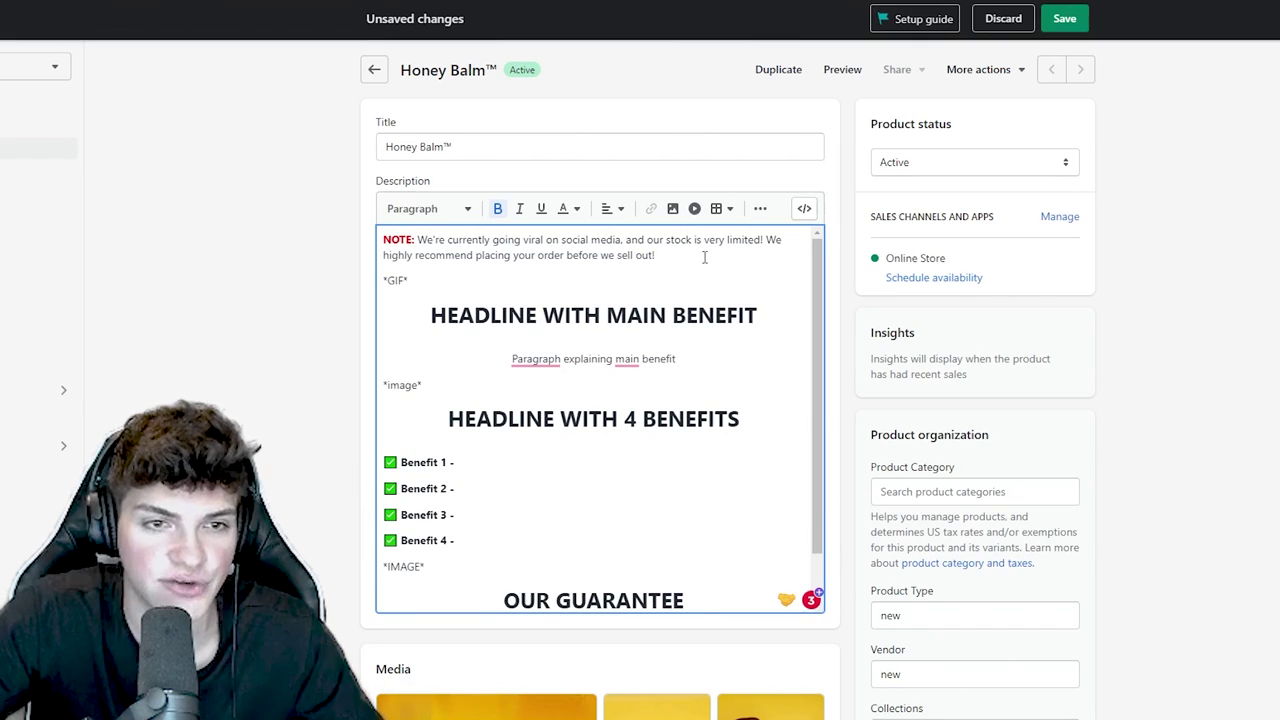
# - Centre the NOTE paragraph at the top of the description
pyautogui.moveTo(655, 256); pyautogui.dragTo(352, 236)
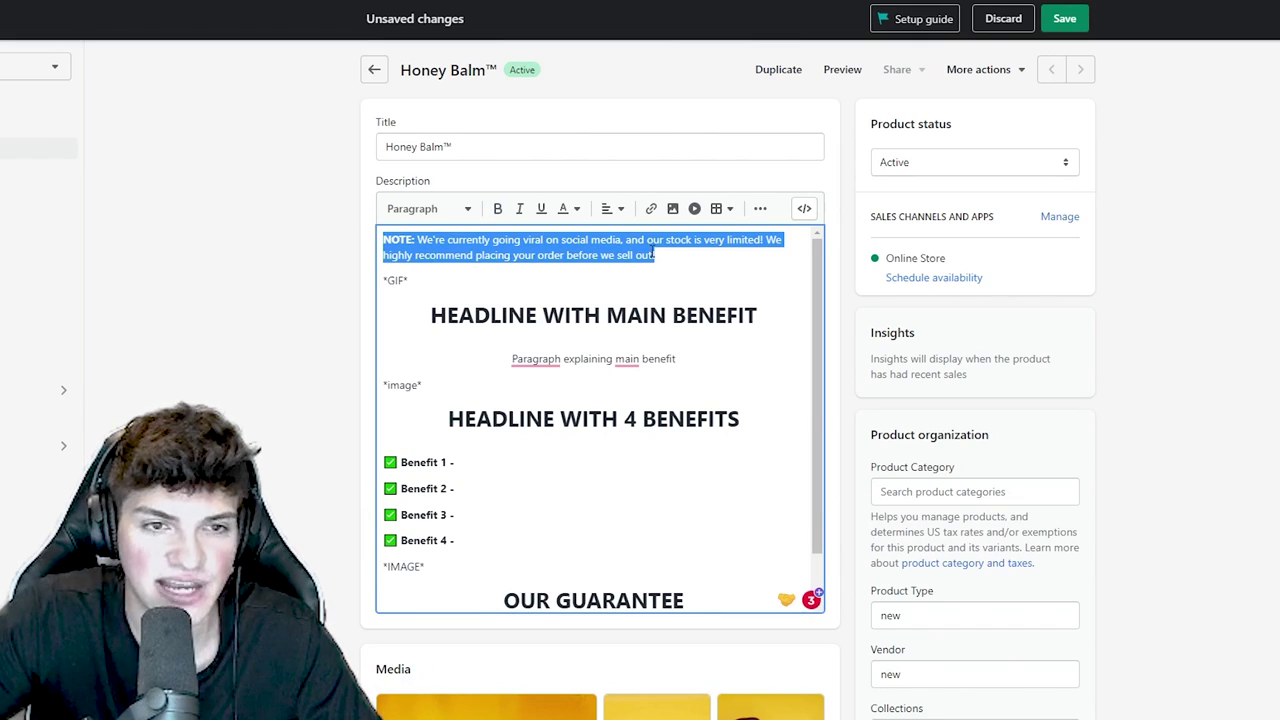
pyautogui.click(613, 208)
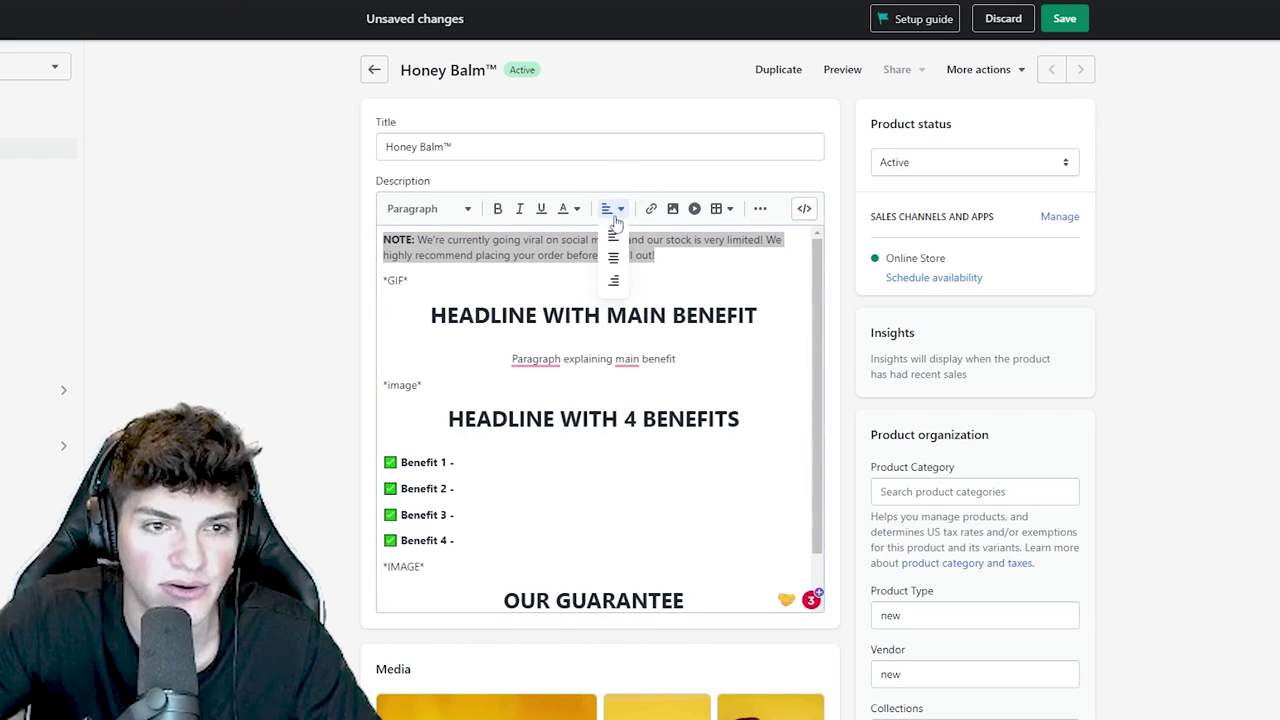
pyautogui.click(613, 257)
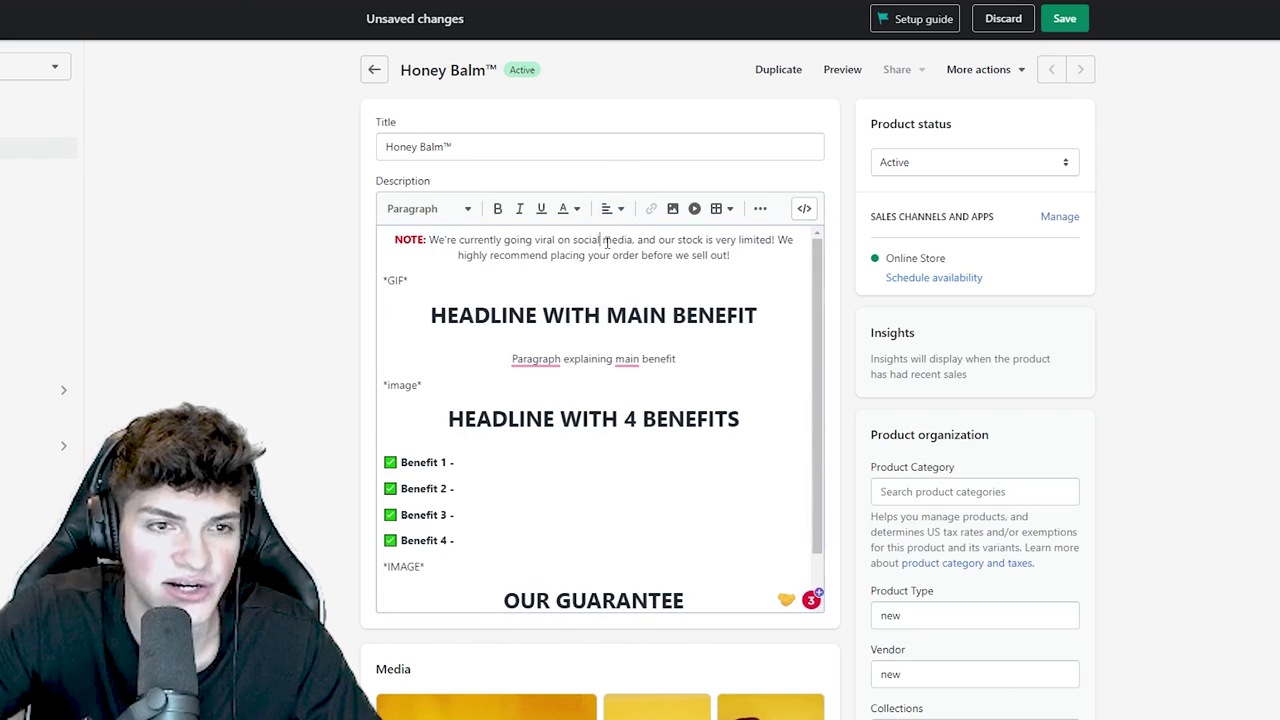
pyautogui.click(519, 254)
# - Highlight the main-benefit headline, its paragraph and the money-back guarantee line to review them
pyautogui.moveTo(708, 362); pyautogui.dragTo(382, 314)
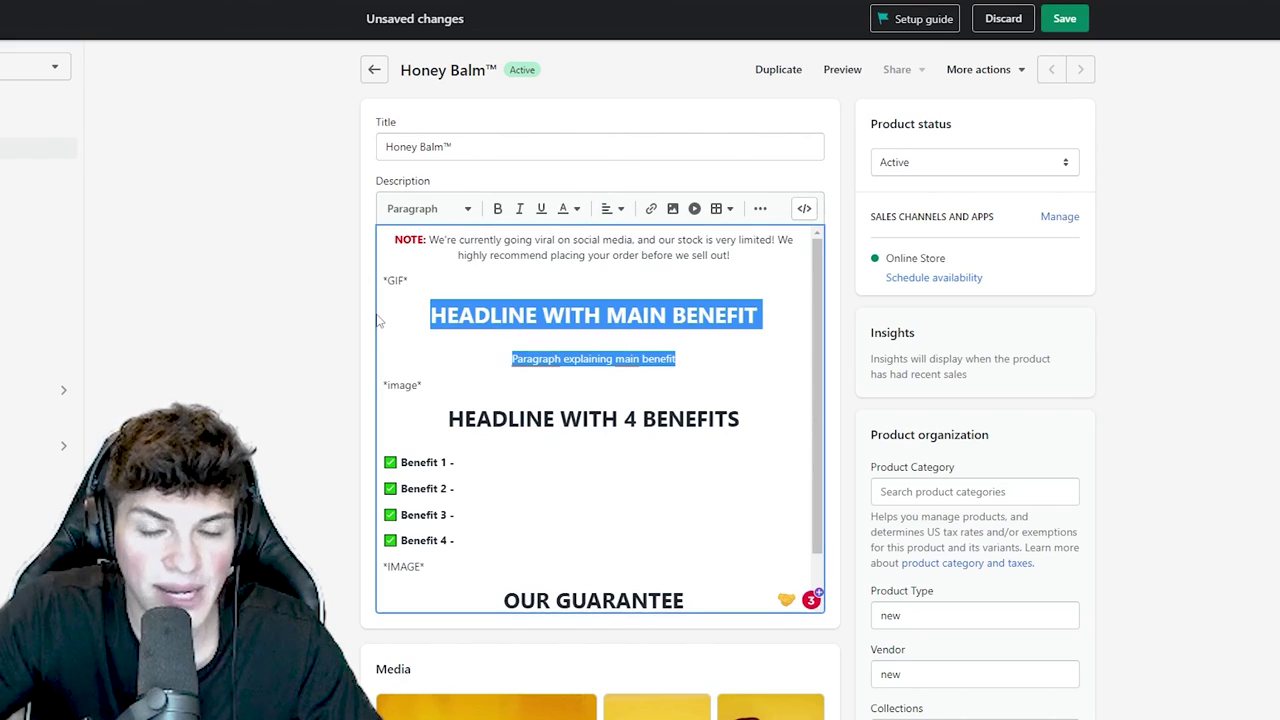
pyautogui.scroll(-1, 511, 448)
pyautogui.moveTo(457, 484); pyautogui.dragTo(341, 387)
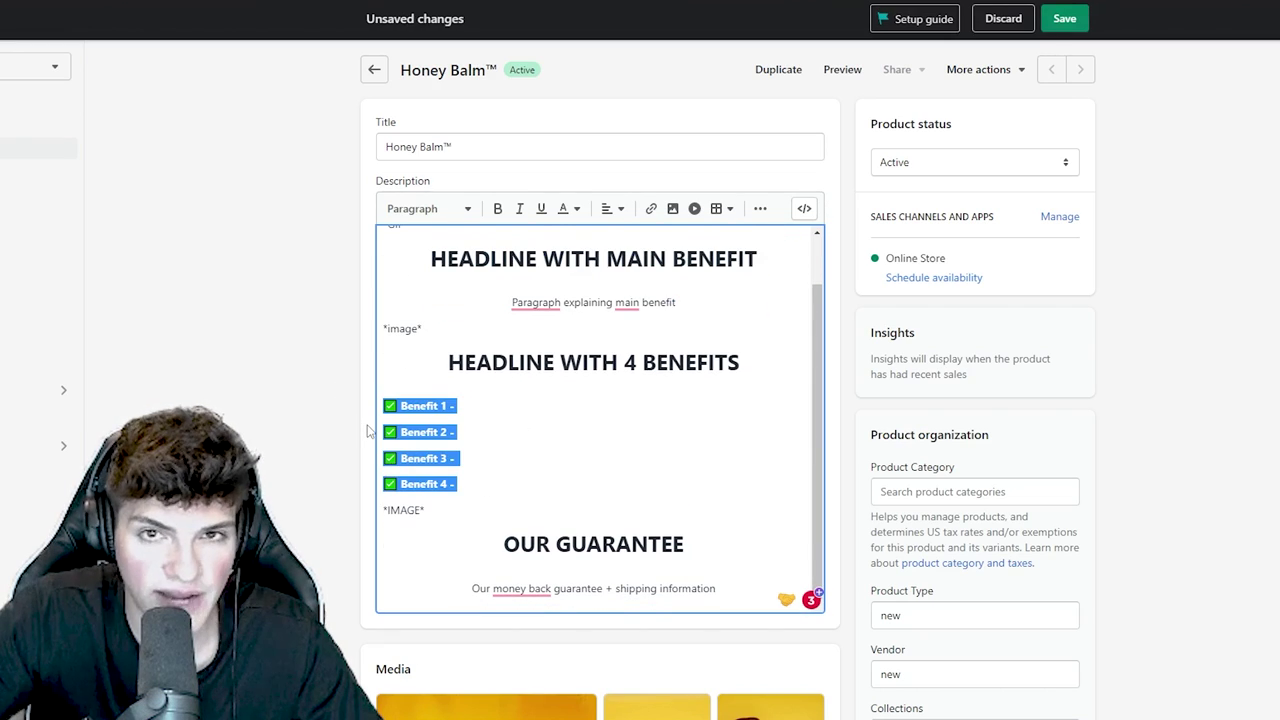
pyautogui.scroll(-3, 367, 430)
pyautogui.tripleClick(594, 429)
pyautogui.scroll(3, 530, 398)
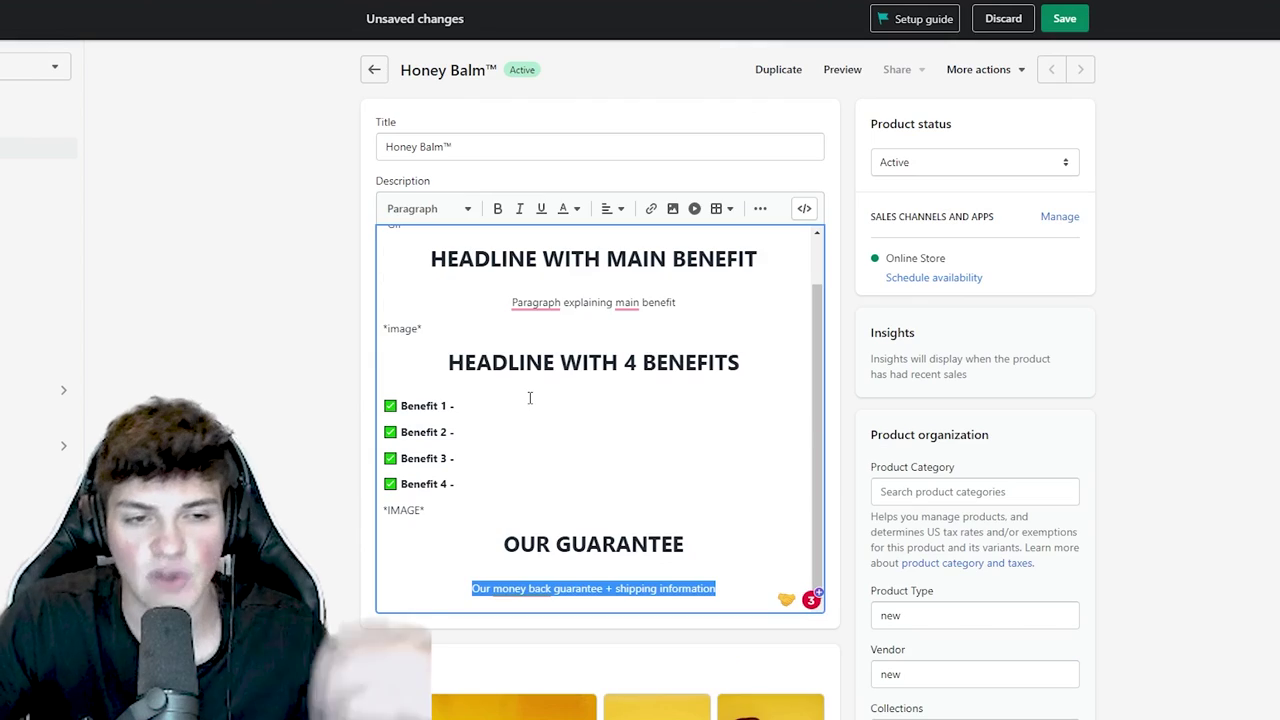
pyautogui.scroll(2, 530, 398)
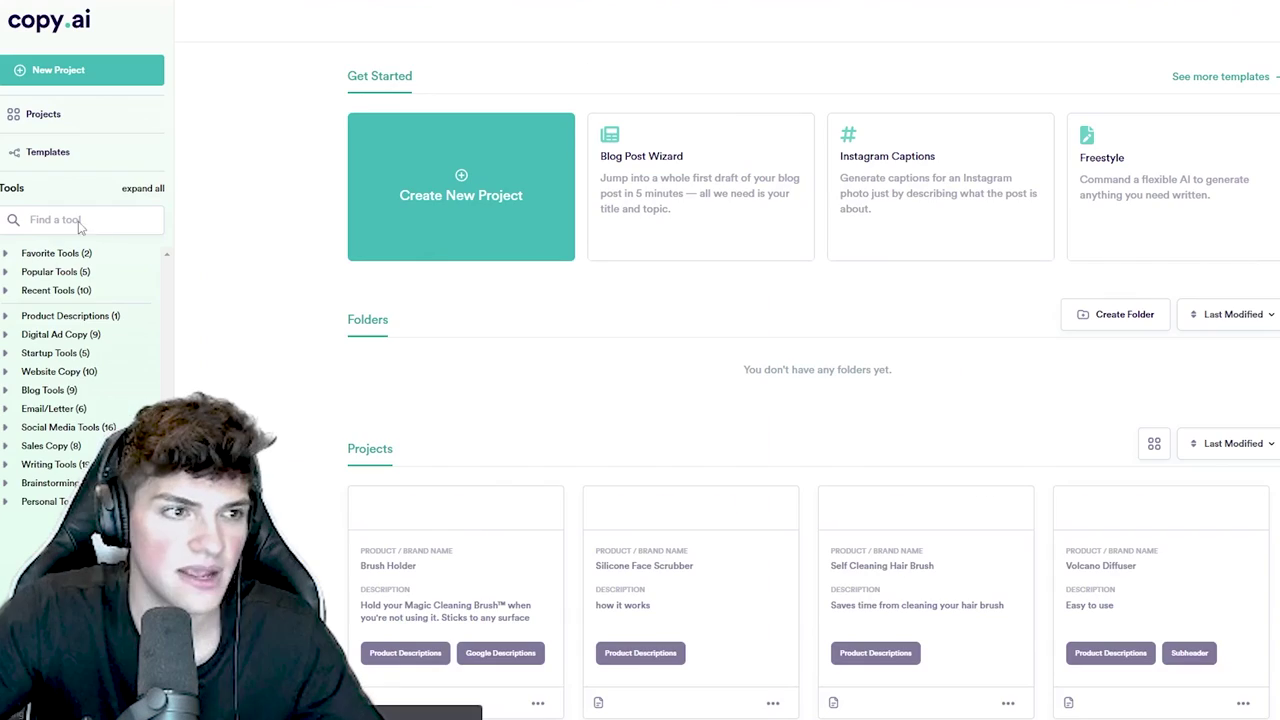
# - Run Copy.ai's Product Descriptions generator with the 'Ho…' product name and the pasted short description
pyautogui.click(79, 222)
pyautogui.write('desc')
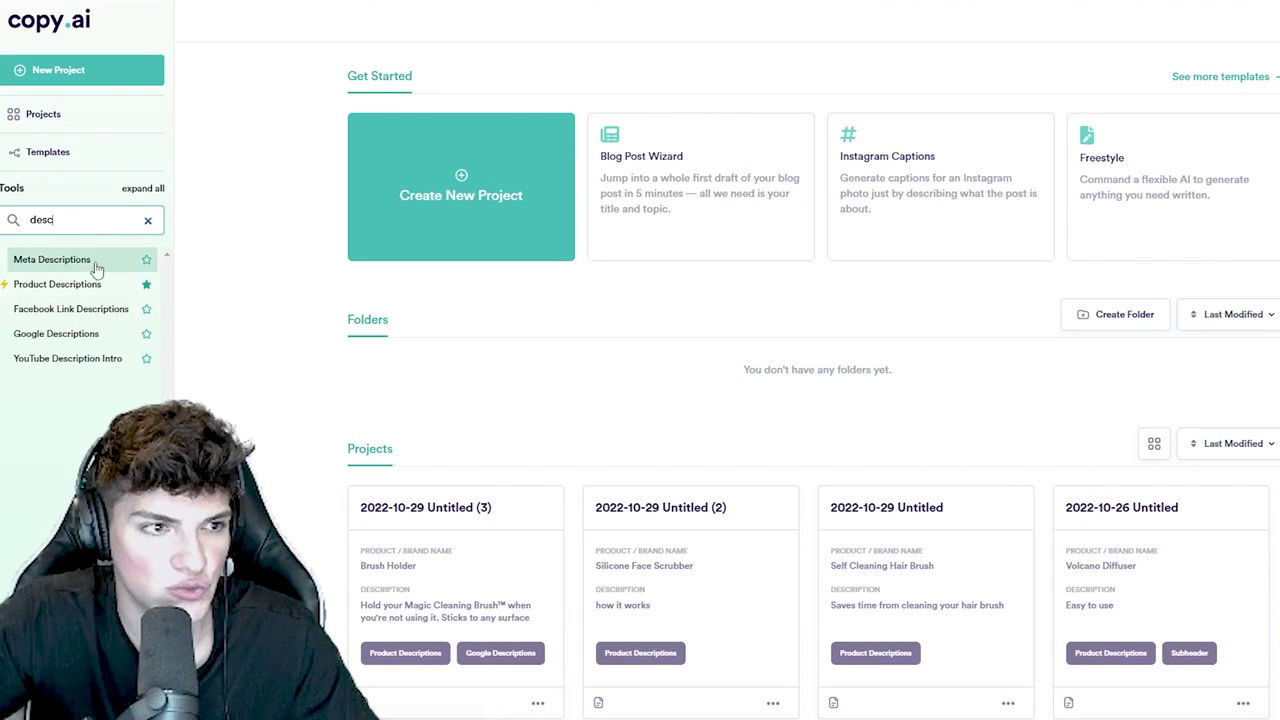
pyautogui.click(76, 286)
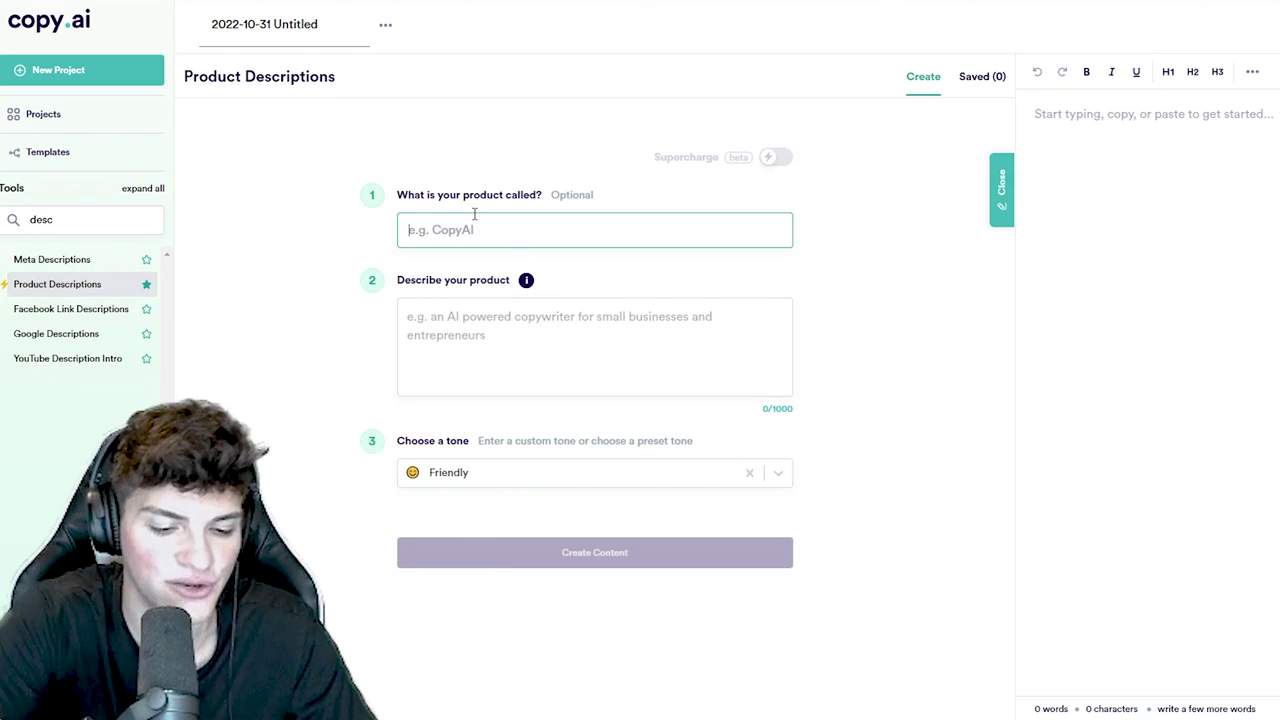
pyautogui.write('Honey Pot Lip Balm')
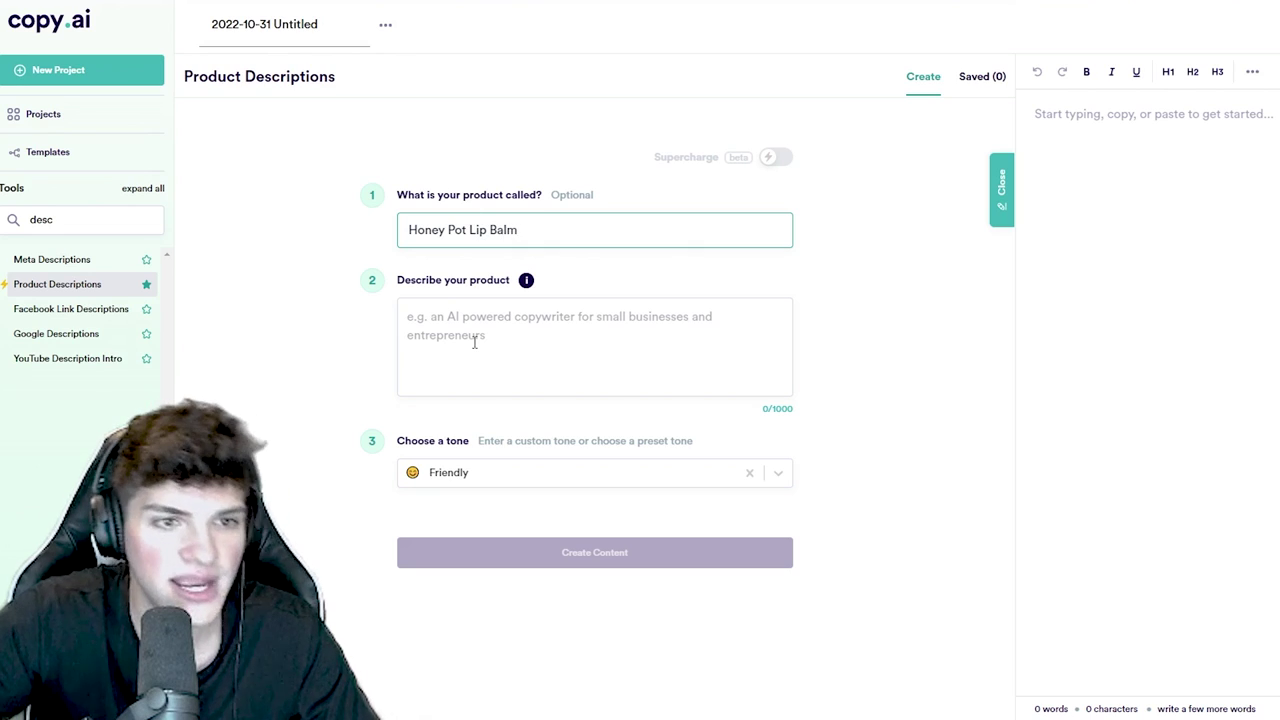
pyautogui.click(474, 343)
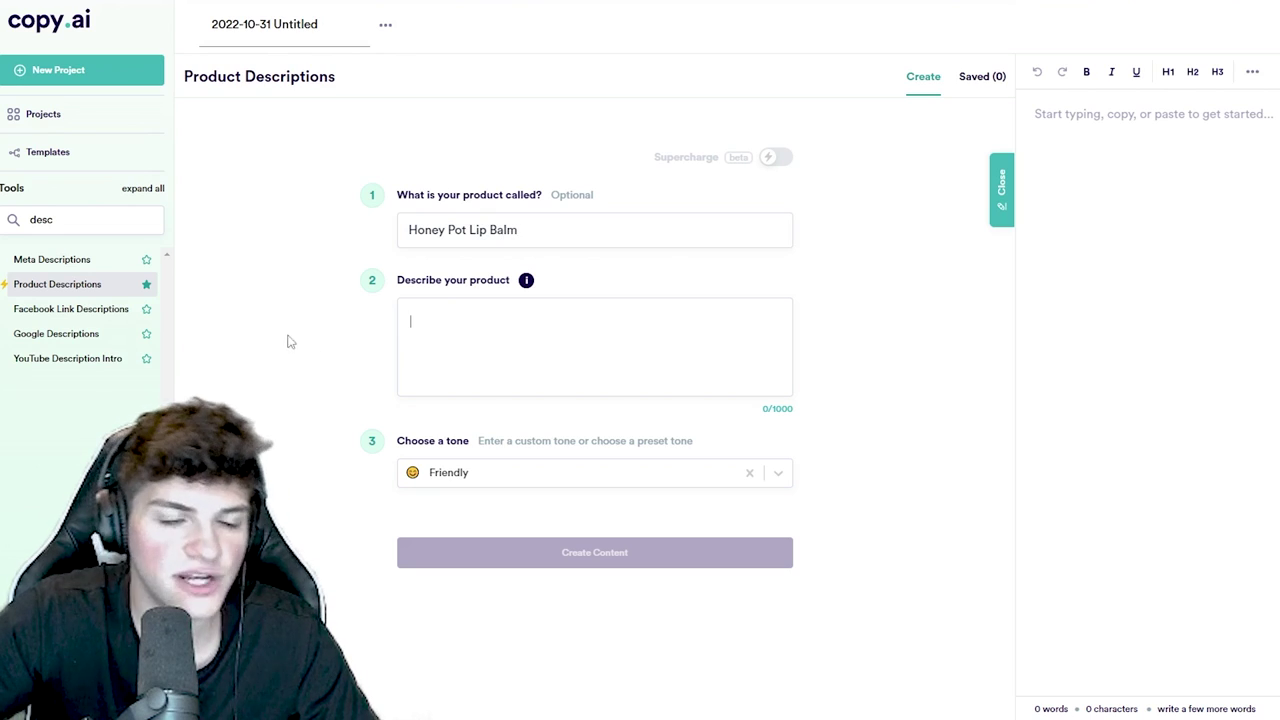
pyautogui.write('Cute honey pot design, hydrates lips')
pyautogui.click(580, 556)
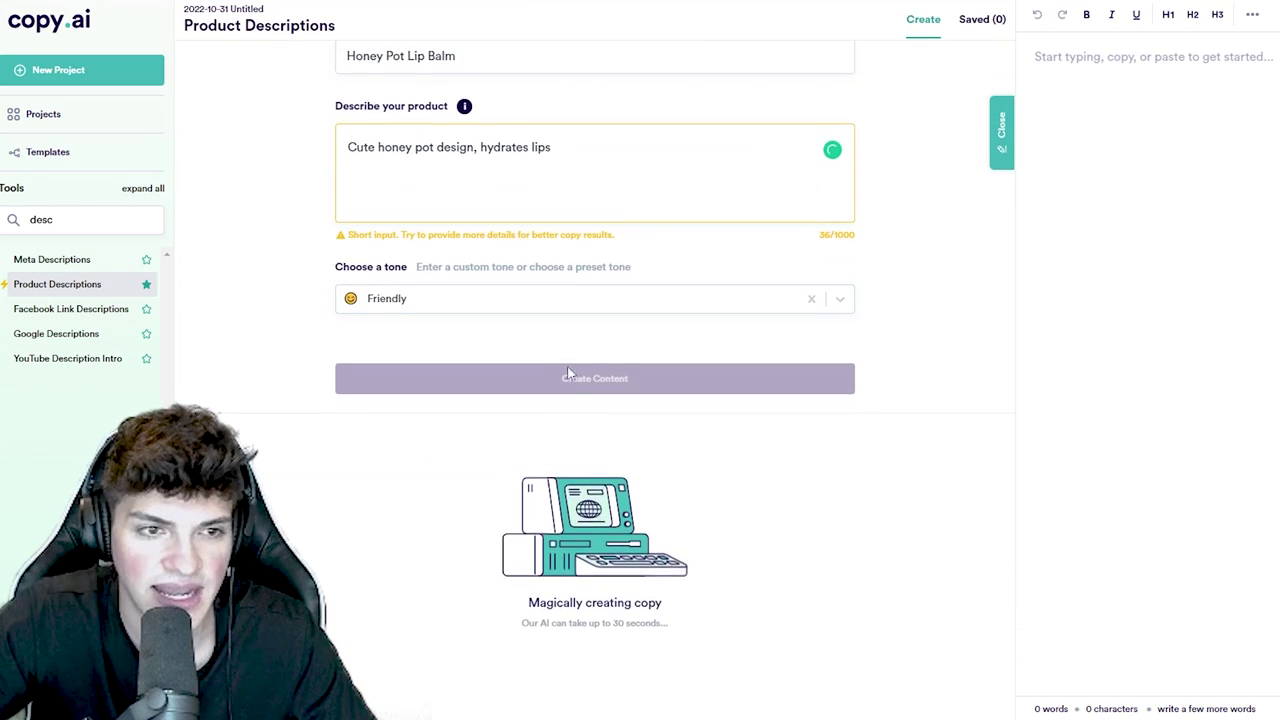
# - Select the headline and the natural-ingredients description paragraph from the generated results
pyautogui.scroll(-1, 515, 405)
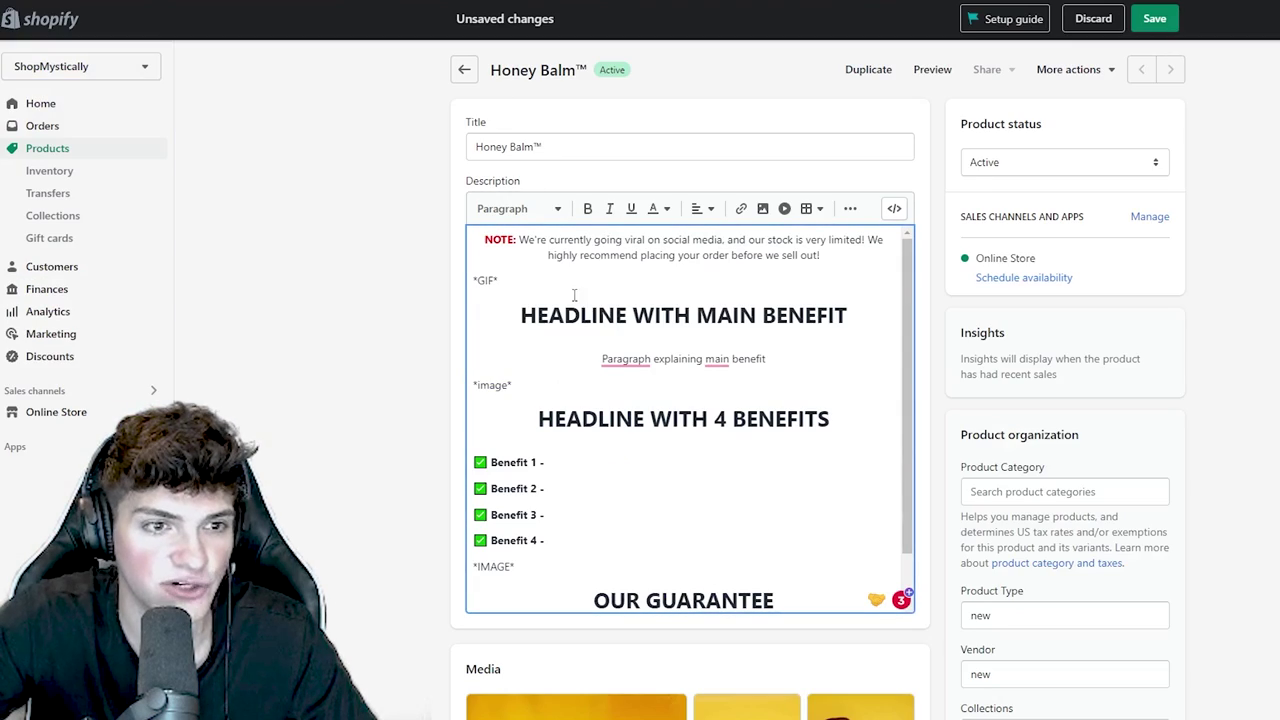
pyautogui.click(627, 305)
pyautogui.tripleClick(627, 305)
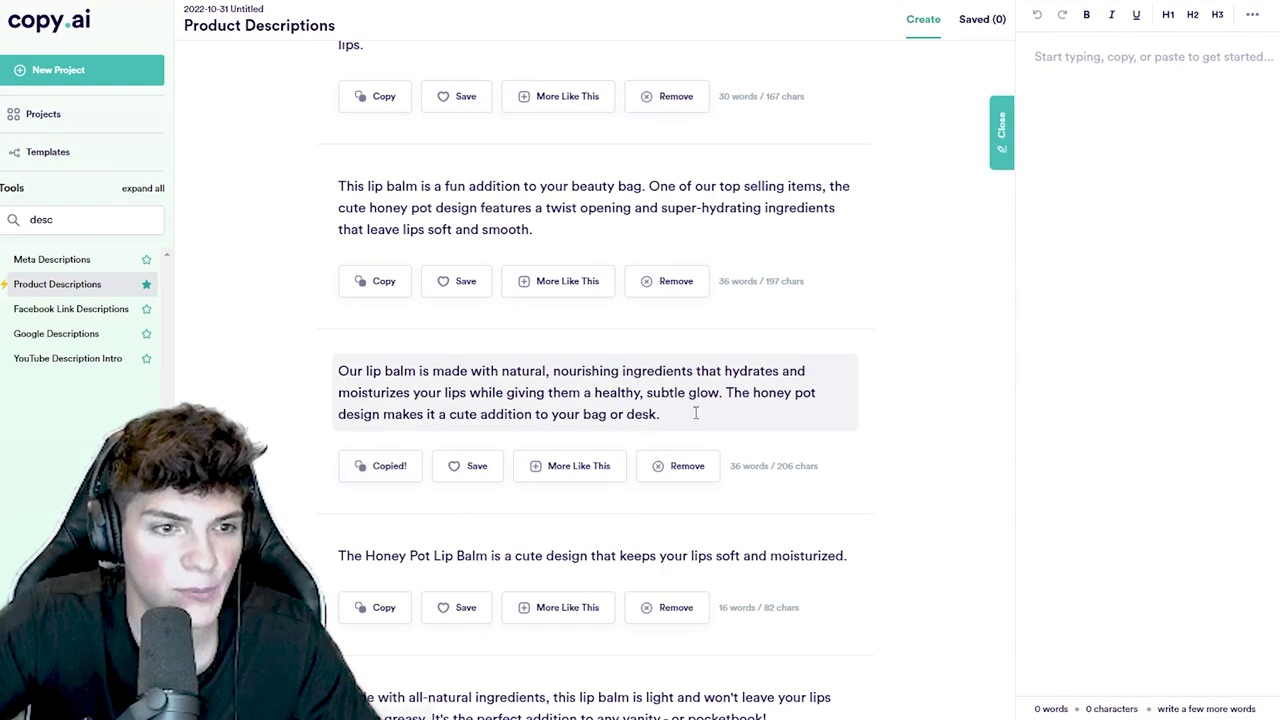
pyautogui.moveTo(700, 412); pyautogui.dragTo(323, 380)
pyautogui.hotkey('ctrl', 'c')
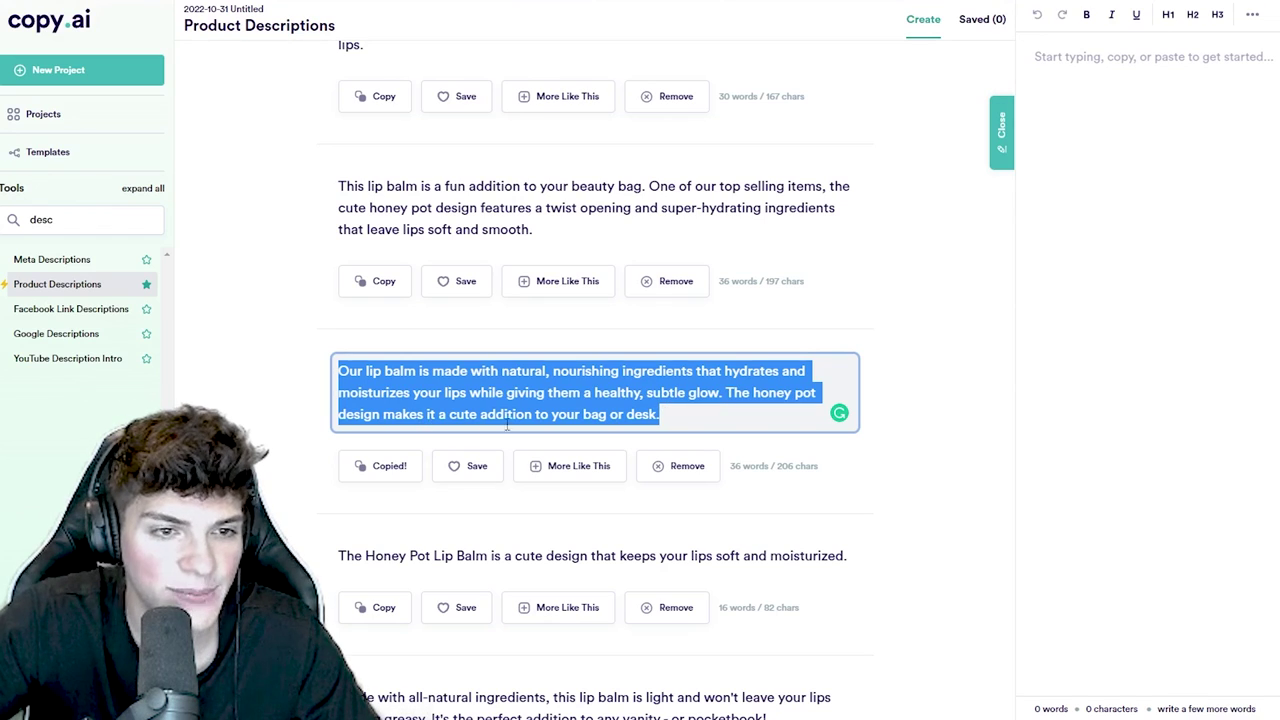
# - Paste the copied description into the draft editor, then add the Honey Pot Lip Balm sentence below it
pyautogui.click(1272, 131)
pyautogui.hotkey('ctrl', 'v')
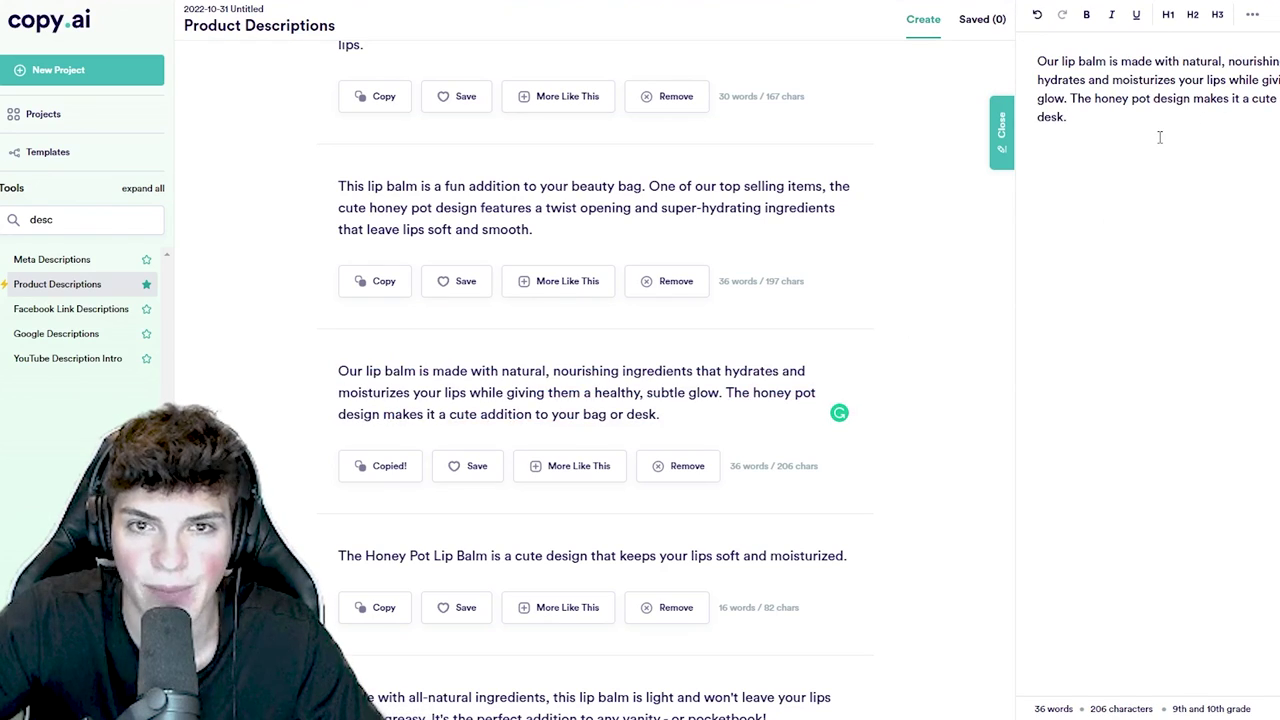
pyautogui.press('Return')
pyautogui.press('Return')
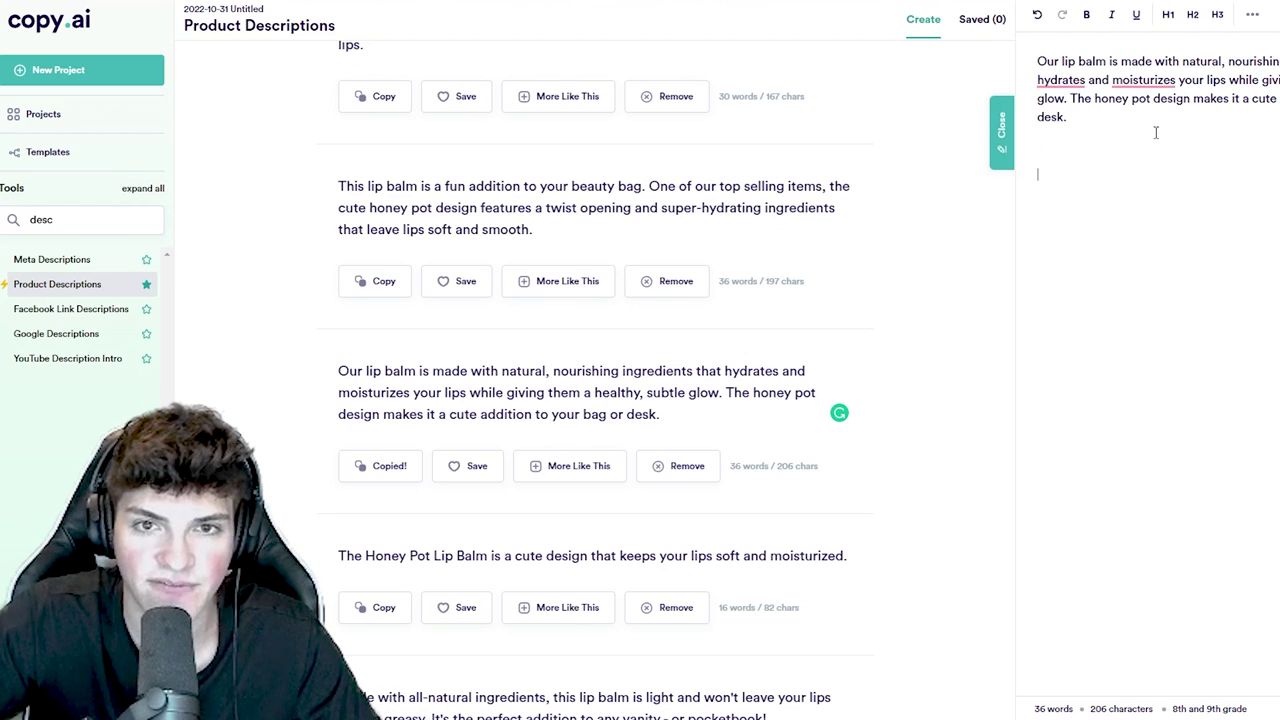
pyautogui.scroll(-2, 600, 400)
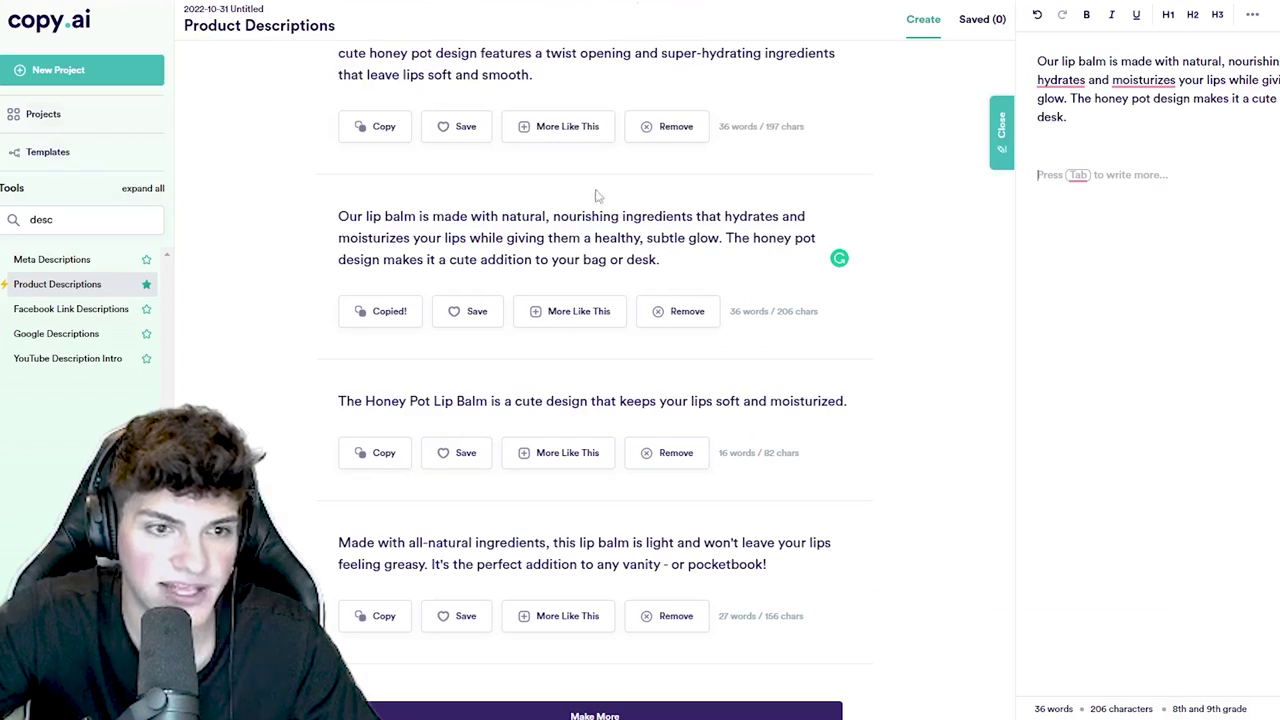
pyautogui.moveTo(490, 400); pyautogui.dragTo(745, 408)
pyautogui.click(359, 462)
pyautogui.click(1190, 259)
pyautogui.write('The Honey Pot Lip Balm is a cute design that keeps your lips soft and moisturized.')
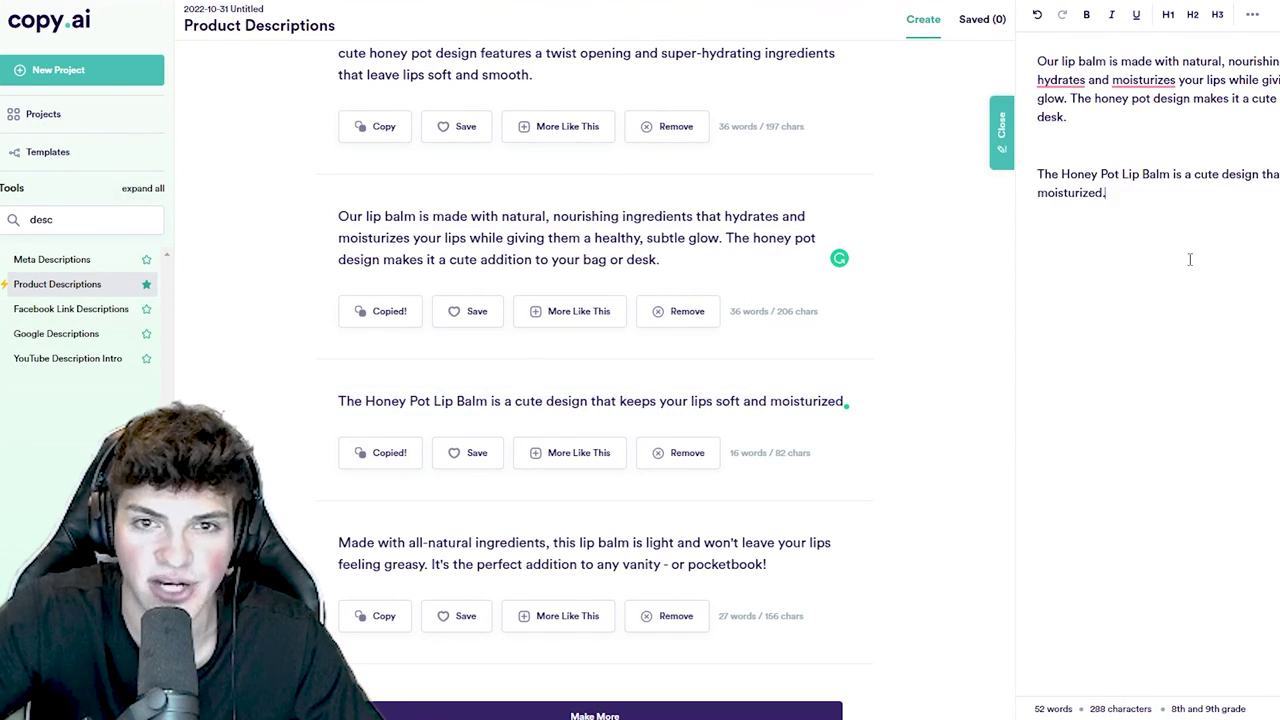
# - Add the all-natural ingredients and beeswax-and-shea-butter descriptions to the draft, generating more results twice
pyautogui.moveTo(671, 542); pyautogui.dragTo(450, 542)
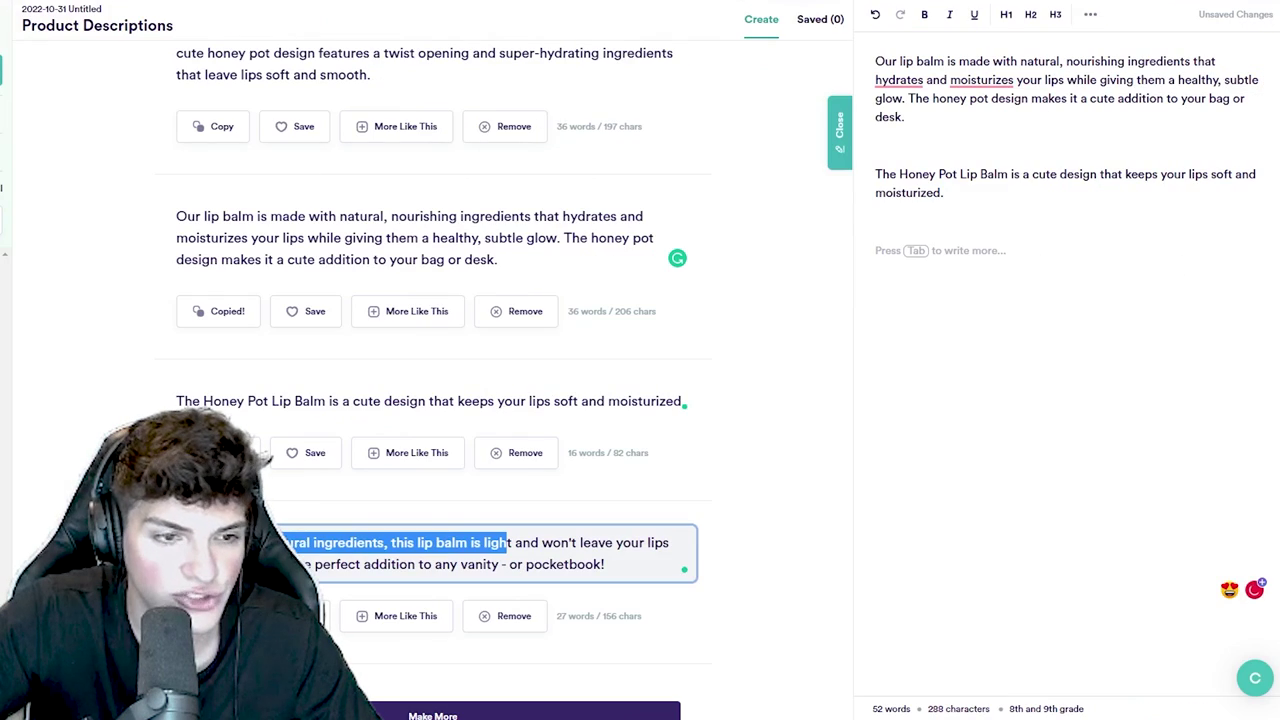
pyautogui.click(212, 616)
pyautogui.hotkey('ctrl', 'v')
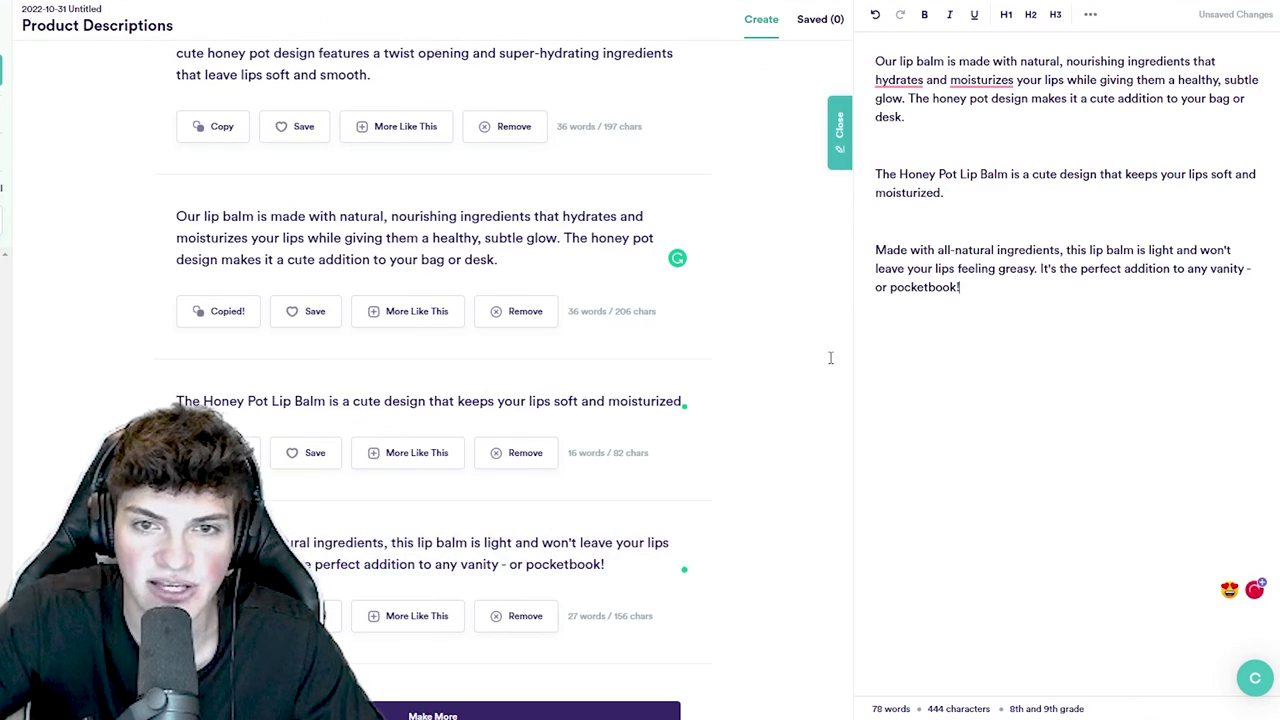
pyautogui.scroll(-3, 390, 479)
pyautogui.click(387, 568)
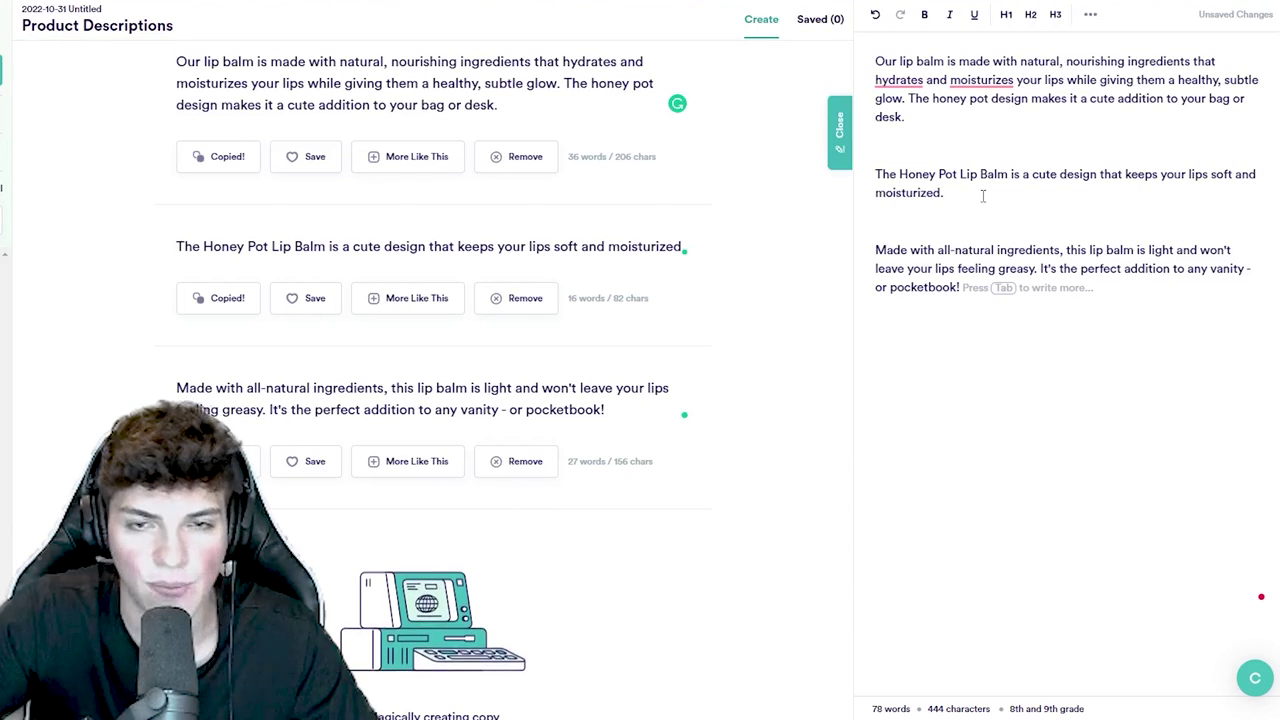
pyautogui.scroll(-3, 493, 412)
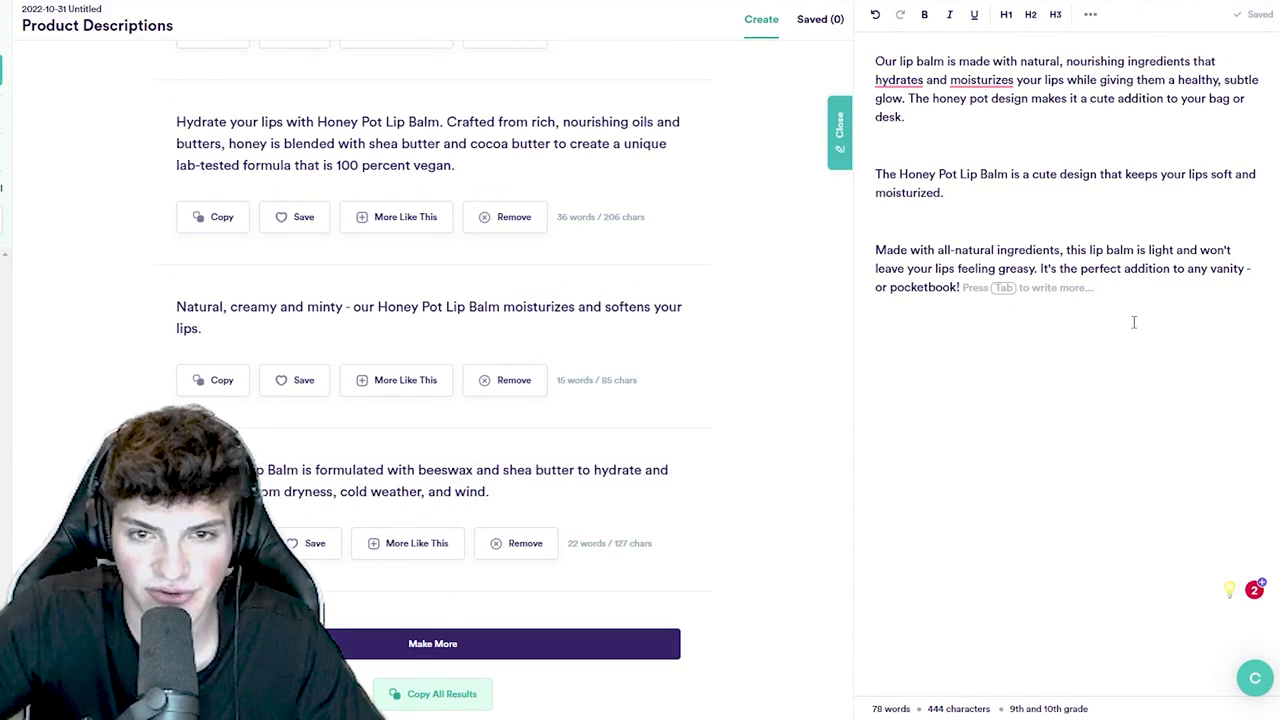
pyautogui.hotkey('ctrl', 'v')
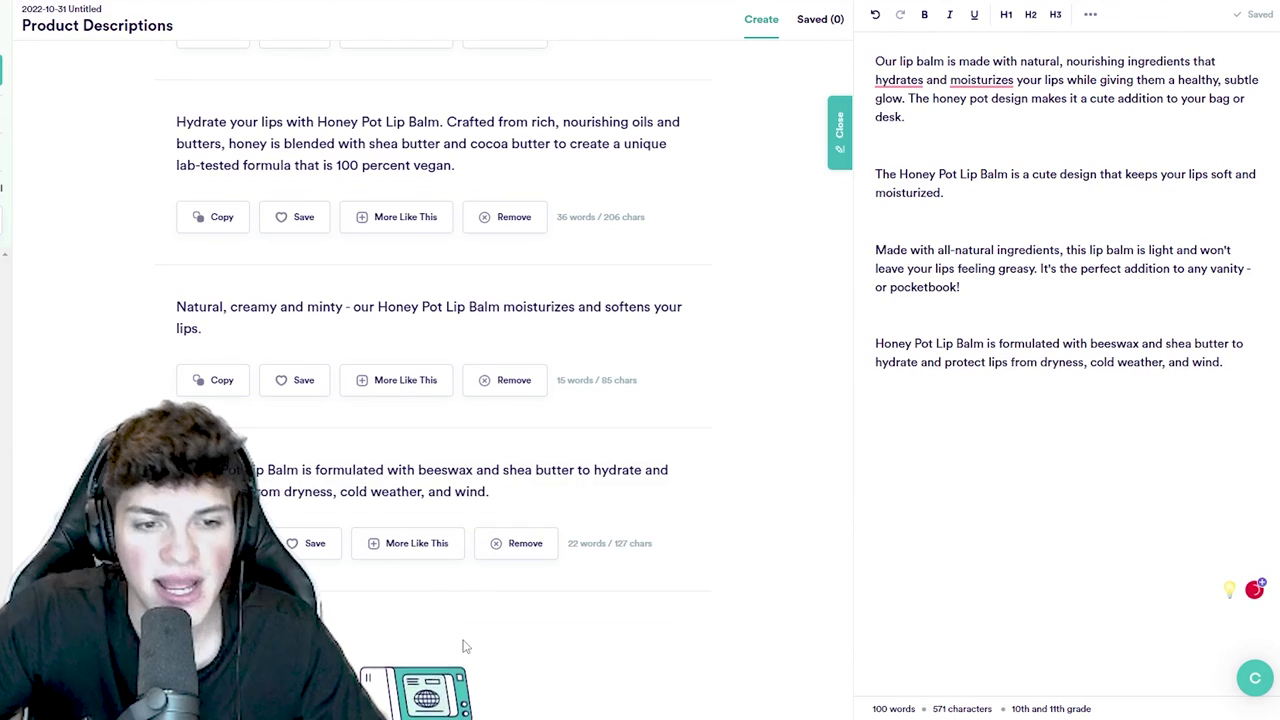
pyautogui.click(463, 645)
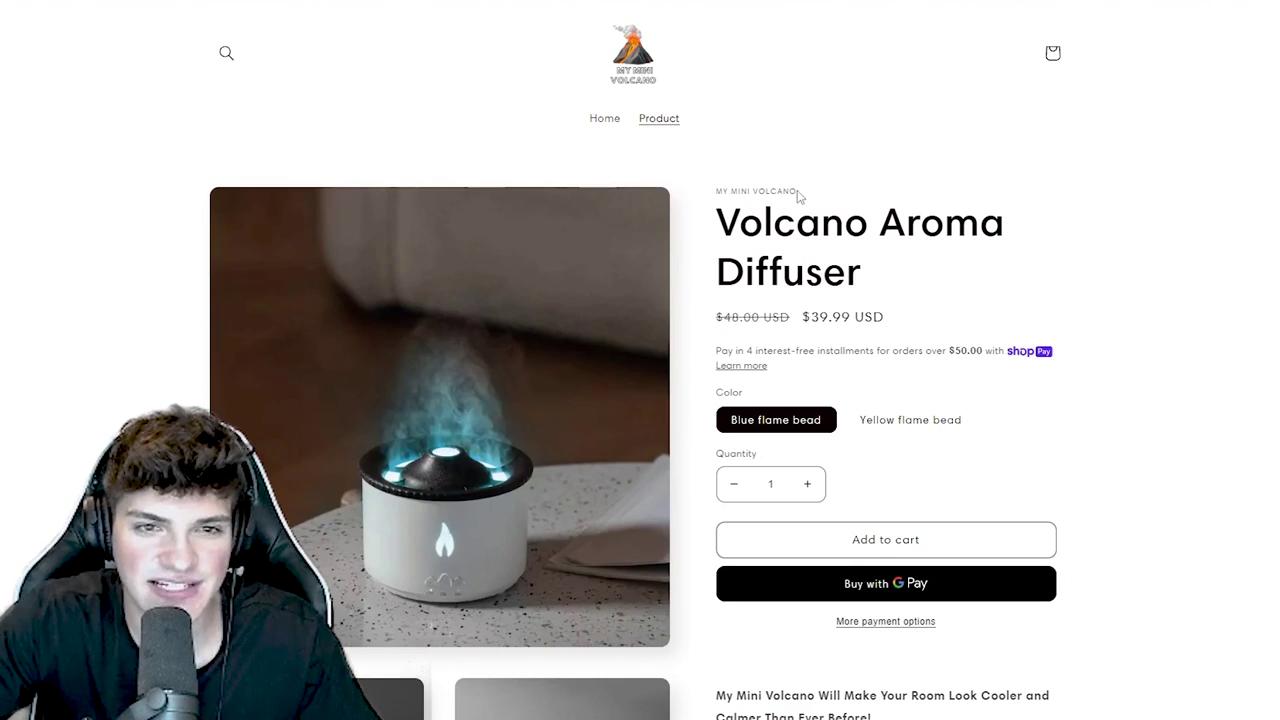
# - Scroll the Volcano Aroma Diffuser page and highlight its features list
pyautogui.scroll(-5, 805, 230)
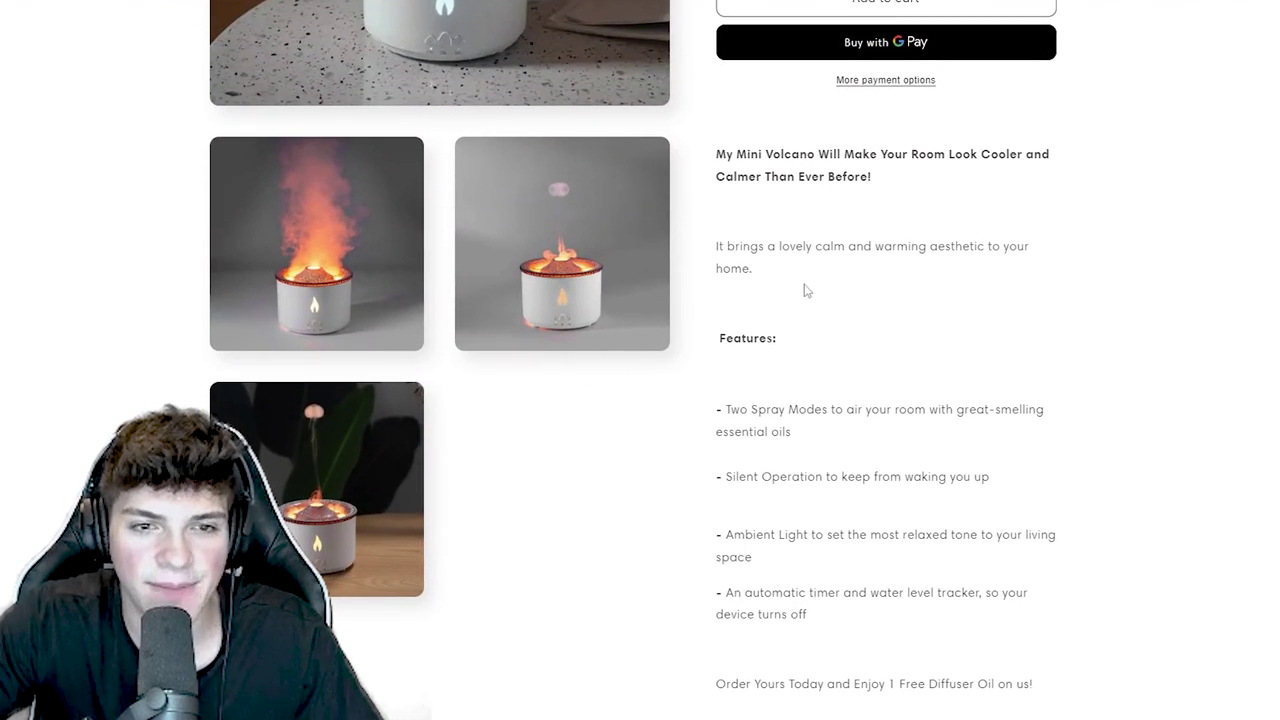
pyautogui.scroll(-1, 774, 335)
pyautogui.moveTo(714, 332)
pyautogui.mouseDown()
pyautogui.moveTo(943, 457)
pyautogui.moveTo(982, 580)
pyautogui.mouseUp()
pyautogui.click(982, 580)
pyautogui.scroll(-5, 968, 450)
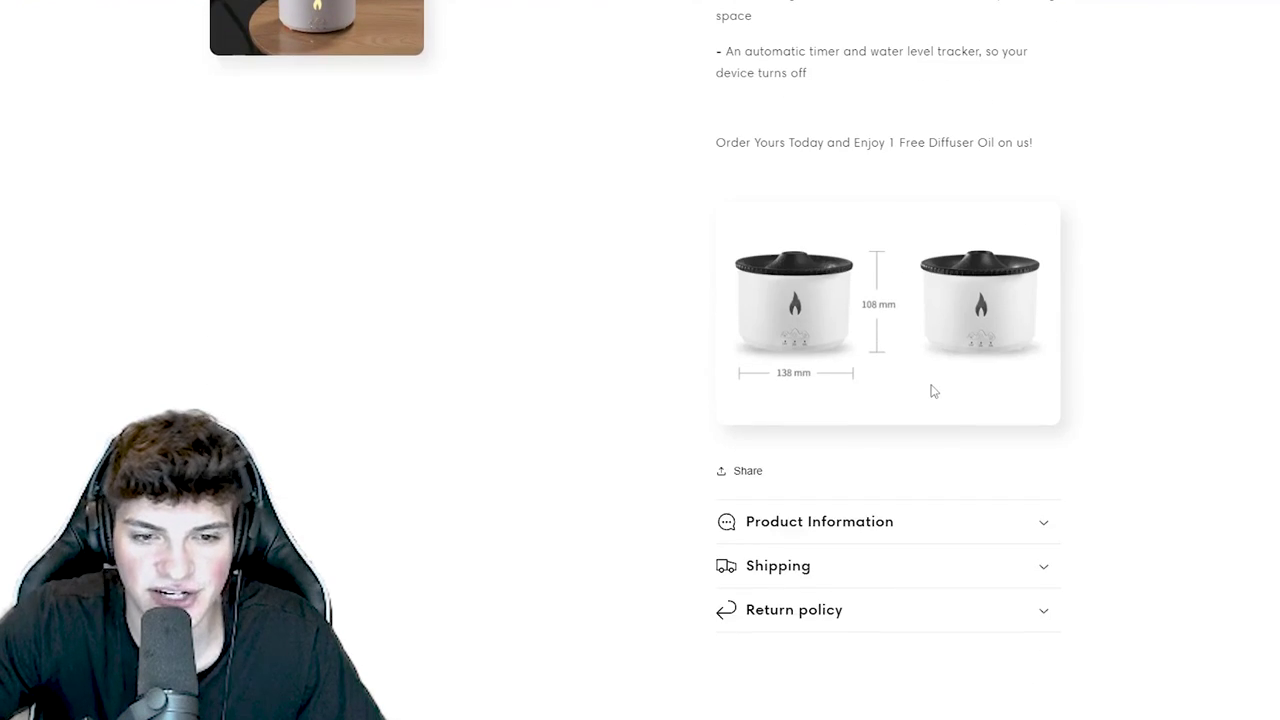
pyautogui.scroll(4, 857, 376)
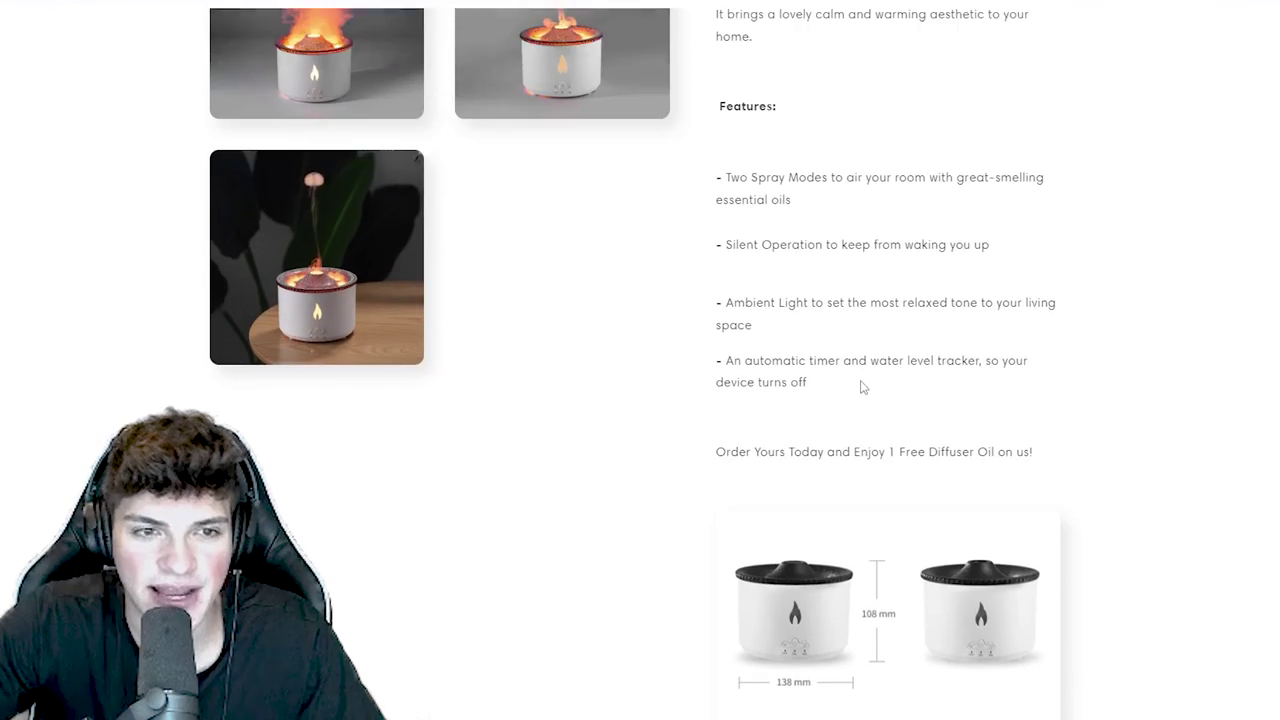
pyautogui.scroll(-5, 863, 380)
# - Expand Product Information, read through the specifications, then collapse it
pyautogui.click(857, 367)
pyautogui.scroll(-1, 857, 367)
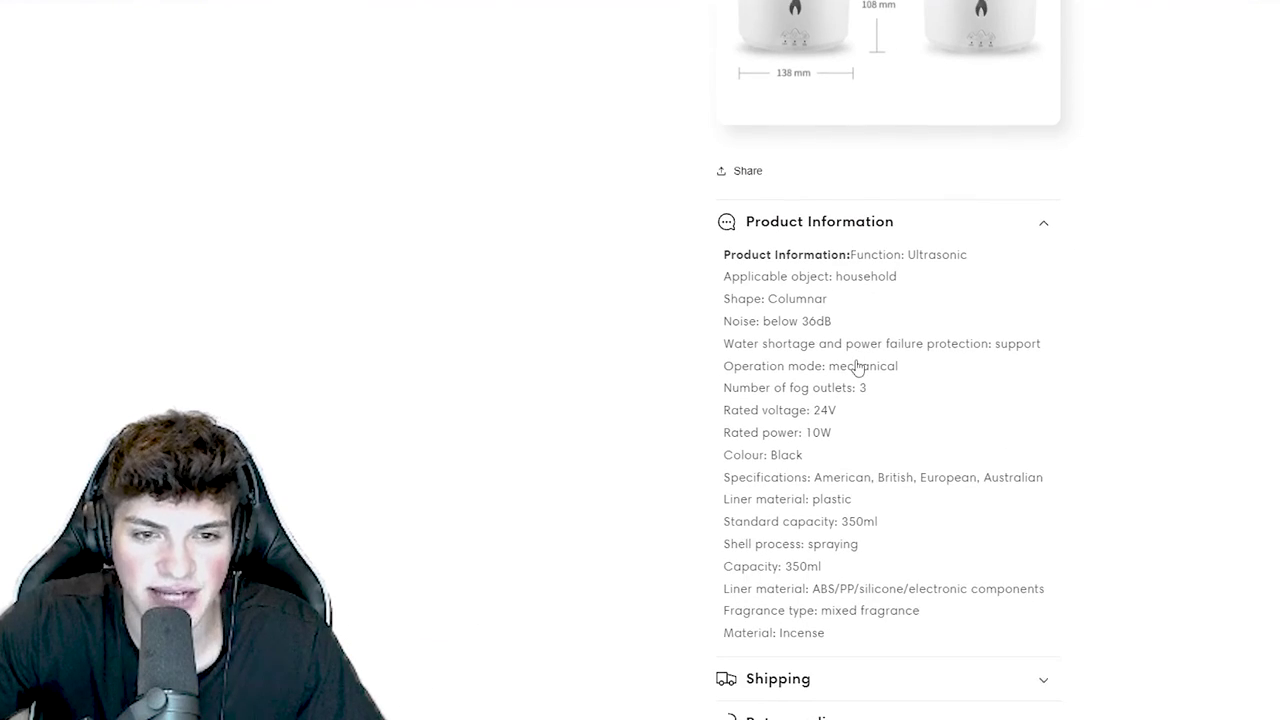
pyautogui.moveTo(848, 628); pyautogui.dragTo(690, 249)
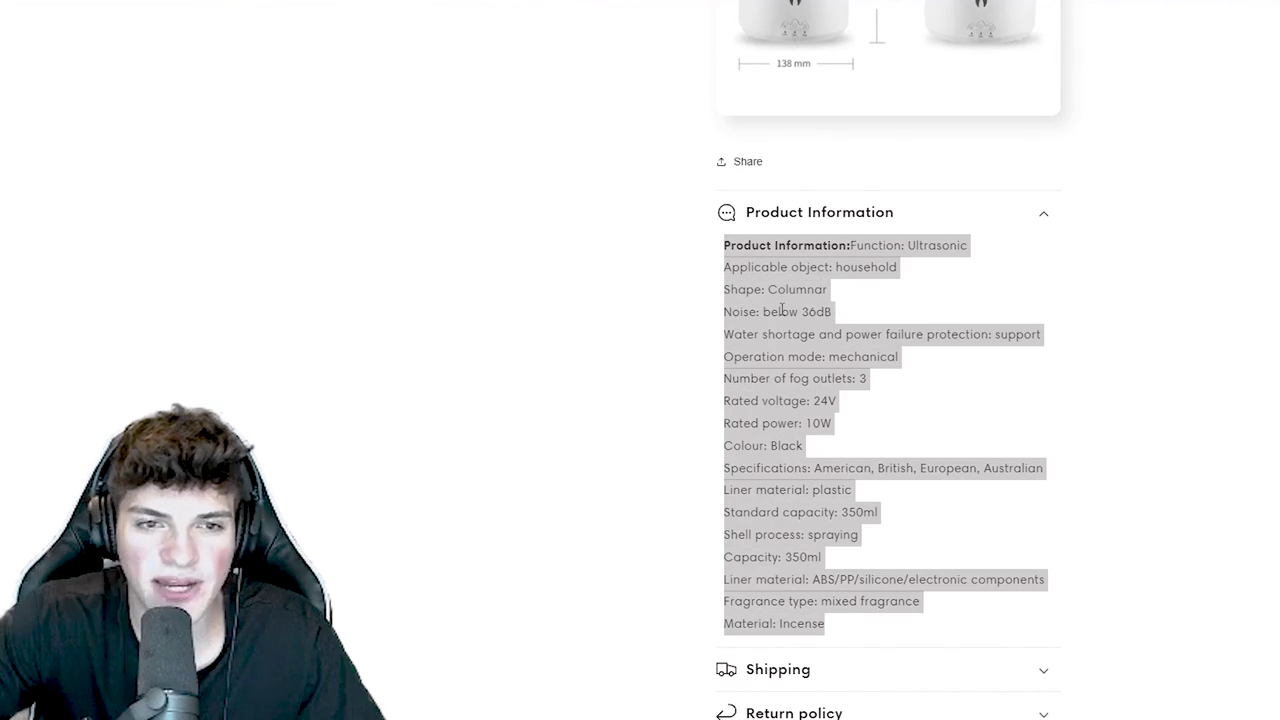
pyautogui.click(779, 310)
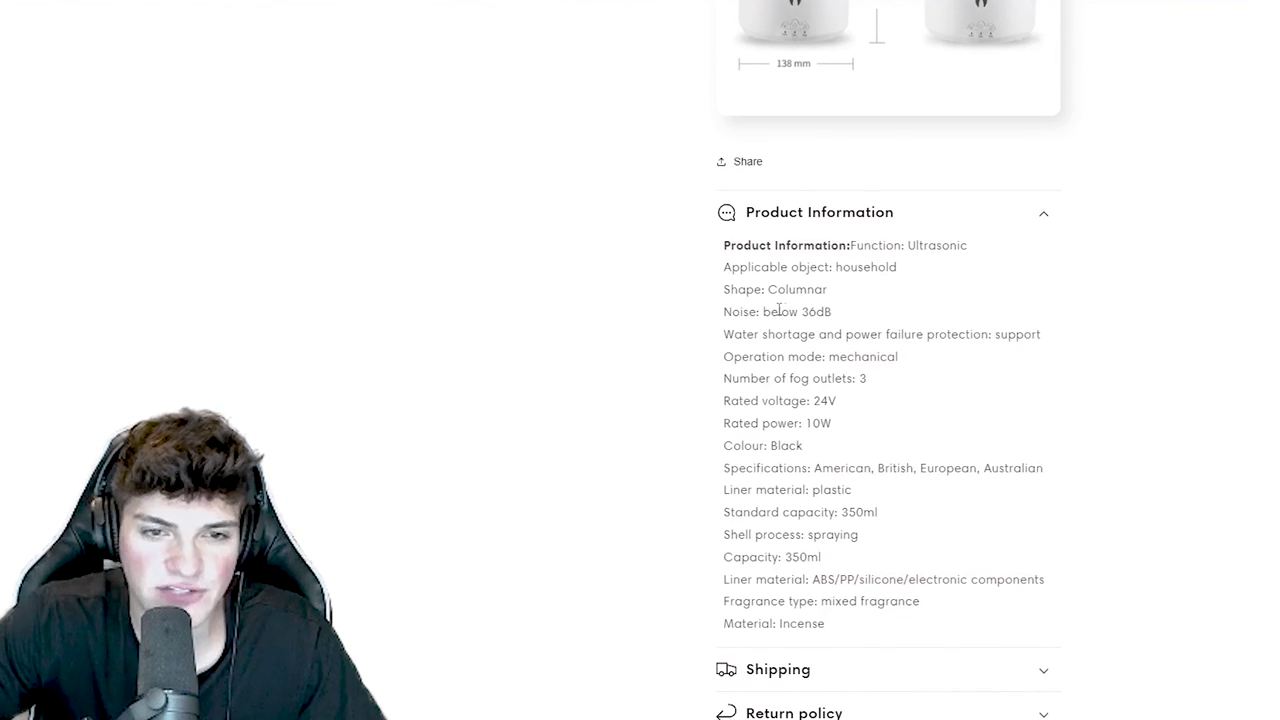
pyautogui.click(840, 214)
pyautogui.scroll(1, 656, 262)
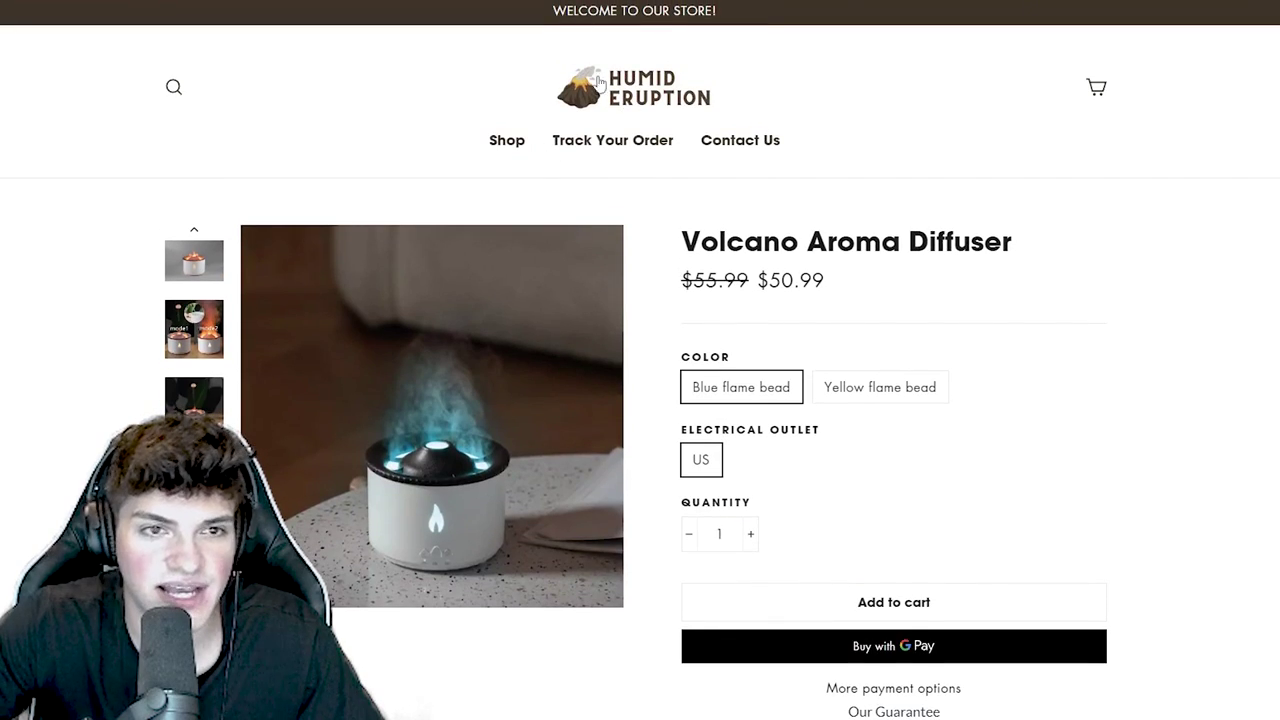
# - Read through the Humid Eruption product page, highlighting passages of its description
pyautogui.scroll(-6, 514, 337)
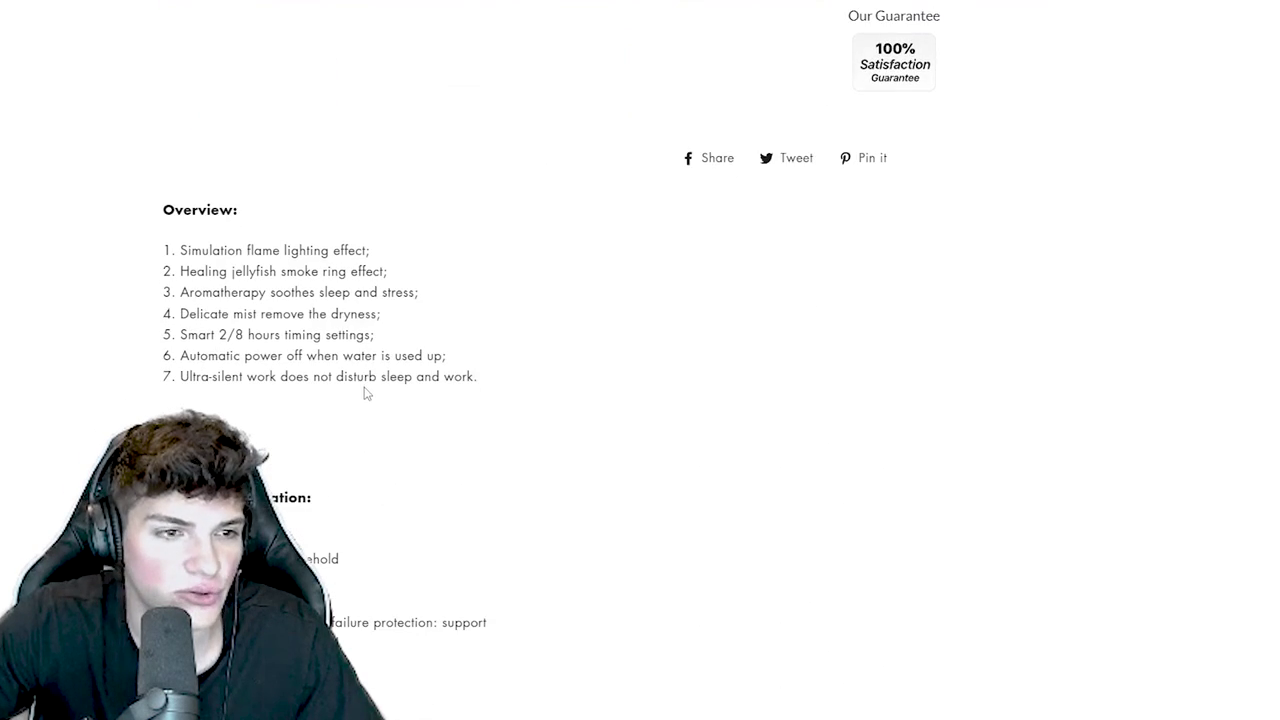
pyautogui.moveTo(505, 459); pyautogui.dragTo(134, 297)
pyautogui.scroll(-2, 360, 420)
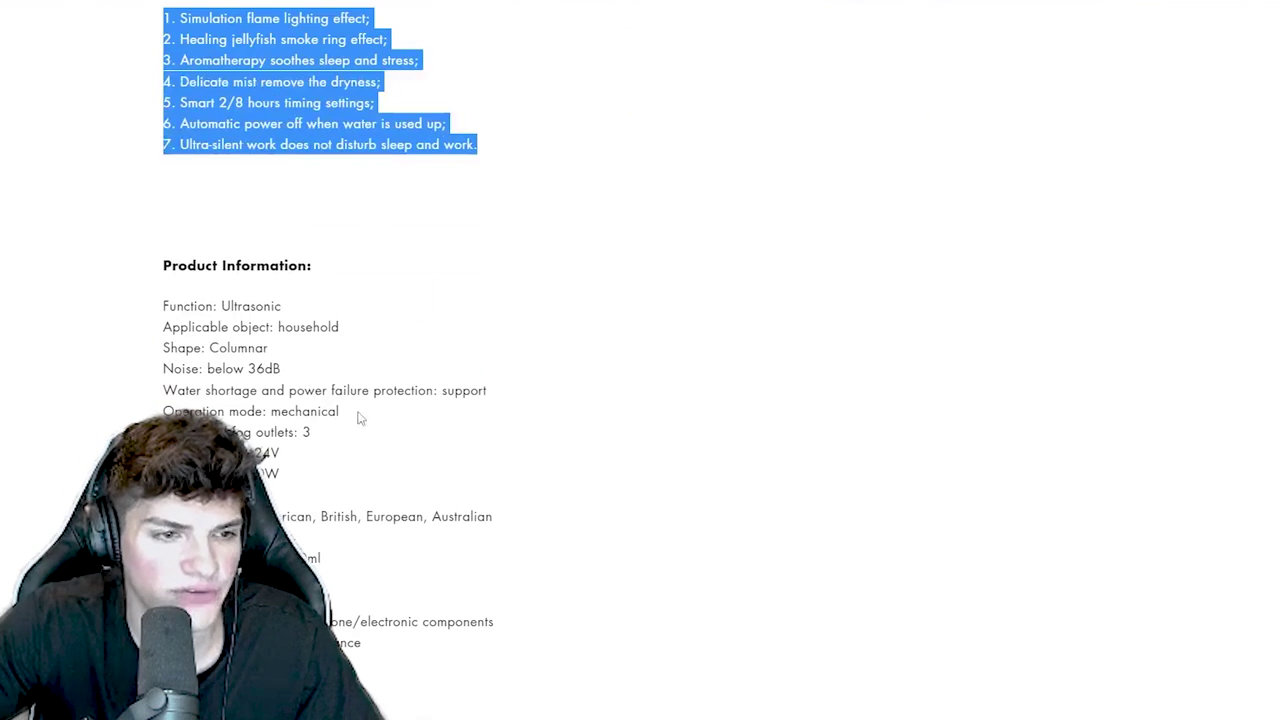
pyautogui.moveTo(362, 640); pyautogui.dragTo(124, 294)
pyautogui.scroll(-2, 124, 294)
pyautogui.scroll(-12, 217, 326)
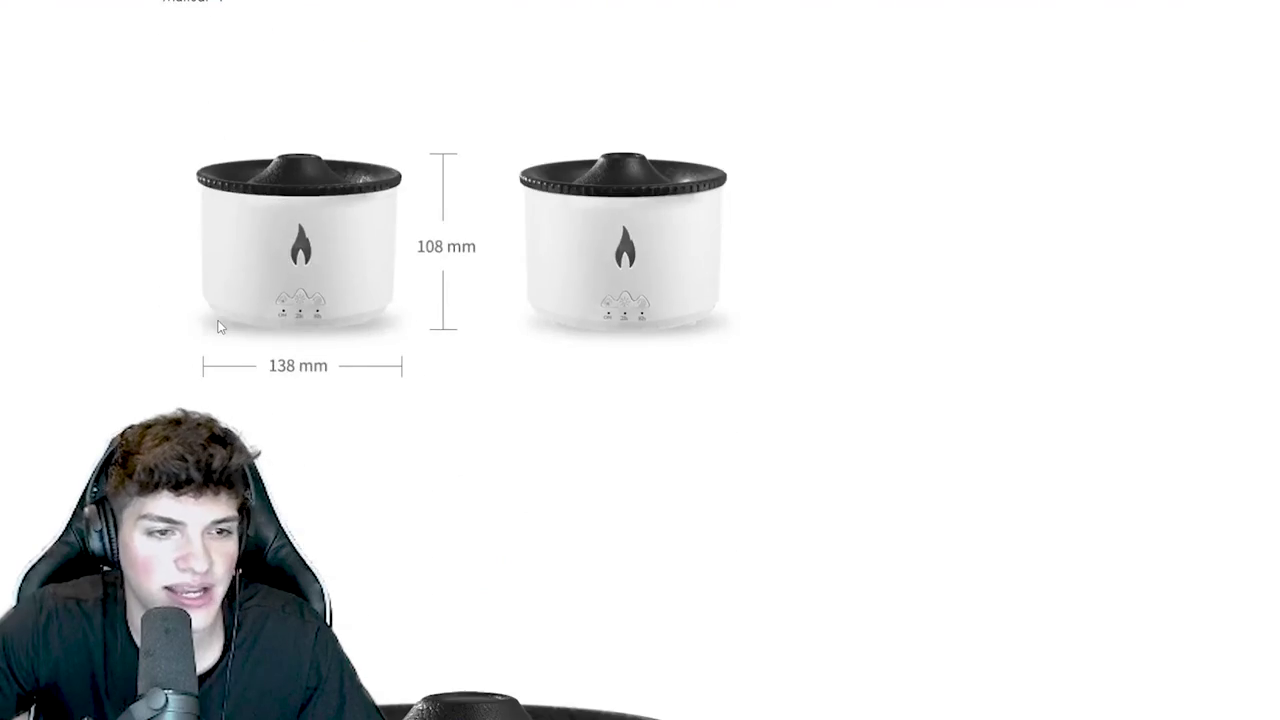
pyautogui.scroll(-10, 220, 326)
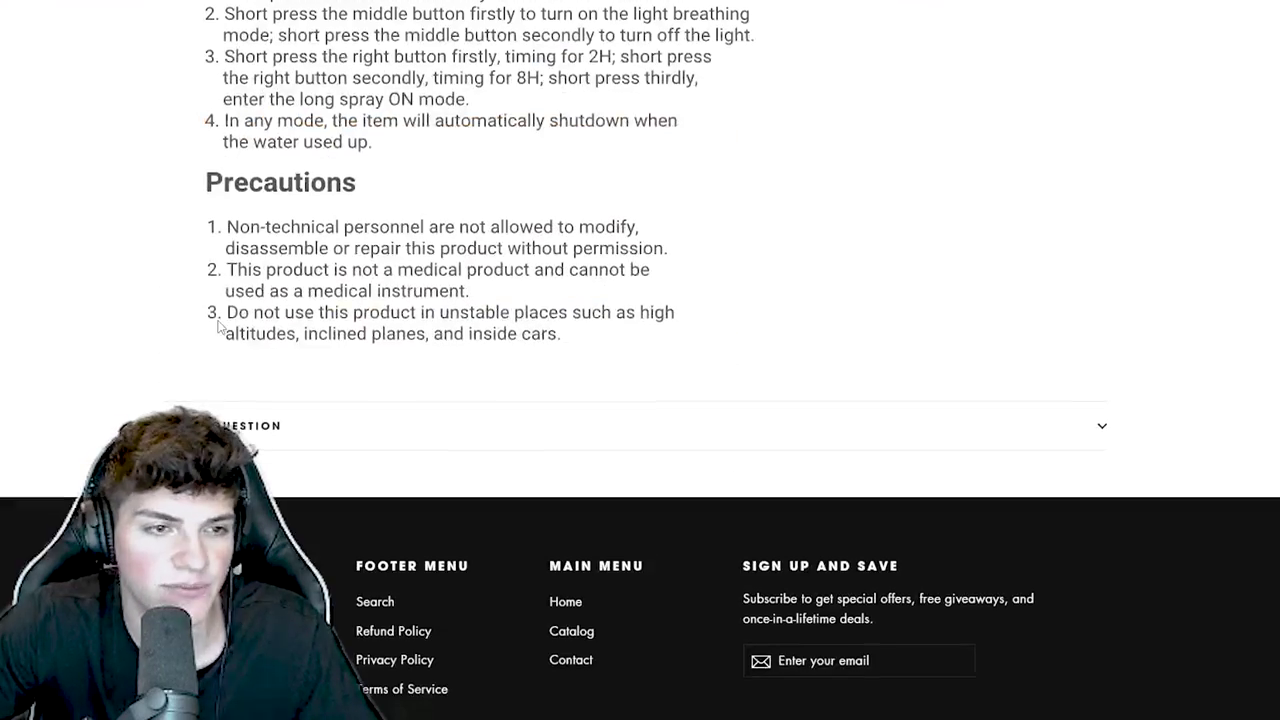
pyautogui.scroll(4, 220, 326)
pyautogui.scroll(-1, 220, 326)
pyautogui.moveTo(220, 326); pyautogui.dragTo(419, 350)
pyautogui.scroll(-3, 386, 342)
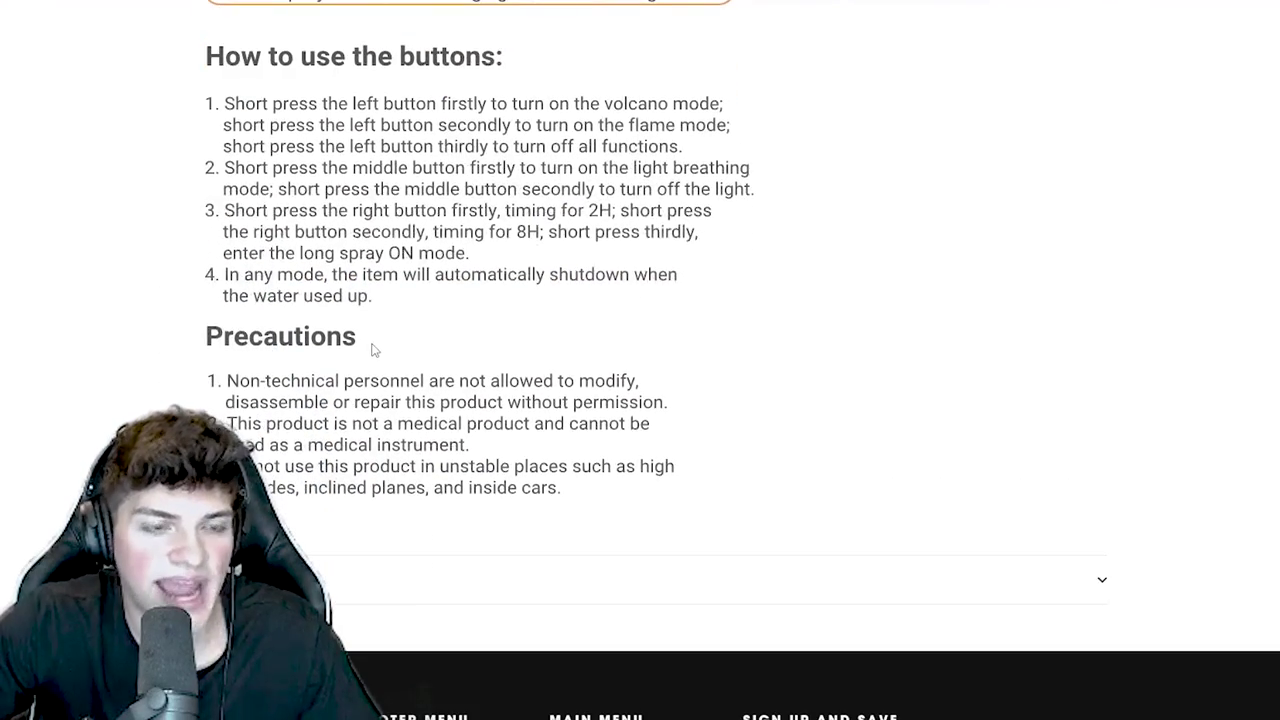
pyautogui.scroll(15, 371, 343)
pyautogui.scroll(15, 379, 342)
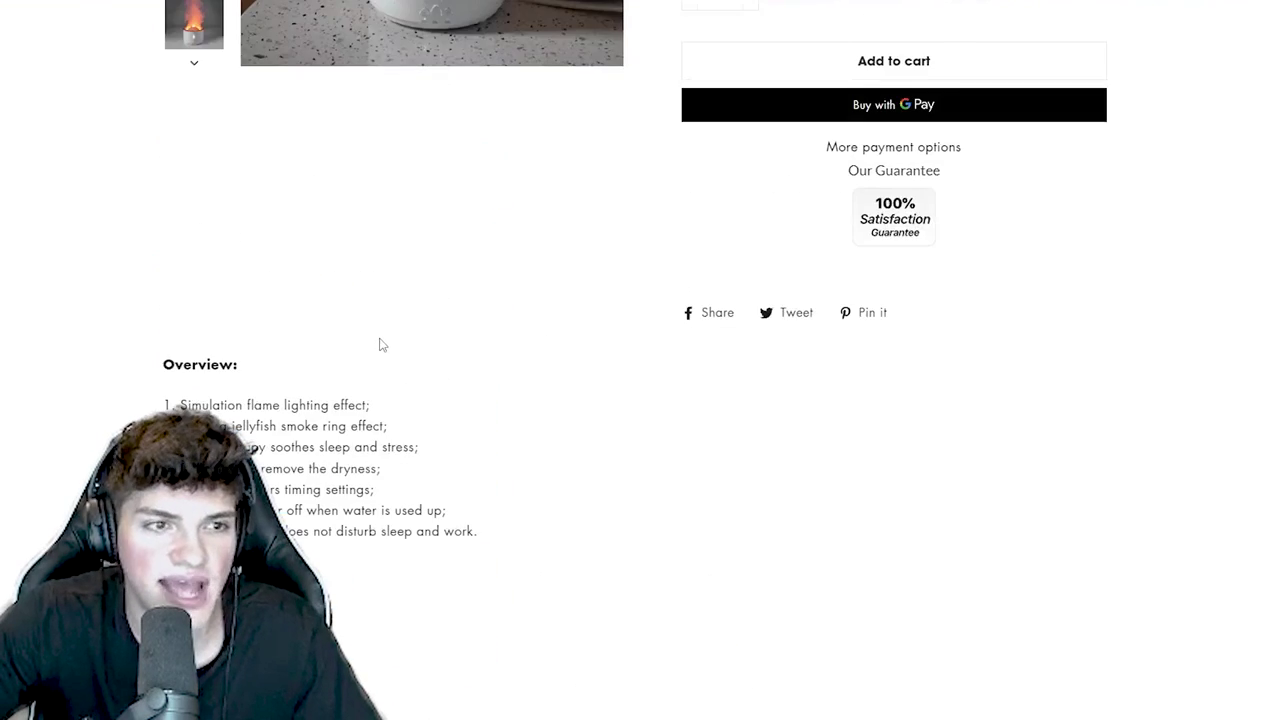
pyautogui.scroll(3, 382, 343)
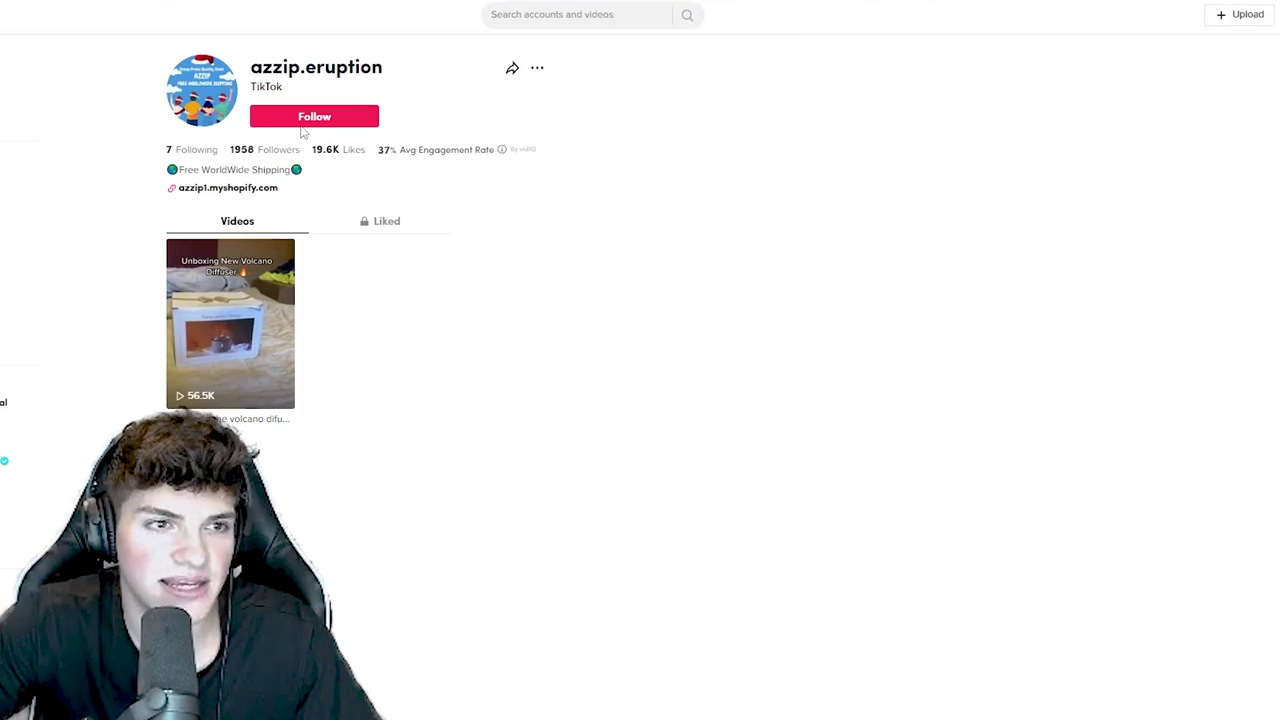
# - Review the Azzip page and its TikTok username, then delete the Copy.ai draft's first paragraph
pyautogui.moveTo(382, 67); pyautogui.dragTo(250, 67)
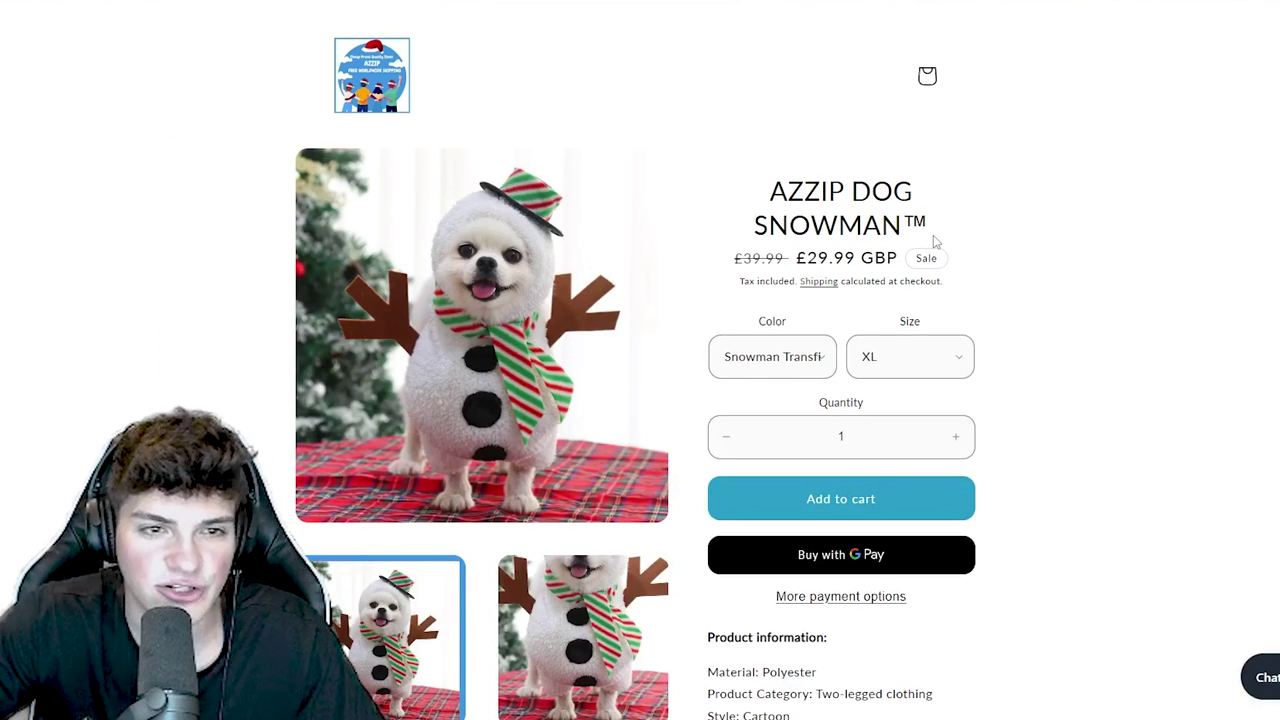
pyautogui.scroll(-1, 835, 246)
pyautogui.scroll(-3, 806, 259)
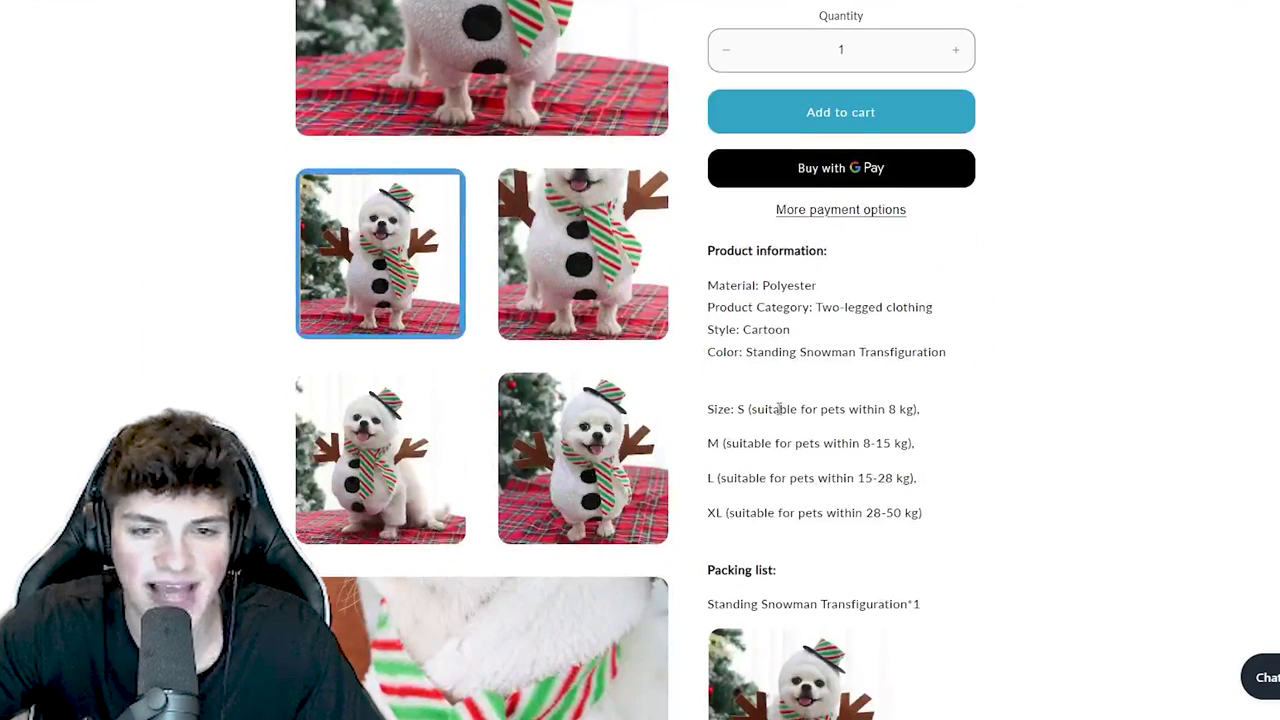
pyautogui.scroll(-10, 786, 380)
pyautogui.scroll(5, 800, 384)
pyautogui.scroll(-2, 830, 384)
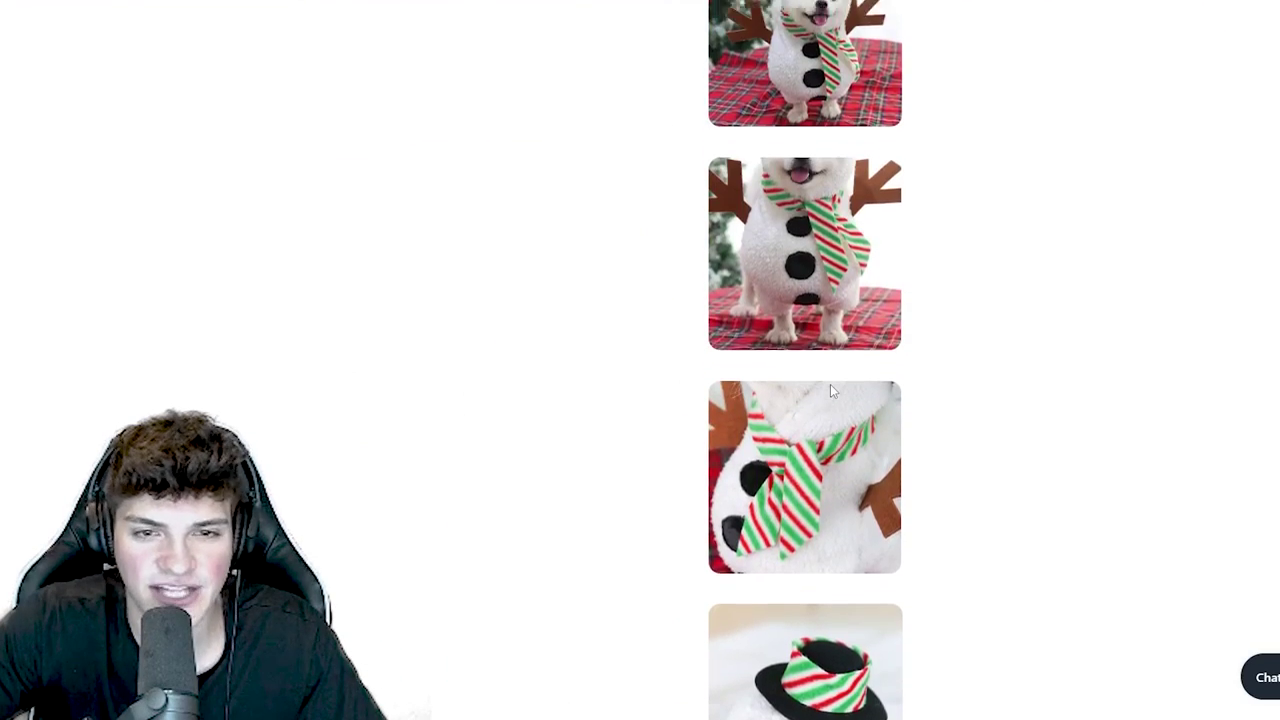
pyautogui.scroll(3, 830, 384)
pyautogui.scroll(10, 830, 390)
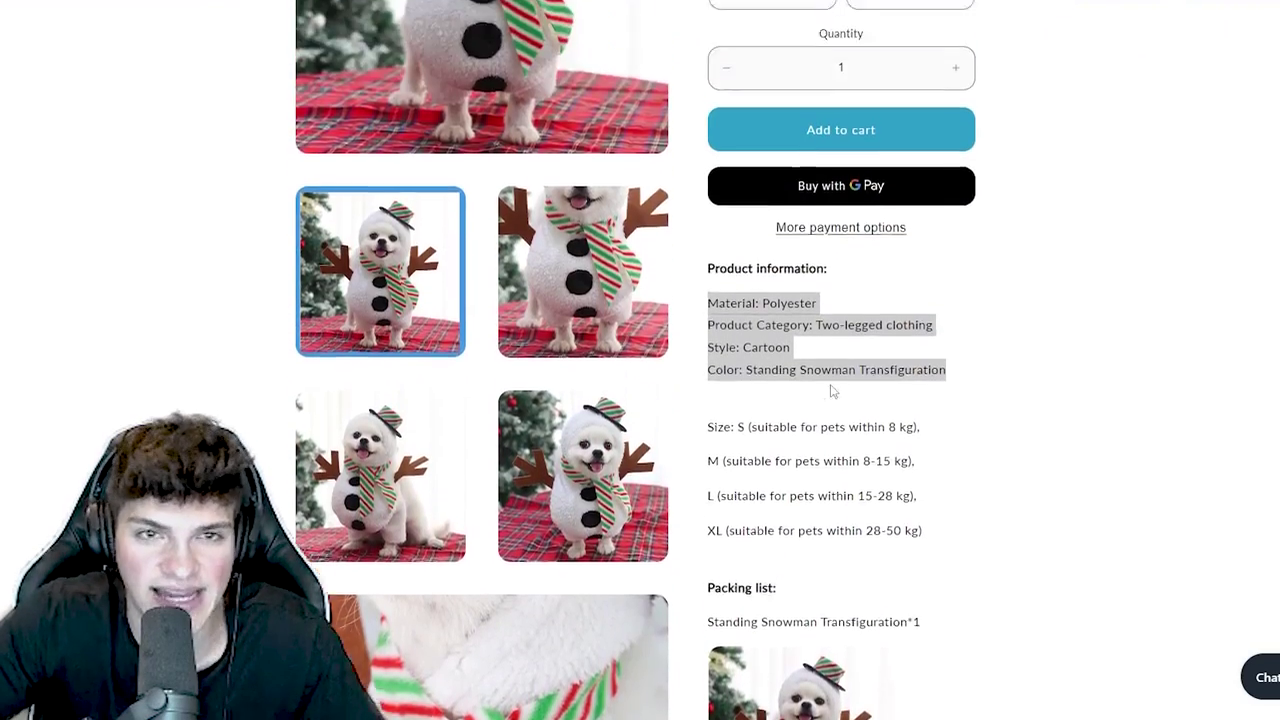
pyautogui.scroll(2, 820, 374)
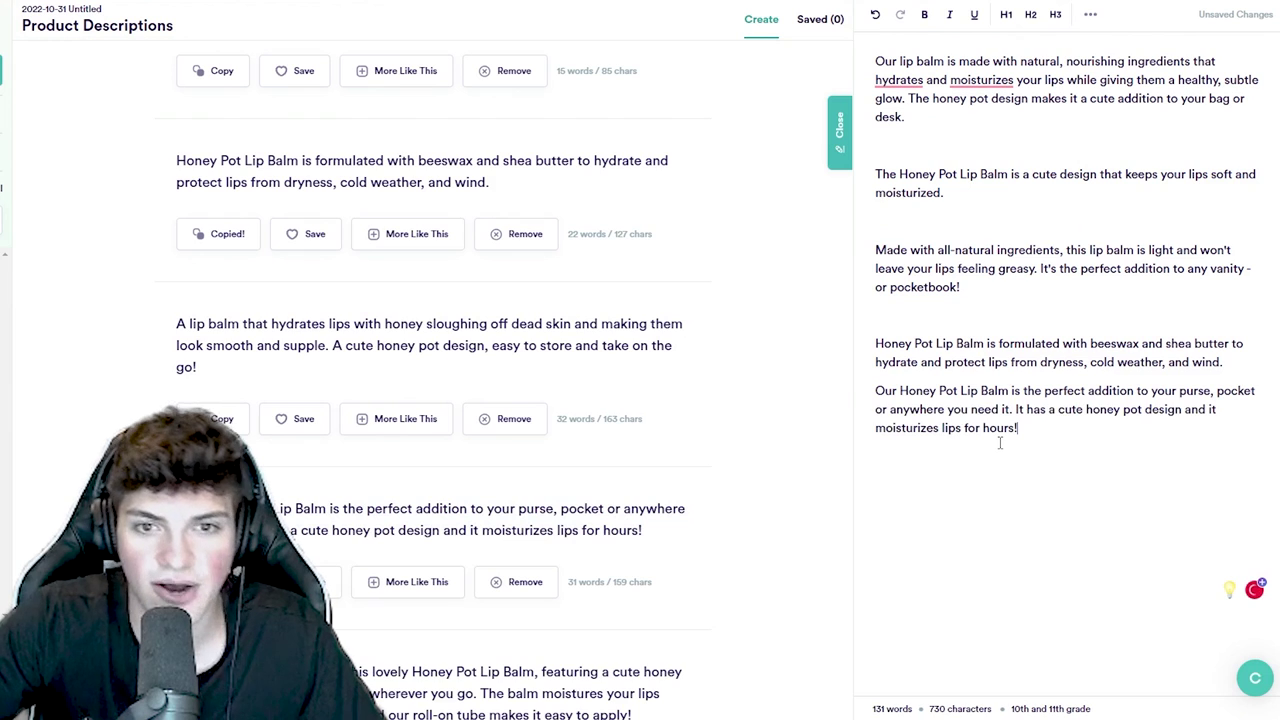
pyautogui.scroll(3, 430, 300)
pyautogui.tripleClick(936, 124)
pyautogui.hotkey('ctrl', 'c')
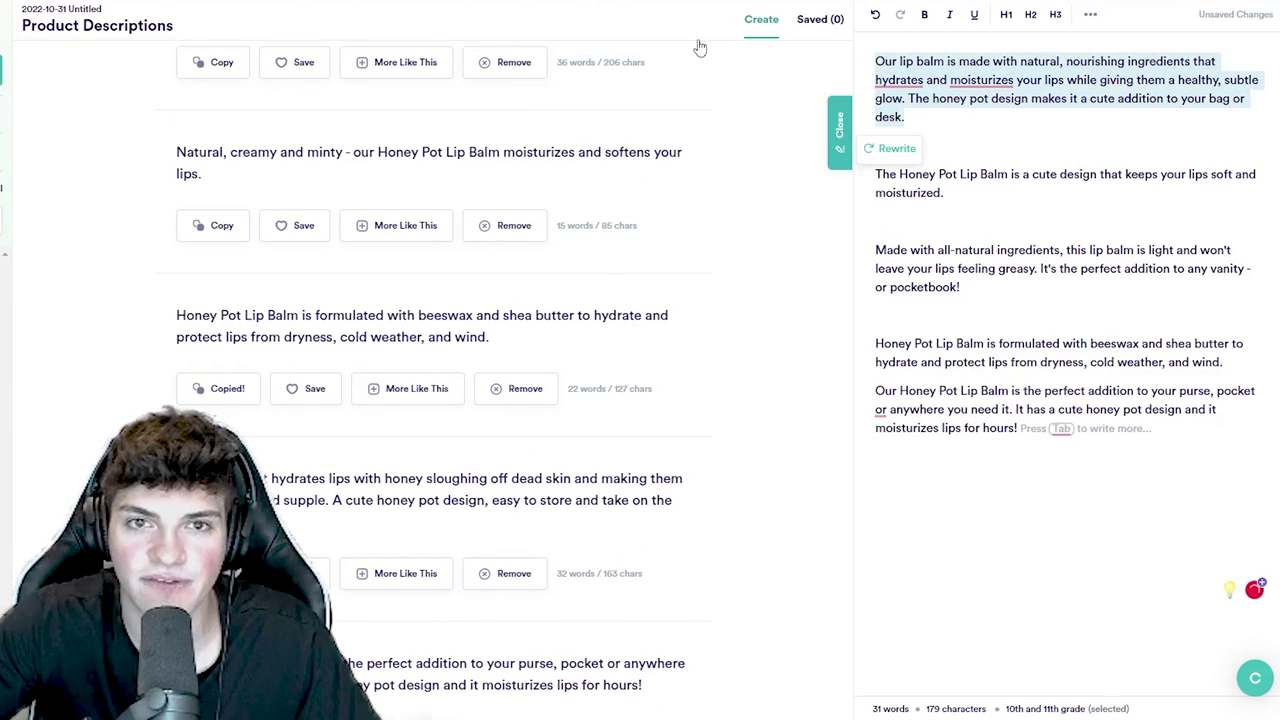
pyautogui.press('BackSpace')
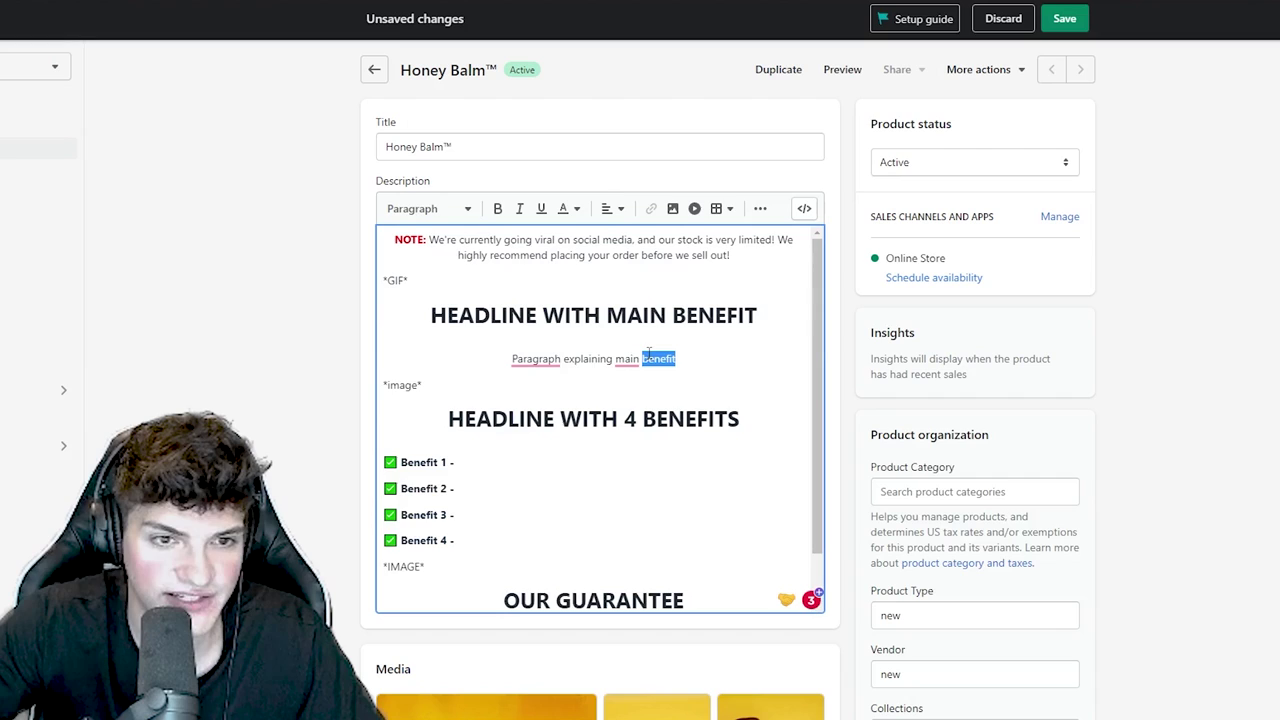
# - Replace the placeholder line with the Copy.ai lip-balm paragraph and centre it
pyautogui.tripleClick(648, 352)
pyautogui.hotkey('ctrl', 'v')
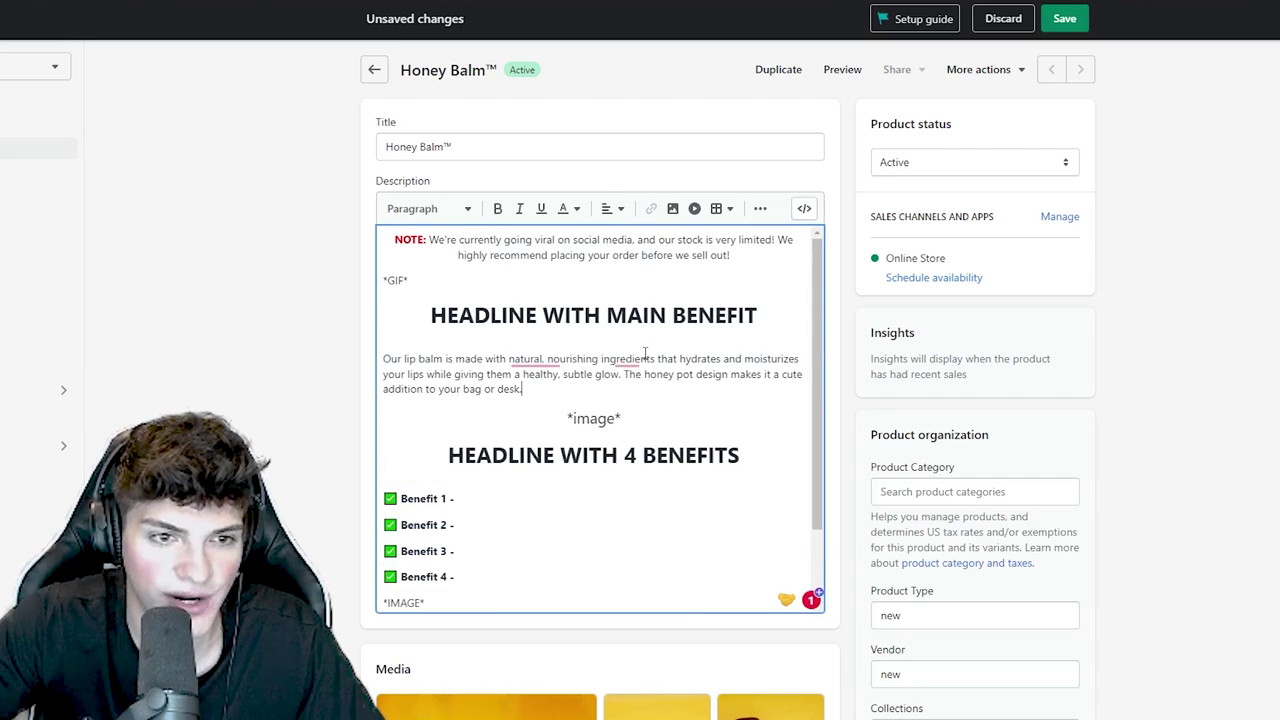
pyautogui.moveTo(522, 390); pyautogui.dragTo(338, 366)
pyautogui.click(620, 208)
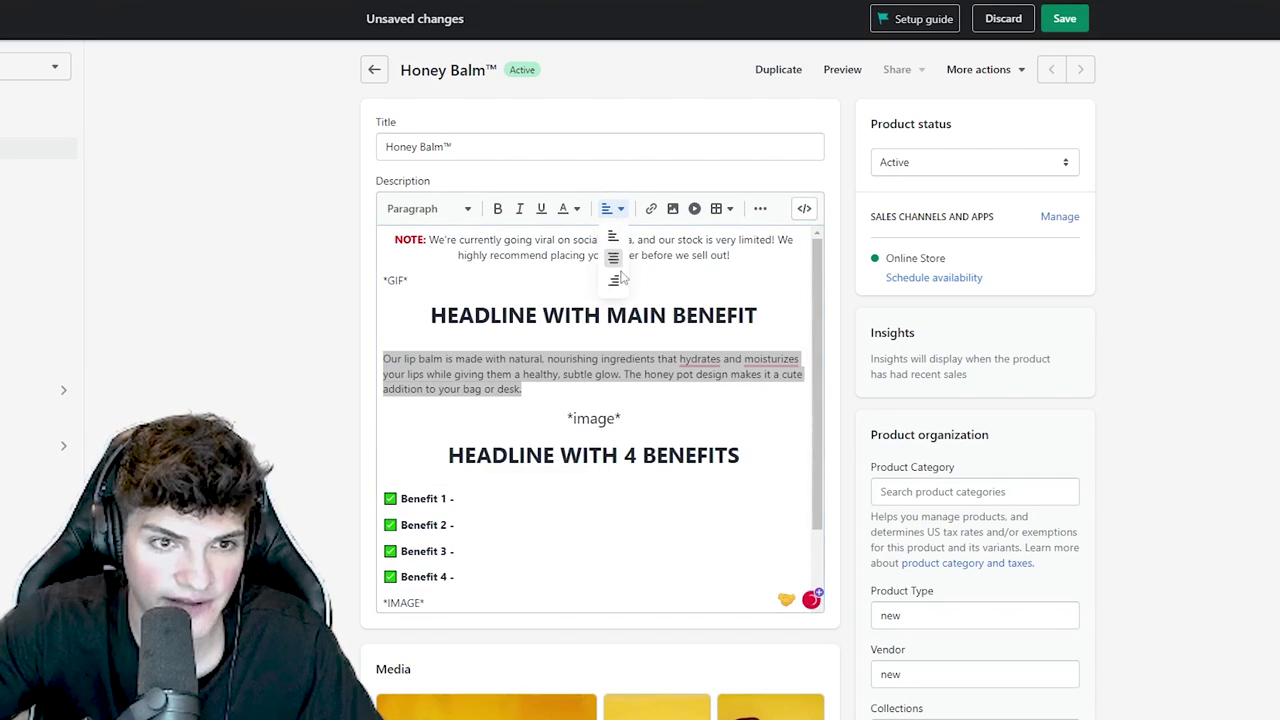
pyautogui.click(614, 255)
pyautogui.click(627, 378)
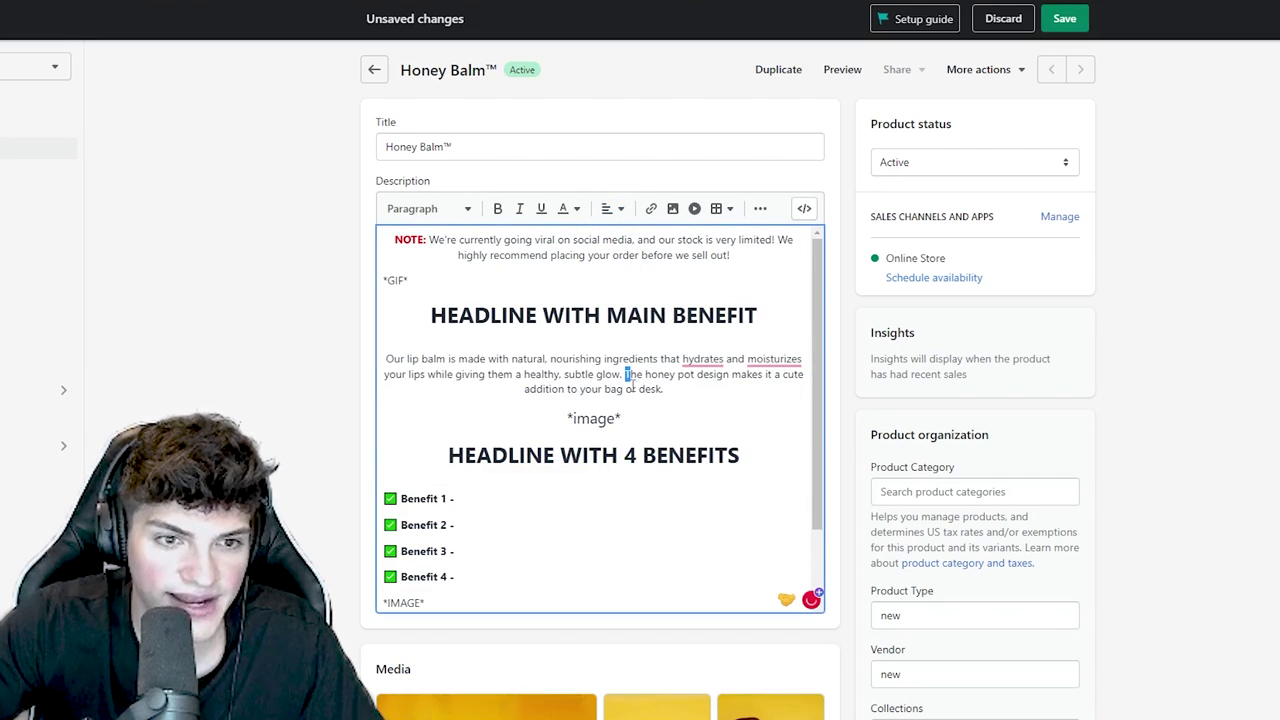
# - Split the paragraph before the honey pot sentence and accept the hydrate and moisturize grammar fixes
pyautogui.press('Return')
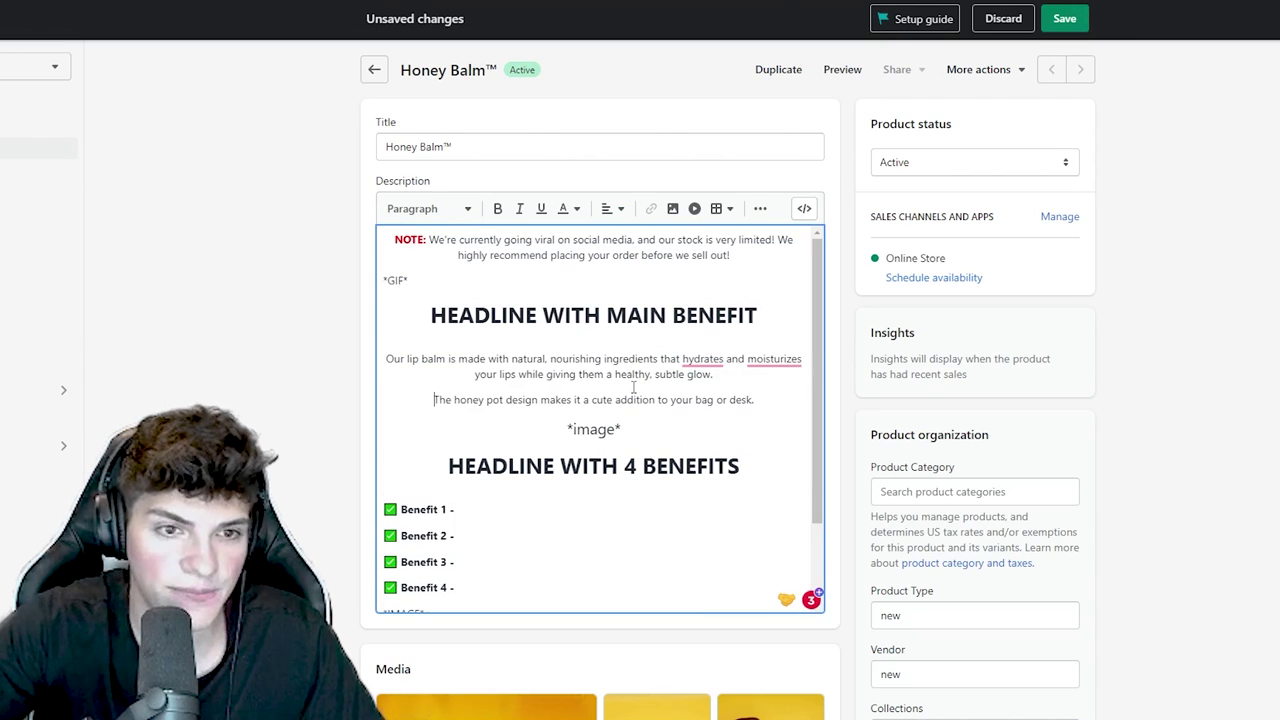
pyautogui.moveTo(693, 357)
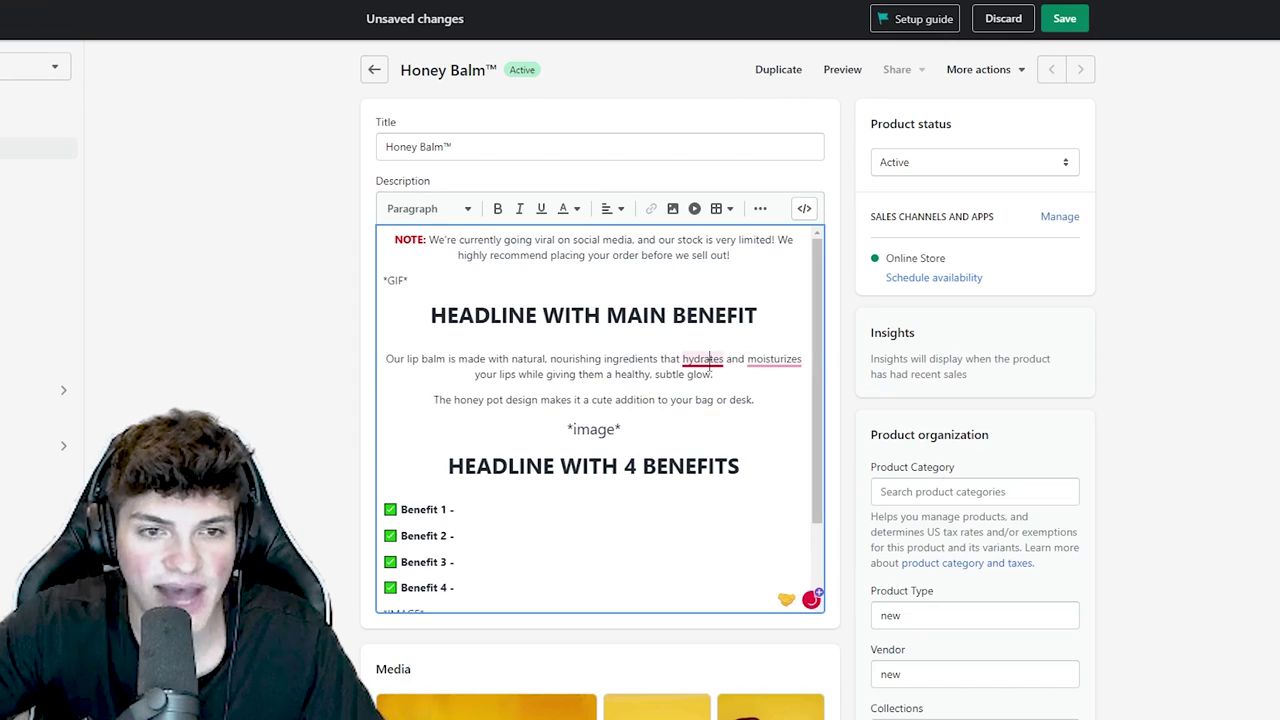
pyautogui.click(712, 404)
pyautogui.moveTo(770, 362)
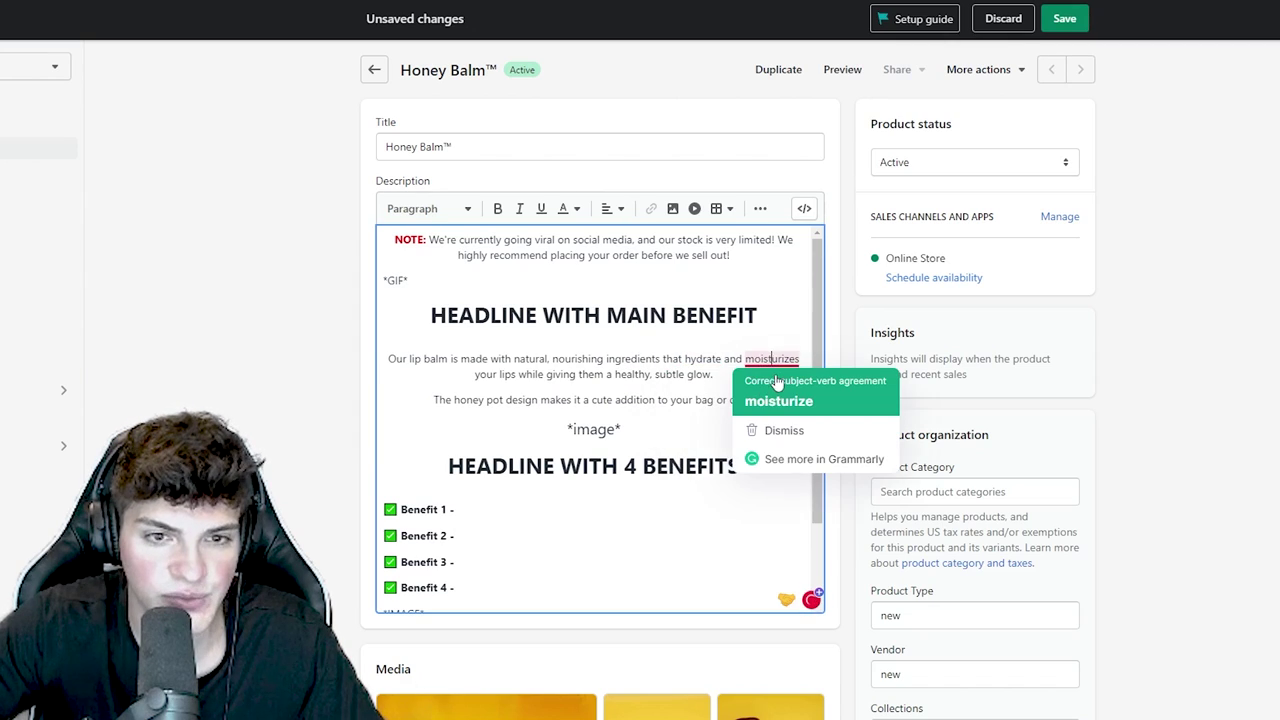
pyautogui.click(785, 402)
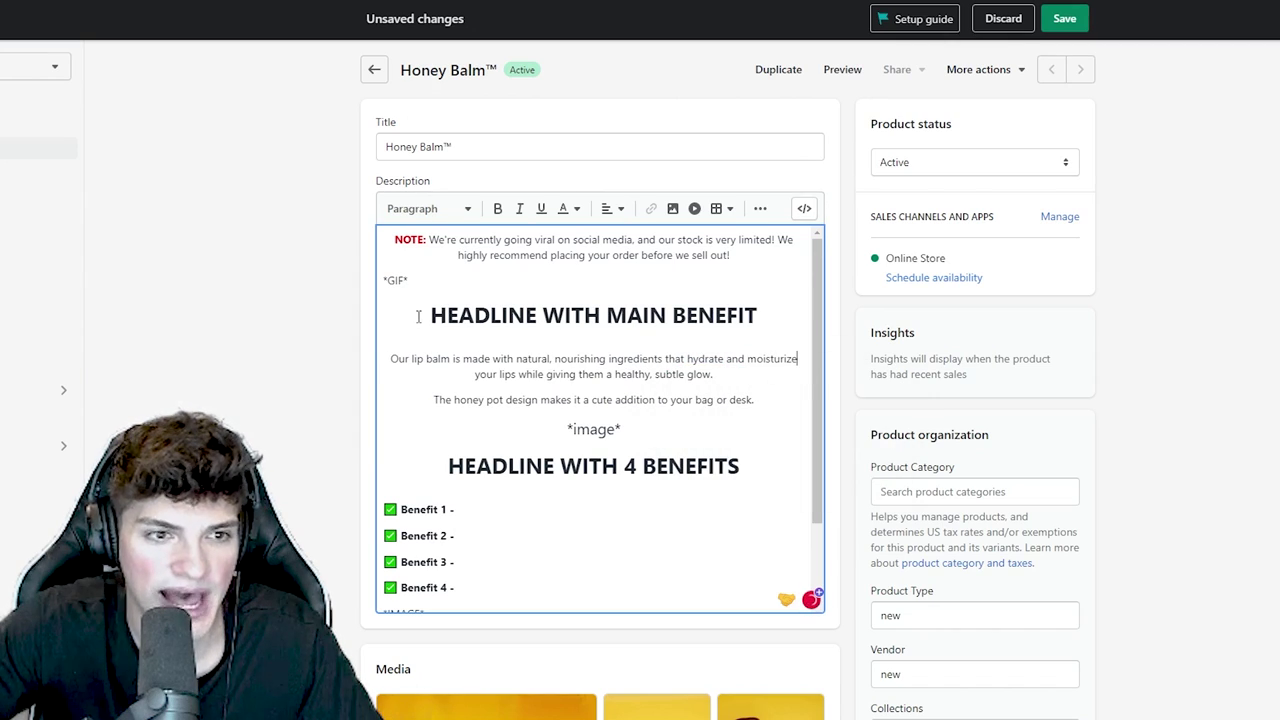
# - Bold the phrase about natural, nourishing ingredients
pyautogui.moveTo(517, 360); pyautogui.dragTo(522, 376)
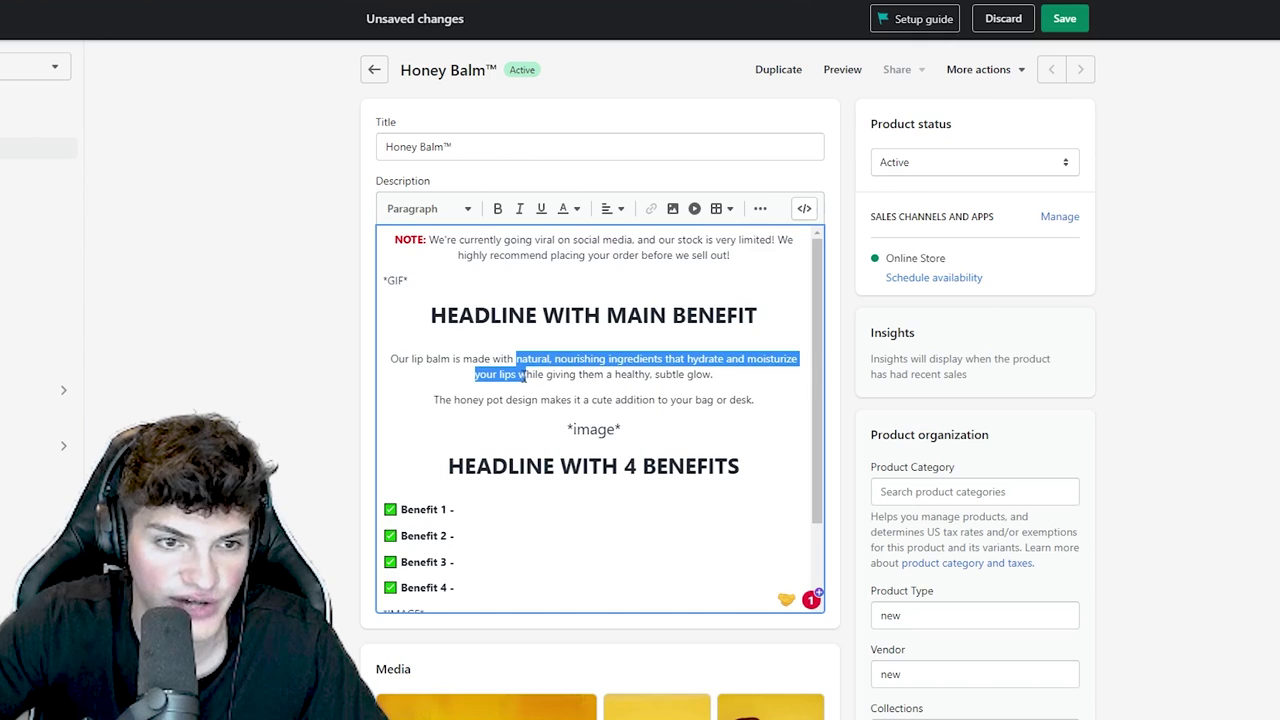
pyautogui.hotkey('ctrl', 'b')
pyautogui.click(568, 376)
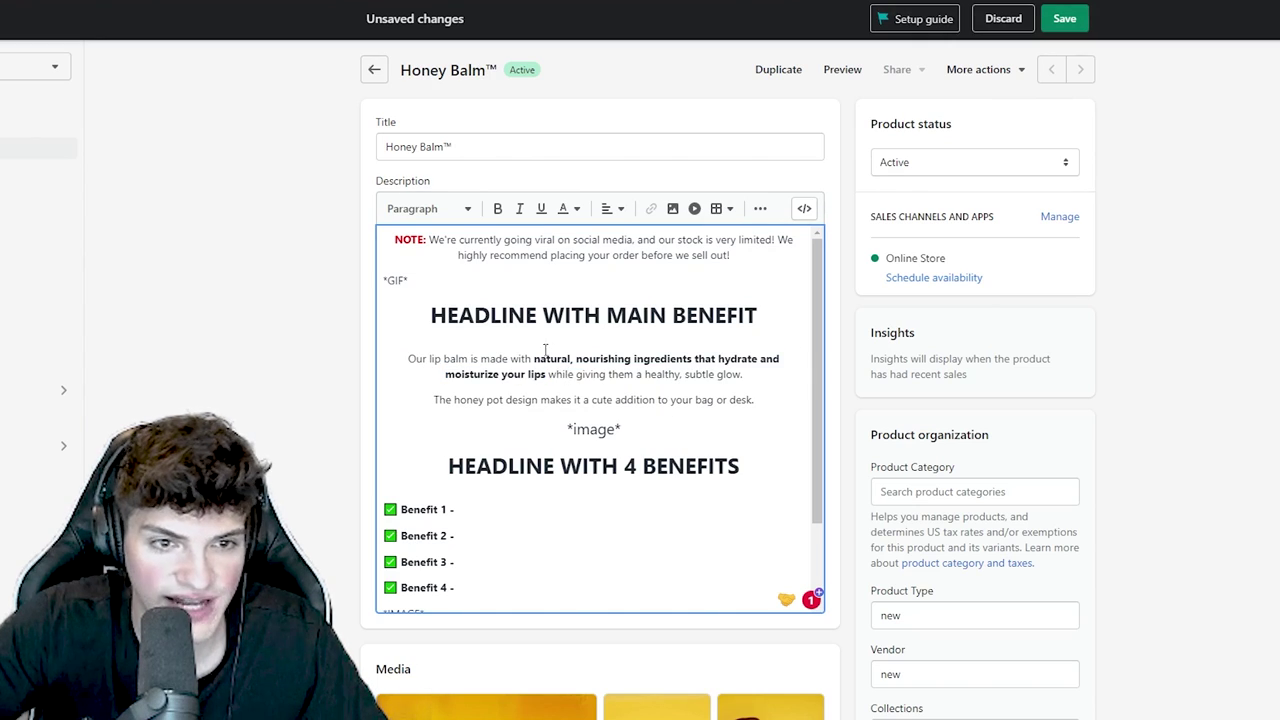
# - Retype the main-benefit headline as 'SILKY, SEXY LIPS'
pyautogui.tripleClick(601, 297)
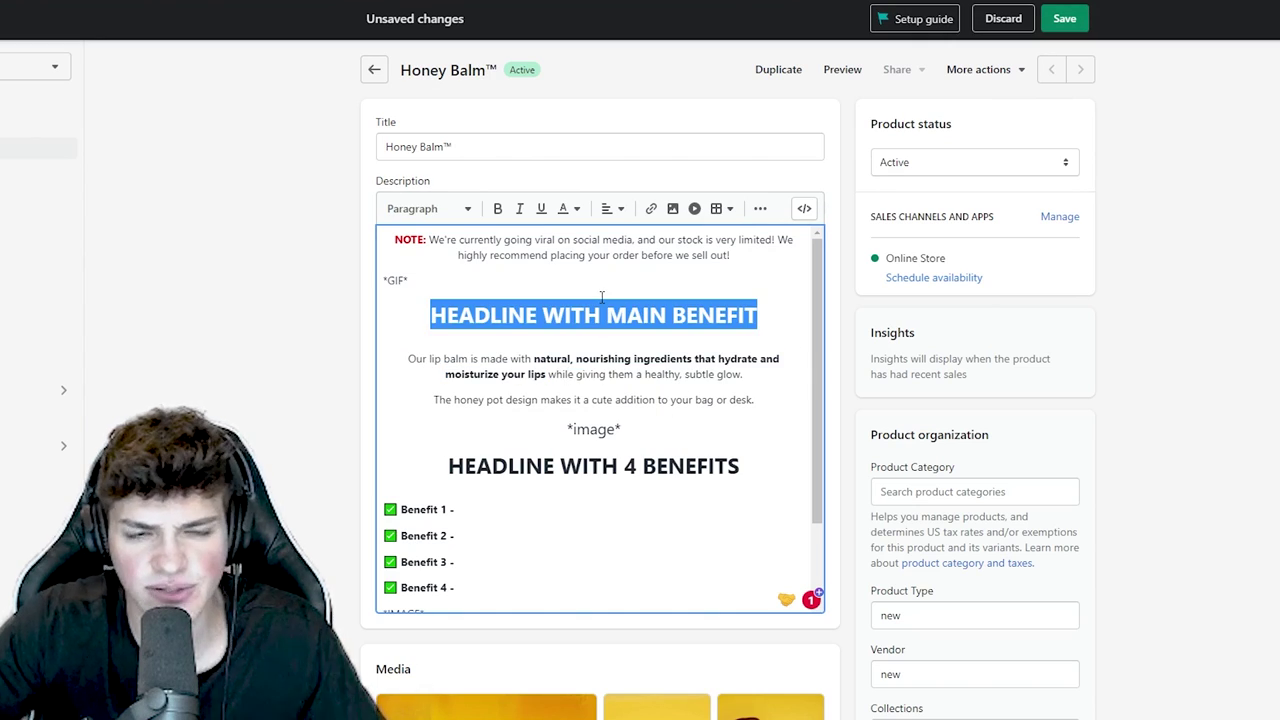
pyautogui.moveTo(446, 315); pyautogui.dragTo(760, 318)
pyautogui.press('BackSpace')
pyautogui.press('BackSpace')
pyautogui.write('SILKY, ')
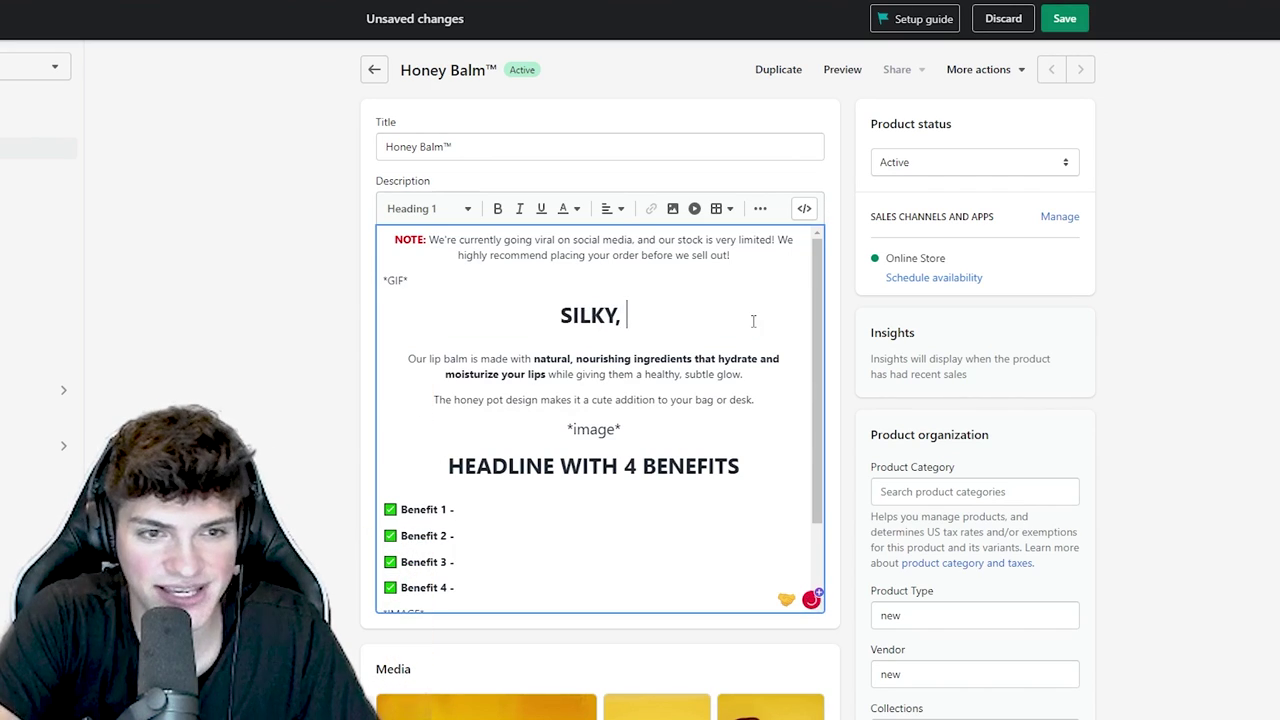
pyautogui.write('SEXY LIPS')
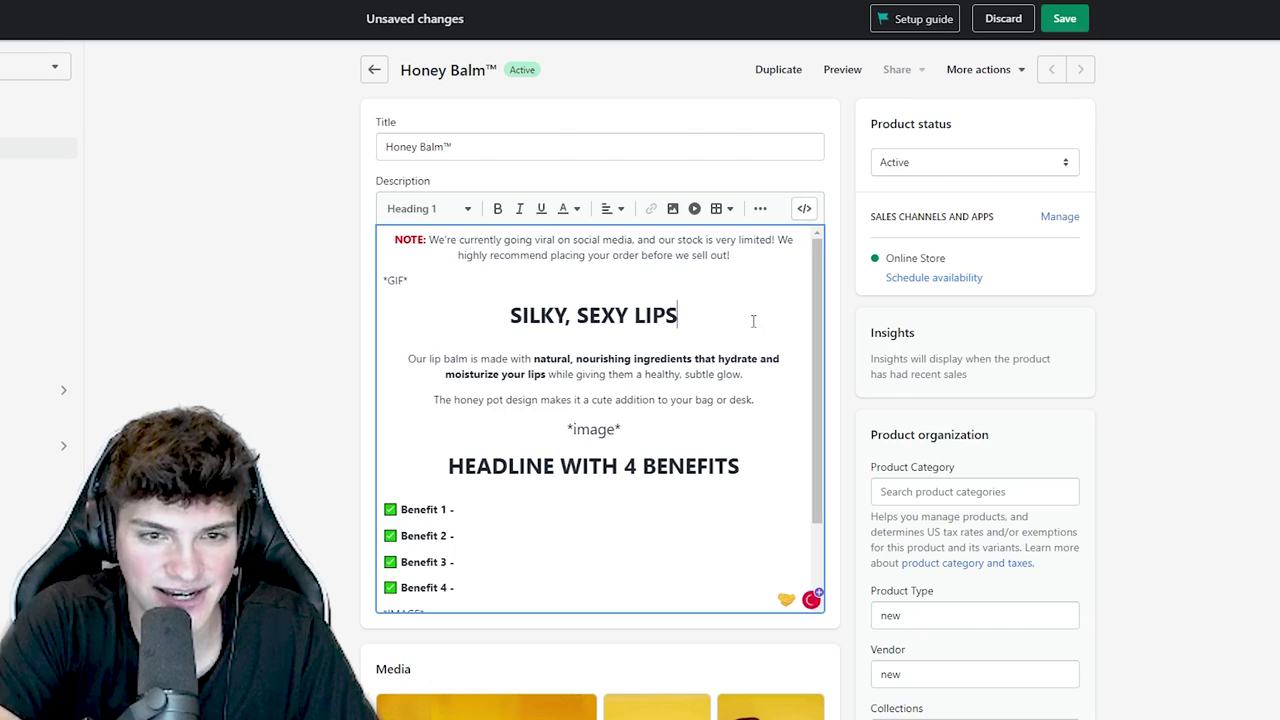
pyautogui.tripleClick(402, 297)
pyautogui.tripleClick(615, 429)
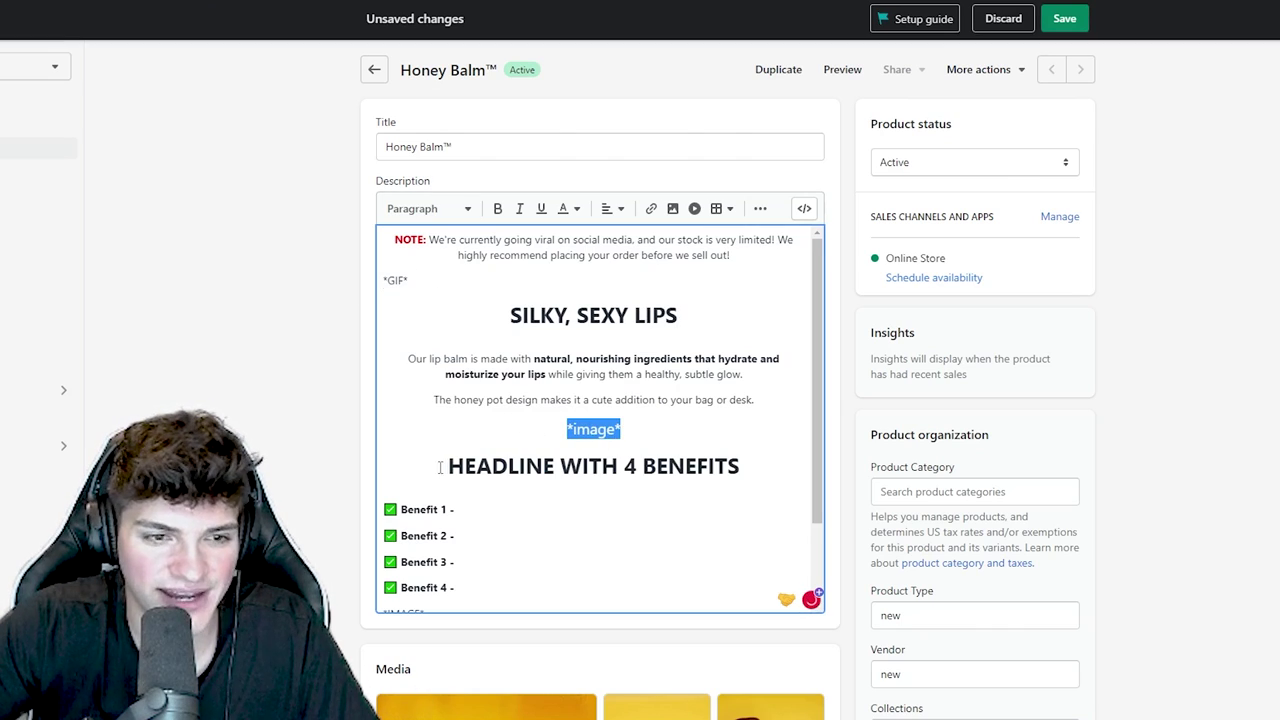
# - Retitle the 4 benefits heading as WHY PEOPLE LOVE OUR PRODUCT
pyautogui.moveTo(440, 468); pyautogui.dragTo(760, 464)
pyautogui.scroll(-1, 562, 469)
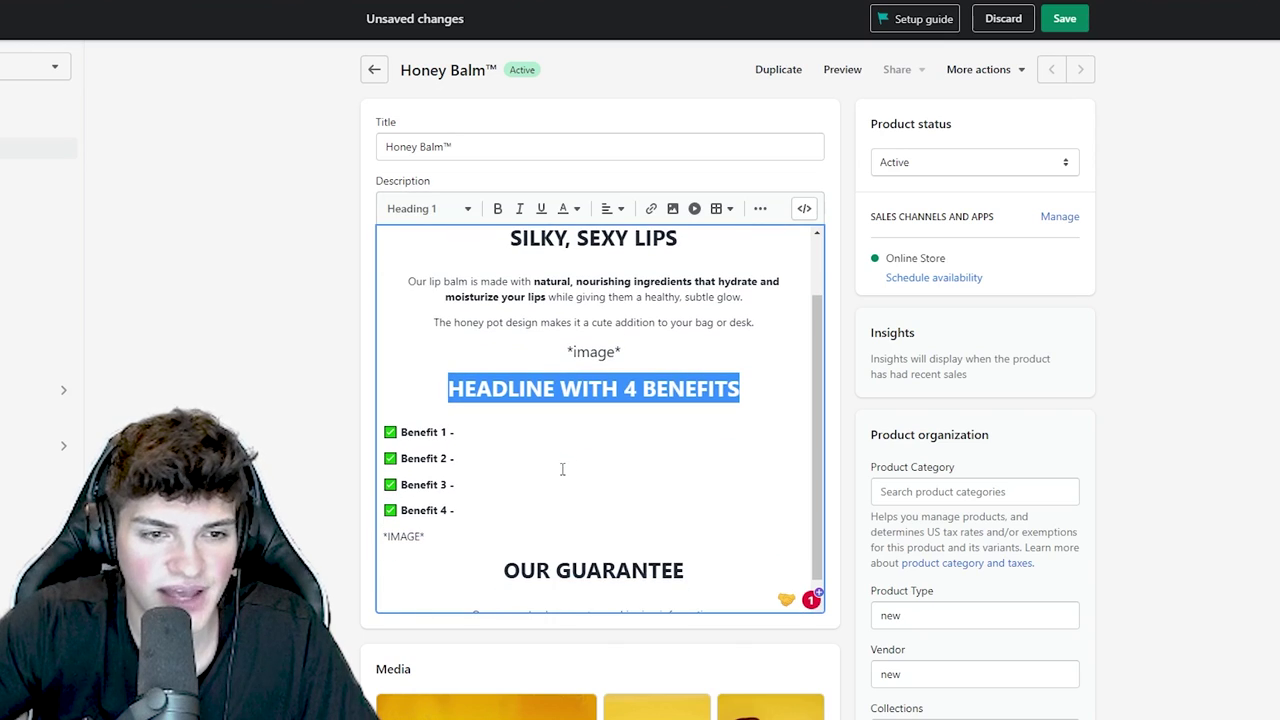
pyautogui.write('WHY PEOPLE L')
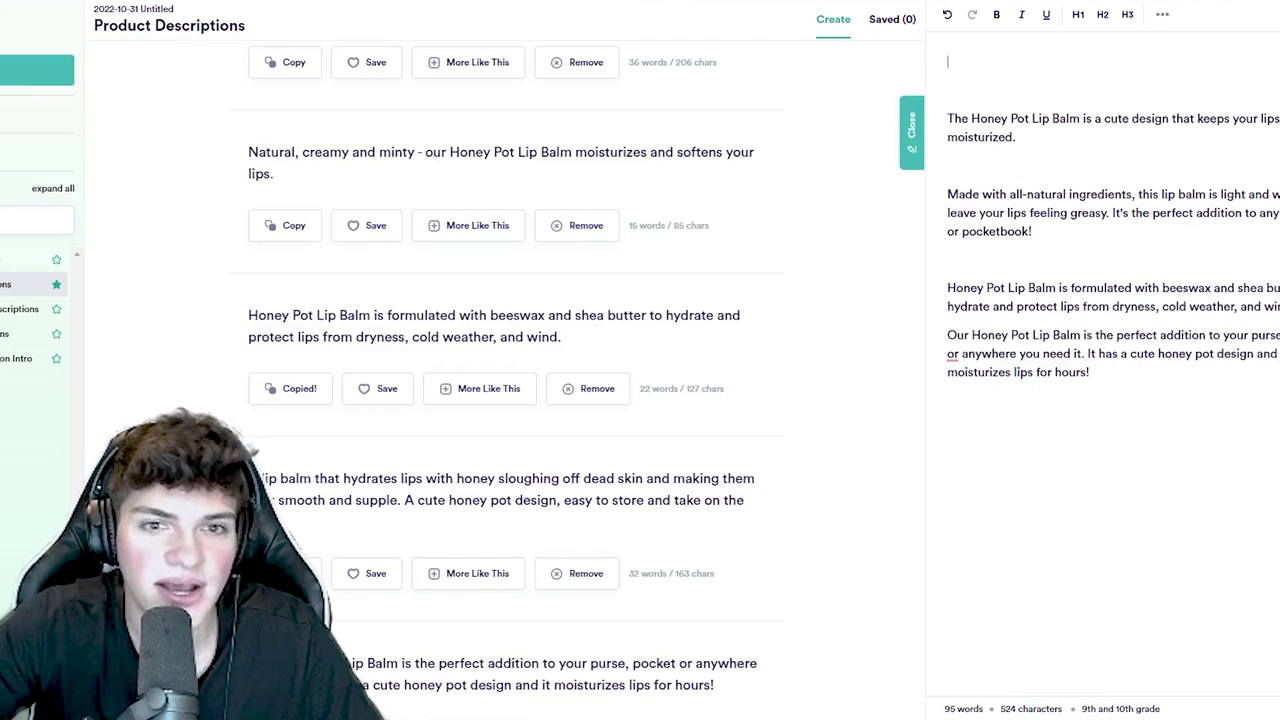
# - Fill the four benefits with descriptions from Copy.ai's editor and remove the blank line after the first
pyautogui.moveTo(1046, 415); pyautogui.dragTo(860, 162)
pyautogui.moveTo(790, 120); pyautogui.dragTo(862, 117)
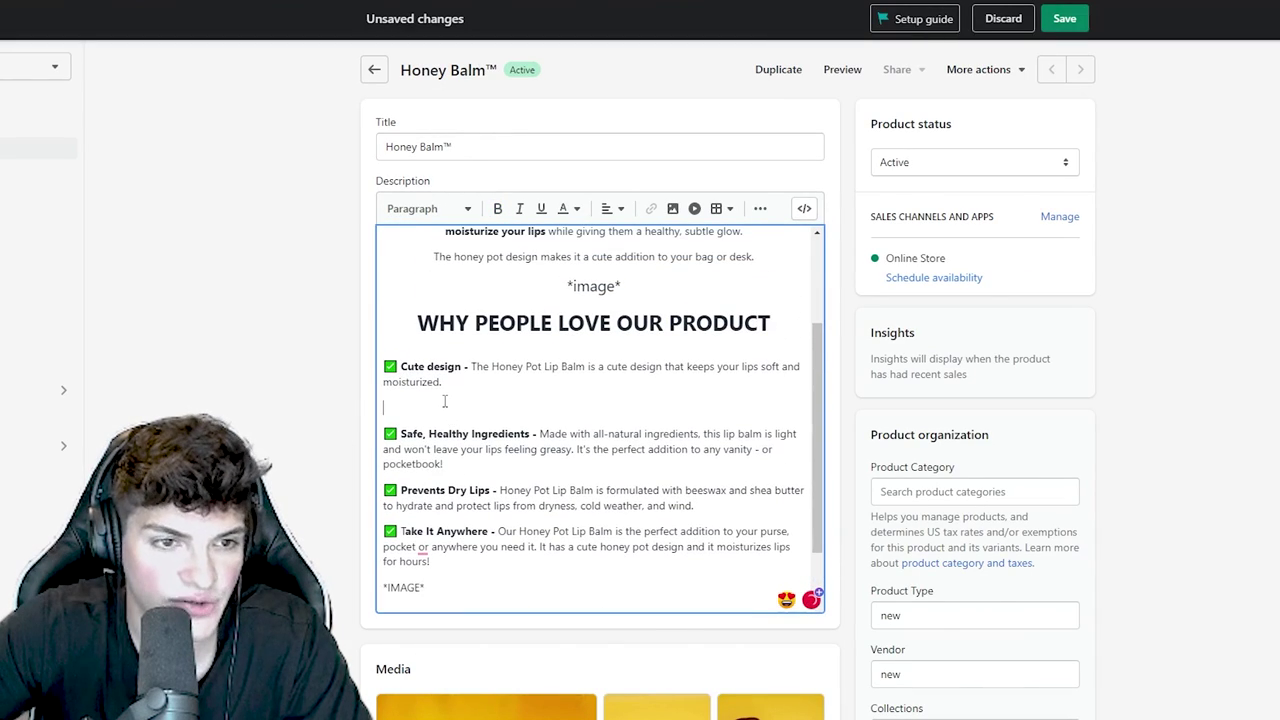
pyautogui.press('BackSpace')
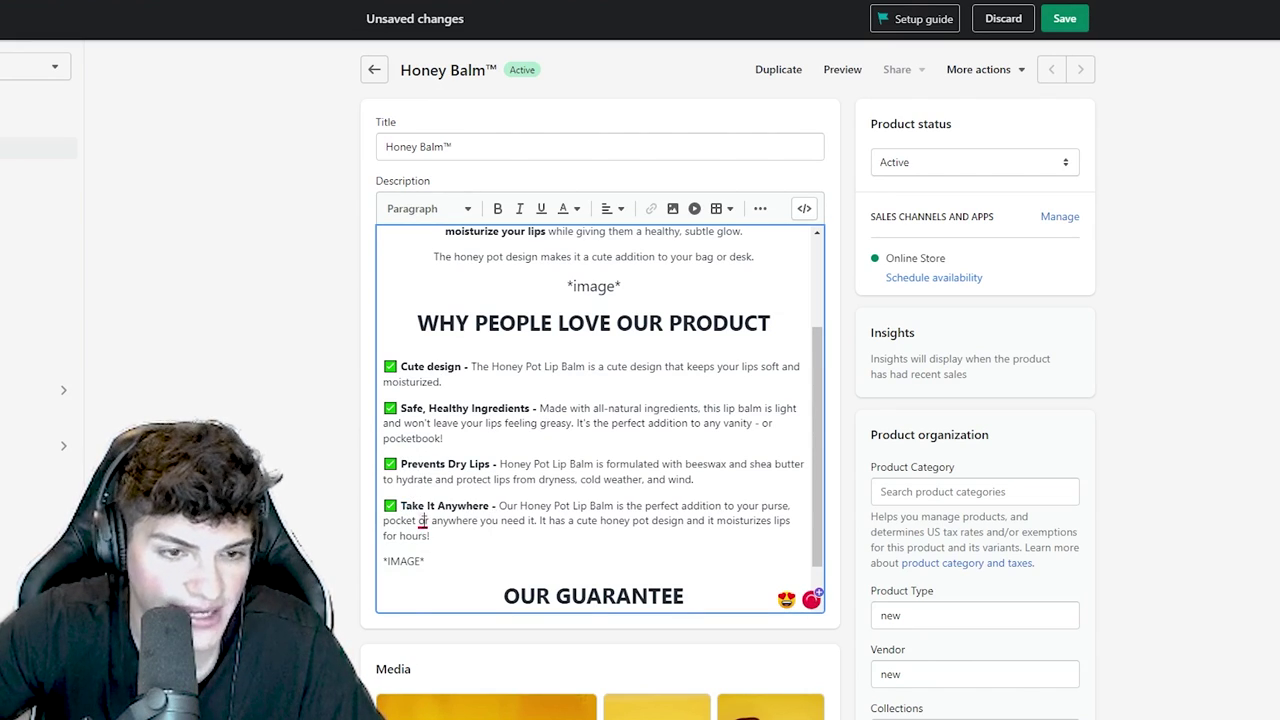
pyautogui.scroll(3, 422, 521)
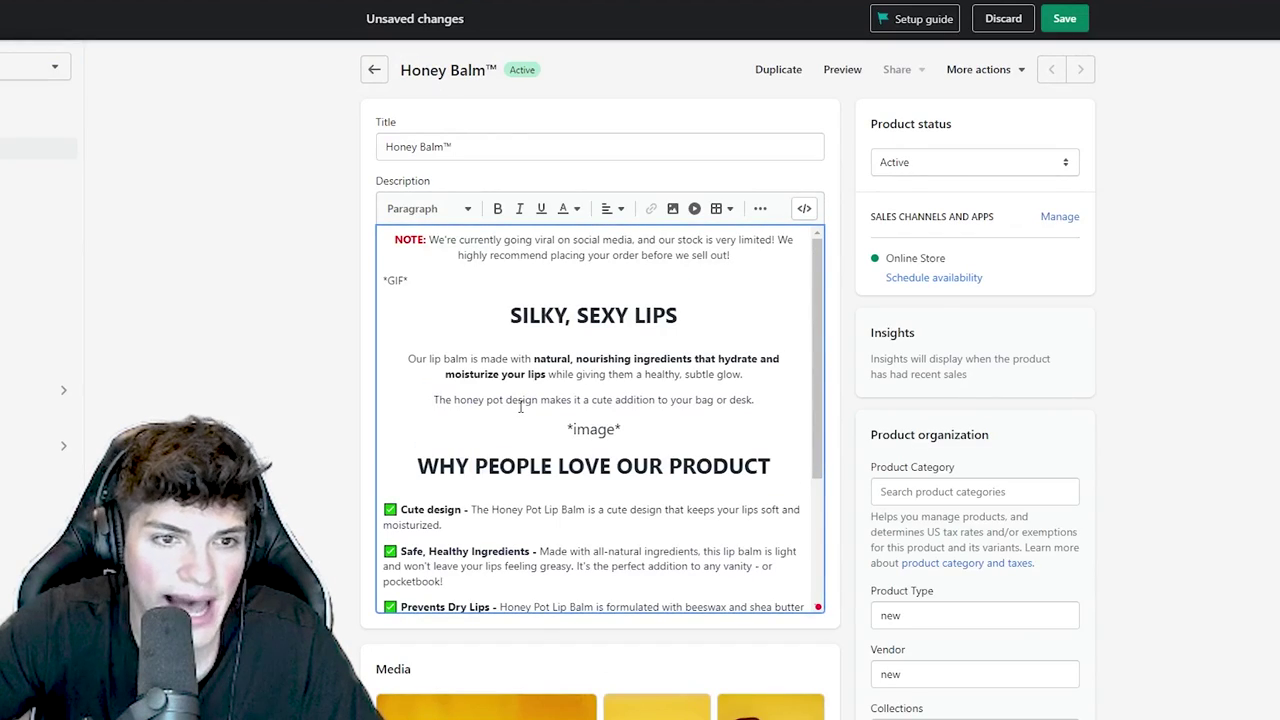
pyautogui.scroll(-4, 520, 406)
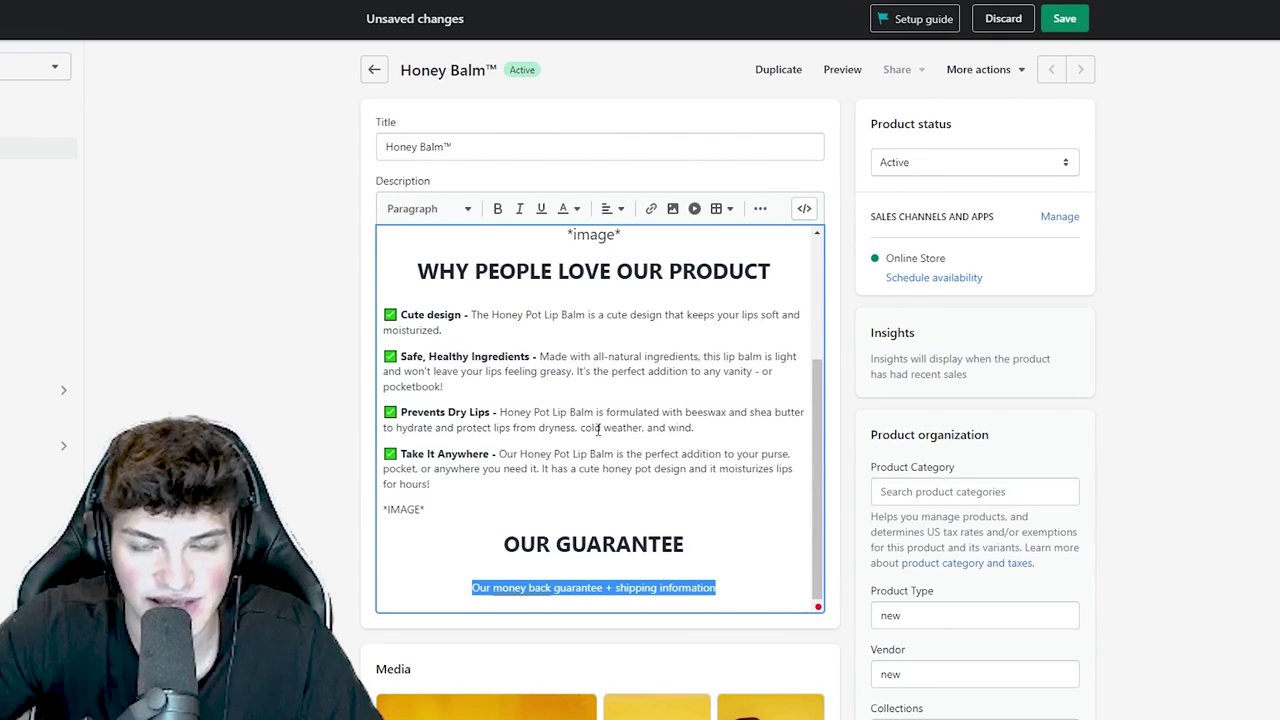
# - Paste the four guarantee paragraphs over the placeholder line and centre them
pyautogui.scroll(-1, 585, 425)
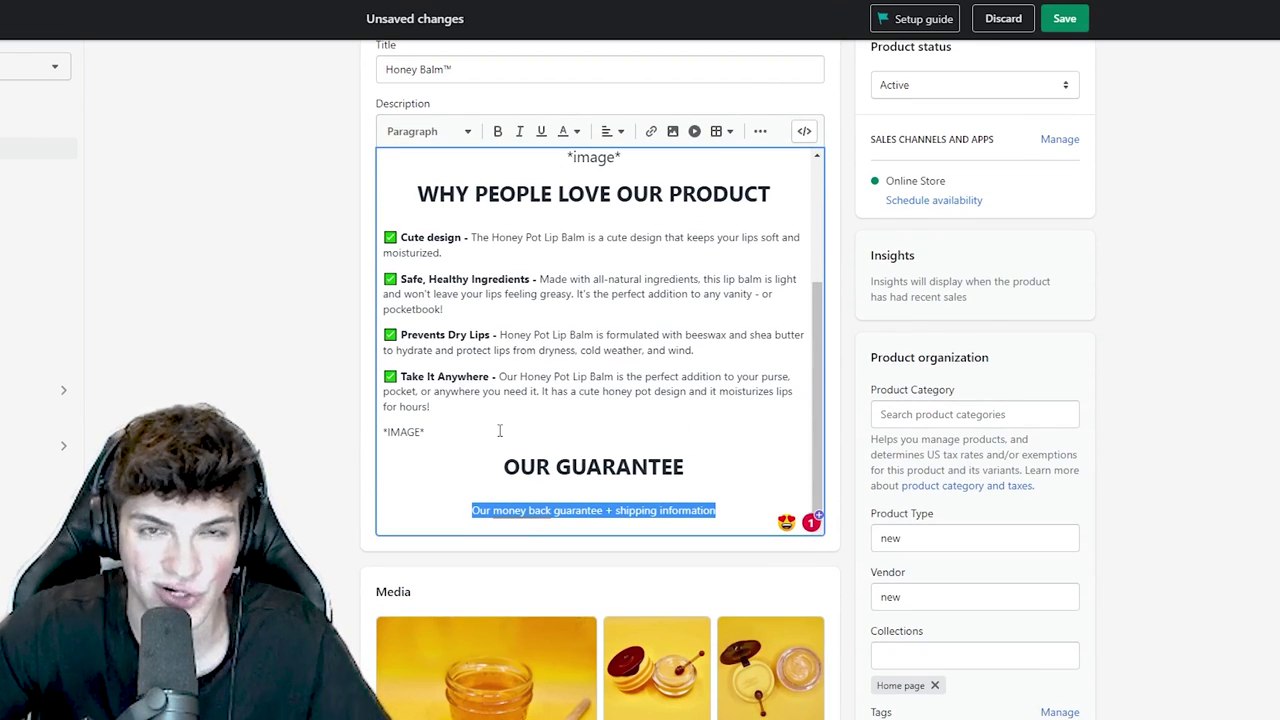
pyautogui.hotkey('ctrl', 'v')
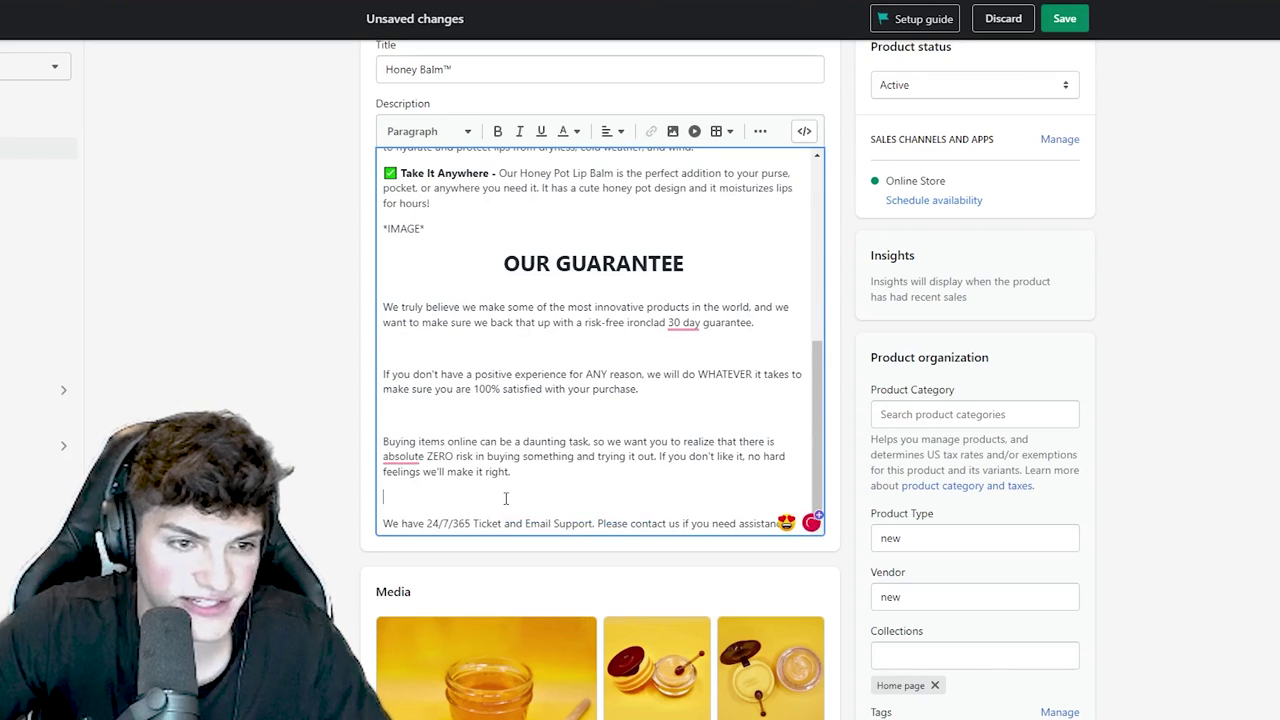
pyautogui.moveTo(792, 511); pyautogui.dragTo(353, 371)
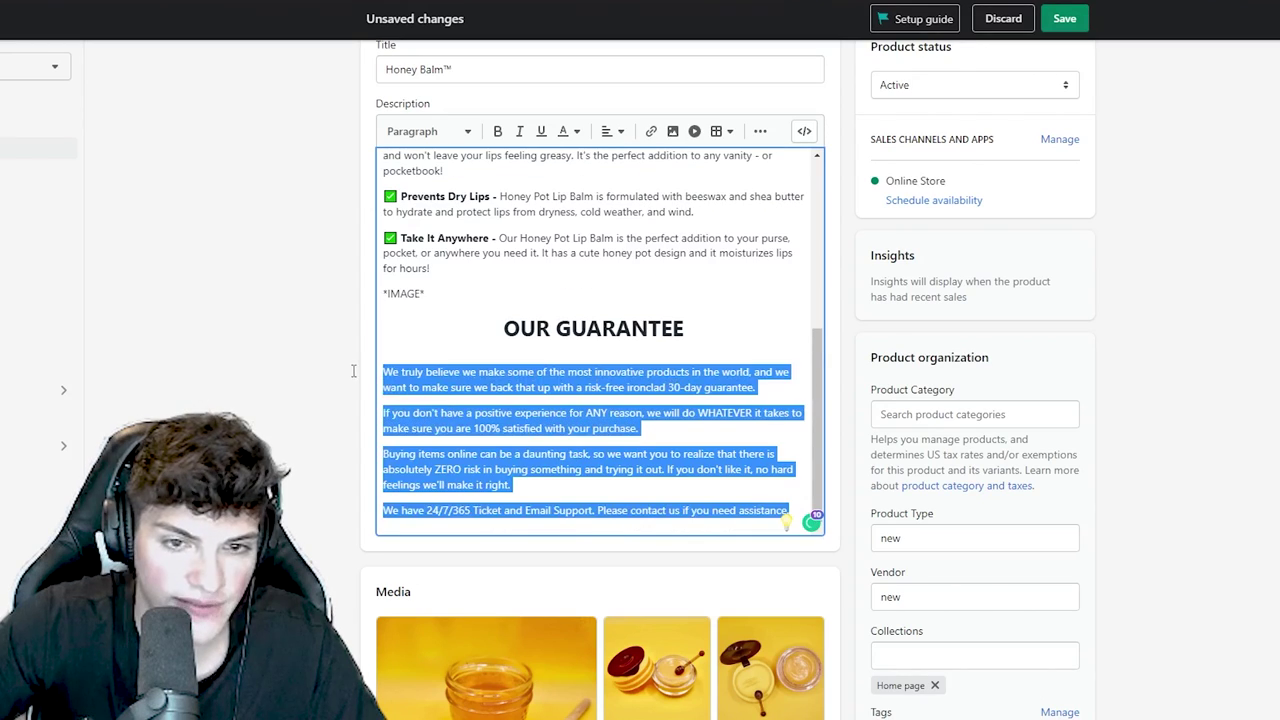
pyautogui.click(612, 131)
pyautogui.click(614, 185)
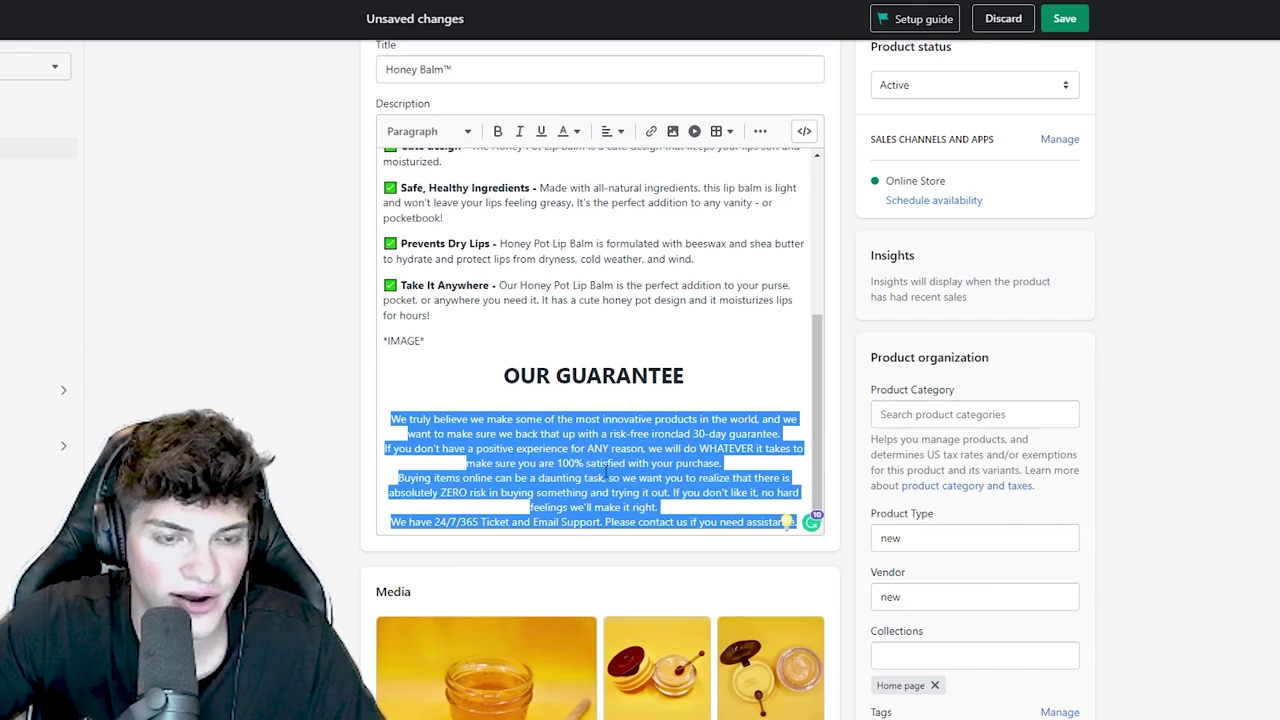
pyautogui.tripleClick(607, 472)
pyautogui.click(635, 495)
# - Set the guarantee paragraphs to normal Paragraph style
pyautogui.scroll(-2, 550, 455)
pyautogui.scroll(1, 462, 415)
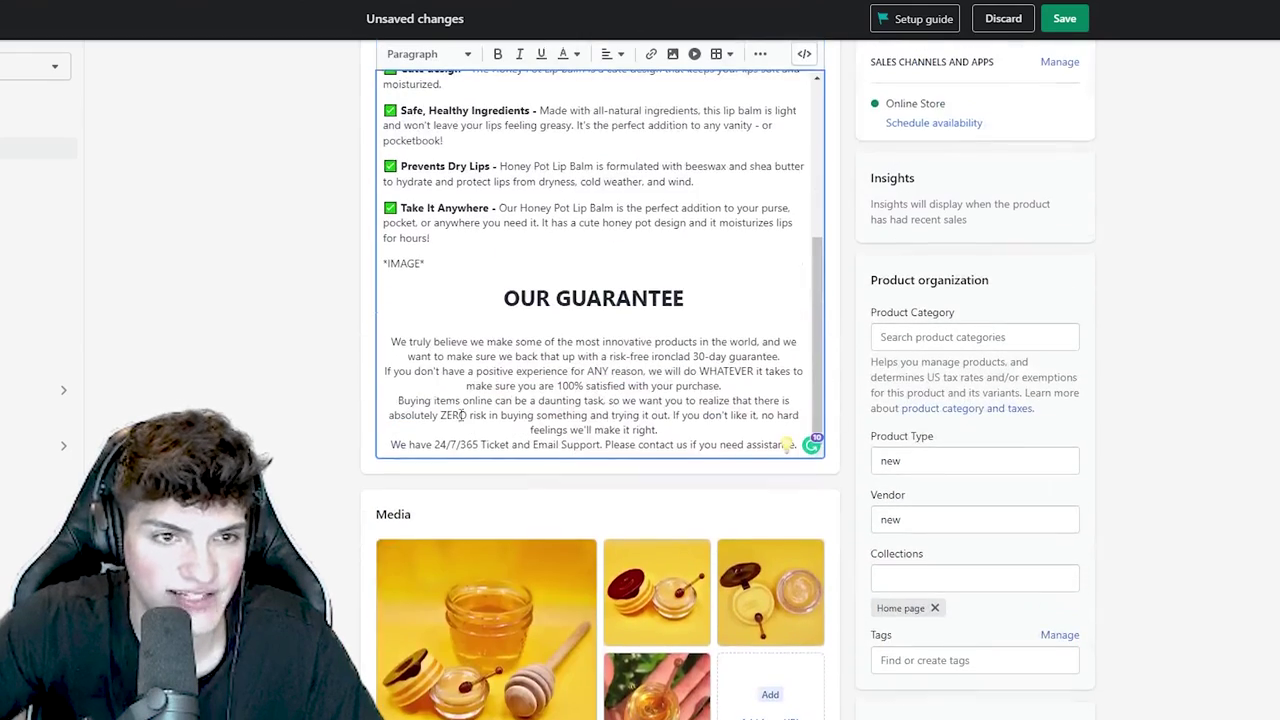
pyautogui.moveTo(390, 346); pyautogui.dragTo(797, 434)
pyautogui.scroll(1, 828, 505)
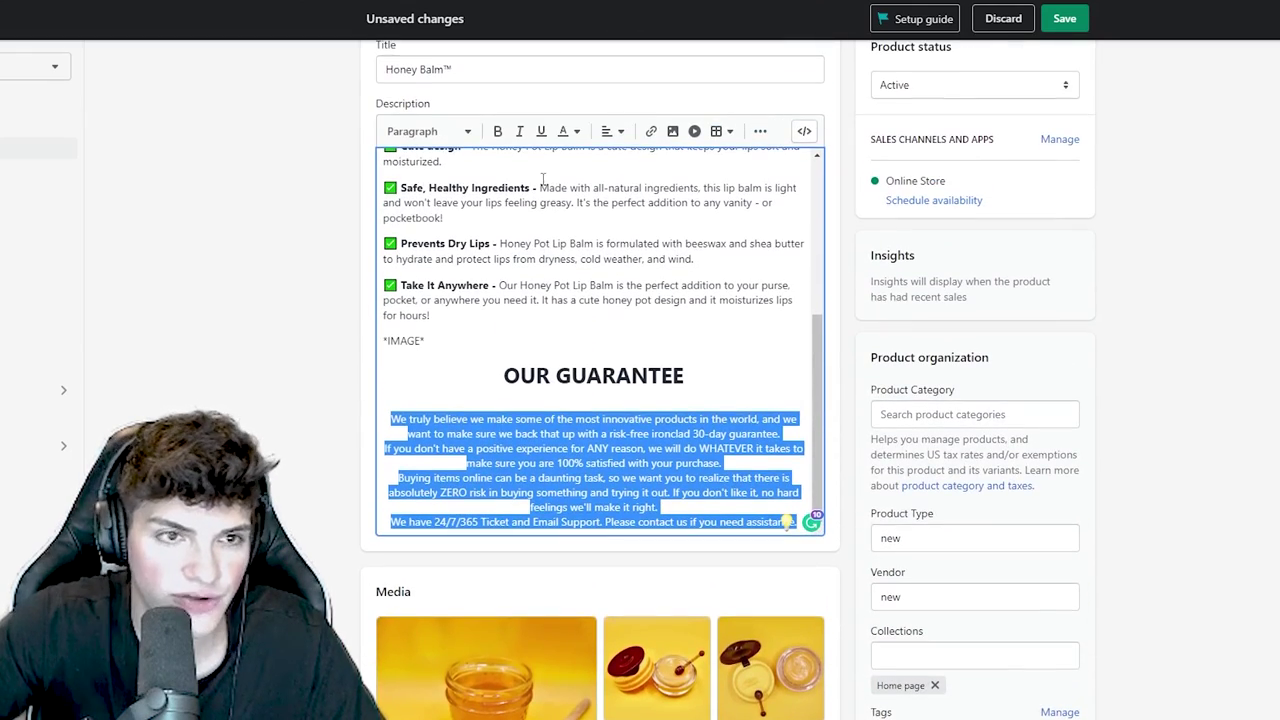
pyautogui.click(428, 131)
pyautogui.click(428, 165)
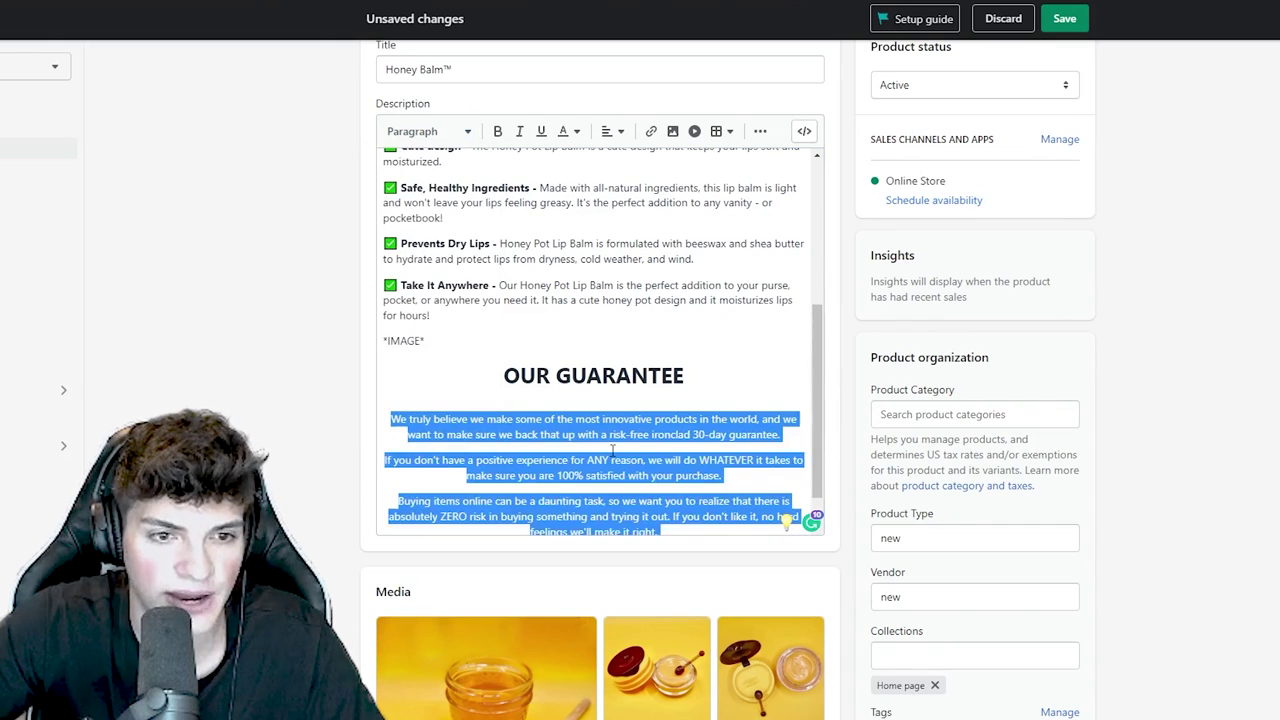
pyautogui.scroll(6, 538, 400)
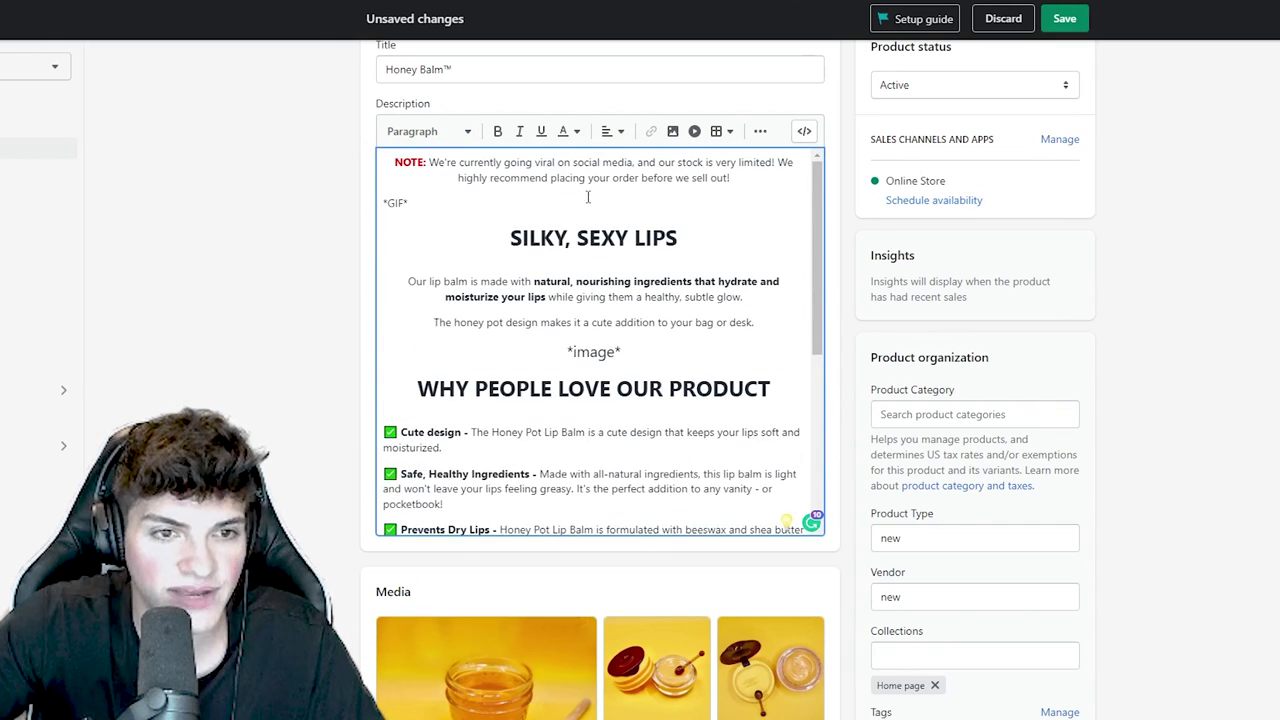
# - Review the description from the stock-warning NOTE down through the guarantee text
pyautogui.tripleClick(717, 175)
pyautogui.moveTo(752, 323); pyautogui.dragTo(448, 233)
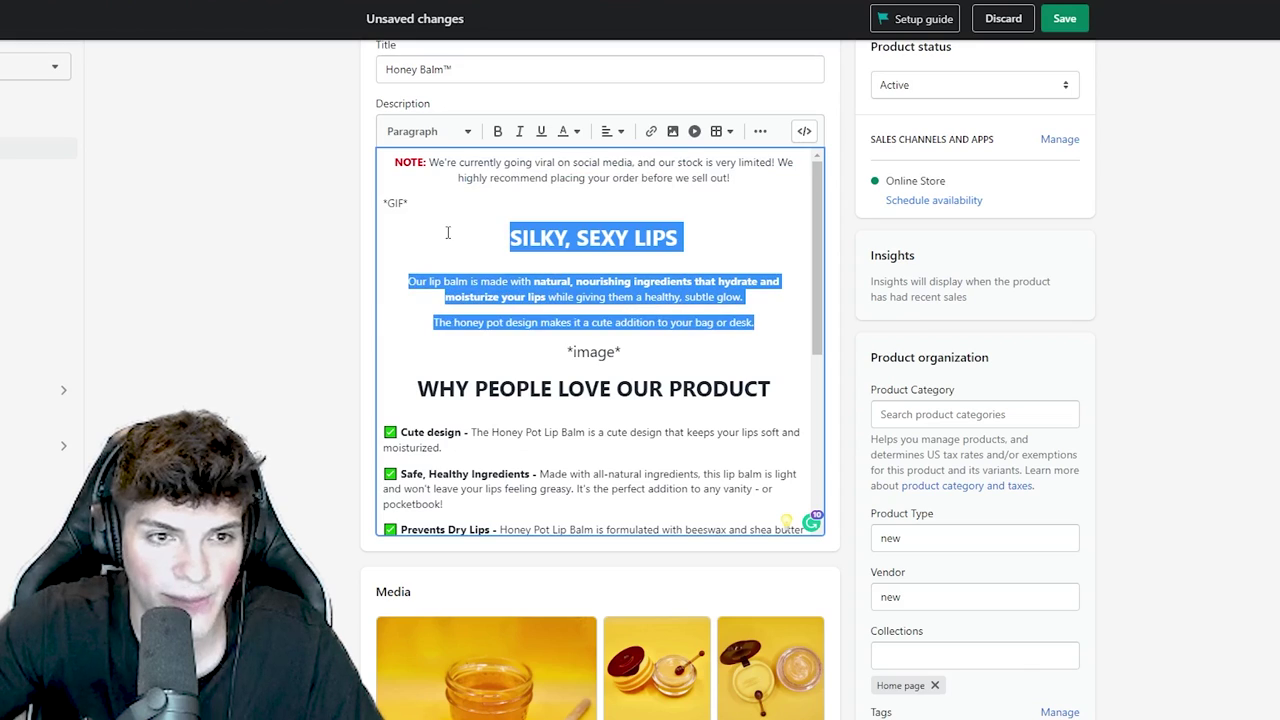
pyautogui.click(576, 356)
pyautogui.scroll(-3, 576, 356)
pyautogui.moveTo(505, 358); pyautogui.dragTo(390, 200)
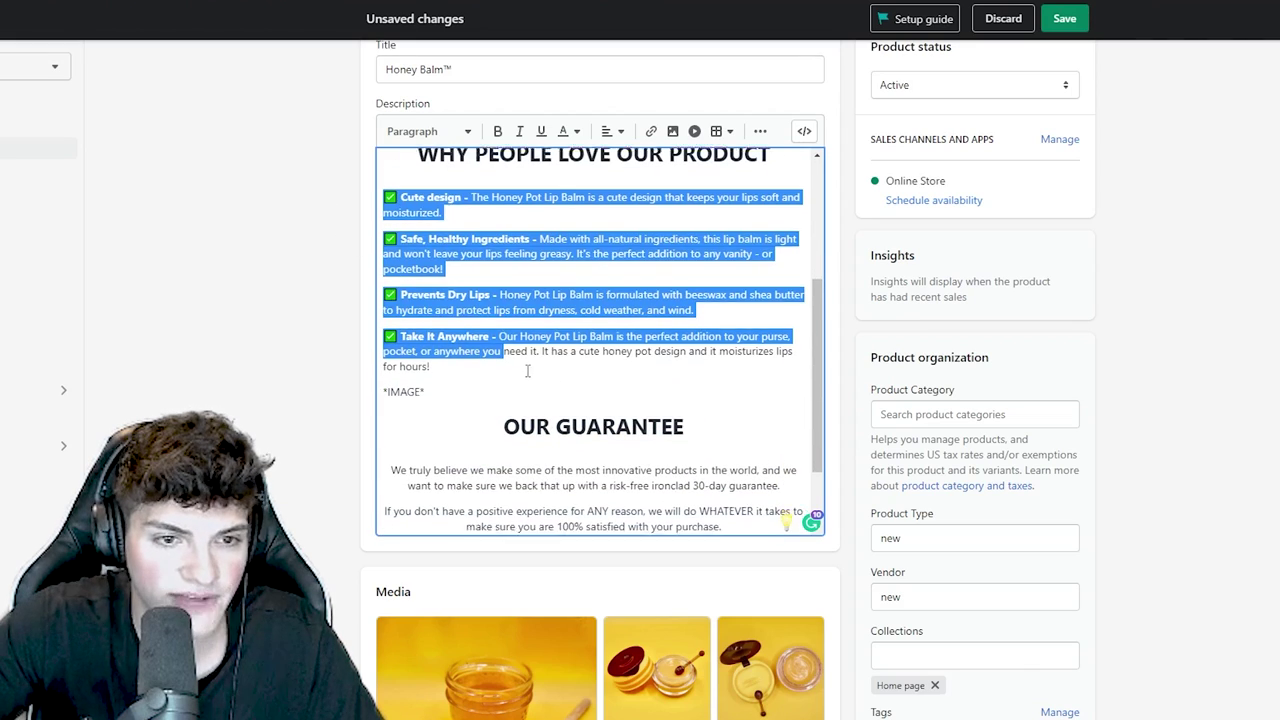
pyautogui.scroll(-1, 529, 366)
pyautogui.moveTo(726, 510); pyautogui.dragTo(412, 364)
pyautogui.click(447, 405)
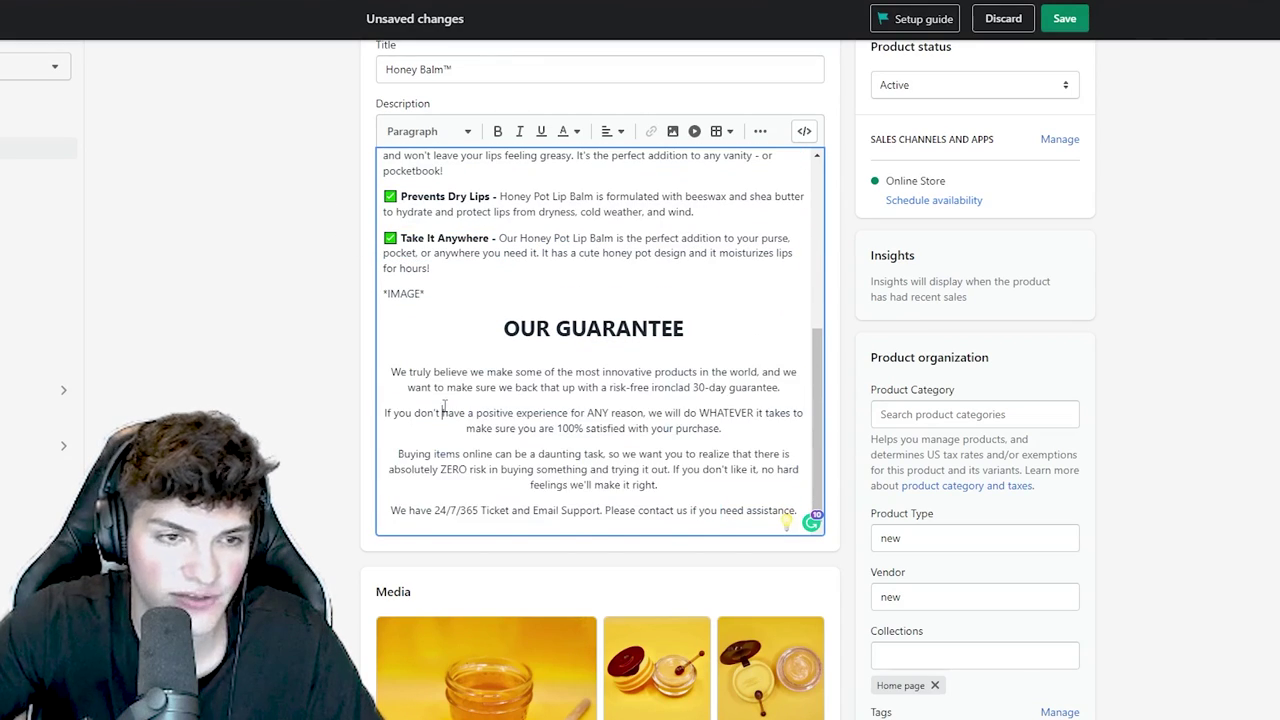
pyautogui.scroll(4, 451, 400)
pyautogui.scroll(1, 451, 400)
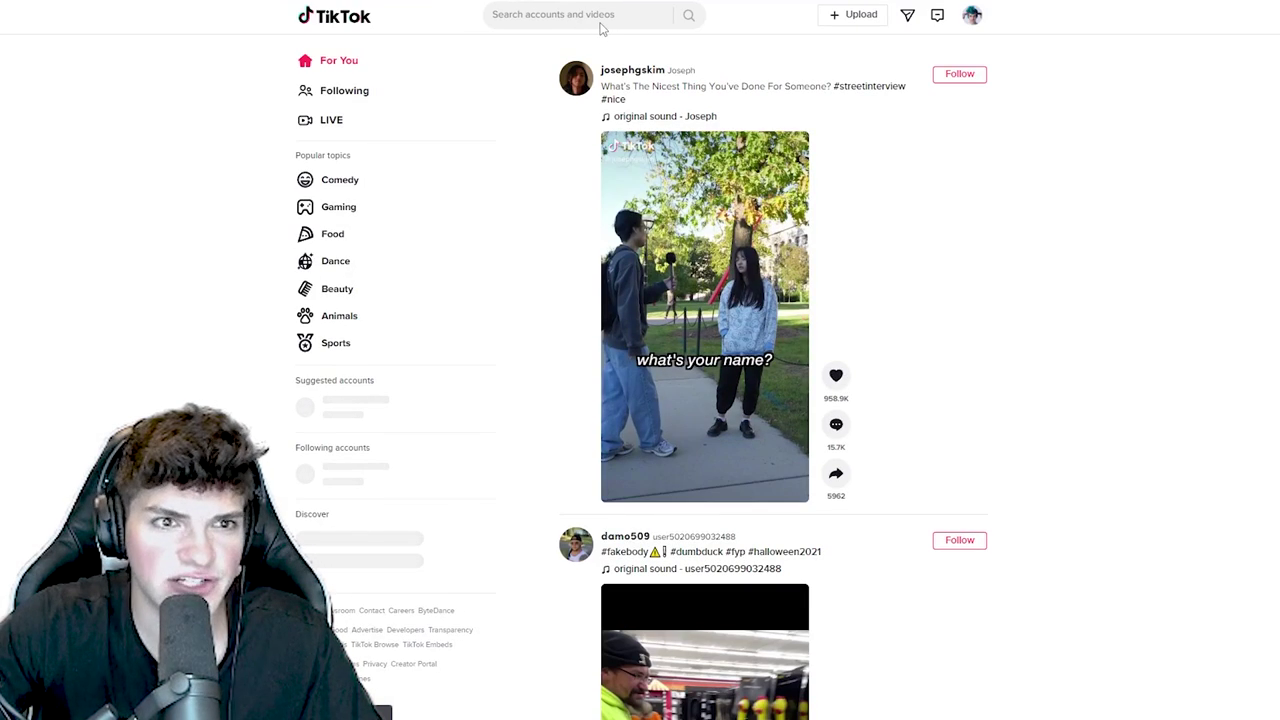
# - Search TikTok for 'honey' and open the myhoneybalmco garden 'honey or strawberry?' video
pyautogui.click(580, 16)
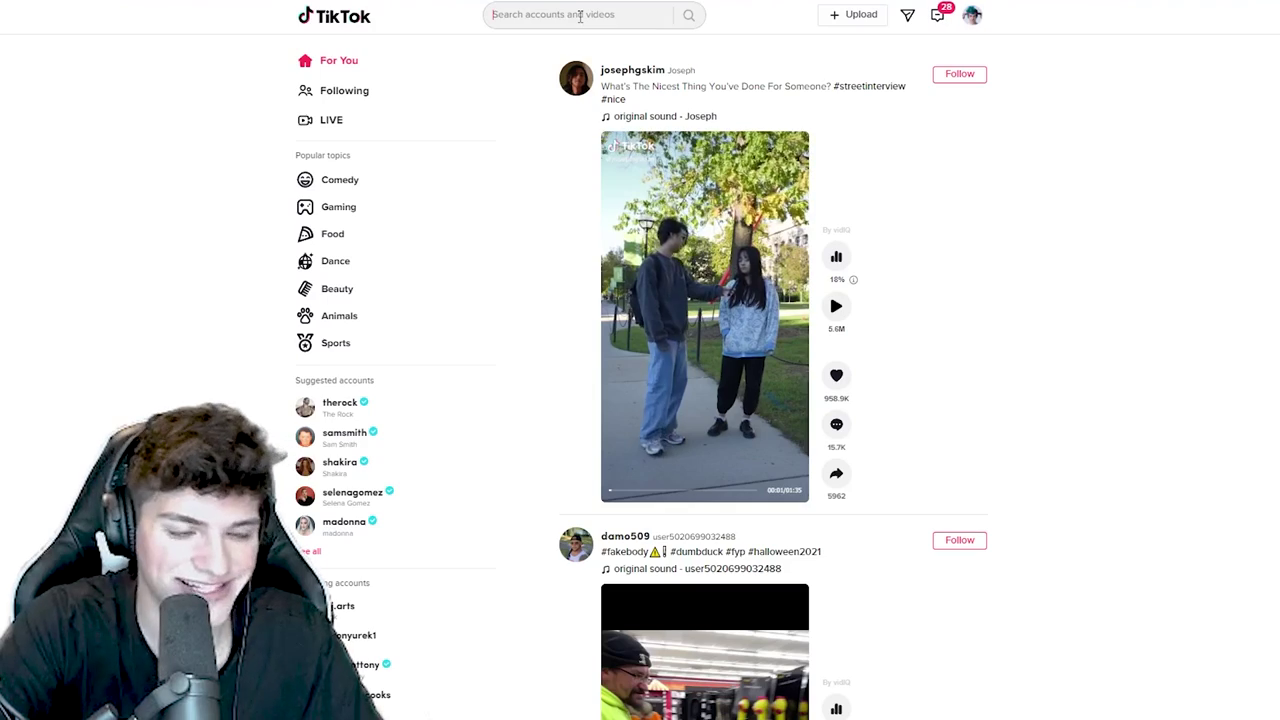
pyautogui.write('honey')
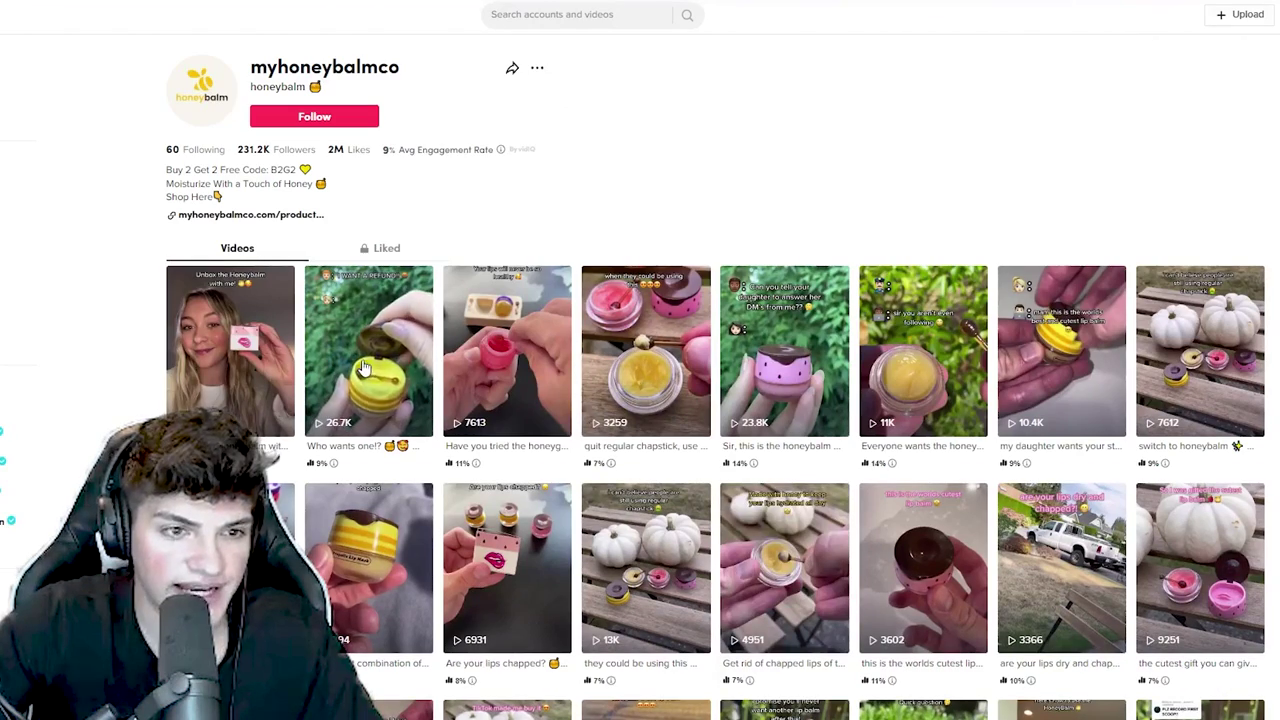
pyautogui.click(363, 369)
pyautogui.press('Escape')
pyautogui.scroll(-1, 204, 308)
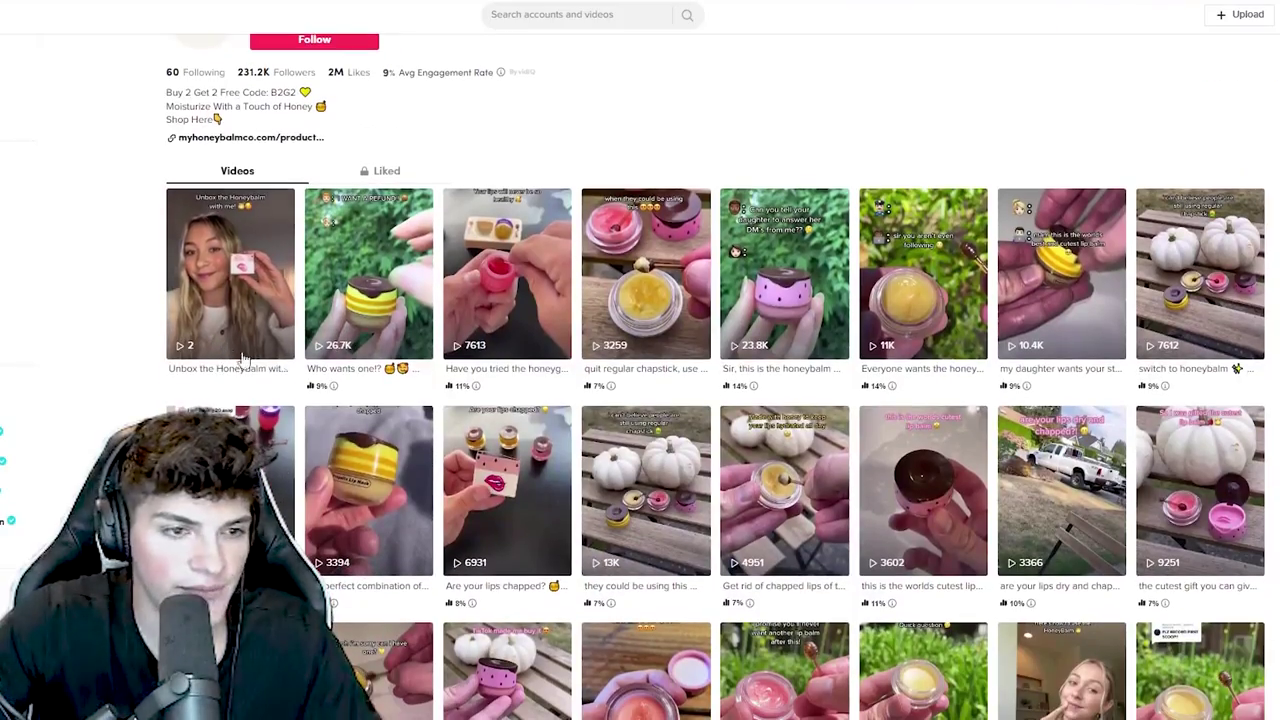
pyautogui.scroll(-5, 1007, 280)
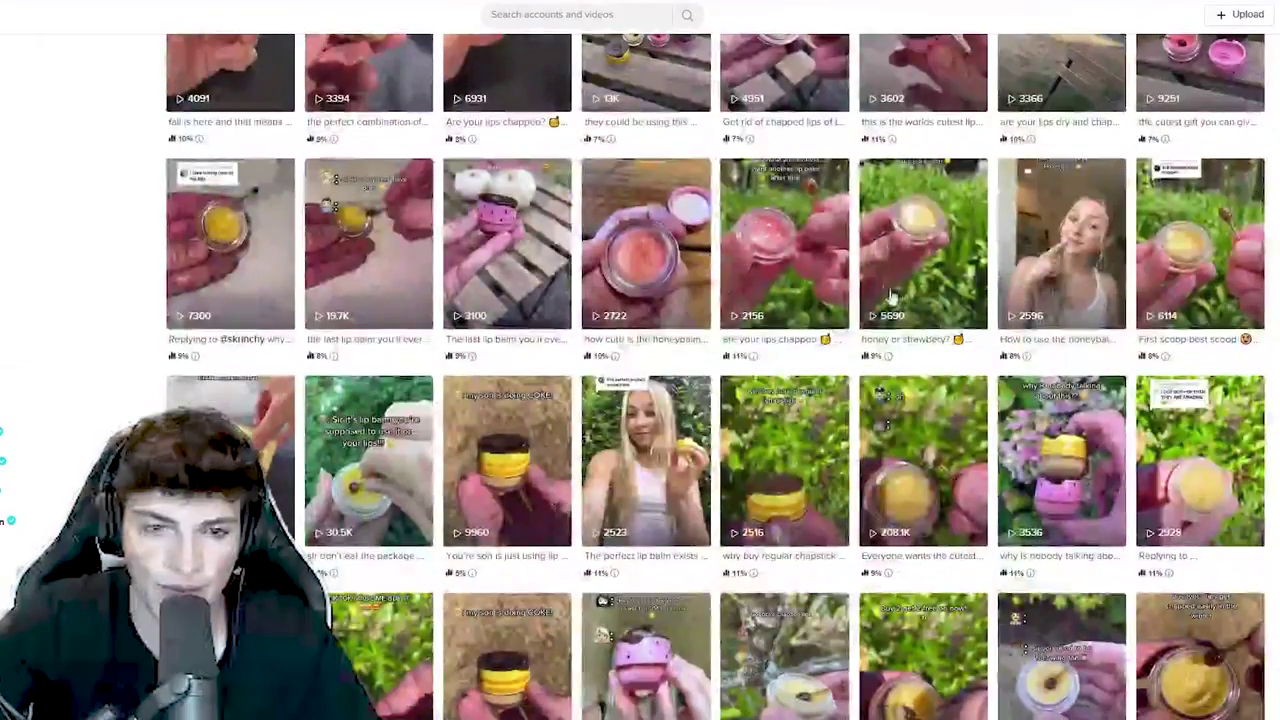
pyautogui.click(925, 230)
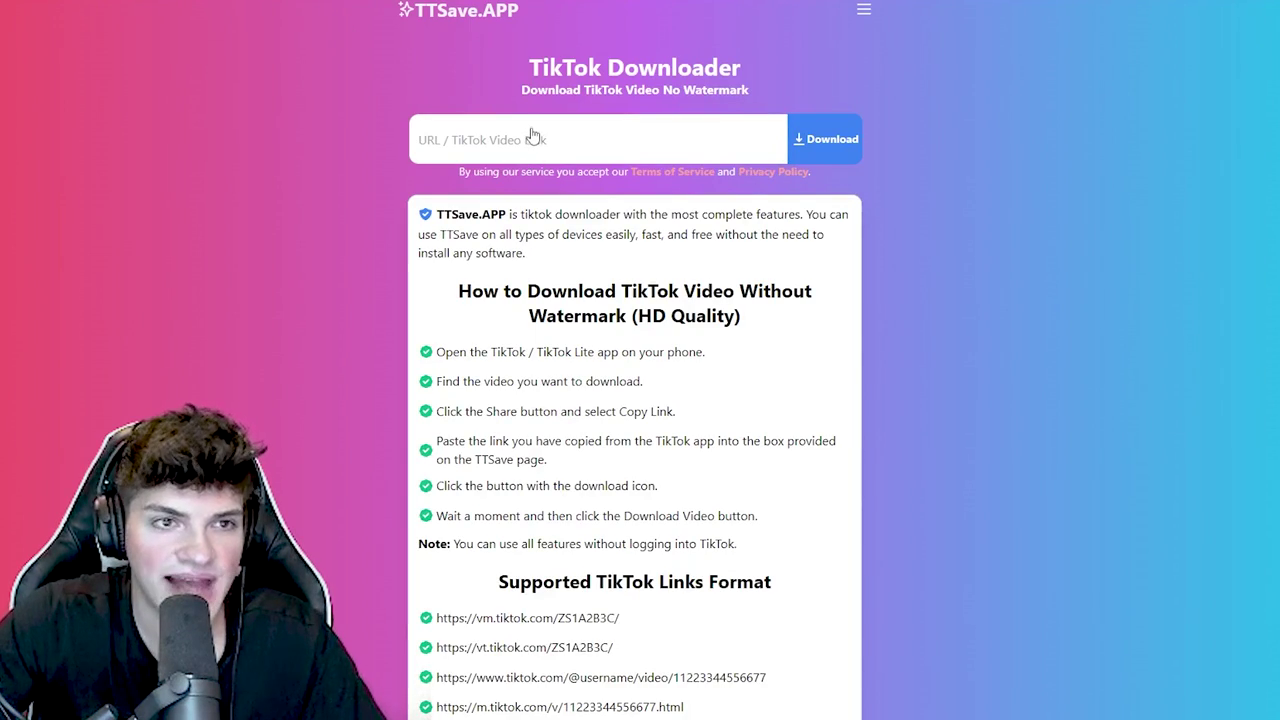
# - Paste the honeybalm TikTok link into TTSave.APP, fetch the video and bring up its save options
pyautogui.click(577, 158)
pyautogui.hotkey('ctrl', 'v')
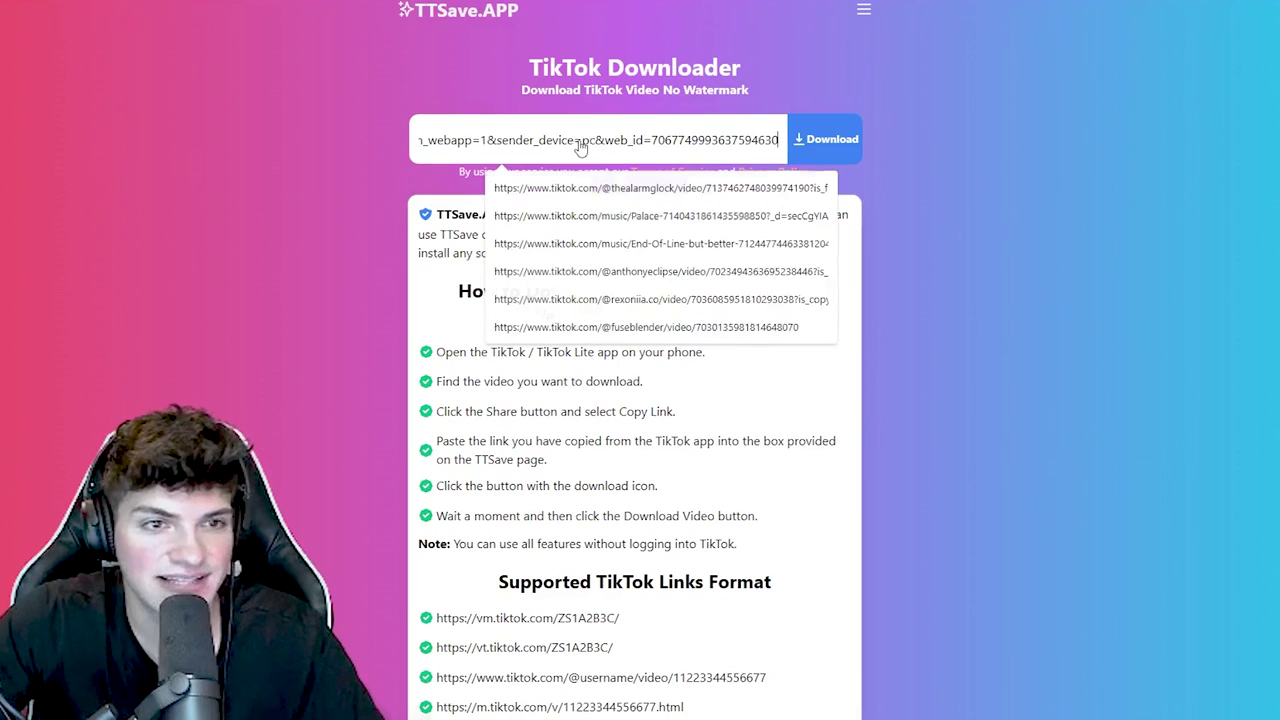
pyautogui.click(830, 140)
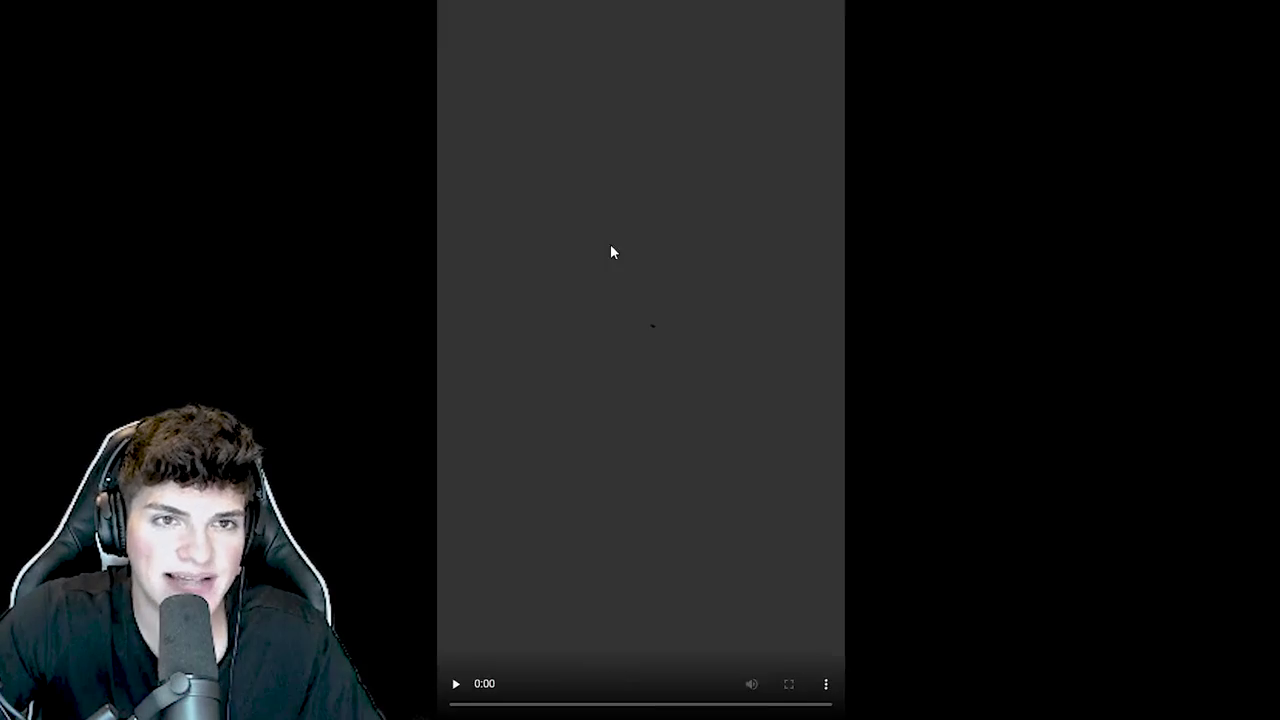
pyautogui.rightClick(605, 240)
# - Upload download.mp4 to ezgif's Video to GIF tool
pyautogui.write('ez')
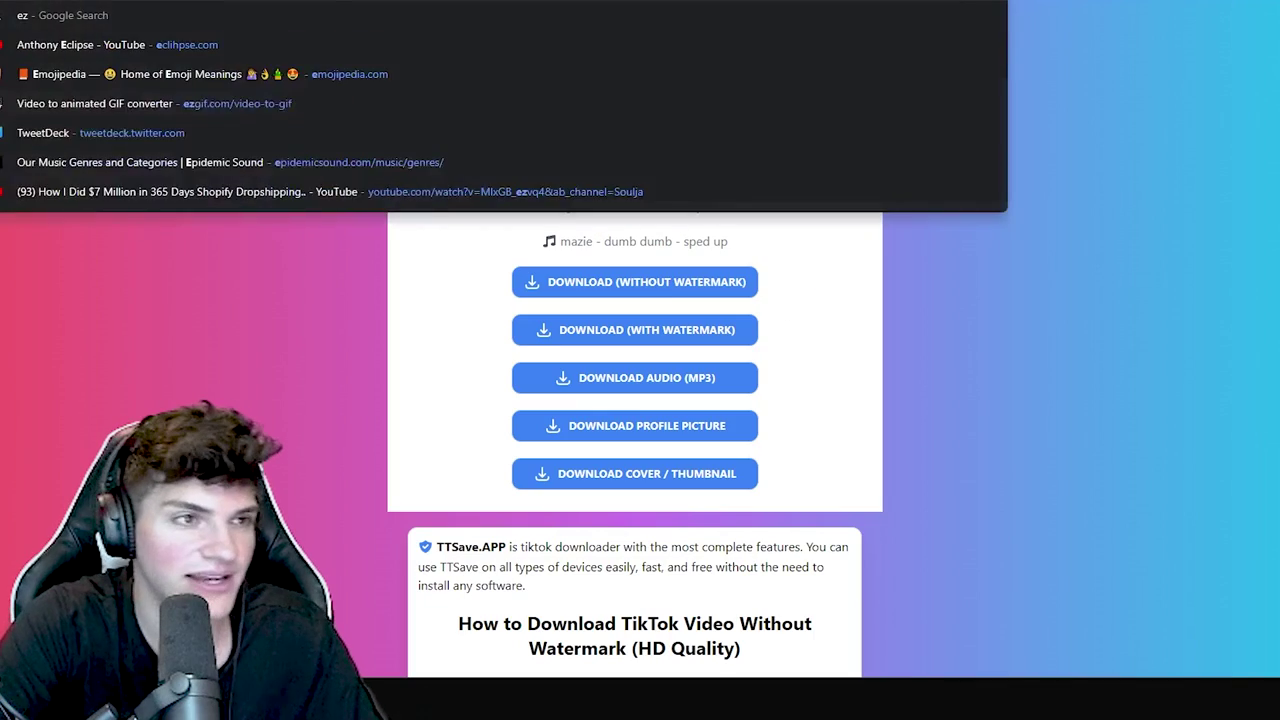
pyautogui.write('gif.')
pyautogui.press('Return')
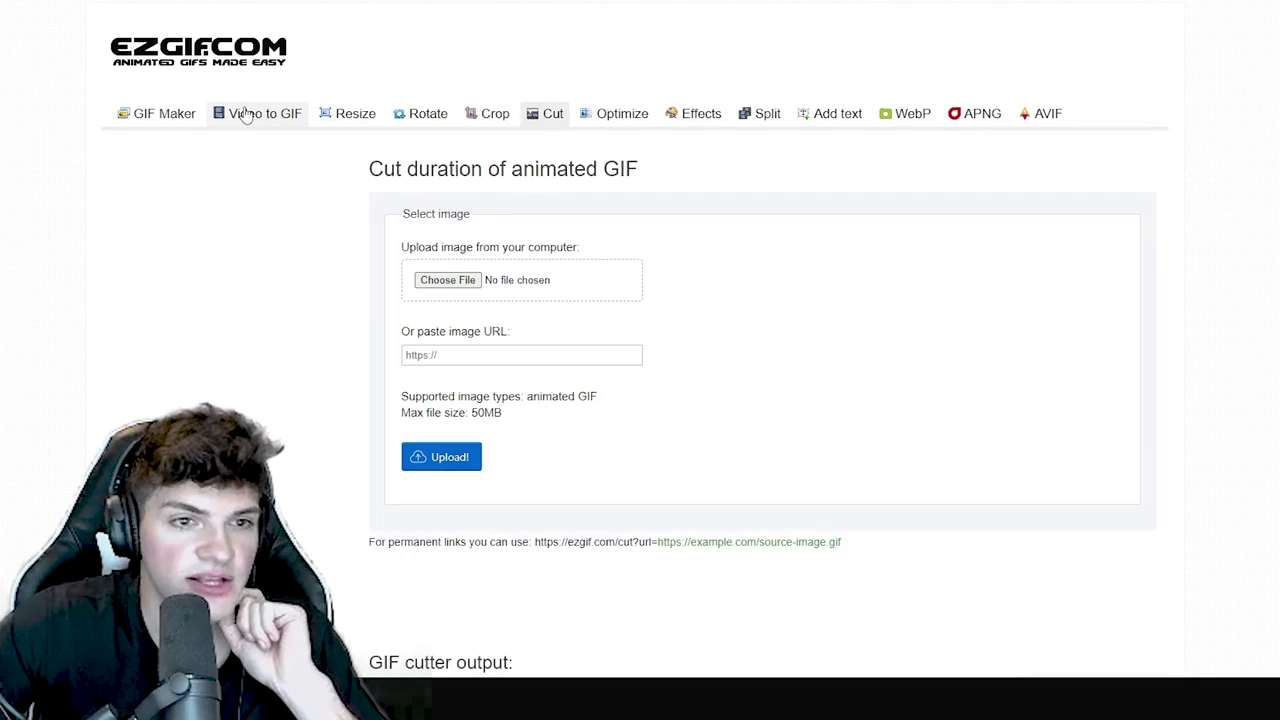
pyautogui.click(246, 116)
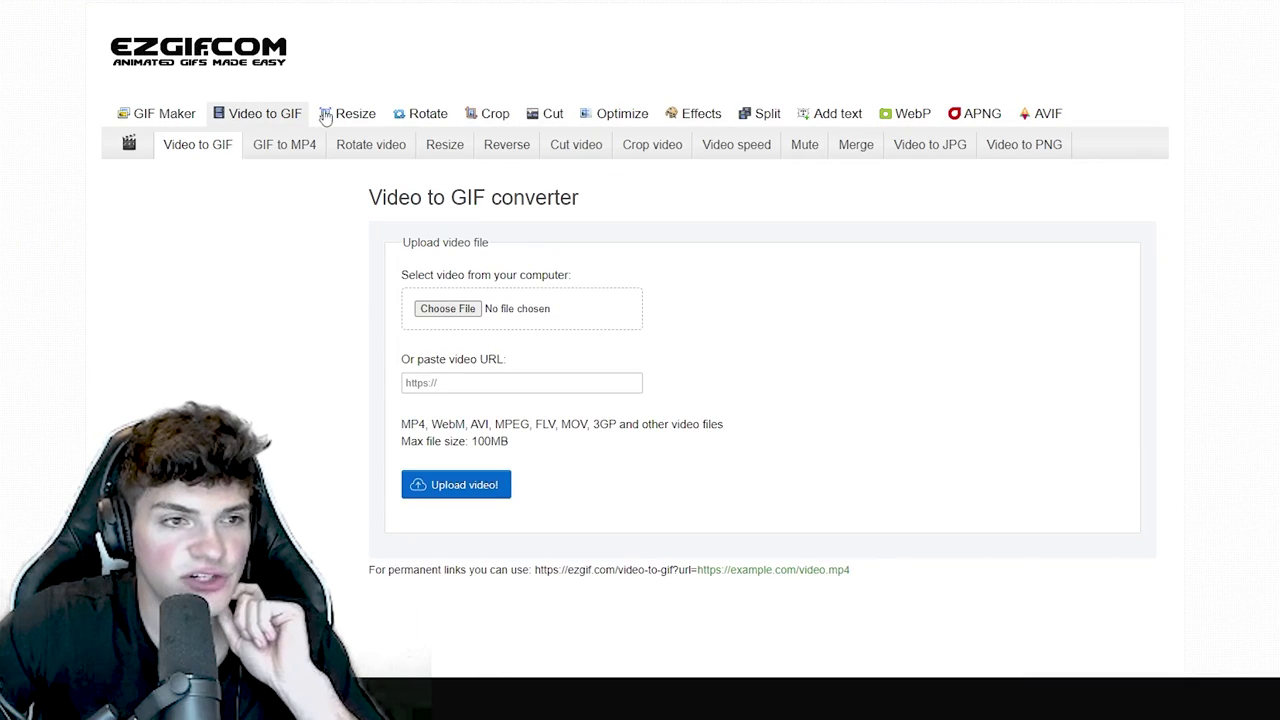
pyautogui.click(446, 309)
pyautogui.doubleClick(80, 75)
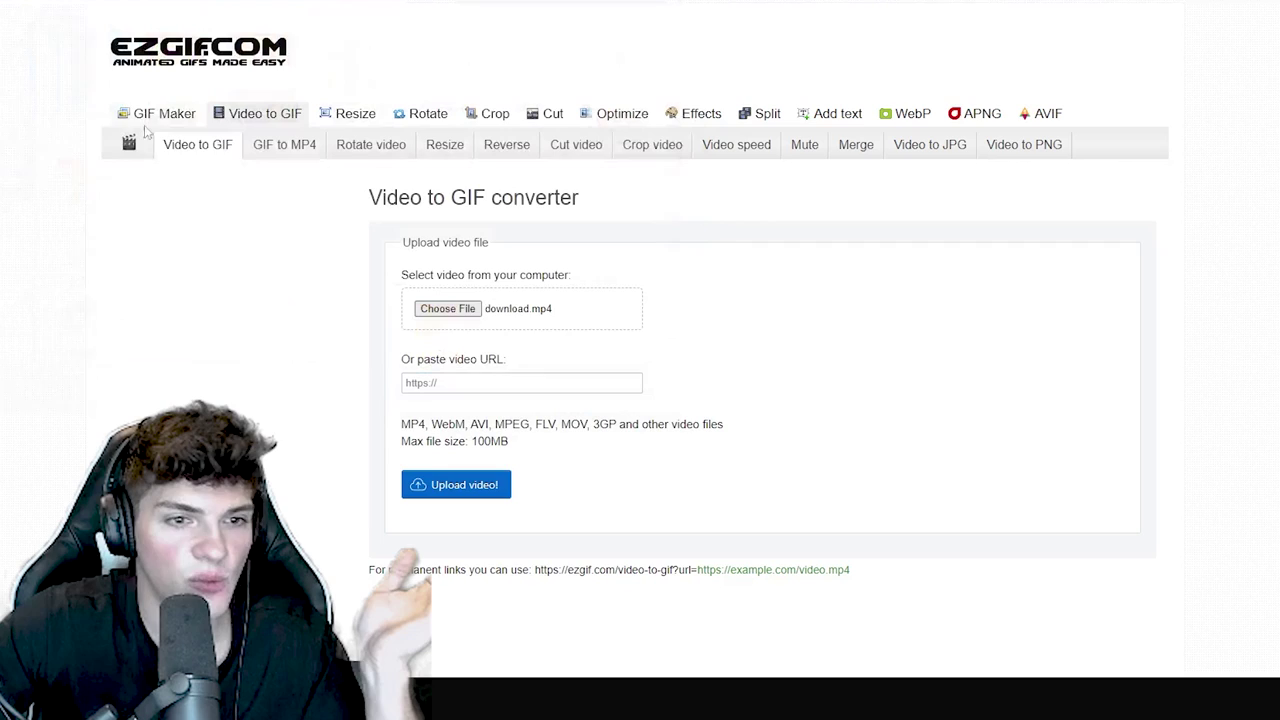
pyautogui.click(440, 488)
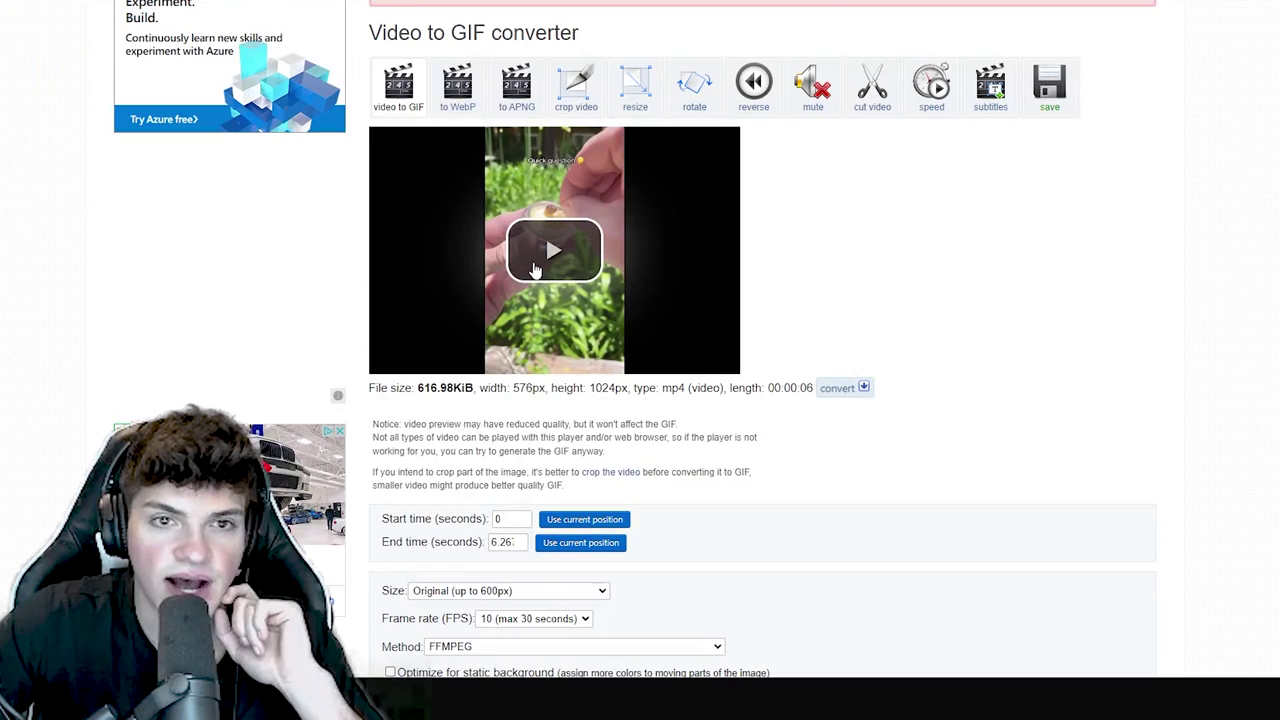
# - Open the cut-video tool and scrub the clip to set a 2.5-second end time
pyautogui.click(870, 90)
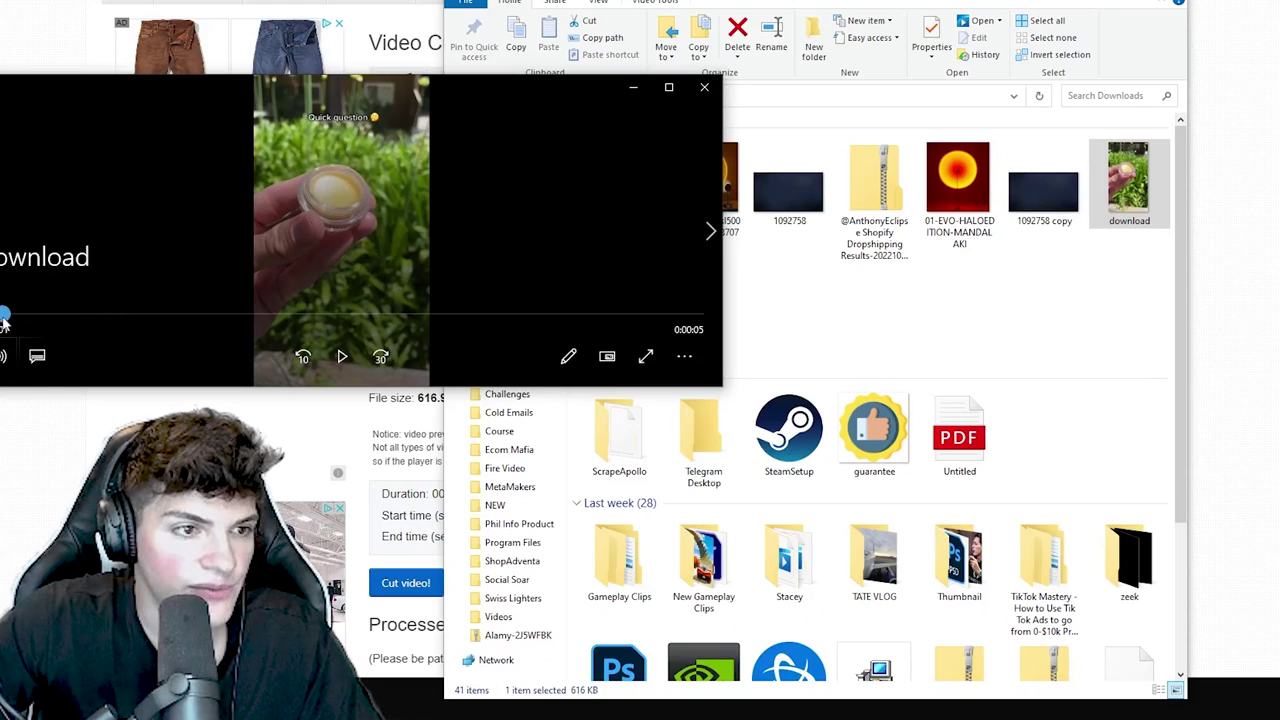
pyautogui.moveTo(5, 316); pyautogui.dragTo(386, 315)
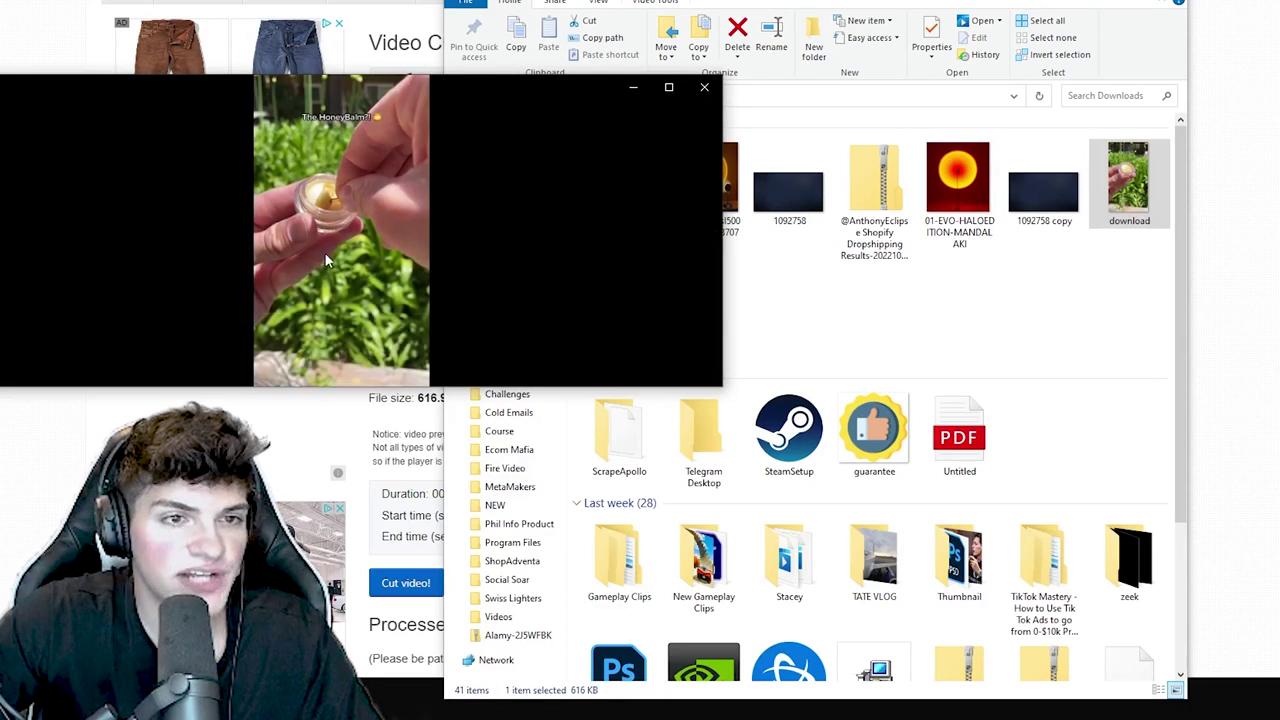
pyautogui.click(704, 87)
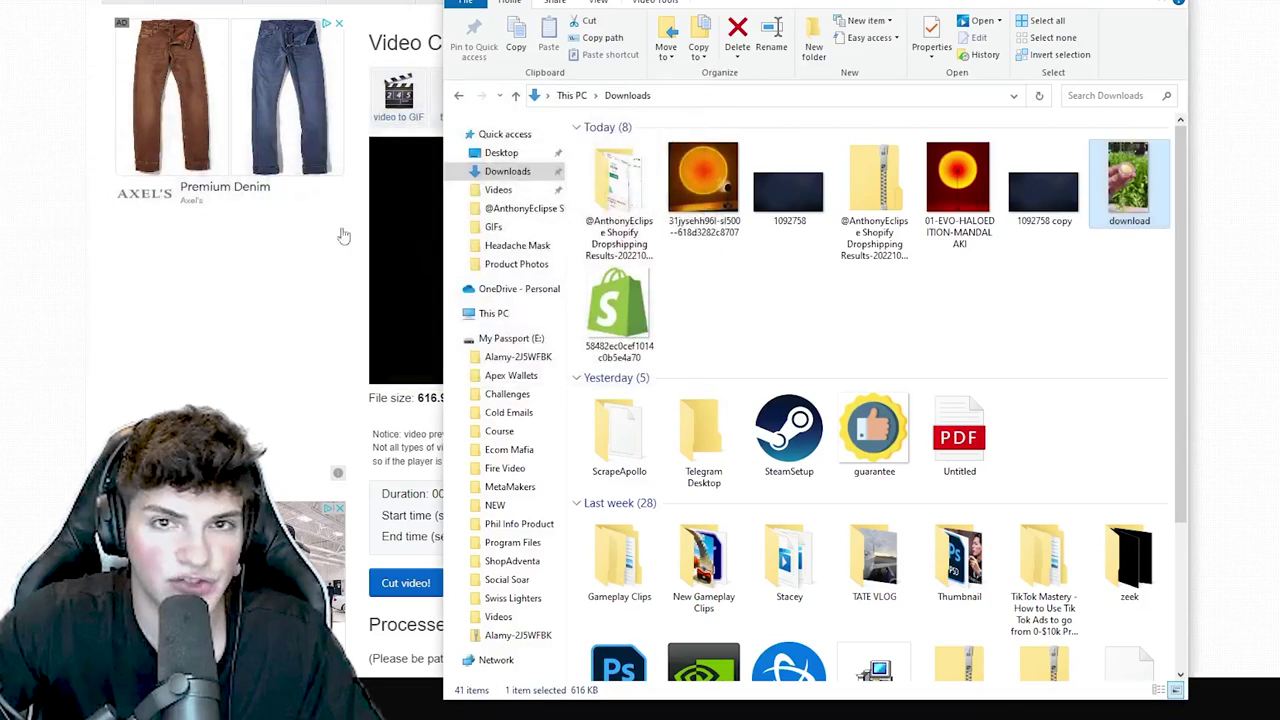
pyautogui.click(343, 235)
pyautogui.scroll(2, 666, 514)
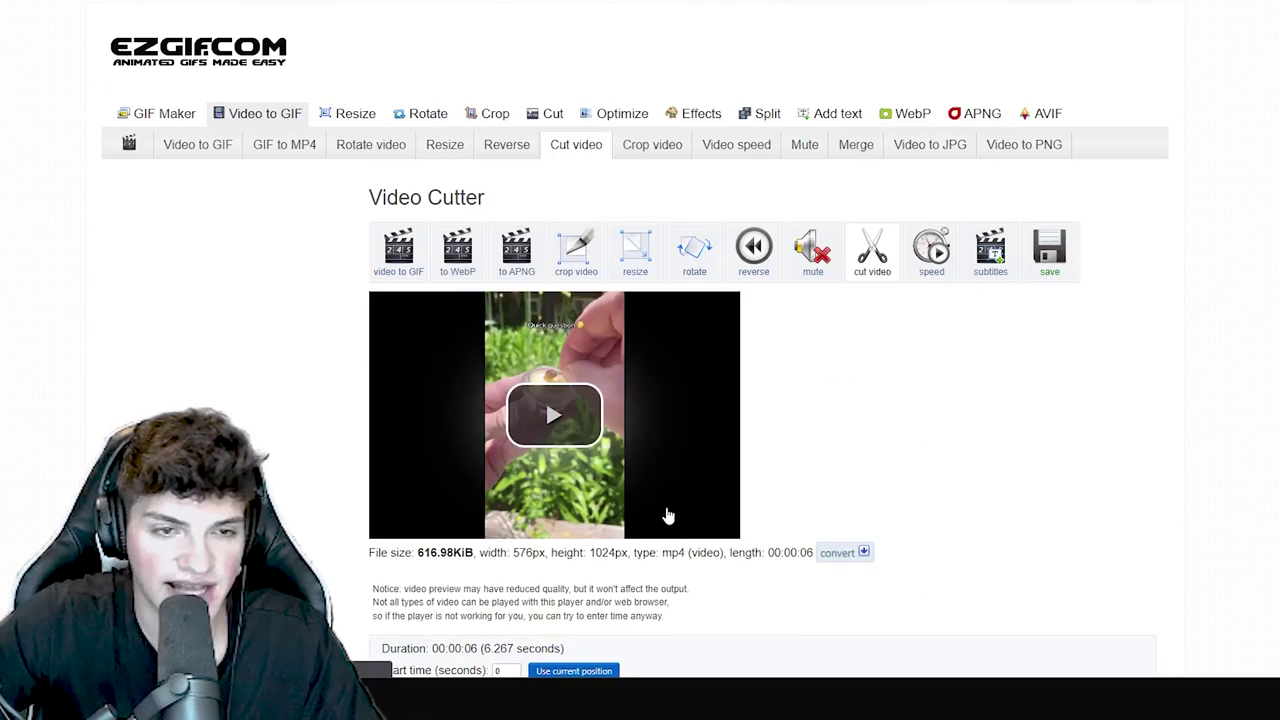
pyautogui.scroll(-6, 605, 503)
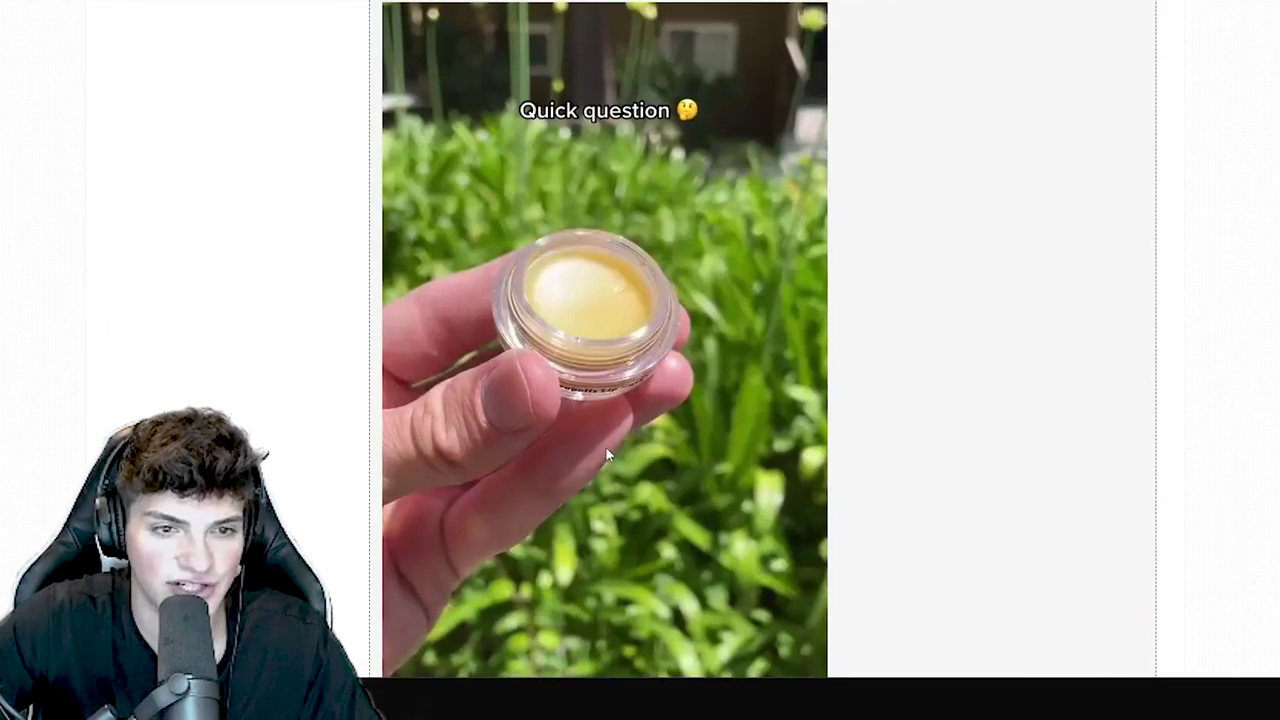
pyautogui.scroll(-1, 586, 463)
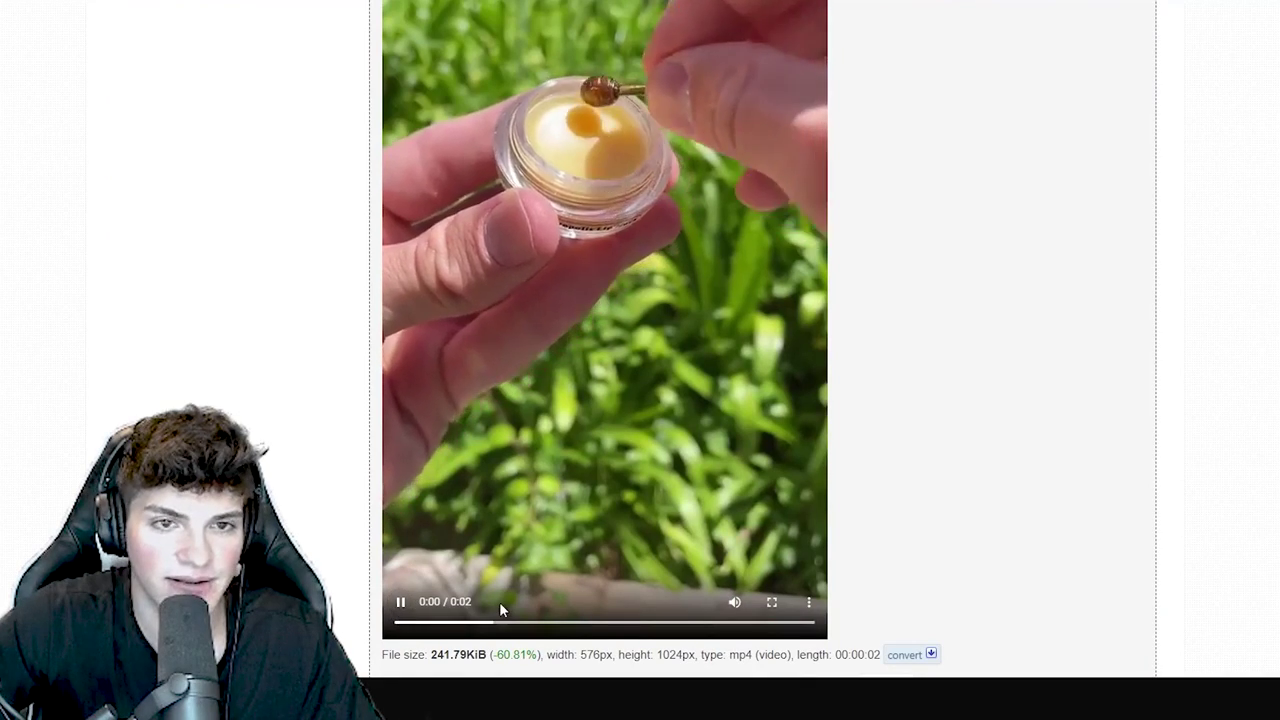
# - Draw a square crop box over the honey balm jar for a 576×576 crop
pyautogui.scroll(1, 500, 605)
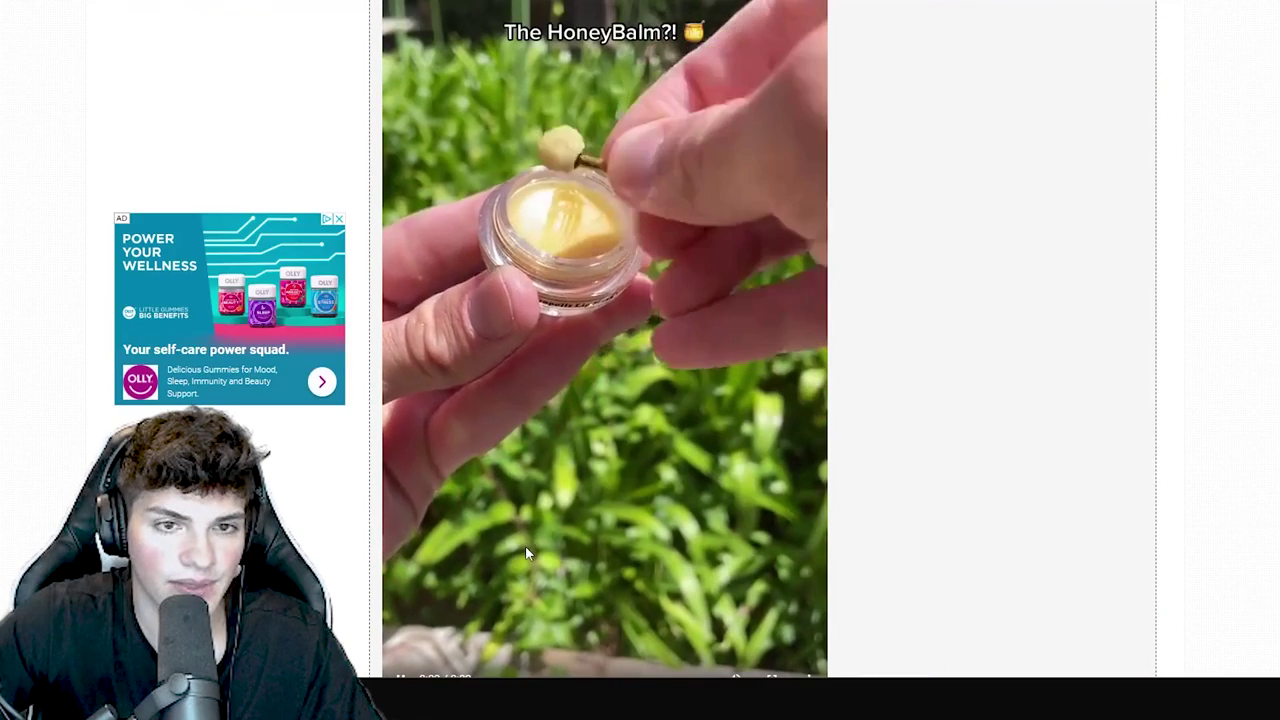
pyautogui.scroll(-3, 526, 551)
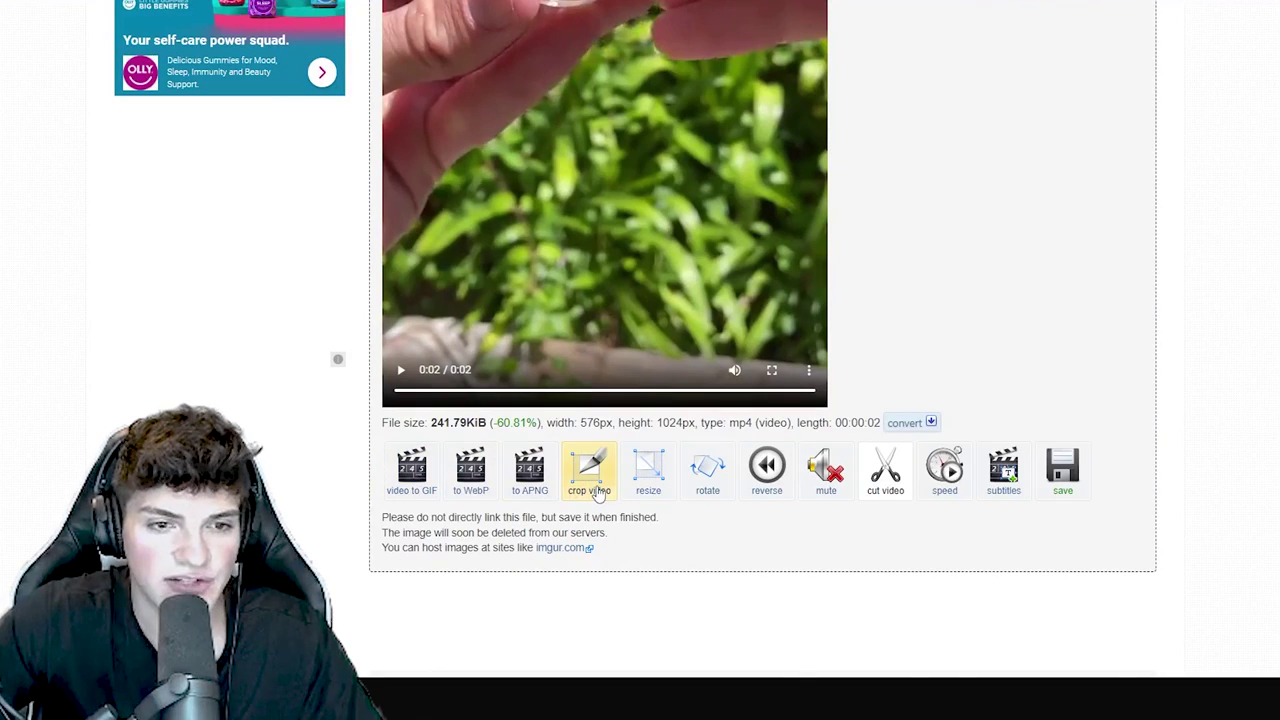
pyautogui.click(589, 470)
pyautogui.scroll(-6, 380, 420)
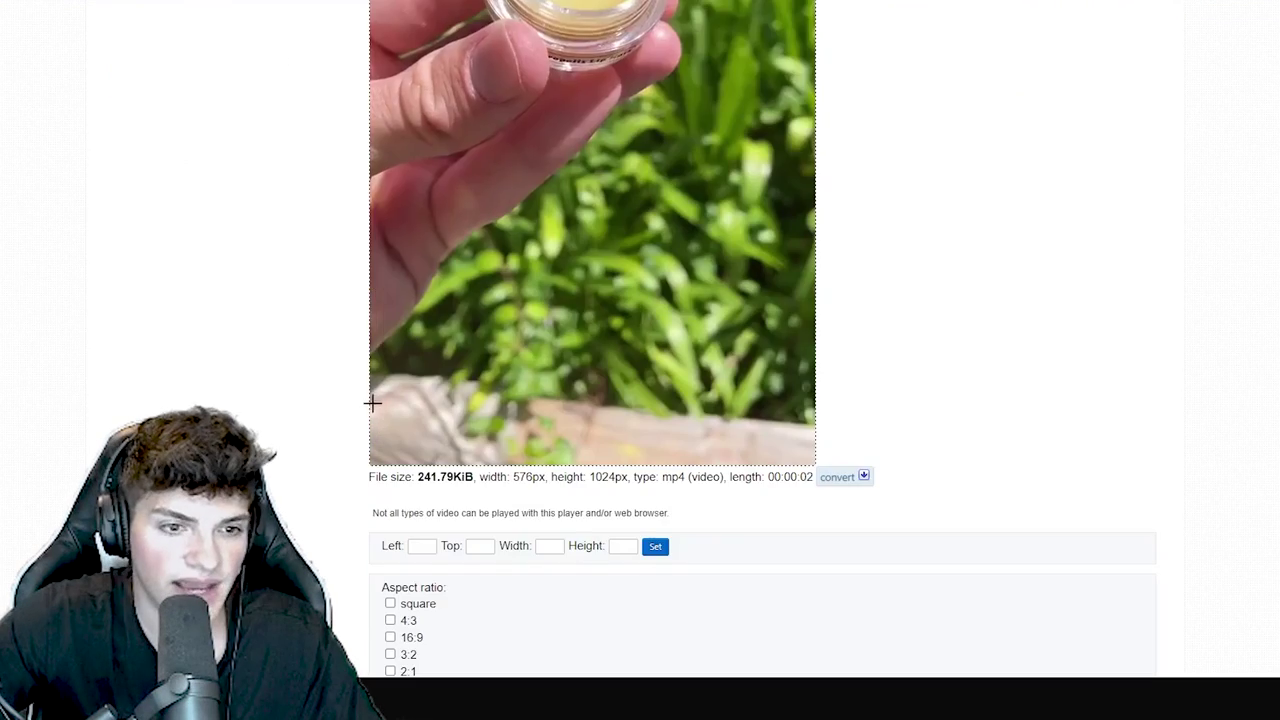
pyautogui.scroll(6, 393, 458)
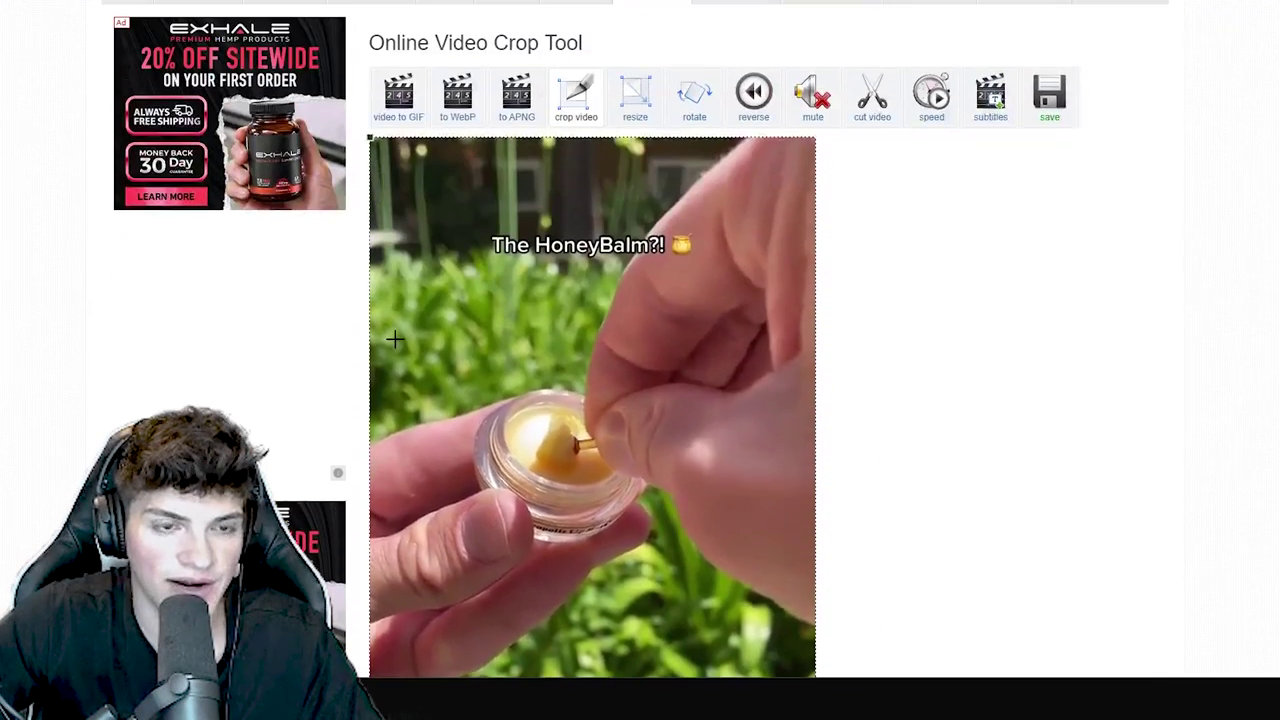
pyautogui.moveTo(370, 140)
pyautogui.mouseDown()
pyautogui.moveTo(634, 371)
pyautogui.moveTo(843, 529)
pyautogui.mouseUp()
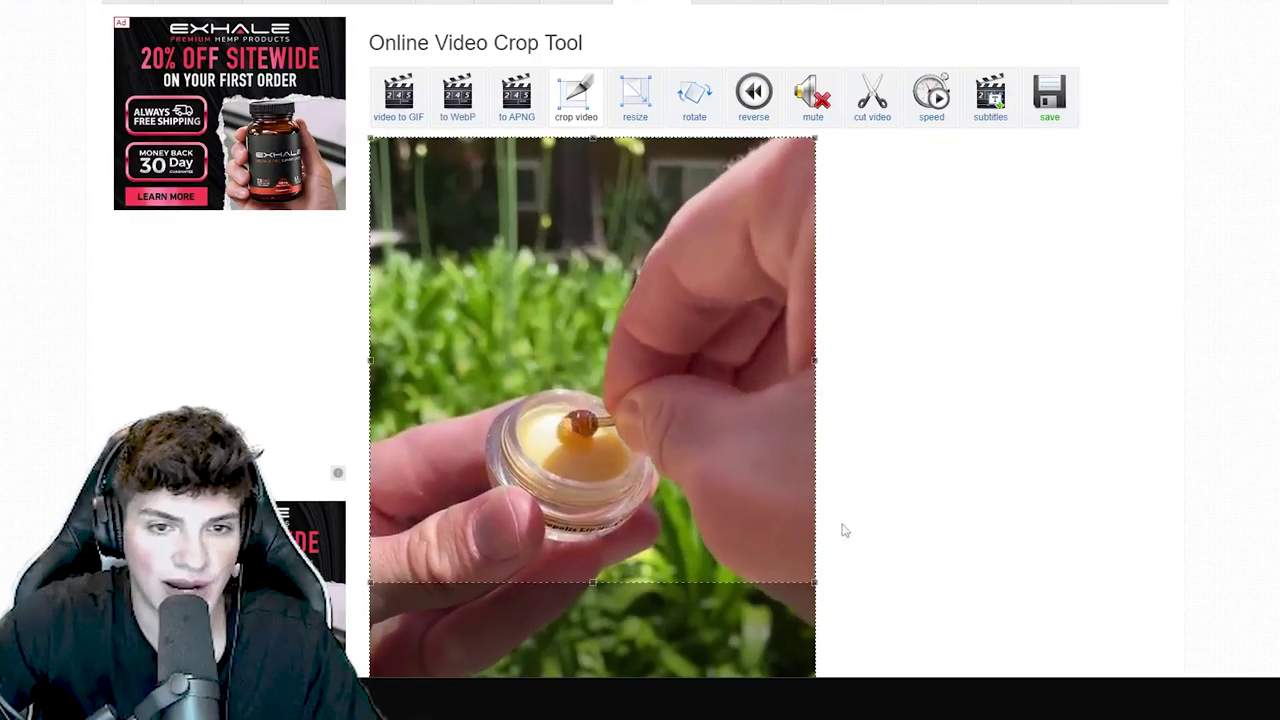
pyautogui.moveTo(711, 423); pyautogui.dragTo(707, 485)
pyautogui.scroll(-5, 766, 463)
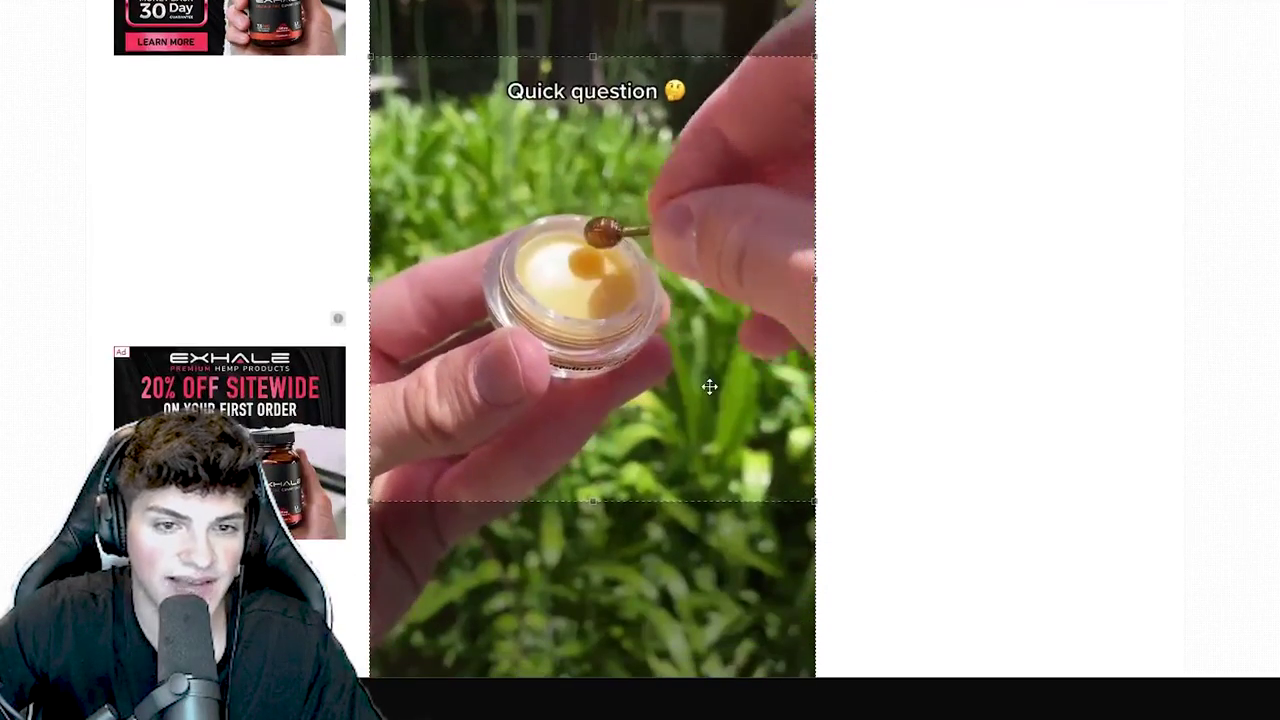
pyautogui.scroll(-8, 946, 412)
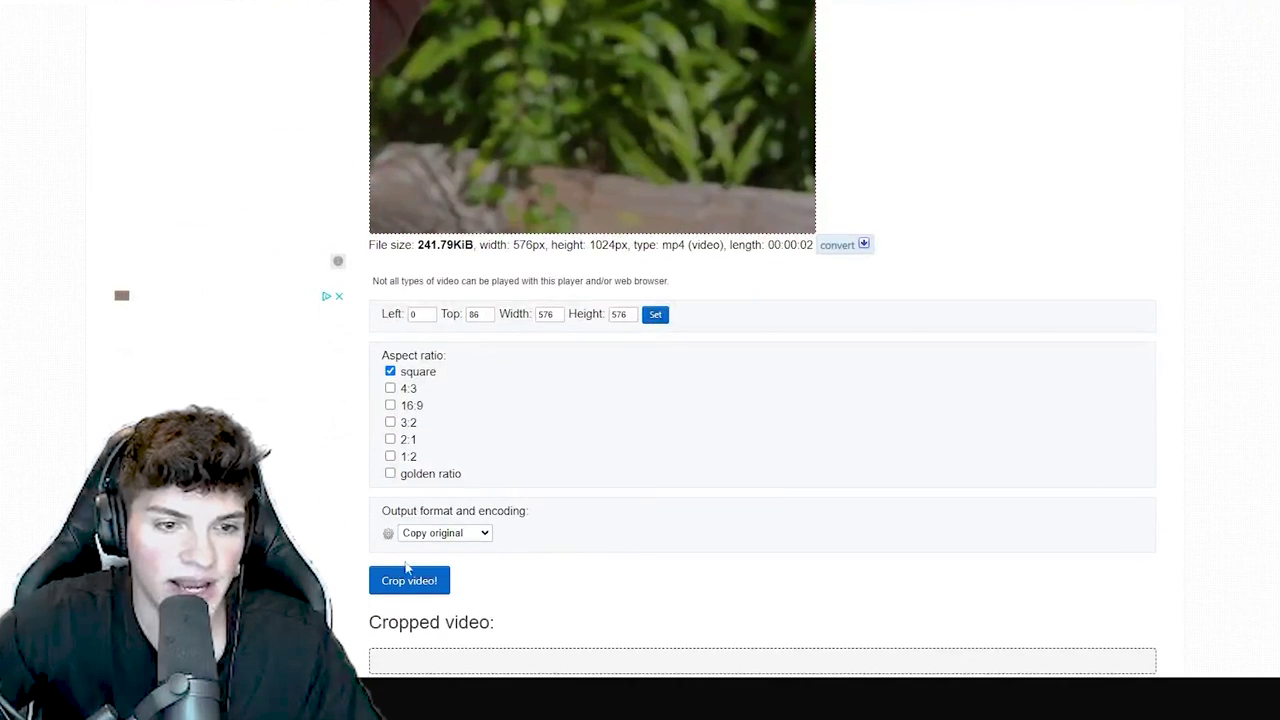
pyautogui.scroll(-11, 388, 580)
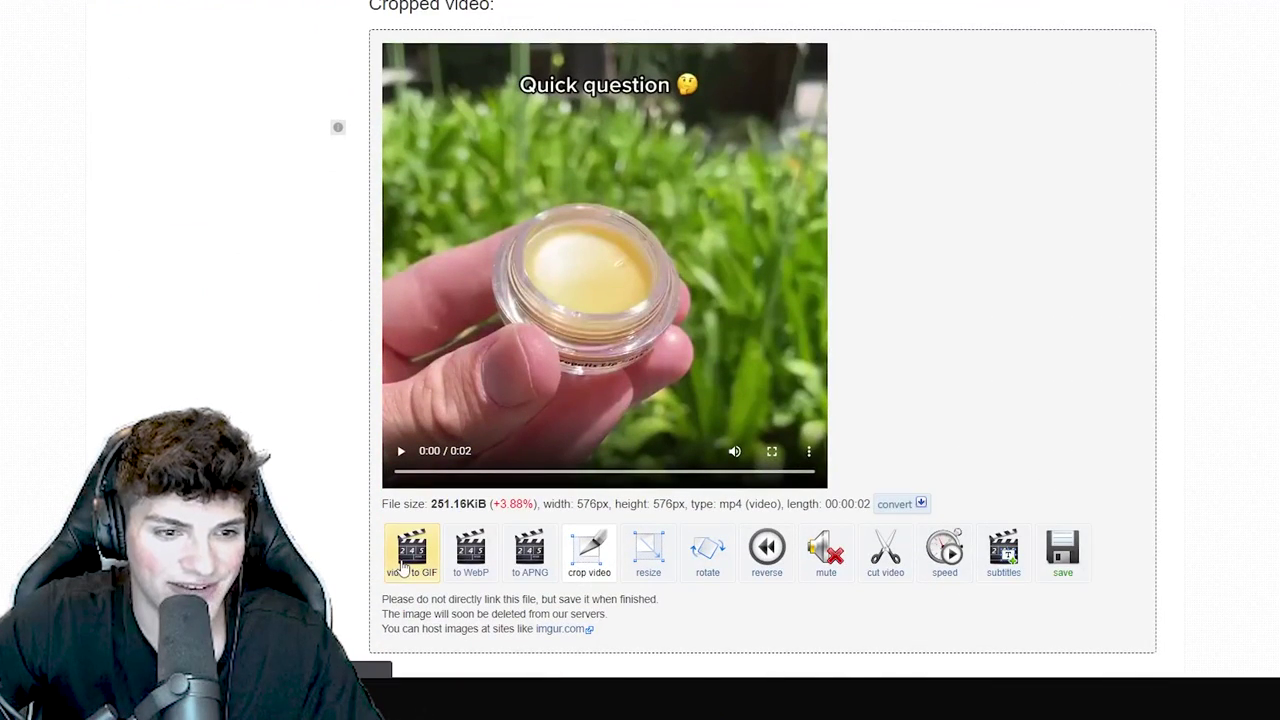
# - Convert the cropped clip to a GIF and compress it with Lossy GIF from 4.51 MiB to 2.99 MiB
pyautogui.click(411, 552)
pyautogui.scroll(-6, 414, 580)
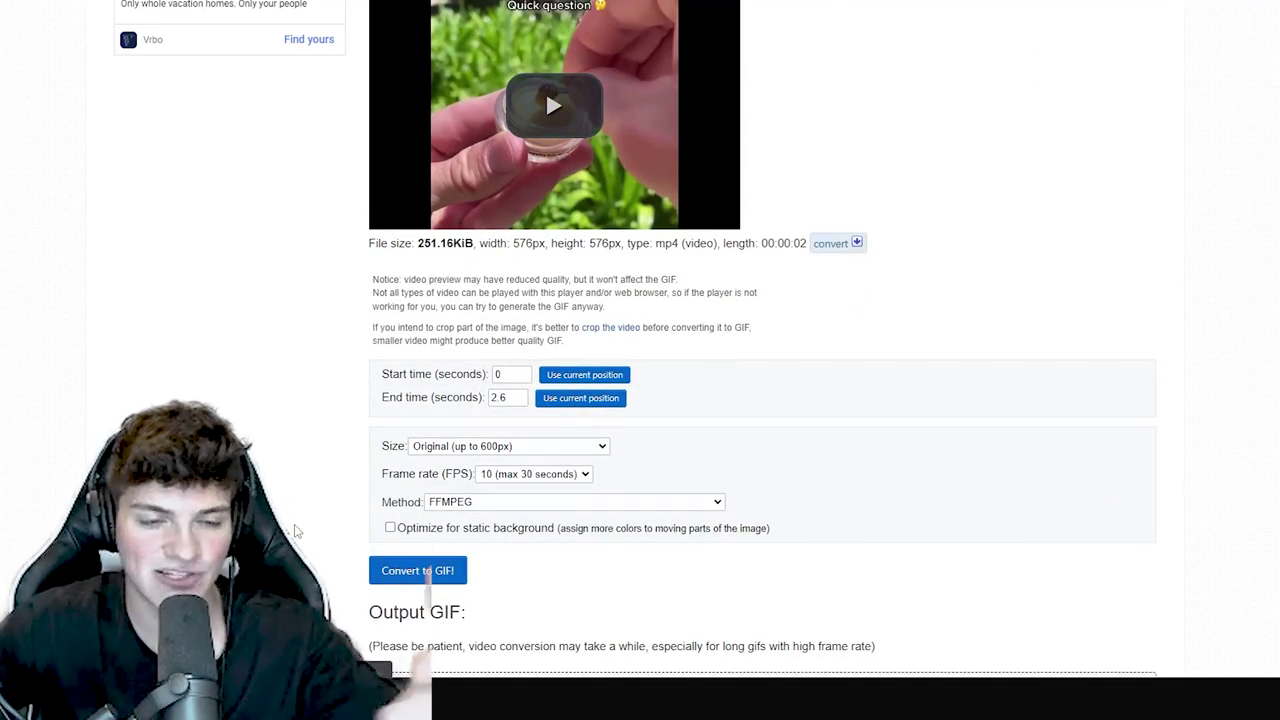
pyautogui.scroll(-12, 295, 531)
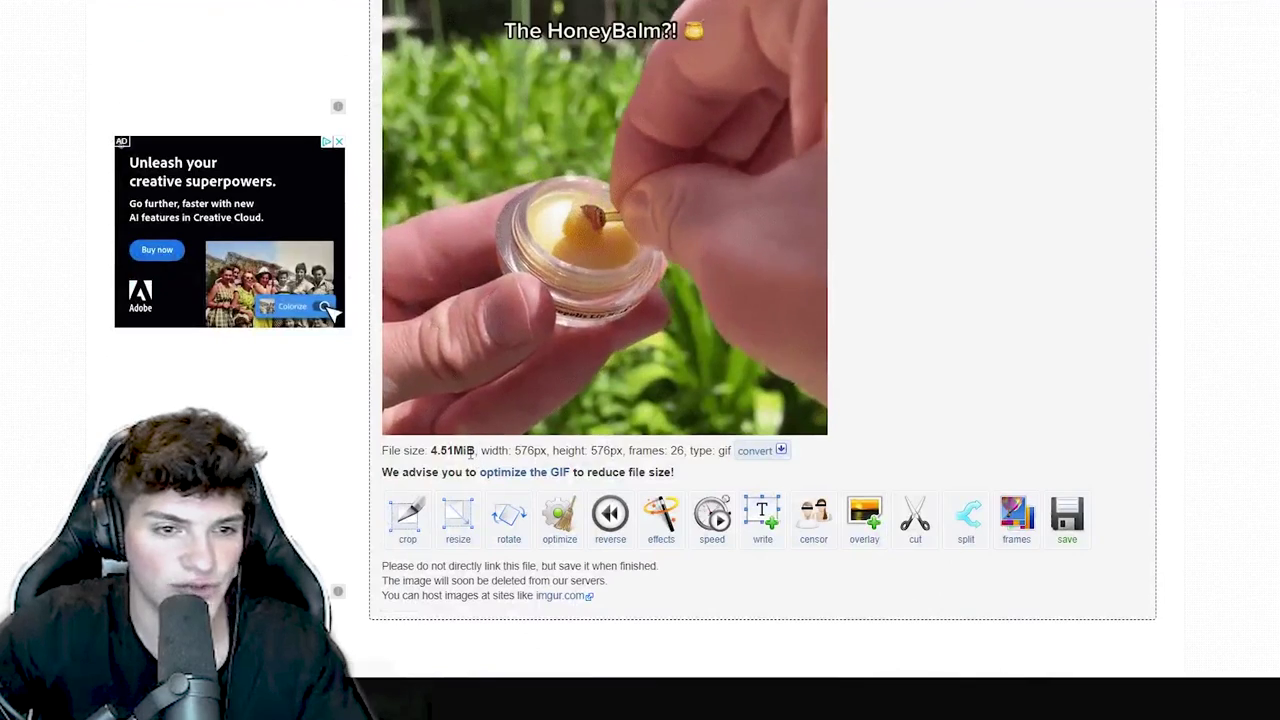
pyautogui.click(557, 527)
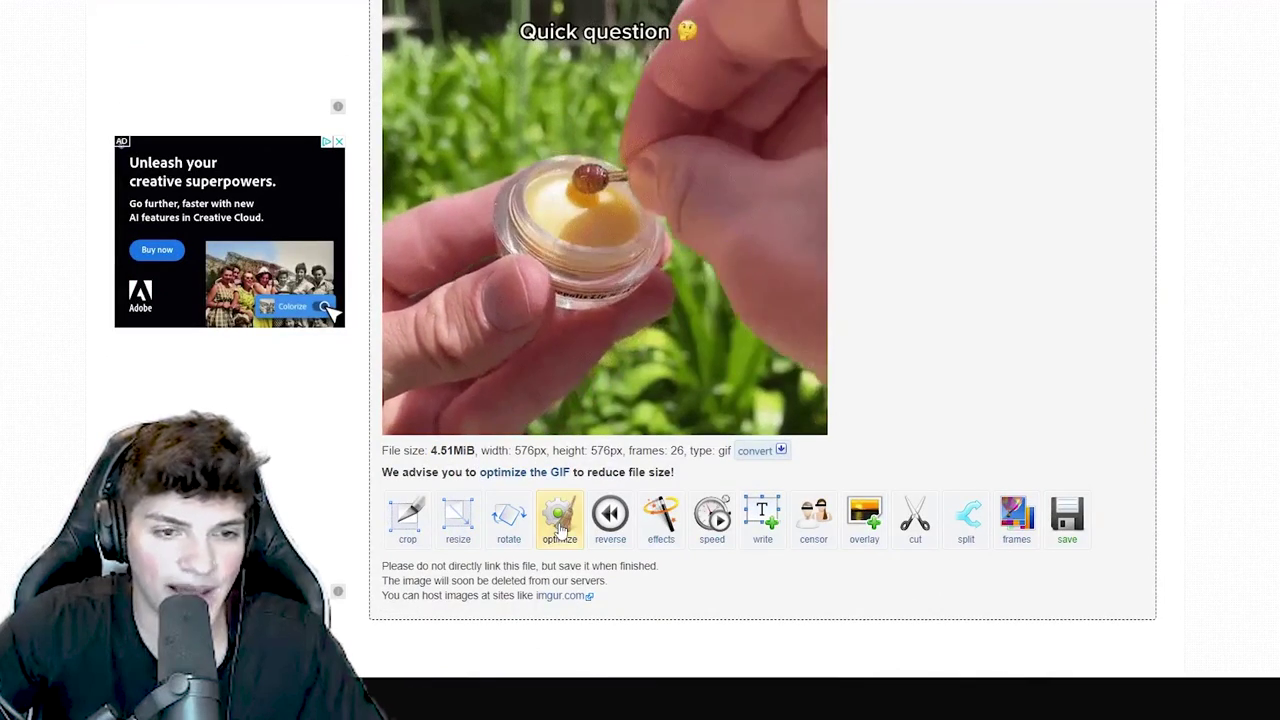
pyautogui.click(557, 527)
pyautogui.scroll(-5, 430, 460)
pyautogui.click(431, 457)
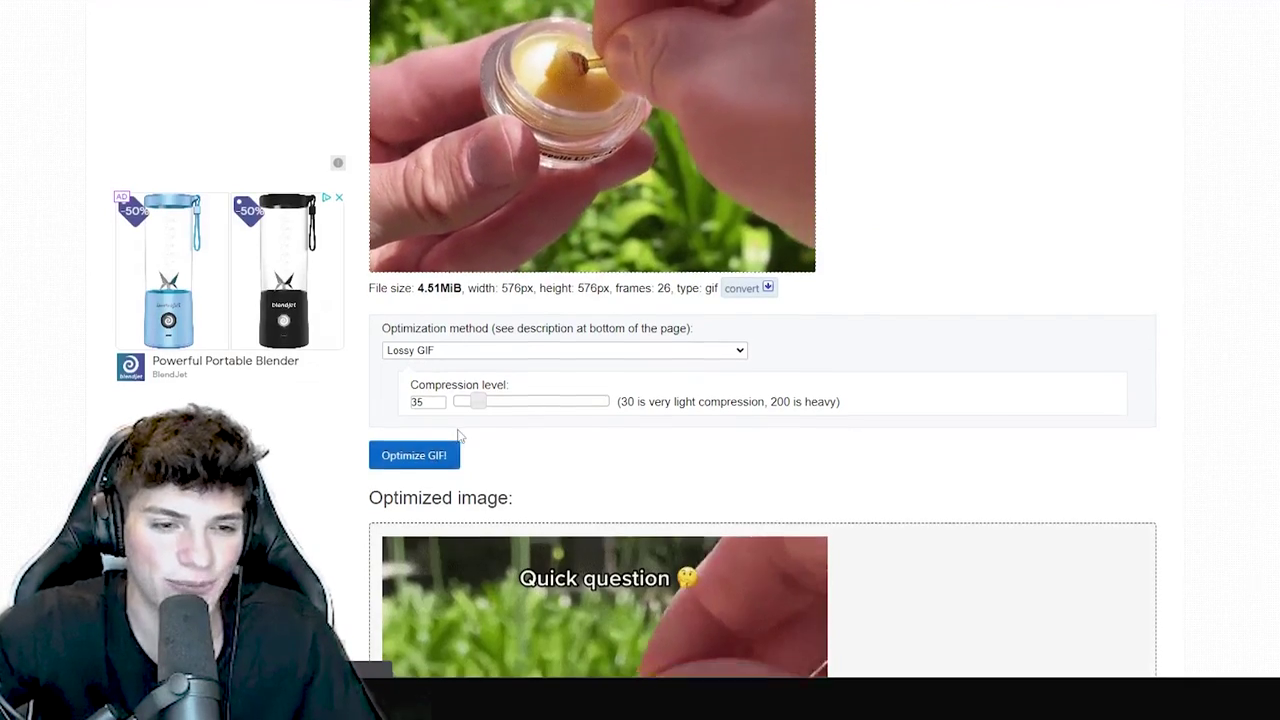
# - Save the optimized 2.99 MiB GIF to the computer
pyautogui.scroll(-4, 609, 540)
pyautogui.scroll(-2, 609, 540)
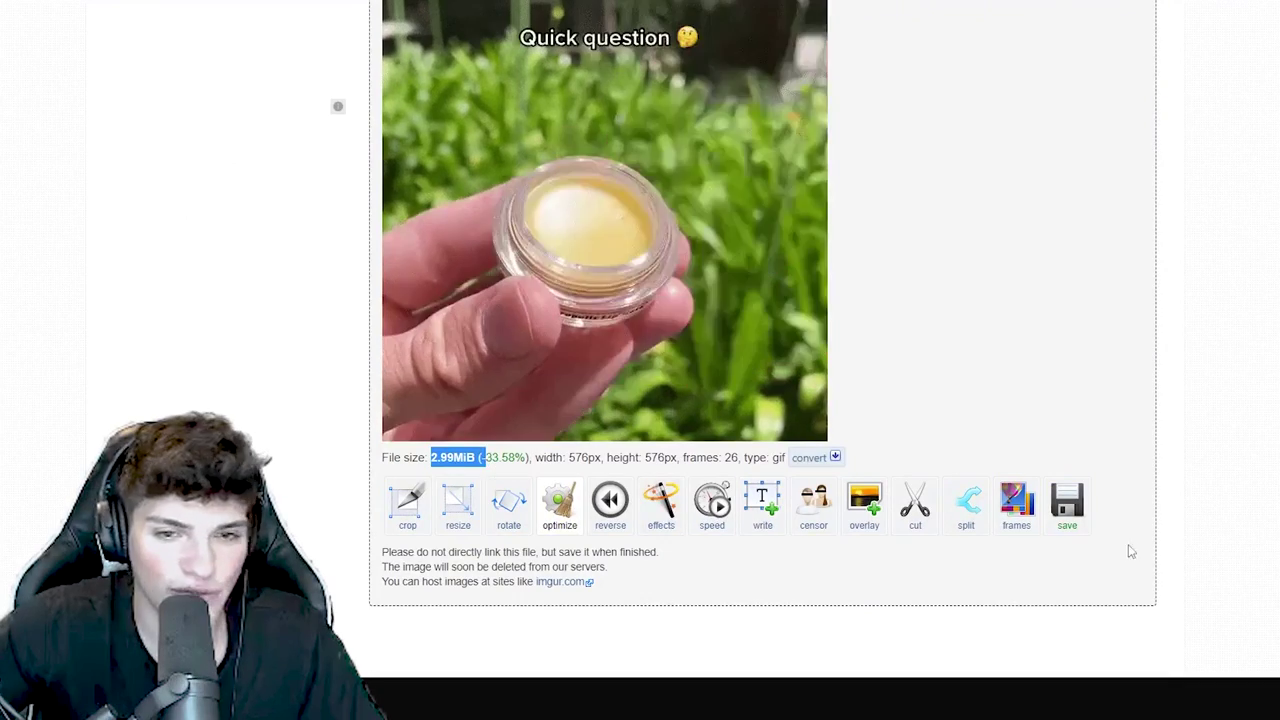
pyautogui.click(1066, 508)
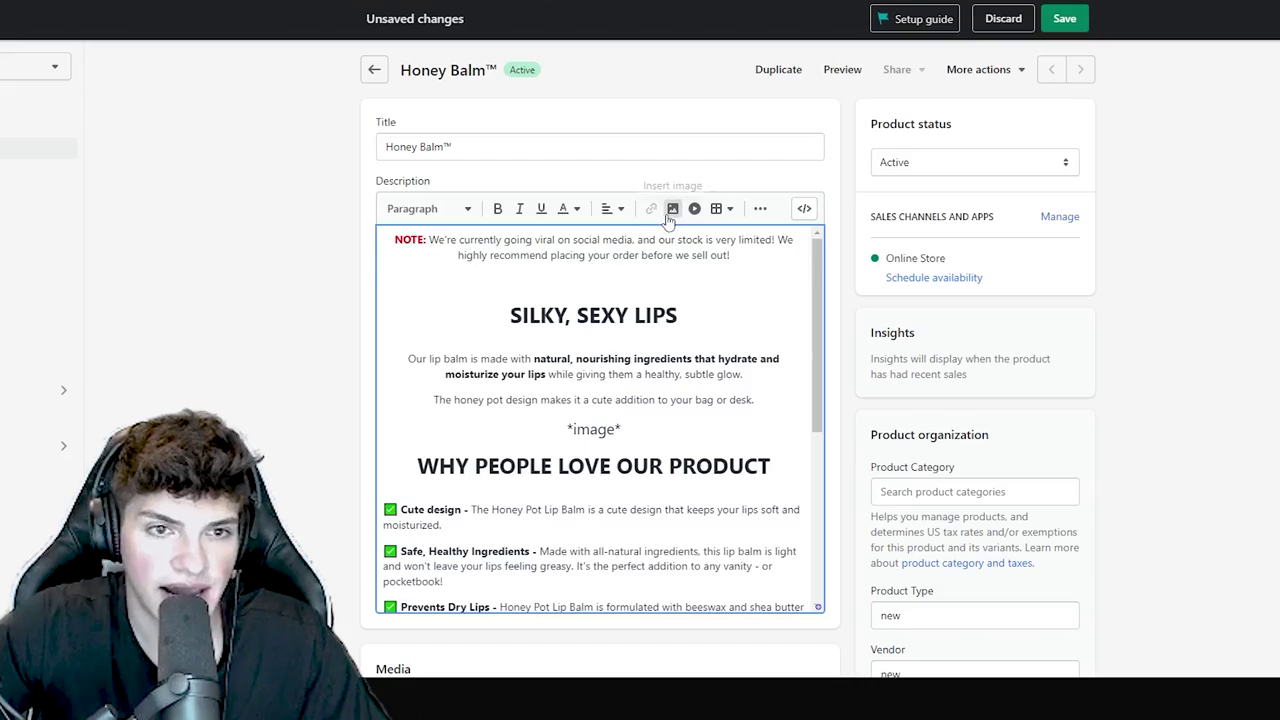
pyautogui.click(671, 207)
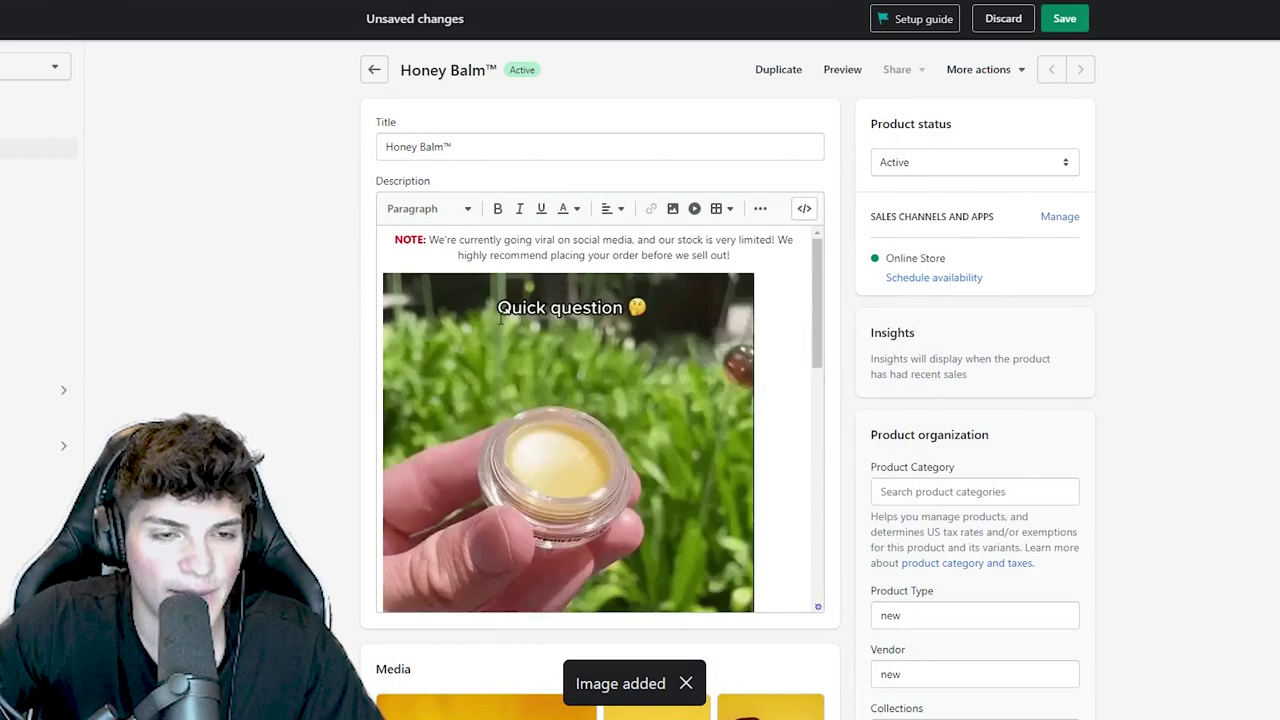
# - Insert the honey balm GIF below the NOTE line and centre it
pyautogui.click(560, 340)
pyautogui.click(621, 210)
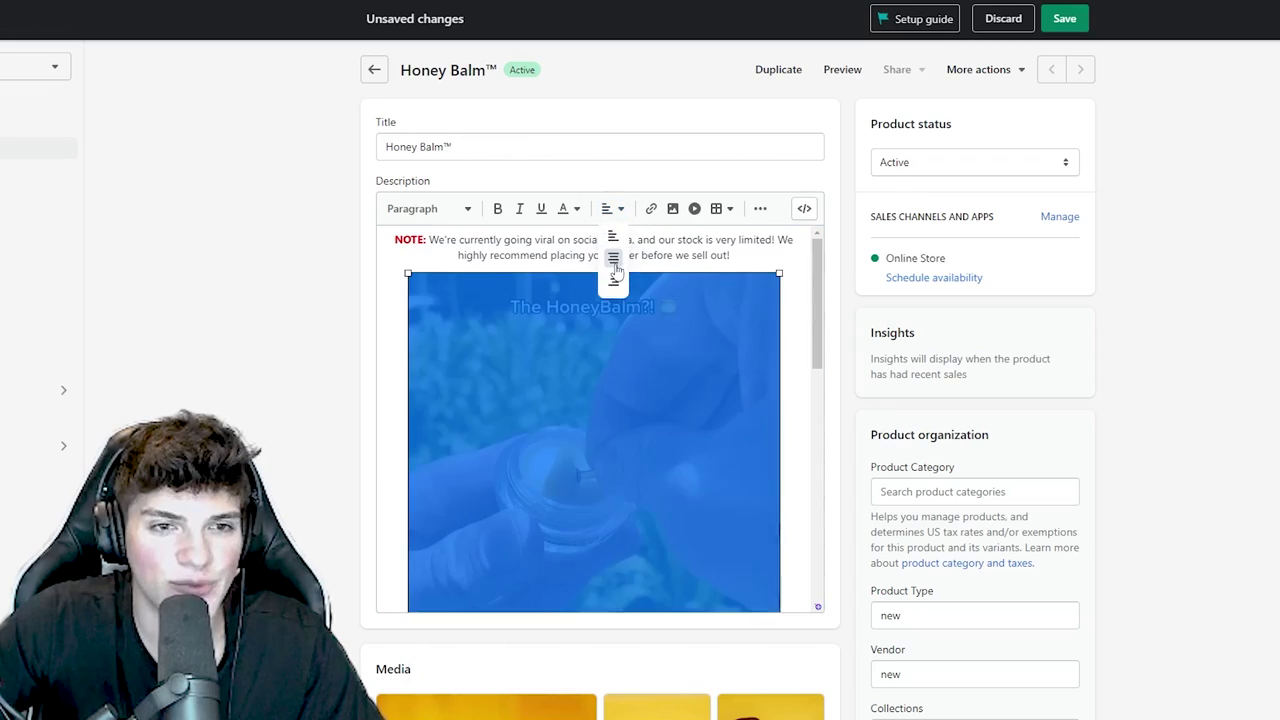
pyautogui.click(608, 257)
pyautogui.scroll(-5, 600, 340)
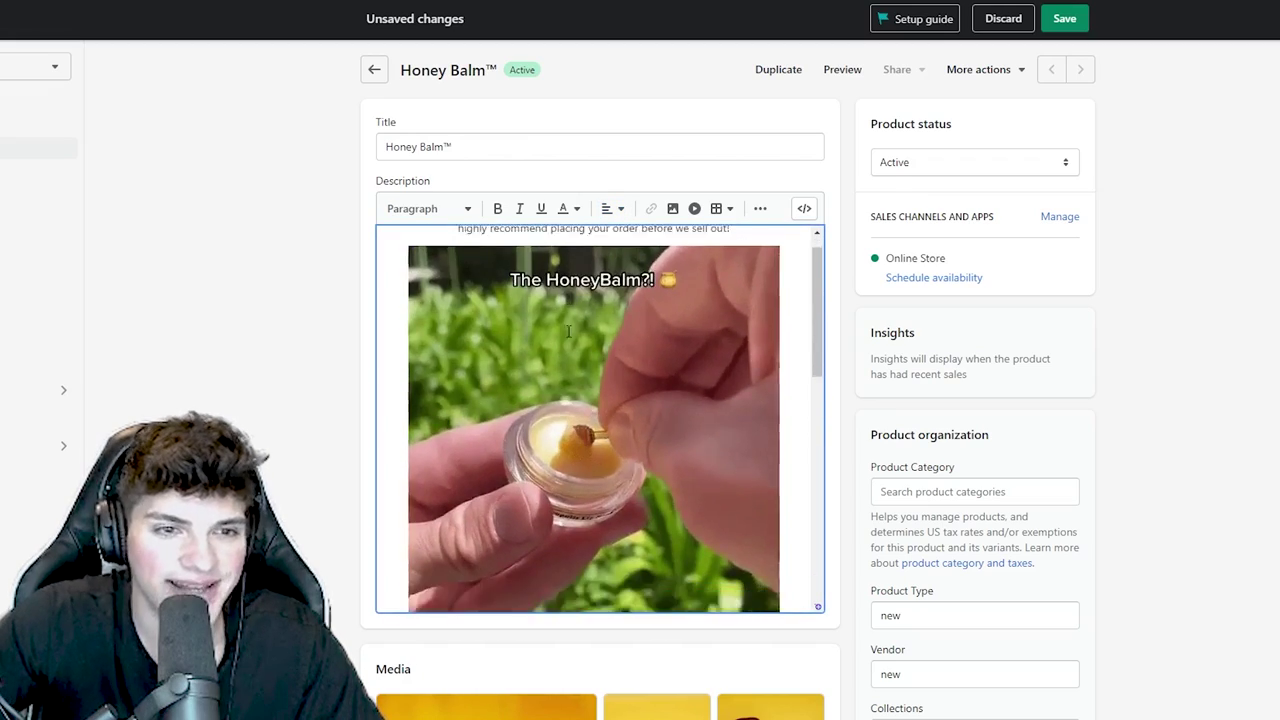
pyautogui.scroll(-3, 564, 385)
pyautogui.scroll(3, 564, 385)
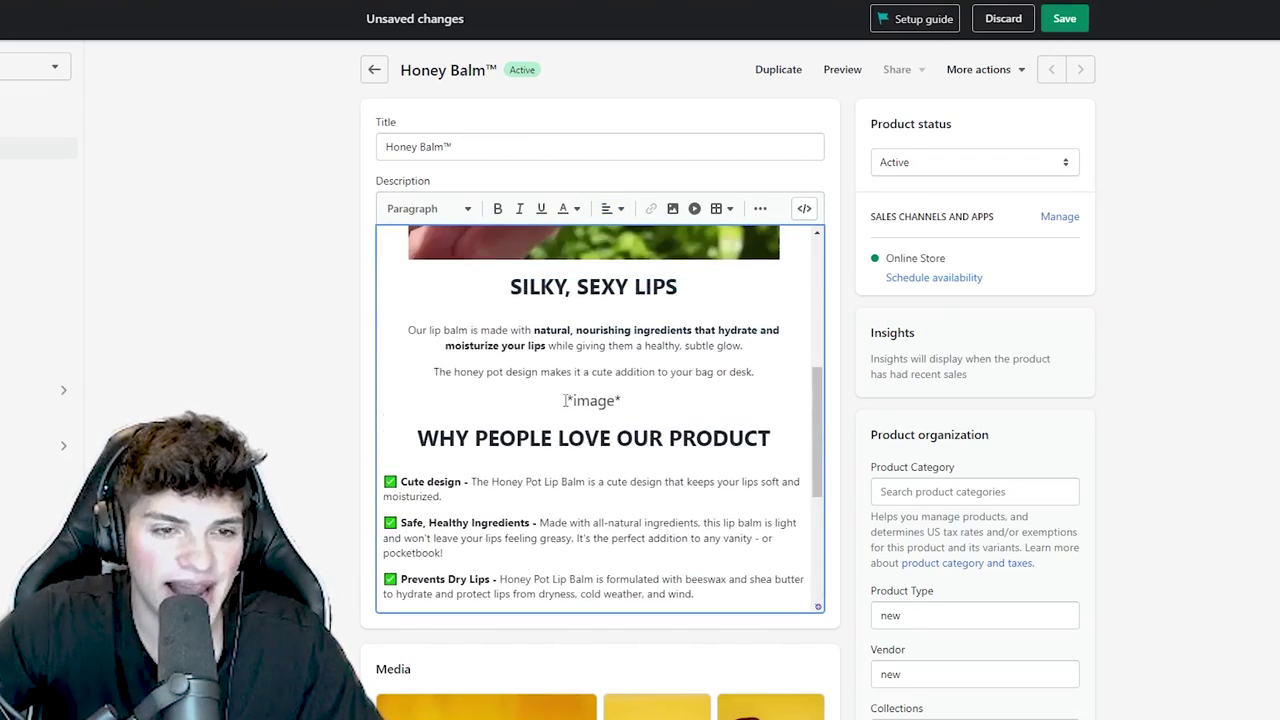
# - Remove the first *image* placeholder line from the description
pyautogui.moveTo(622, 405); pyautogui.dragTo(537, 406)
pyautogui.scroll(-3, 519, 528)
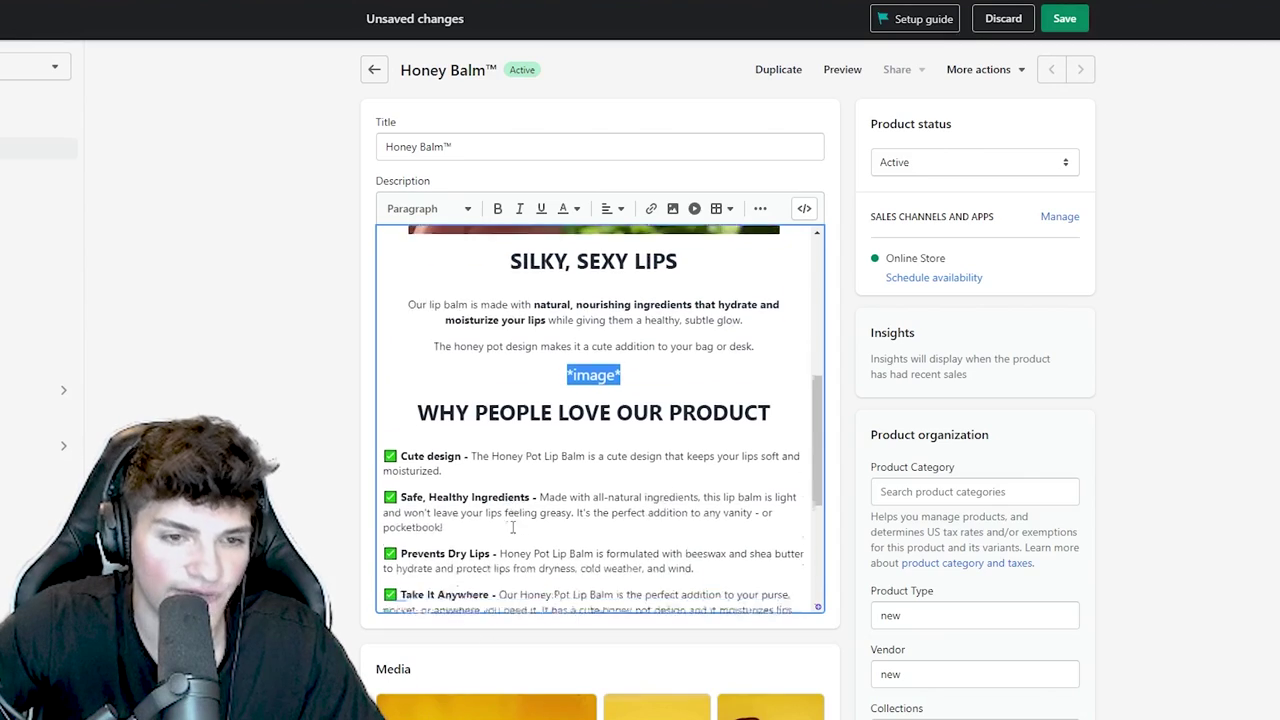
pyautogui.hotkey('ctrl', 'z')
pyautogui.scroll(8, 450, 380)
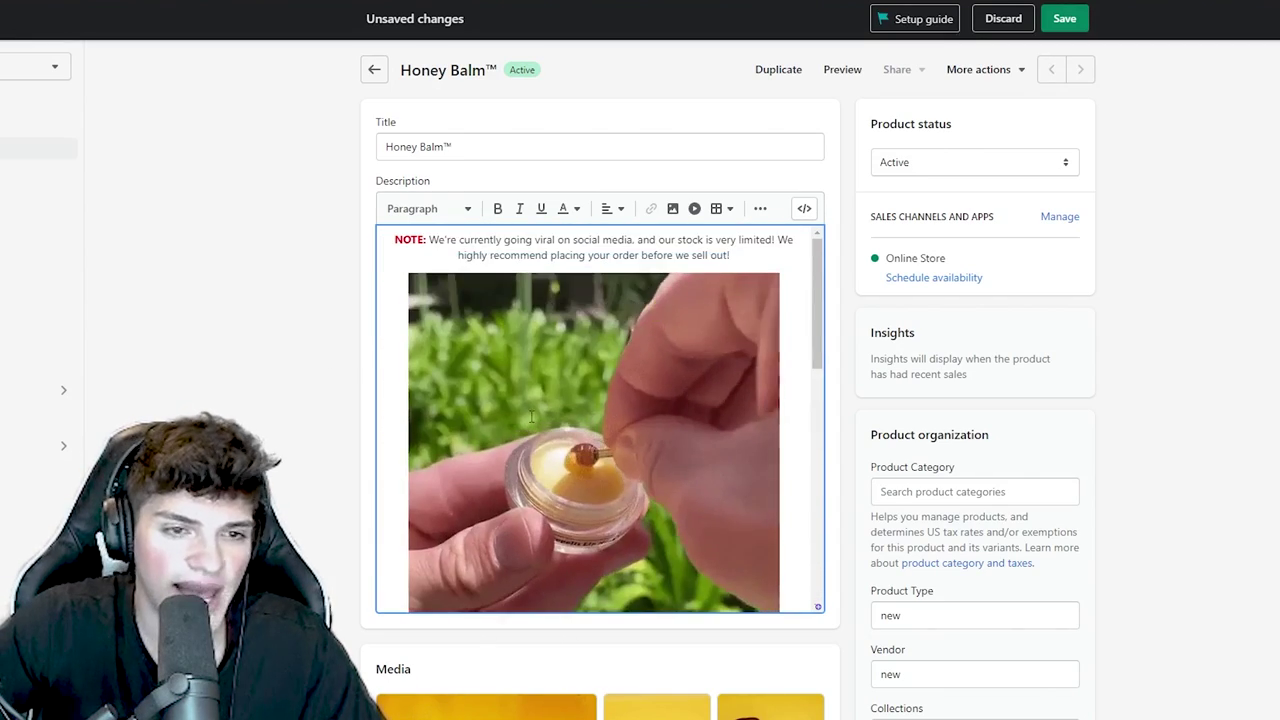
pyautogui.scroll(-6, 520, 400)
pyautogui.scroll(-1, 518, 402)
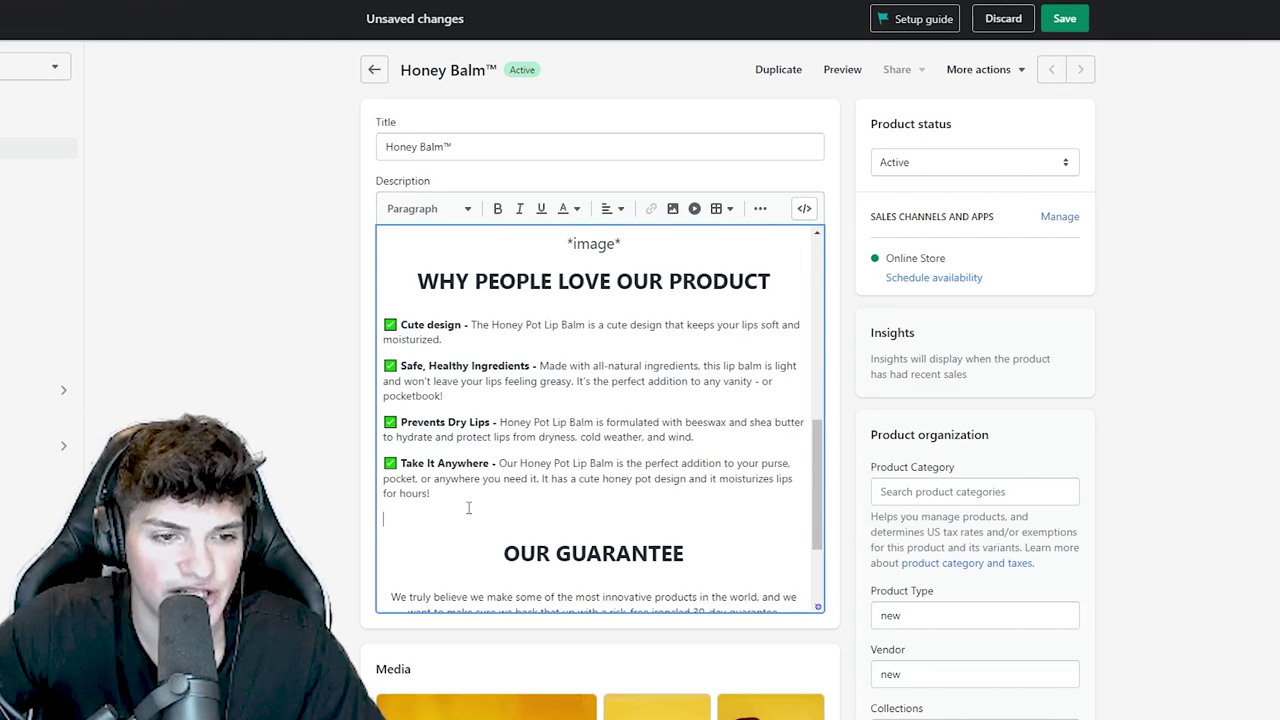
# - Insert a centred honey-pot photo above WHY PEOPLE LOVE OUR PRODUCT, replacing a mistaken collage photo
pyautogui.click(672, 208)
pyautogui.click(818, 570)
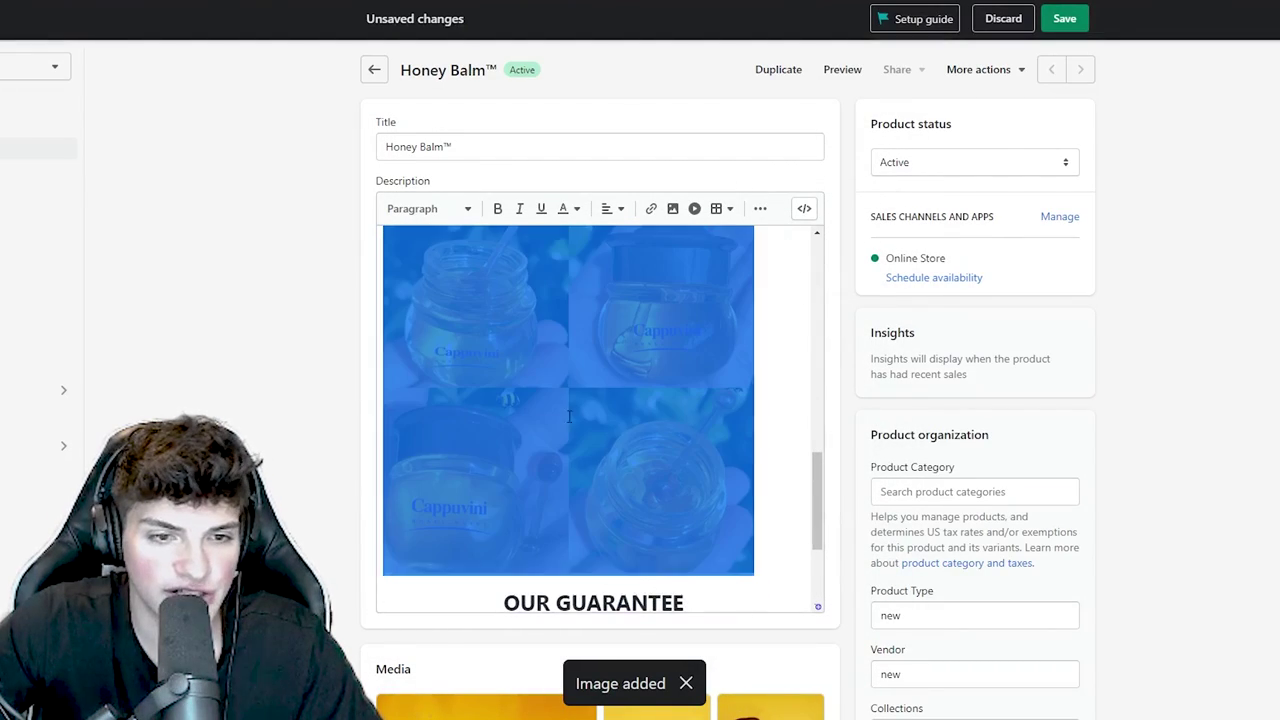
pyautogui.click(610, 210)
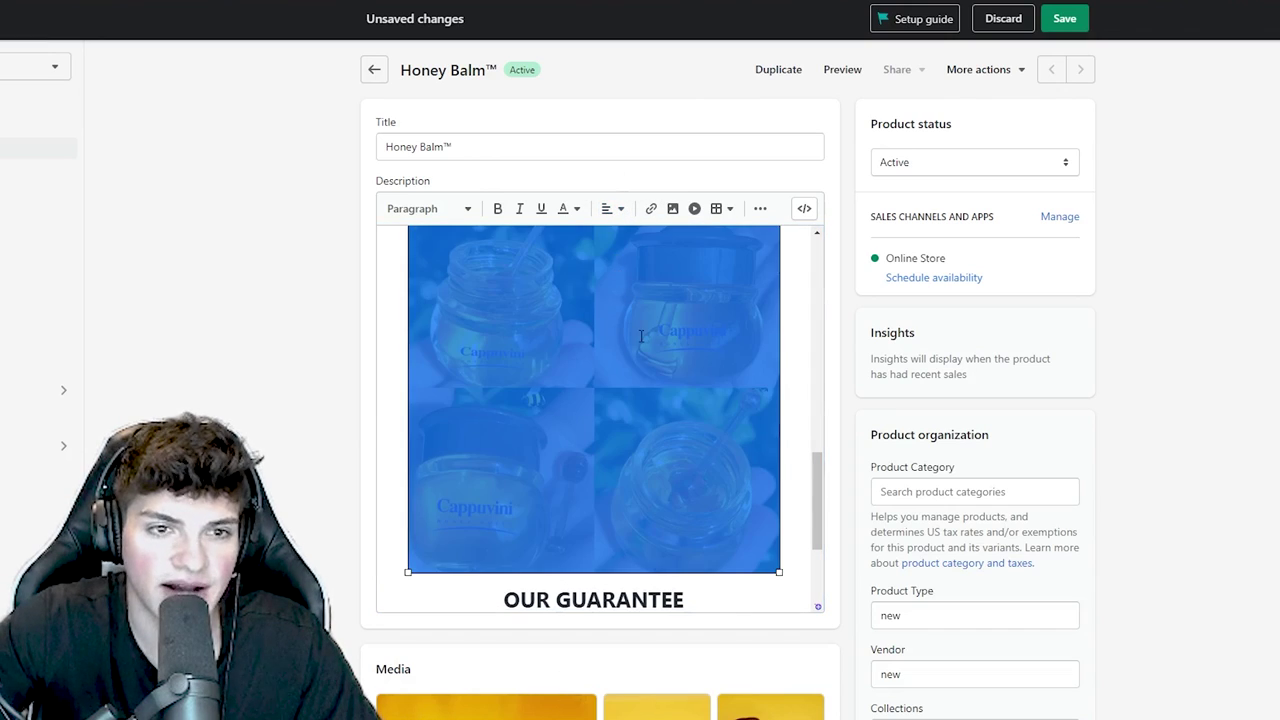
pyautogui.scroll(-5, 641, 336)
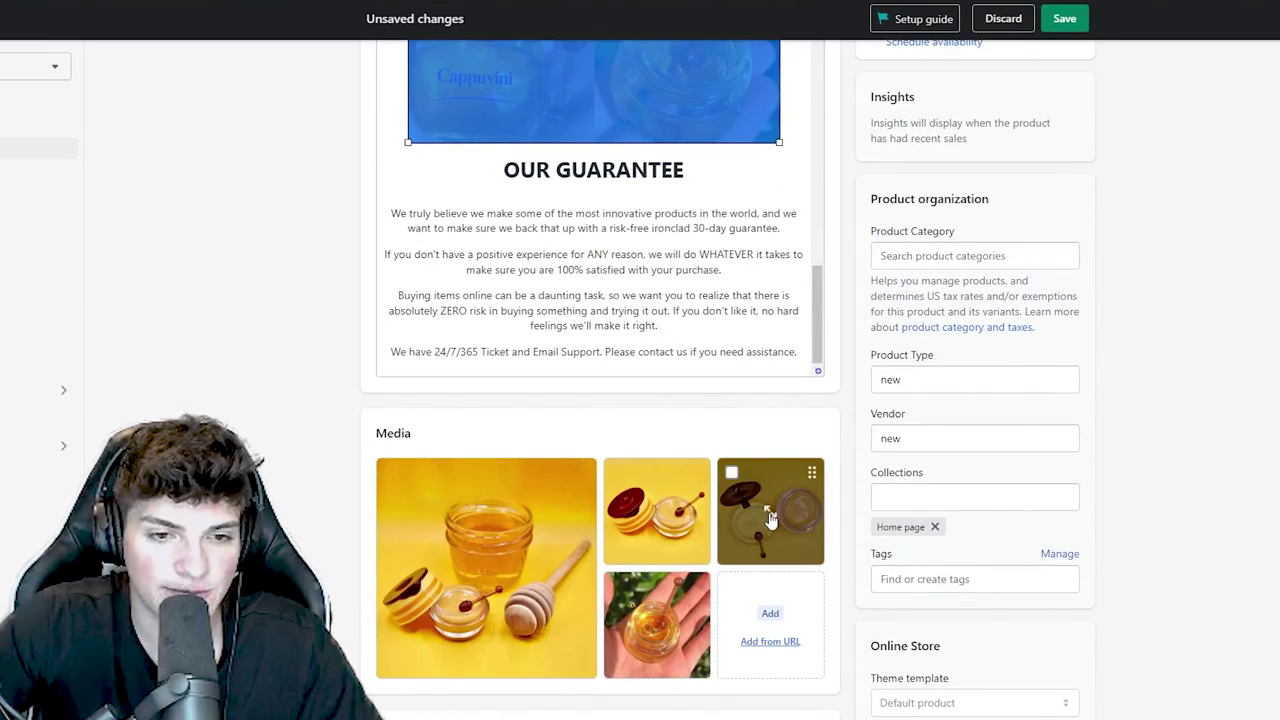
pyautogui.scroll(3, 917, 556)
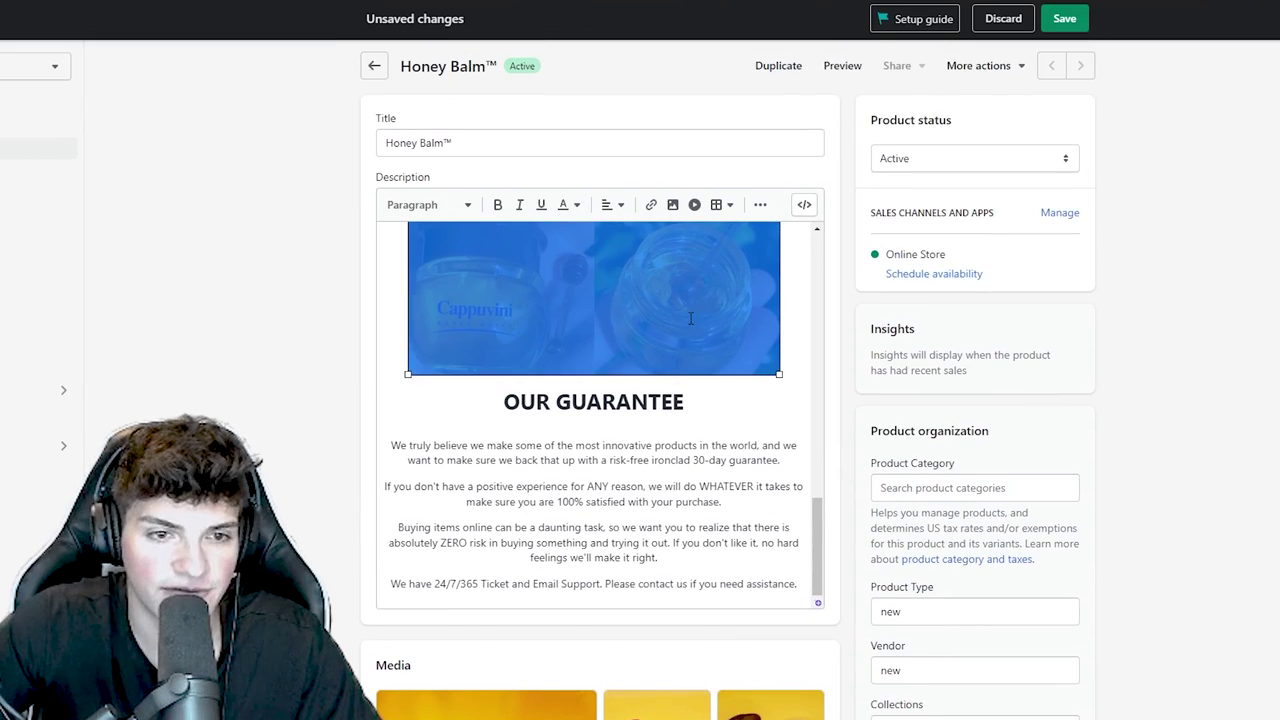
pyautogui.press('BackSpace')
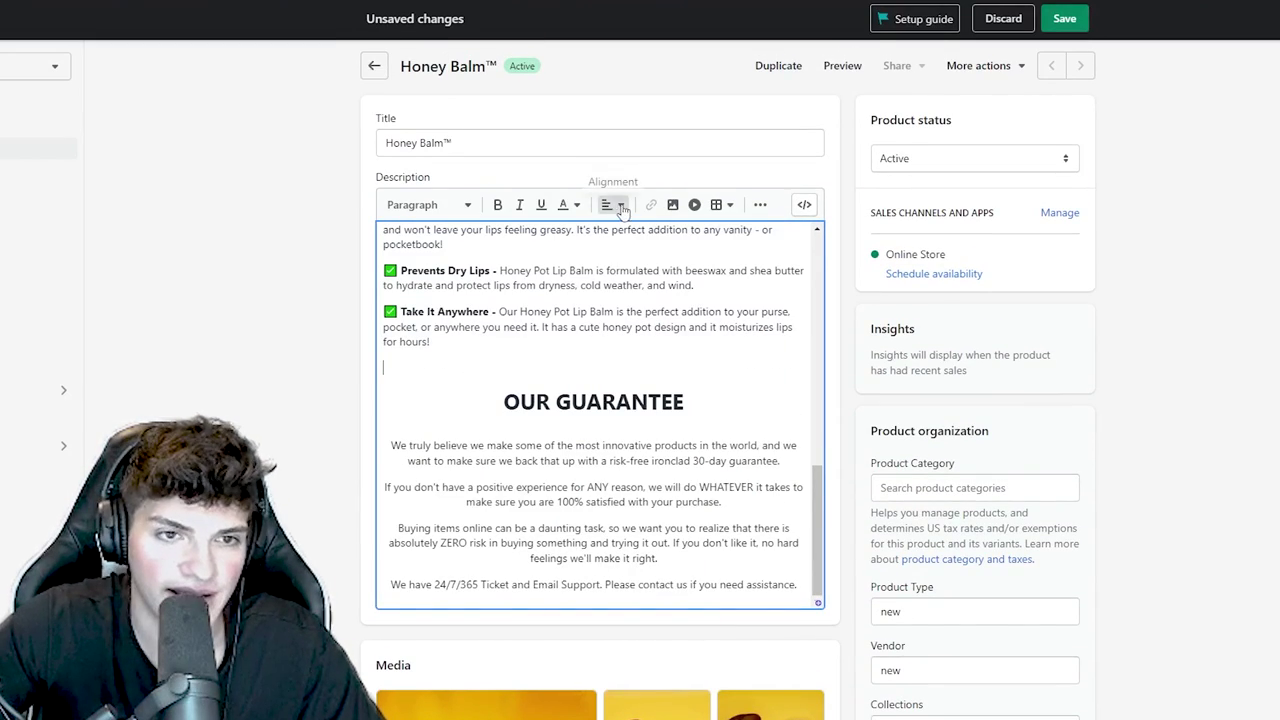
pyautogui.click(672, 204)
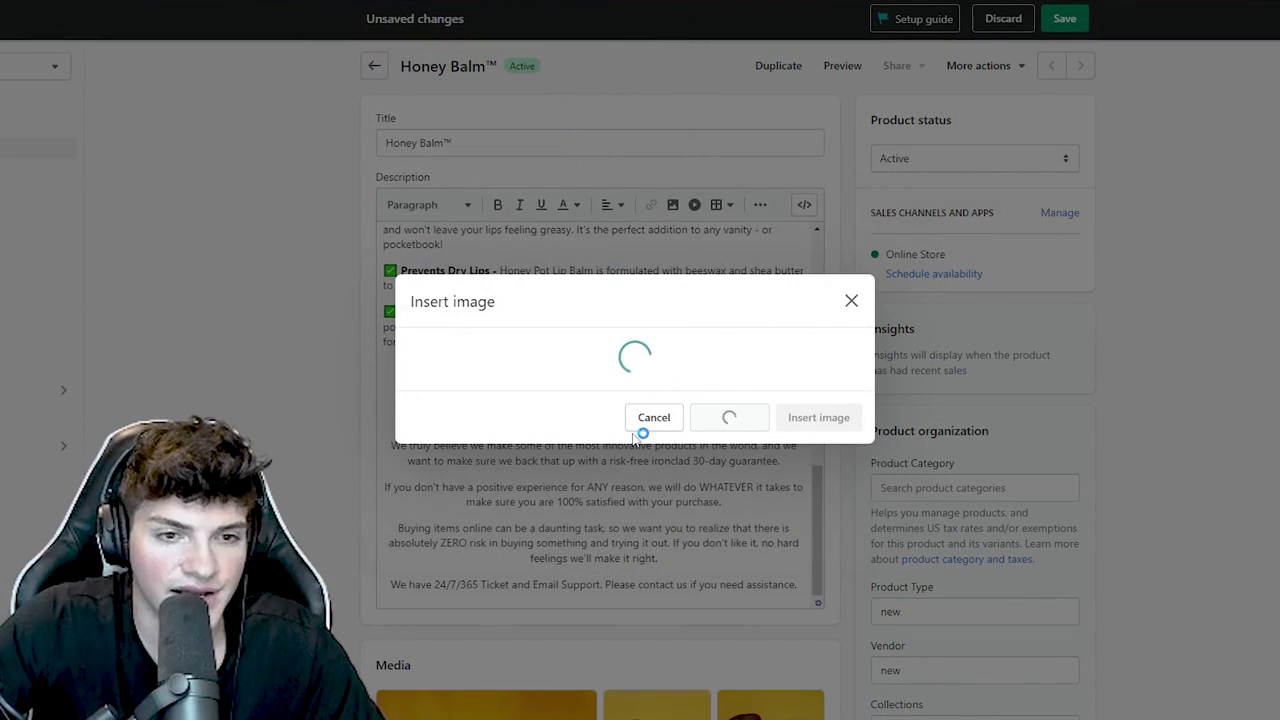
pyautogui.click(820, 569)
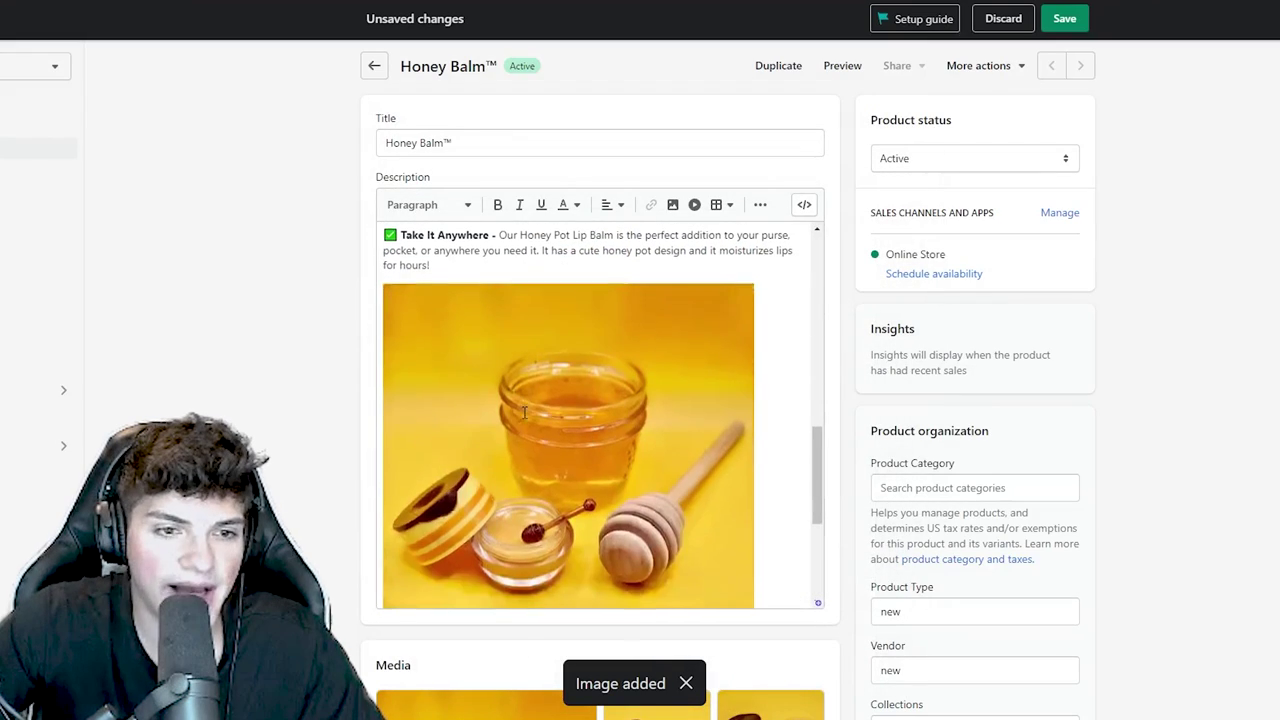
pyautogui.click(612, 205)
pyautogui.click(616, 260)
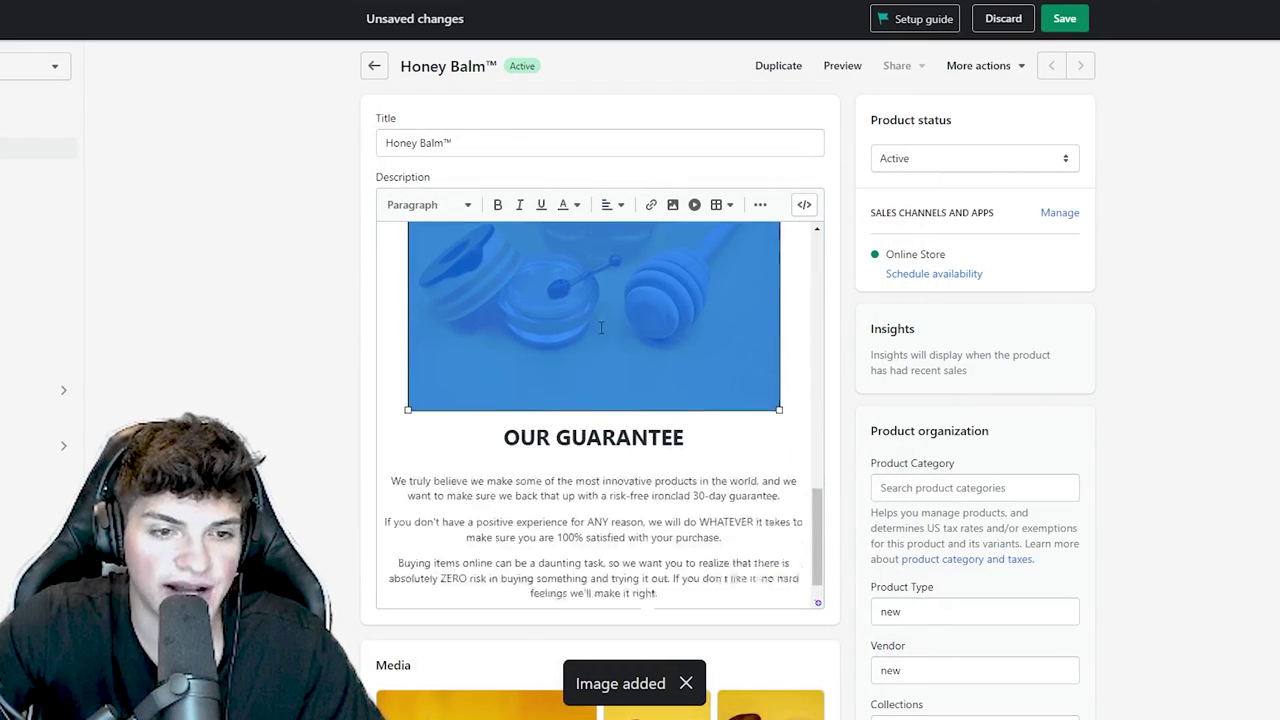
# - Replace the remaining *image* placeholder before OUR GUARANTEE with the jar-with-dipper photo
pyautogui.scroll(5, 591, 446)
pyautogui.doubleClick(594, 431)
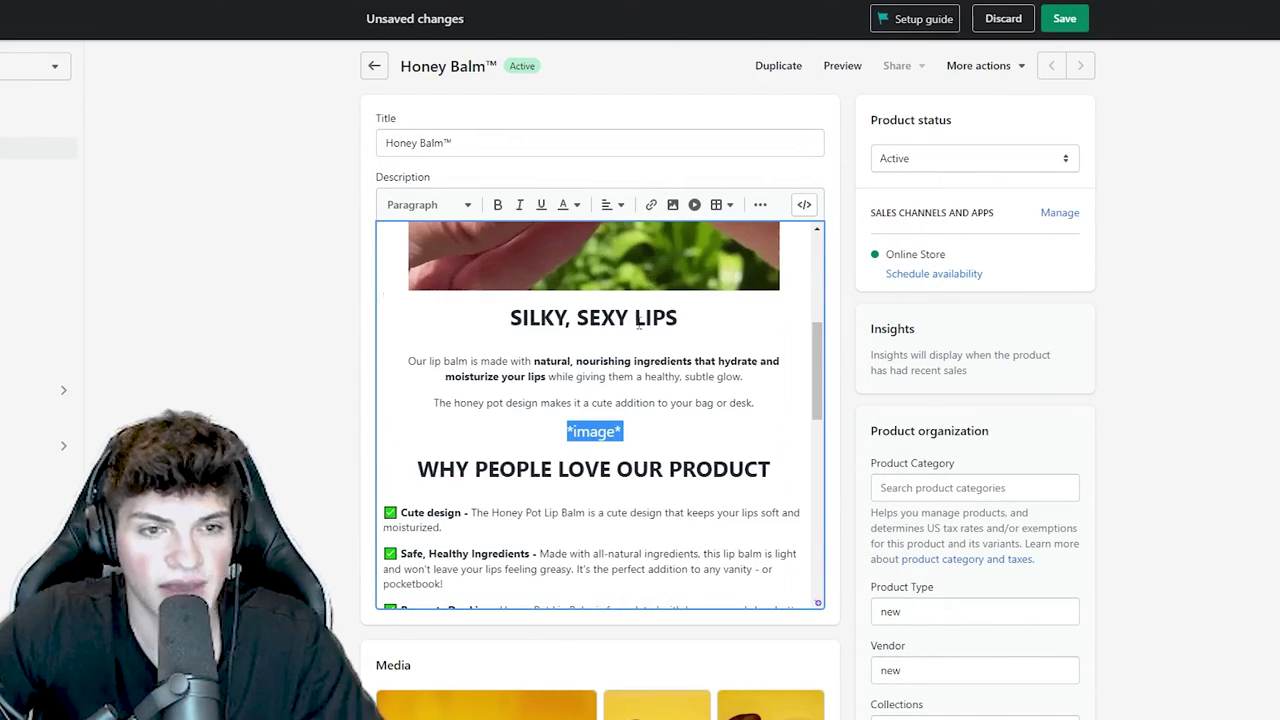
pyautogui.click(674, 206)
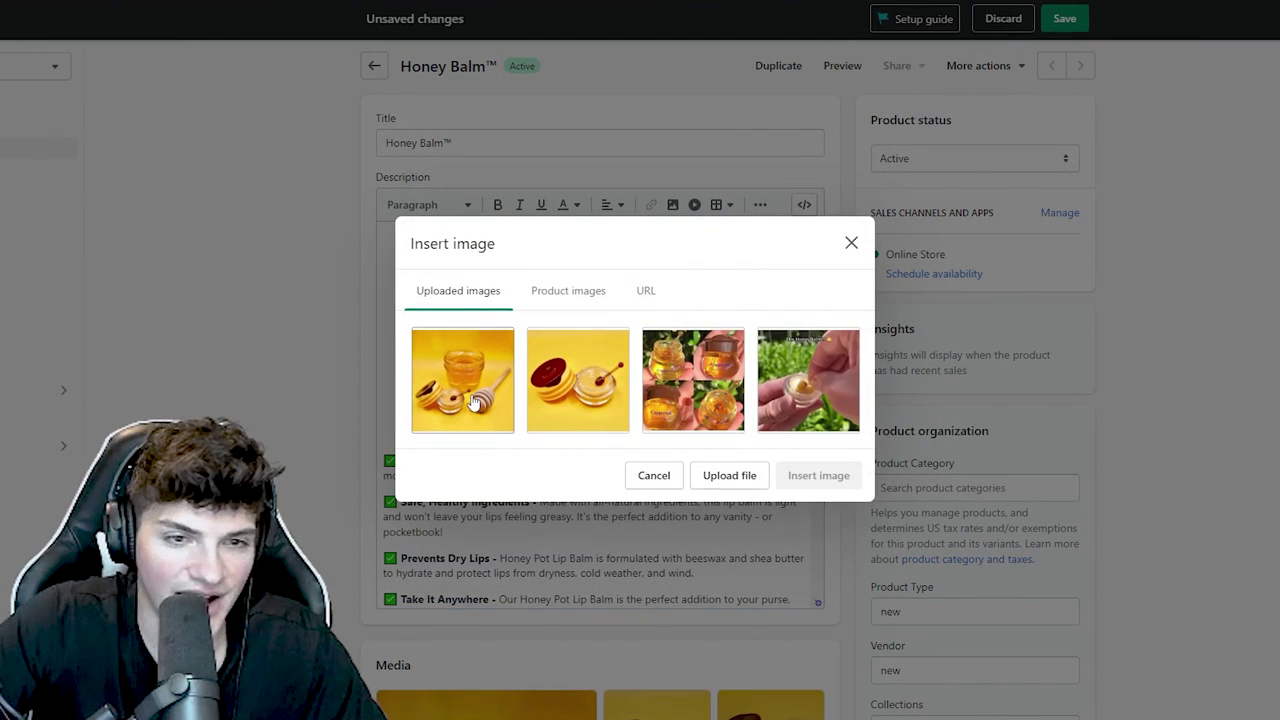
pyautogui.click(475, 400)
pyautogui.click(578, 385)
pyautogui.click(820, 569)
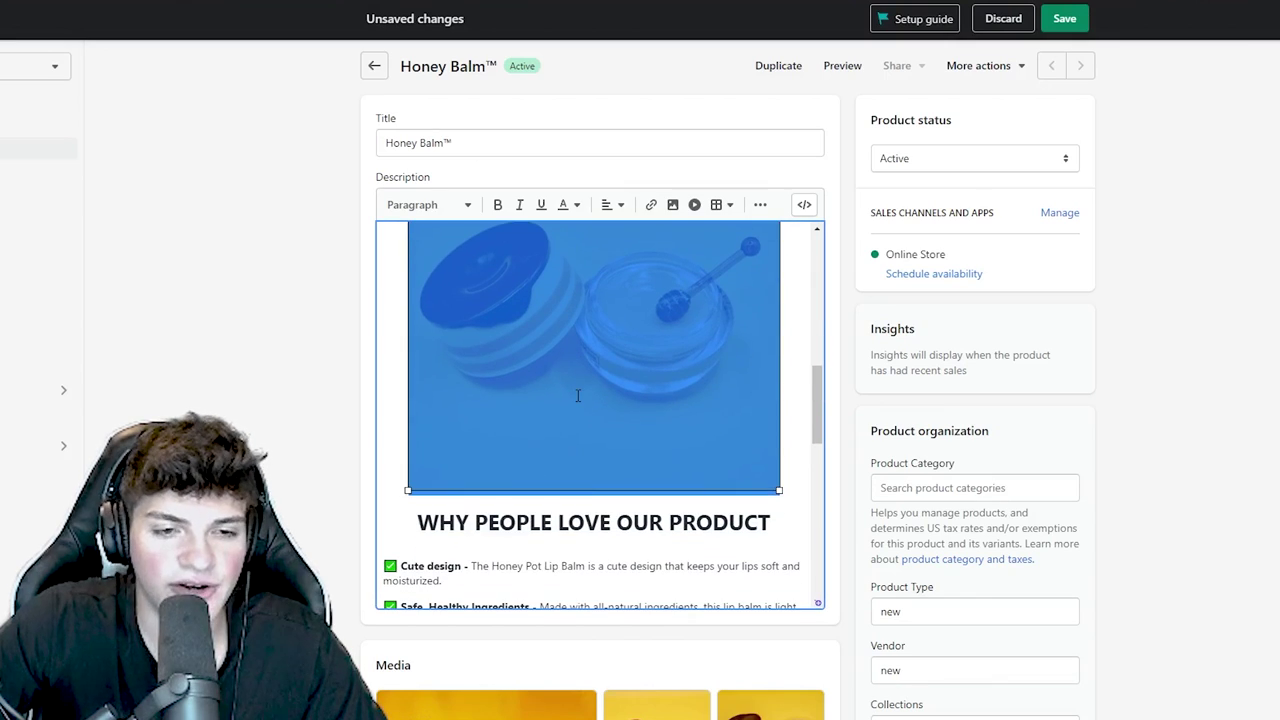
pyautogui.click(550, 492)
pyautogui.scroll(-4, 540, 500)
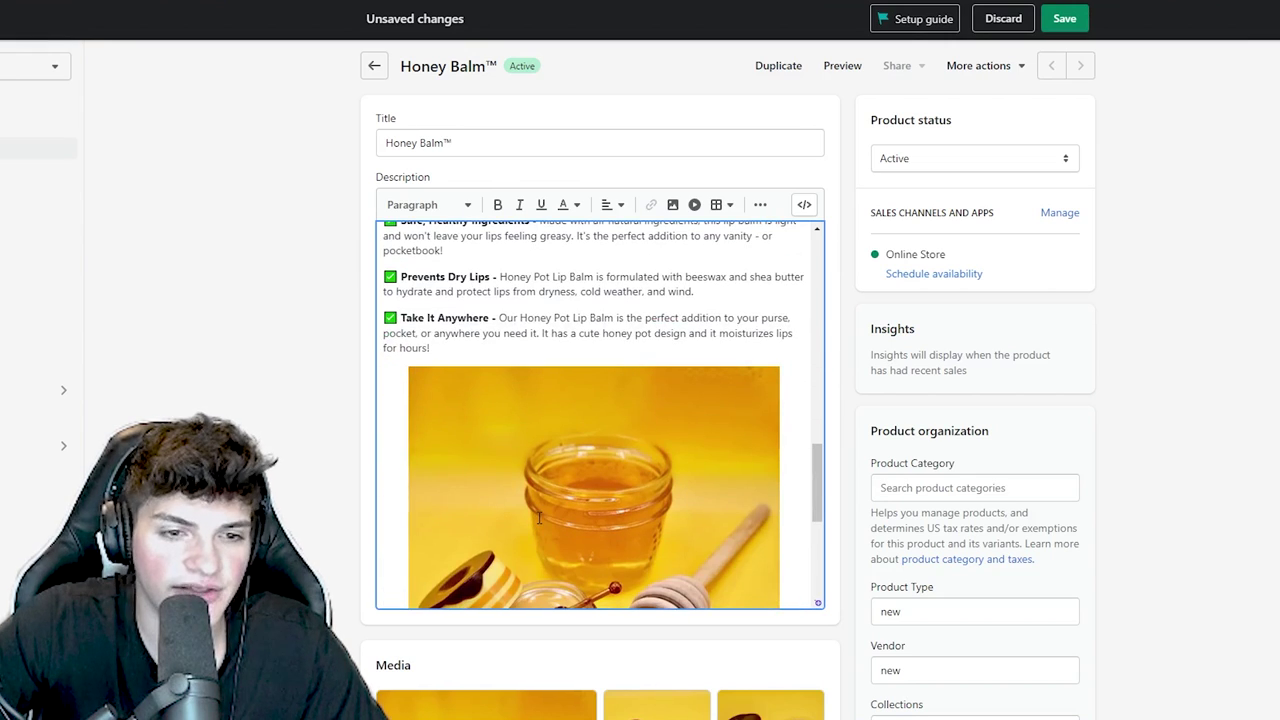
pyautogui.scroll(5, 537, 517)
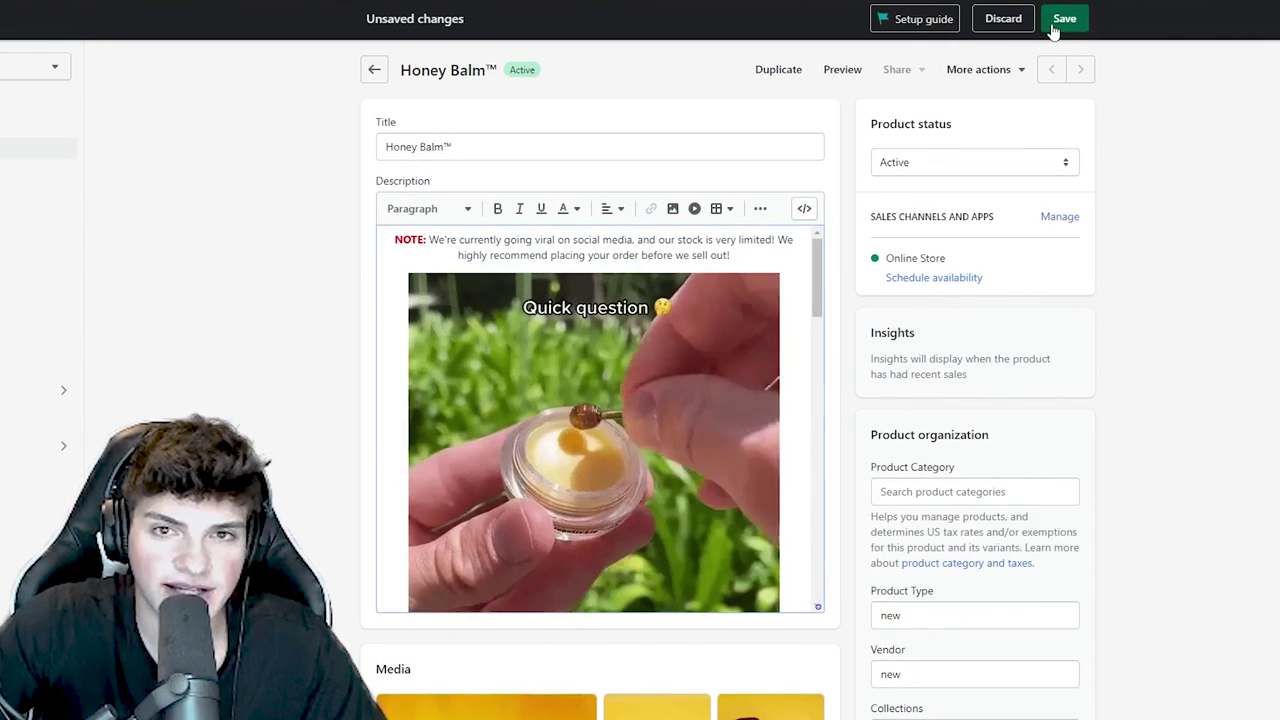
# - Save Honey Balm™, check the storefront preview's GIF, photos and guarantee, then save again
pyautogui.click(1063, 20)
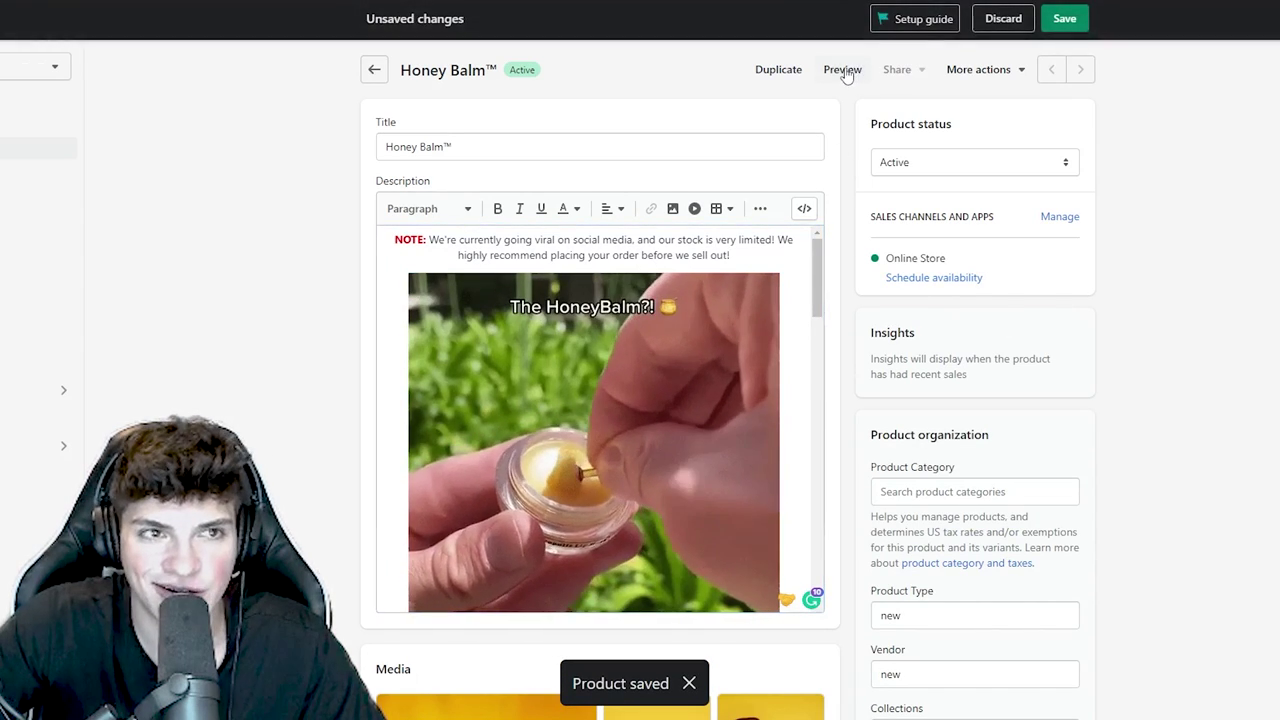
pyautogui.click(846, 72)
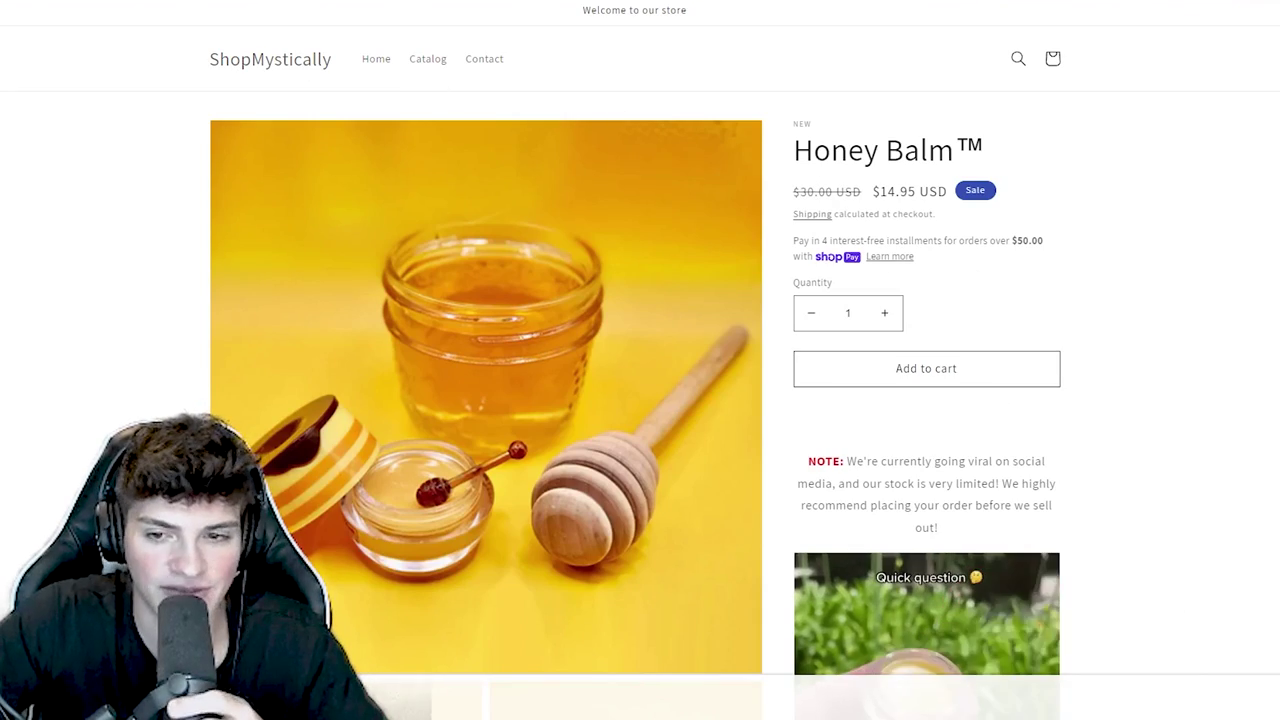
pyautogui.scroll(-3, 877, 396)
pyautogui.scroll(1, 880, 395)
pyautogui.scroll(-3, 880, 395)
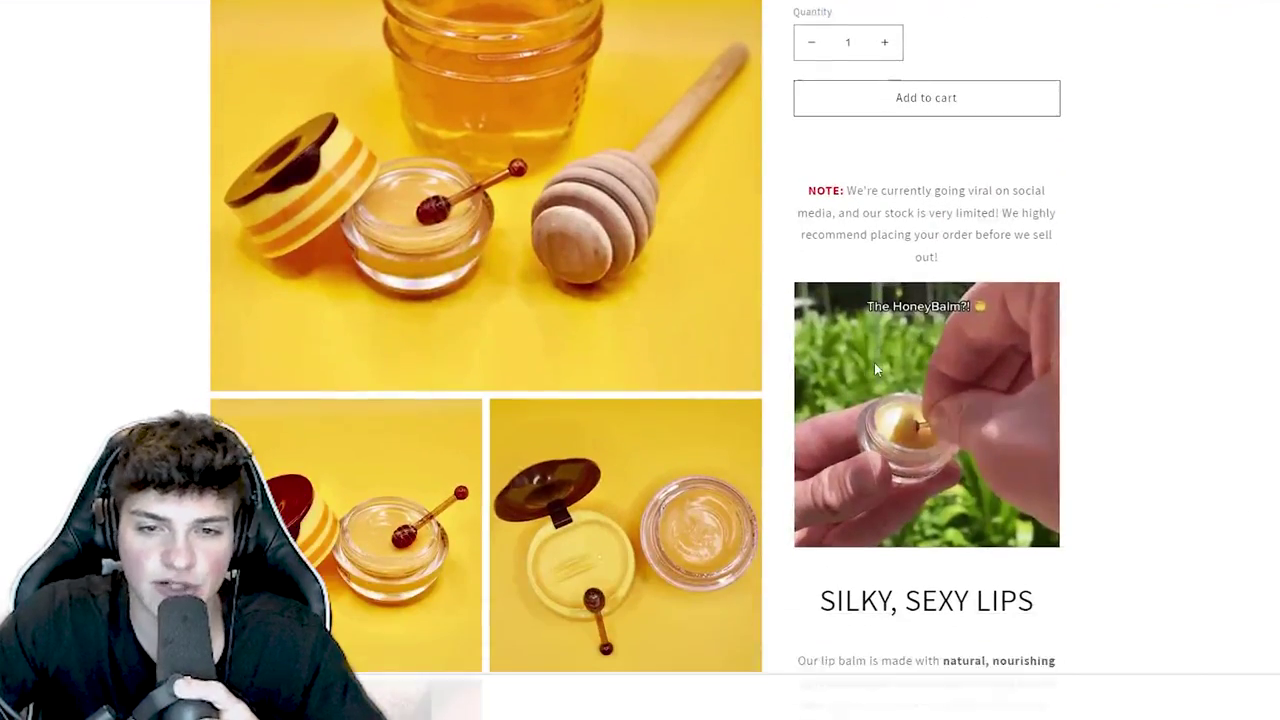
pyautogui.scroll(-3, 873, 361)
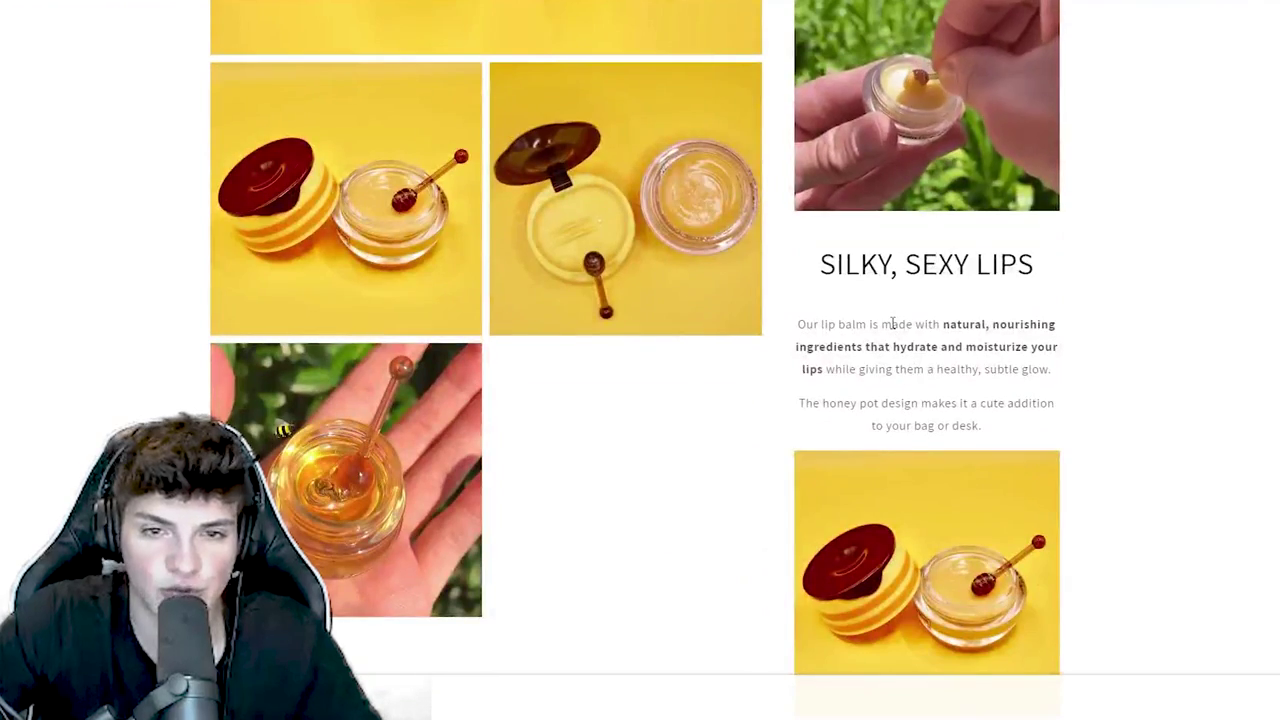
pyautogui.scroll(-8, 888, 330)
pyautogui.scroll(-8, 893, 333)
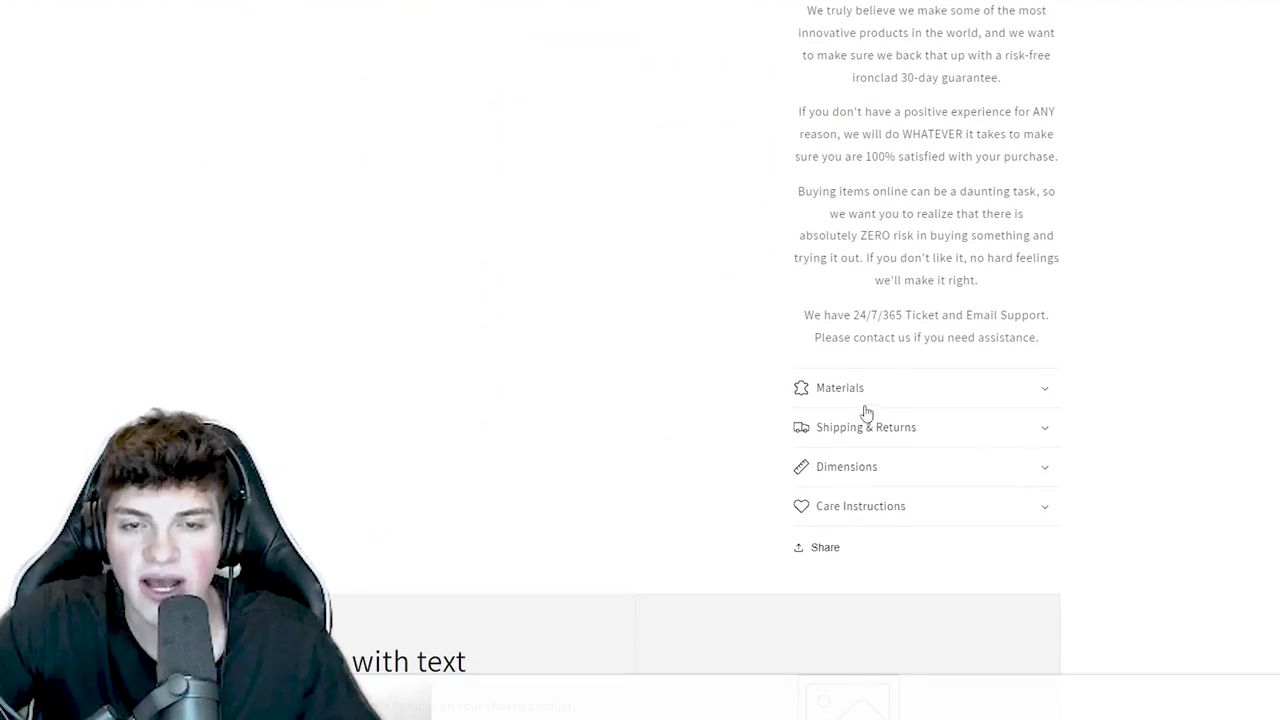
pyautogui.scroll(-2, 866, 413)
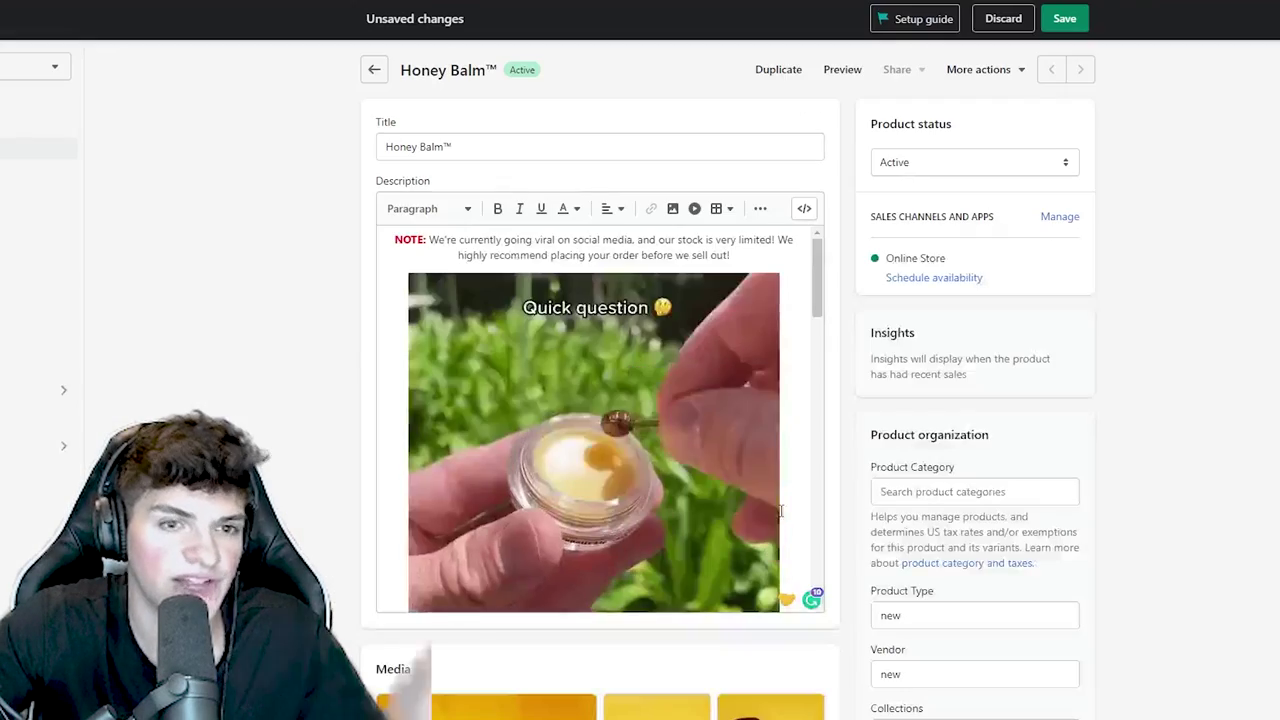
pyautogui.scroll(-10, 851, 552)
pyautogui.scroll(-5, 851, 552)
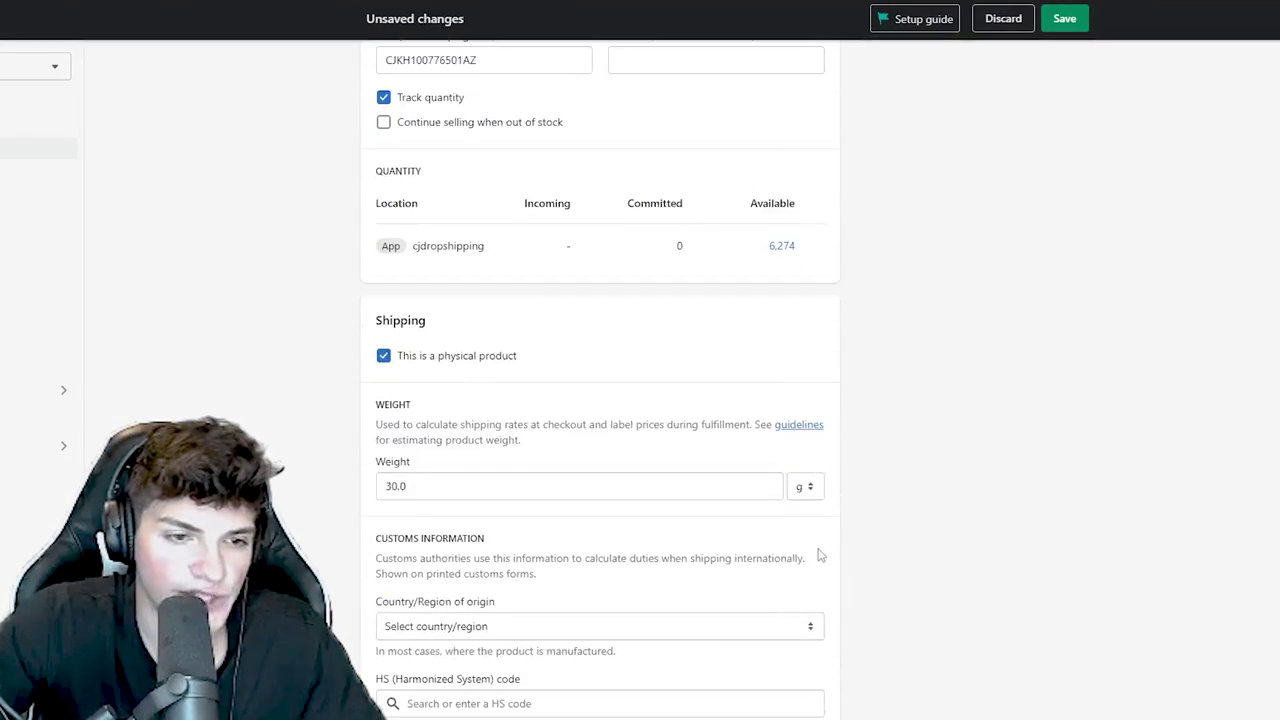
pyautogui.scroll(14, 837, 551)
pyautogui.click(1065, 19)
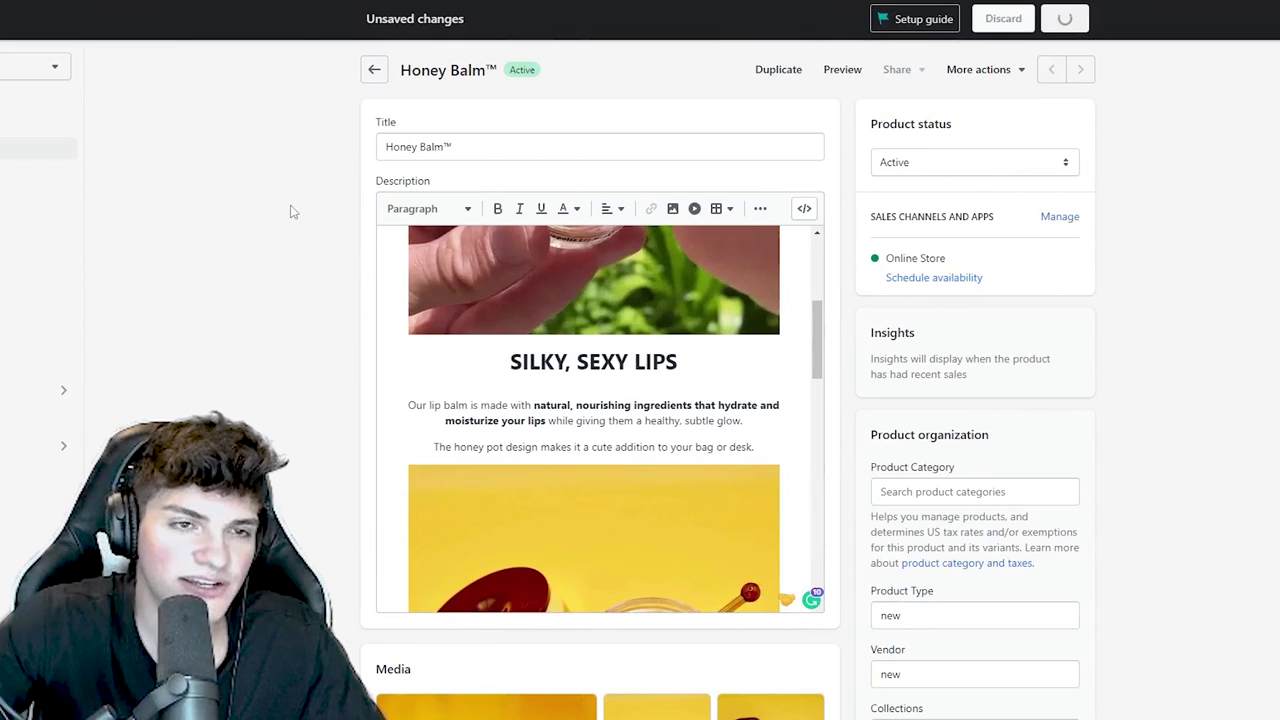
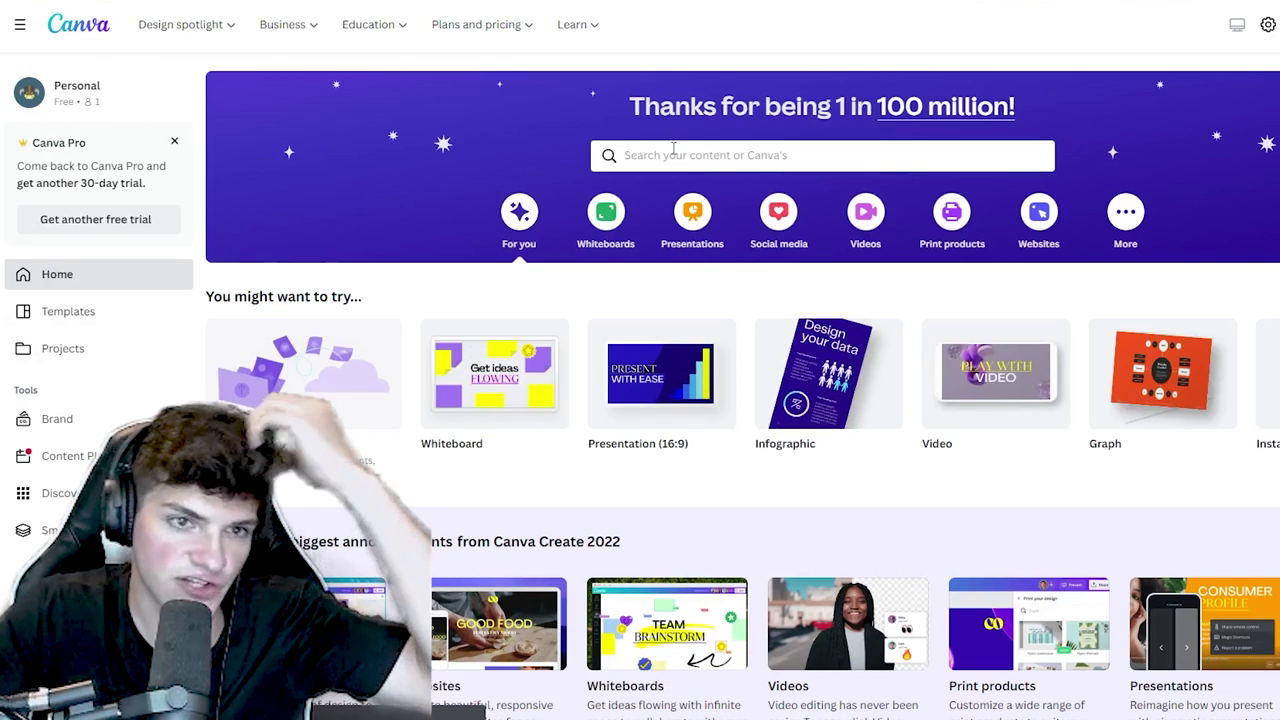
# - Search Canva for 'logo' and create a blank Logo design
pyautogui.click(673, 152)
pyautogui.write('logo')
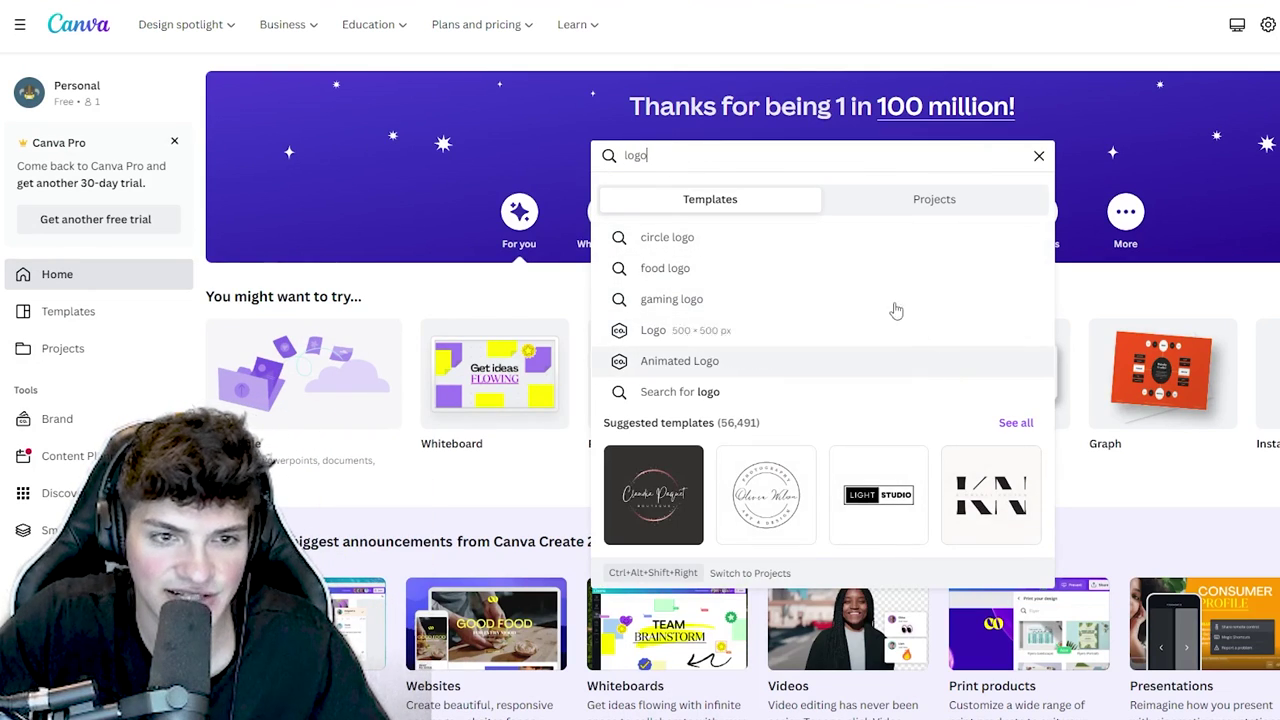
pyautogui.press('Return')
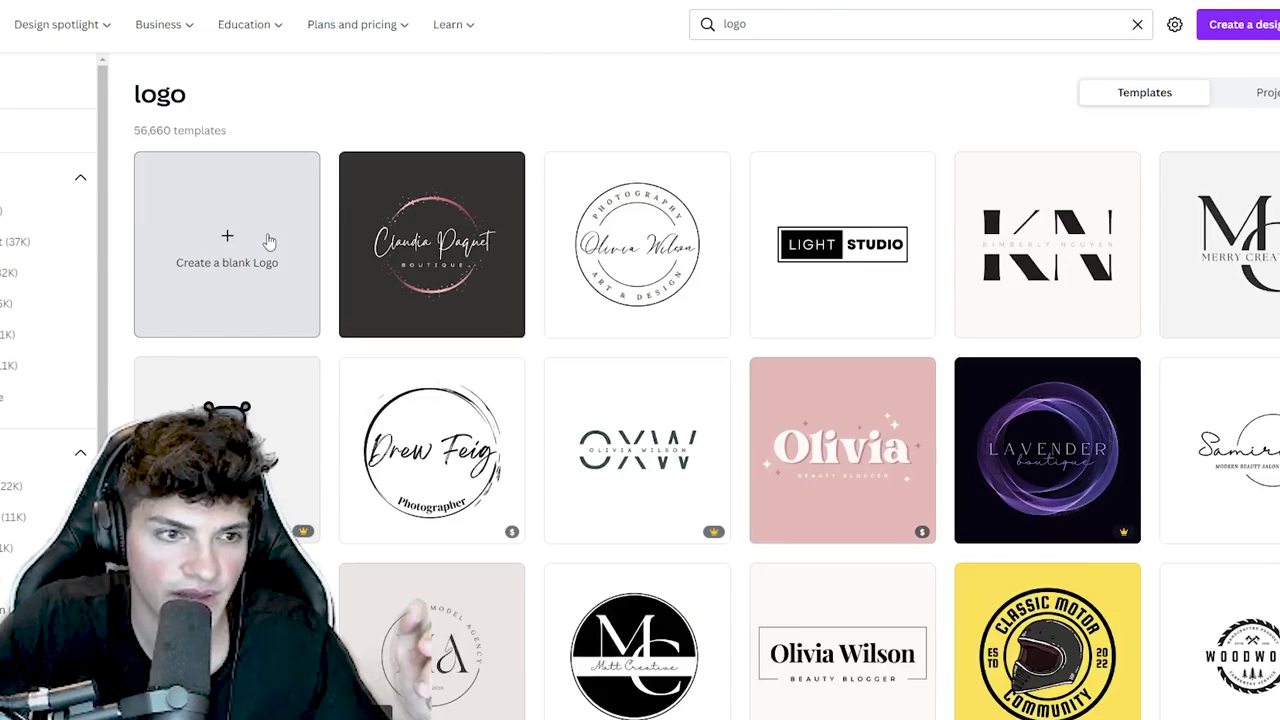
pyautogui.click(268, 240)
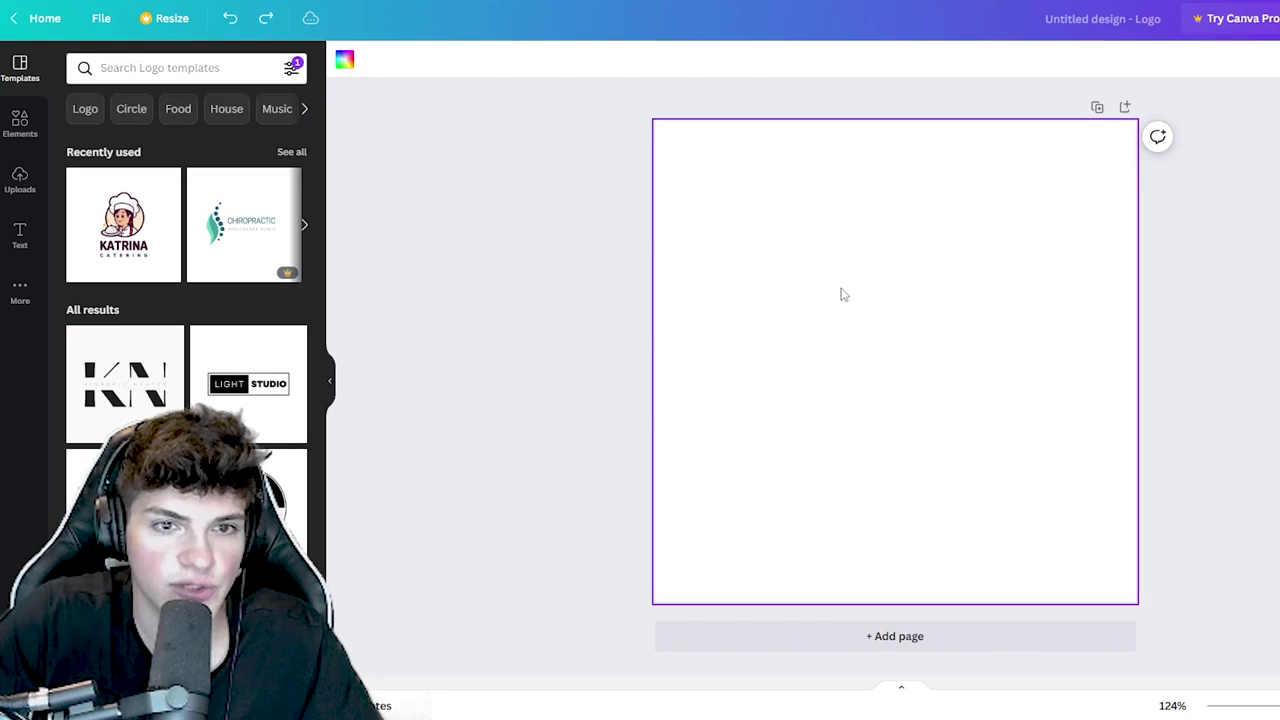
# - Add a text box reading 'mystically', set it to size 42, and centre it on the page
pyautogui.press('t')
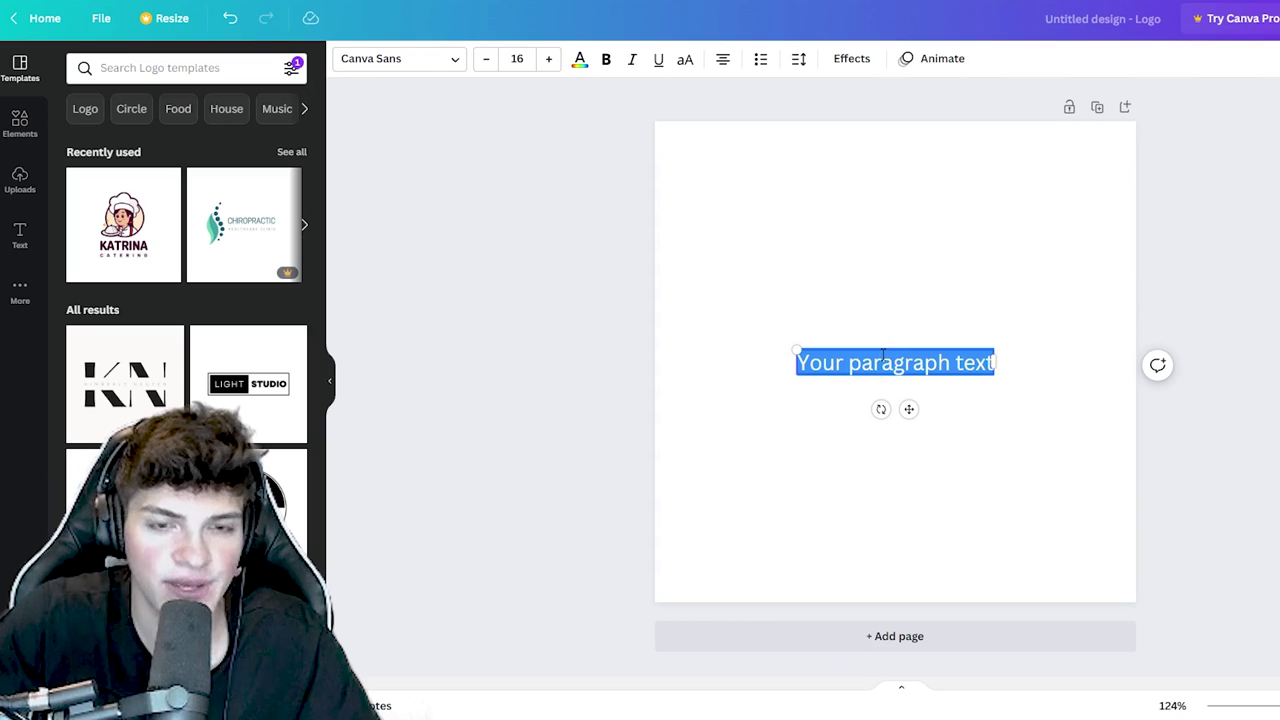
pyautogui.write('myst')
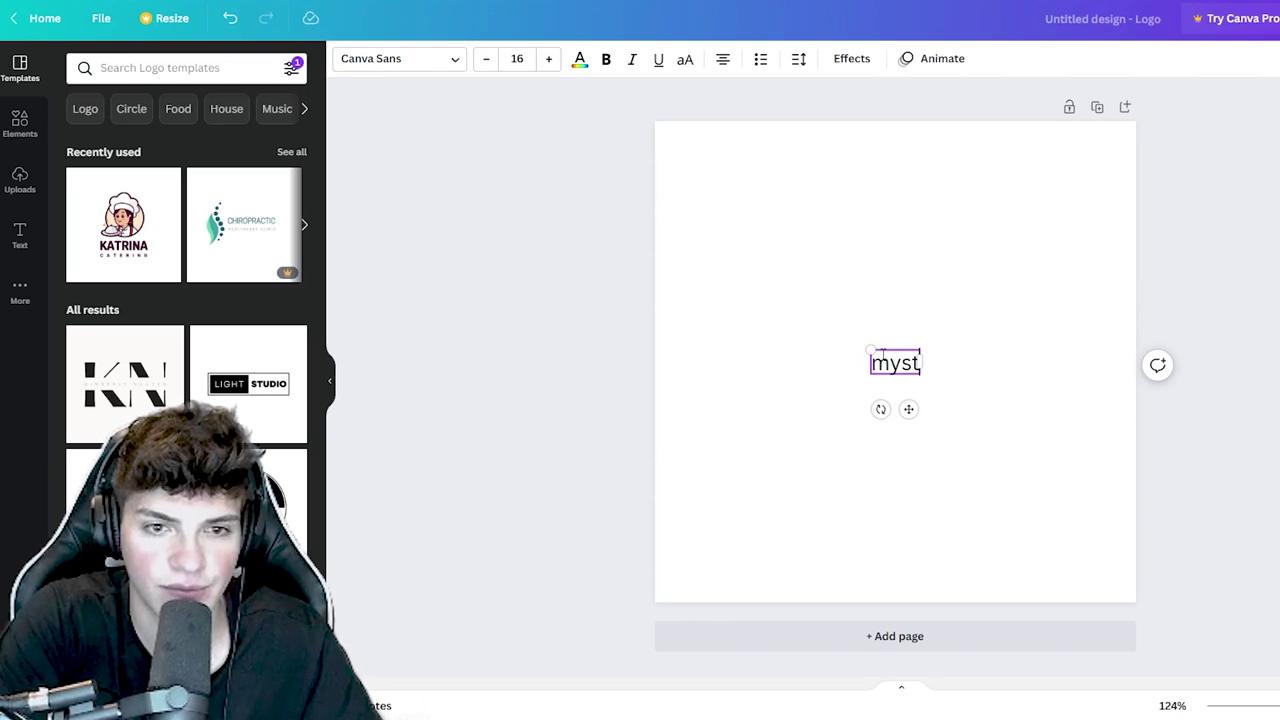
pyautogui.write('ically')
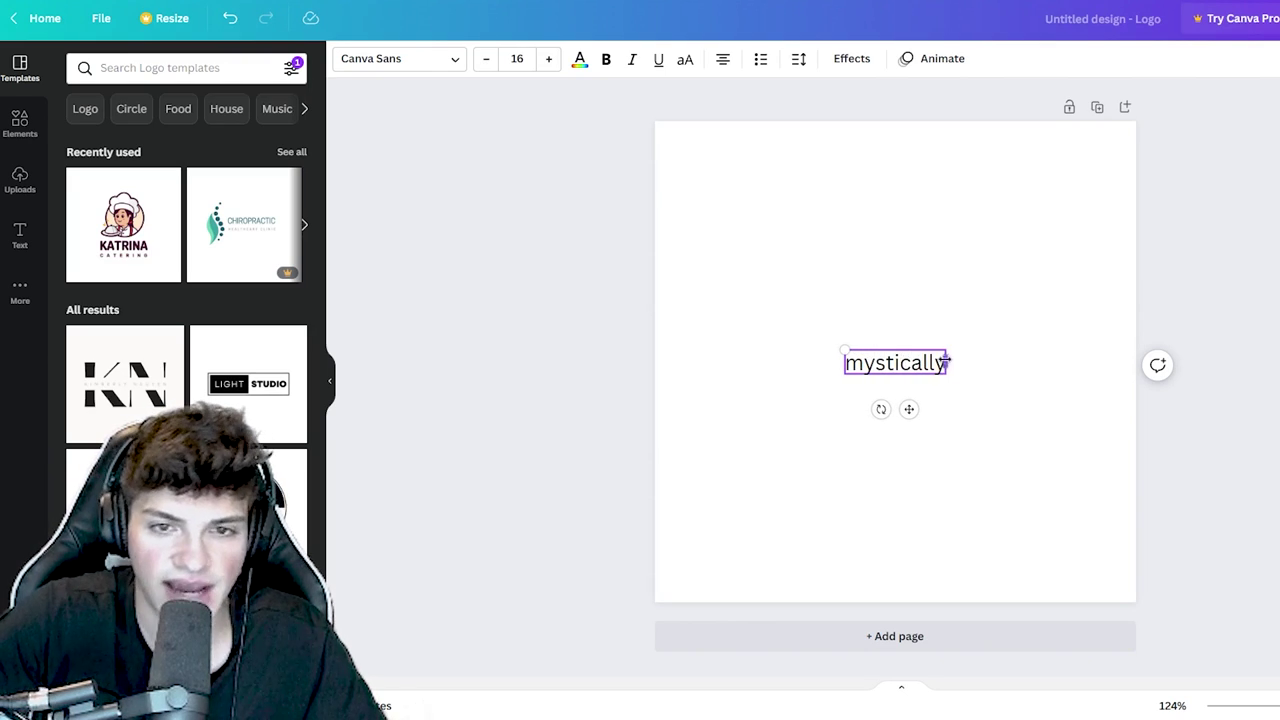
pyautogui.hotkey('ctrl', 'a')
pyautogui.click(549, 59)
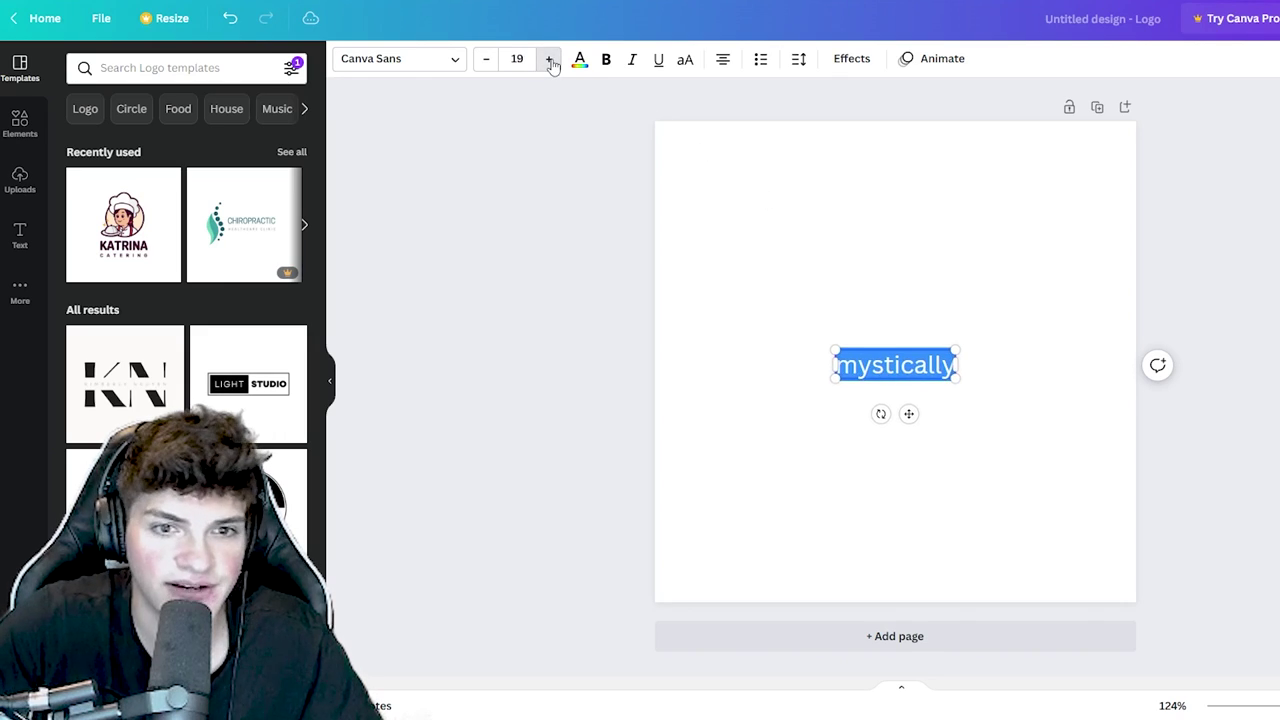
pyautogui.click(549, 59)
pyautogui.click(549, 59)
pyautogui.click(517, 58)
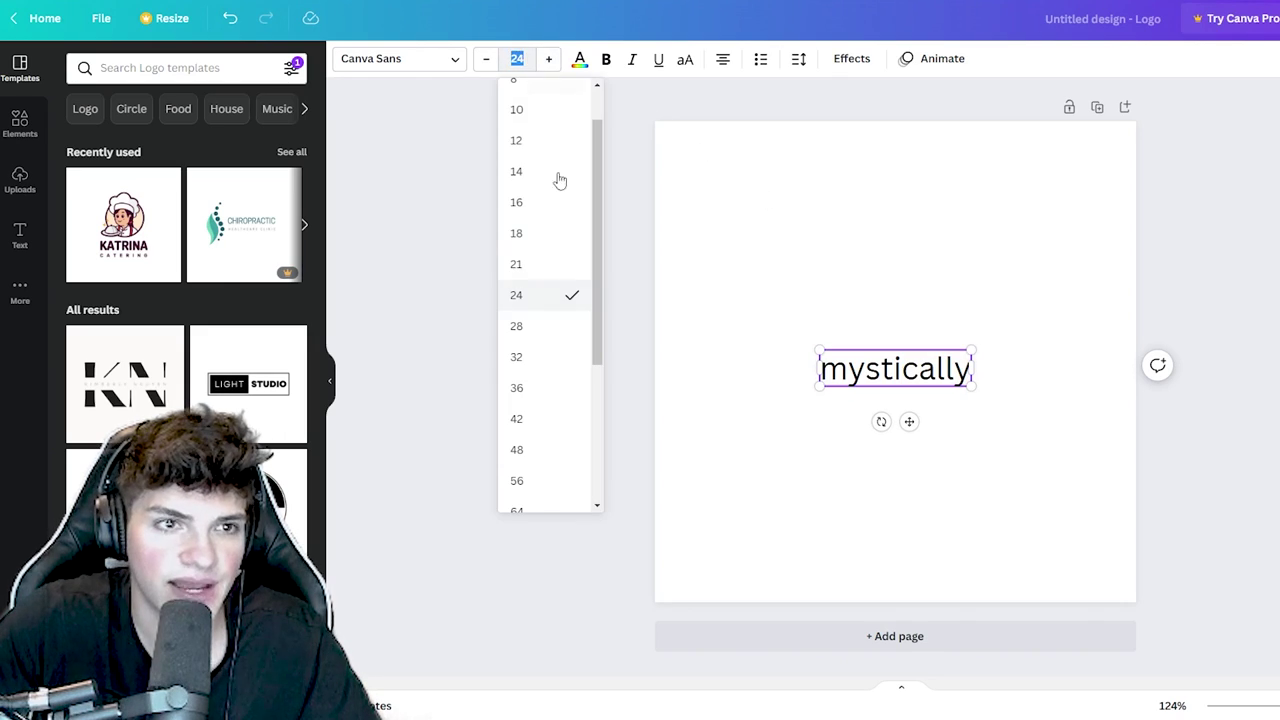
pyautogui.click(520, 419)
pyautogui.moveTo(932, 346); pyautogui.dragTo(931, 326)
pyautogui.doubleClick(915, 365)
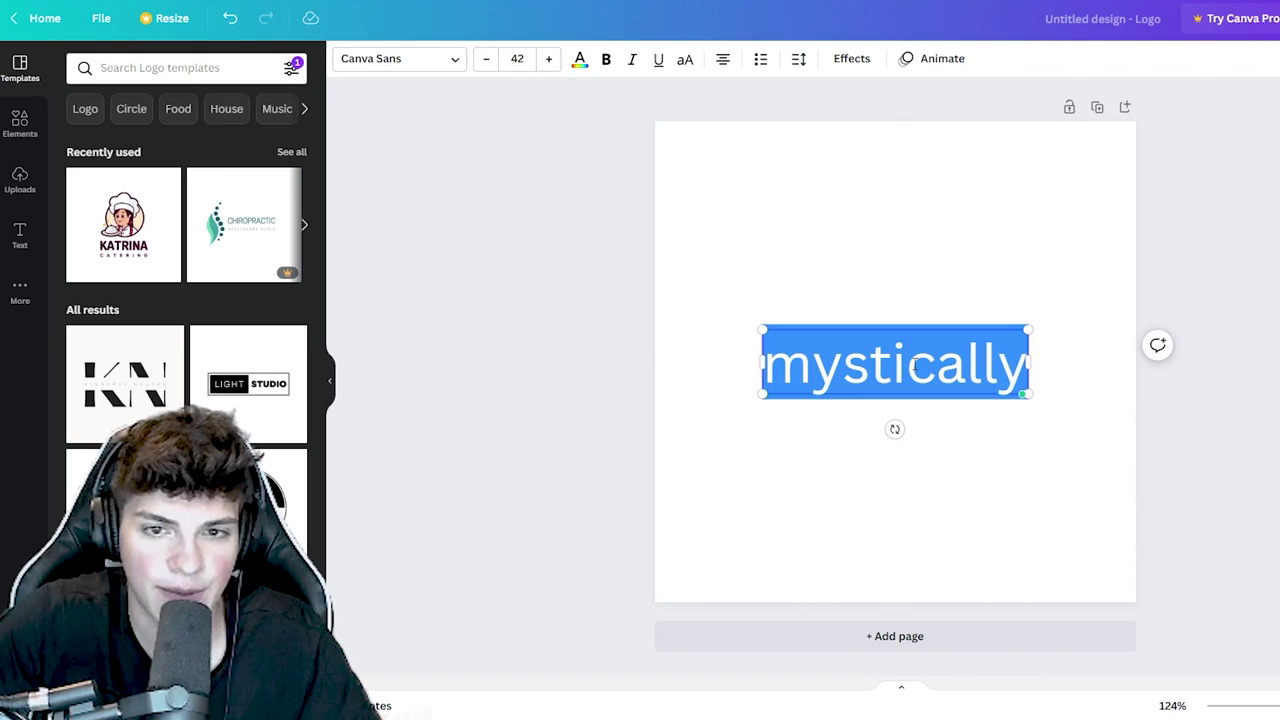
# - Try Montserrat Extra-Bold on the word, then switch to Roboto and make it italic
pyautogui.click(426, 59)
pyautogui.write('mont')
pyautogui.click(100, 173)
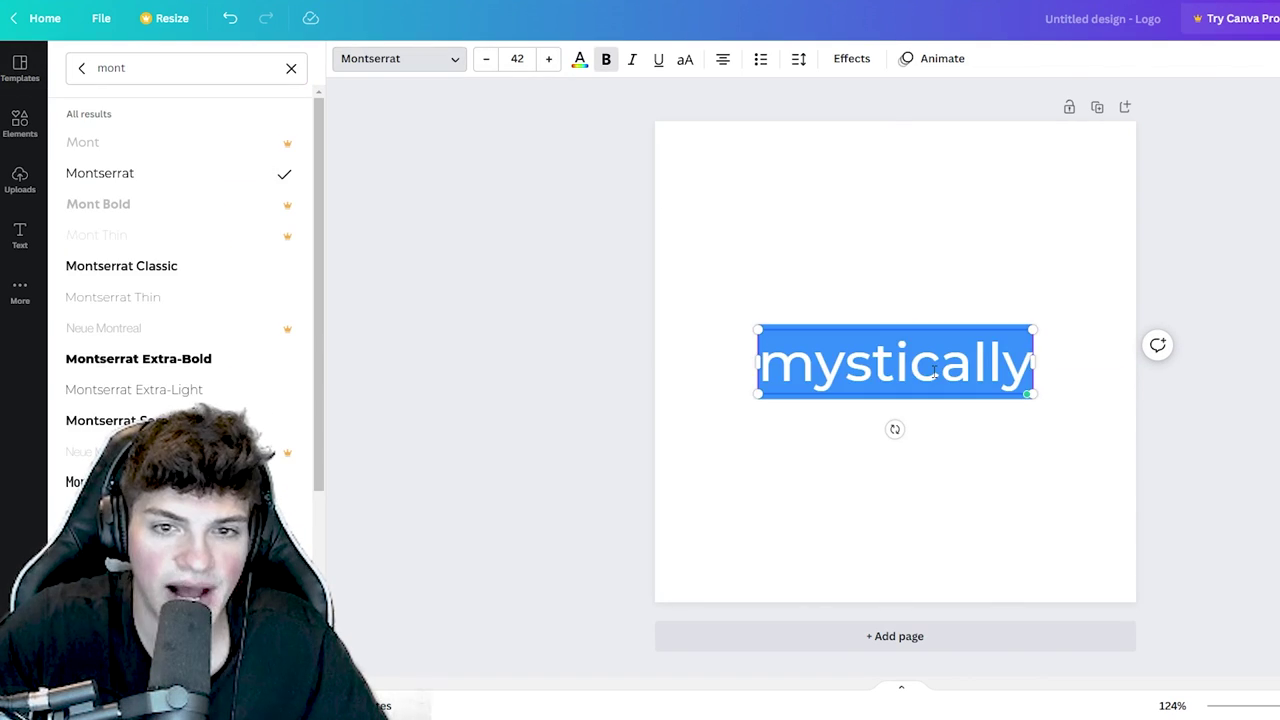
pyautogui.click(206, 358)
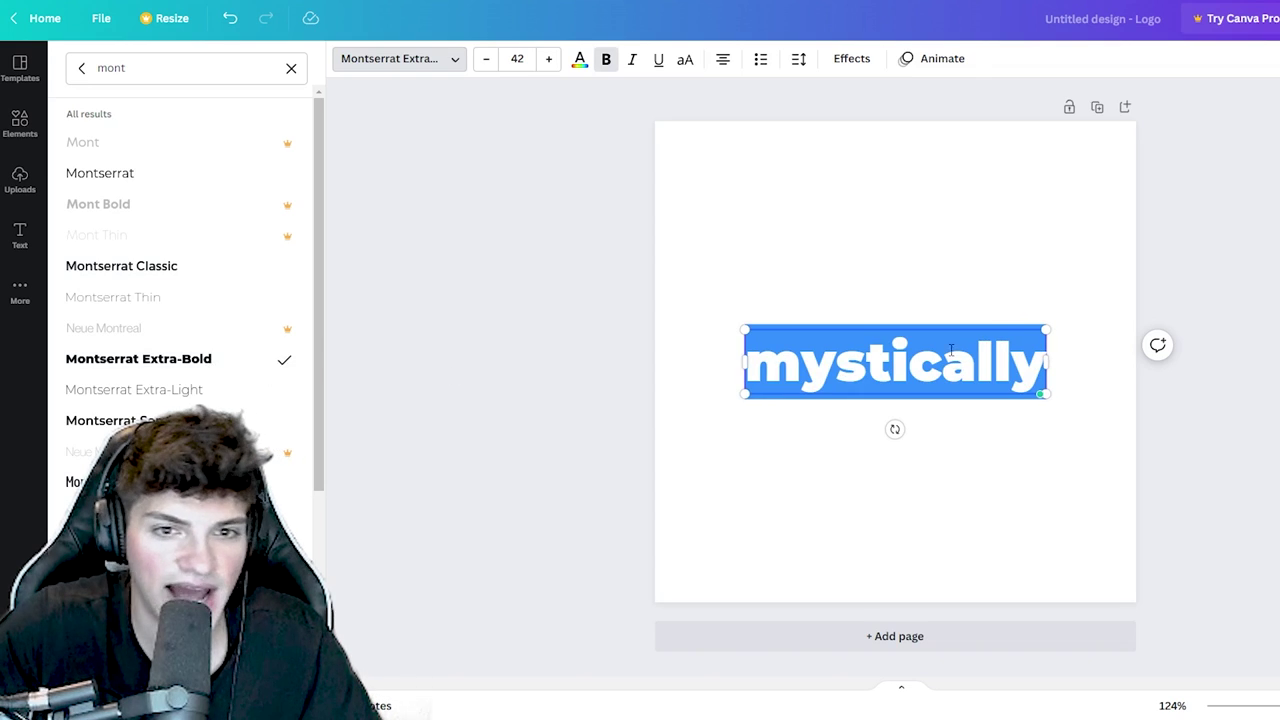
pyautogui.click(201, 70)
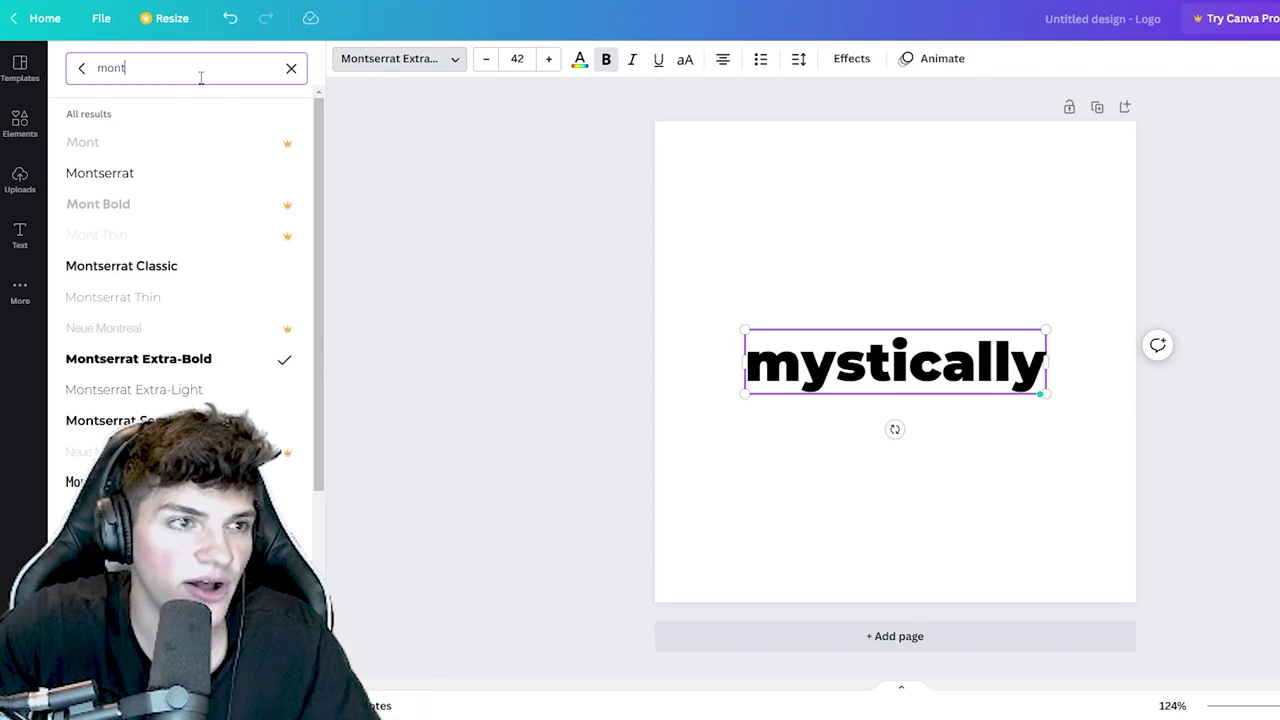
pyautogui.write('robot')
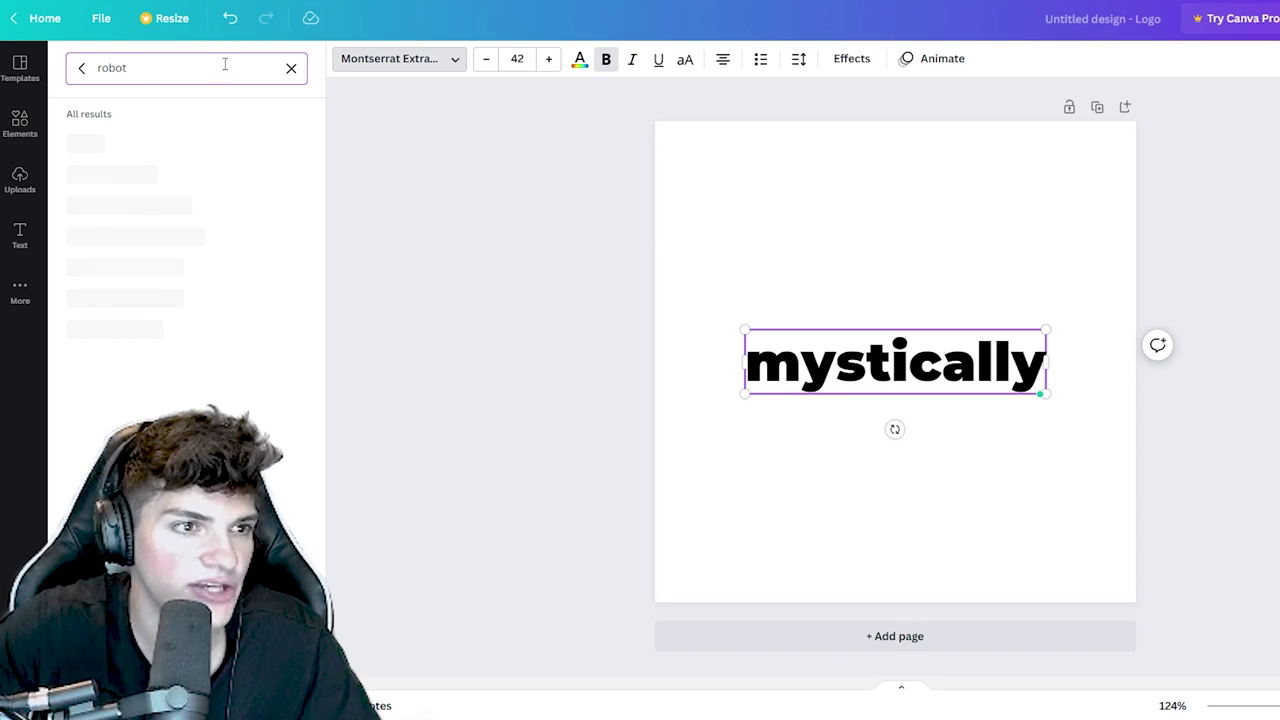
pyautogui.click(164, 148)
pyautogui.doubleClick(875, 352)
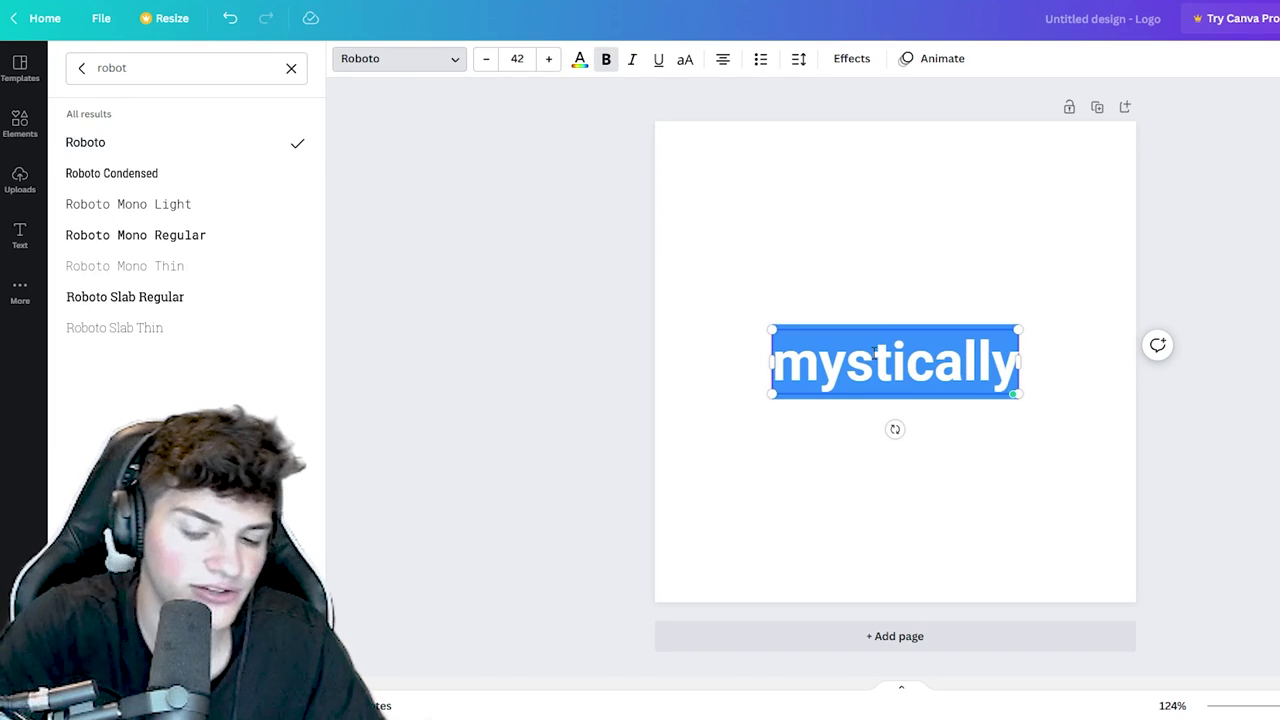
pyautogui.hotkey('ctrl', 'i')
pyautogui.click(890, 362)
# - Retype the word as MYSTICALLY and change its font to Poppins
pyautogui.hotkey('ctrl', 'a')
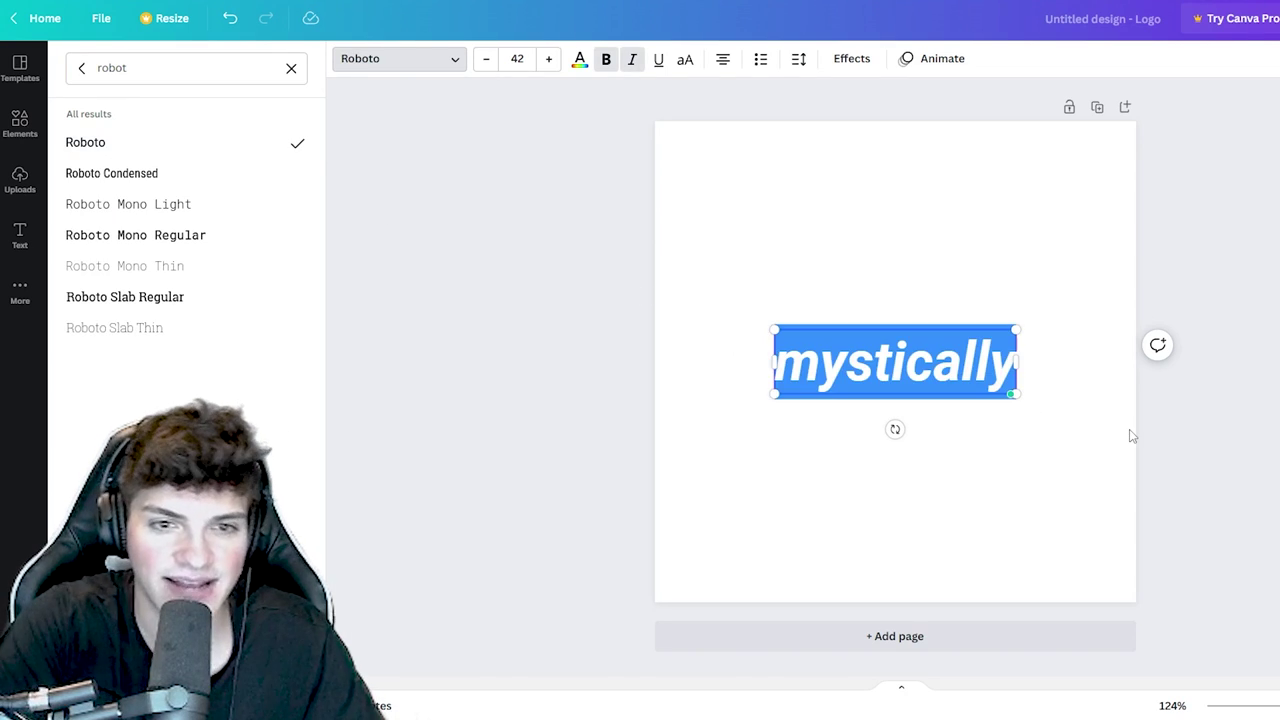
pyautogui.write('MYSTICALLY')
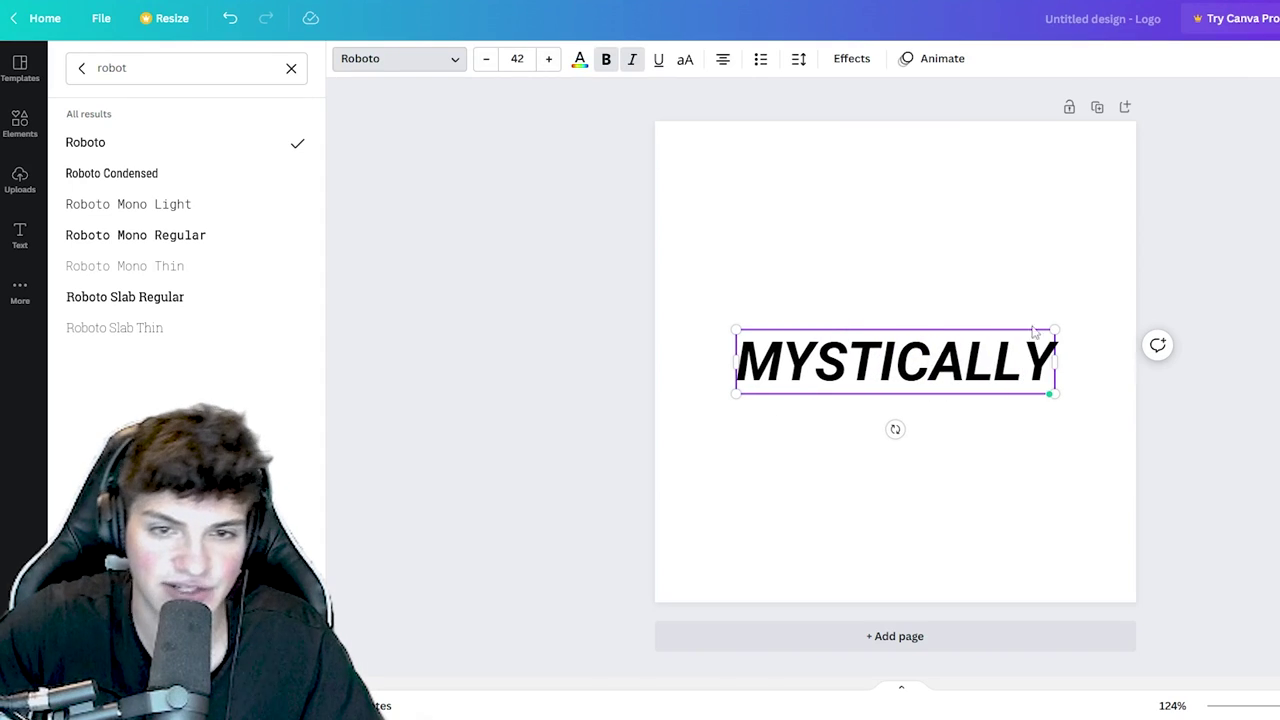
pyautogui.doubleClick(946, 352)
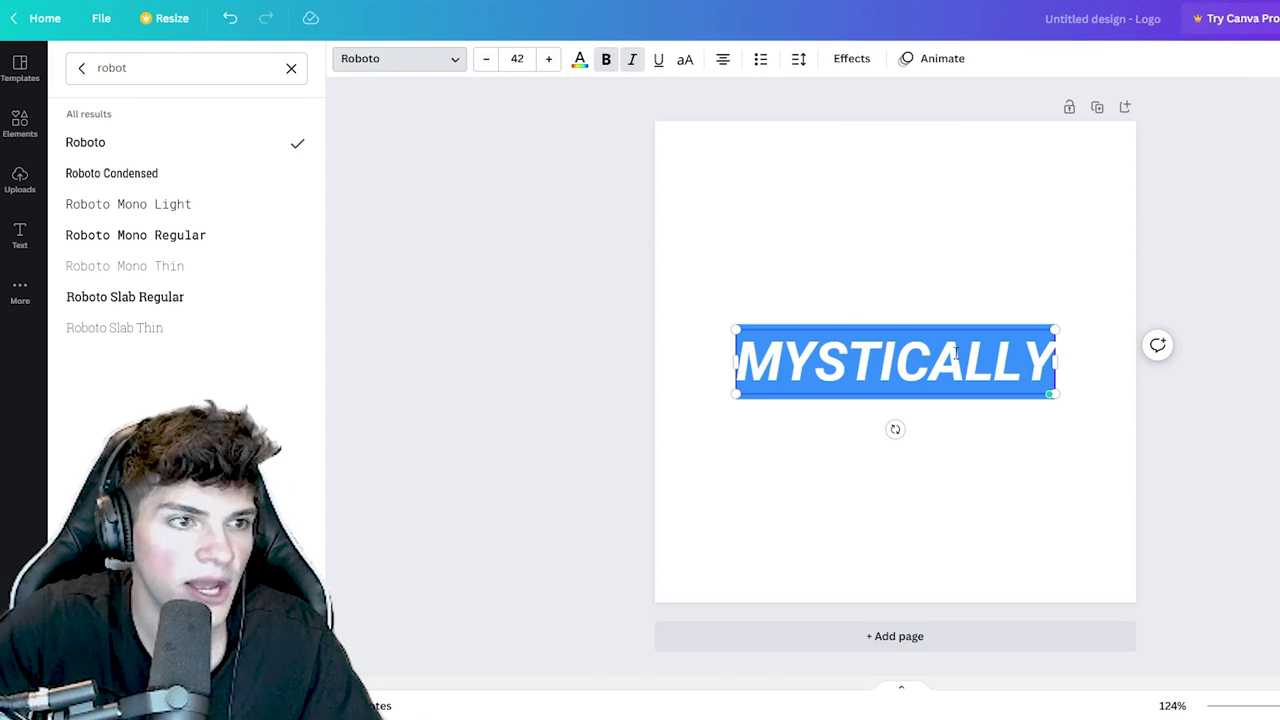
pyautogui.click(853, 350)
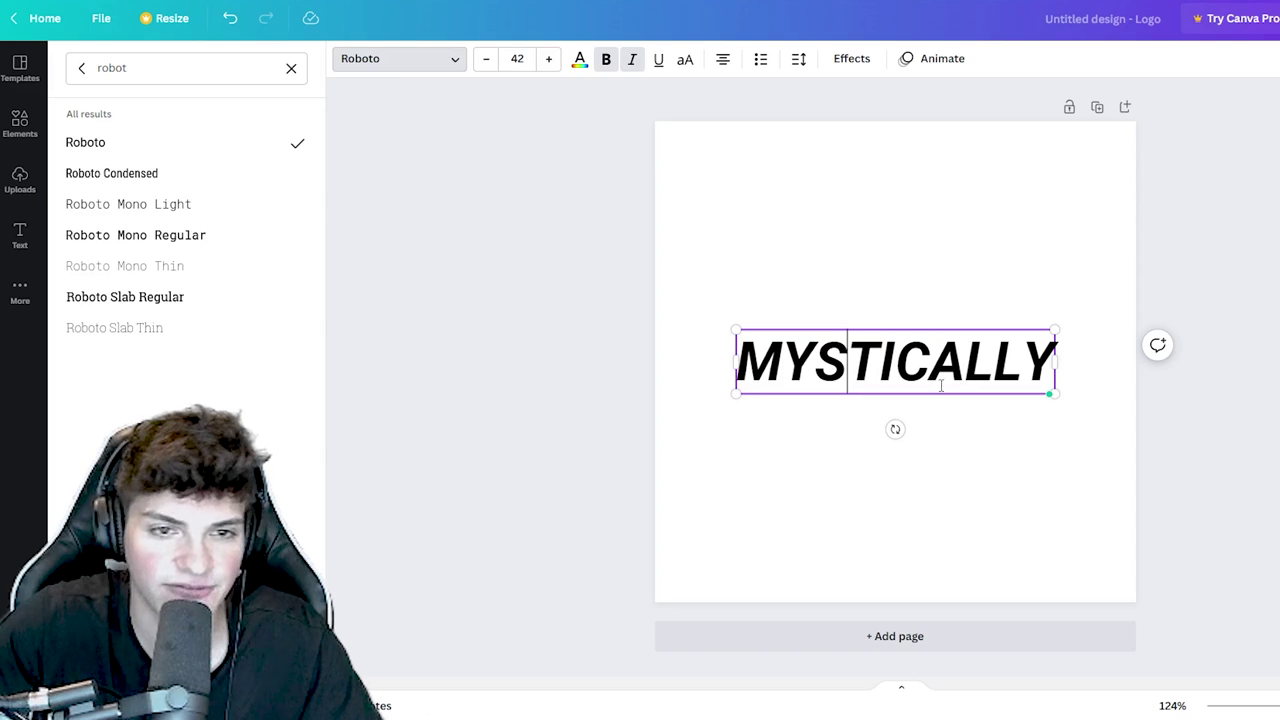
pyautogui.click(208, 68)
pyautogui.write('POPP')
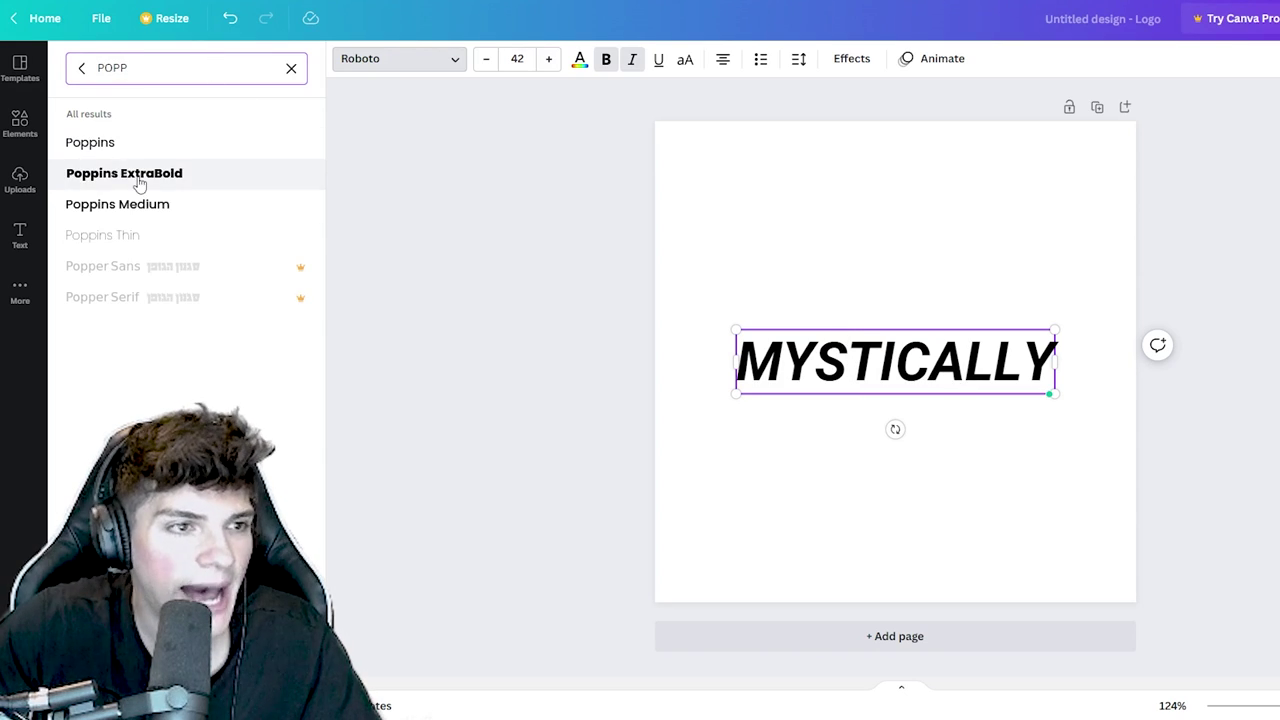
pyautogui.click(175, 148)
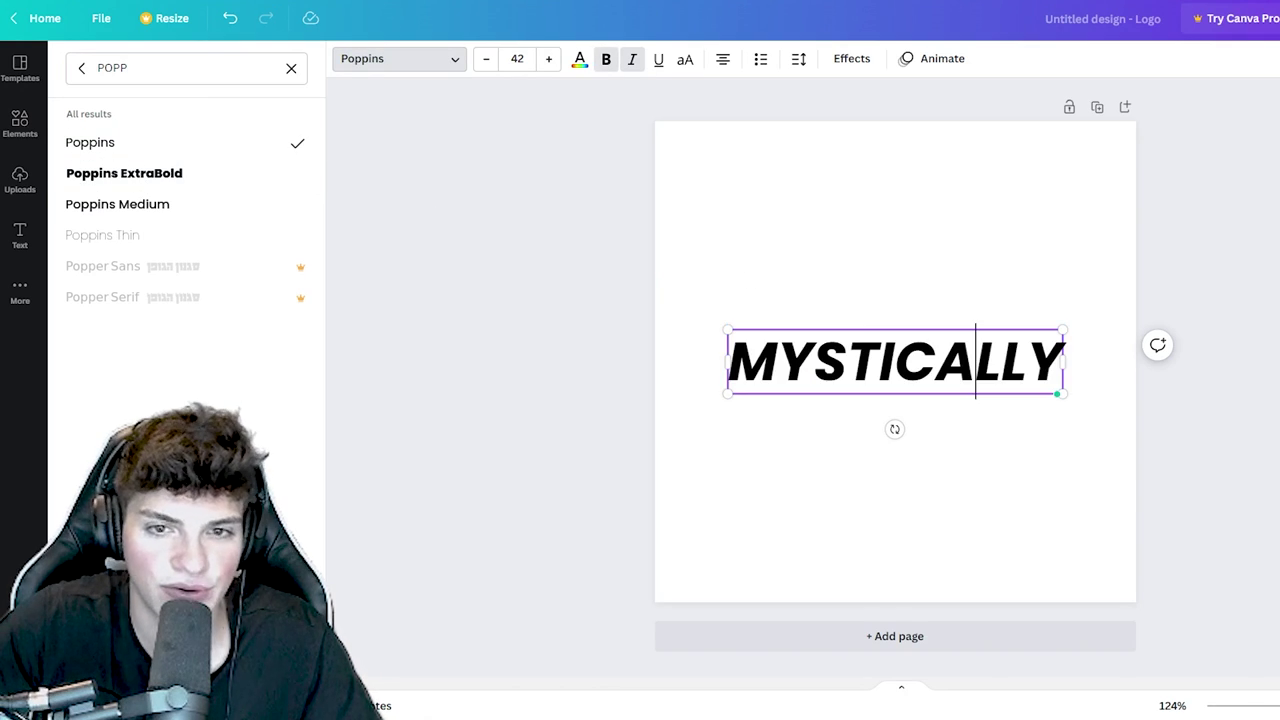
# - Turn italic off, retype the text as MYSTICALLY, and make it italic again
pyautogui.doubleClick(966, 370)
pyautogui.hotkey('ctrl', 'i')
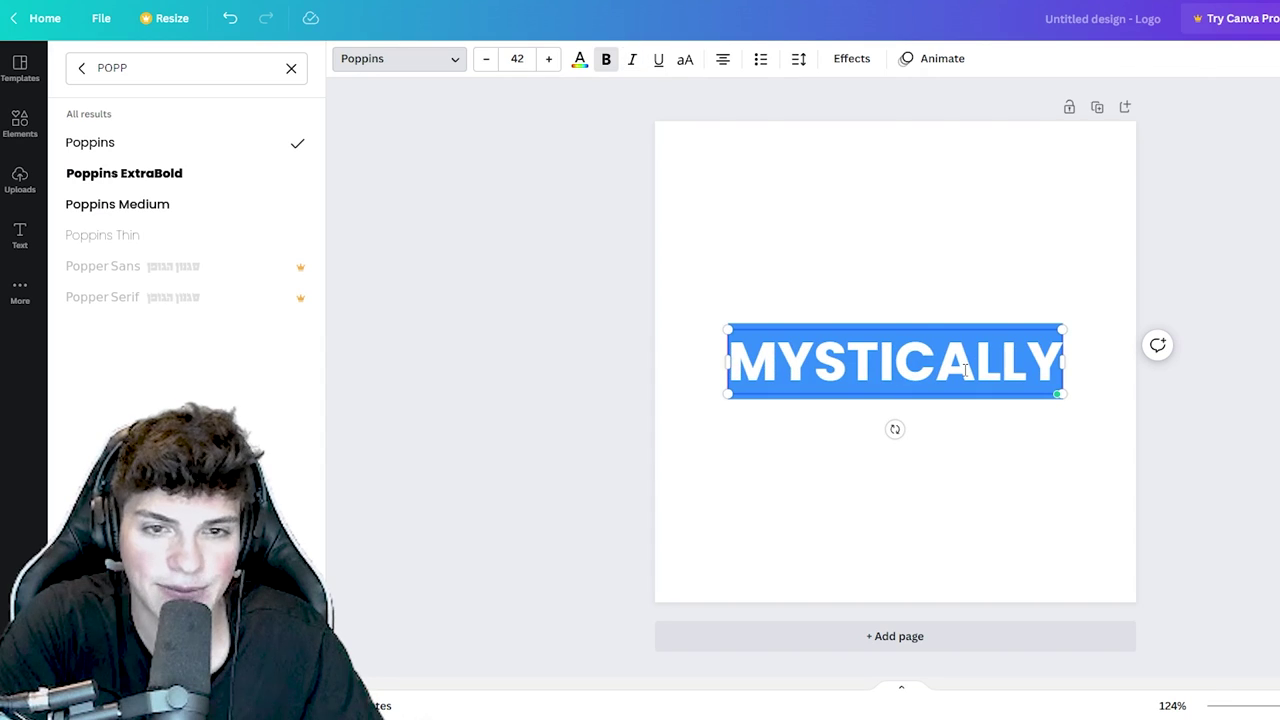
pyautogui.write('m')
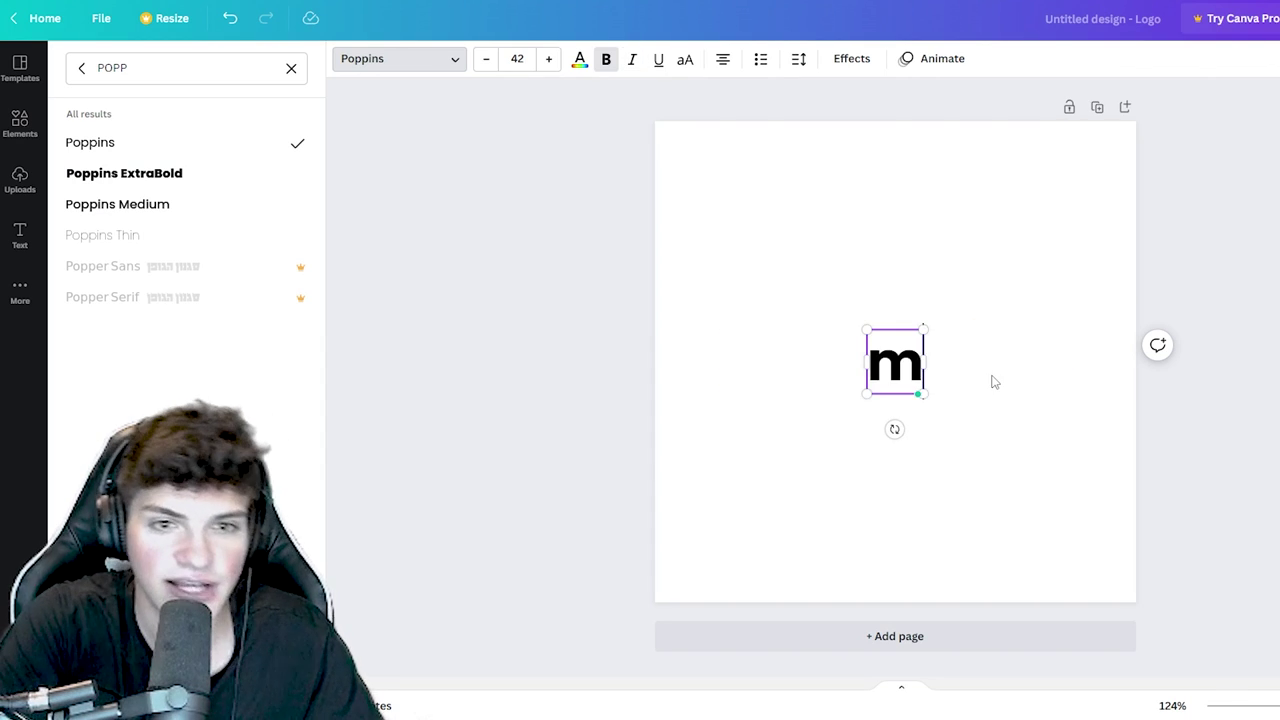
pyautogui.write('ystically')
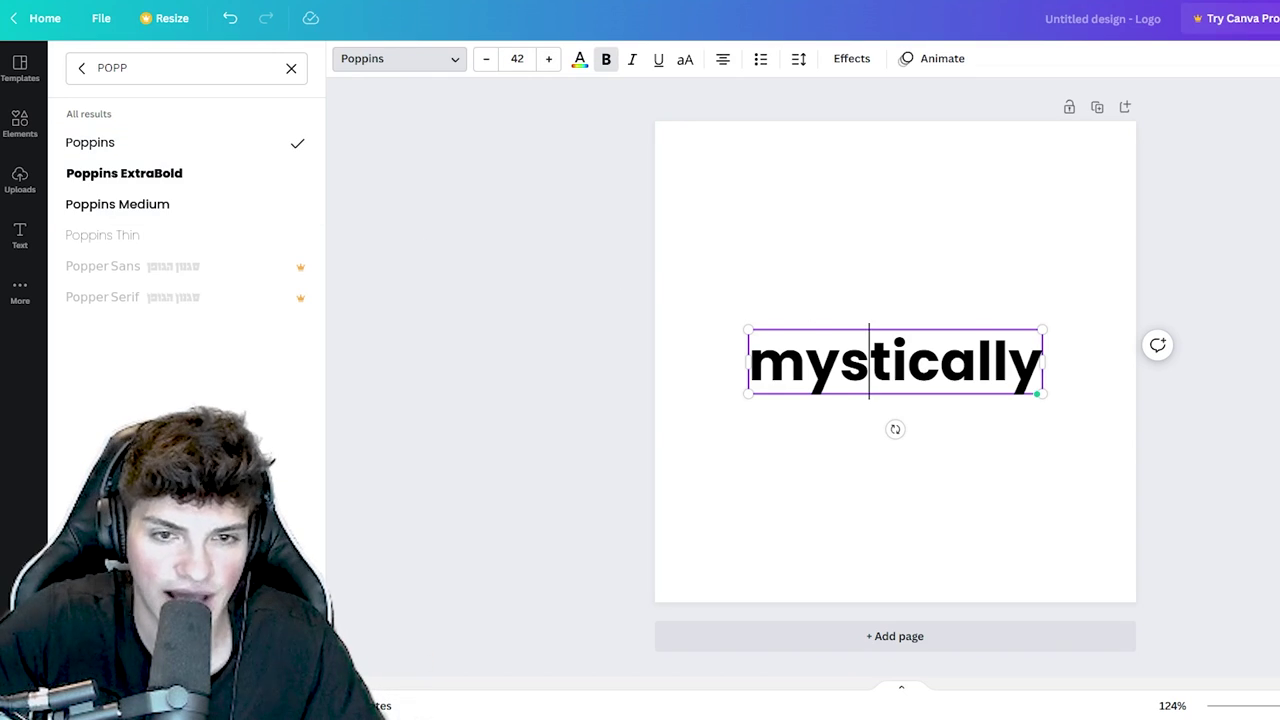
pyautogui.hotkey('ctrl', 'a')
pyautogui.write('MYSTICALLY')
pyautogui.hotkey('ctrl', 'a')
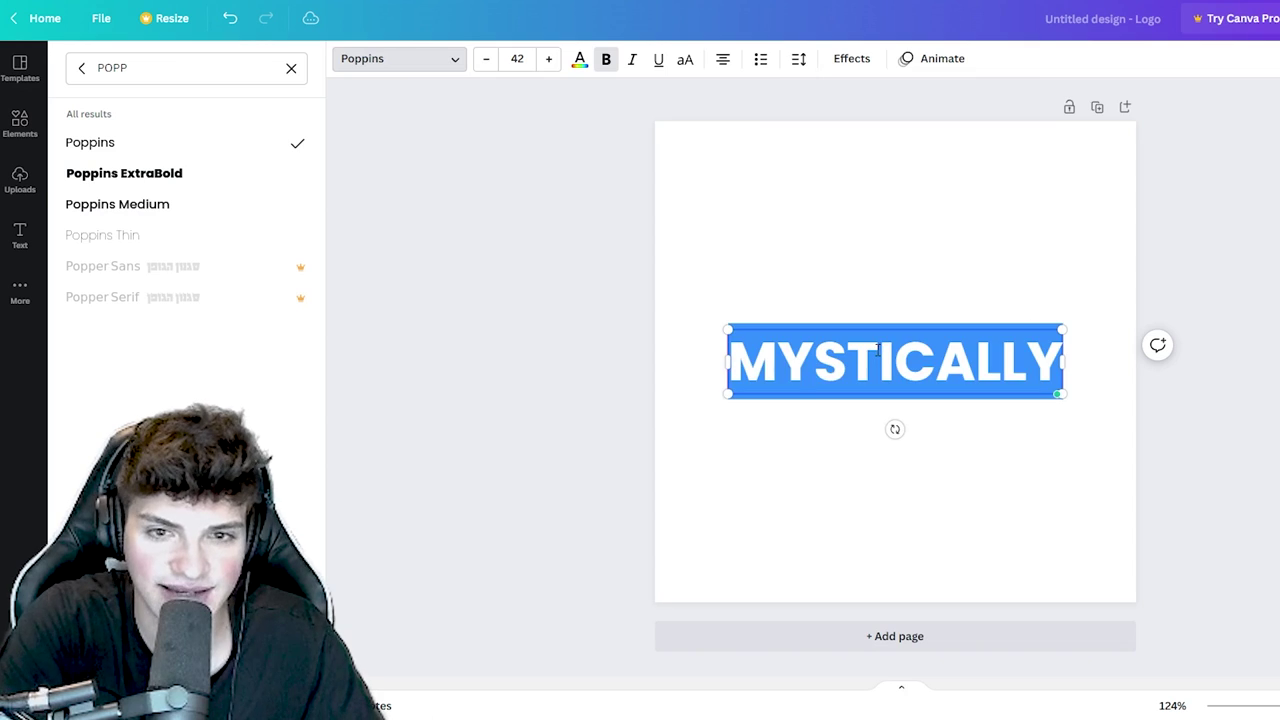
pyautogui.hotkey('ctrl', 'i')
pyautogui.click(878, 355)
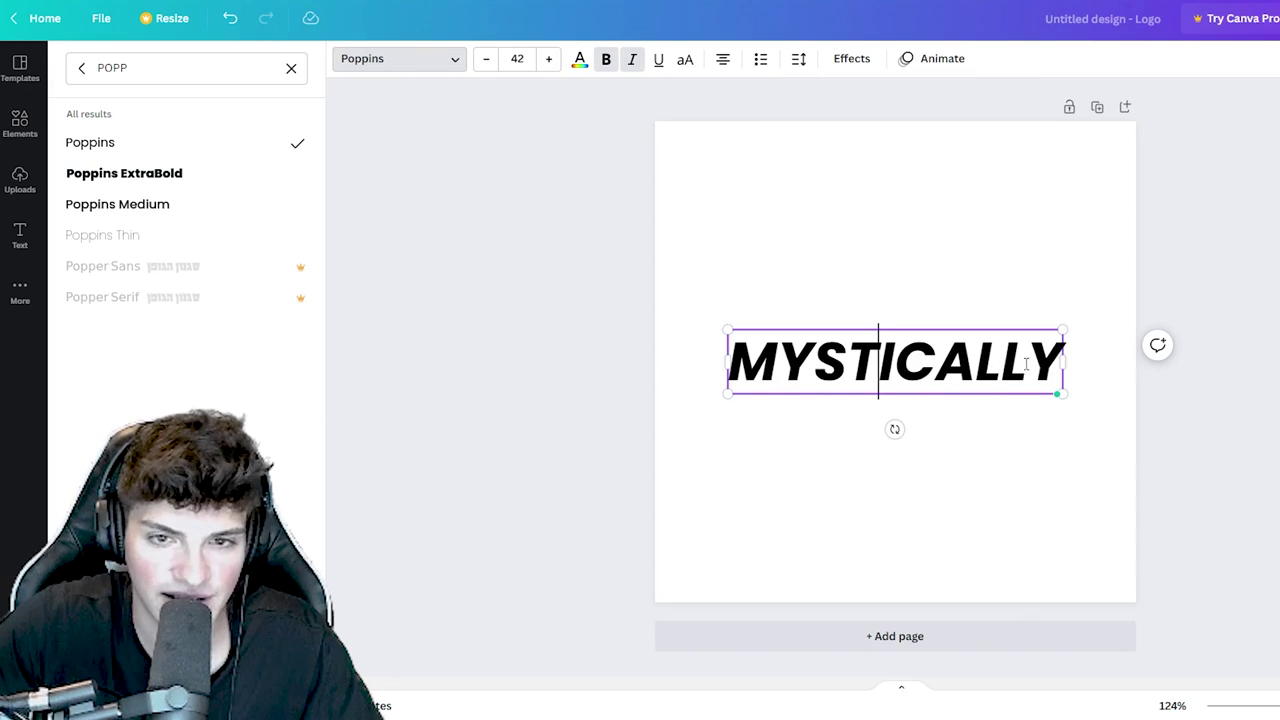
pyautogui.hotkey('ctrl', 'a')
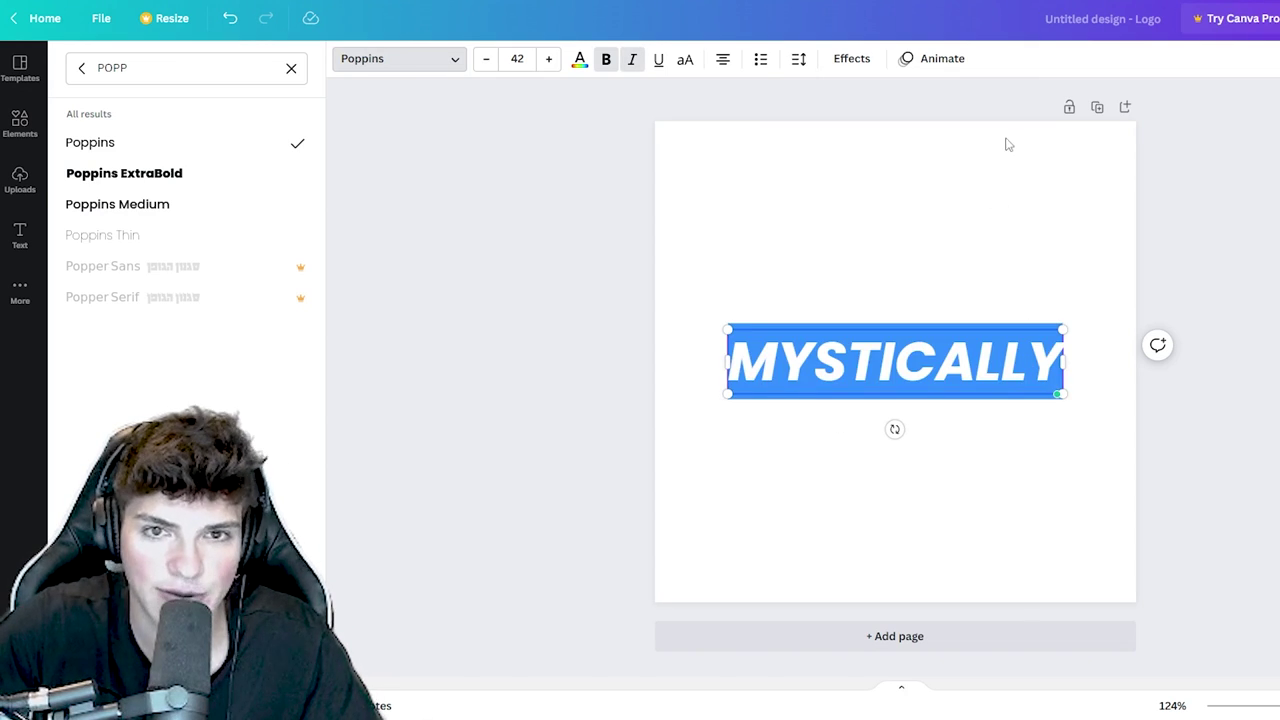
pyautogui.click(825, 382)
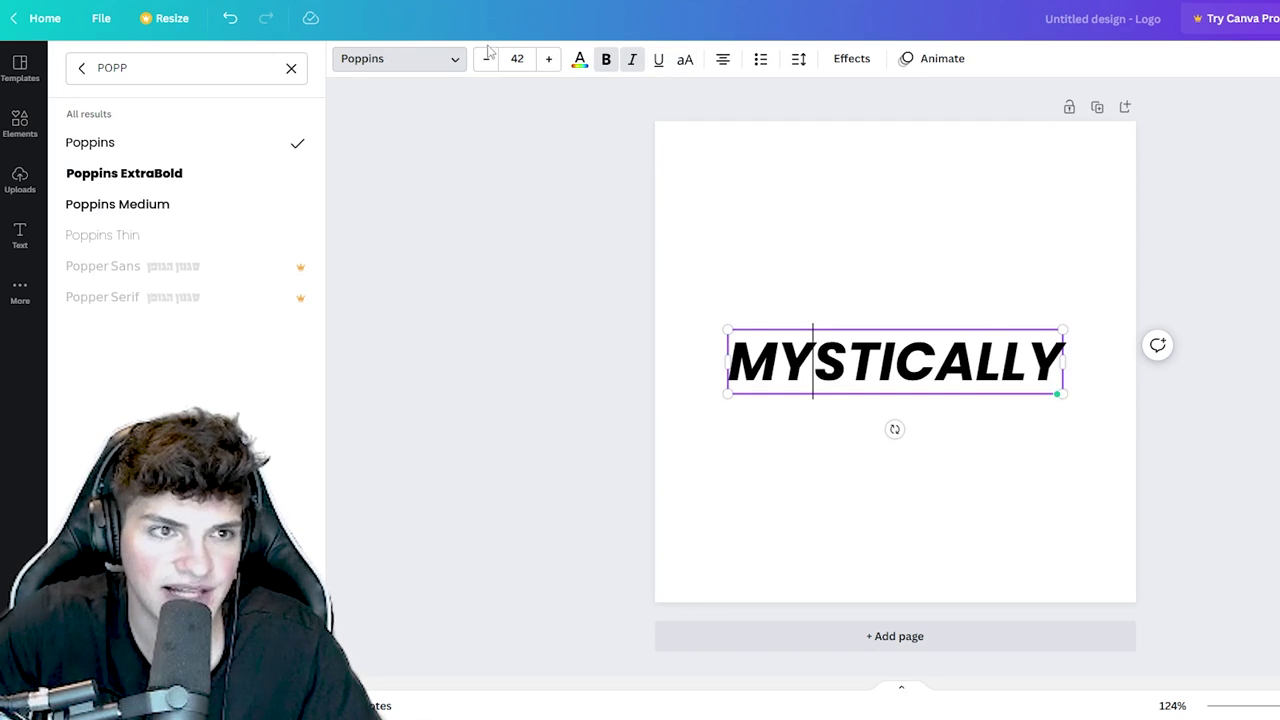
# - Raise the MYSTICALLY font size from 49 to 58 and centre it on the page
pyautogui.click(548, 60)
pyautogui.click(548, 60)
pyautogui.click(549, 60)
pyautogui.click(550, 60)
pyautogui.click(551, 60)
pyautogui.click(552, 60)
pyautogui.click(552, 60)
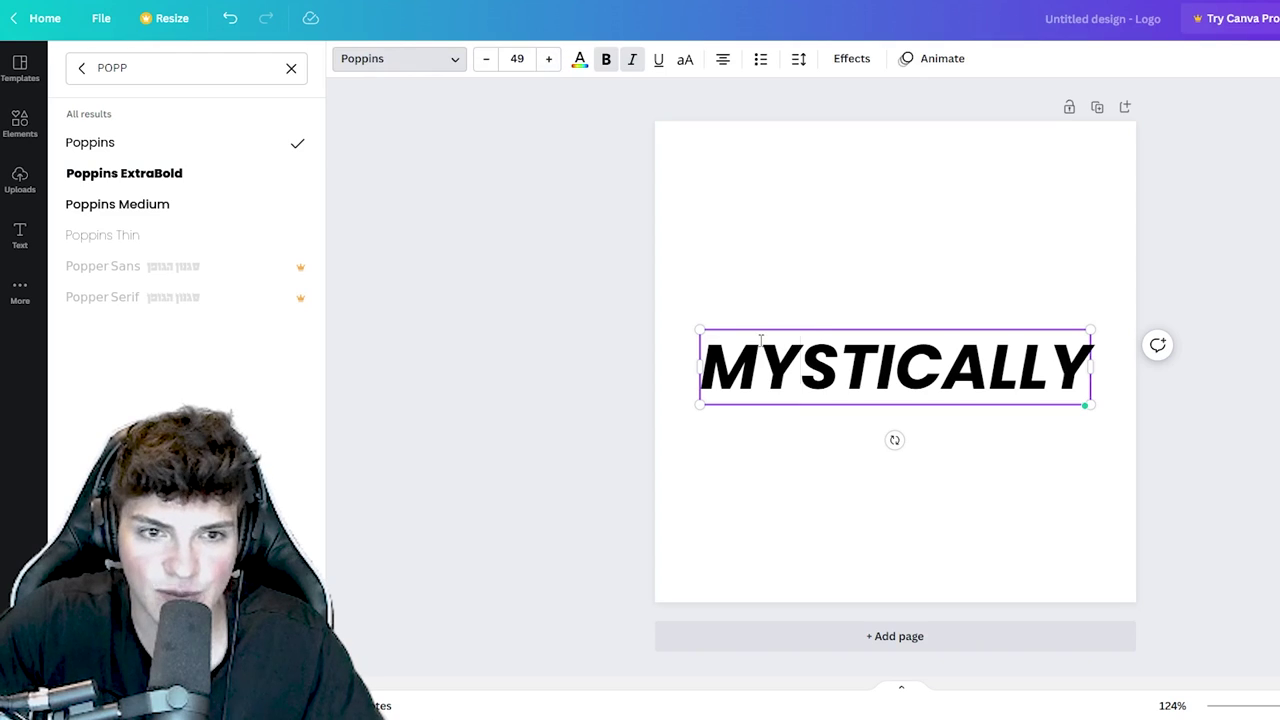
pyautogui.click(579, 59)
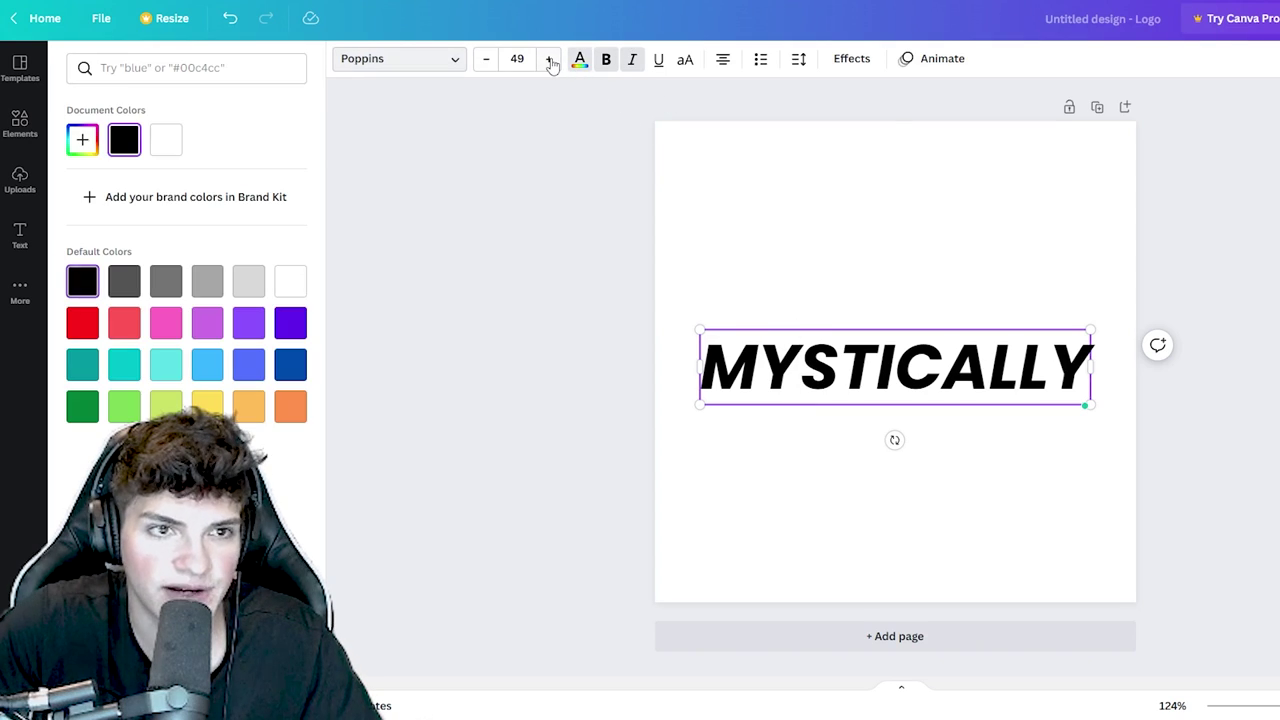
pyautogui.doubleClick(549, 60)
pyautogui.click(549, 60)
pyautogui.doubleClick(549, 60)
pyautogui.click(549, 60)
pyautogui.doubleClick(550, 60)
pyautogui.click(550, 60)
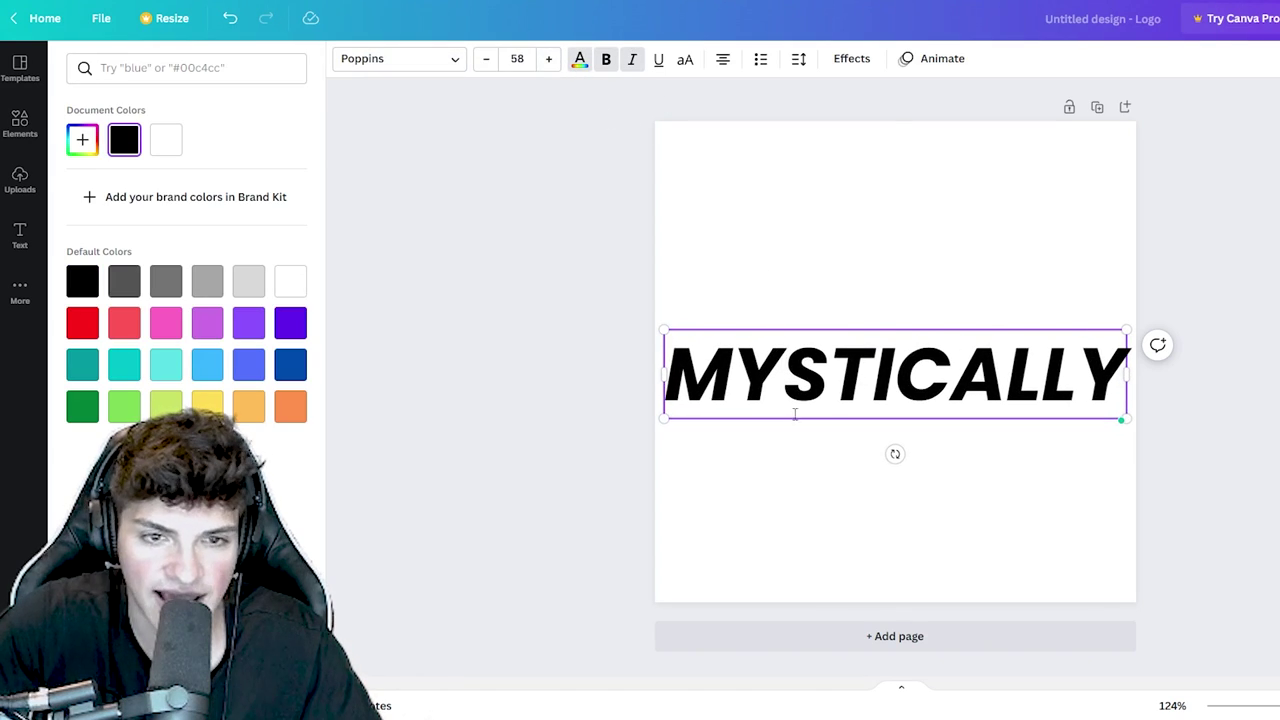
pyautogui.moveTo(795, 412); pyautogui.dragTo(796, 408)
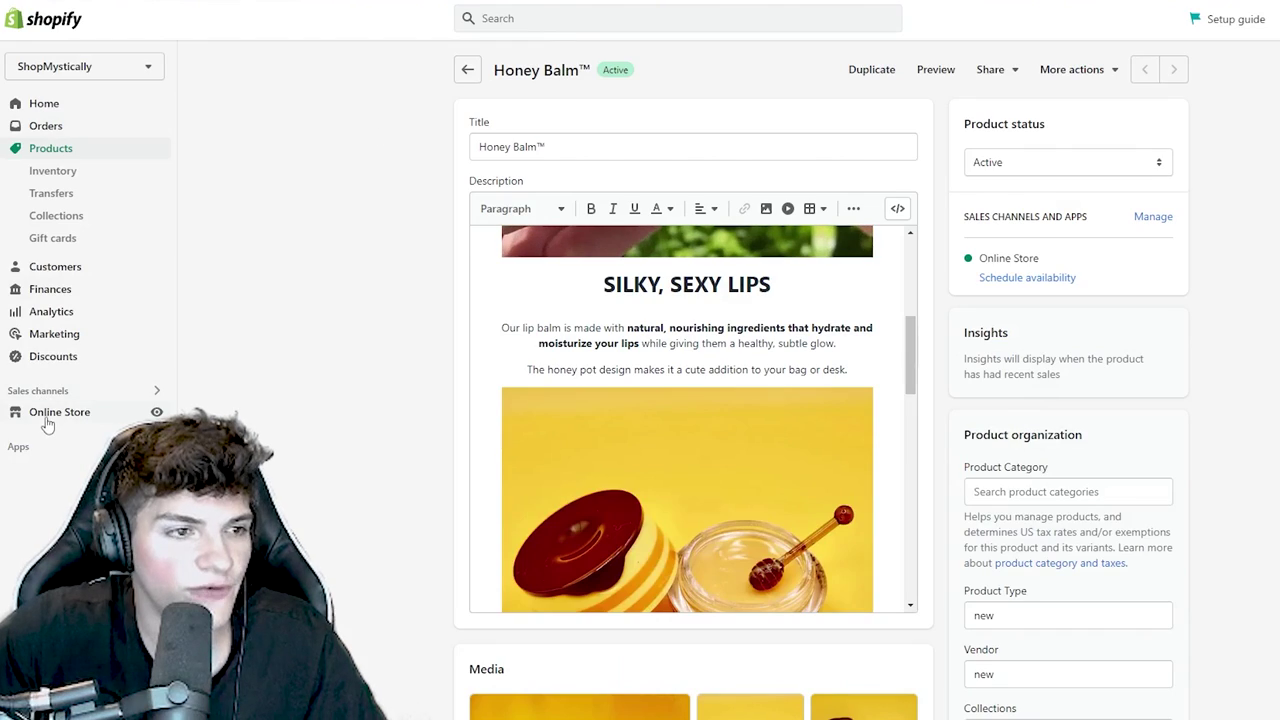
# - Open the Dawn theme in the Shopify theme editor
pyautogui.click(46, 418)
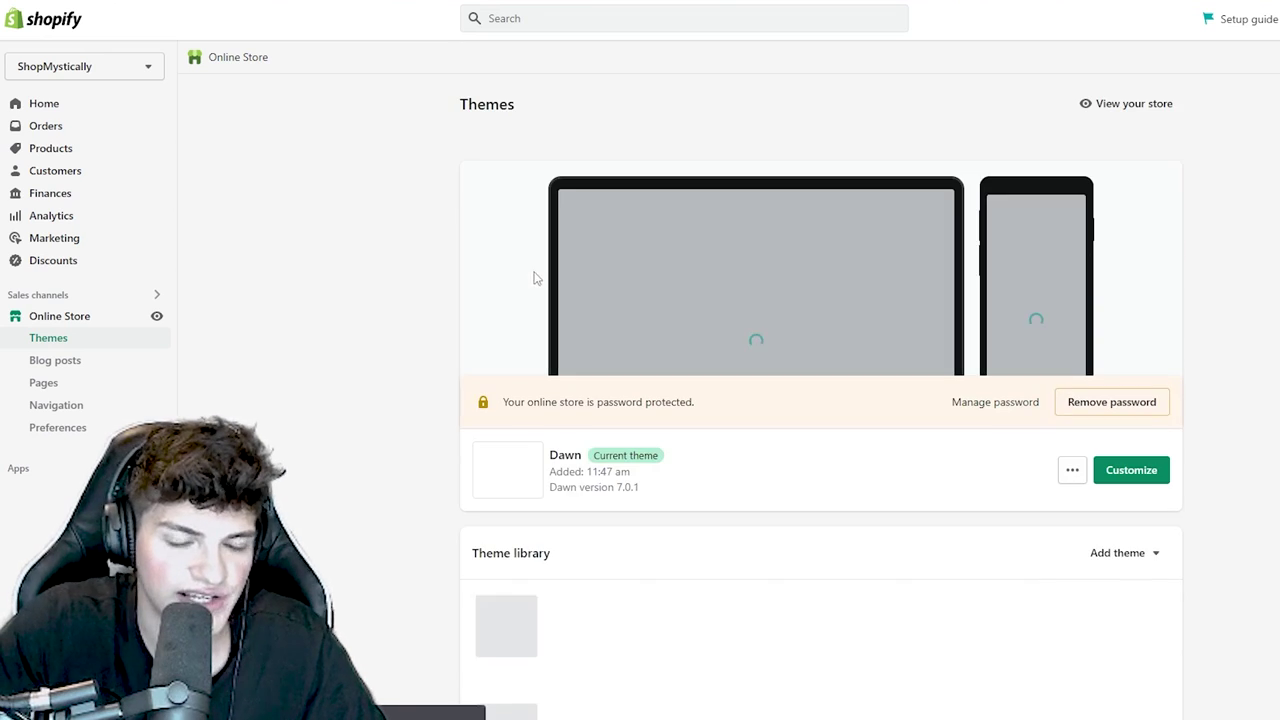
pyautogui.doubleClick(575, 450)
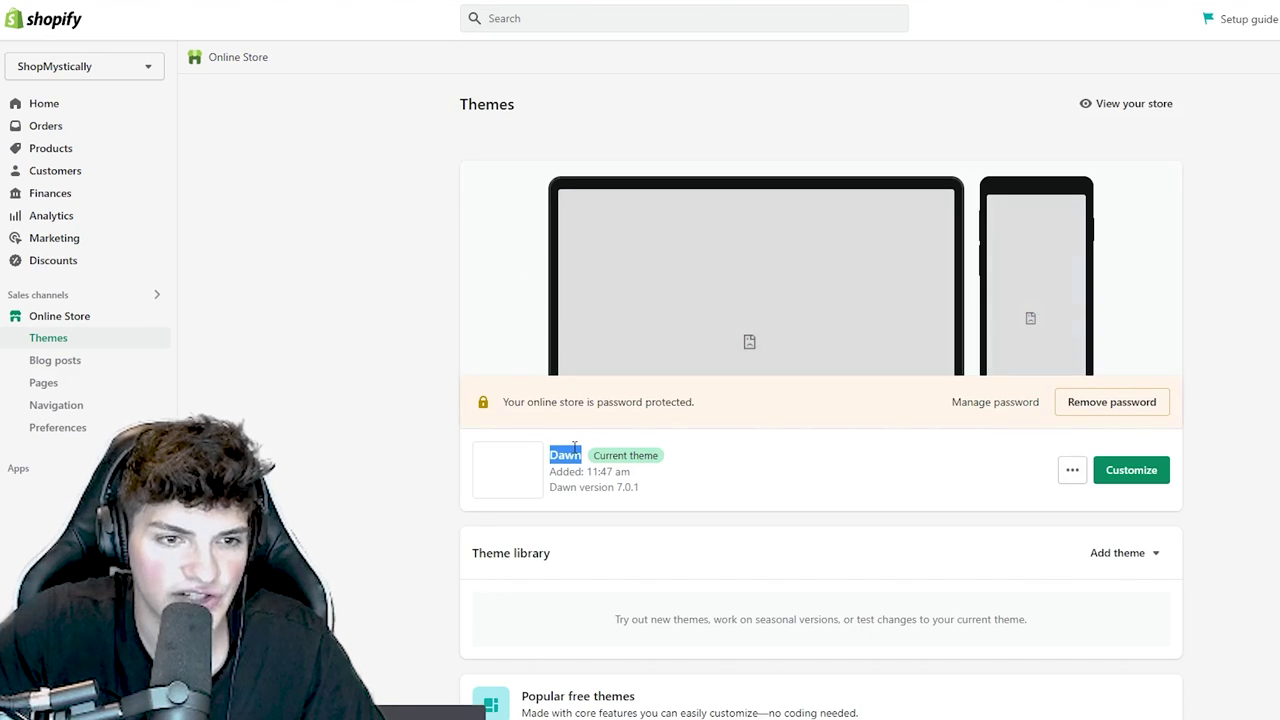
pyautogui.click(1113, 471)
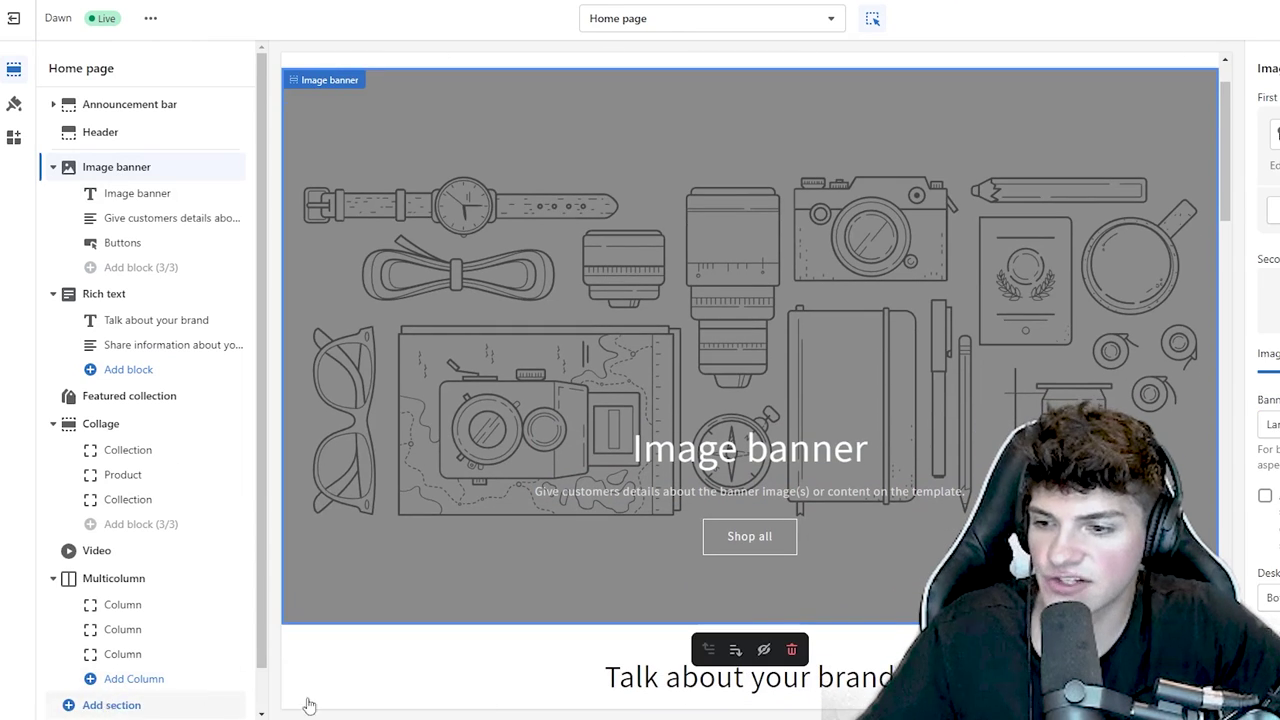
# - Delete the Image banner, Rich text, Featured collection, Collage and Video home page sections
pyautogui.press('Delete')
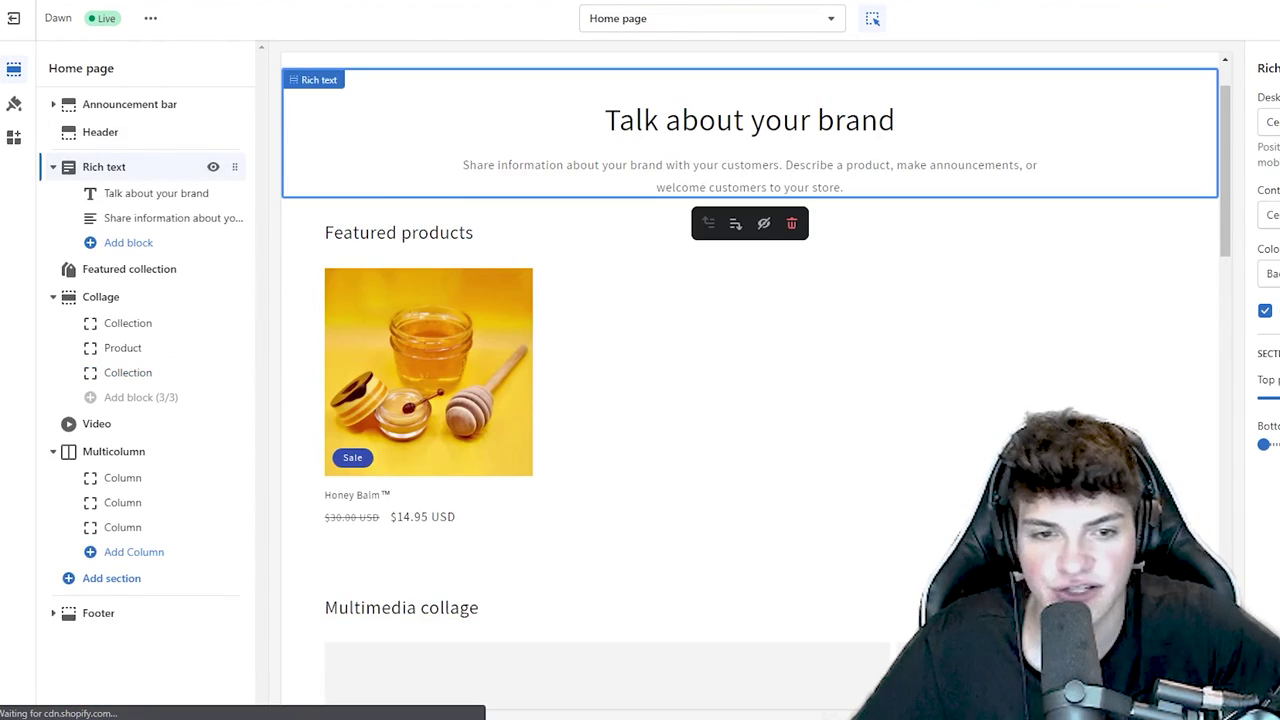
pyautogui.press('Delete')
pyautogui.click(123, 168)
pyautogui.press('Delete')
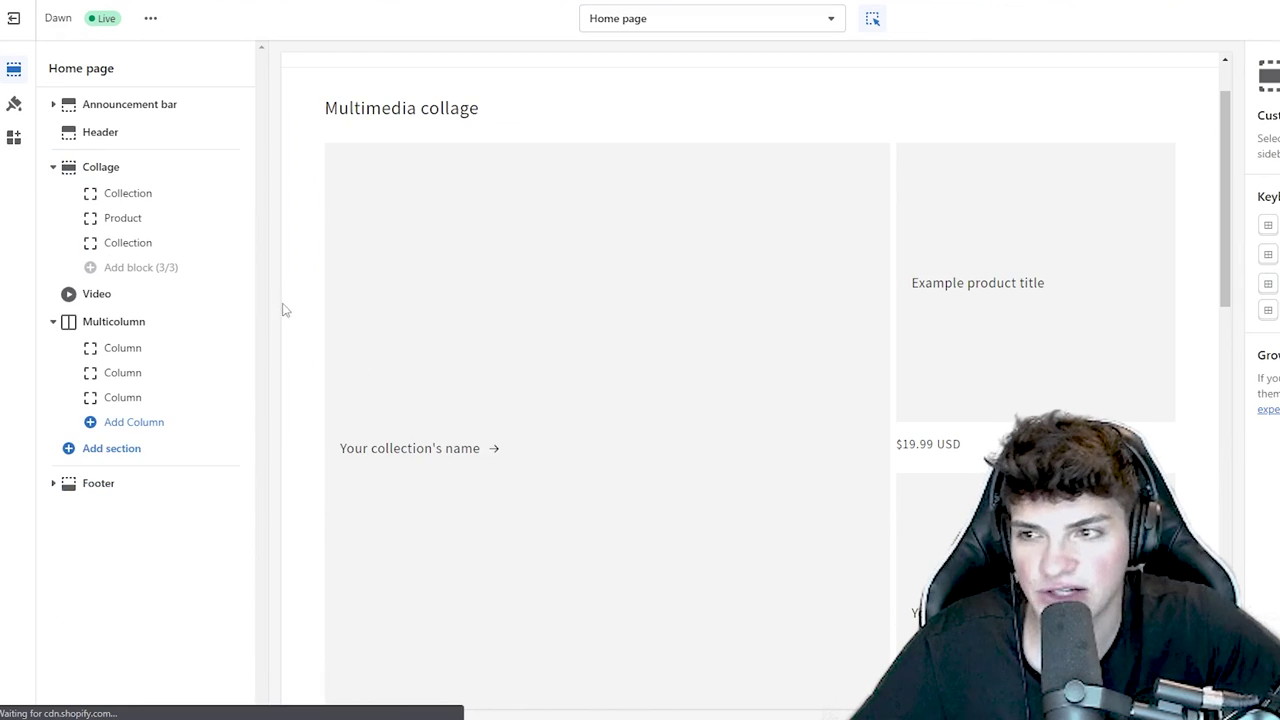
pyautogui.click(117, 165)
pyautogui.press('Delete')
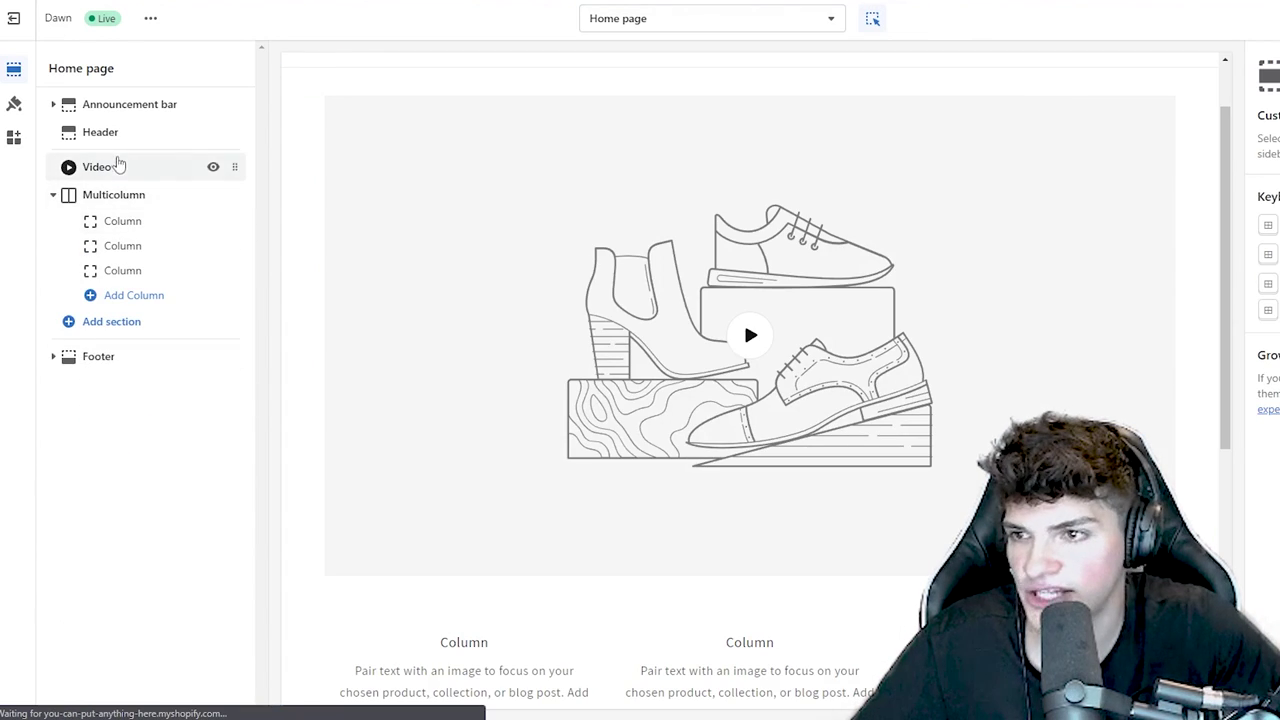
pyautogui.click(114, 165)
pyautogui.press('Delete')
# - Add a Featured product section and remove the Multicolumn section
pyautogui.click(92, 166)
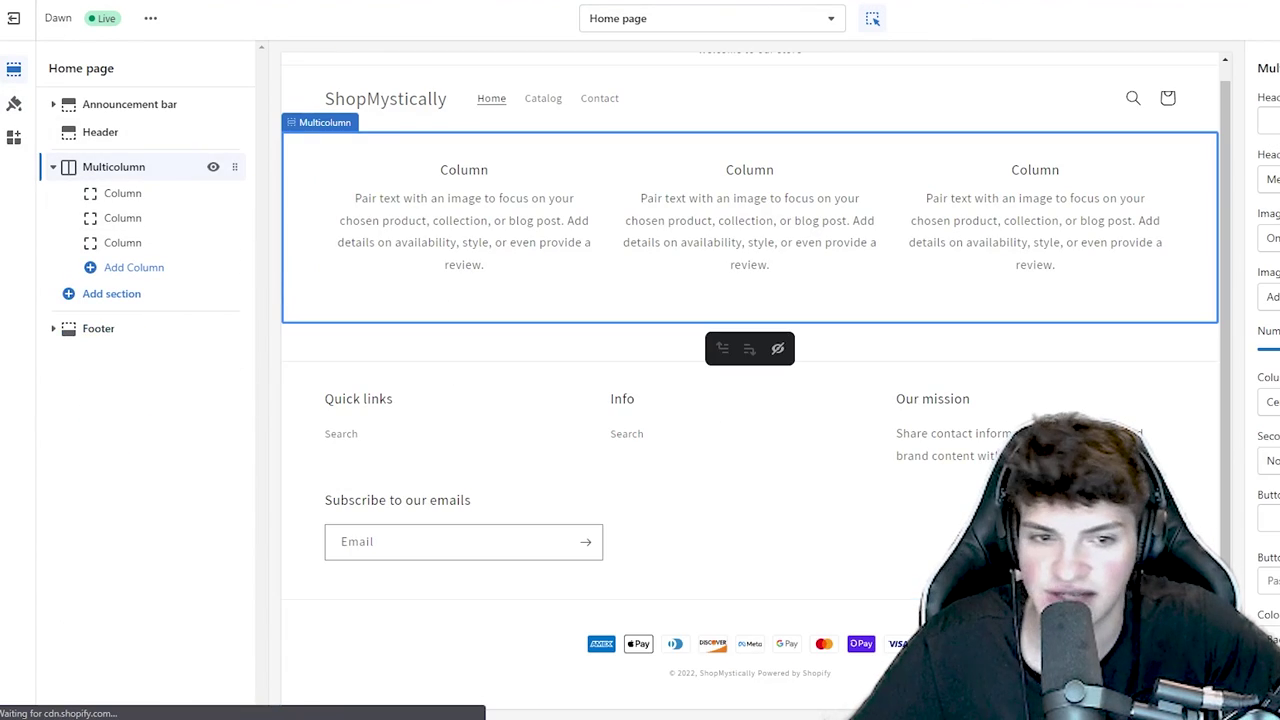
pyautogui.click(100, 293)
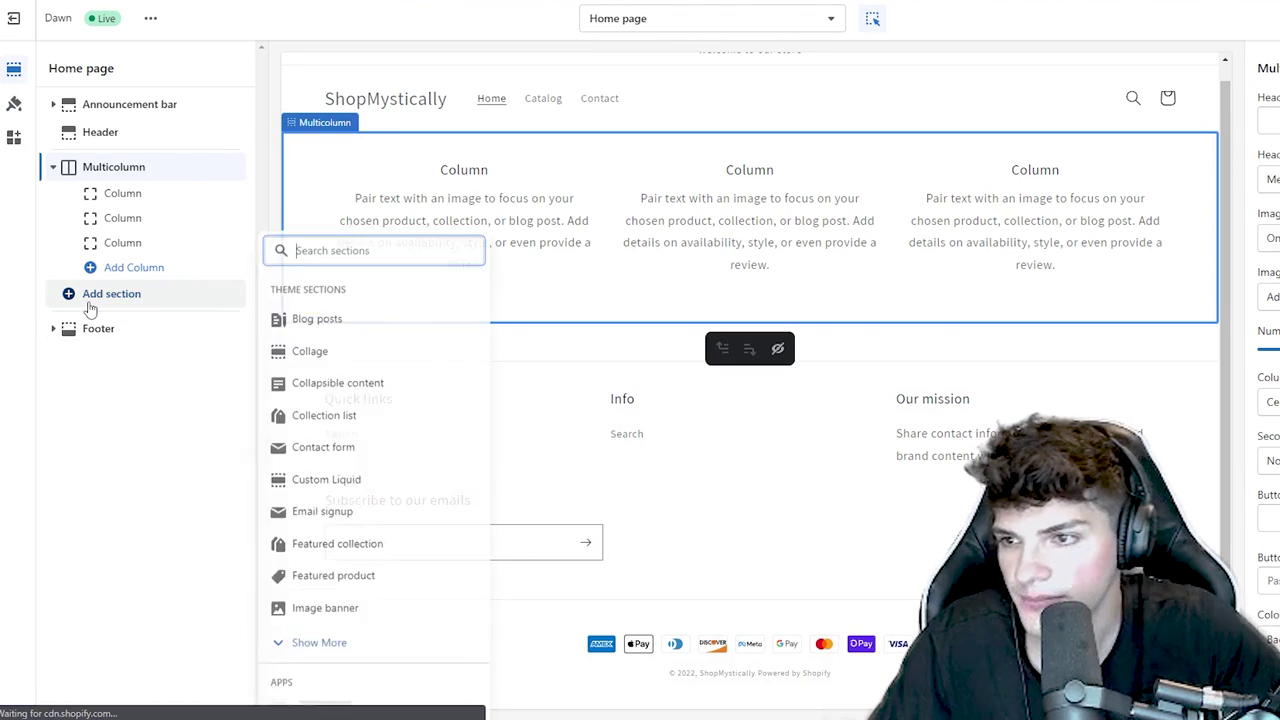
pyautogui.write('fea')
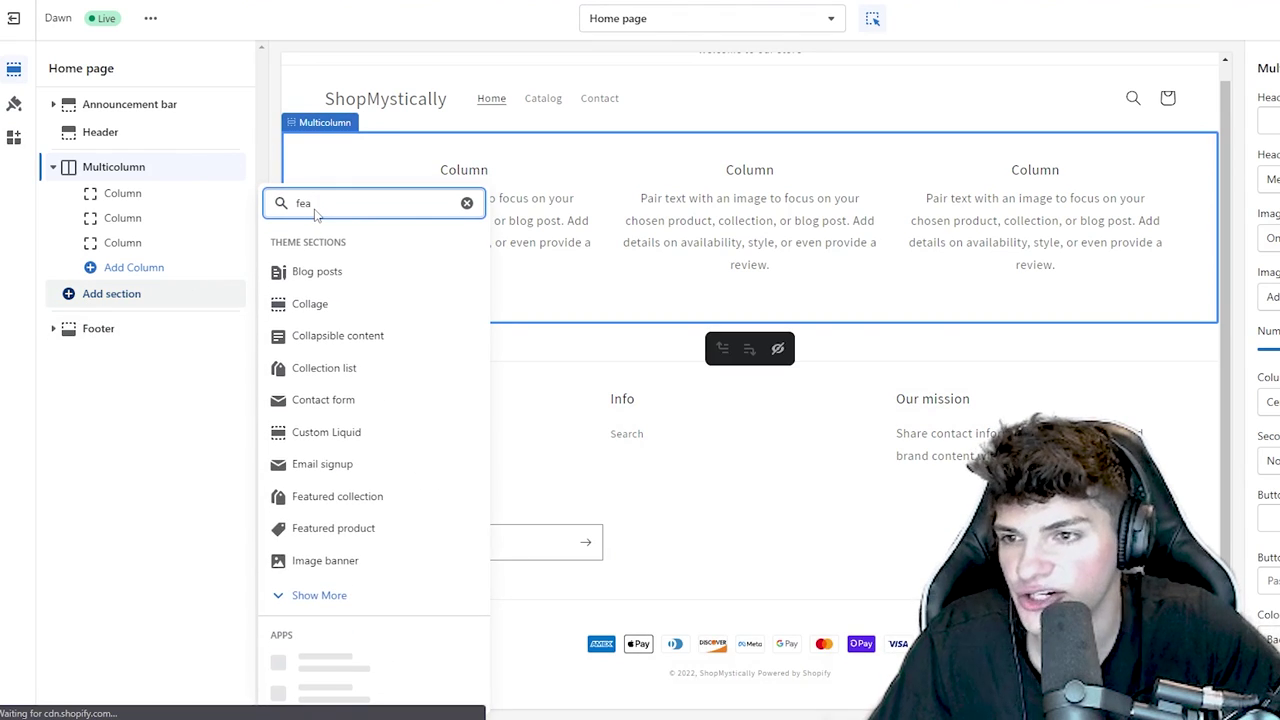
pyautogui.click(339, 400)
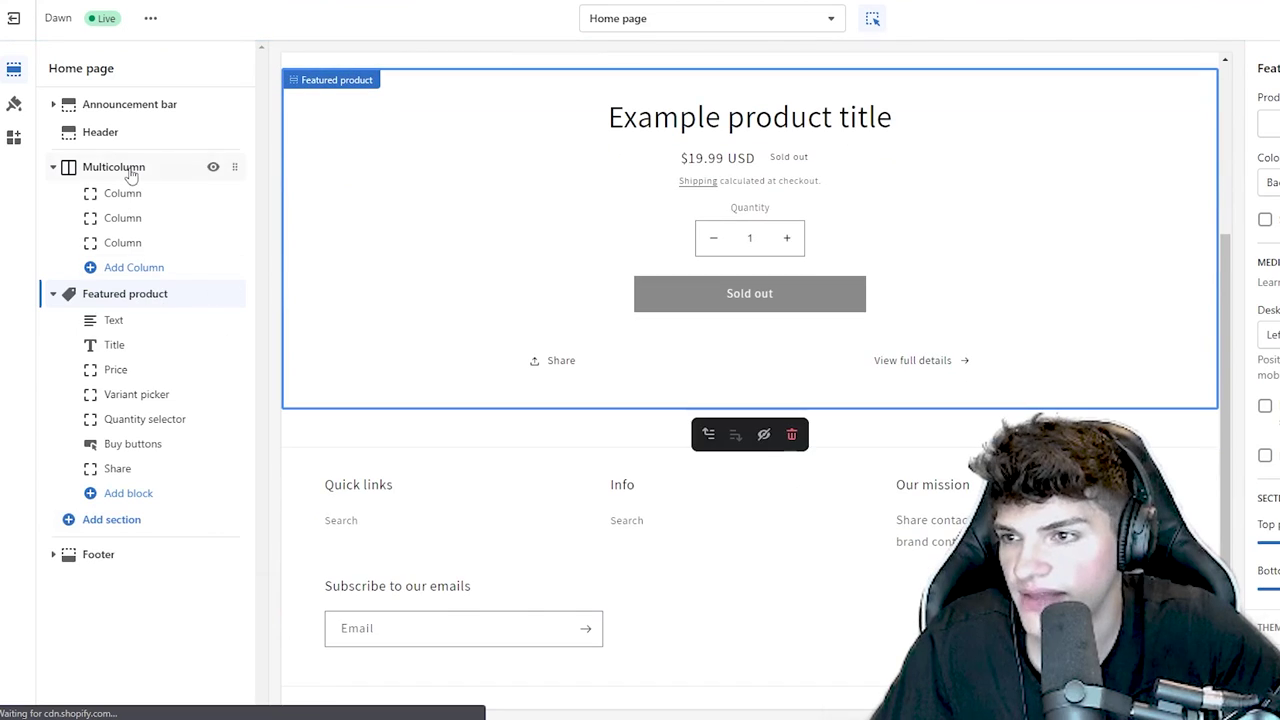
pyautogui.click(124, 168)
pyautogui.click(791, 350)
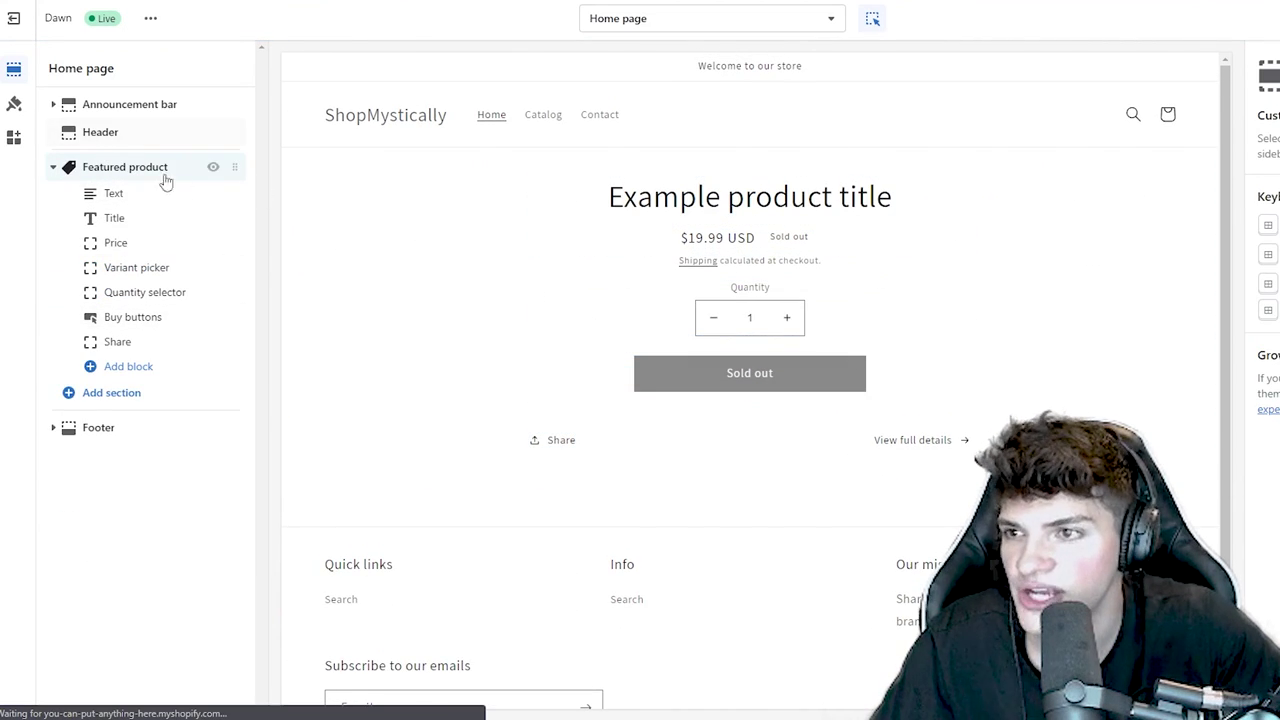
# - Switch the editor to the Default product template and open the Announcement bar block
pyautogui.click(669, 27)
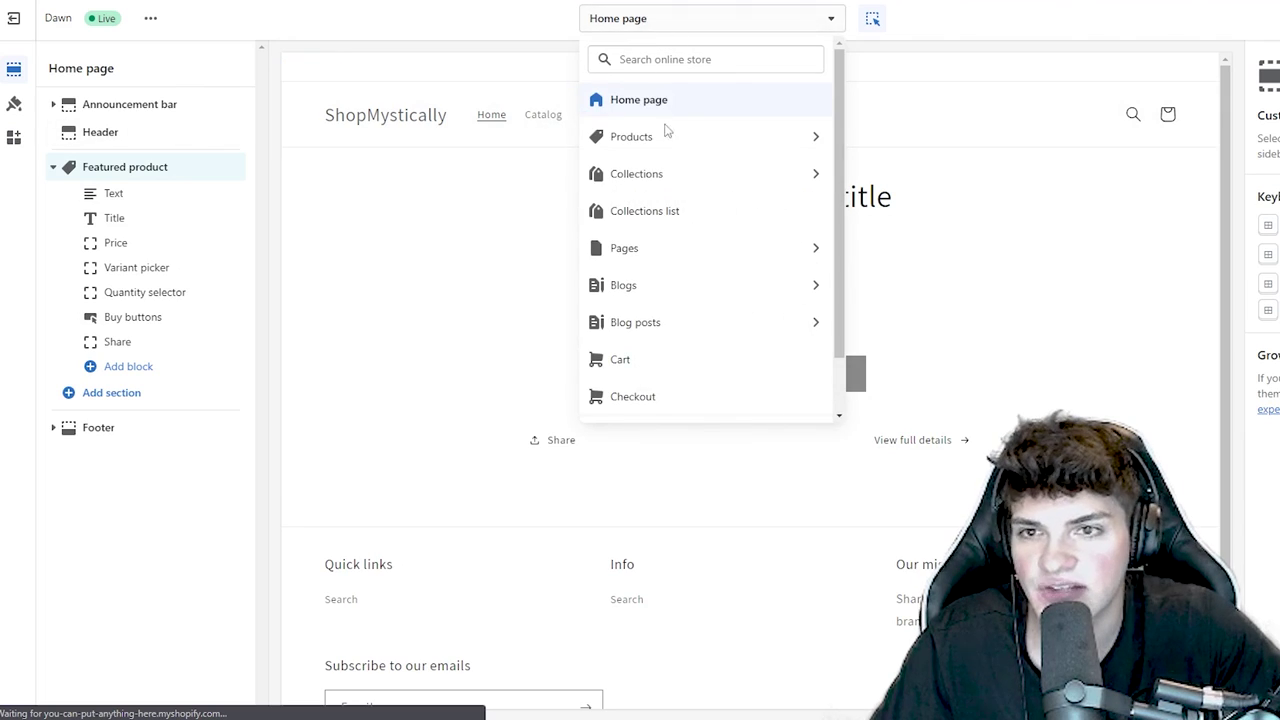
pyautogui.click(666, 130)
pyautogui.click(694, 143)
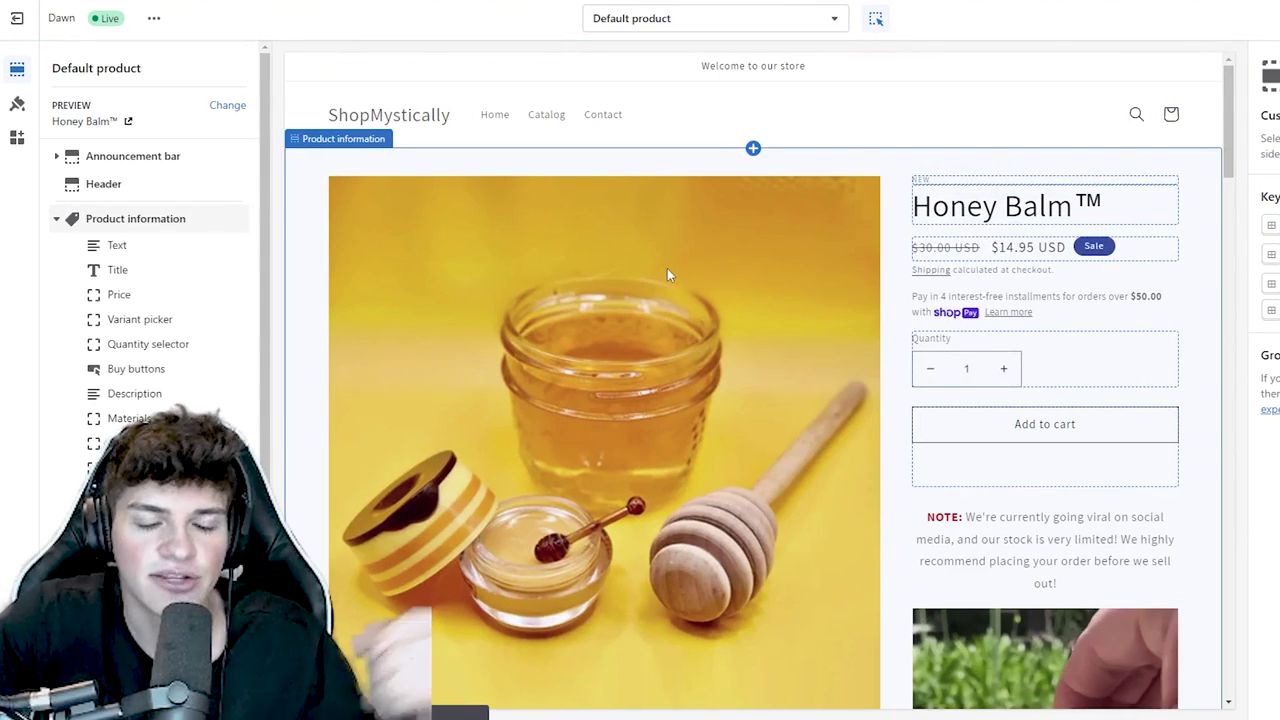
pyautogui.click(56, 156)
pyautogui.click(148, 184)
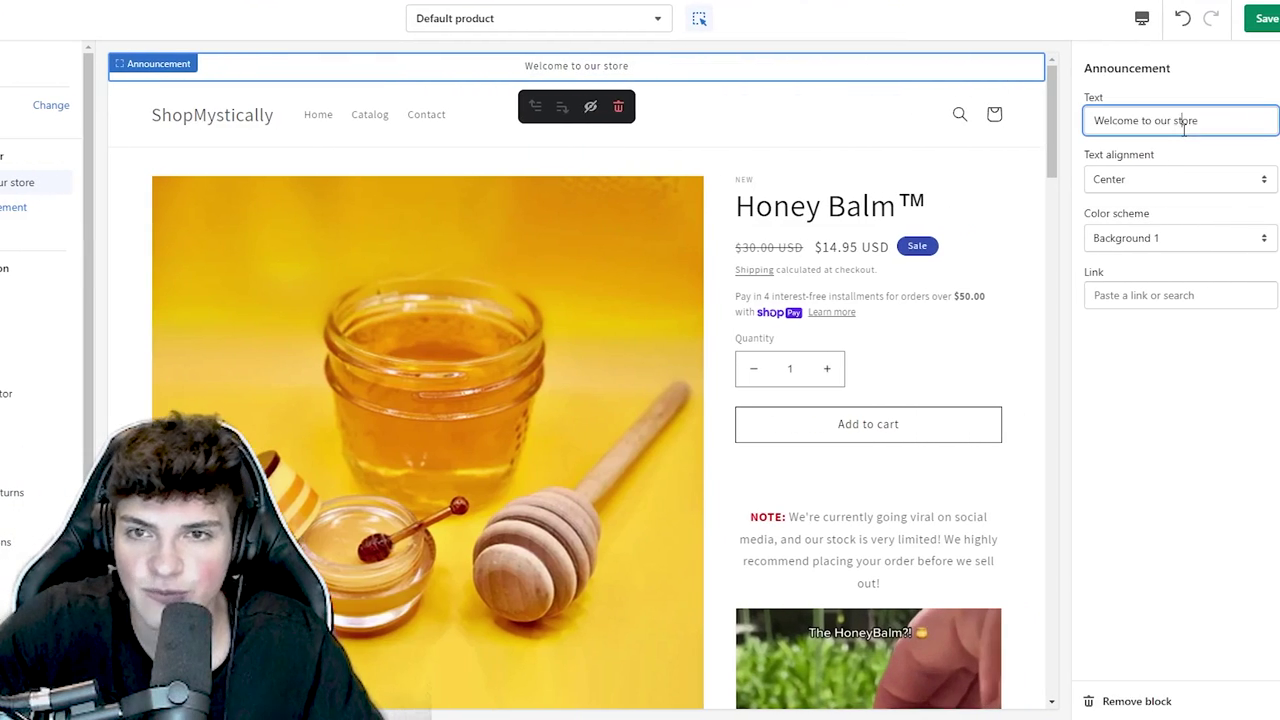
# - Change the announcement text to '50% off sale ends today!' with the Inverse colour scheme
pyautogui.tripleClick(1185, 124)
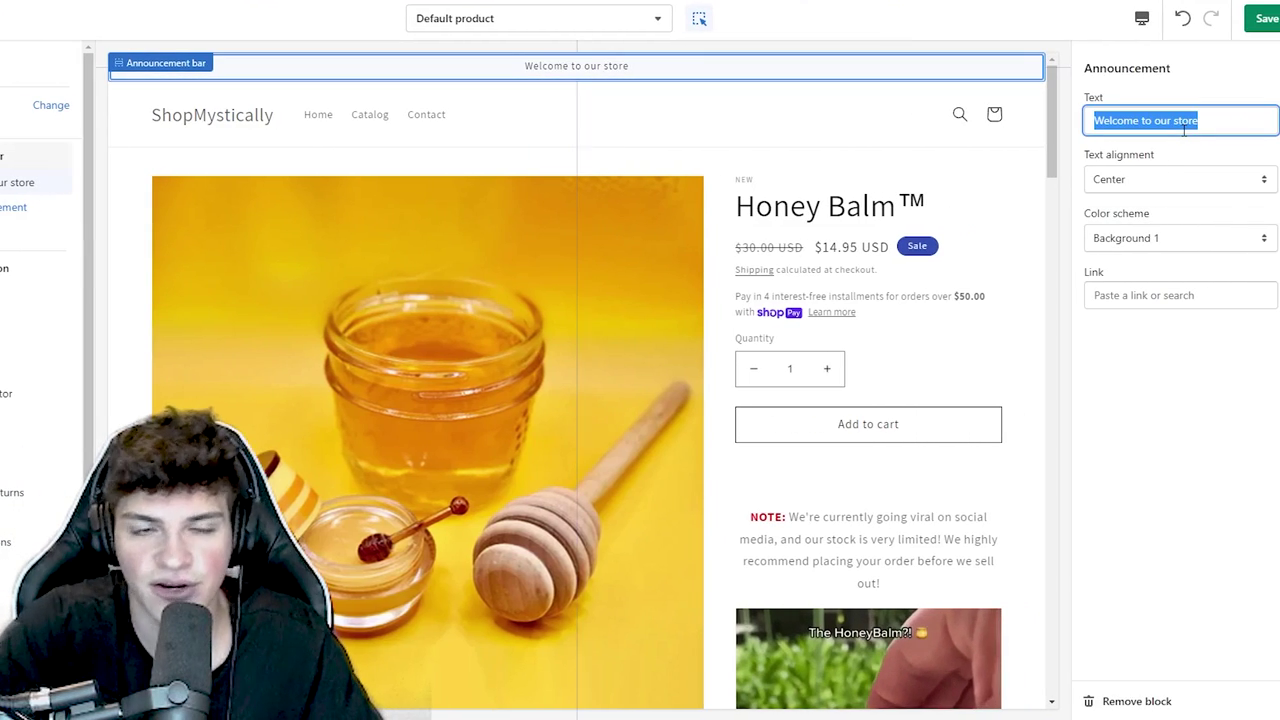
pyautogui.write('Free ship')
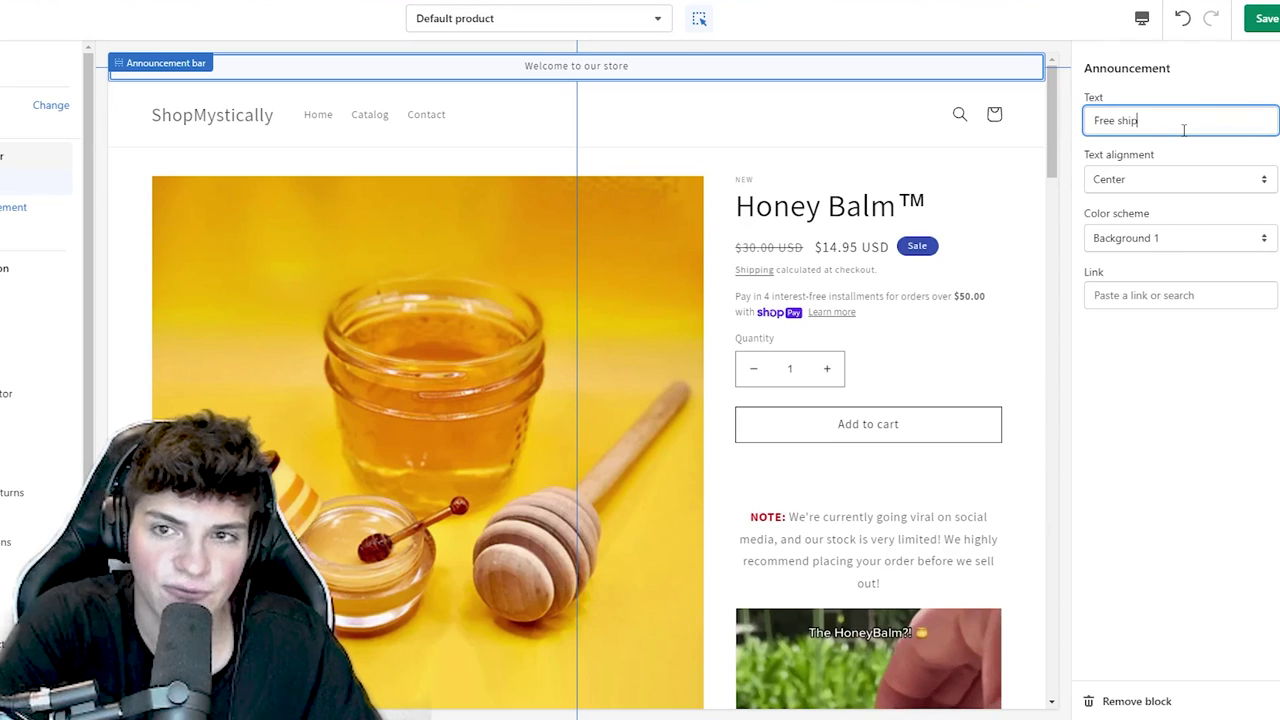
pyautogui.write('ping this week only!')
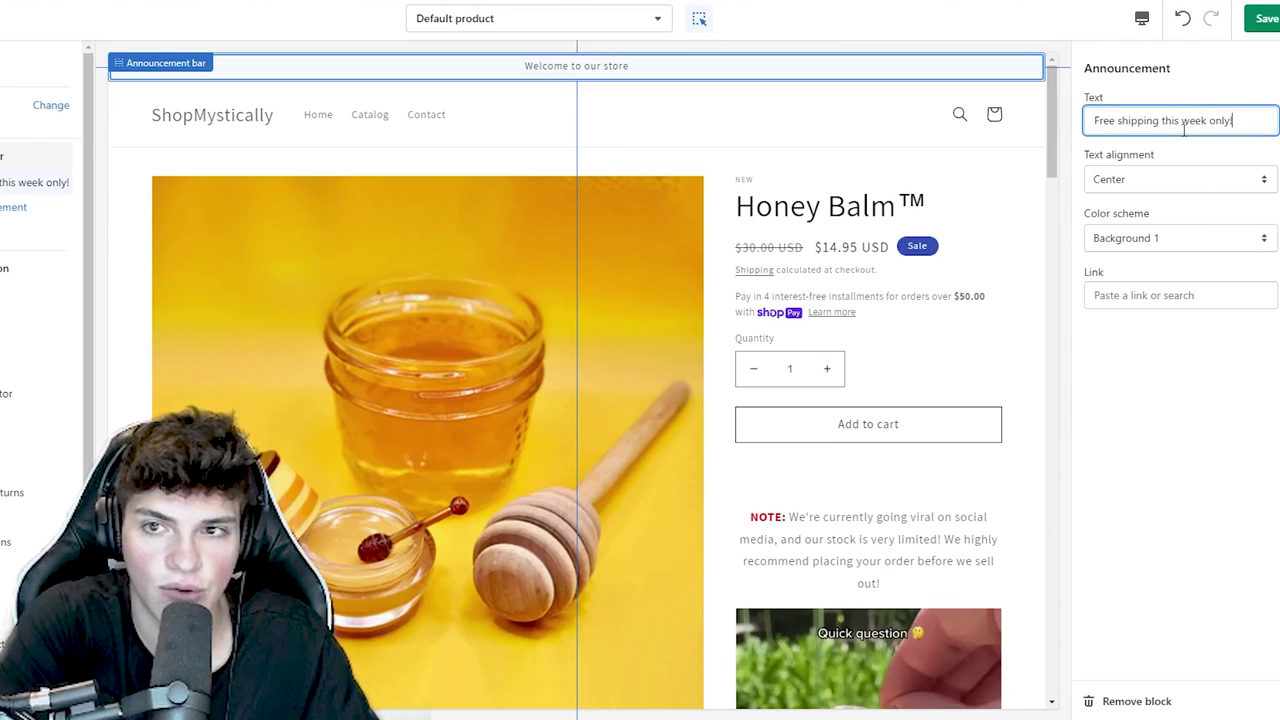
pyautogui.tripleClick(1185, 128)
pyautogui.write('50% off sale ending at midnight!')
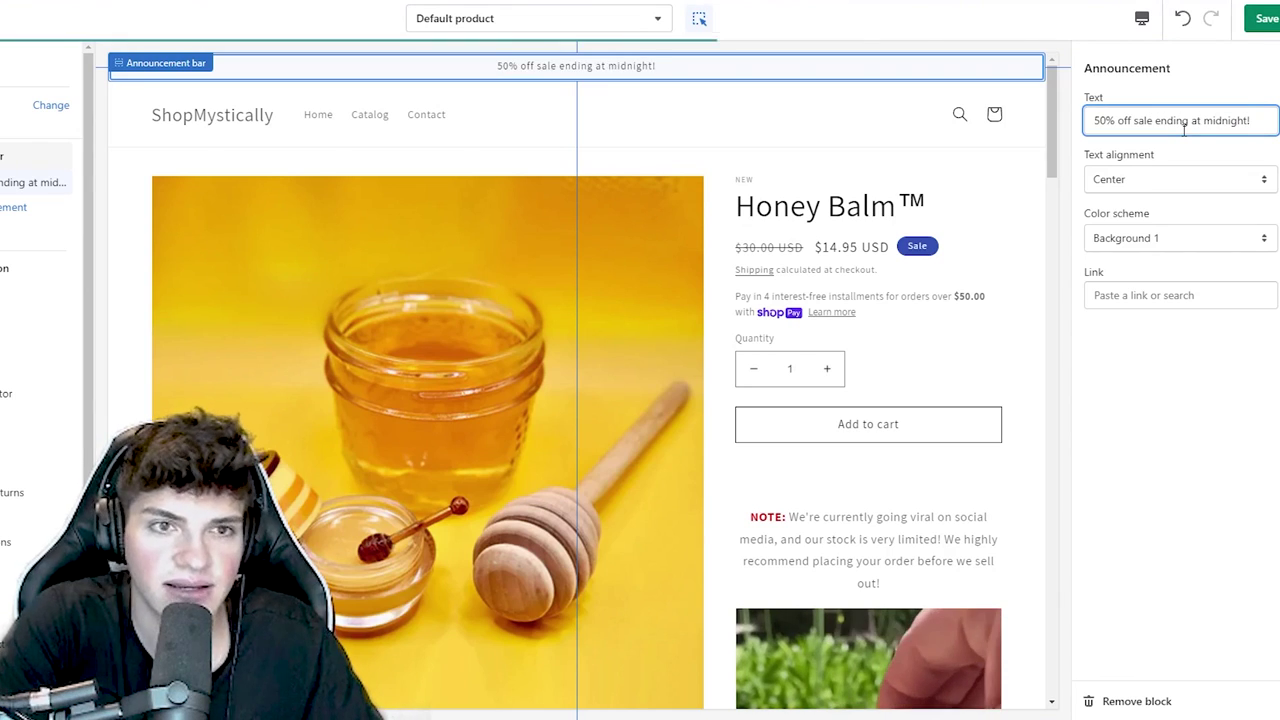
pyautogui.tripleClick(1185, 128)
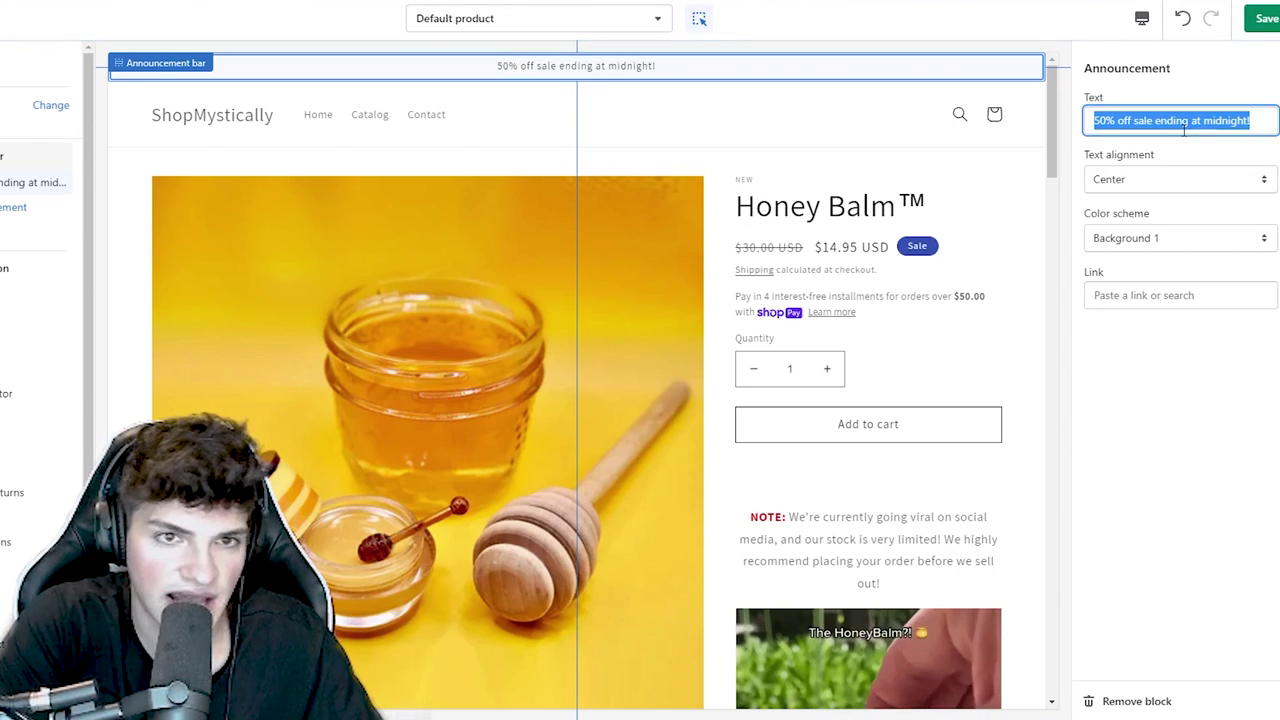
pyautogui.write('Free shipping on ord')
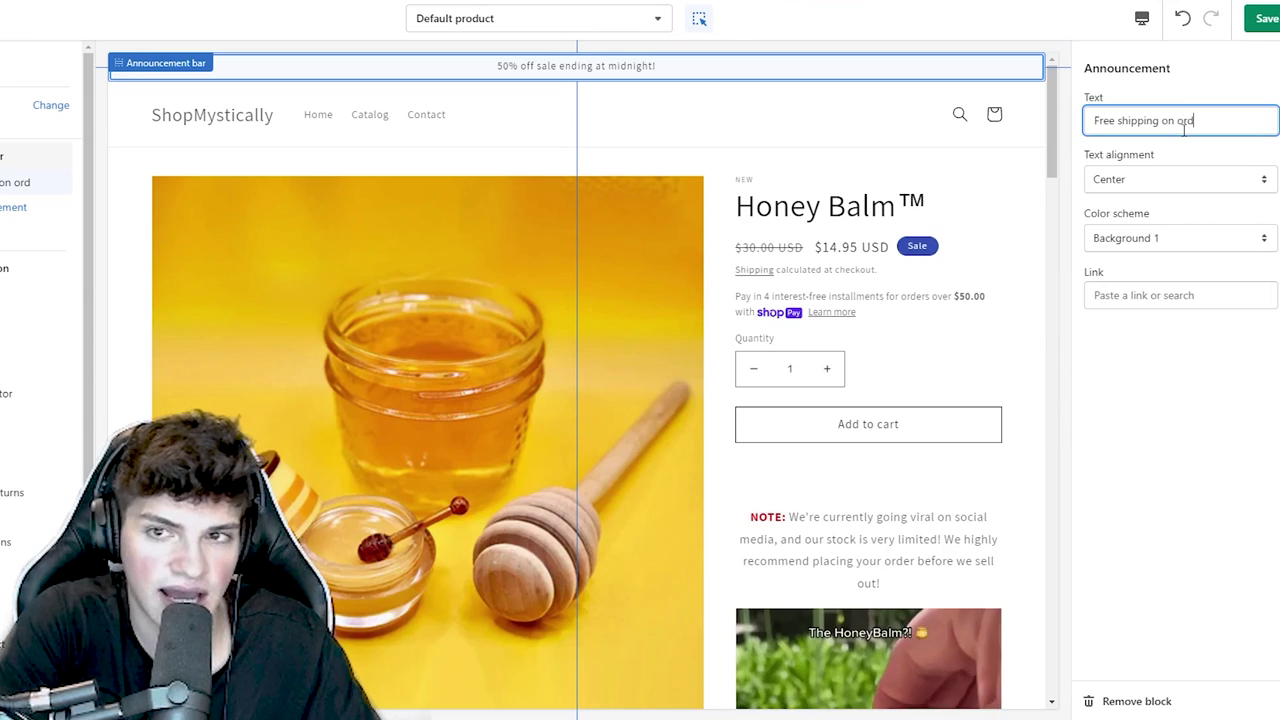
pyautogui.write('ers $30+')
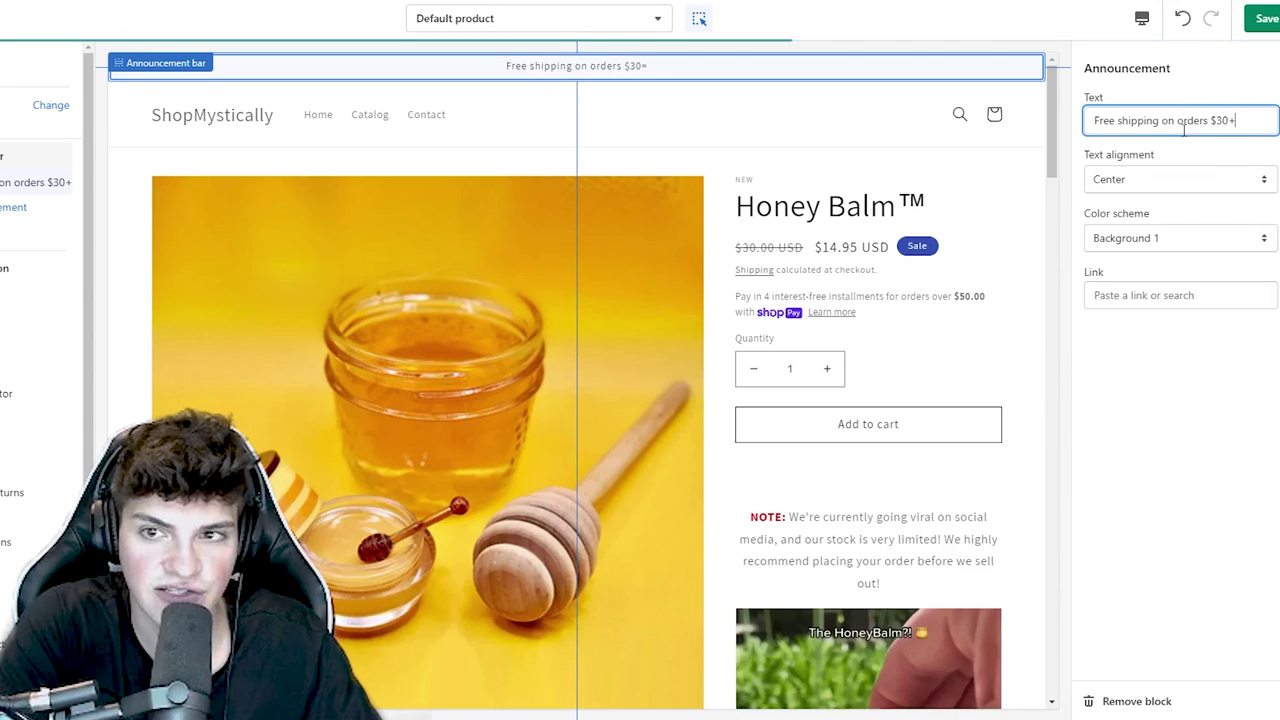
pyautogui.tripleClick(1185, 128)
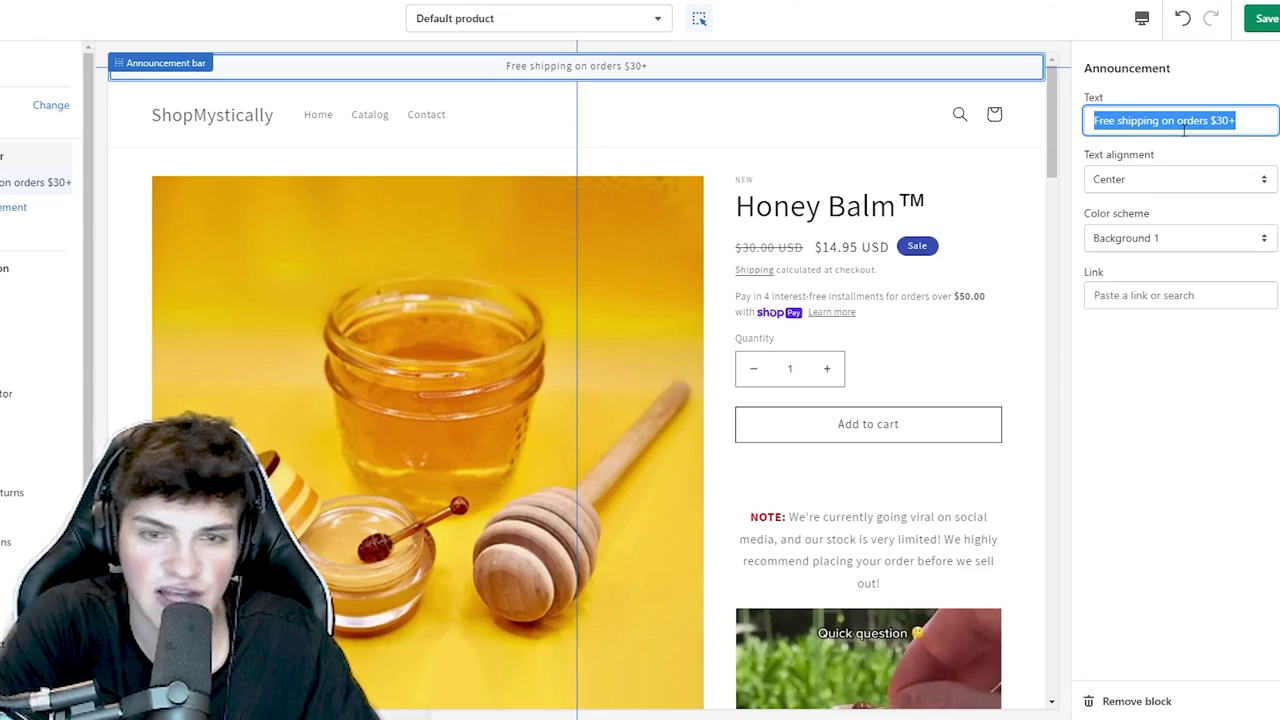
pyautogui.write('50% off sale ends today!')
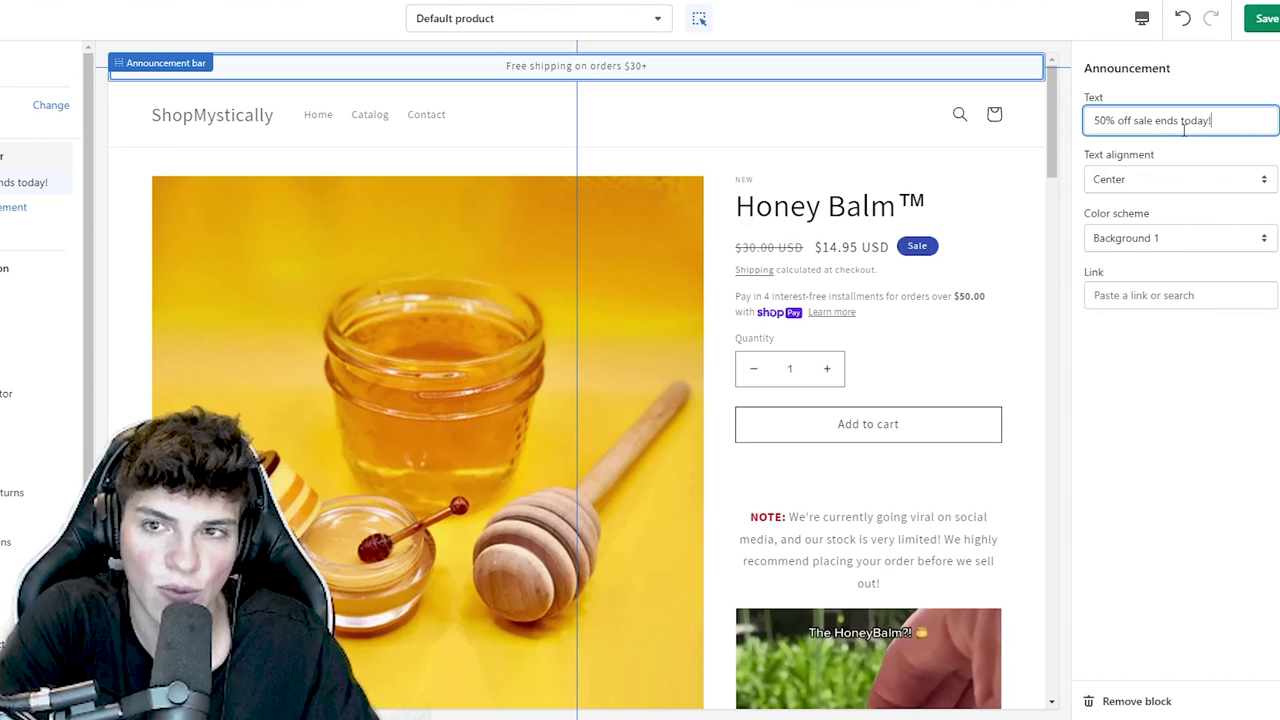
pyautogui.click(1143, 240)
pyautogui.click(1122, 313)
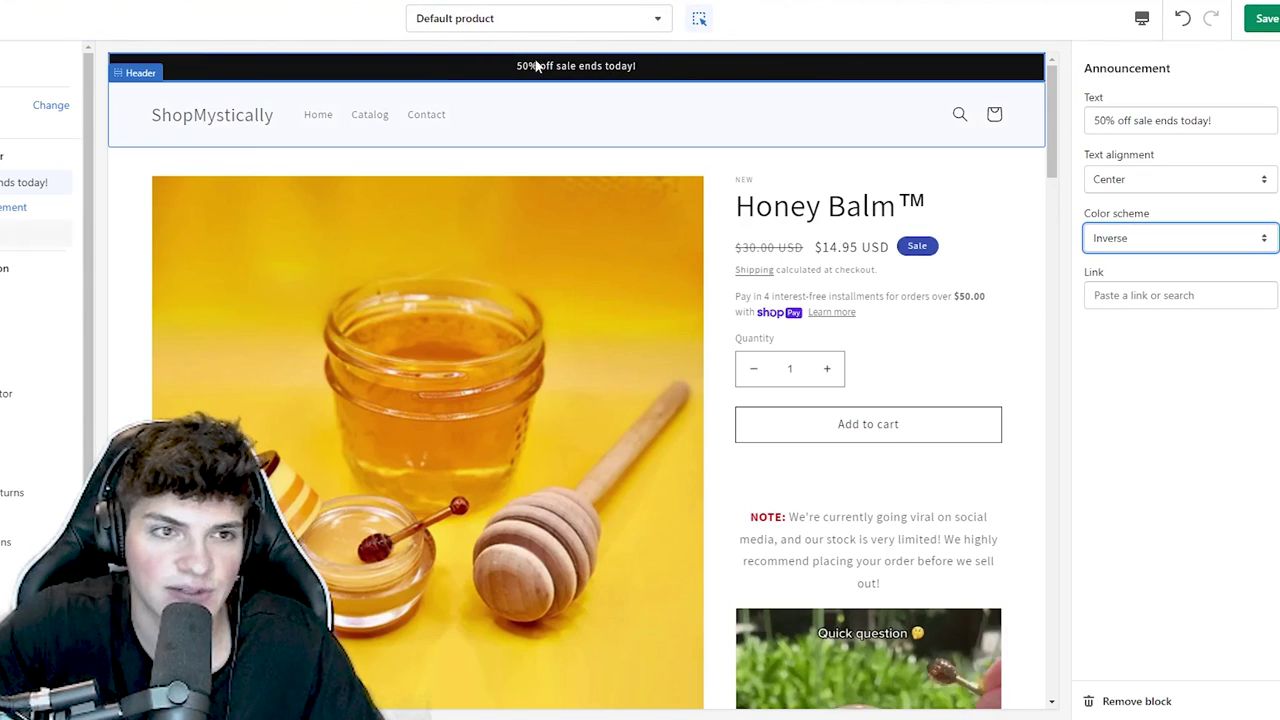
# - Set the MYSTICALLY image from the library as the header logo and widen it
pyautogui.click(110, 234)
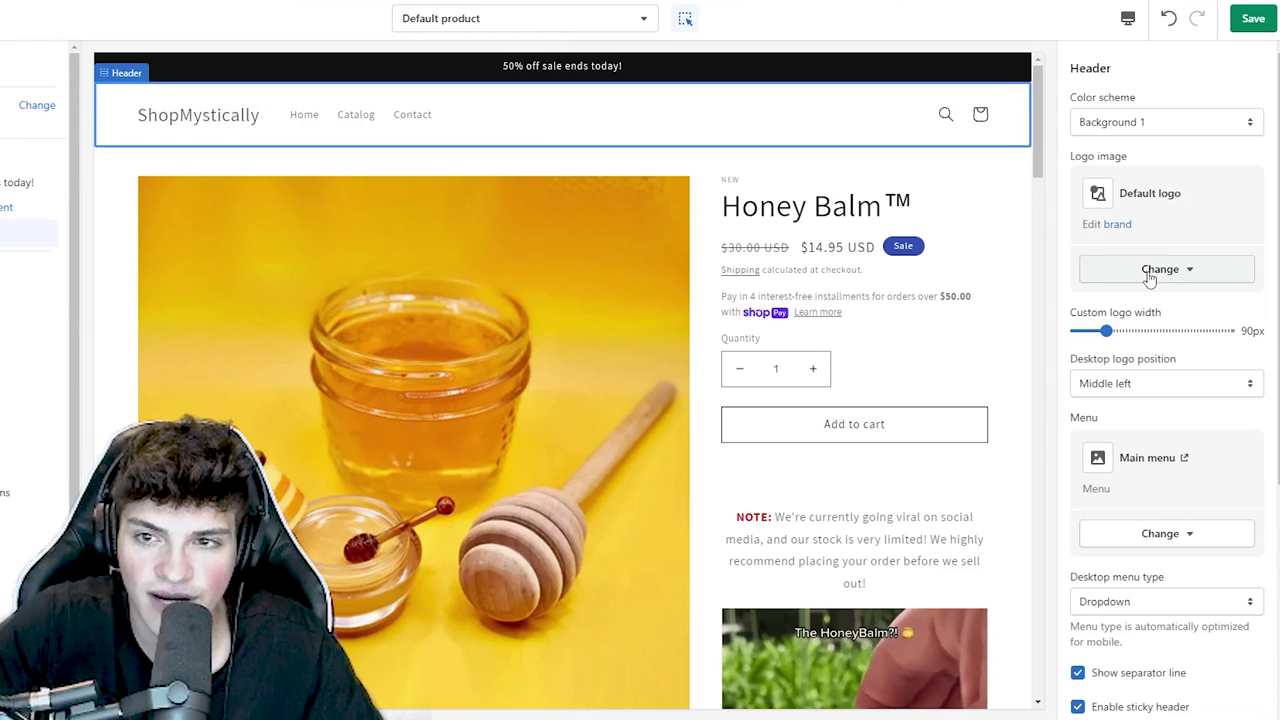
pyautogui.click(1153, 270)
pyautogui.click(1172, 373)
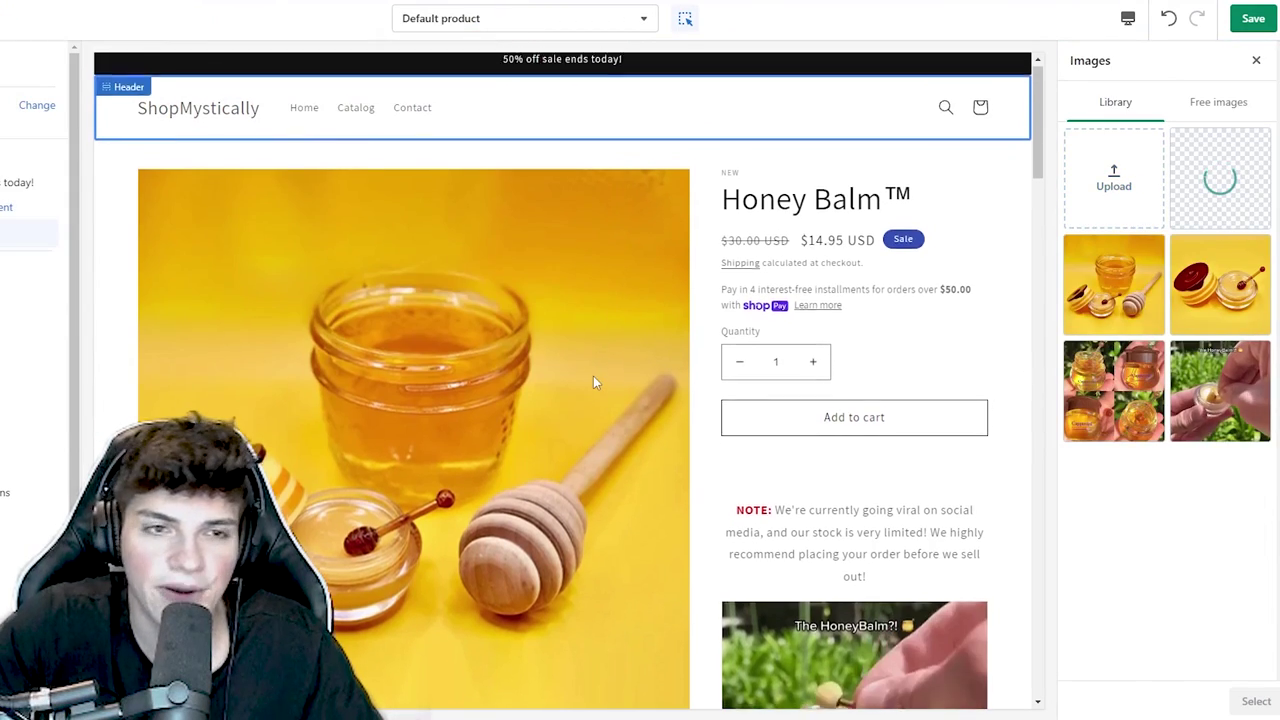
pyautogui.click(1256, 701)
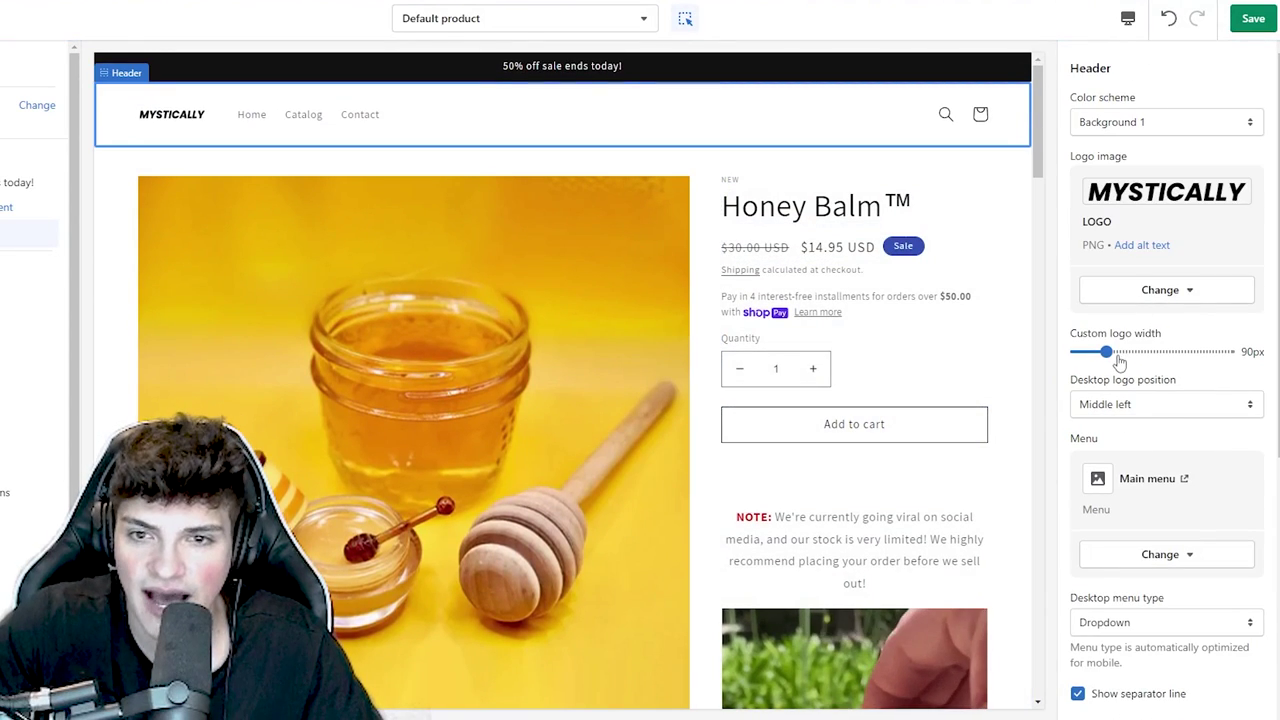
pyautogui.moveTo(1119, 362); pyautogui.dragTo(1171, 351)
# - Check the mobile preview, then set the desktop logo position to Middle center
pyautogui.click(1127, 17)
pyautogui.click(1160, 54)
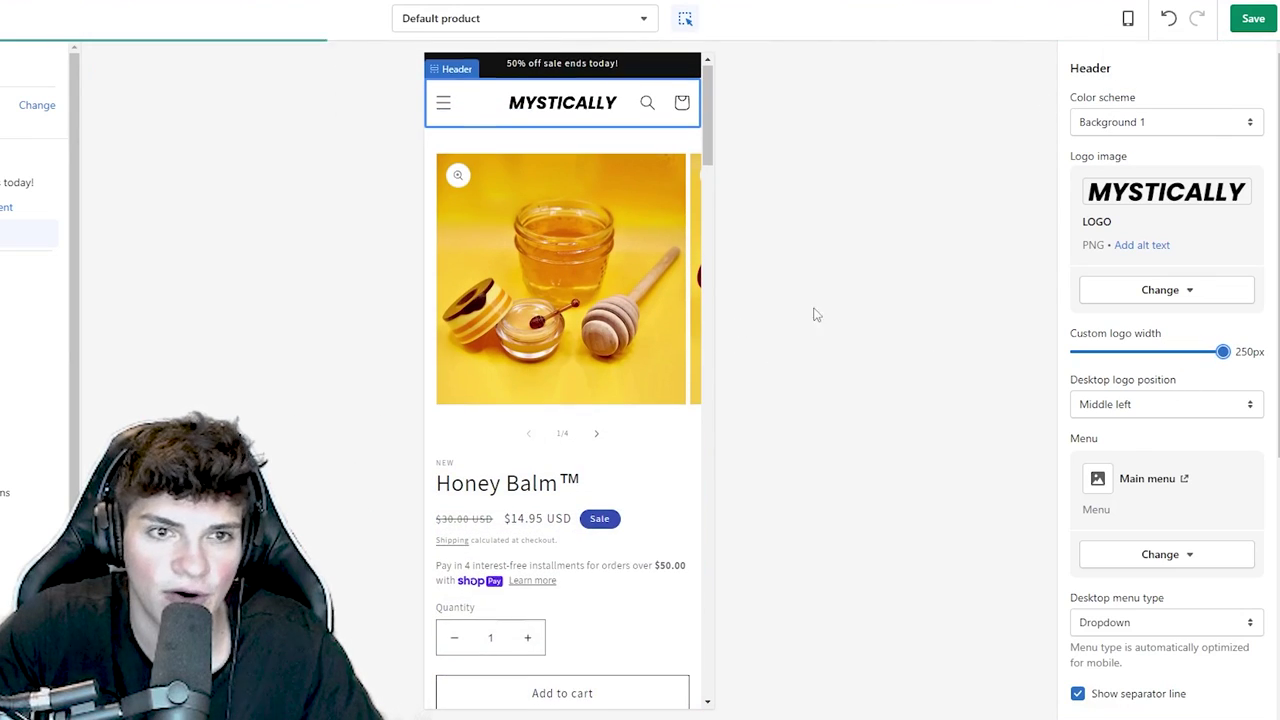
pyautogui.click(1127, 17)
pyautogui.click(1160, 90)
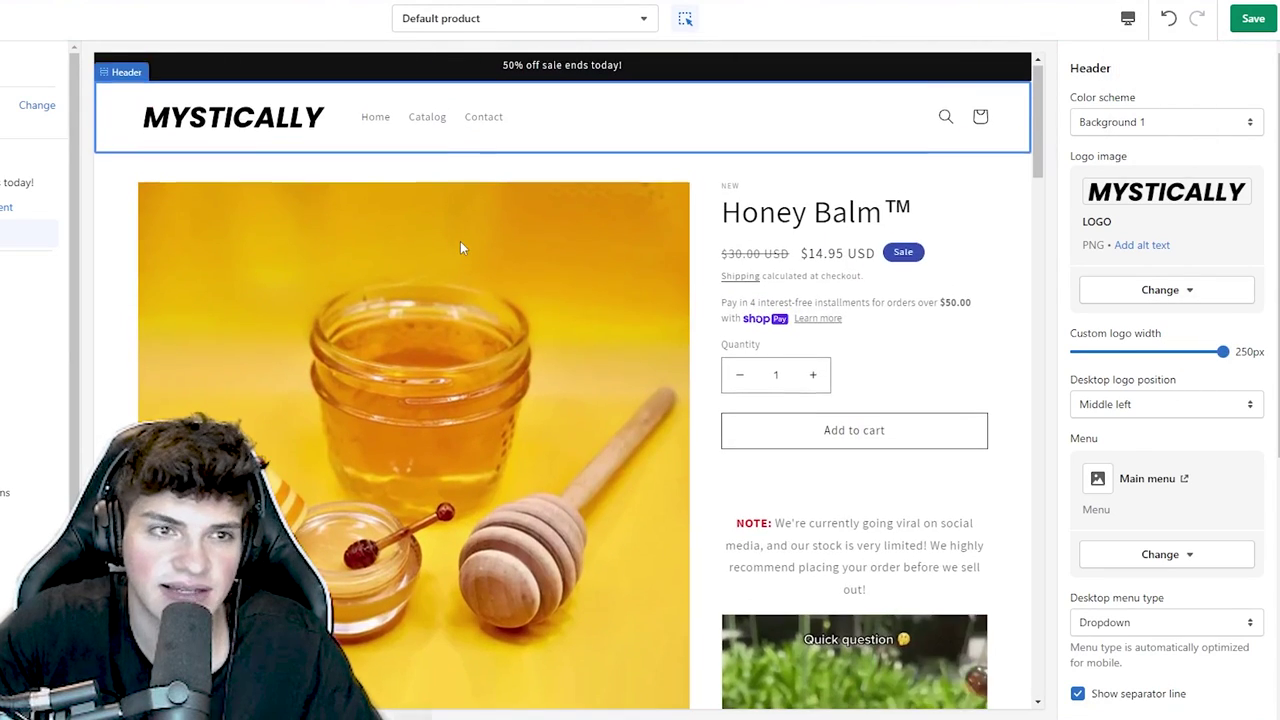
pyautogui.click(1126, 410)
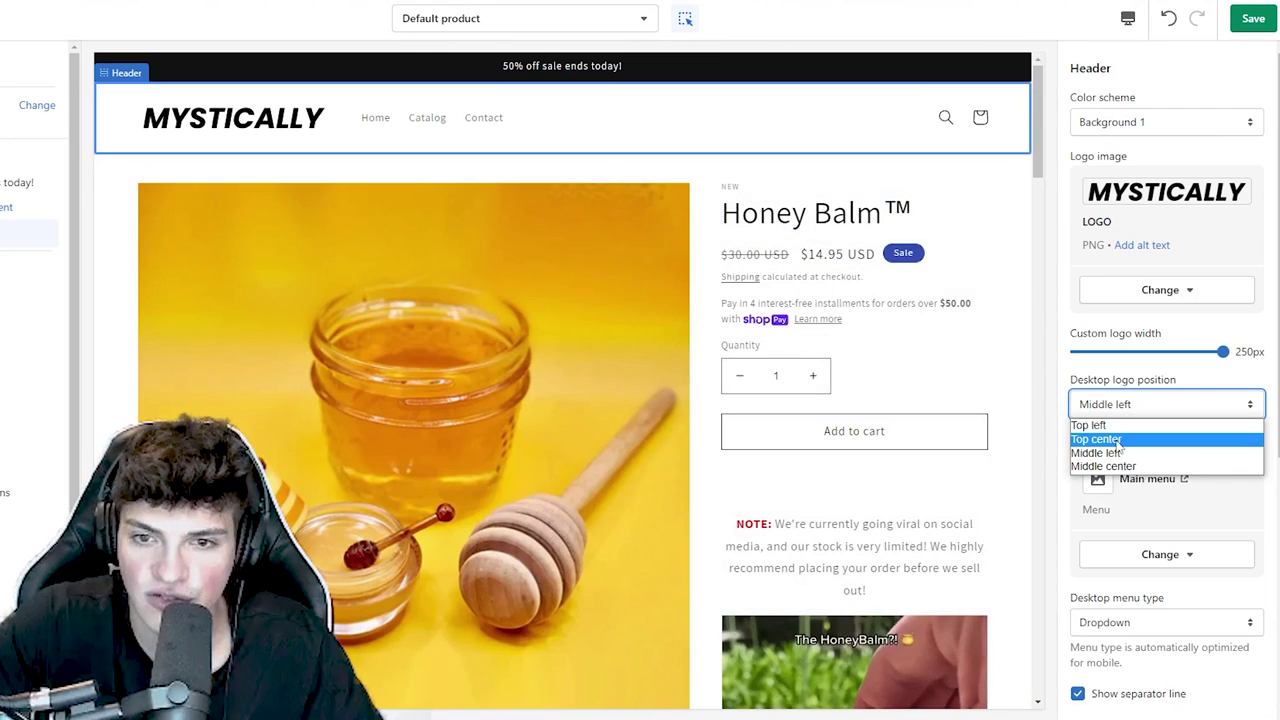
pyautogui.click(1103, 466)
pyautogui.click(1155, 410)
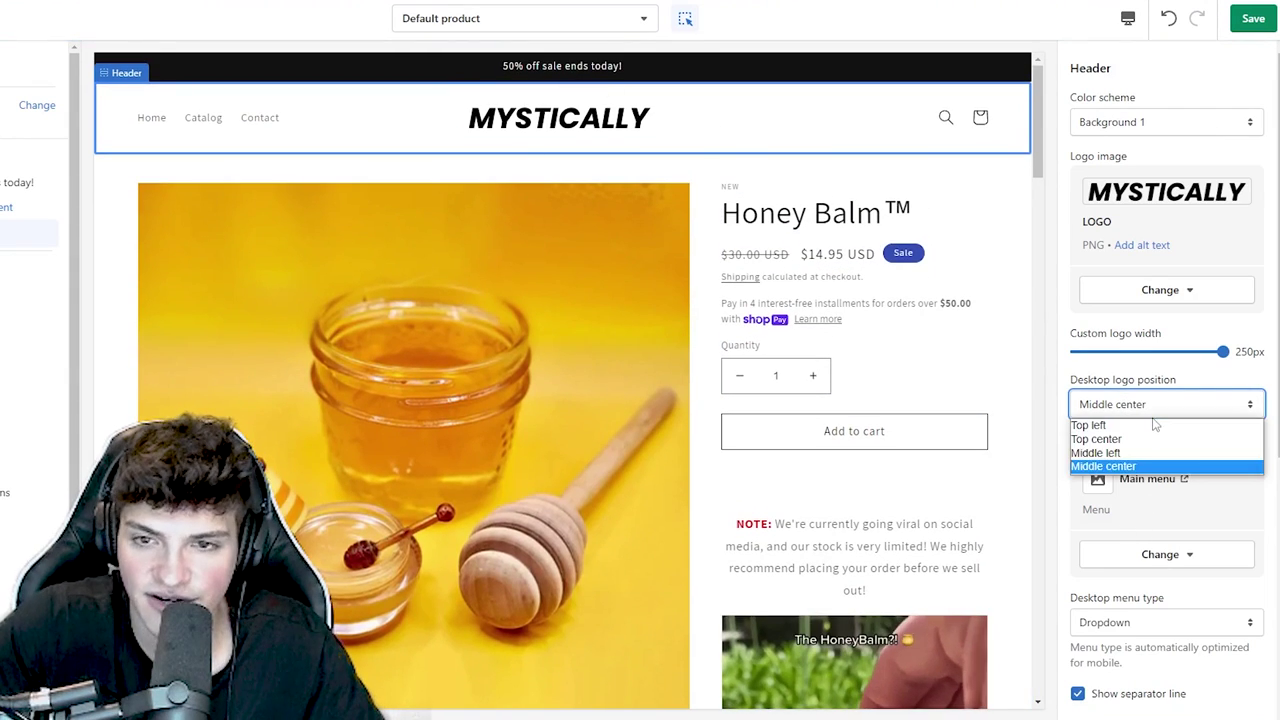
pyautogui.click(1136, 467)
# - Toggle the header separator line off and back on, then select Product information
pyautogui.scroll(-3, 1140, 471)
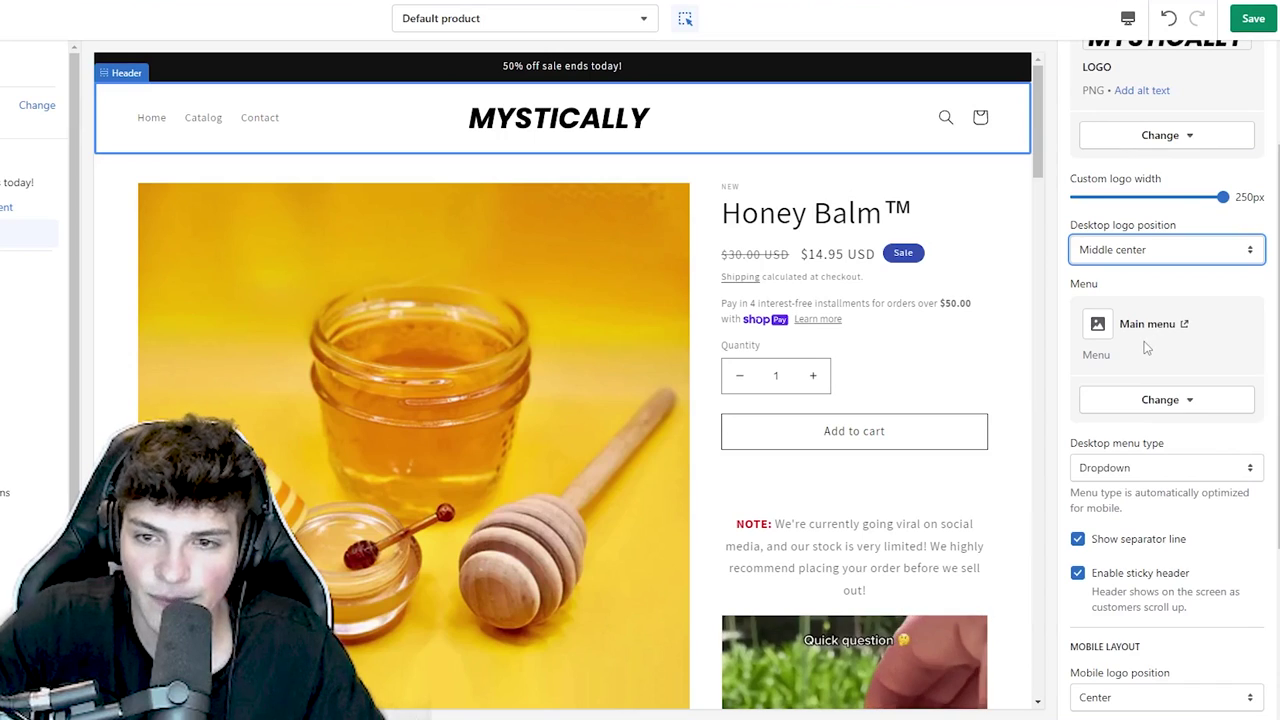
pyautogui.scroll(-2, 1130, 465)
pyautogui.click(1136, 464)
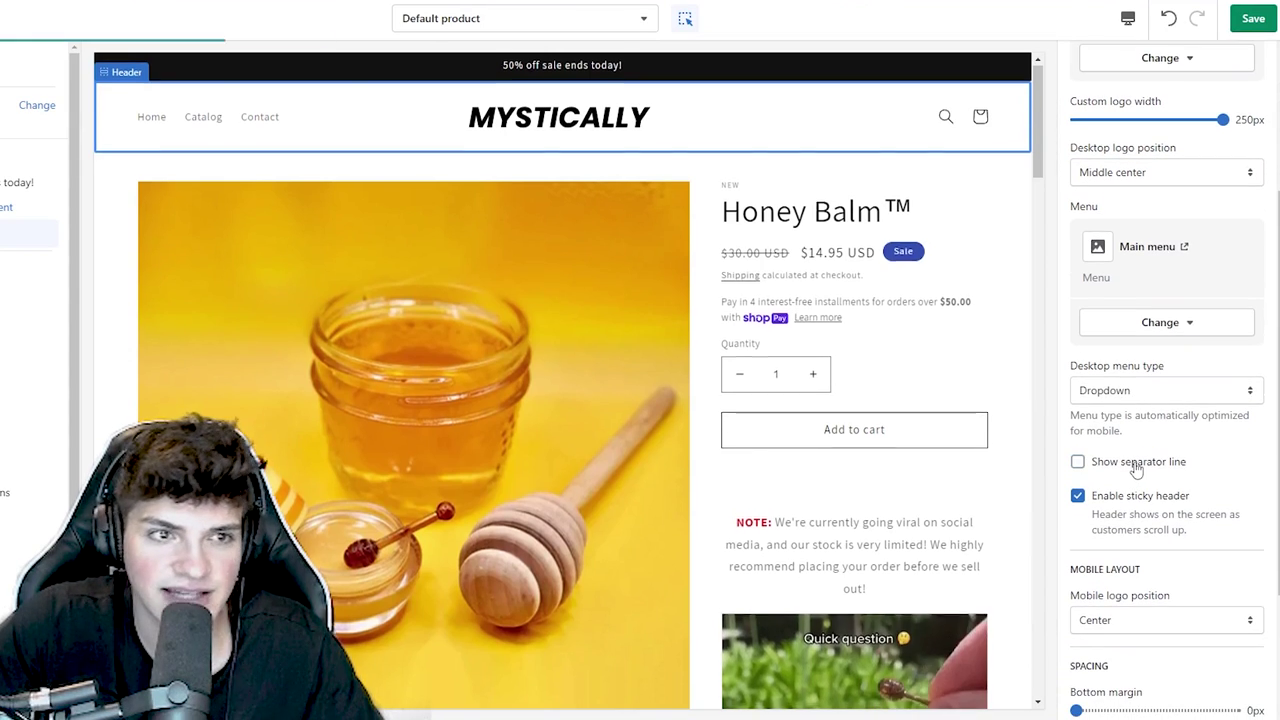
pyautogui.click(1136, 465)
pyautogui.scroll(-3, 1140, 472)
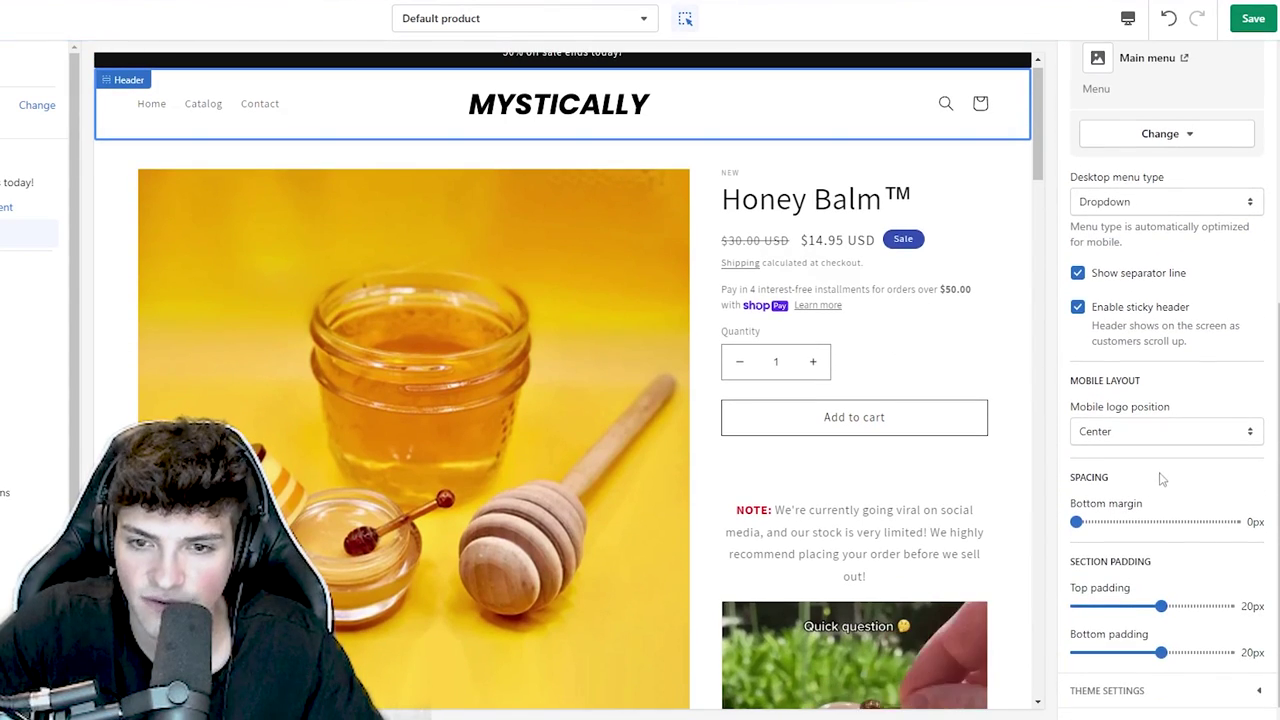
pyautogui.scroll(-5, 1136, 540)
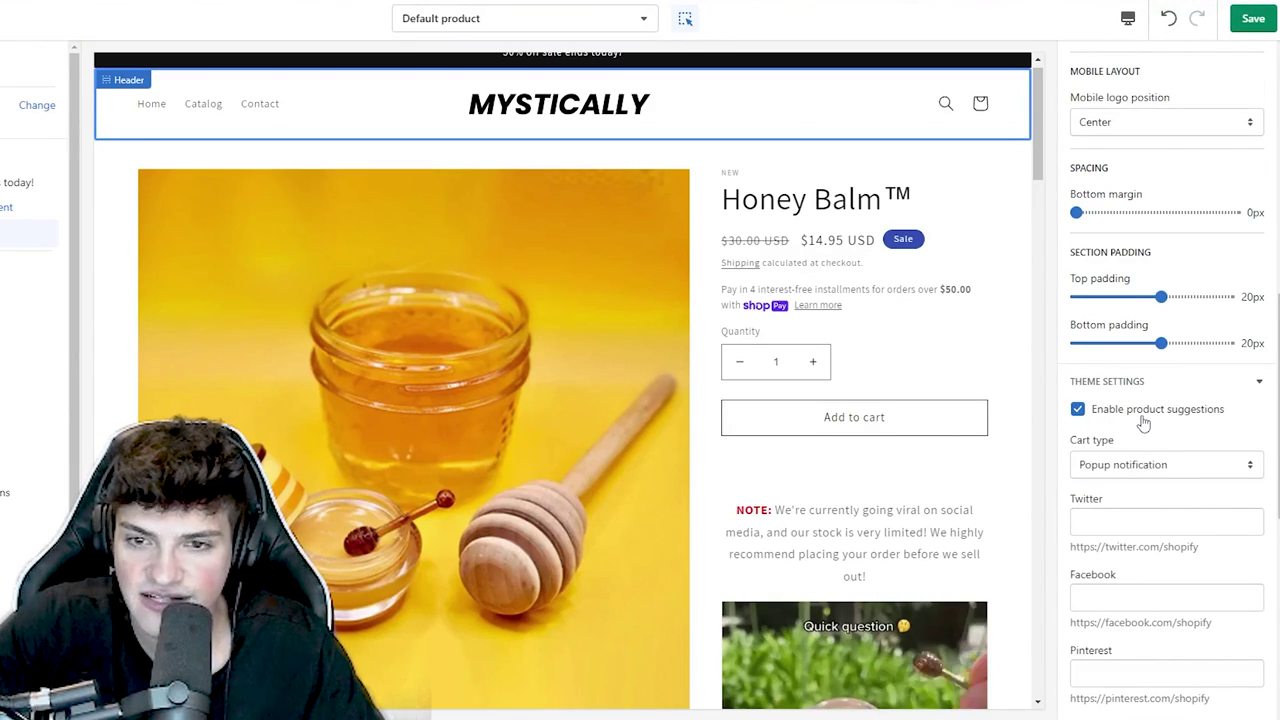
pyautogui.scroll(-6, 1143, 423)
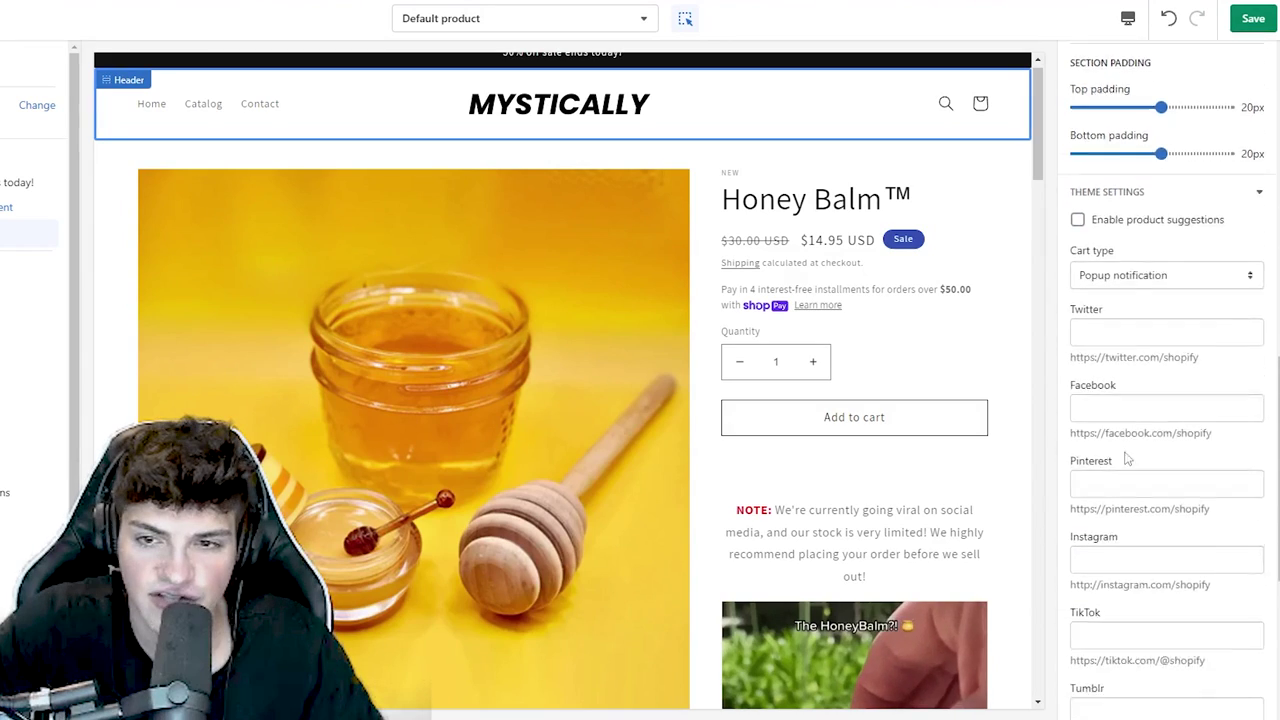
pyautogui.scroll(4, 1137, 551)
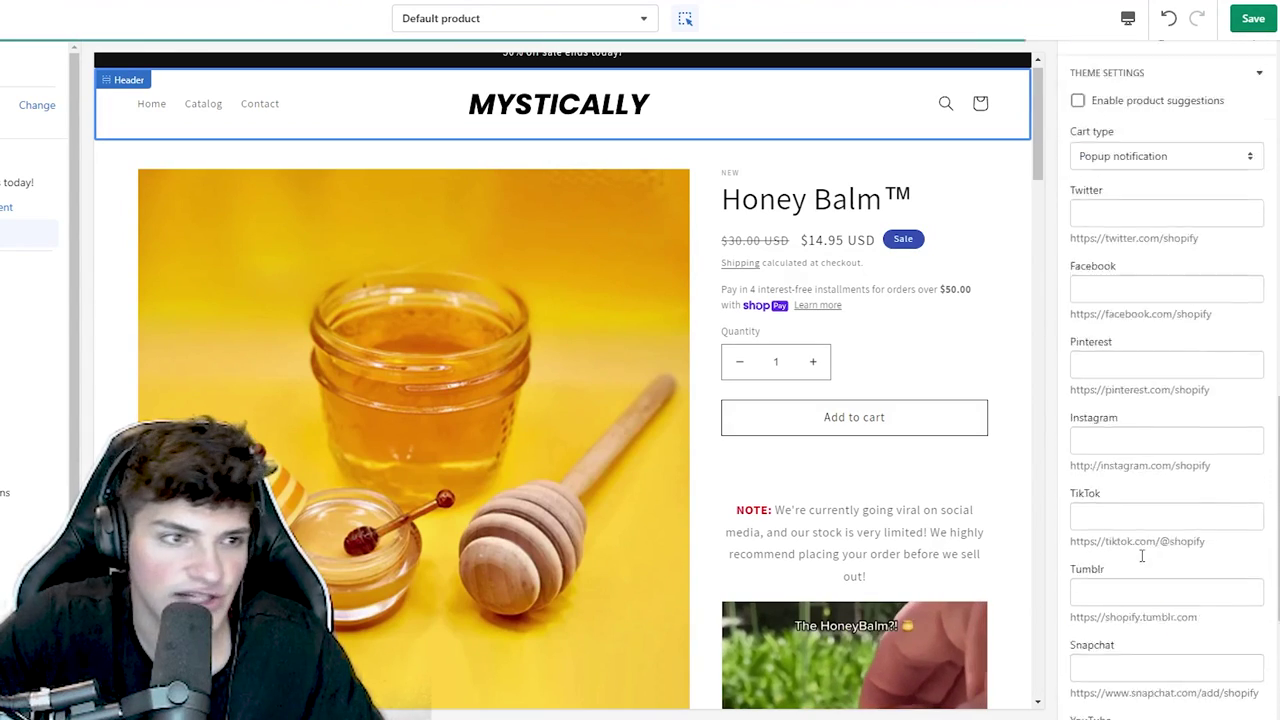
pyautogui.click(115, 268)
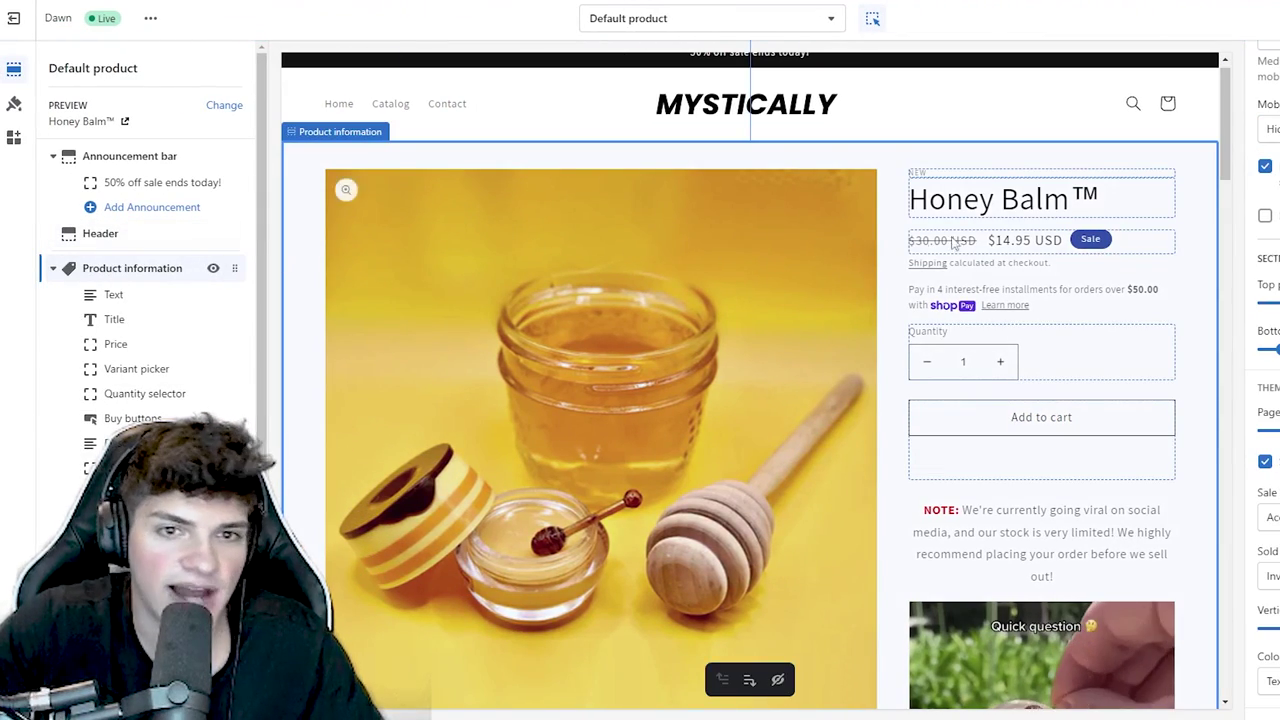
# - Delete the Text block and unhide the Quantity selector block
pyautogui.click(142, 298)
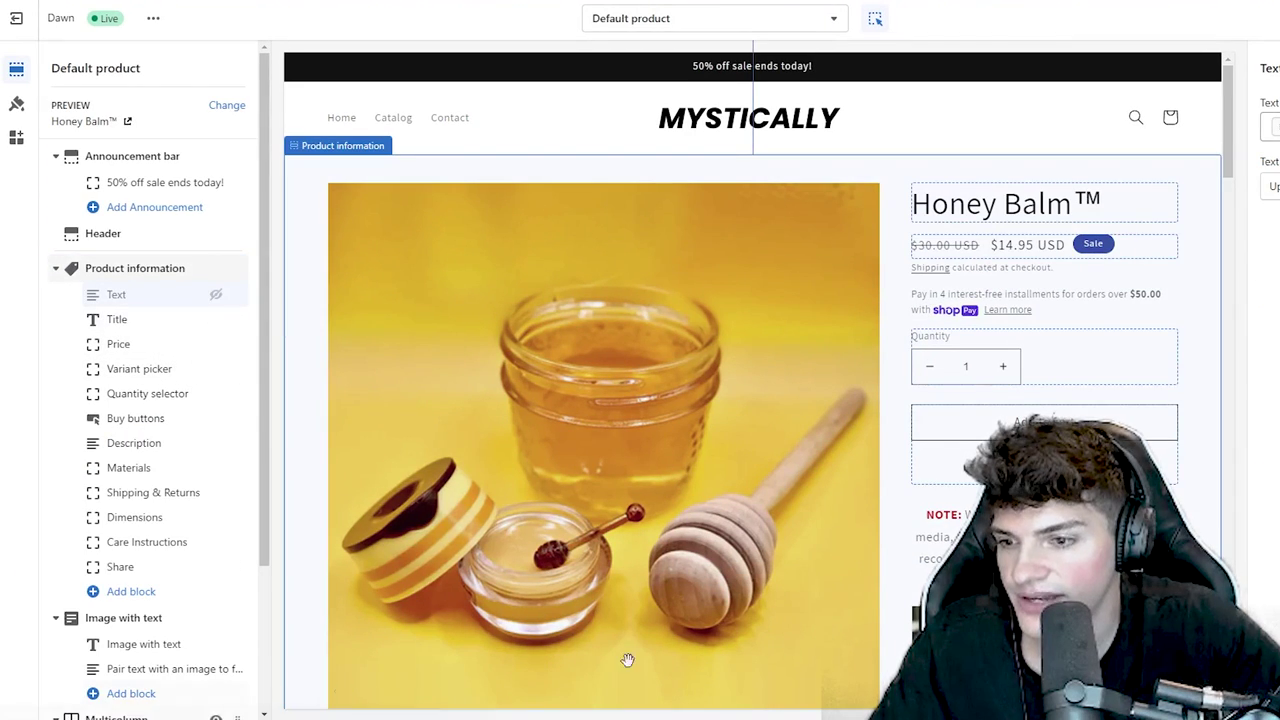
pyautogui.press('Delete')
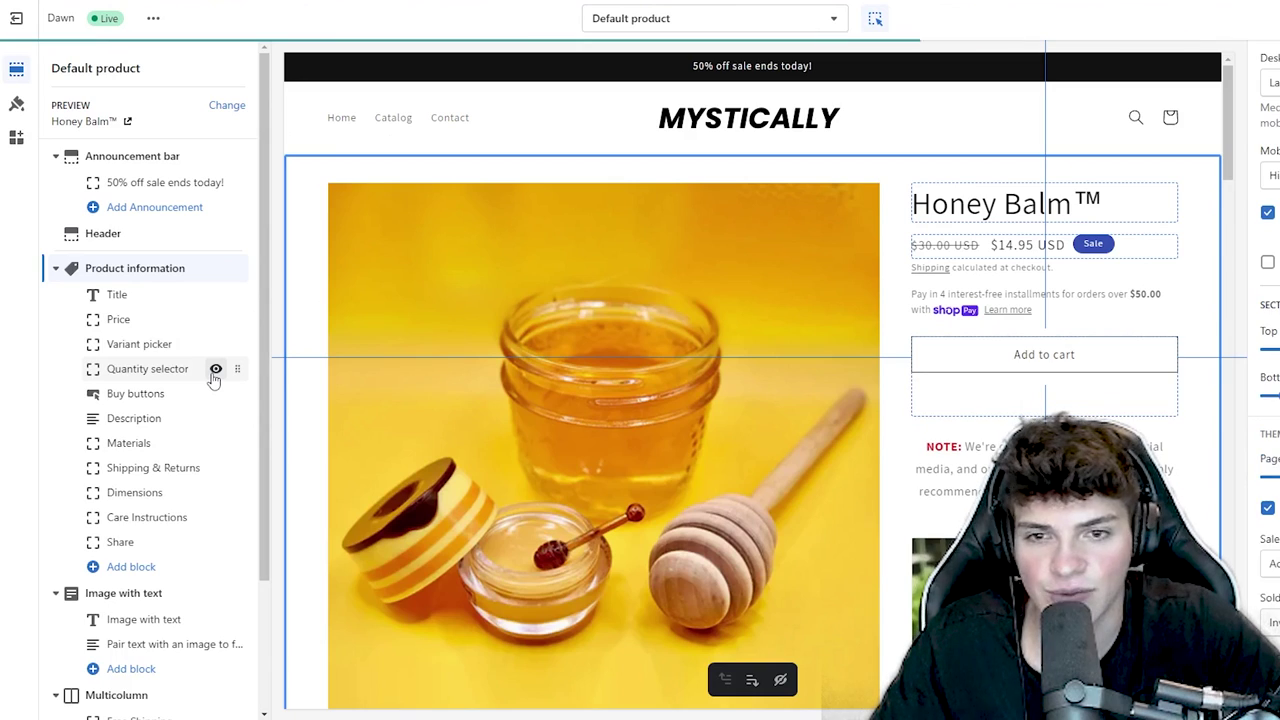
pyautogui.click(215, 369)
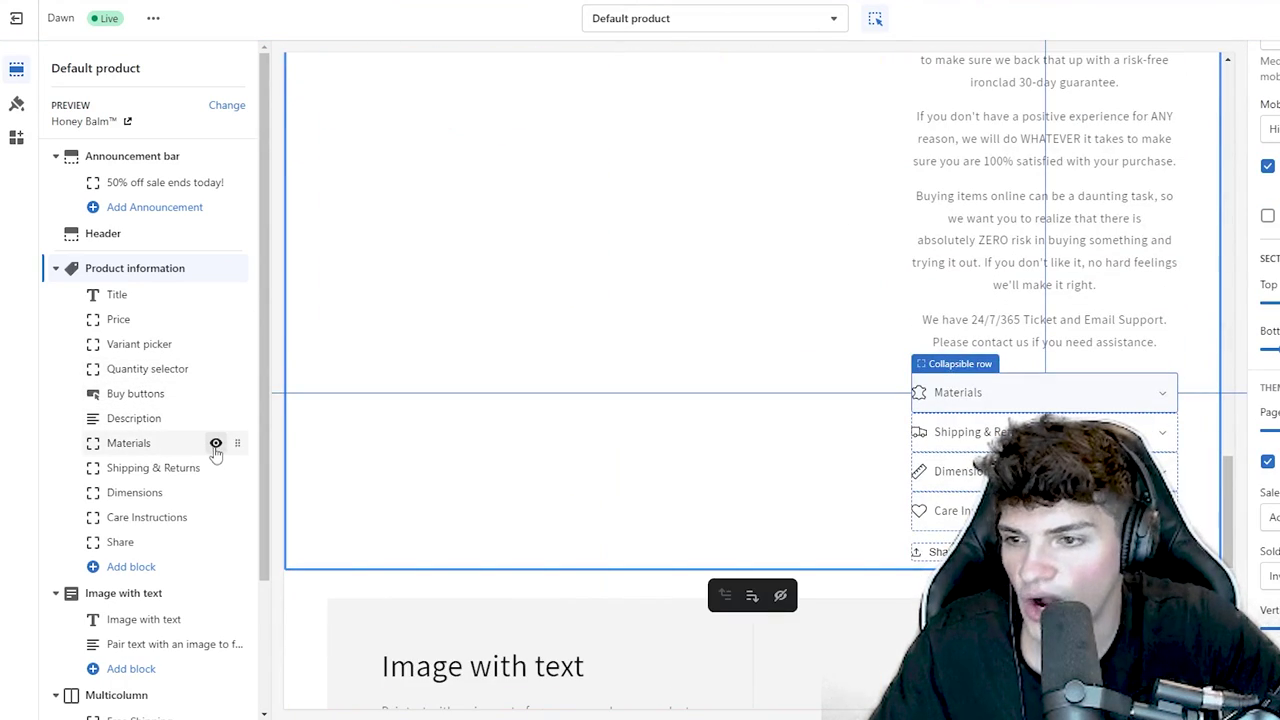
# - Hide the Materials, Shipping & Returns, Dimensions, Care Instructions and Share blocks, deleting Materials
pyautogui.click(215, 443)
pyautogui.click(215, 468)
pyautogui.click(215, 492)
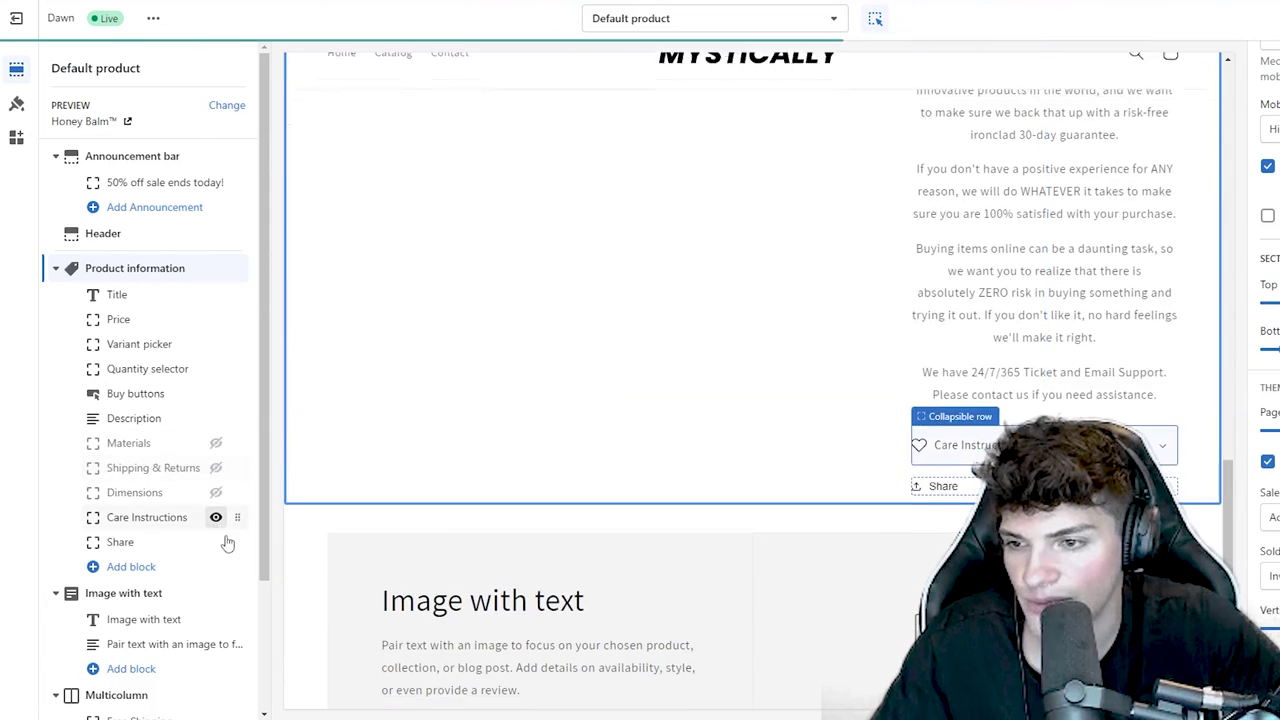
pyautogui.click(215, 517)
pyautogui.click(215, 542)
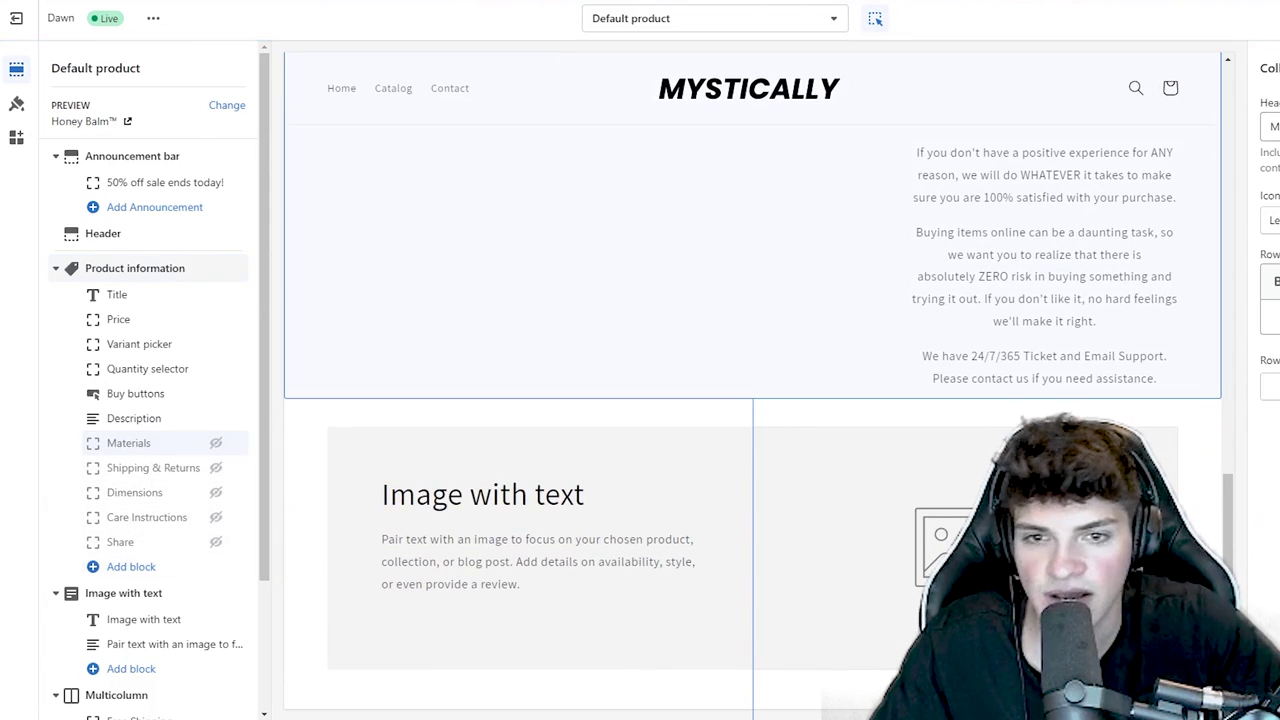
pyautogui.press('Delete')
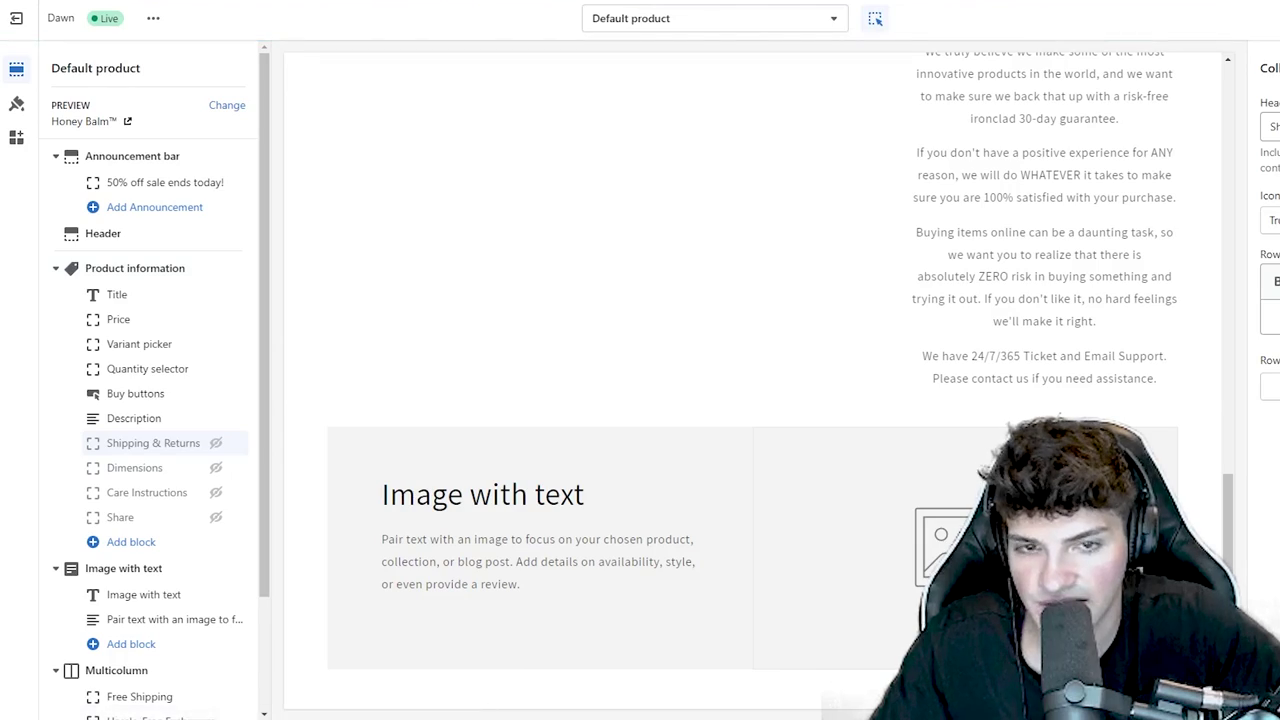
# - Scroll through the product page preview and select the Image with text section
pyautogui.click(981, 405)
pyautogui.scroll(-5, 895, 445)
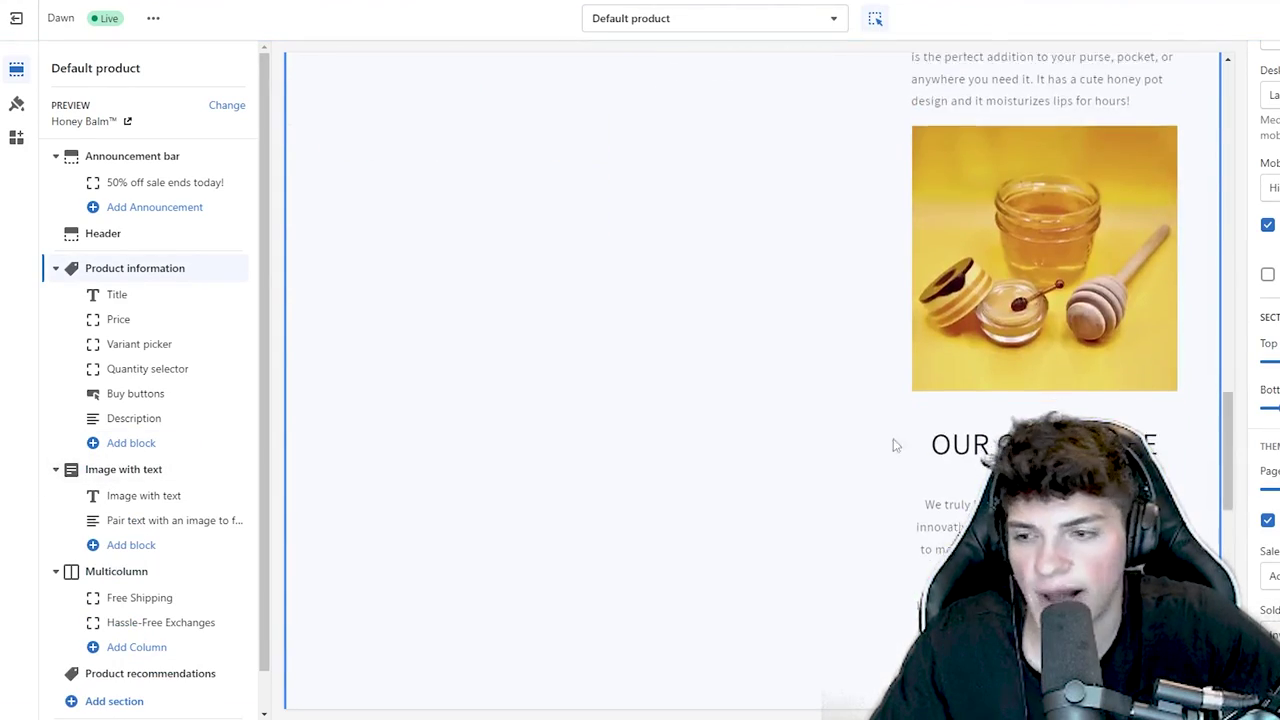
pyautogui.scroll(-5, 895, 445)
pyautogui.scroll(10, 848, 434)
pyautogui.scroll(-1, 153, 340)
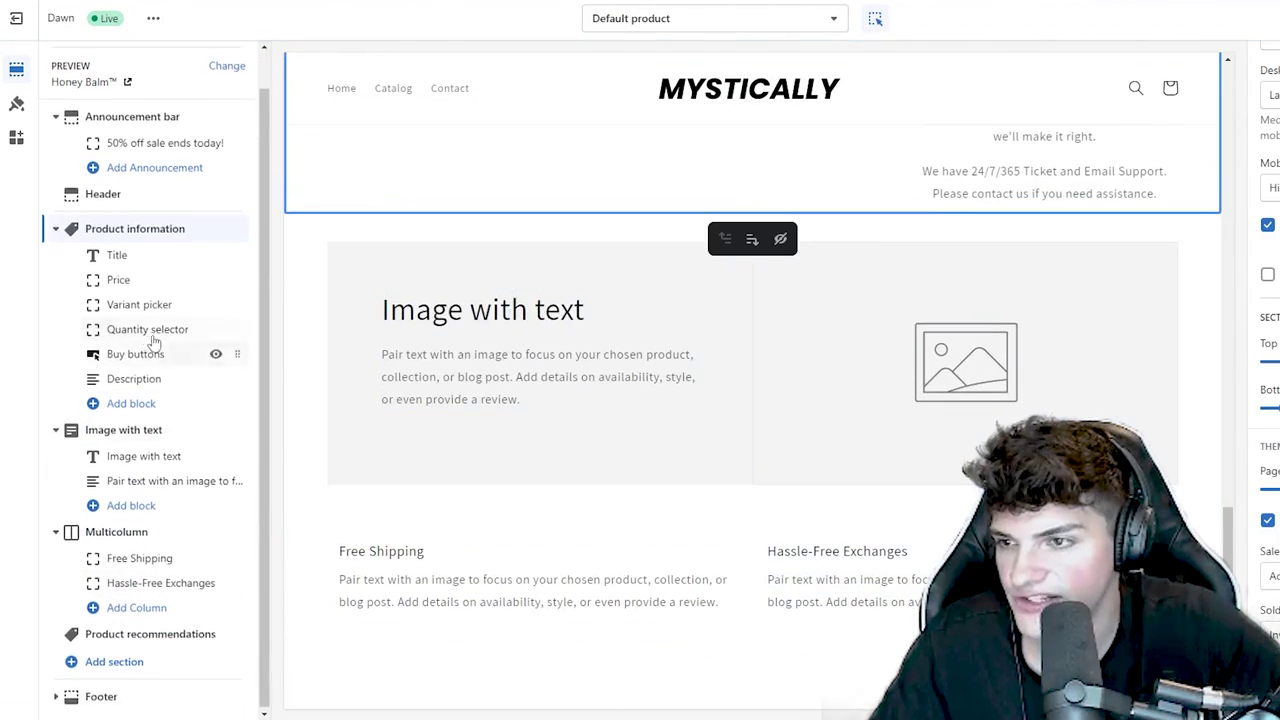
pyautogui.scroll(1, 153, 340)
pyautogui.click(55, 268)
pyautogui.click(75, 296)
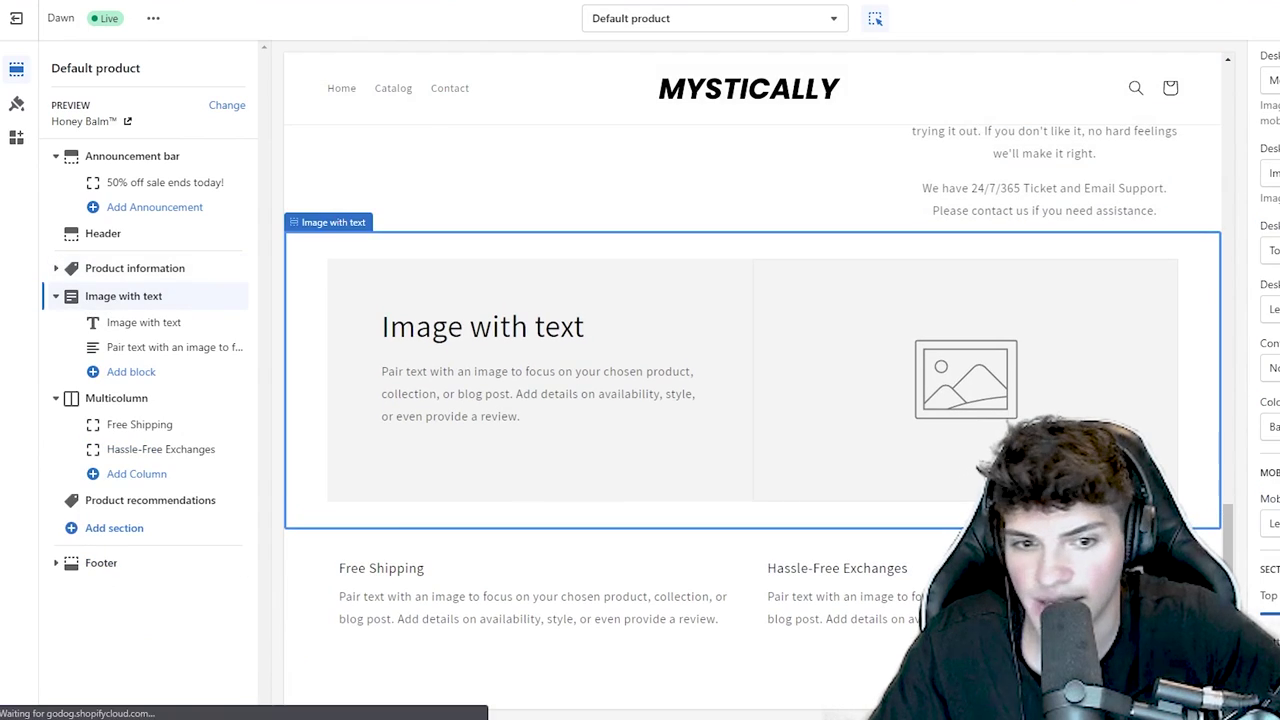
# - Delete the Image with text and Multicolumn sections from the product page
pyautogui.press('Delete')
pyautogui.click(100, 296)
pyautogui.click(127, 322)
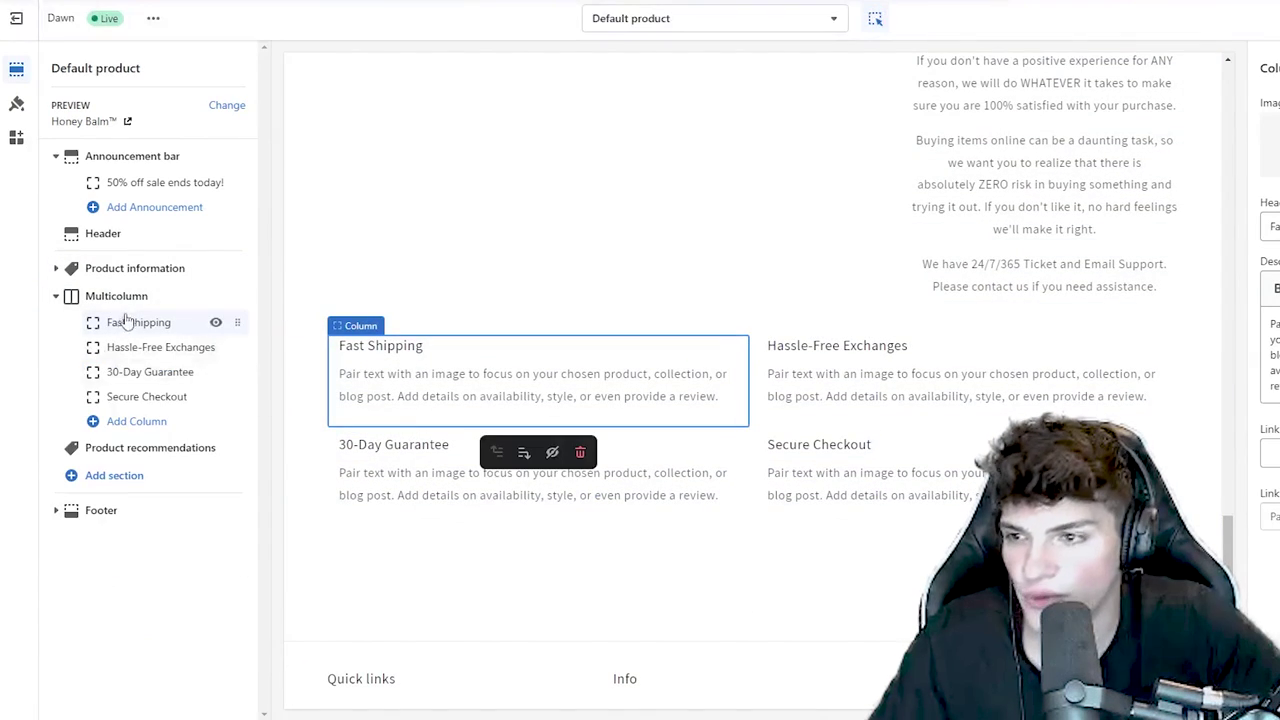
pyautogui.click(127, 297)
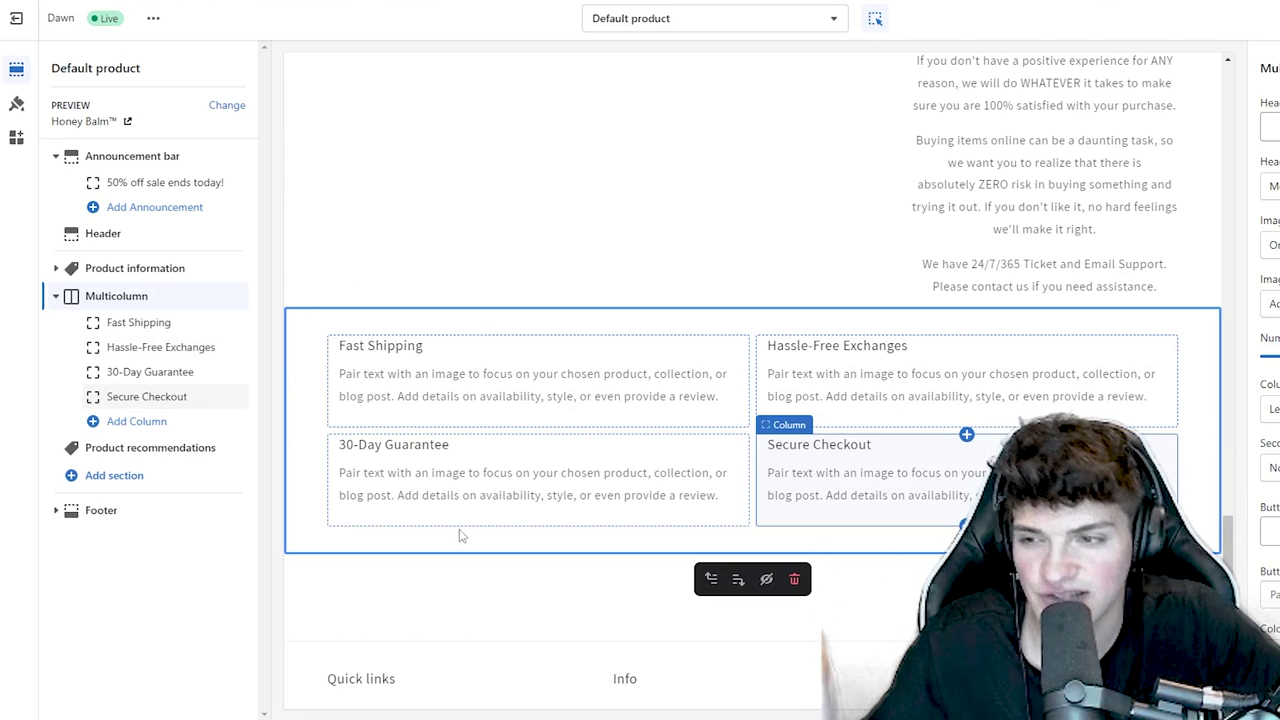
pyautogui.click(794, 579)
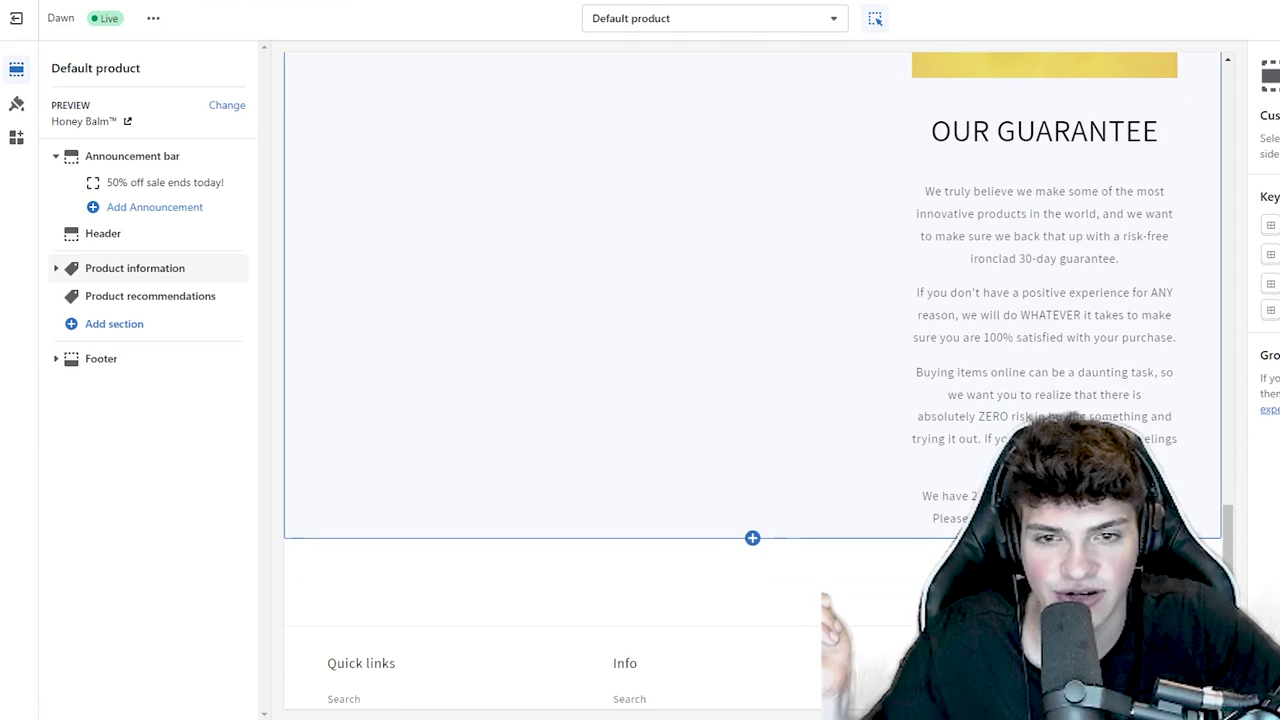
# - Hide the Product recommendations section and open the Footer settings
pyautogui.moveTo(1100, 520); pyautogui.dragTo(912, 198)
pyautogui.scroll(-3, 786, 471)
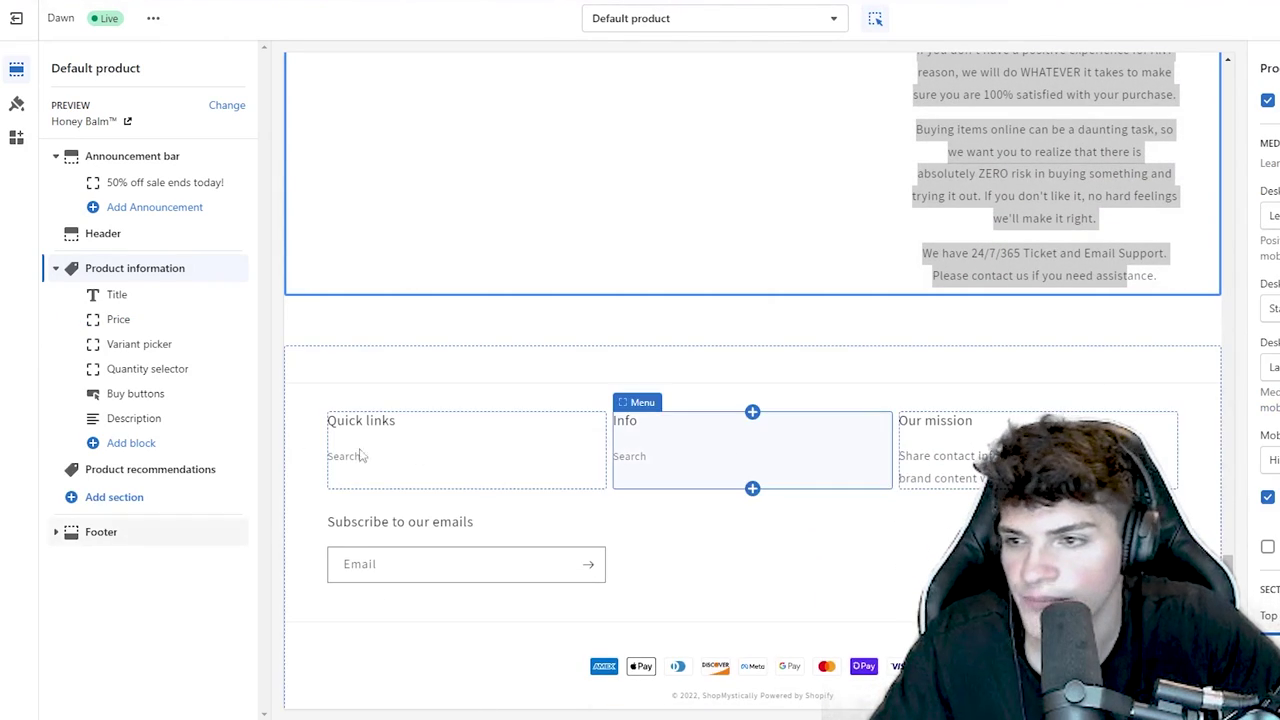
pyautogui.click(100, 479)
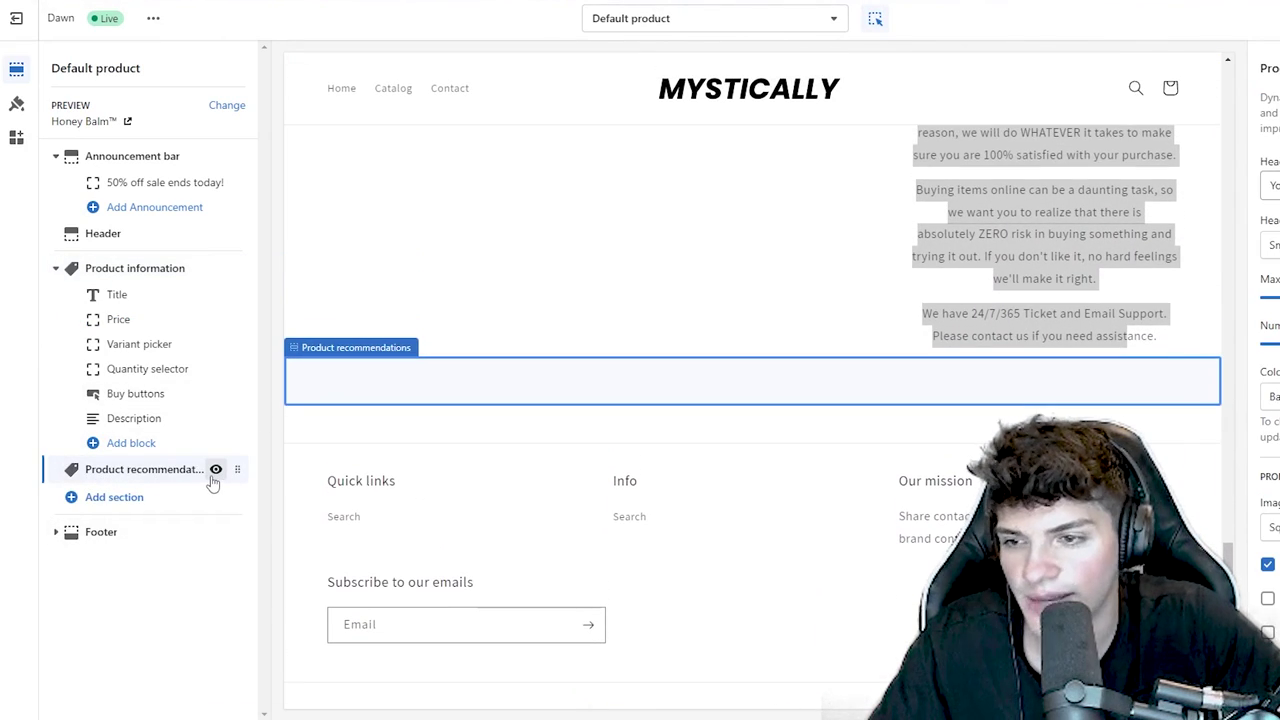
pyautogui.click(214, 471)
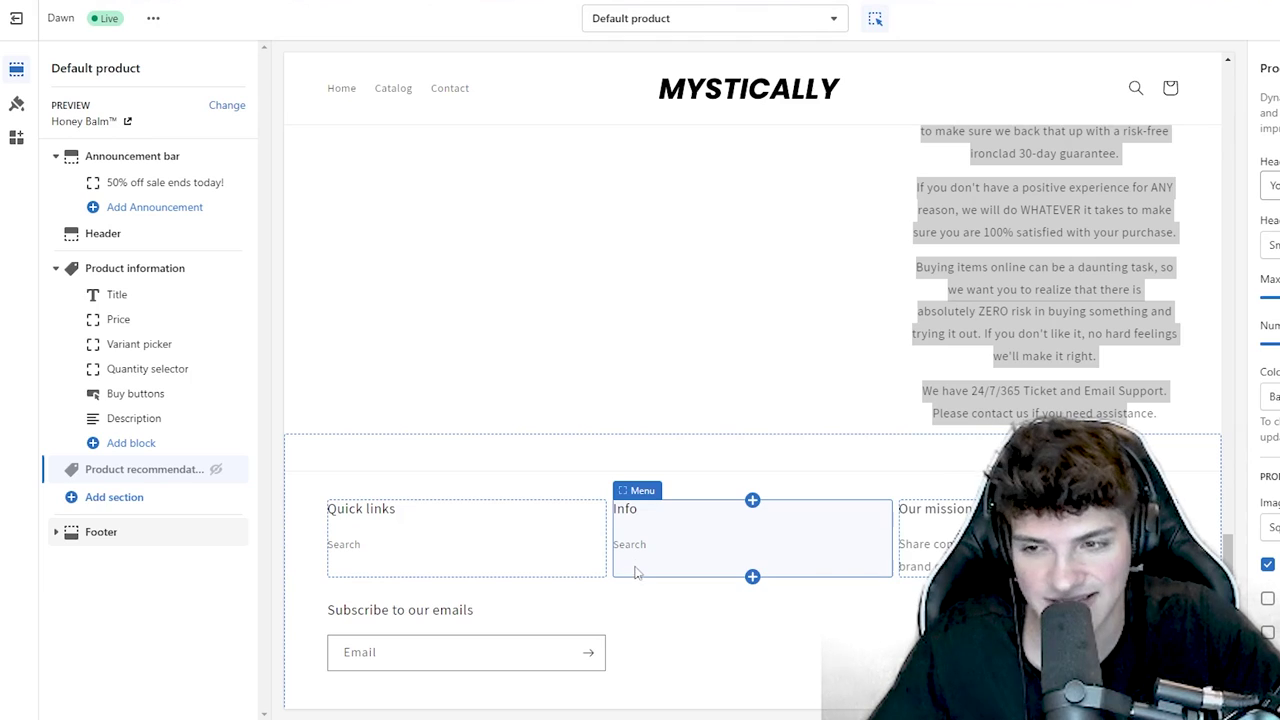
pyautogui.click(57, 533)
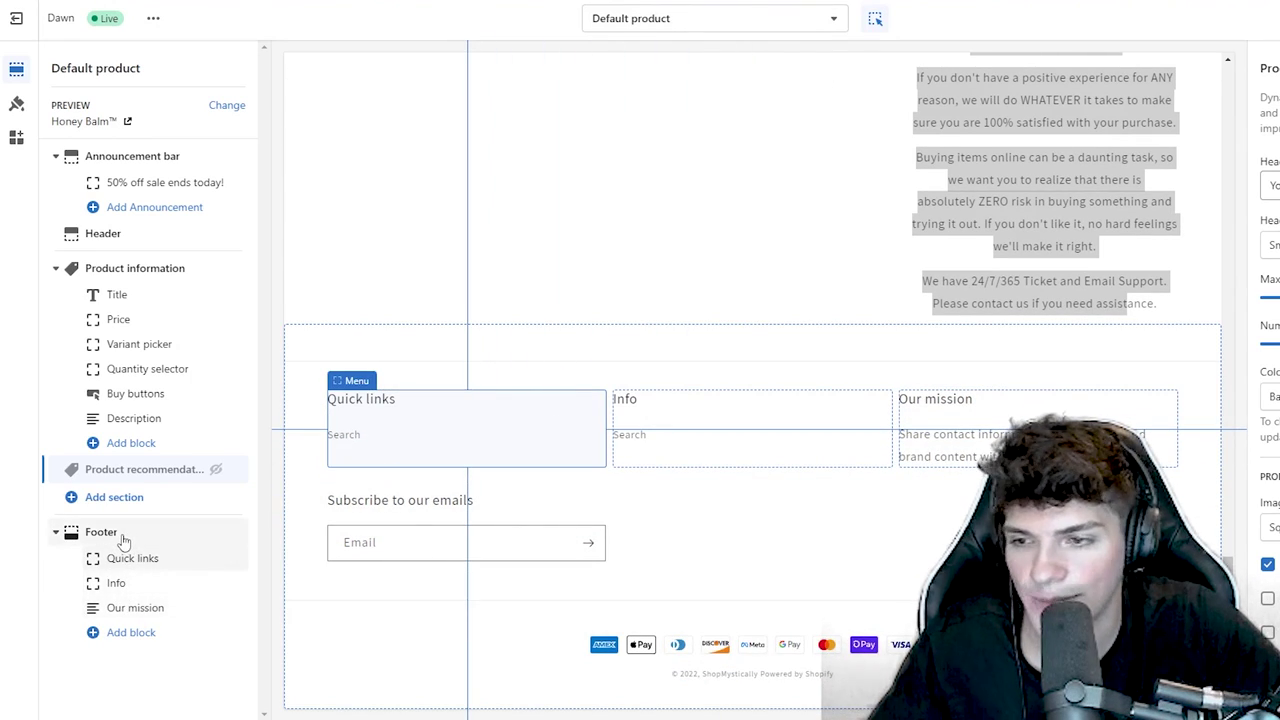
pyautogui.click(123, 533)
# - Give the footer the Inverse colour scheme
pyautogui.click(1160, 122)
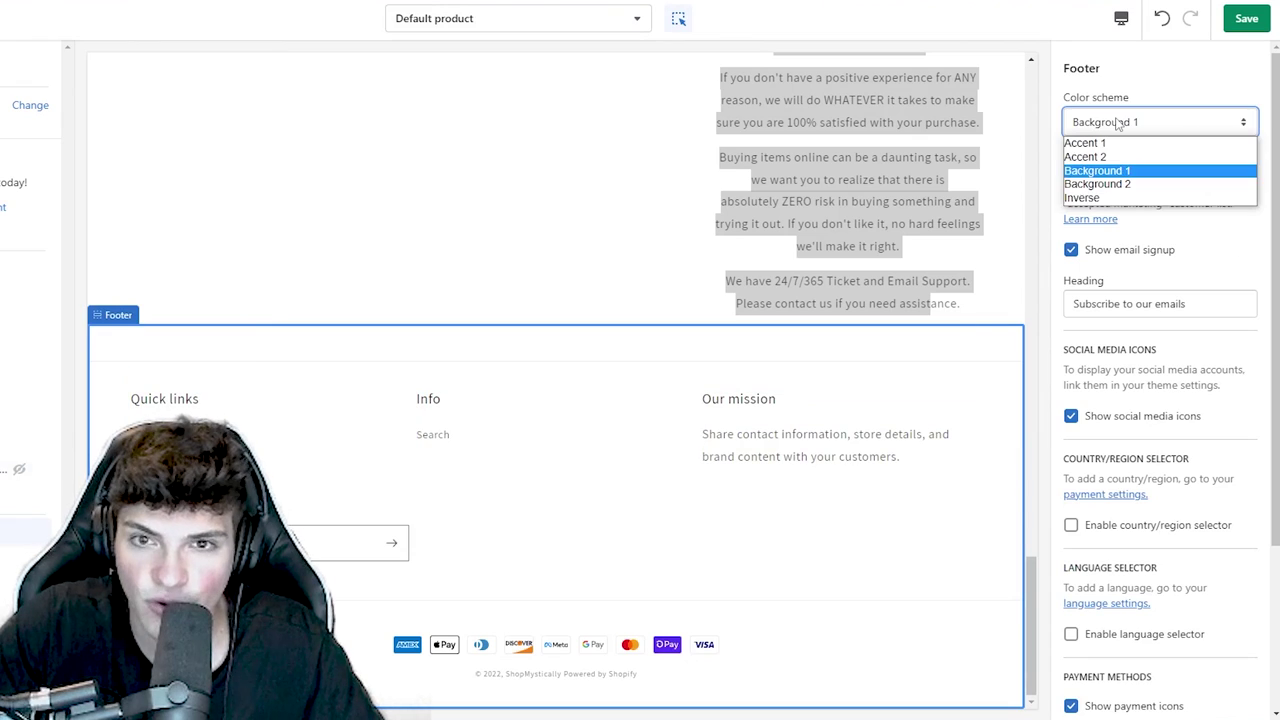
pyautogui.click(1095, 199)
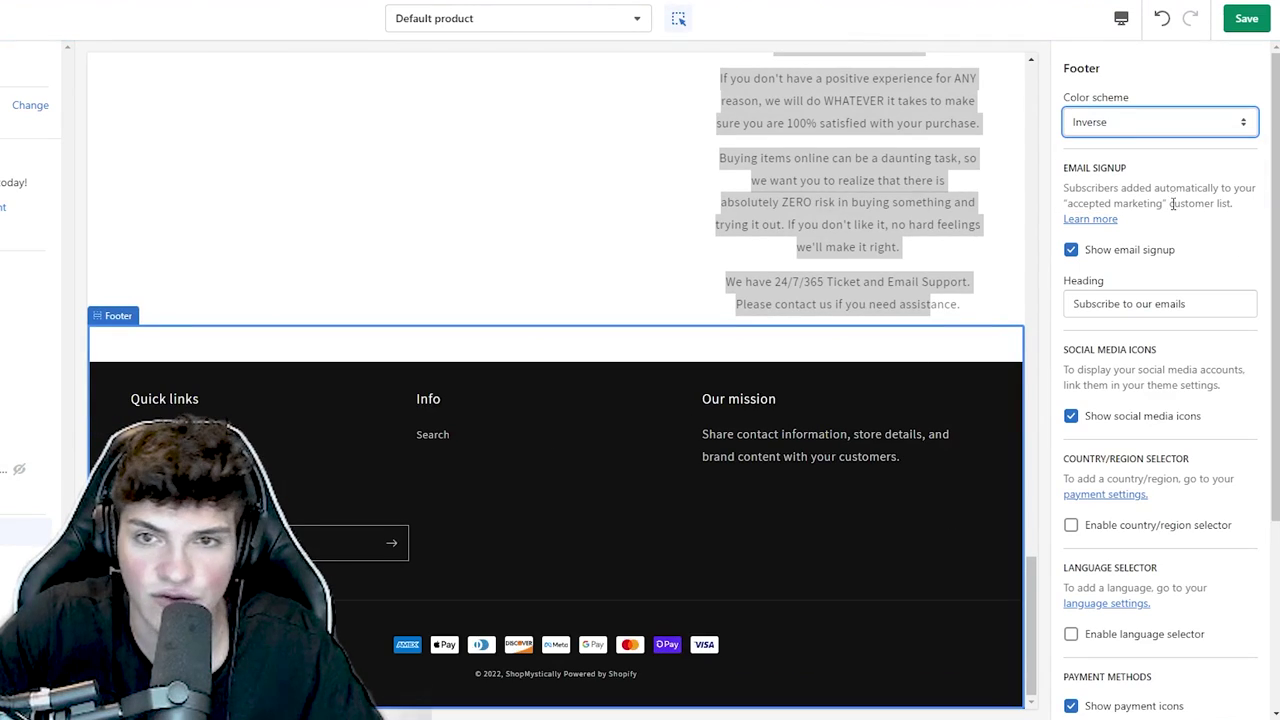
pyautogui.moveTo(1025, 313); pyautogui.dragTo(1025, 313)
pyautogui.scroll(-2, 1129, 366)
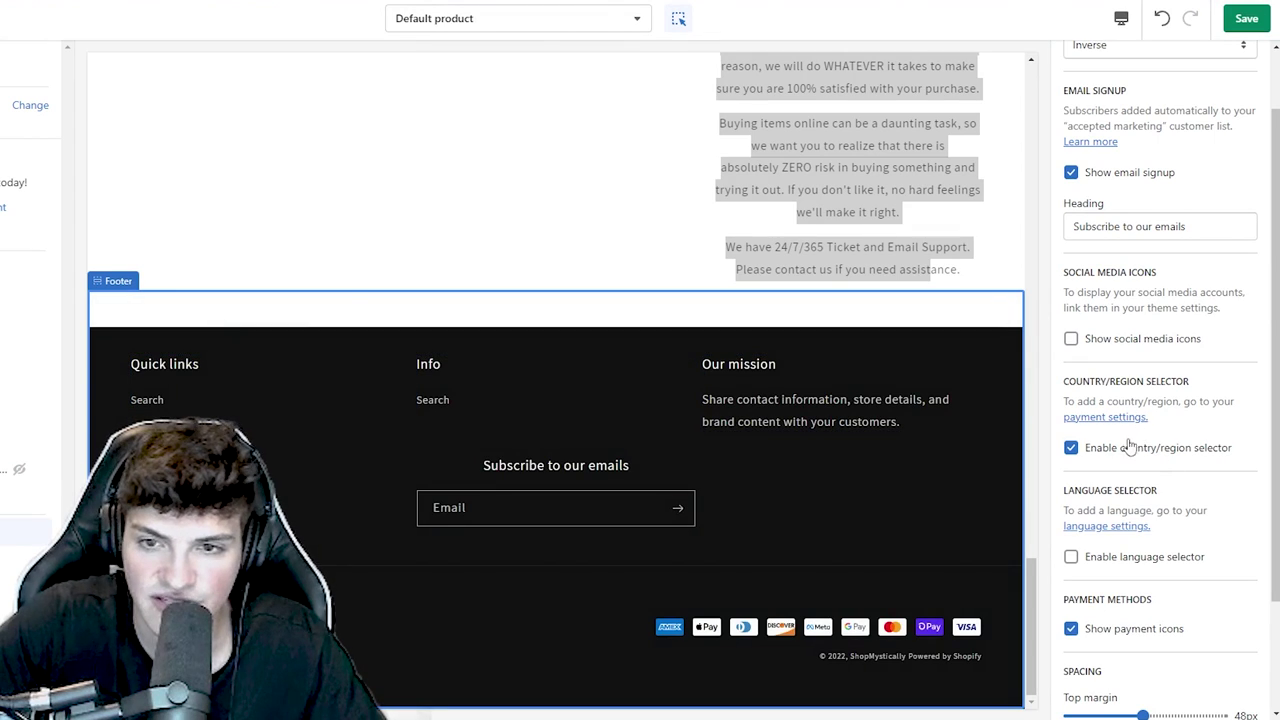
pyautogui.scroll(-3, 1155, 462)
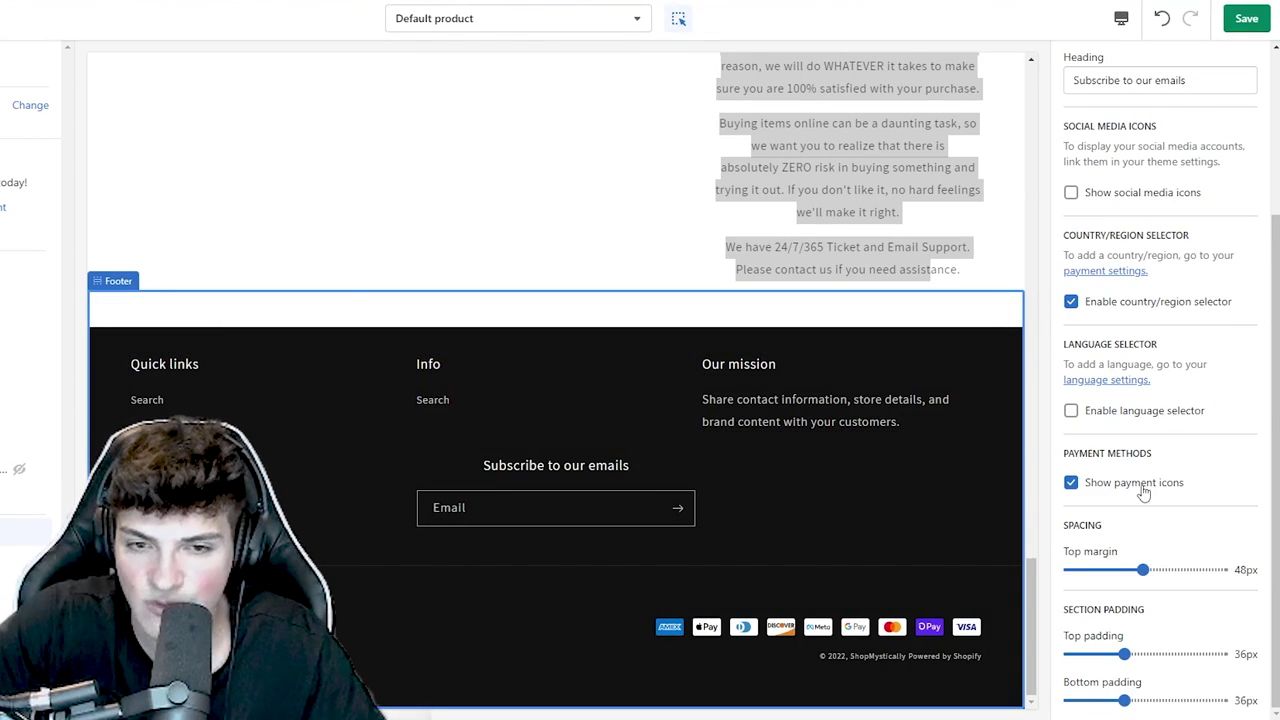
# - Remove the Our mission text block and rename the footer menu heading to Customer Care
pyautogui.click(1116, 701)
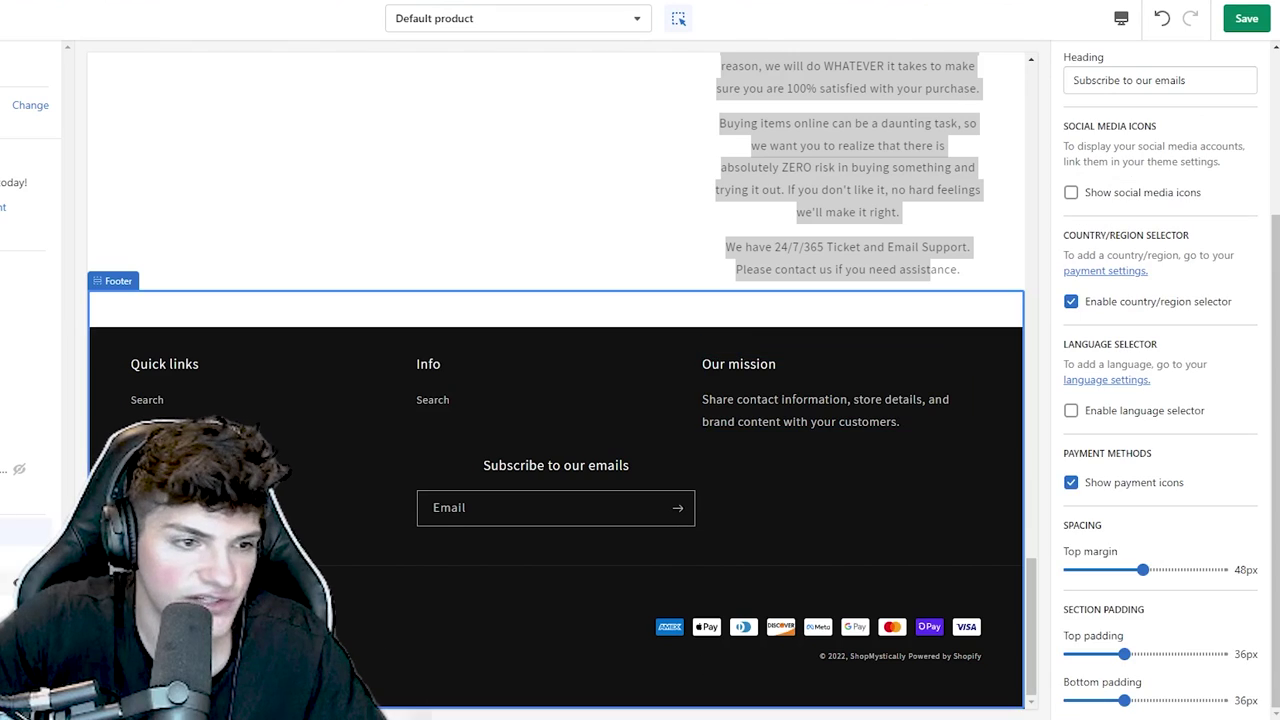
pyautogui.click(1100, 700)
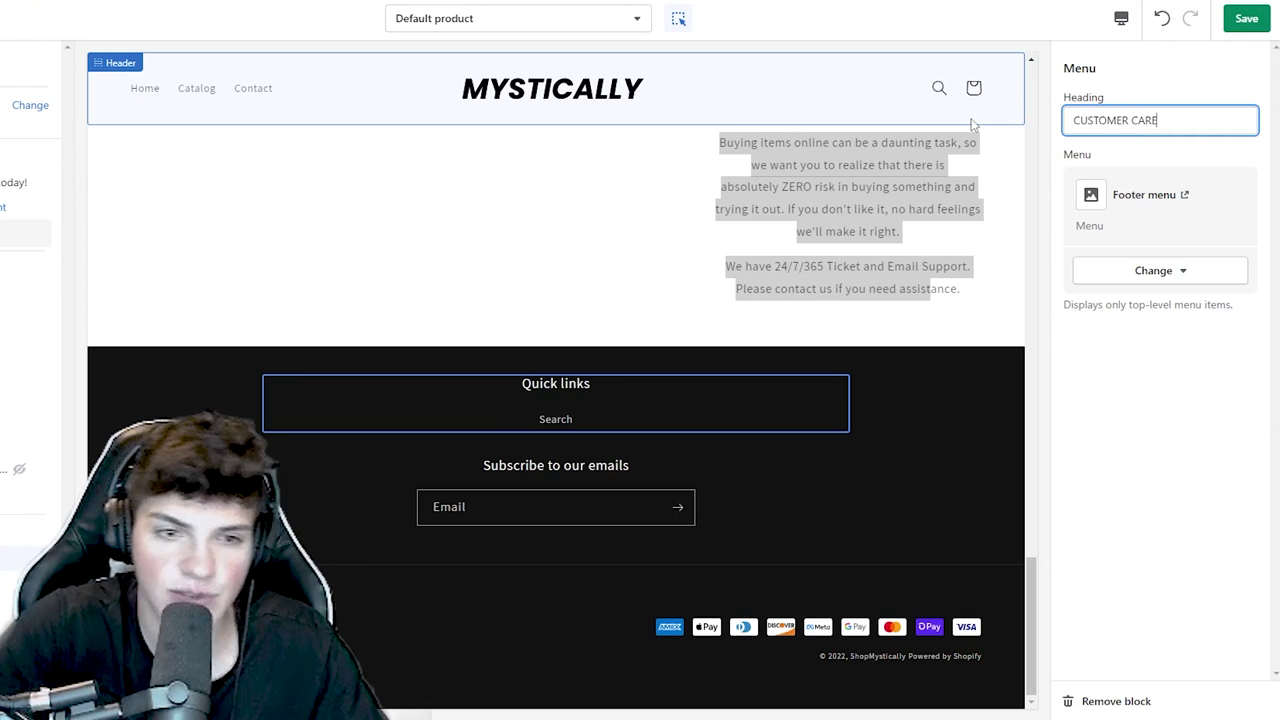
pyautogui.hotkey('ctrl', 'a')
pyautogui.write('C')
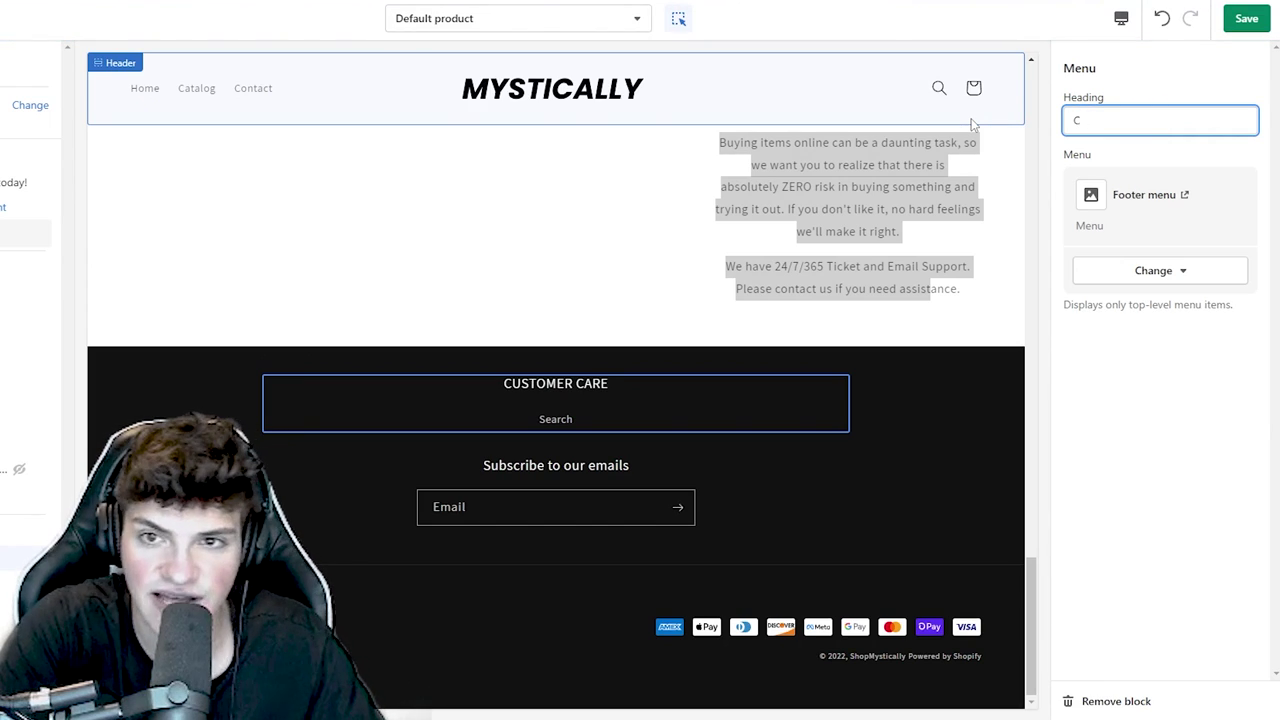
pyautogui.click(848, 465)
# - Preview the product page in mobile layout, then switch back to desktop
pyautogui.scroll(12, 900, 450)
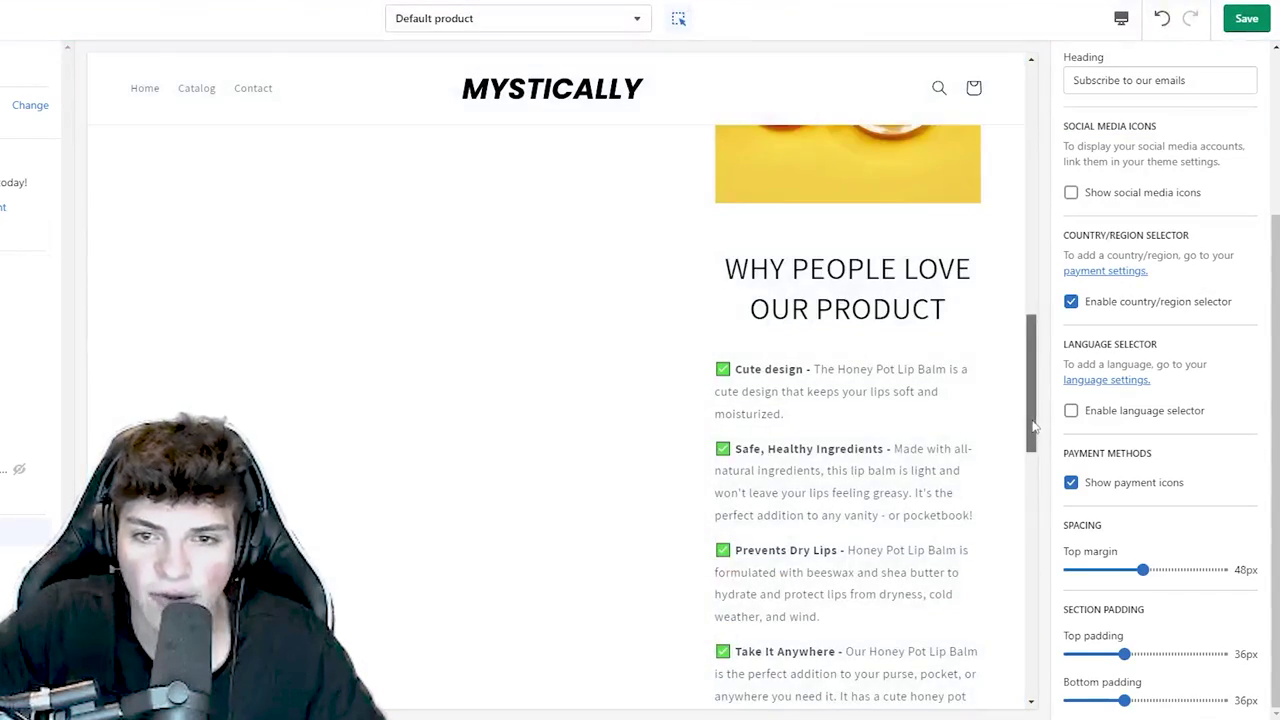
pyautogui.moveTo(1033, 427); pyautogui.dragTo(1021, 129)
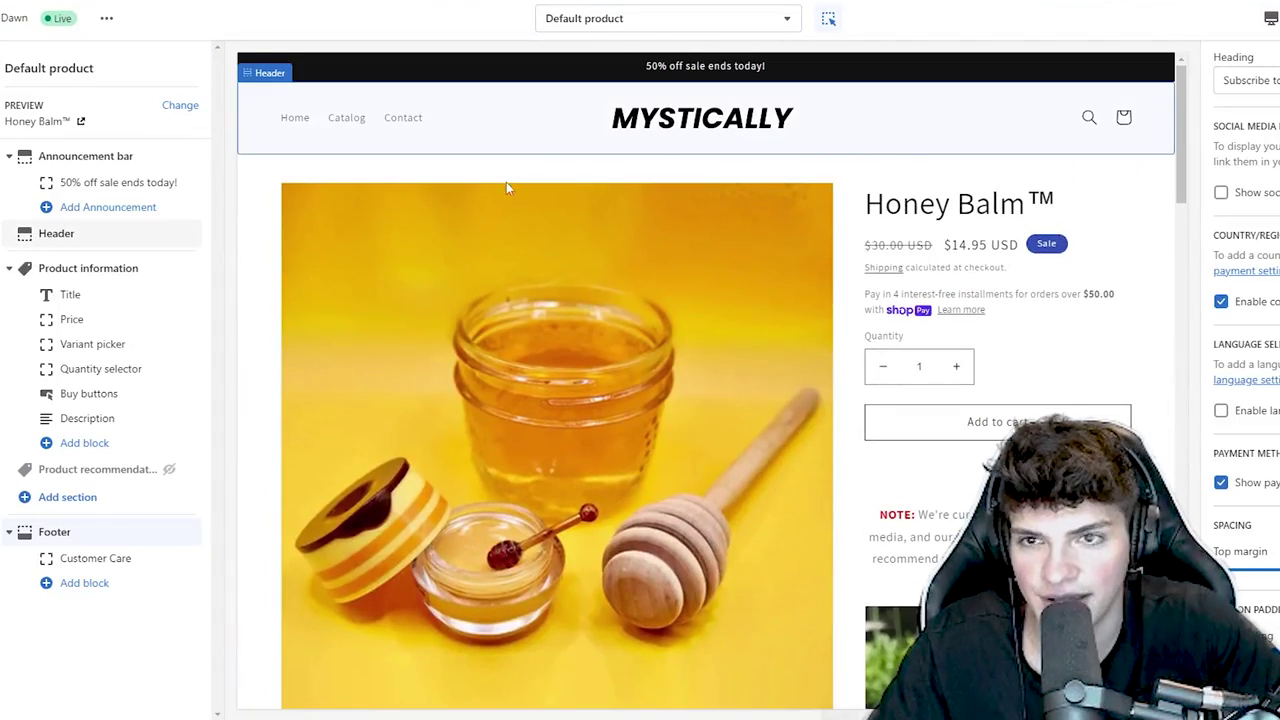
pyautogui.click(1268, 18)
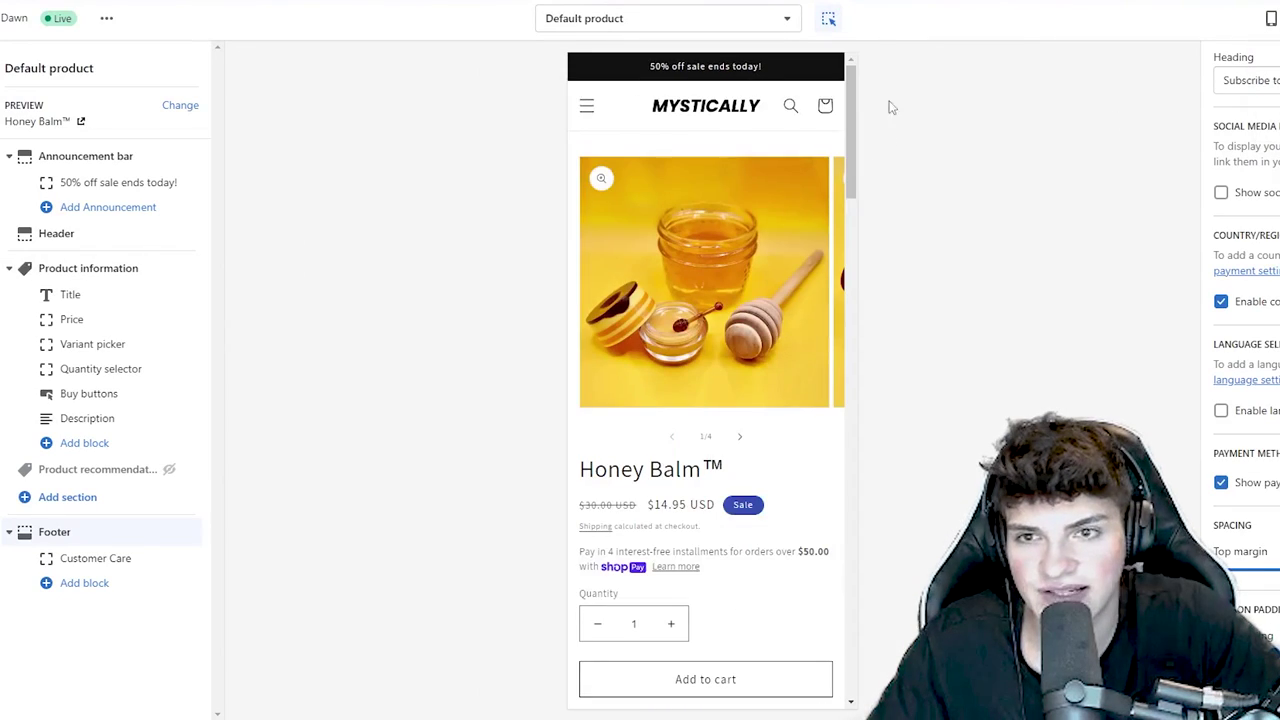
pyautogui.moveTo(851, 176); pyautogui.dragTo(878, 80)
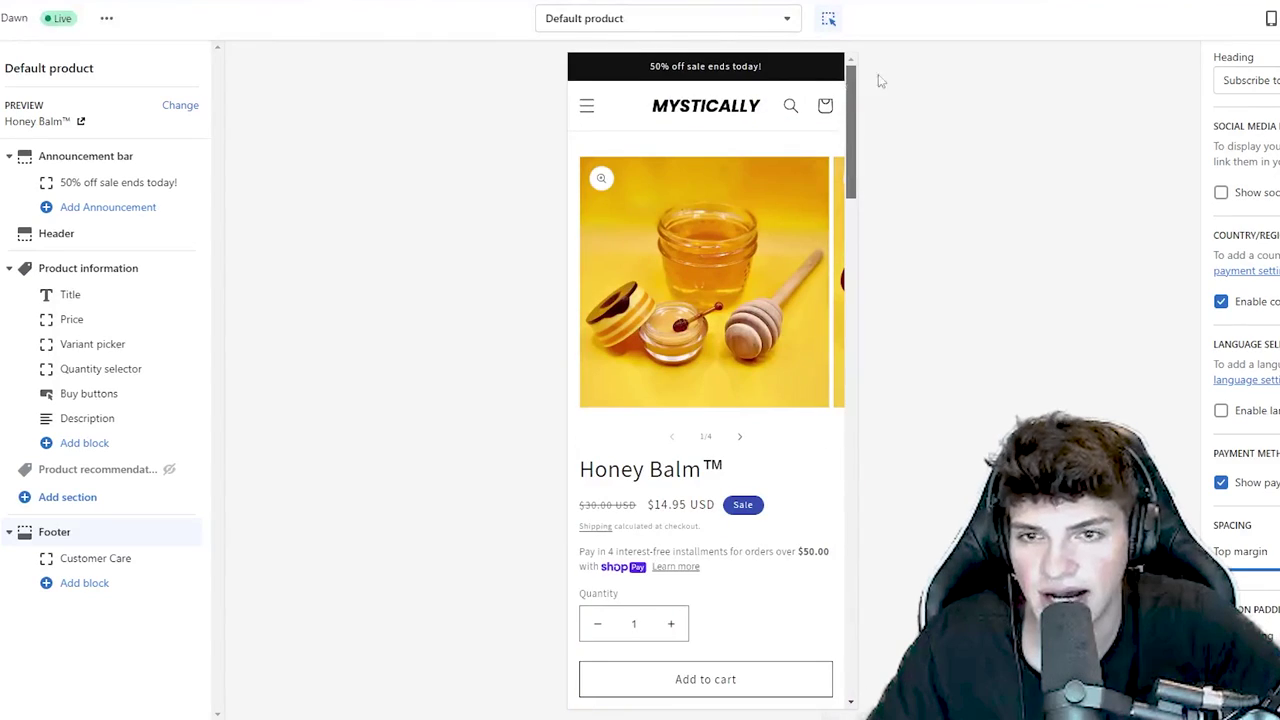
pyautogui.click(1268, 18)
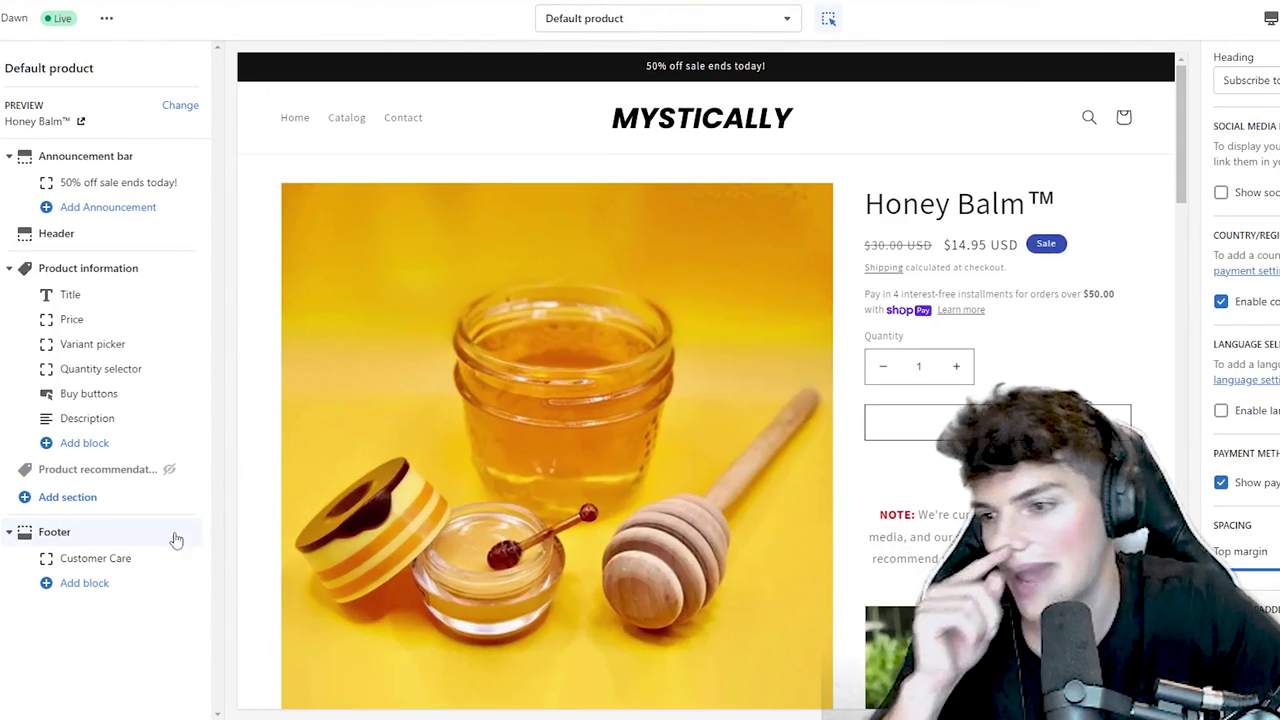
# - Set the theme's Accent 1 colour to green #06D100
pyautogui.click(2, 100)
pyautogui.click(40, 104)
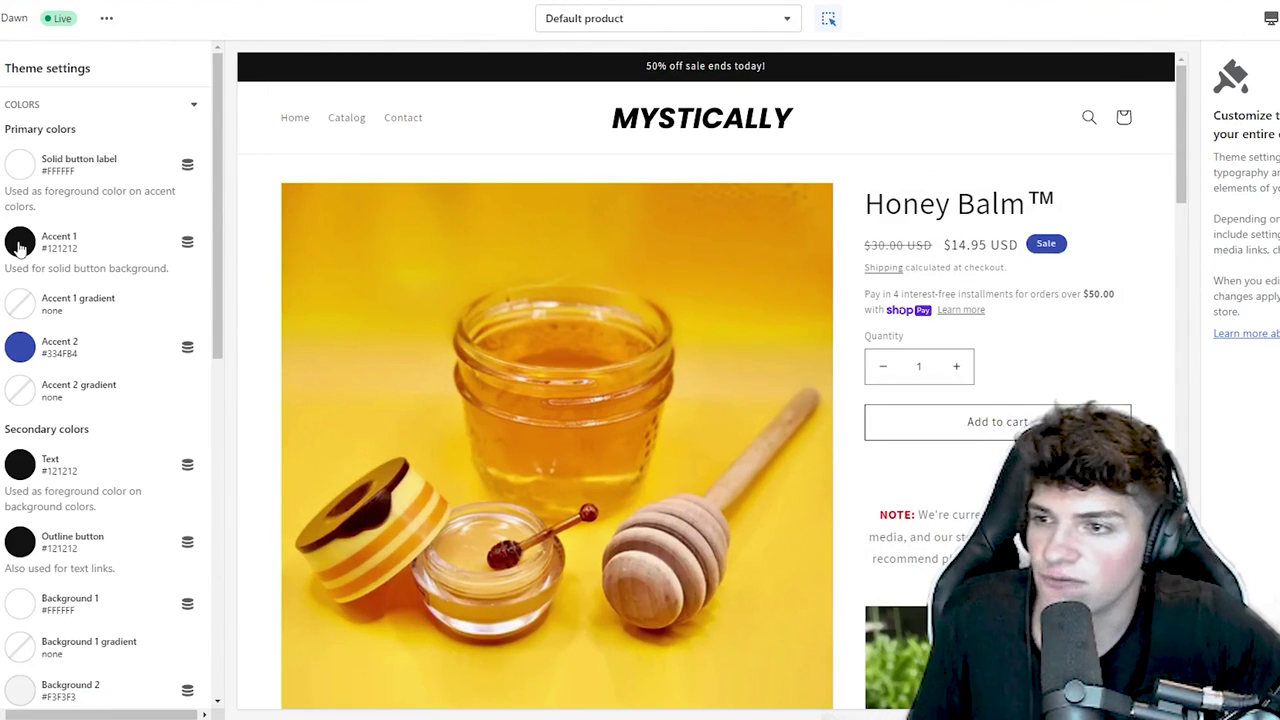
pyautogui.click(19, 243)
pyautogui.click(149, 312)
pyautogui.click(102, 283)
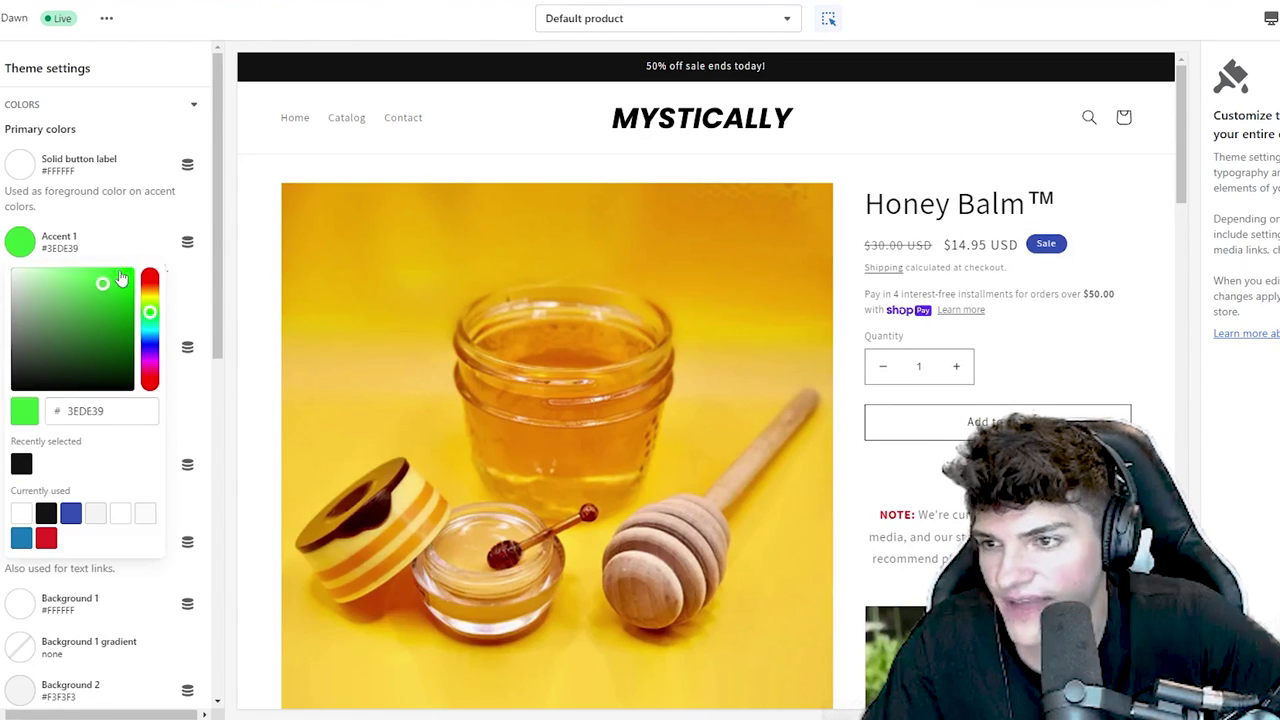
pyautogui.click(131, 290)
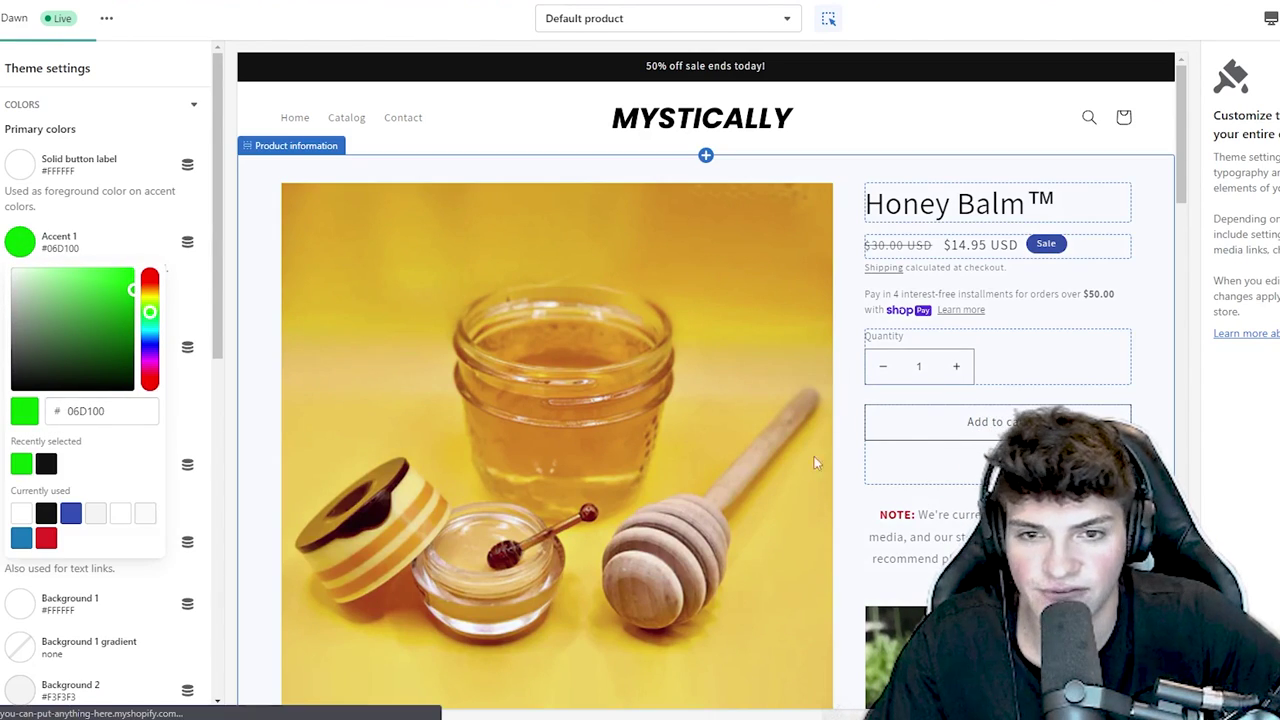
# - Give Accent 2 and the Outline button the same green #06D100
pyautogui.click(19, 347)
pyautogui.click(21, 233)
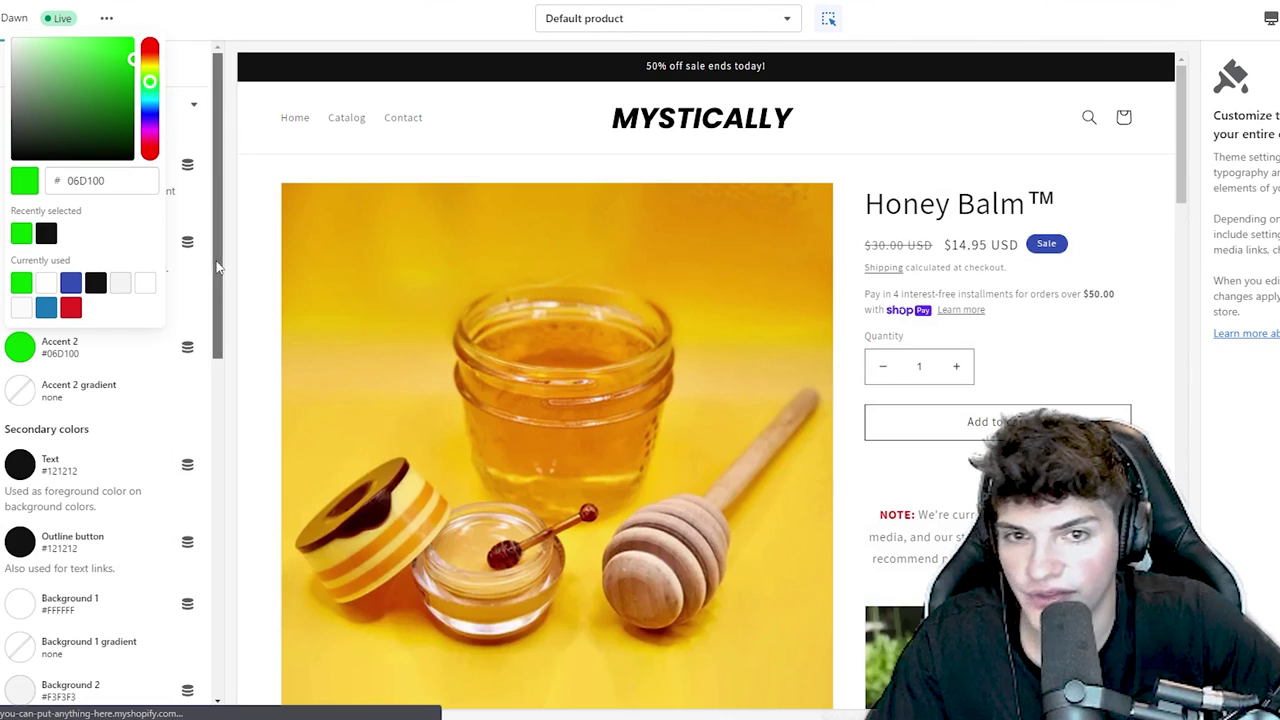
pyautogui.click(19, 541)
pyautogui.click(21, 427)
pyautogui.click(73, 567)
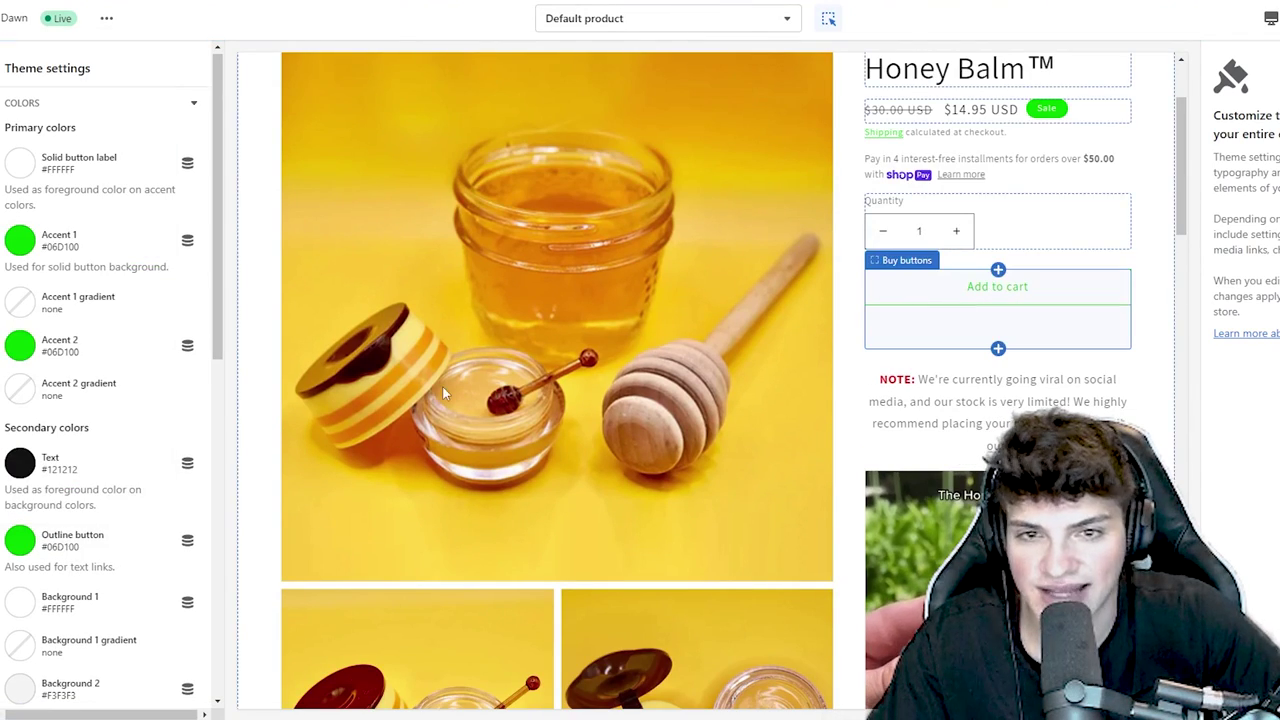
# - Set the headings font to Poppins Bold
pyautogui.scroll(-3, 37, 485)
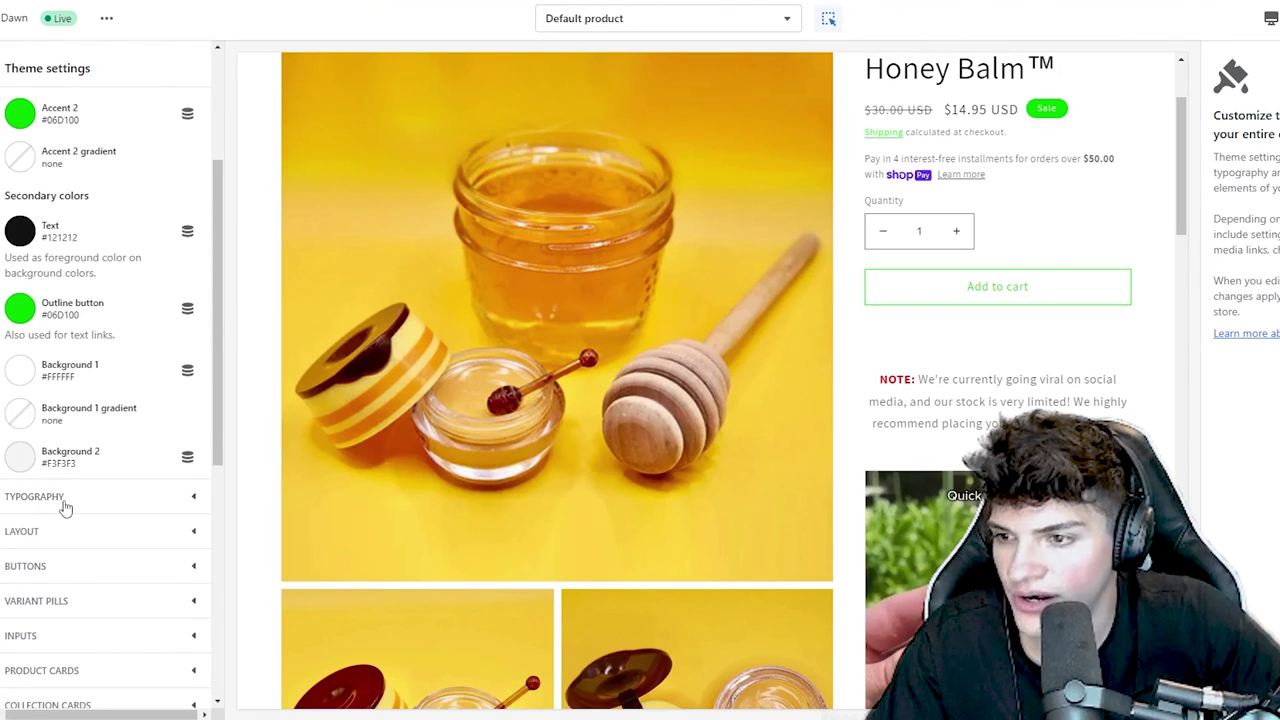
pyautogui.click(64, 500)
pyautogui.scroll(3, 86, 340)
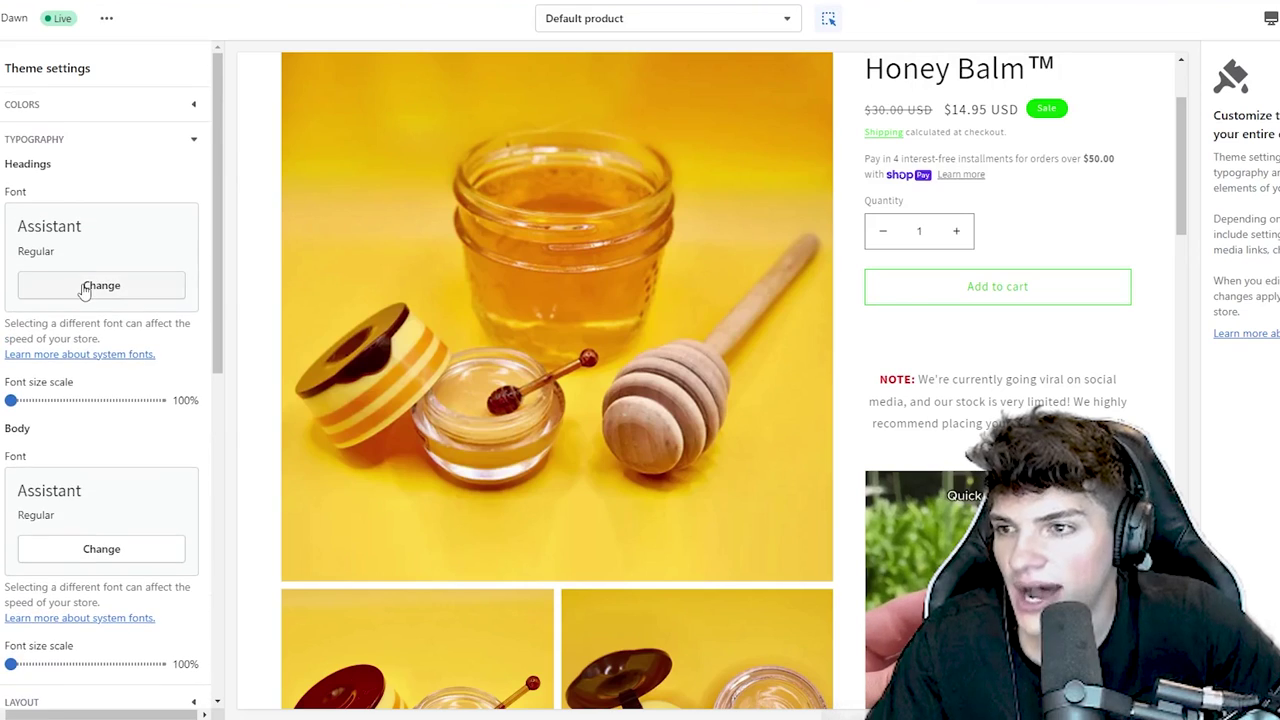
pyautogui.click(85, 287)
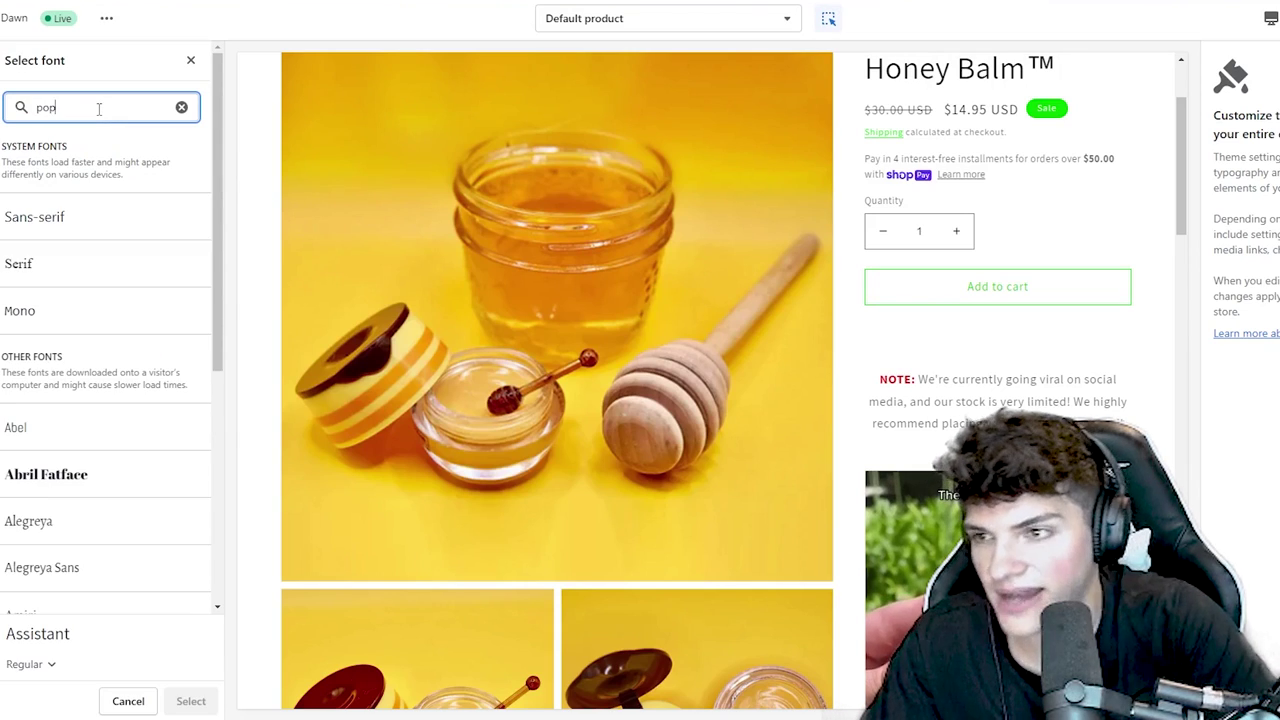
pyautogui.write('pops')
pyautogui.press('BackSpace')
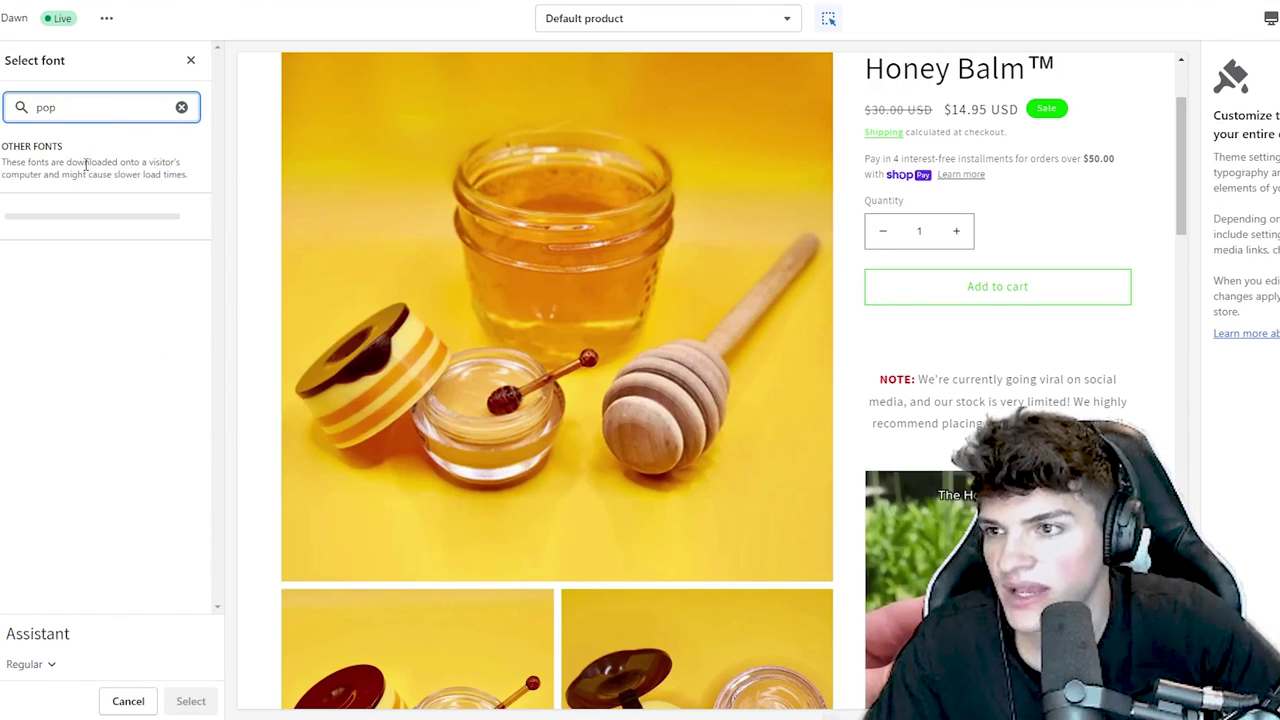
pyautogui.click(70, 218)
pyautogui.click(24, 664)
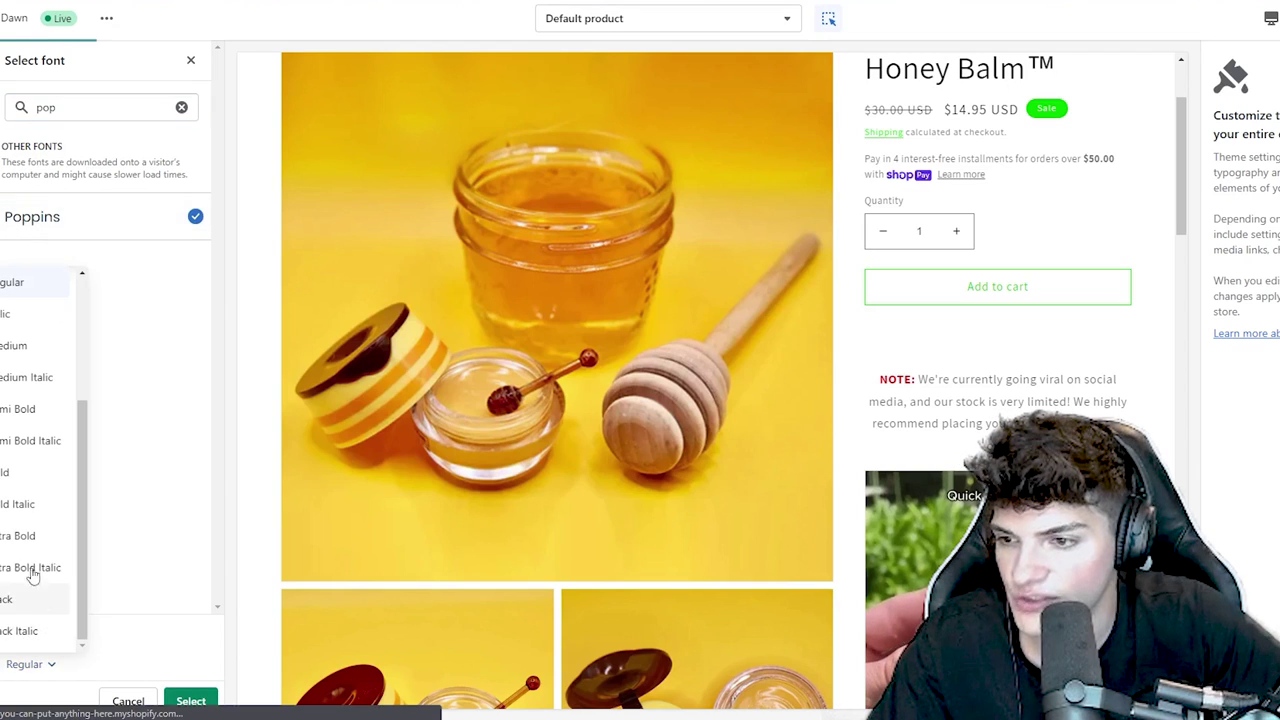
pyautogui.click(10, 474)
pyautogui.click(190, 700)
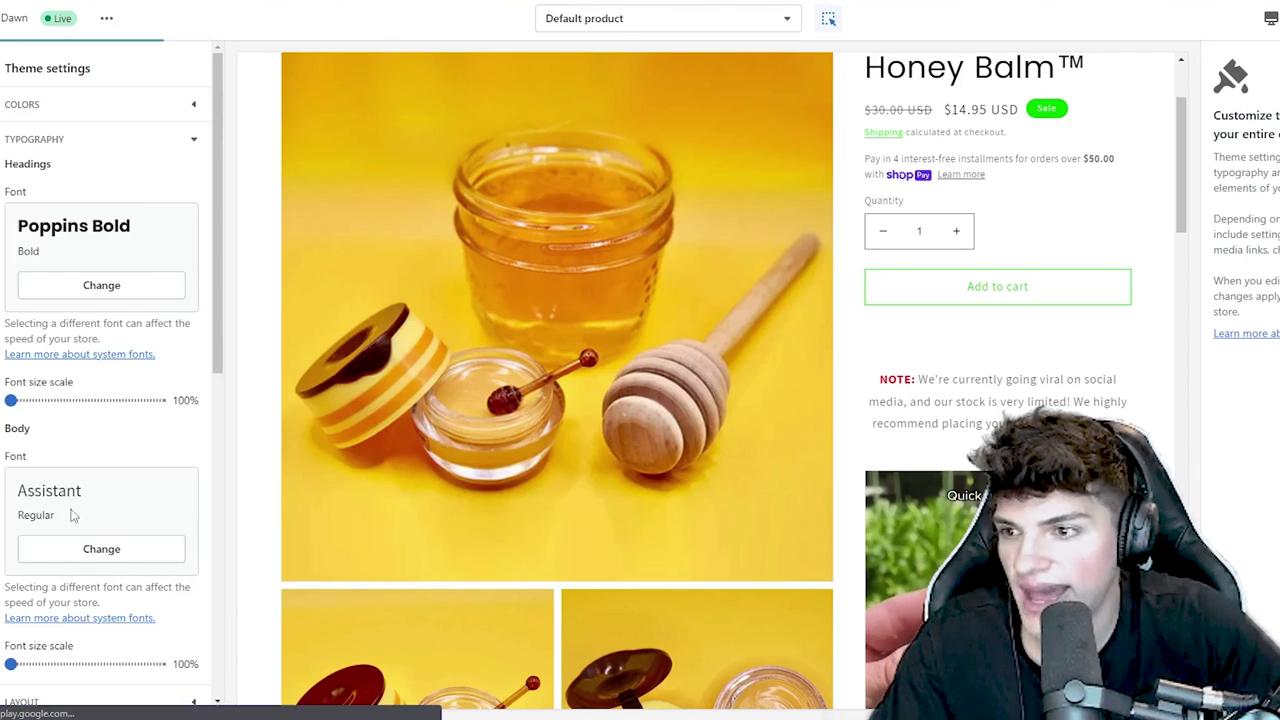
# - Set the body font to Poppins and save the theme settings
pyautogui.click(101, 550)
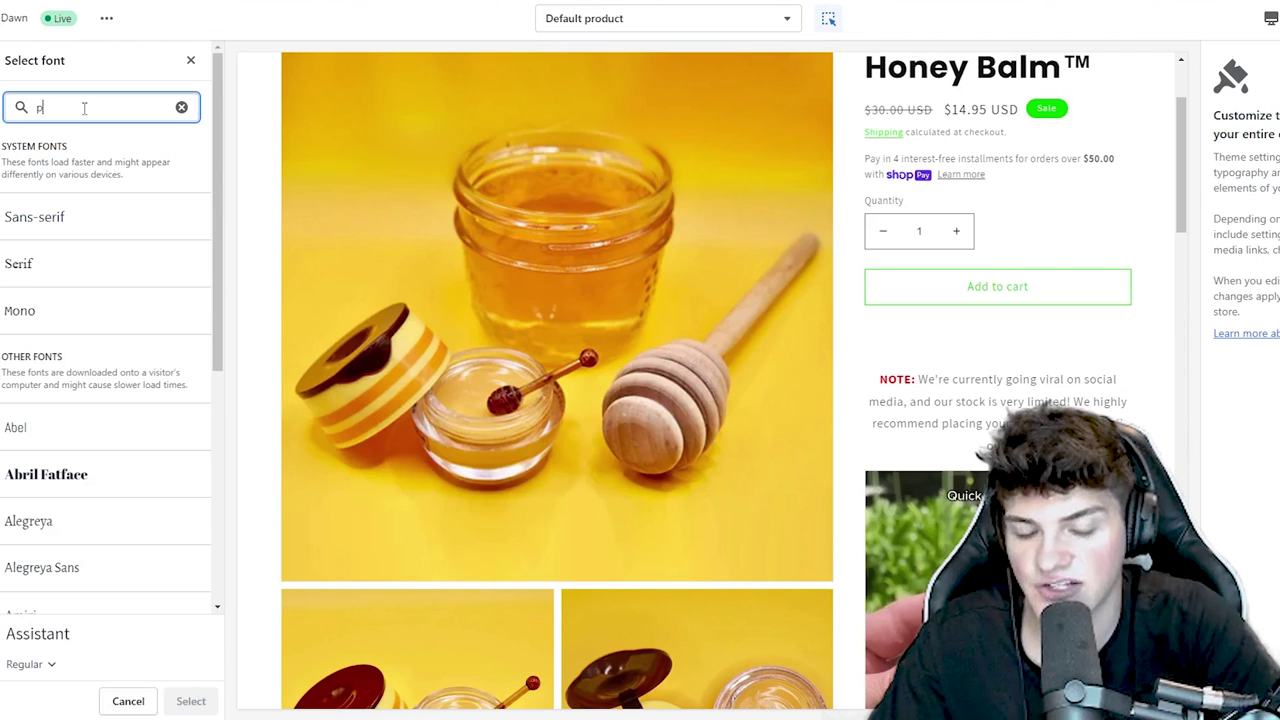
pyautogui.click(107, 233)
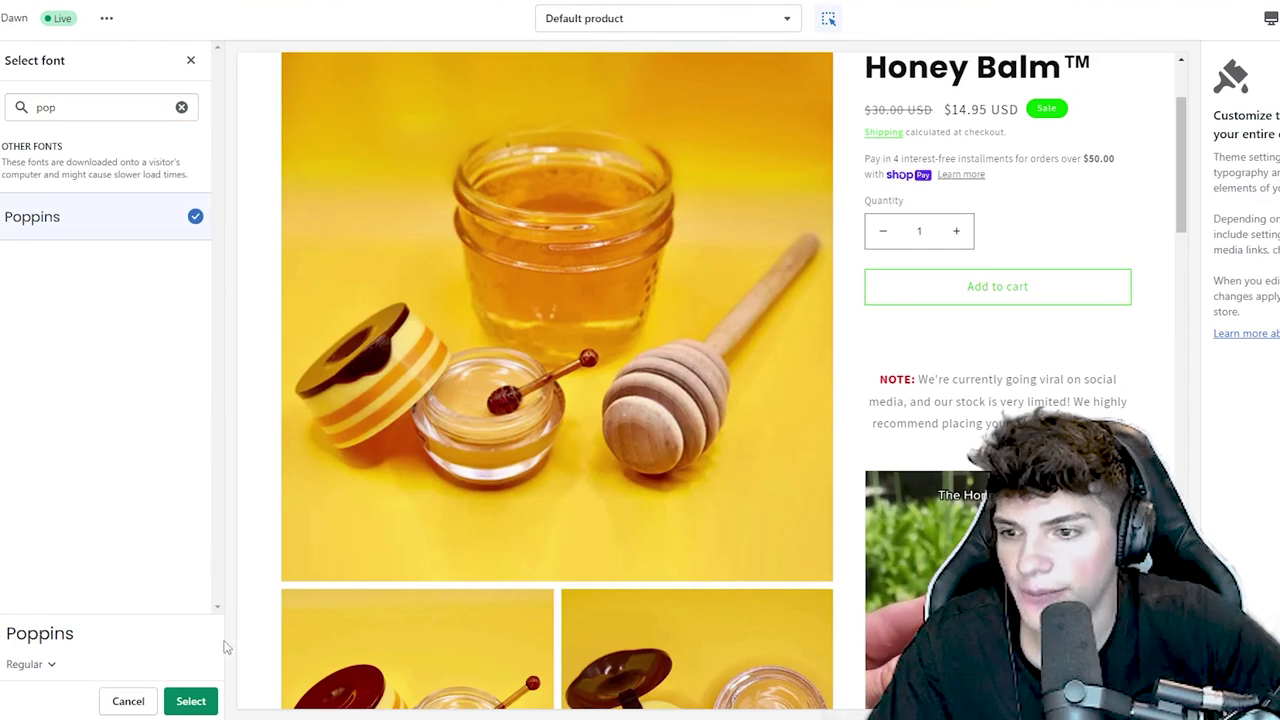
pyautogui.click(190, 701)
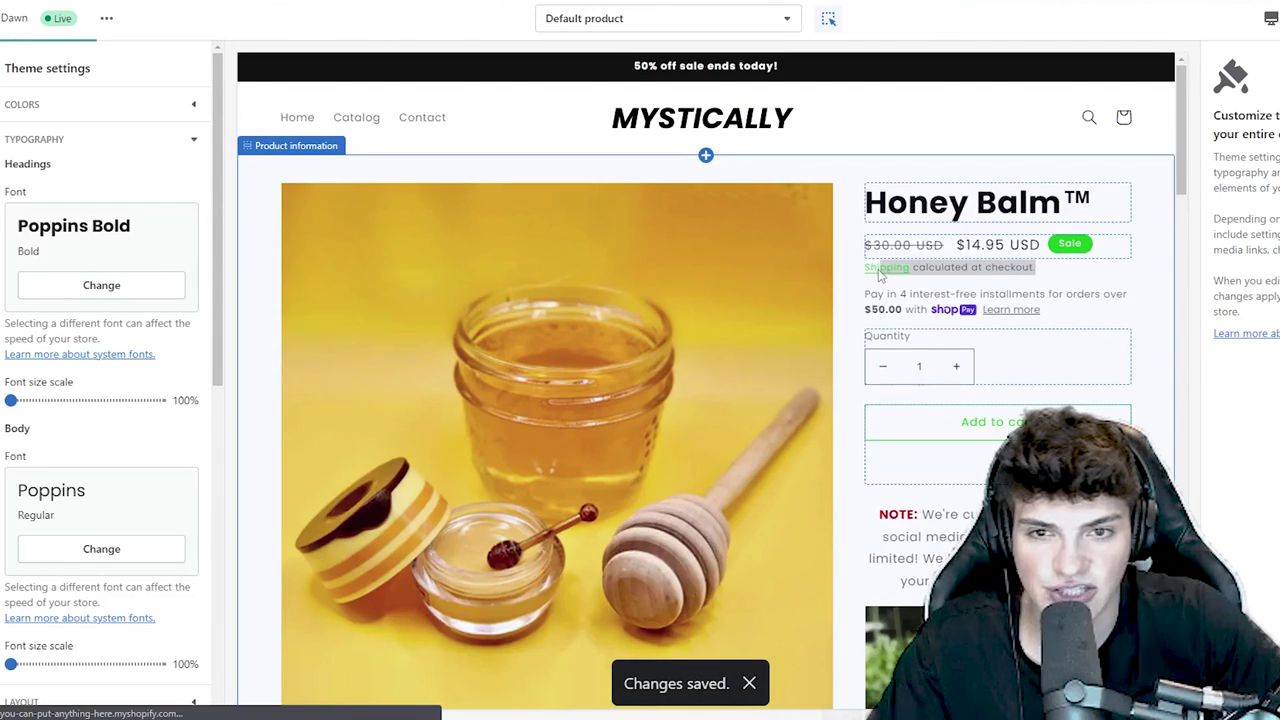
pyautogui.click(977, 278)
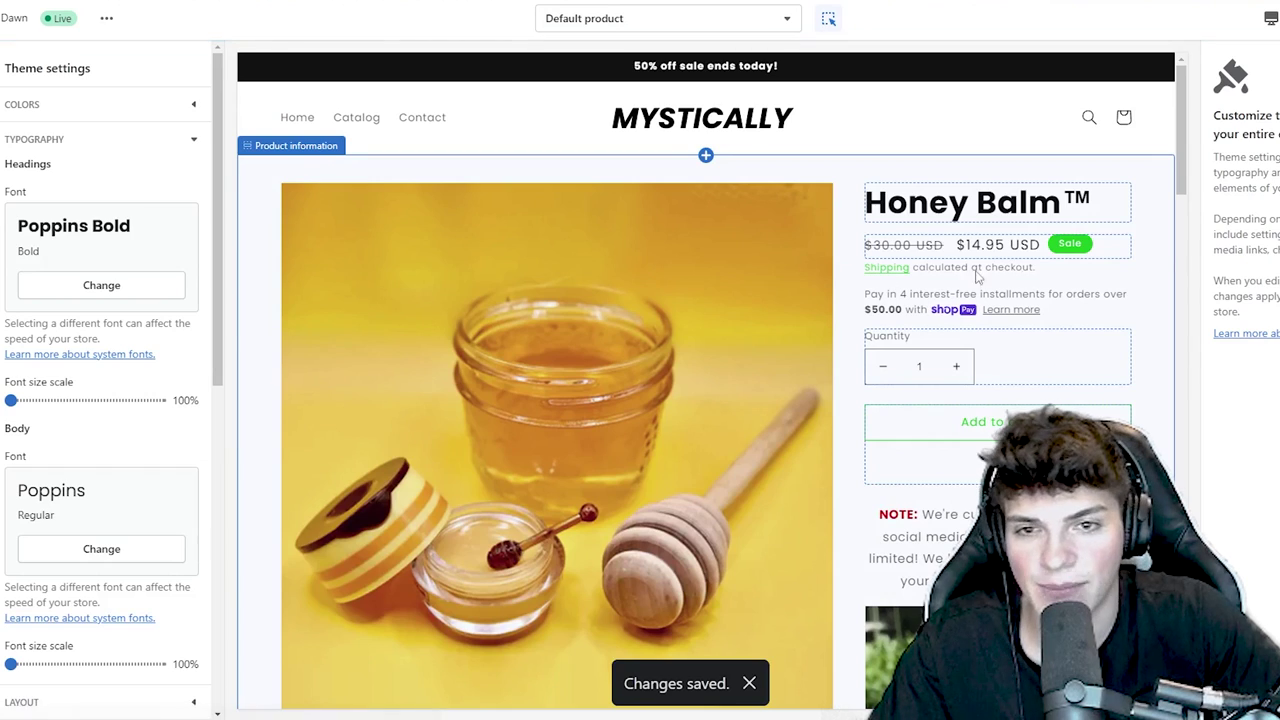
# - Open the main-product.liquid section file in the Dawn theme's code editor
pyautogui.click(857, 277)
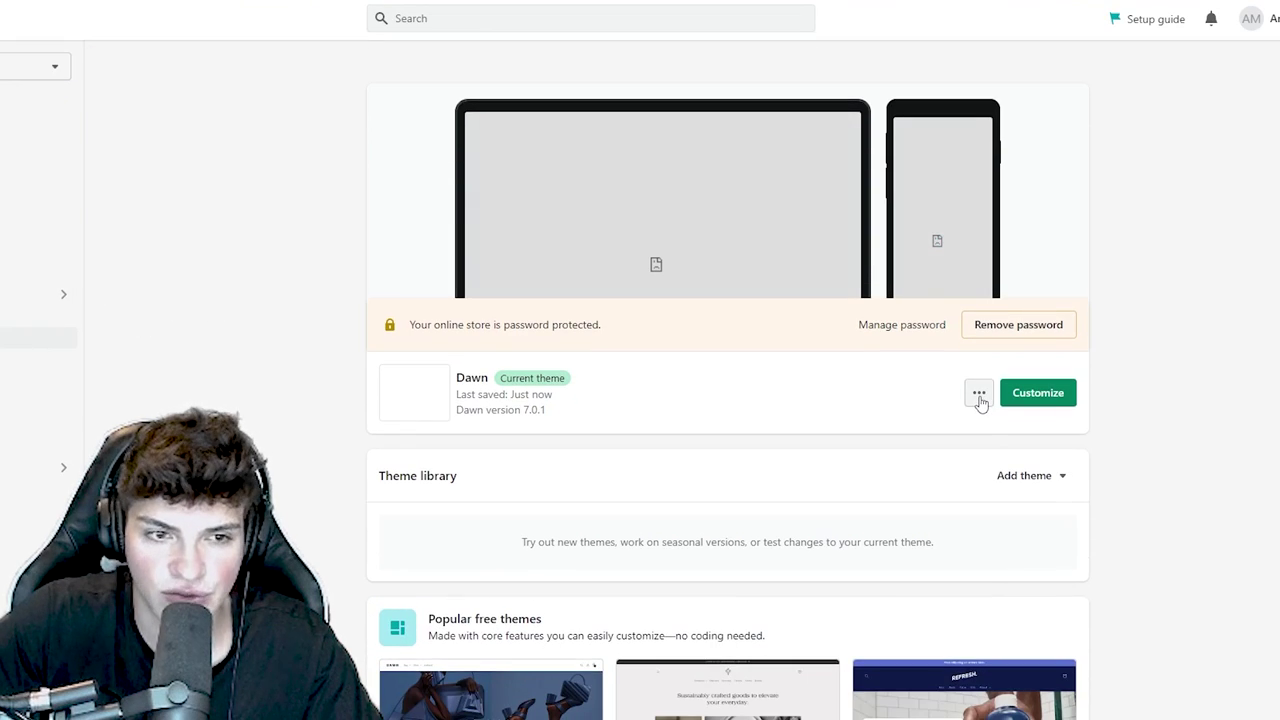
pyautogui.click(979, 394)
pyautogui.click(905, 572)
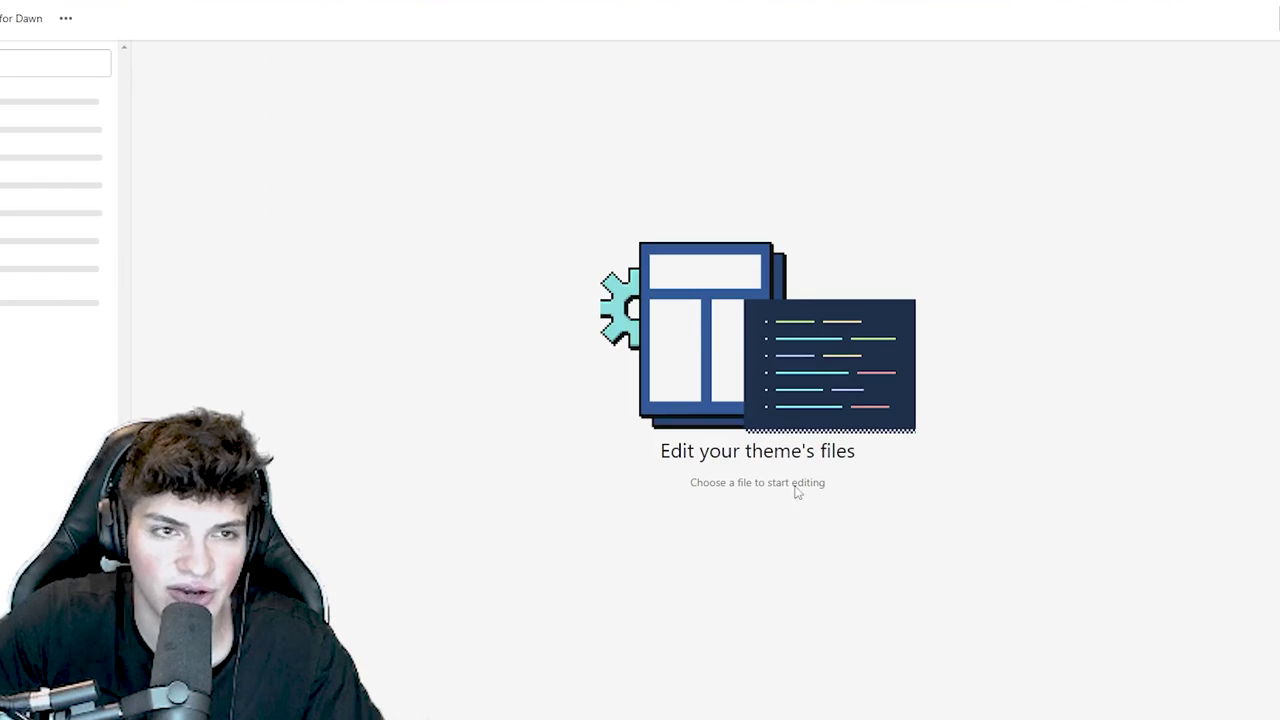
pyautogui.click(127, 54)
pyautogui.write('product')
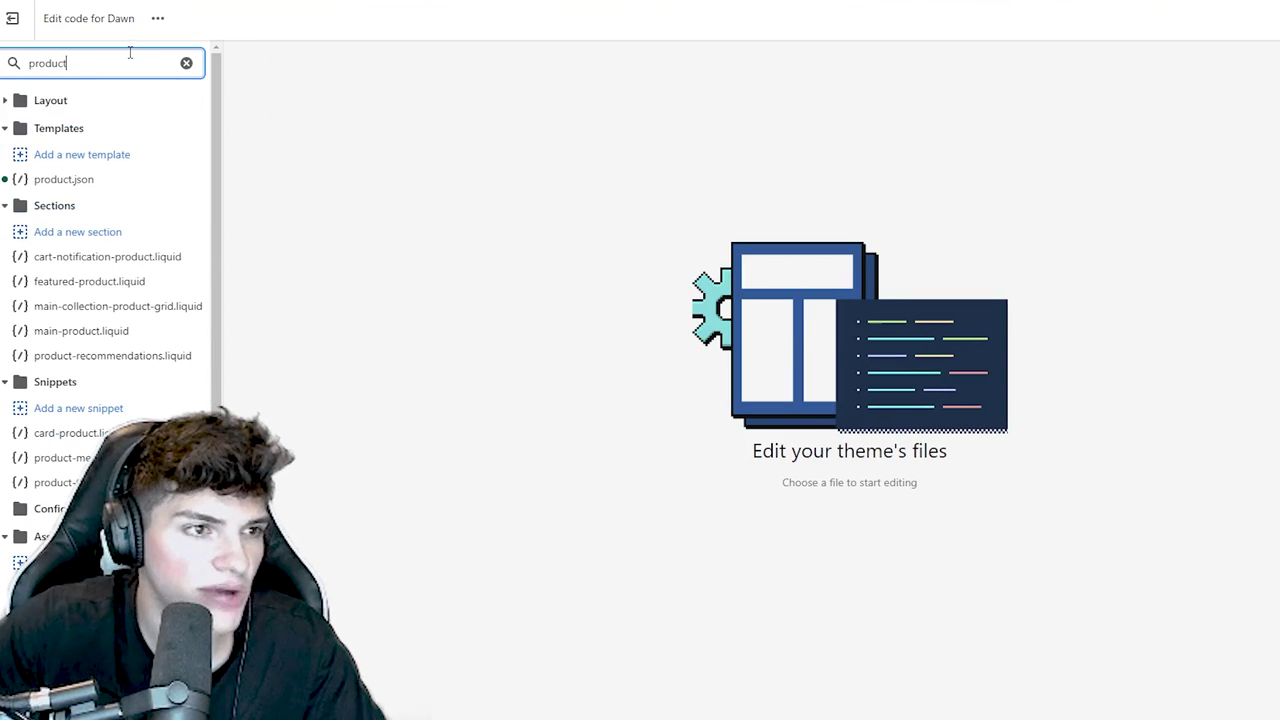
pyautogui.click(82, 331)
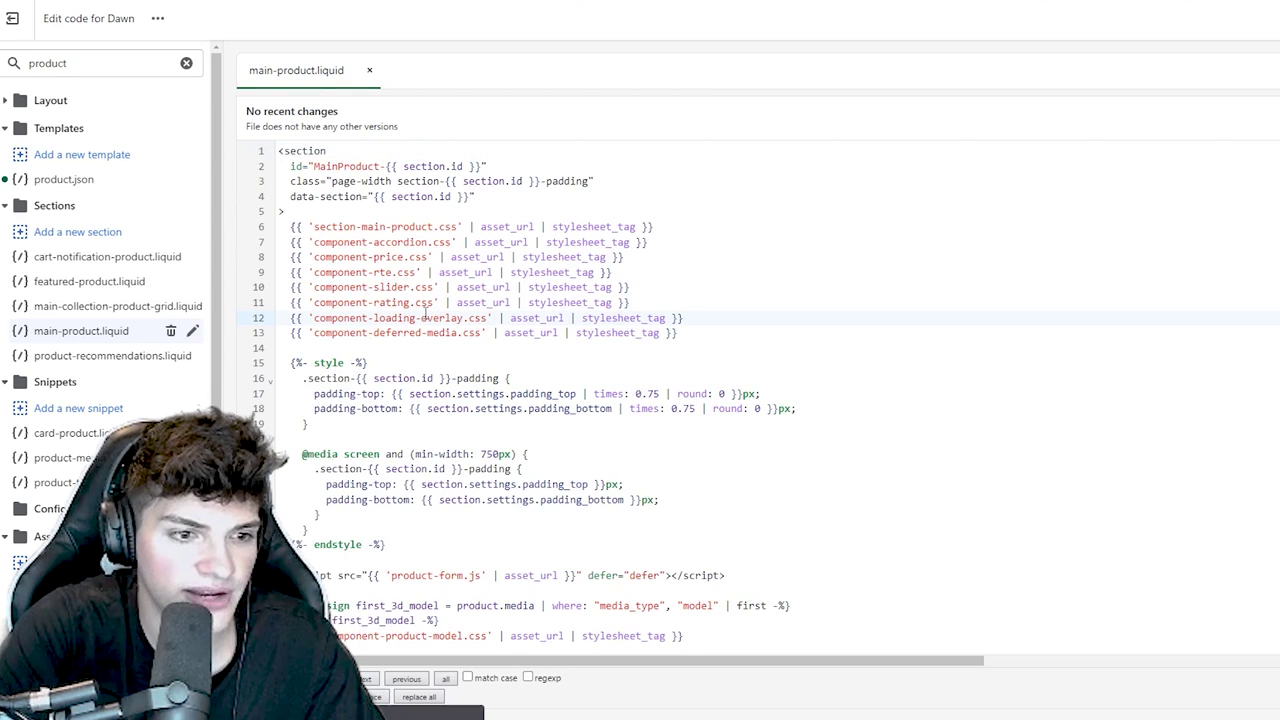
# - Delete the shipping-policy conditional block from main-product.liquid and reload the theme editor
pyautogui.press('Return')
pyautogui.scroll(-5, 430, 311)
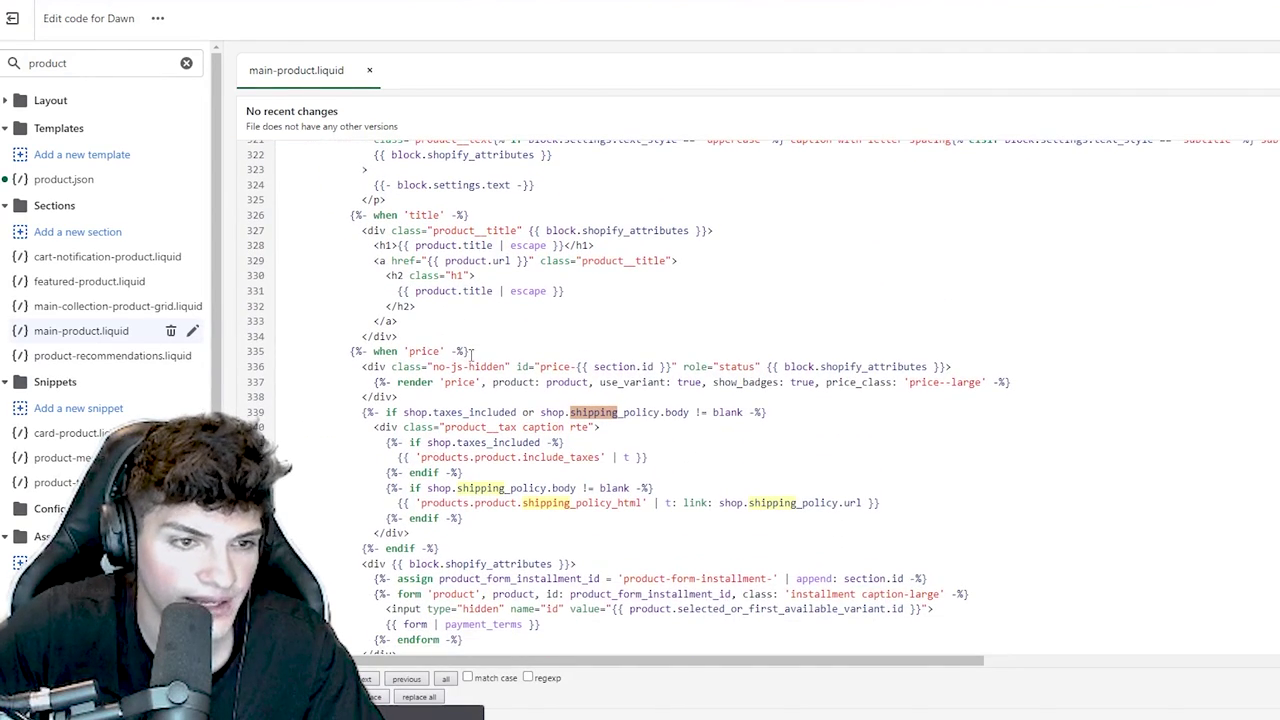
pyautogui.moveTo(730, 415); pyautogui.dragTo(517, 518)
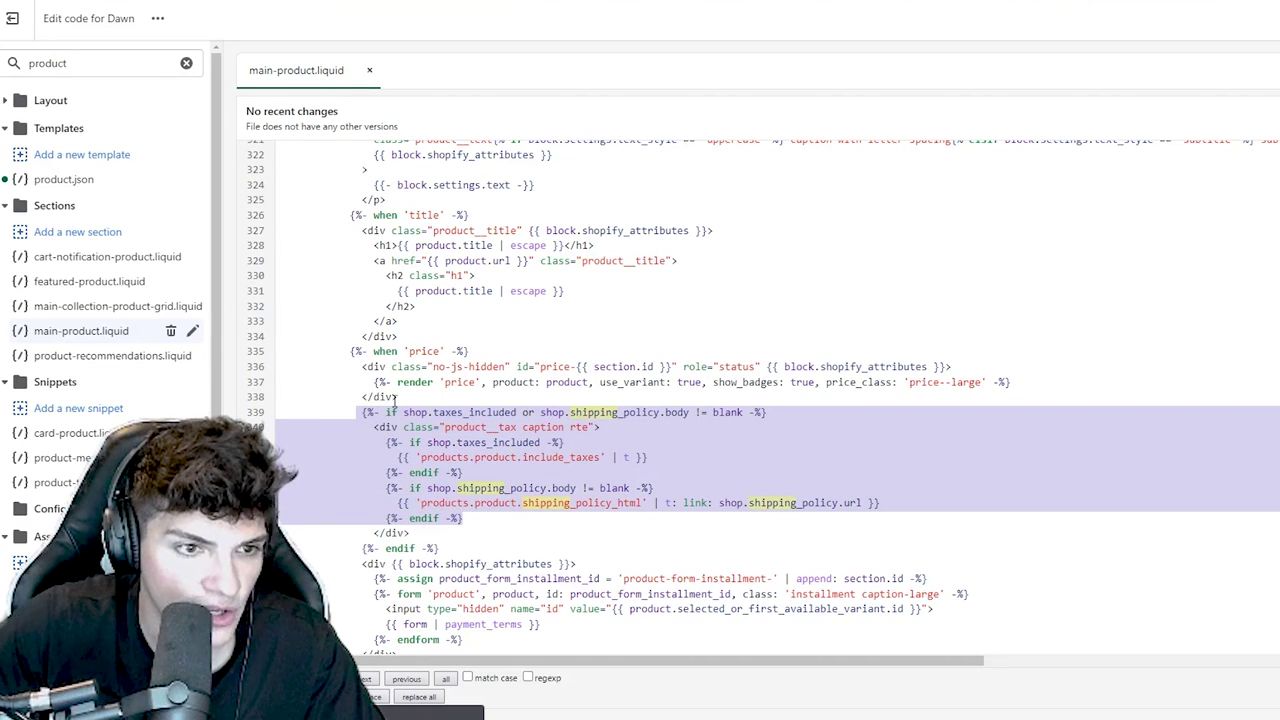
pyautogui.moveTo(358, 412); pyautogui.dragTo(536, 553)
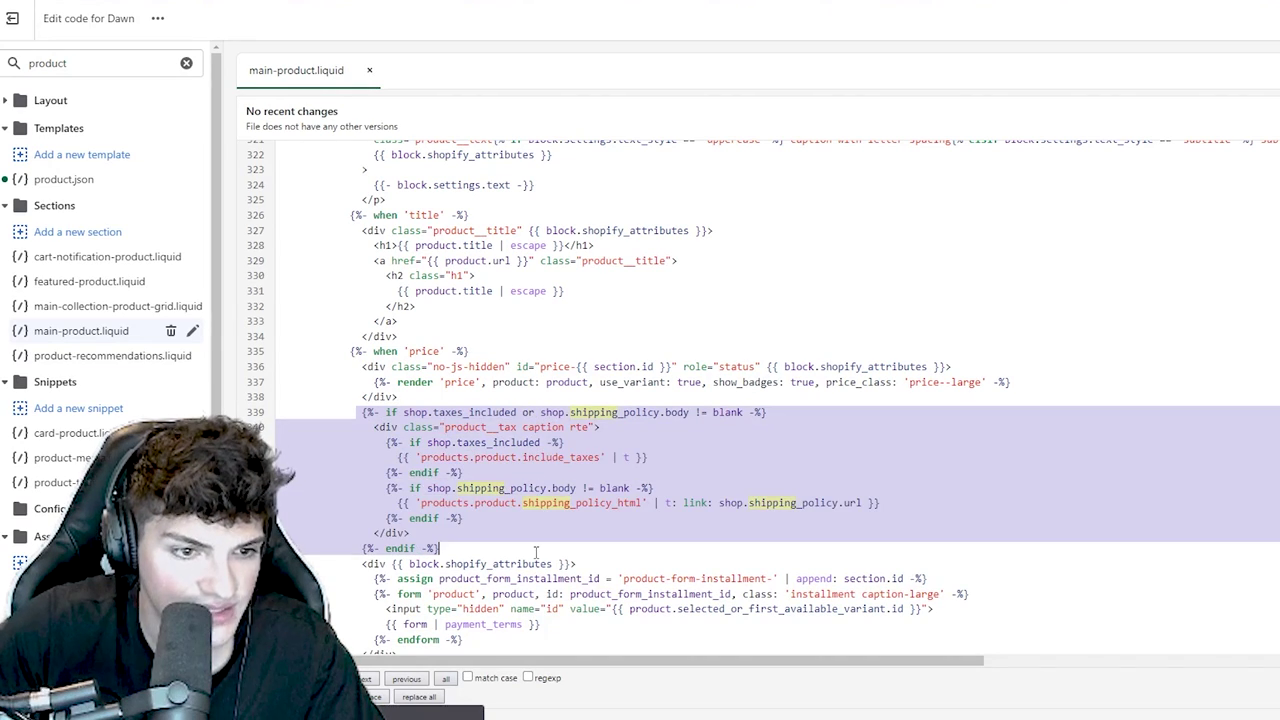
pyautogui.press('BackSpace')
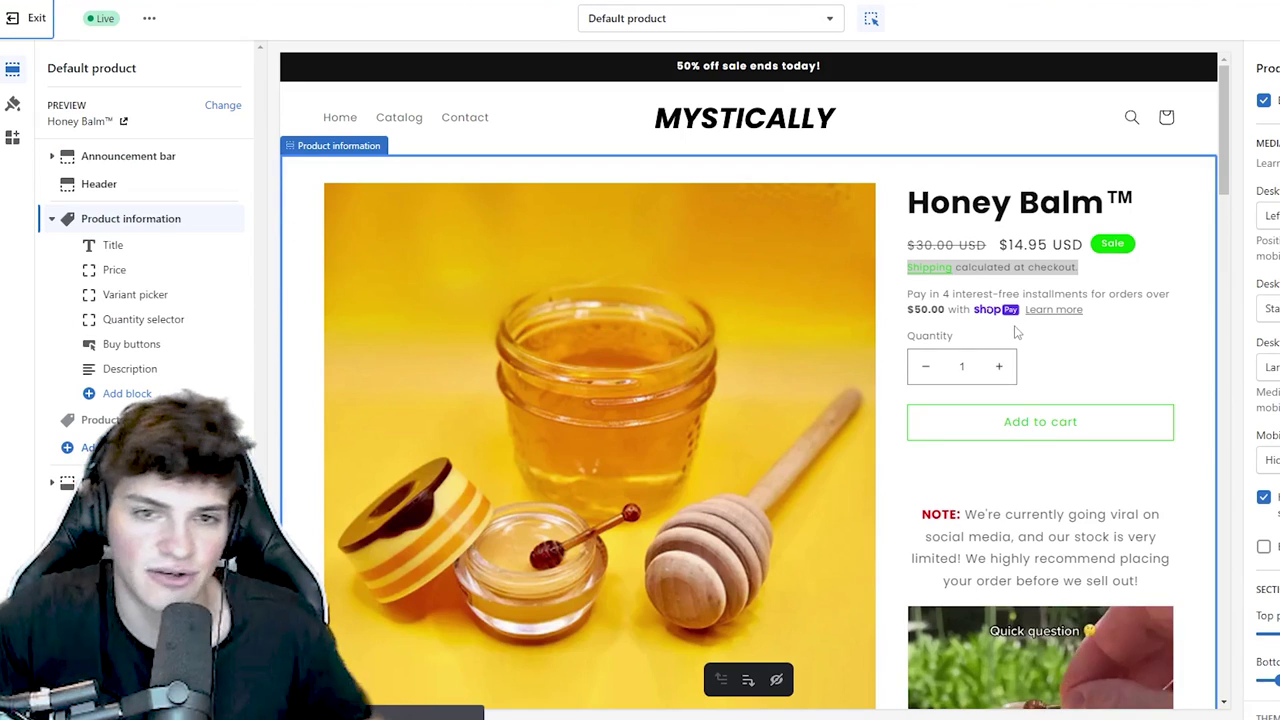
pyautogui.hotkey('ctrl', 'r')
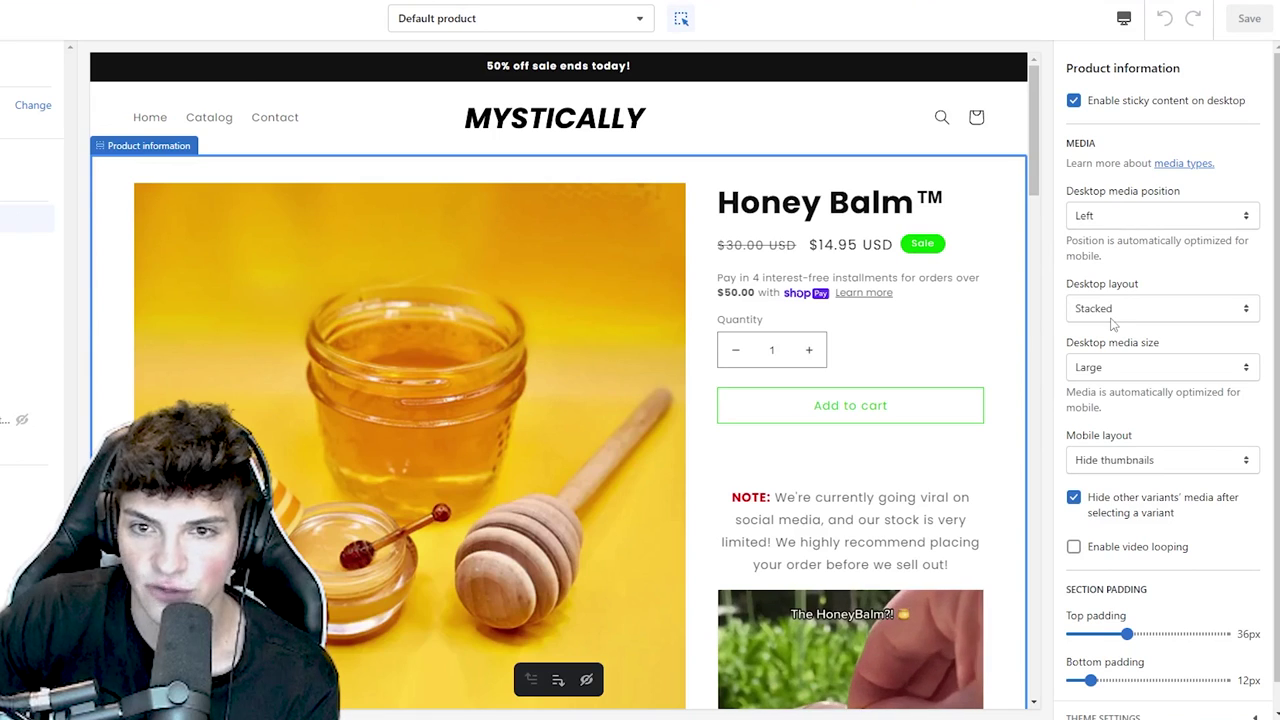
# - Set the product media desktop layout to Thumbnails
pyautogui.click(1112, 308)
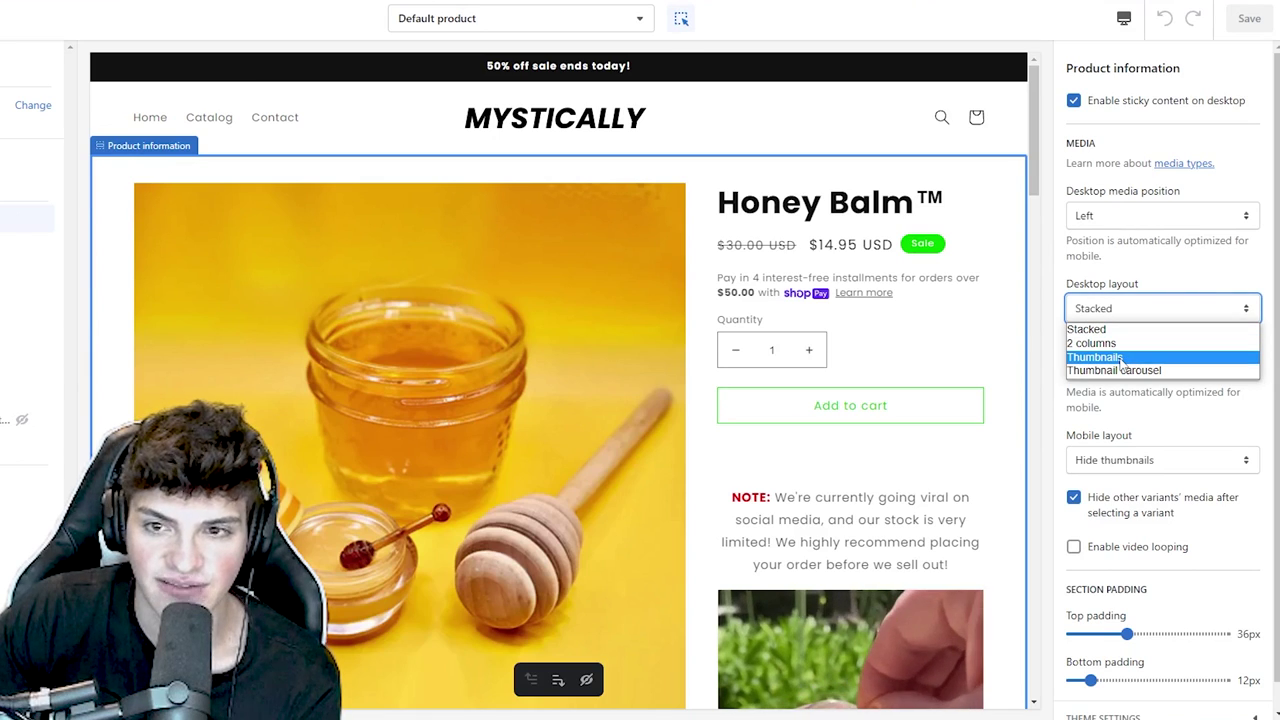
pyautogui.click(1100, 357)
pyautogui.scroll(-9, 557, 277)
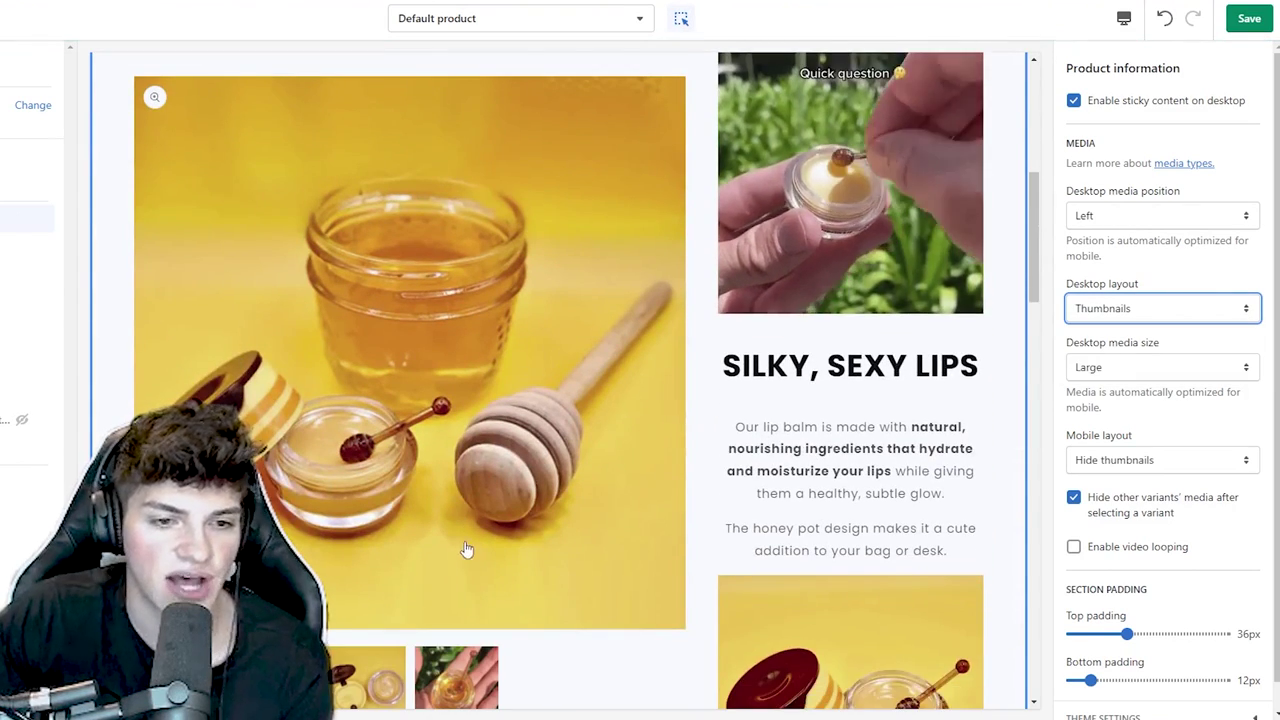
pyautogui.scroll(-8, 430, 660)
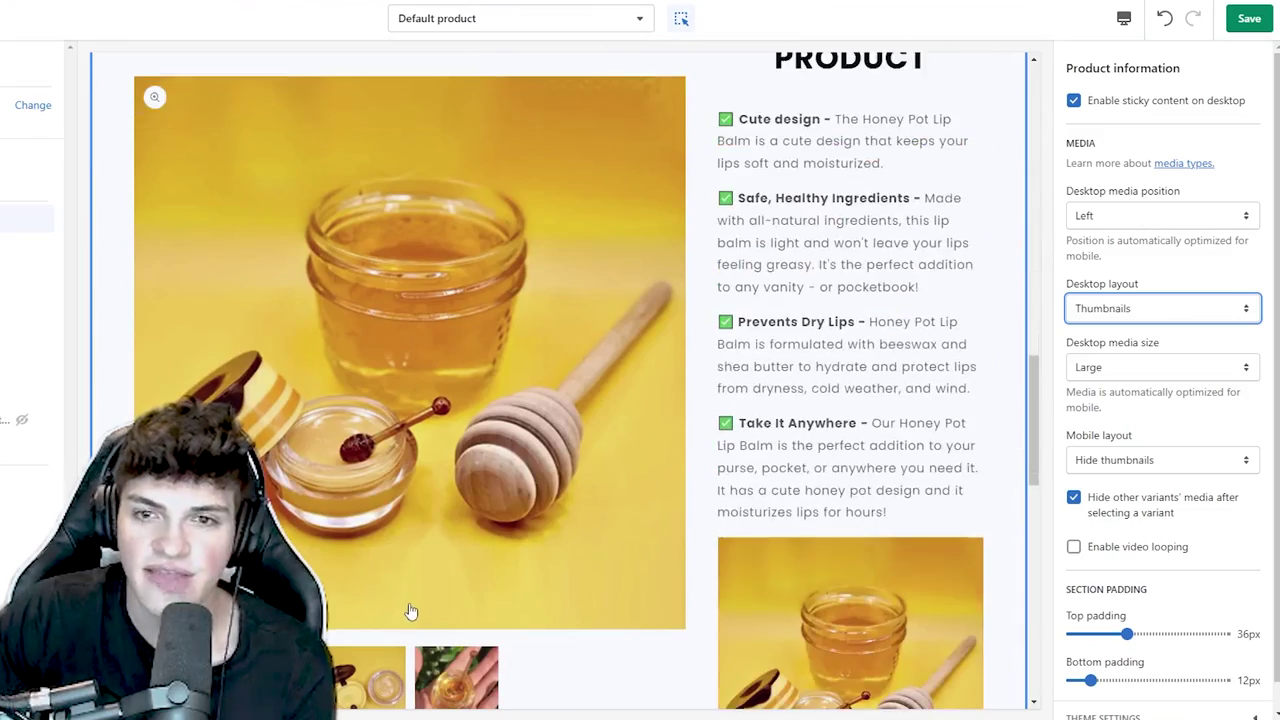
pyautogui.scroll(-8, 412, 650)
pyautogui.scroll(10, 660, 430)
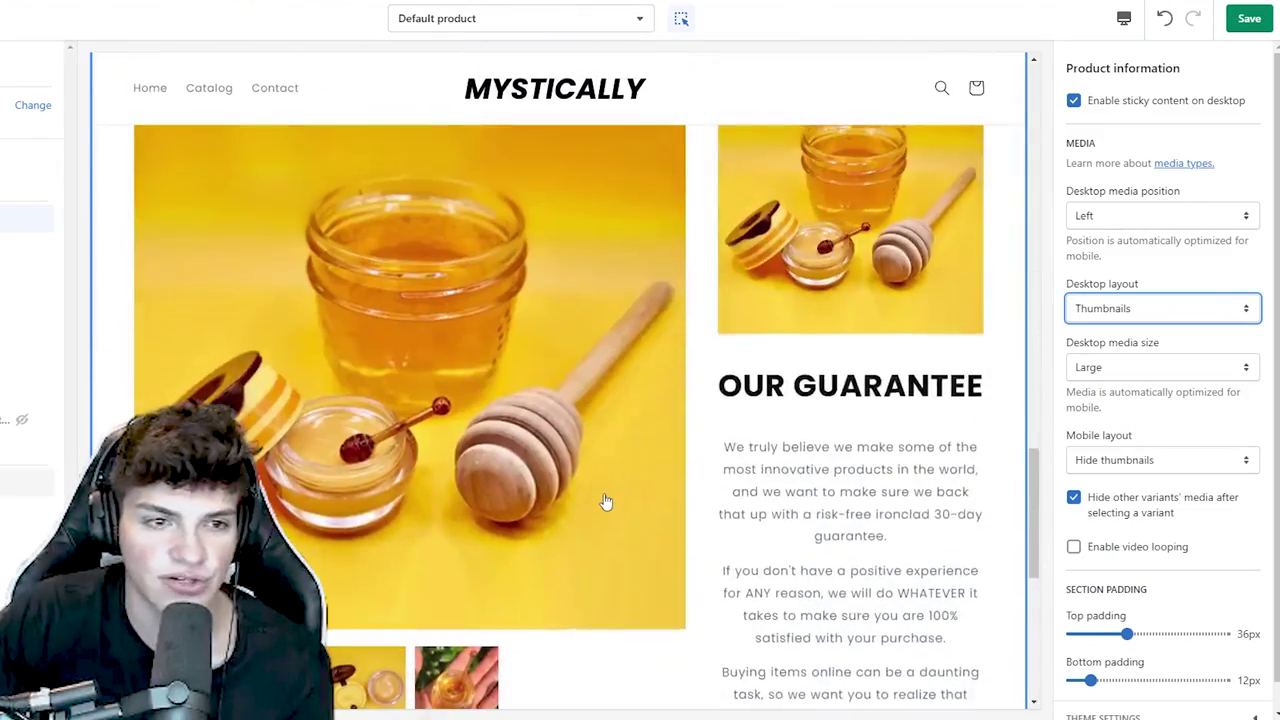
pyautogui.scroll(5, 605, 500)
# - Set desktop media size to Medium and preview the image carousel on mobile
pyautogui.click(1160, 367)
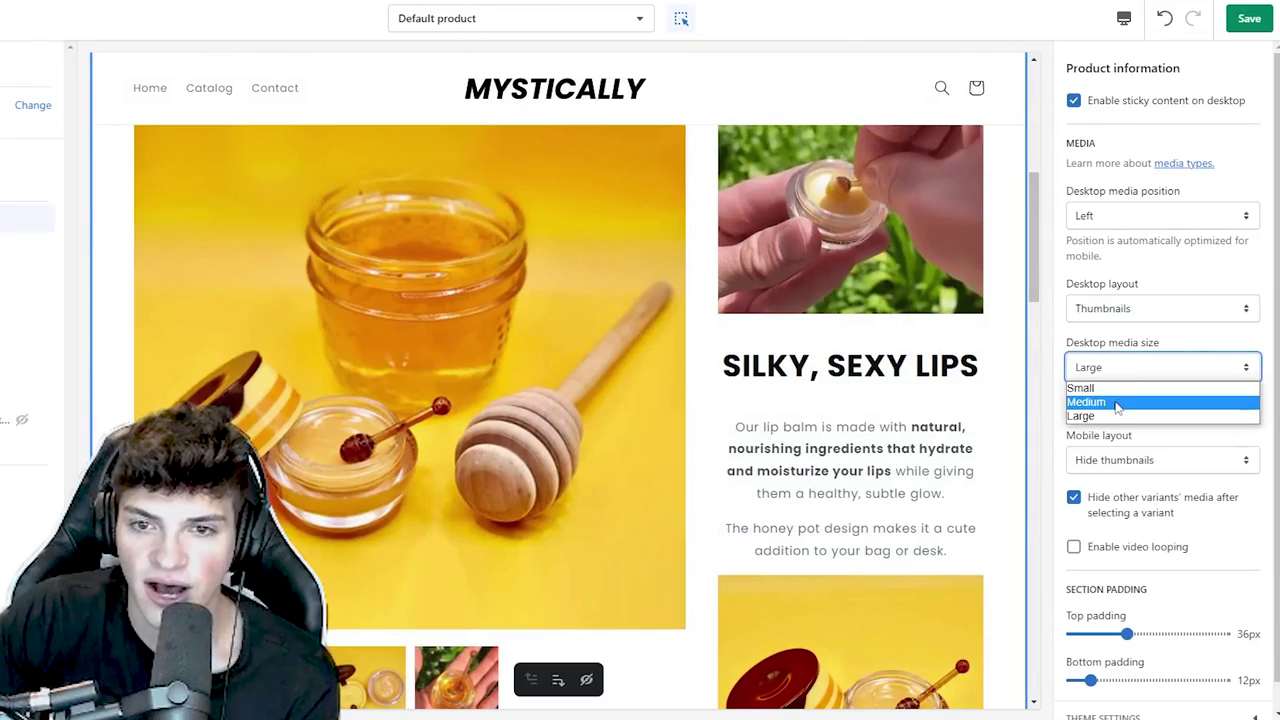
pyautogui.click(1080, 400)
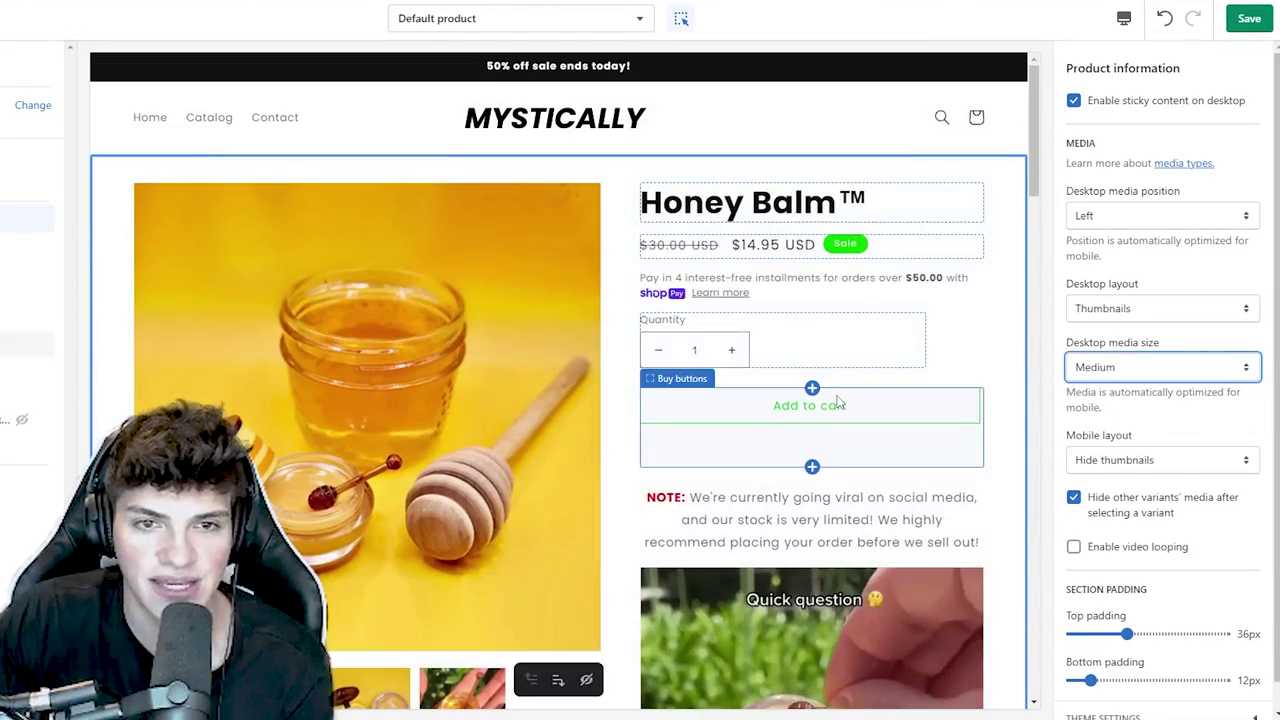
pyautogui.scroll(-6, 836, 398)
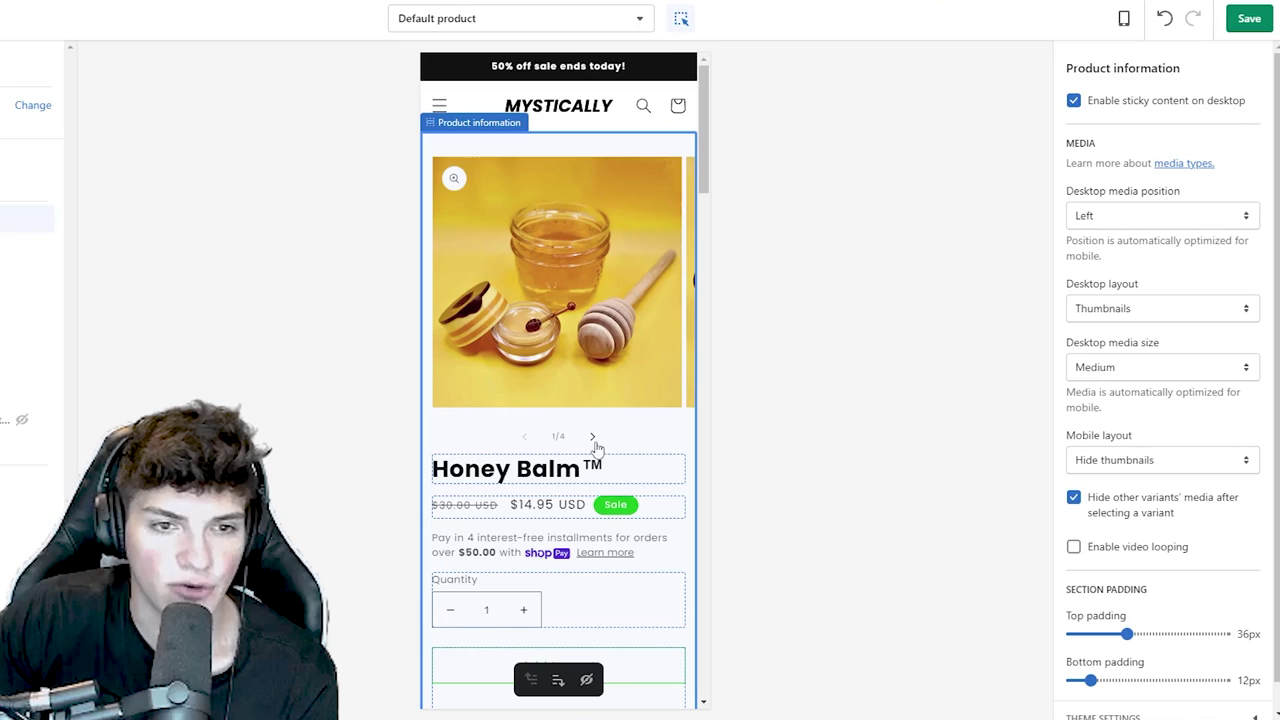
pyautogui.click(592, 436)
pyautogui.click(524, 436)
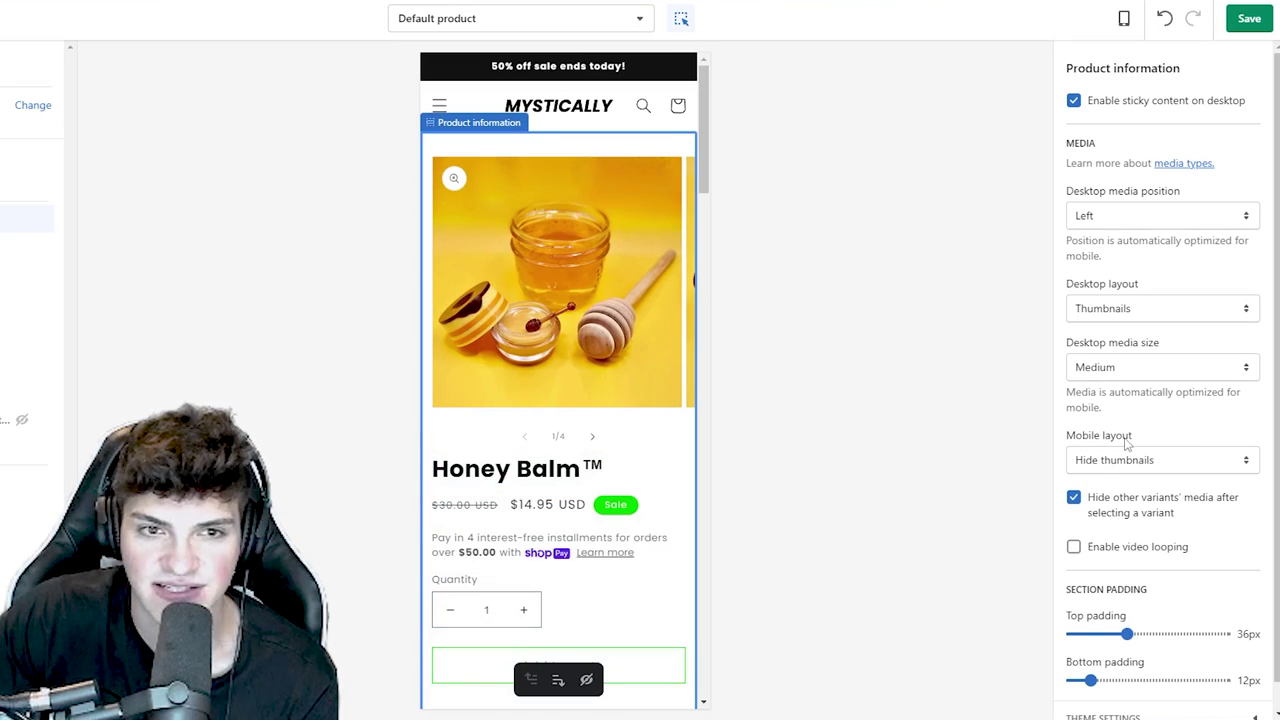
pyautogui.scroll(-3, 1145, 407)
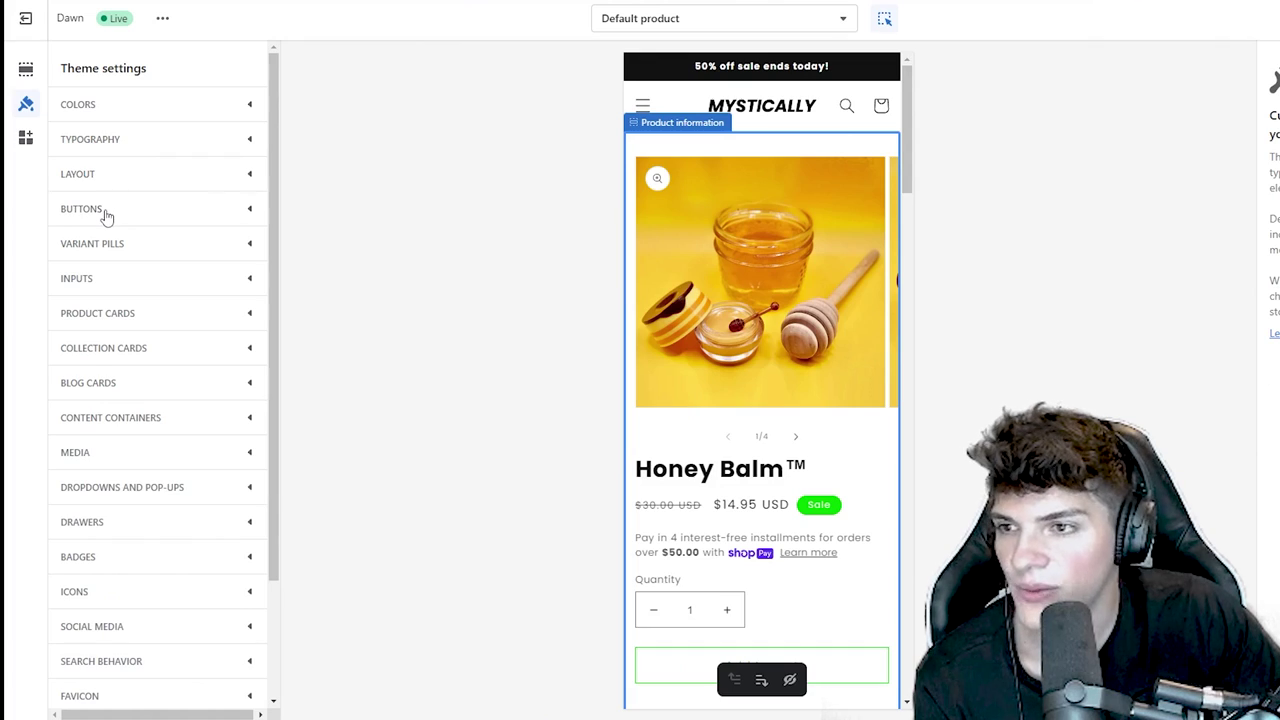
# - Bring up the theme's button style settings
pyautogui.click(106, 210)
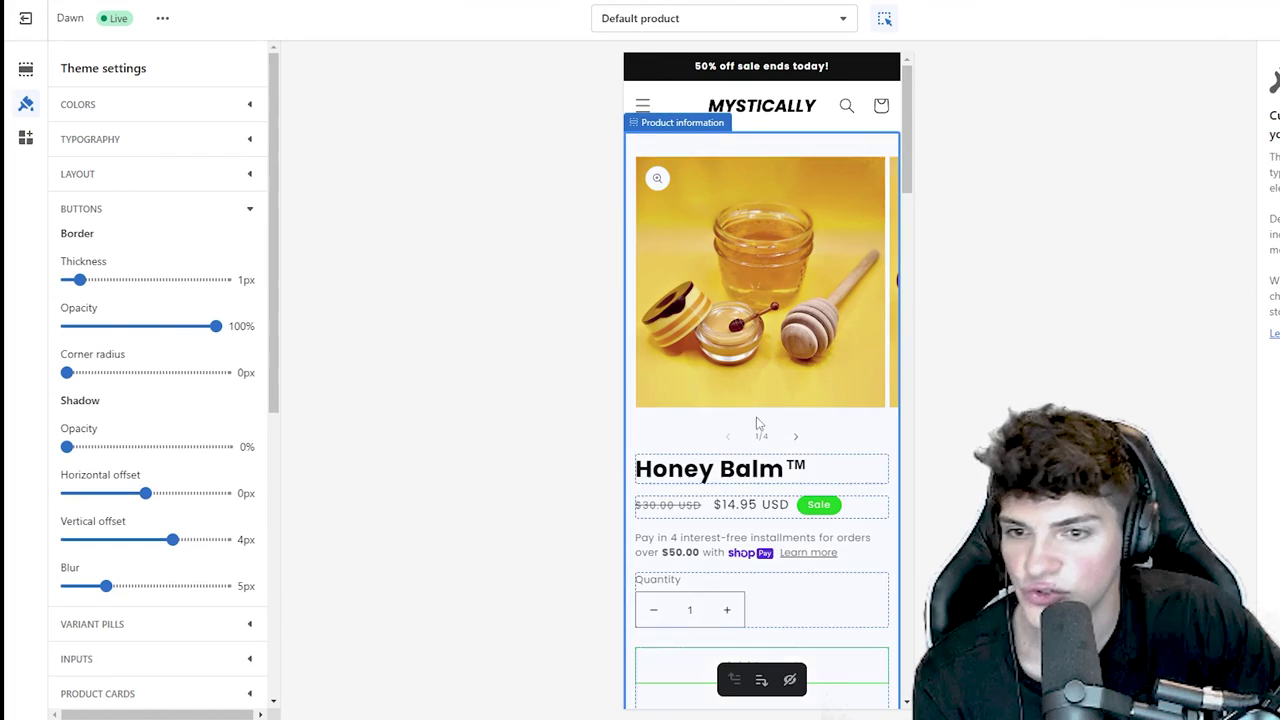
pyautogui.scroll(-3, 757, 425)
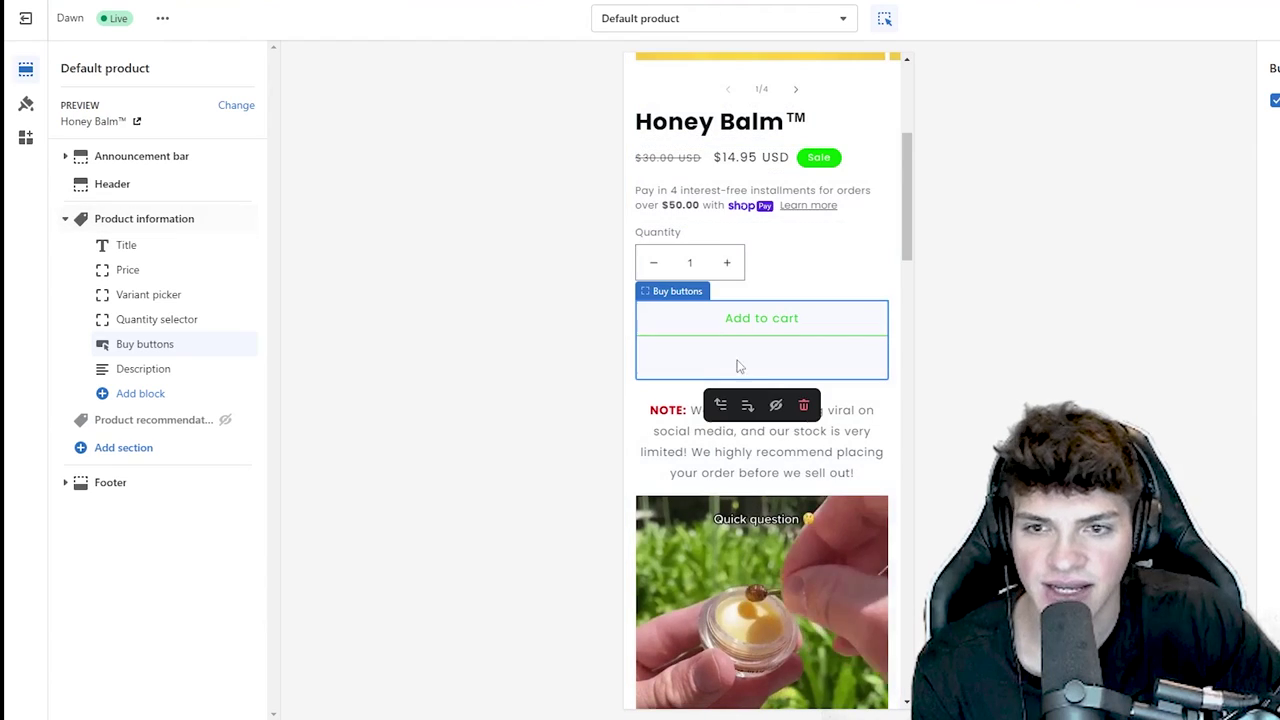
pyautogui.scroll(2, 758, 391)
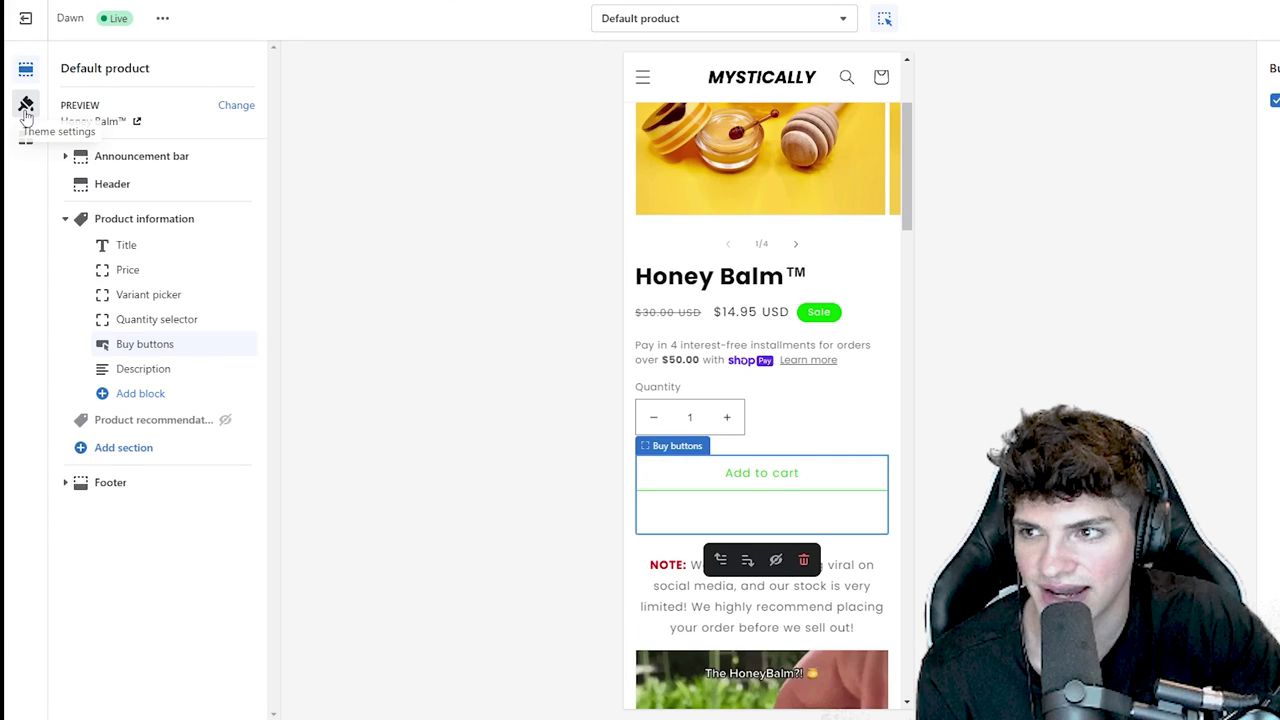
# - Set button border thickness to 2px and corner radius to 8px
pyautogui.click(26, 108)
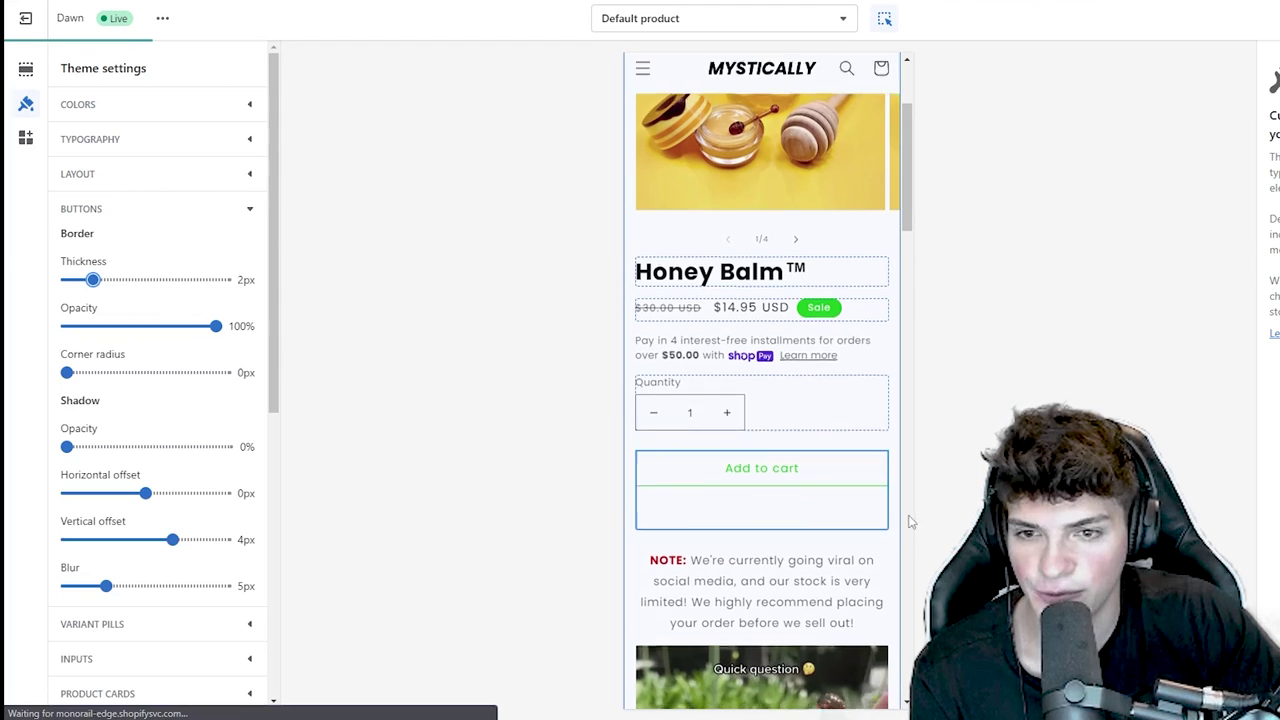
pyautogui.scroll(-1, 908, 520)
pyautogui.click(653, 538)
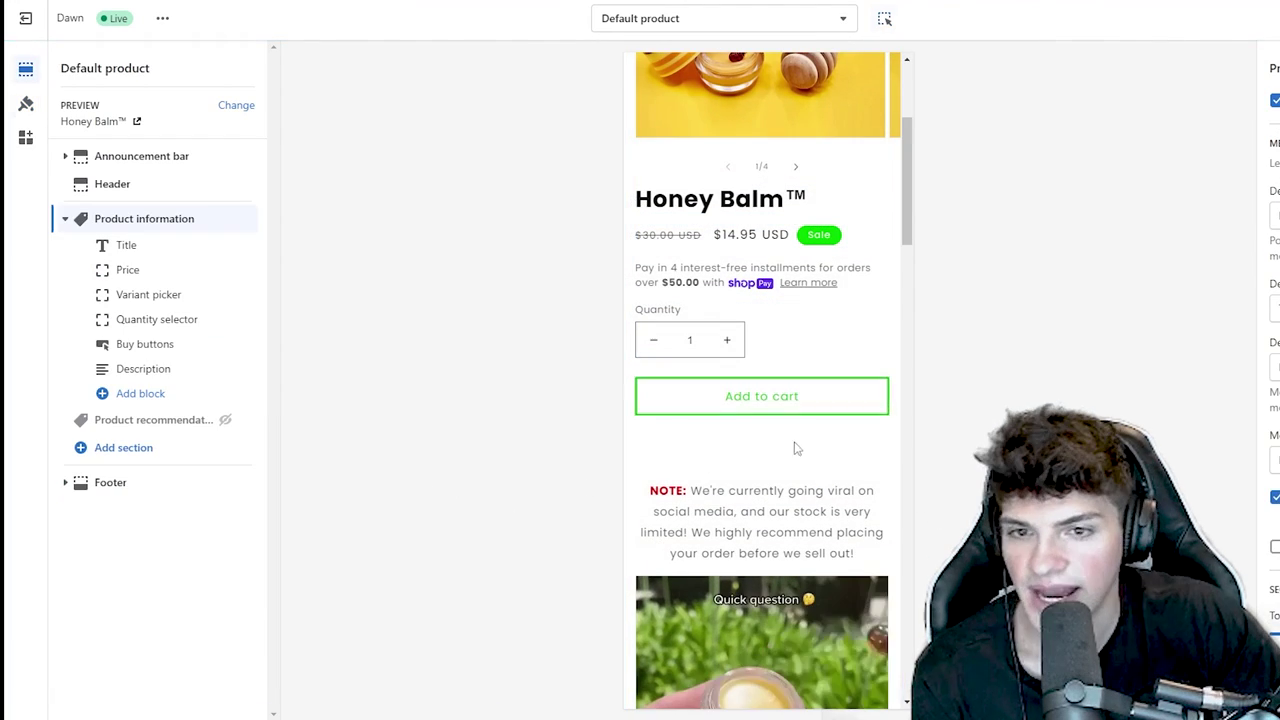
pyautogui.click(25, 104)
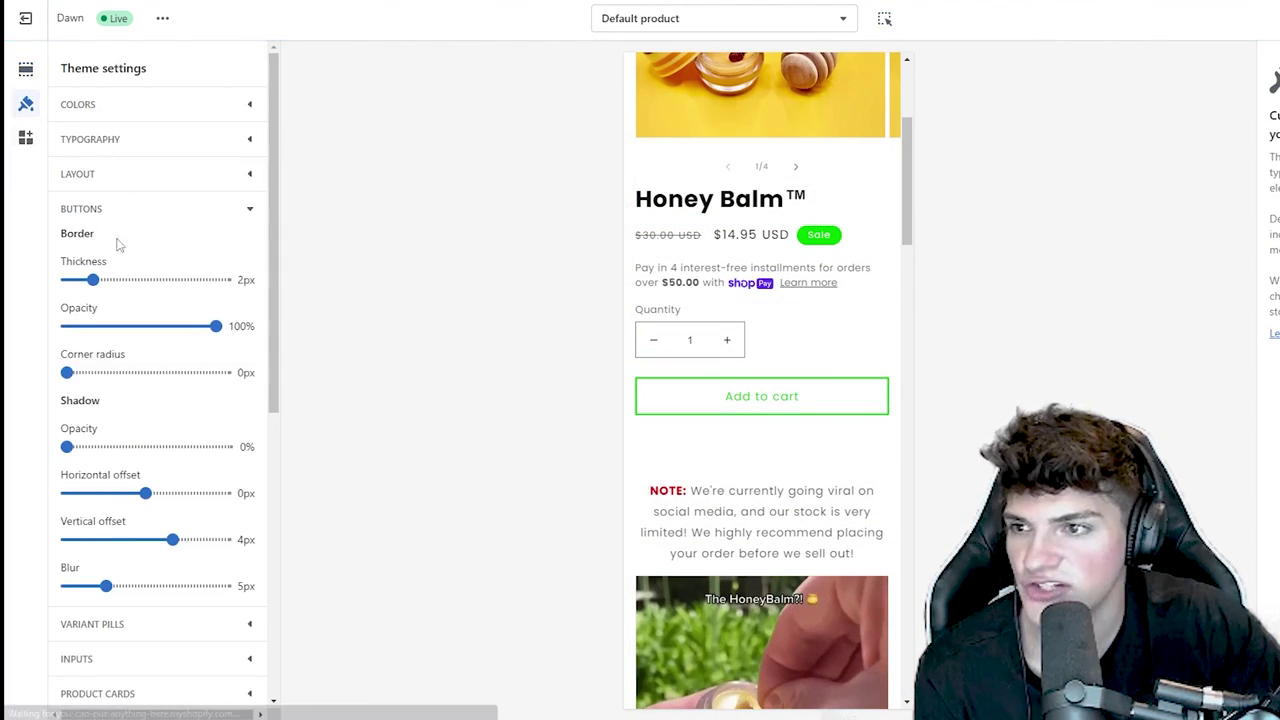
pyautogui.moveTo(104, 279); pyautogui.dragTo(105, 281)
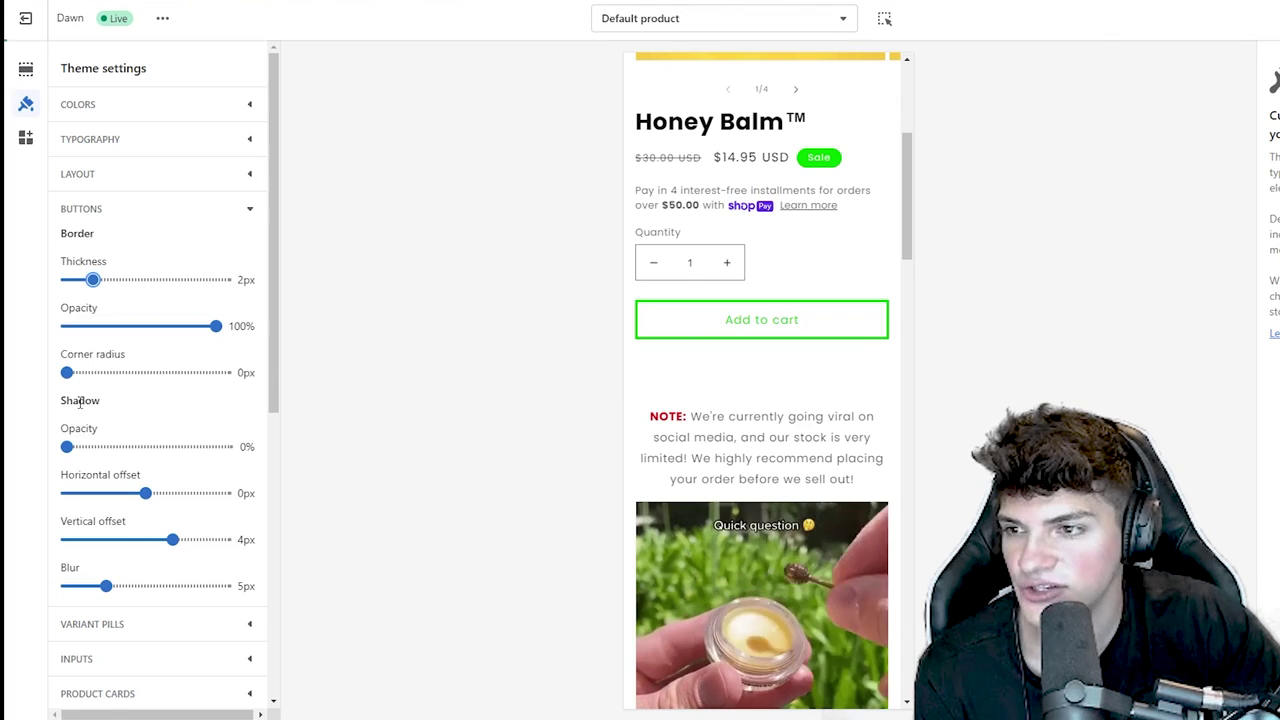
pyautogui.moveTo(67, 372); pyautogui.dragTo(98, 372)
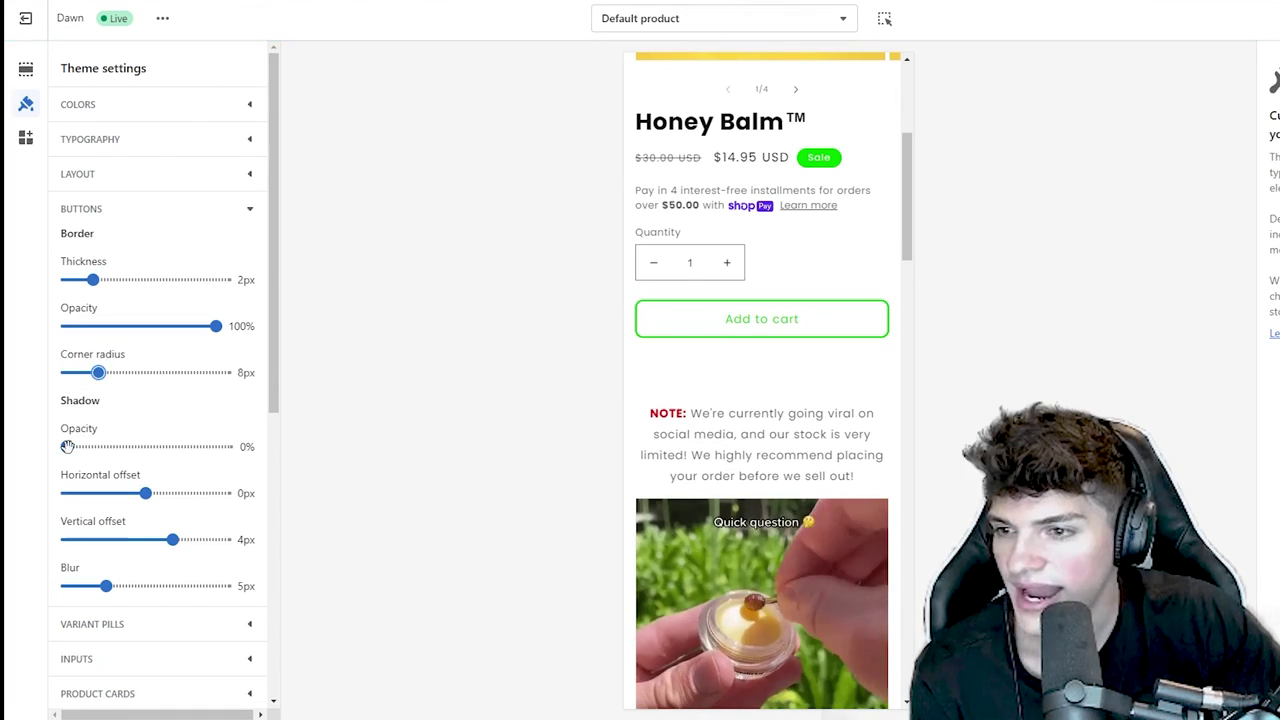
# - Give buttons a 15% opacity shadow with 6px vertical offset and 10px blur
pyautogui.moveTo(67, 446); pyautogui.dragTo(89, 447)
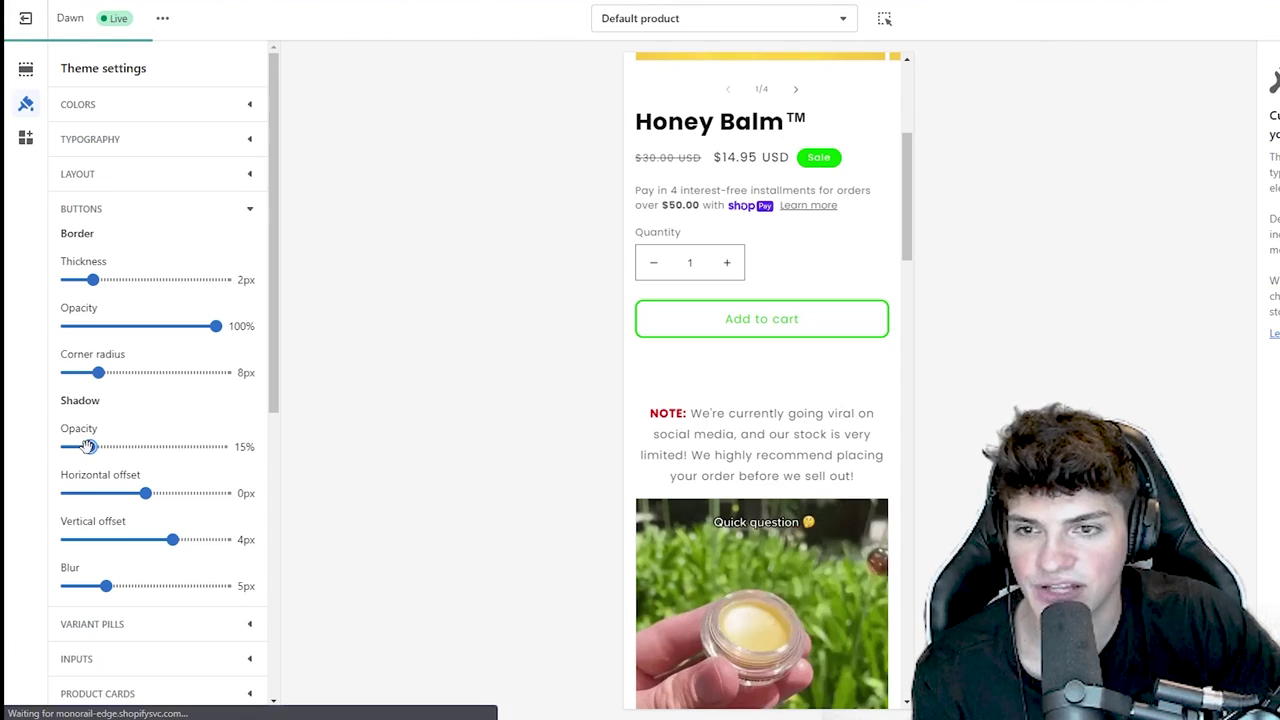
pyautogui.moveTo(91, 446); pyautogui.dragTo(112, 446)
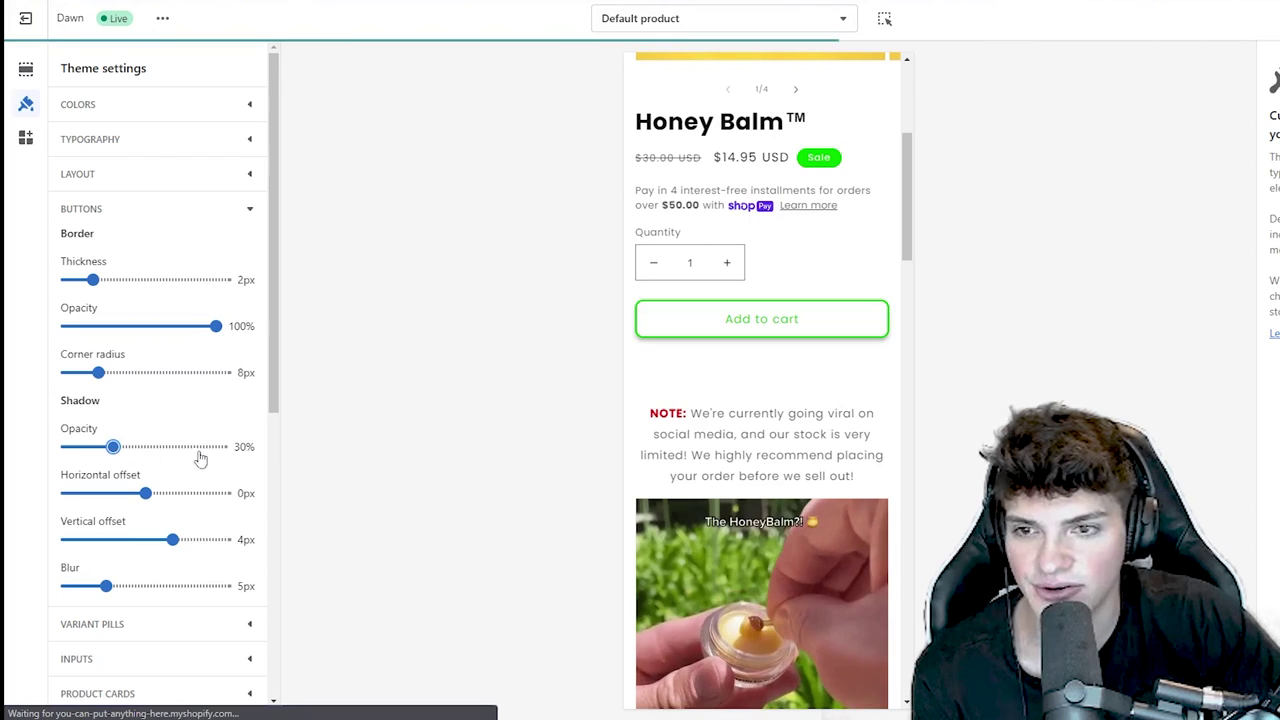
pyautogui.moveTo(114, 446); pyautogui.dragTo(91, 446)
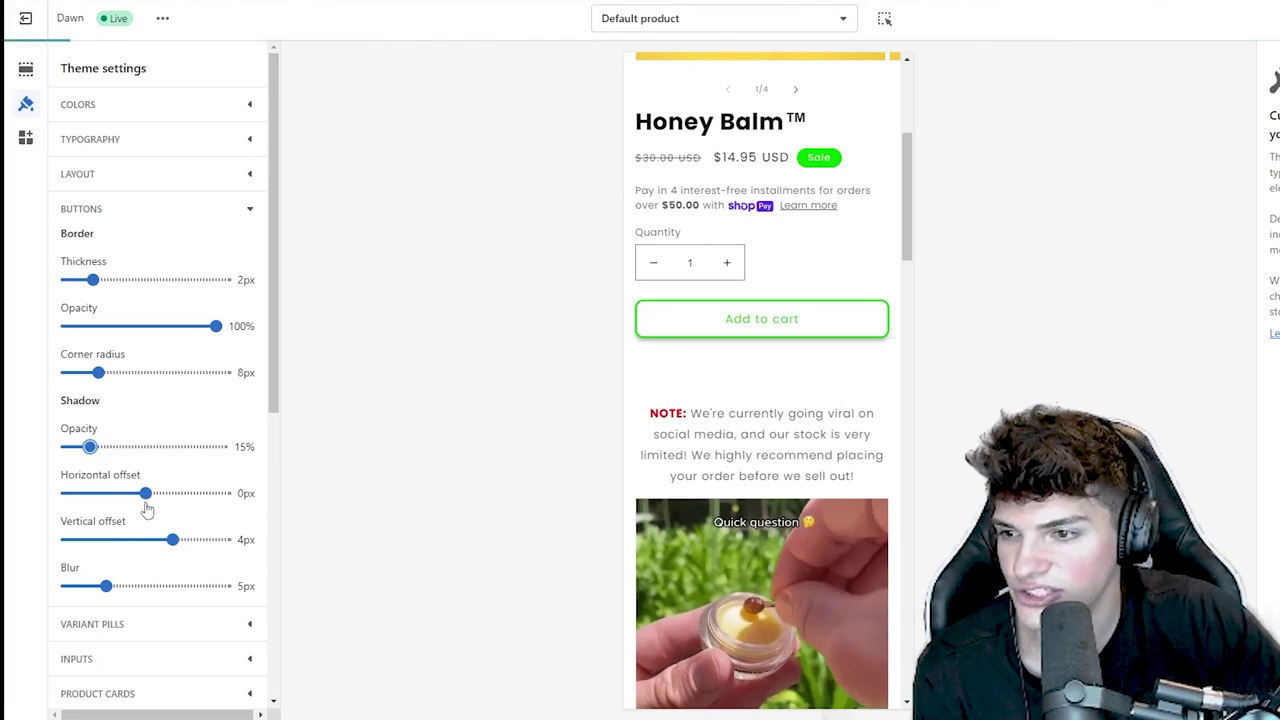
pyautogui.moveTo(172, 539); pyautogui.dragTo(185, 539)
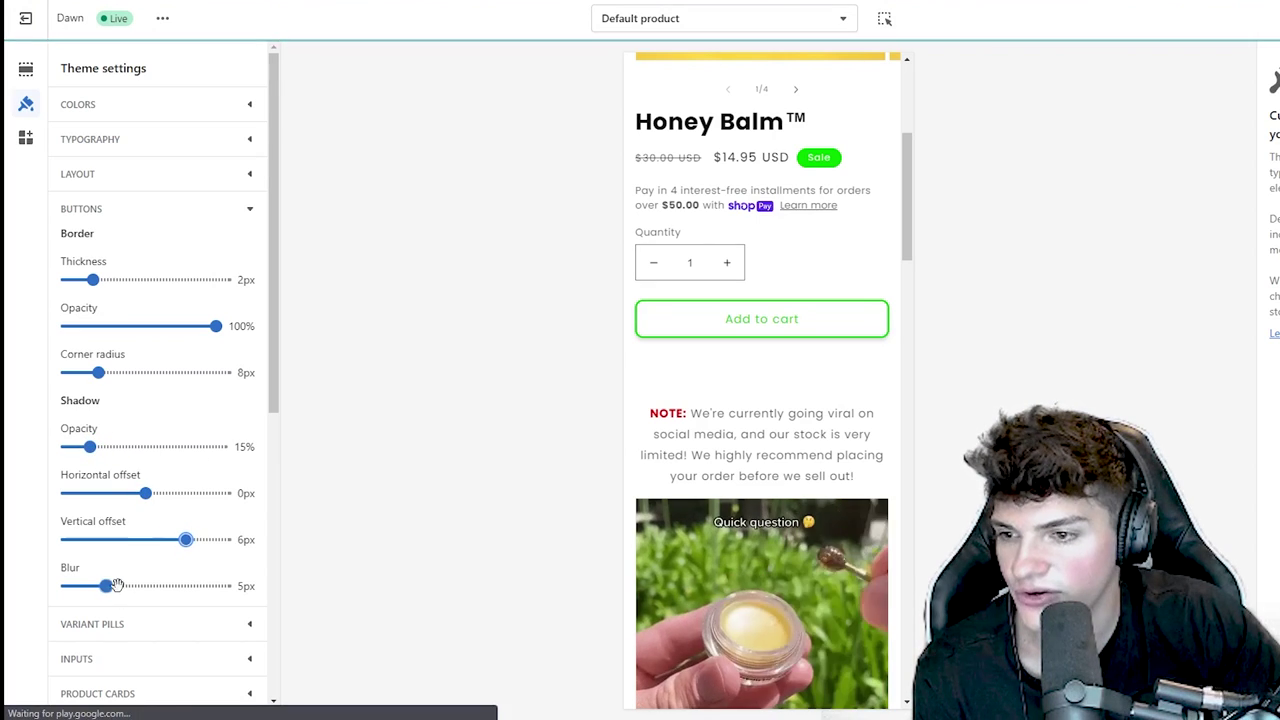
pyautogui.moveTo(118, 590); pyautogui.dragTo(143, 586)
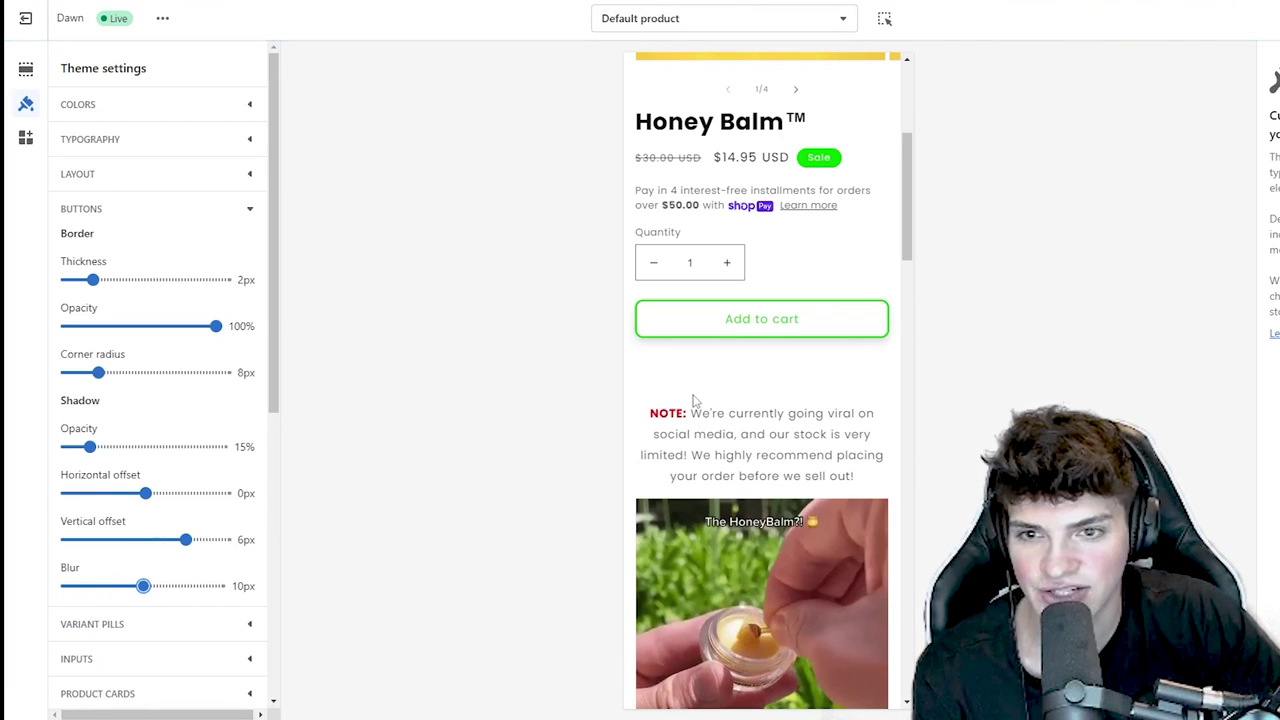
# - Set the cart type to Drawer in the cart settings
pyautogui.scroll(1, 692, 400)
pyautogui.scroll(-2, 151, 517)
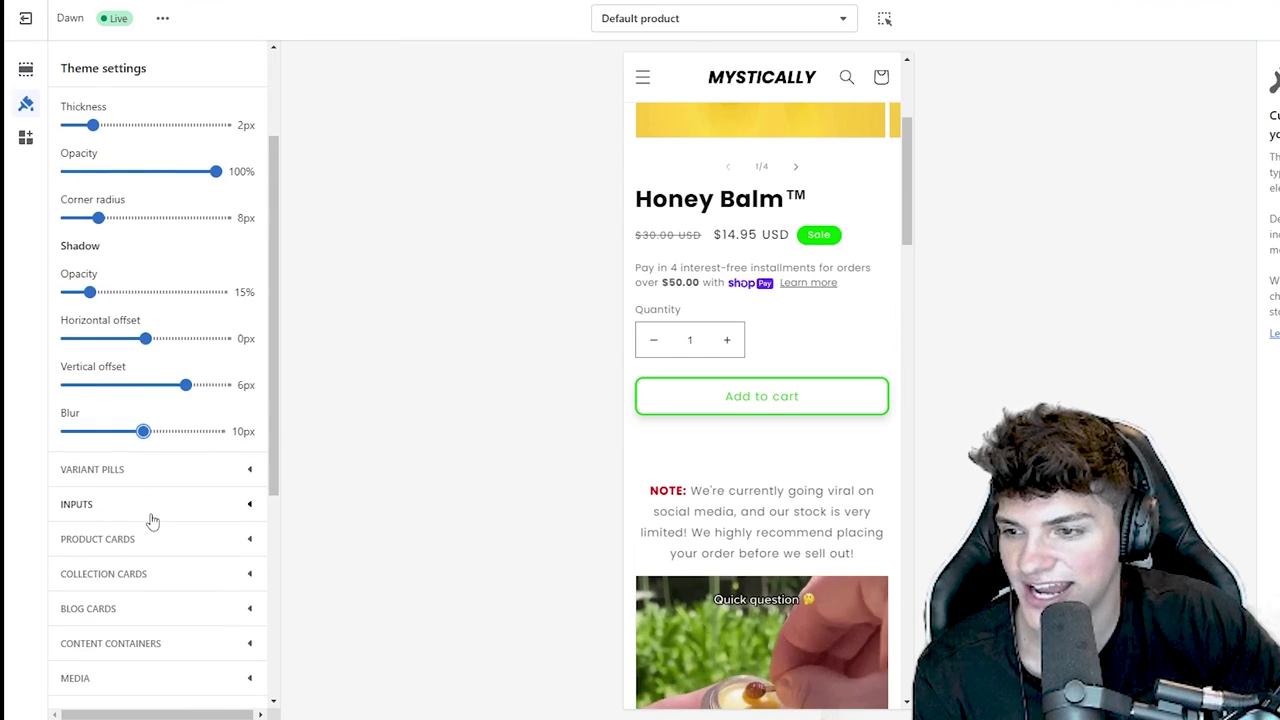
pyautogui.scroll(-2, 160, 480)
pyautogui.scroll(-1, 141, 481)
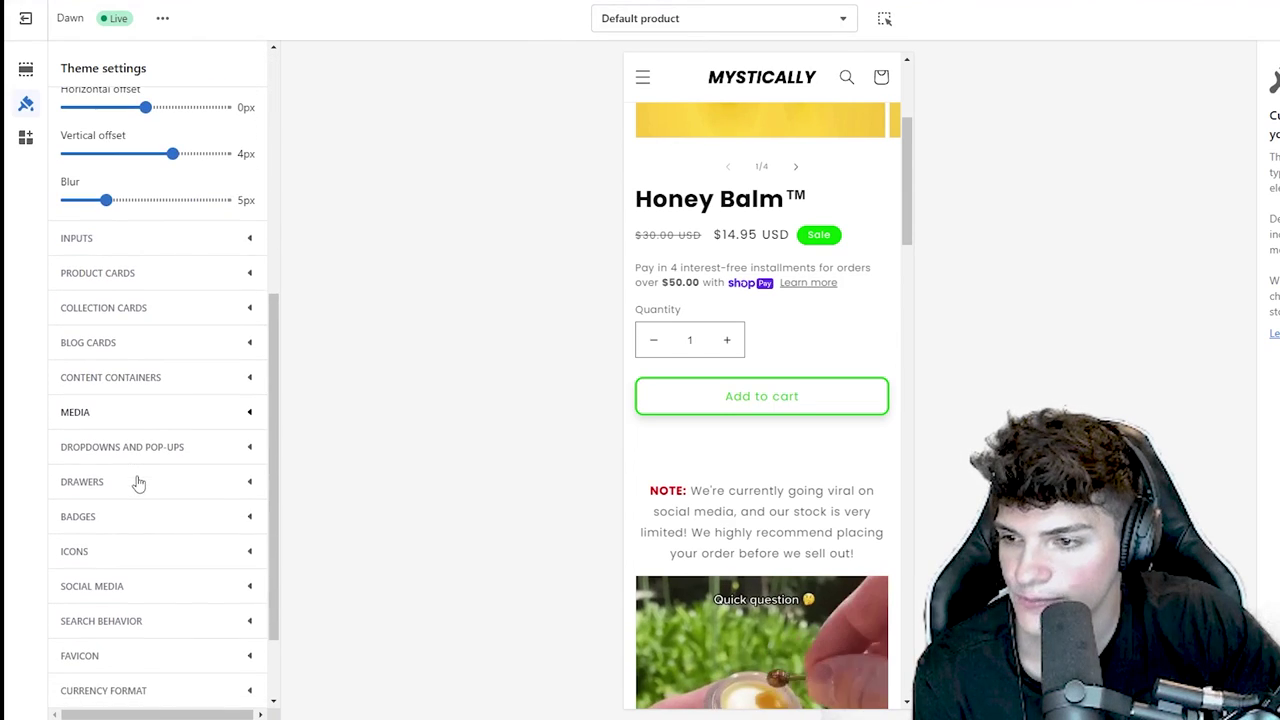
pyautogui.click(138, 483)
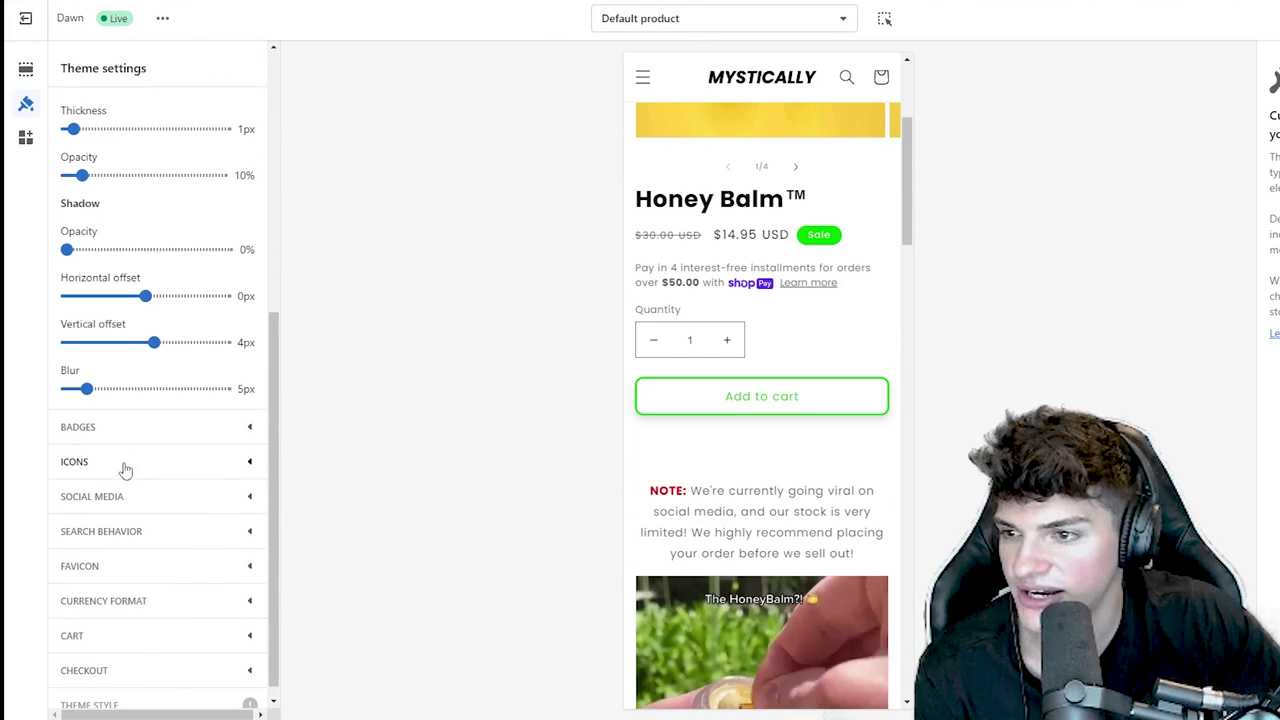
pyautogui.click(106, 624)
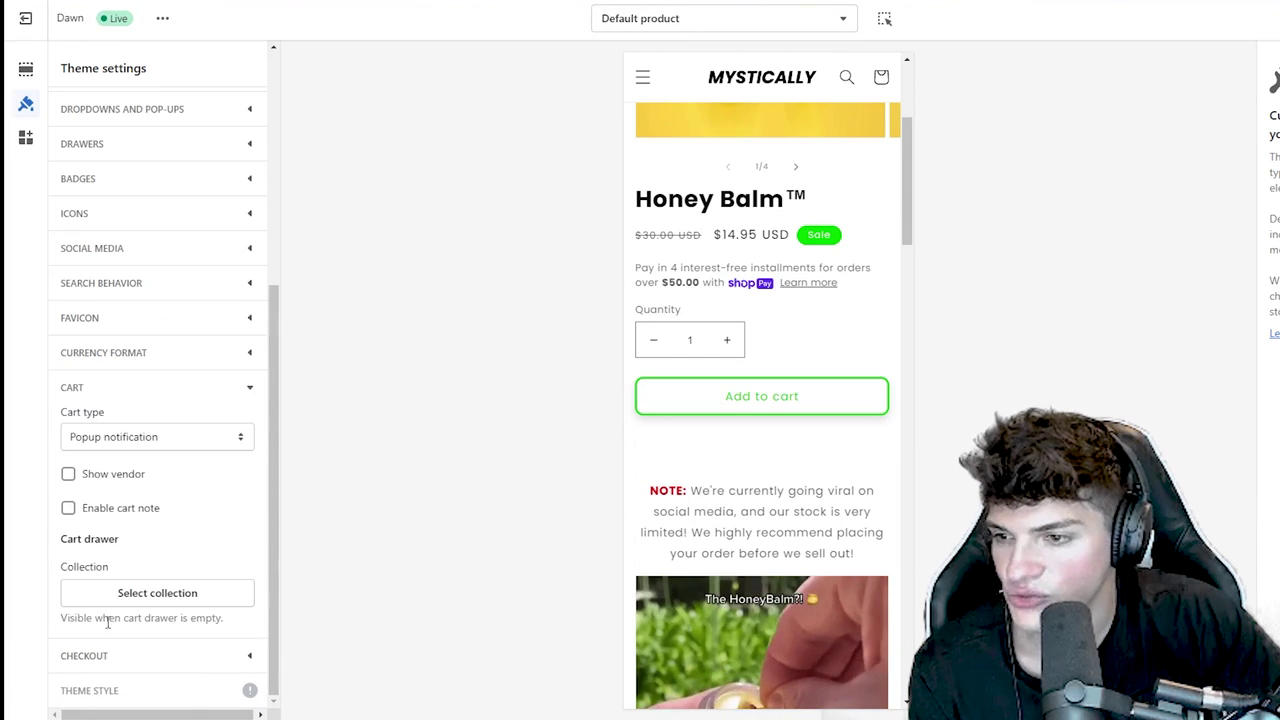
pyautogui.click(113, 440)
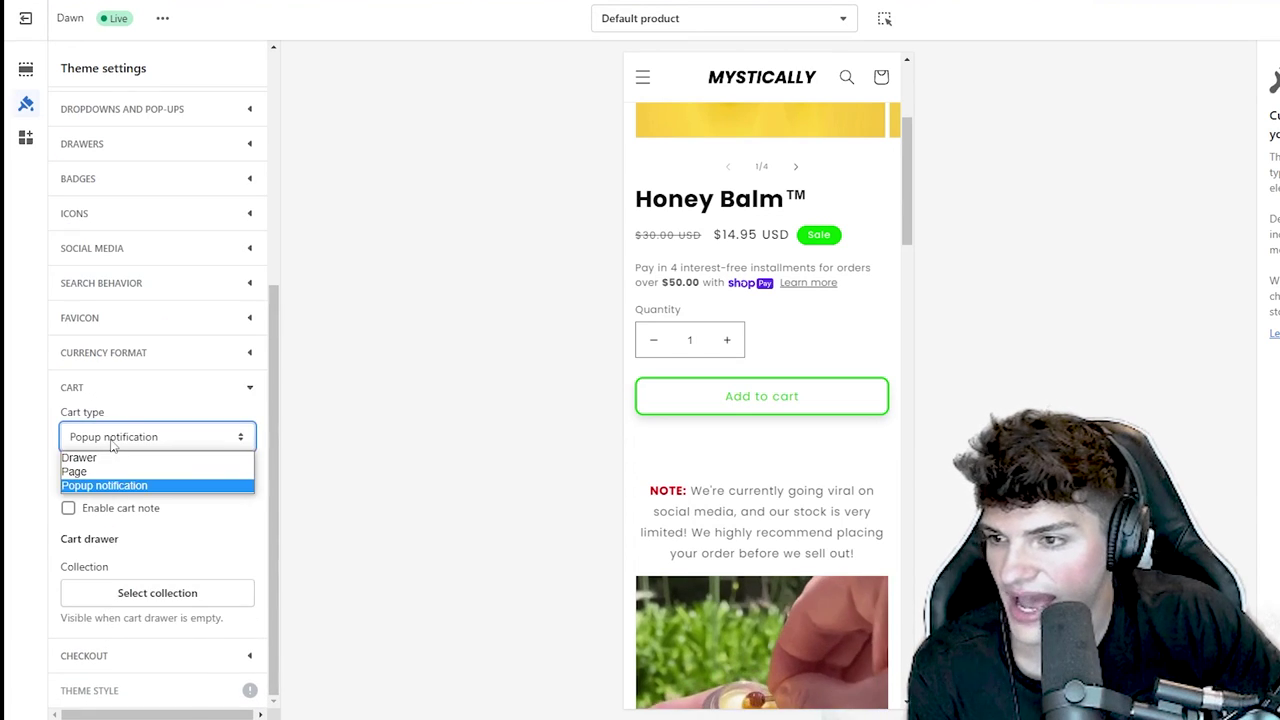
pyautogui.click(213, 455)
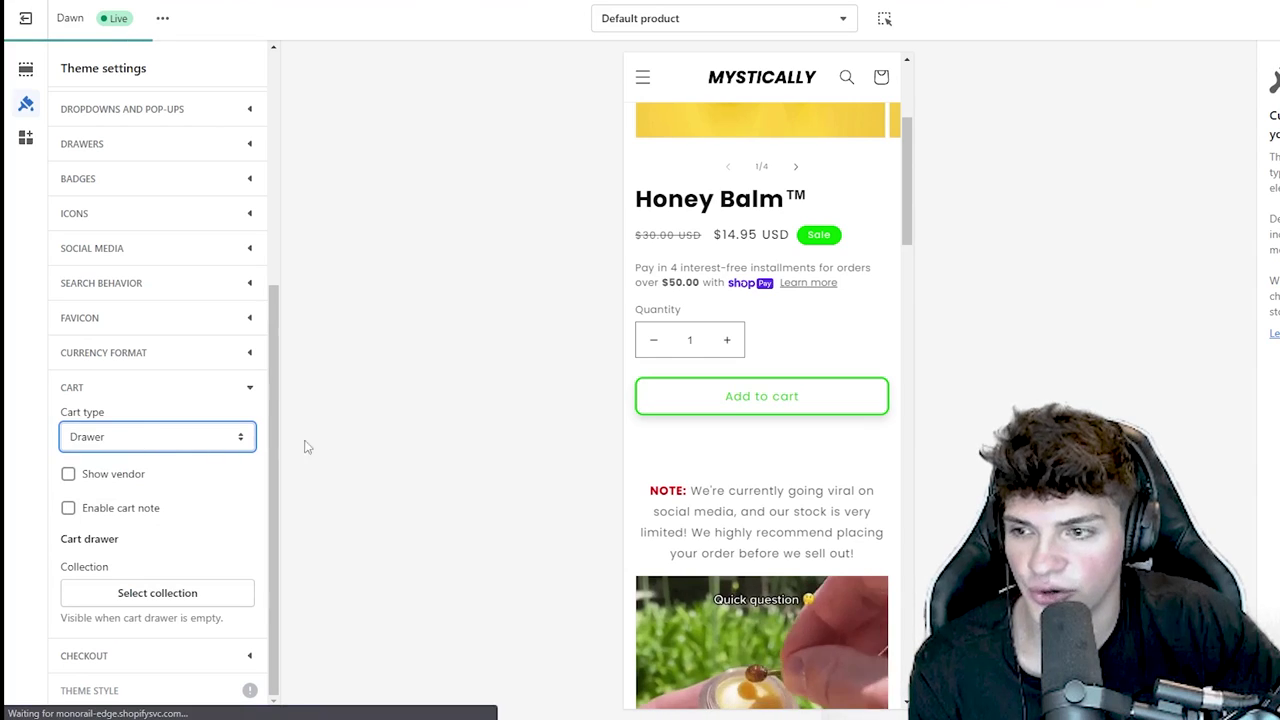
# - Add Honey Balm to the preview cart and select its taxes-and-shipping note line
pyautogui.click(724, 417)
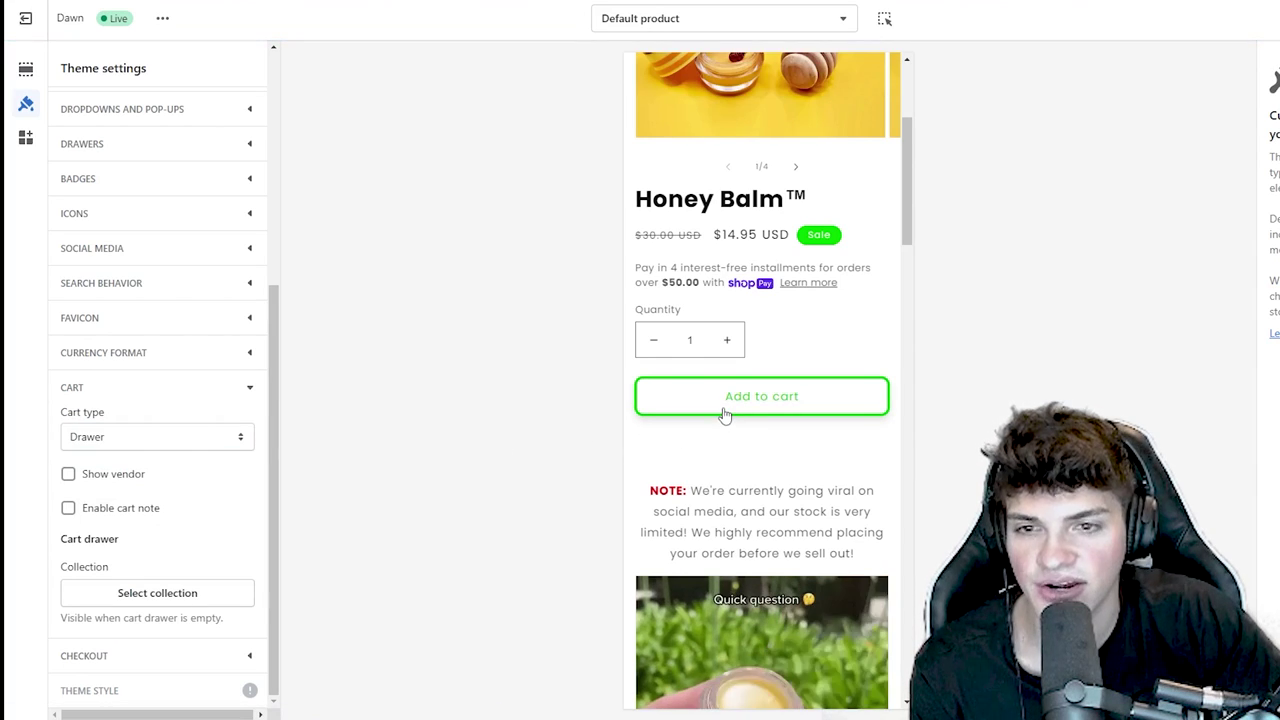
pyautogui.click(756, 402)
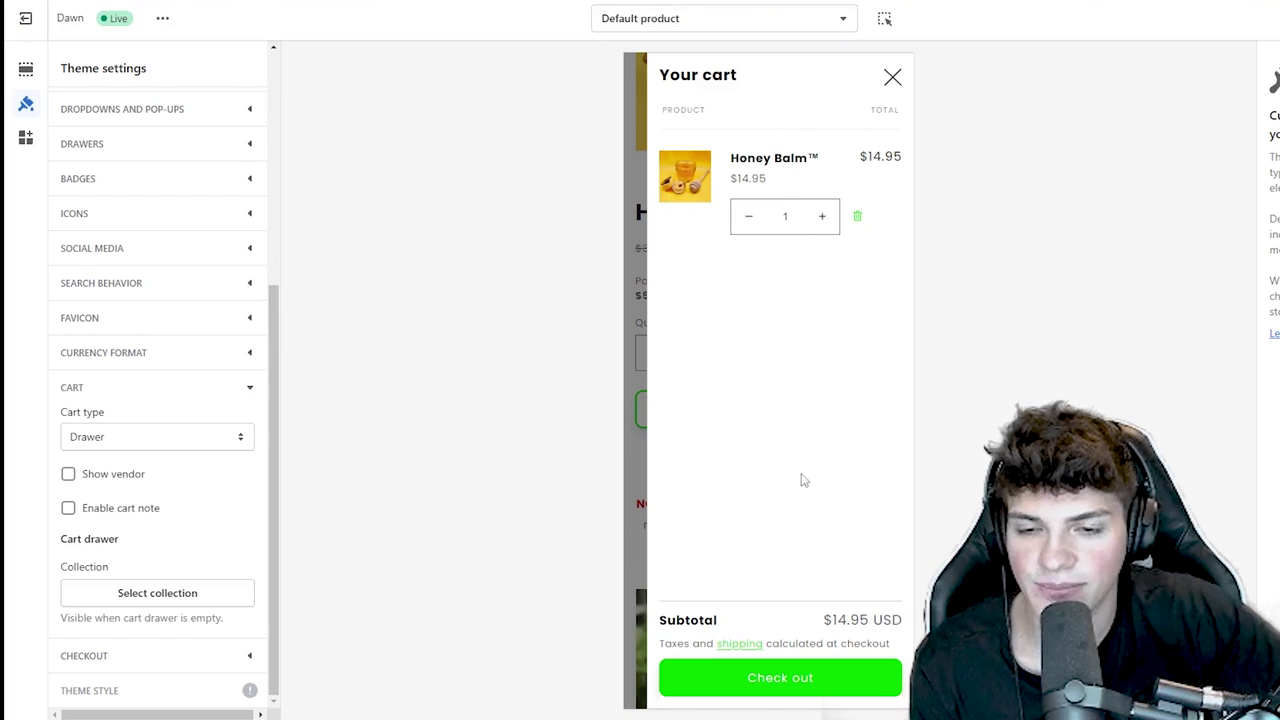
pyautogui.tripleClick(818, 642)
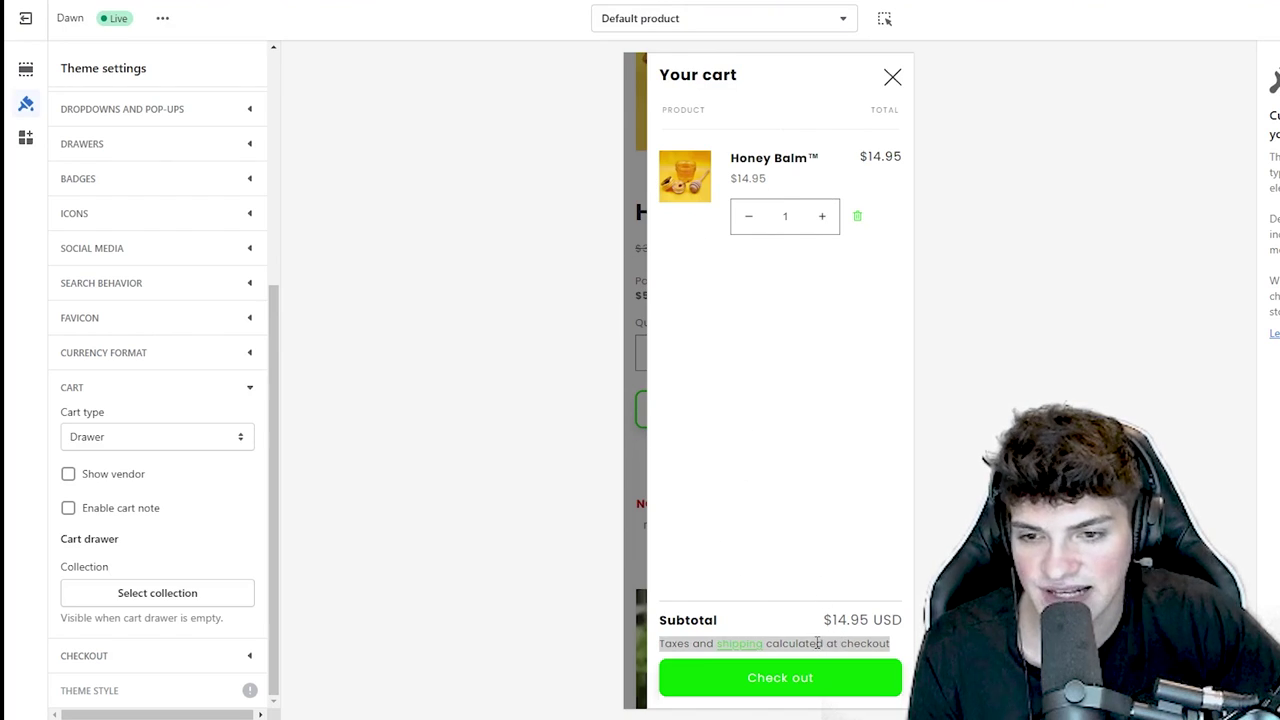
pyautogui.click(831, 644)
pyautogui.moveTo(693, 645); pyautogui.dragTo(660, 645)
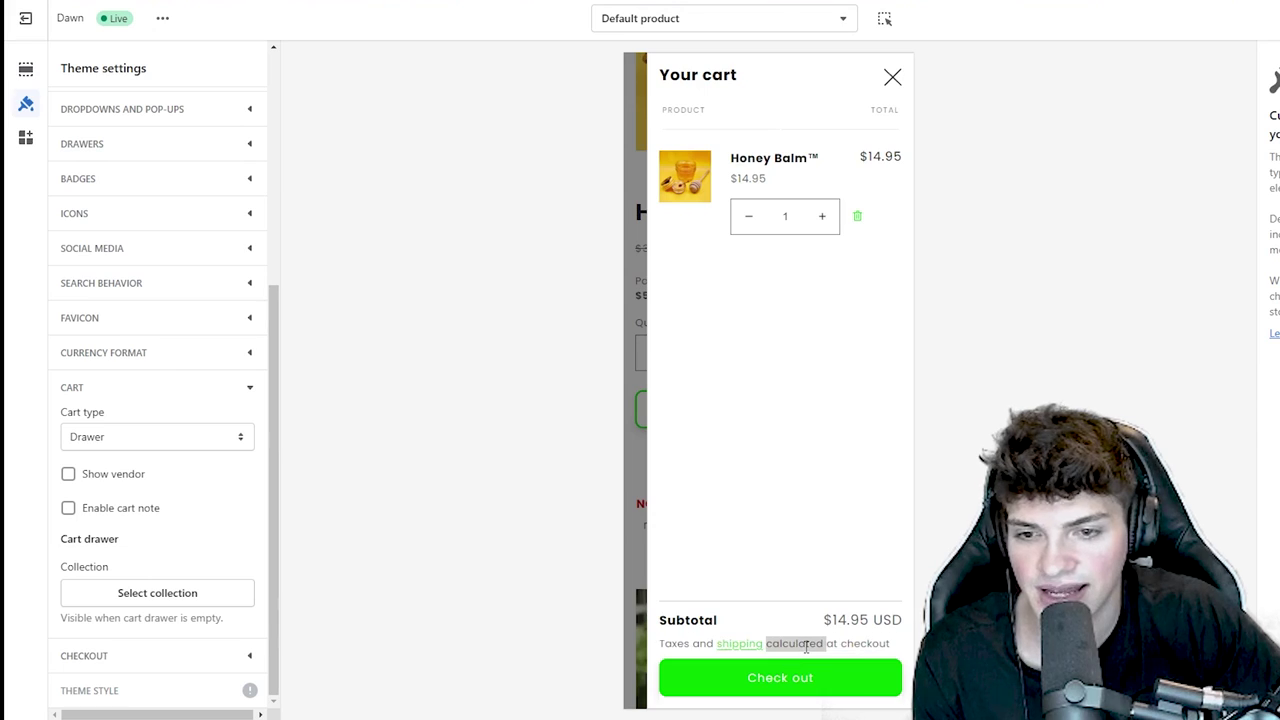
pyautogui.tripleClick(806, 645)
pyautogui.hotkey('ctrl', 'c')
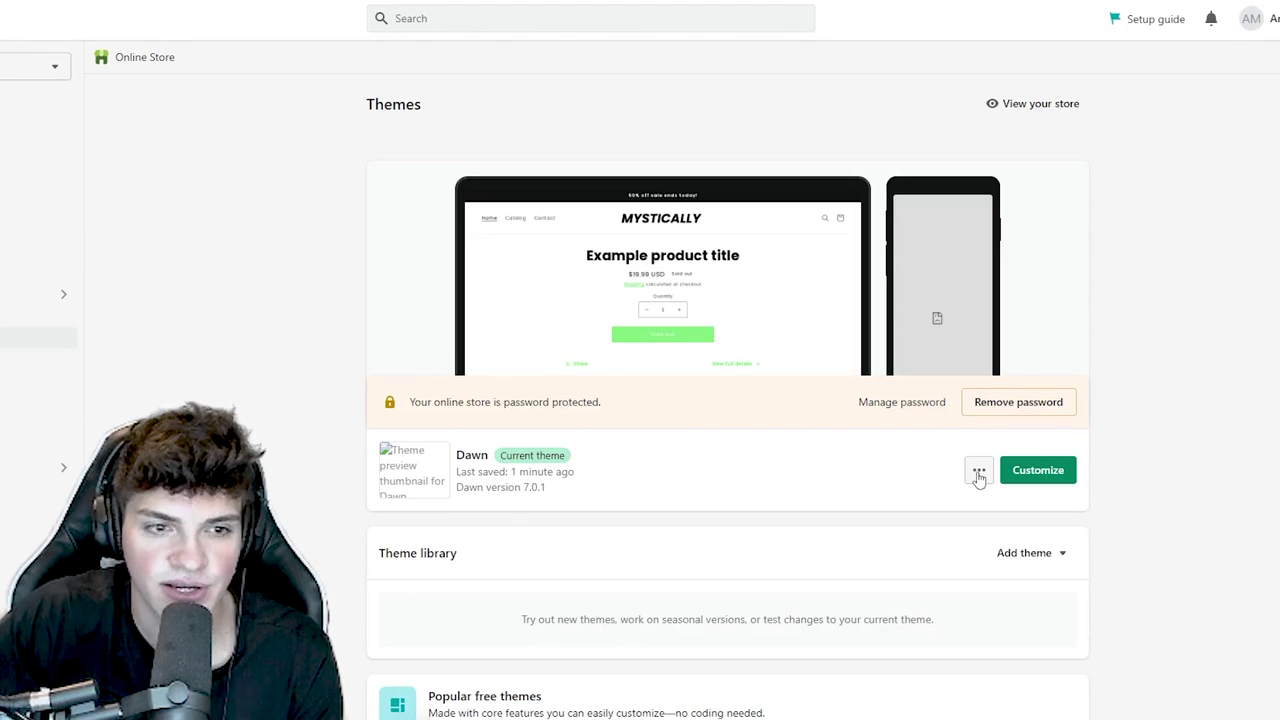
# - Find the copied note in Edit languages and replace the Cart note with 'Free shipping available at checkout!'
pyautogui.scroll(-1, 979, 477)
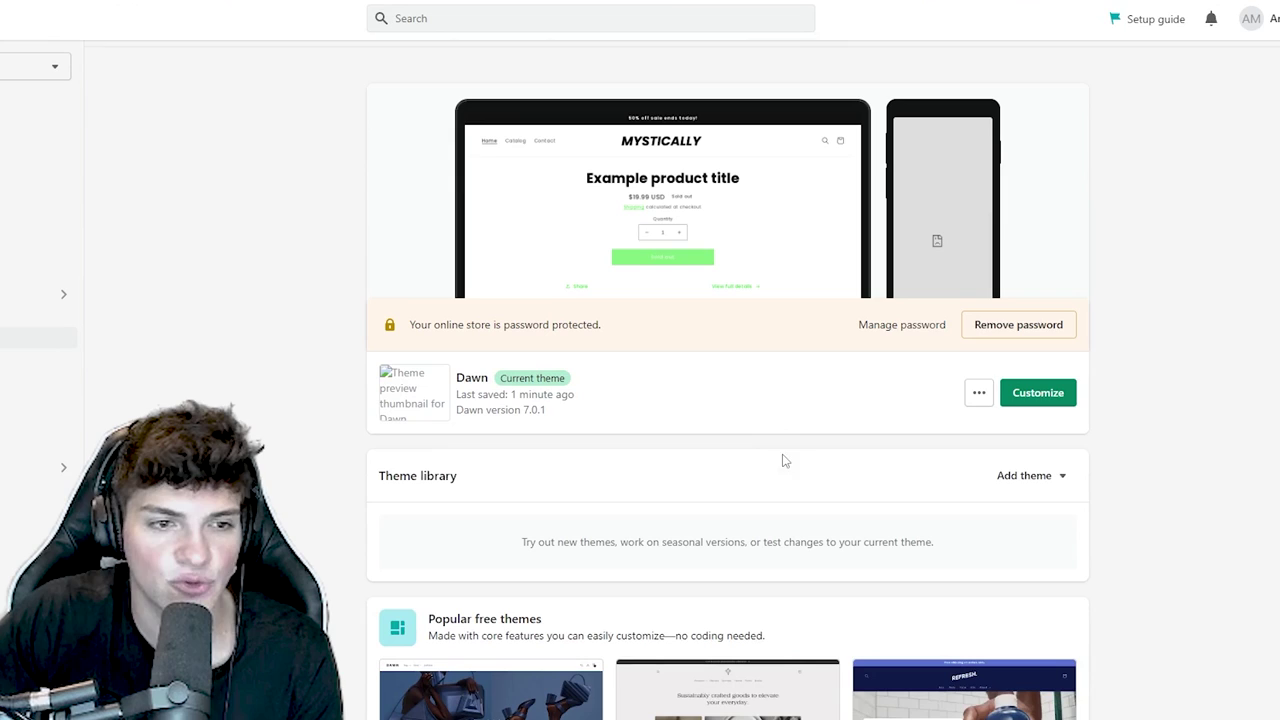
pyautogui.click(979, 394)
pyautogui.click(954, 603)
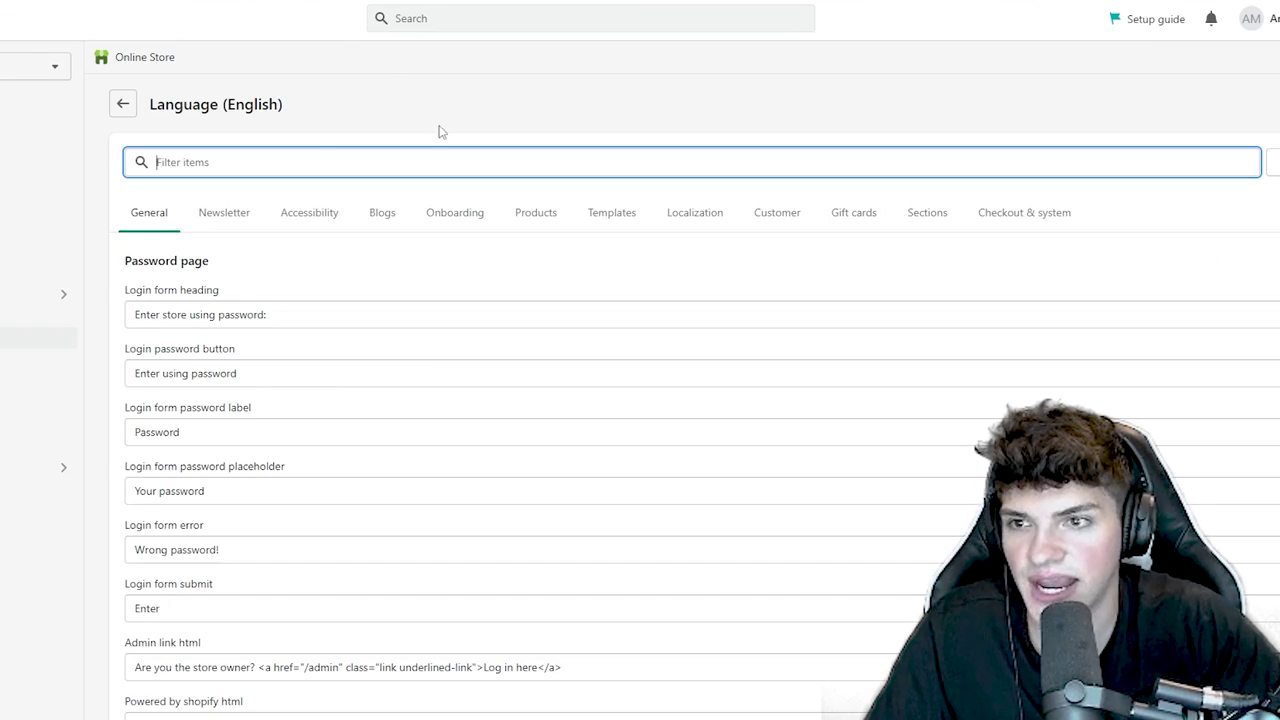
pyautogui.hotkey('ctrl', 'v')
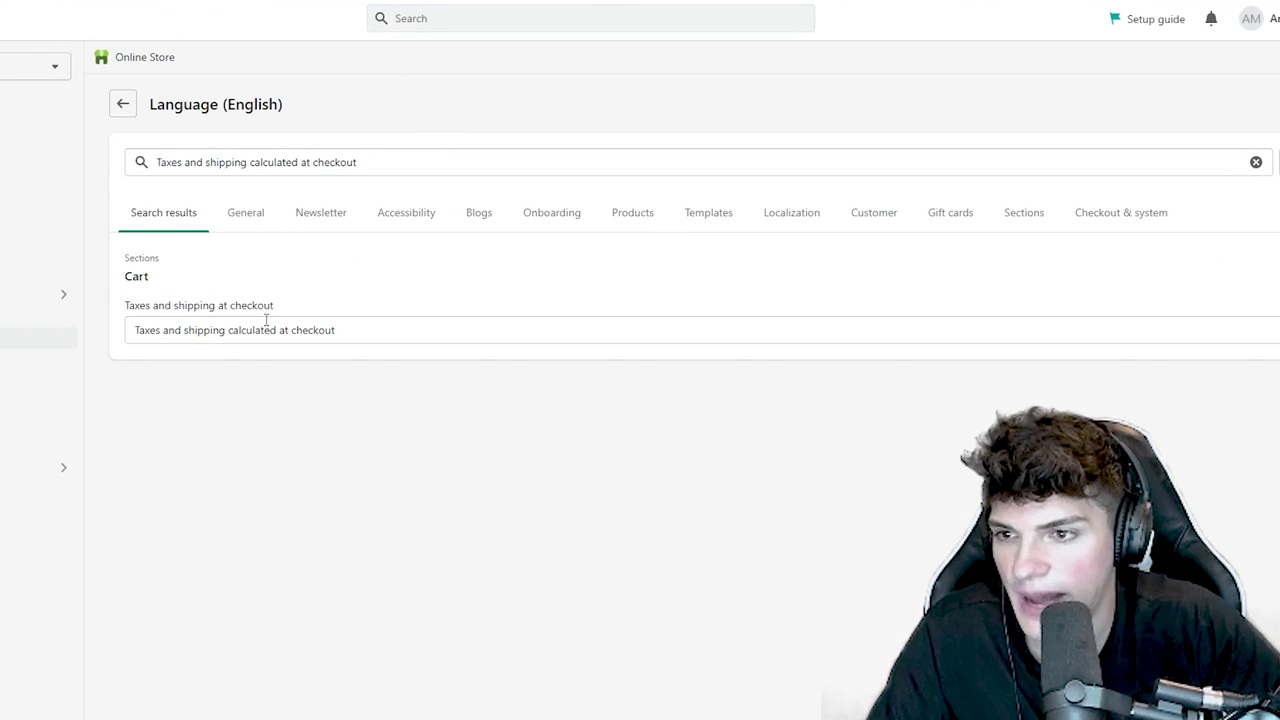
pyautogui.tripleClick(266, 320)
pyautogui.write('Free shipping available at checkout!')
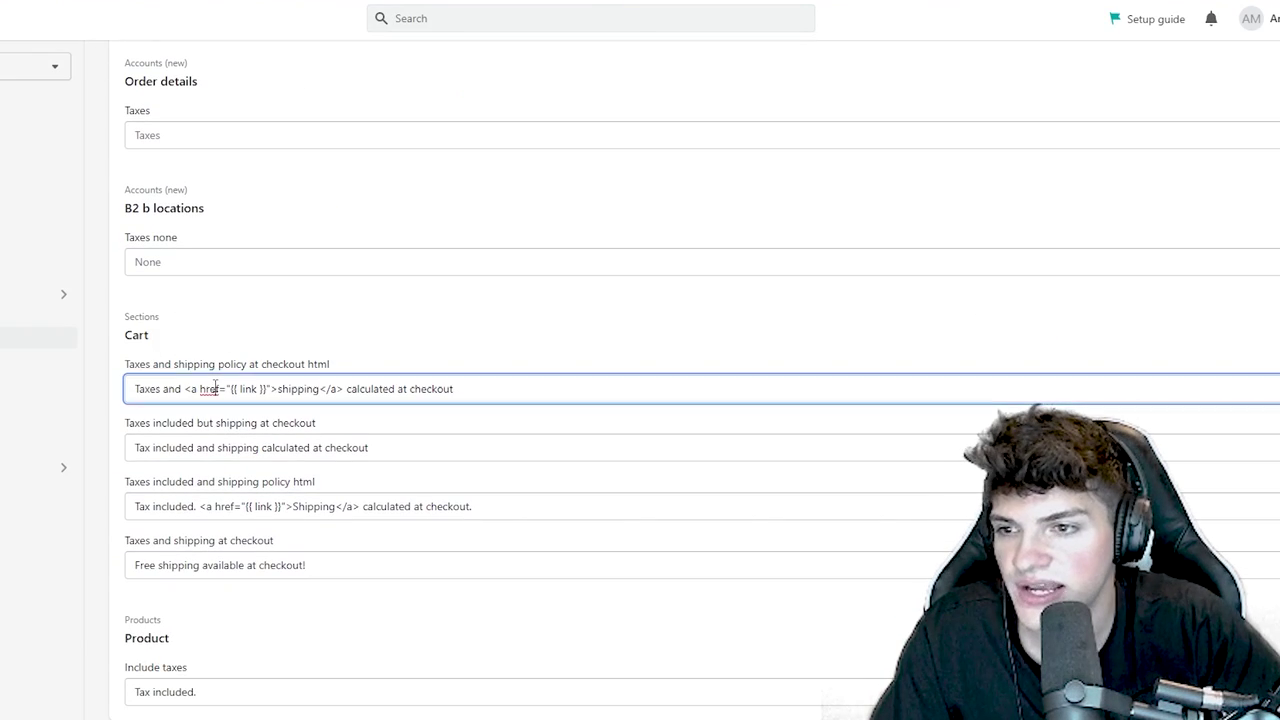
# - Paste the free-shipping message into the Tax included and checkout fields, save, and reload
pyautogui.tripleClick(215, 389)
pyautogui.tripleClick(351, 563)
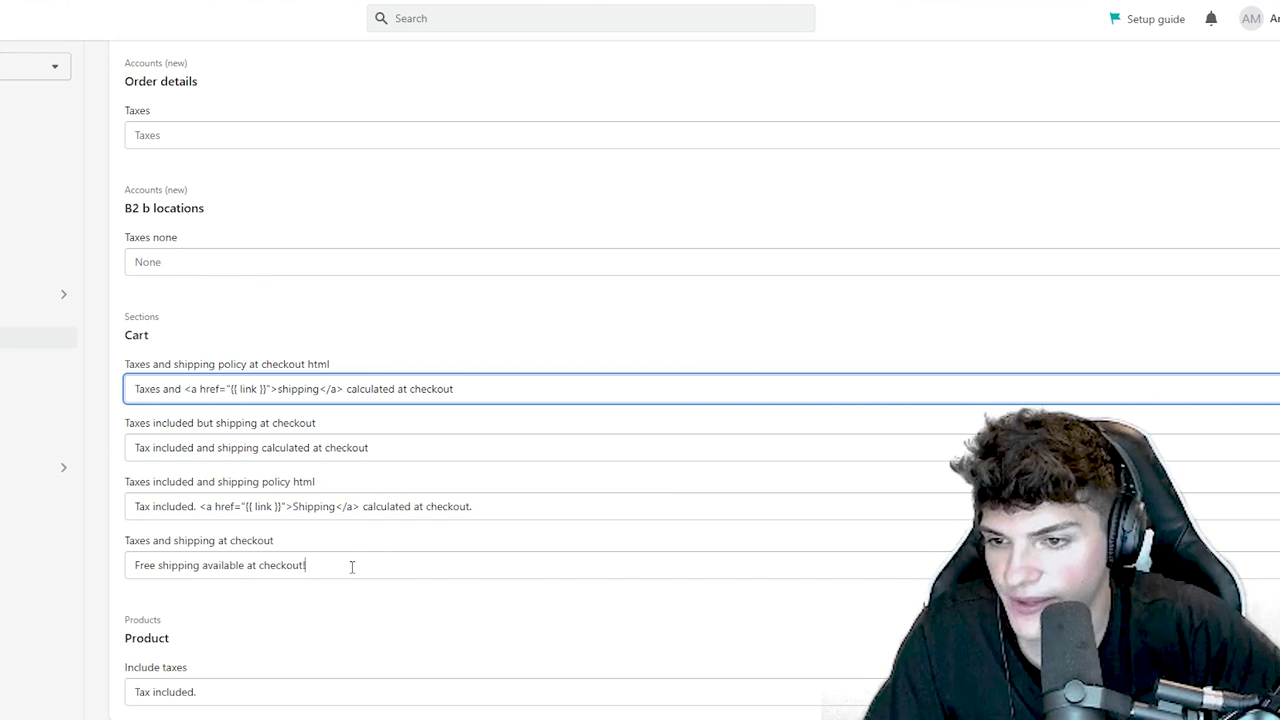
pyautogui.hotkey('ctrl', 'c')
pyautogui.tripleClick(323, 508)
pyautogui.hotkey('ctrl', 'v')
pyautogui.tripleClick(287, 448)
pyautogui.hotkey('ctrl', 'v')
pyautogui.tripleClick(278, 395)
pyautogui.hotkey('ctrl', 'v')
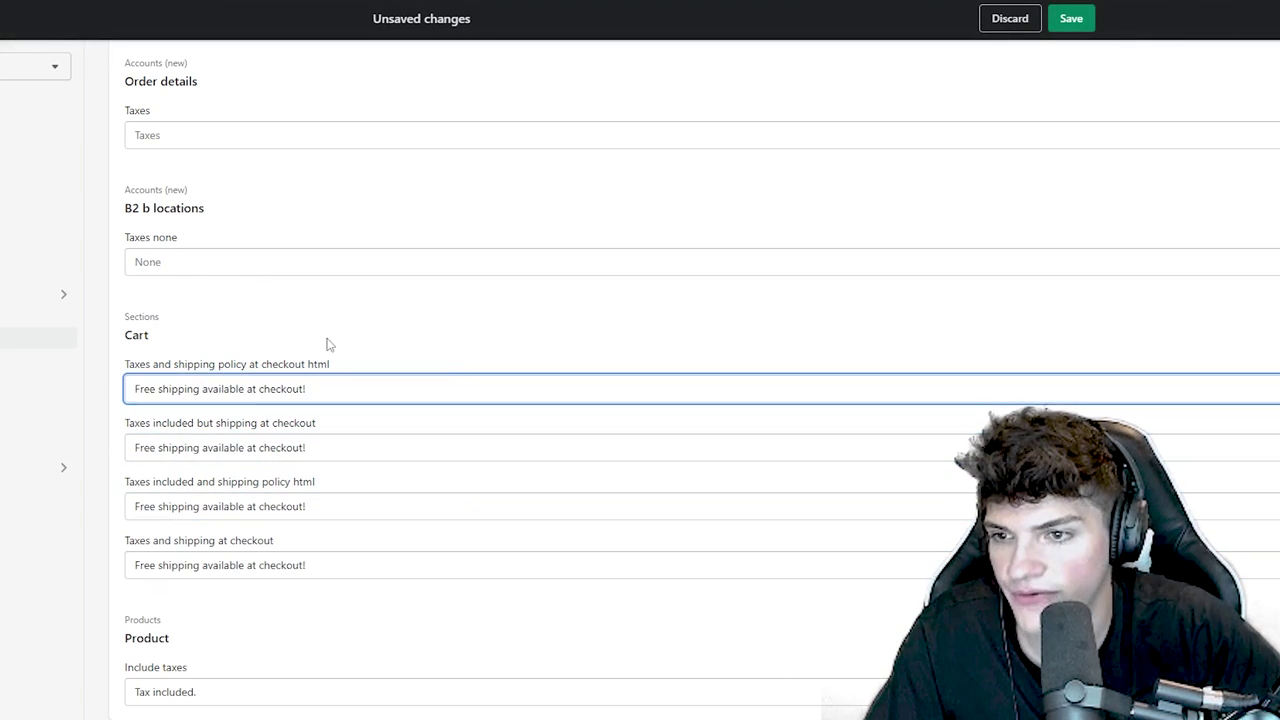
pyautogui.click(1071, 18)
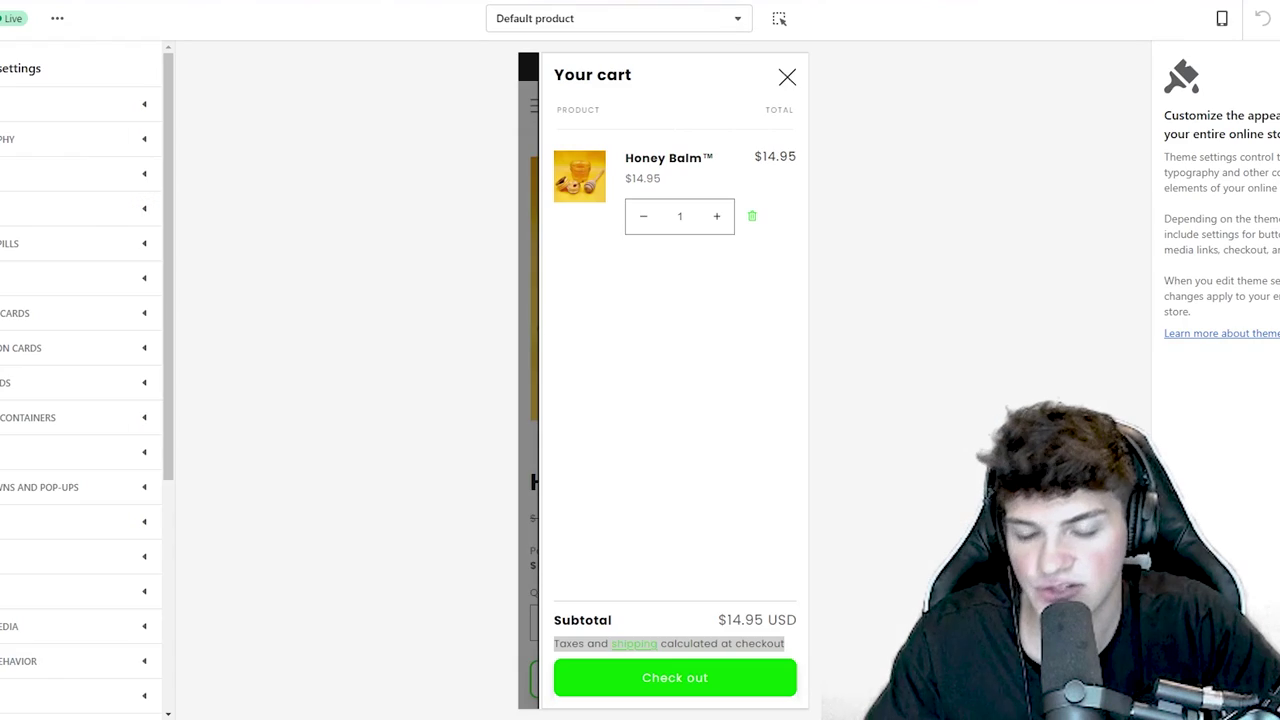
pyautogui.press('F5')
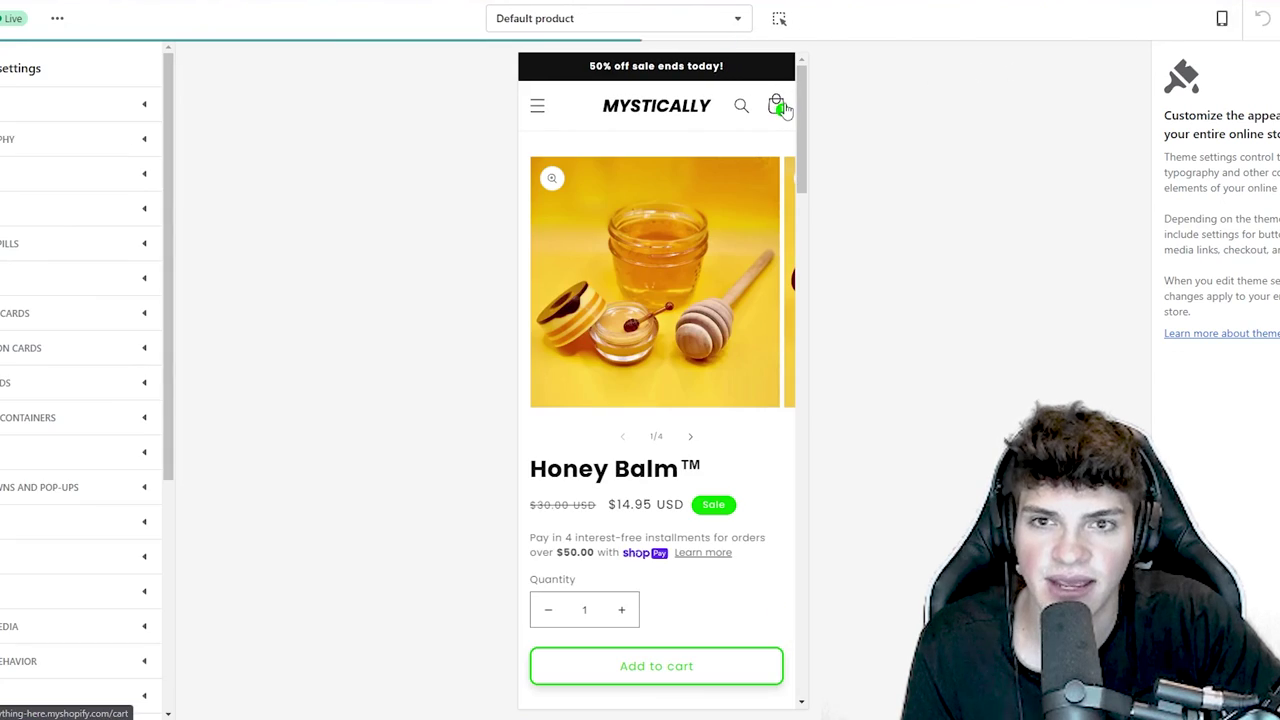
# - Check the new free-shipping line in the cart drawer
pyautogui.click(777, 104)
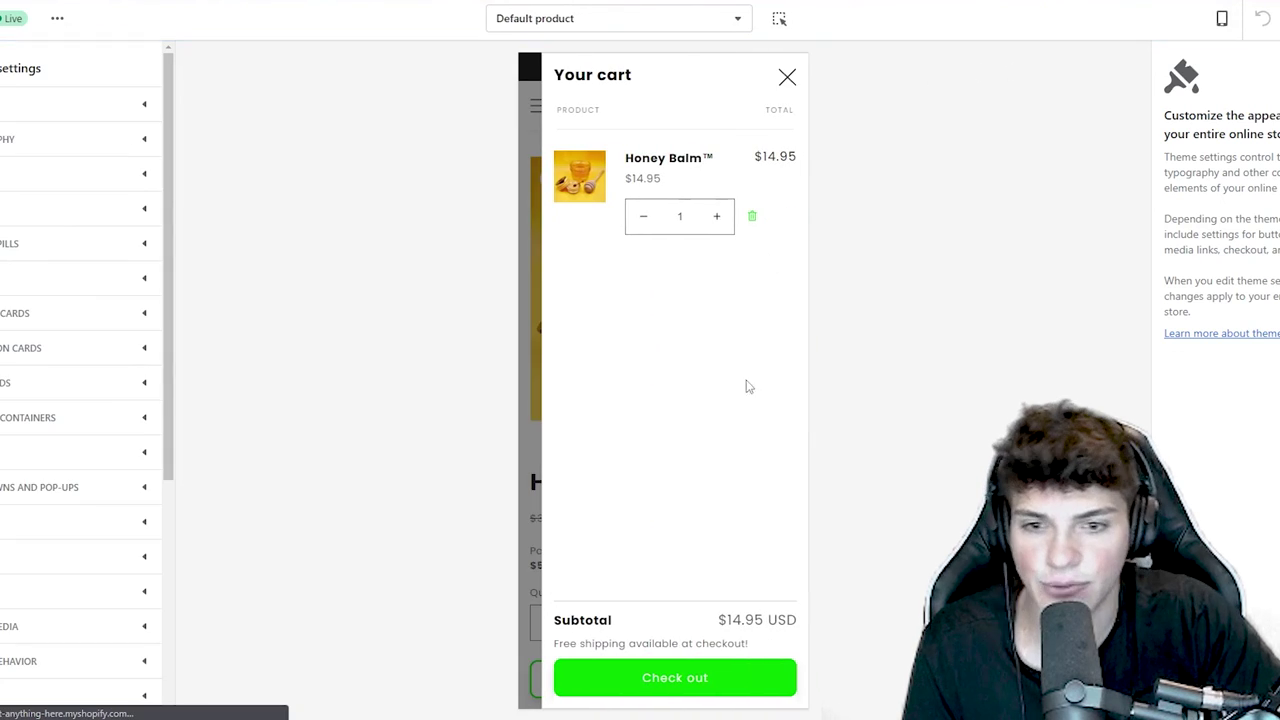
pyautogui.moveTo(596, 641); pyautogui.dragTo(807, 650)
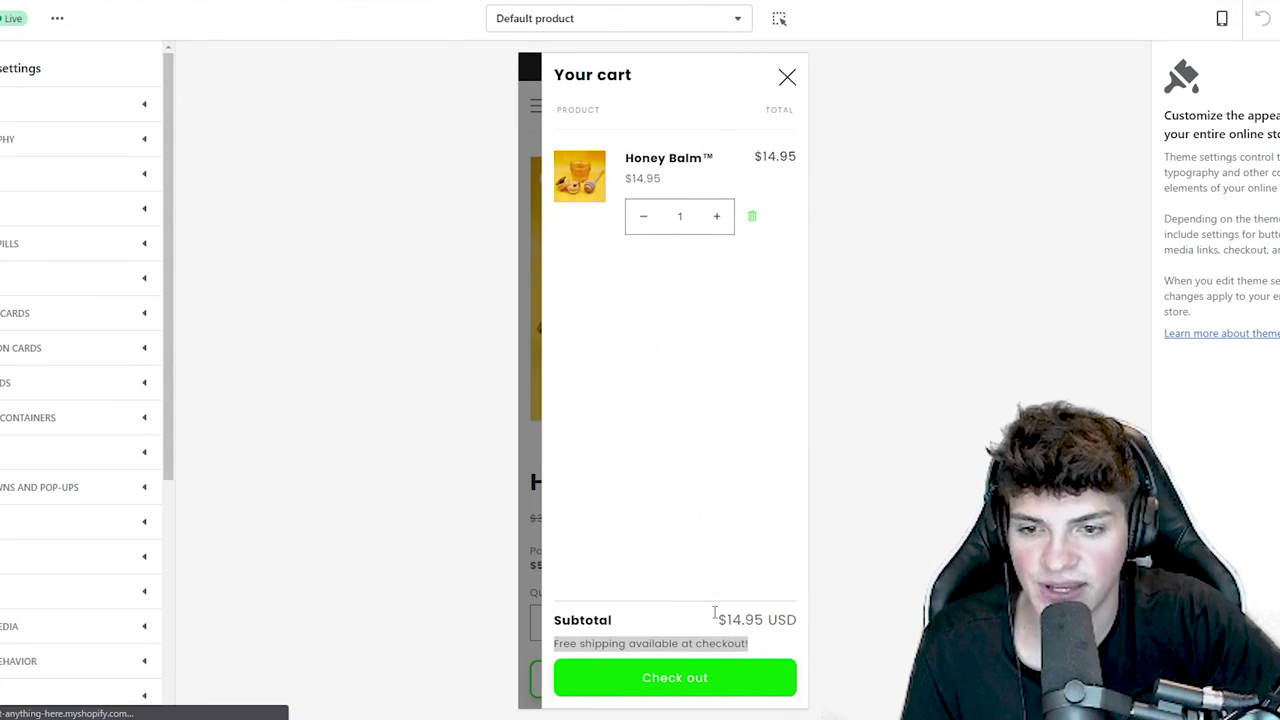
pyautogui.click(694, 550)
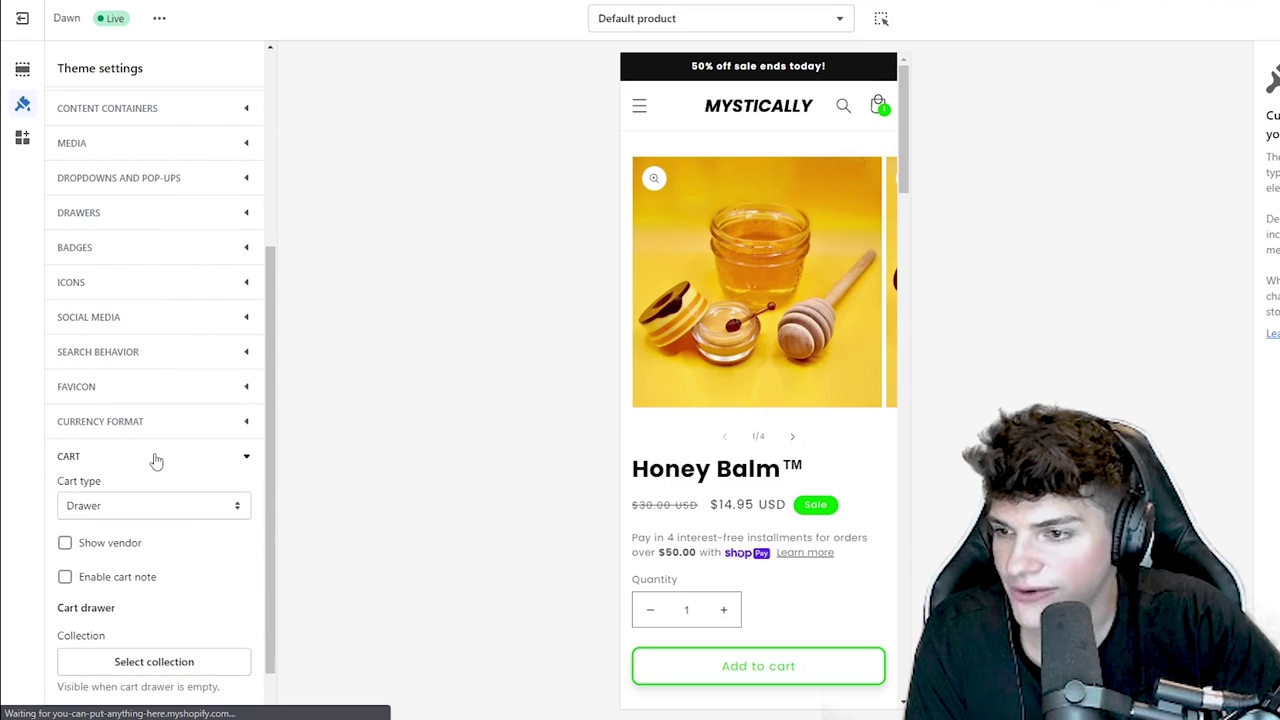
pyautogui.click(156, 457)
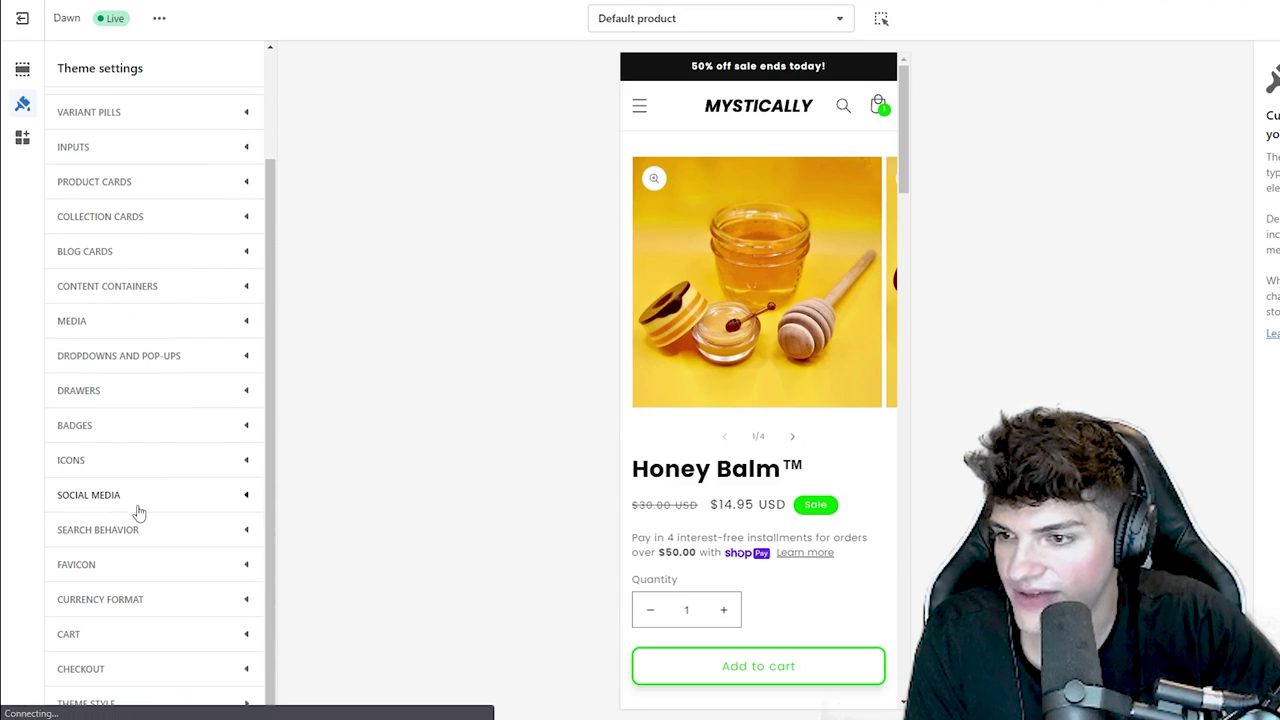
# - Use the MYSTICALLY image as the centred checkout logo and preview the checkout
pyautogui.click(128, 672)
pyautogui.scroll(-4, 114, 471)
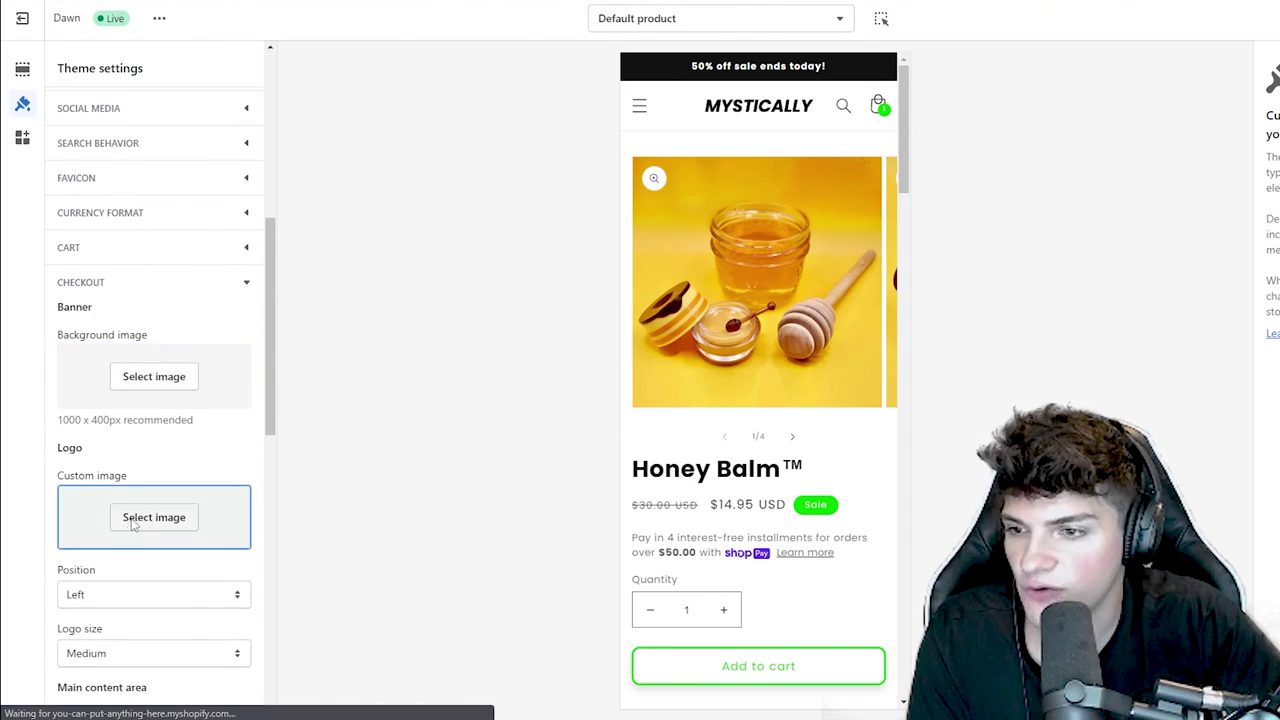
pyautogui.click(129, 252)
pyautogui.click(243, 700)
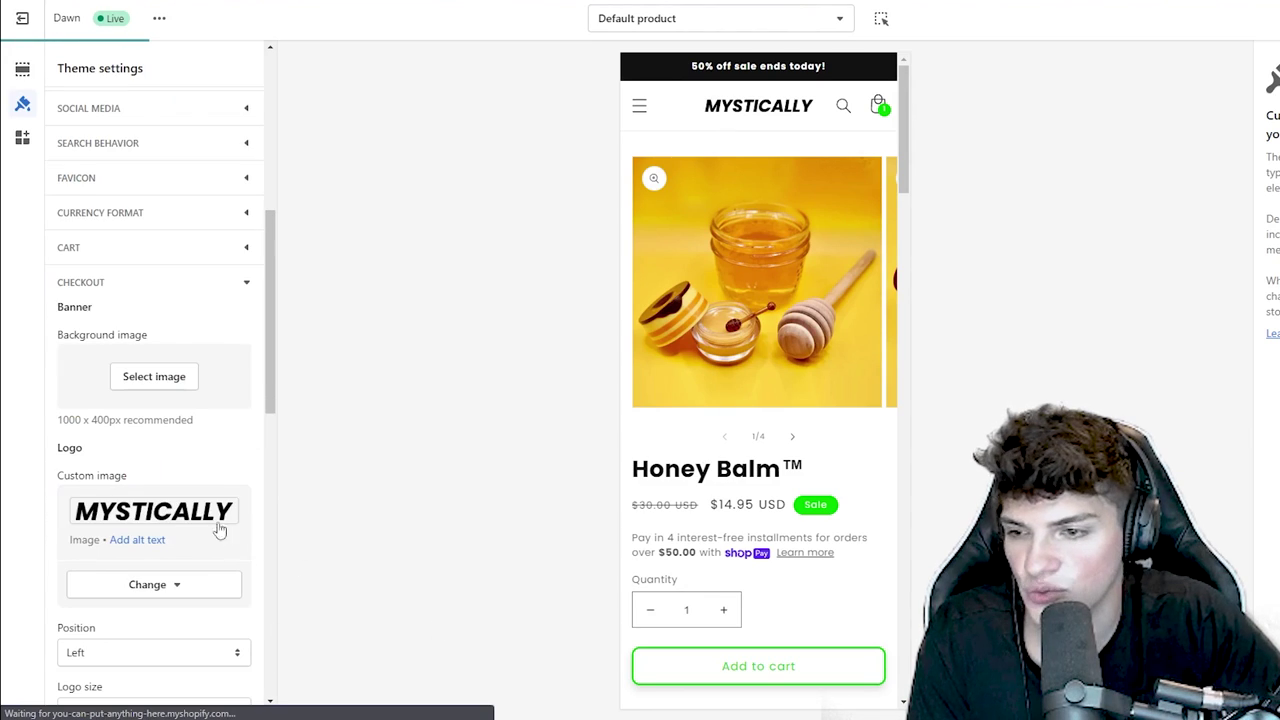
pyautogui.scroll(-3, 131, 543)
pyautogui.click(90, 452)
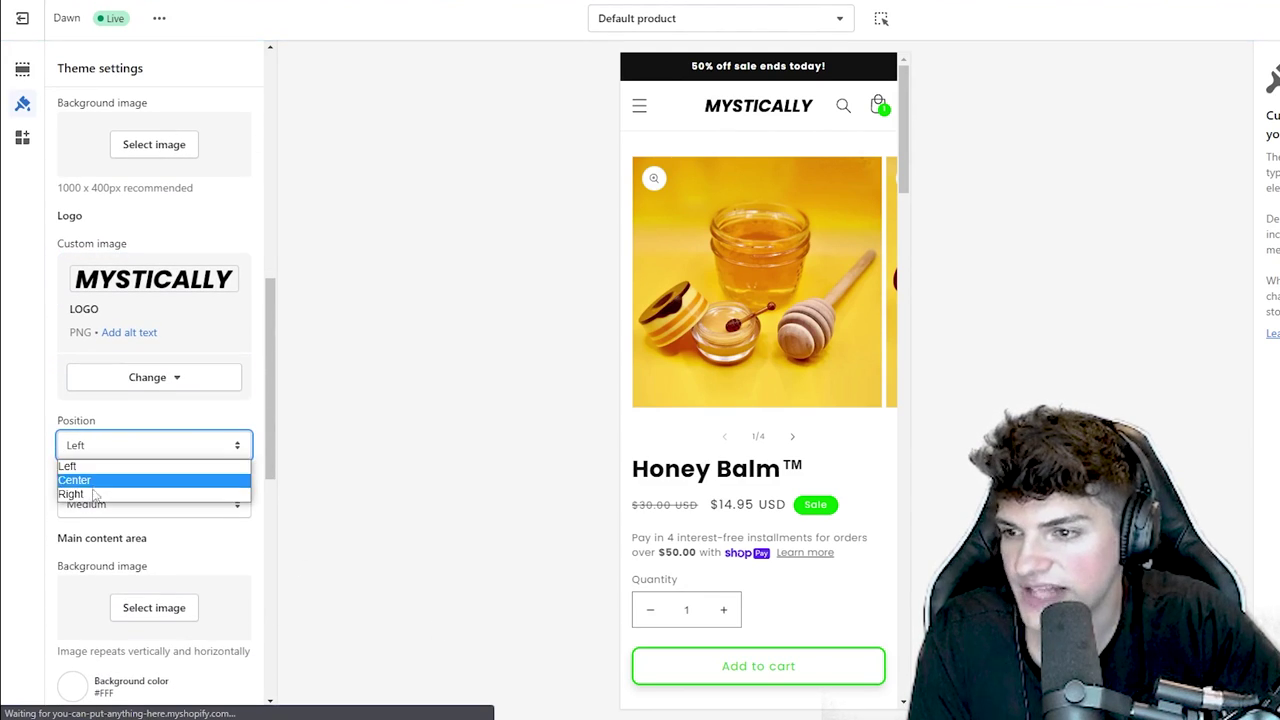
pyautogui.click(95, 484)
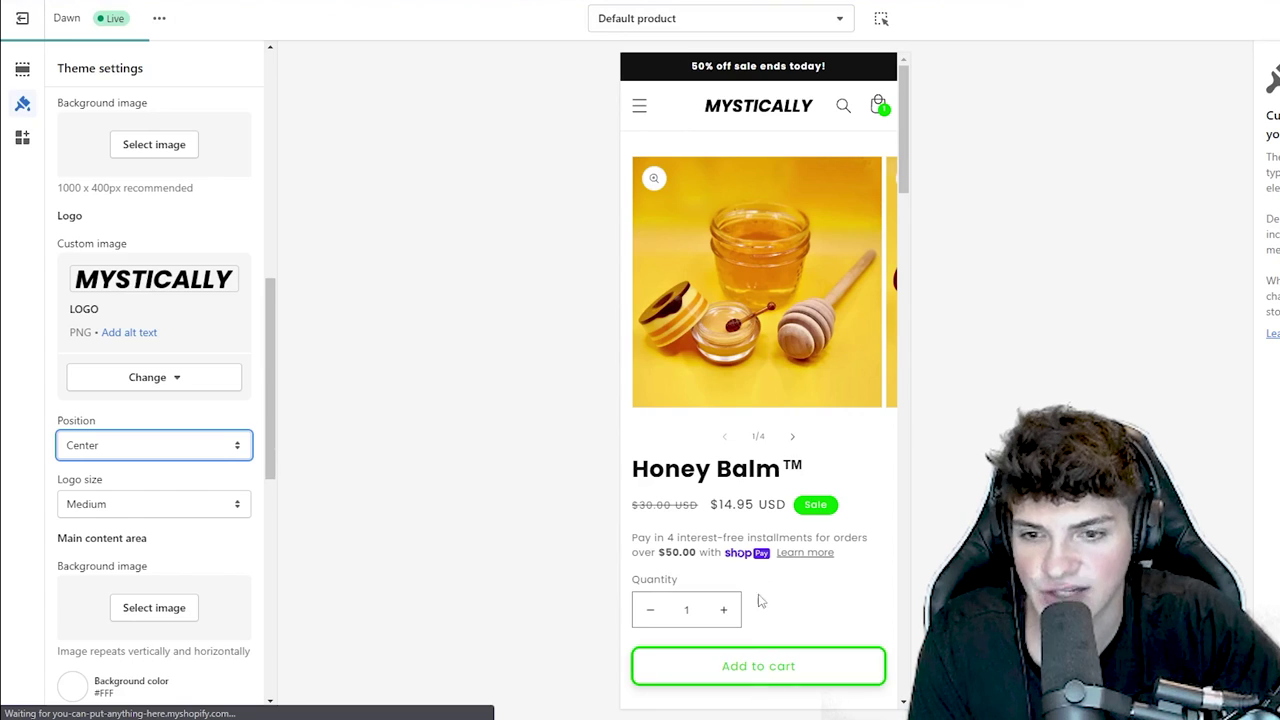
pyautogui.scroll(-2, 760, 600)
pyautogui.click(878, 105)
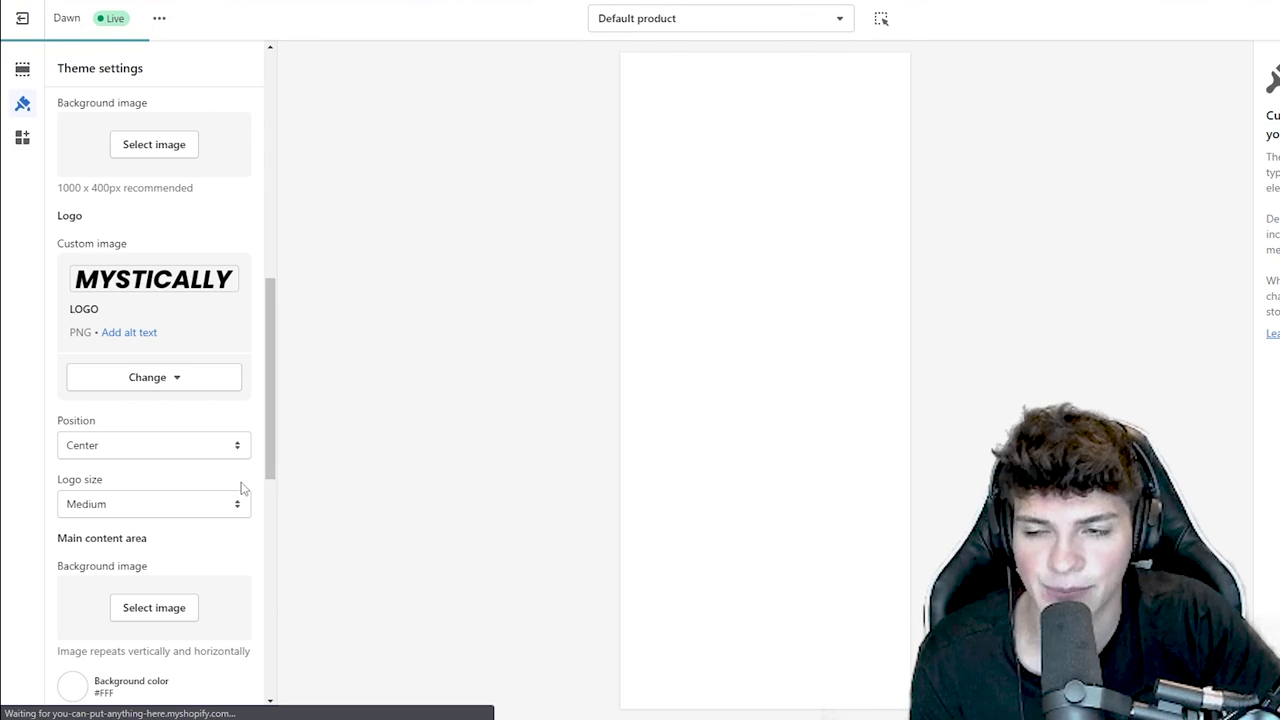
# - Set checkout accents to #121212, buttons to green #06D100 and errors to #E9100F
pyautogui.scroll(-2, 129, 491)
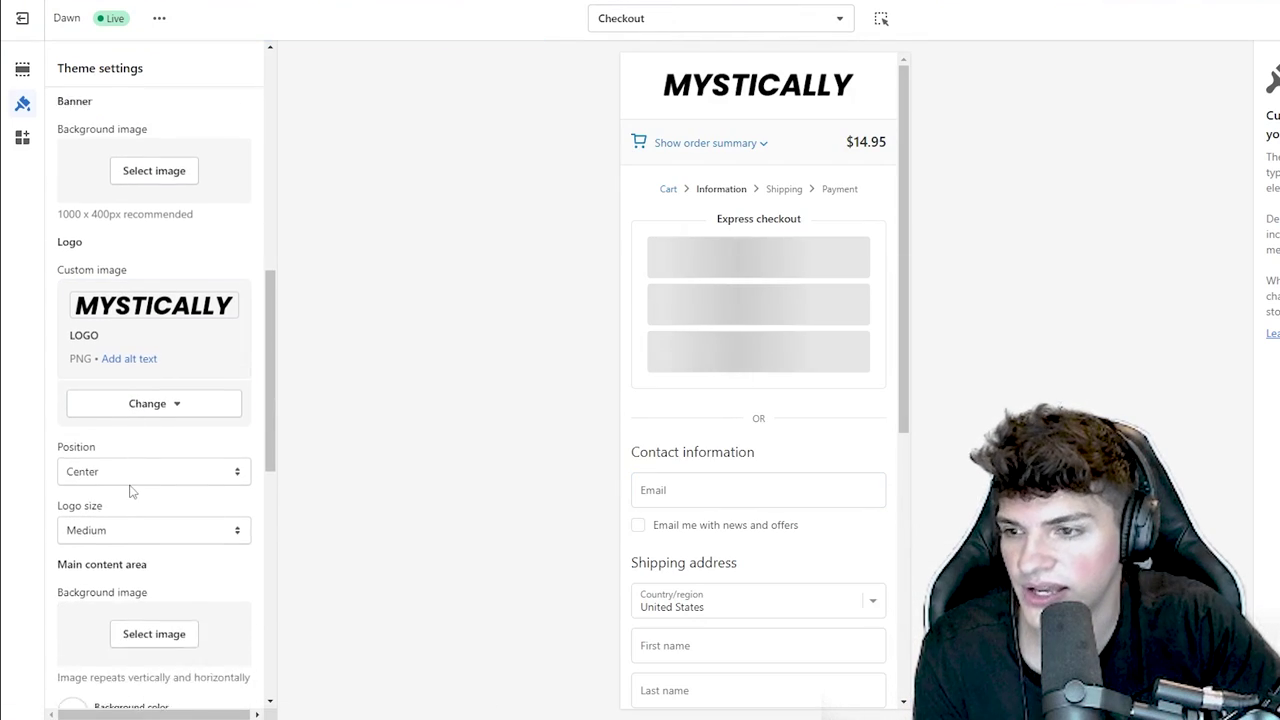
pyautogui.scroll(-8, 139, 495)
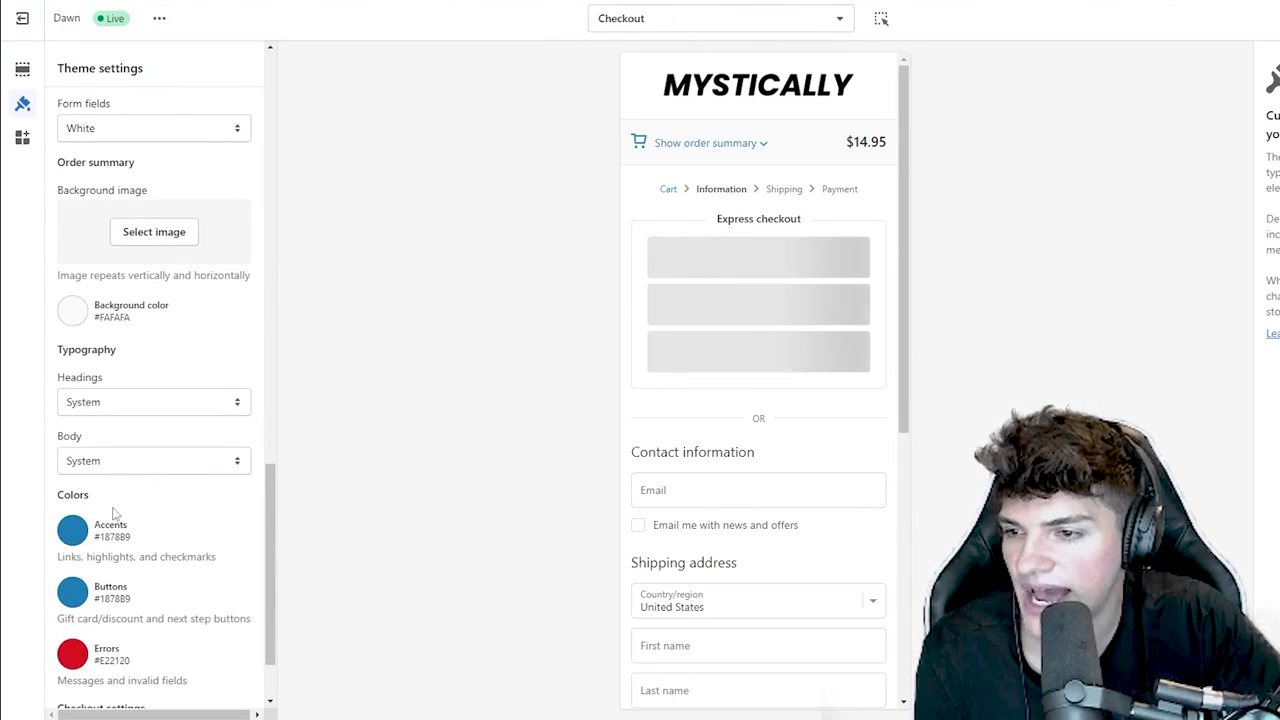
pyautogui.click(72, 531)
pyautogui.click(123, 465)
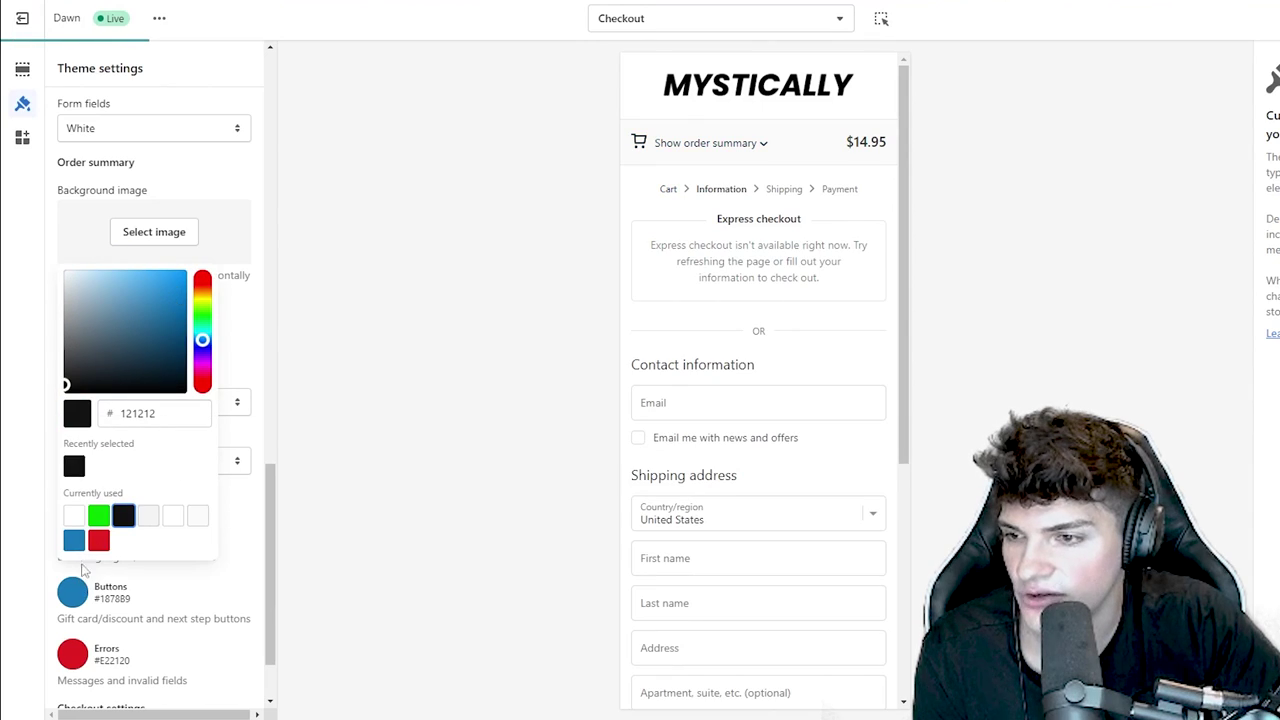
pyautogui.click(84, 580)
pyautogui.click(124, 530)
pyautogui.click(352, 542)
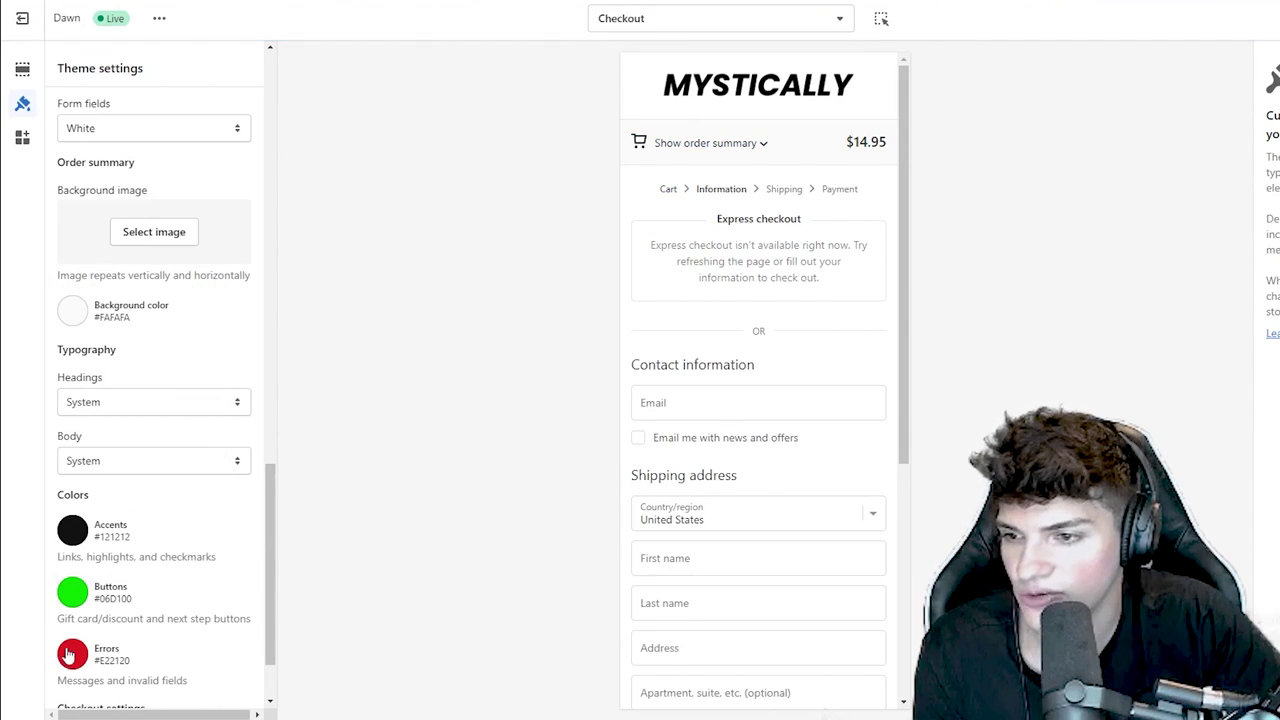
pyautogui.click(72, 653)
pyautogui.click(179, 354)
pyautogui.click(356, 491)
# - Adjust a remaining checkout option and save the checkout changes
pyautogui.scroll(-2, 150, 500)
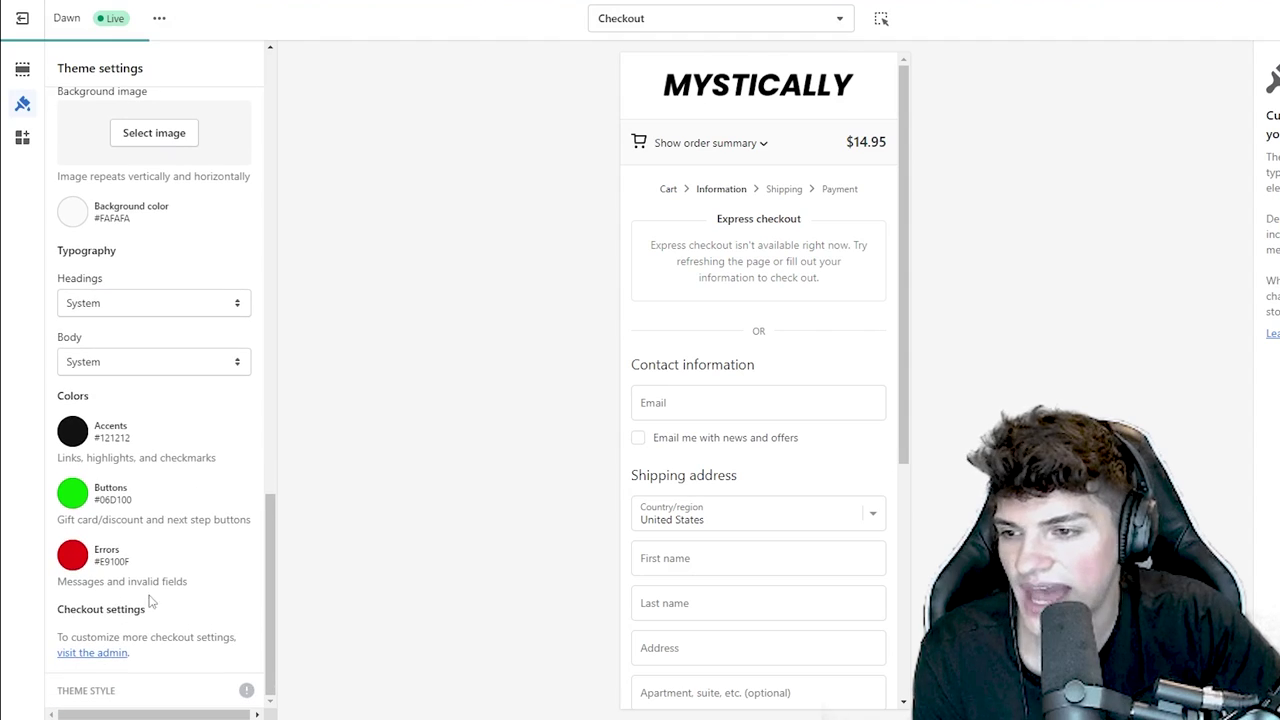
pyautogui.scroll(3, 137, 606)
pyautogui.scroll(-1, 138, 407)
pyautogui.moveTo(138, 407); pyautogui.dragTo(34, 420)
pyautogui.click(89, 449)
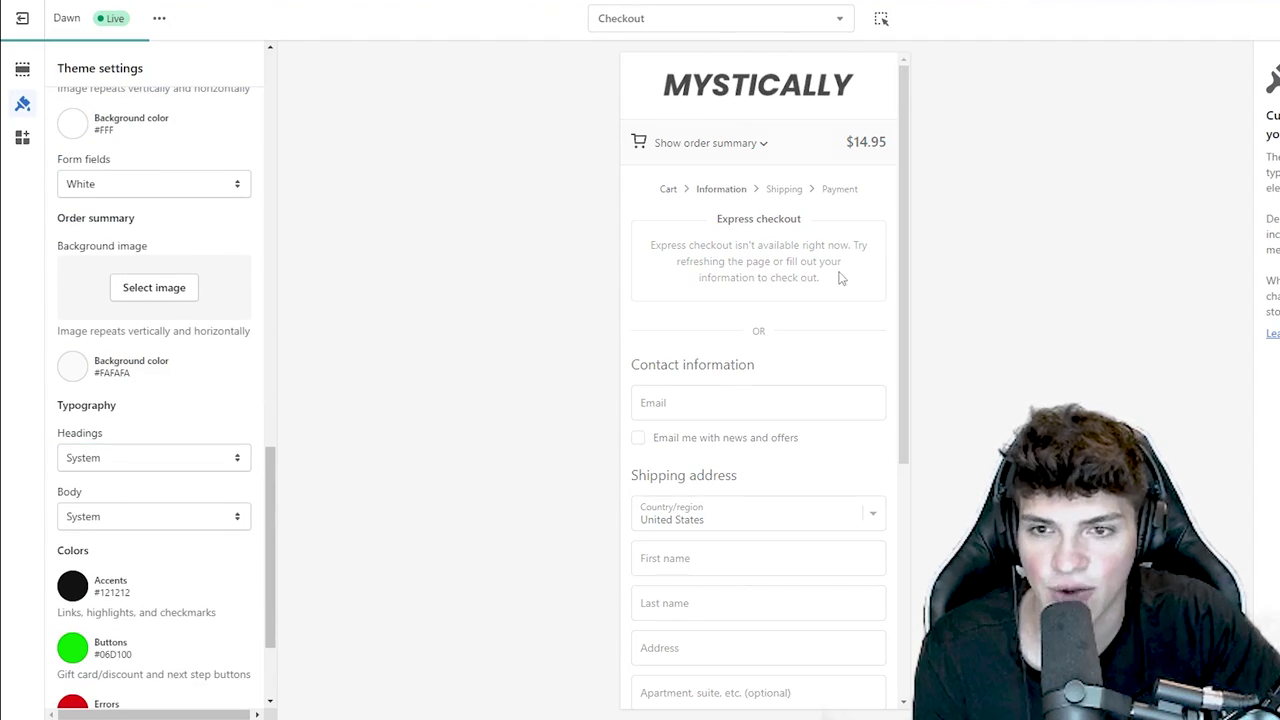
pyautogui.scroll(-4, 815, 315)
pyautogui.hotkey('ctrl', 's')
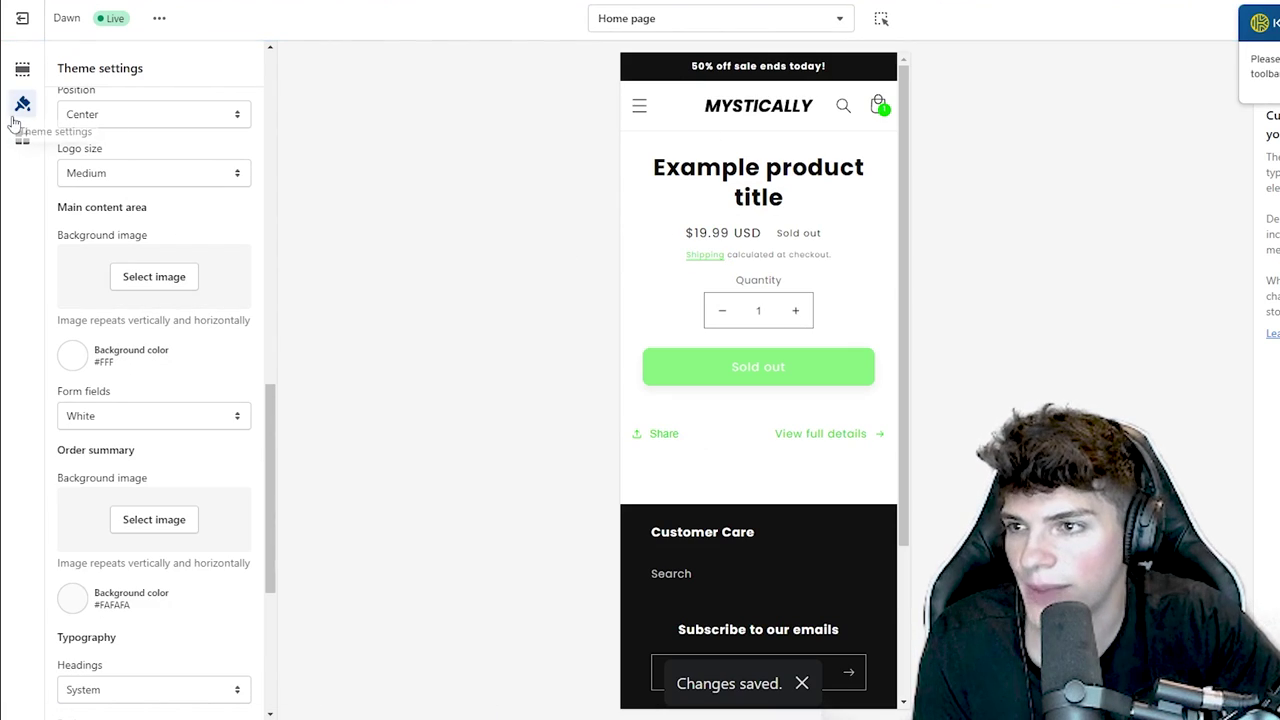
# - Hide the NEW label Text block and the Share link block under Featured product
pyautogui.click(22, 68)
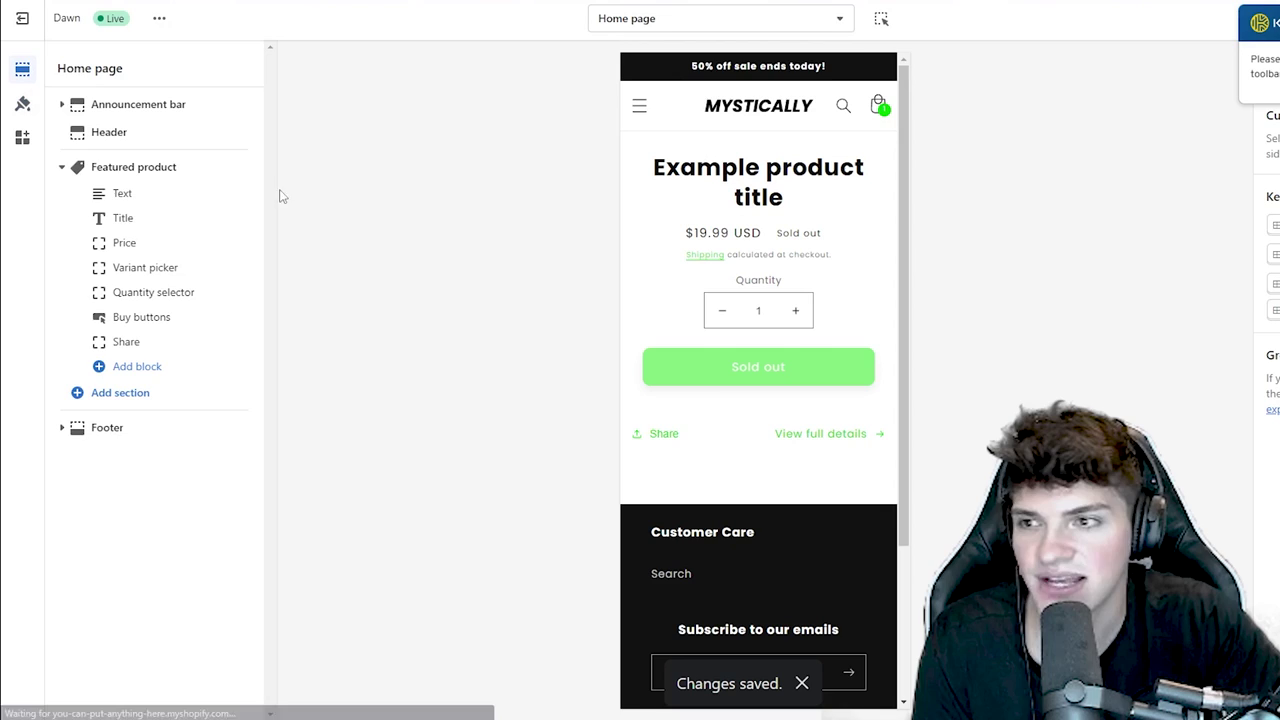
pyautogui.click(133, 167)
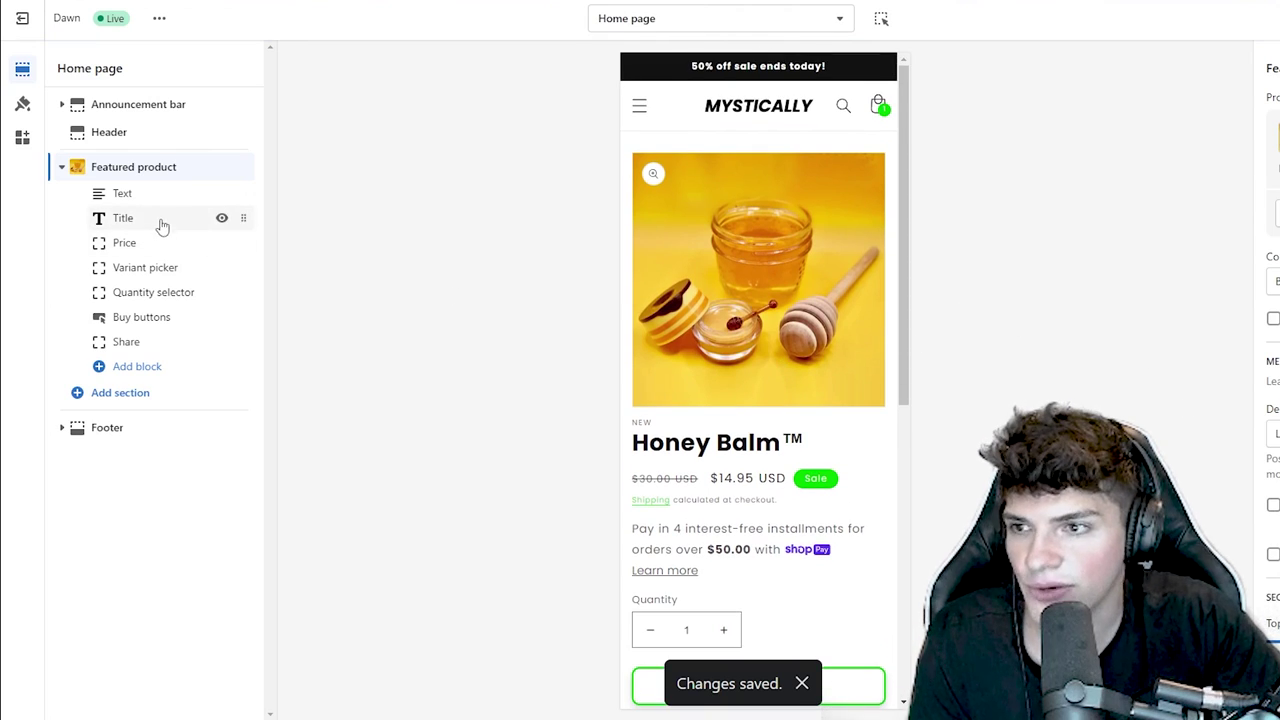
pyautogui.doubleClick(642, 423)
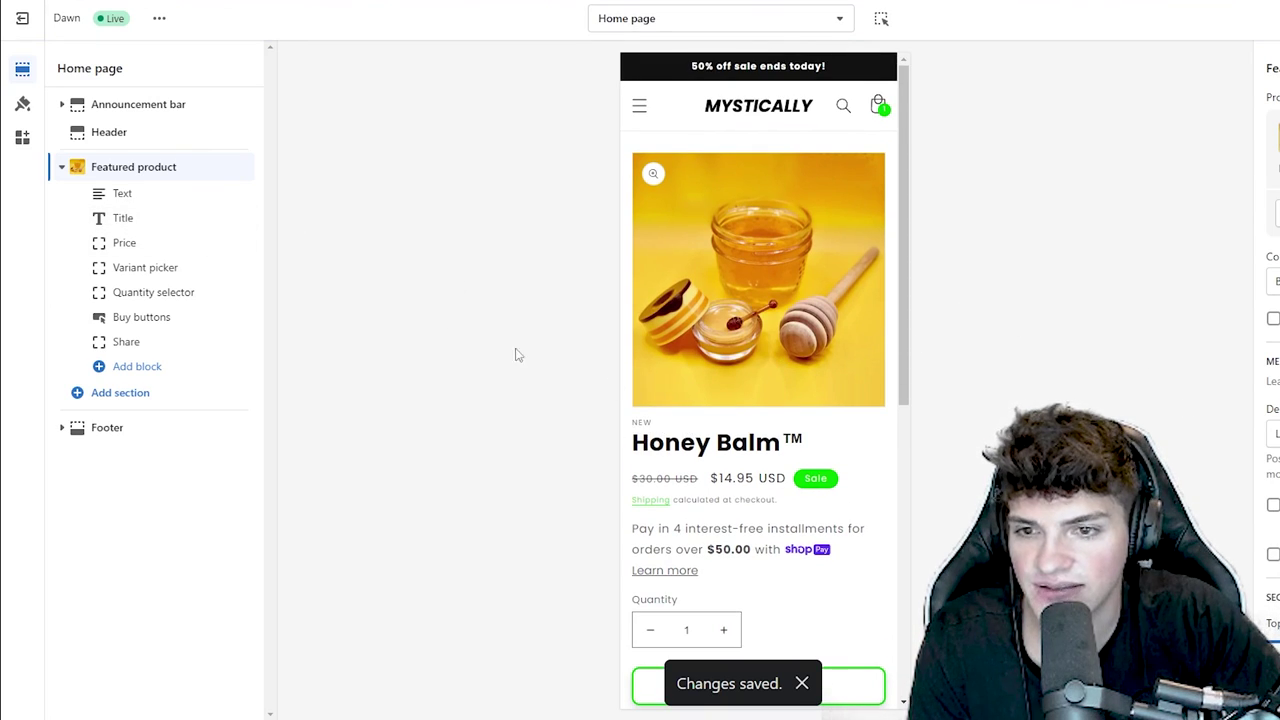
pyautogui.click(222, 193)
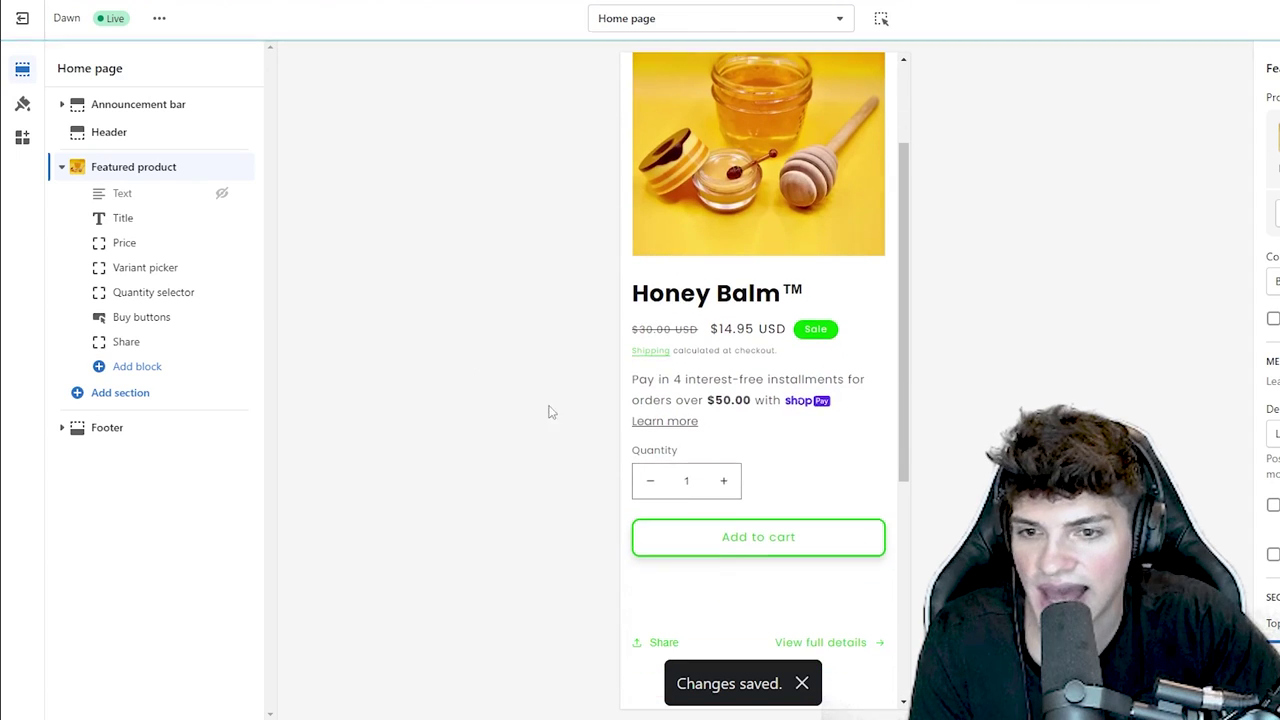
pyautogui.scroll(-2, 727, 562)
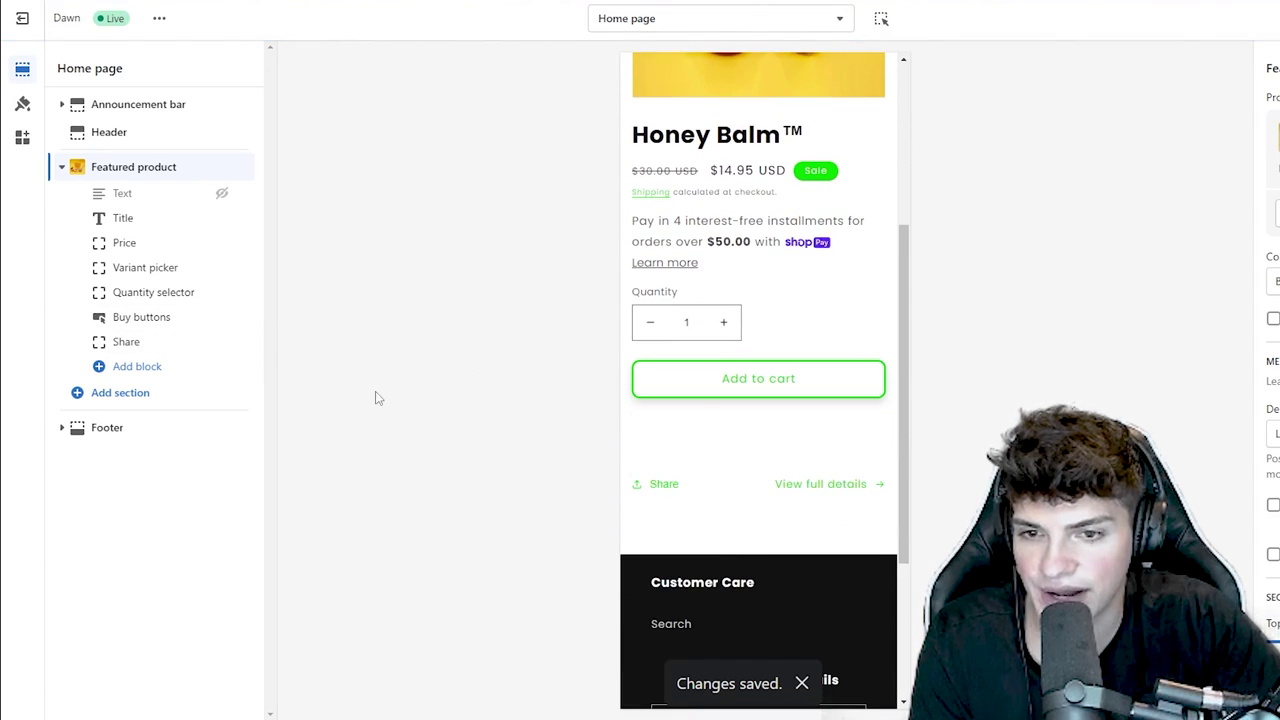
pyautogui.click(222, 342)
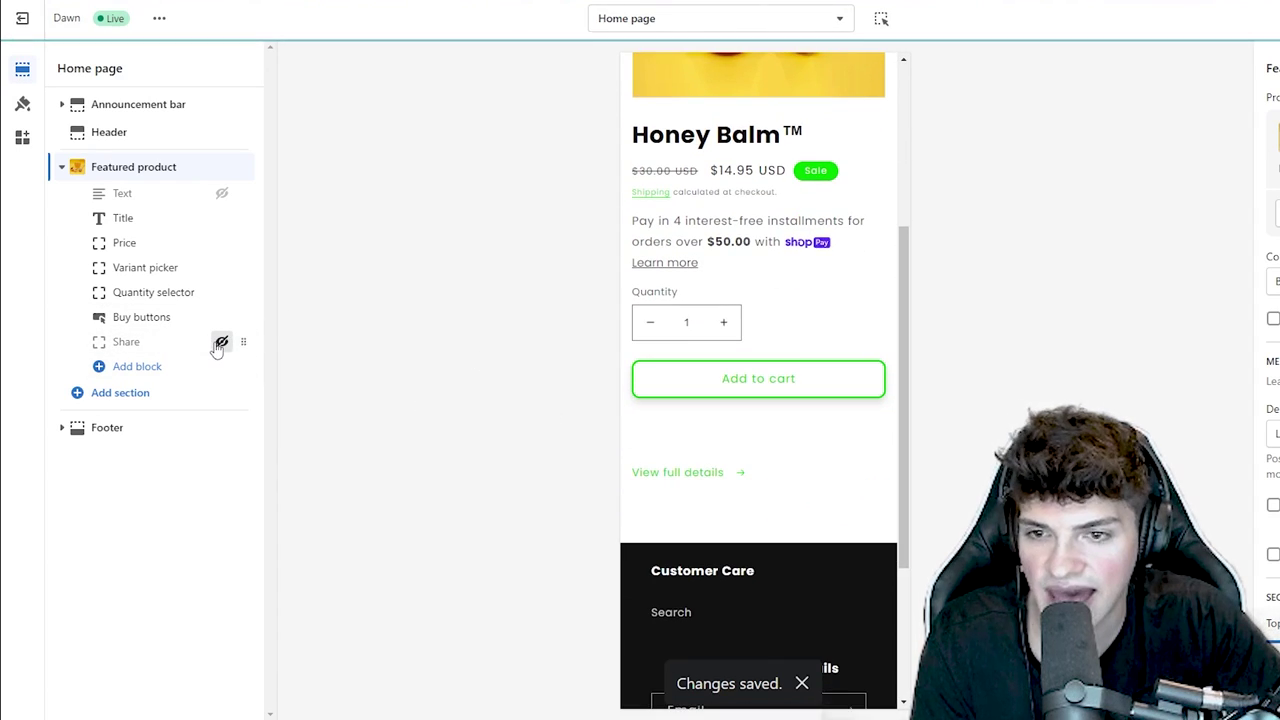
pyautogui.scroll(-2, 760, 425)
pyautogui.moveTo(778, 346); pyautogui.dragTo(633, 350)
pyautogui.moveTo(736, 347); pyautogui.dragTo(633, 348)
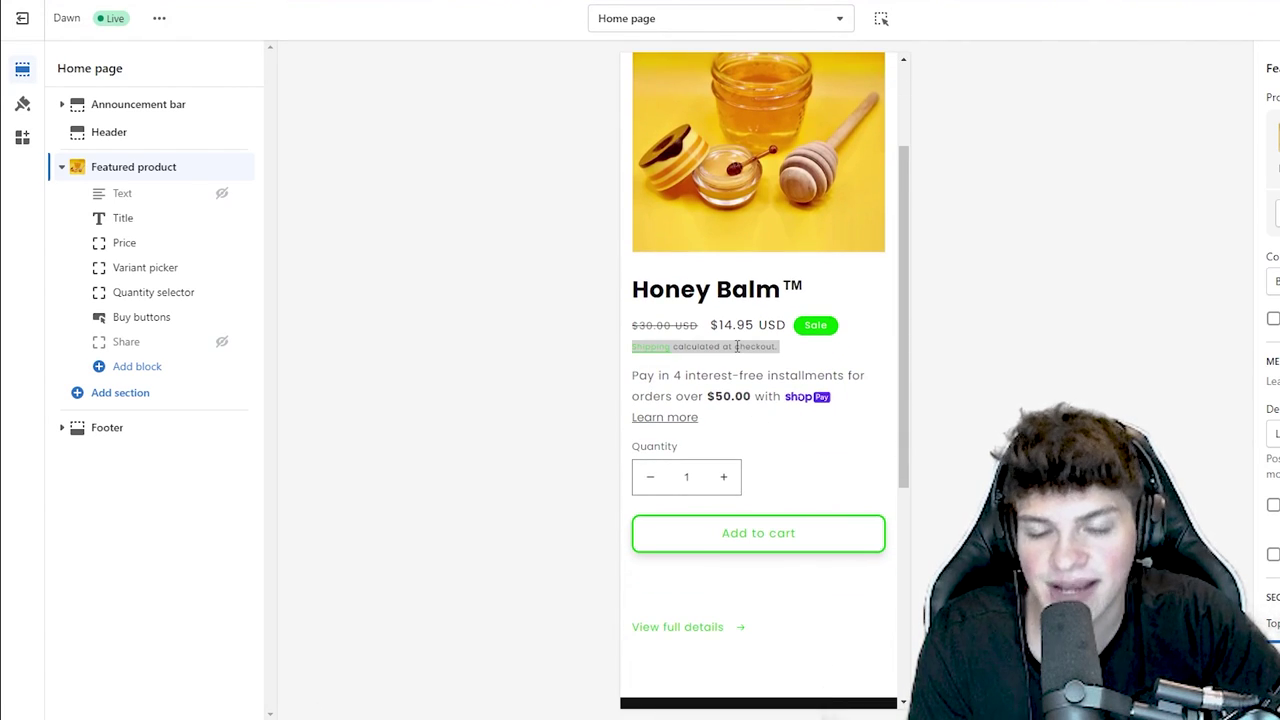
pyautogui.click(735, 347)
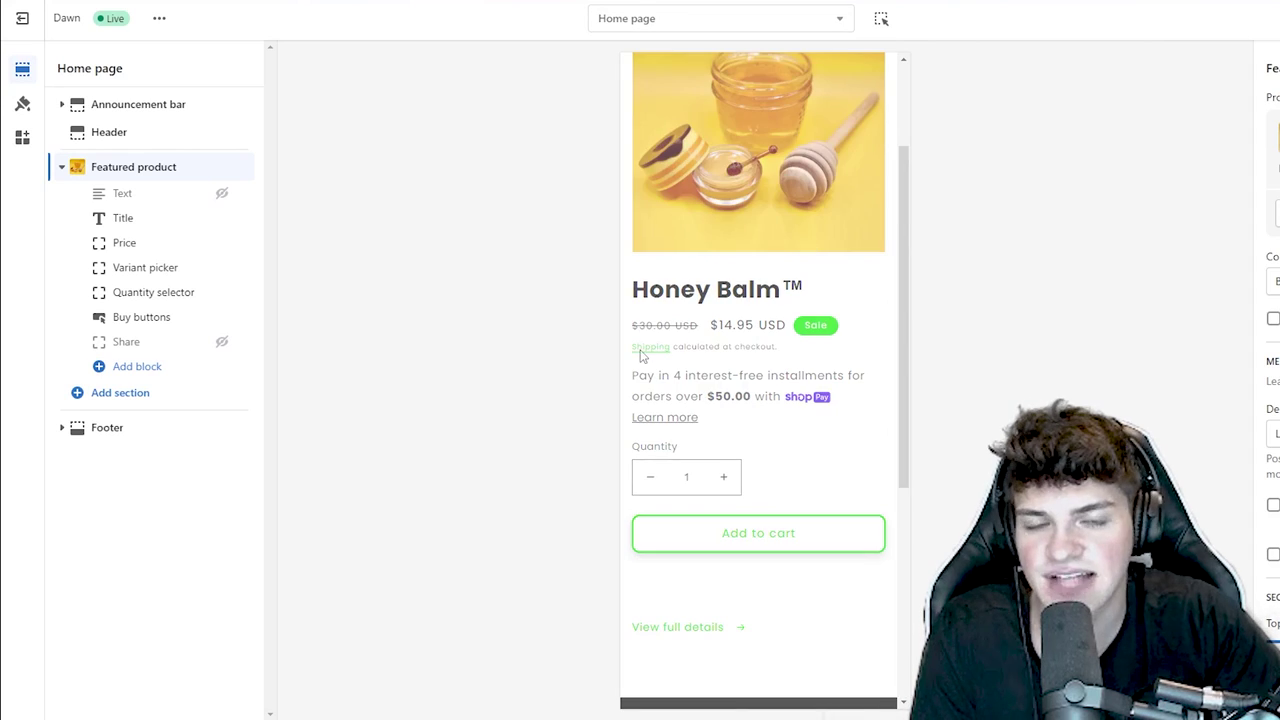
# - Preview the full Honey Balm™ product page and scroll through it
pyautogui.scroll(-4, 643, 351)
pyautogui.scroll(1, 654, 388)
pyautogui.scroll(5, 660, 400)
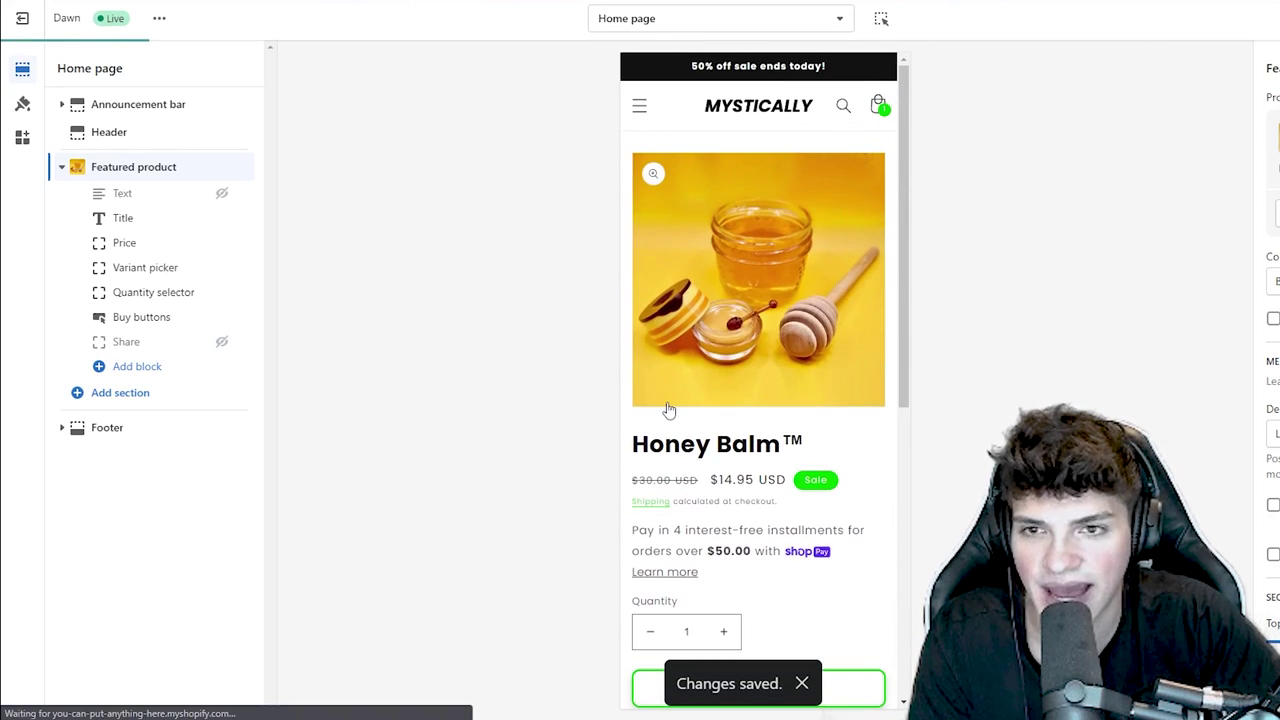
pyautogui.scroll(-2, 690, 460)
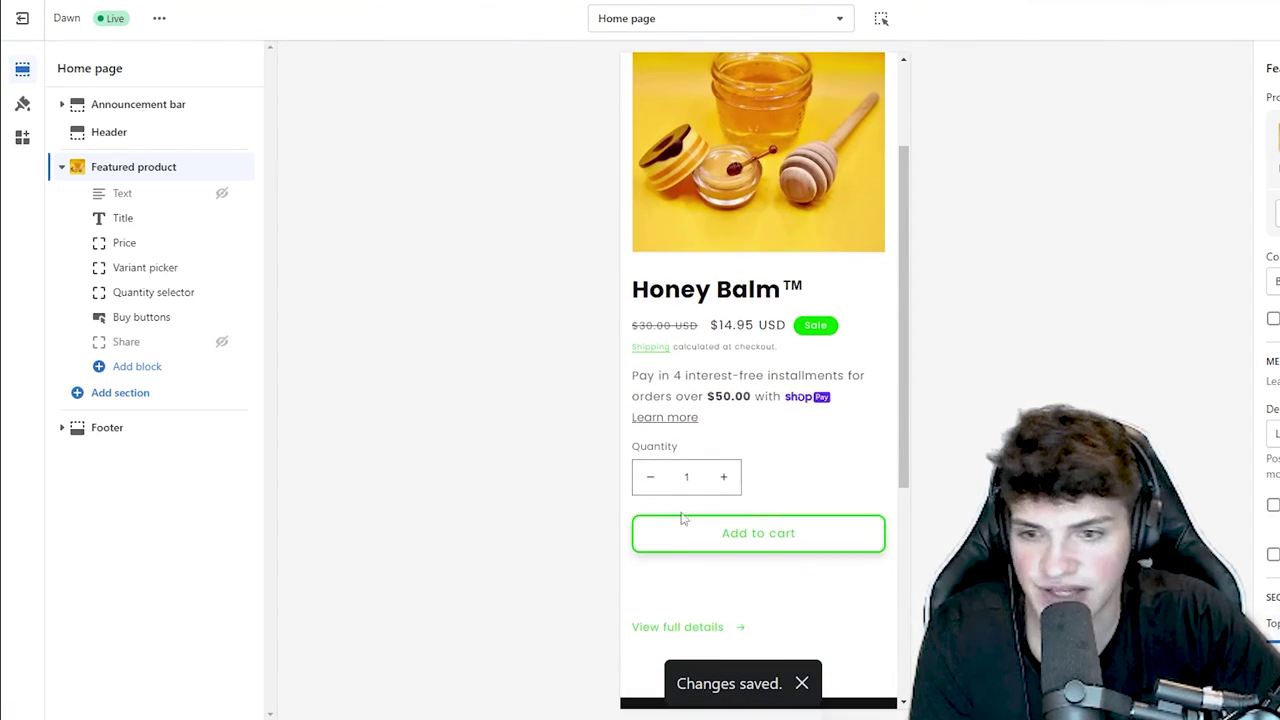
pyautogui.click(666, 626)
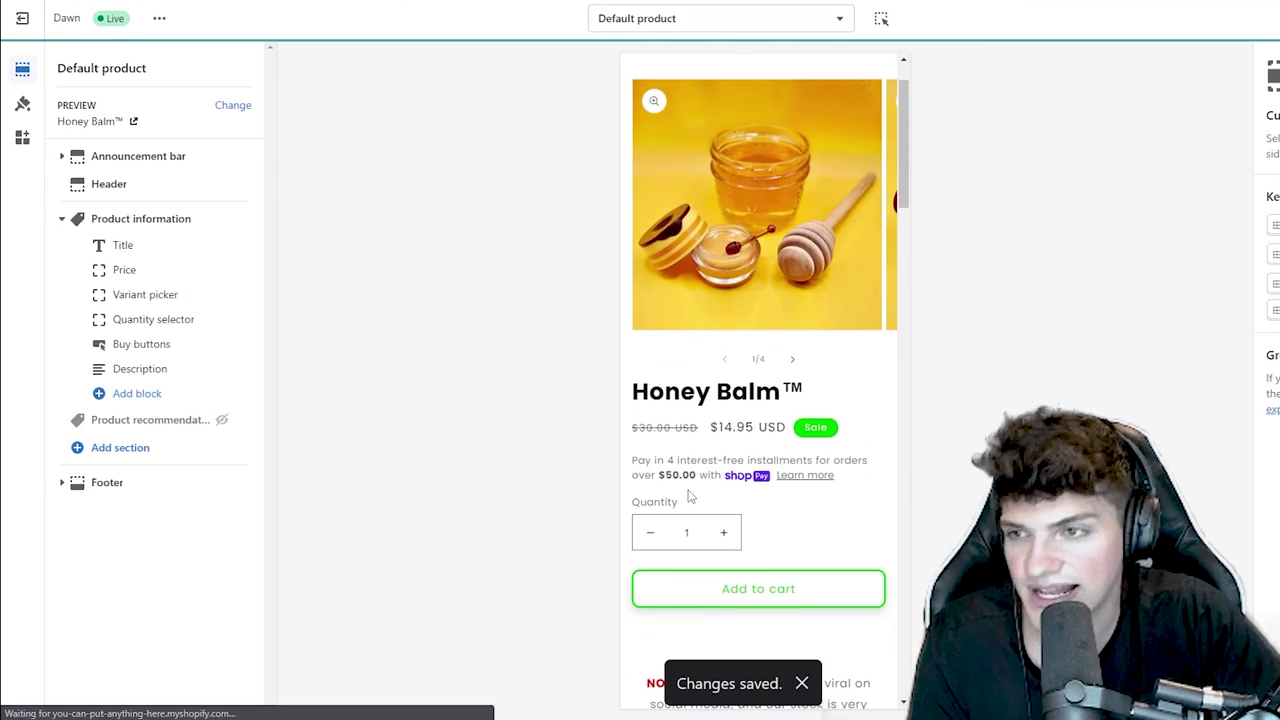
pyautogui.scroll(-3, 690, 490)
pyautogui.scroll(-10, 701, 486)
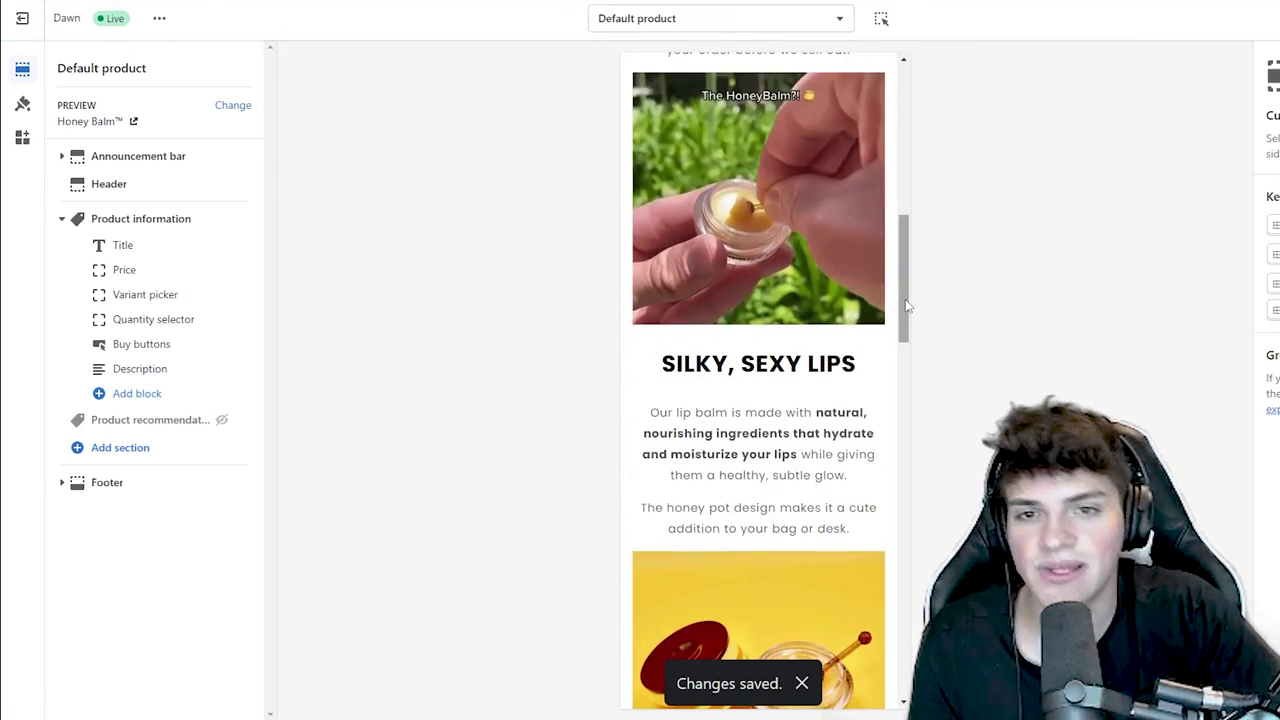
pyautogui.moveTo(900, 590); pyautogui.dragTo(903, 140)
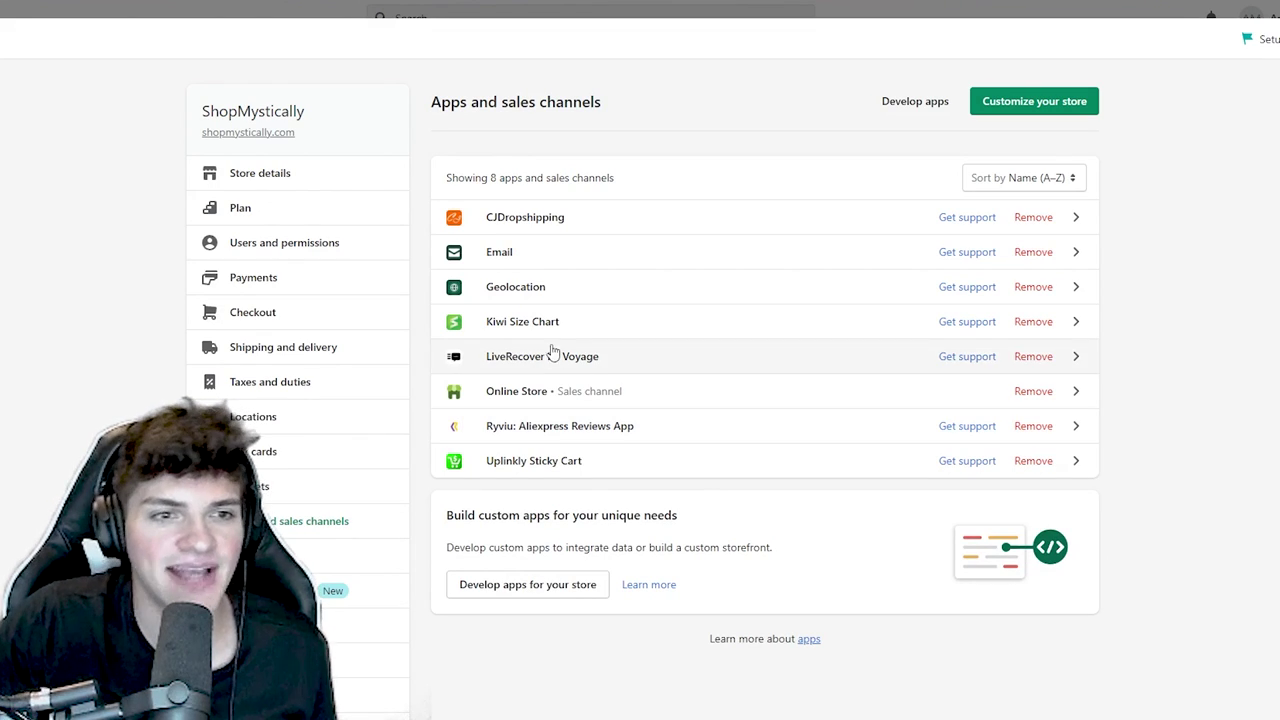
pyautogui.moveTo(632, 188); pyautogui.dragTo(450, 198)
pyautogui.click(502, 175)
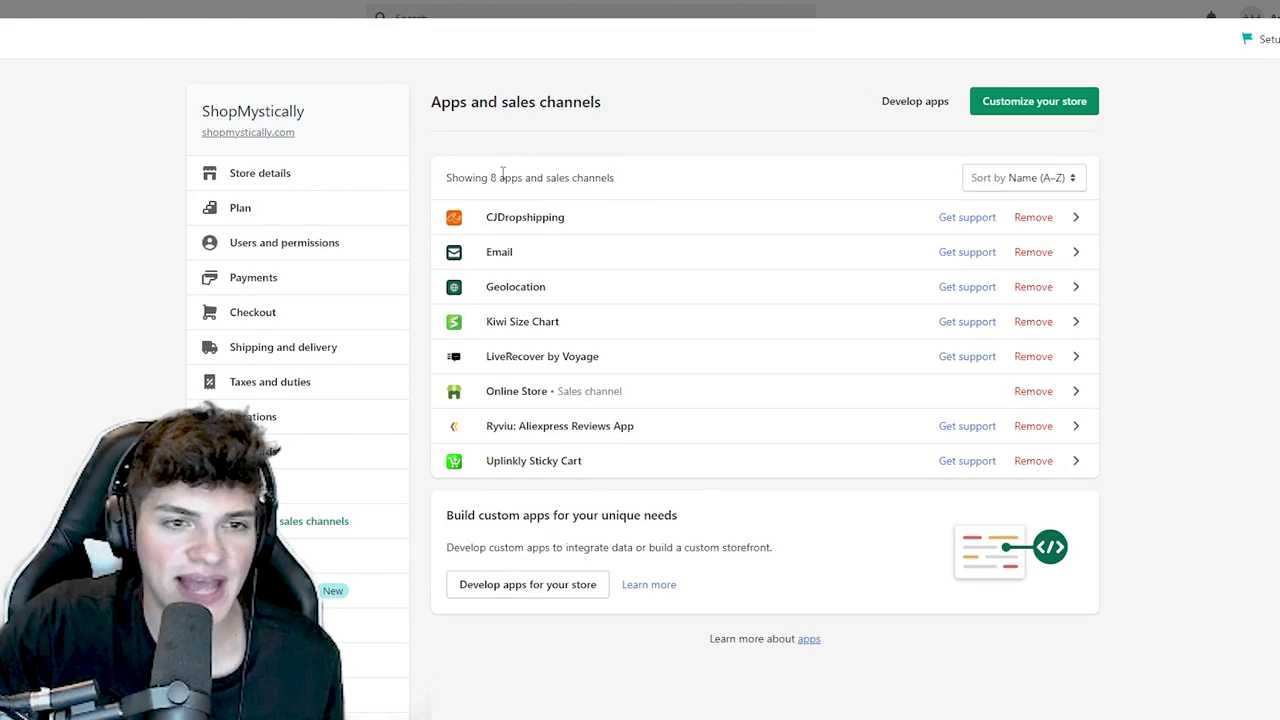
pyautogui.click(533, 220)
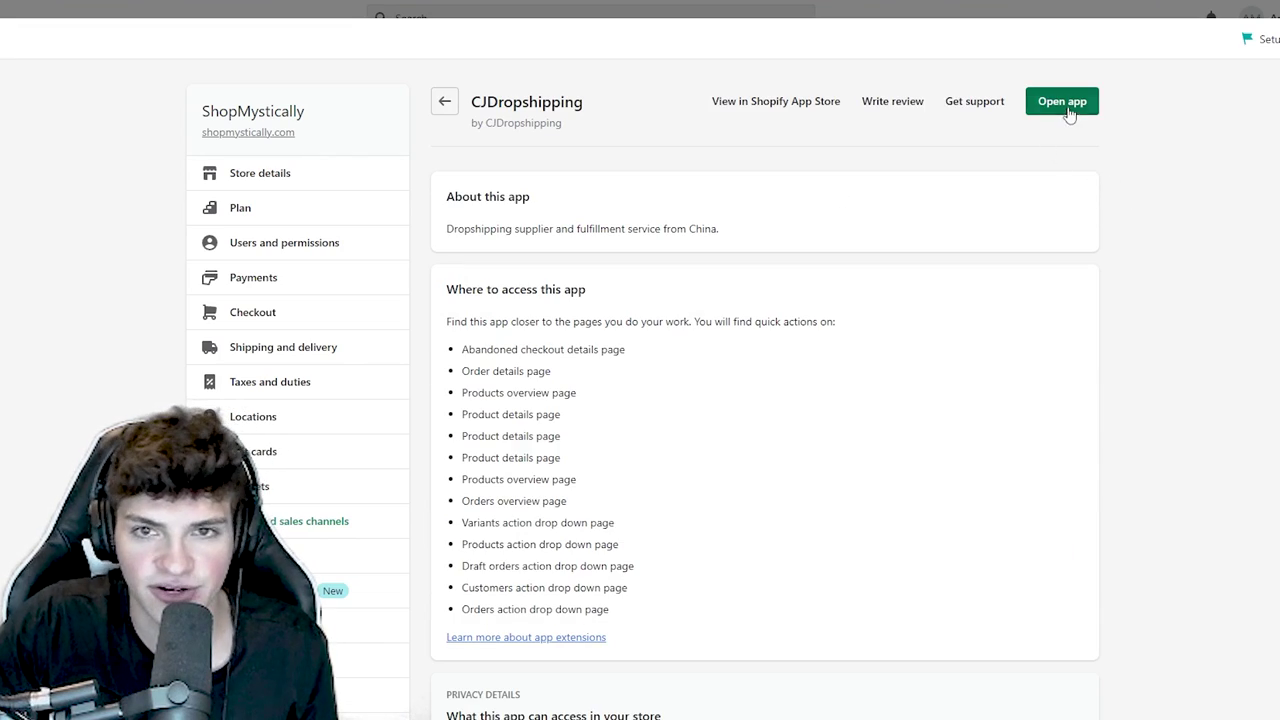
pyautogui.click(1066, 109)
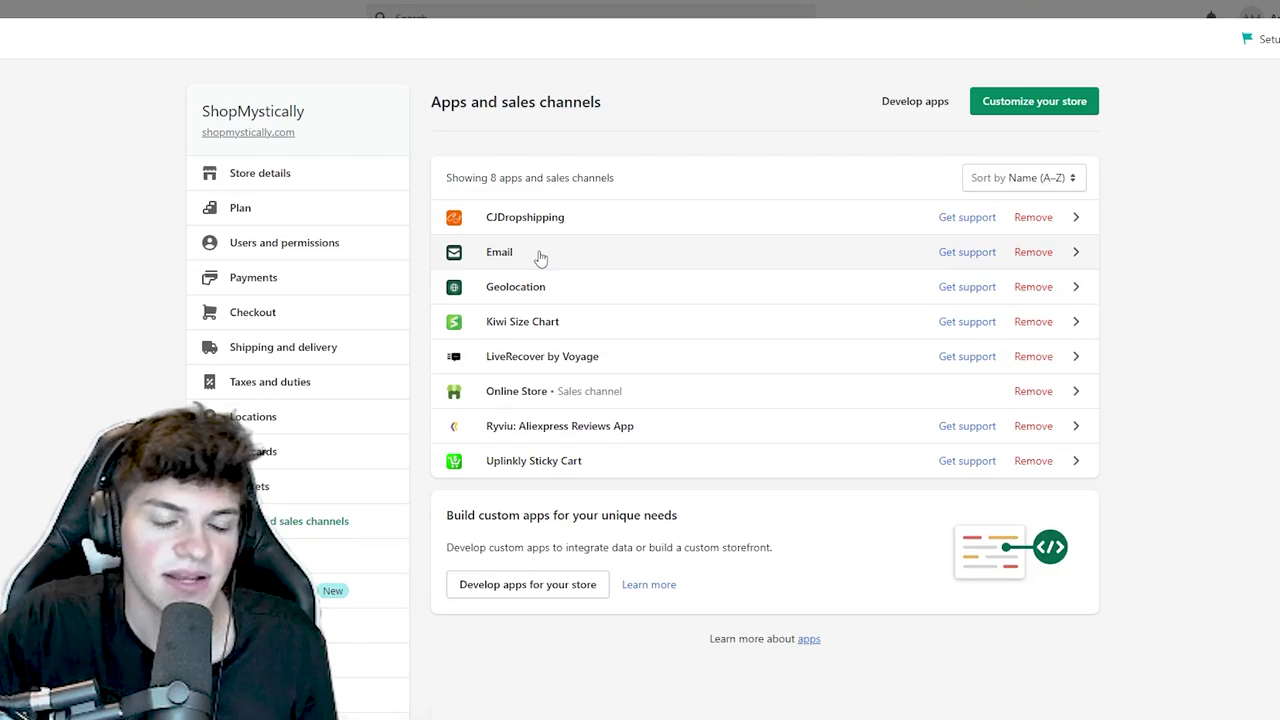
pyautogui.click(537, 254)
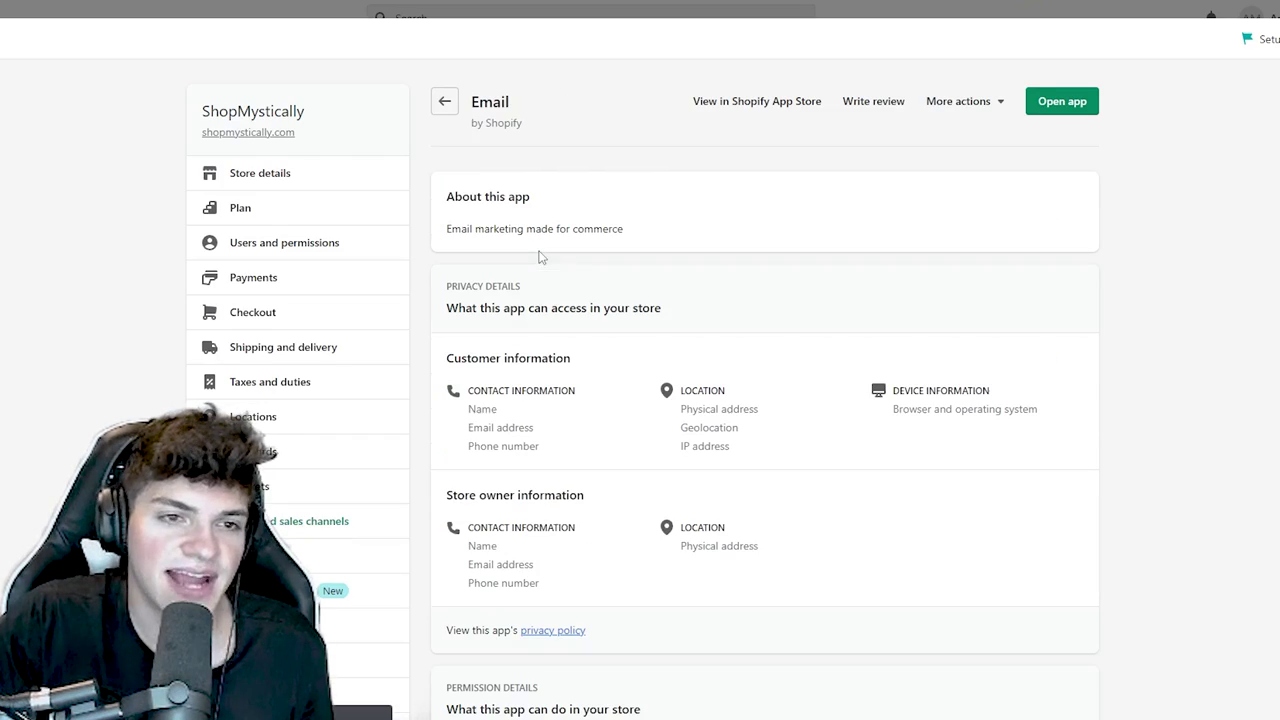
pyautogui.click(1058, 110)
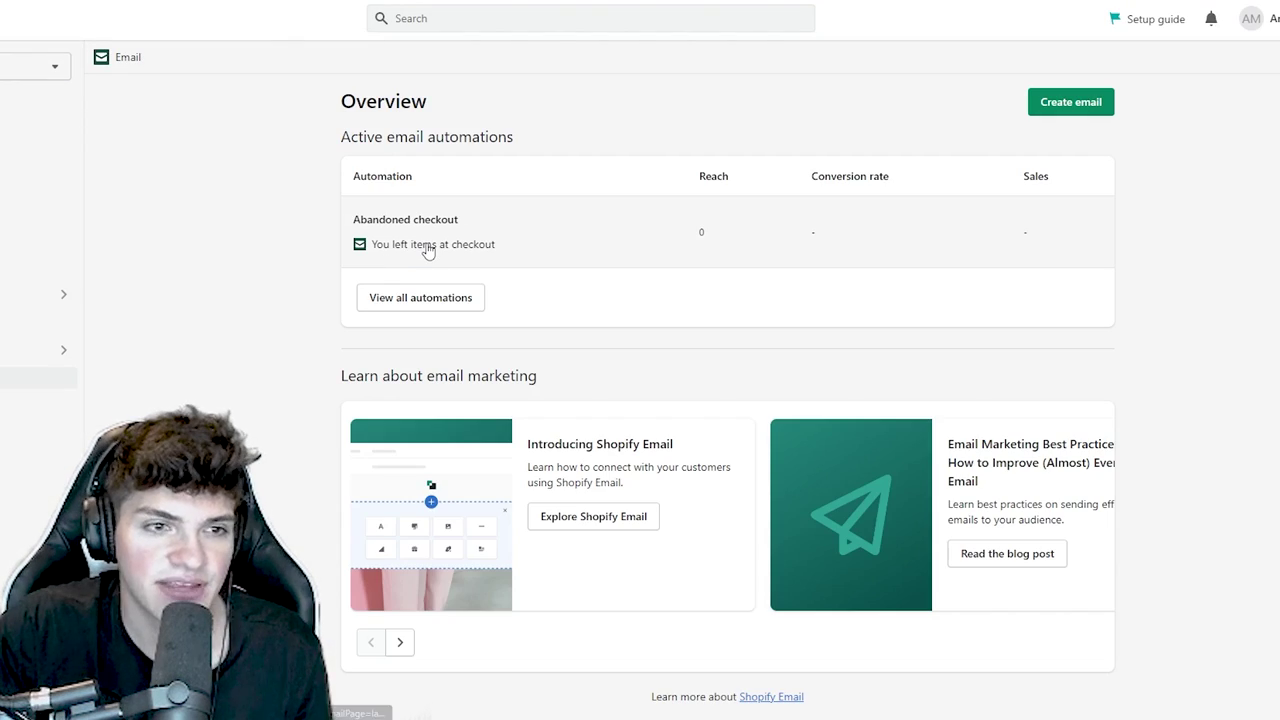
pyautogui.click(420, 298)
pyautogui.scroll(-1, 549, 367)
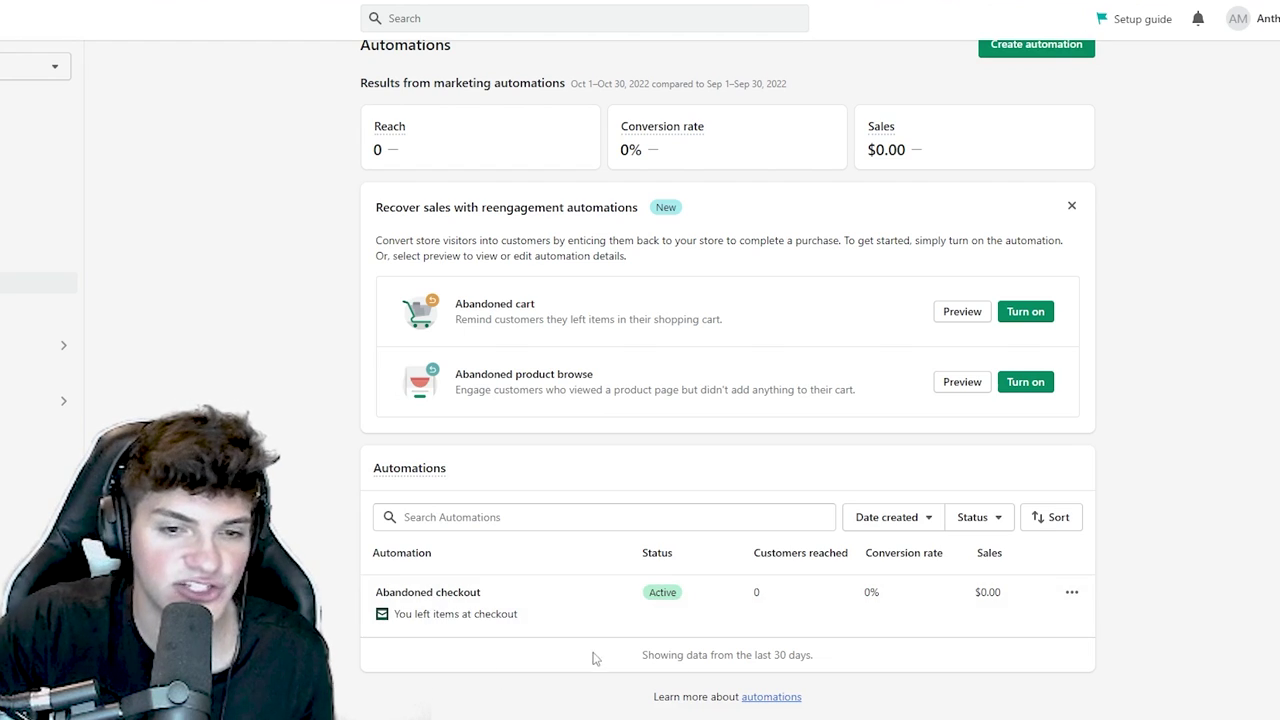
pyautogui.click(1071, 594)
pyautogui.click(1140, 443)
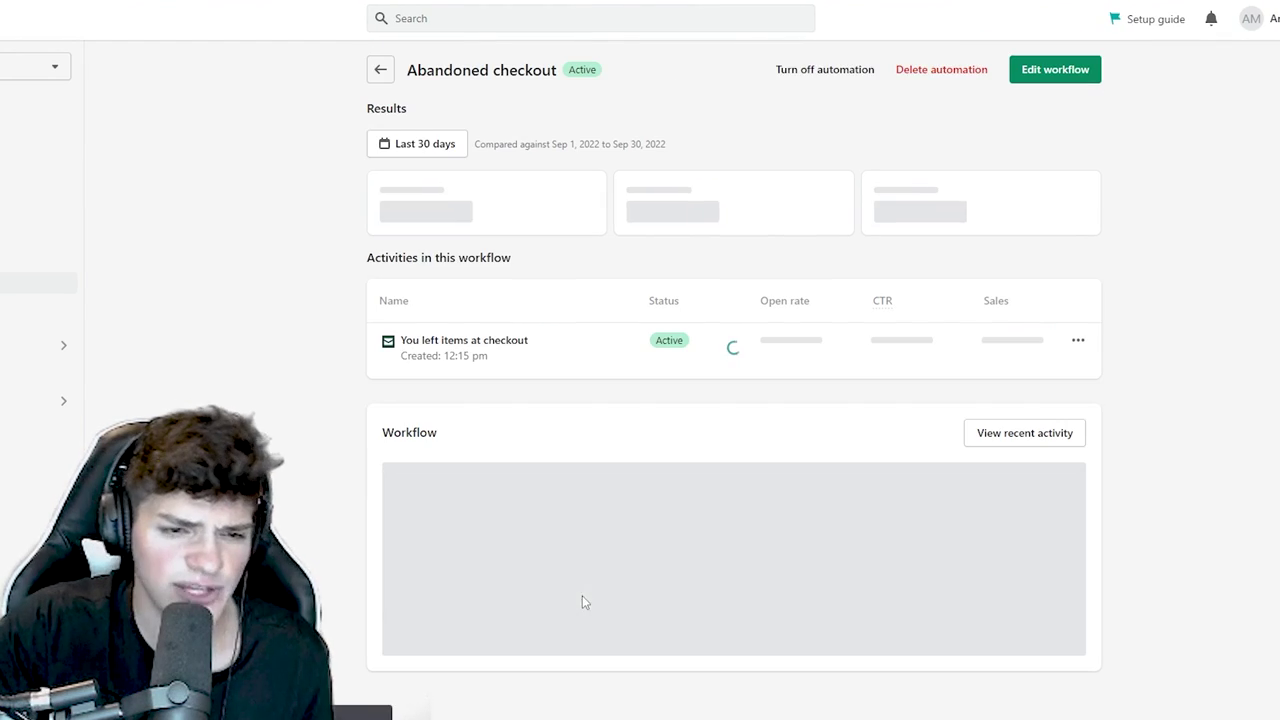
pyautogui.click(1062, 69)
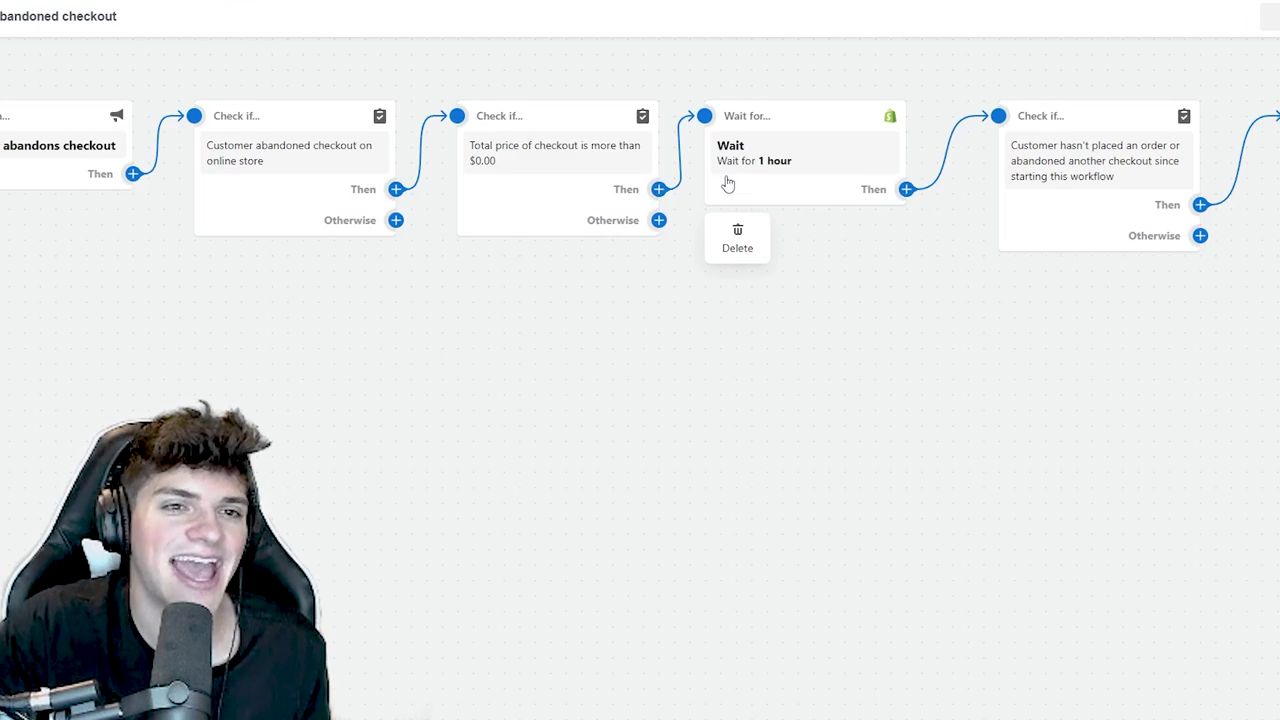
pyautogui.click(775, 172)
pyautogui.click(786, 372)
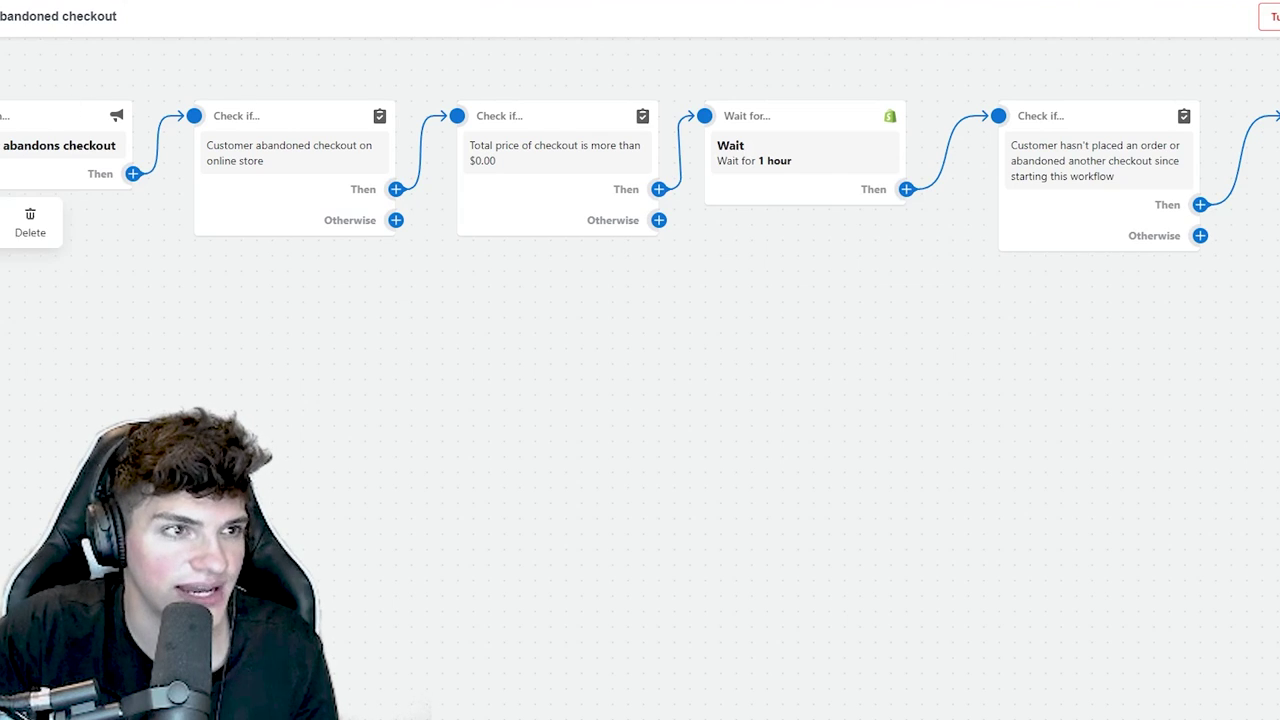
pyautogui.click(3, 16)
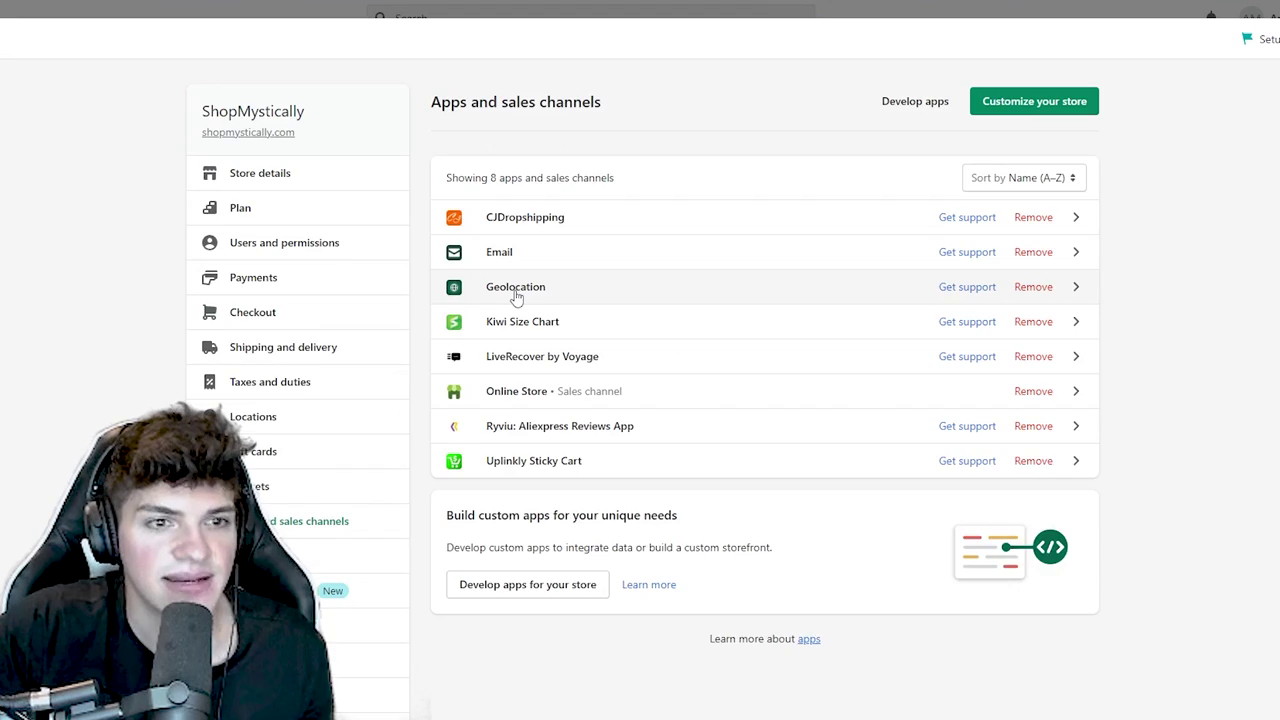
# - Launch the Geolocation app from the installed apps list
pyautogui.click(516, 292)
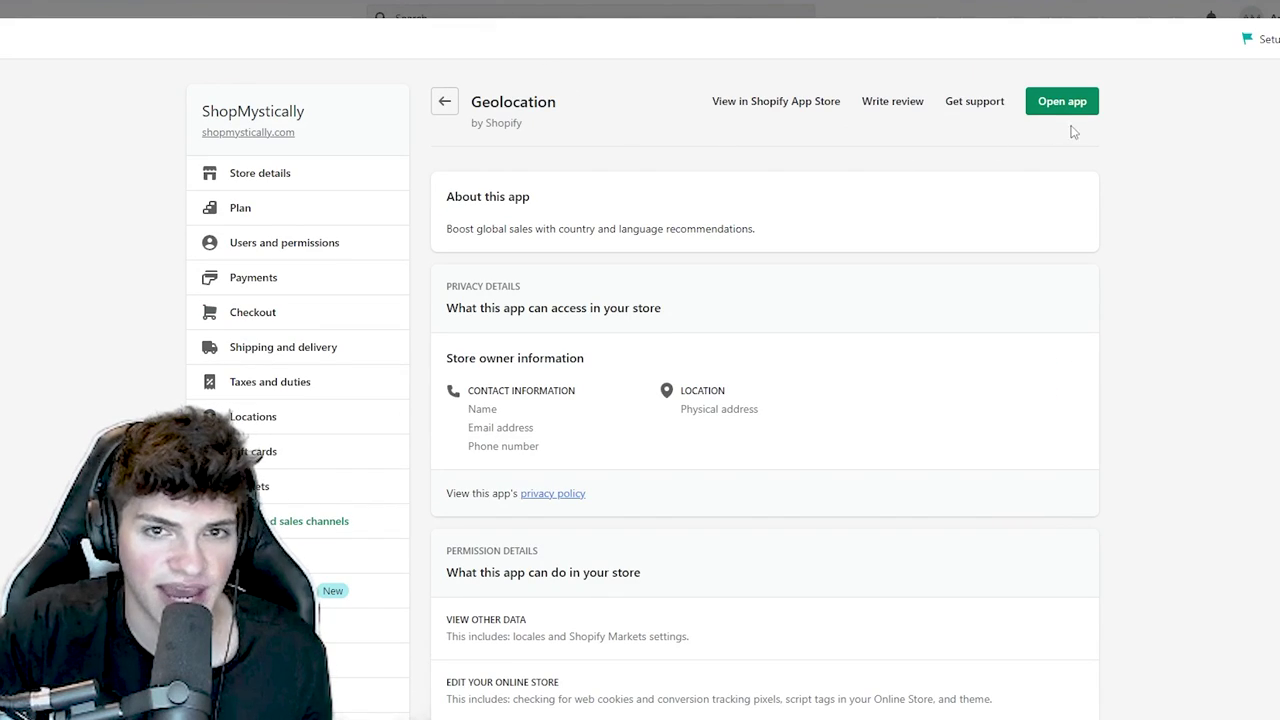
pyautogui.click(1074, 103)
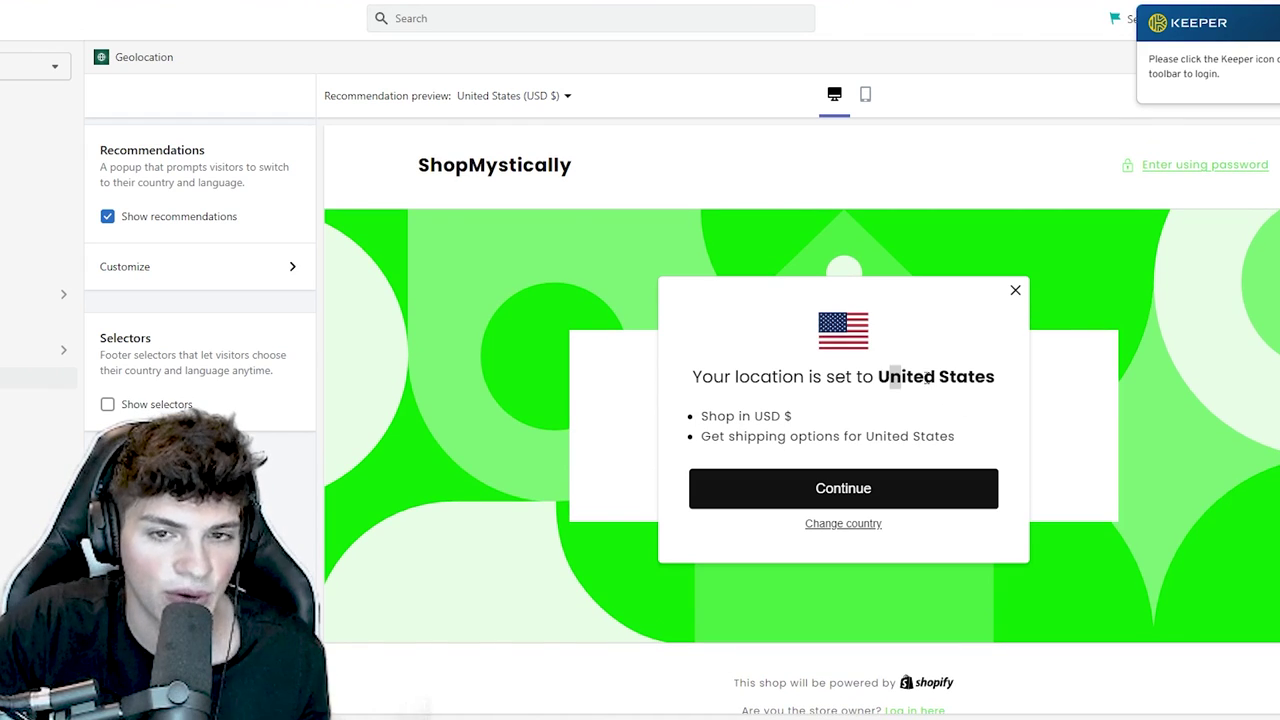
pyautogui.moveTo(928, 378); pyautogui.dragTo(924, 396)
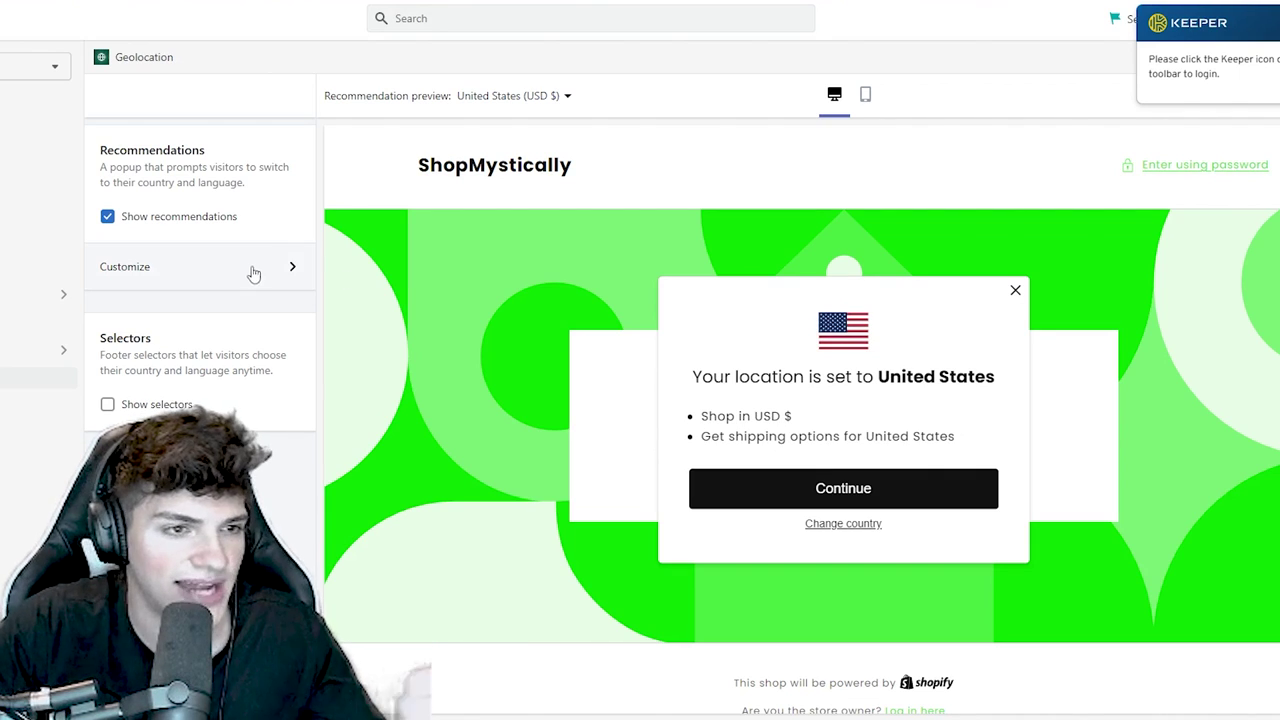
# - Set the popup's button background colour to green and publish it to the store
pyautogui.click(250, 270)
pyautogui.click(112, 252)
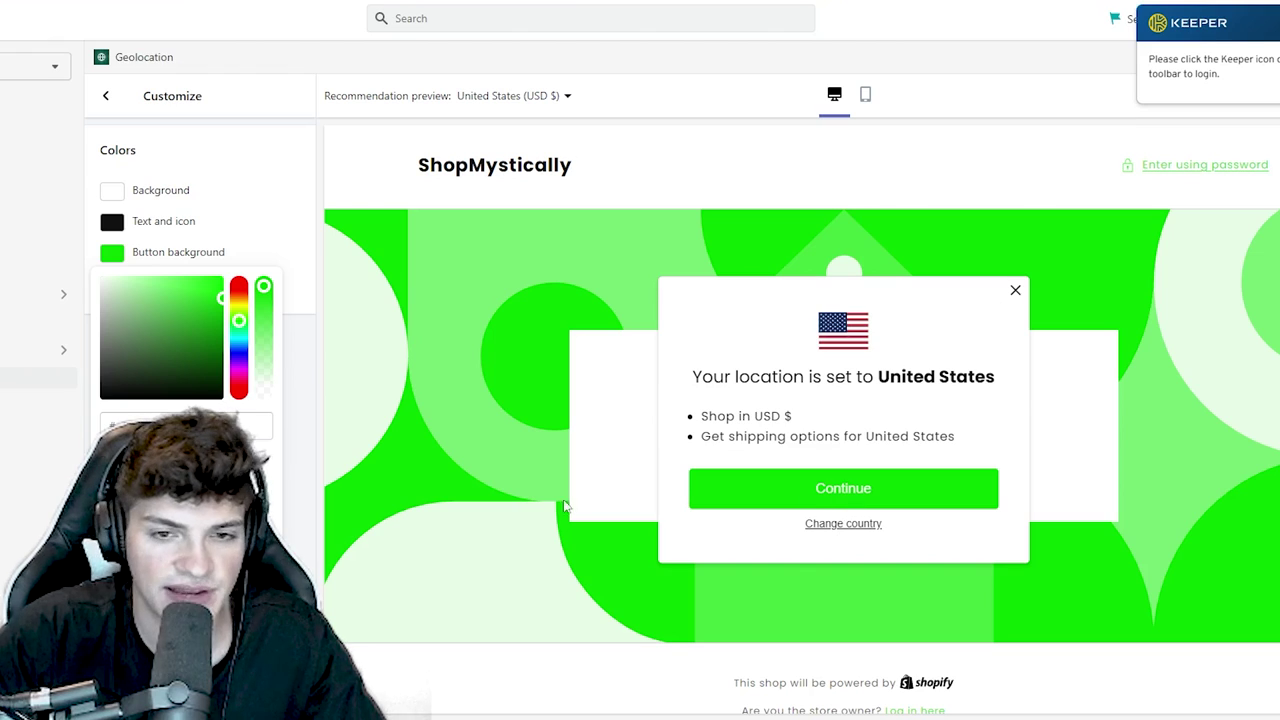
pyautogui.scroll(-1, 565, 507)
pyautogui.click(234, 205)
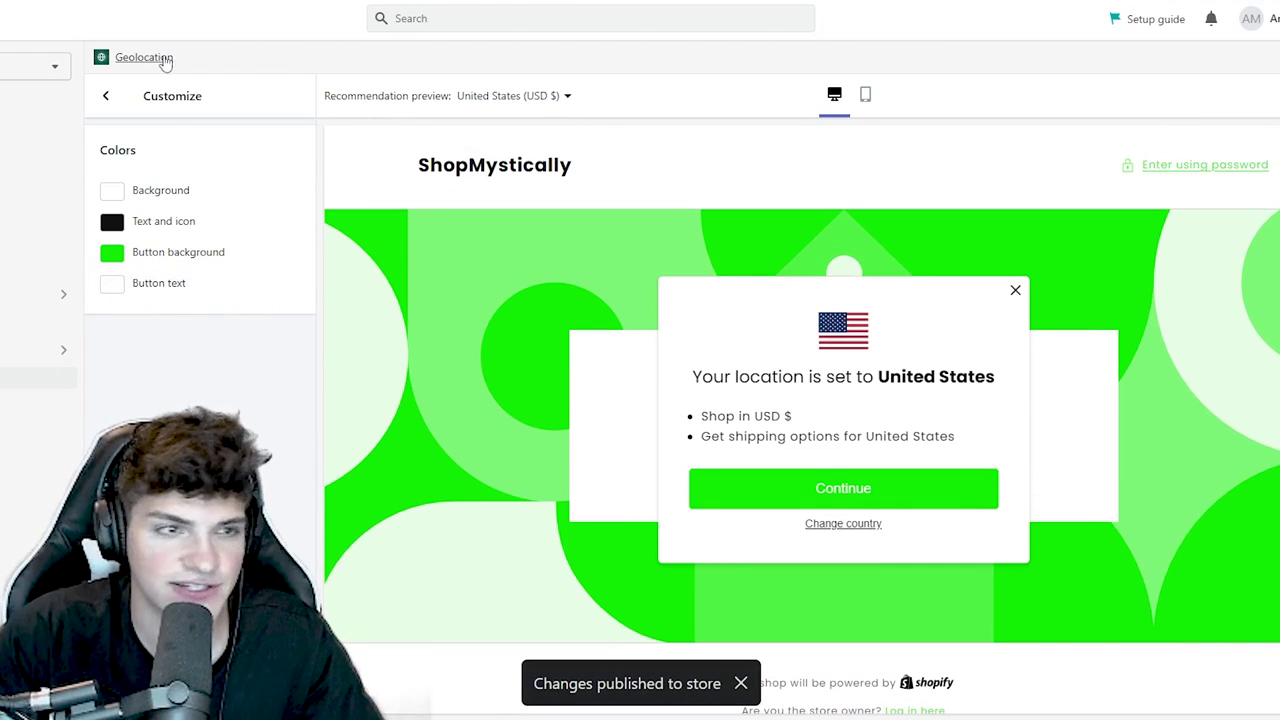
pyautogui.click(110, 100)
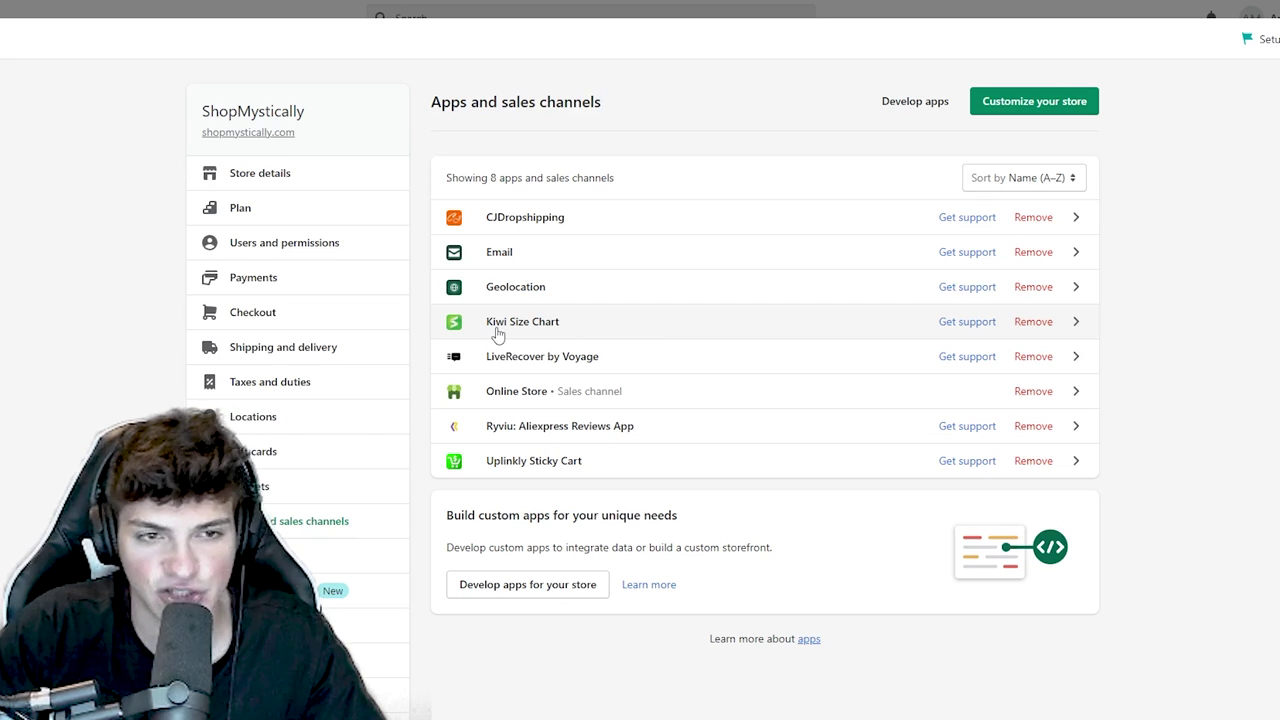
# - Launch Kiwi Sizing, finish its initial setup and start a new empty size chart
pyautogui.click(756, 330)
pyautogui.click(1063, 100)
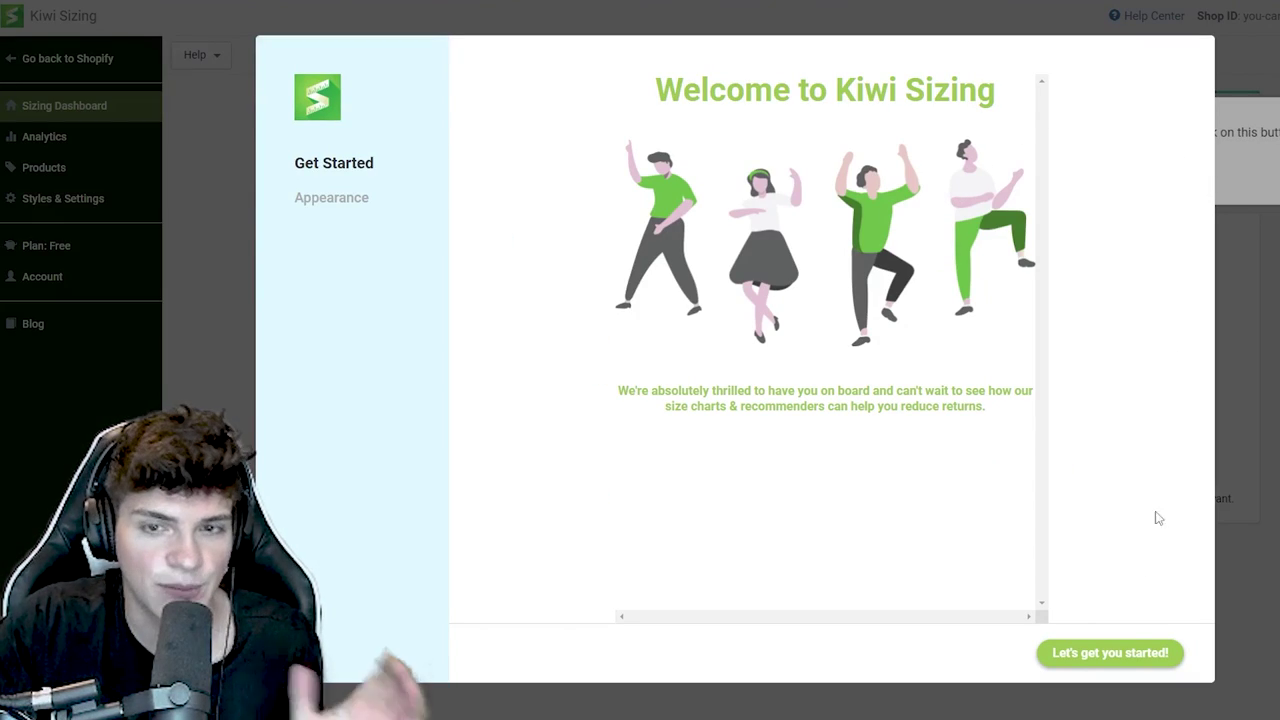
pyautogui.click(1158, 658)
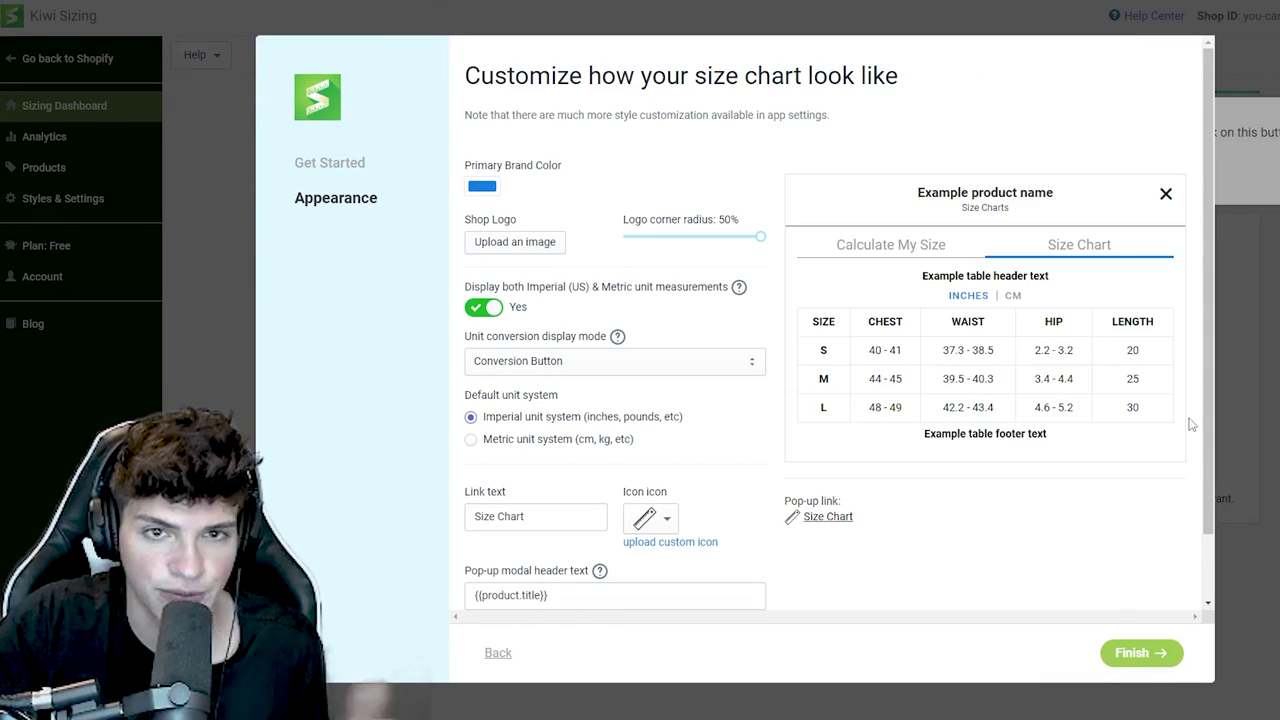
pyautogui.click(1140, 653)
pyautogui.click(1192, 184)
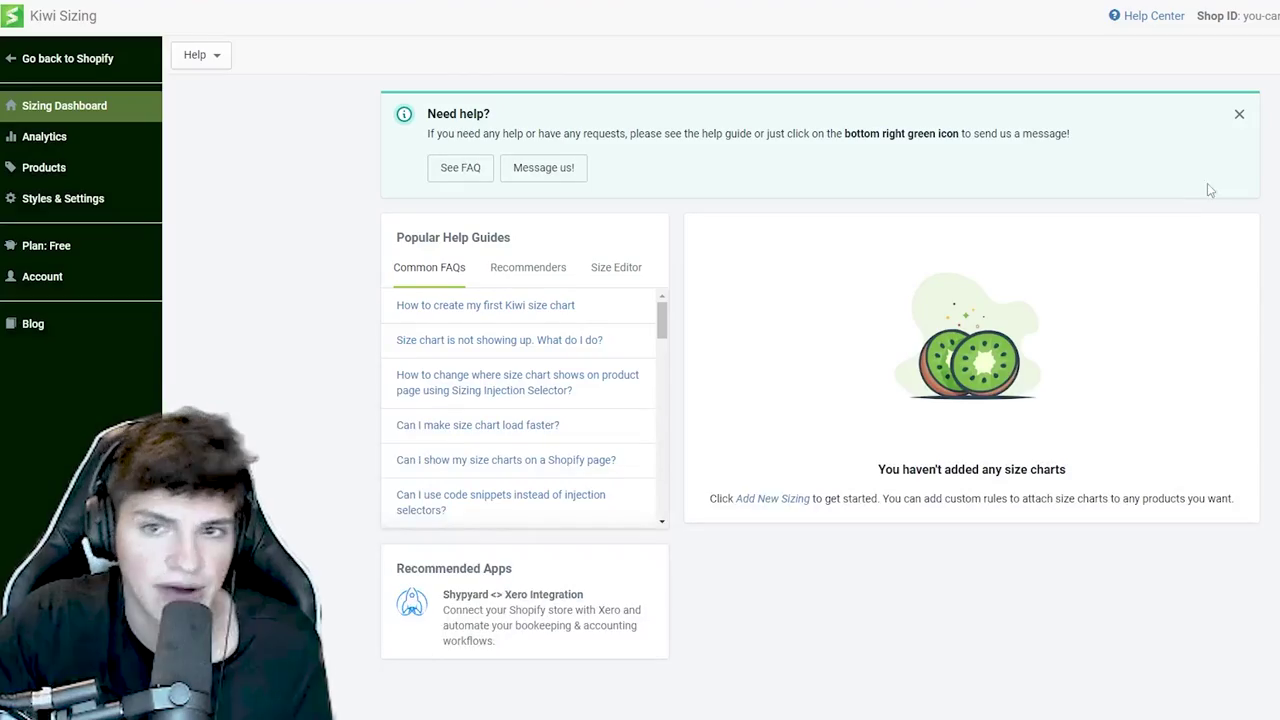
pyautogui.click(1212, 56)
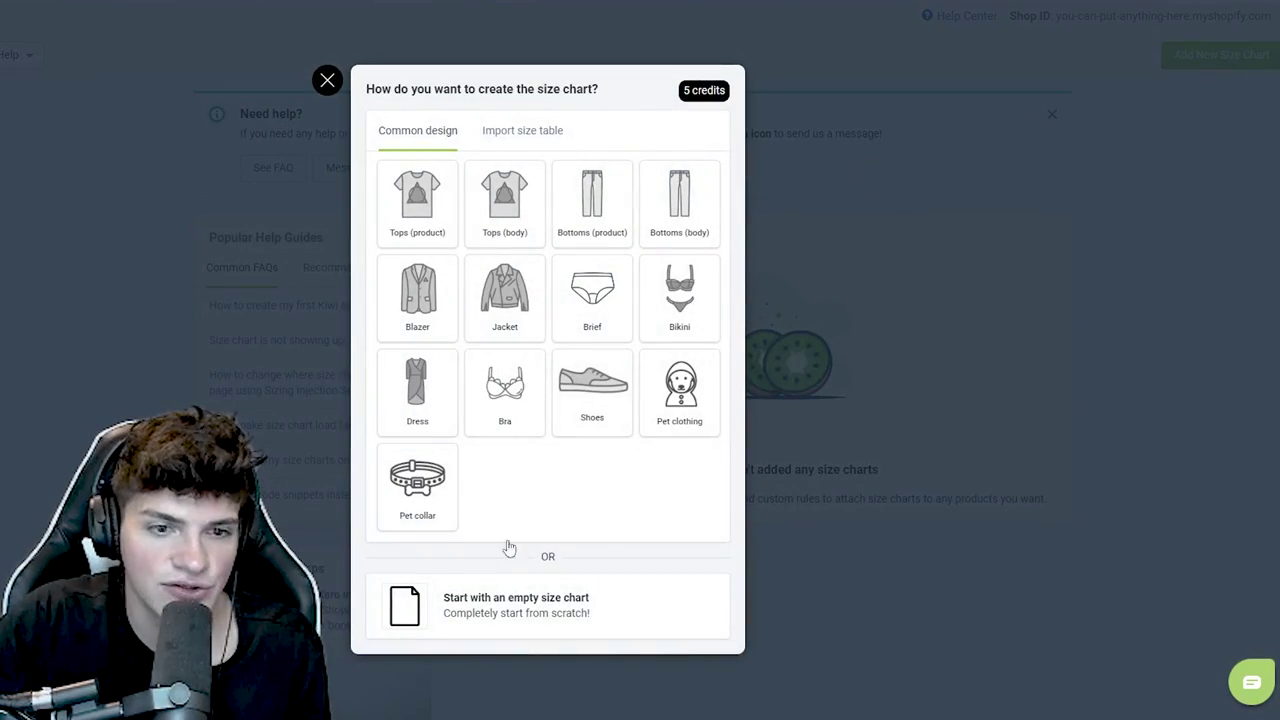
pyautogui.click(517, 612)
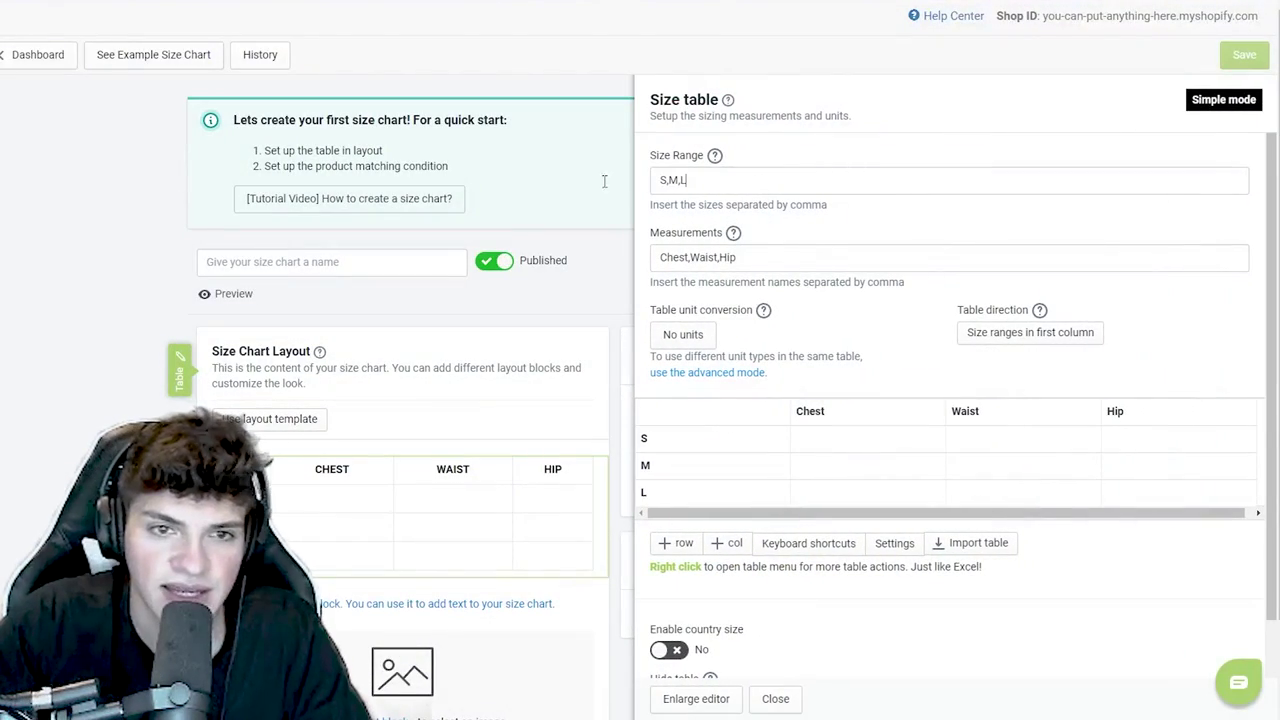
# - Add XL to the chart's size range, making it S, M, L, XL
pyautogui.click(754, 181)
pyautogui.write(',XL')
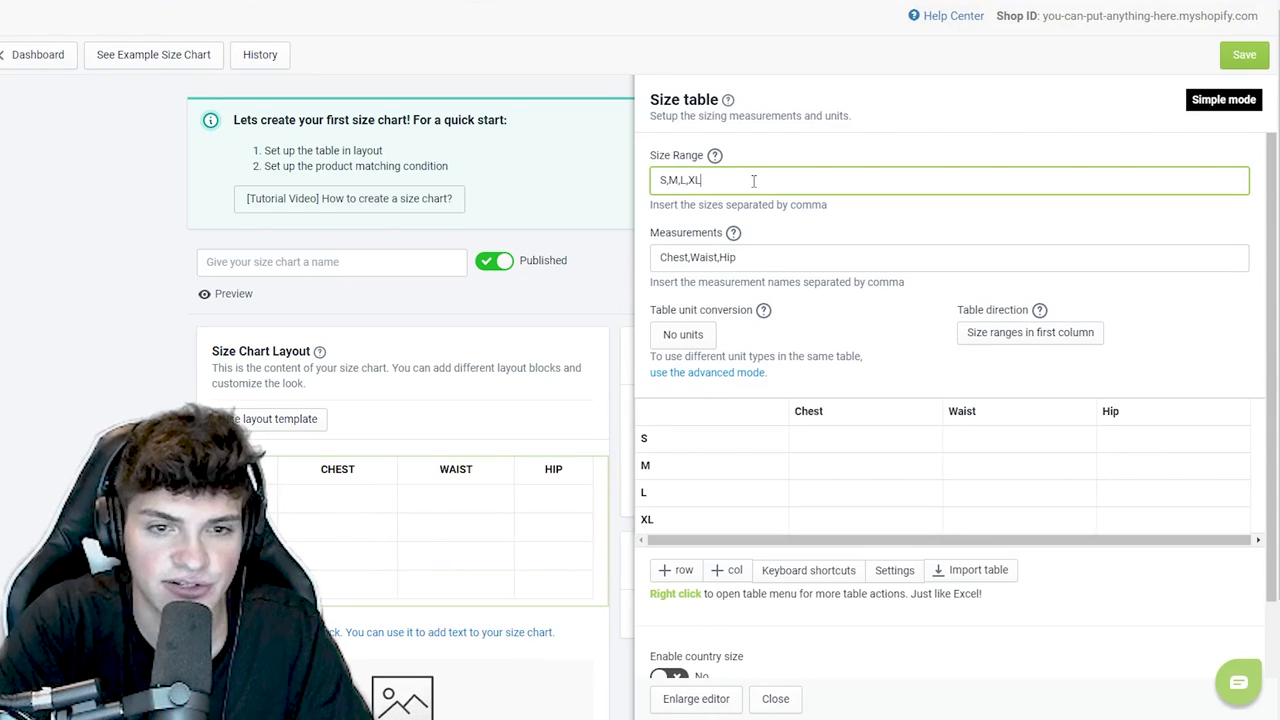
pyautogui.tripleClick(731, 257)
# - Set the size chart's unit conversion to centimeter → inches
pyautogui.click(686, 337)
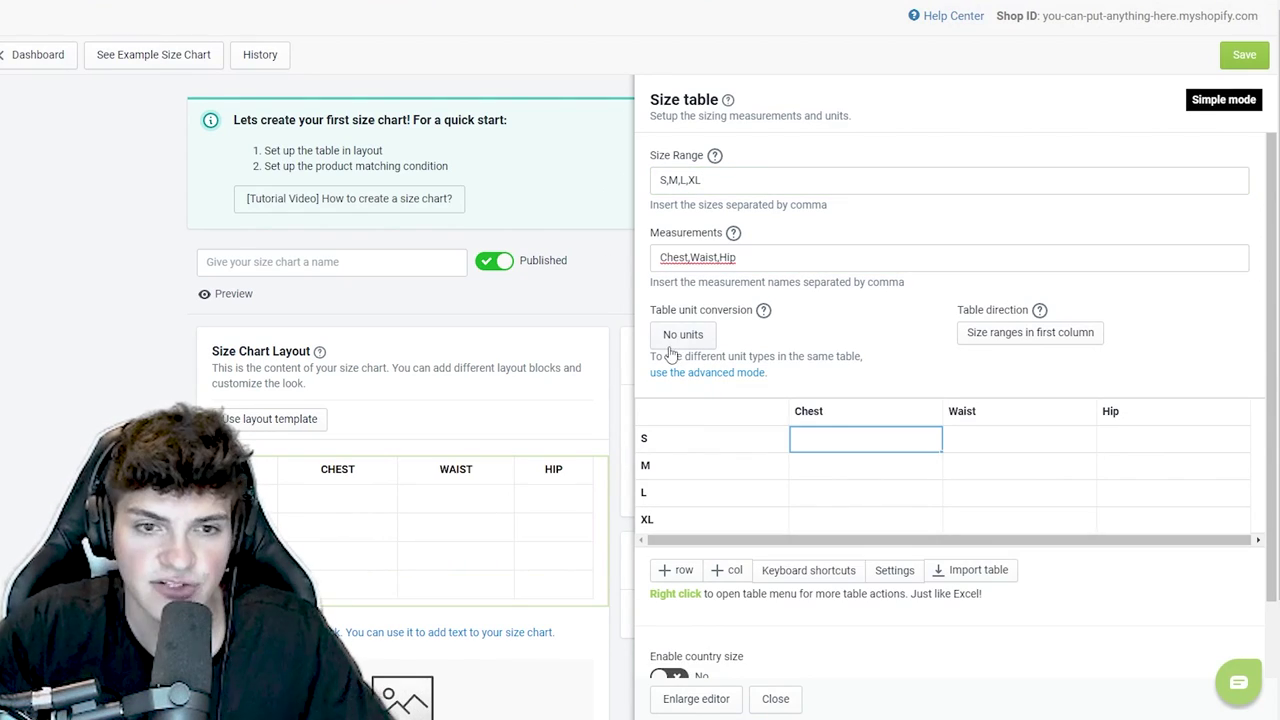
pyautogui.click(680, 340)
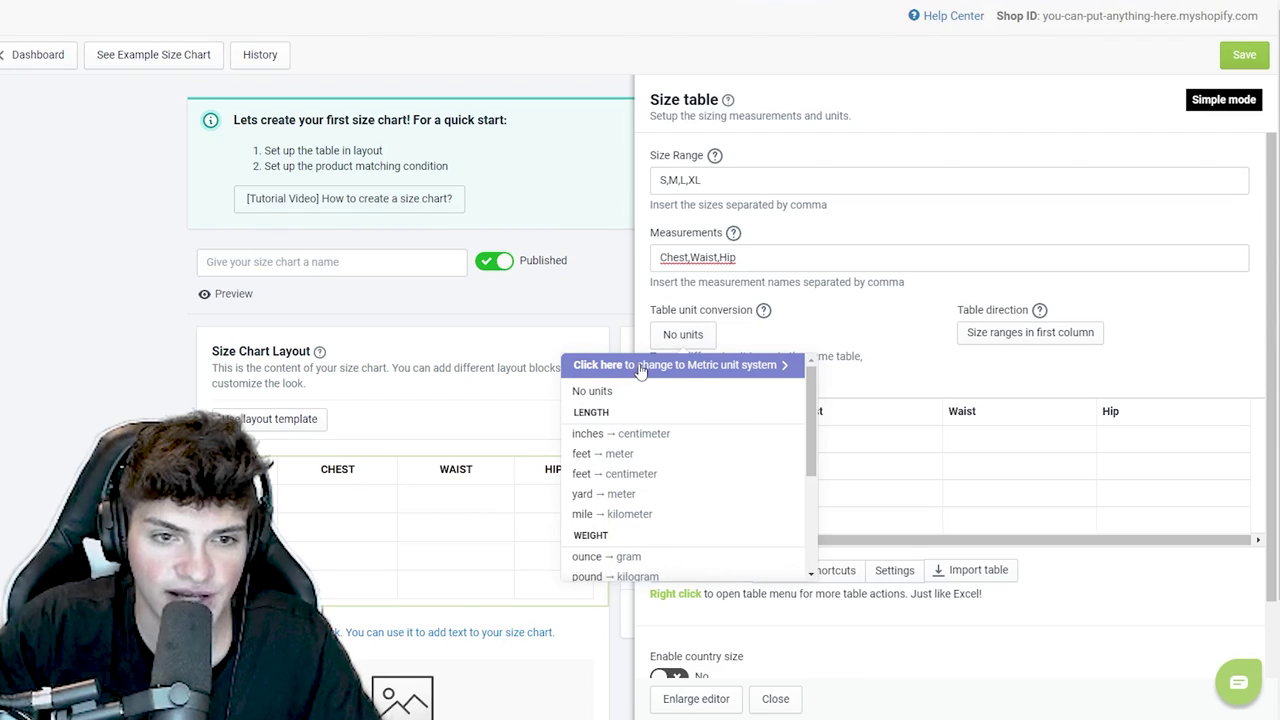
pyautogui.click(644, 436)
pyautogui.doubleClick(843, 444)
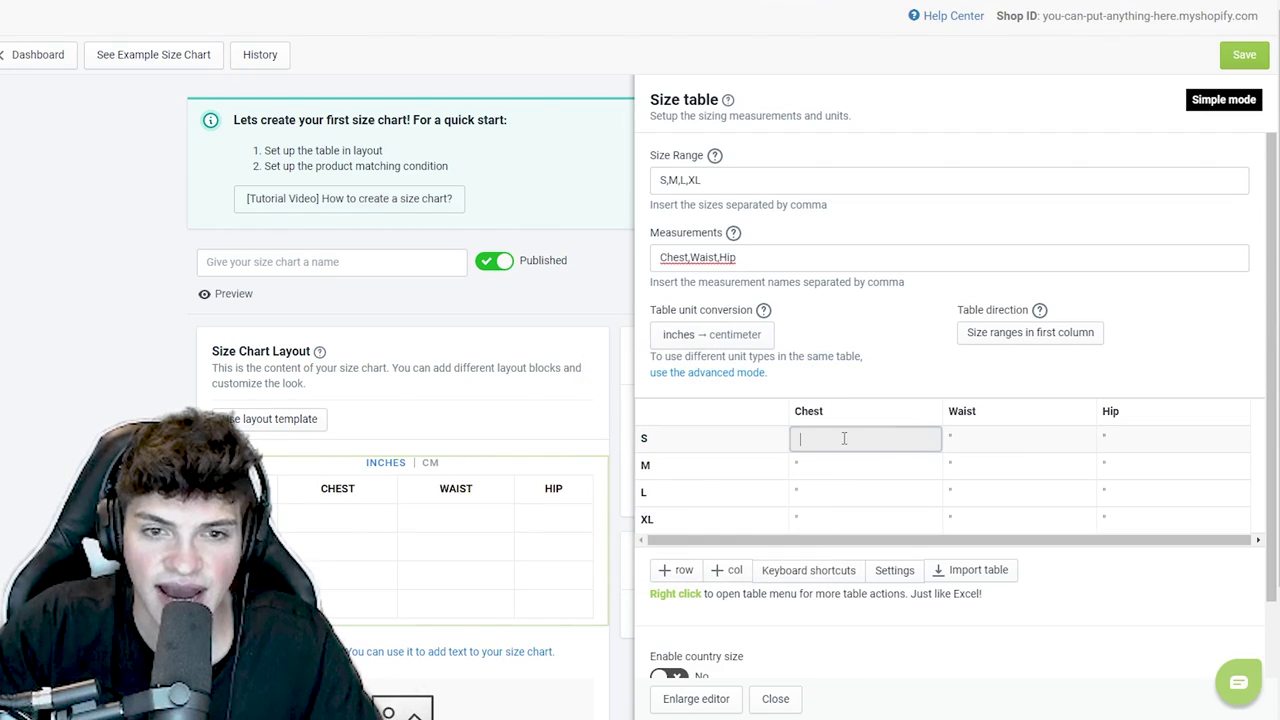
pyautogui.click(710, 338)
pyautogui.click(690, 365)
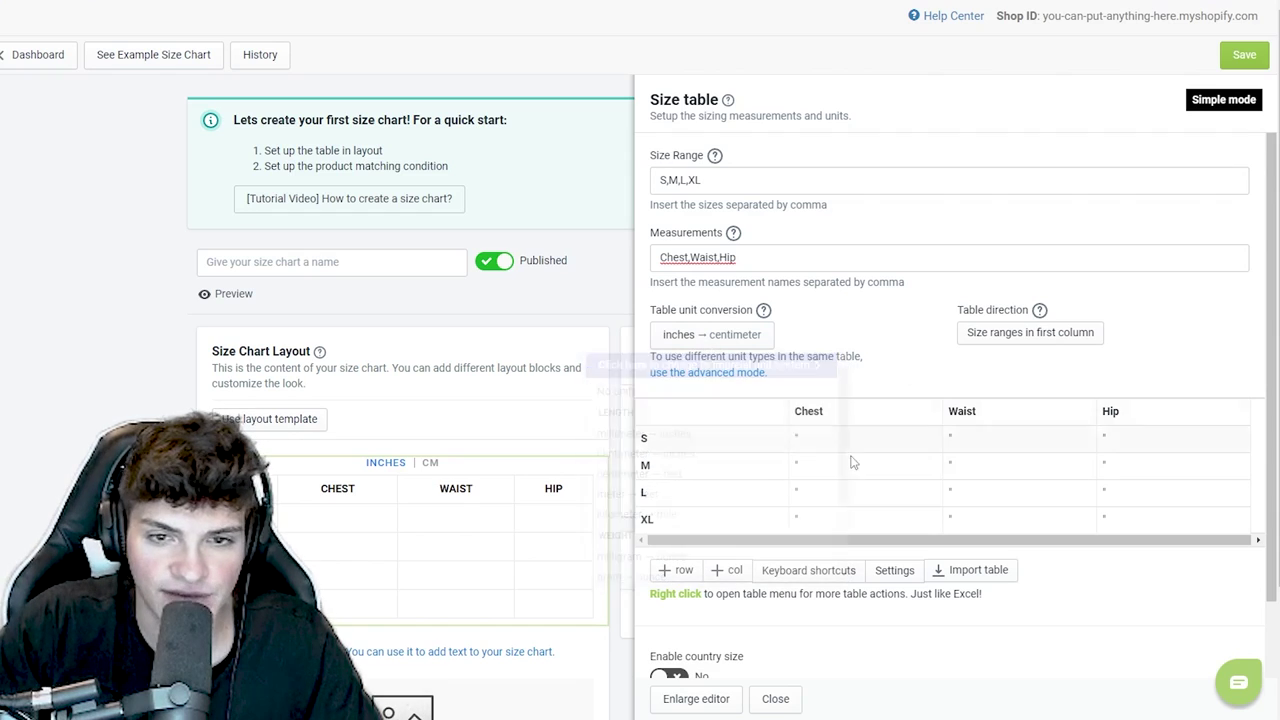
pyautogui.click(735, 343)
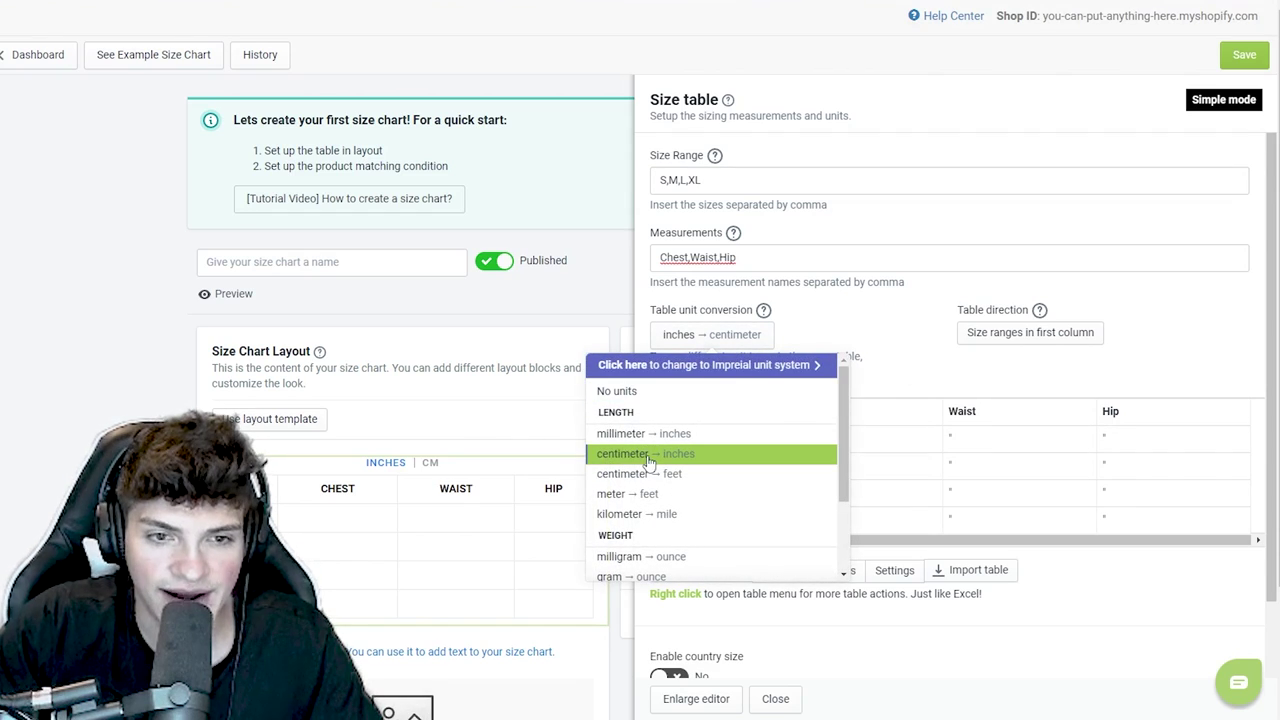
pyautogui.click(680, 374)
# - Enter Chest values 48, 50, 60 and 65 for sizes S through XL
pyautogui.doubleClick(886, 448)
pyautogui.write('4')
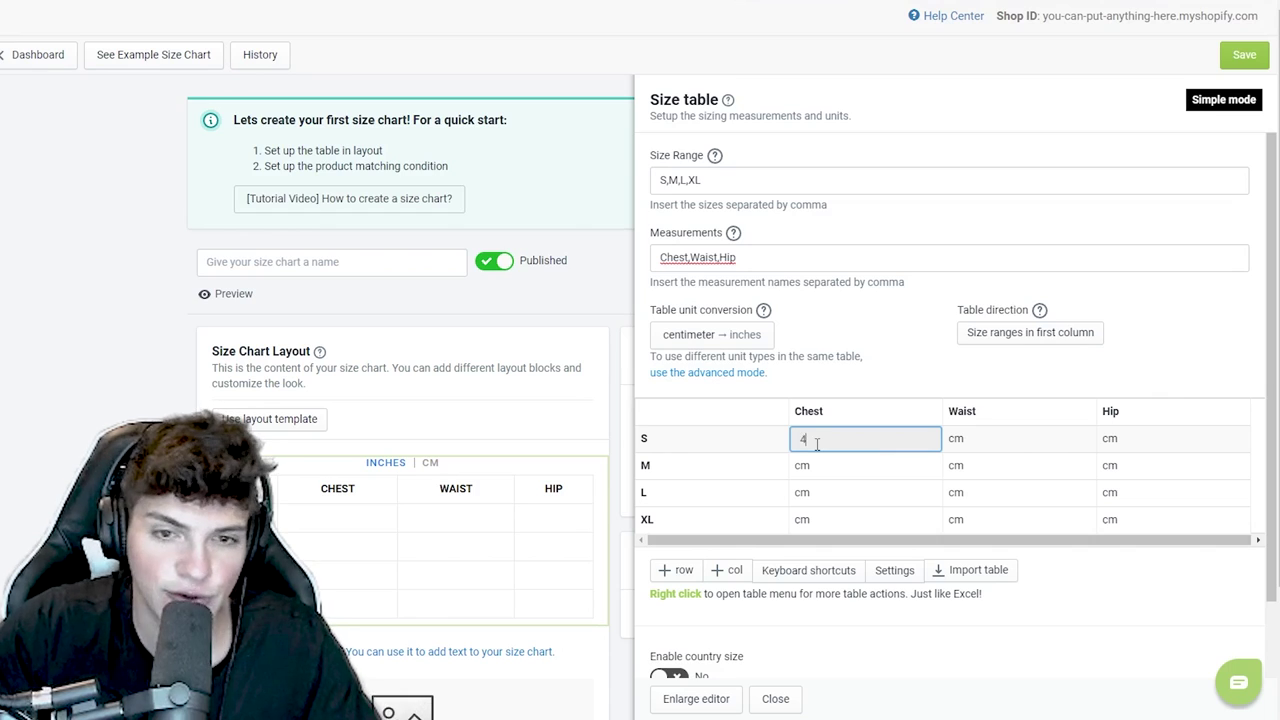
pyautogui.write('8')
pyautogui.press('Return')
pyautogui.doubleClick(814, 466)
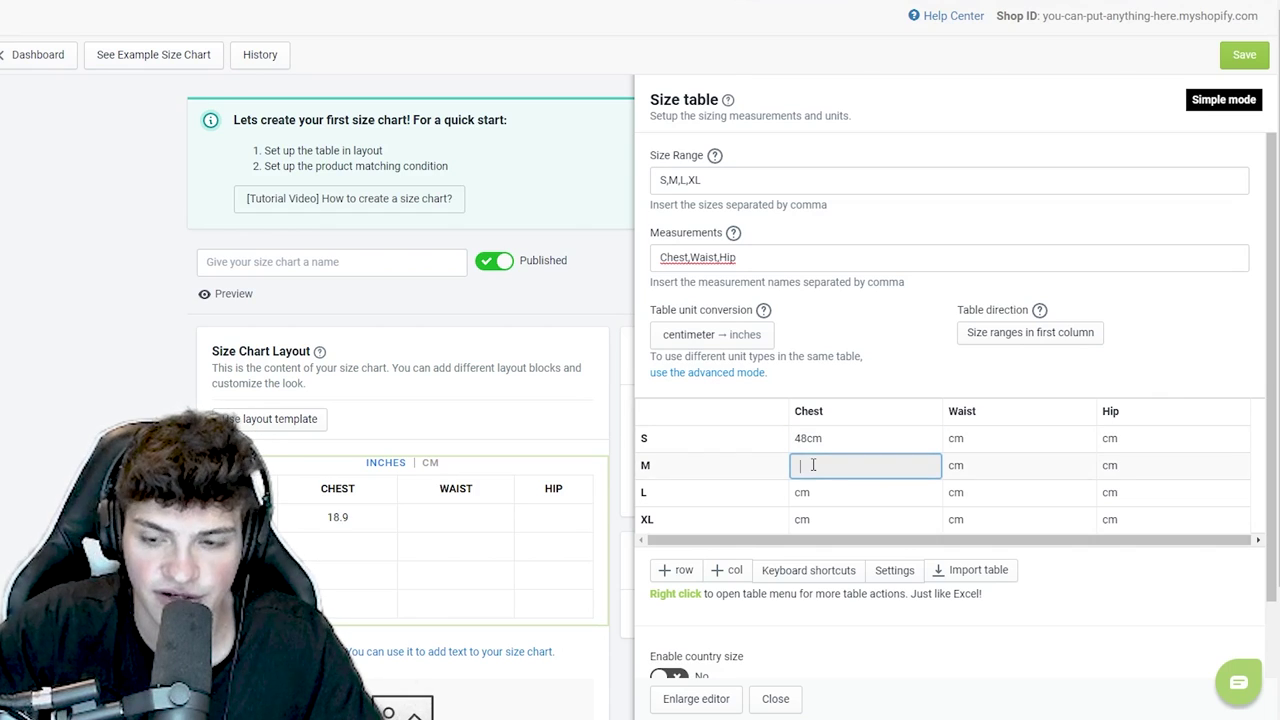
pyautogui.write('50cm')
pyautogui.doubleClick(834, 492)
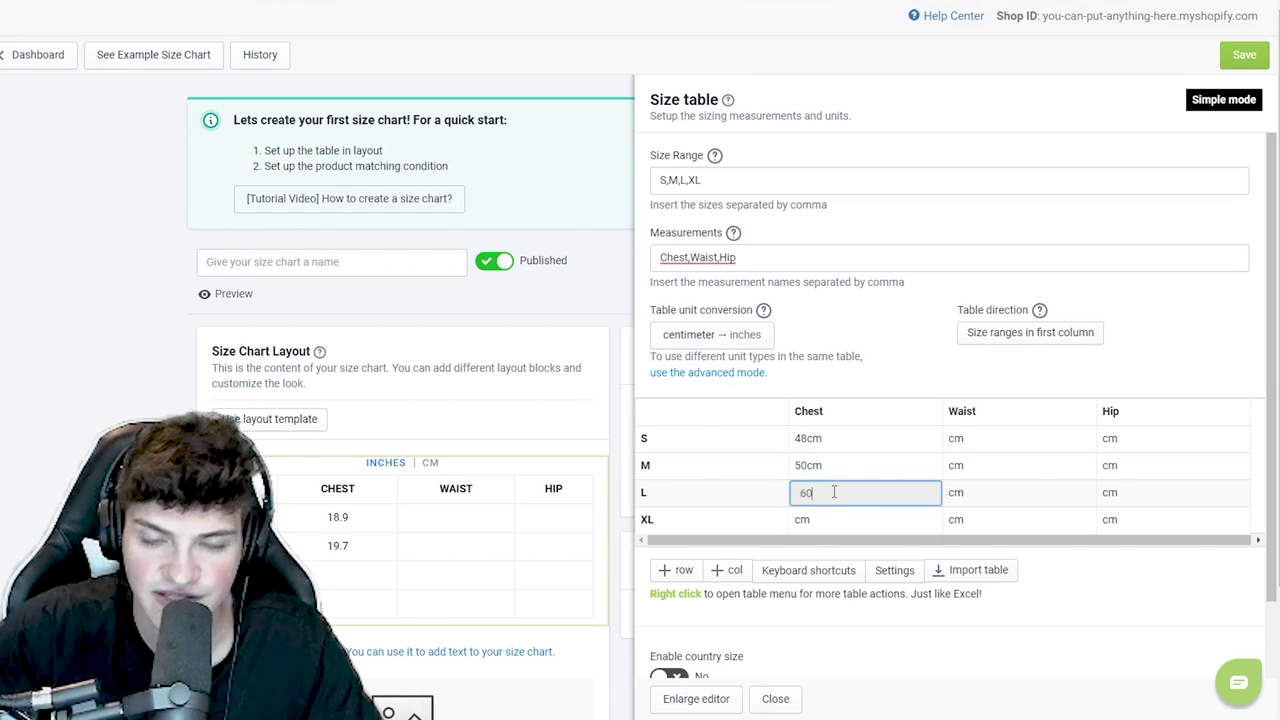
pyautogui.write('60')
pyautogui.doubleClick(835, 521)
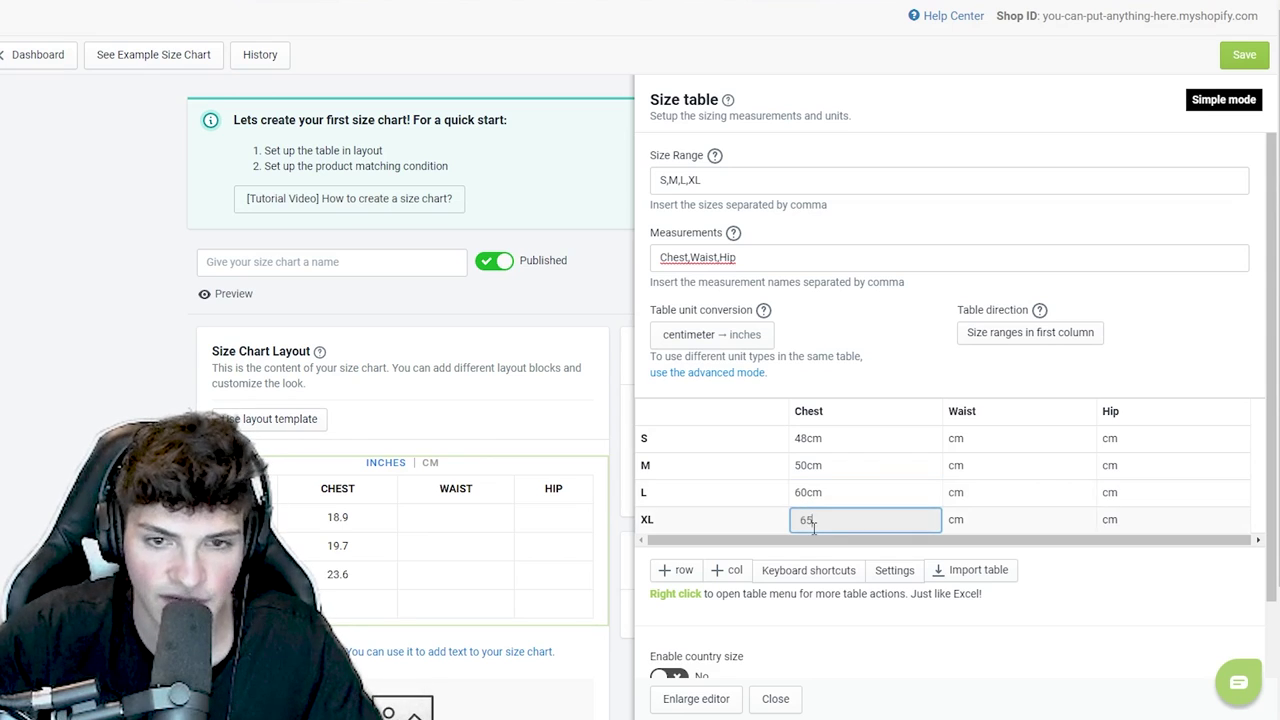
pyautogui.press('Return')
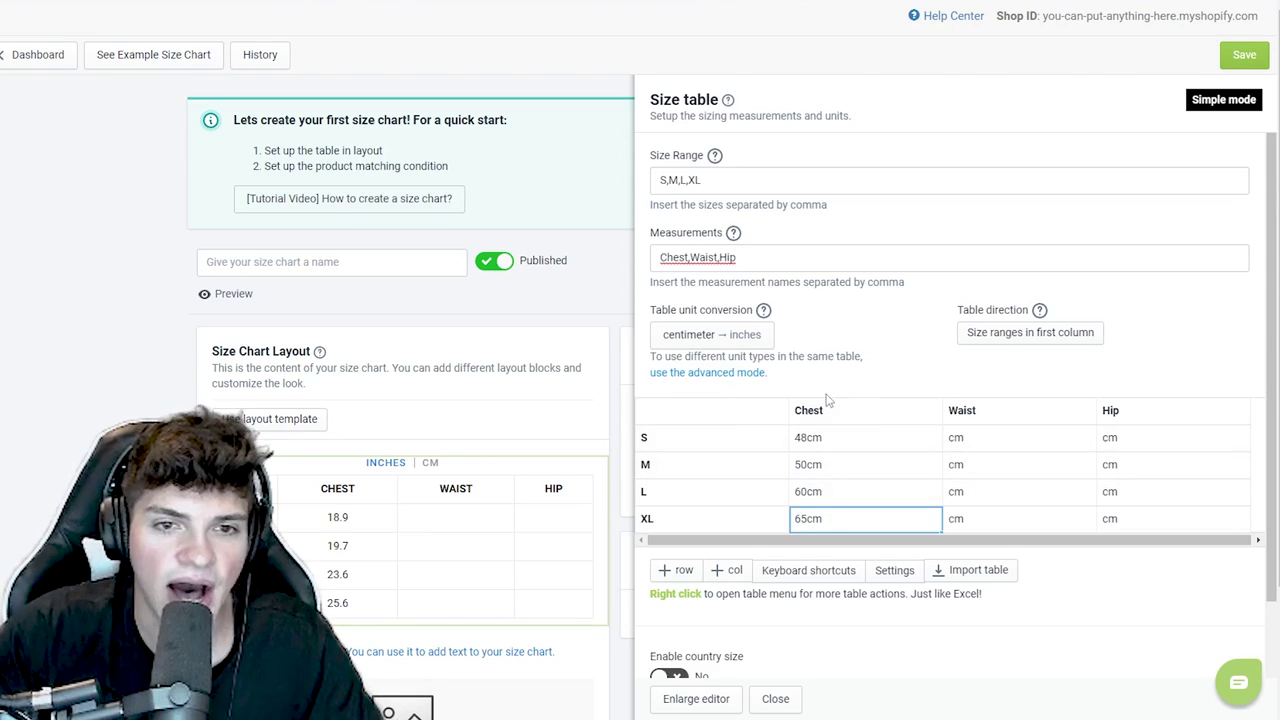
# - Toggle the chart preview between centimeters and inches, leaving it in inches
pyautogui.scroll(-1, 447, 392)
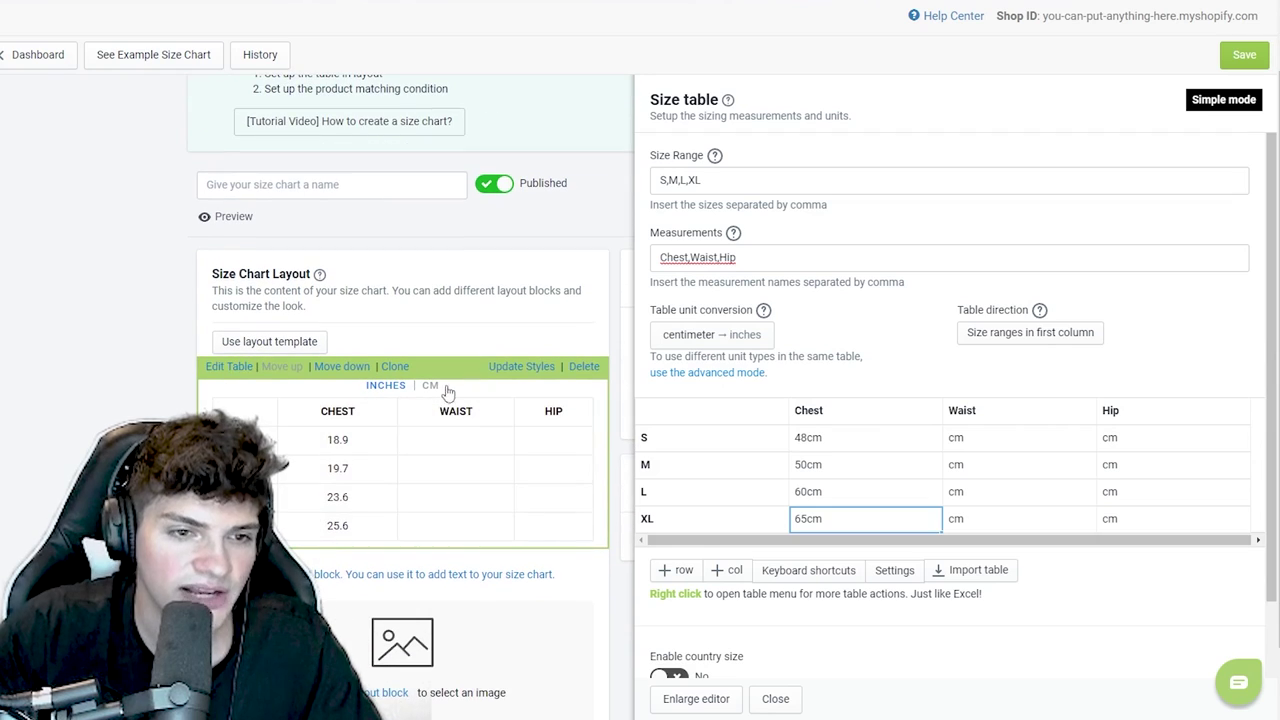
pyautogui.click(433, 387)
pyautogui.click(397, 390)
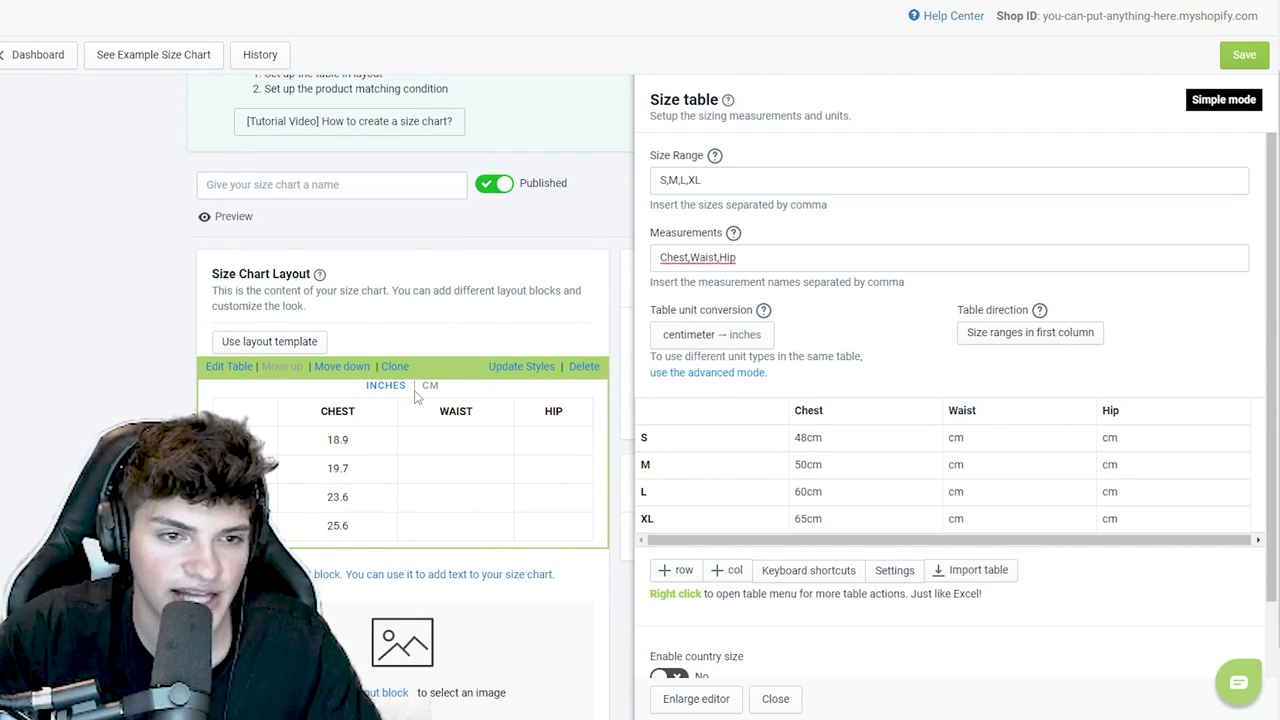
pyautogui.click(429, 388)
pyautogui.click(384, 390)
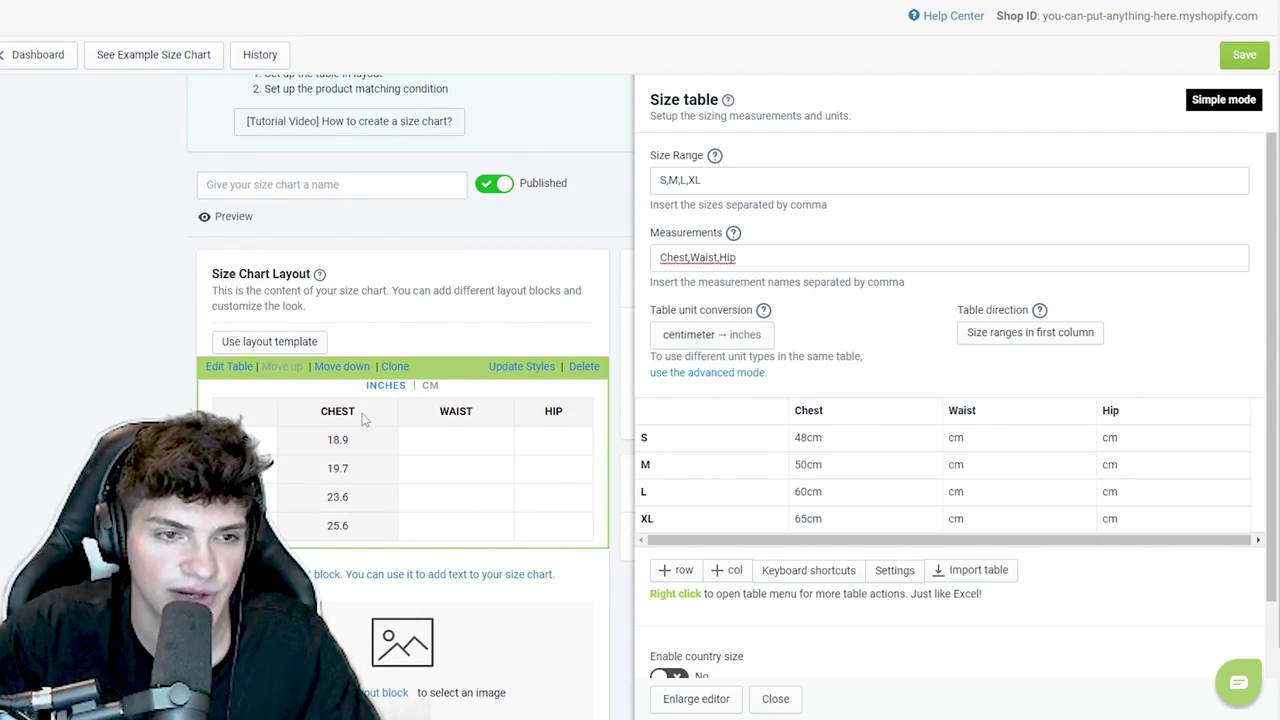
pyautogui.scroll(-3, 450, 460)
pyautogui.scroll(2, 583, 529)
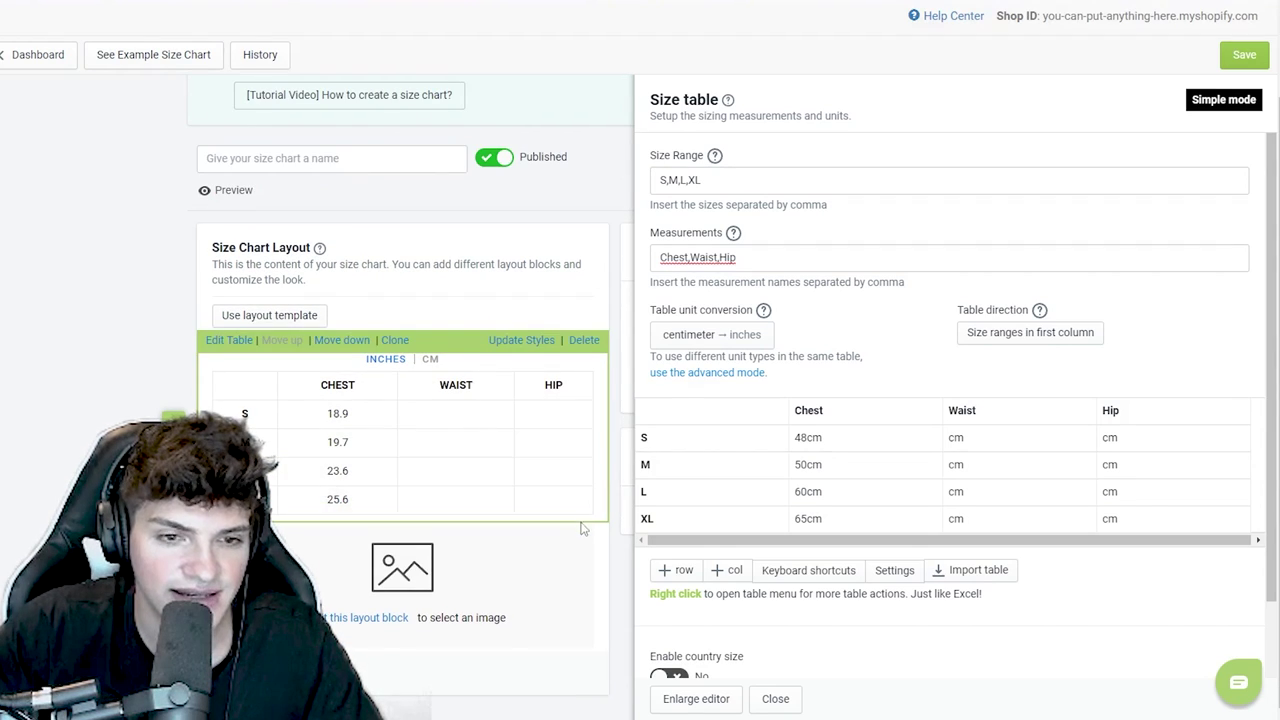
pyautogui.scroll(2, 590, 525)
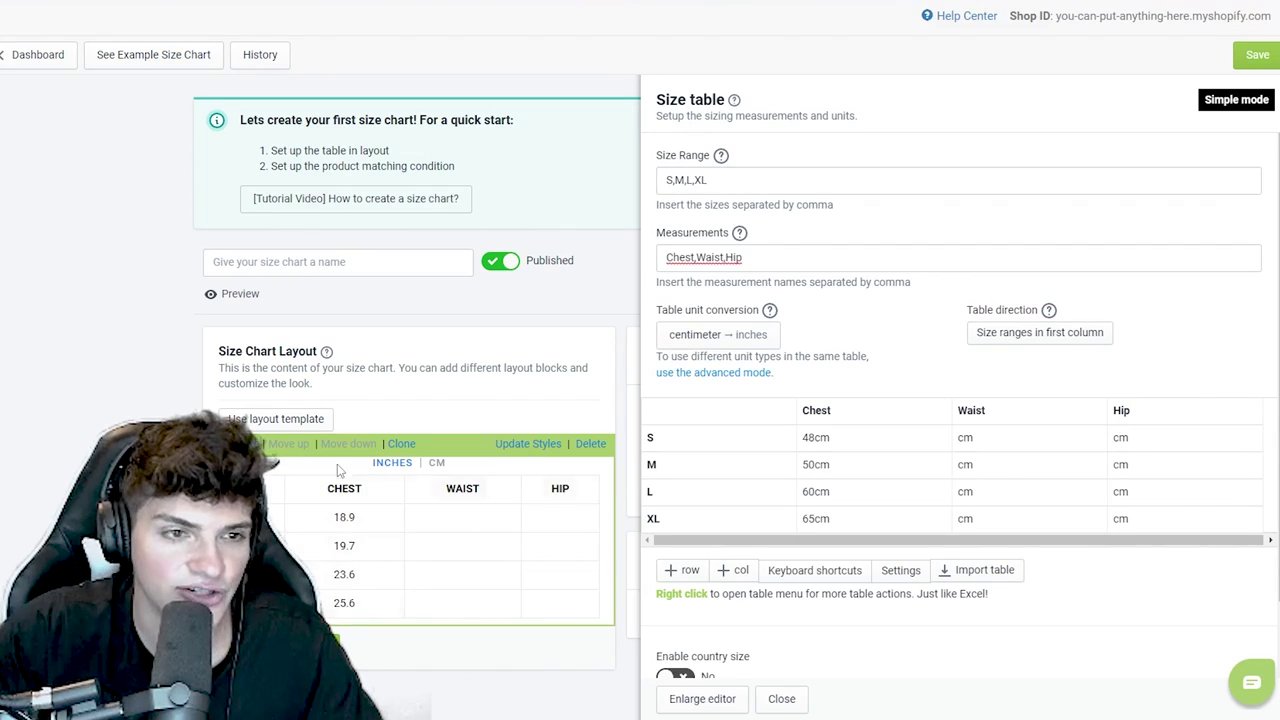
# - Save the size chart and copy its embed snippet code from More actions
pyautogui.click(1258, 62)
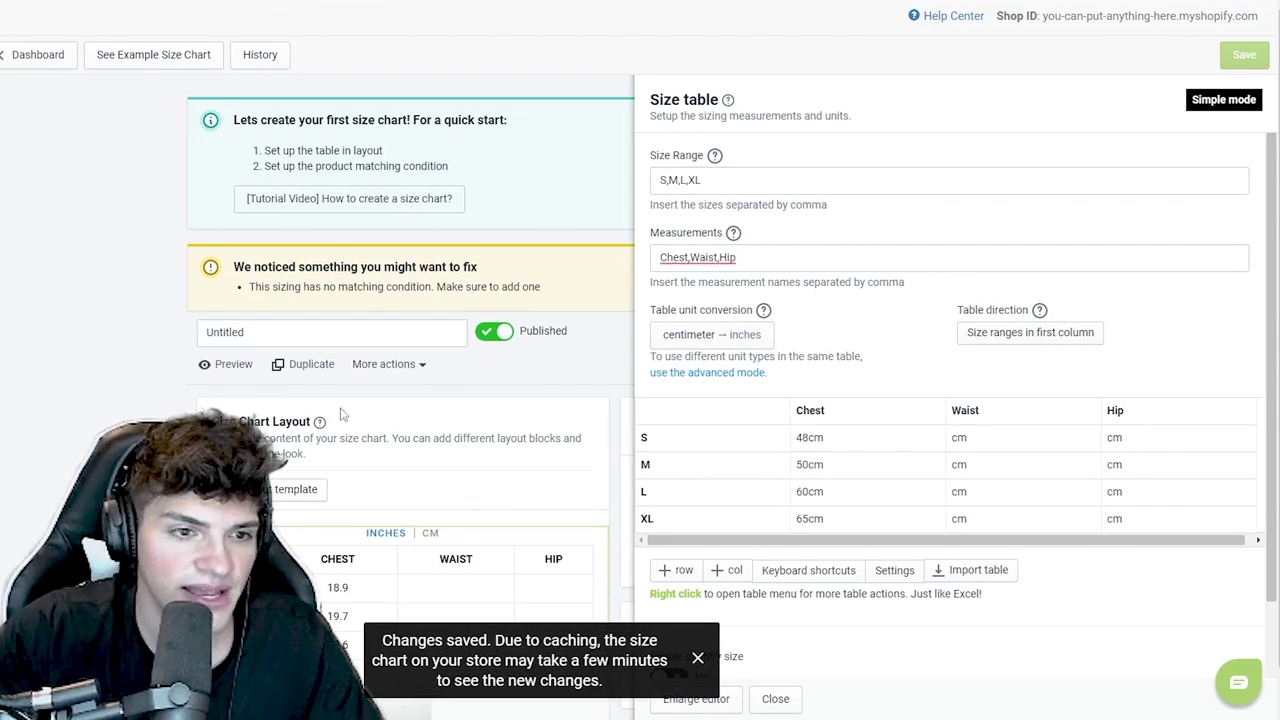
pyautogui.click(379, 366)
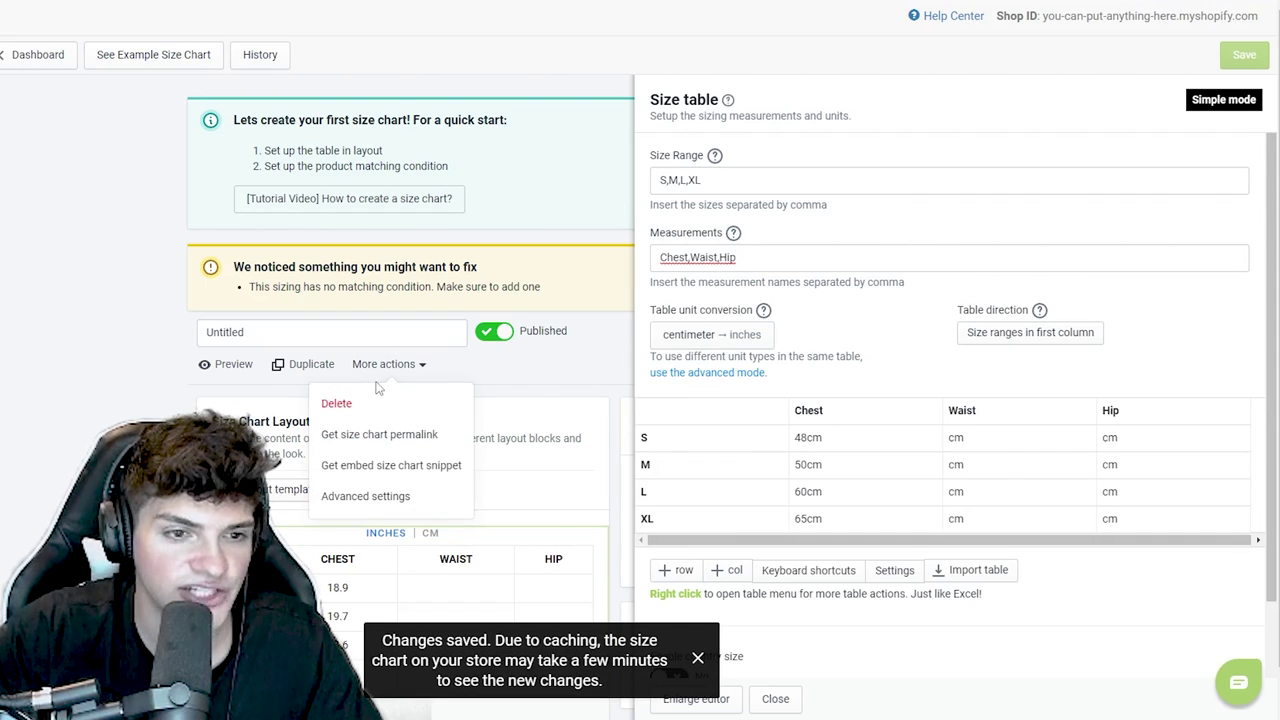
pyautogui.click(365, 468)
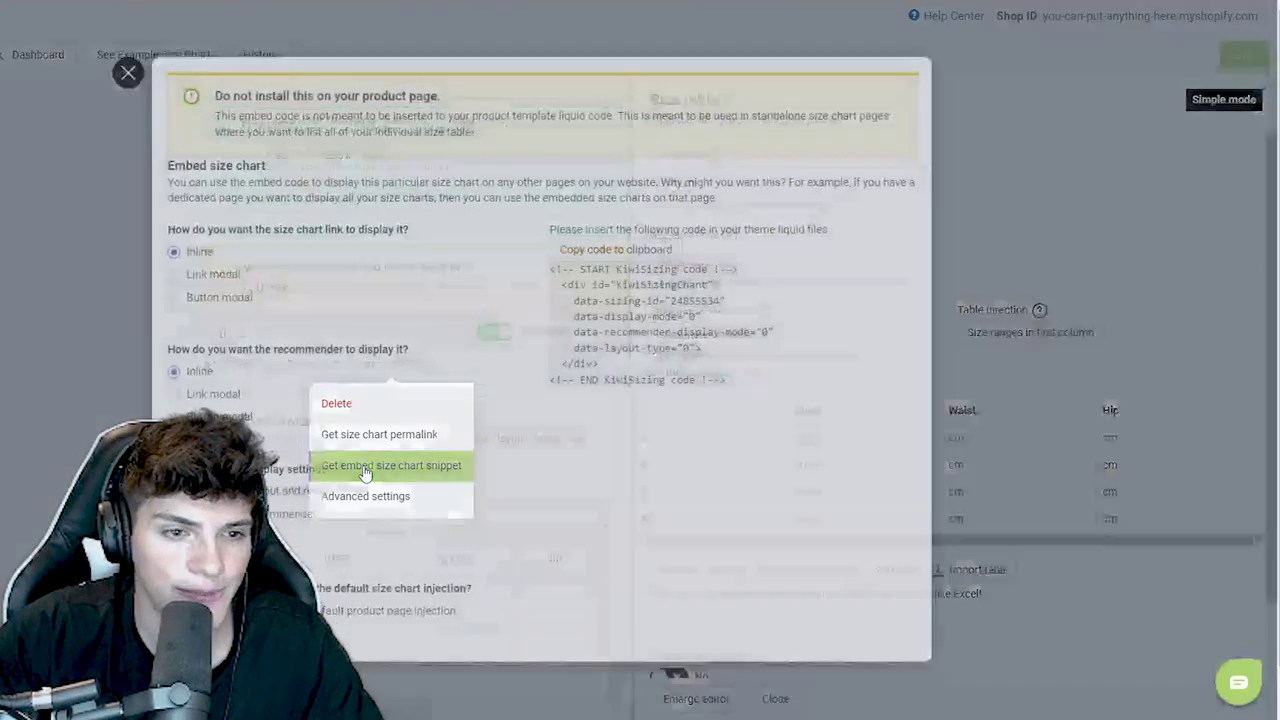
pyautogui.click(675, 255)
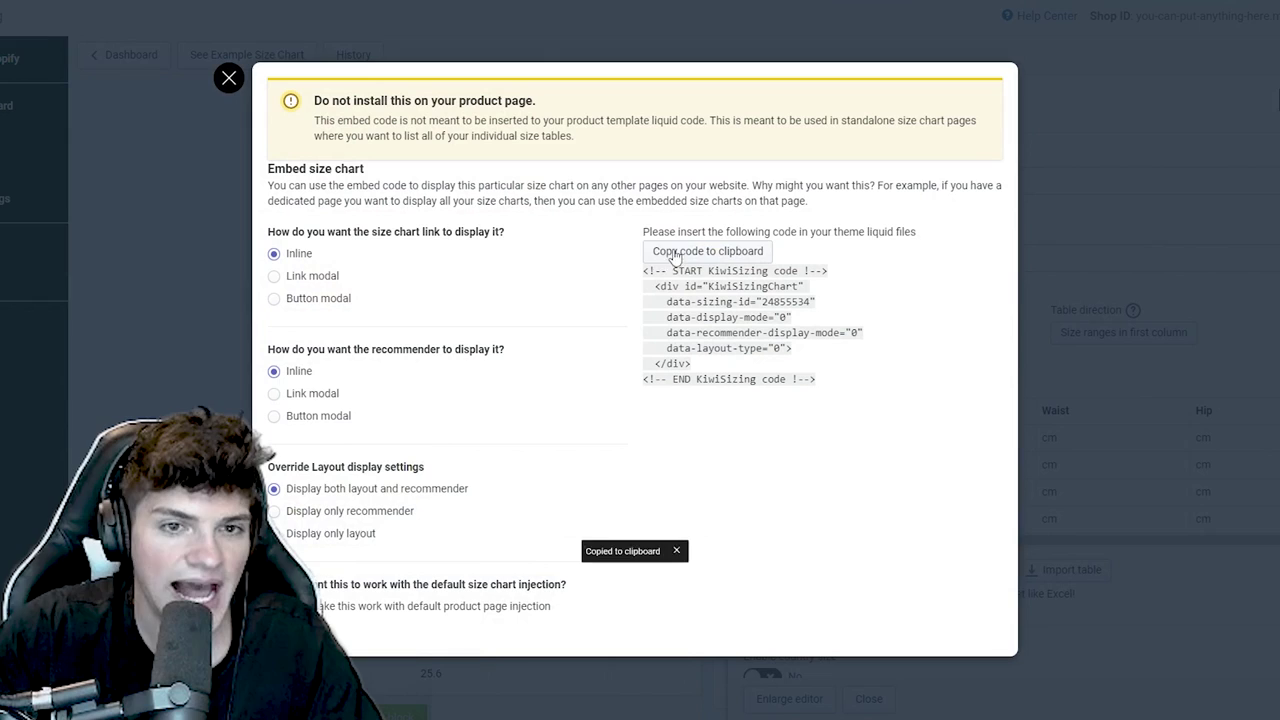
pyautogui.click(675, 255)
pyautogui.click(675, 255)
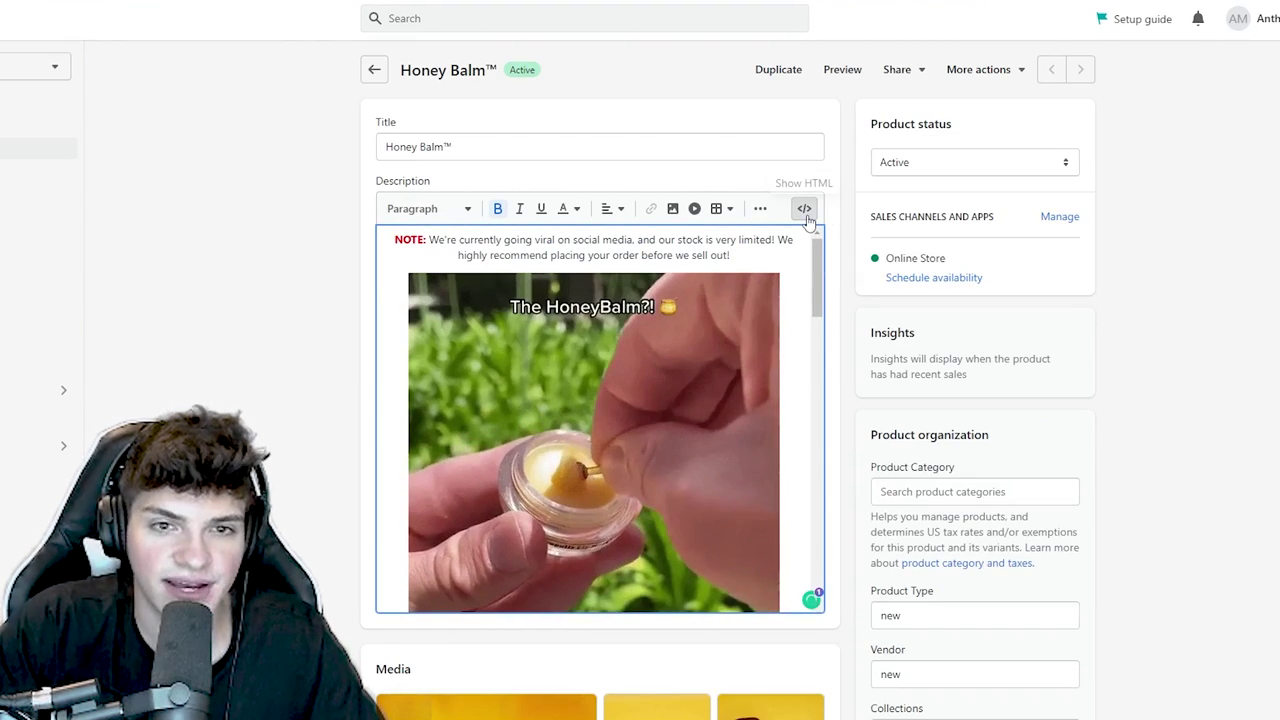
# - Paste the size chart code into Honey Balm's HTML description and save the product
pyautogui.click(805, 212)
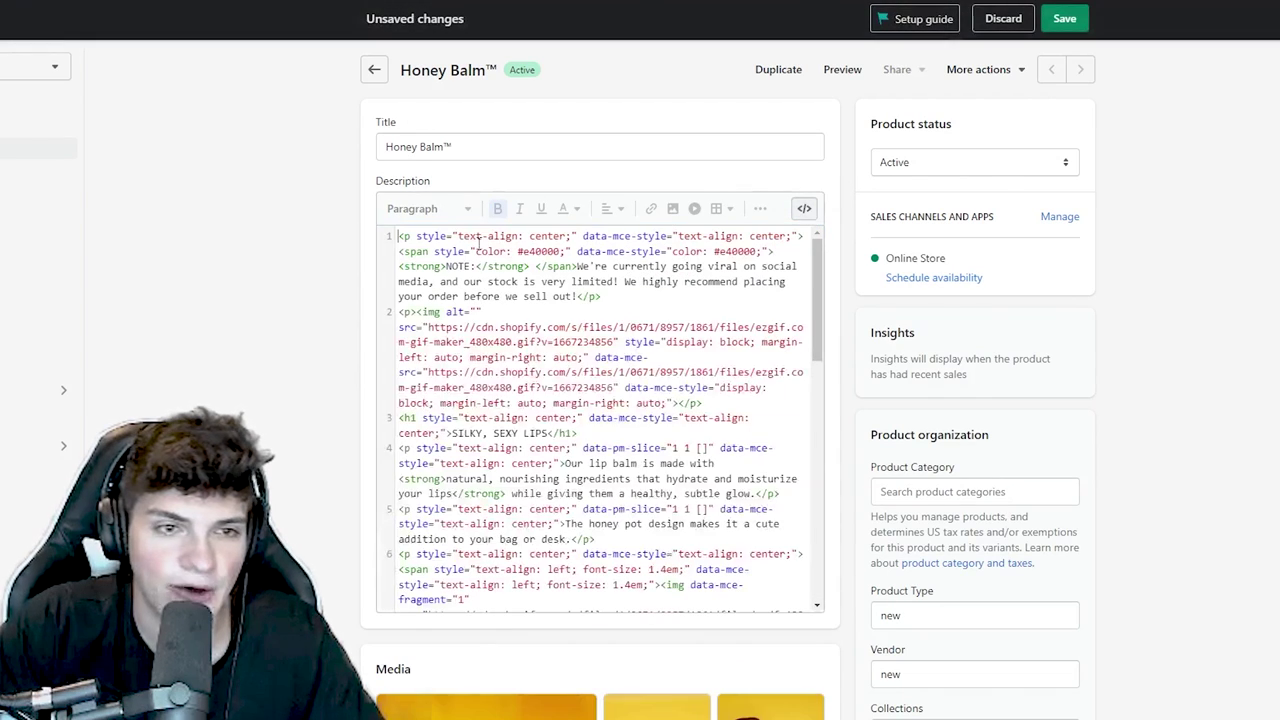
pyautogui.hotkey('ctrl', 'v')
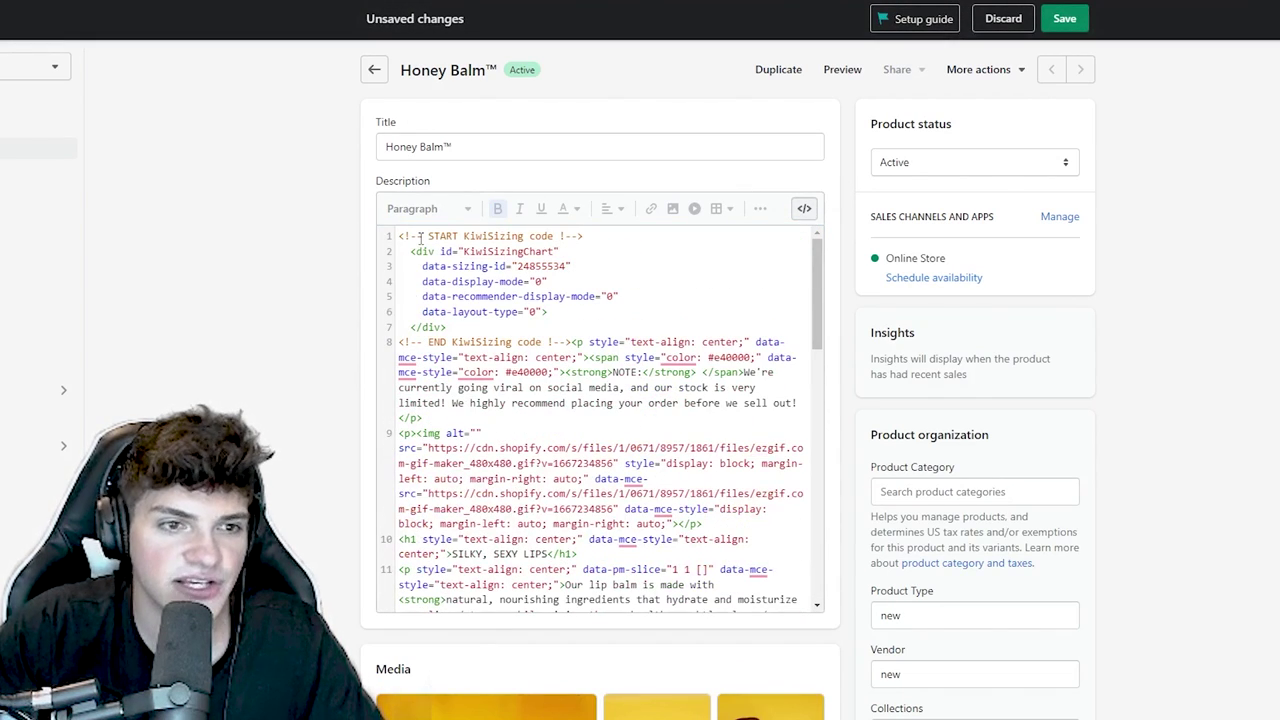
pyautogui.click(1064, 18)
pyautogui.click(805, 208)
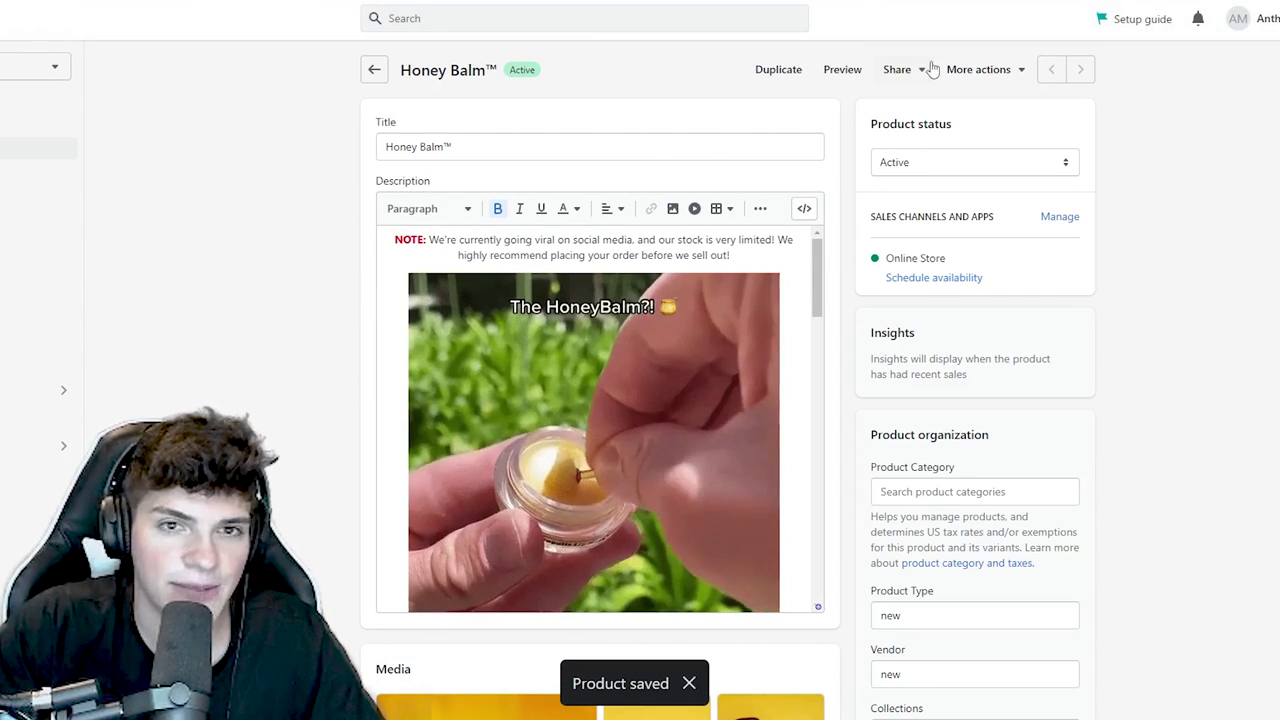
# - Preview the Honey Balm storefront page, switching its size chart between centimeters and inches
pyautogui.click(842, 70)
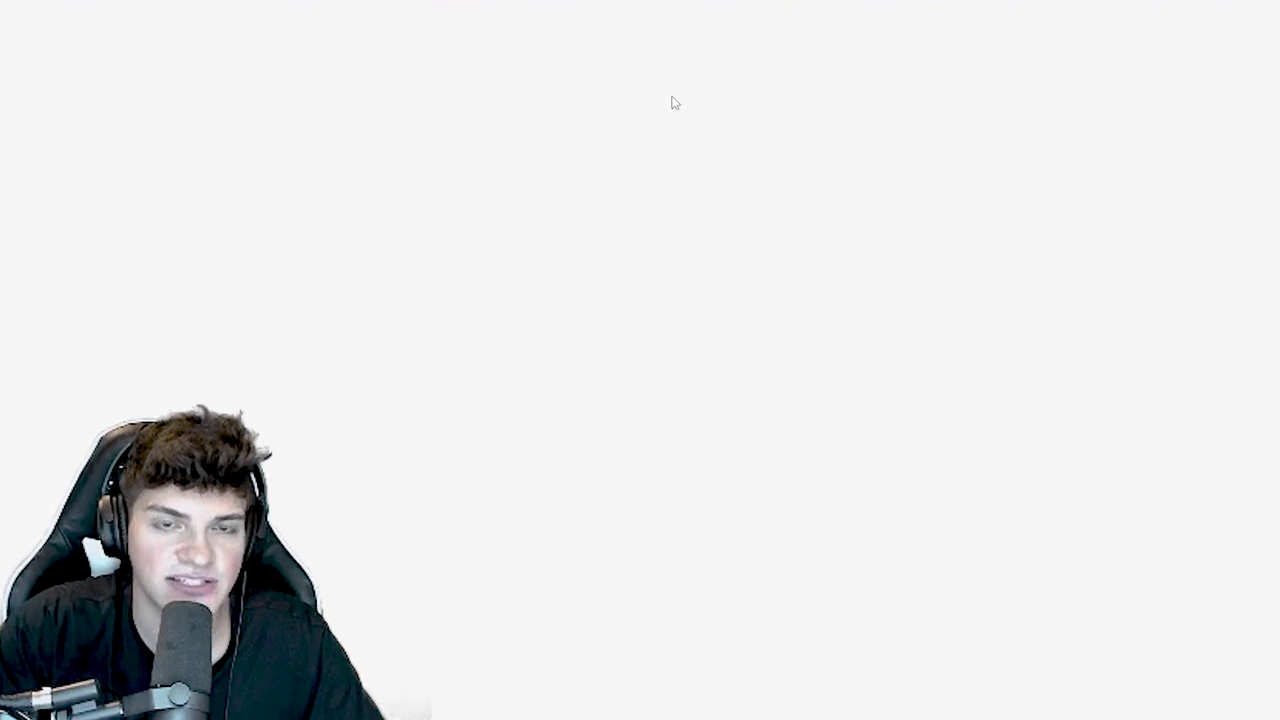
pyautogui.scroll(-2, 723, 349)
pyautogui.scroll(2, 820, 406)
pyautogui.scroll(-2, 810, 314)
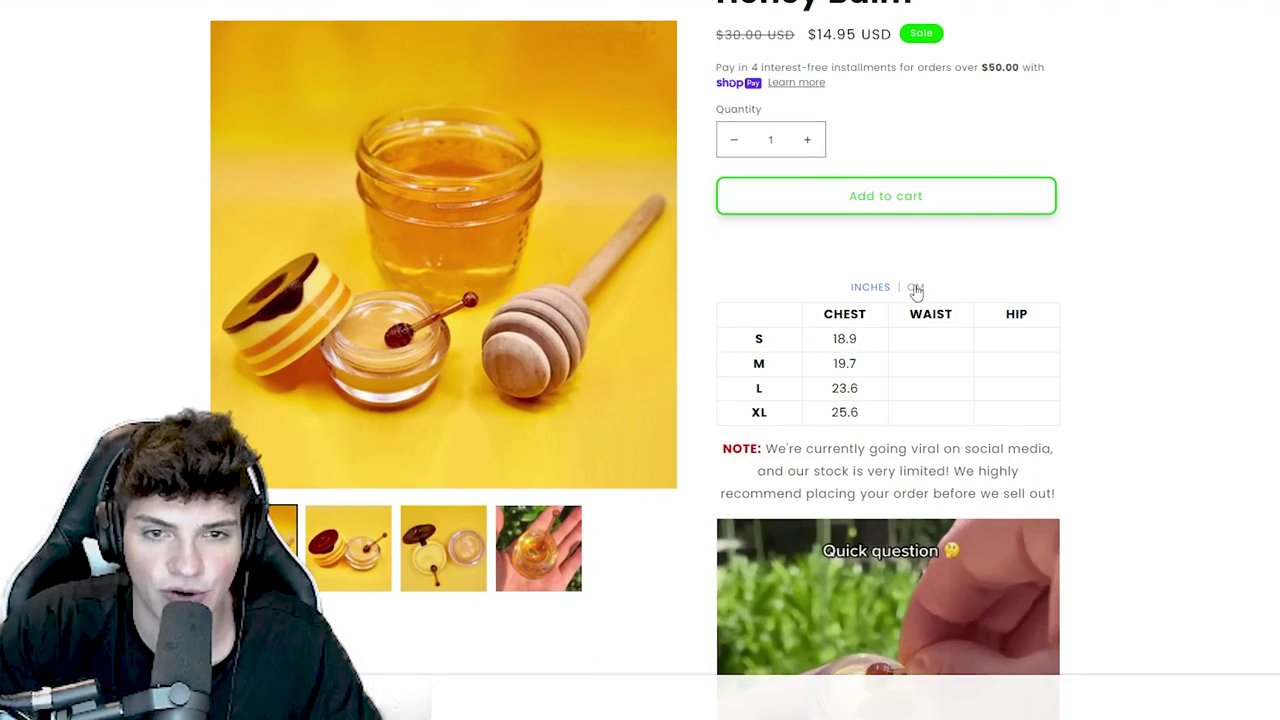
pyautogui.click(915, 288)
pyautogui.click(880, 289)
pyautogui.click(915, 288)
pyautogui.click(868, 289)
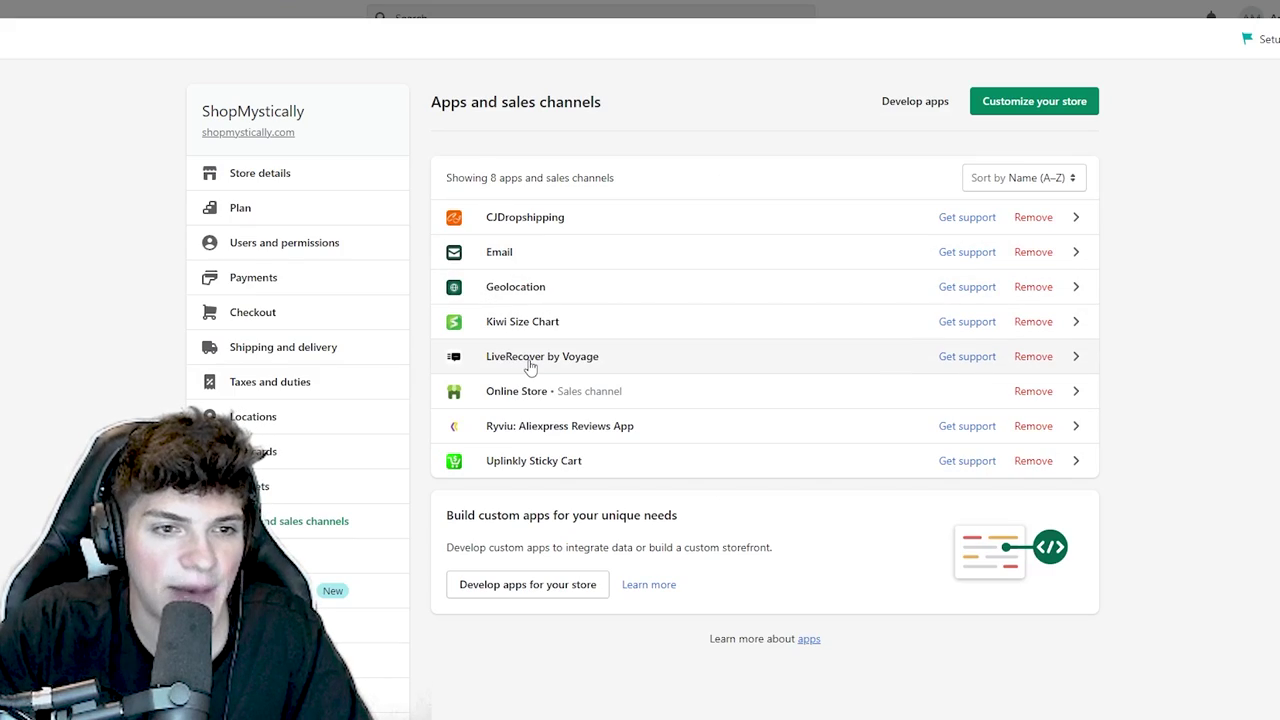
# - Launch LiveRecover and create a 15% off SMS discount for abandoned checkouts
pyautogui.click(531, 366)
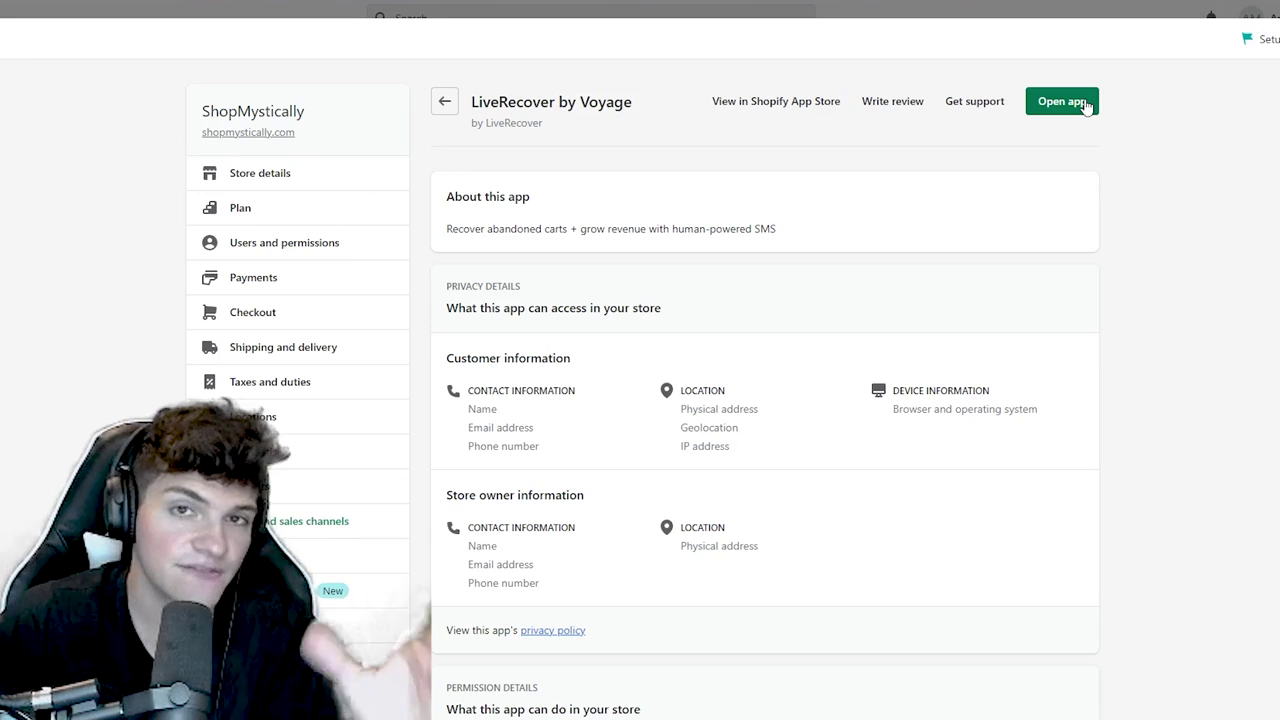
pyautogui.click(1086, 103)
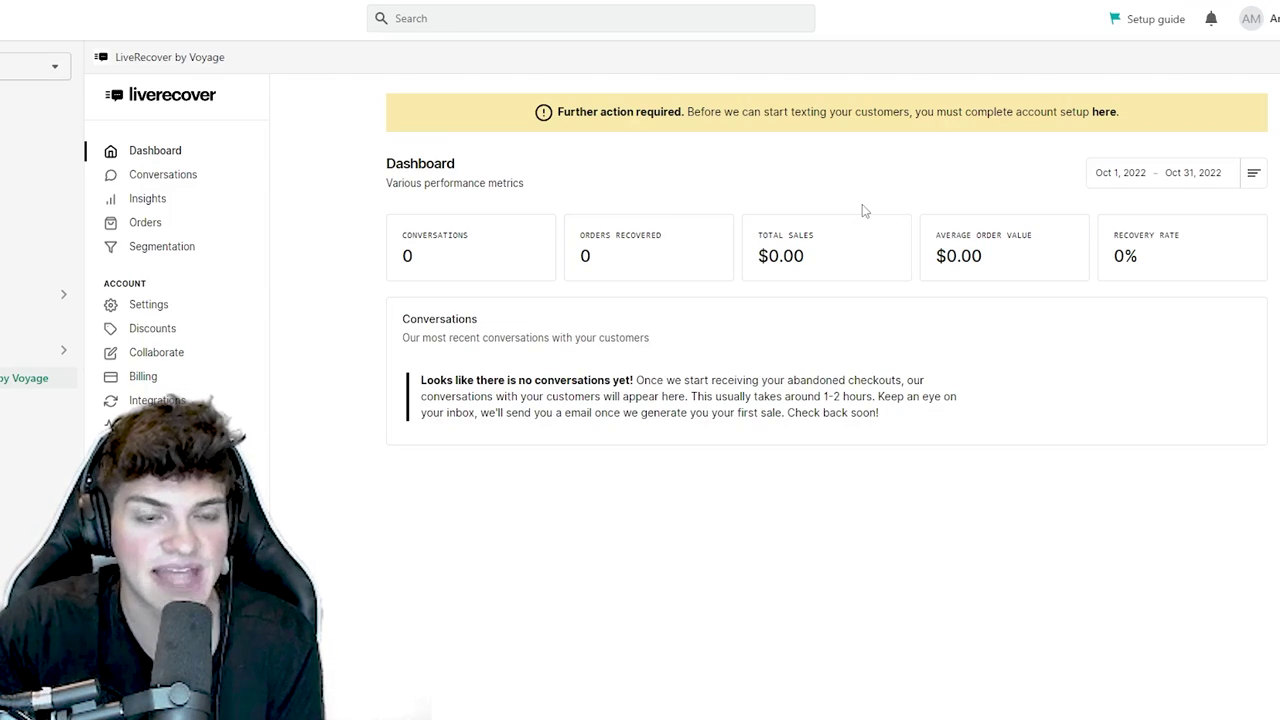
pyautogui.click(1104, 112)
pyautogui.click(726, 608)
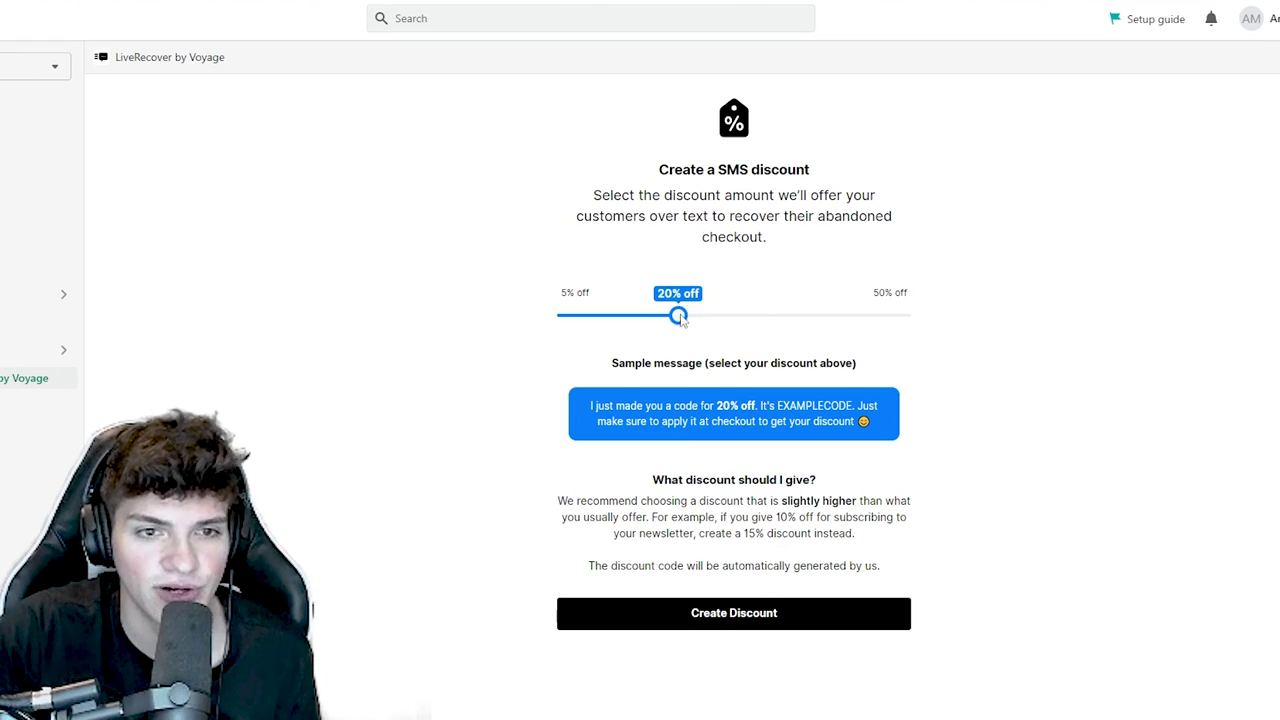
pyautogui.moveTo(680, 318); pyautogui.dragTo(646, 326)
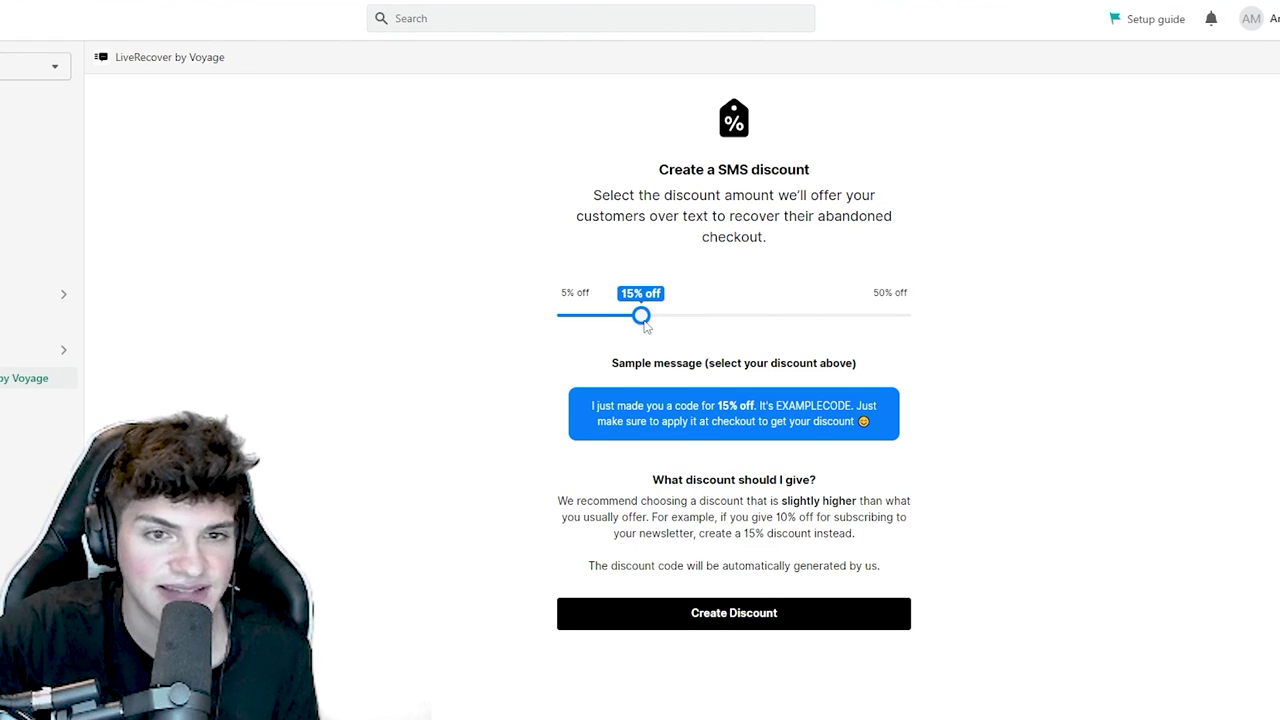
pyautogui.click(722, 628)
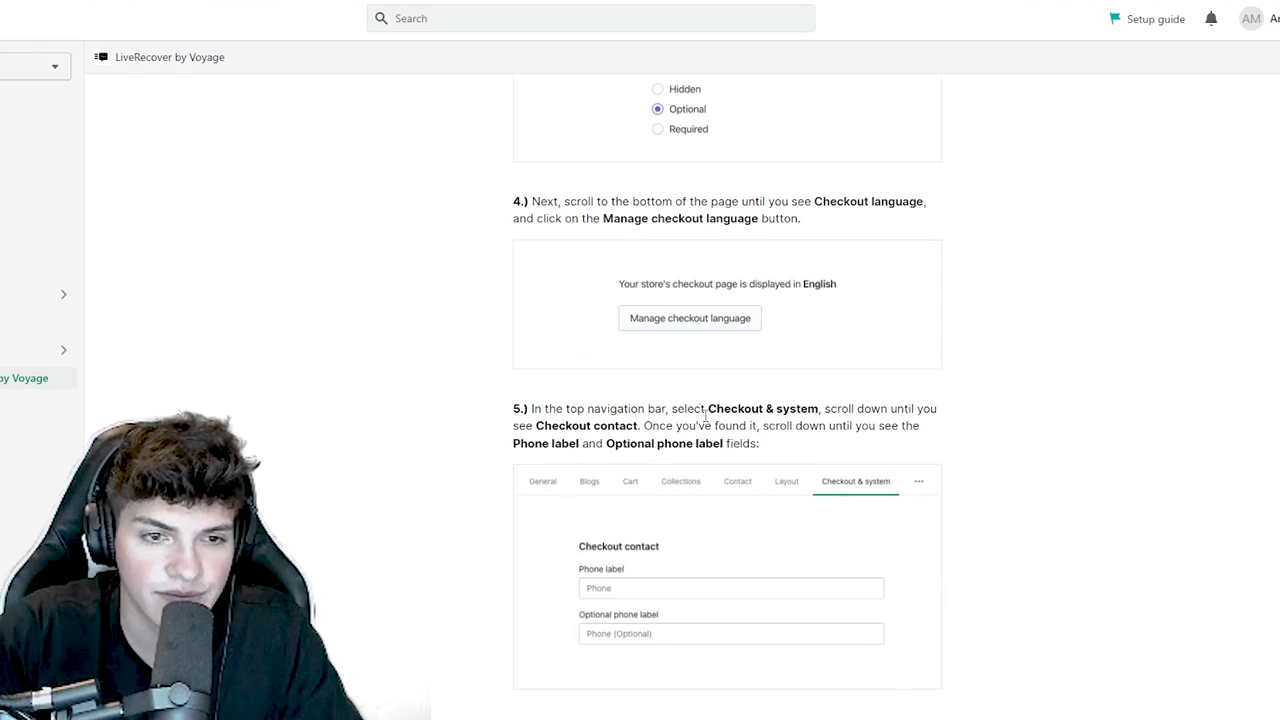
# - Select the recommended phone label wording in the setup guide article
pyautogui.scroll(-5, 688, 395)
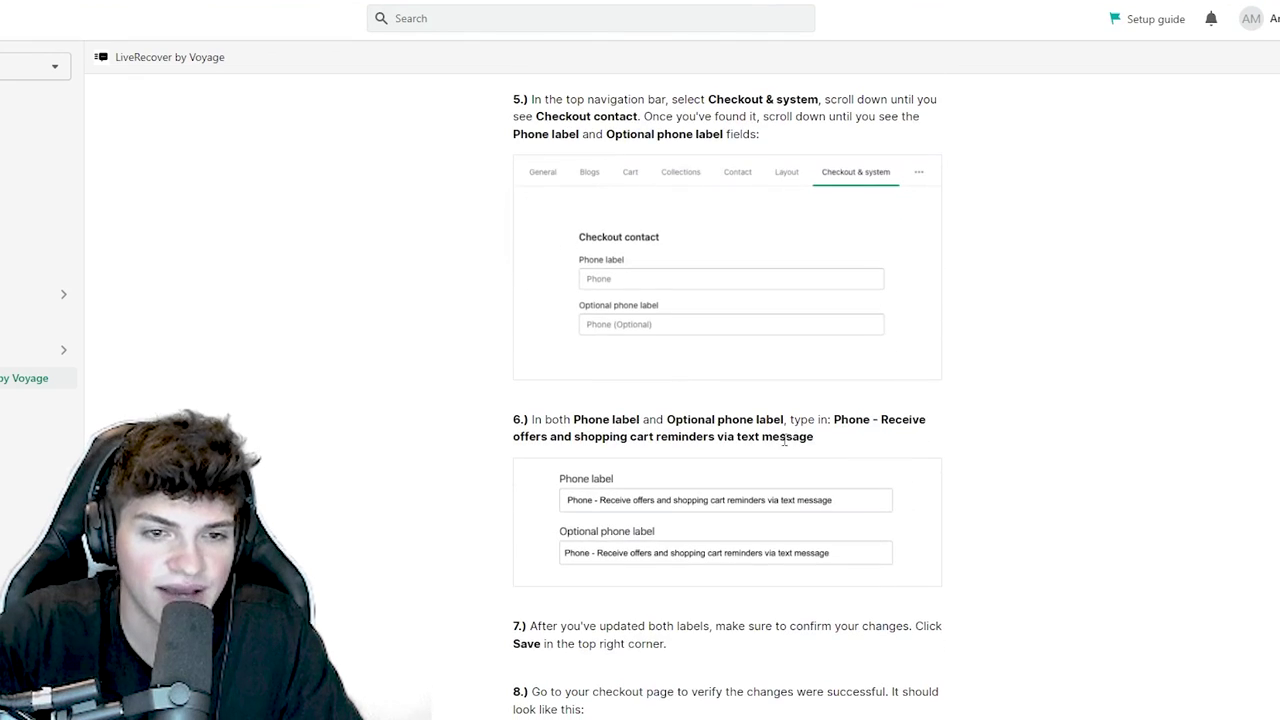
pyautogui.moveTo(829, 441); pyautogui.dragTo(832, 420)
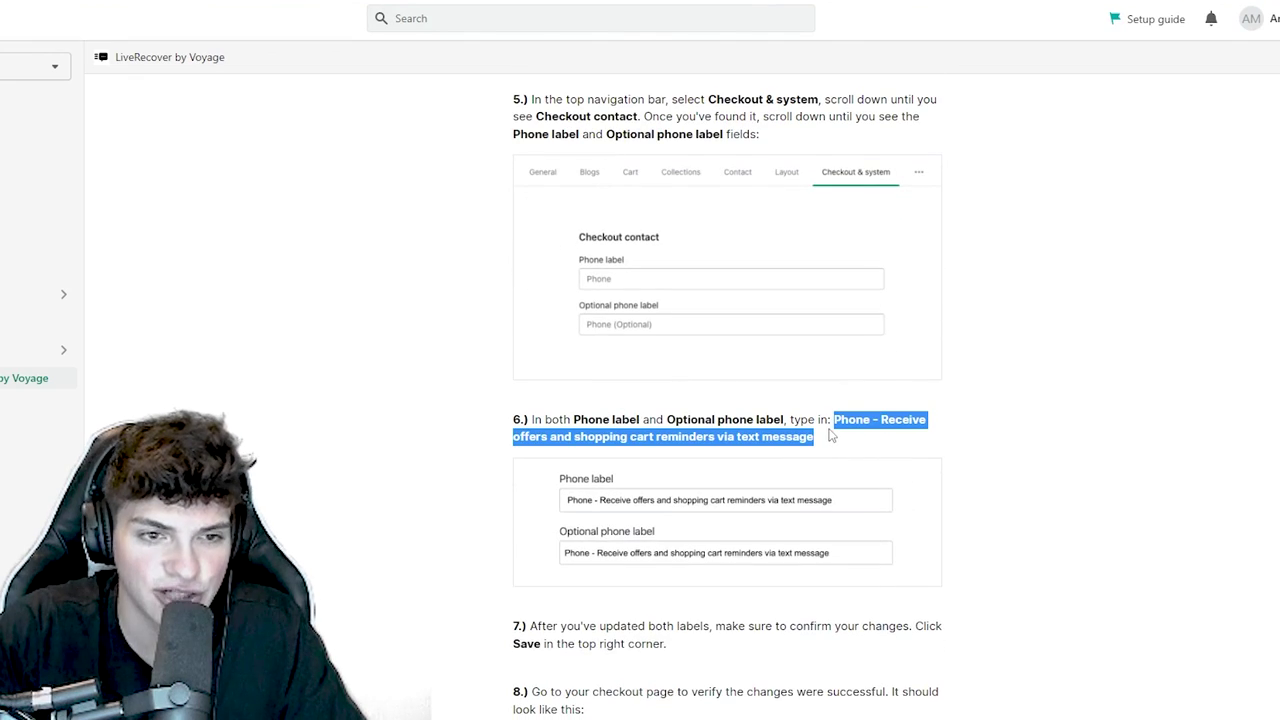
pyautogui.moveTo(511, 416); pyautogui.dragTo(505, 419)
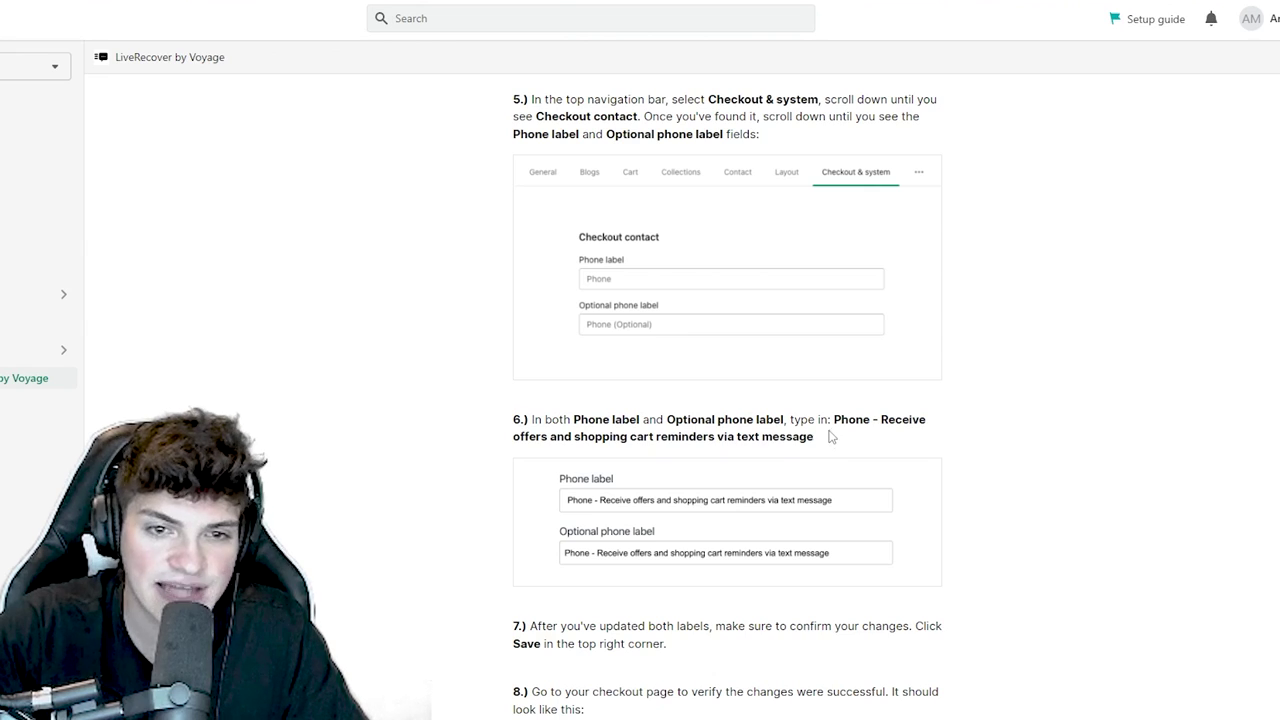
pyautogui.moveTo(829, 437); pyautogui.dragTo(834, 421)
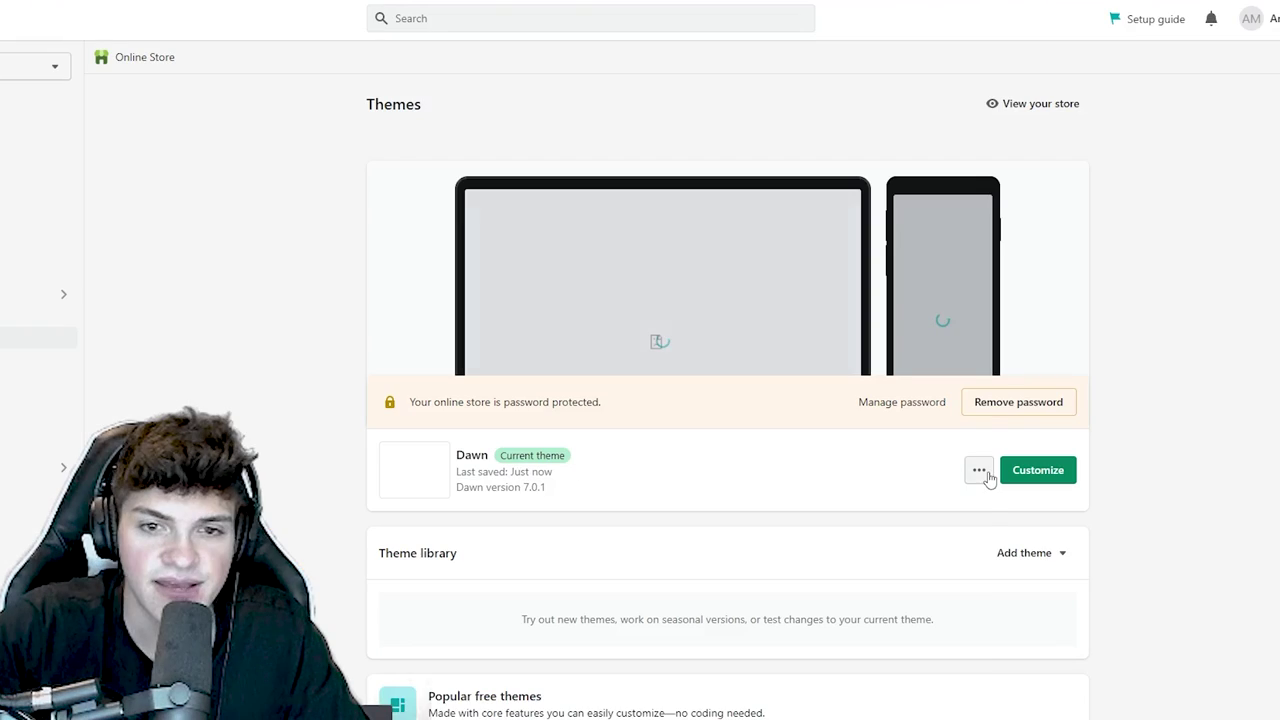
pyautogui.click(980, 471)
# - Set both checkout phone labels to 'Phone - Receive offers and shopping cart reminders via text message' and save
pyautogui.click(917, 682)
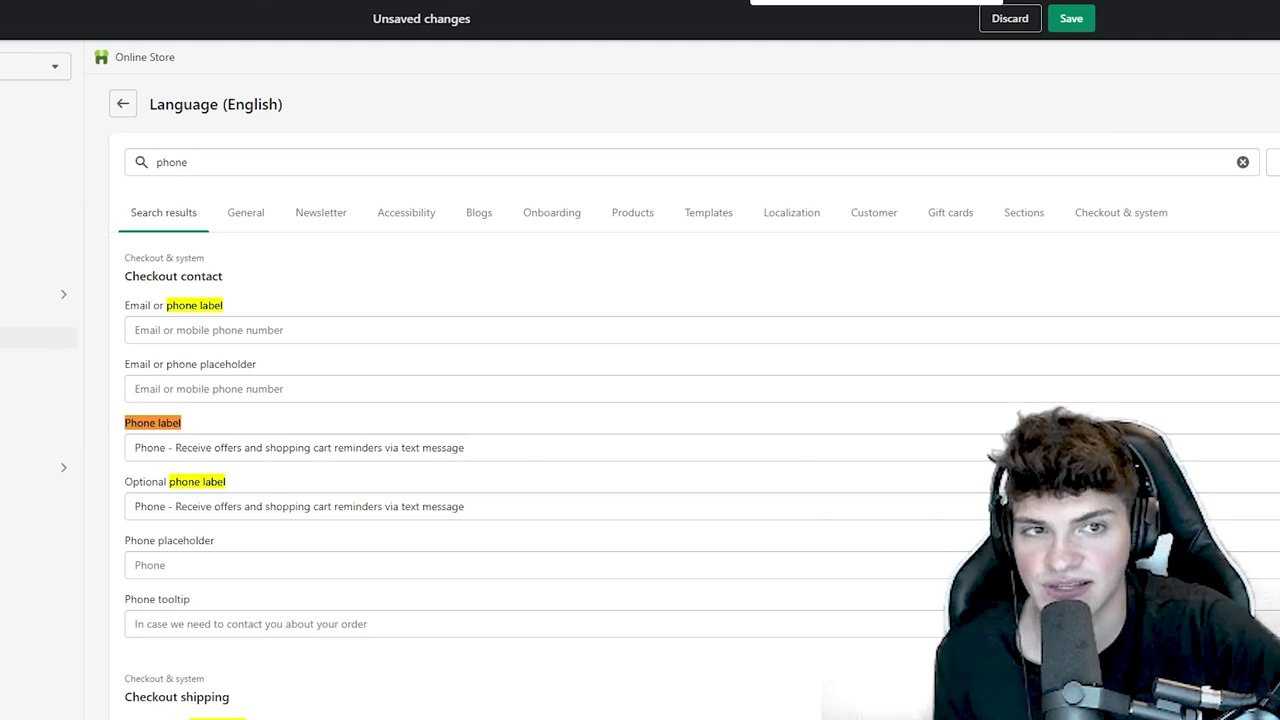
pyautogui.click(1071, 18)
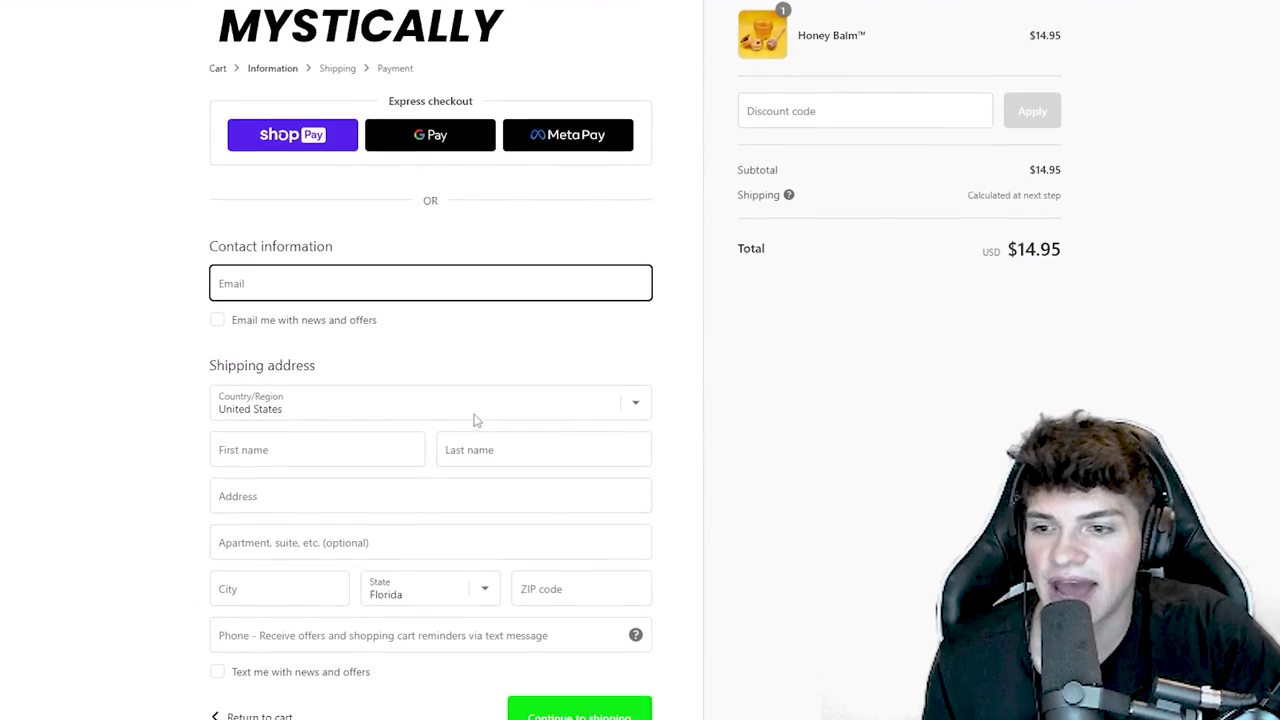
pyautogui.scroll(-1, 476, 420)
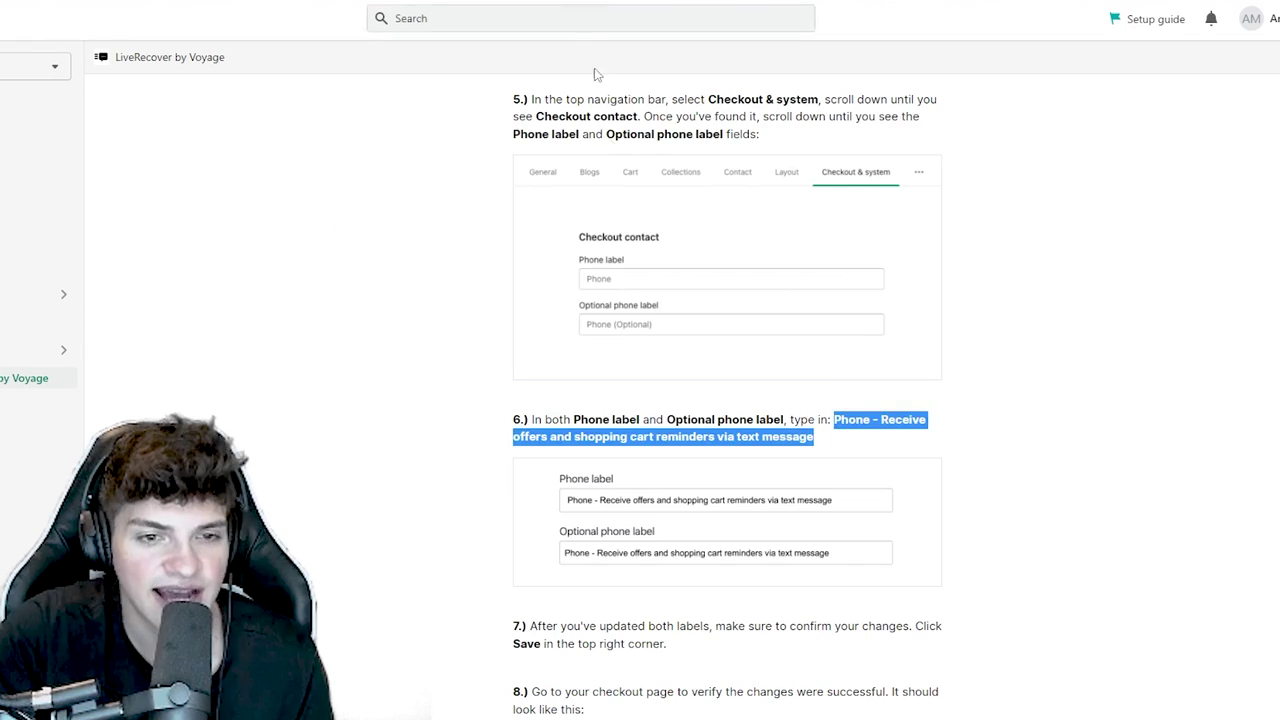
pyautogui.scroll(-3, 781, 545)
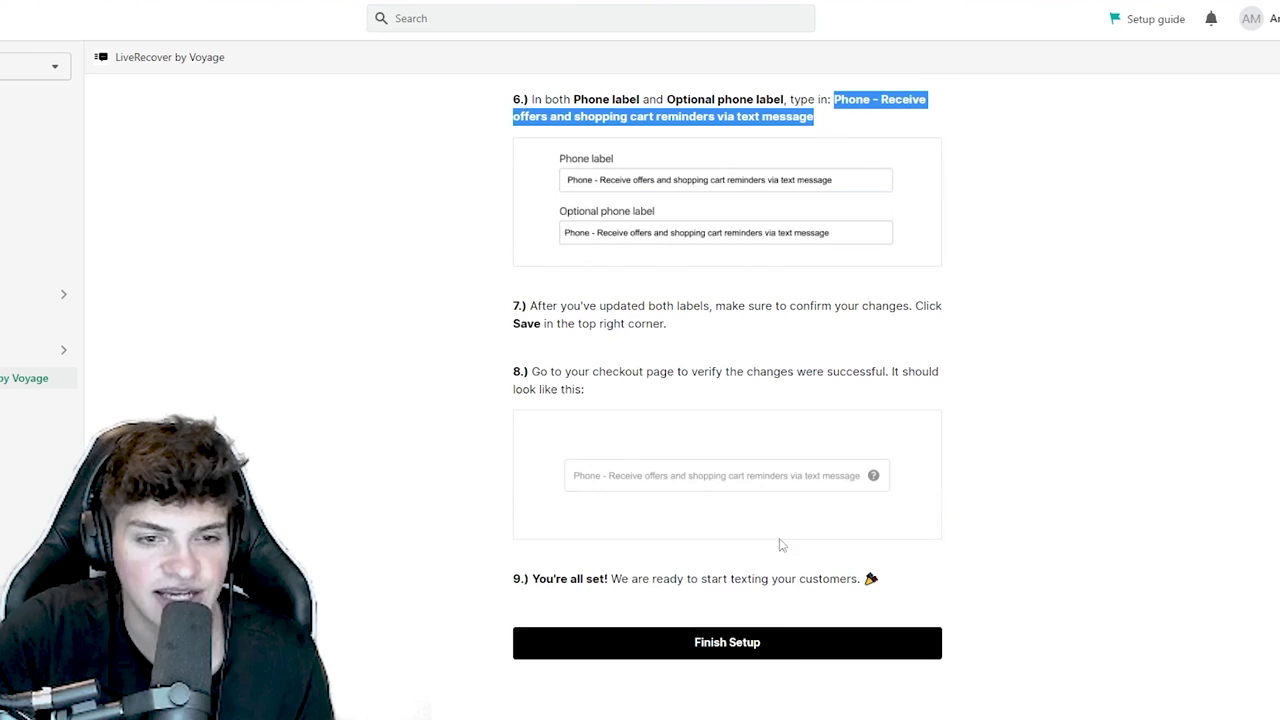
# - Finish LiveRecover setup and select the $0/month Startup plan under Billing
pyautogui.click(756, 652)
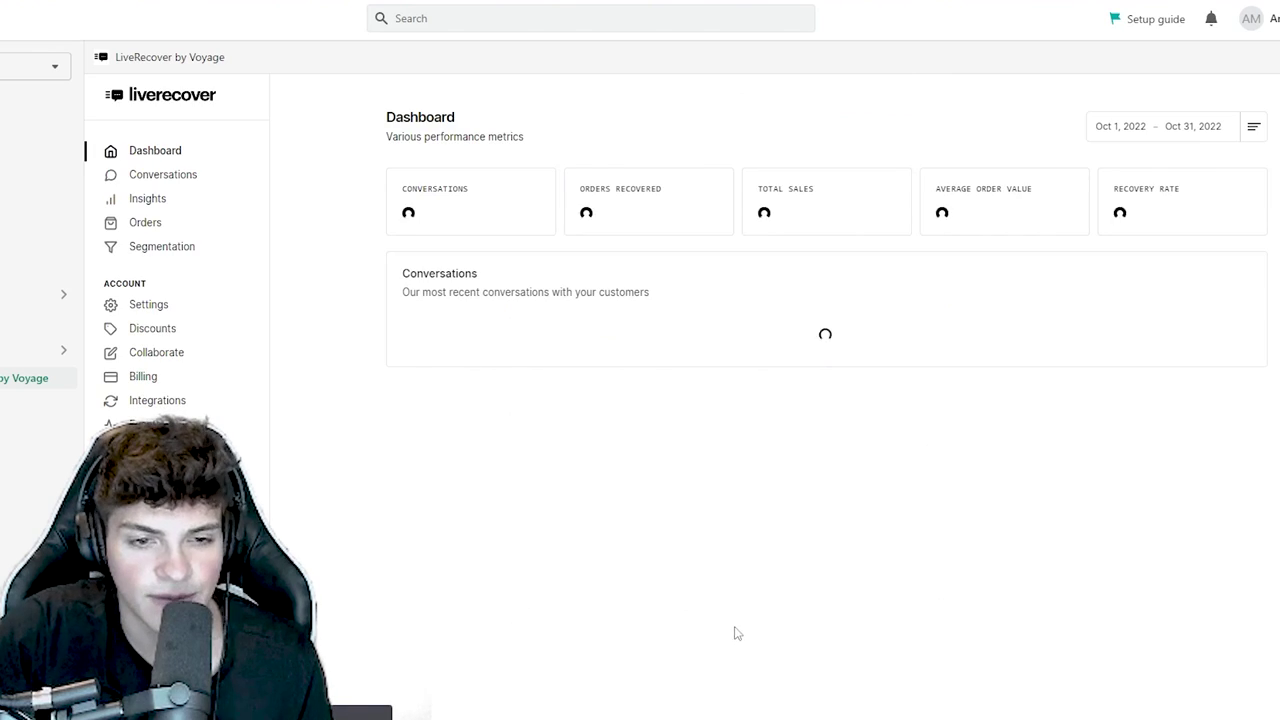
pyautogui.click(145, 377)
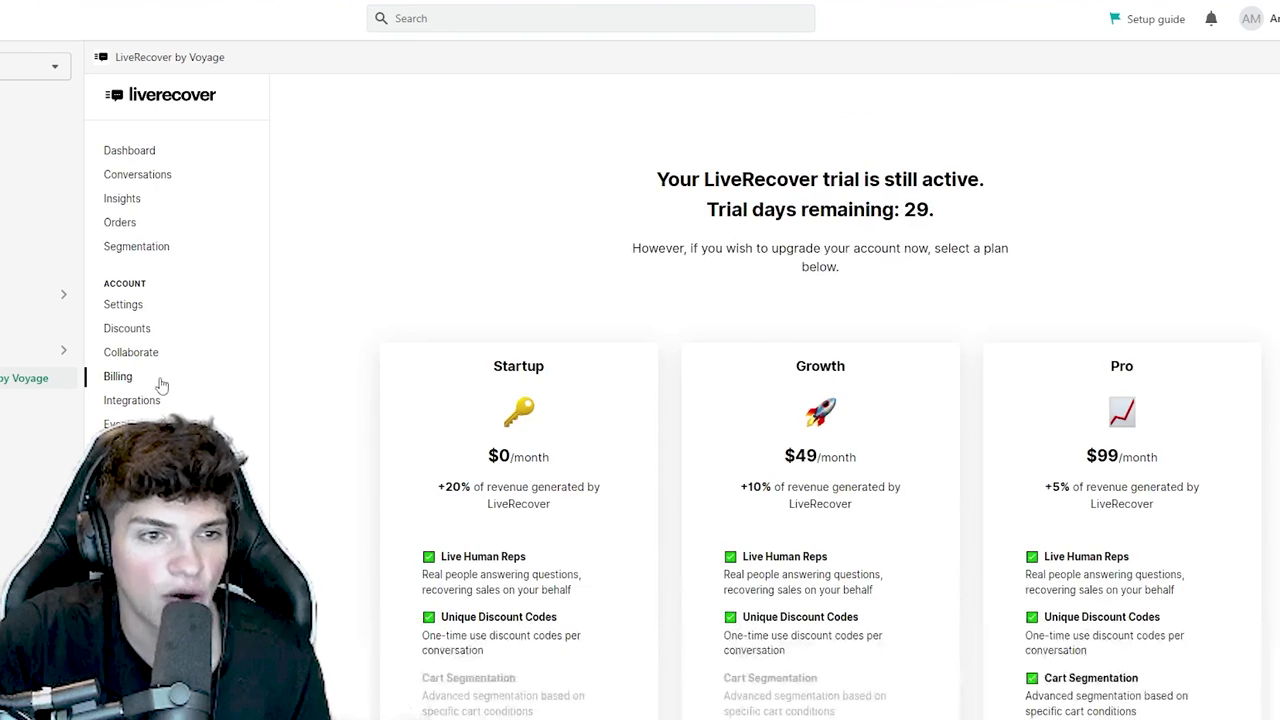
pyautogui.doubleClick(524, 366)
pyautogui.scroll(-2, 507, 546)
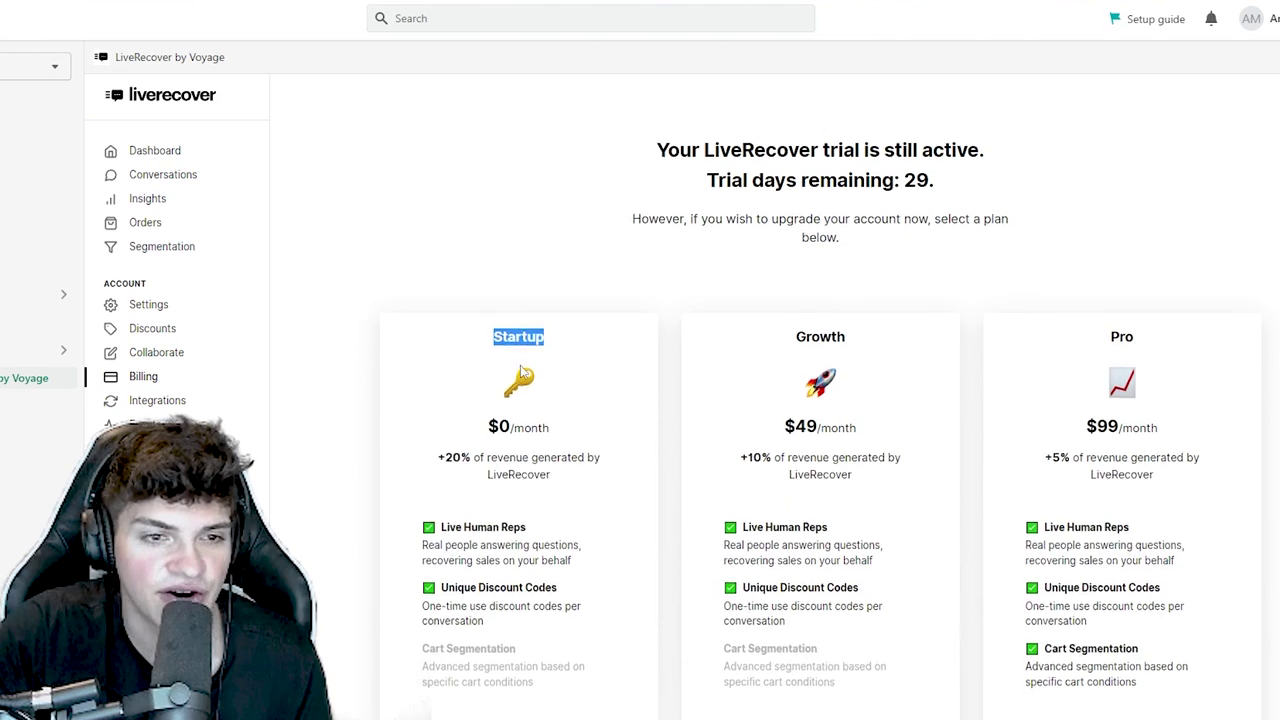
pyautogui.click(517, 590)
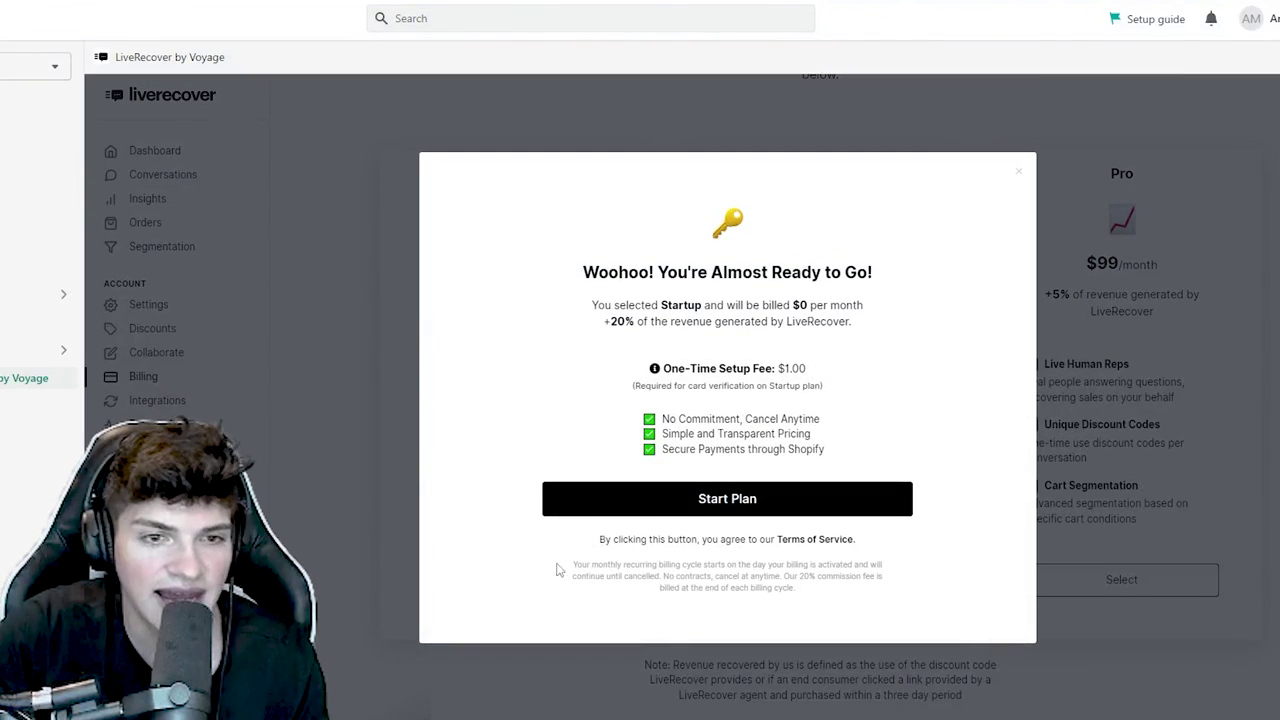
pyautogui.moveTo(806, 369); pyautogui.dragTo(660, 366)
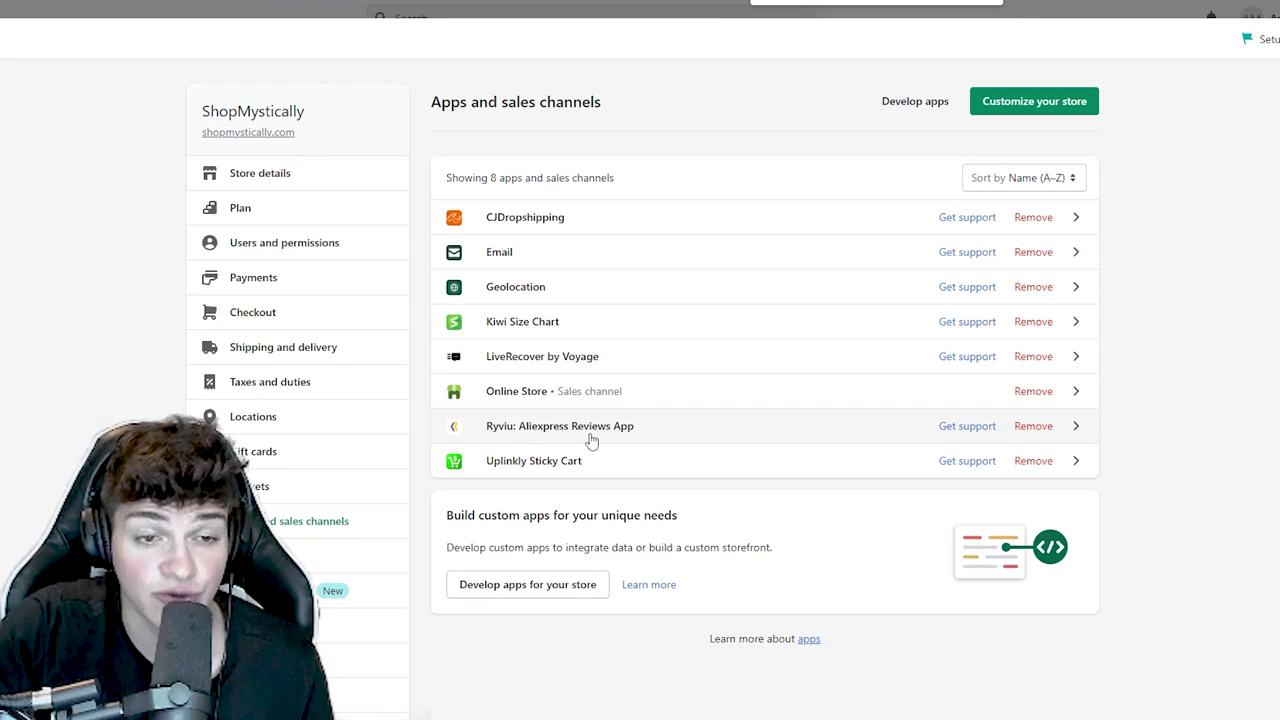
# - Open Uplinkly Sticky Cart, choose the free Basic Plan and enable the sticky bar
pyautogui.click(521, 474)
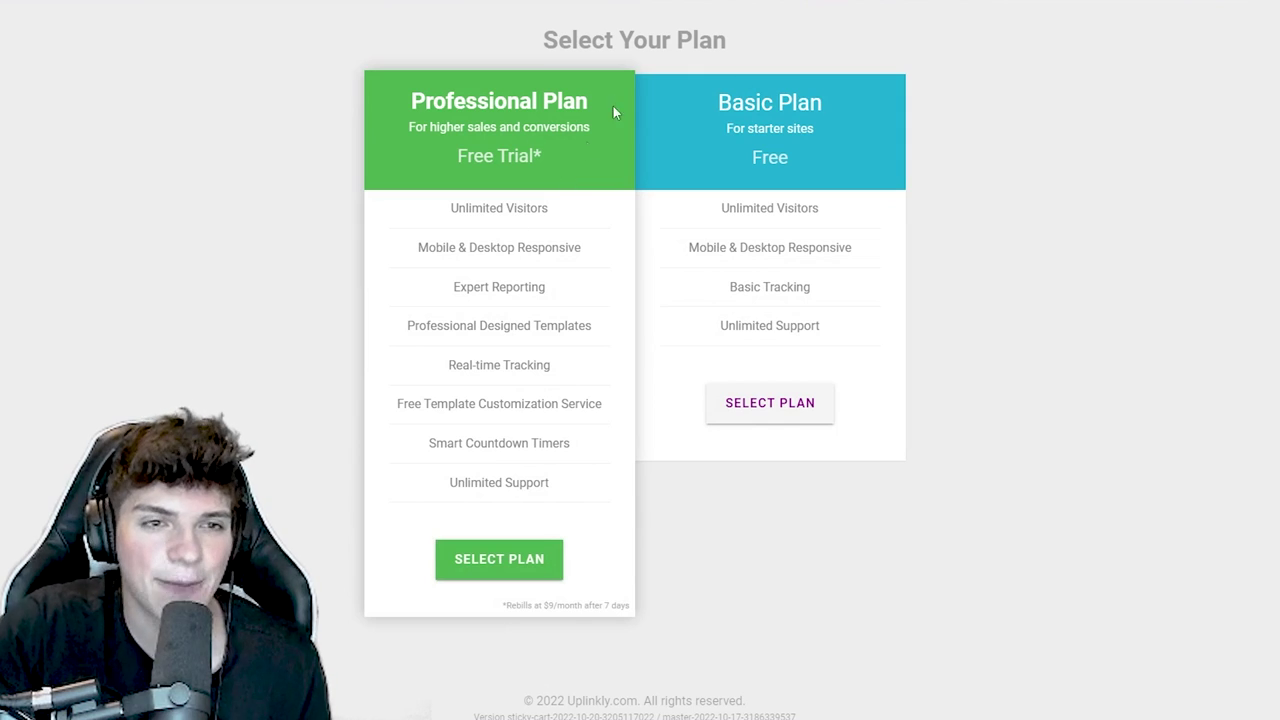
pyautogui.moveTo(750, 45); pyautogui.dragTo(545, 40)
pyautogui.click(632, 35)
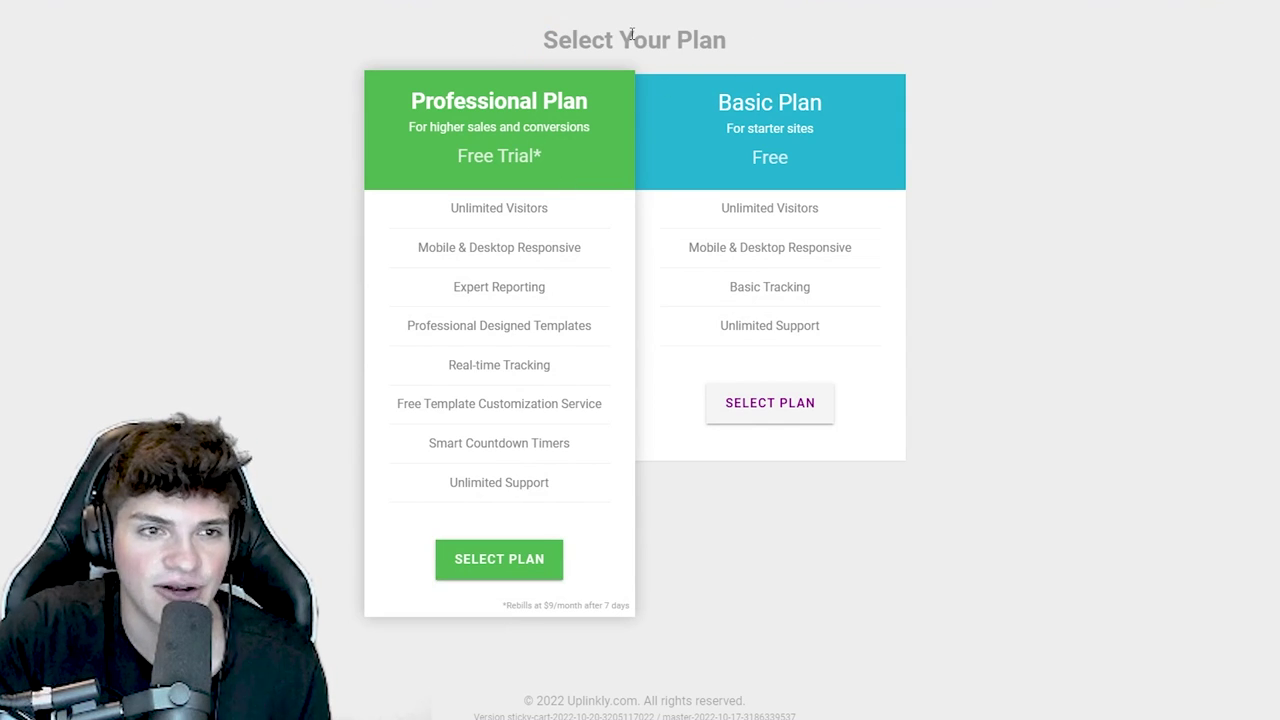
pyautogui.moveTo(810, 93); pyautogui.dragTo(715, 102)
pyautogui.click(789, 104)
pyautogui.tripleClick(789, 101)
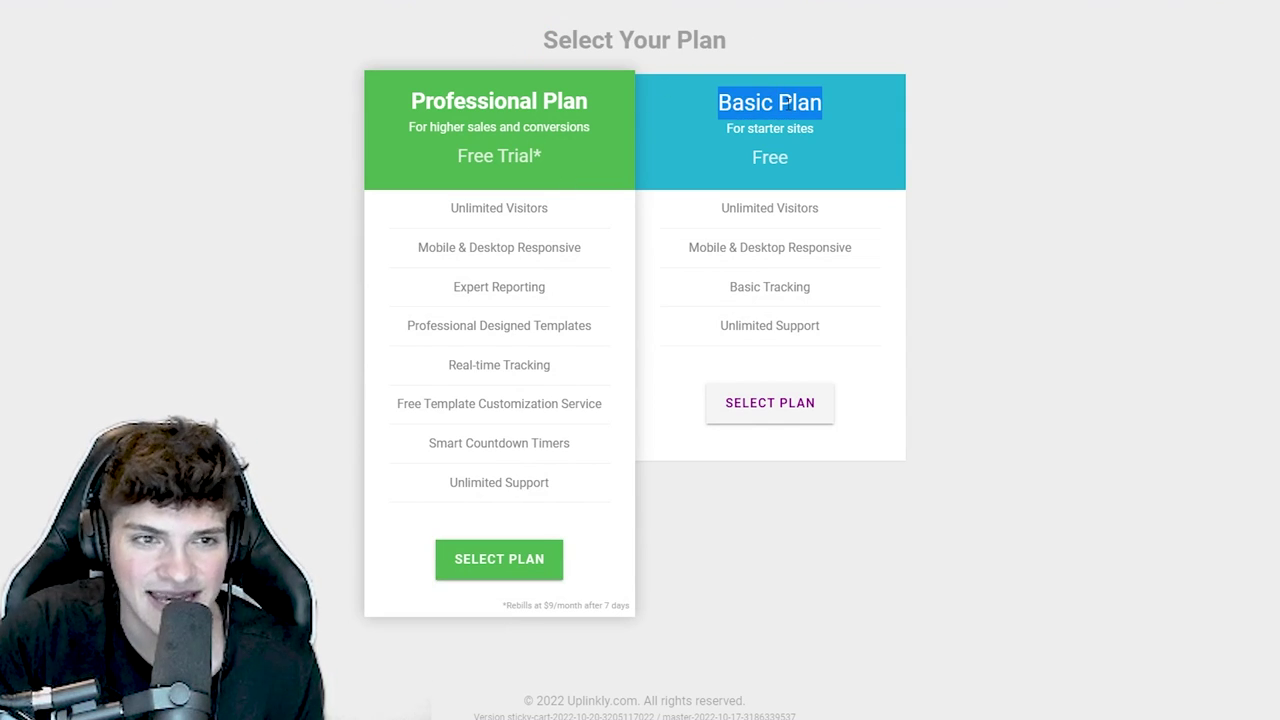
pyautogui.click(787, 404)
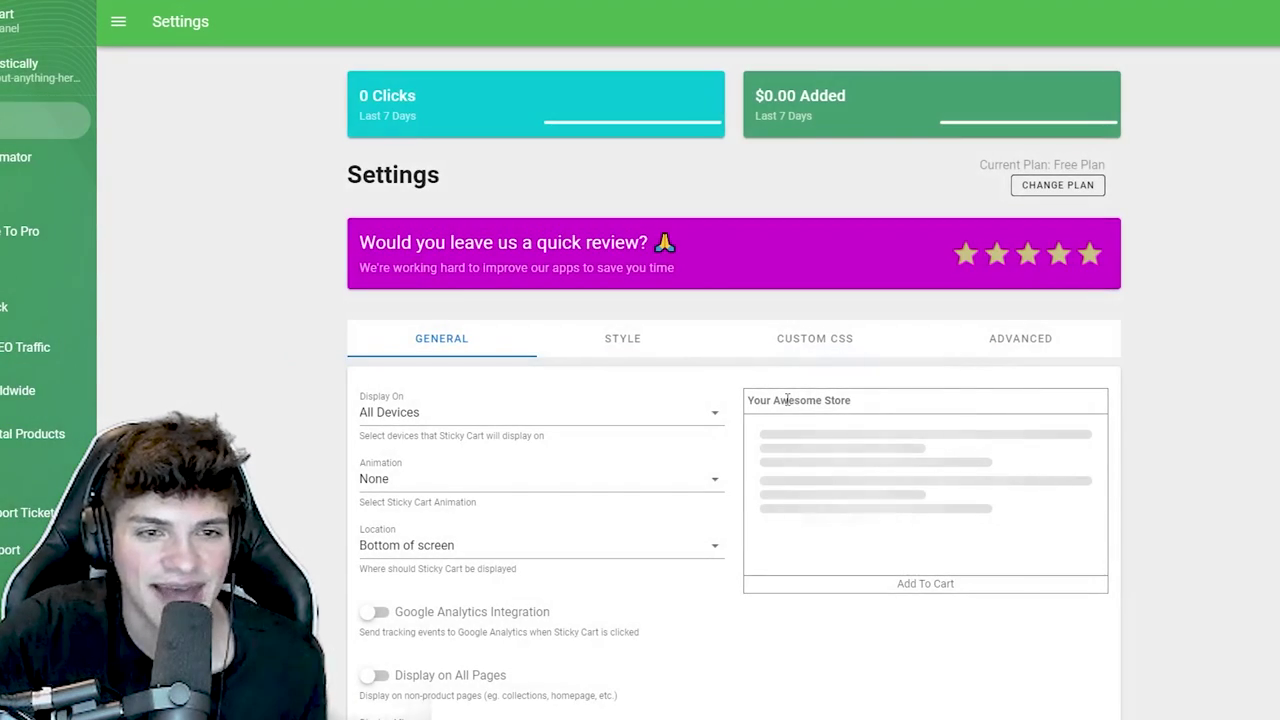
pyautogui.scroll(-2, 438, 313)
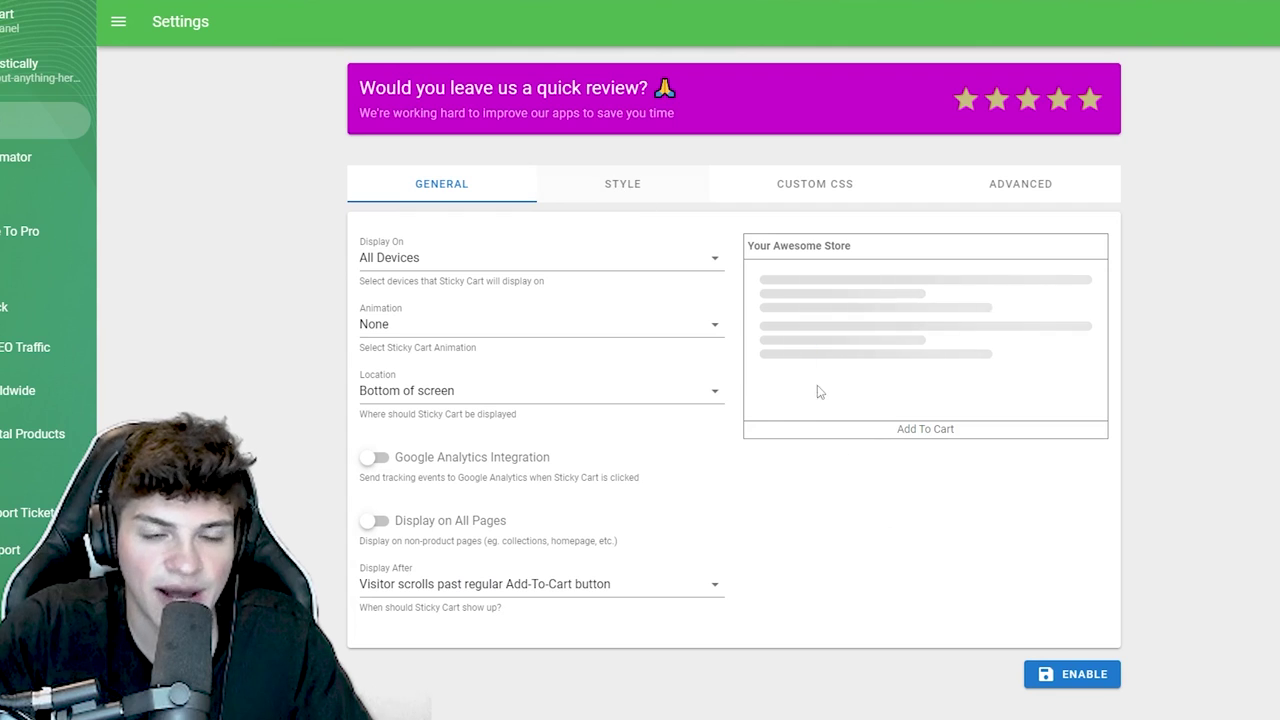
pyautogui.click(1080, 690)
# - Turn off auto colors and save style with background #06D100, font size 20, padding 24
pyautogui.click(626, 205)
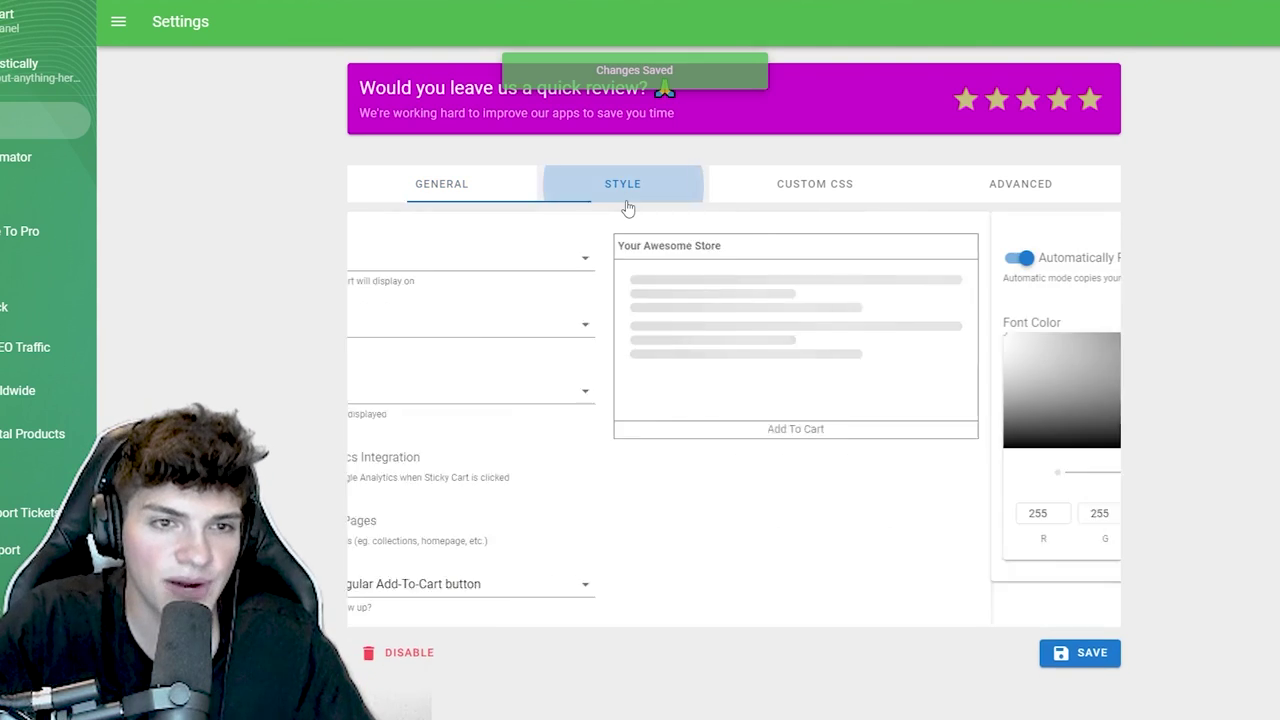
pyautogui.click(377, 258)
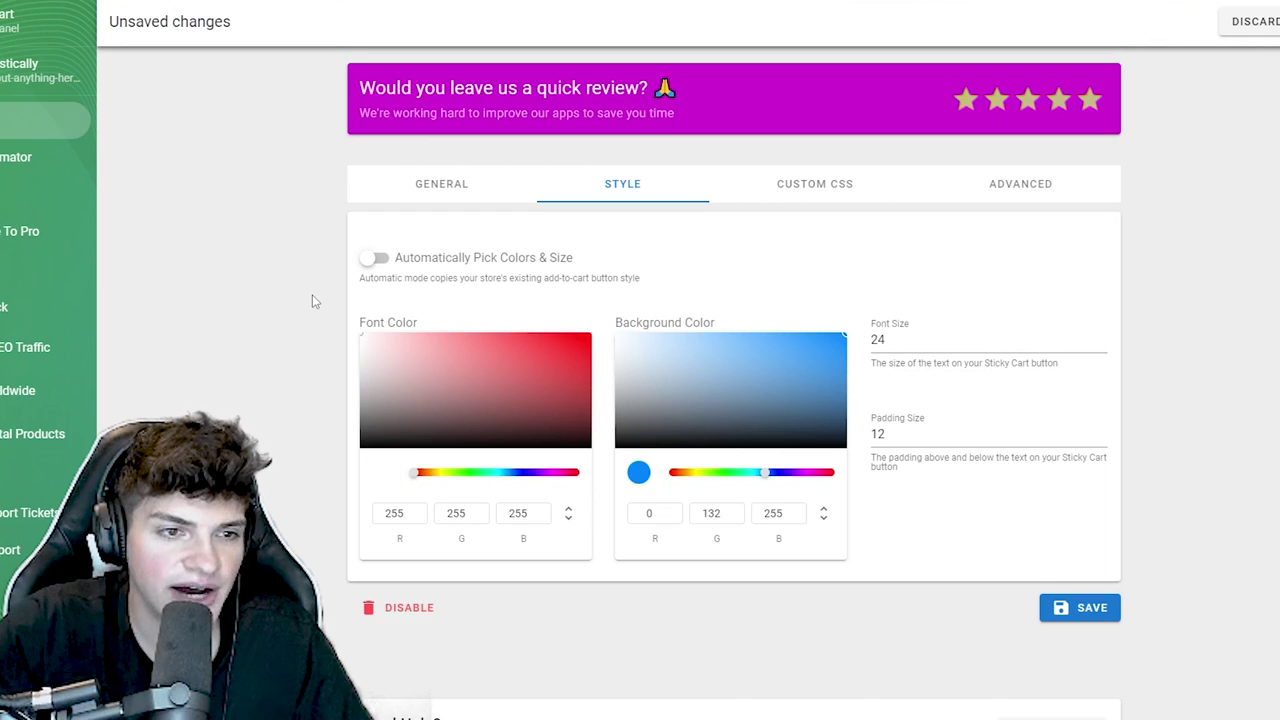
pyautogui.click(703, 410)
pyautogui.click(796, 362)
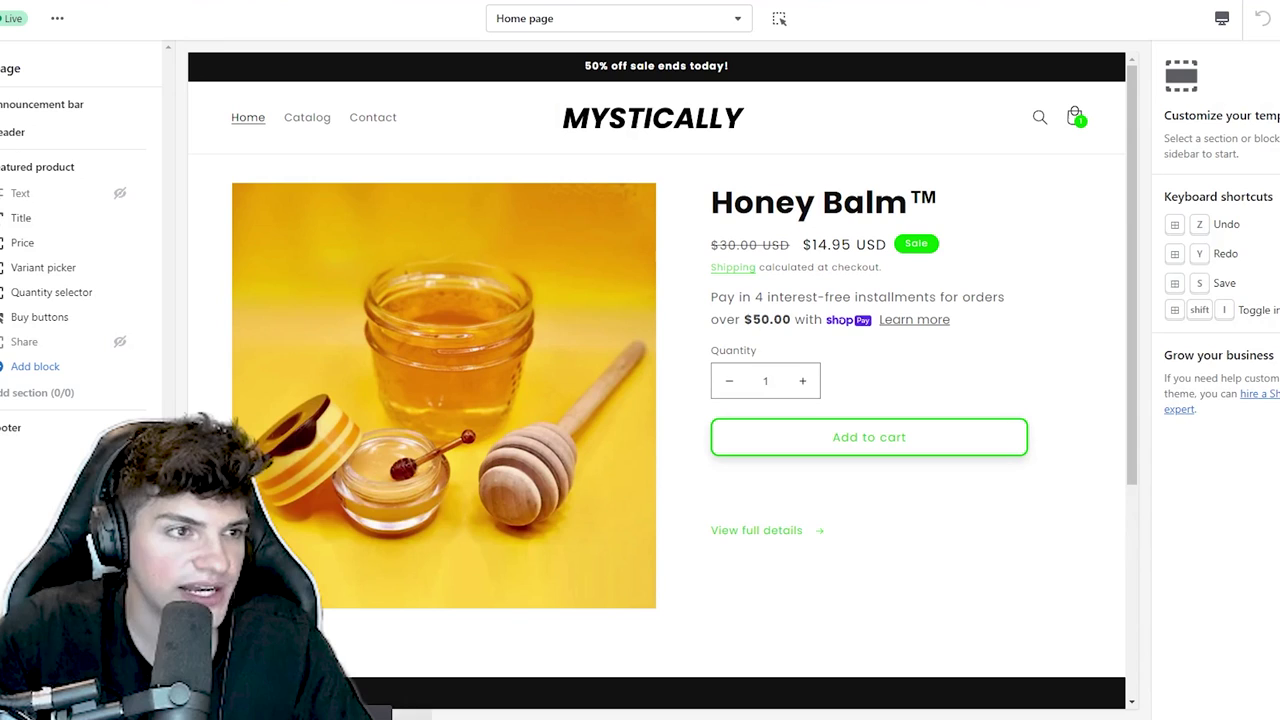
pyautogui.click(0, 186)
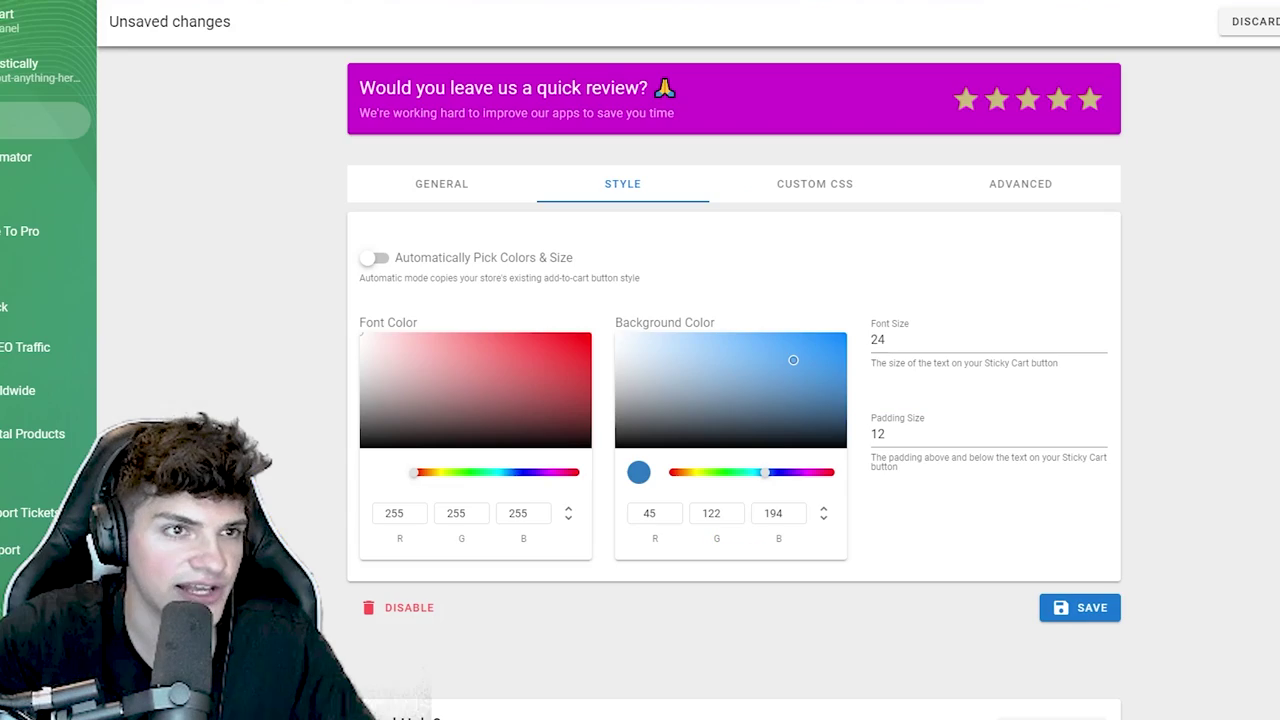
pyautogui.click(825, 515)
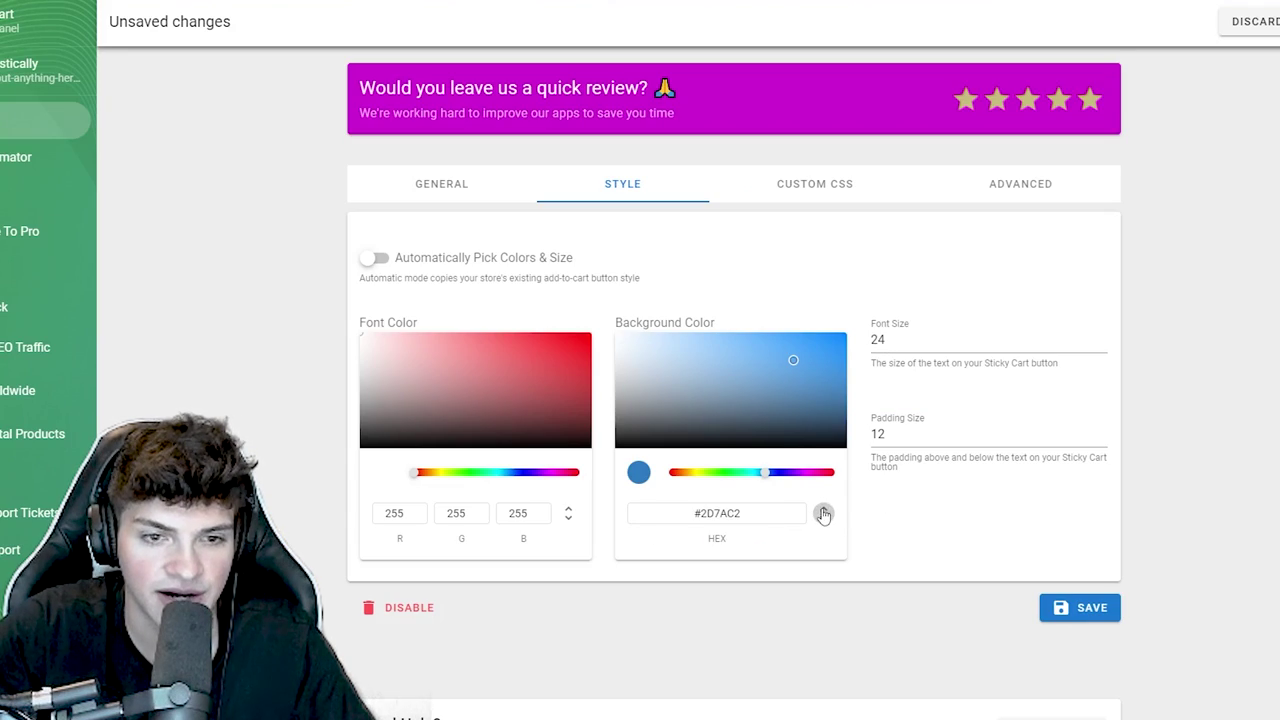
pyautogui.write('#06D100')
pyautogui.press('Tab')
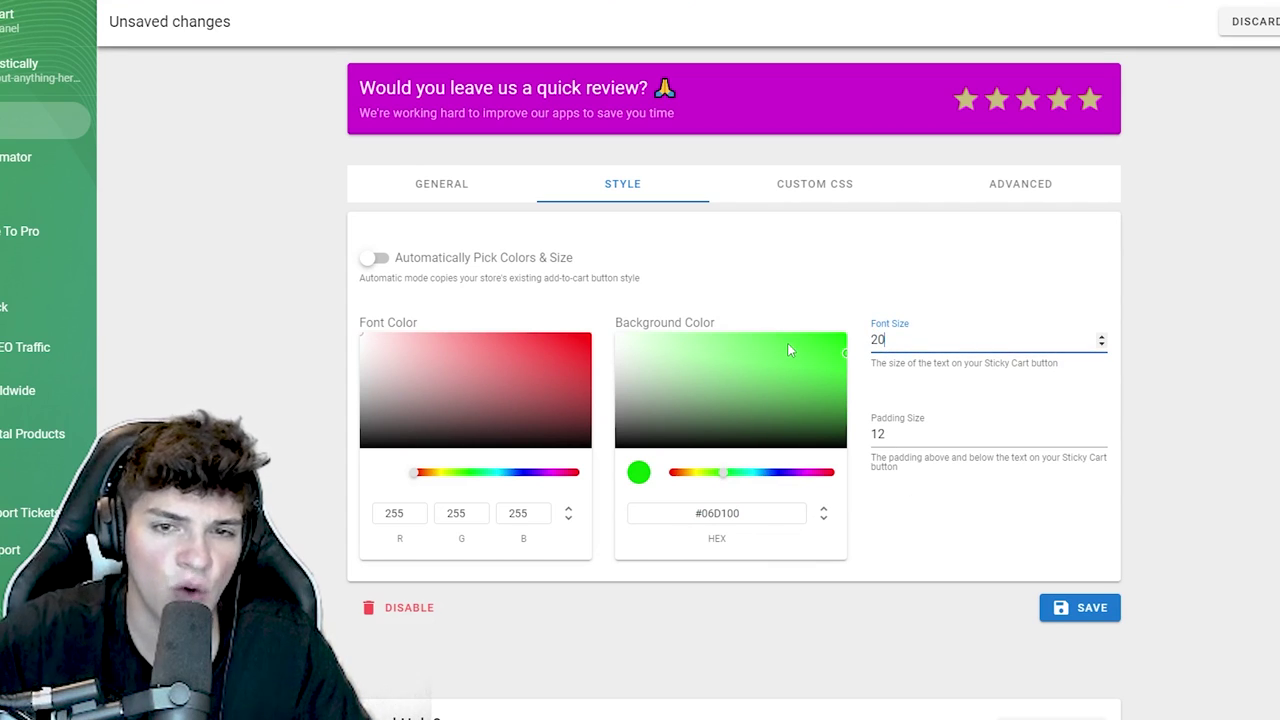
pyautogui.press('Tab')
pyautogui.write('24')
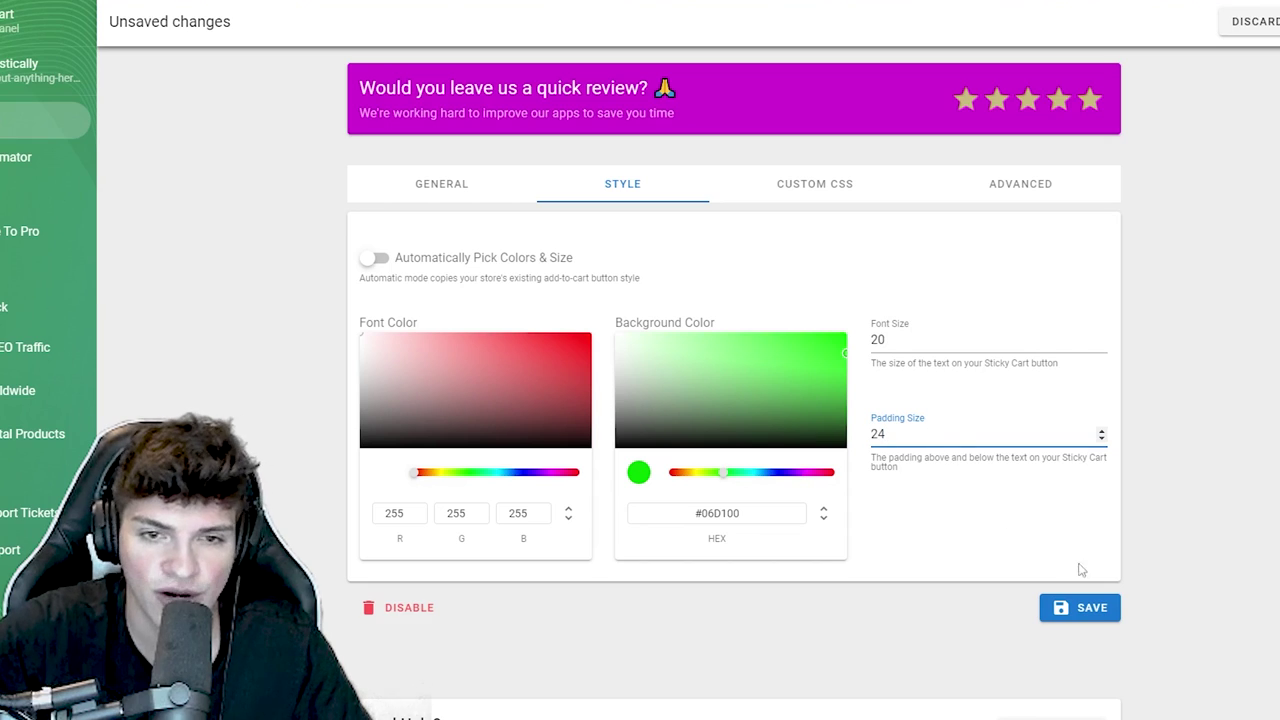
pyautogui.click(1077, 610)
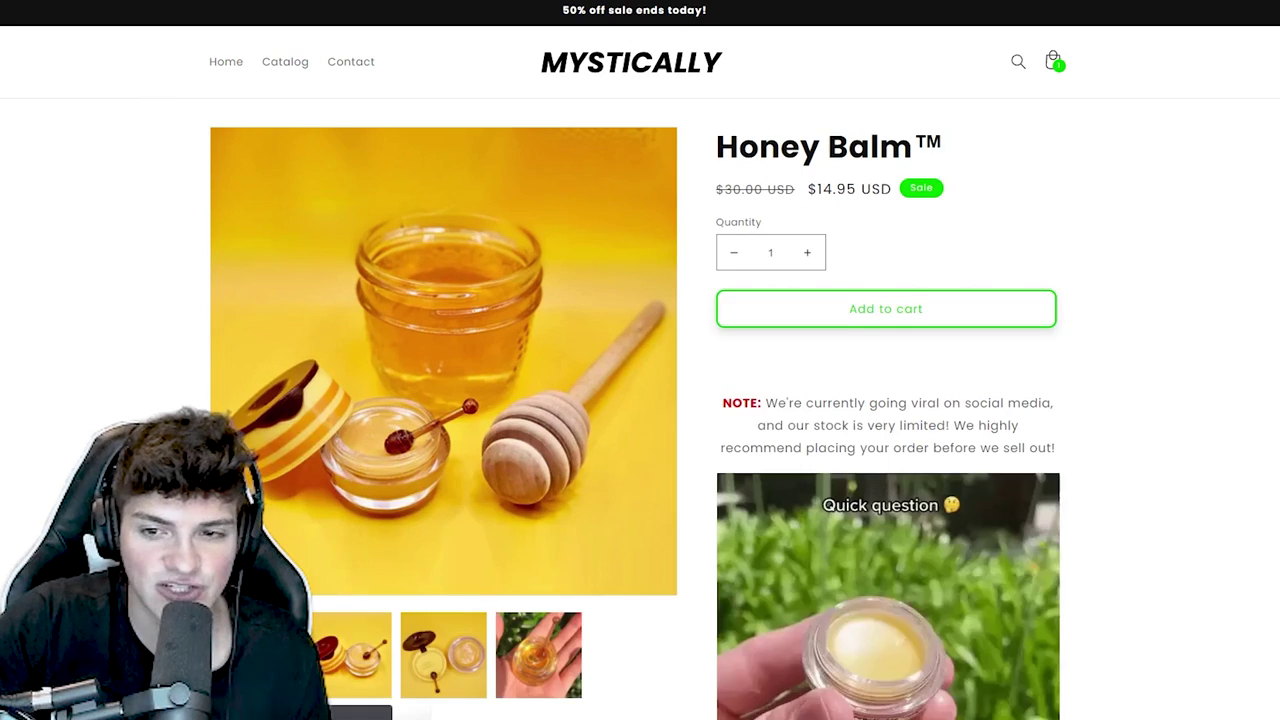
# - Switch the storefront to a mobile developer-tools view and hide the preview bar
pyautogui.rightClick(1245, 449)
pyautogui.click(1150, 428)
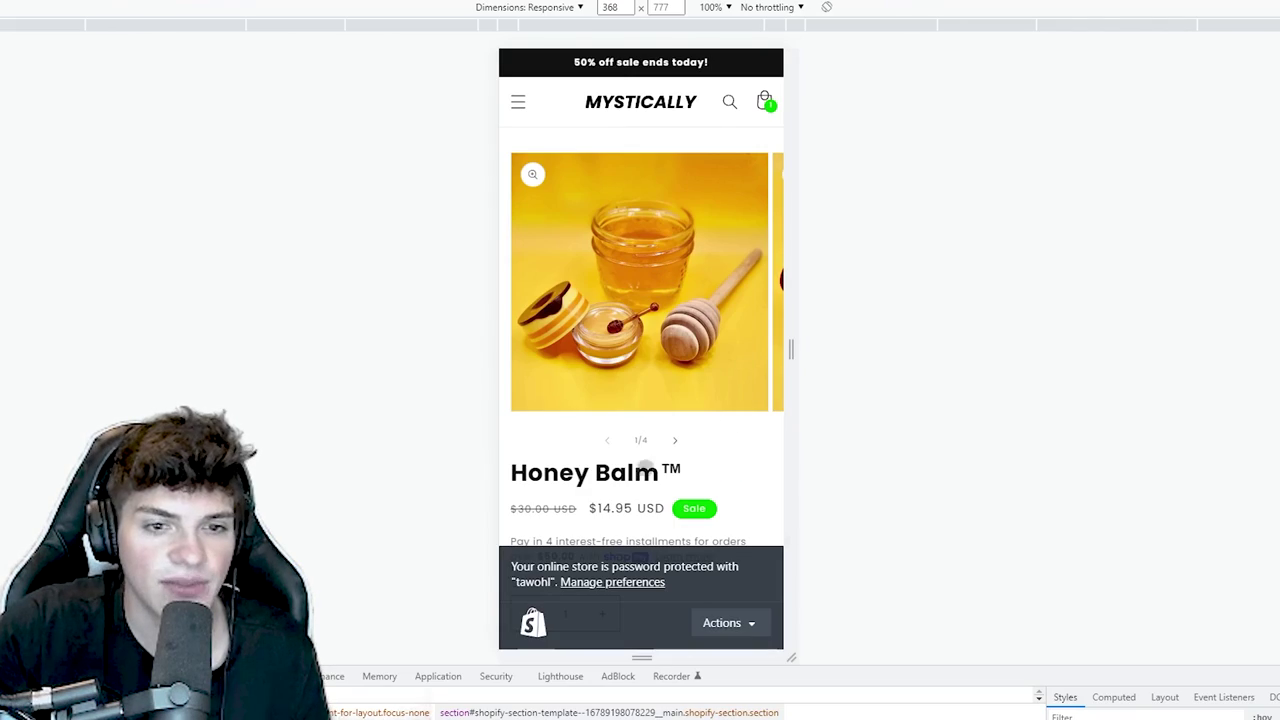
pyautogui.click(722, 622)
pyautogui.click(688, 582)
pyautogui.scroll(-3, 688, 503)
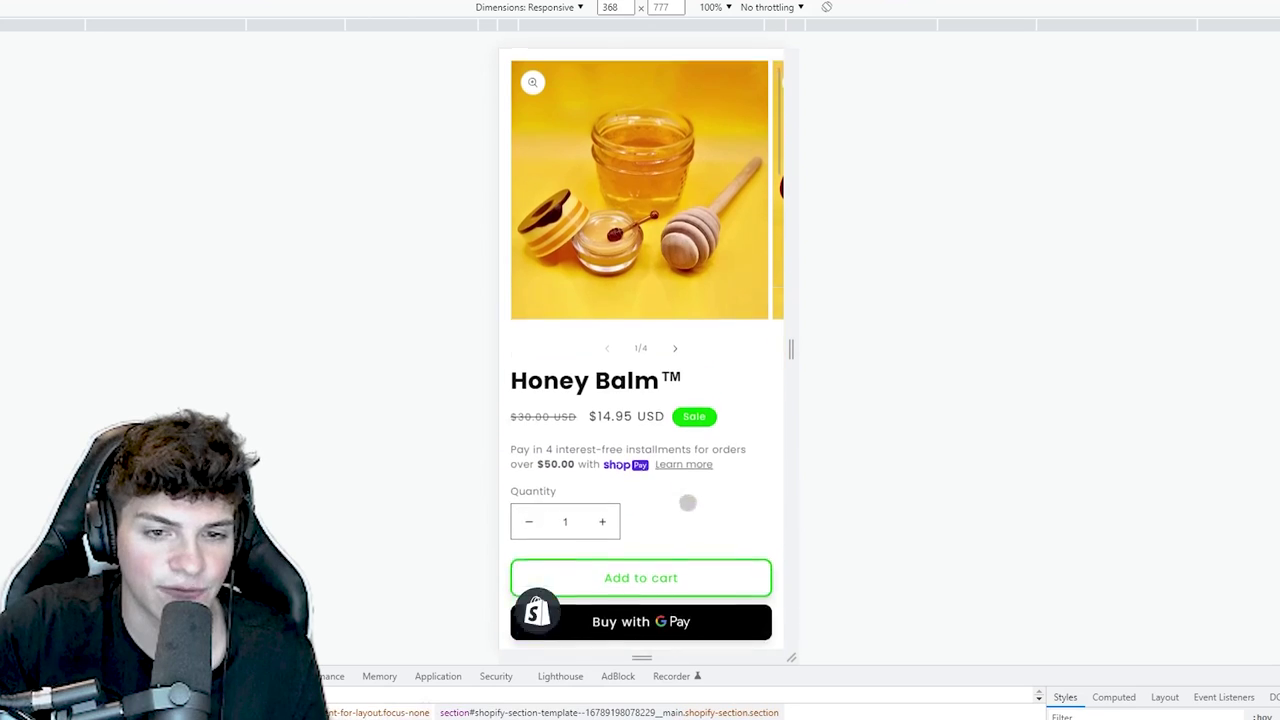
pyautogui.moveTo(688, 503); pyautogui.dragTo(688, 194)
# - Scroll the mobile Honey Balm page and add it to cart via the green sticky bar
pyautogui.scroll(-2, 638, 624)
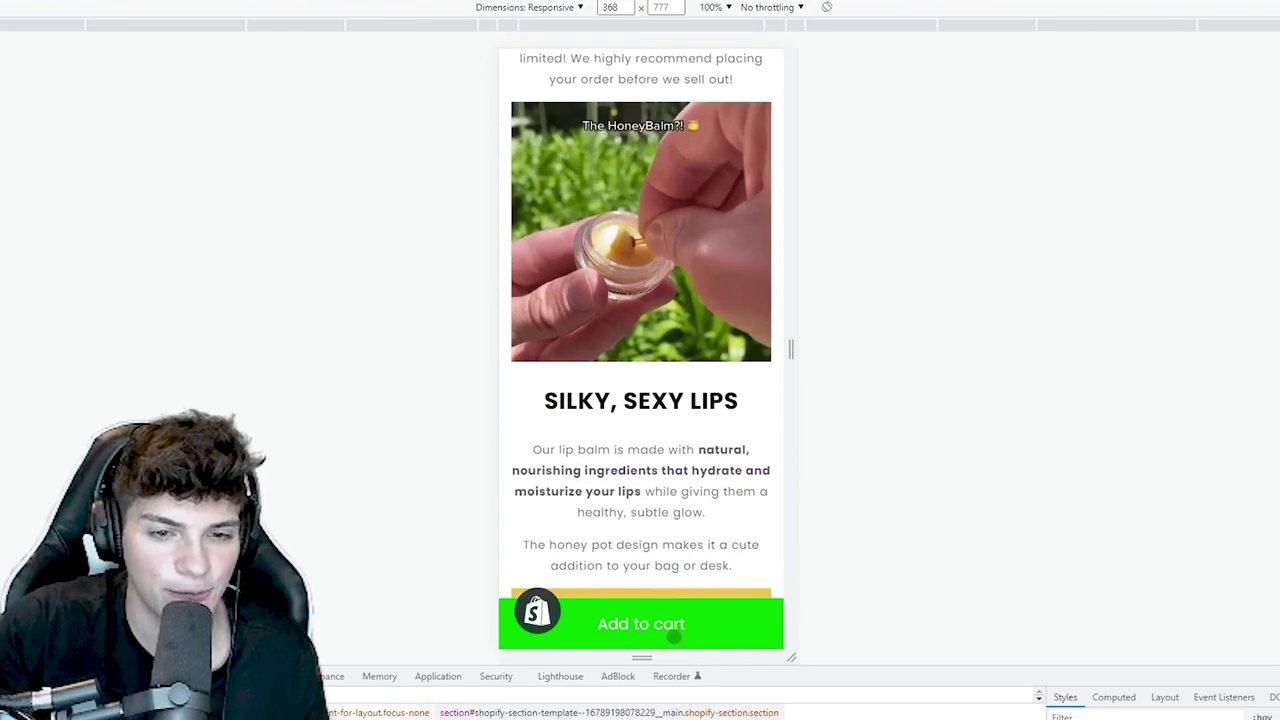
pyautogui.scroll(3, 638, 625)
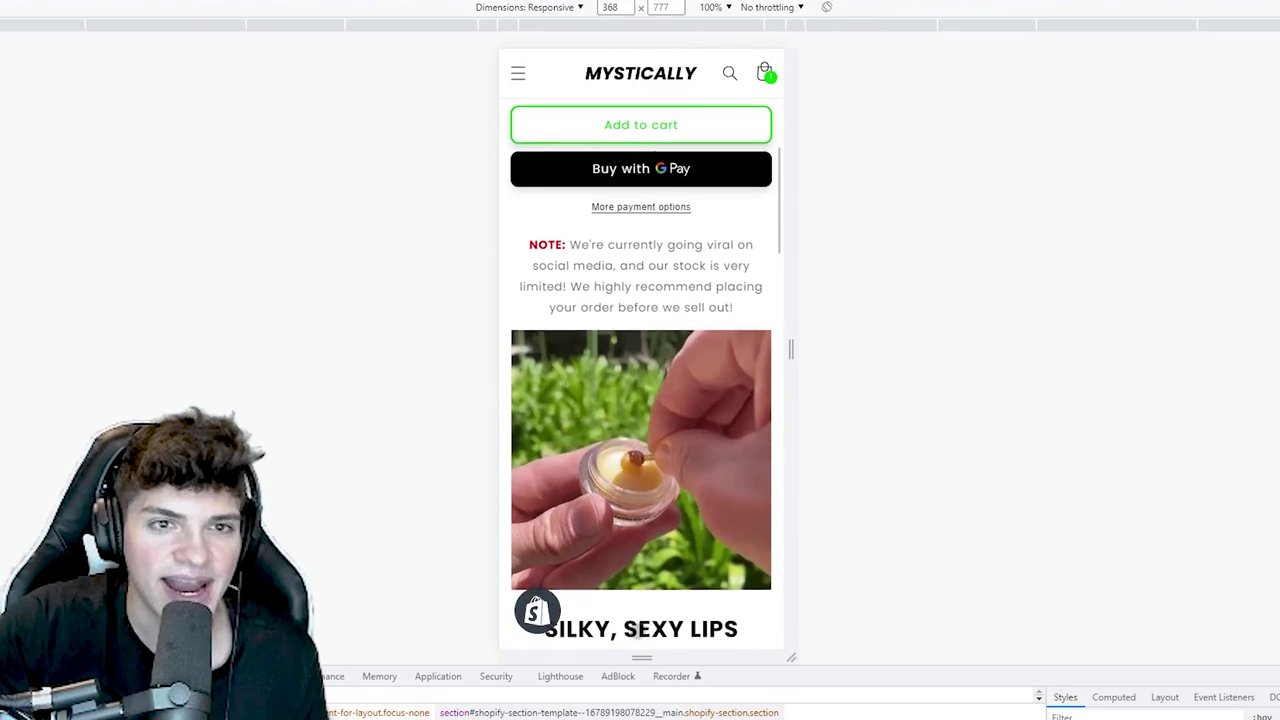
pyautogui.scroll(-10, 649, 609)
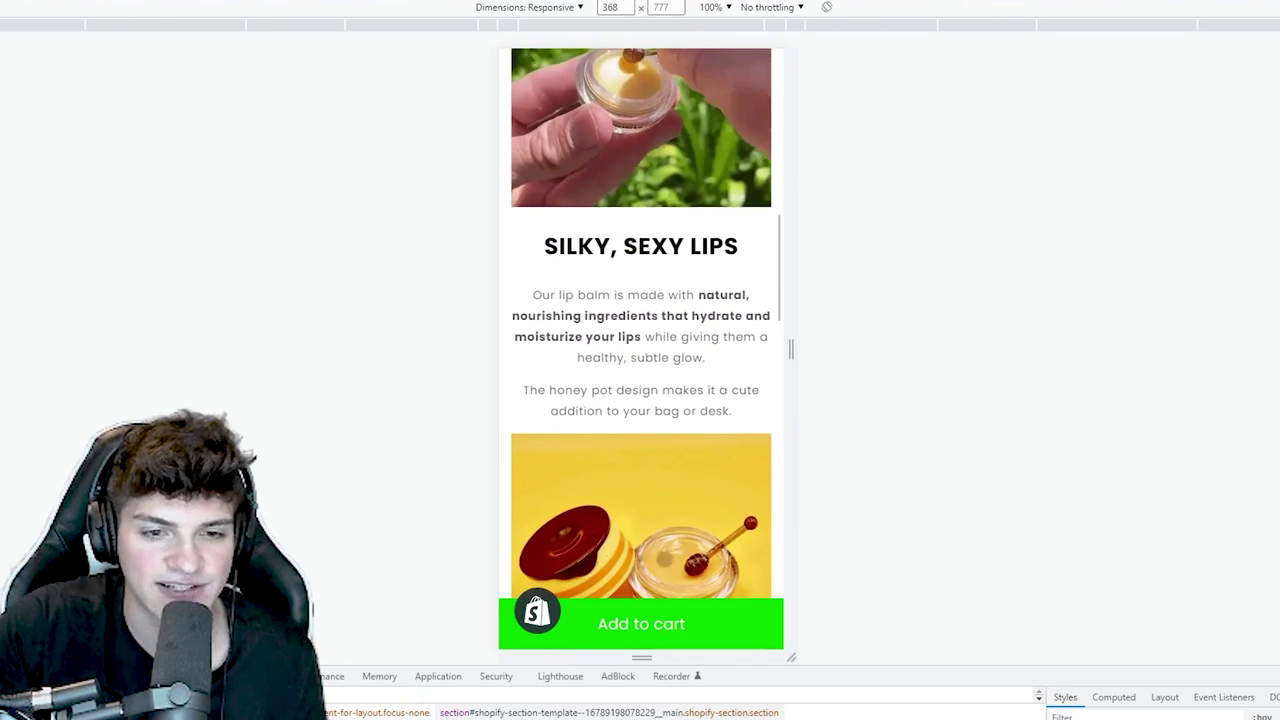
pyautogui.scroll(-18, 669, 532)
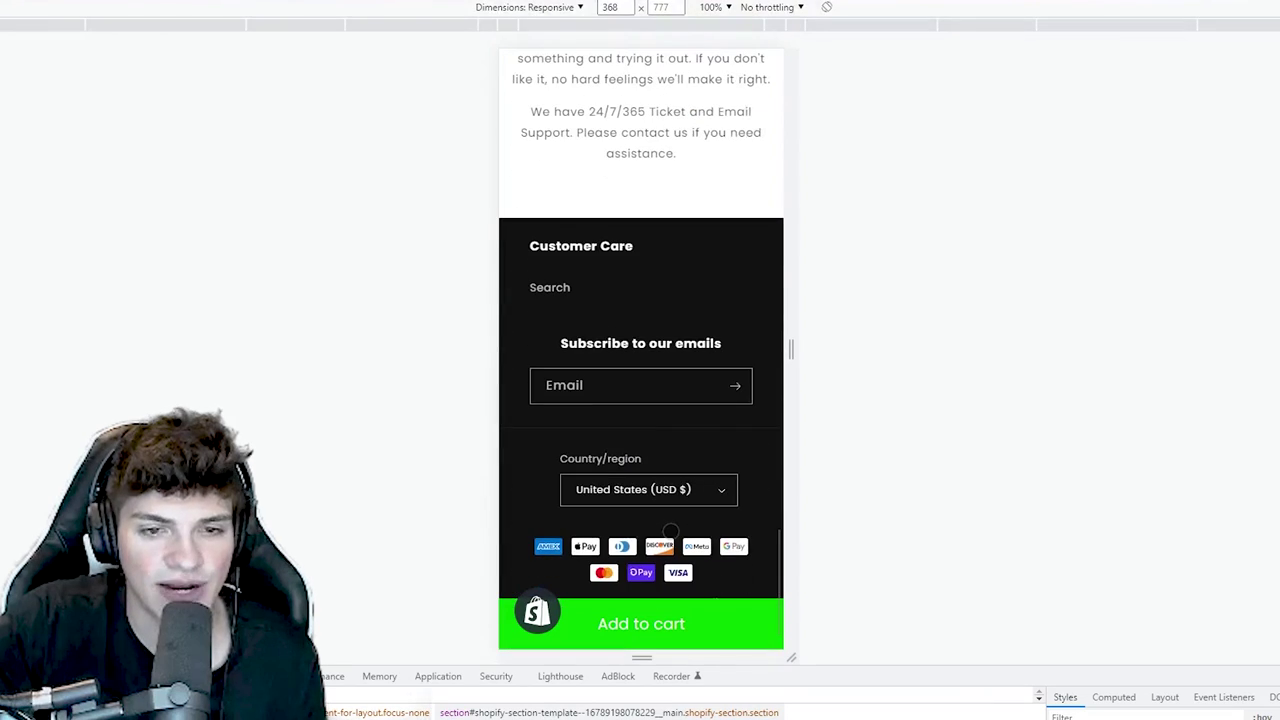
pyautogui.scroll(2, 663, 548)
pyautogui.scroll(3, 663, 548)
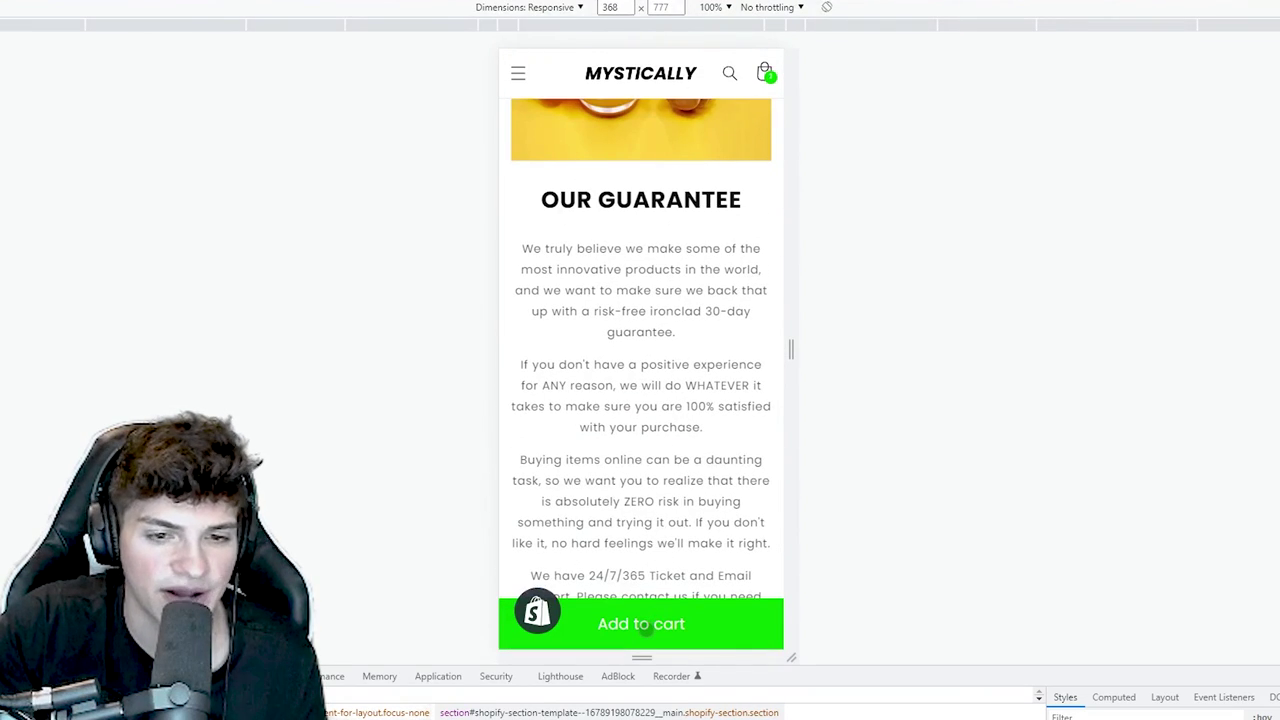
pyautogui.click(645, 624)
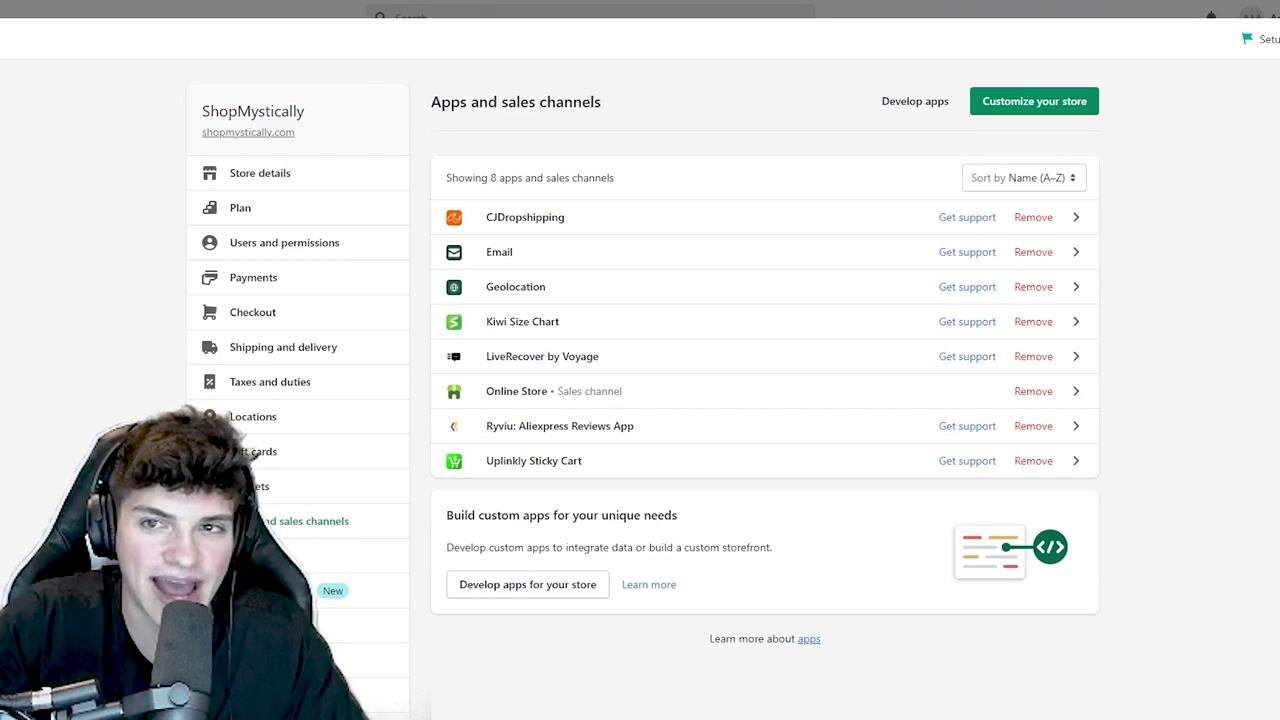
# - Delete the existing Contact page from the store's pages list
pyautogui.click(516, 391)
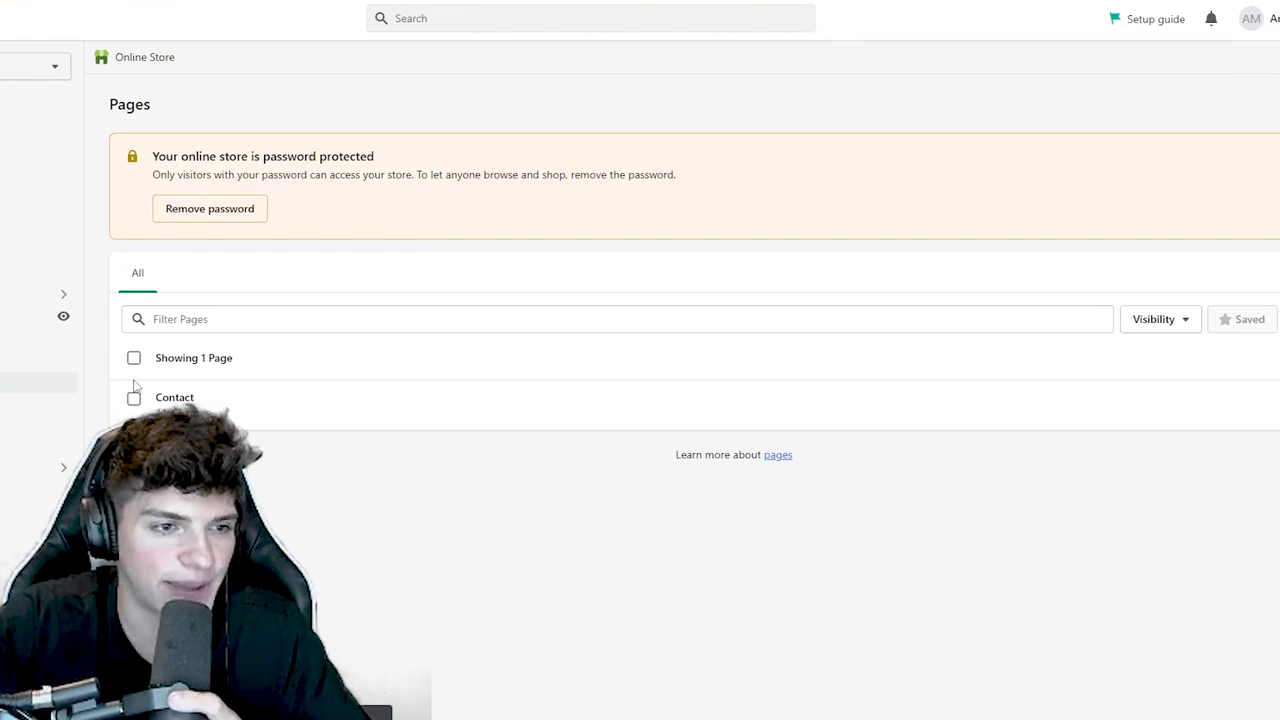
pyautogui.click(133, 397)
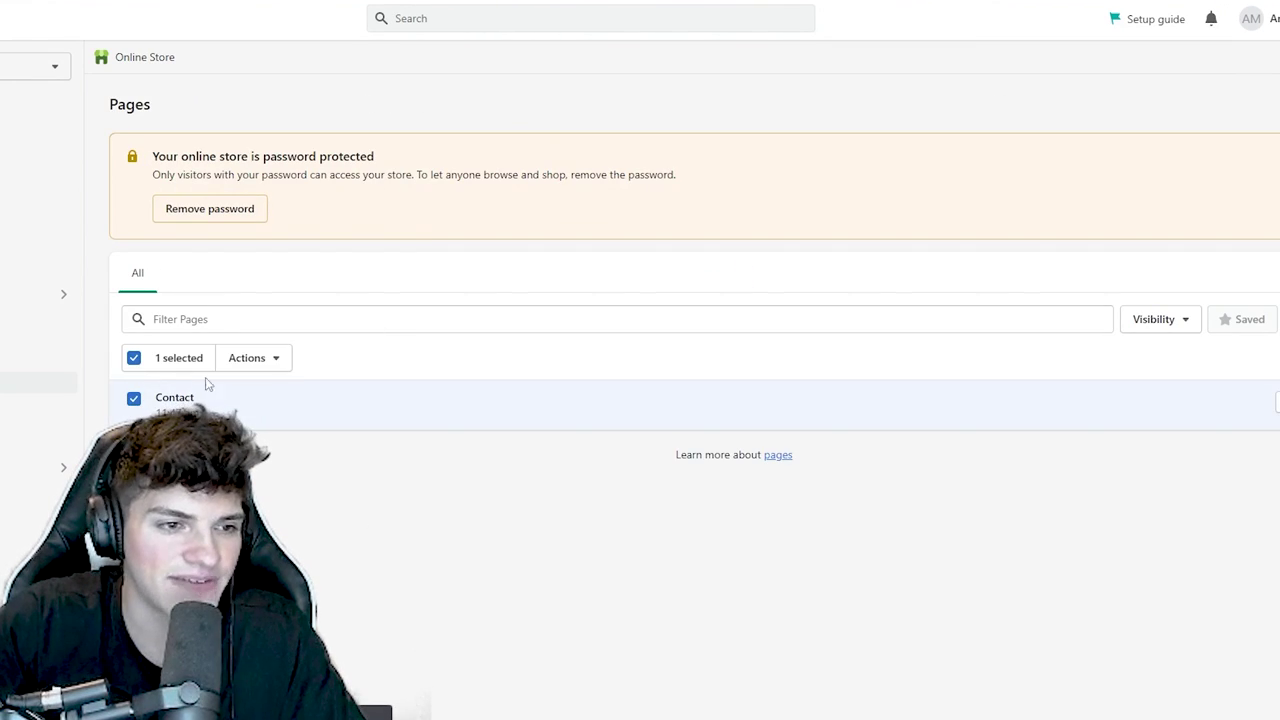
pyautogui.click(248, 358)
pyautogui.click(270, 461)
pyautogui.click(815, 424)
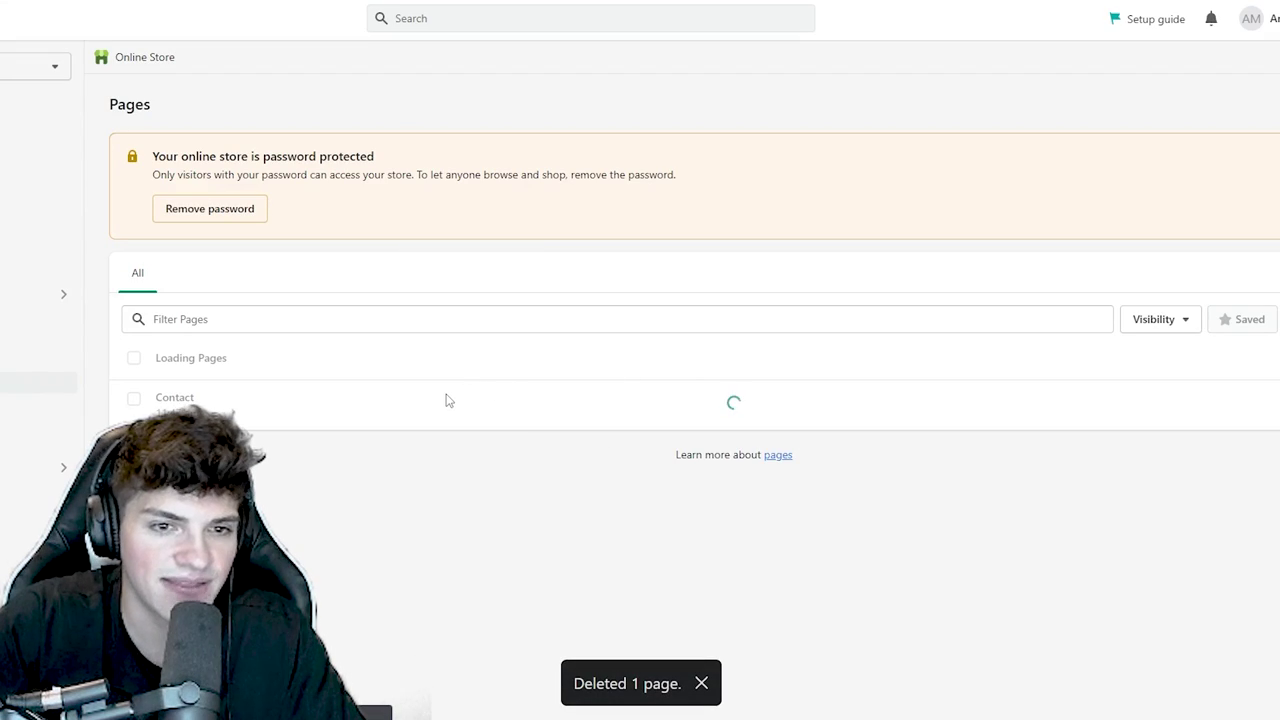
# - Create and save a 'Contact Us' page using the contact template
pyautogui.click(734, 557)
pyautogui.click(463, 180)
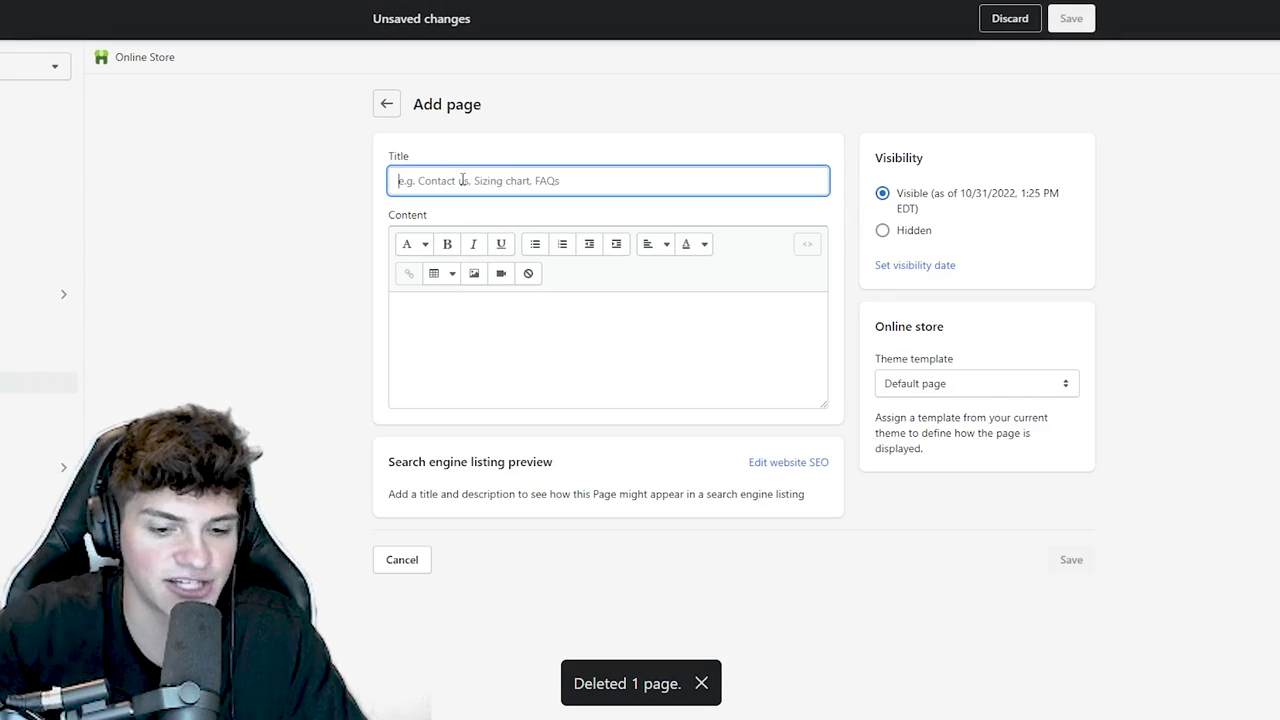
pyautogui.write('Contact Us')
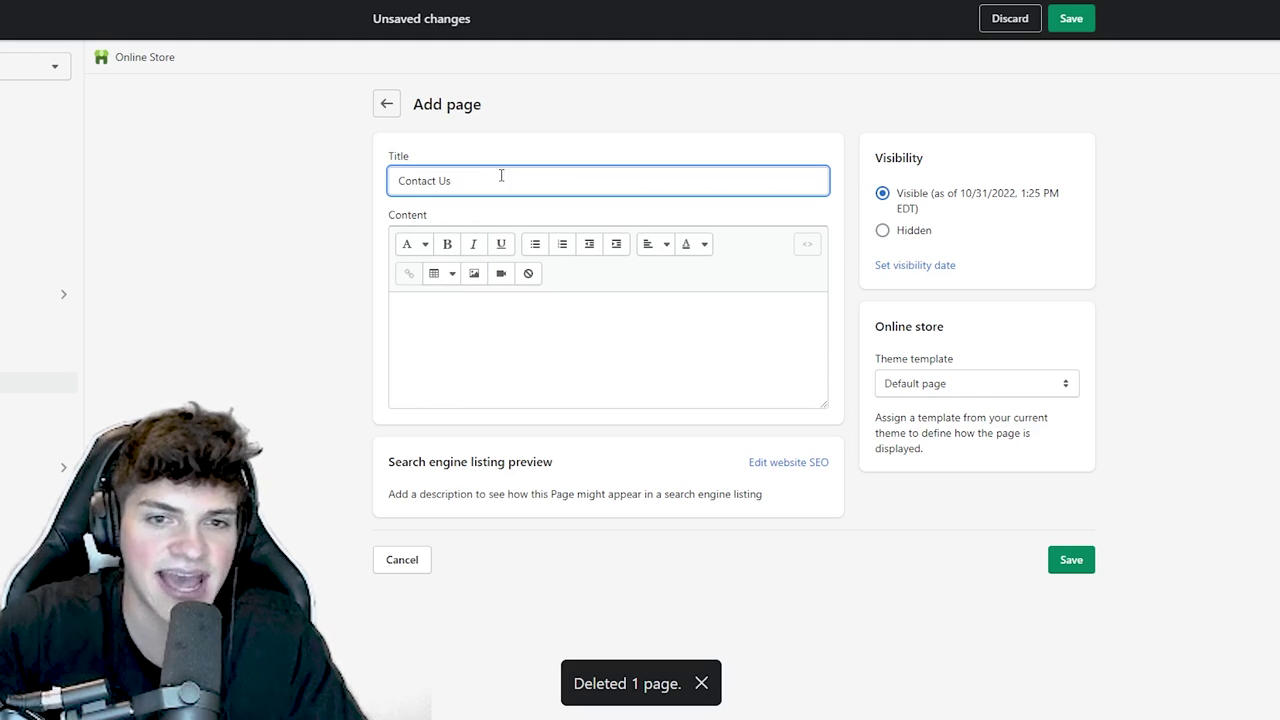
pyautogui.click(945, 383)
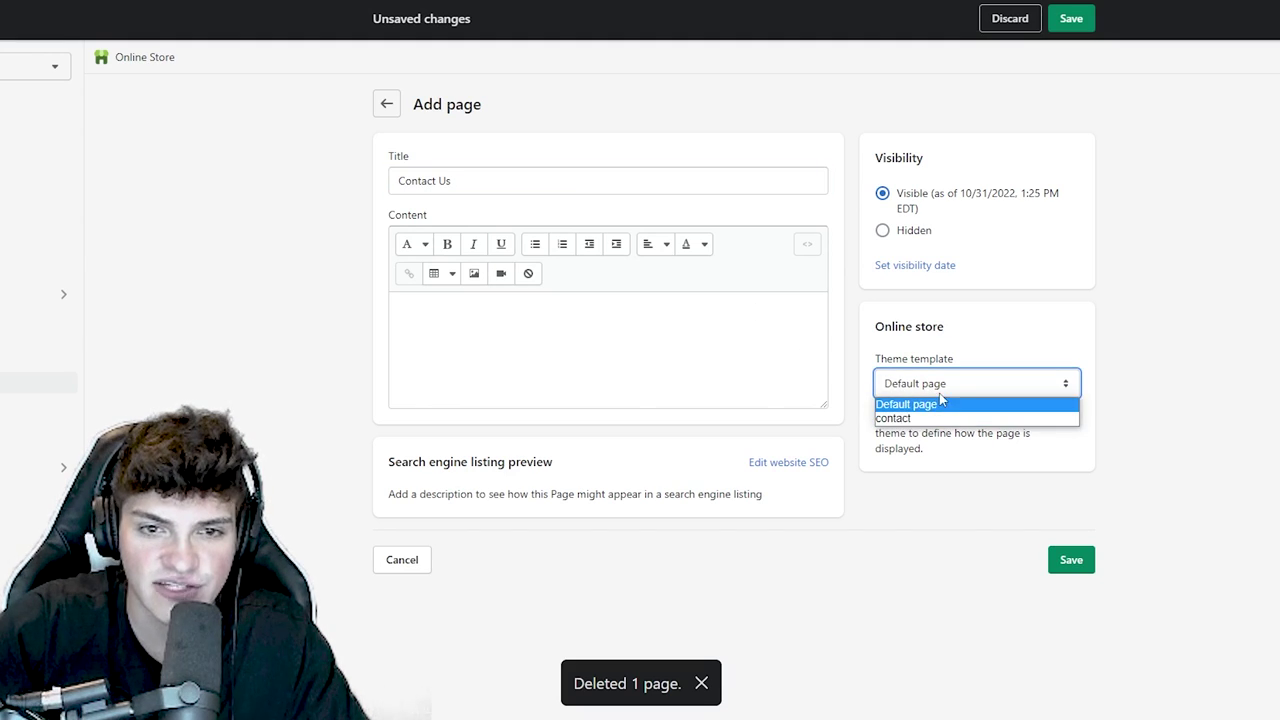
pyautogui.click(895, 418)
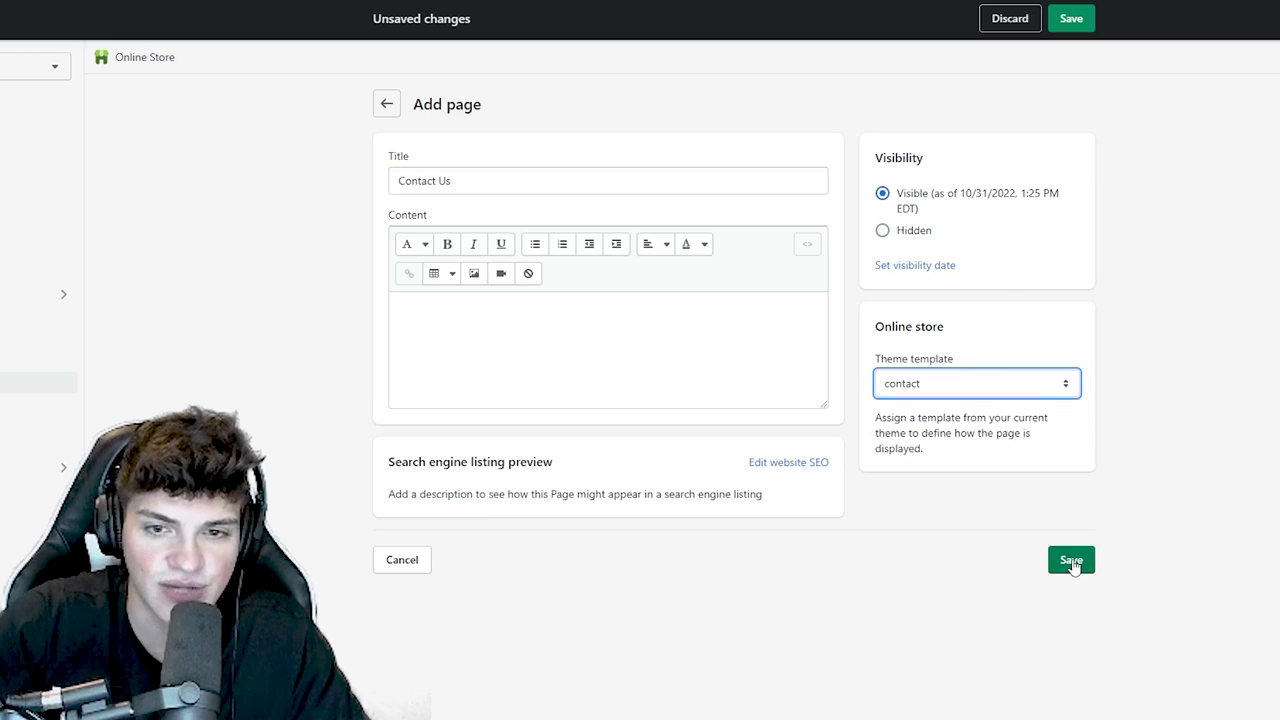
pyautogui.click(1071, 561)
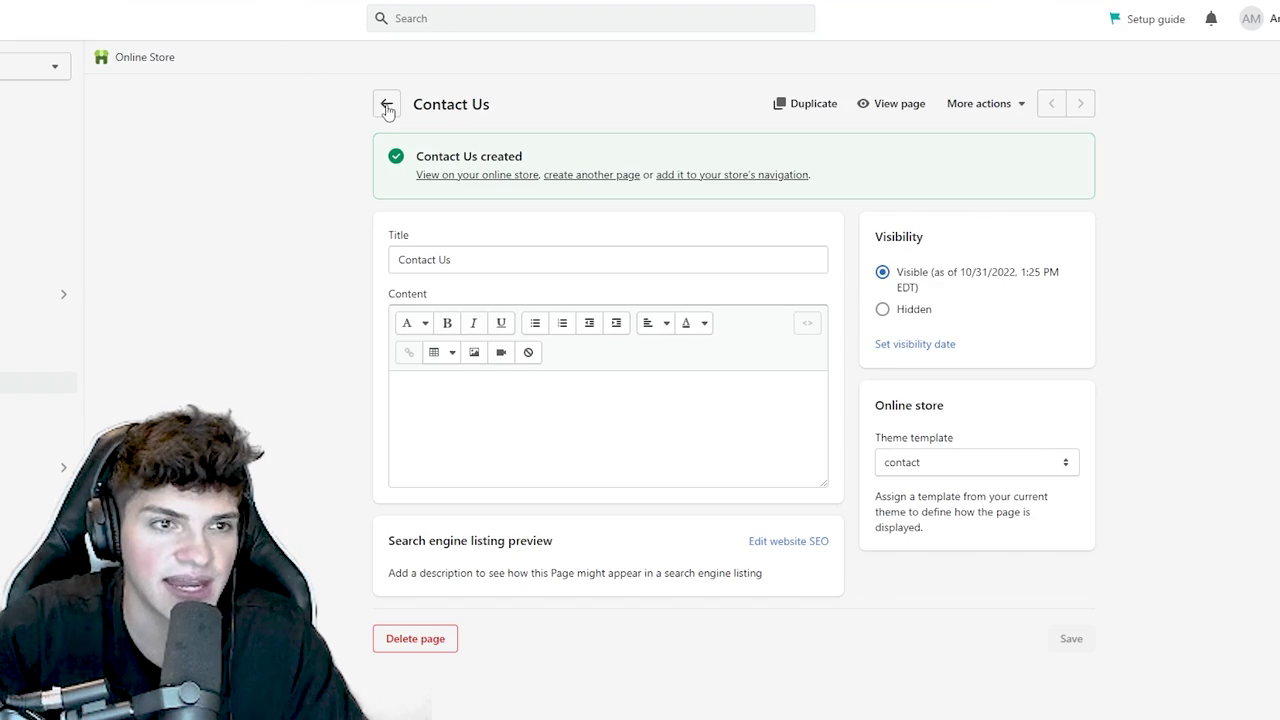
# - Go back to the pages list and begin another new page's title
pyautogui.click(387, 106)
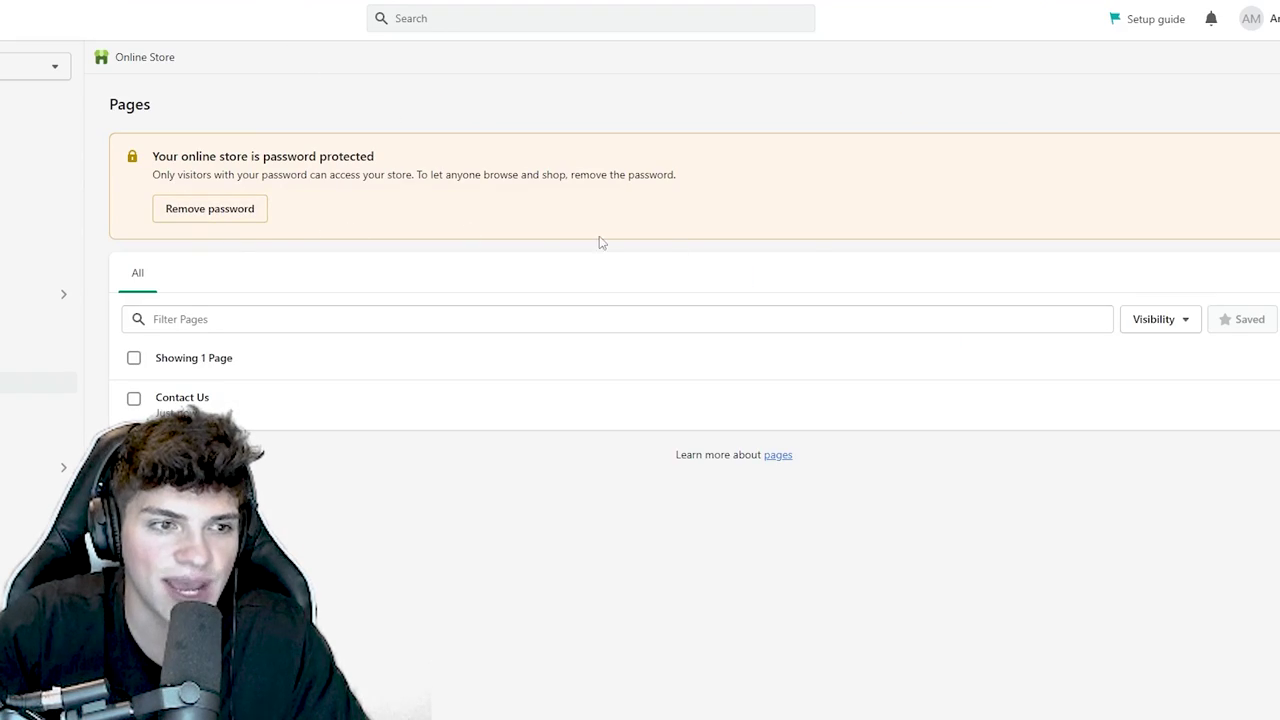
pyautogui.click(523, 180)
pyautogui.write('T')
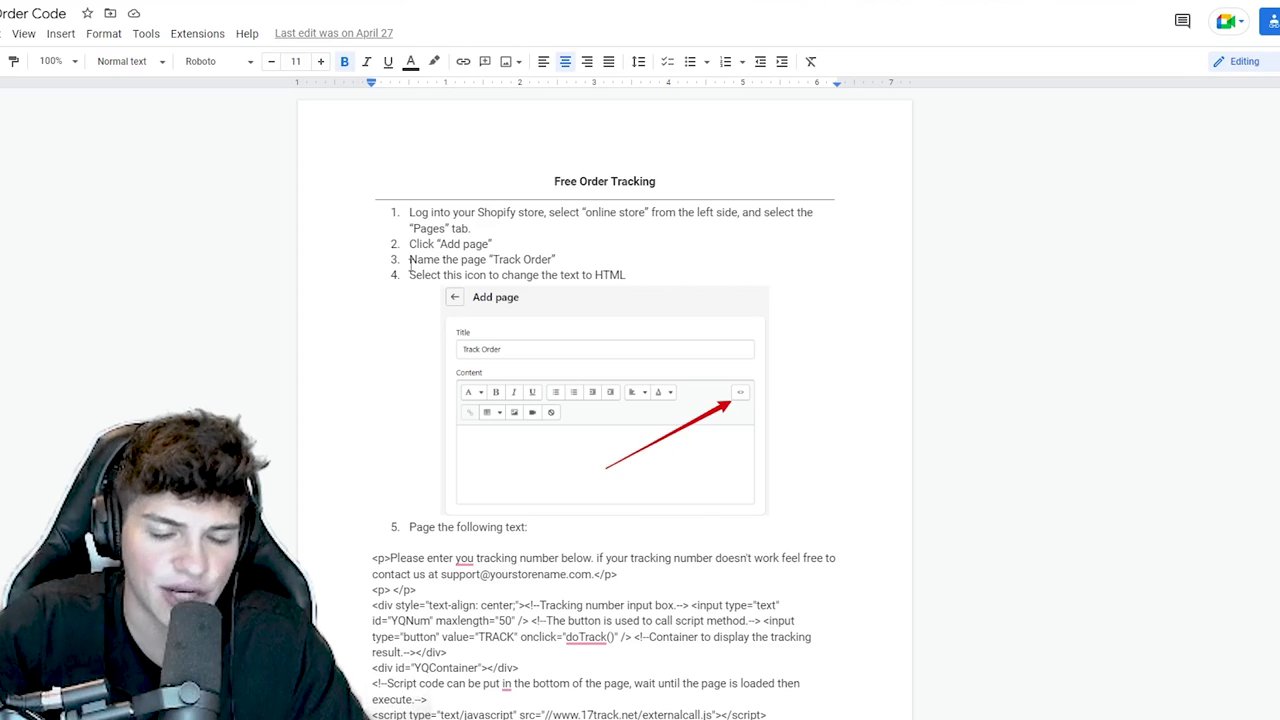
# - Select the order-tracking HTML code ending at // ]]></script> in the instructions doc
pyautogui.scroll(-3, 459, 436)
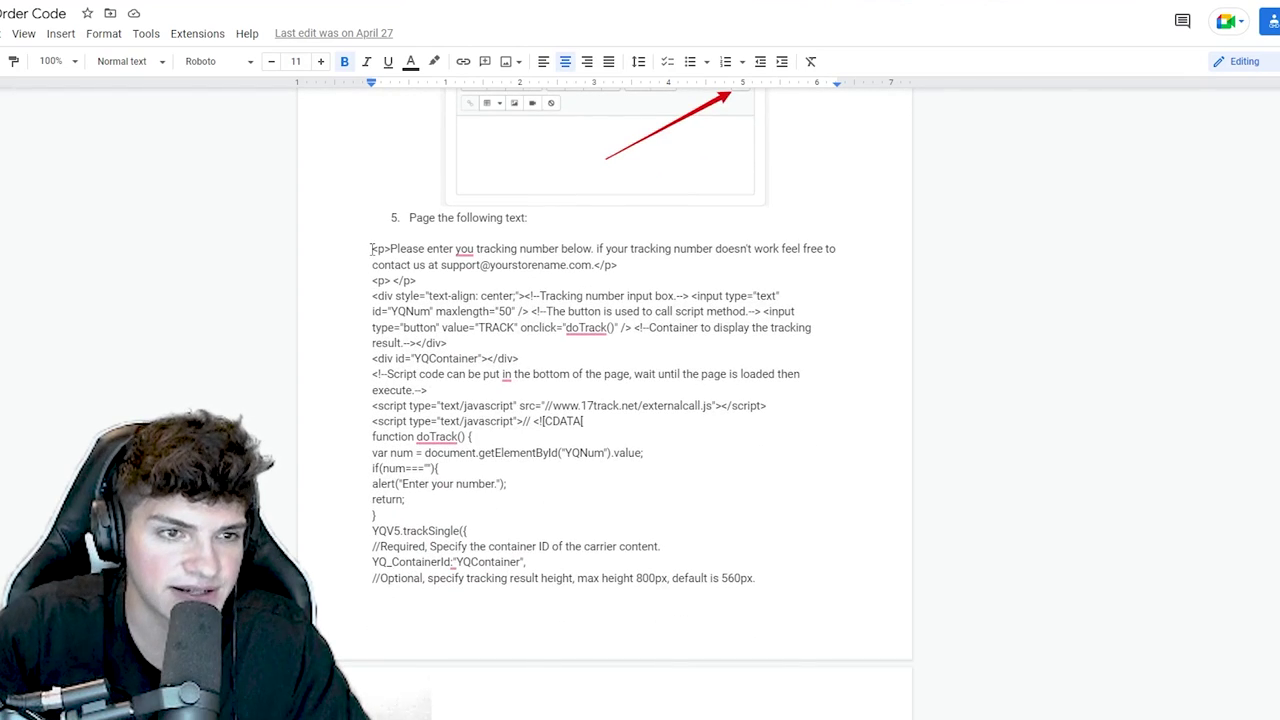
pyautogui.moveTo(372, 249); pyautogui.dragTo(449, 397)
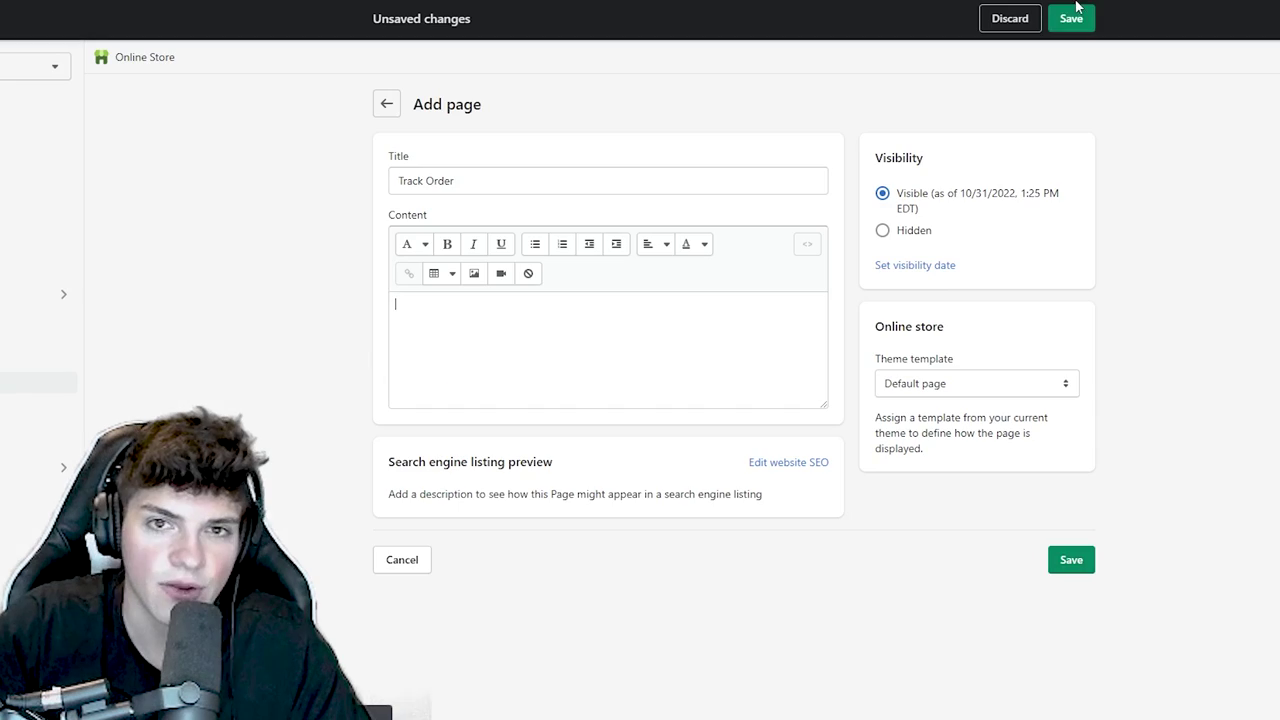
# - Save the Track Order page and paste the tracking code into its HTML view
pyautogui.click(1068, 22)
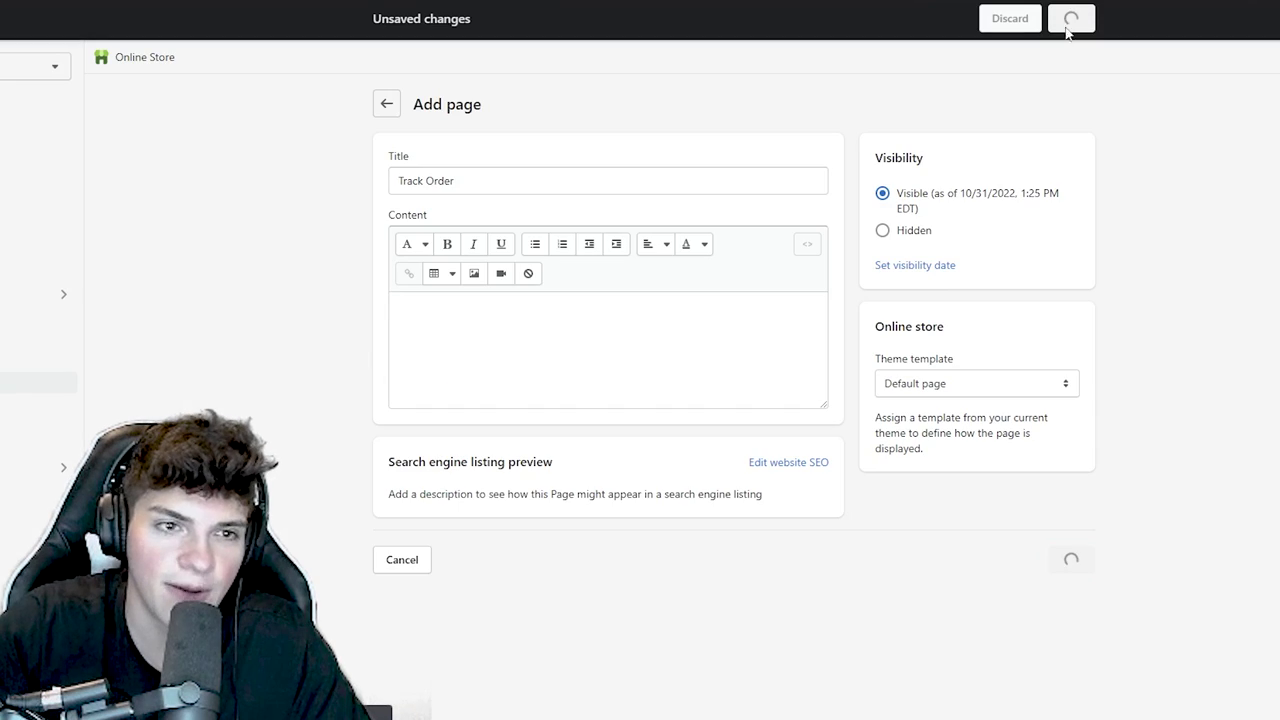
pyautogui.click(517, 409)
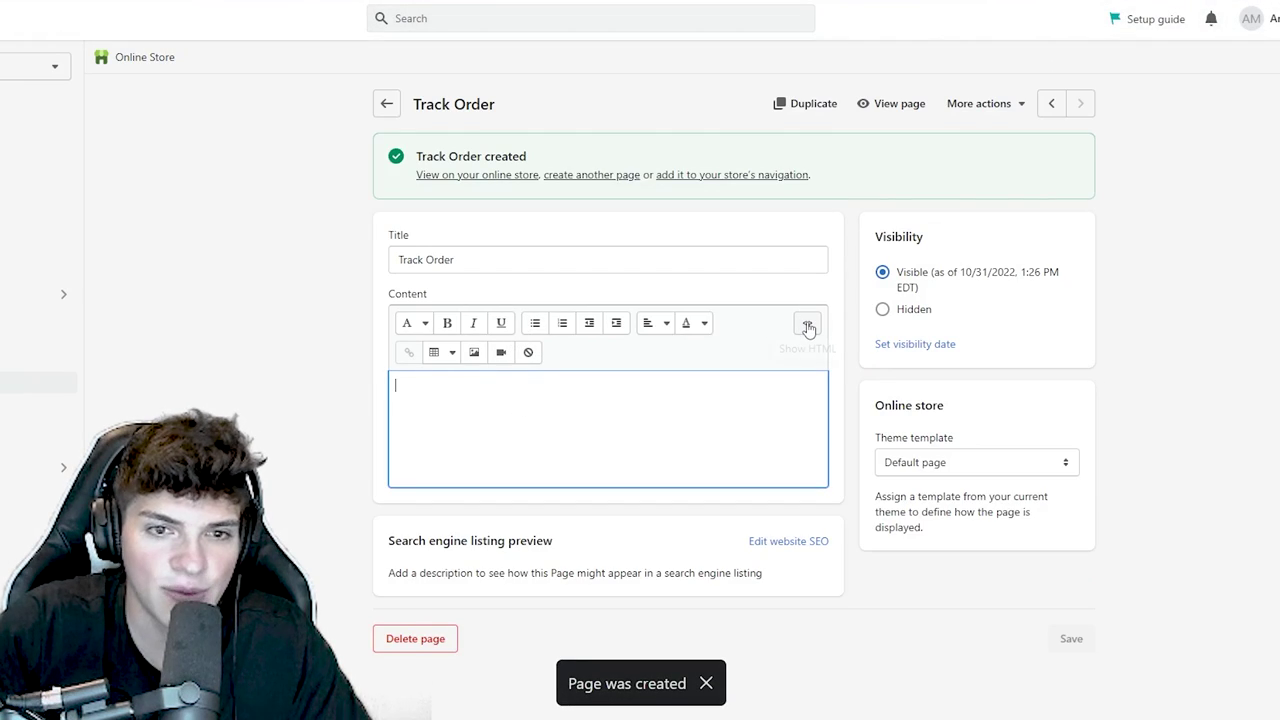
pyautogui.click(810, 328)
pyautogui.click(551, 386)
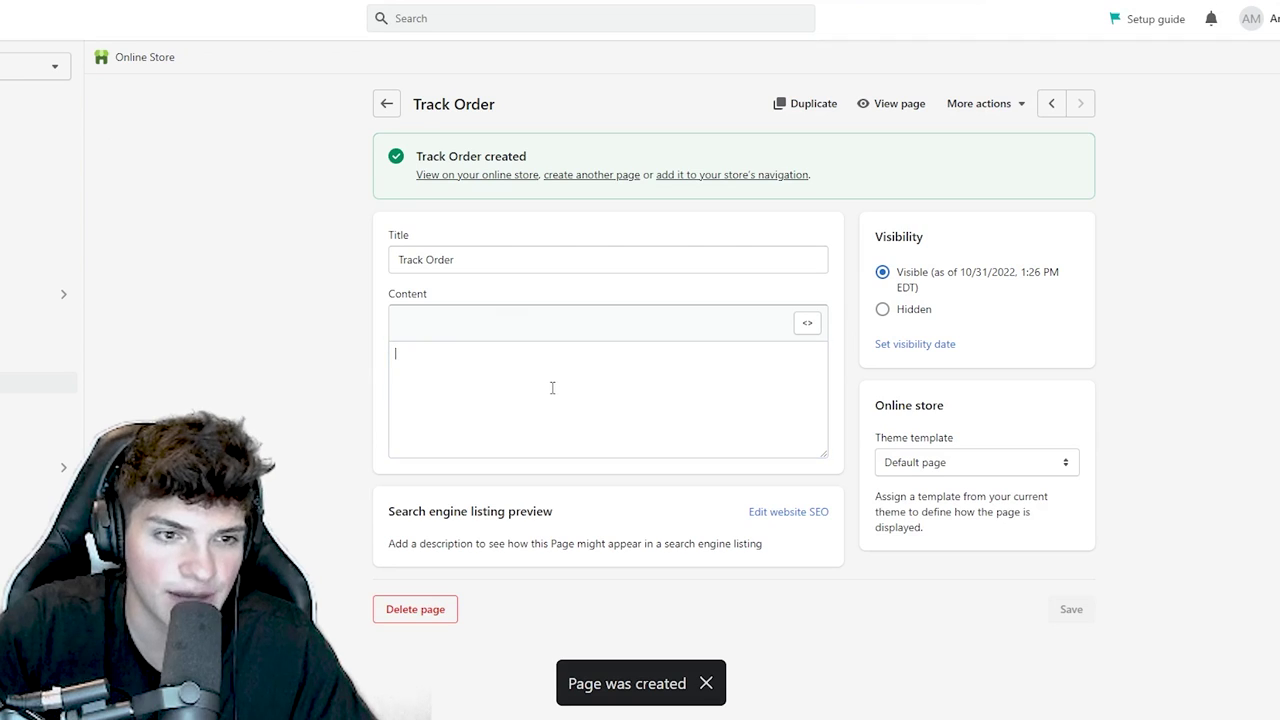
pyautogui.hotkey('ctrl', 'v')
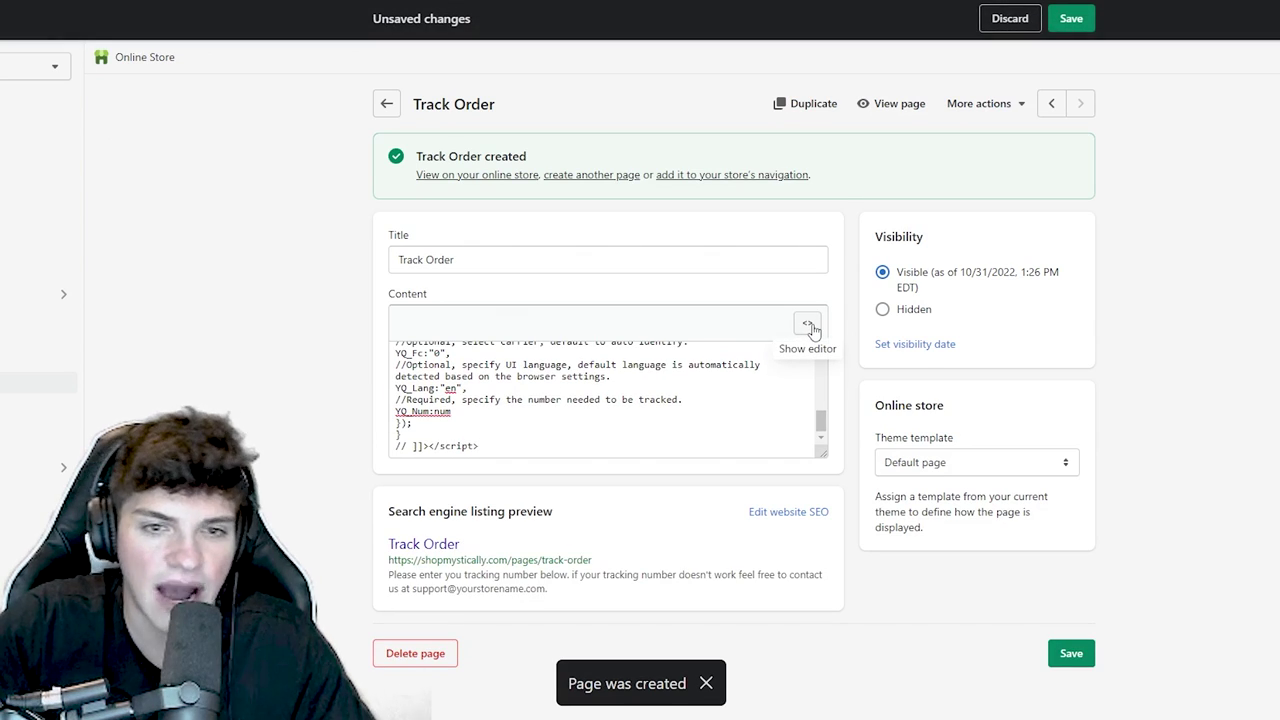
# - Replace the placeholder support email with the store's contact email and save
pyautogui.click(809, 328)
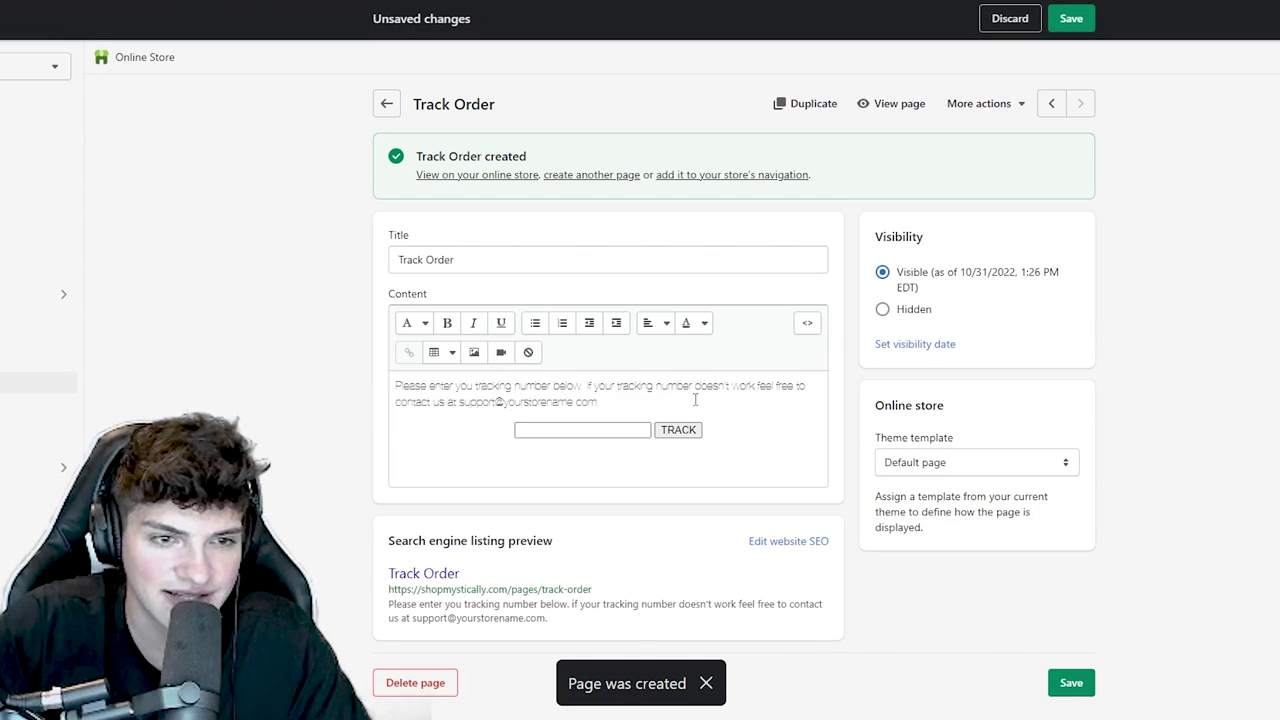
pyautogui.moveTo(599, 402); pyautogui.dragTo(459, 404)
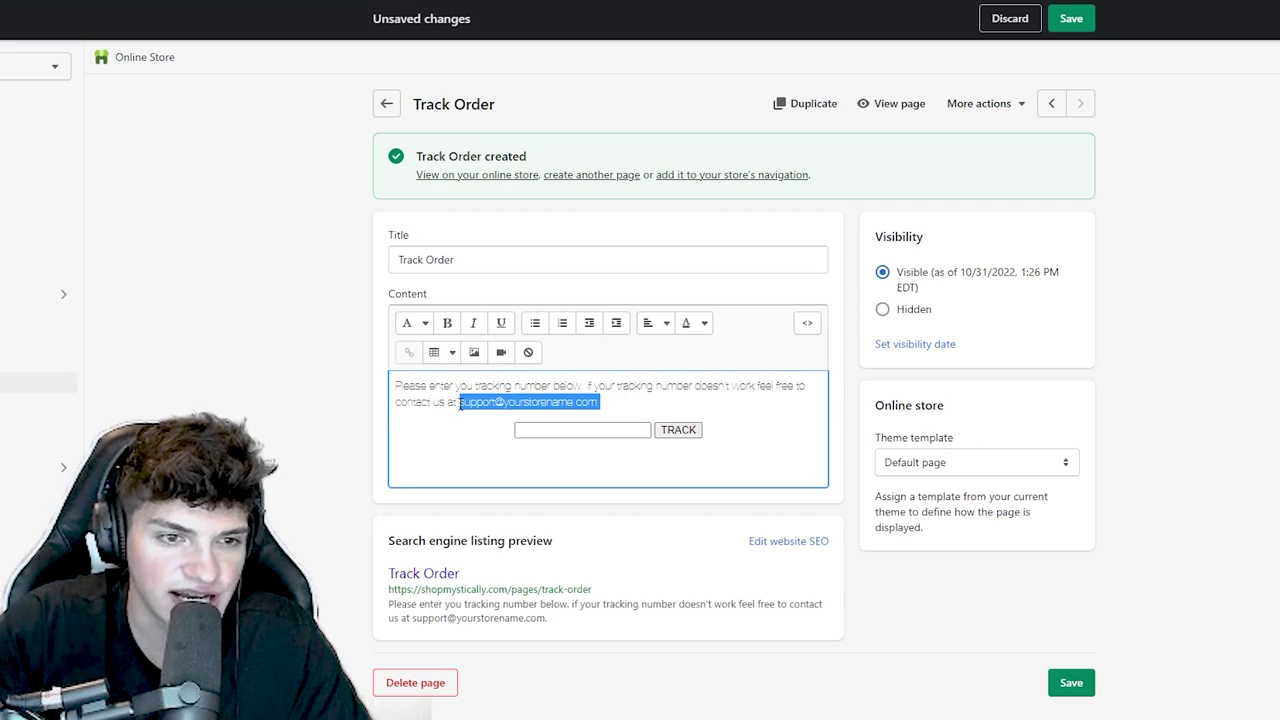
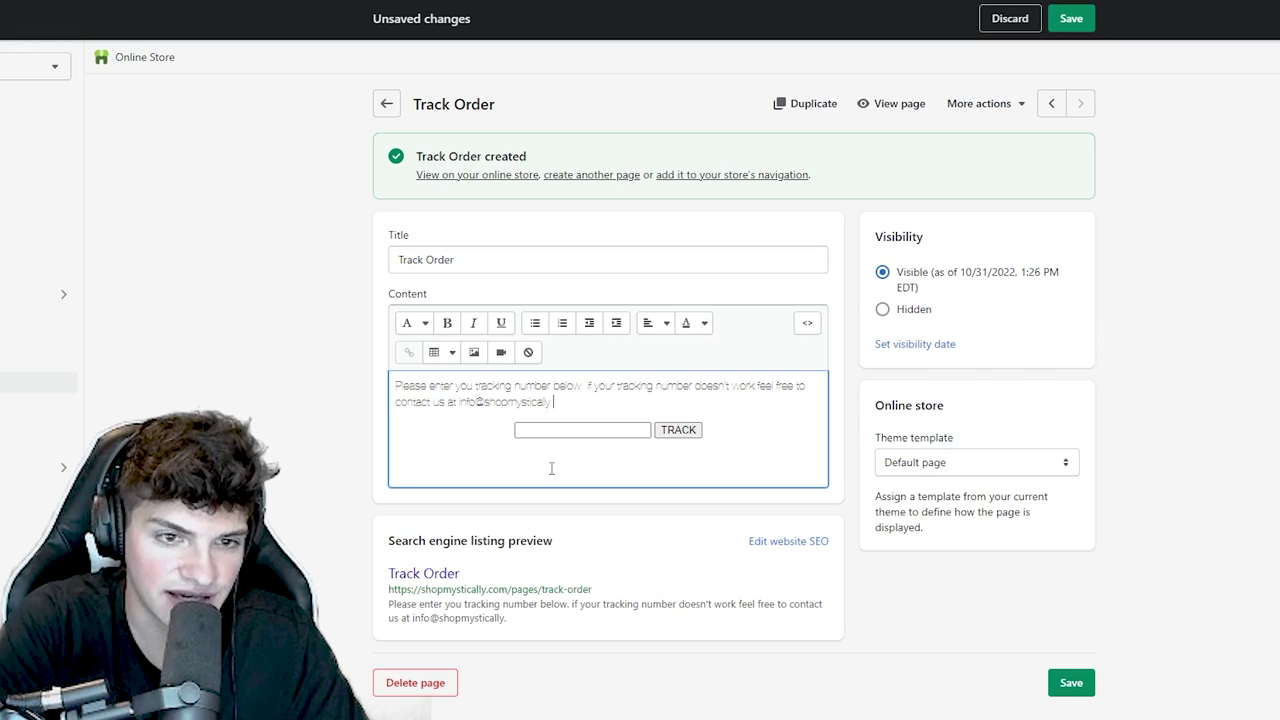
pyautogui.hotkey('ctrl', 's')
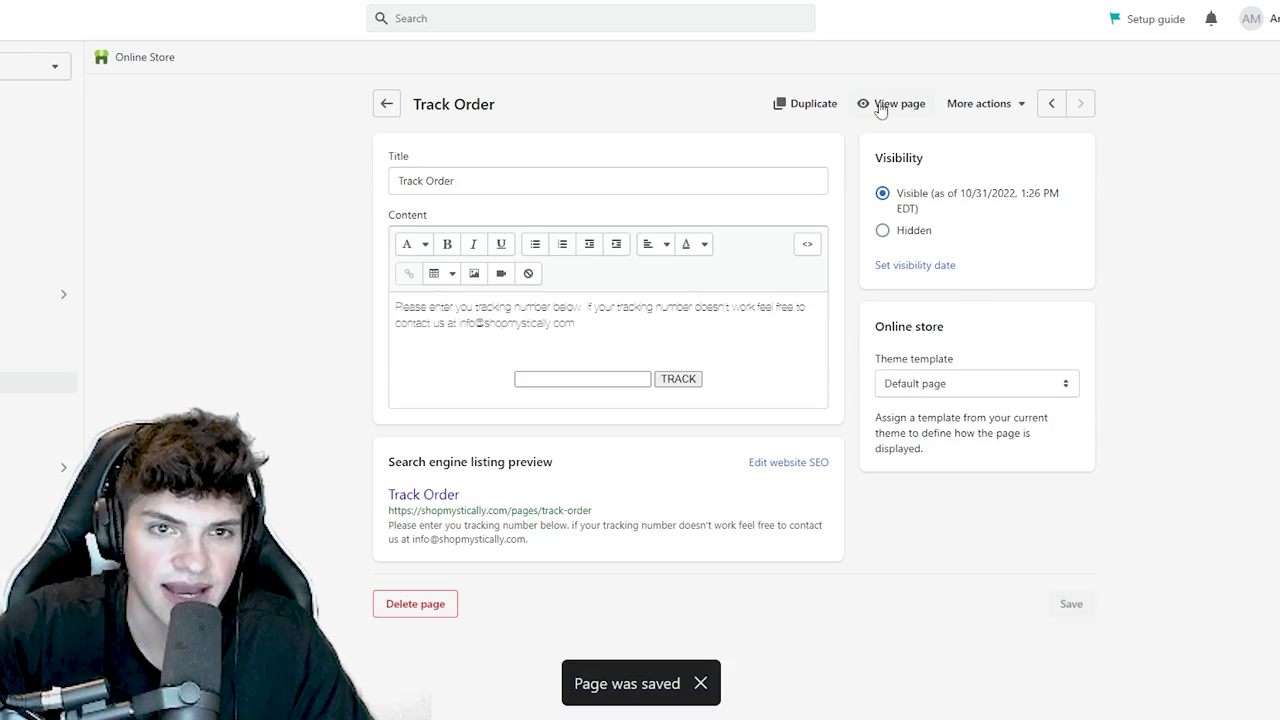
# - View the Track Order page on the storefront and test TRACK with an empty number
pyautogui.click(882, 104)
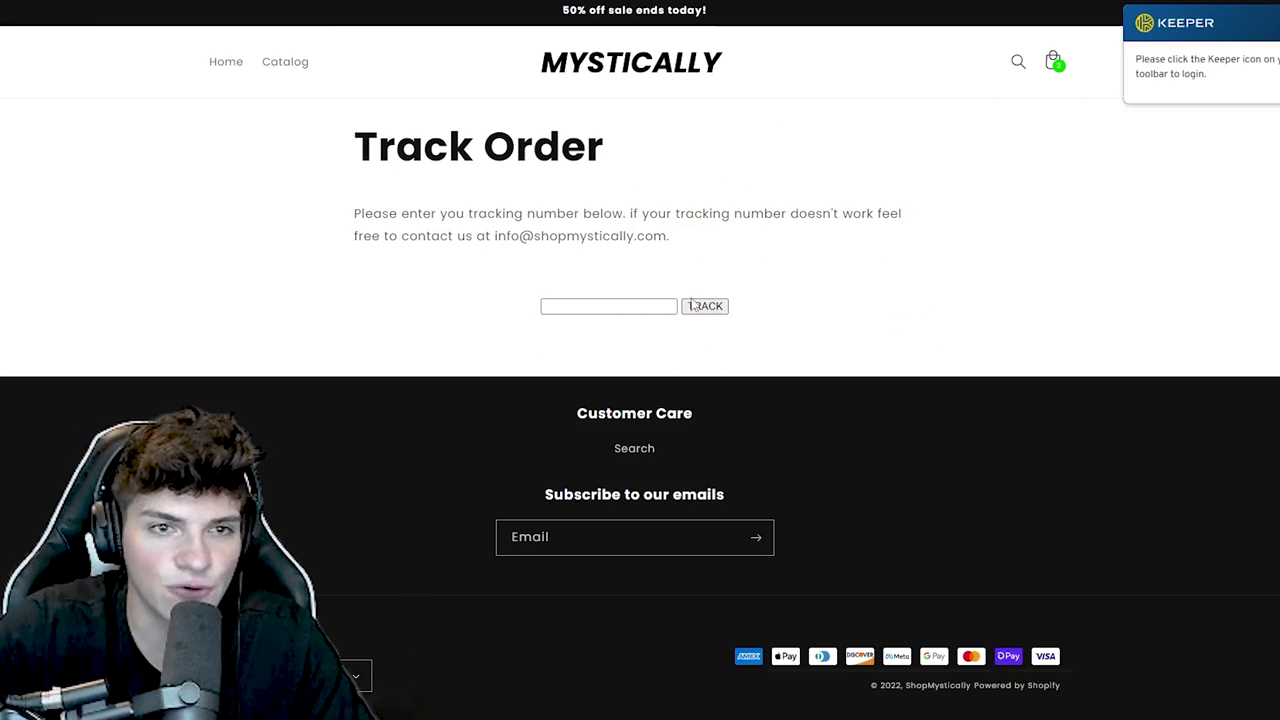
pyautogui.click(610, 304)
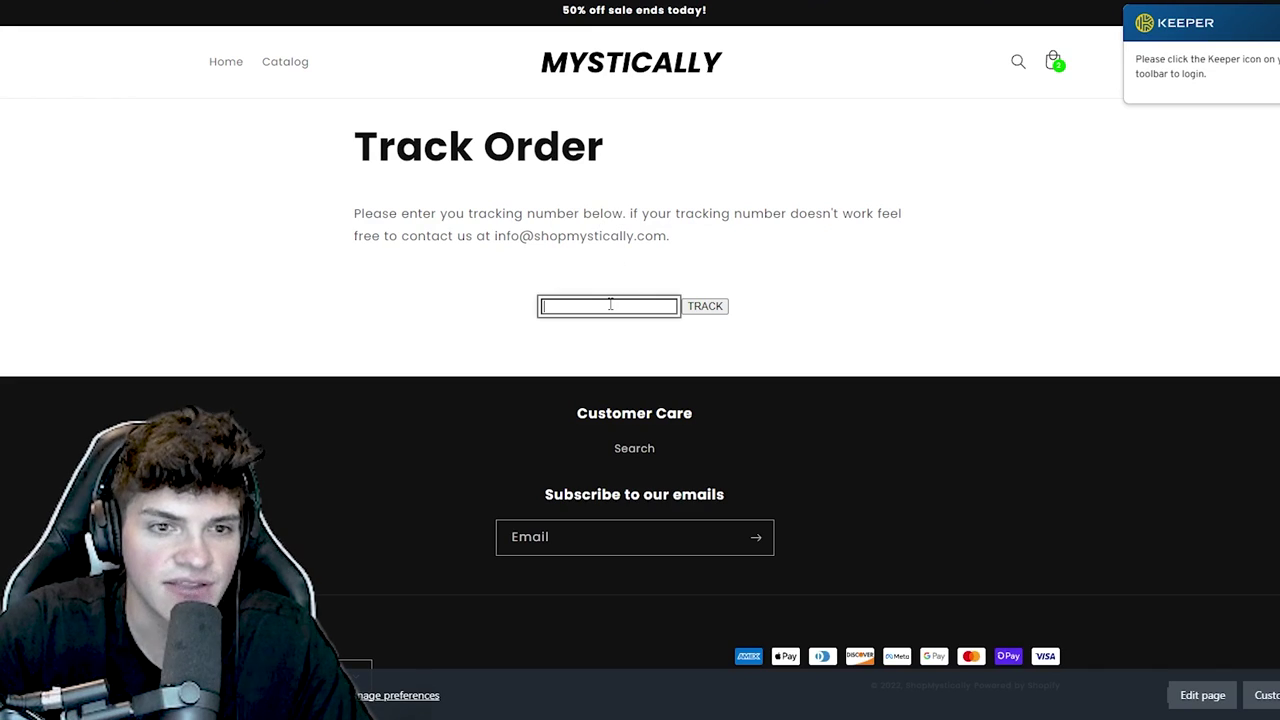
pyautogui.click(703, 310)
pyautogui.click(776, 44)
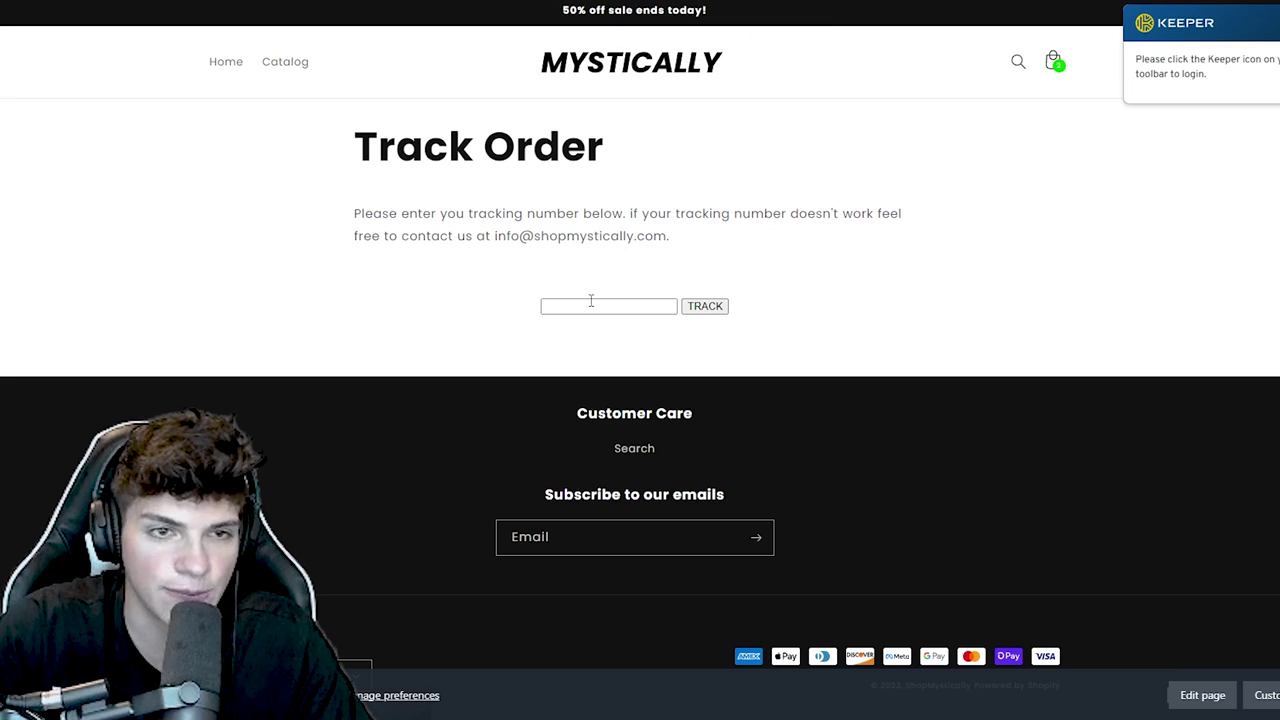
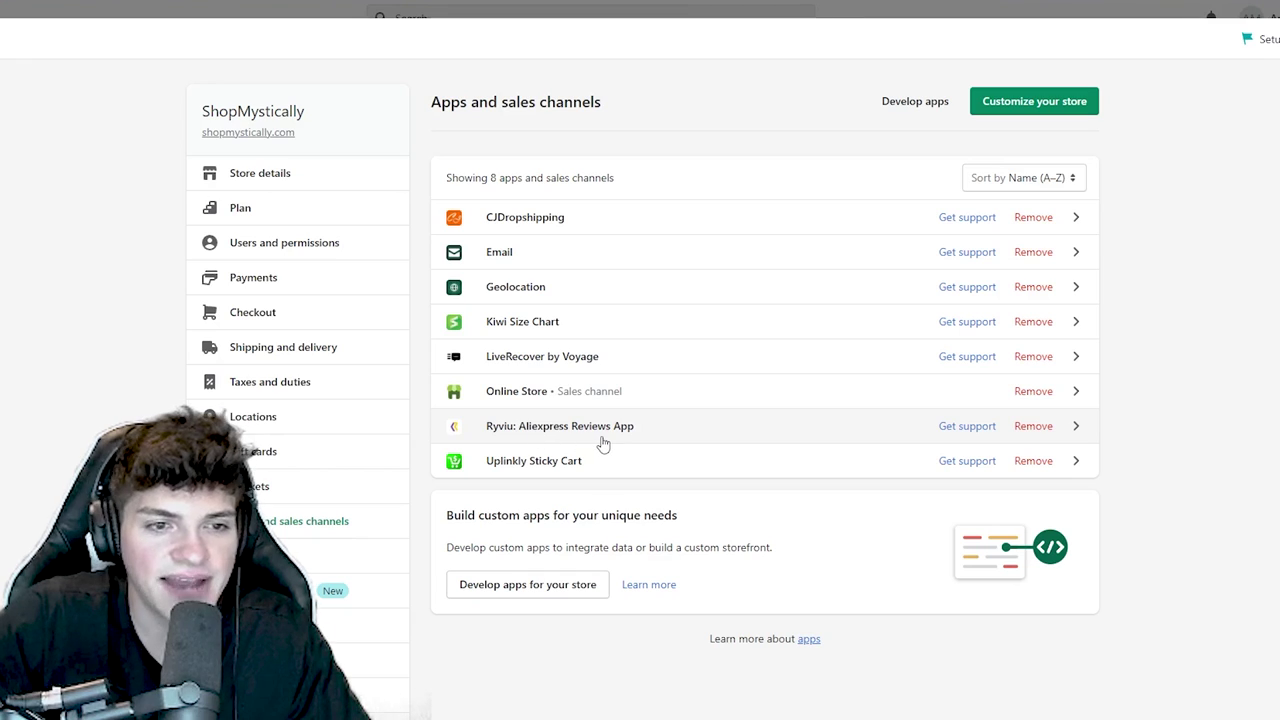
# - Launch Ryviu from Shopify Apps and pick the Basic plan under Settings > Billing
pyautogui.click(597, 415)
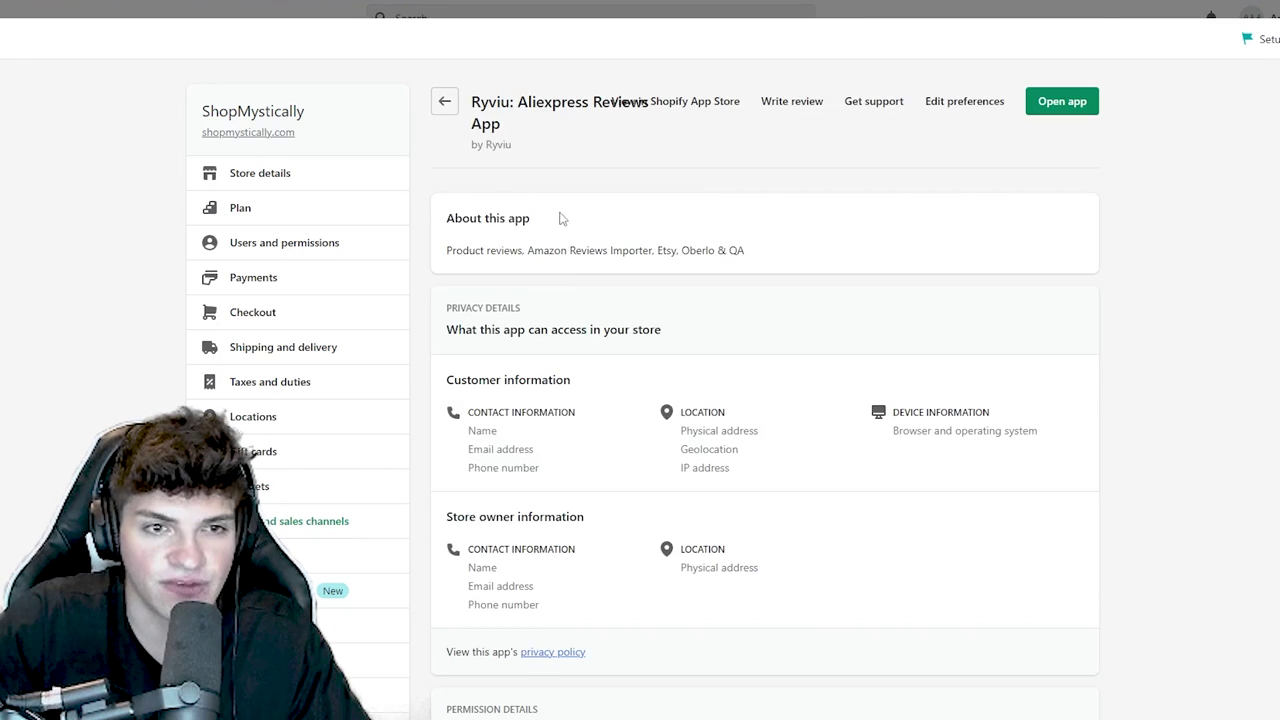
pyautogui.click(1066, 106)
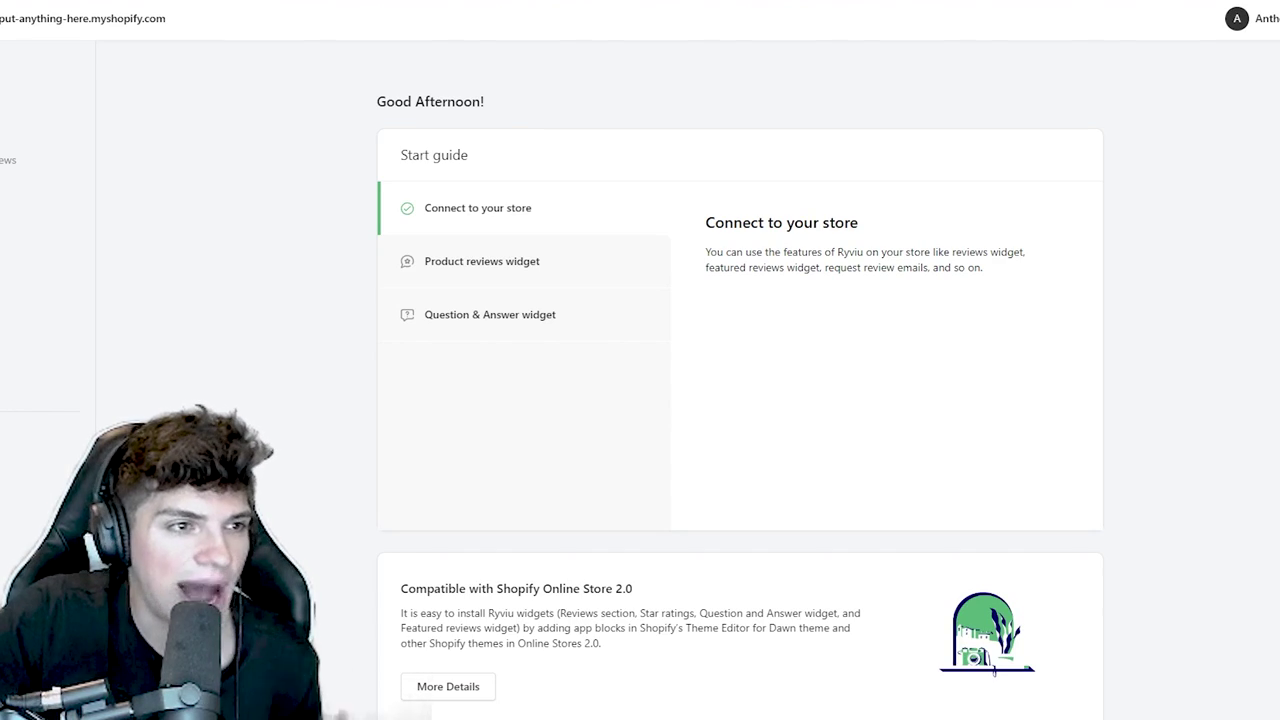
pyautogui.click(30, 430)
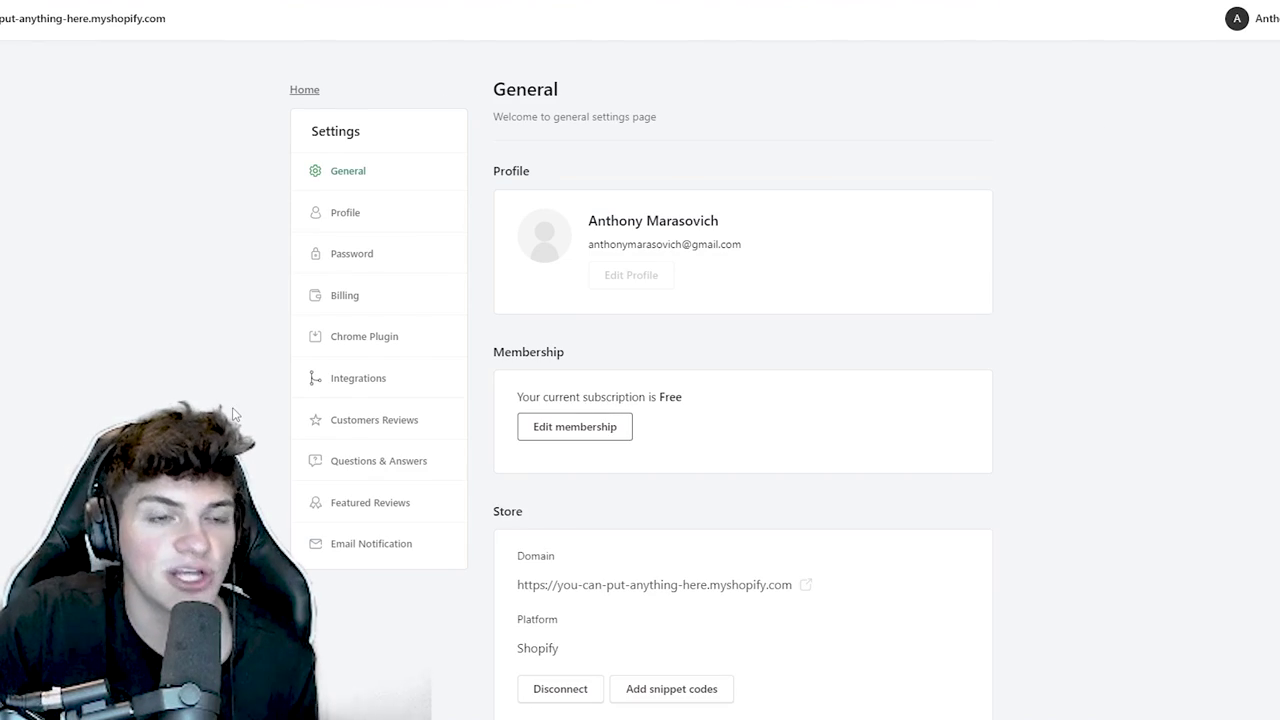
pyautogui.click(362, 308)
pyautogui.click(541, 263)
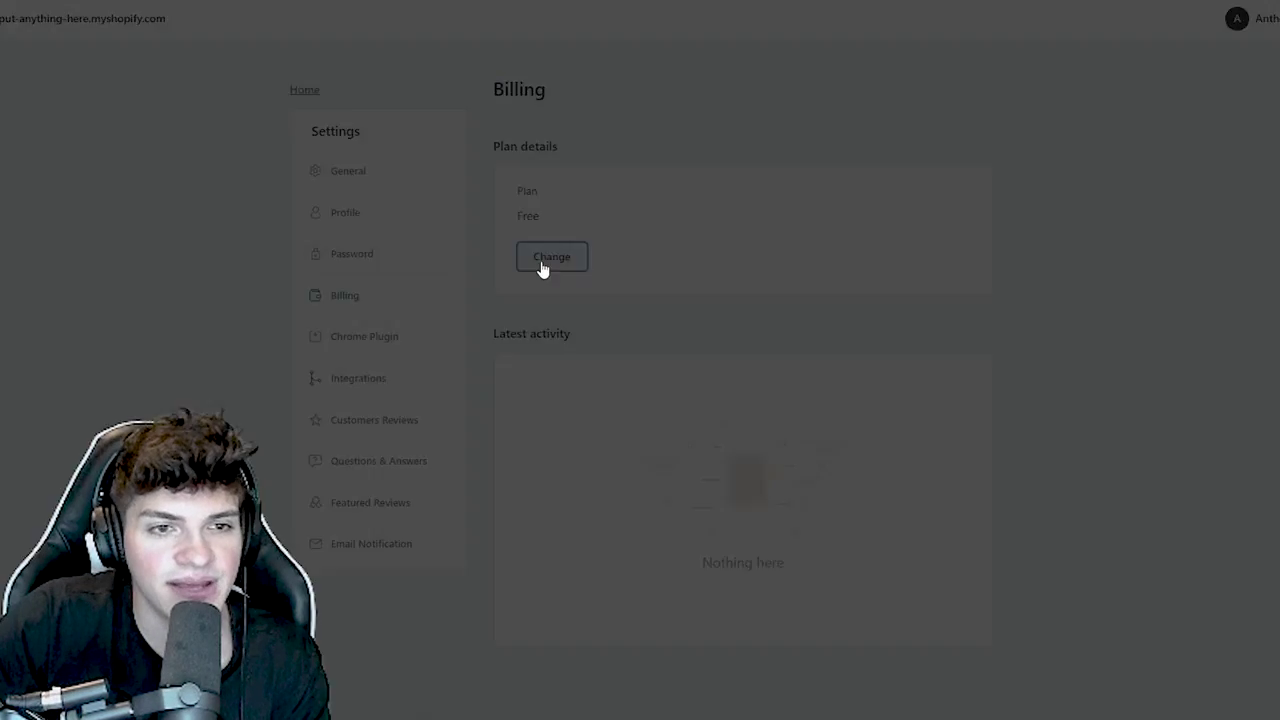
pyautogui.click(547, 256)
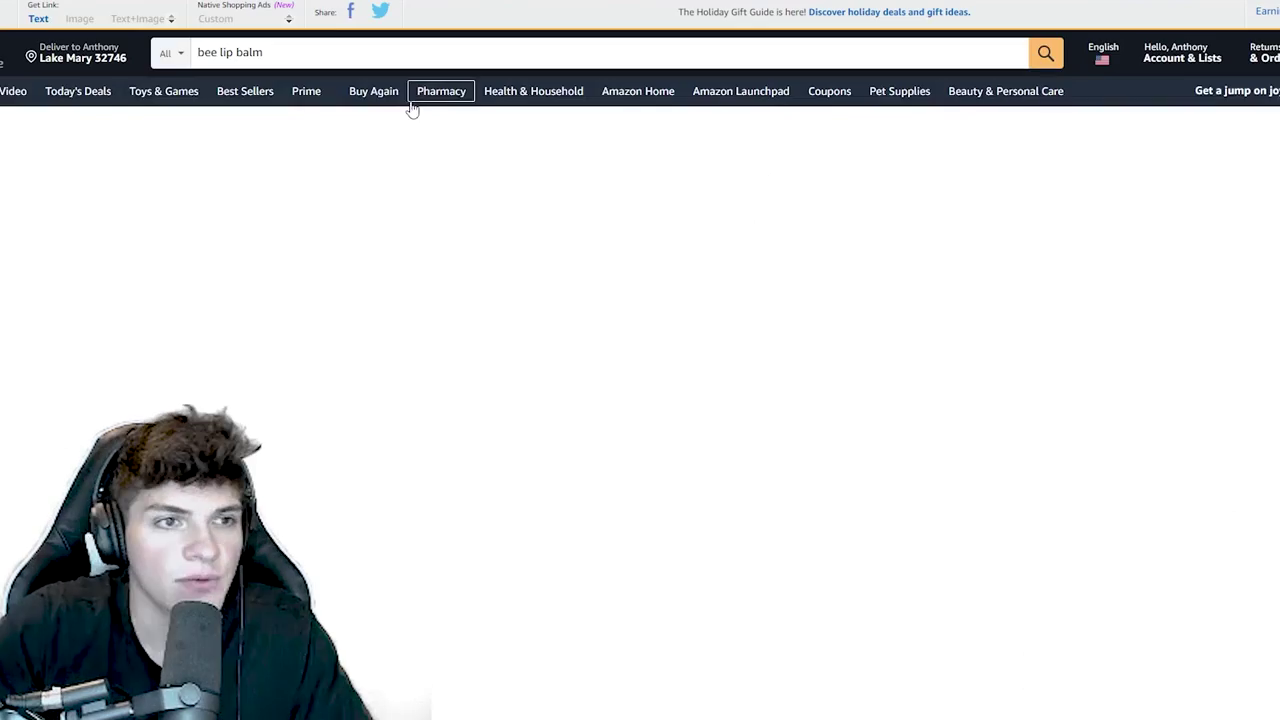
# - Open the 2PCS Bee Balm honey pot lip balm listing from the Amazon results
pyautogui.scroll(-3, 437, 380)
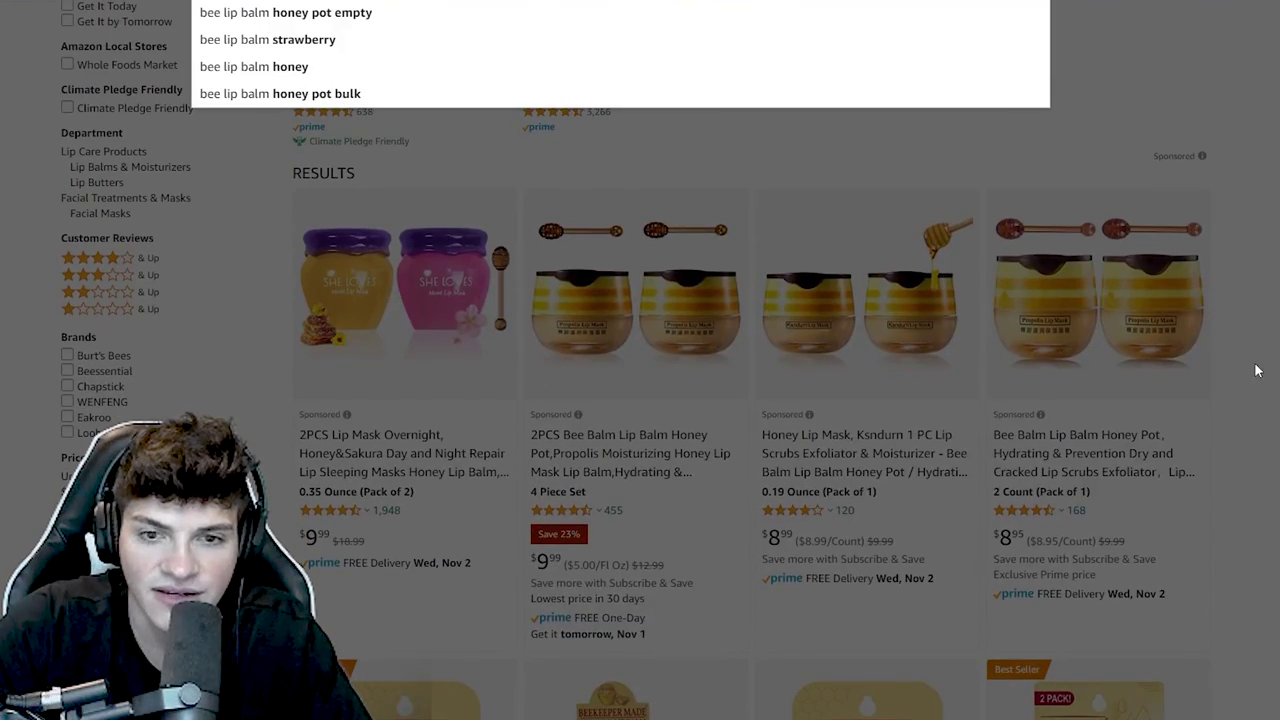
pyautogui.click(1258, 372)
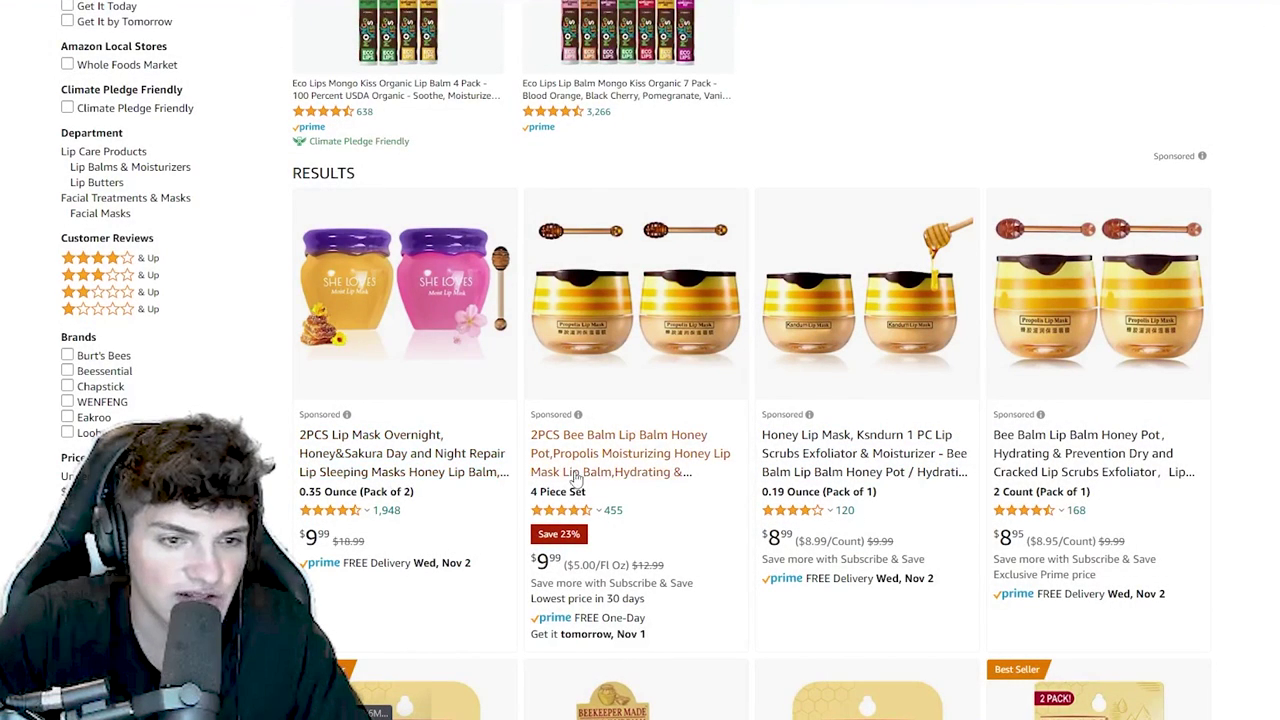
pyautogui.click(590, 470)
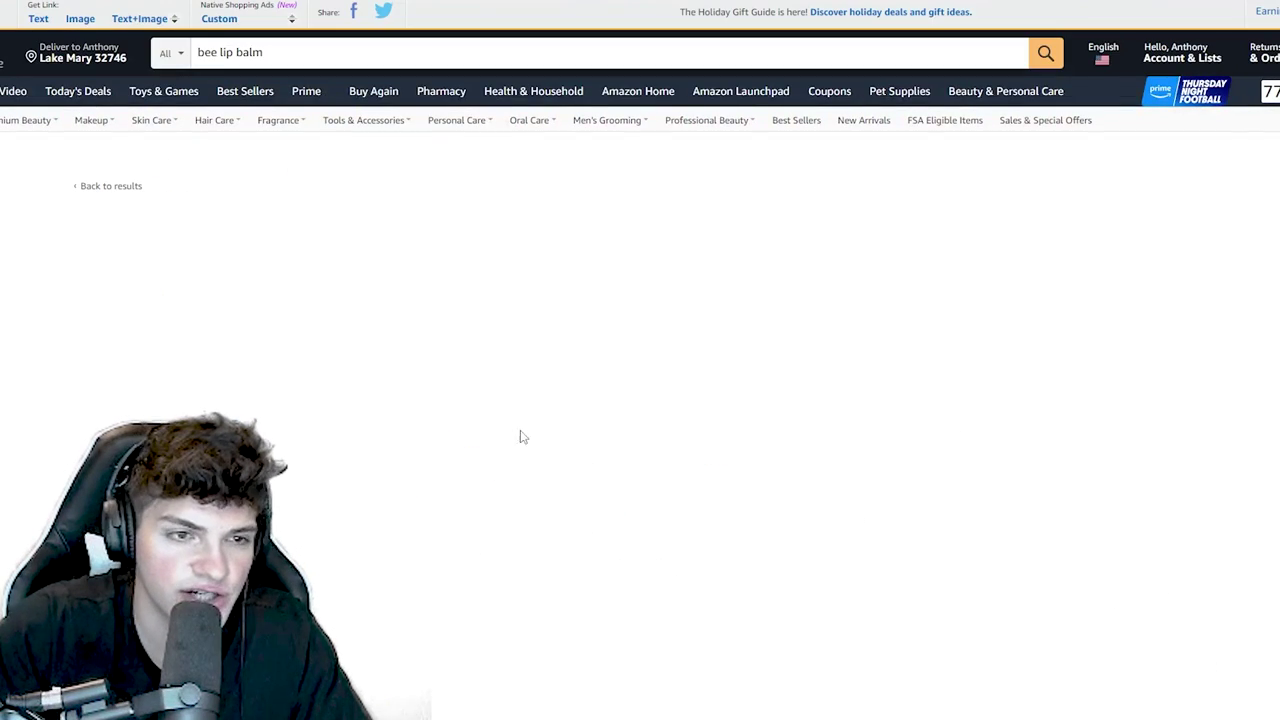
# - Bring up the Ryviu review importer and focus its product handle field
pyautogui.moveTo(90, 301)
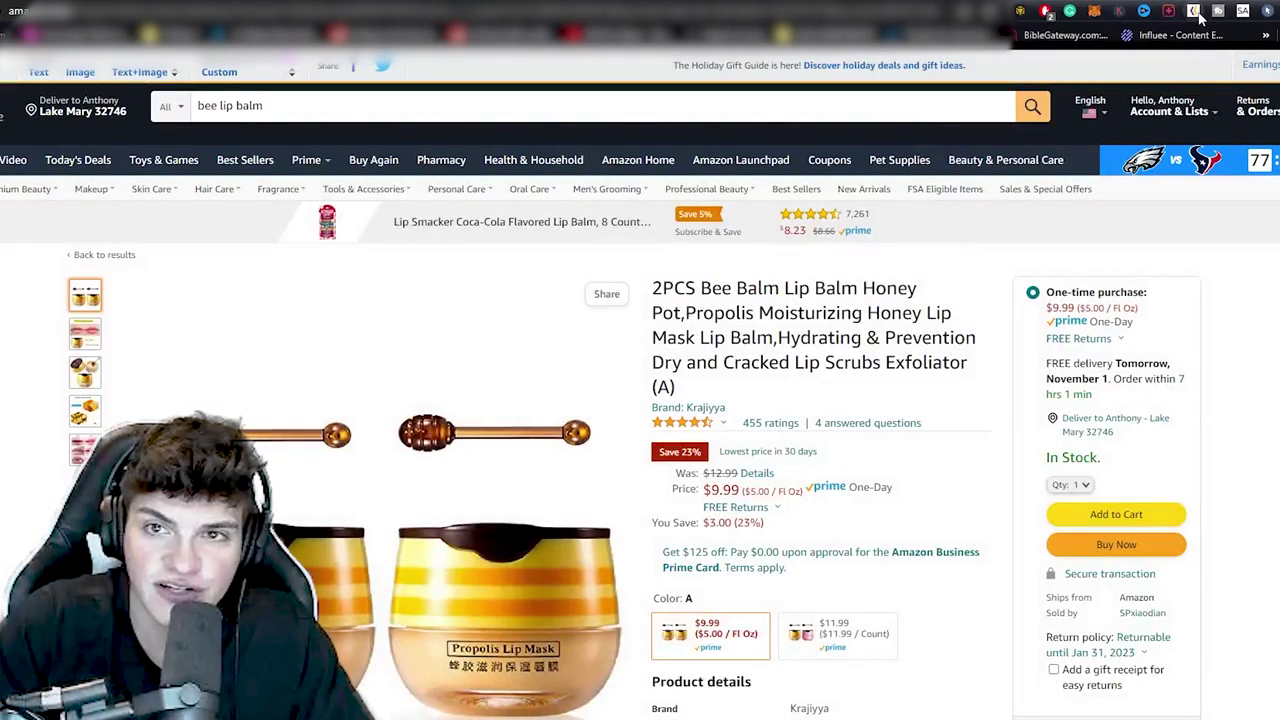
pyautogui.click(1193, 11)
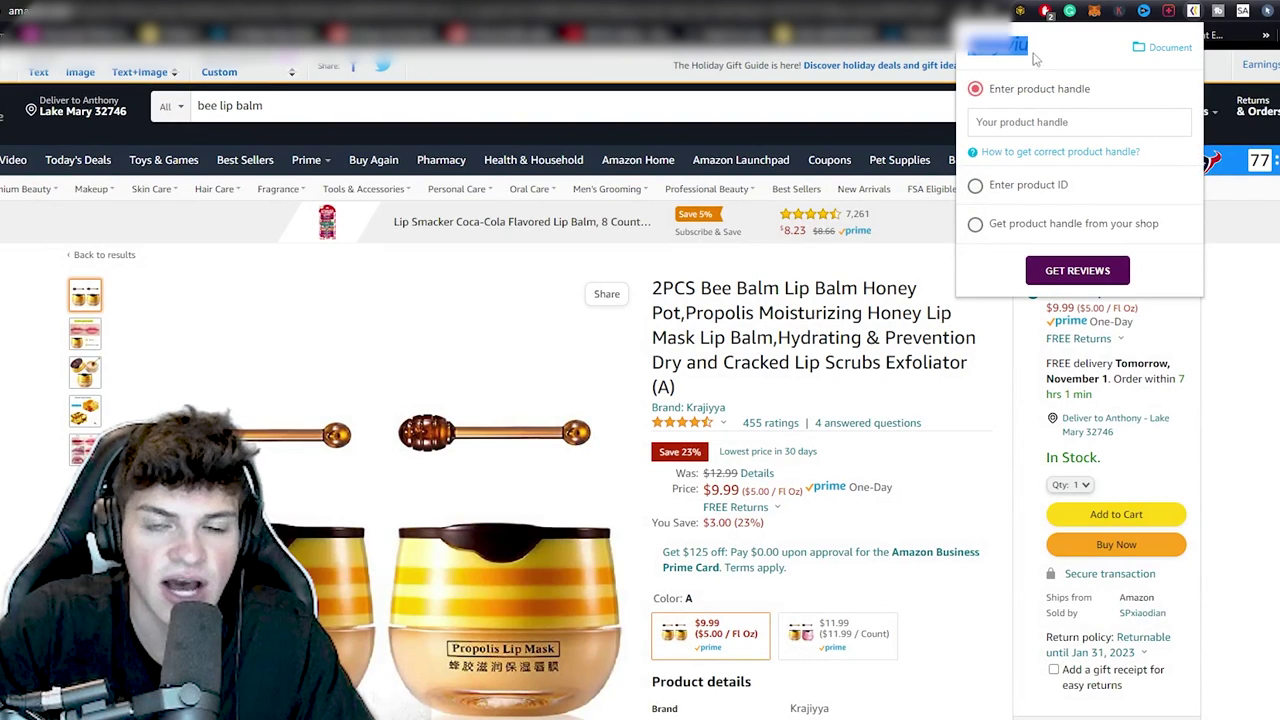
pyautogui.click(1046, 124)
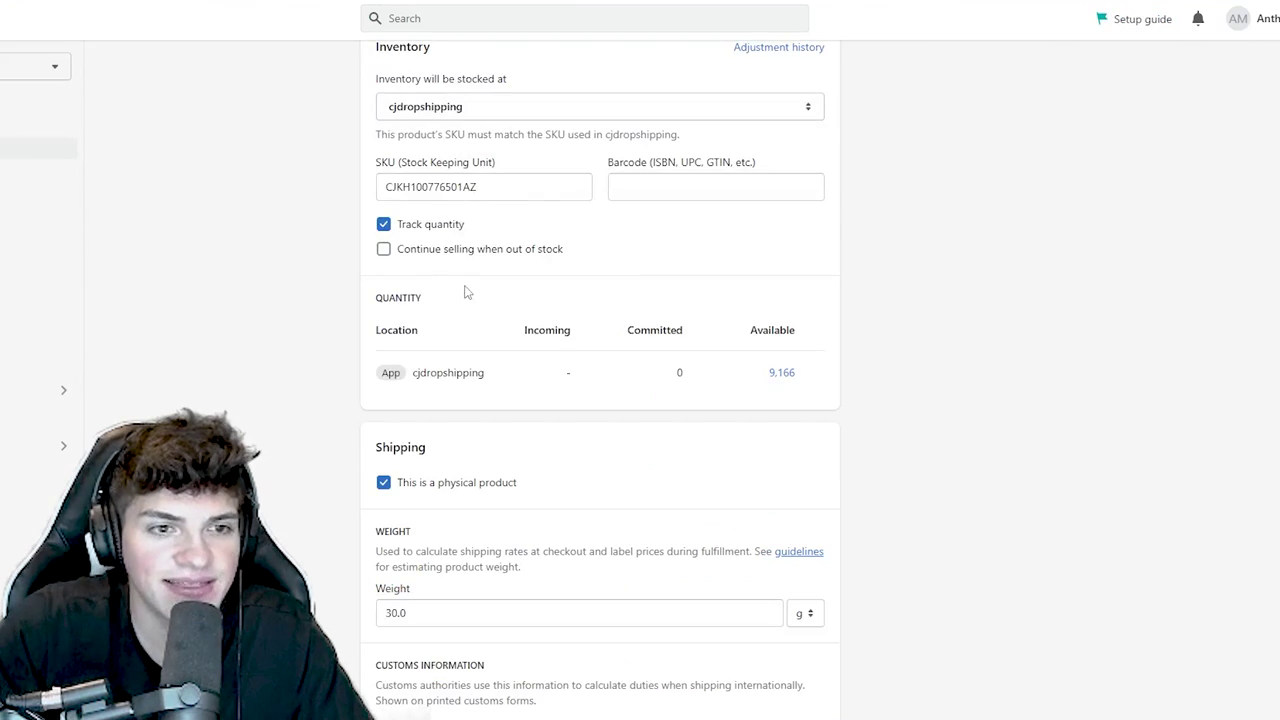
# - Set the Honey Balm URL handle to the page title without ™, save, and copy the product URL
pyautogui.scroll(-5, 645, 480)
pyautogui.click(814, 521)
pyautogui.scroll(-3, 790, 528)
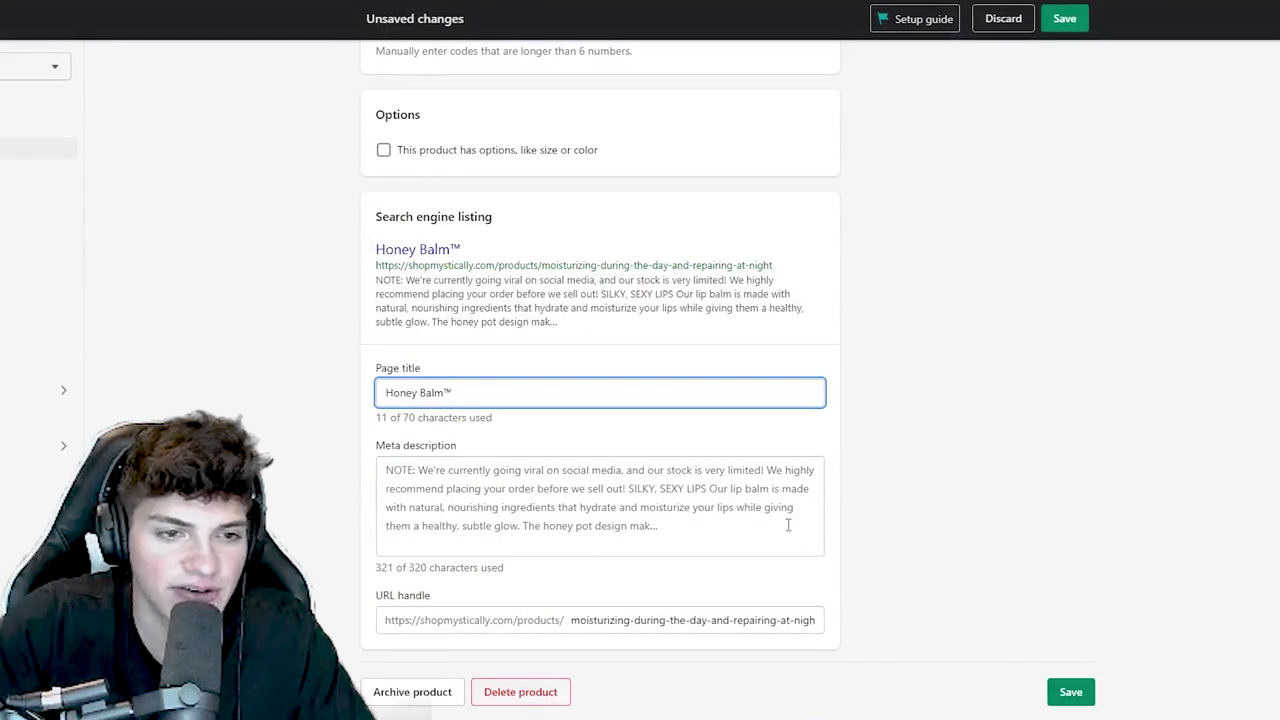
pyautogui.hotkey('ctrl', 'a')
pyautogui.hotkey('ctrl', 'c')
pyautogui.click(706, 617)
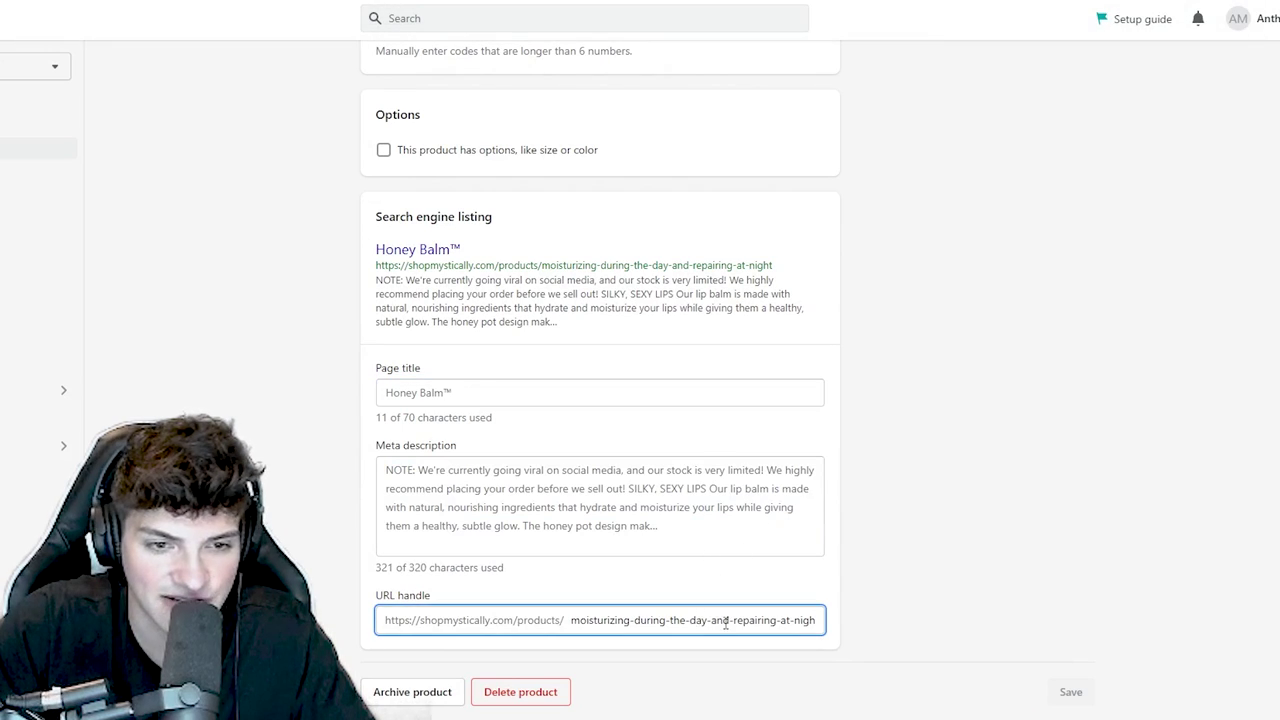
pyautogui.hotkey('ctrl', 'a')
pyautogui.hotkey('ctrl', 'v')
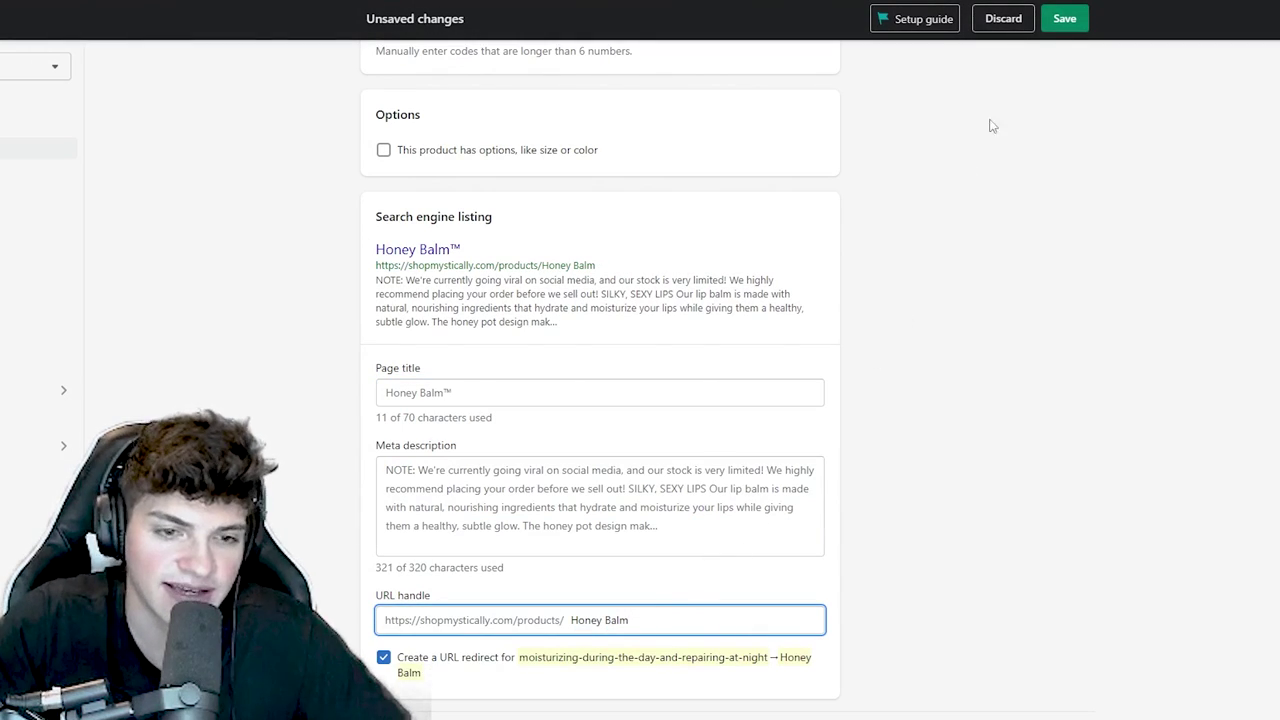
pyautogui.click(1064, 18)
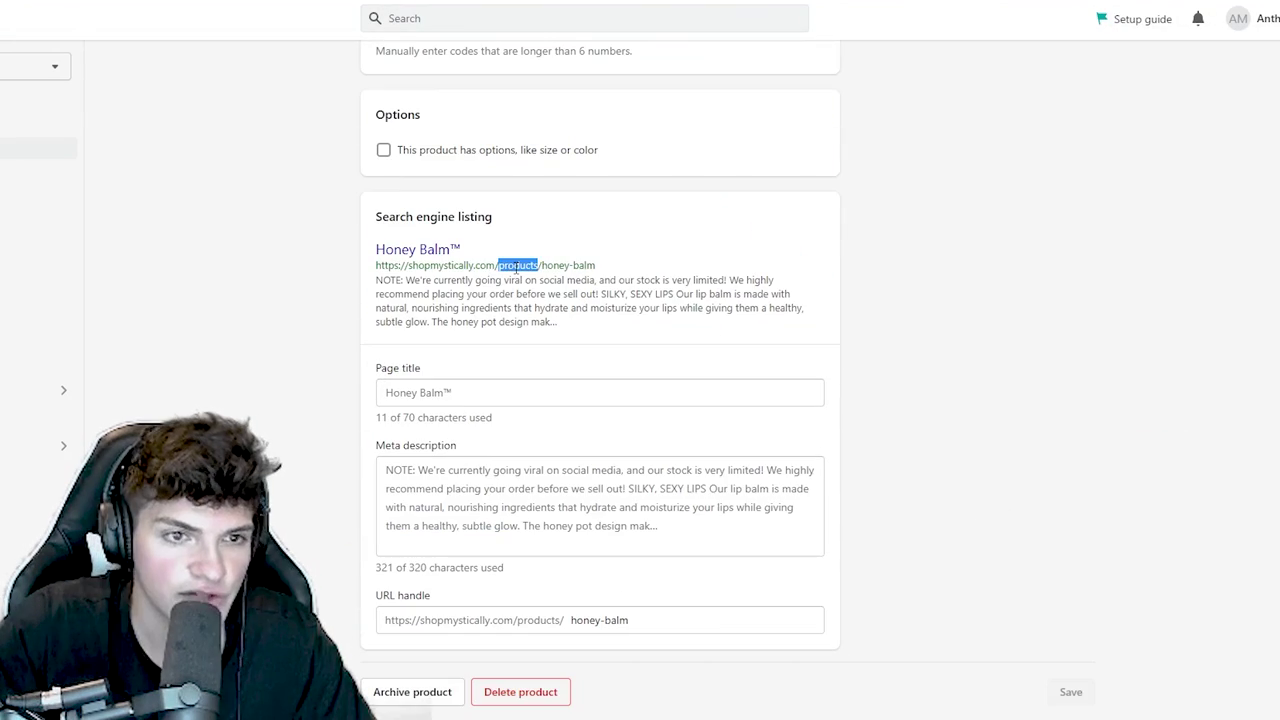
pyautogui.tripleClick(516, 267)
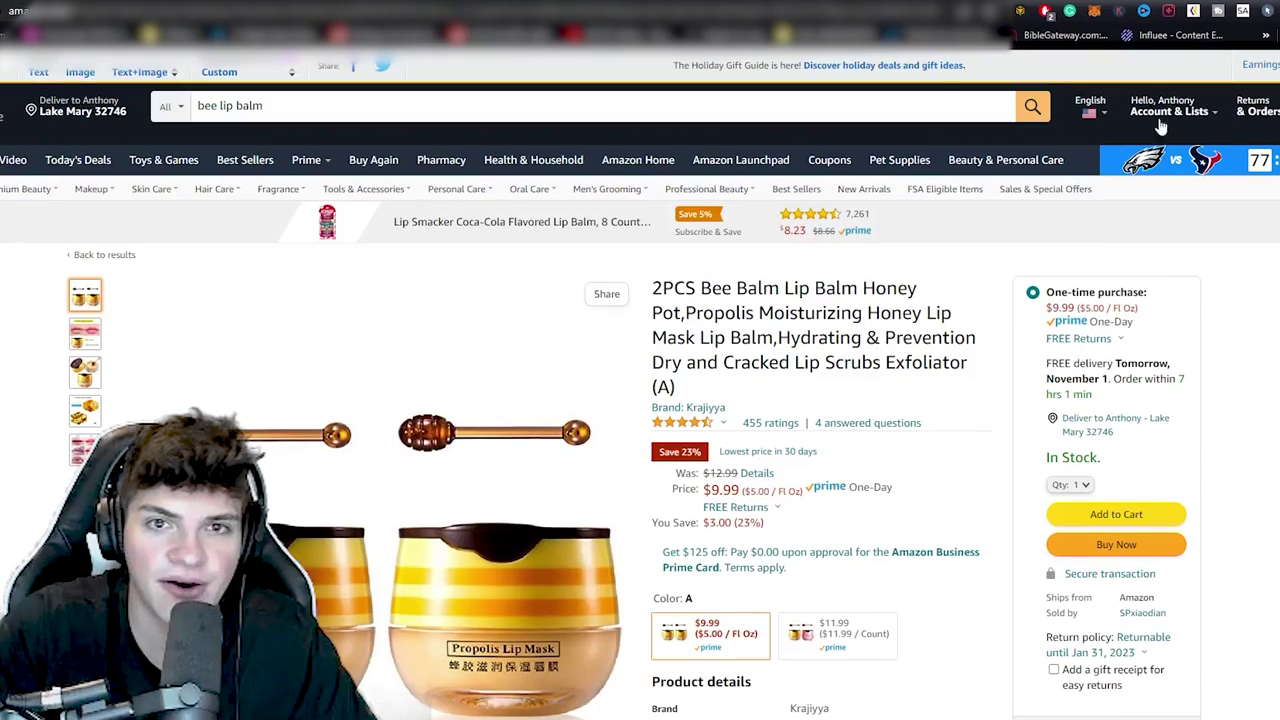
# - Import the listing's reviews into shopmystically.com/products/honey-balm, bringing in 200 reviews
pyautogui.click(1194, 11)
pyautogui.click(1076, 118)
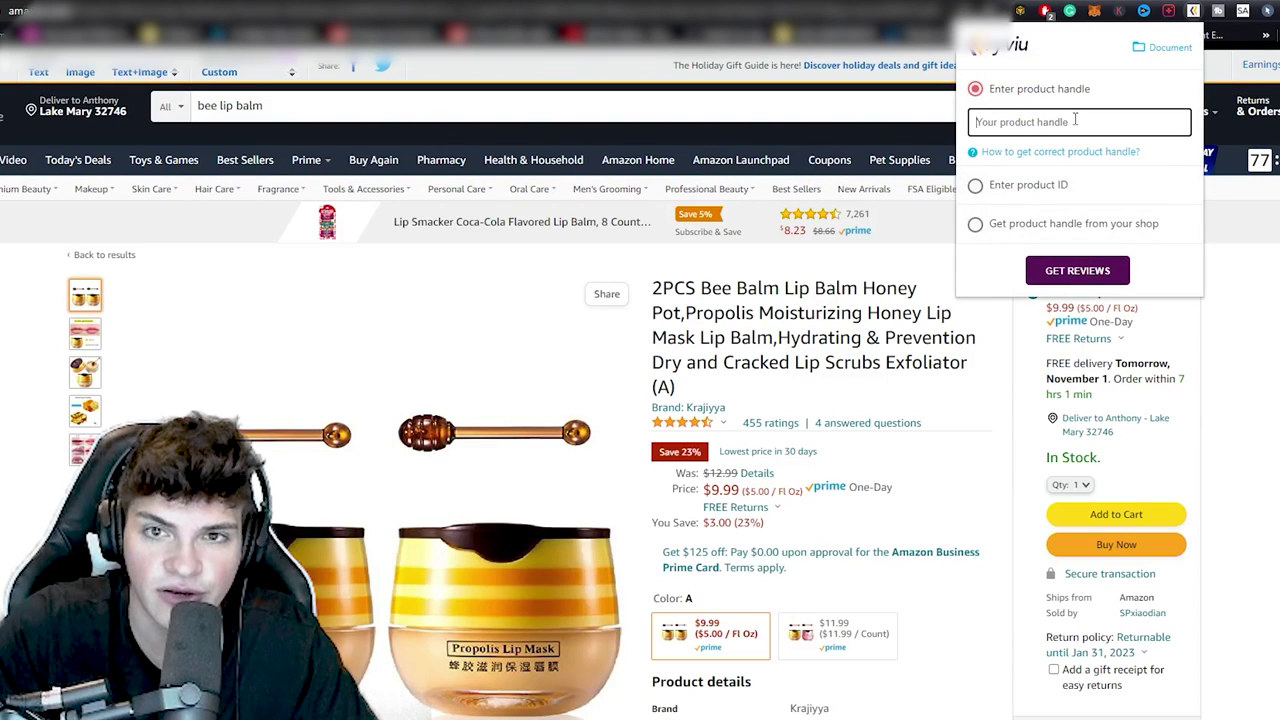
pyautogui.hotkey('ctrl', 'v')
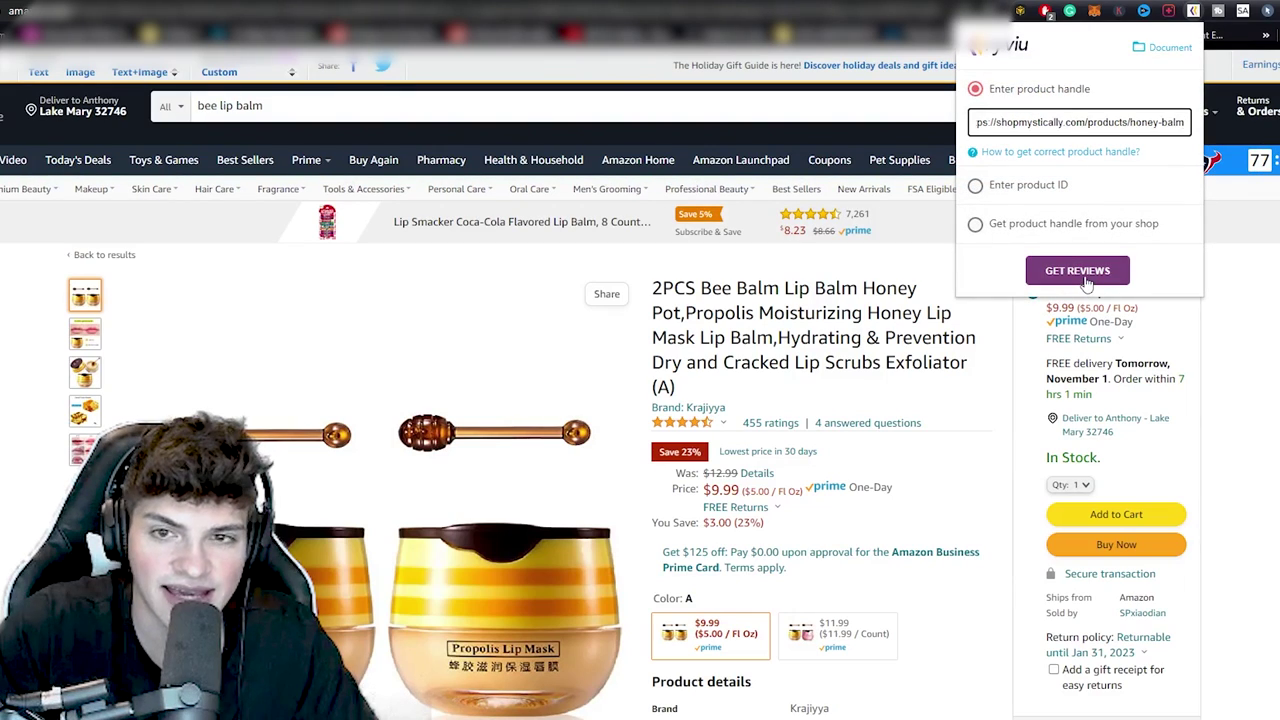
pyautogui.click(1080, 274)
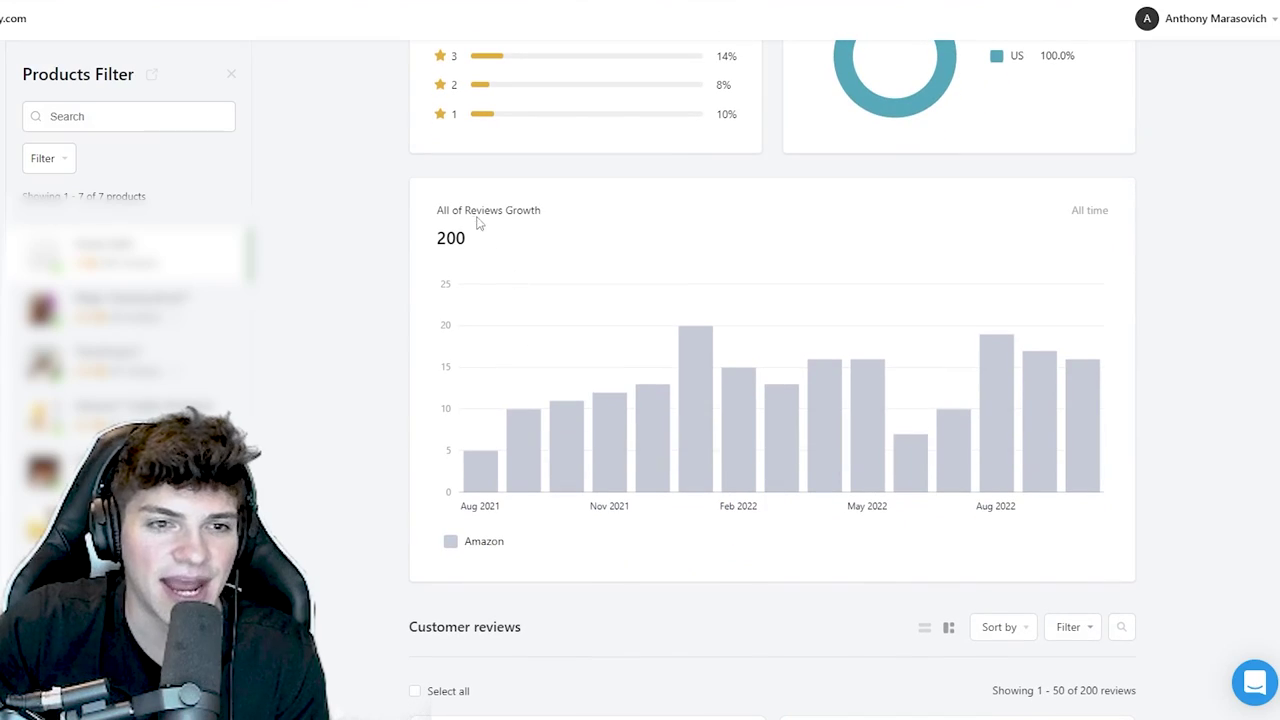
pyautogui.moveTo(476, 250); pyautogui.dragTo(437, 250)
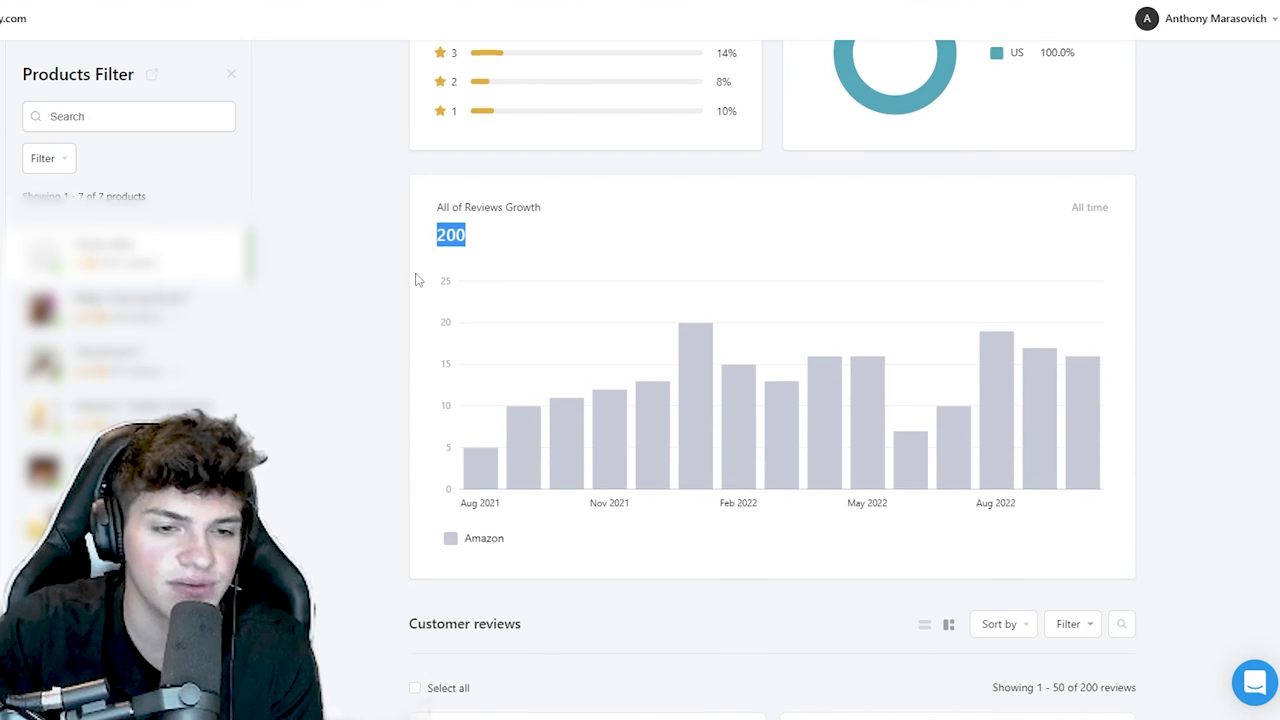
# - Filter the imported reviews to 1–4 stars and delete all of them
pyautogui.scroll(-5, 417, 275)
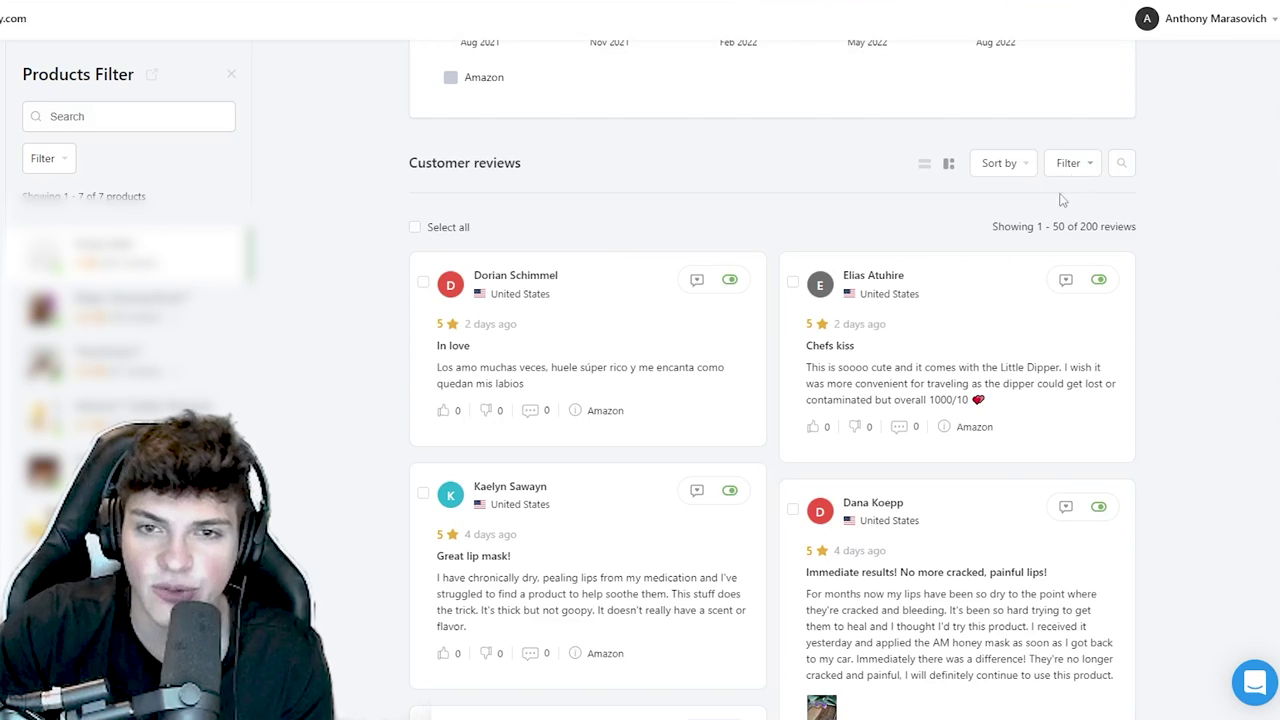
pyautogui.click(1068, 163)
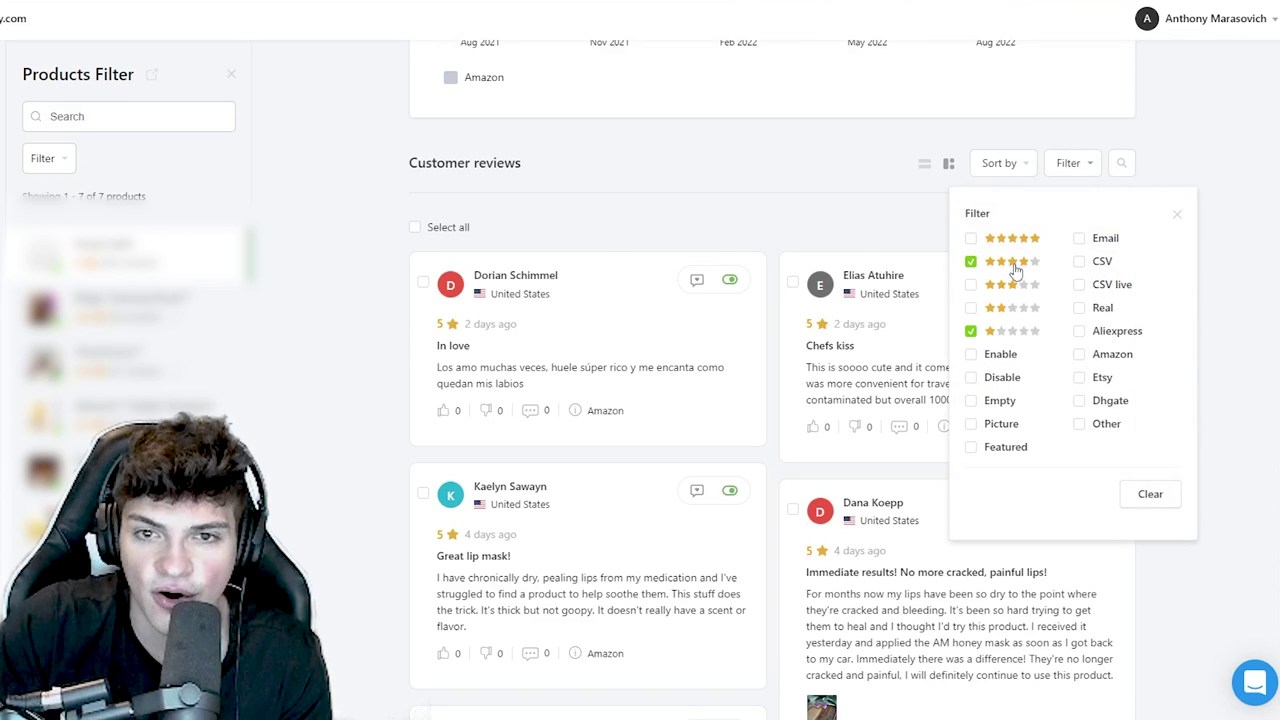
pyautogui.click(794, 206)
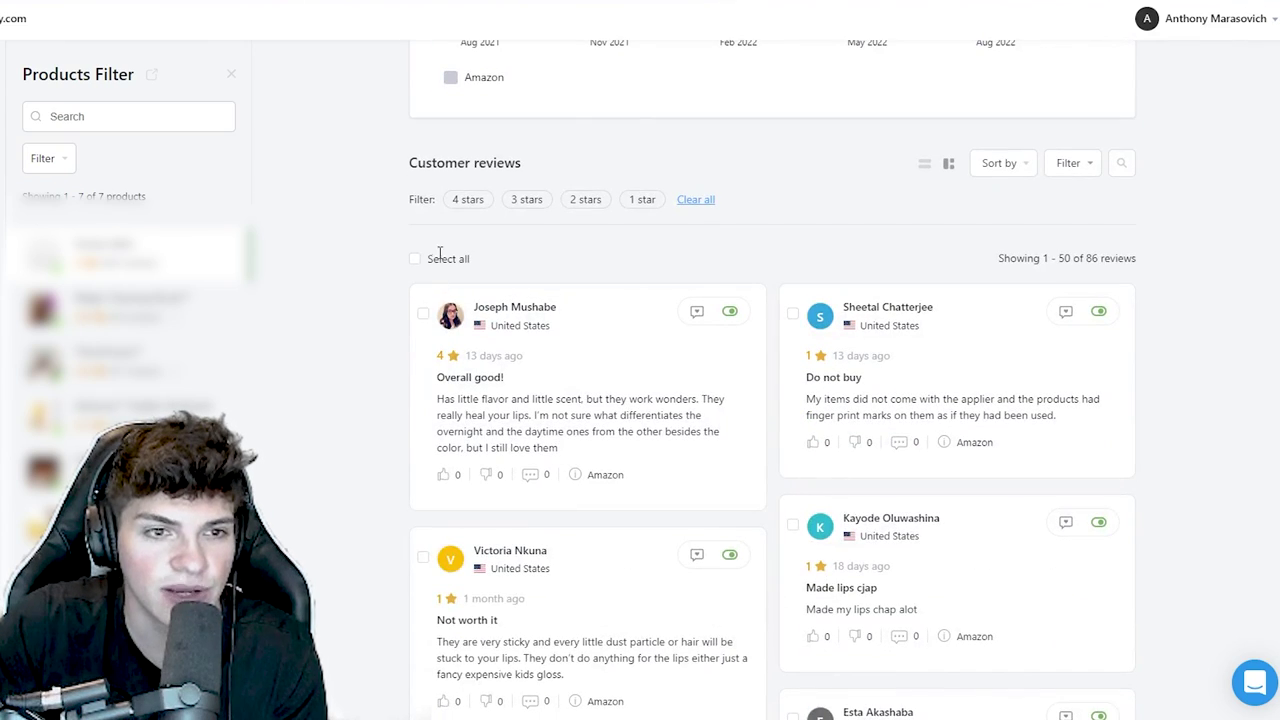
pyautogui.click(416, 262)
pyautogui.click(642, 262)
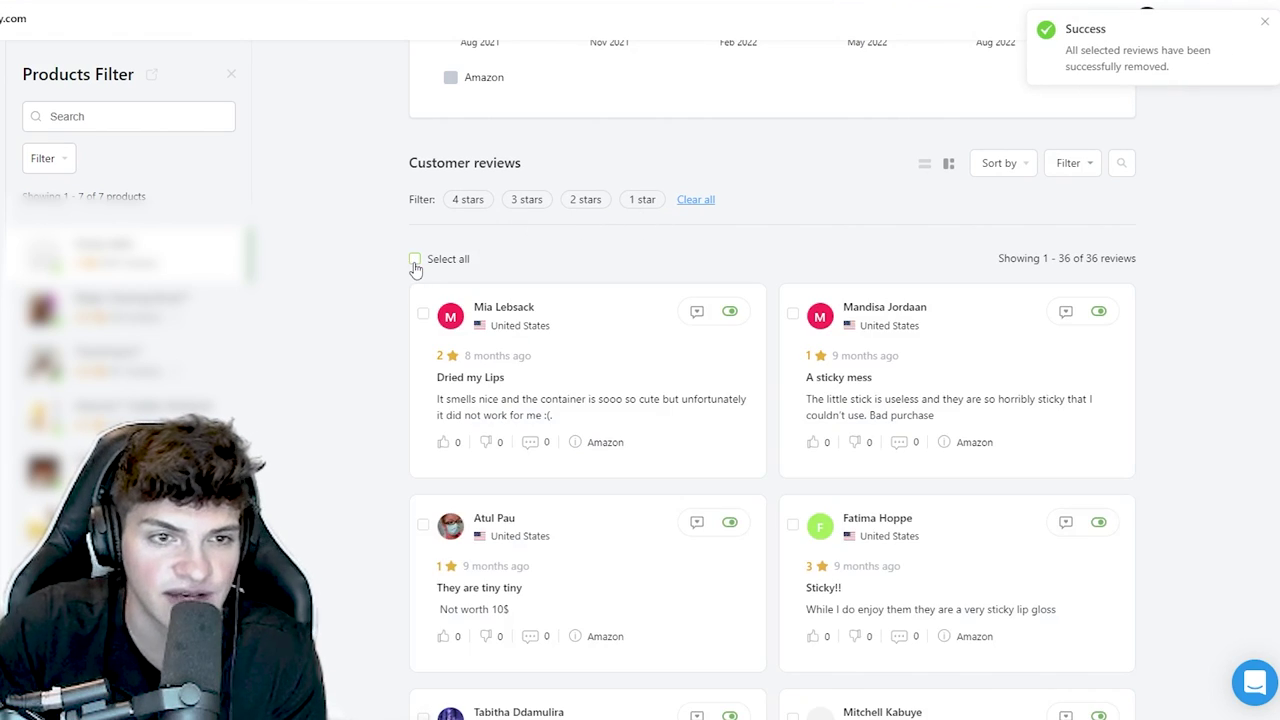
pyautogui.click(415, 260)
pyautogui.click(643, 261)
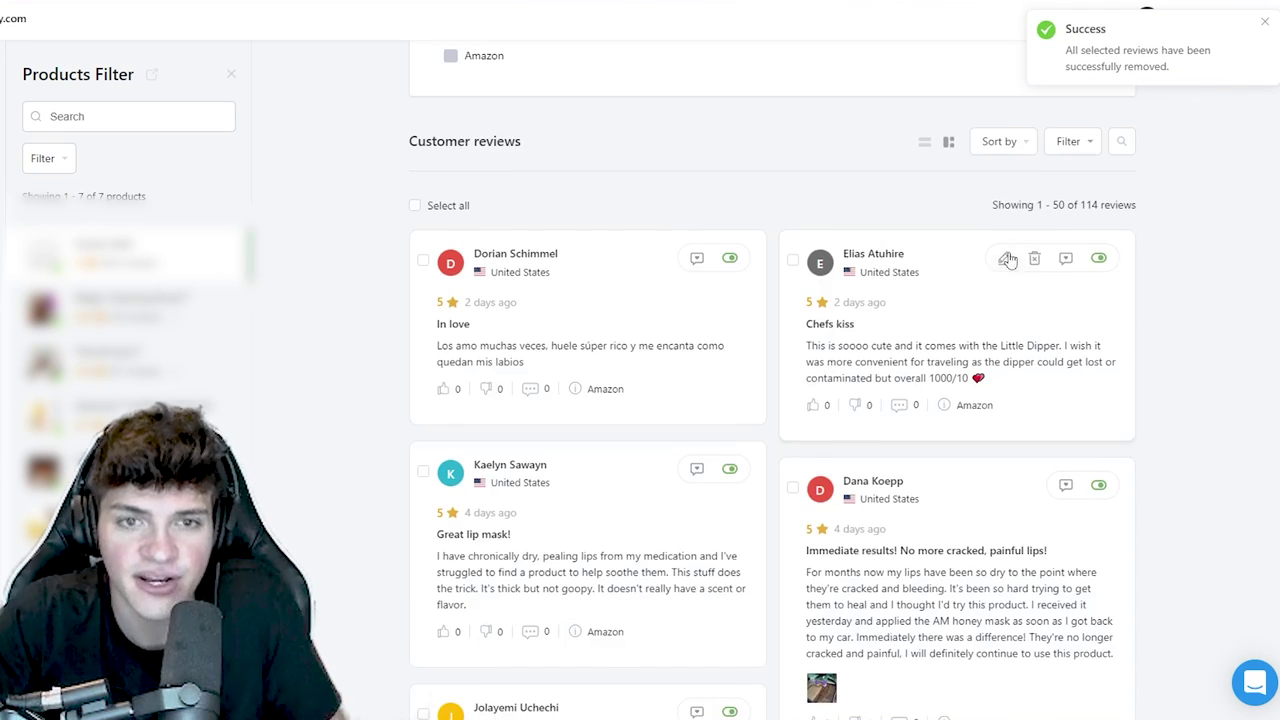
# - Replace 'amazon' with 'Mystically' across all review text
pyautogui.click(1121, 147)
pyautogui.click(999, 211)
pyautogui.write('amazon')
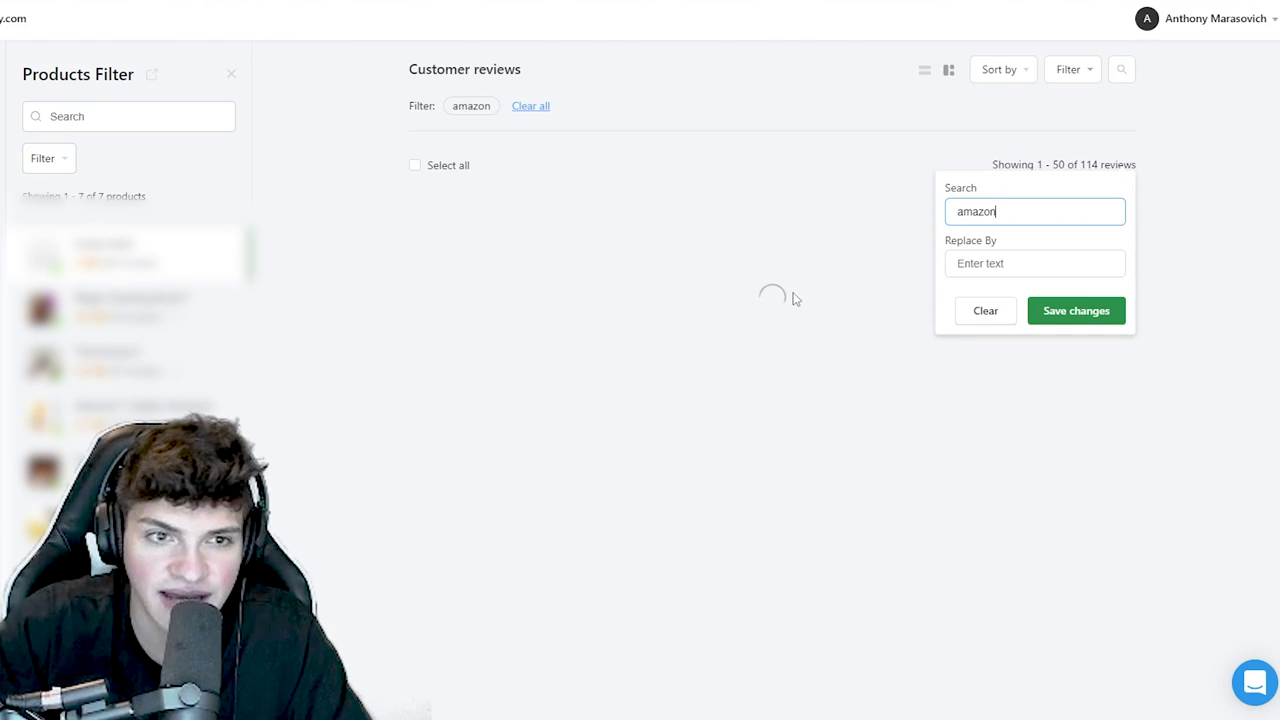
pyautogui.click(1071, 262)
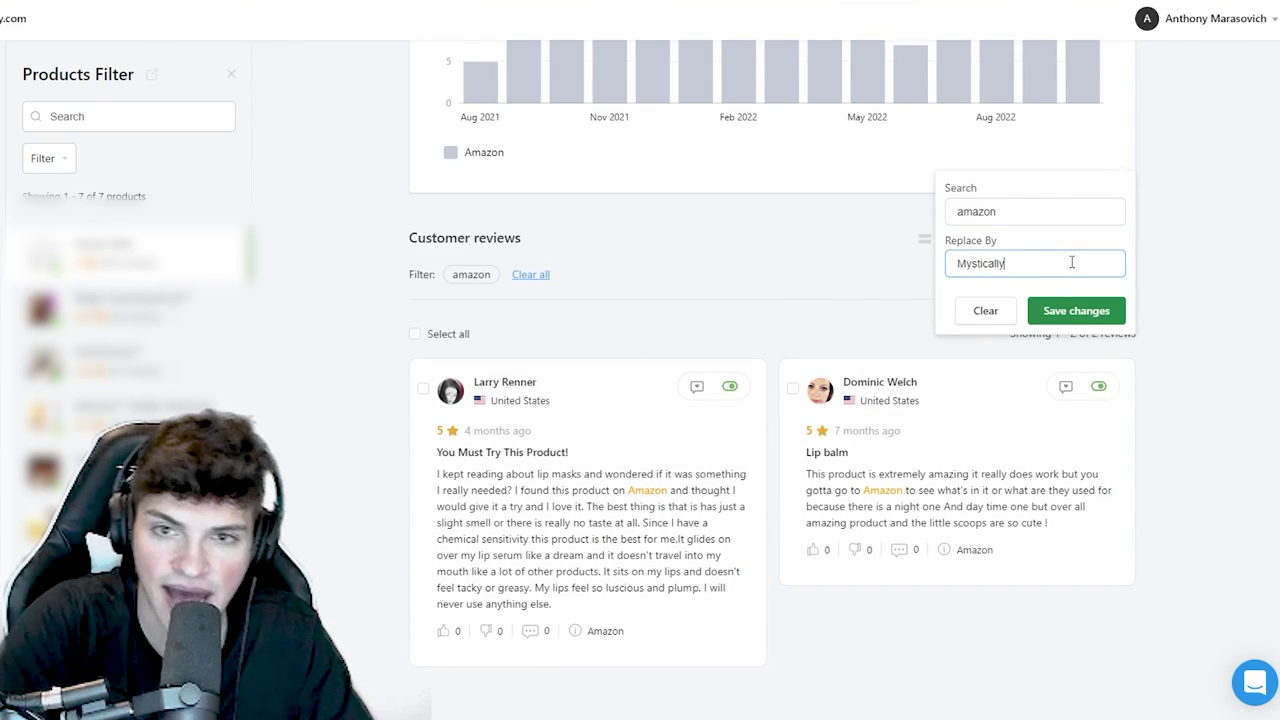
pyautogui.click(1075, 311)
# - Search reviews for 'Kindle' and 'html', then clear the html filter
pyautogui.doubleClick(1043, 212)
pyautogui.write('Kindle')
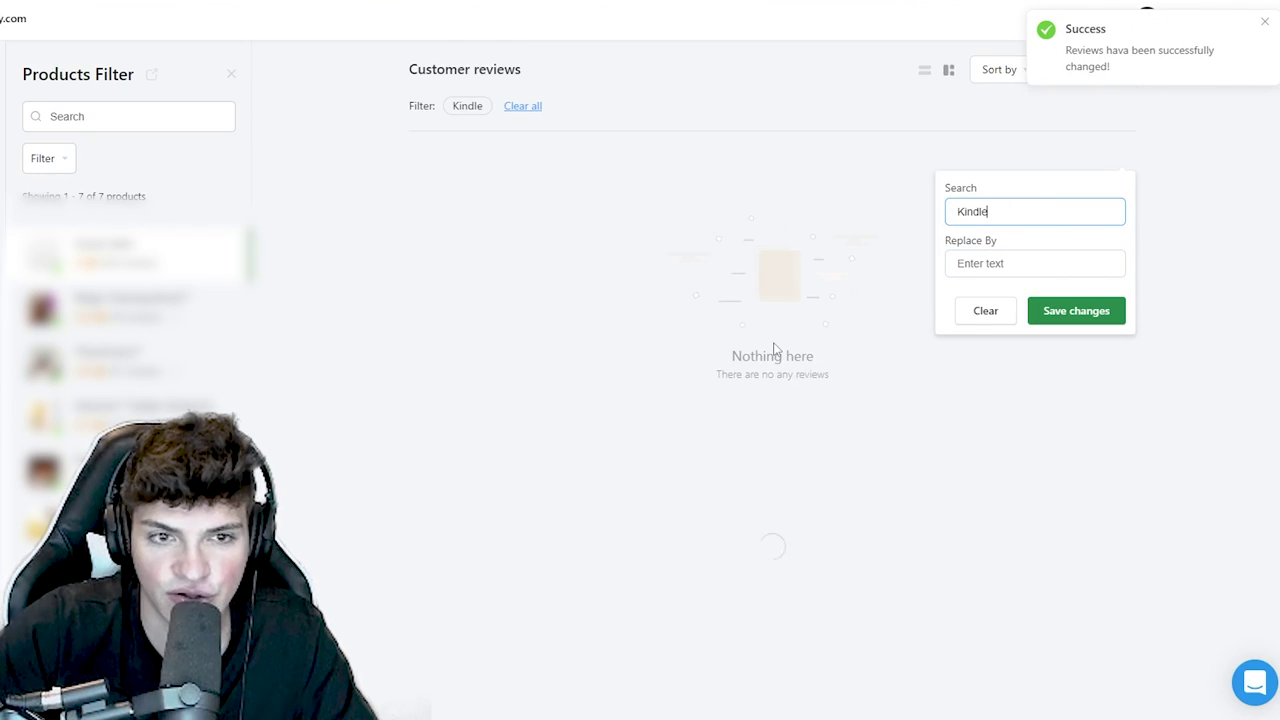
pyautogui.doubleClick(1020, 216)
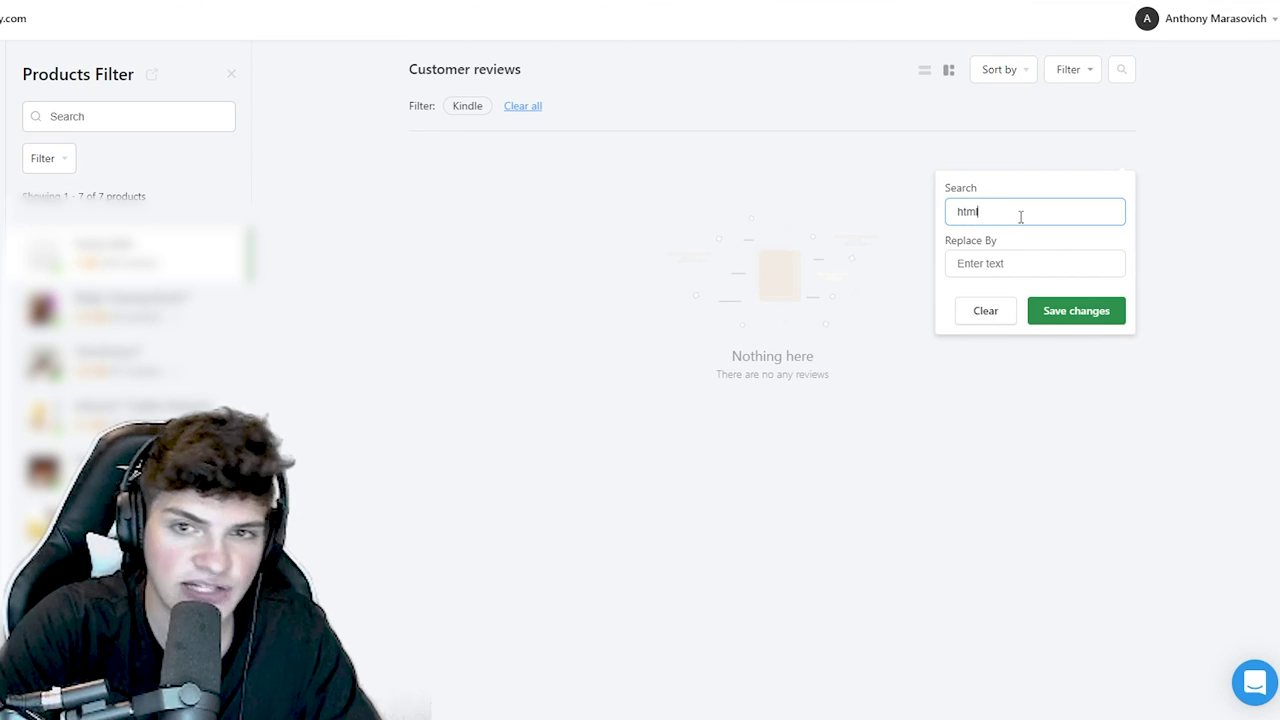
pyautogui.write('html')
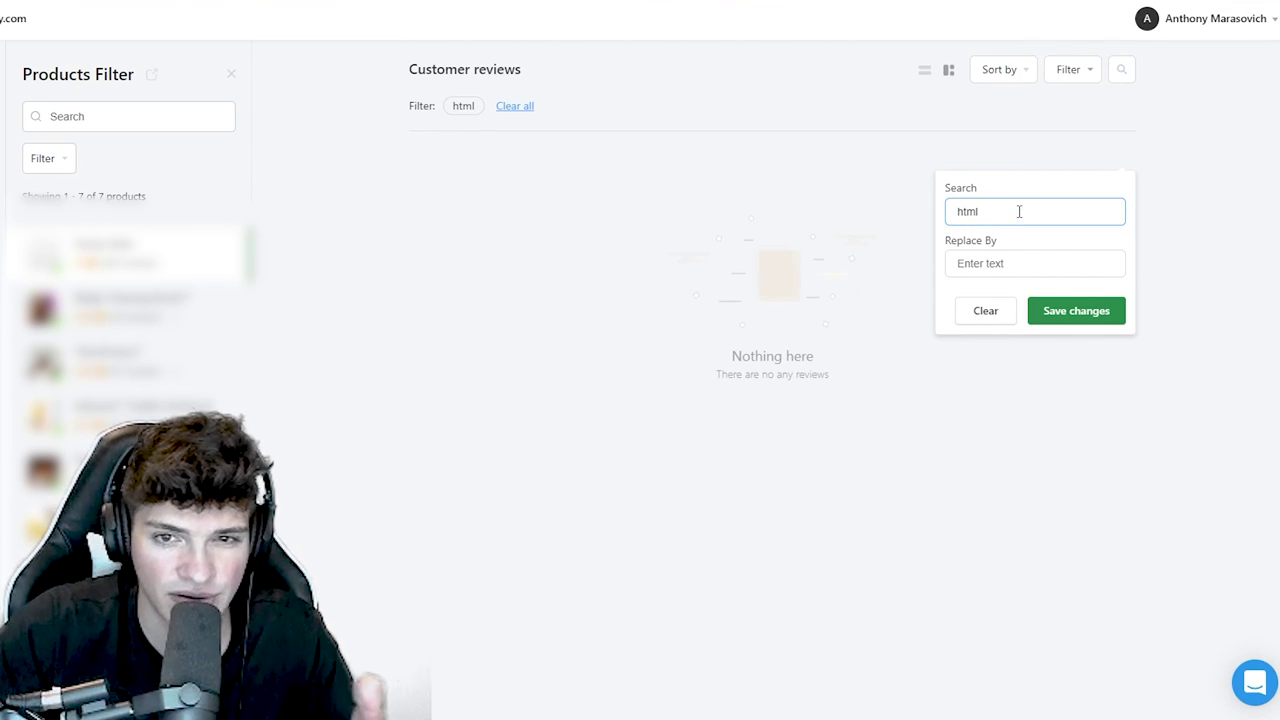
pyautogui.click(918, 220)
pyautogui.scroll(3, 1003, 226)
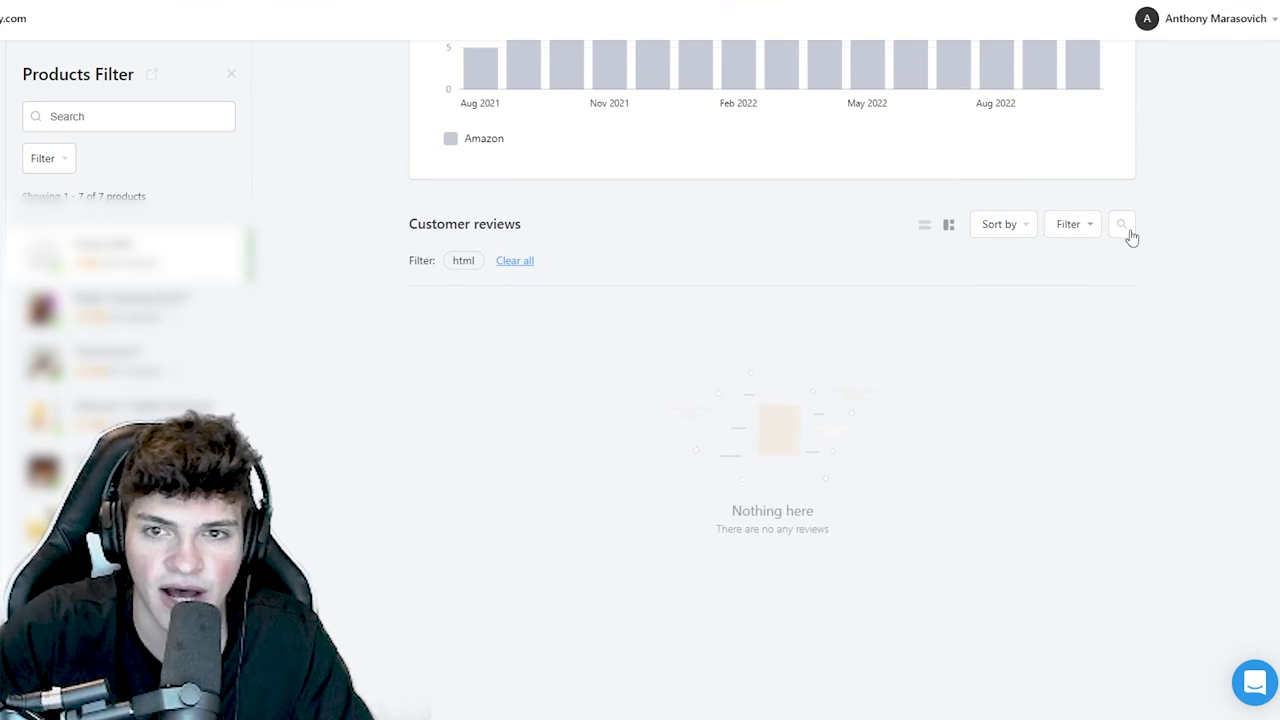
pyautogui.click(1121, 224)
pyautogui.click(514, 262)
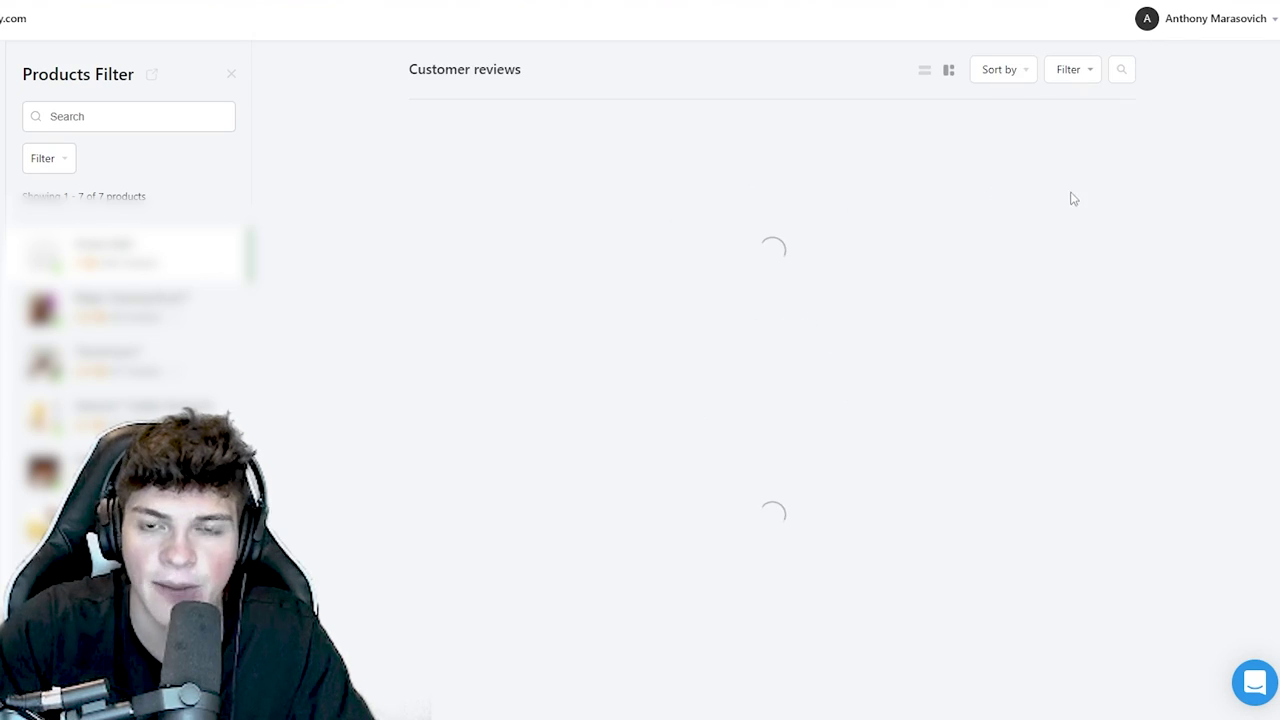
# - Search the reviews for 'Sakura' and delete the two matching reviews
pyautogui.click(1121, 70)
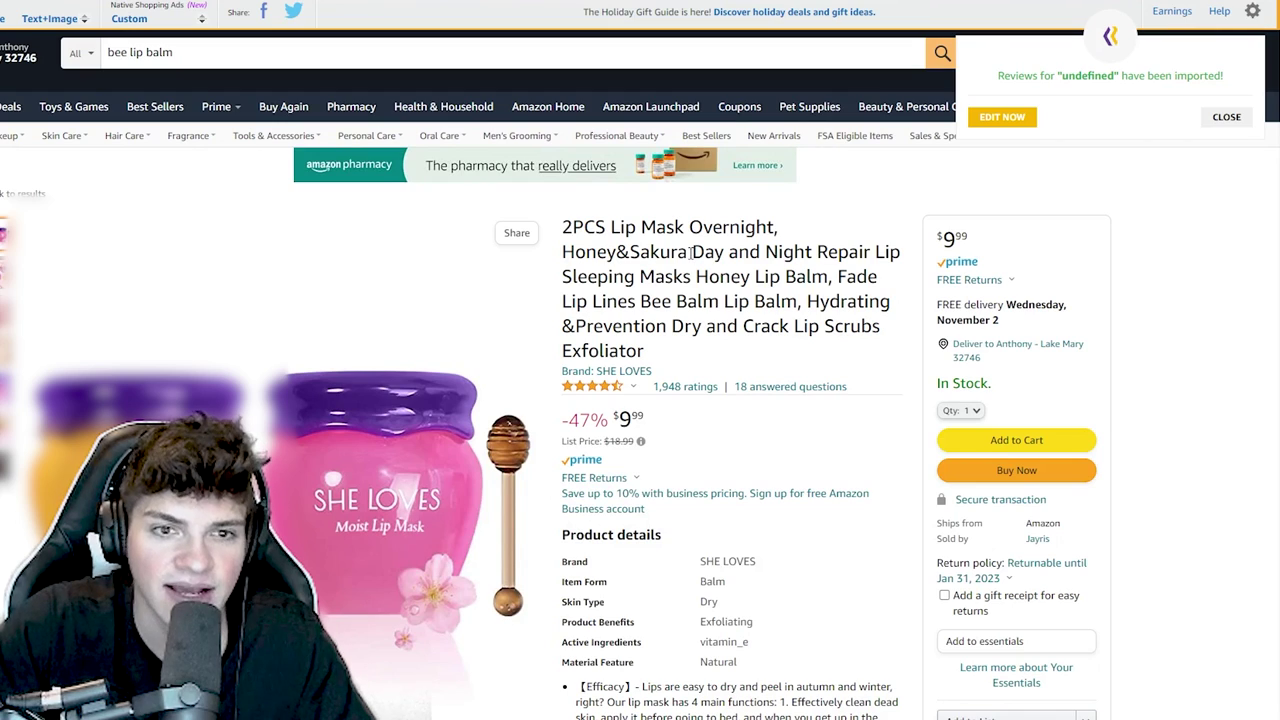
pyautogui.moveTo(686, 251); pyautogui.dragTo(607, 246)
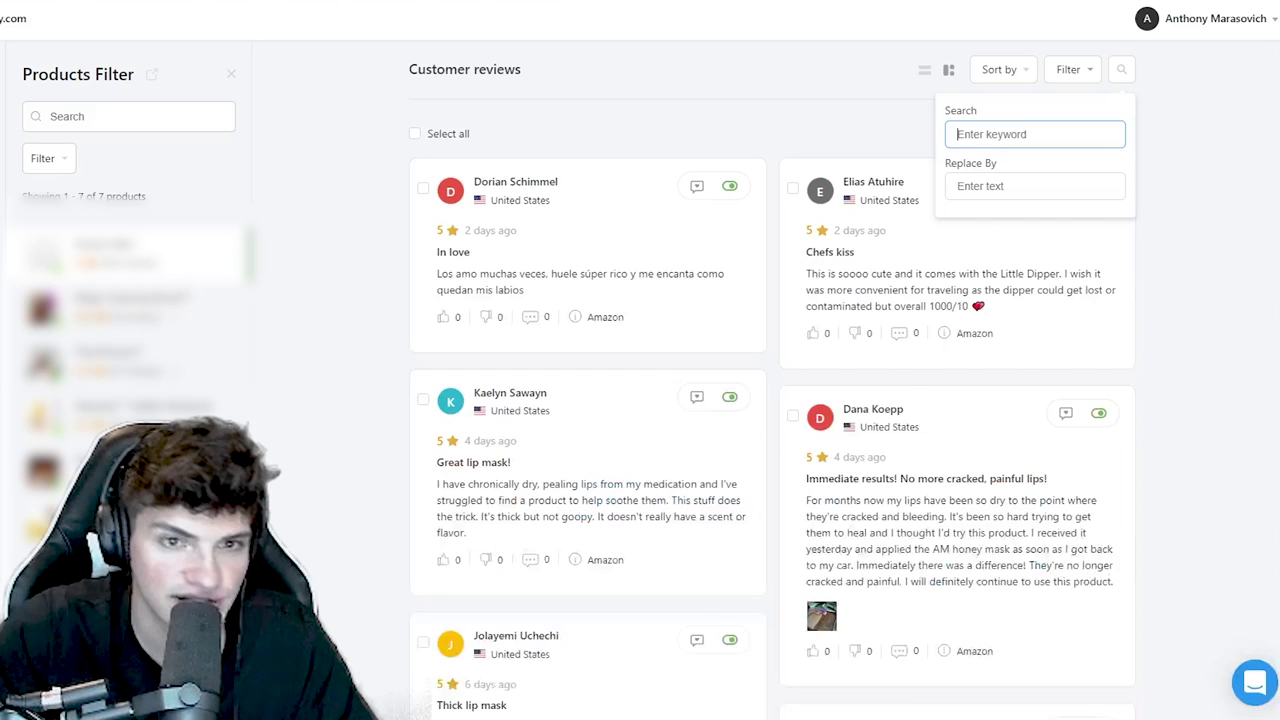
pyautogui.hotkey('ctrl', 'v')
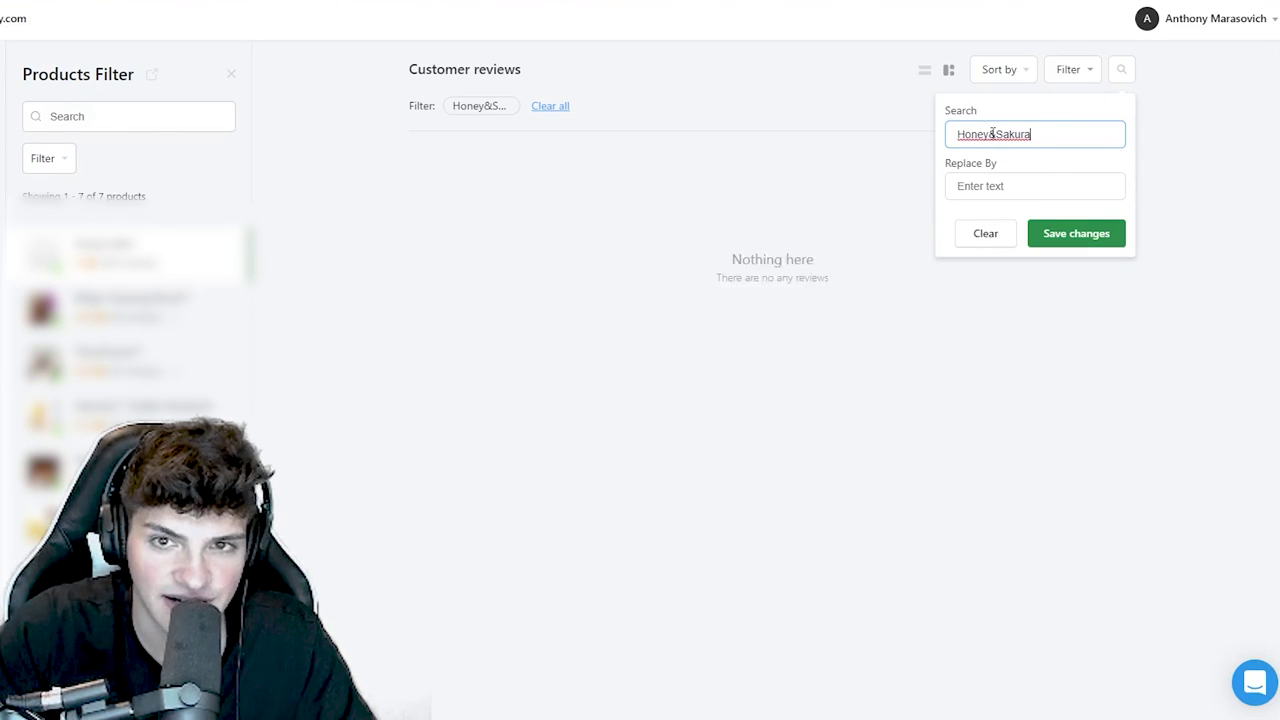
pyautogui.moveTo(992, 134); pyautogui.dragTo(908, 138)
pyautogui.press('BackSpace')
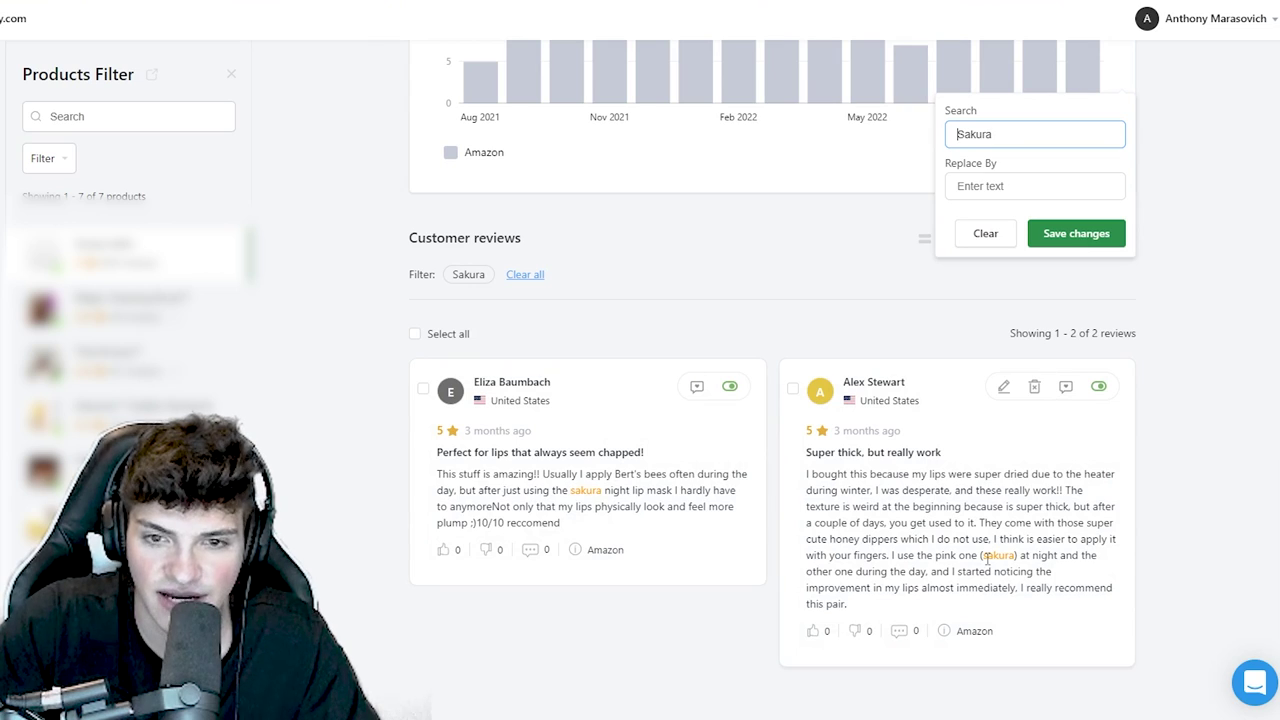
pyautogui.click(415, 333)
pyautogui.click(636, 333)
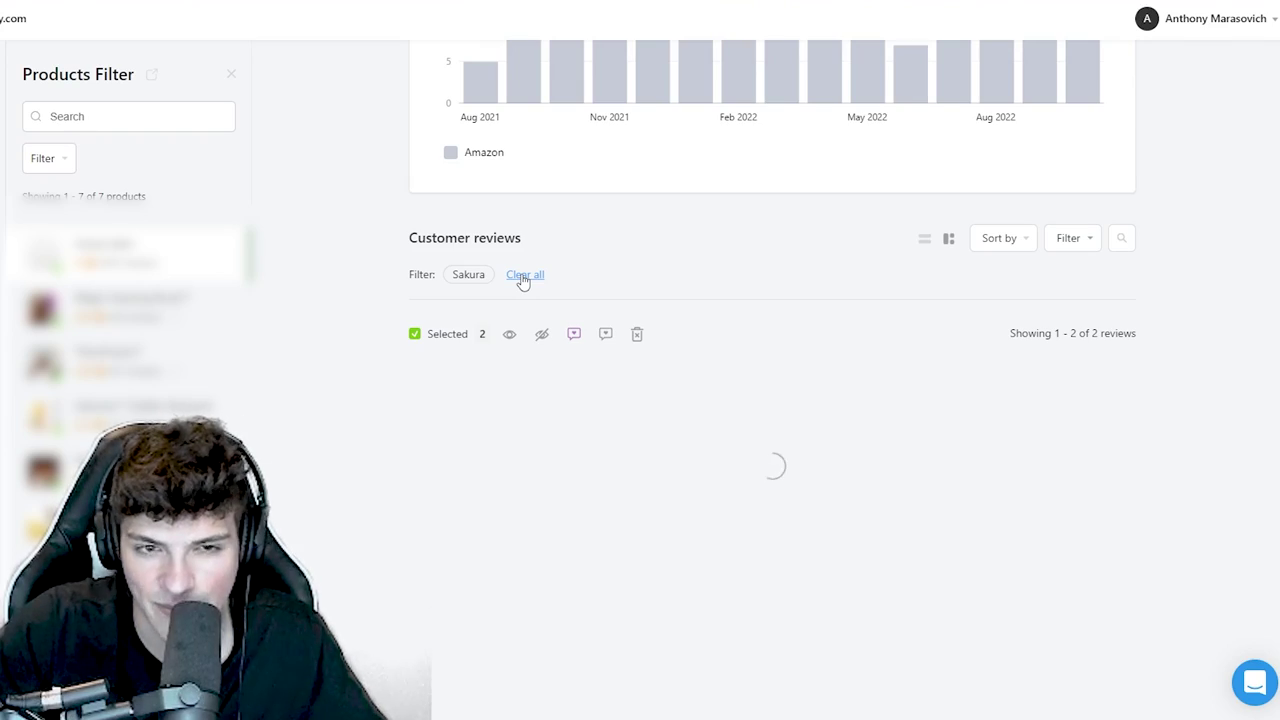
# - Clear the Sakura filter and browse the last page of reviews
pyautogui.click(522, 275)
pyautogui.scroll(-4, 1235, 255)
pyautogui.scroll(-10, 772, 380)
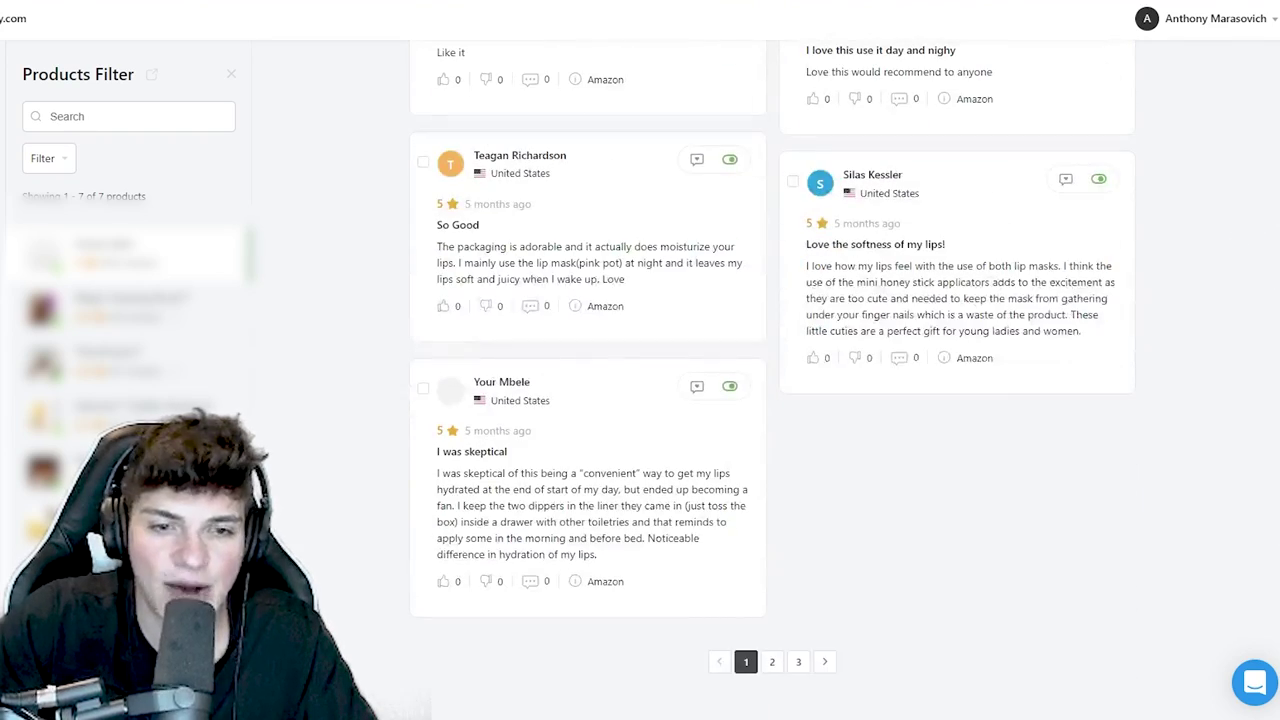
pyautogui.click(795, 663)
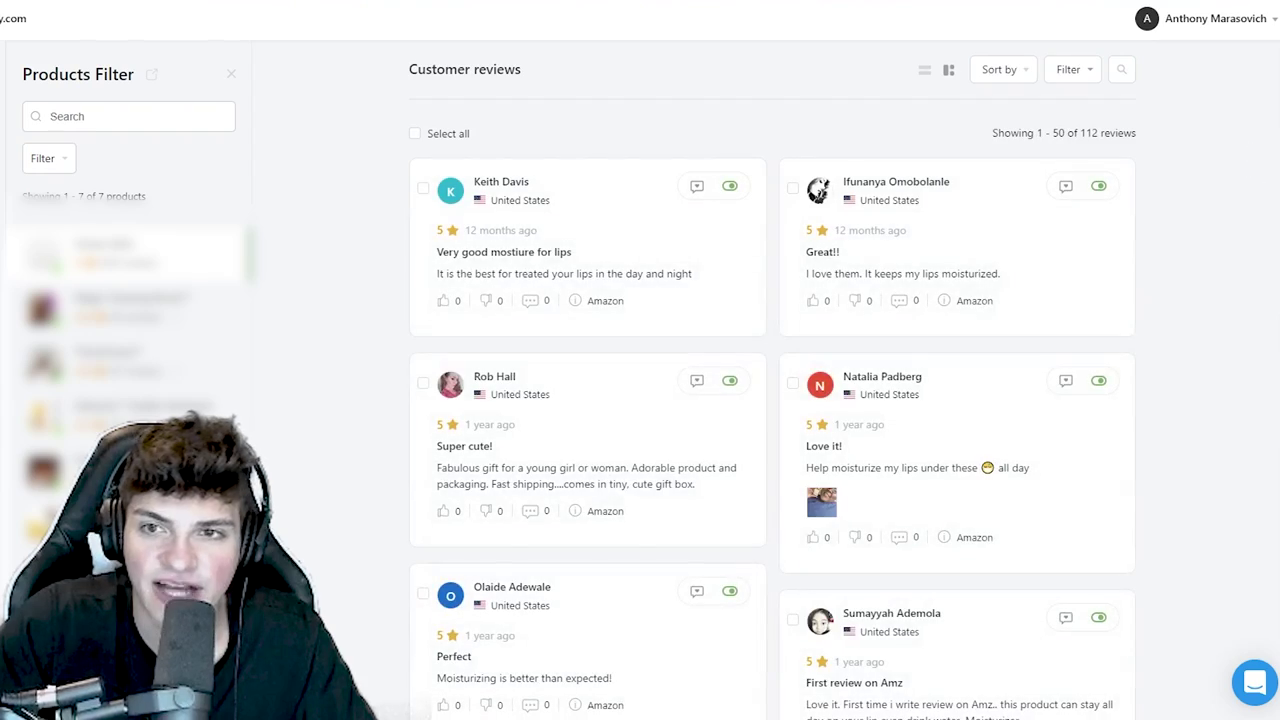
pyautogui.scroll(-15, 772, 380)
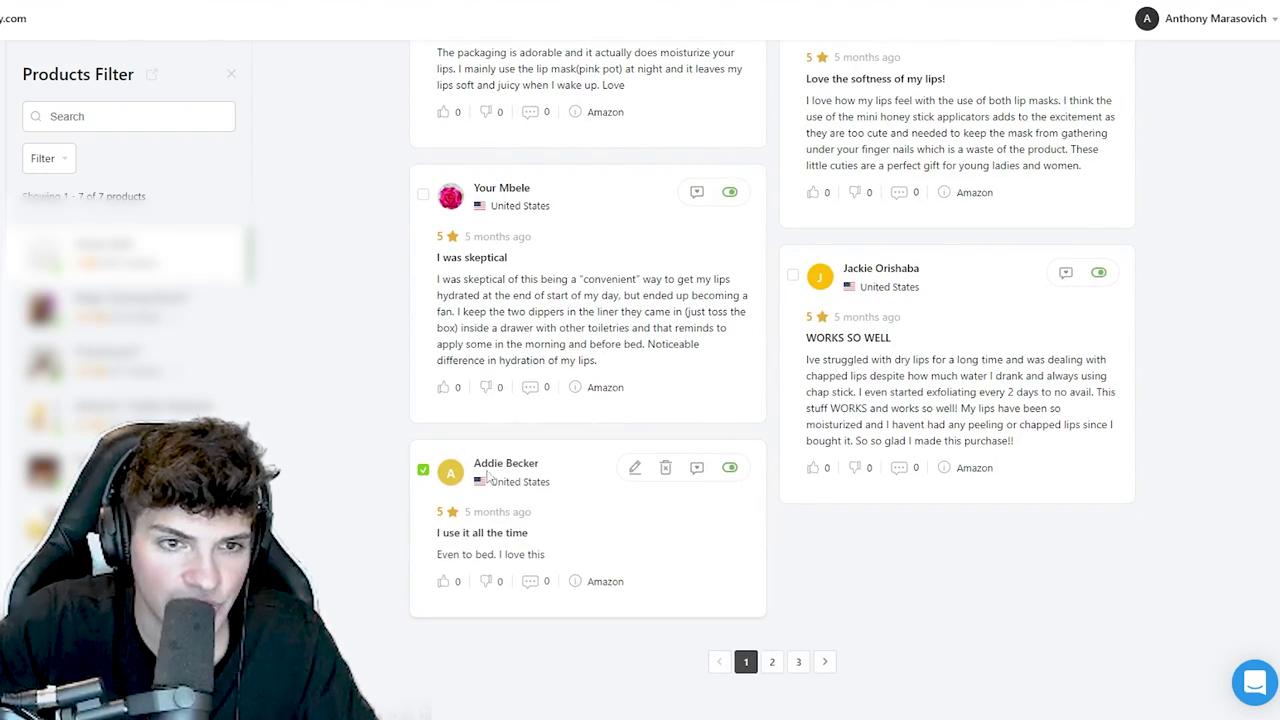
pyautogui.scroll(5, 800, 500)
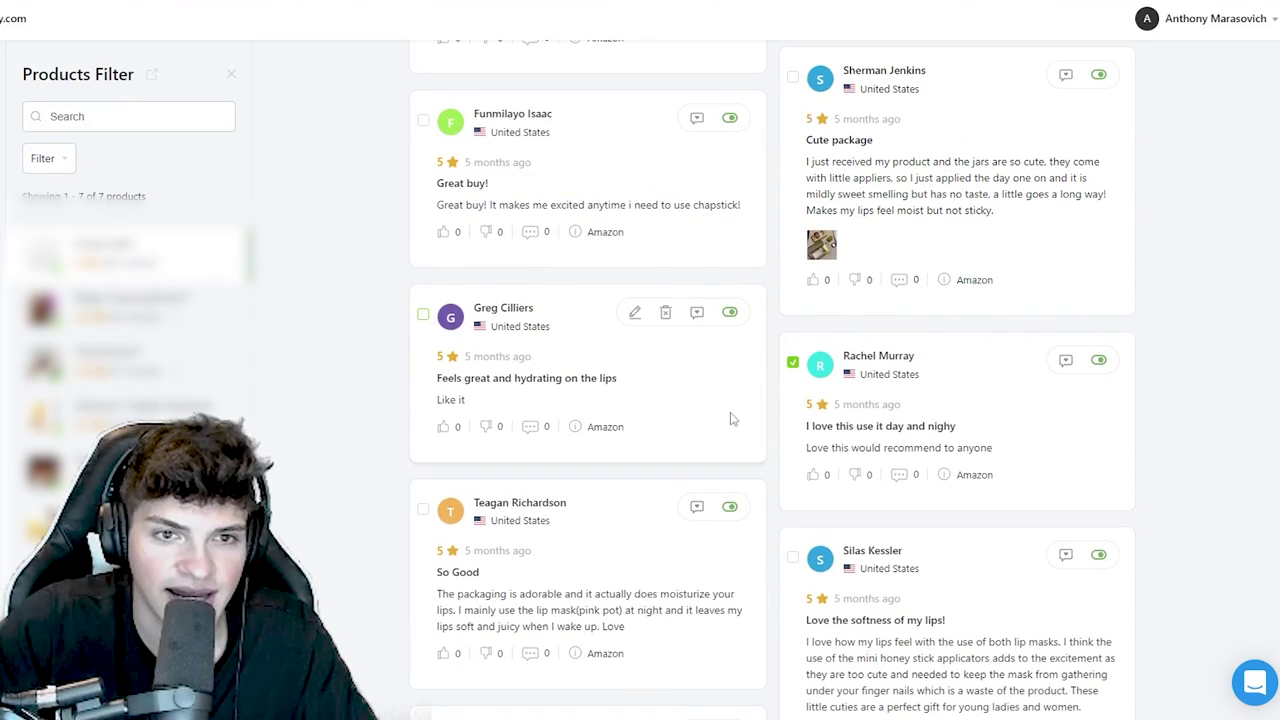
pyautogui.scroll(6, 731, 418)
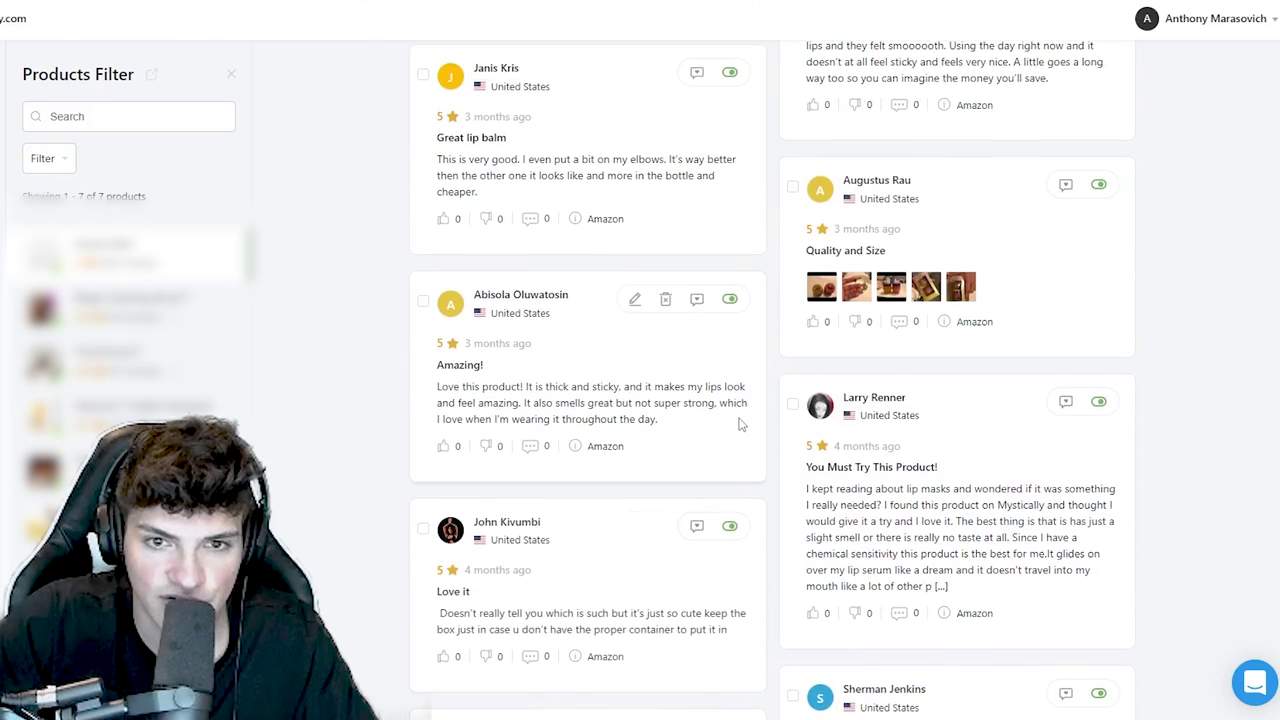
pyautogui.scroll(6, 740, 424)
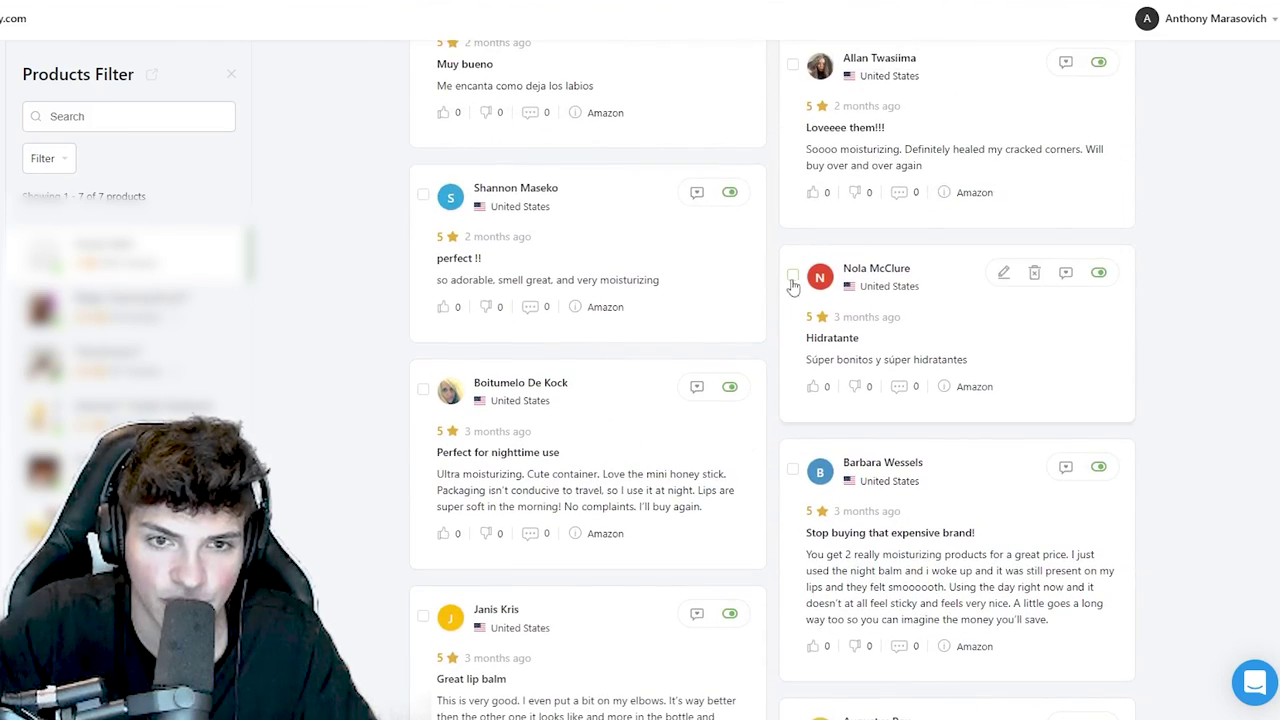
pyautogui.scroll(2, 783, 403)
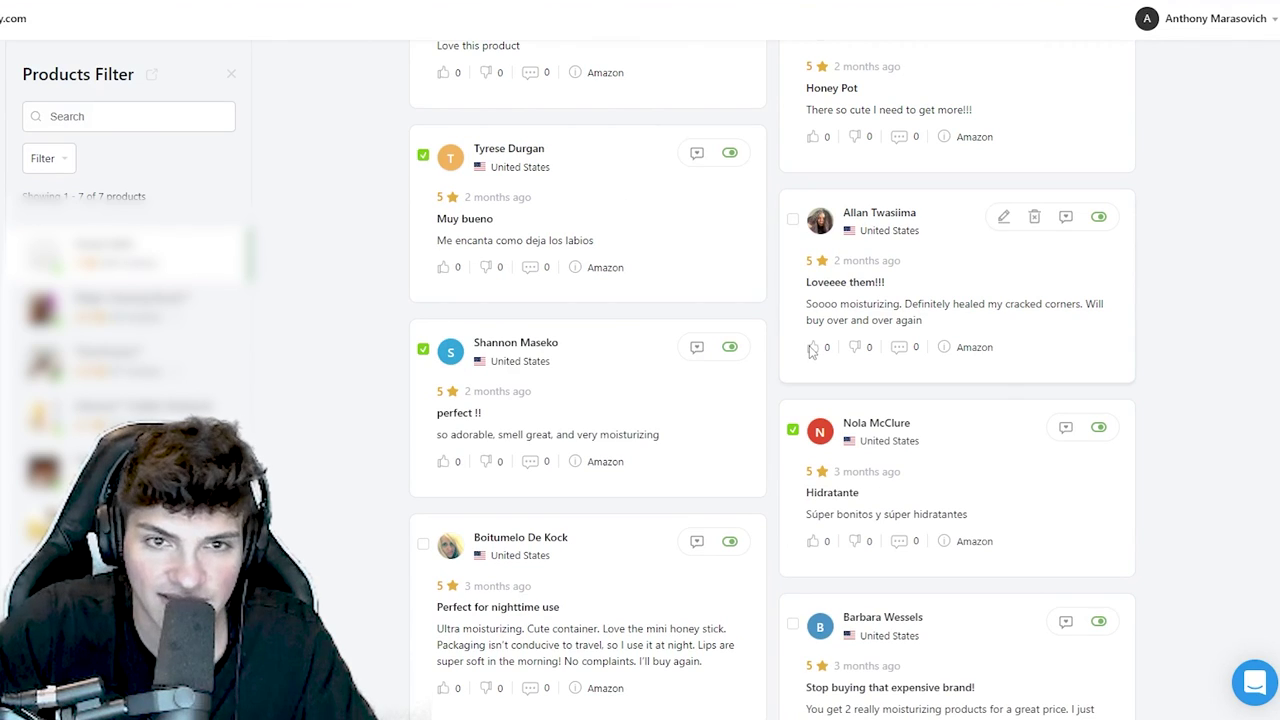
pyautogui.scroll(2, 812, 350)
# - Tick the Honey Pot, Adorable, Lovely and Spanish 'In love' reviews, then delete all thirteen marked reviews
pyautogui.click(793, 259)
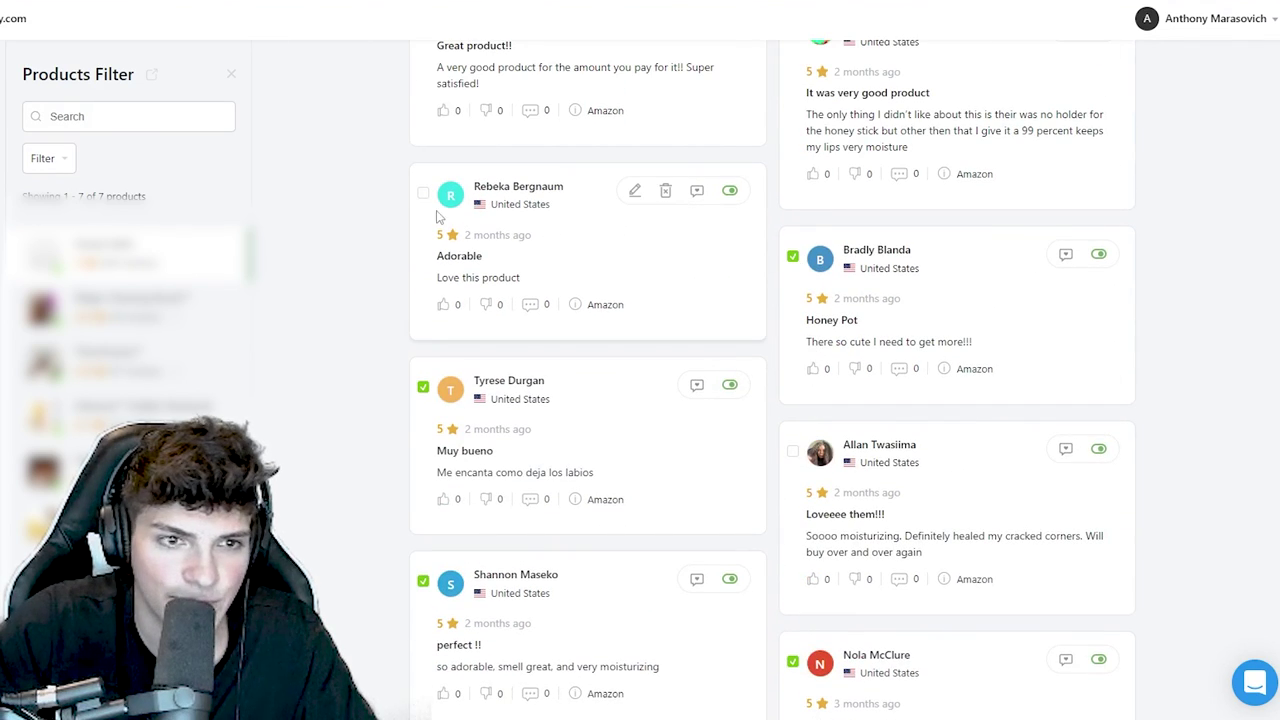
pyautogui.click(423, 192)
pyautogui.scroll(4, 751, 323)
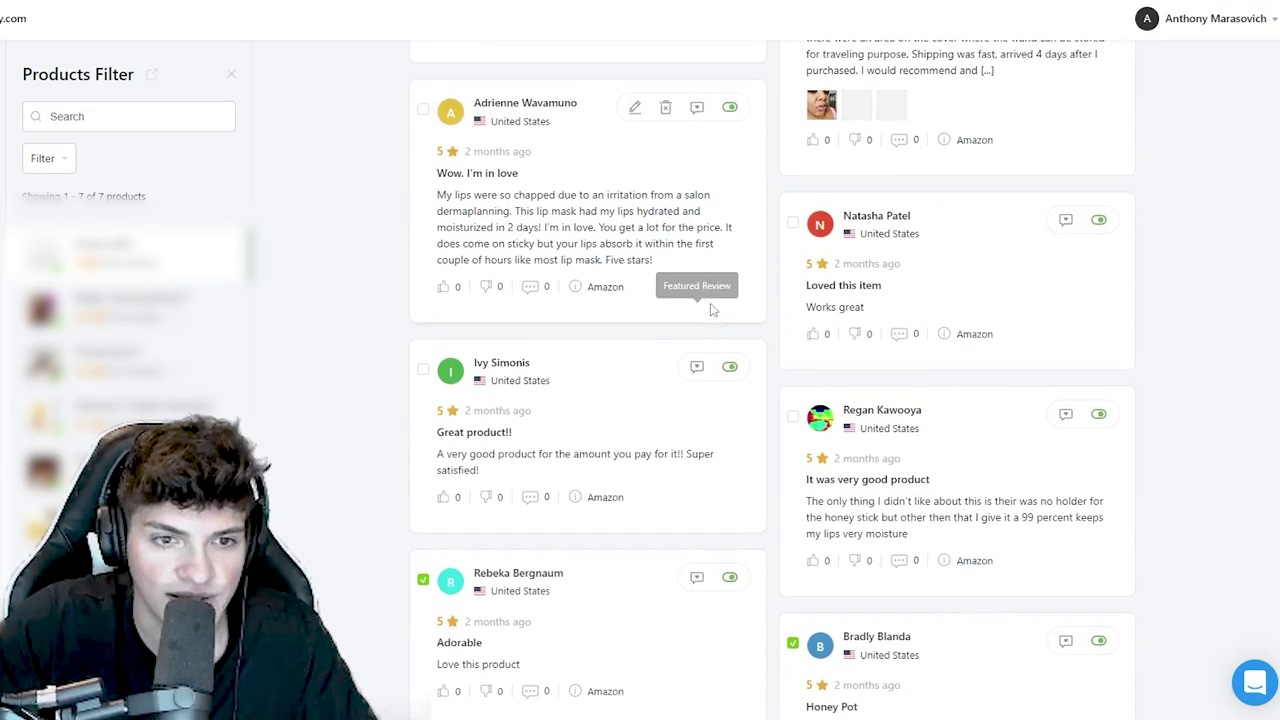
pyautogui.scroll(7, 720, 410)
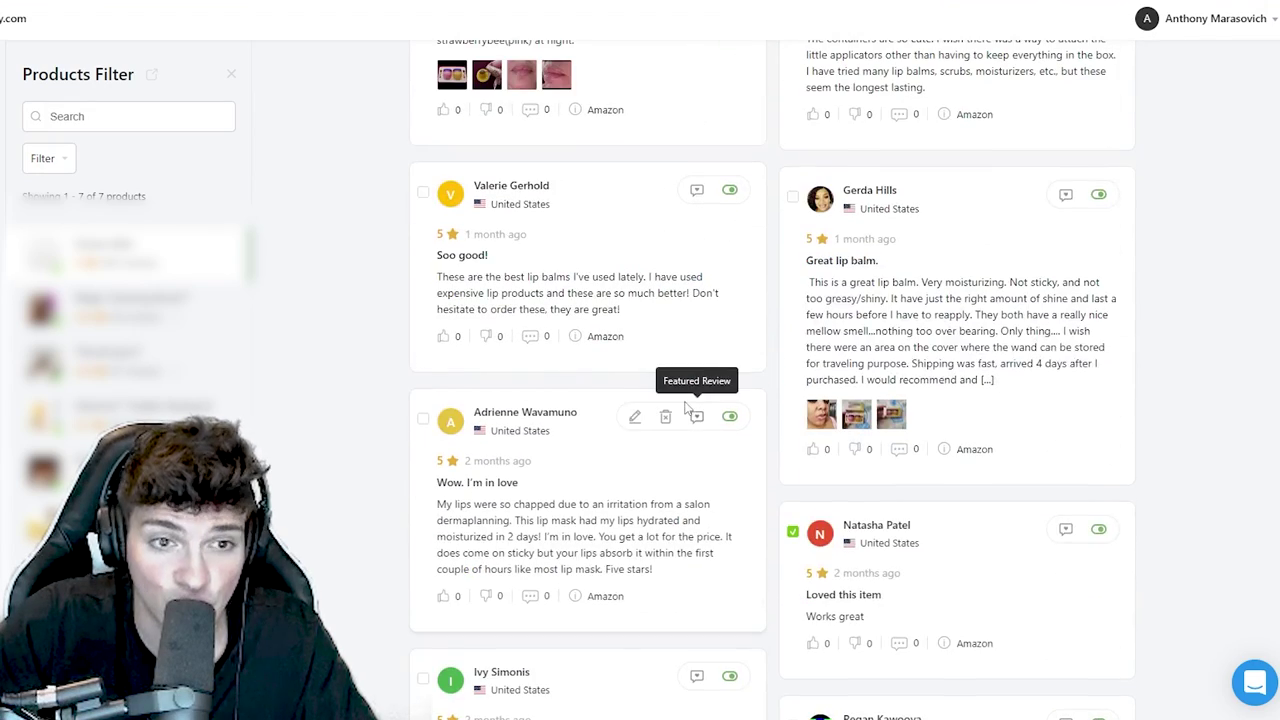
pyautogui.scroll(2, 779, 366)
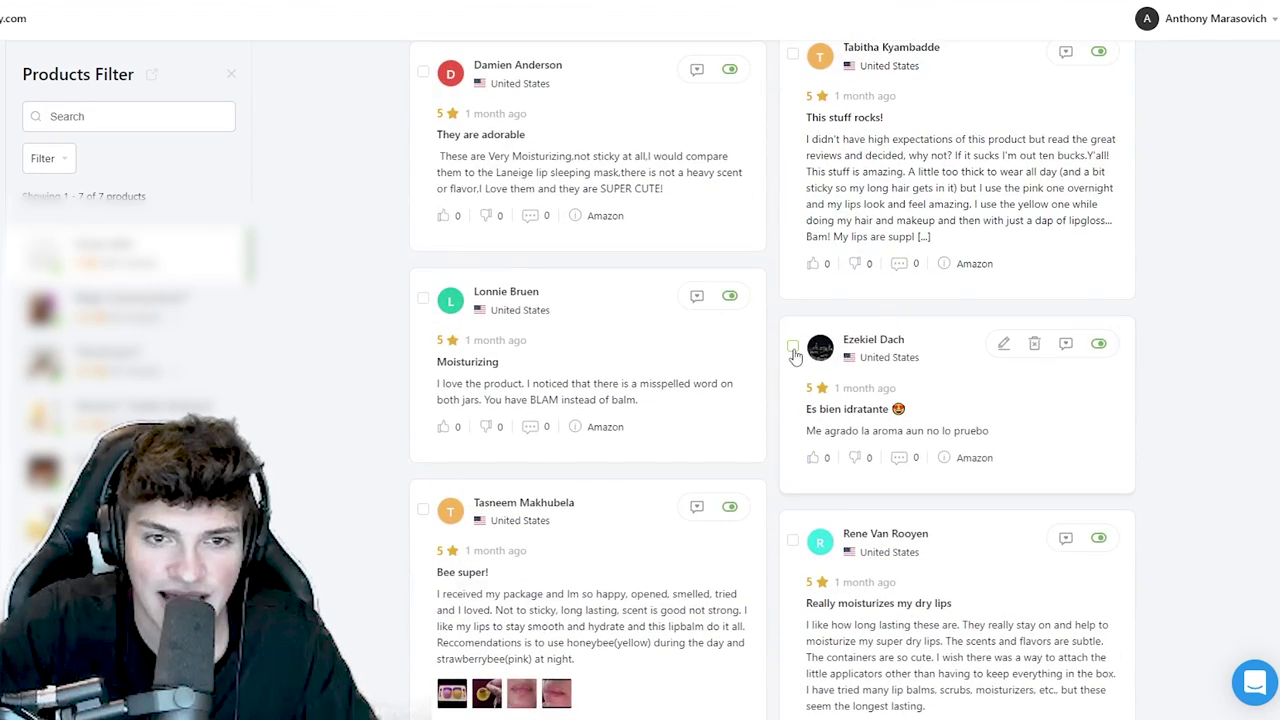
pyautogui.scroll(8, 649, 402)
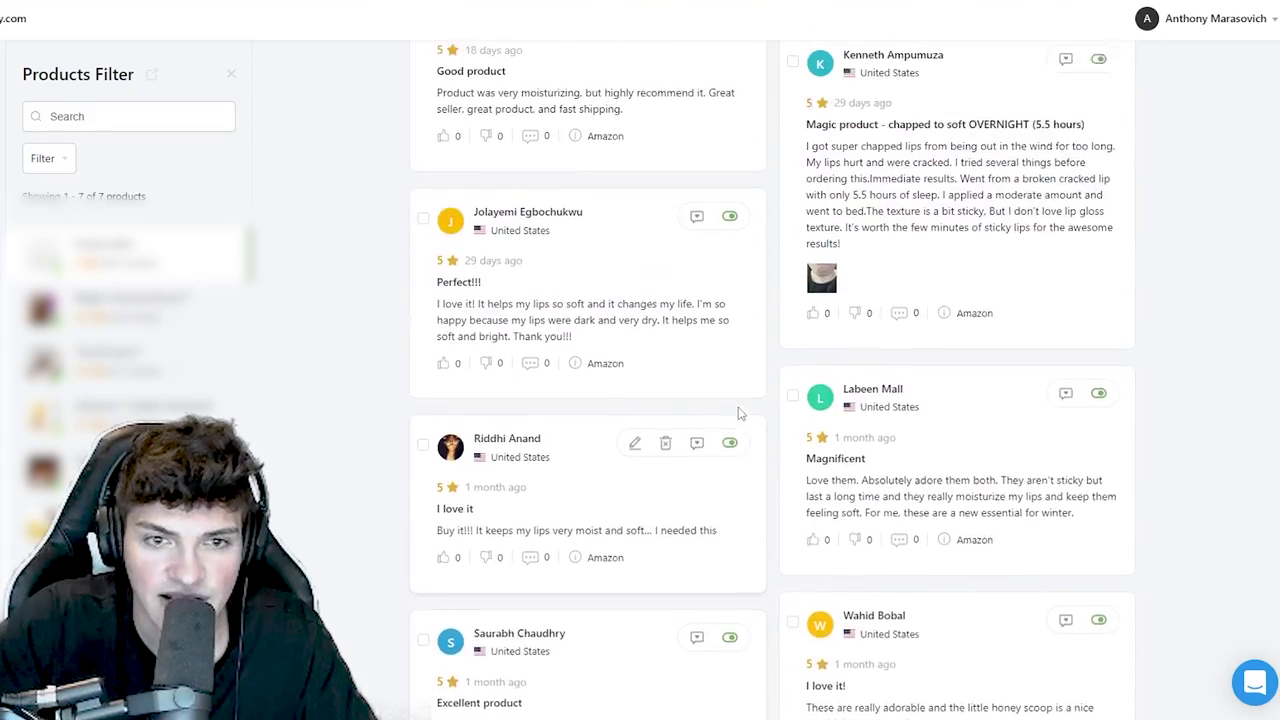
pyautogui.scroll(1, 738, 412)
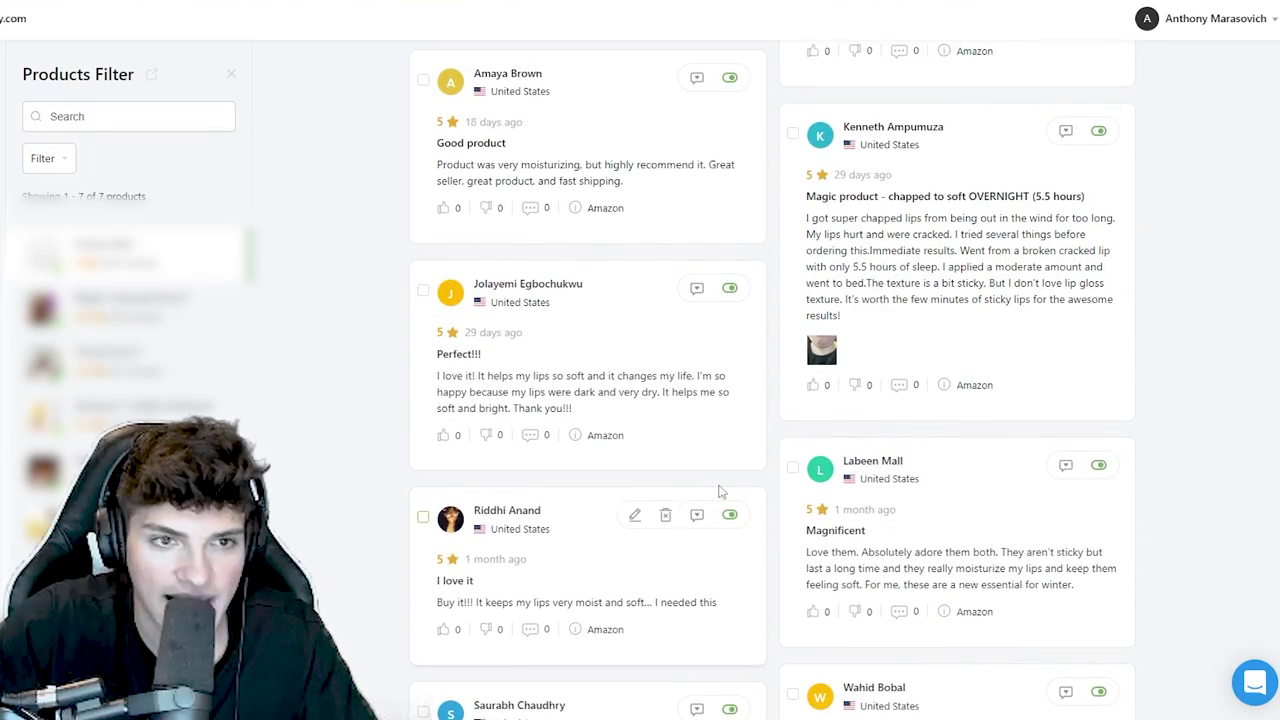
pyautogui.scroll(5, 718, 490)
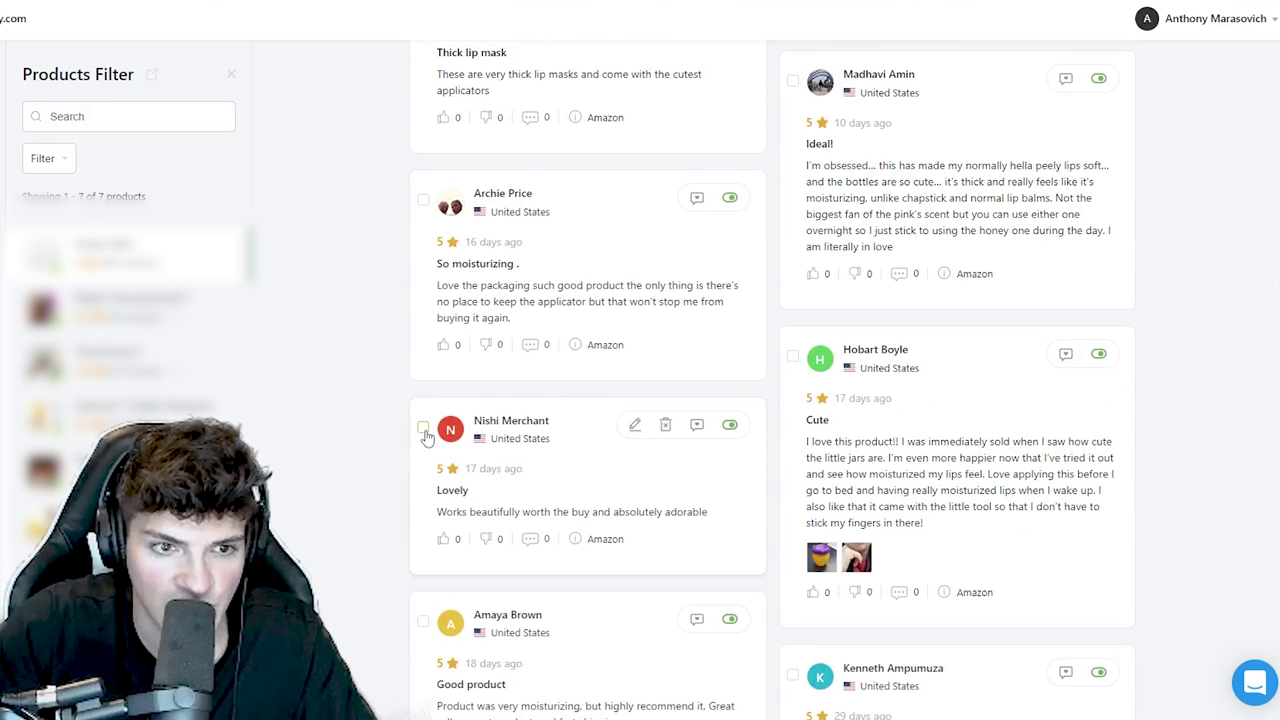
pyautogui.click(423, 429)
pyautogui.scroll(10, 424, 430)
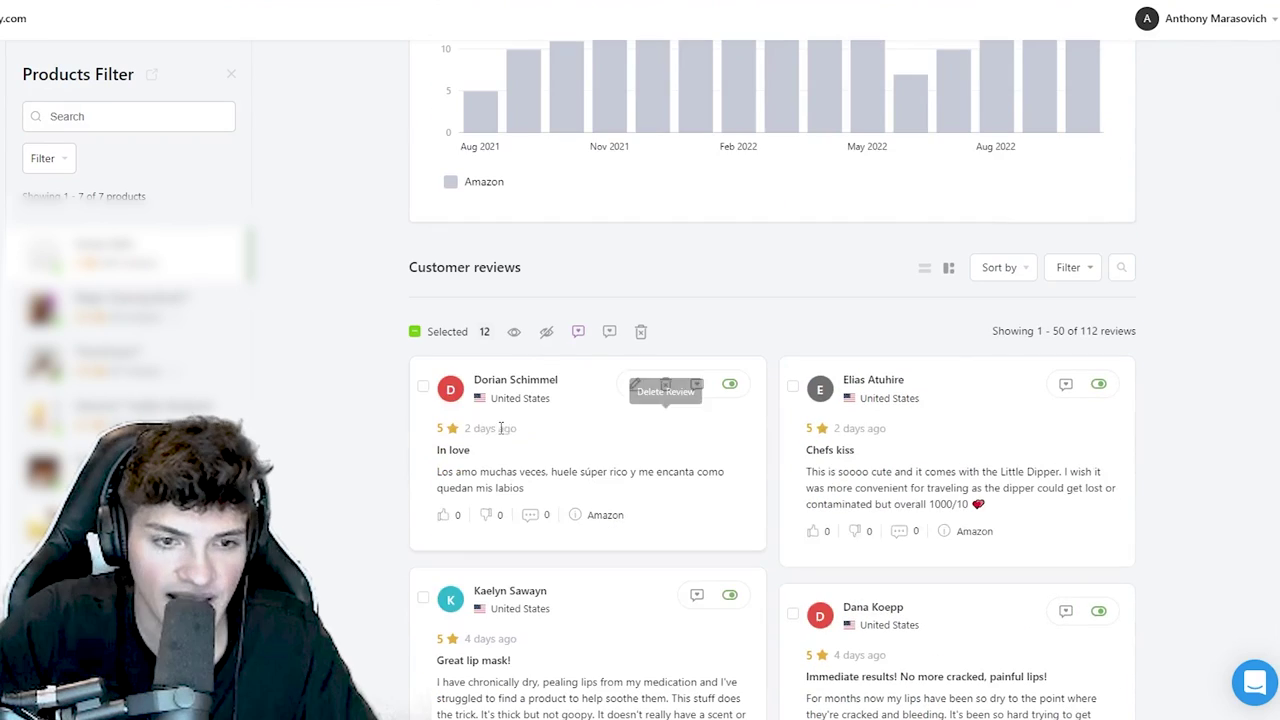
pyautogui.click(422, 388)
pyautogui.click(641, 331)
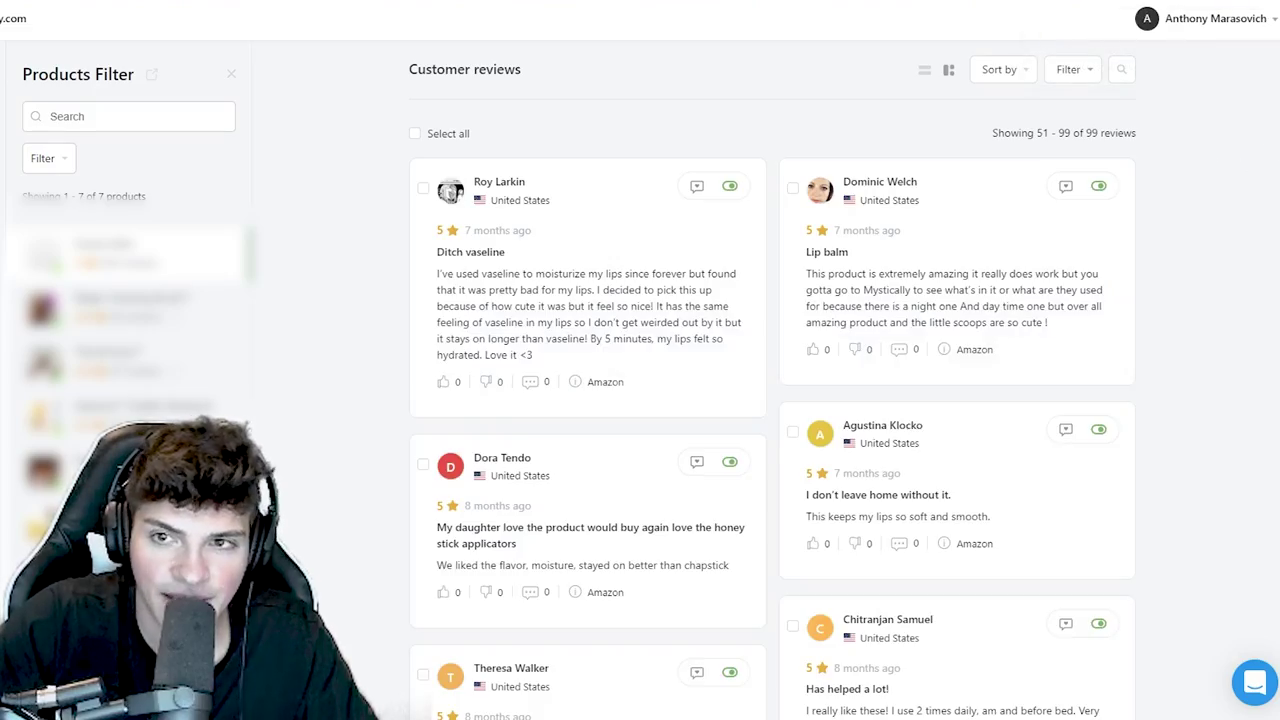
# - Mark the 'Good lips' review for removal
pyautogui.scroll(-10, 772, 380)
pyautogui.scroll(10, 786, 398)
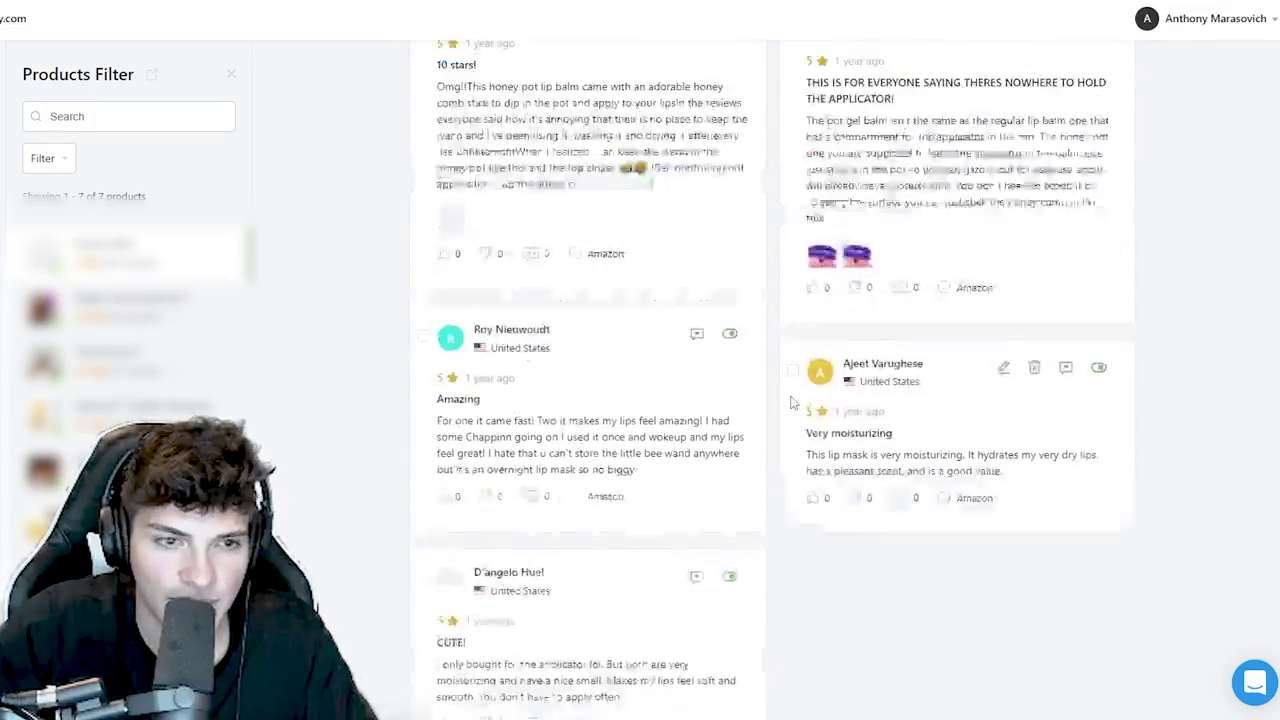
pyautogui.scroll(5, 781, 410)
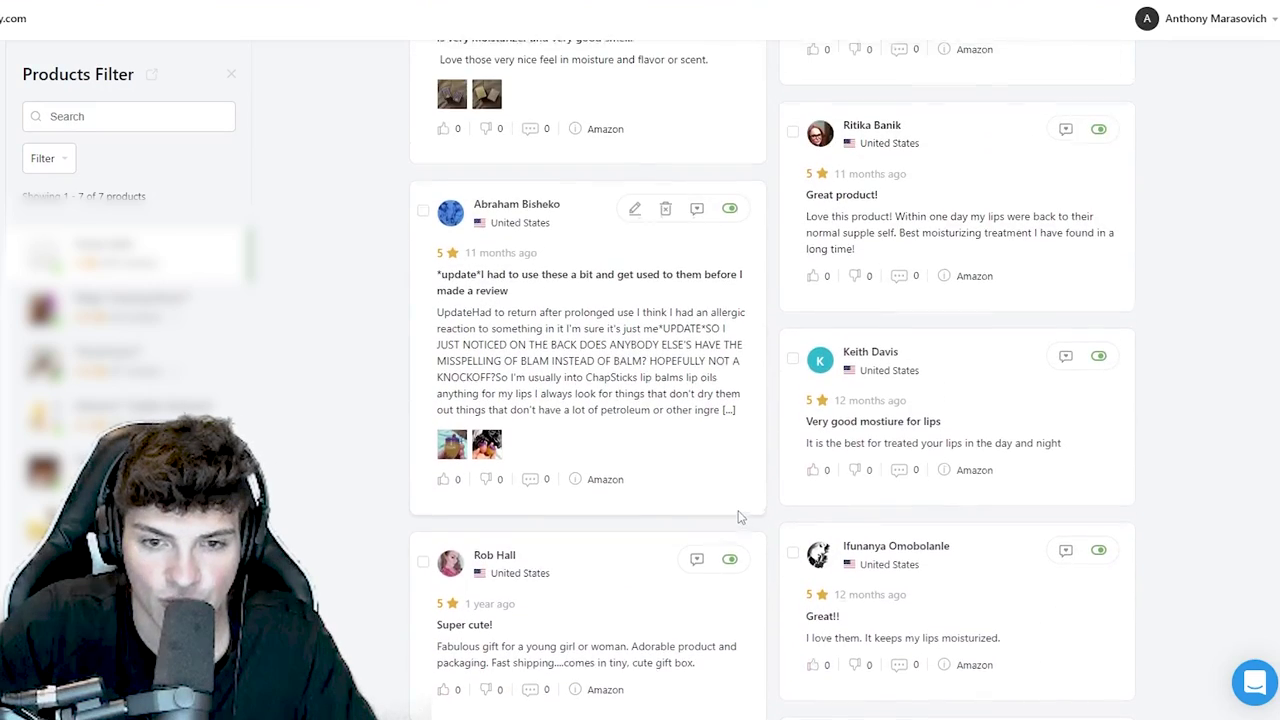
pyautogui.scroll(5, 735, 515)
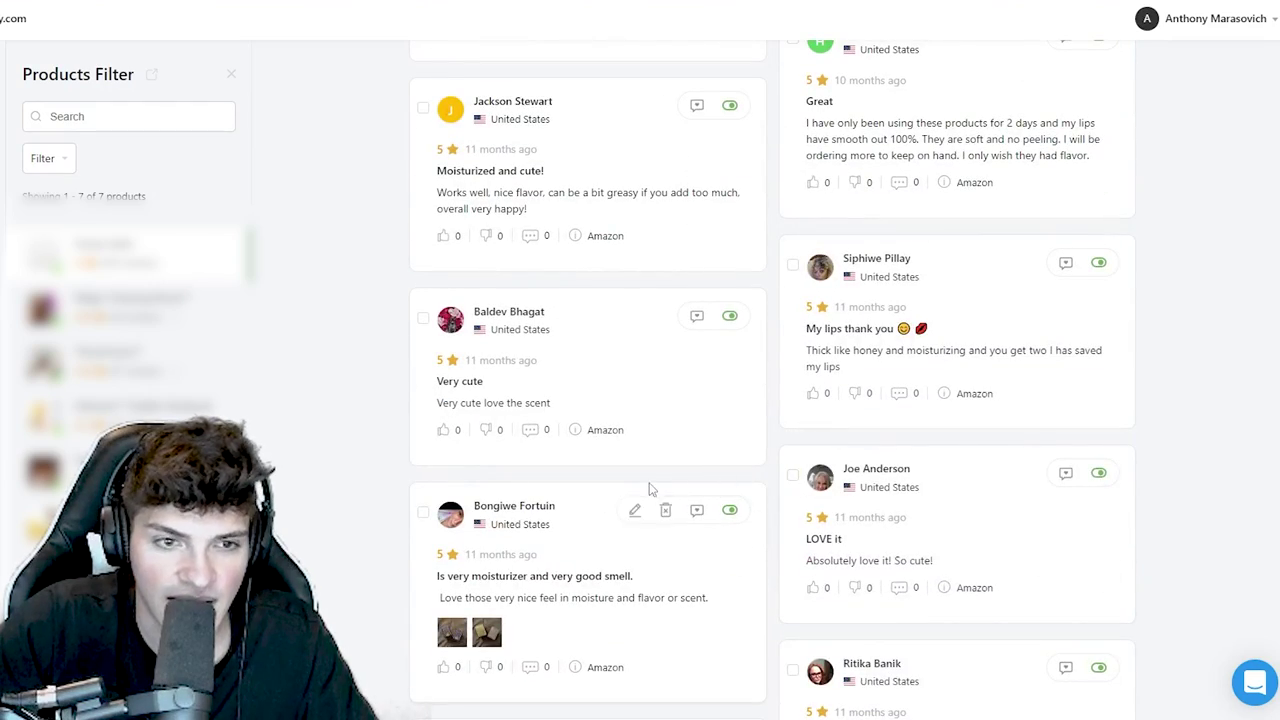
pyautogui.scroll(4, 652, 491)
pyautogui.scroll(5, 490, 265)
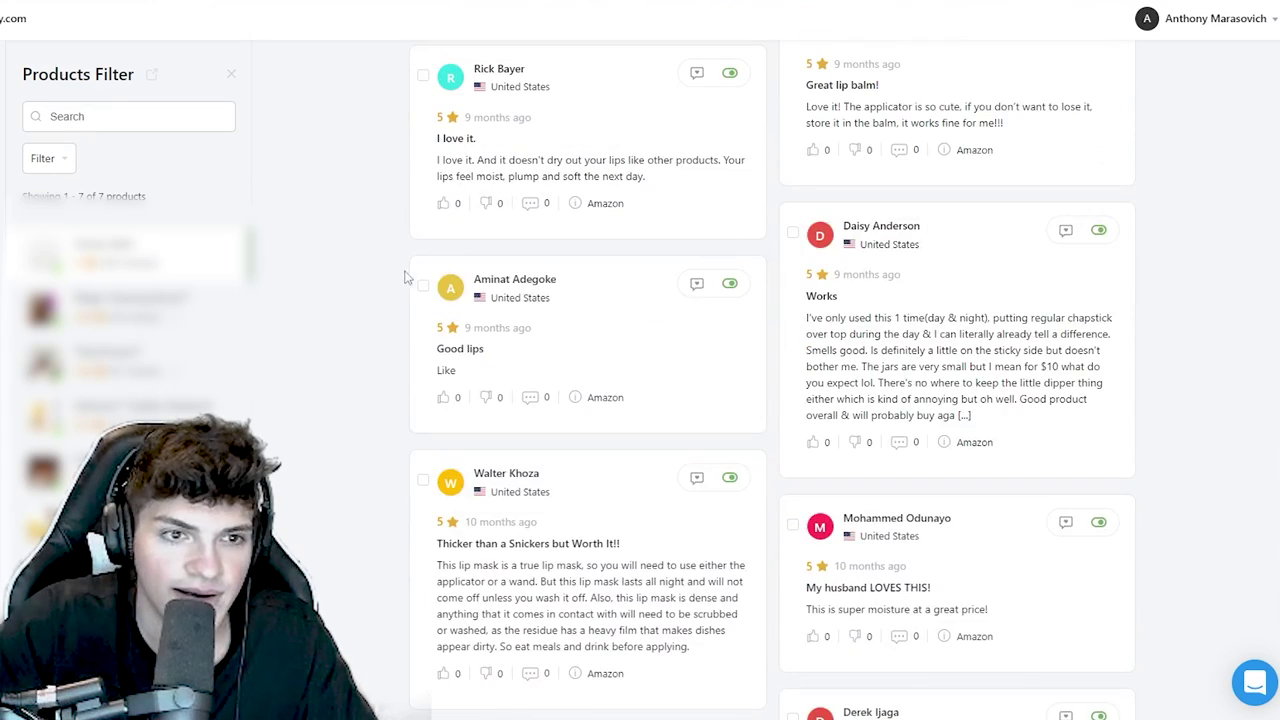
pyautogui.click(424, 287)
pyautogui.scroll(5, 723, 340)
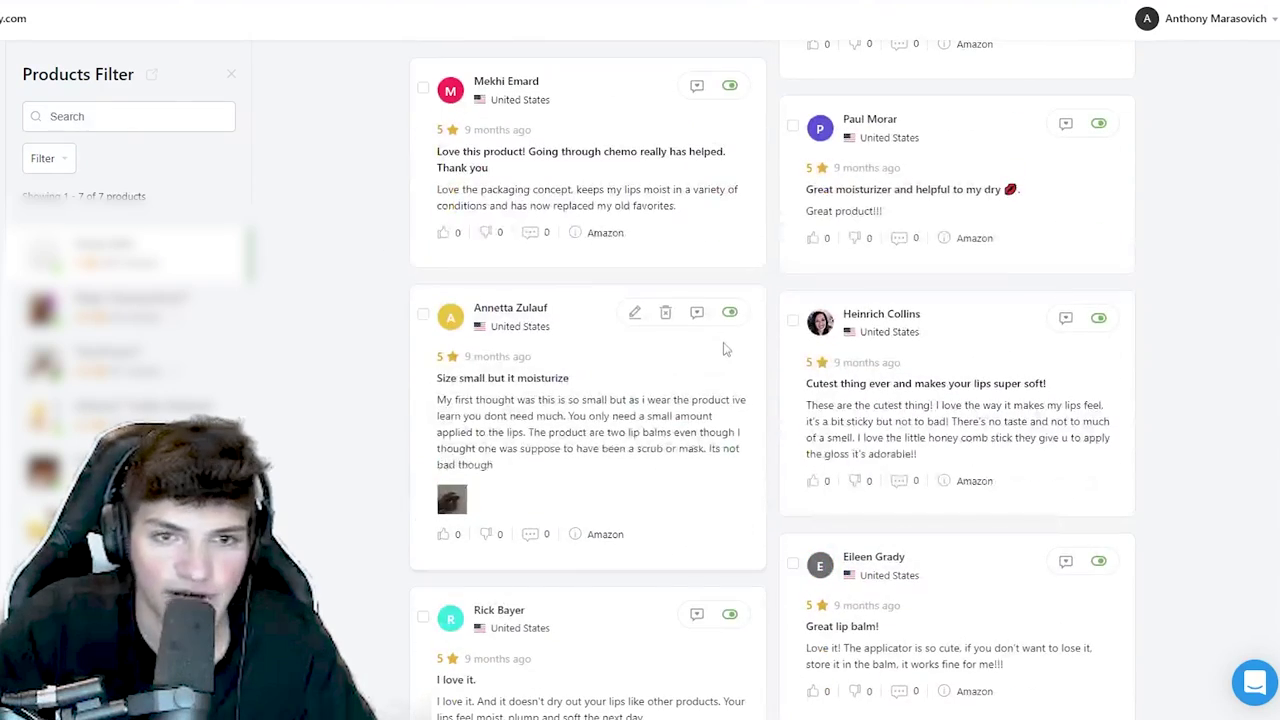
pyautogui.scroll(1, 727, 352)
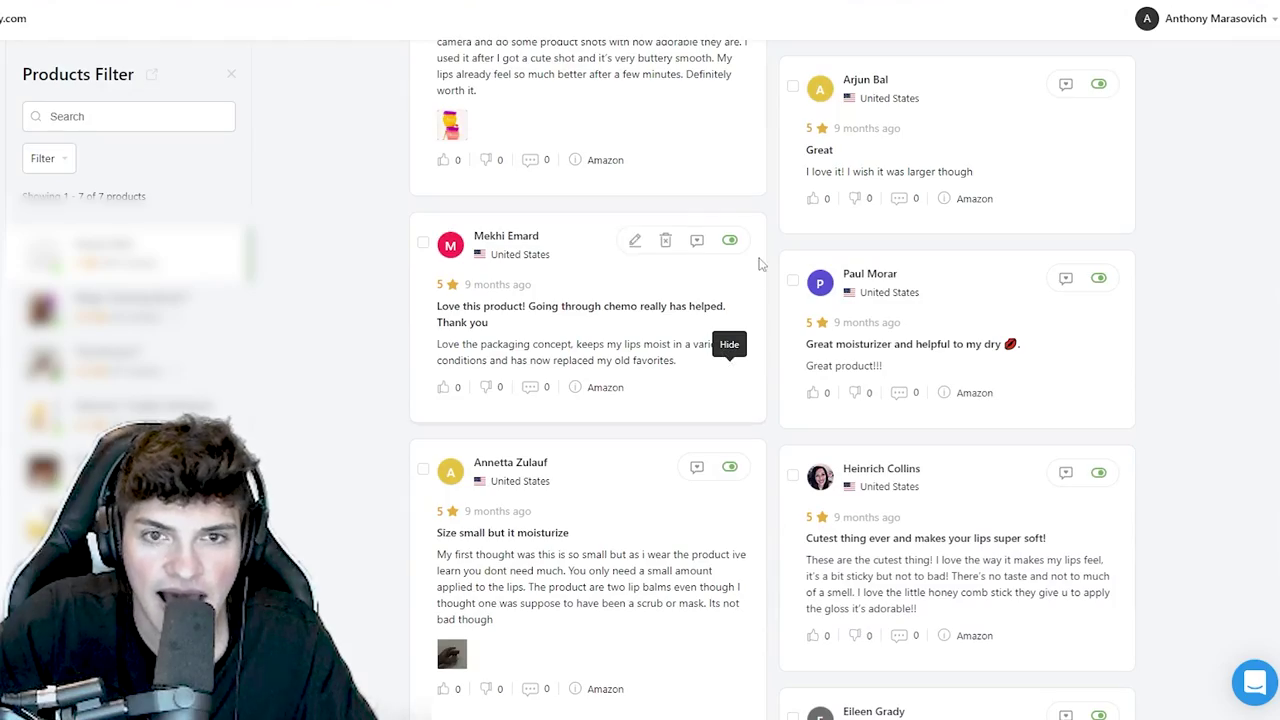
pyautogui.scroll(10, 758, 263)
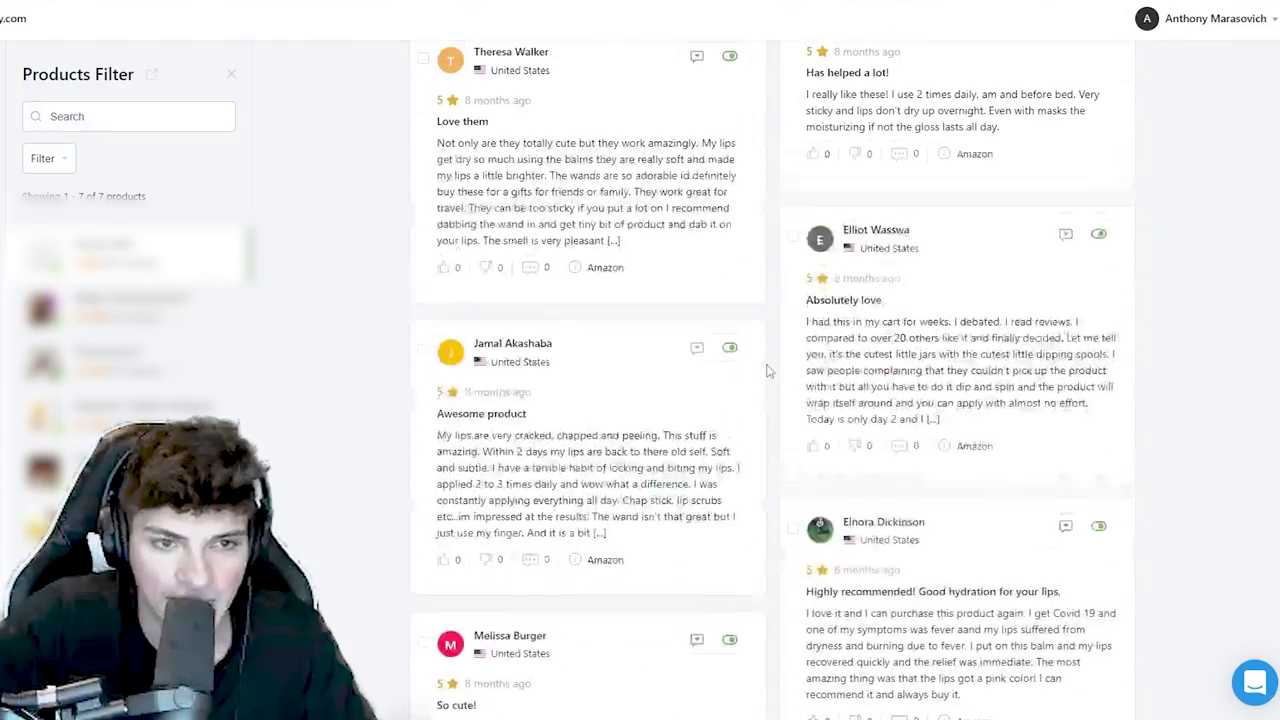
pyautogui.scroll(8, 767, 371)
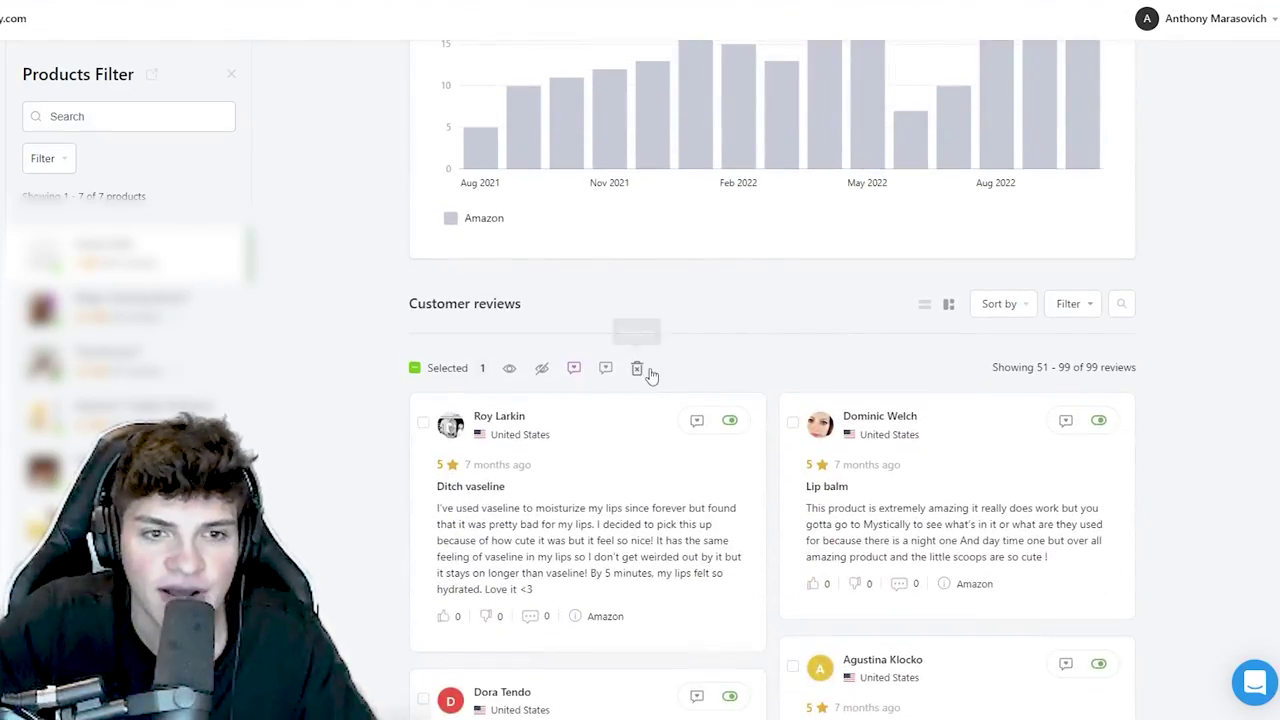
# - Delete the marked review and return to page 1 of customer reviews
pyautogui.click(645, 370)
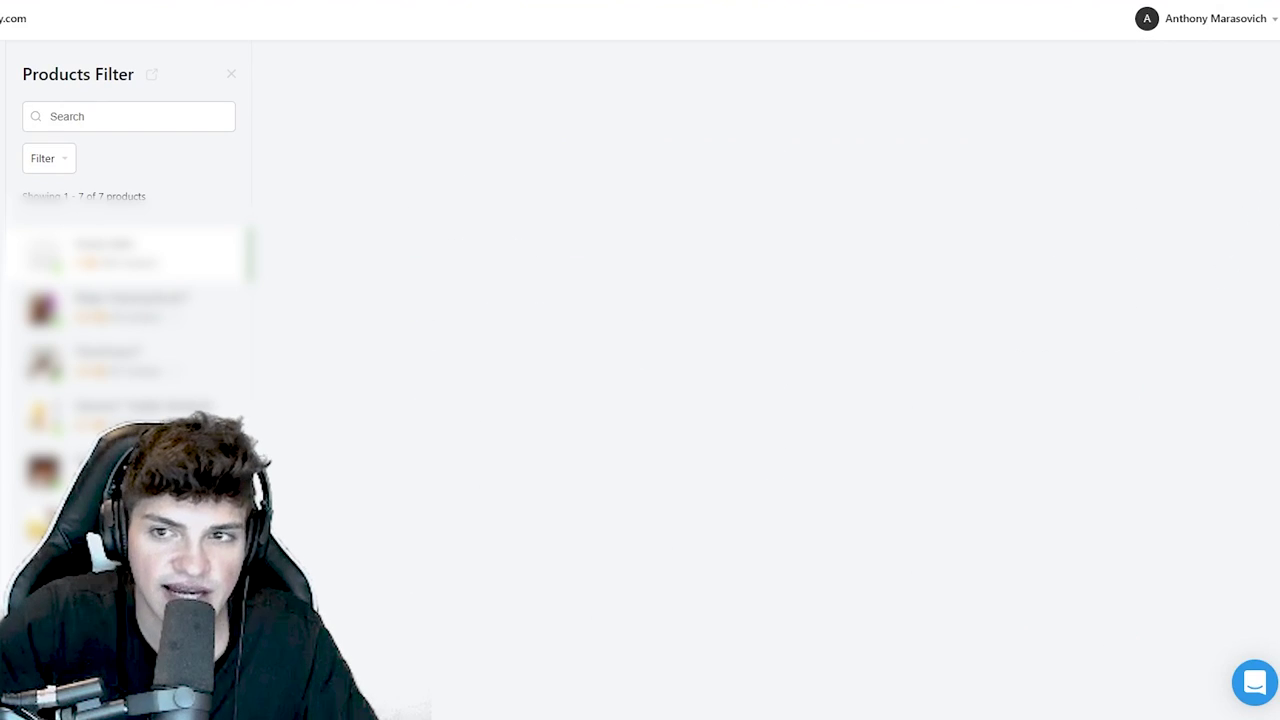
pyautogui.scroll(-1, 698, 672)
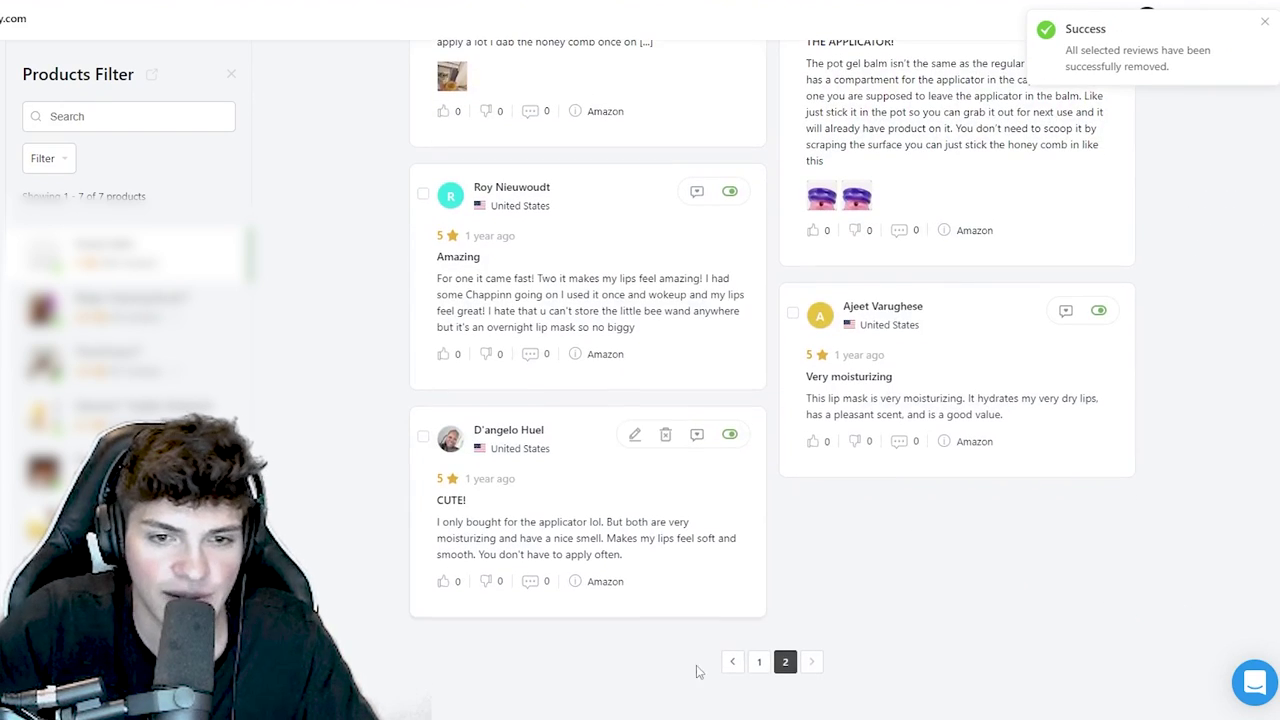
pyautogui.click(758, 663)
pyautogui.scroll(-10, 1050, 400)
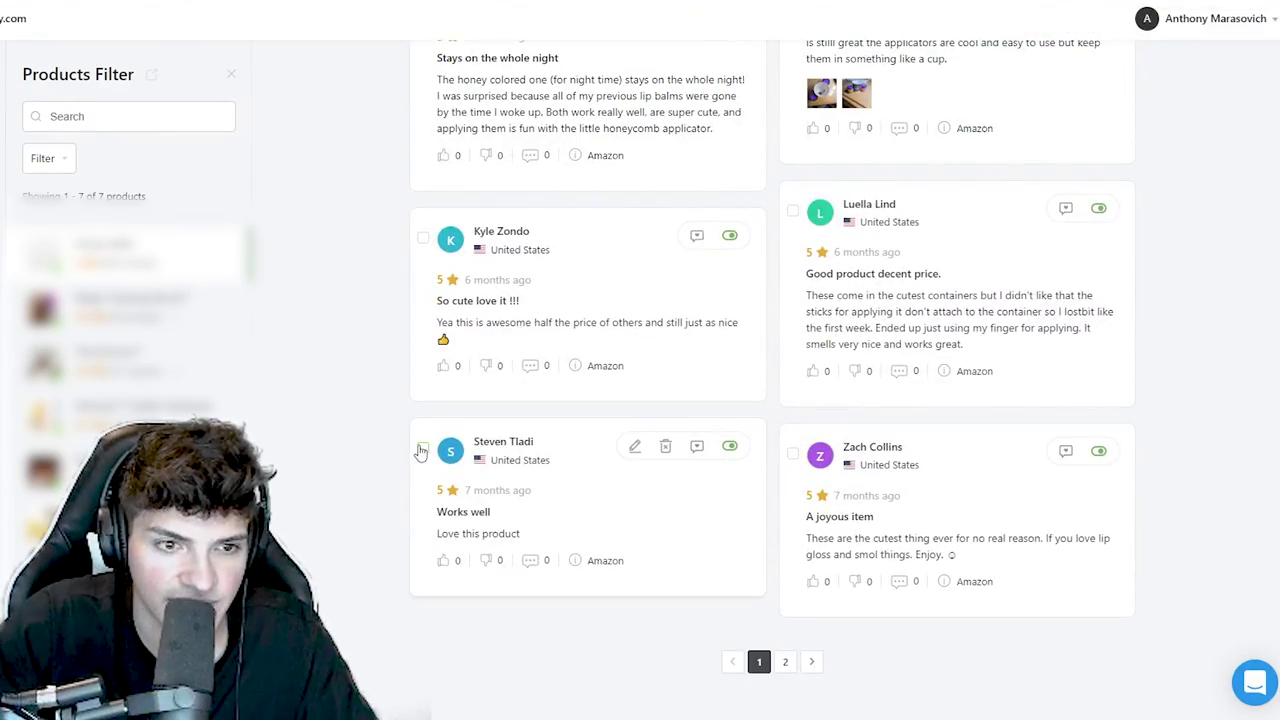
# - Delete the 'Works well' review, leaving 97 reviews
pyautogui.click(422, 448)
pyautogui.scroll(-6, 549, 363)
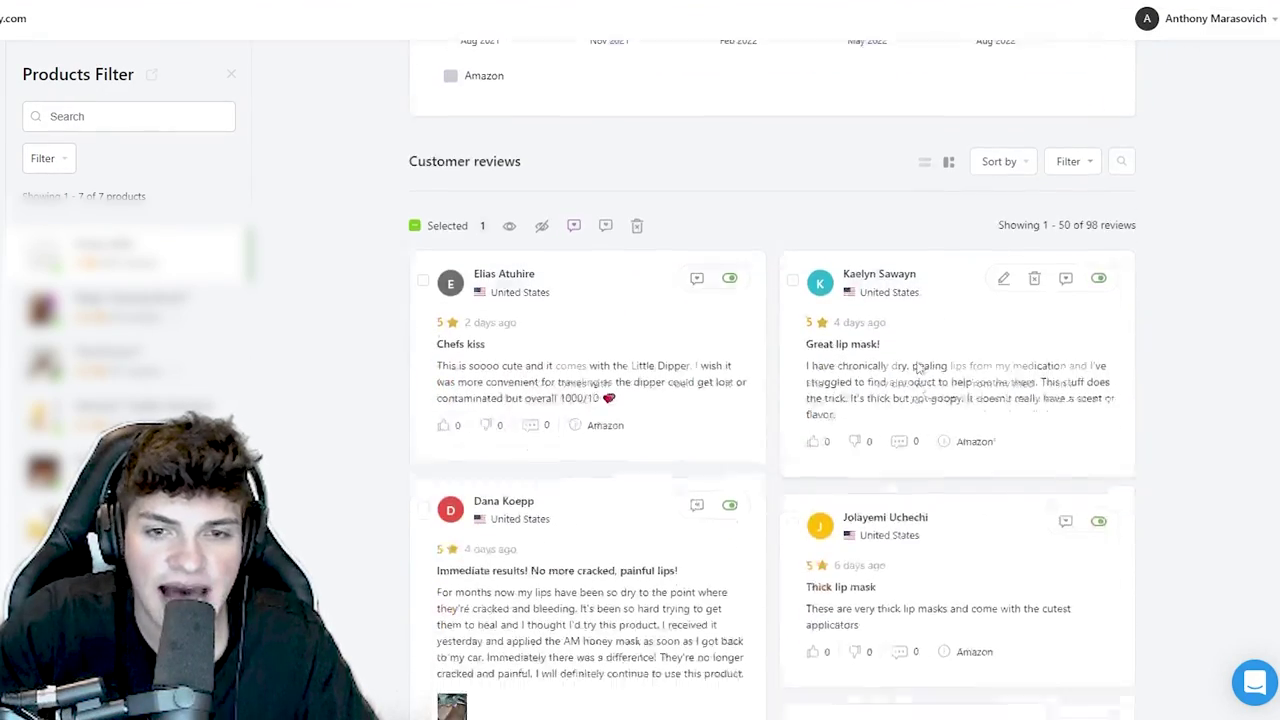
pyautogui.scroll(-5, 918, 368)
pyautogui.scroll(2, 553, 410)
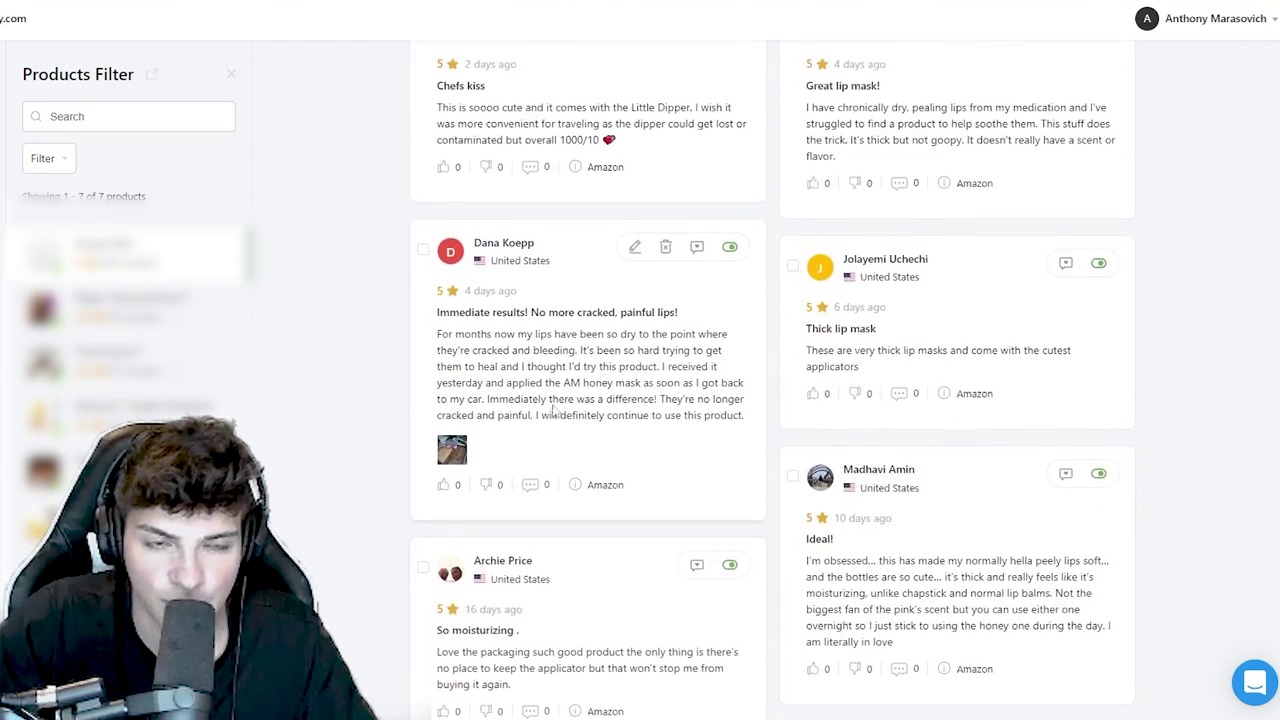
pyautogui.scroll(3, 553, 410)
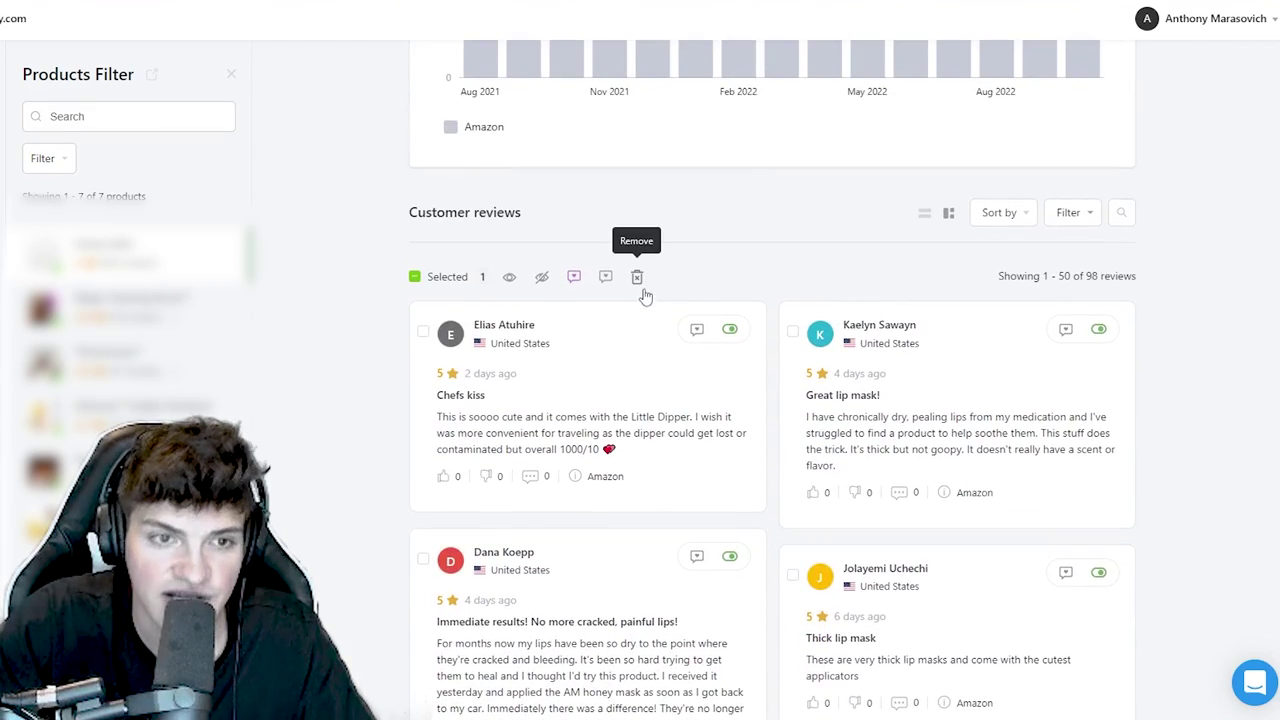
pyautogui.click(638, 280)
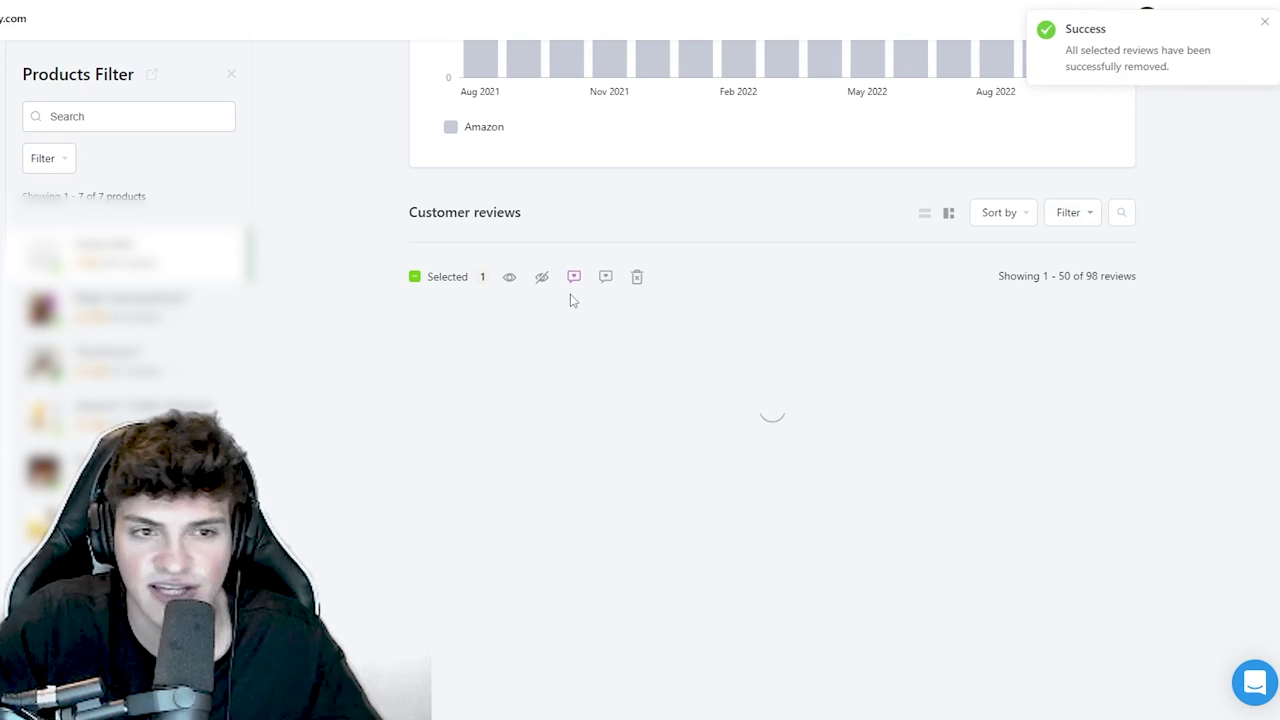
# - Filter reviews by Picture and delete all 18 photo reviews
pyautogui.click(1076, 216)
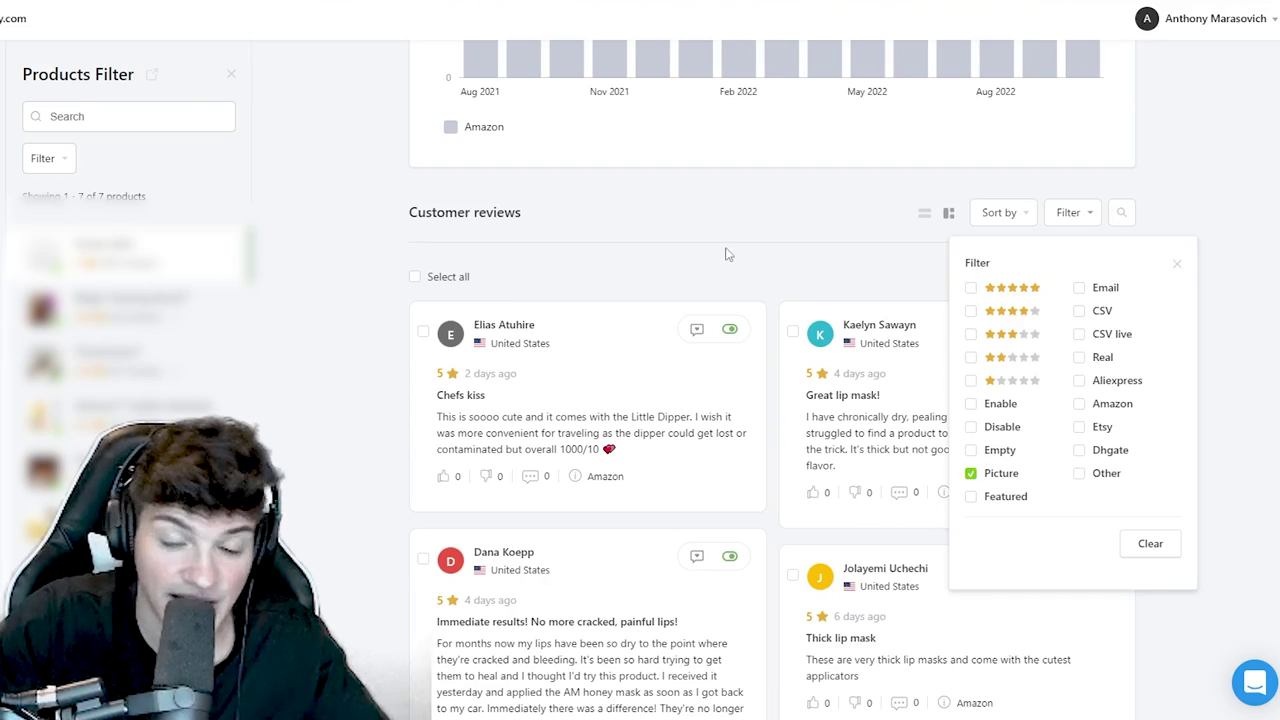
pyautogui.scroll(-10, 660, 420)
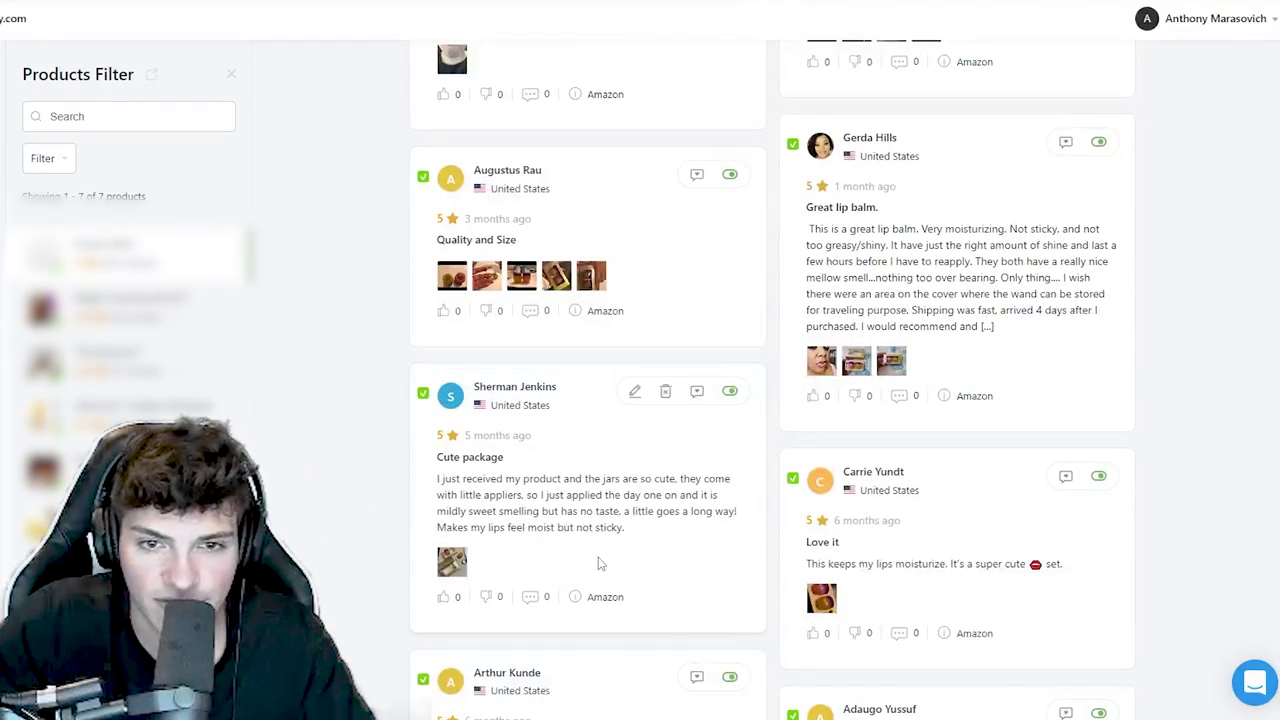
pyautogui.scroll(10, 598, 564)
pyautogui.click(641, 400)
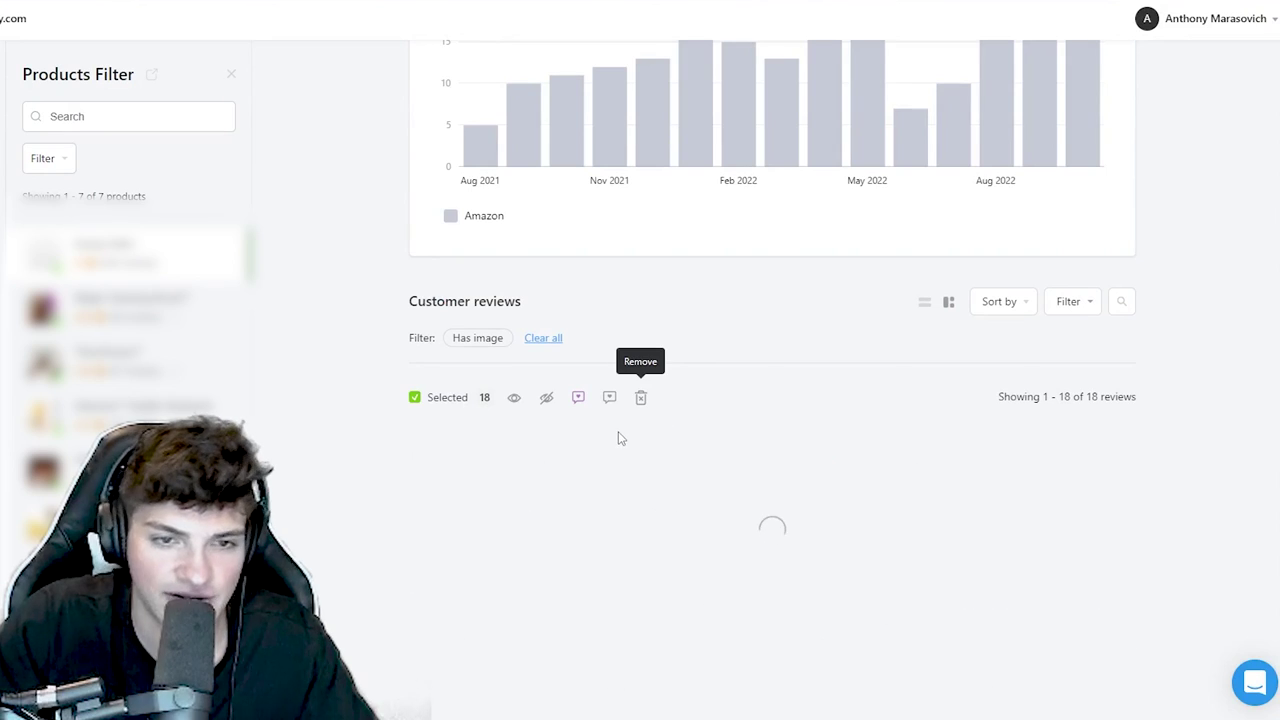
# - Clear the Has image filter to show the remaining 79 reviews
pyautogui.click(541, 338)
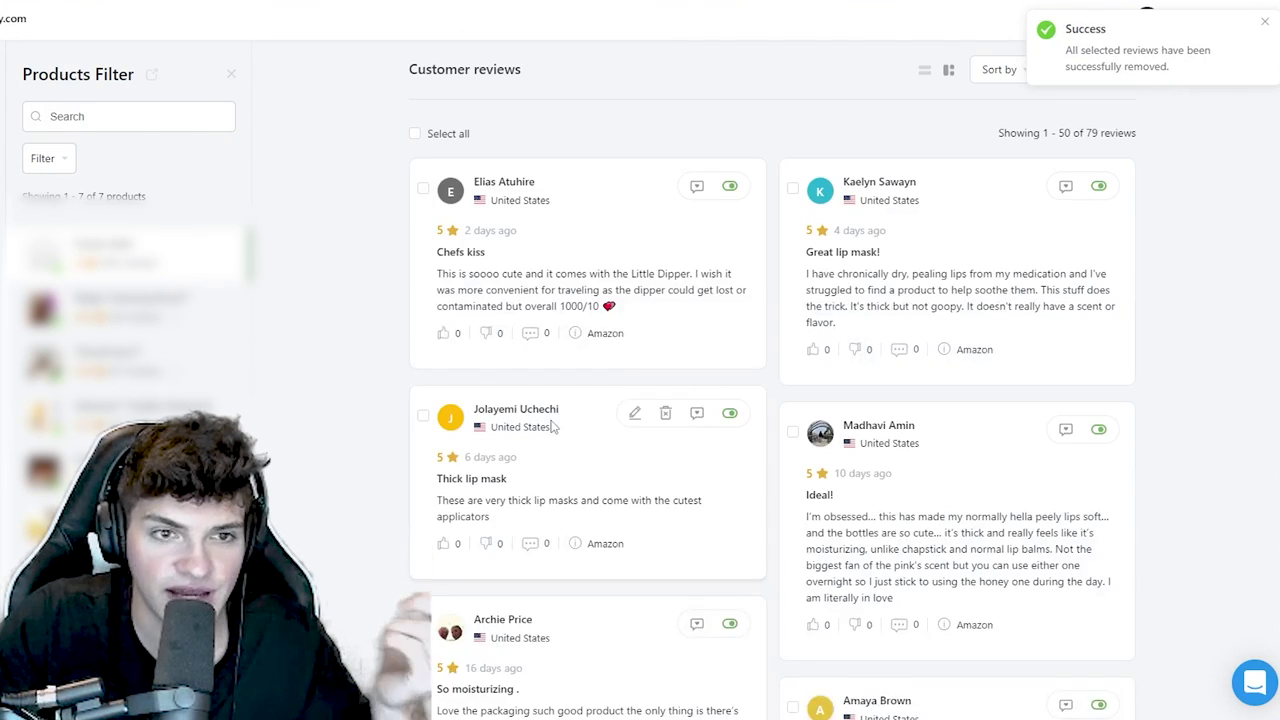
pyautogui.scroll(9, 551, 423)
pyautogui.scroll(-3, 478, 357)
pyautogui.moveTo(478, 357); pyautogui.dragTo(414, 329)
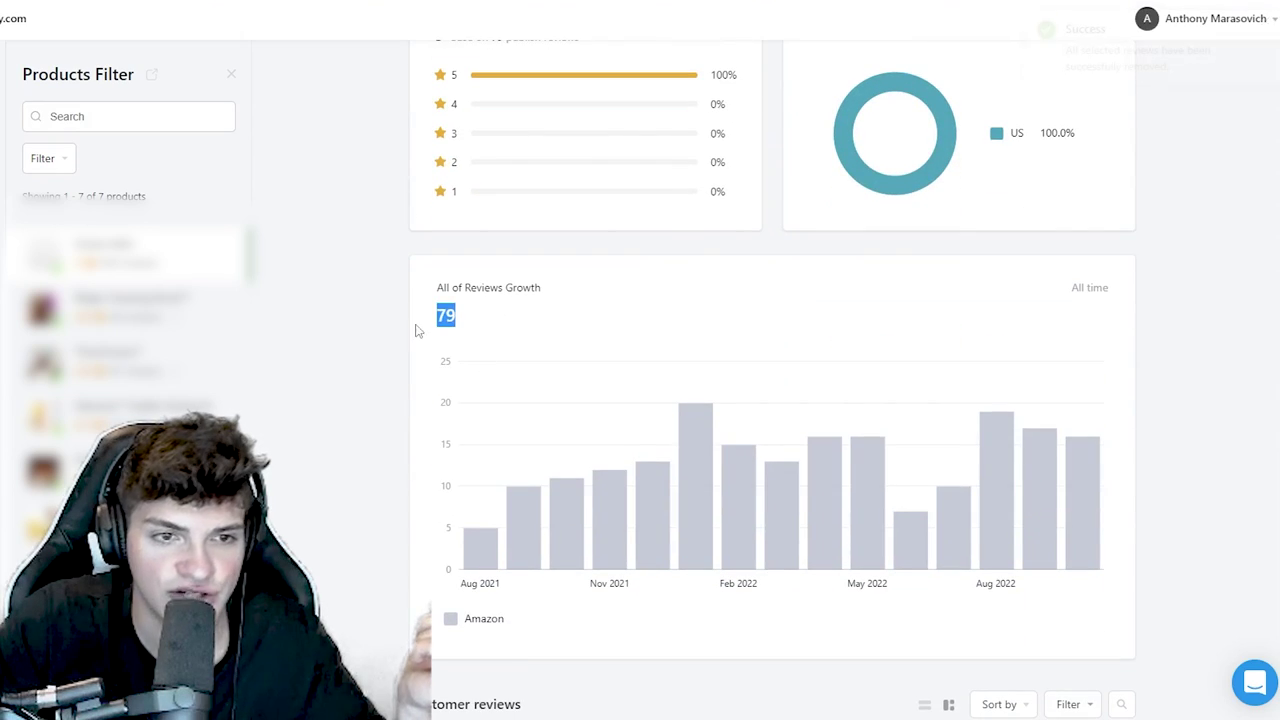
pyautogui.scroll(-6, 447, 346)
# - Open the 'Chefs kiss' review's editor, check its content, and save changes
pyautogui.click(634, 205)
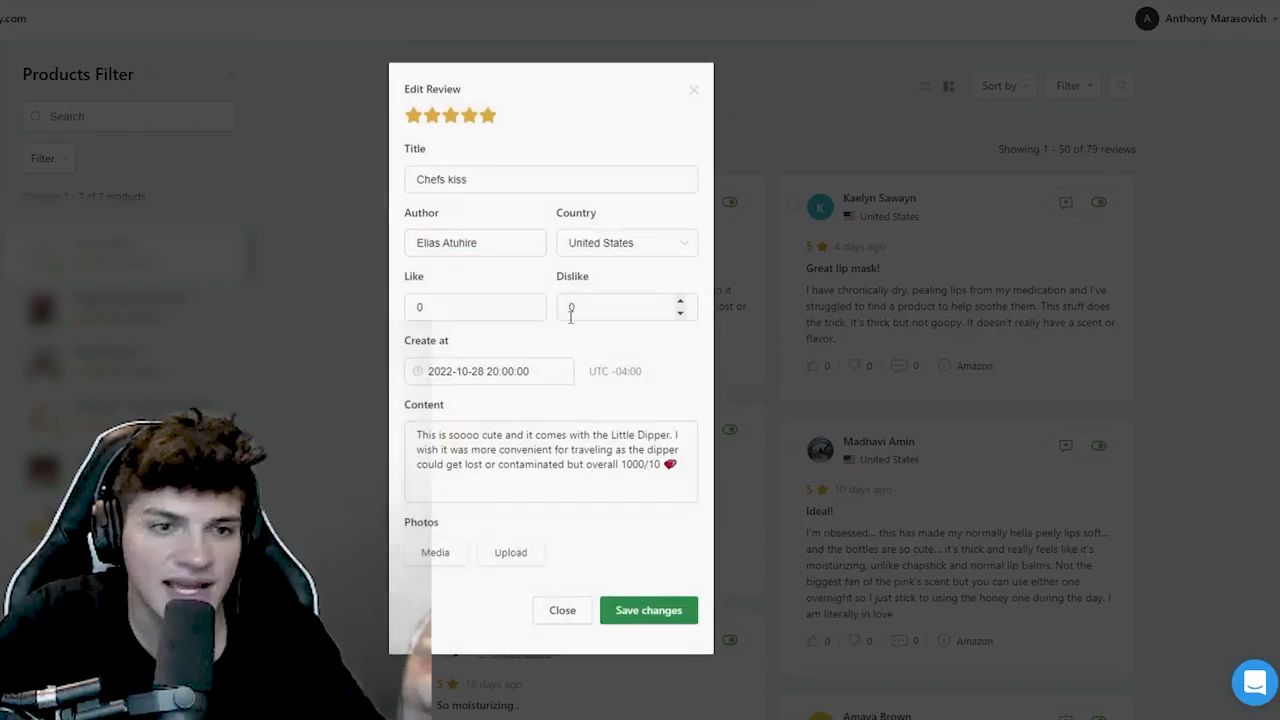
pyautogui.click(524, 184)
pyautogui.press('Escape')
pyautogui.click(634, 202)
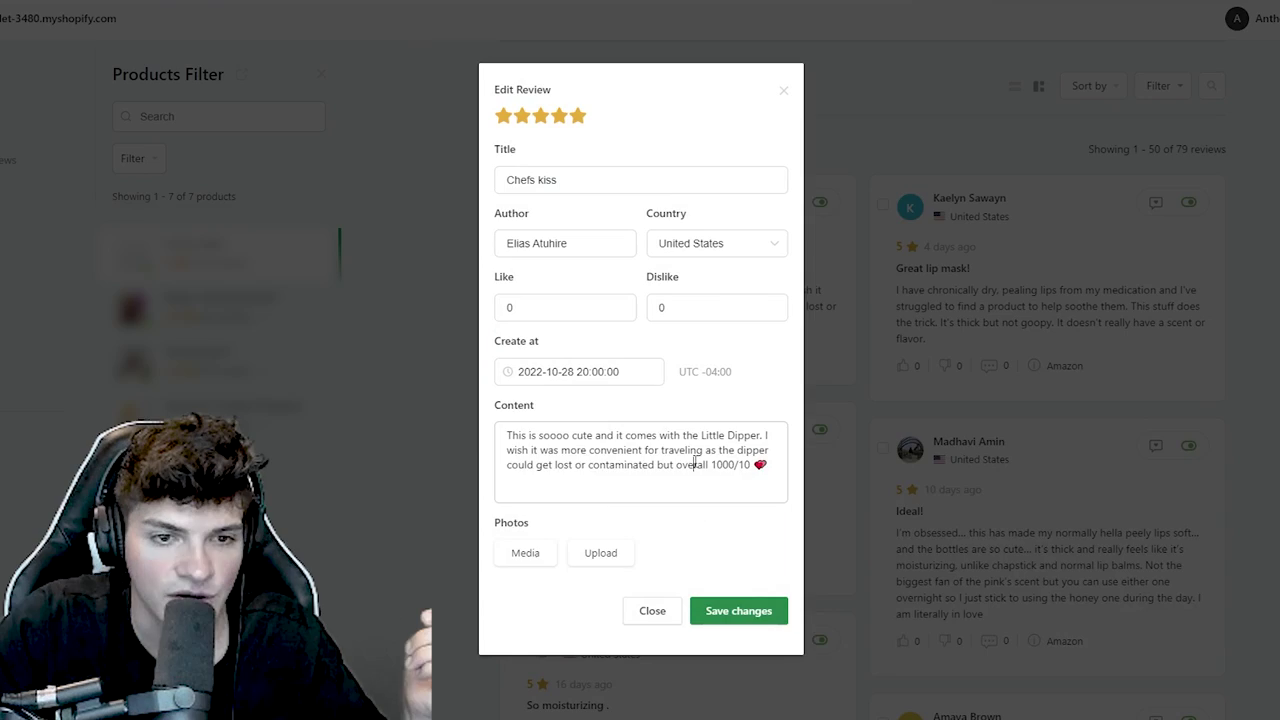
pyautogui.tripleClick(522, 460)
pyautogui.click(522, 460)
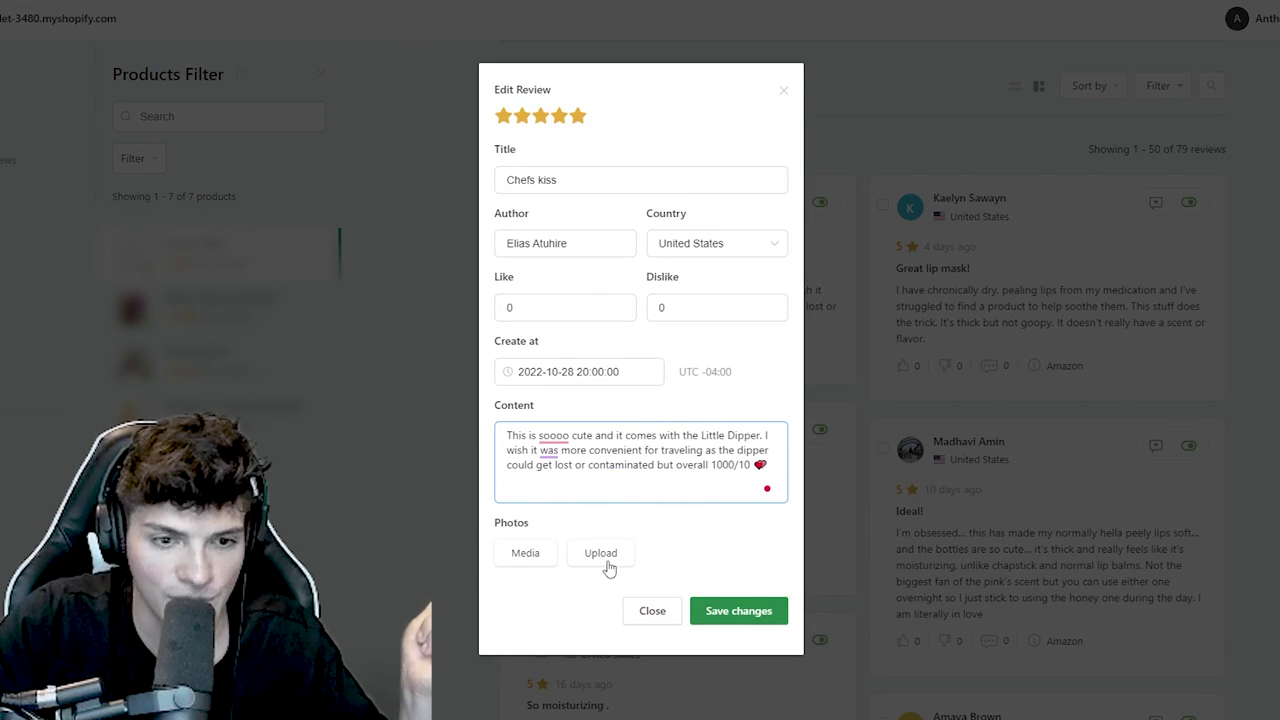
pyautogui.click(736, 610)
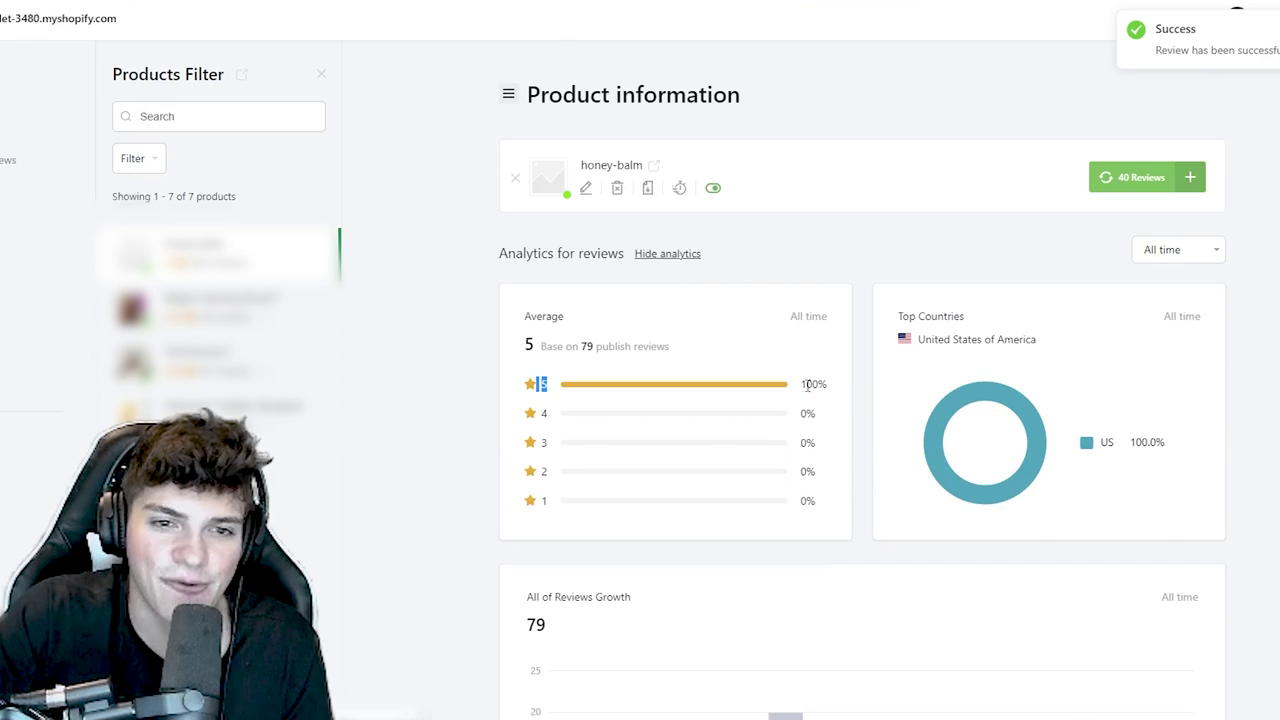
# - Apply the 5-star filter, then clear it to show all 79 reviews
pyautogui.click(814, 385)
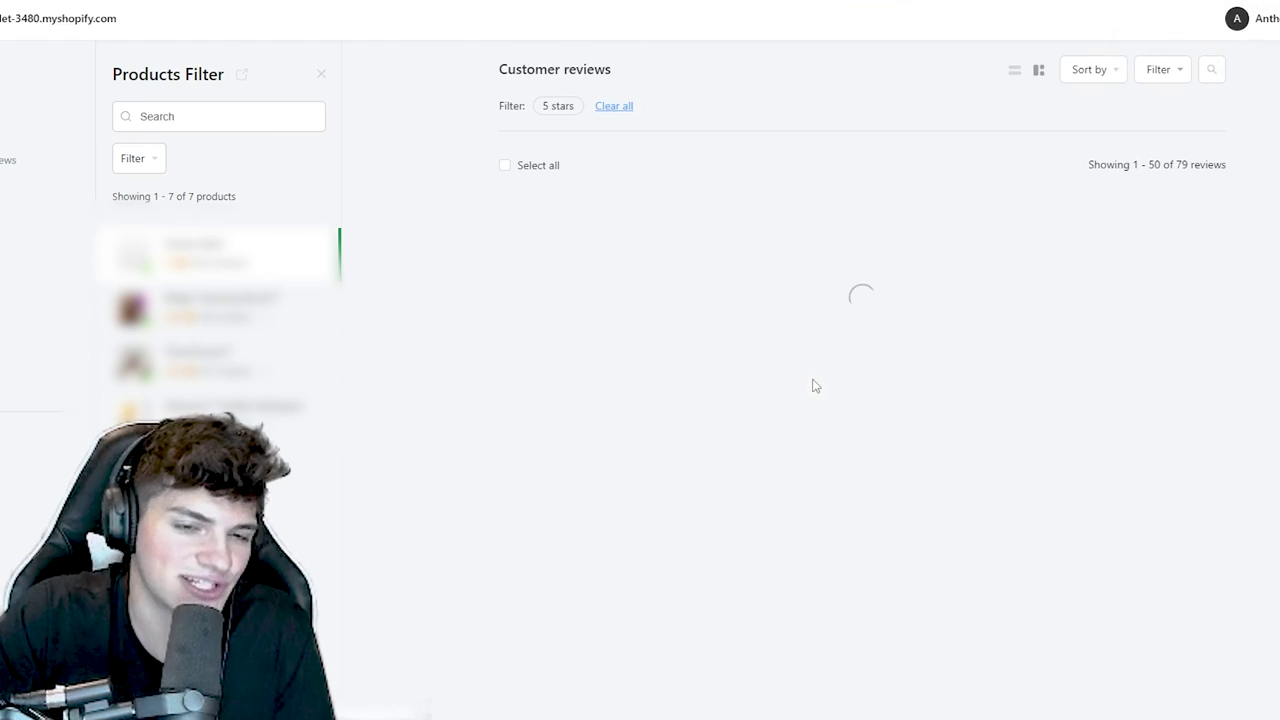
pyautogui.click(618, 416)
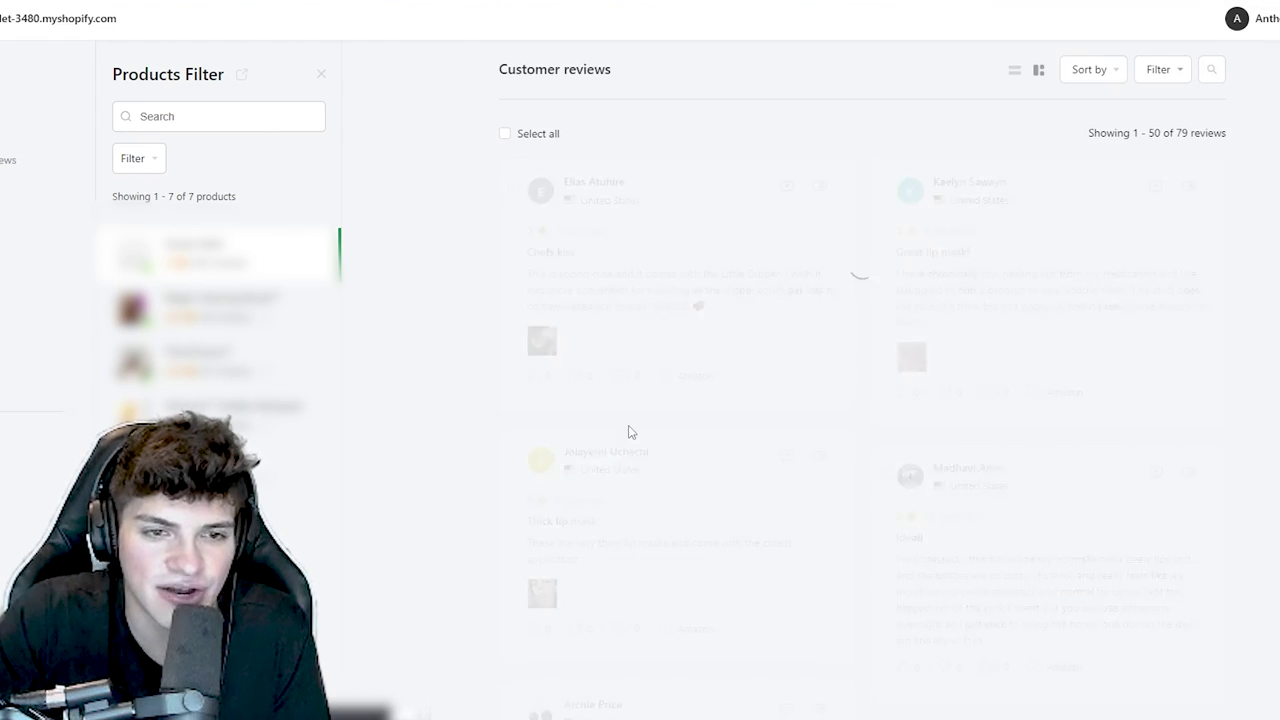
pyautogui.scroll(6, 651, 432)
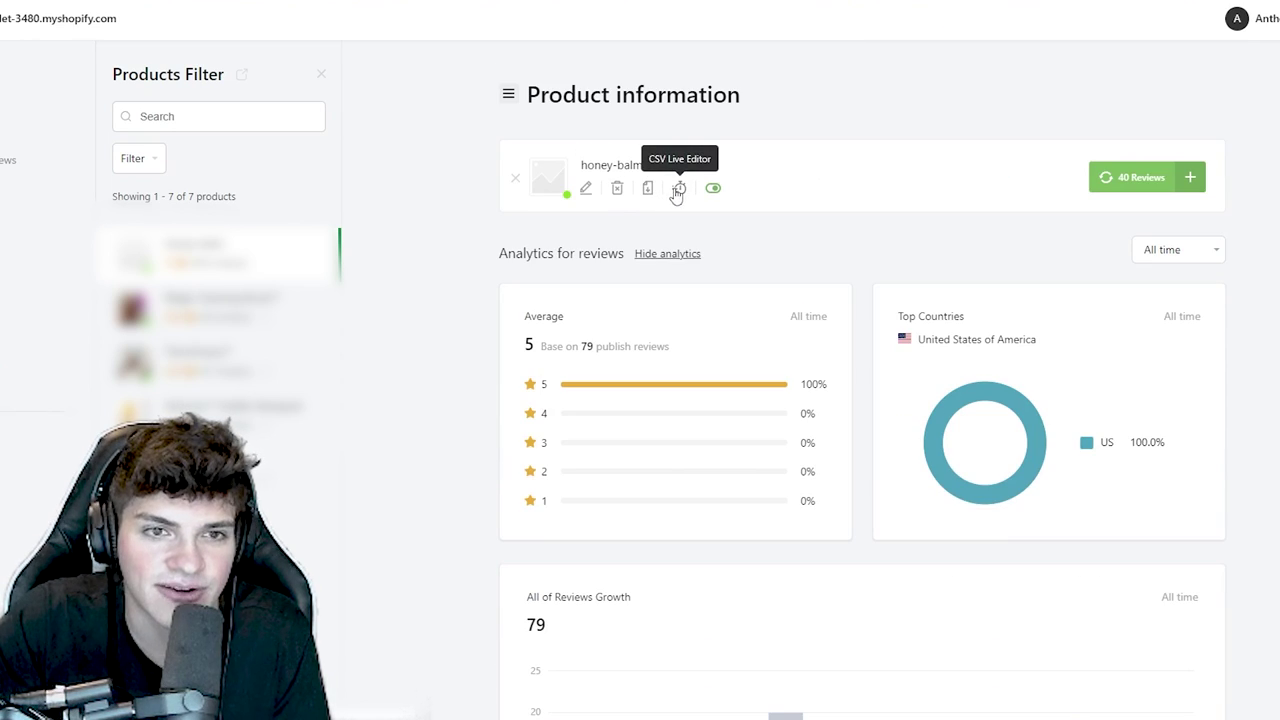
# - In the CSV Live Editor, set the honey-balm ratings for rows 73–79 to four stars
pyautogui.click(677, 200)
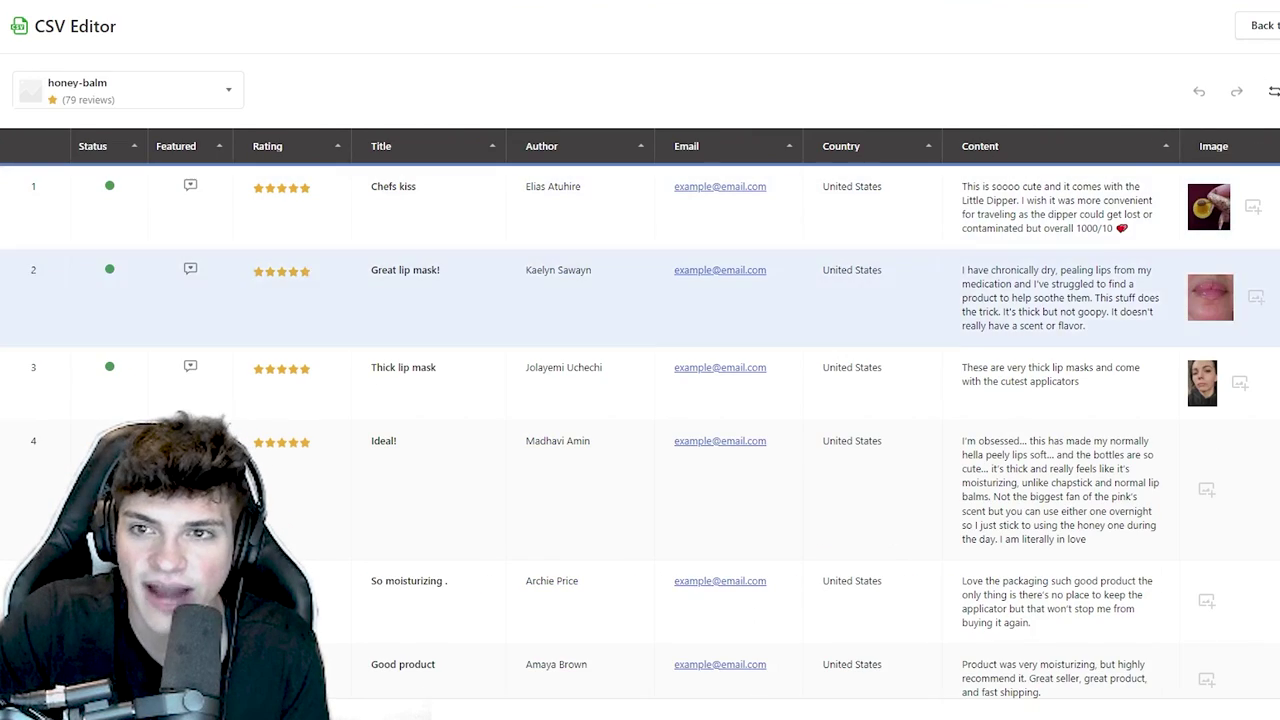
pyautogui.scroll(-10, 640, 300)
pyautogui.scroll(-20, 622, 430)
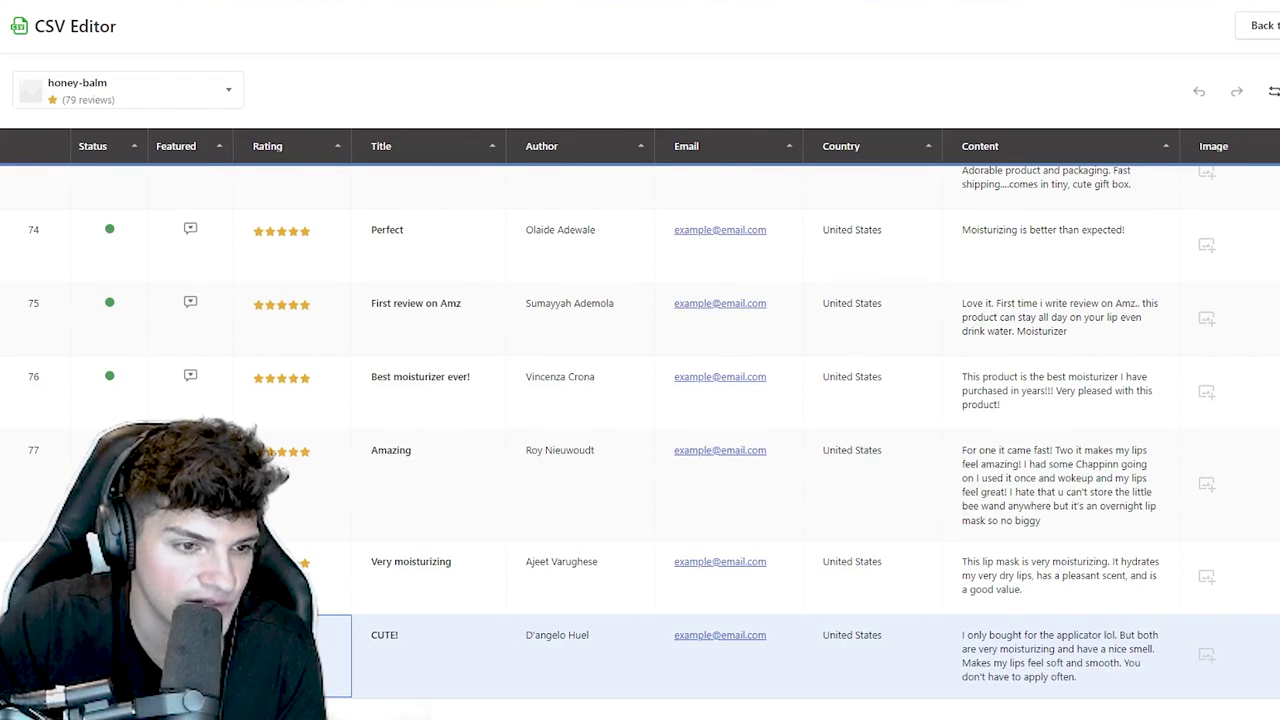
pyautogui.click(290, 377)
pyautogui.click(280, 313)
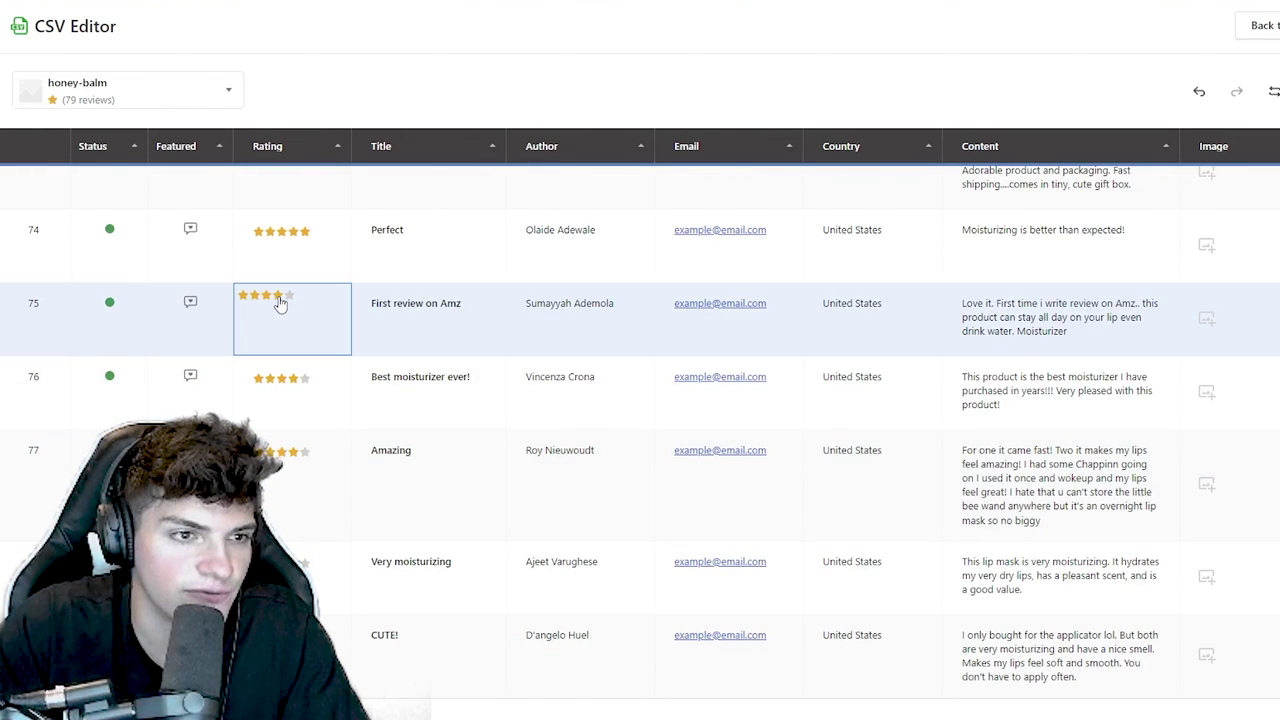
pyautogui.click(283, 277)
pyautogui.scroll(2, 278, 438)
pyautogui.click(284, 324)
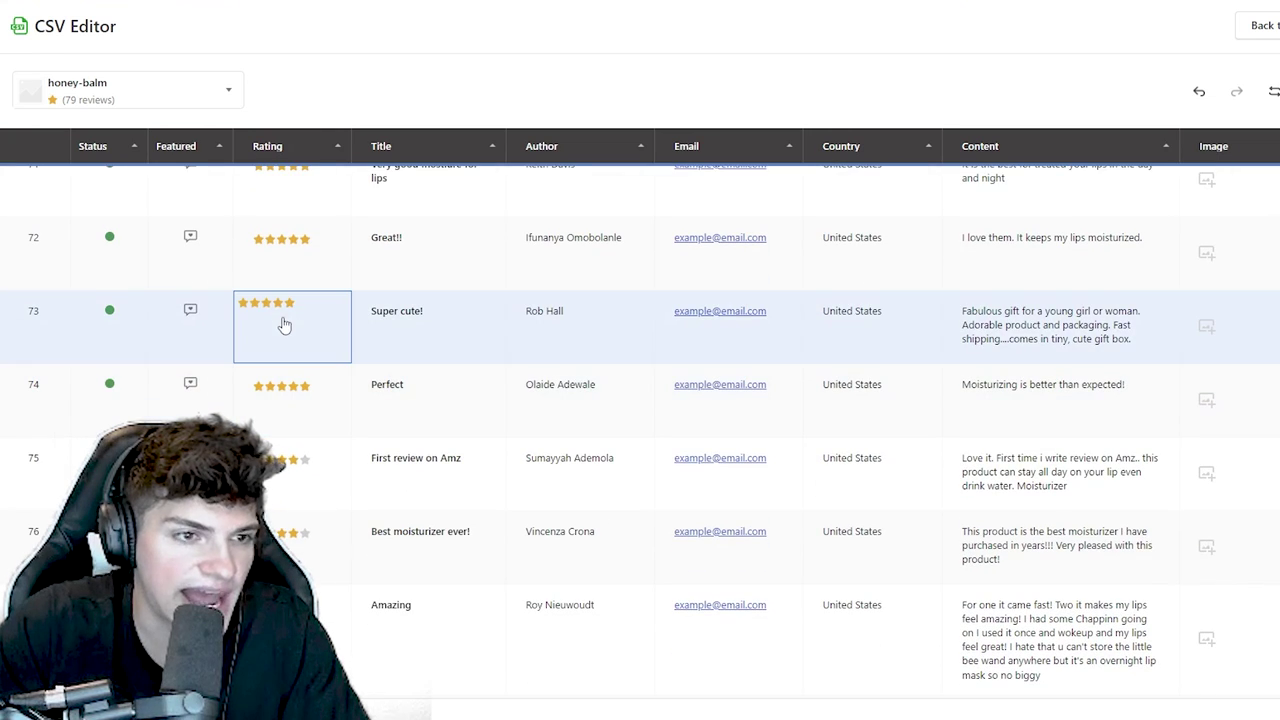
pyautogui.click(293, 390)
pyautogui.click(286, 488)
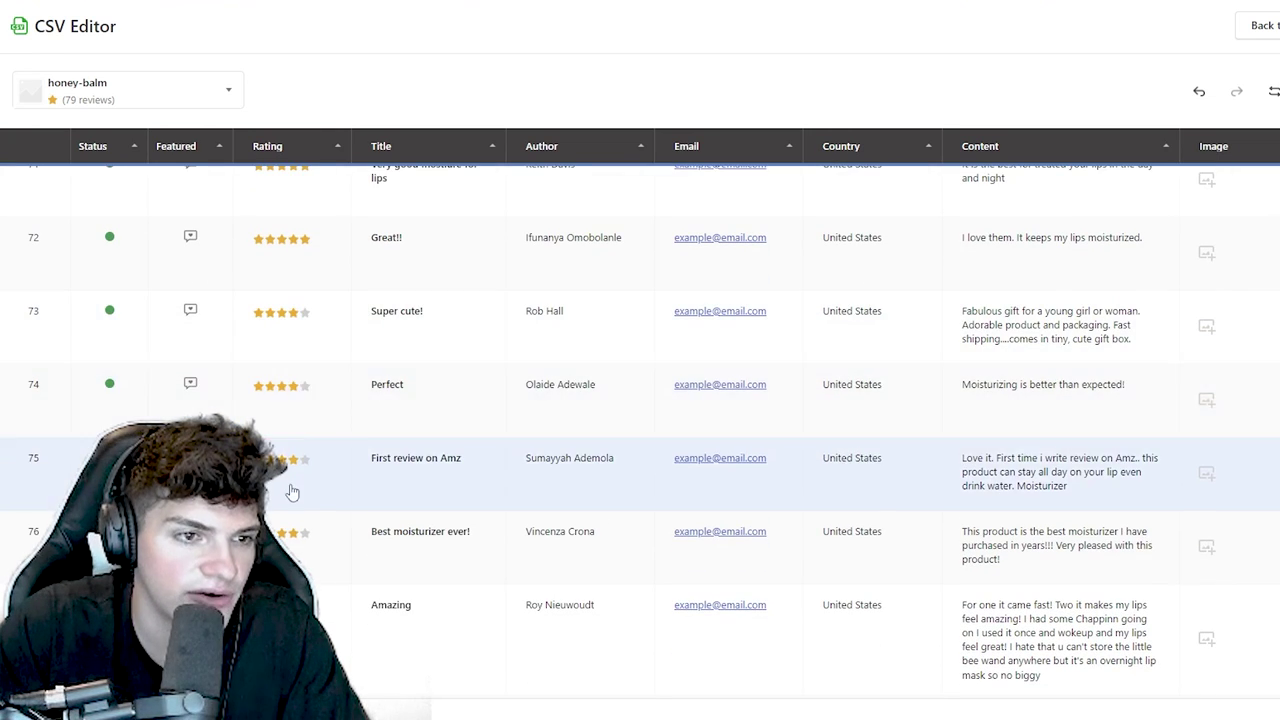
pyautogui.scroll(-2, 286, 491)
pyautogui.click(285, 578)
pyautogui.click(285, 652)
# - Set the ratings for rows 66–71 to four stars
pyautogui.scroll(5, 291, 537)
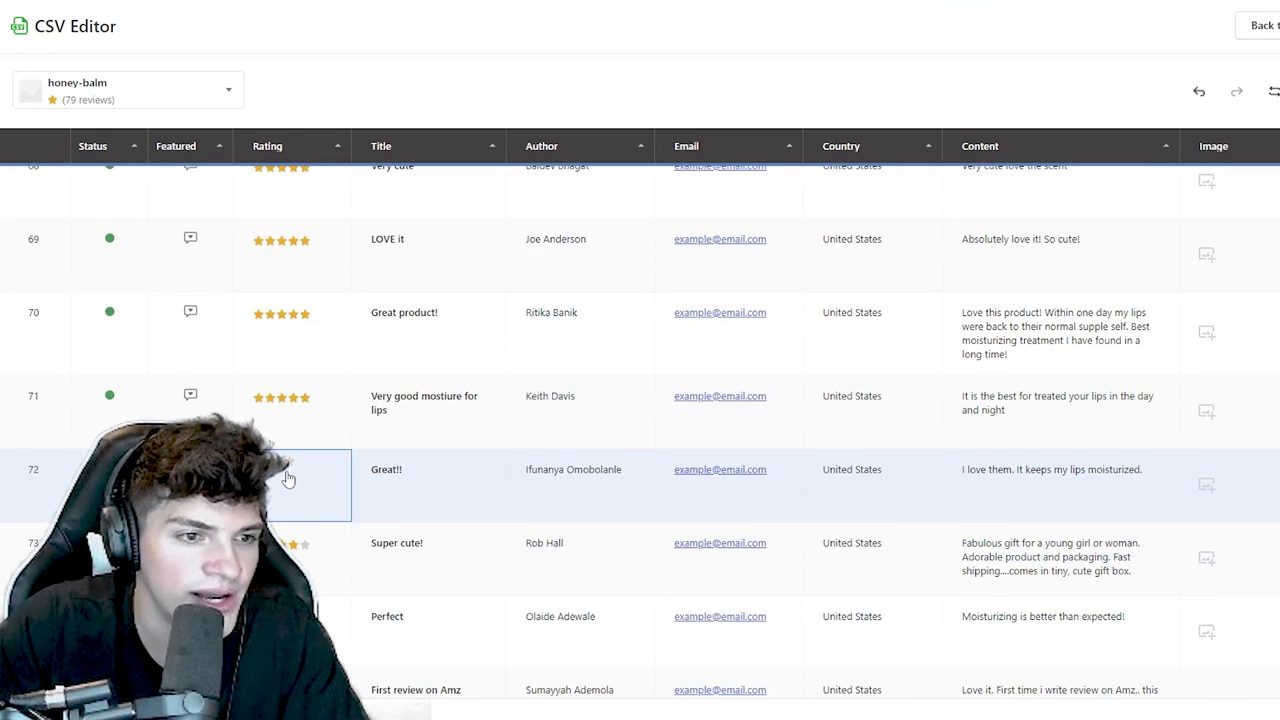
pyautogui.click(288, 413)
pyautogui.click(286, 315)
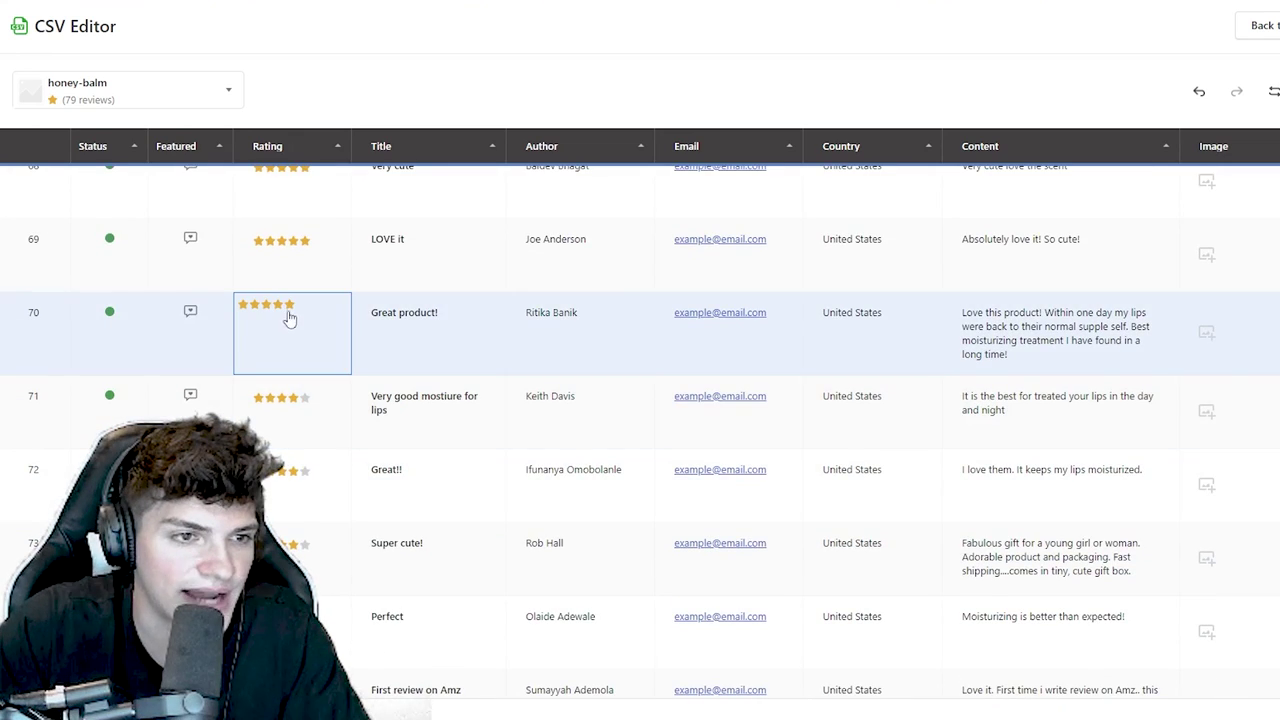
pyautogui.click(274, 312)
pyautogui.scroll(1, 274, 317)
pyautogui.click(290, 312)
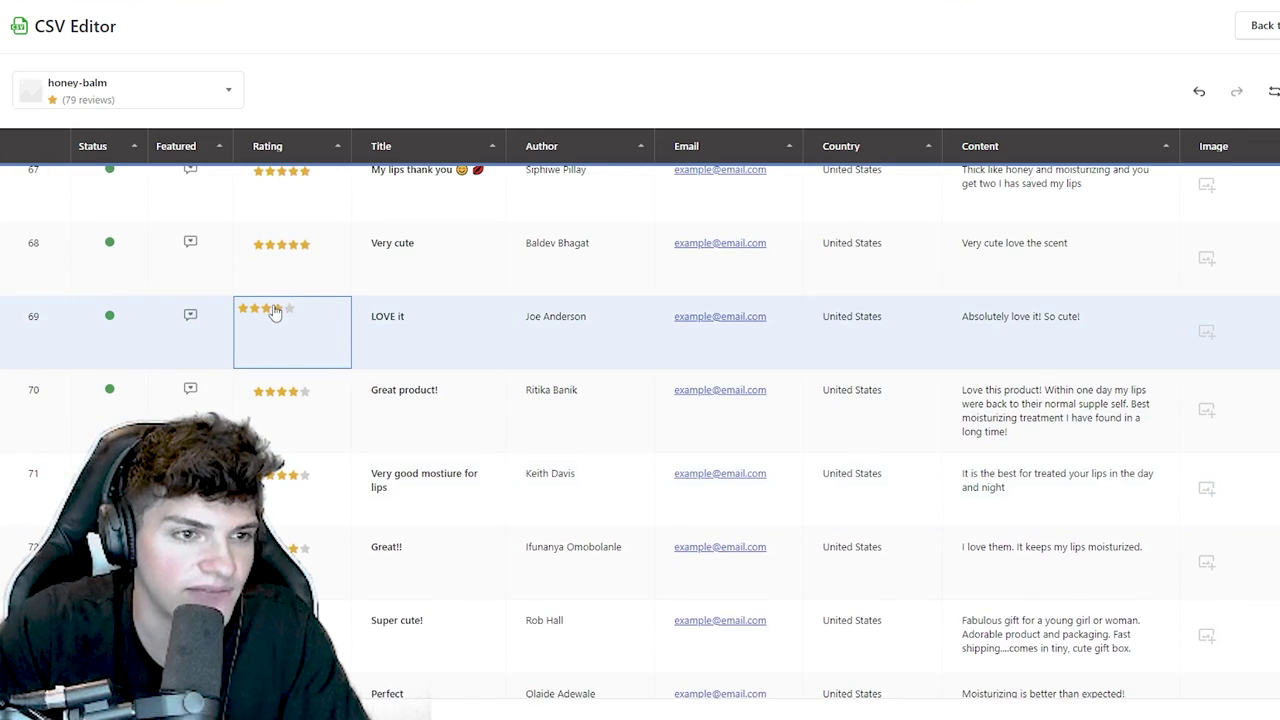
pyautogui.scroll(2, 278, 320)
pyautogui.click(306, 418)
pyautogui.click(277, 320)
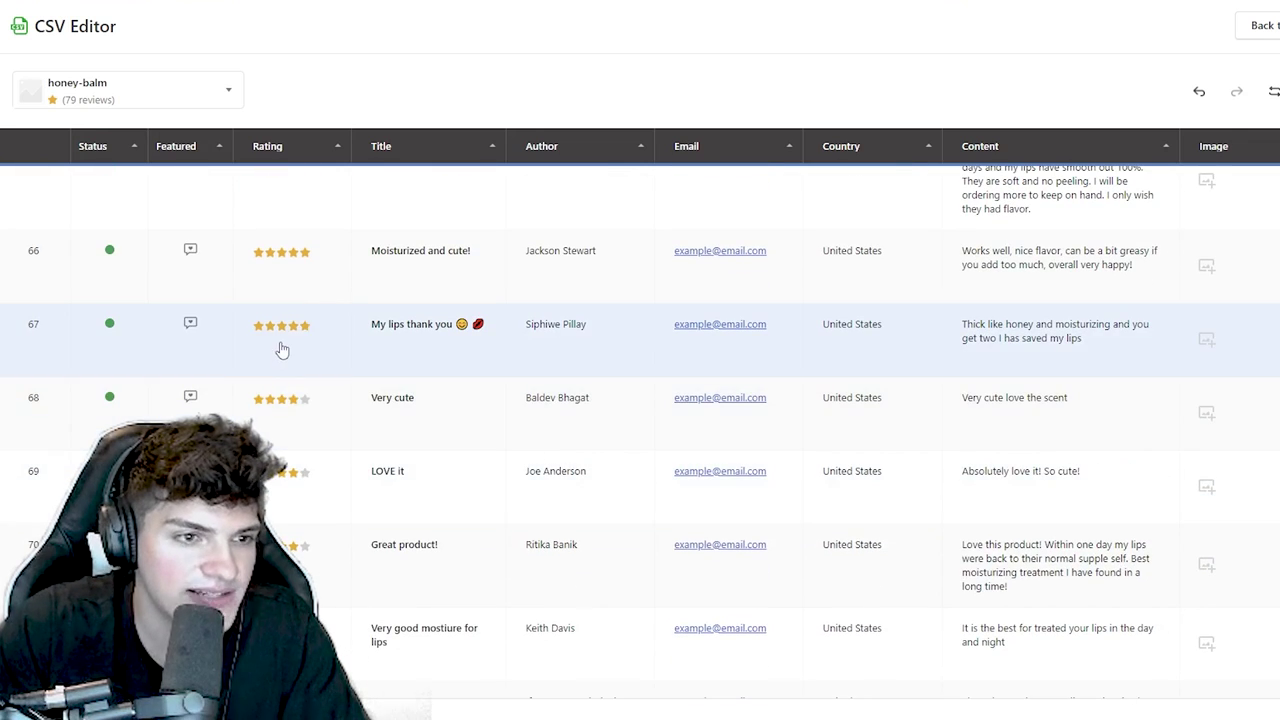
pyautogui.click(278, 318)
pyautogui.click(286, 284)
pyautogui.click(280, 245)
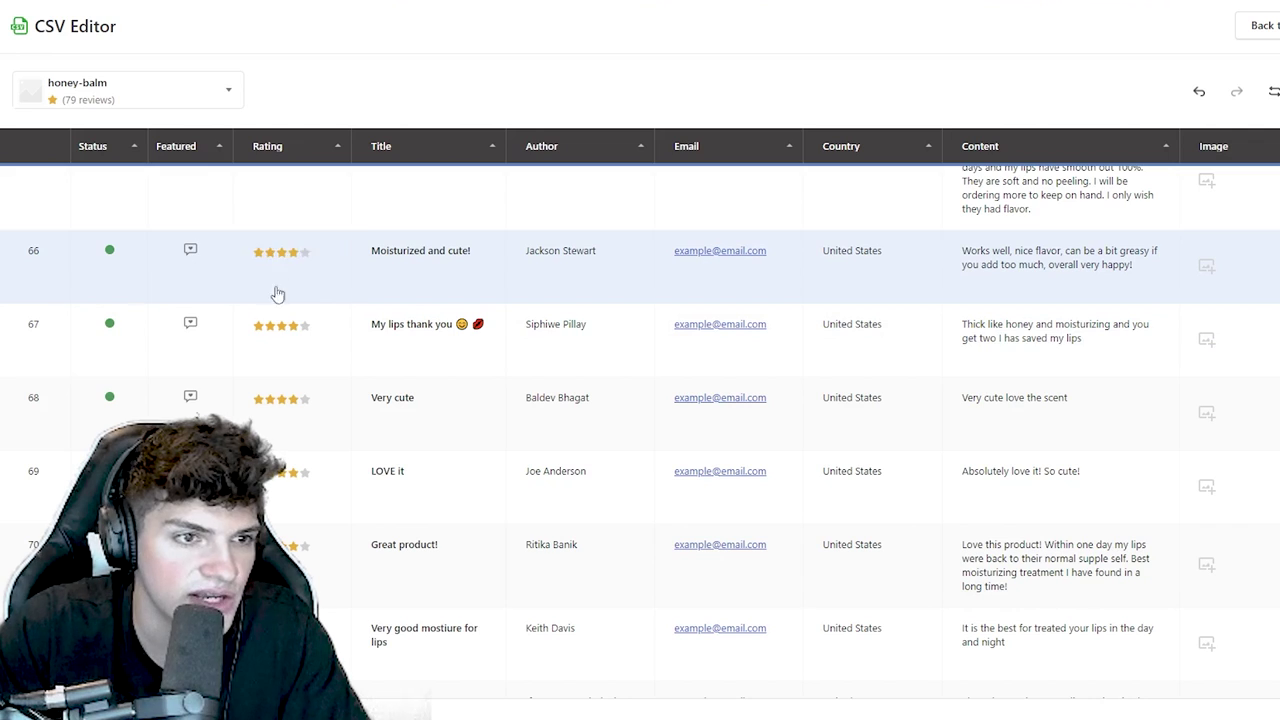
# - Leave row 65's rating unchanged and return to the Ryviu dashboard
pyautogui.scroll(2, 290, 330)
pyautogui.click(274, 300)
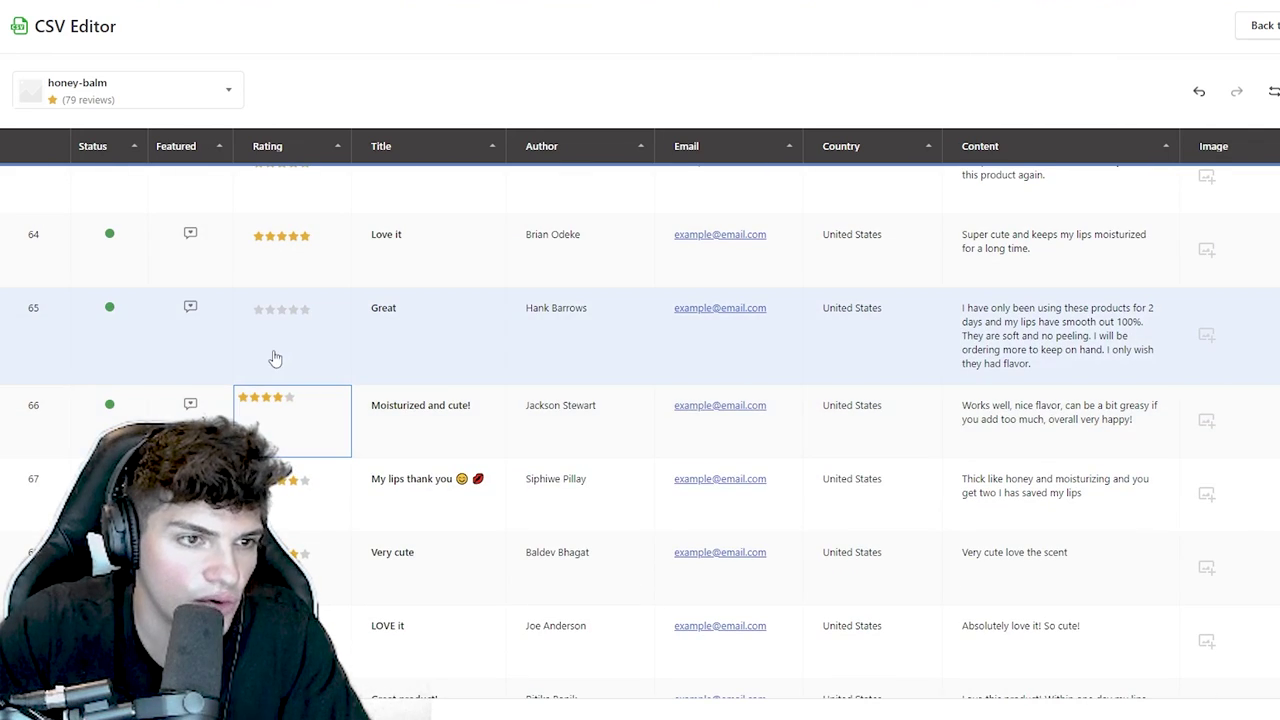
pyautogui.click(298, 317)
pyautogui.click(289, 262)
pyautogui.scroll(-6, 290, 270)
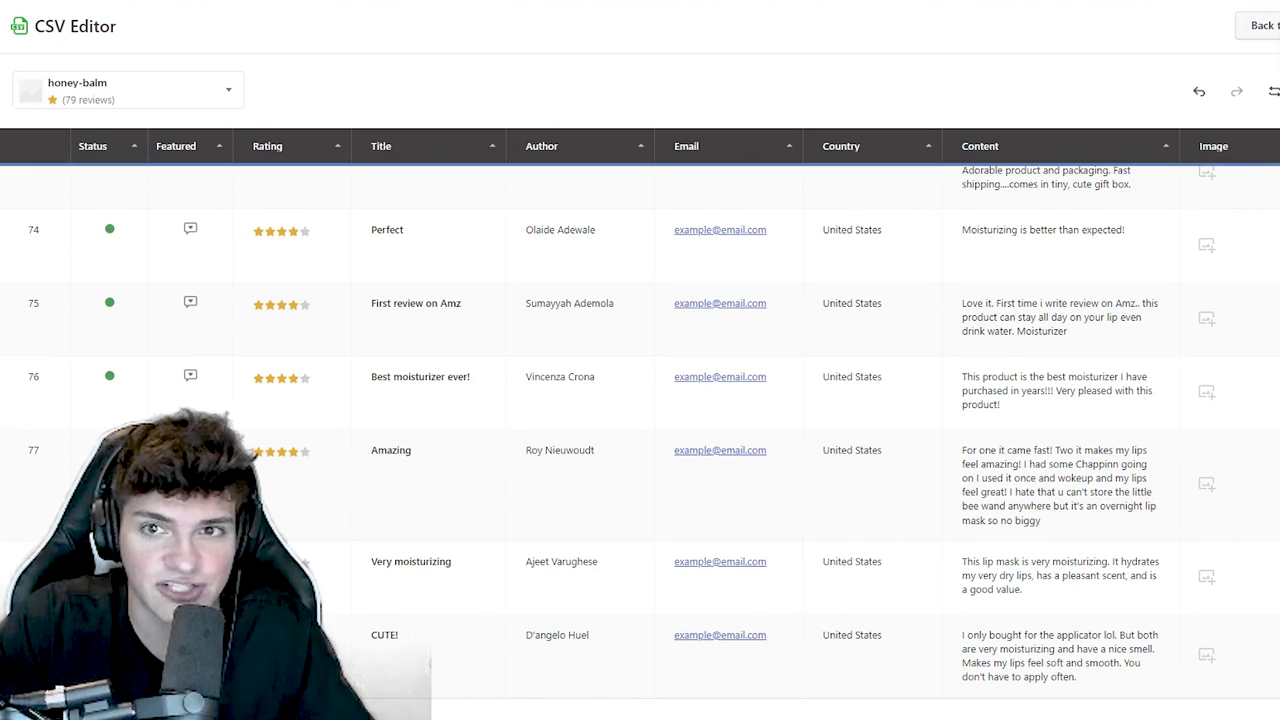
pyautogui.click(1272, 30)
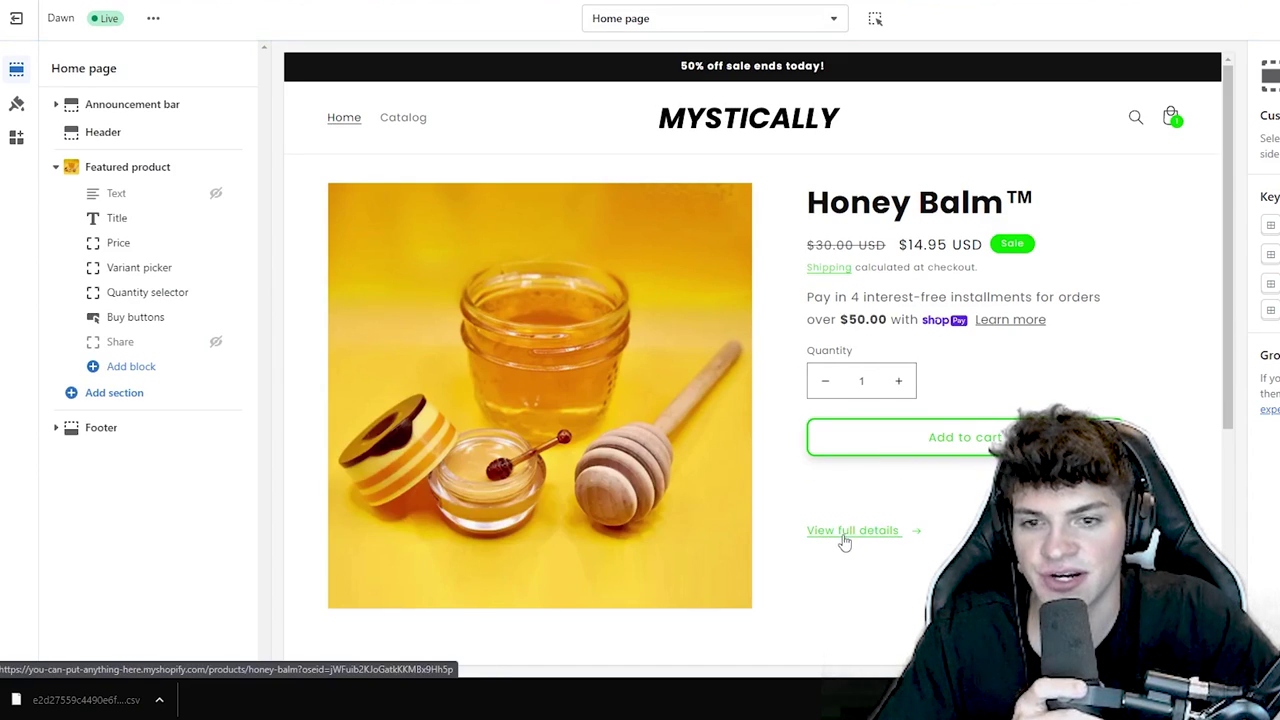
# - Add the Ryviu Reviews Widget app section to the Honey Balm product page template
pyautogui.click(843, 531)
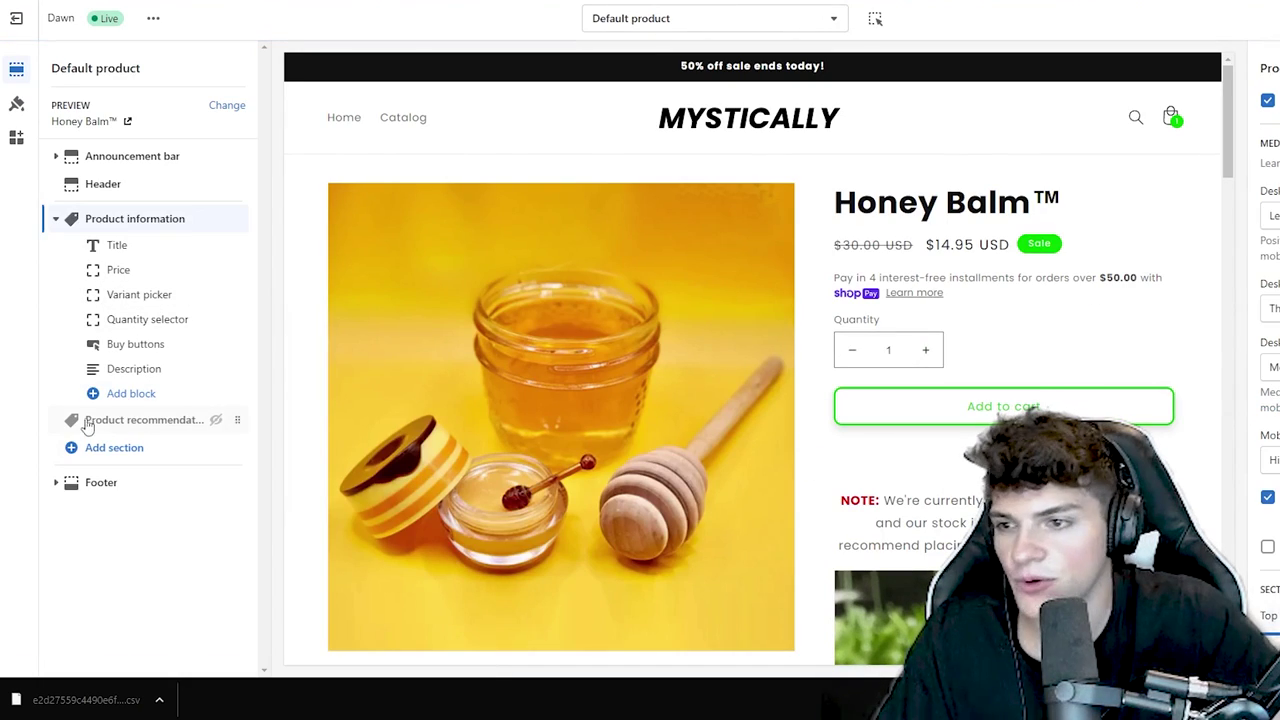
pyautogui.click(98, 447)
pyautogui.scroll(-3, 340, 460)
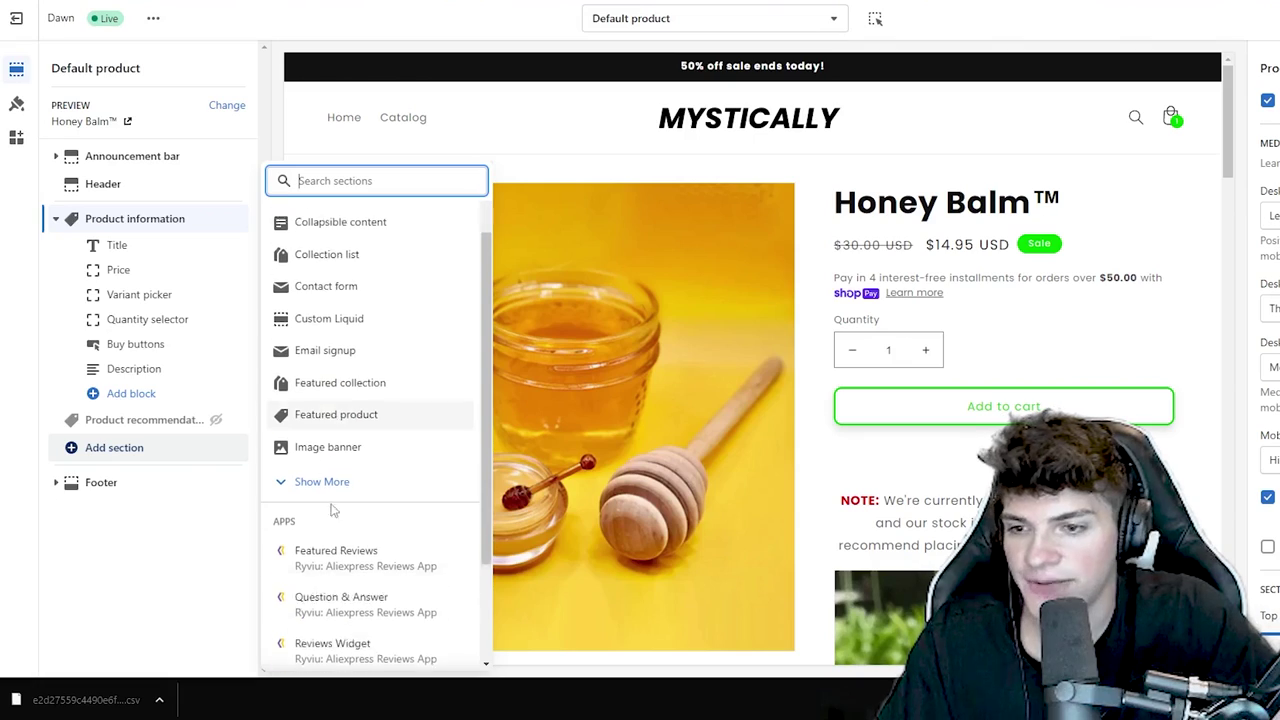
pyautogui.click(400, 507)
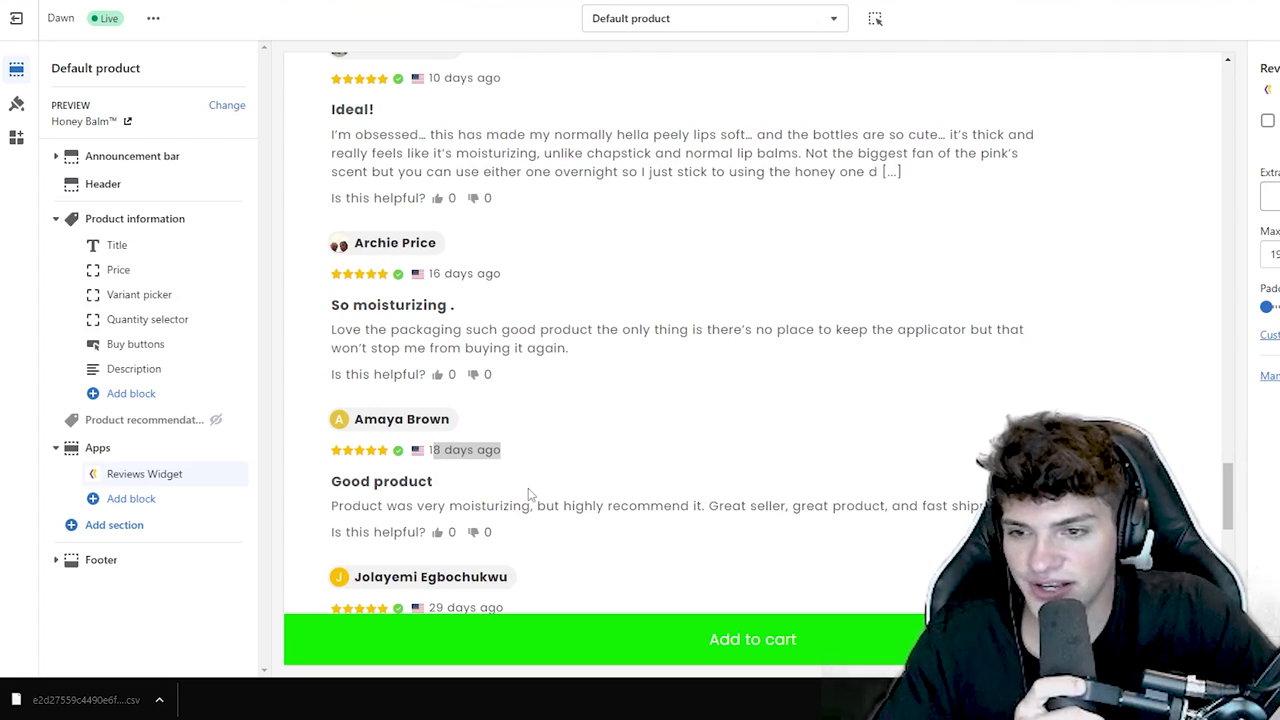
# - Browse the 79 reviews in the preview and mark the 'Chefs kiss' review helpful
pyautogui.scroll(-5, 530, 494)
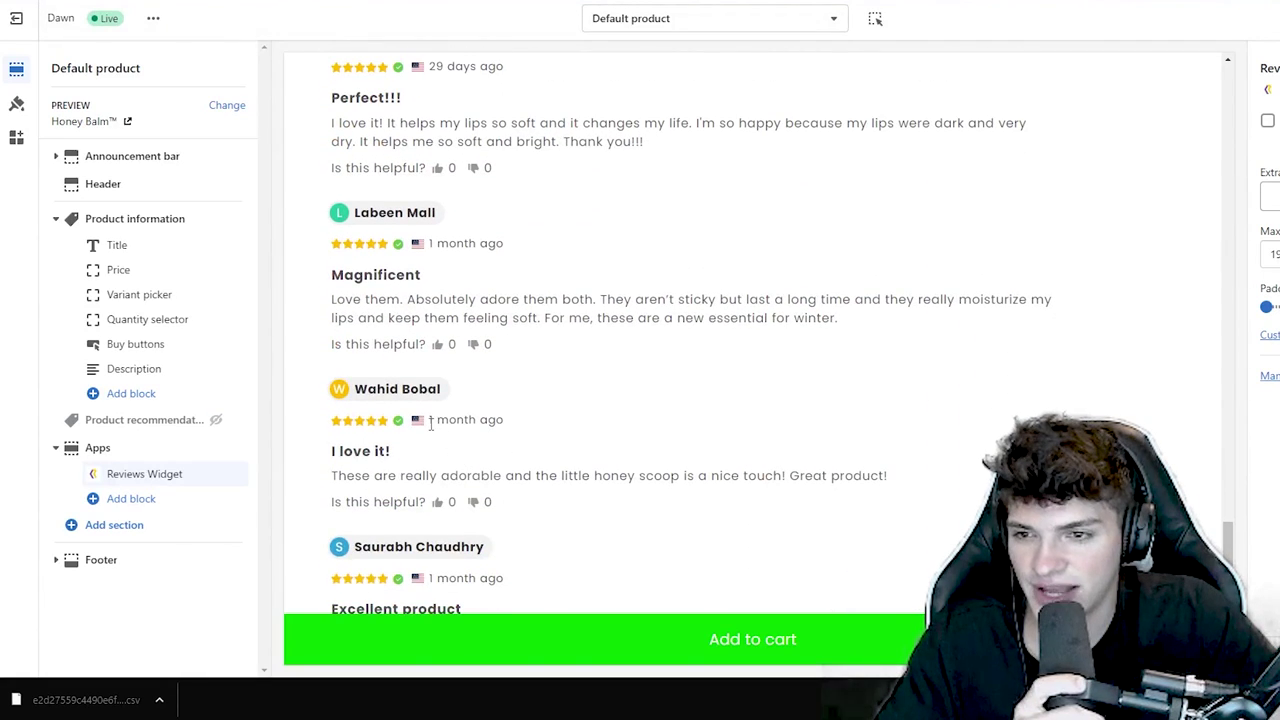
pyautogui.scroll(-2, 487, 478)
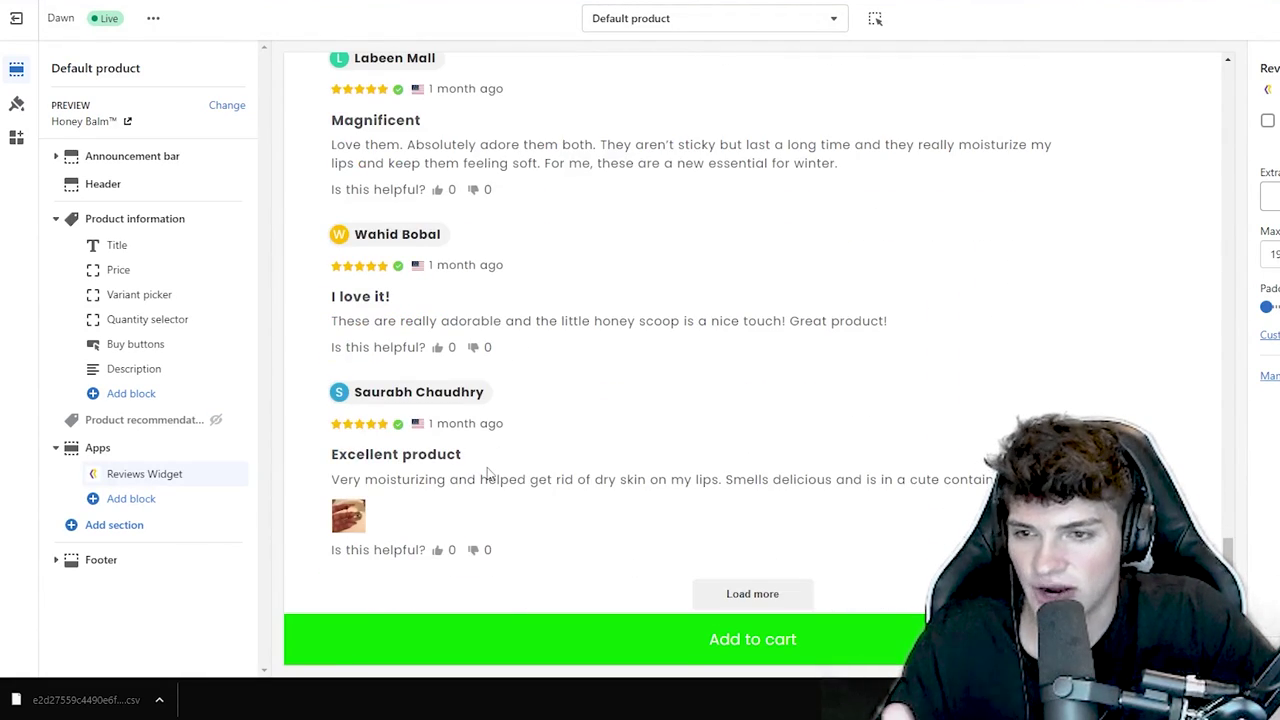
pyautogui.scroll(2, 487, 475)
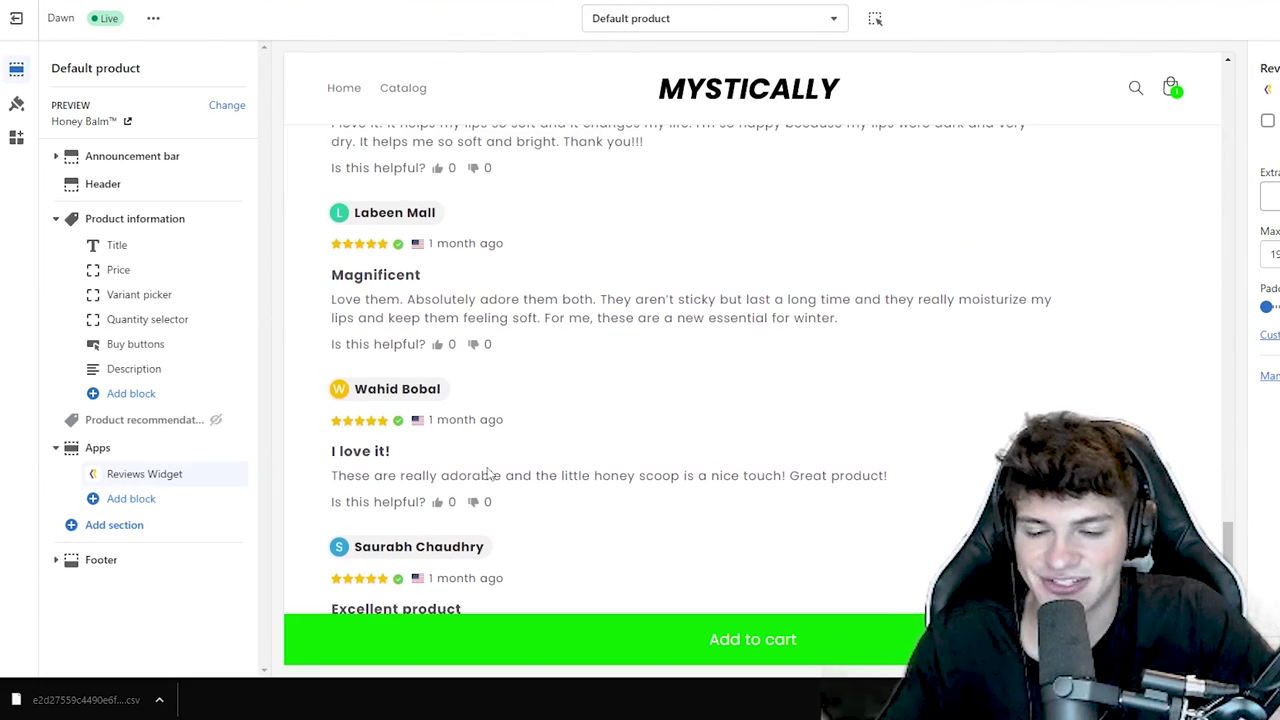
pyautogui.scroll(-1, 485, 474)
pyautogui.scroll(3, 482, 473)
pyautogui.scroll(10, 483, 474)
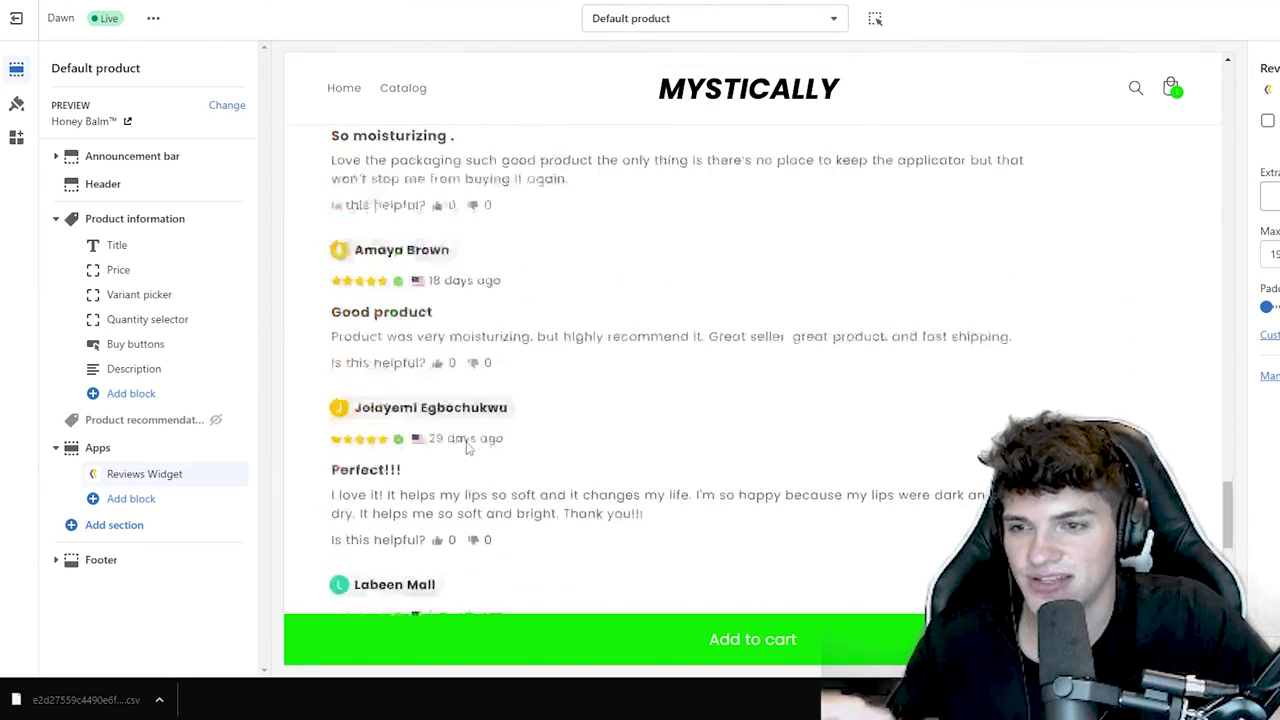
pyautogui.moveTo(478, 352); pyautogui.dragTo(357, 357)
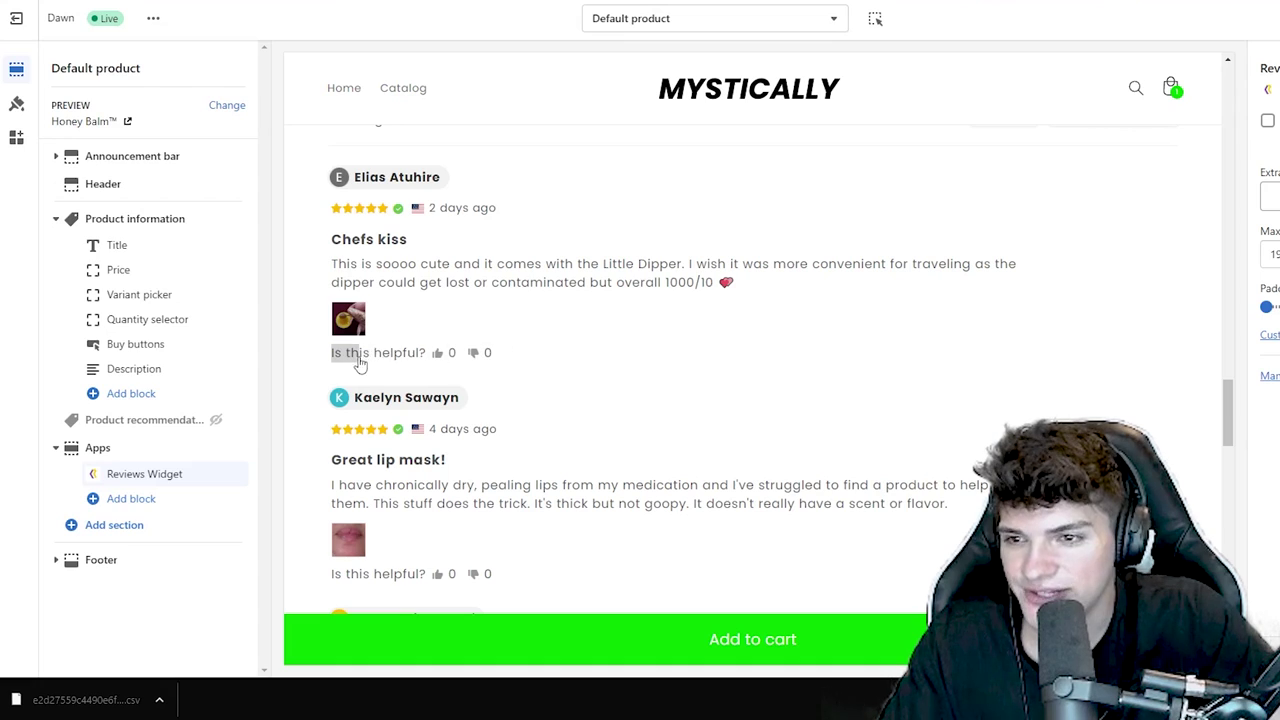
pyautogui.tripleClick(357, 355)
pyautogui.click(505, 369)
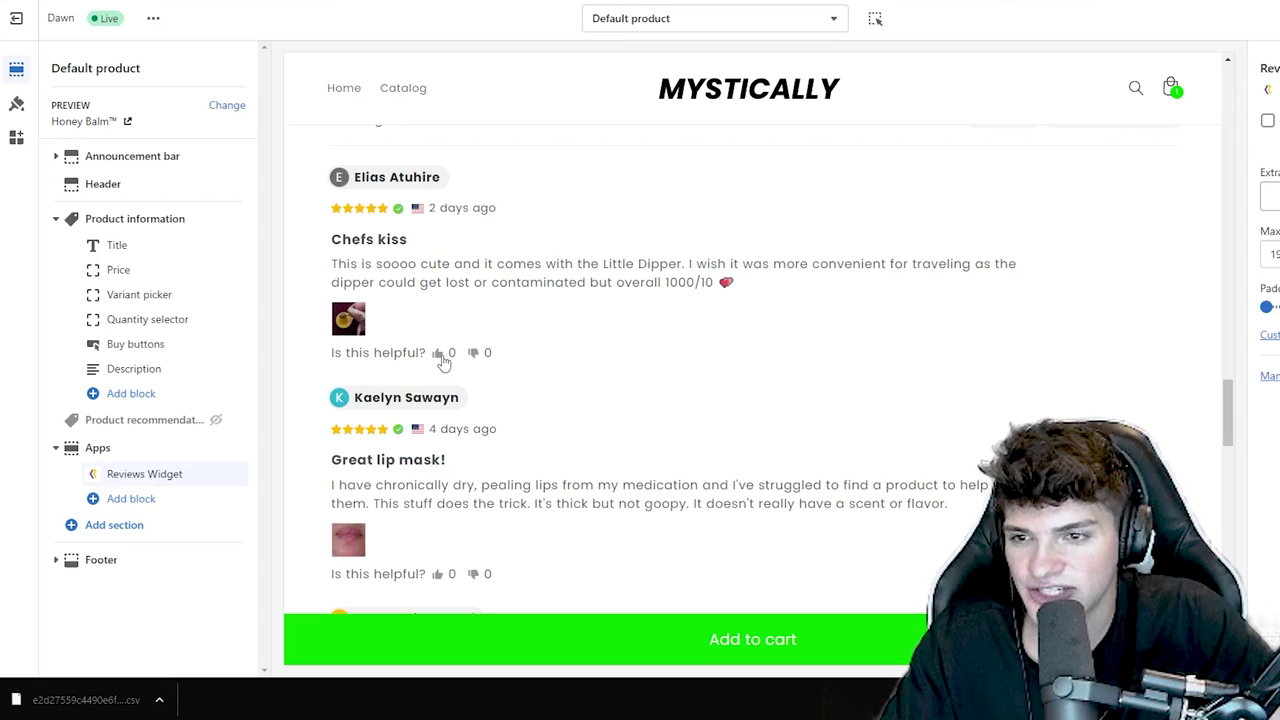
pyautogui.scroll(2, 420, 378)
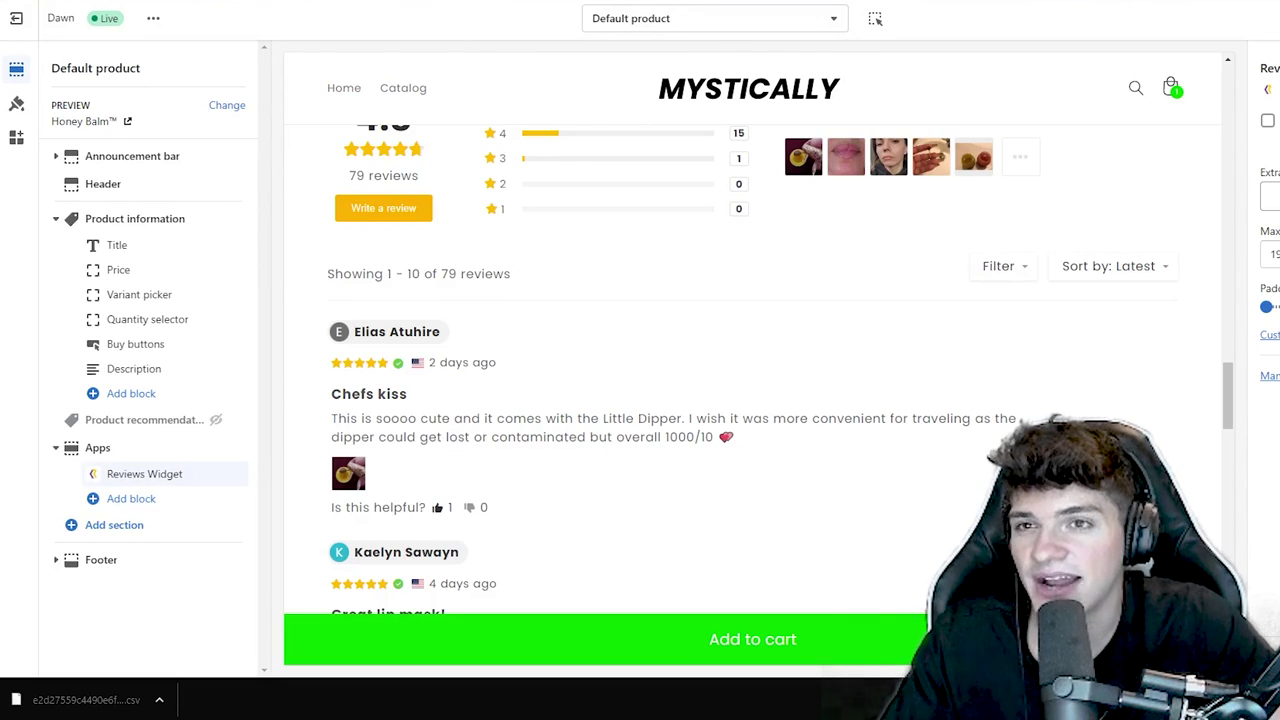
# - In Ryviu, go to Settings > Customers Reviews and open the widget Customize page
pyautogui.click(657, 2)
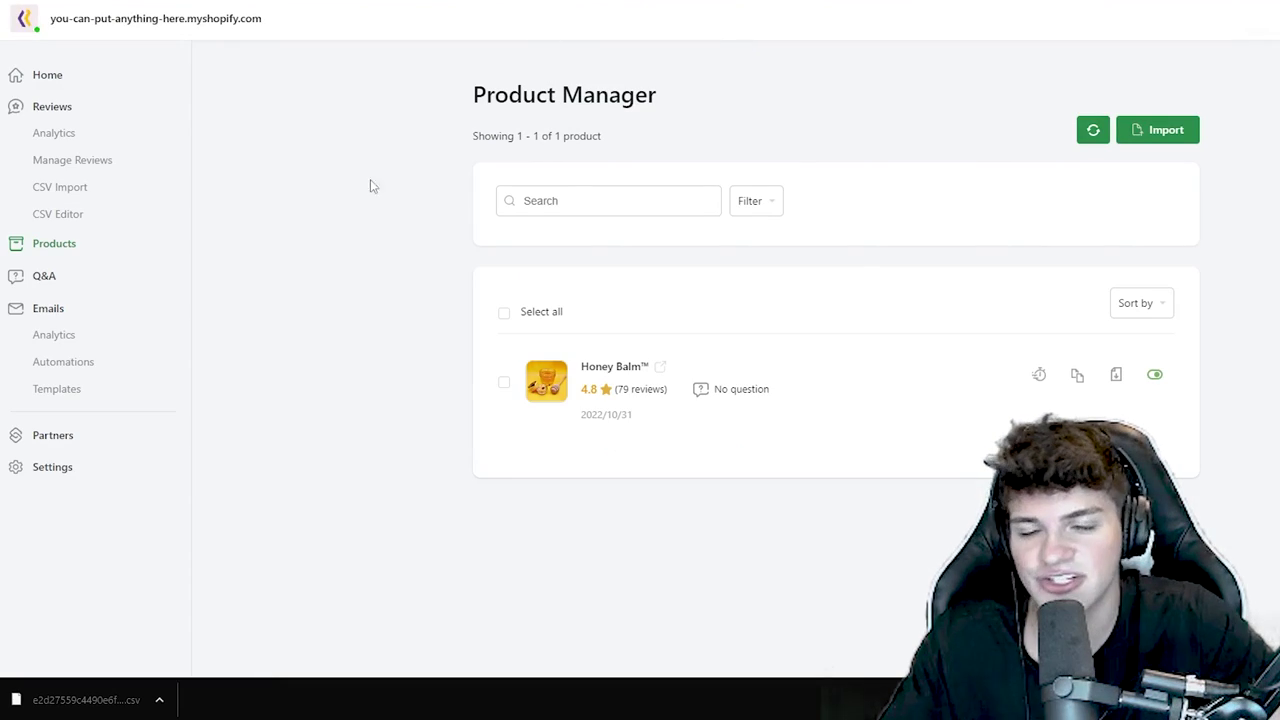
pyautogui.click(52, 467)
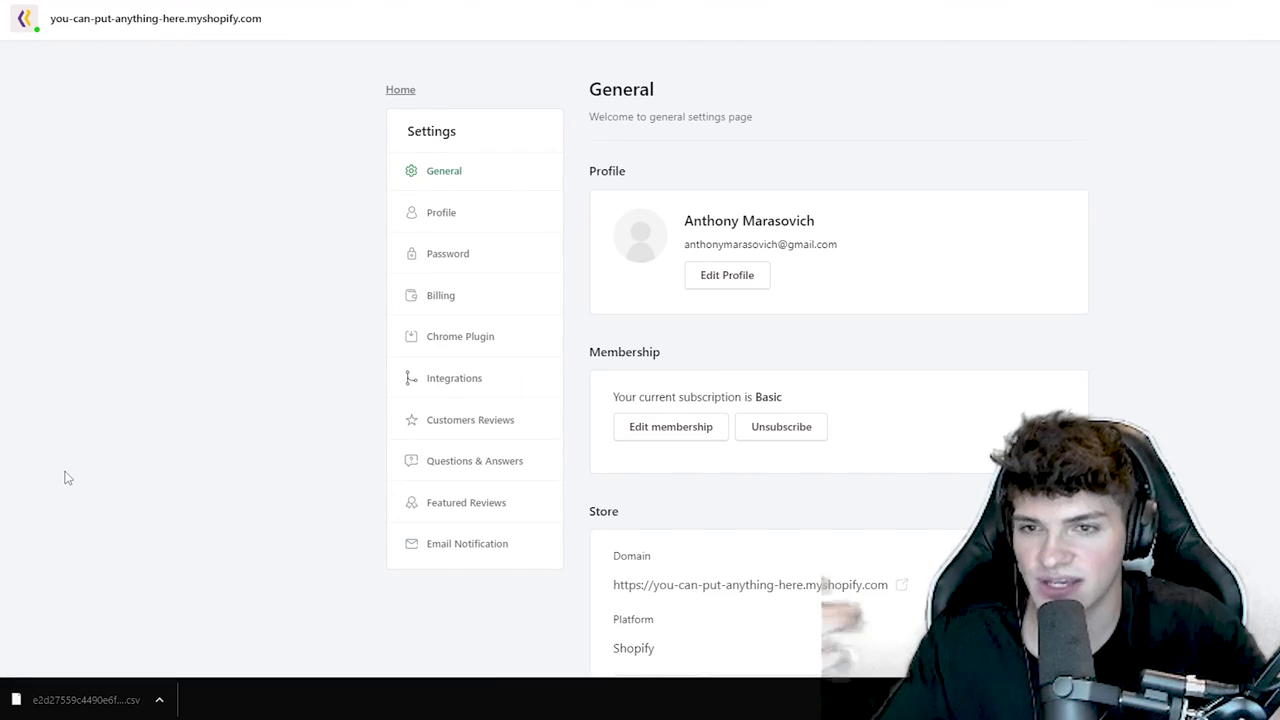
pyautogui.click(459, 424)
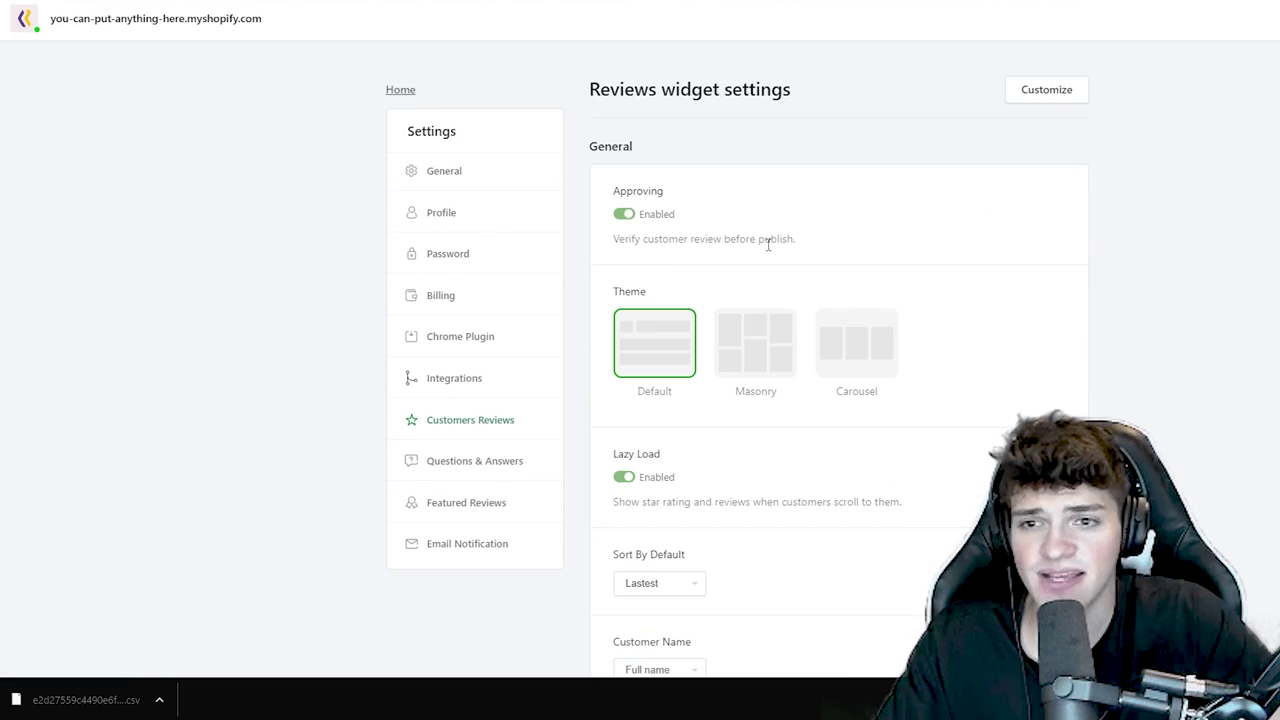
pyautogui.moveTo(792, 242); pyautogui.dragTo(634, 251)
pyautogui.click(624, 244)
pyautogui.scroll(-10, 839, 400)
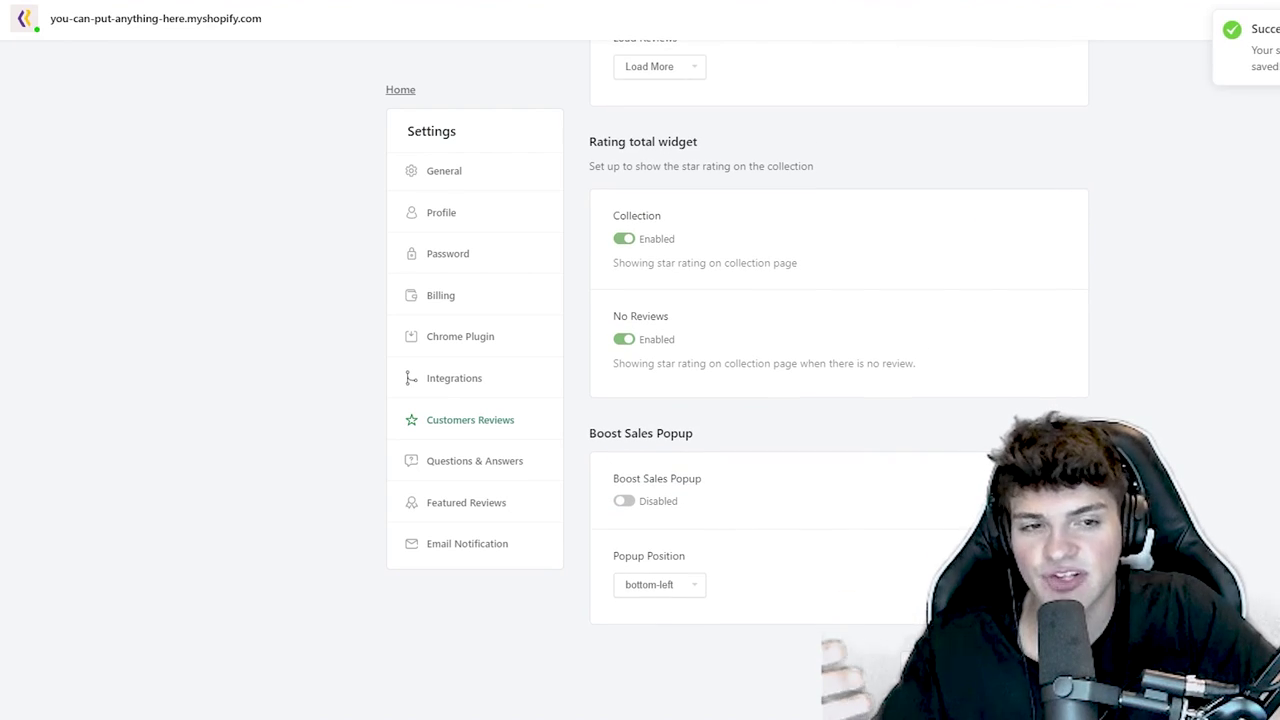
pyautogui.scroll(10, 839, 387)
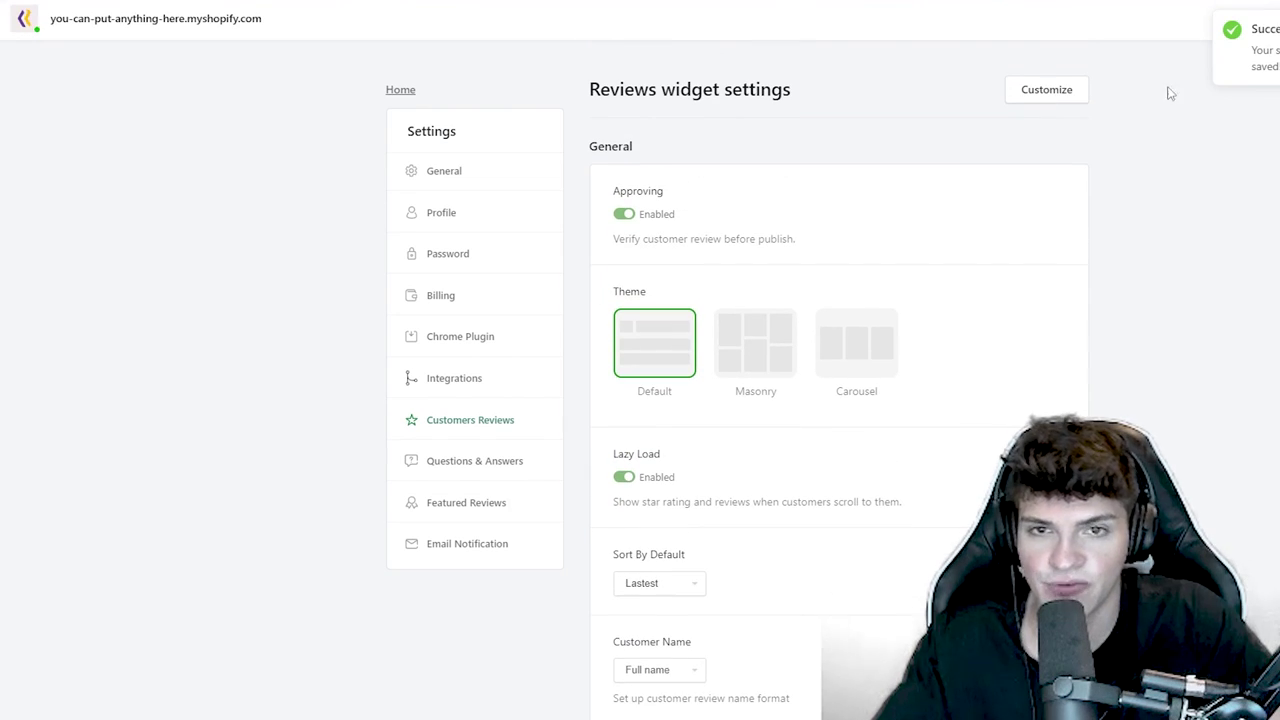
pyautogui.click(1047, 92)
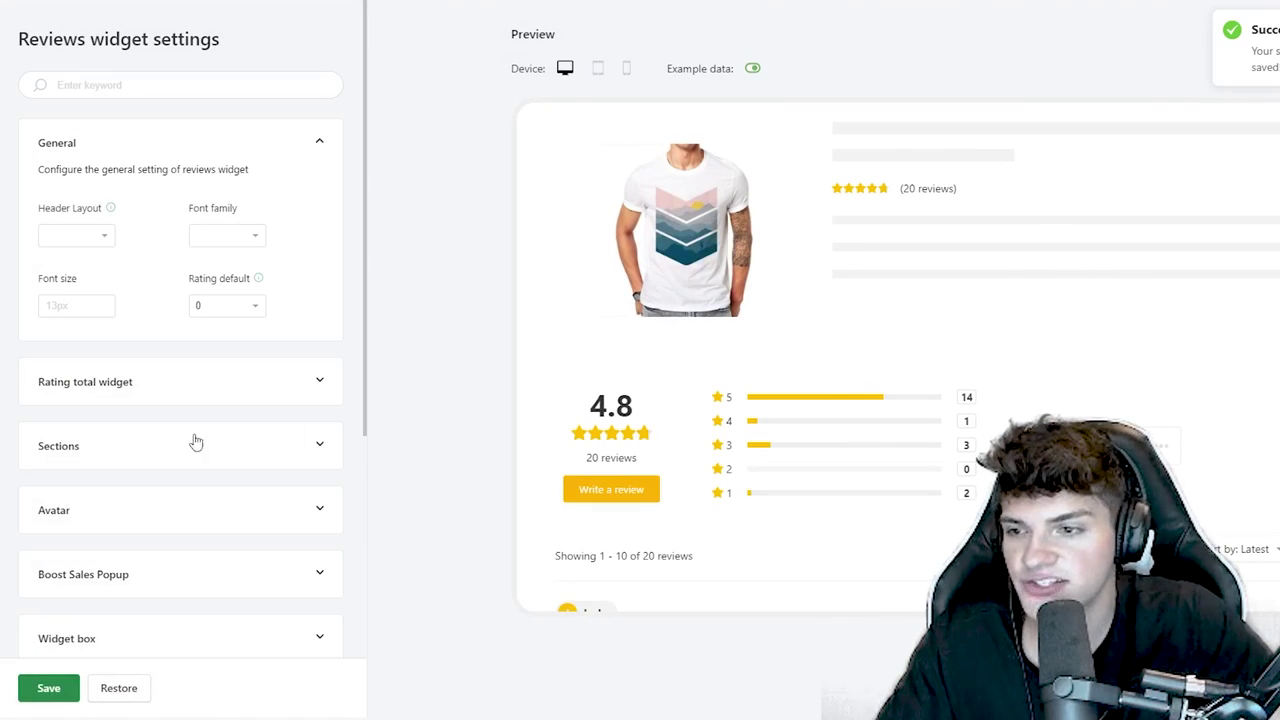
# - In widget Sections, hide Date time and Like Button, and show Flag and Full Content
pyautogui.click(174, 460)
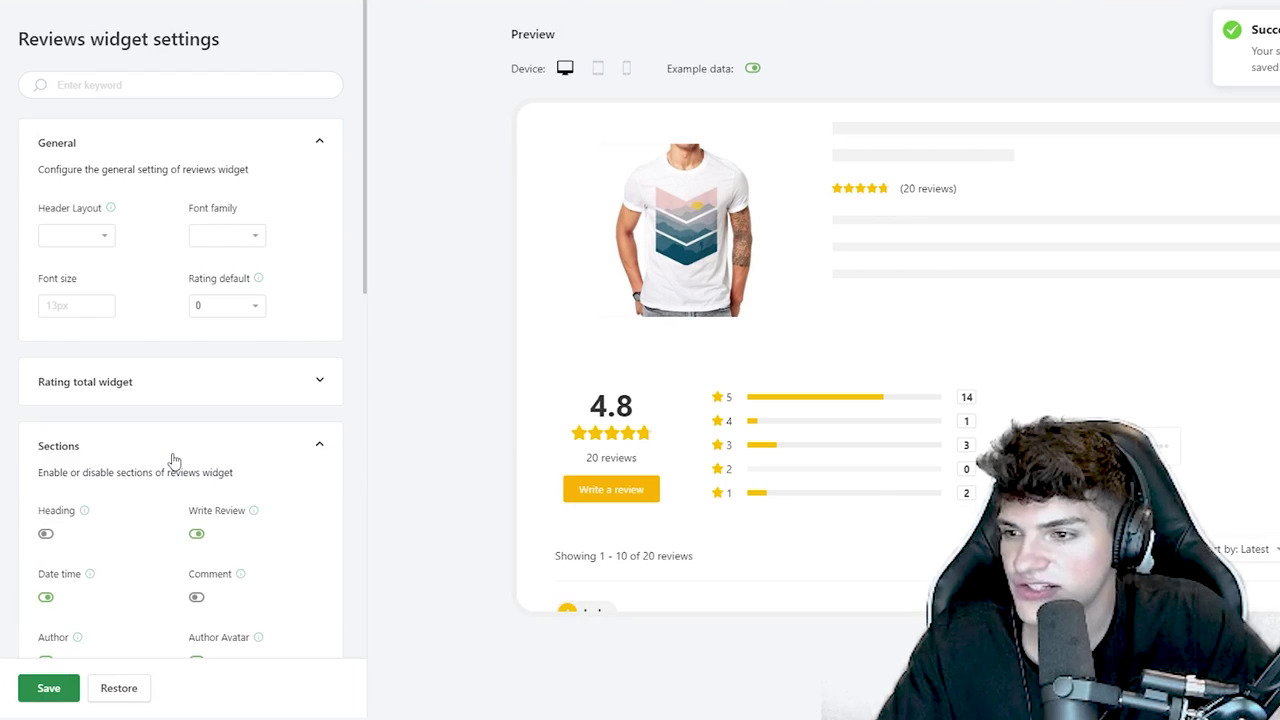
pyautogui.scroll(-1, 103, 463)
pyautogui.scroll(-4, 808, 409)
pyautogui.scroll(-1, 786, 410)
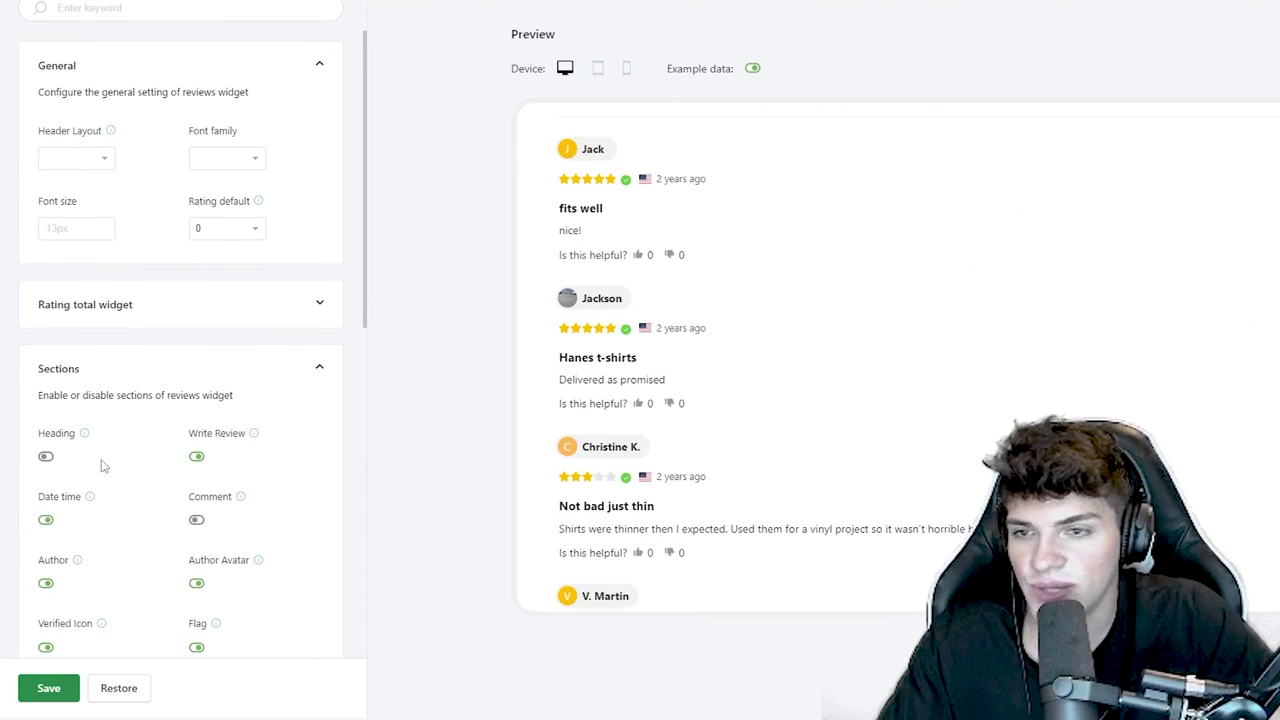
pyautogui.scroll(-1, 105, 465)
pyautogui.scroll(-1, 120, 420)
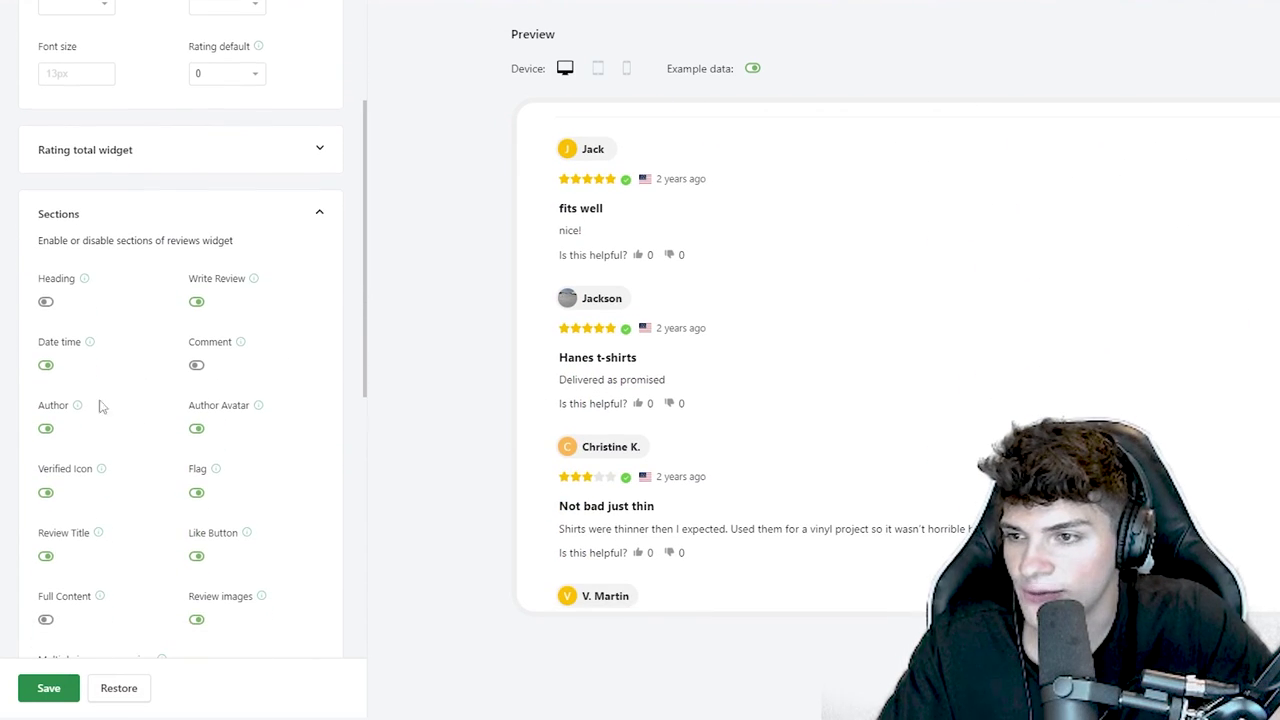
pyautogui.click(46, 366)
pyautogui.click(46, 366)
pyautogui.click(46, 366)
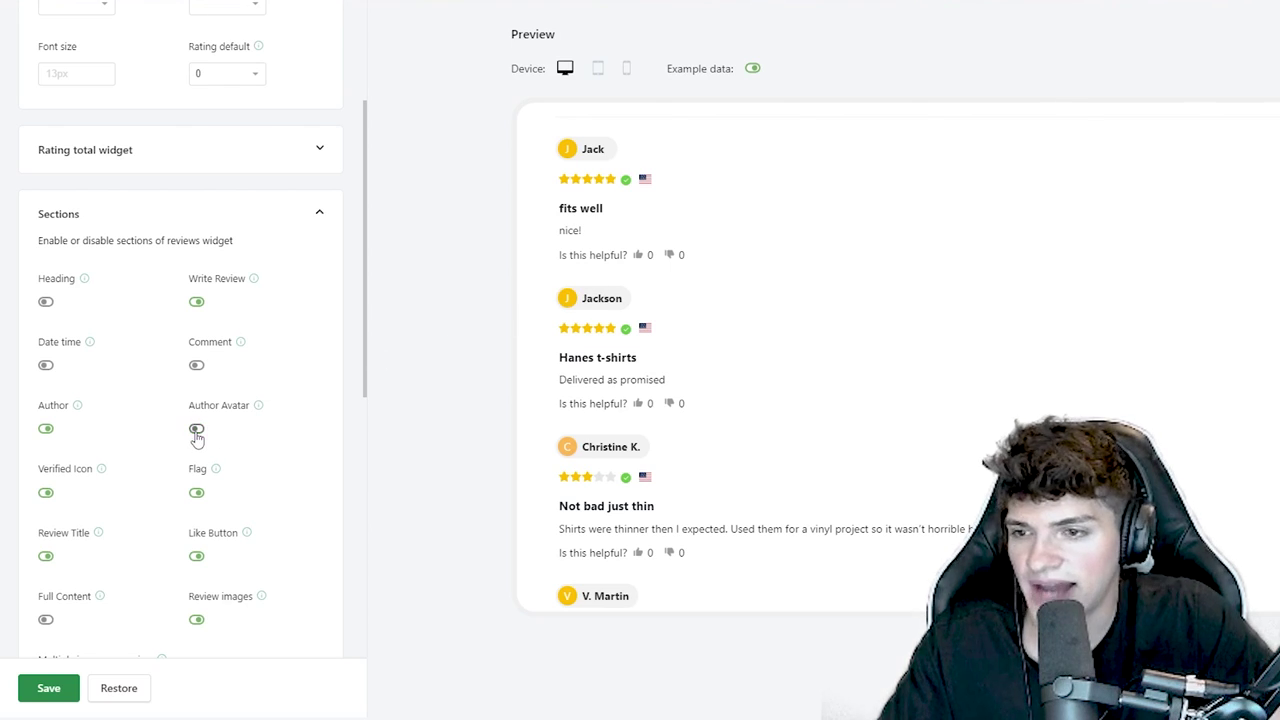
pyautogui.click(196, 493)
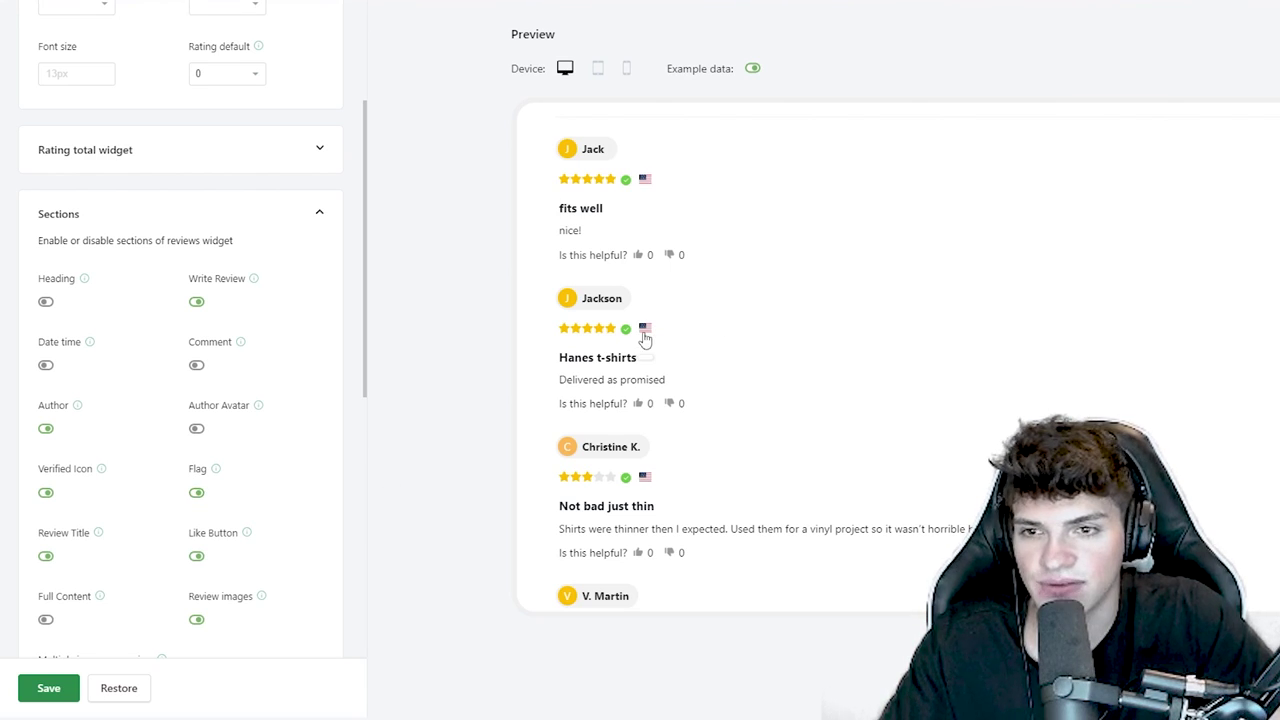
pyautogui.scroll(-1, 235, 392)
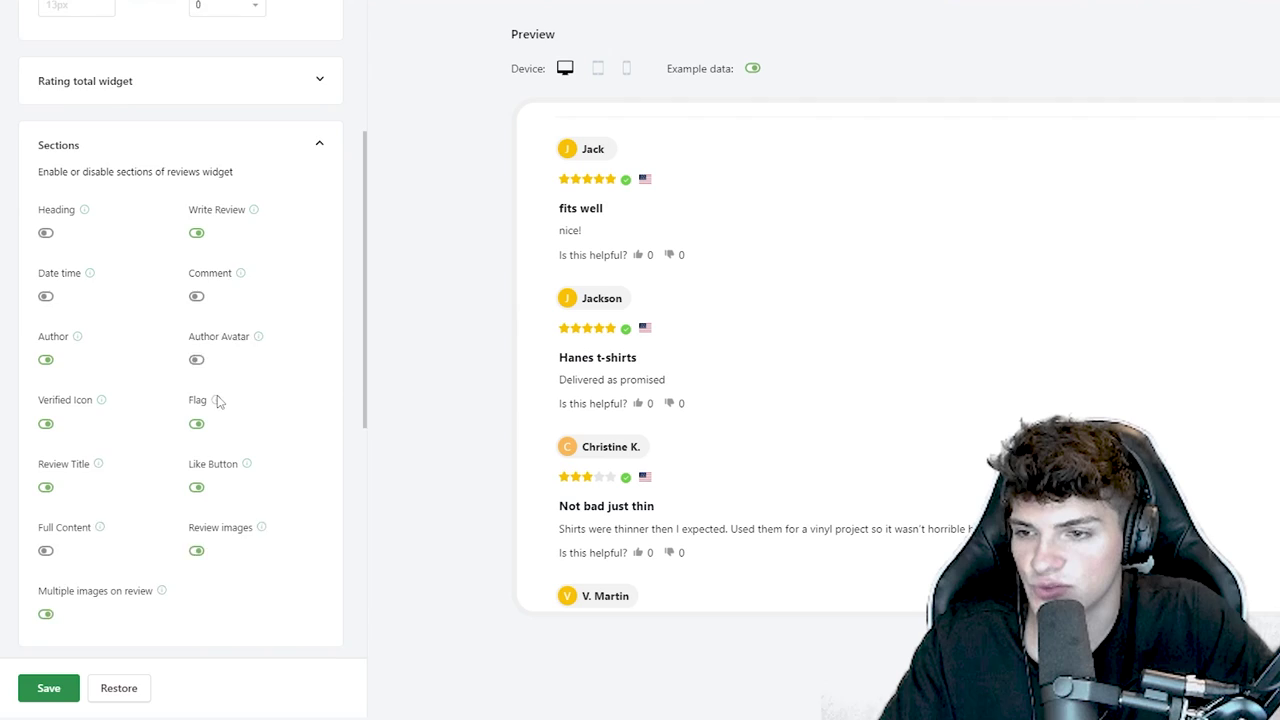
pyautogui.click(197, 481)
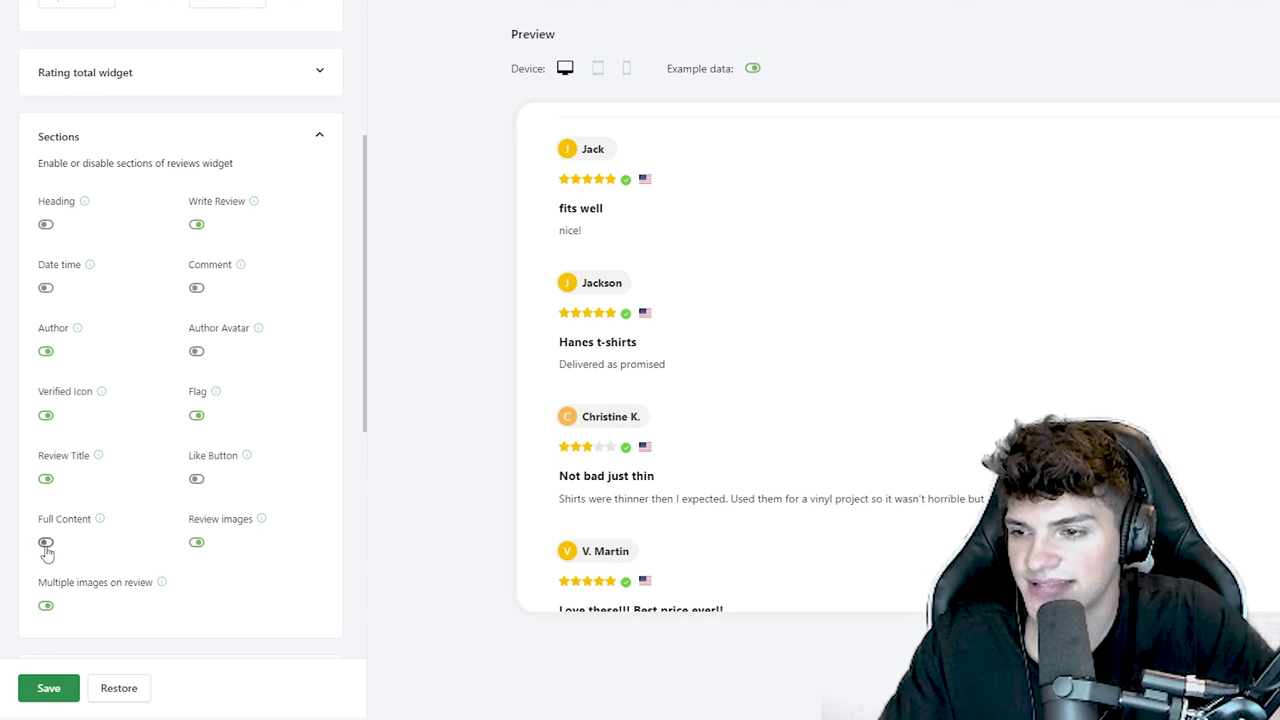
pyautogui.click(46, 543)
pyautogui.scroll(-4, 46, 548)
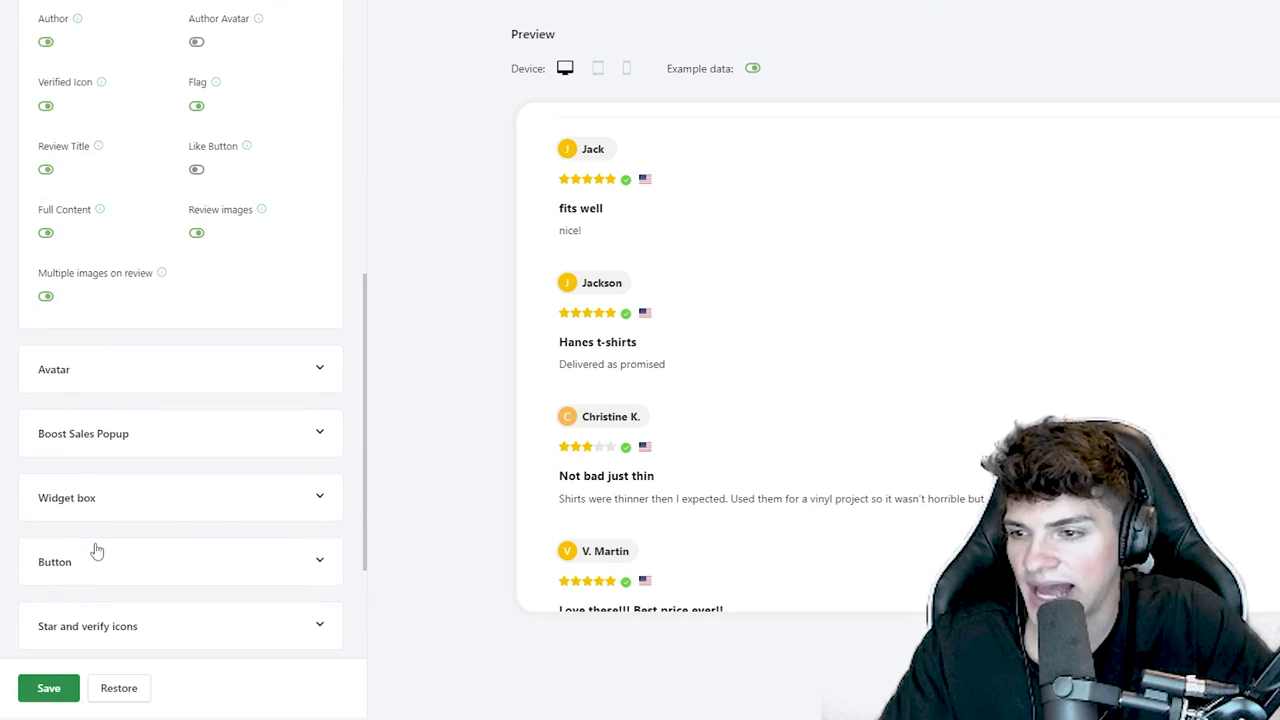
# - Set the review button background to black #000000 and expand the Star and verify icons settings
pyautogui.click(97, 556)
pyautogui.click(49, 458)
pyautogui.moveTo(101, 521); pyautogui.dragTo(2, 662)
pyautogui.click(213, 635)
pyautogui.scroll(-2, 170, 520)
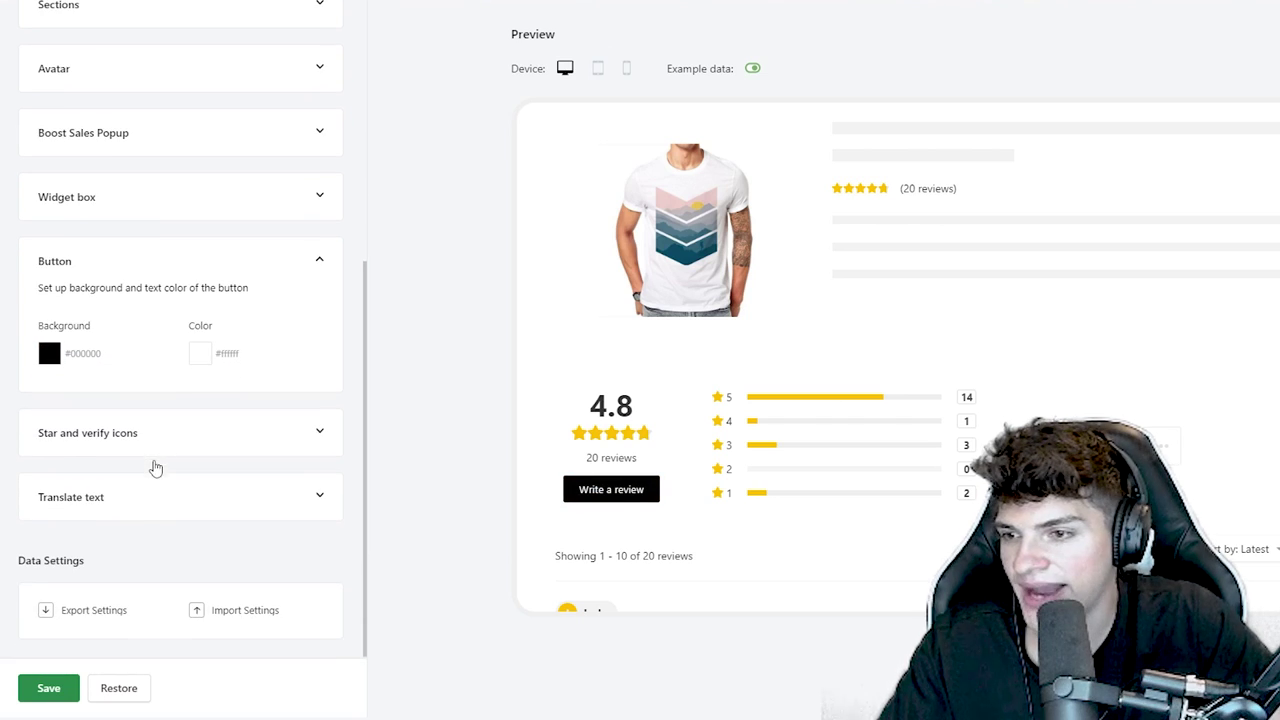
pyautogui.click(107, 432)
pyautogui.scroll(-1, 208, 453)
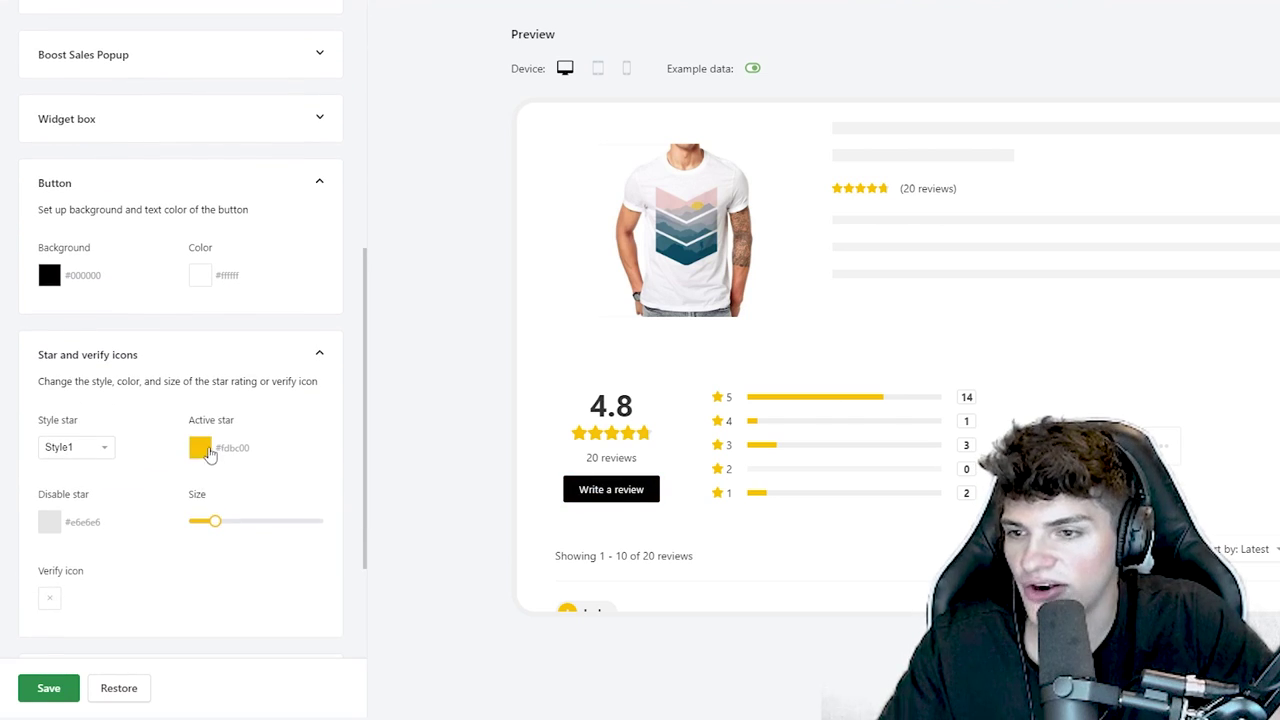
# - Search Google for a review star hex code and select FFD700 for the star colour
pyautogui.hotkey('ctrl', 't')
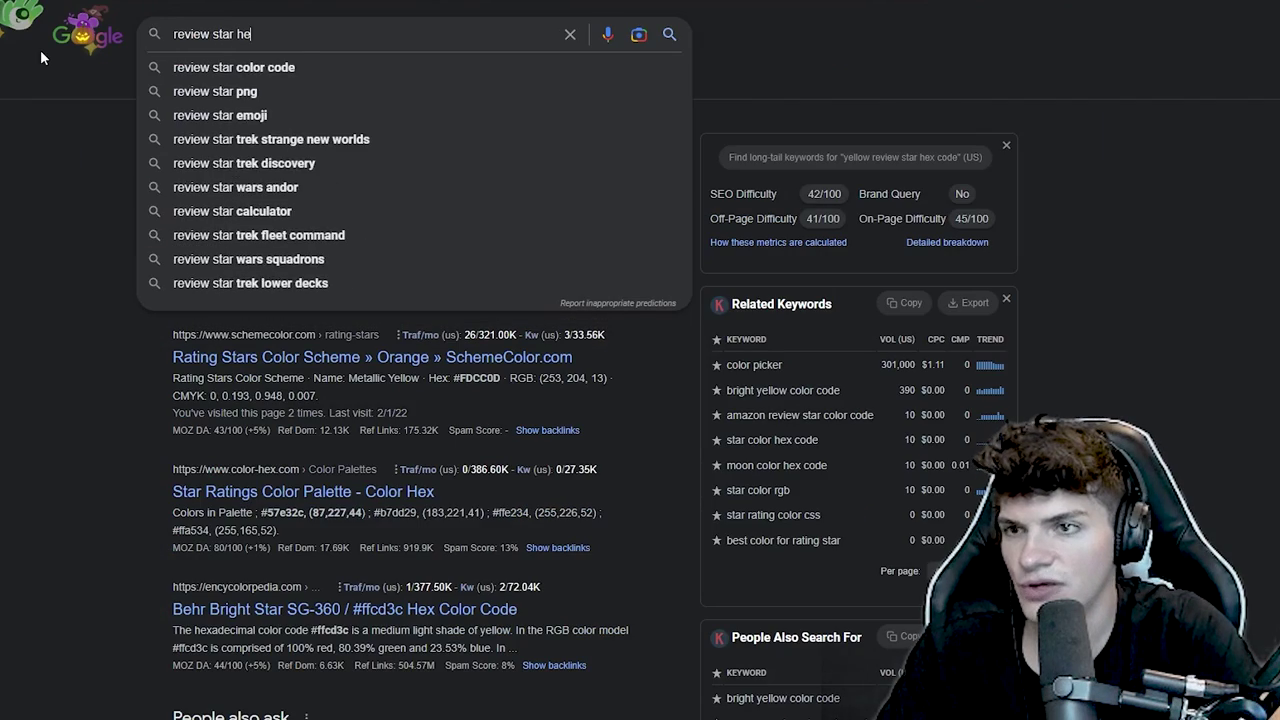
pyautogui.write('x code')
pyautogui.press('Return')
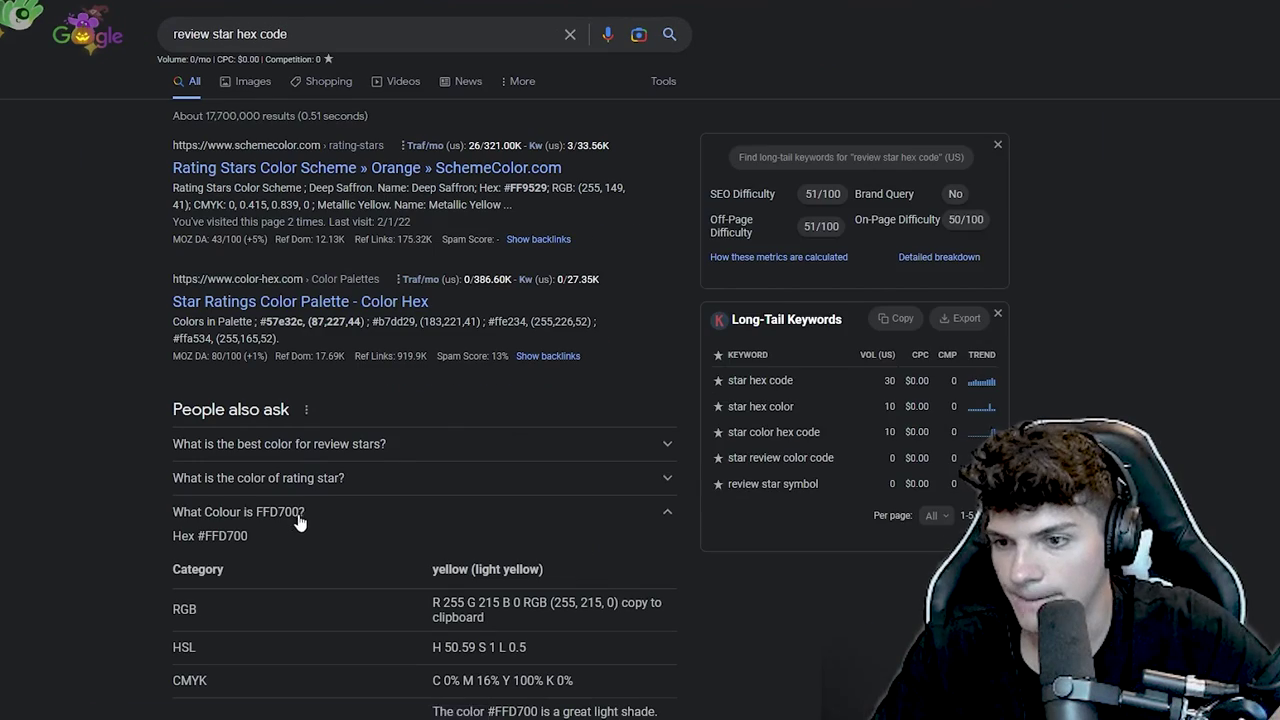
pyautogui.doubleClick(278, 514)
pyautogui.hotkey('ctrl', 'c')
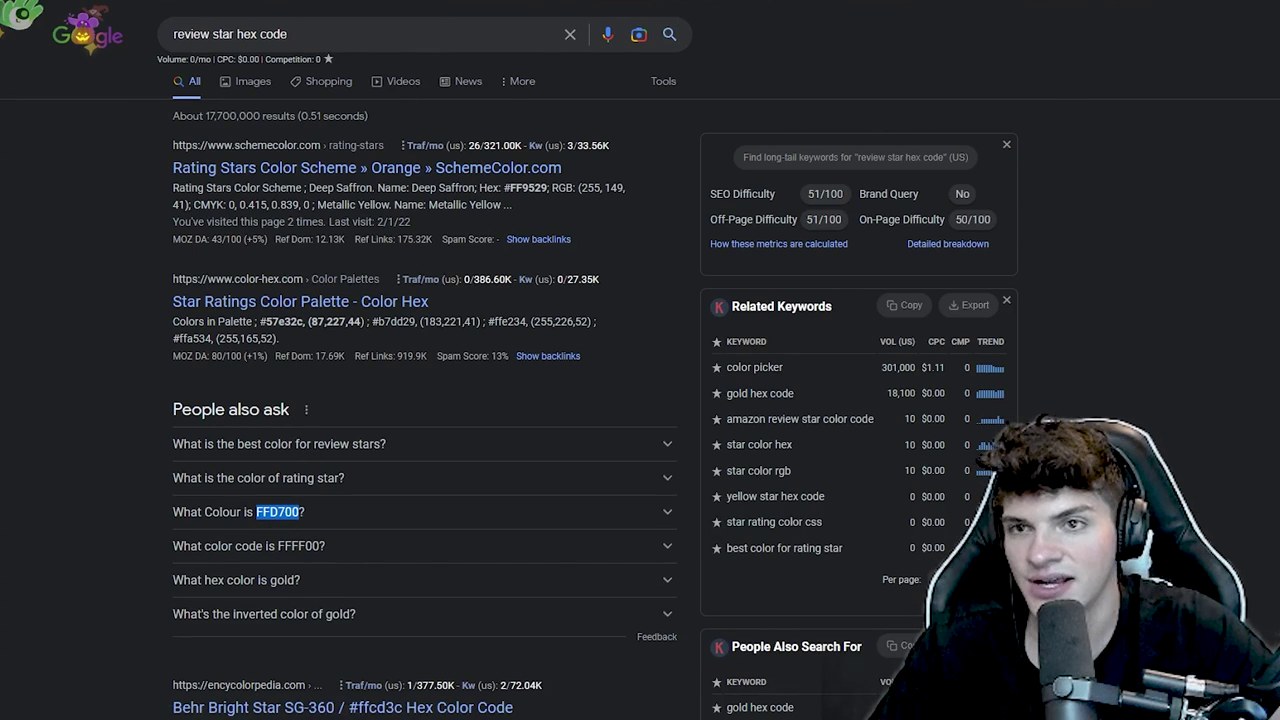
pyautogui.hotkey('alt', 'Tab')
pyautogui.click(200, 450)
# - Paste FFD700 as the active star colour and check the star settings in the preview
pyautogui.tripleClick(150, 620)
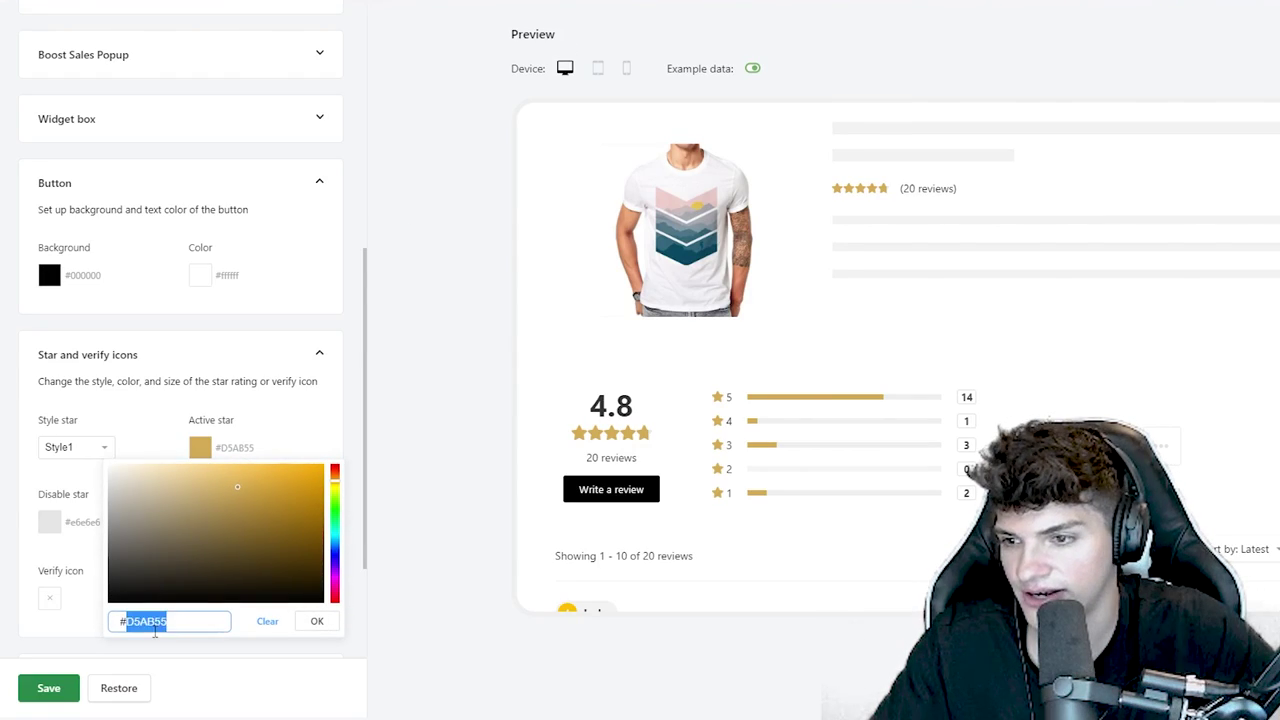
pyautogui.hotkey('ctrl', 'v')
pyautogui.click(417, 586)
pyautogui.scroll(-2, 802, 444)
pyautogui.scroll(-3, 243, 531)
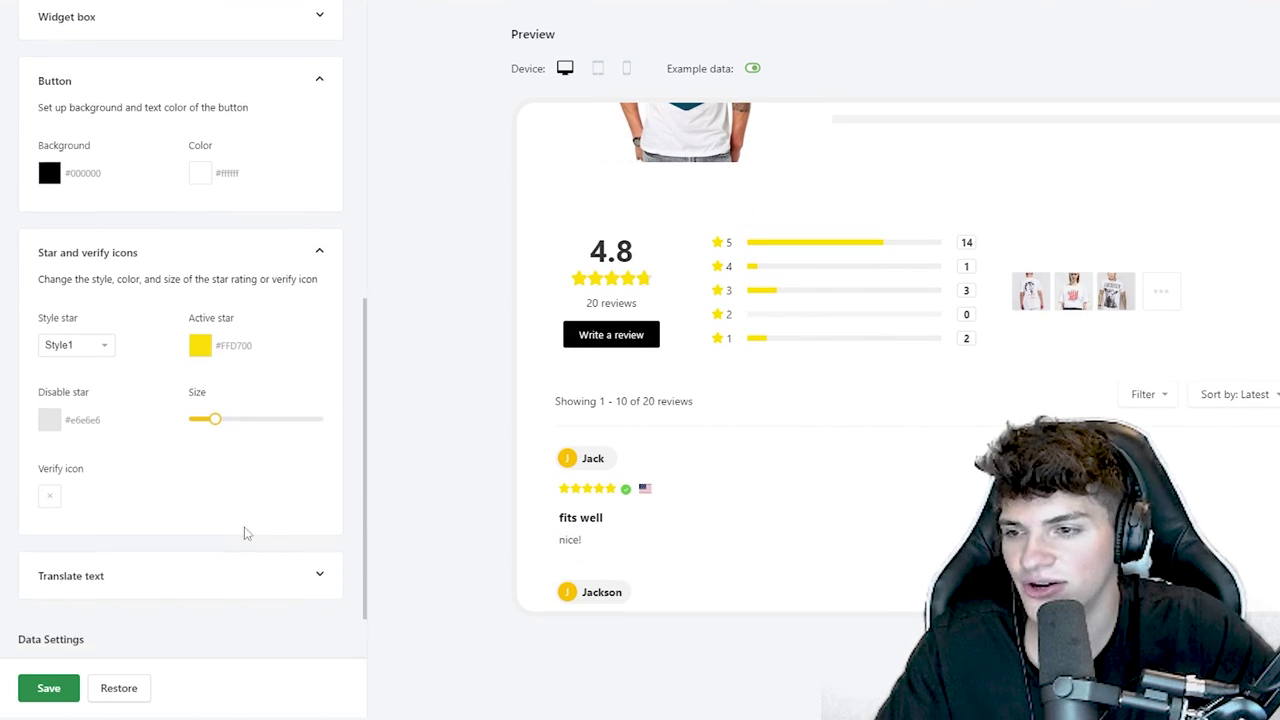
pyautogui.scroll(-4, 871, 451)
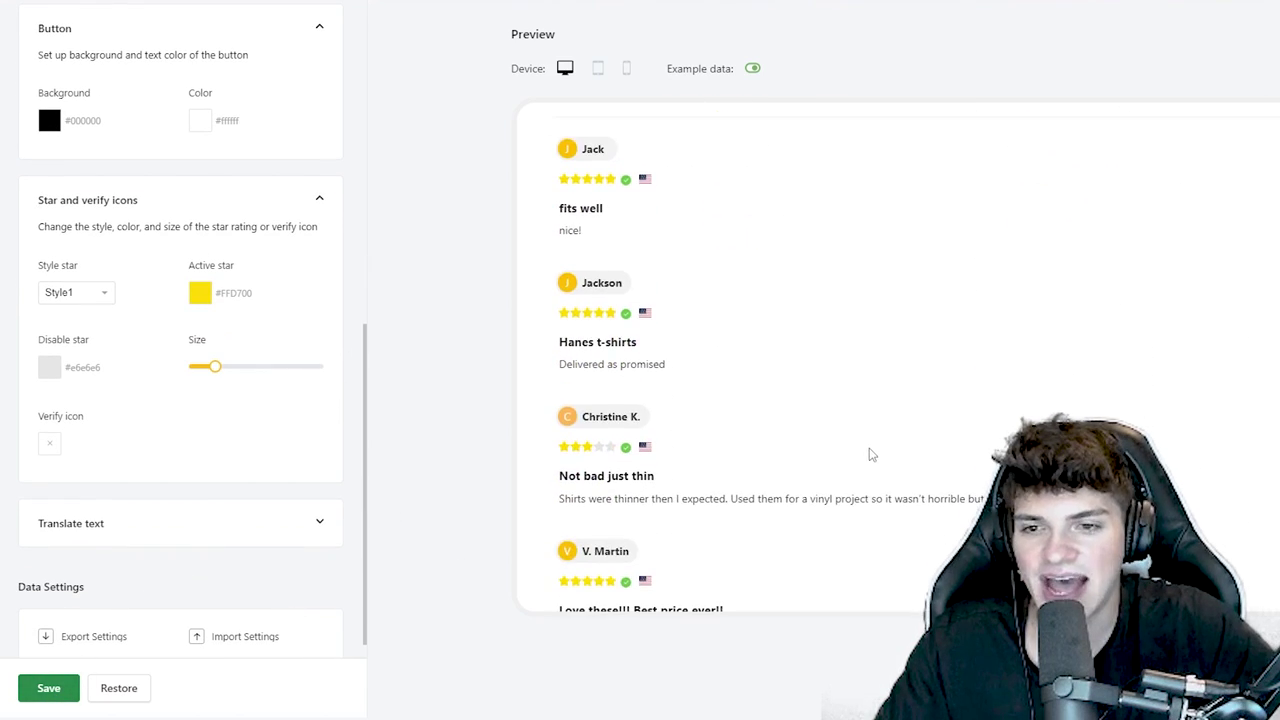
pyautogui.scroll(4, 870, 455)
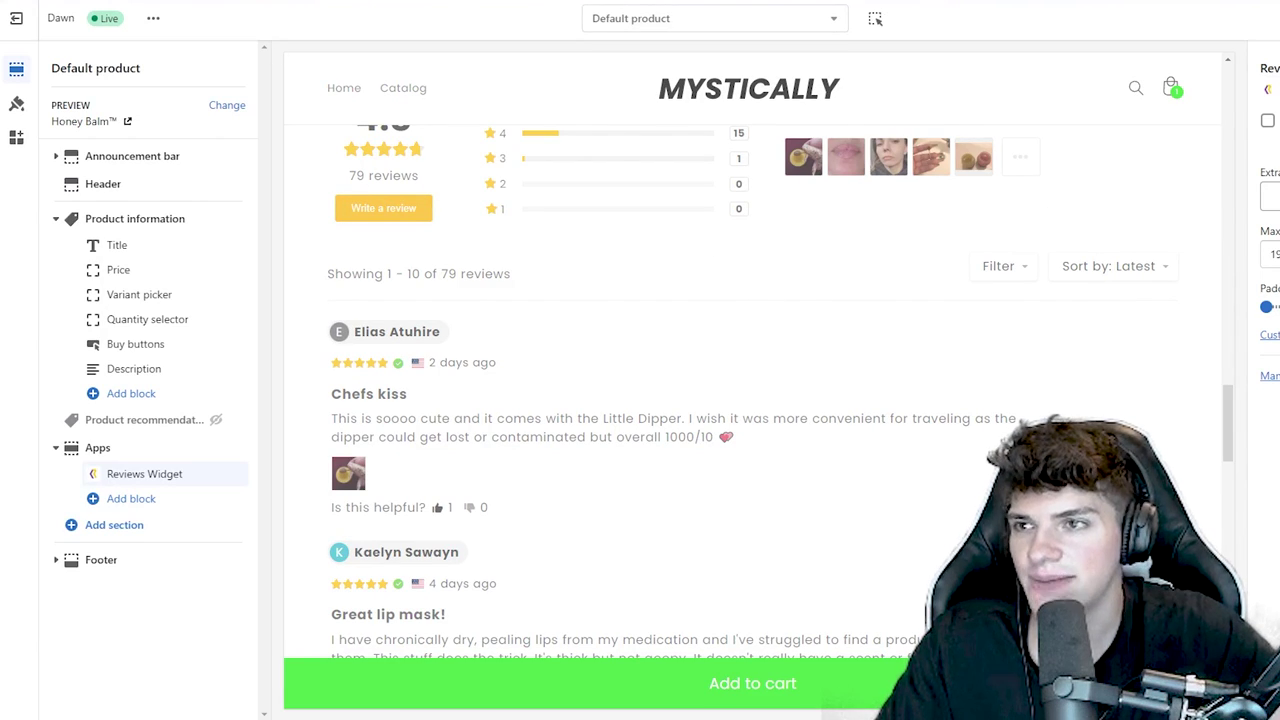
# - Save the theme and check the black Write a review button in the product preview
pyautogui.hotkey('ctrl', 's')
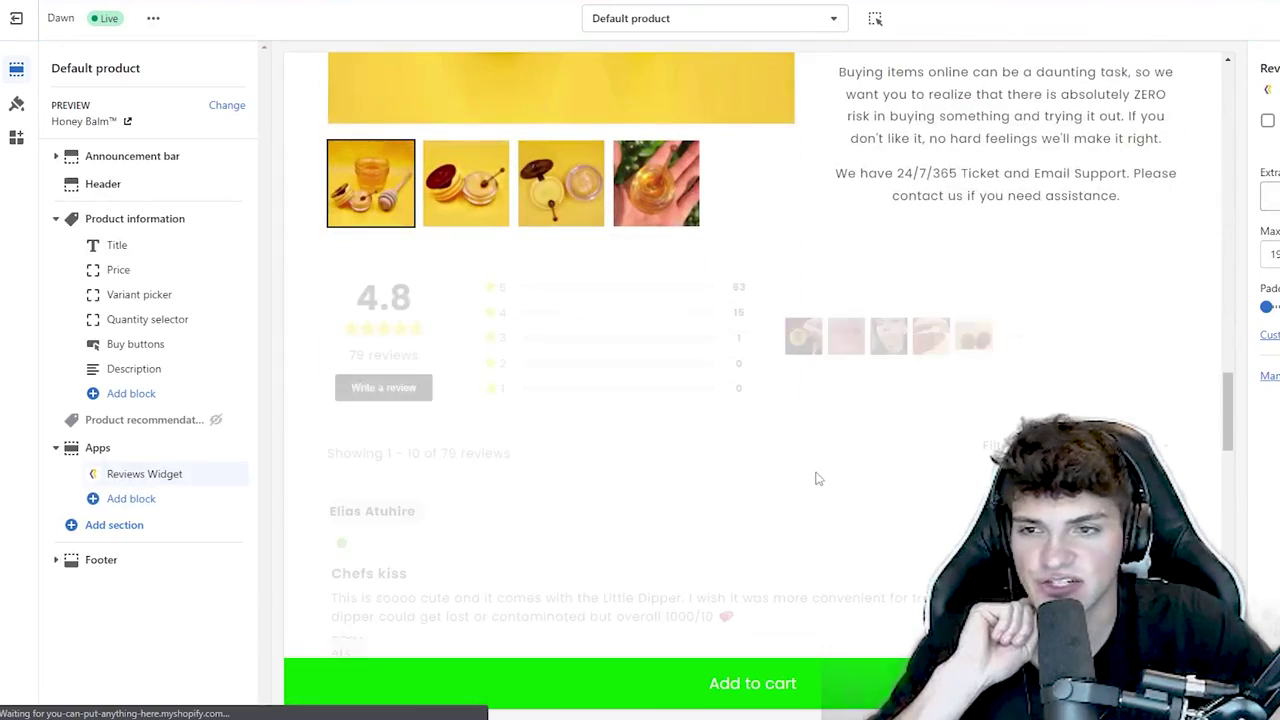
pyautogui.scroll(-3, 486, 430)
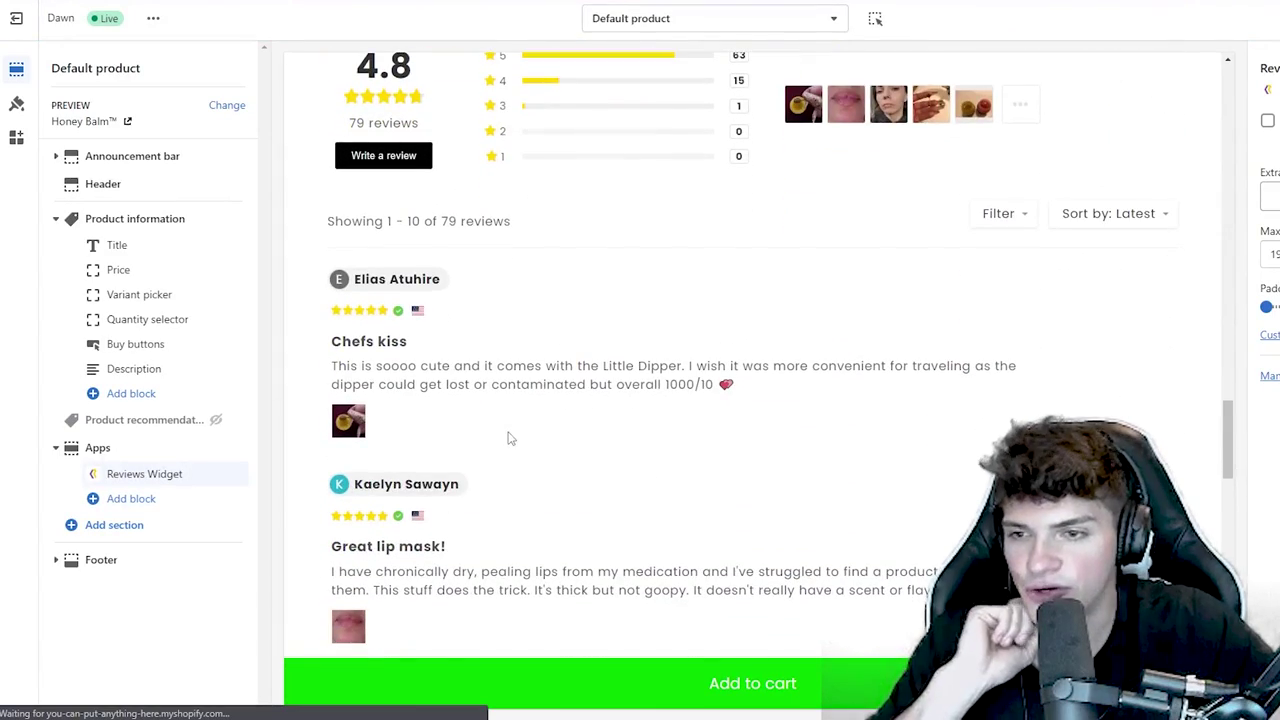
pyautogui.scroll(-10, 510, 440)
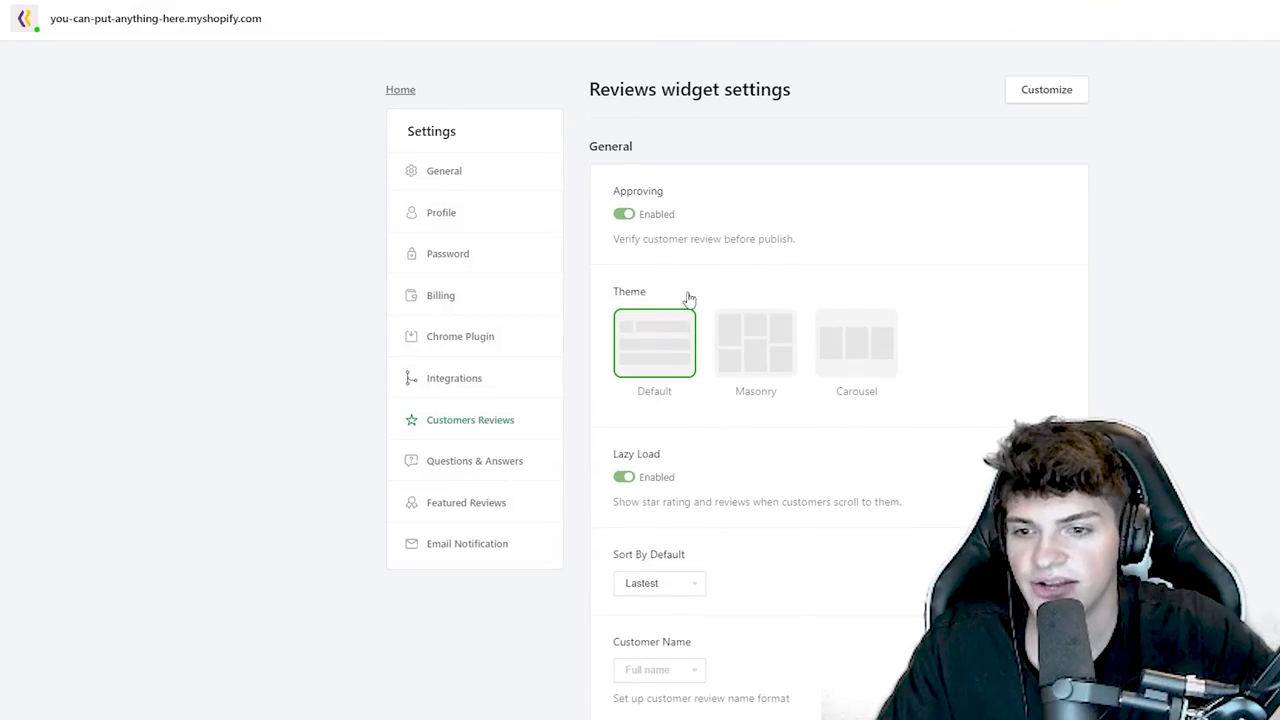
# - Lower the widget's Reviews per page setting from 10 to 5
pyautogui.moveTo(770, 80); pyautogui.dragTo(624, 86)
pyautogui.click(624, 86)
pyautogui.scroll(-4, 591, 329)
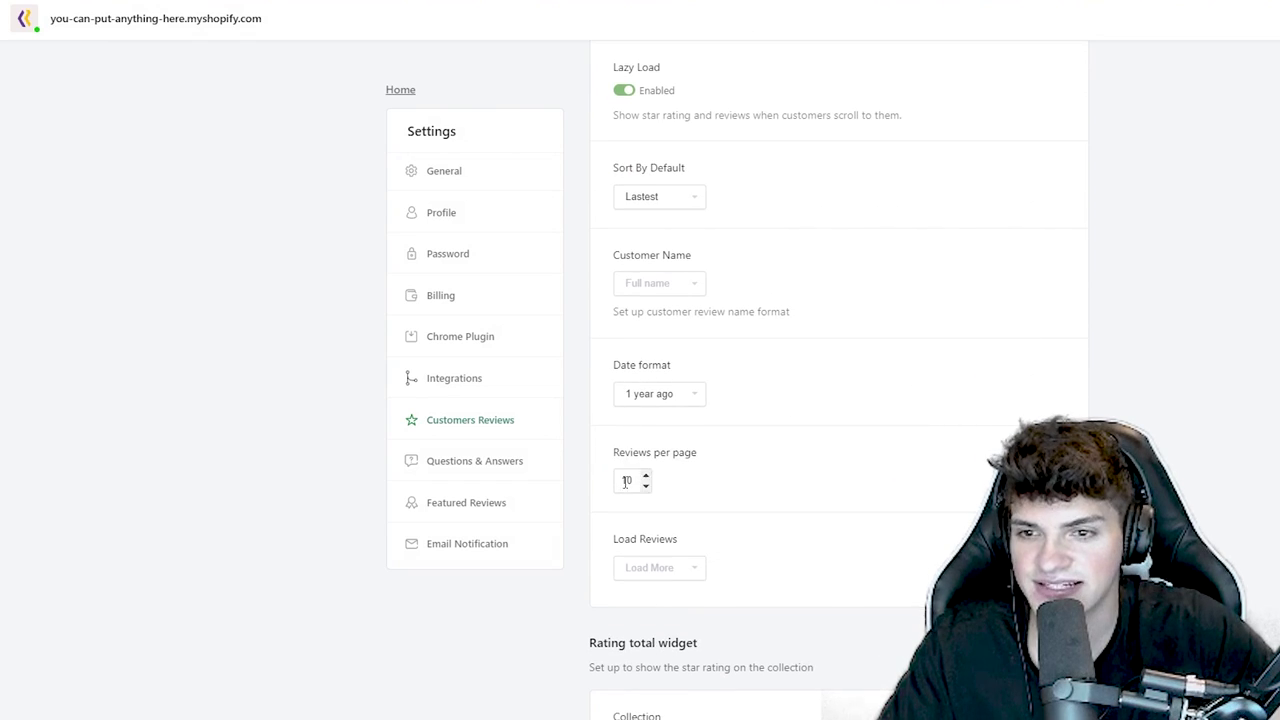
pyautogui.moveTo(692, 455); pyautogui.dragTo(614, 458)
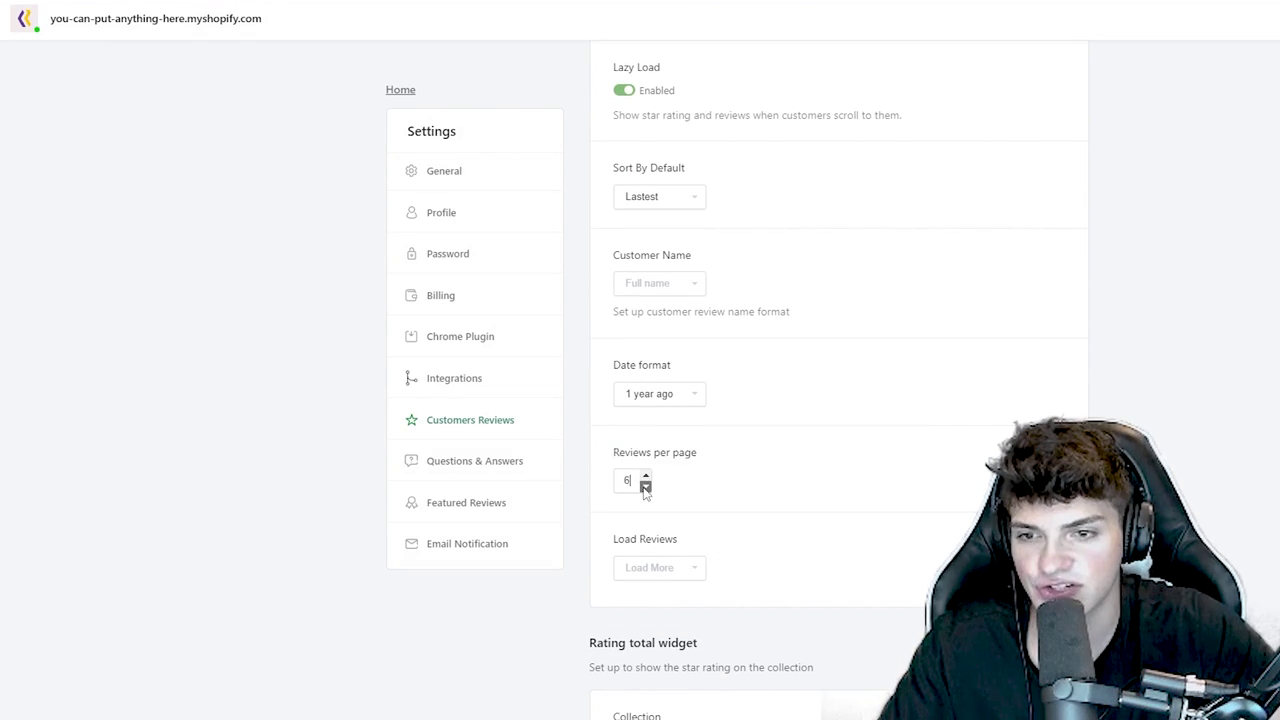
pyautogui.scroll(4, 1189, 149)
pyautogui.scroll(-9, 840, 380)
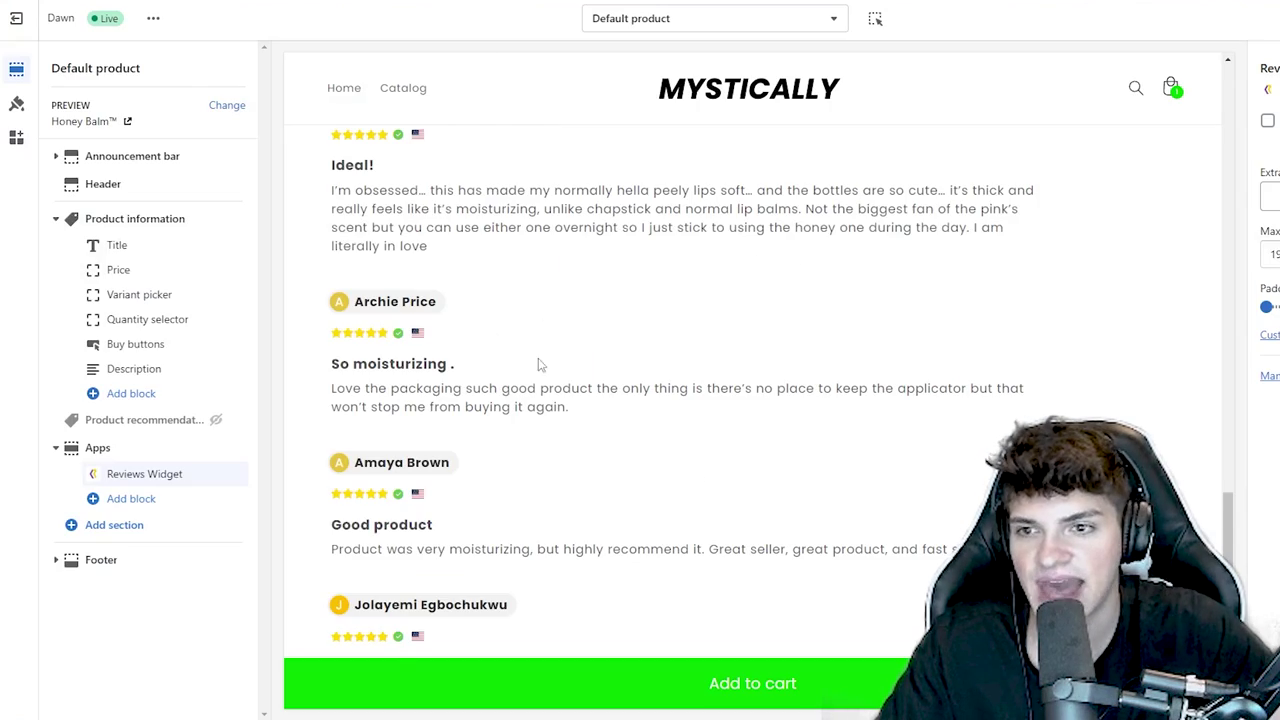
pyautogui.scroll(-6, 500, 450)
# - Reload the theme editor and confirm the reviews list shows 1–5 of 79
pyautogui.scroll(2, 460, 545)
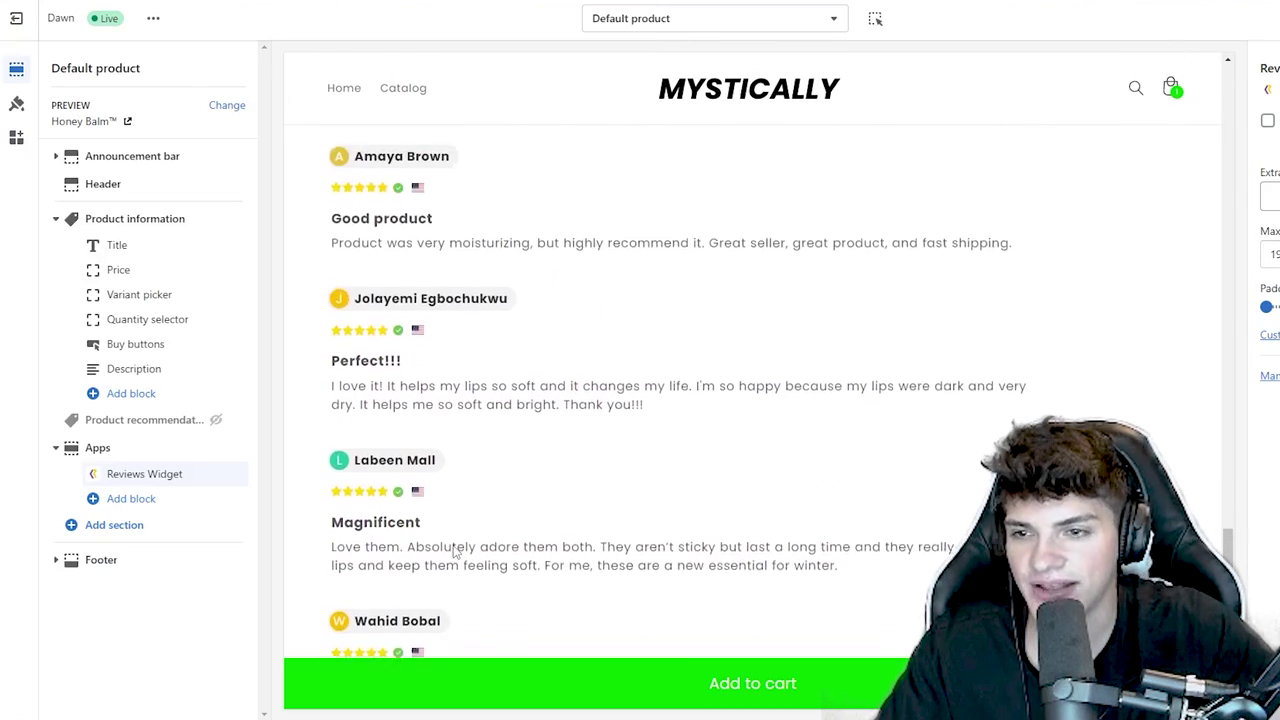
pyautogui.scroll(9, 455, 550)
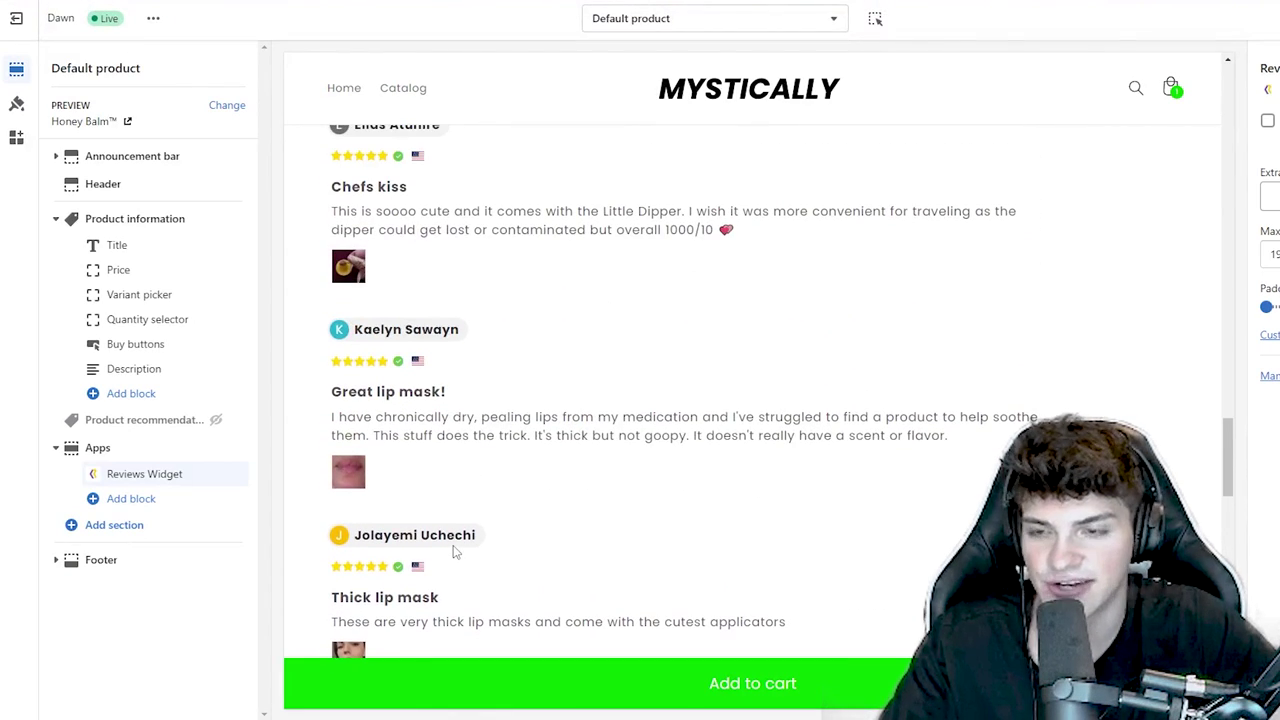
pyautogui.press('F5')
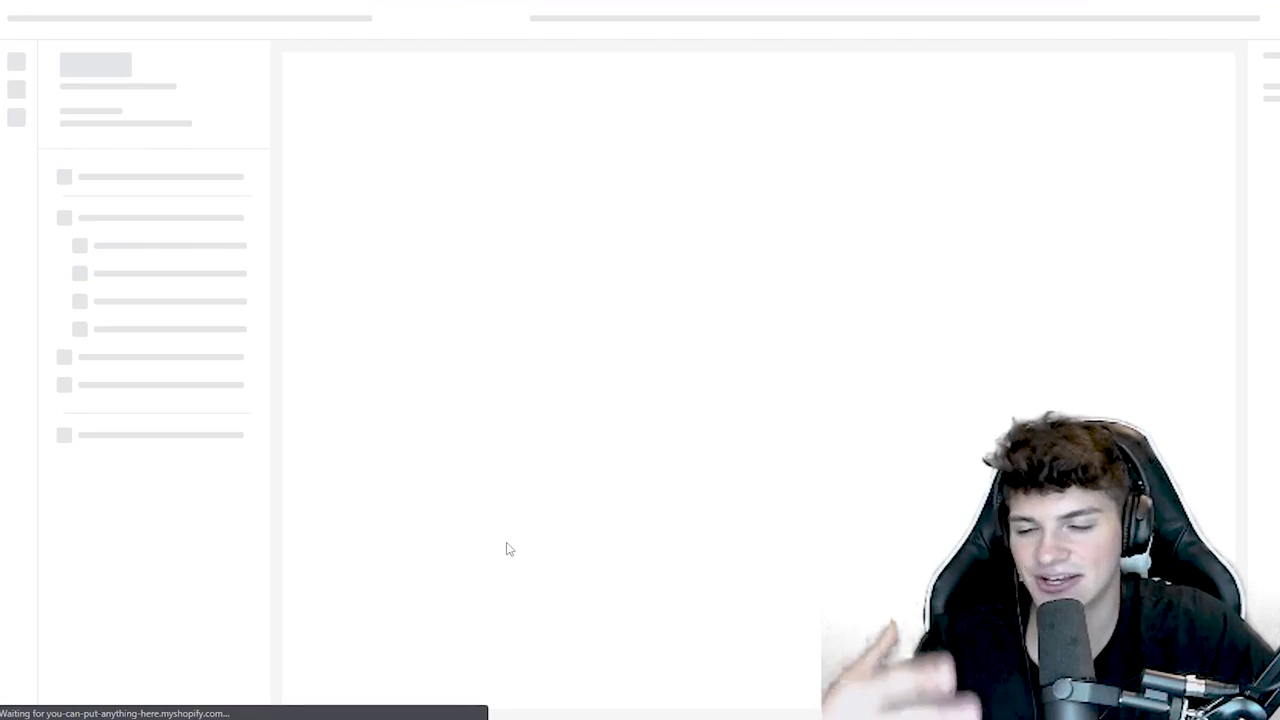
pyautogui.scroll(-7, 559, 392)
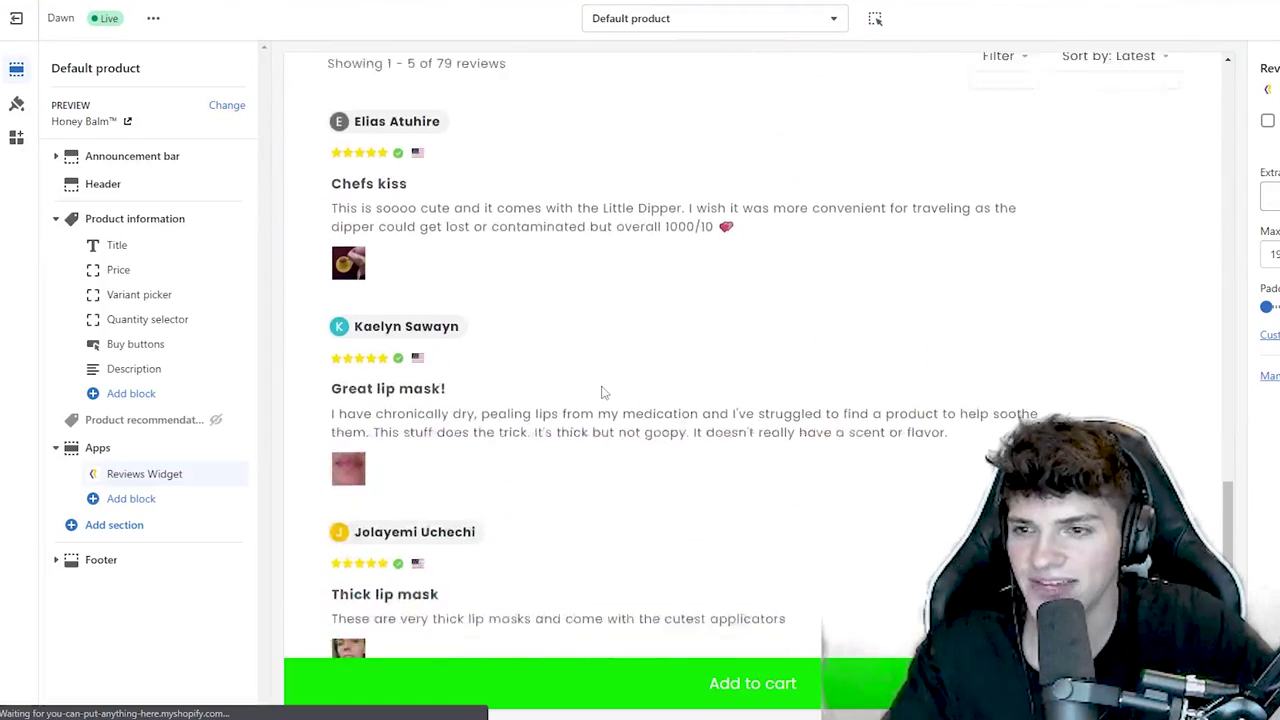
pyautogui.scroll(5, 689, 471)
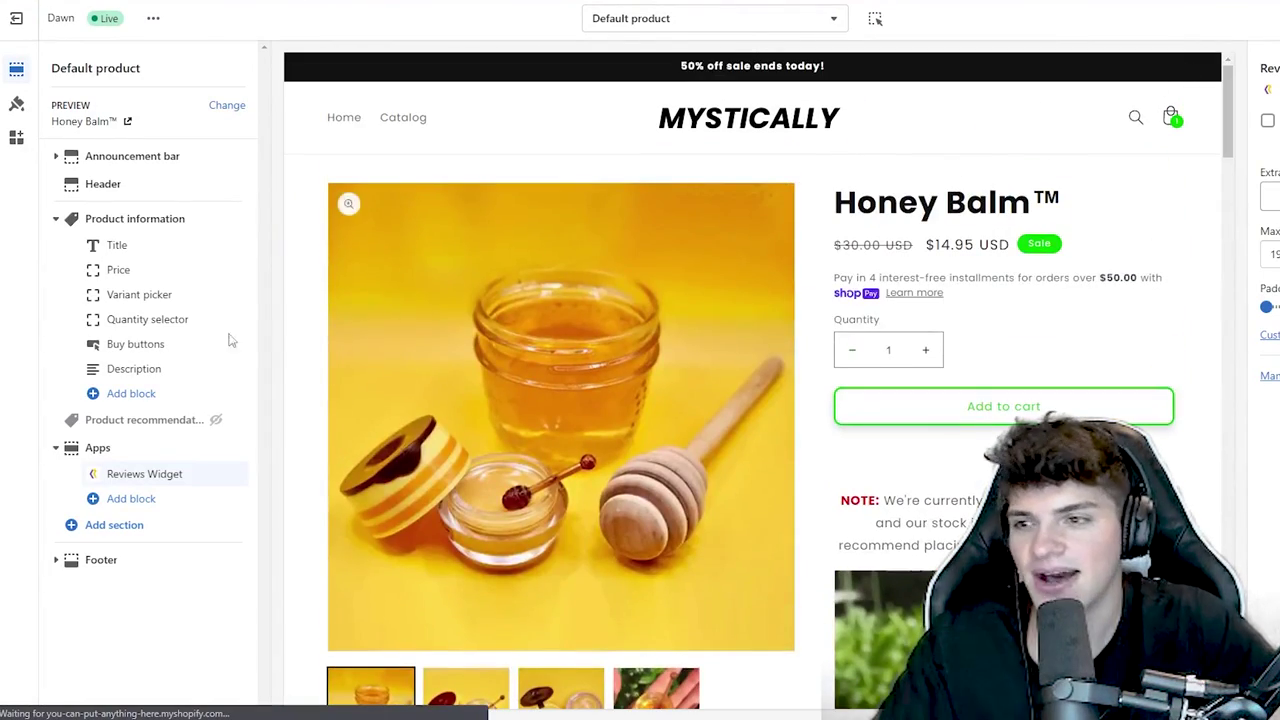
# - Add the Ryviu Star Ratings block to Product information and move it directly below Title
pyautogui.click(140, 400)
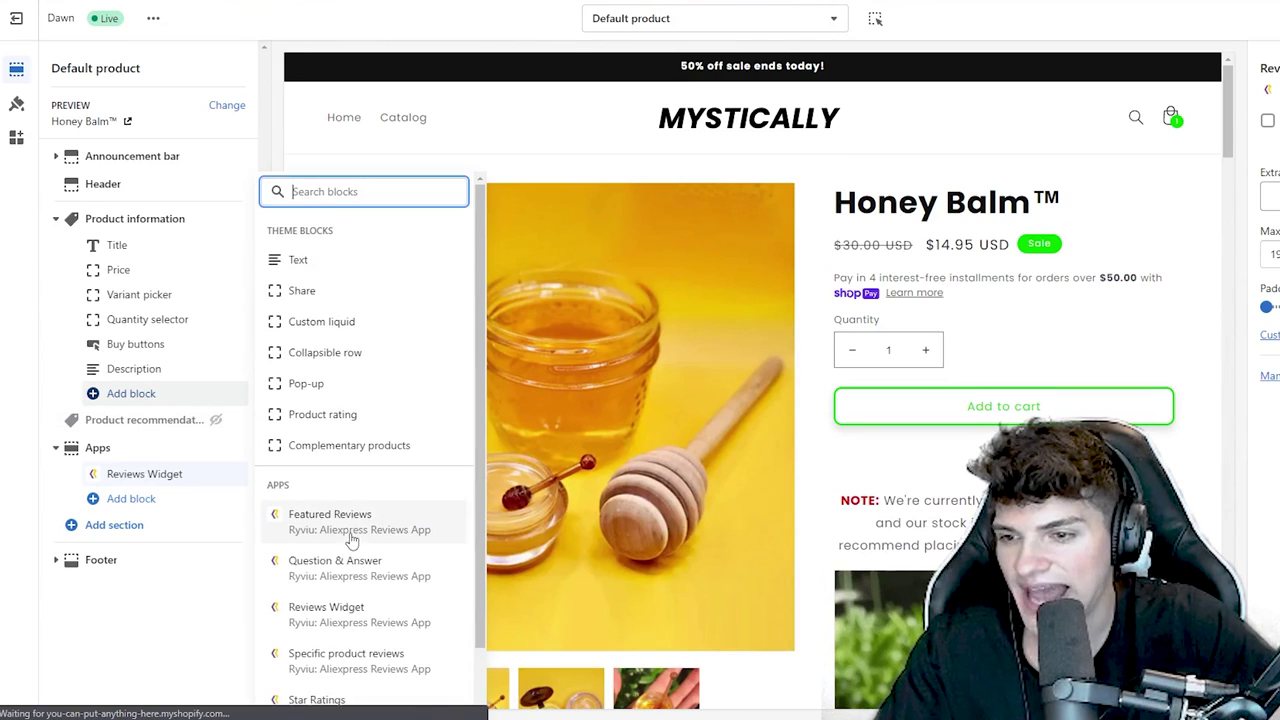
pyautogui.scroll(-2, 346, 520)
pyautogui.click(330, 645)
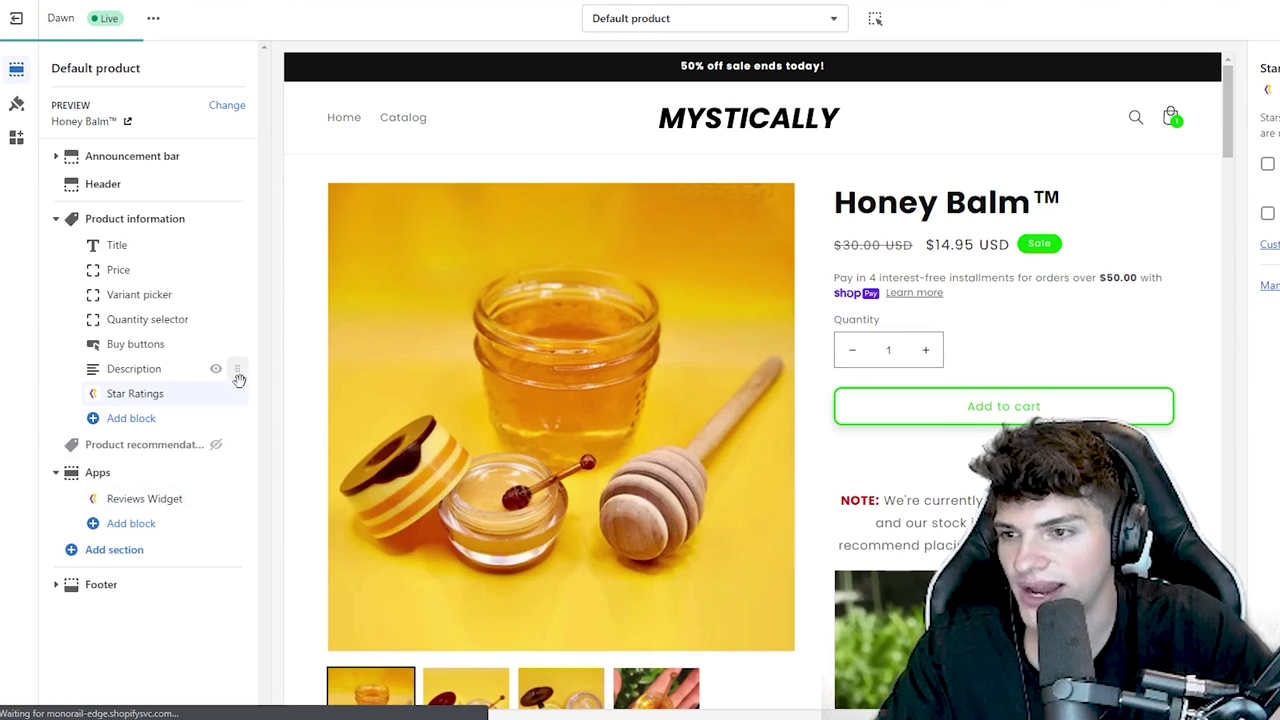
pyautogui.moveTo(237, 397); pyautogui.dragTo(235, 268)
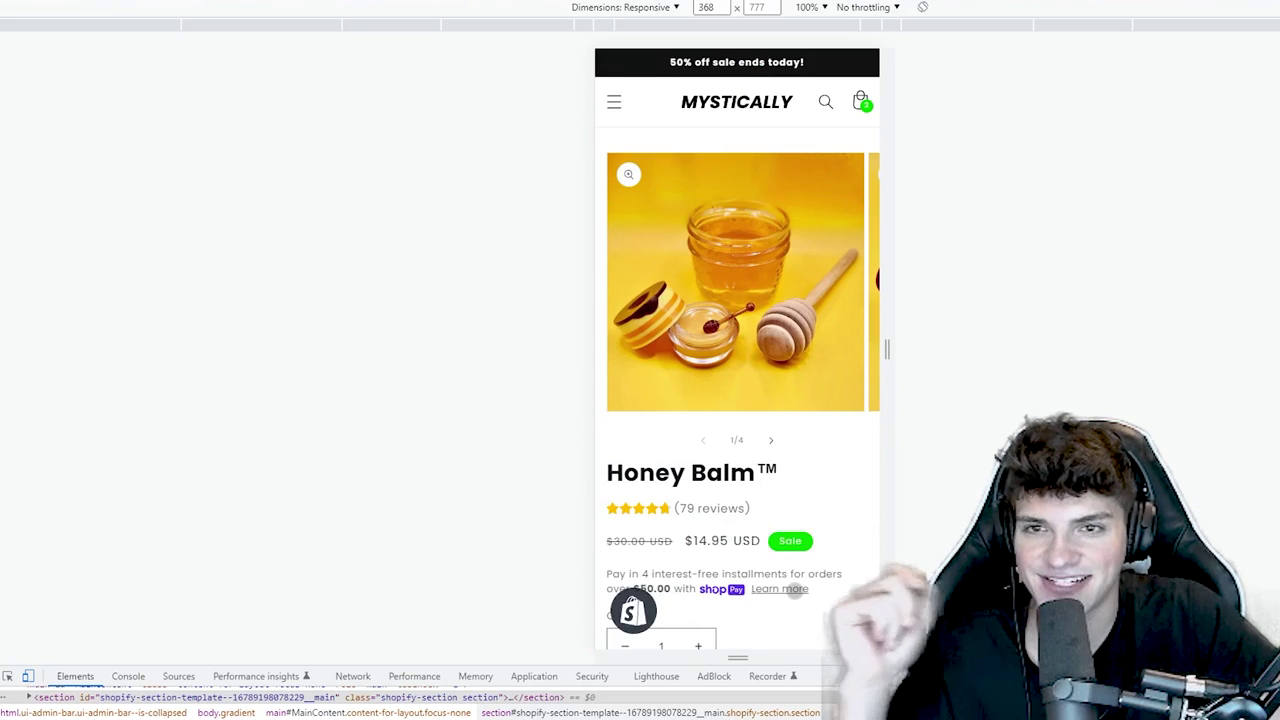
# - Scroll the mobile product page to check the star ratings and 4.8 review summary
pyautogui.scroll(-1, 795, 590)
pyautogui.scroll(-3, 795, 597)
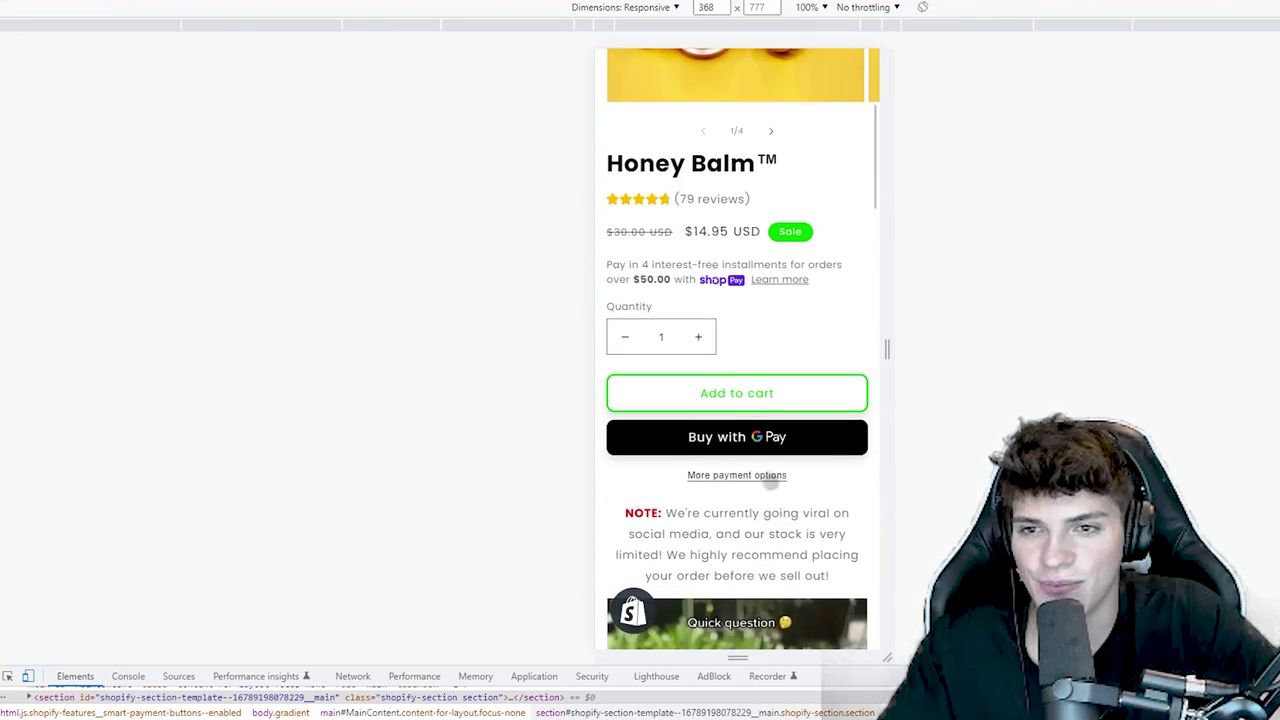
pyautogui.scroll(1, 716, 272)
pyautogui.scroll(-12, 715, 371)
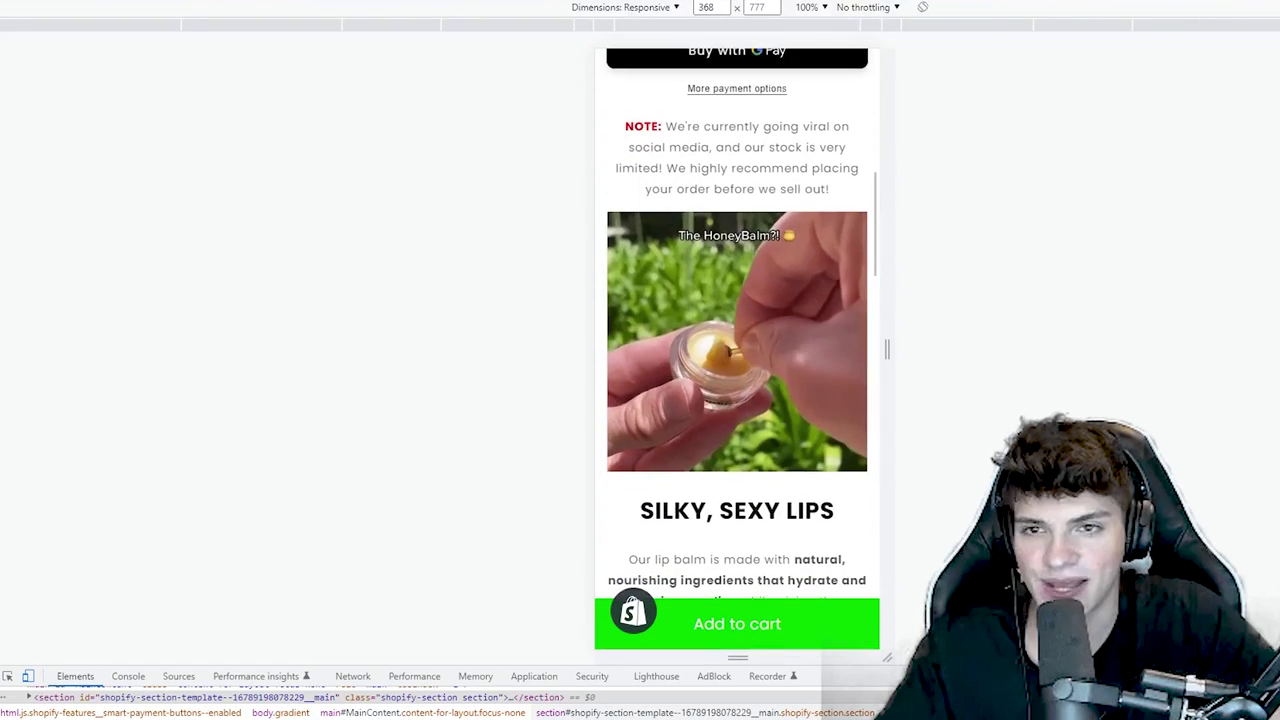
pyautogui.scroll(-14, 724, 402)
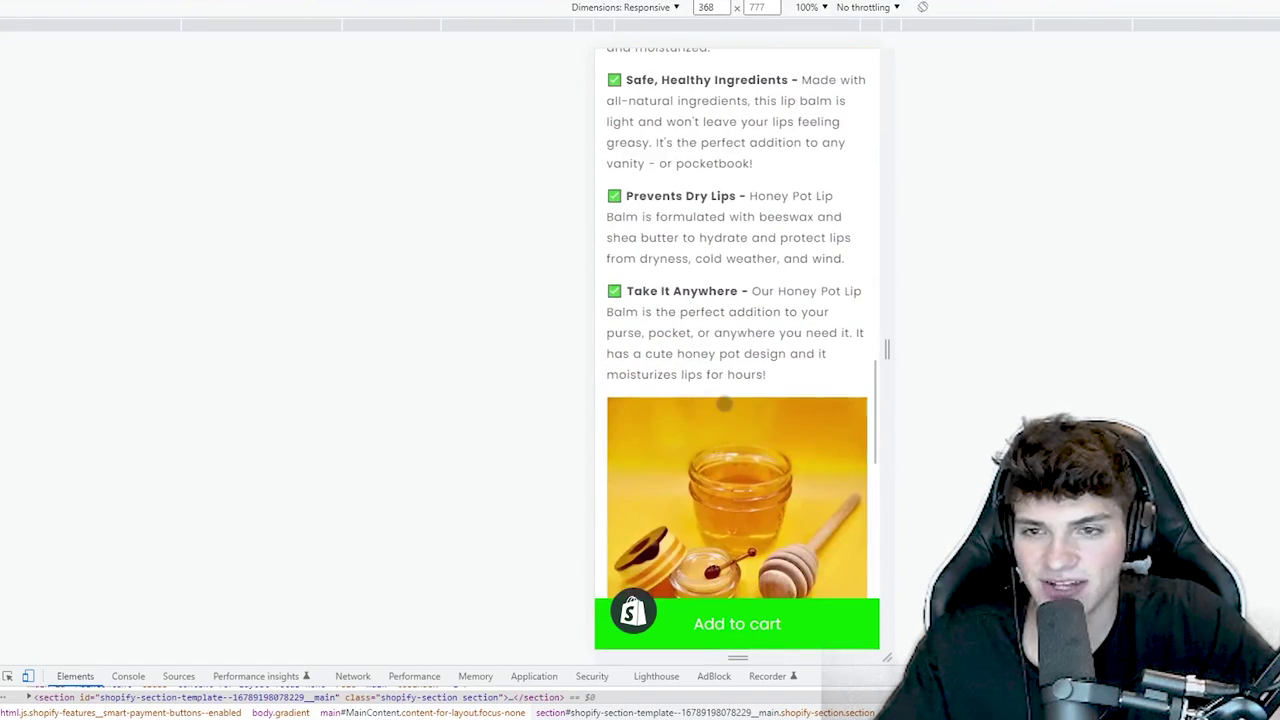
pyautogui.scroll(-6, 746, 450)
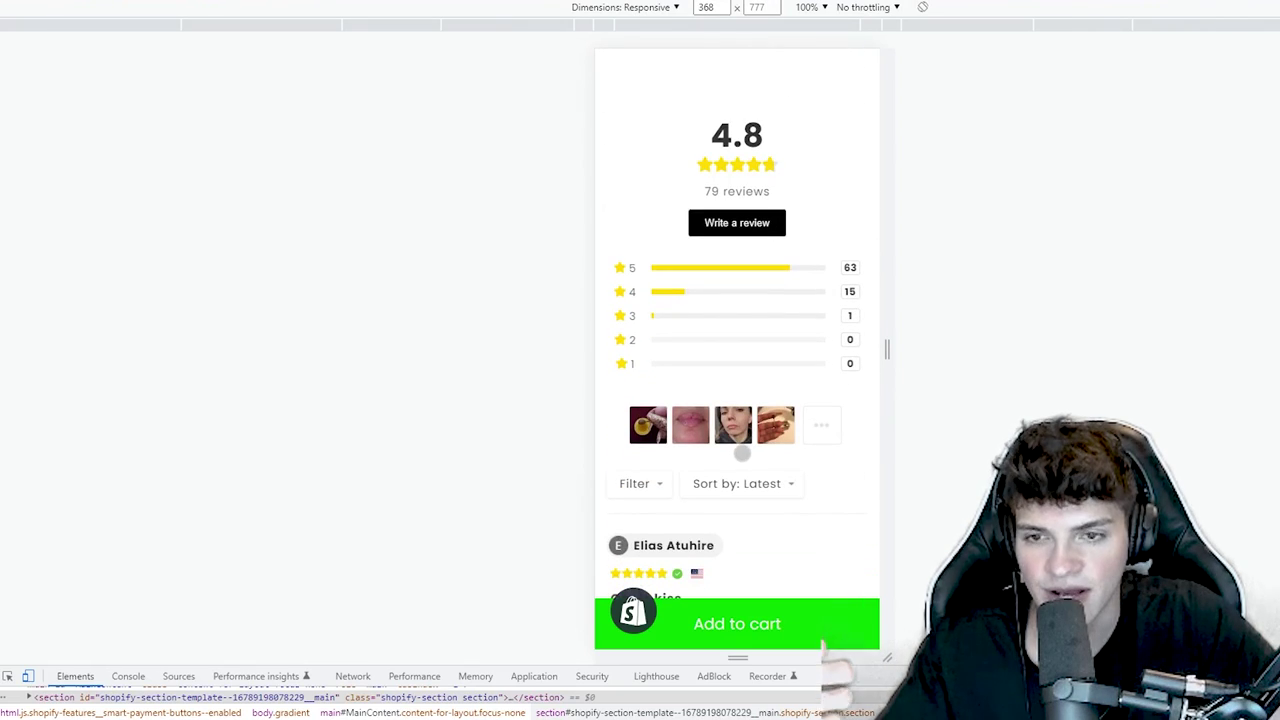
pyautogui.scroll(-7, 741, 452)
pyautogui.scroll(7, 741, 458)
pyautogui.scroll(6, 747, 464)
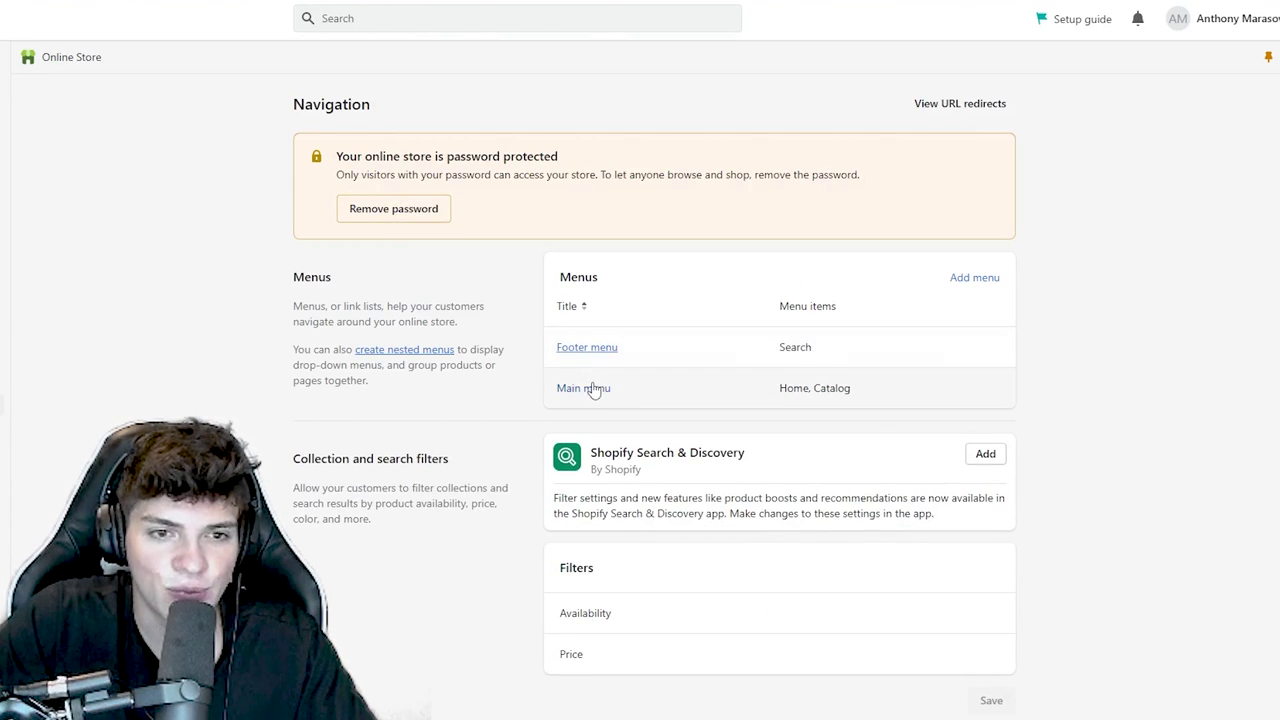
# - In the Main menu, rename Catalog to 'Shop Now' and link it to the Honey Balm™ product
pyautogui.click(592, 387)
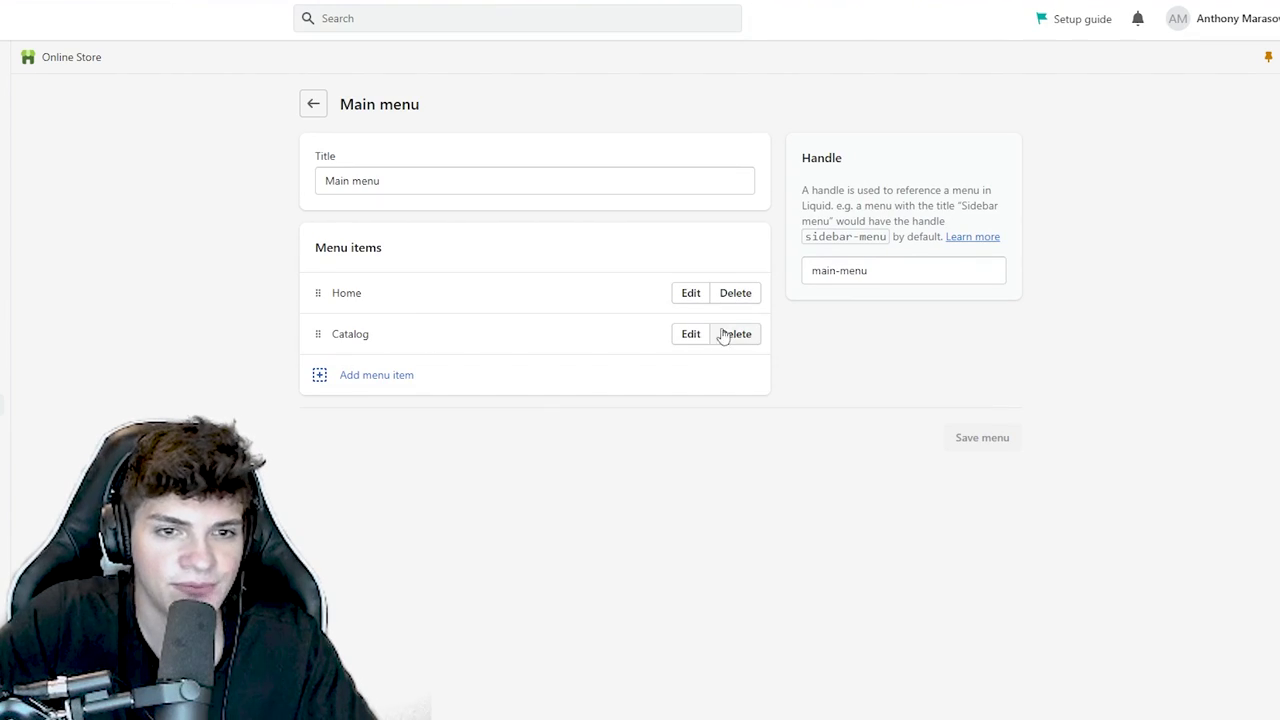
pyautogui.click(688, 336)
pyautogui.click(1270, 187)
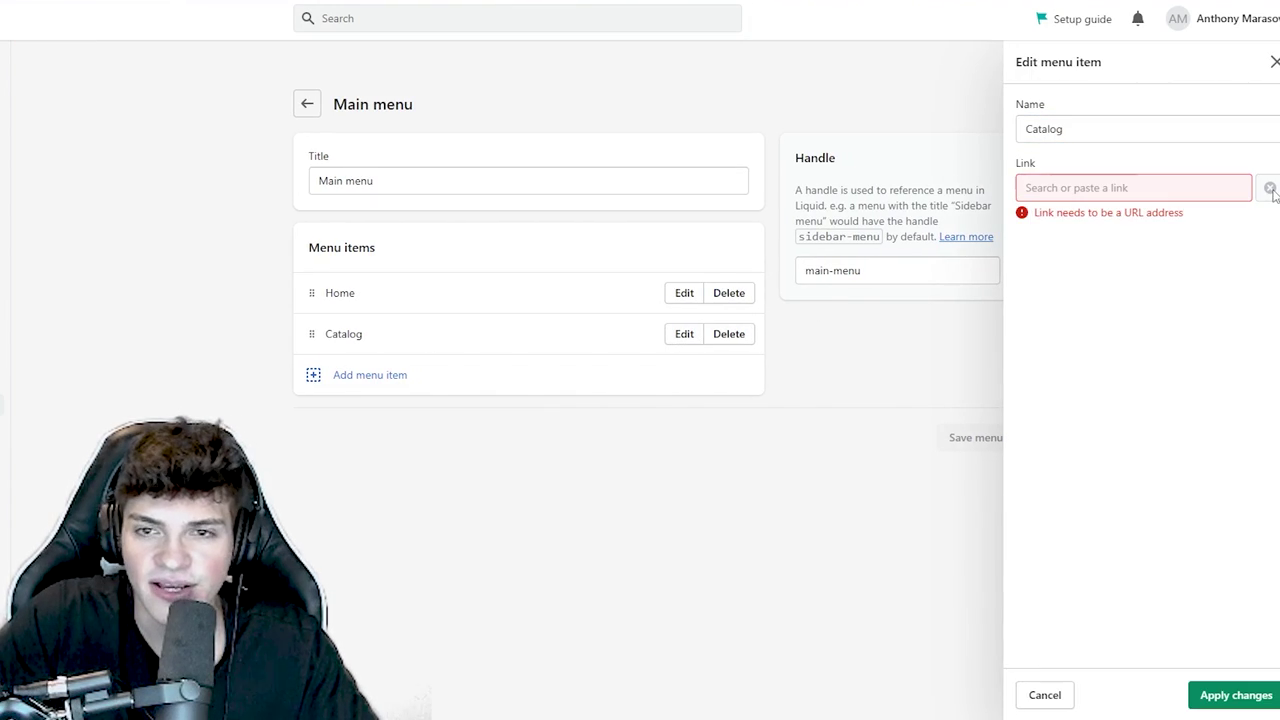
pyautogui.click(1157, 189)
pyautogui.click(1069, 285)
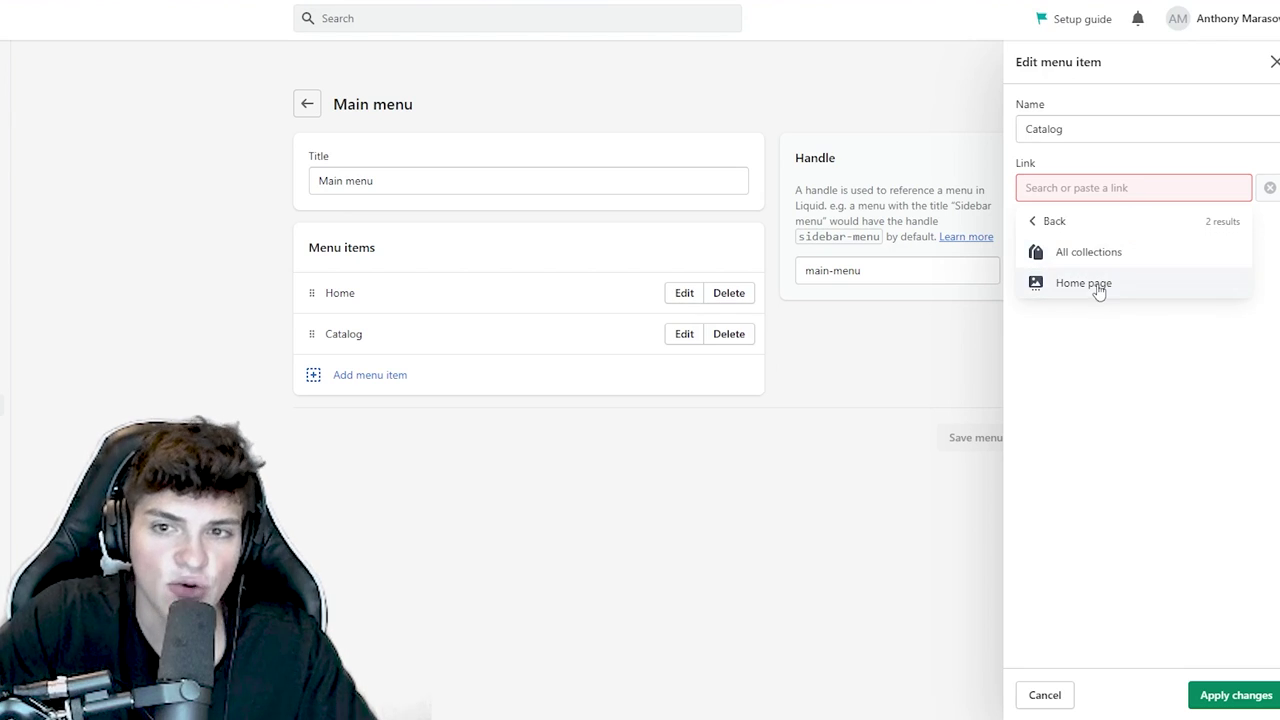
pyautogui.click(1098, 288)
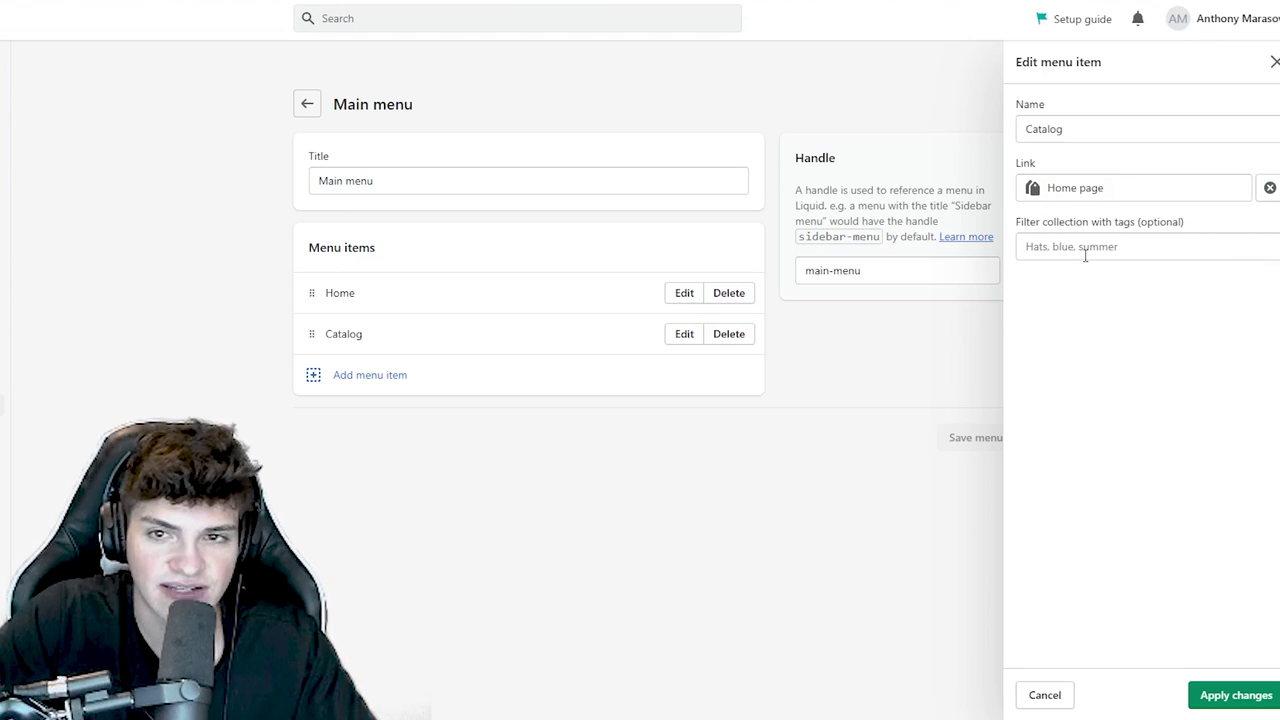
pyautogui.click(1269, 187)
pyautogui.click(1110, 188)
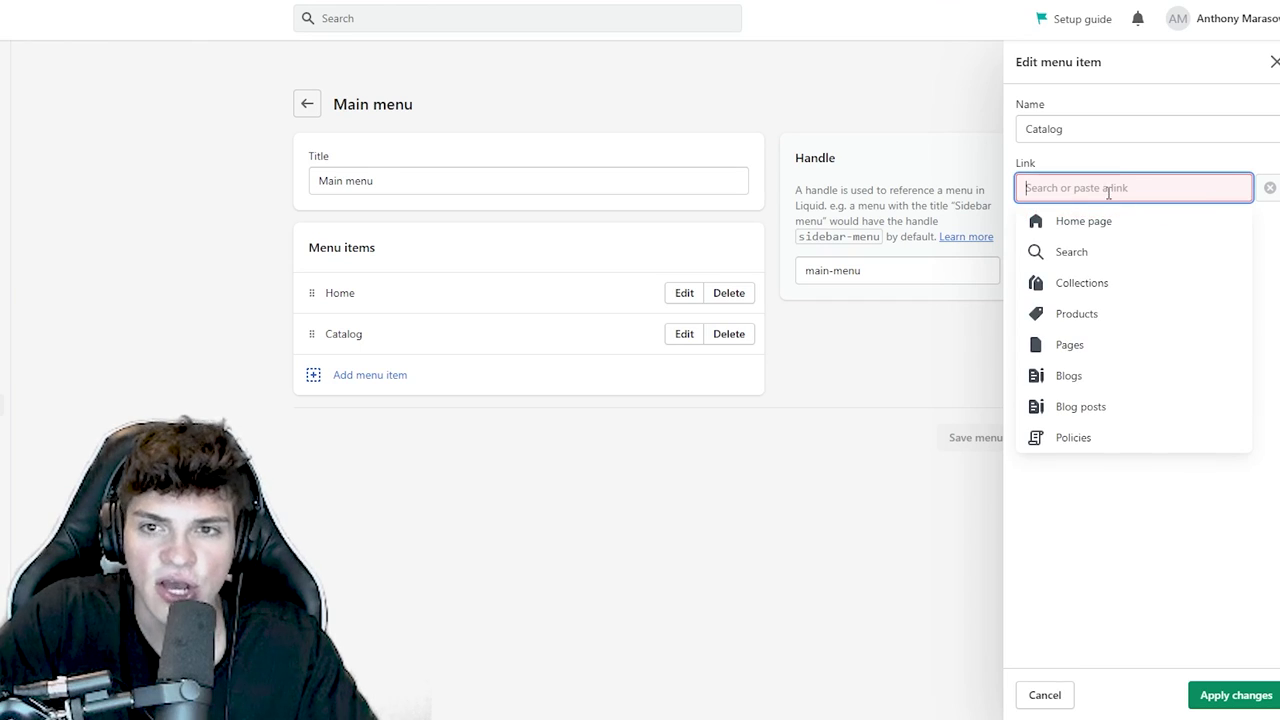
pyautogui.click(1076, 316)
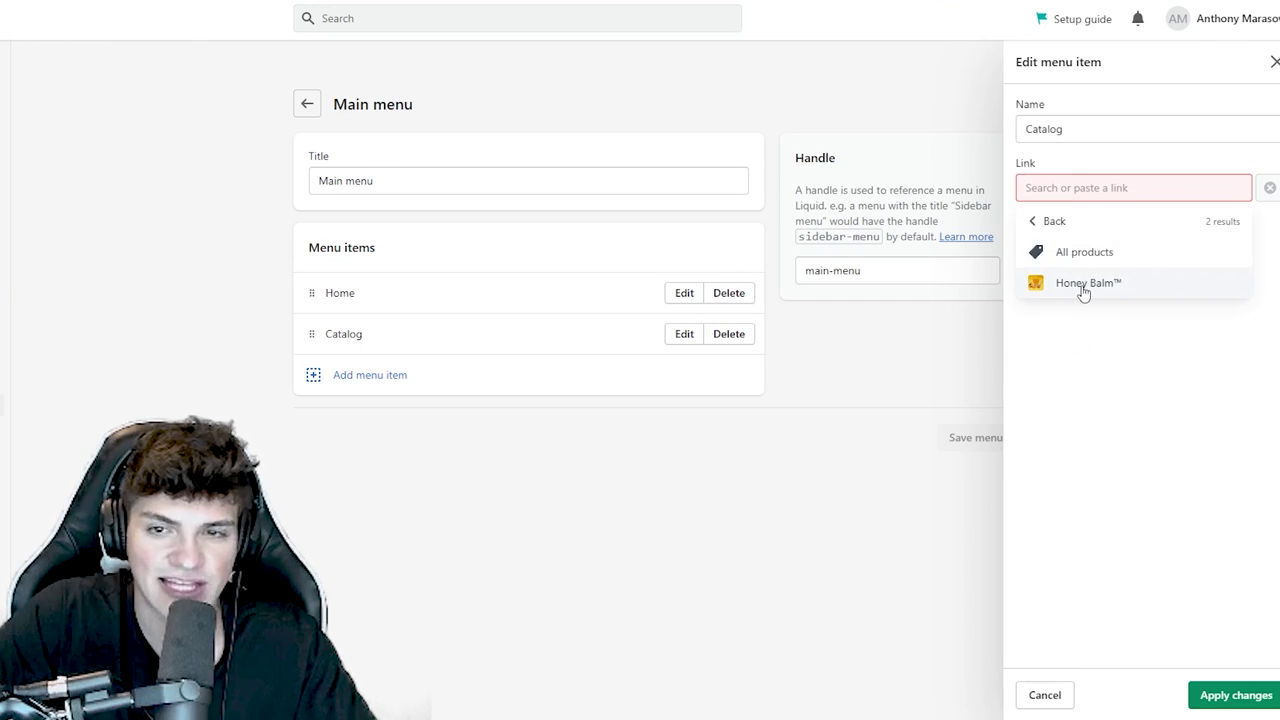
pyautogui.click(1080, 289)
pyautogui.moveTo(1107, 133); pyautogui.dragTo(978, 120)
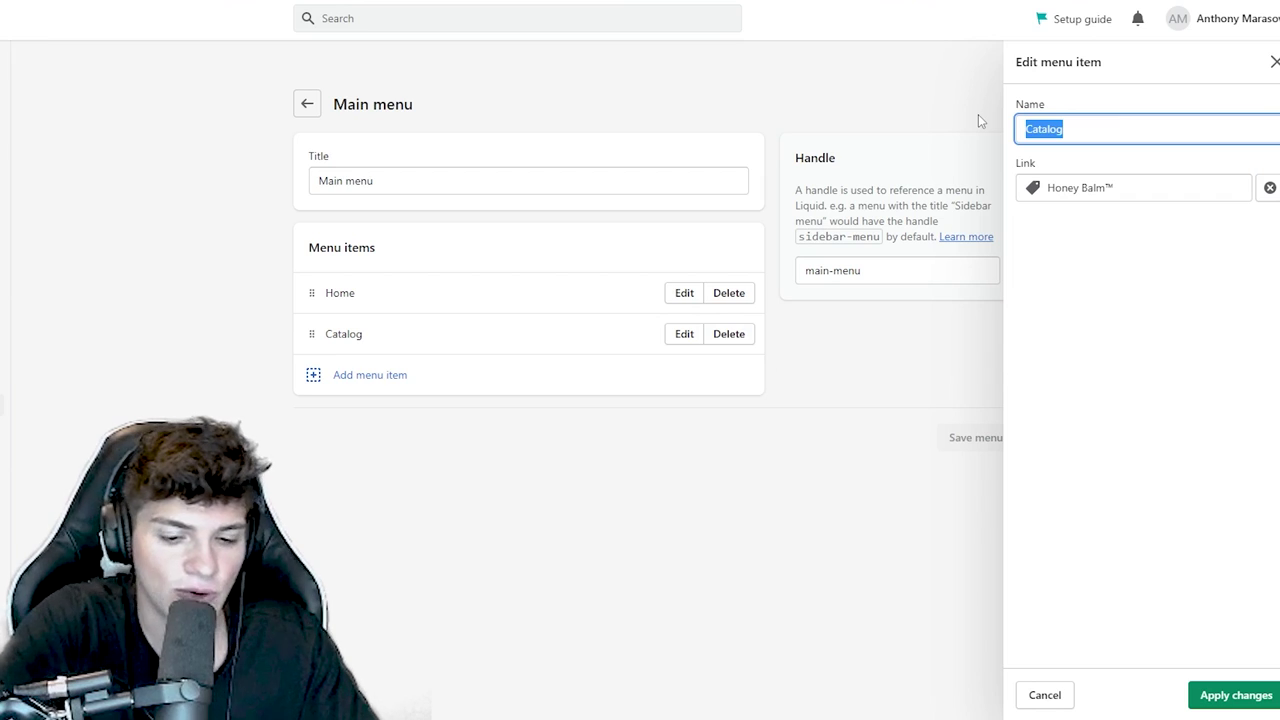
pyautogui.write('Shop Now')
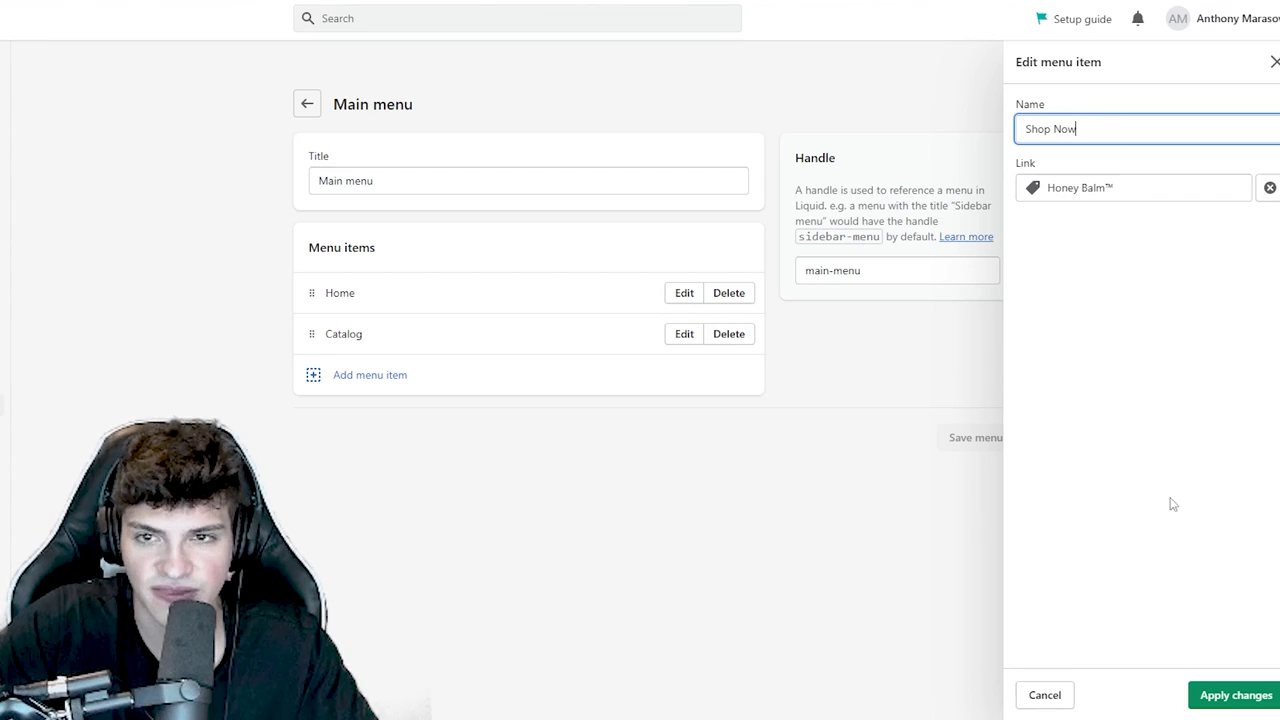
pyautogui.click(1234, 693)
# - Add Track Order and Contact Us page links to the Main menu
pyautogui.click(377, 374)
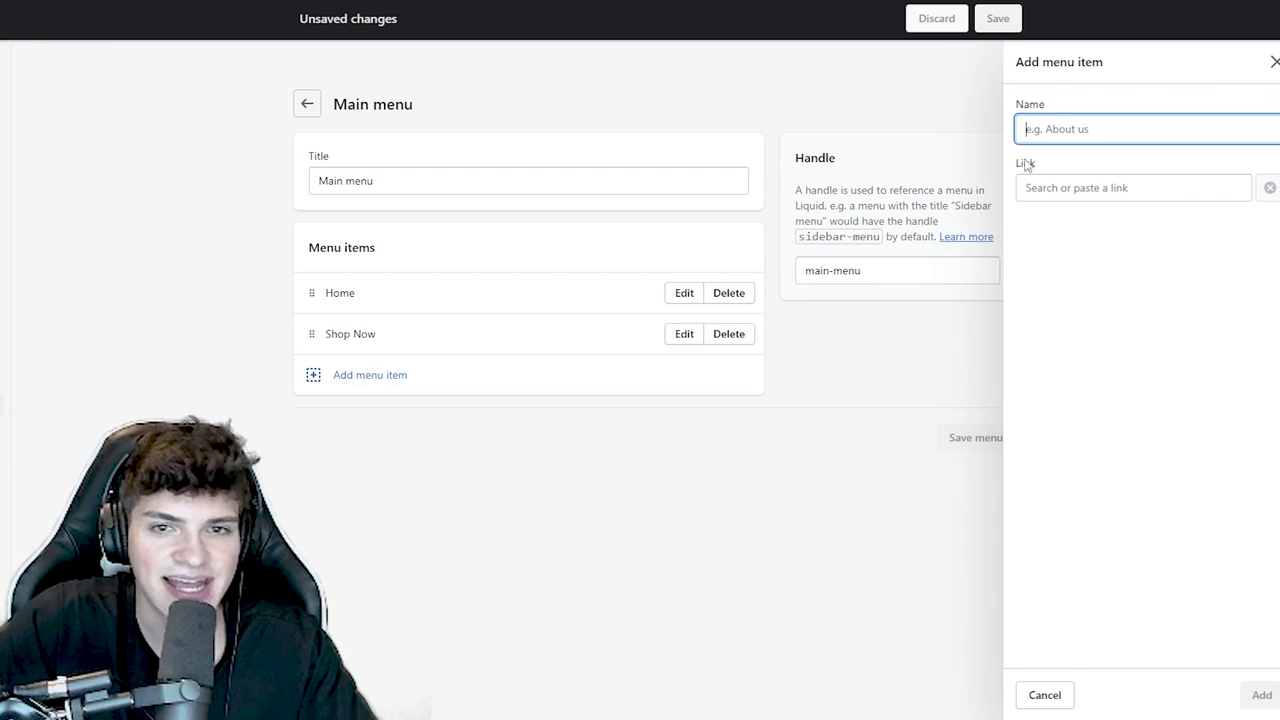
pyautogui.click(1051, 188)
pyautogui.click(1092, 347)
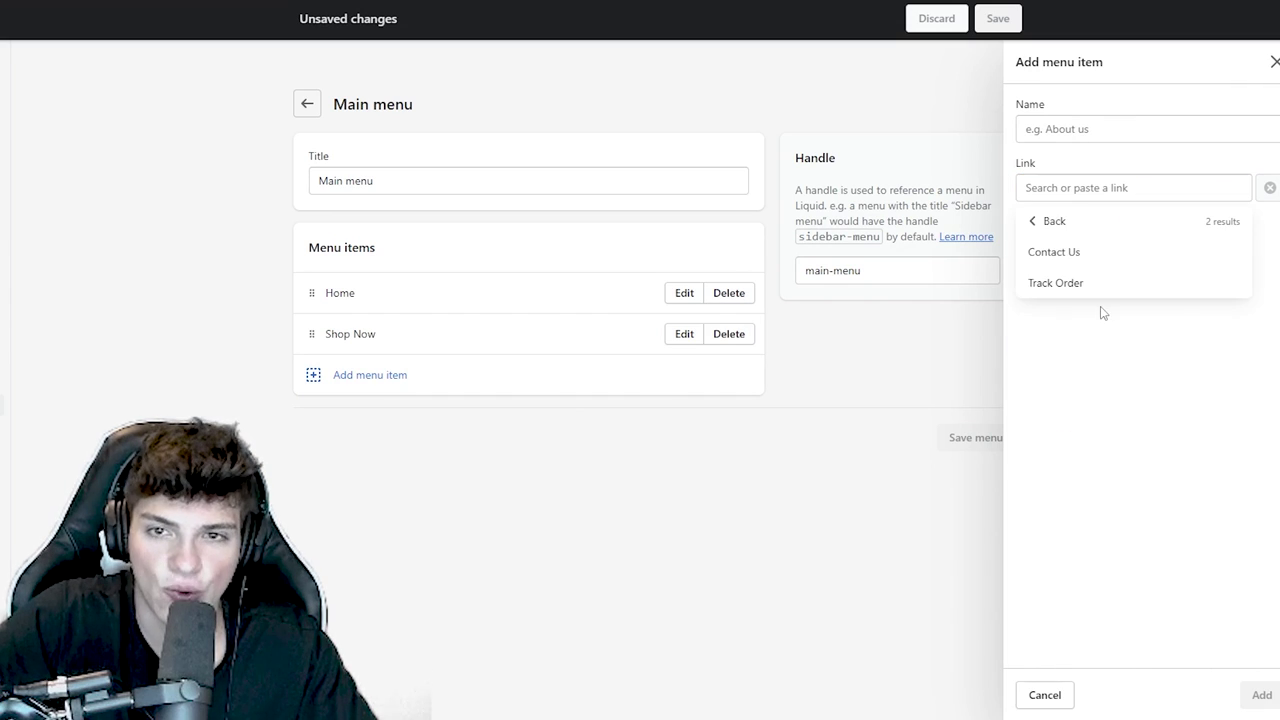
pyautogui.click(1088, 289)
pyautogui.click(1259, 694)
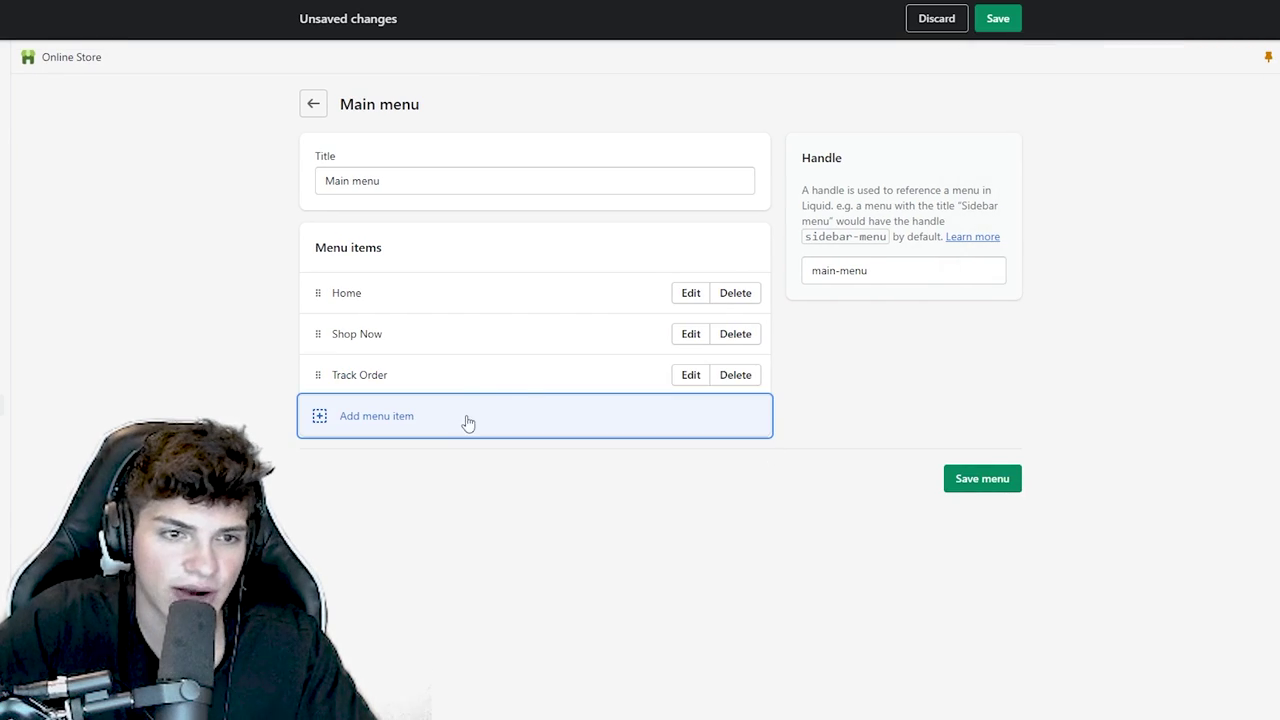
pyautogui.click(466, 416)
pyautogui.click(1052, 190)
pyautogui.click(1092, 345)
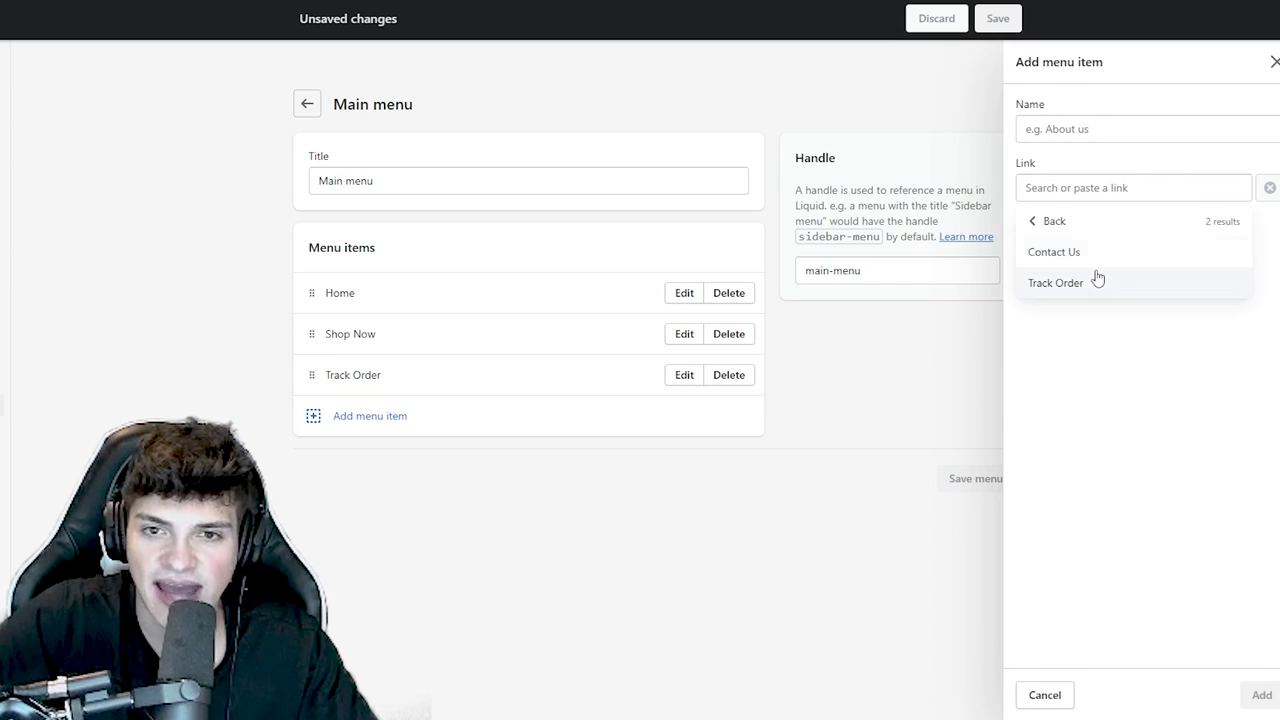
pyautogui.click(1094, 257)
pyautogui.click(1243, 694)
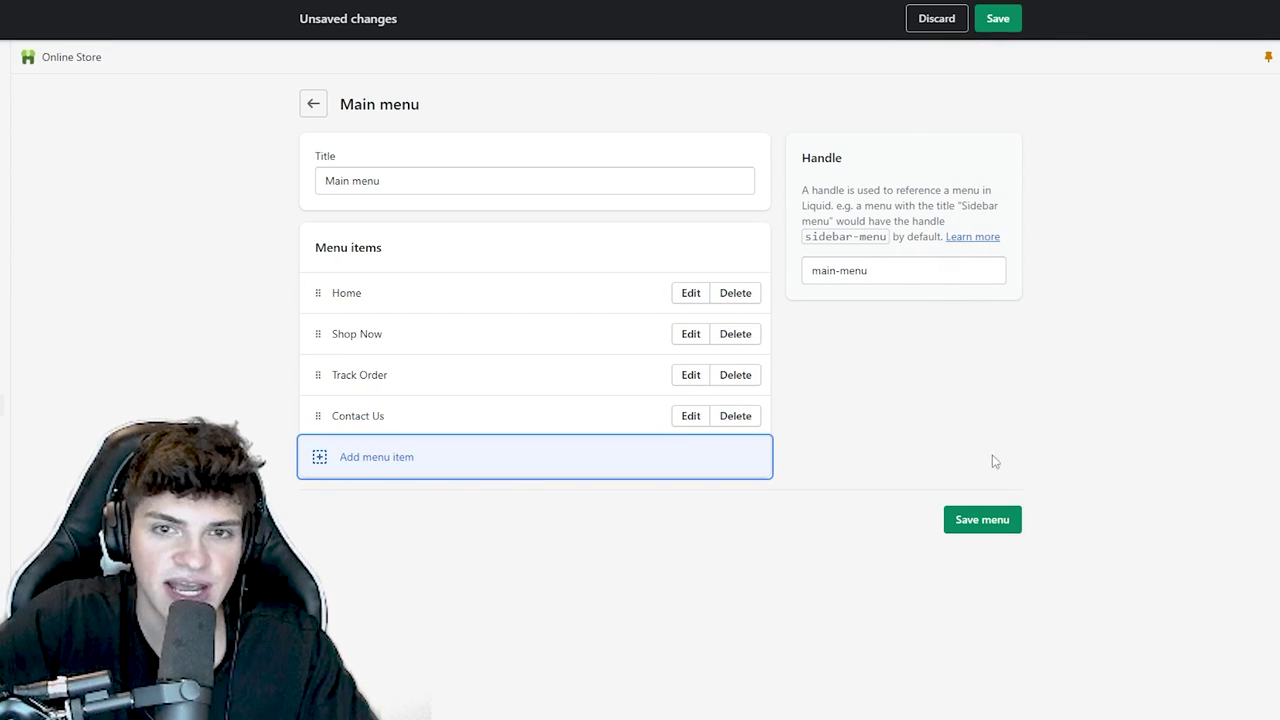
# - Save the Main menu, reload the storefront, and return to the navigation menus list
pyautogui.click(981, 515)
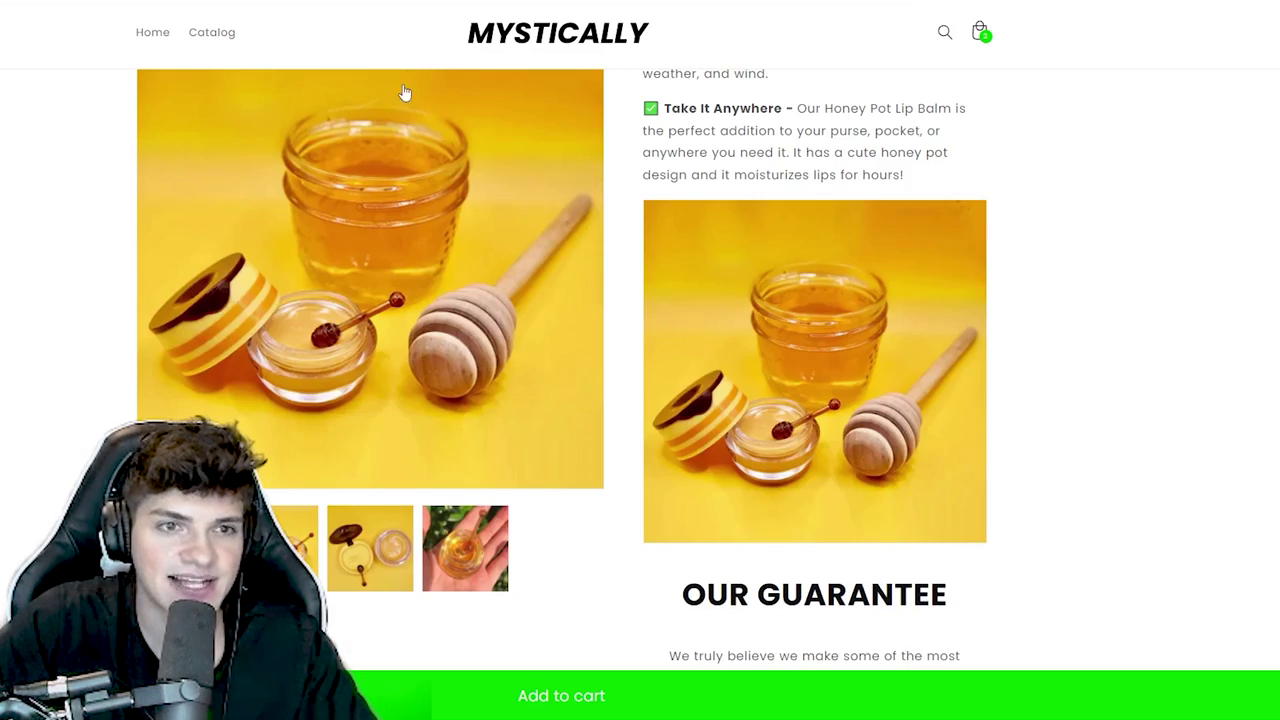
pyautogui.scroll(10, 403, 94)
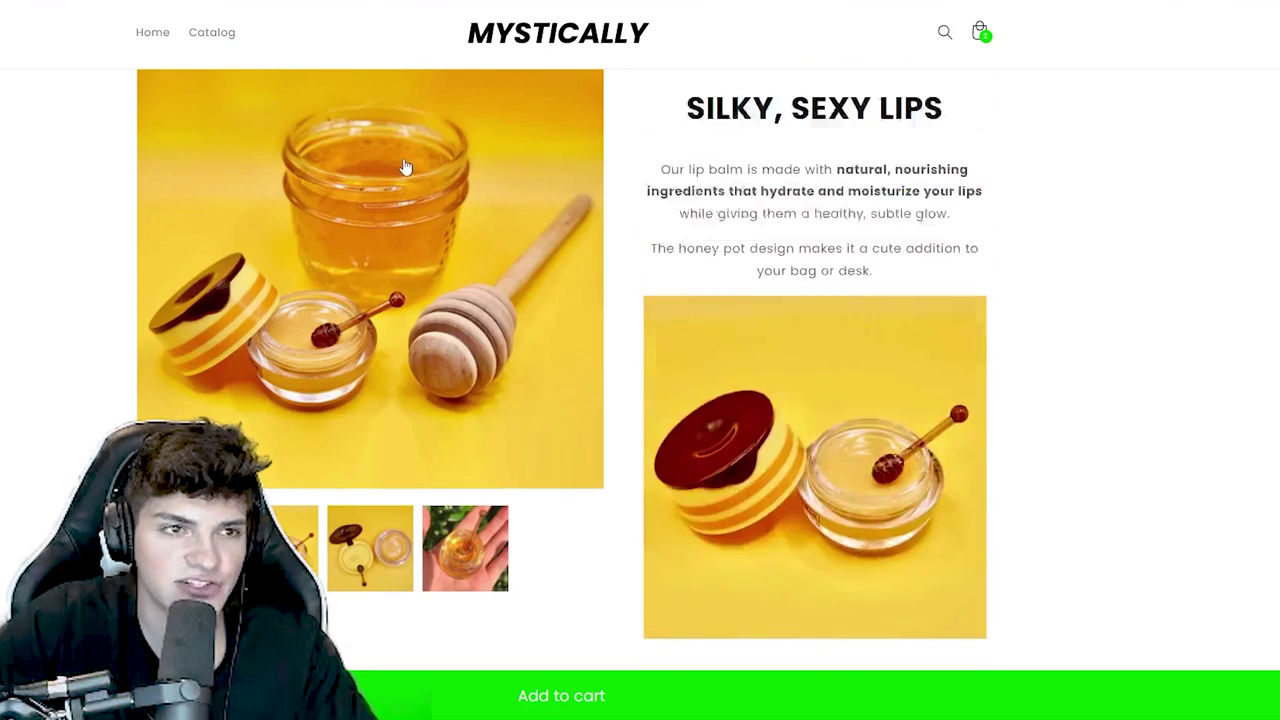
pyautogui.press('F5')
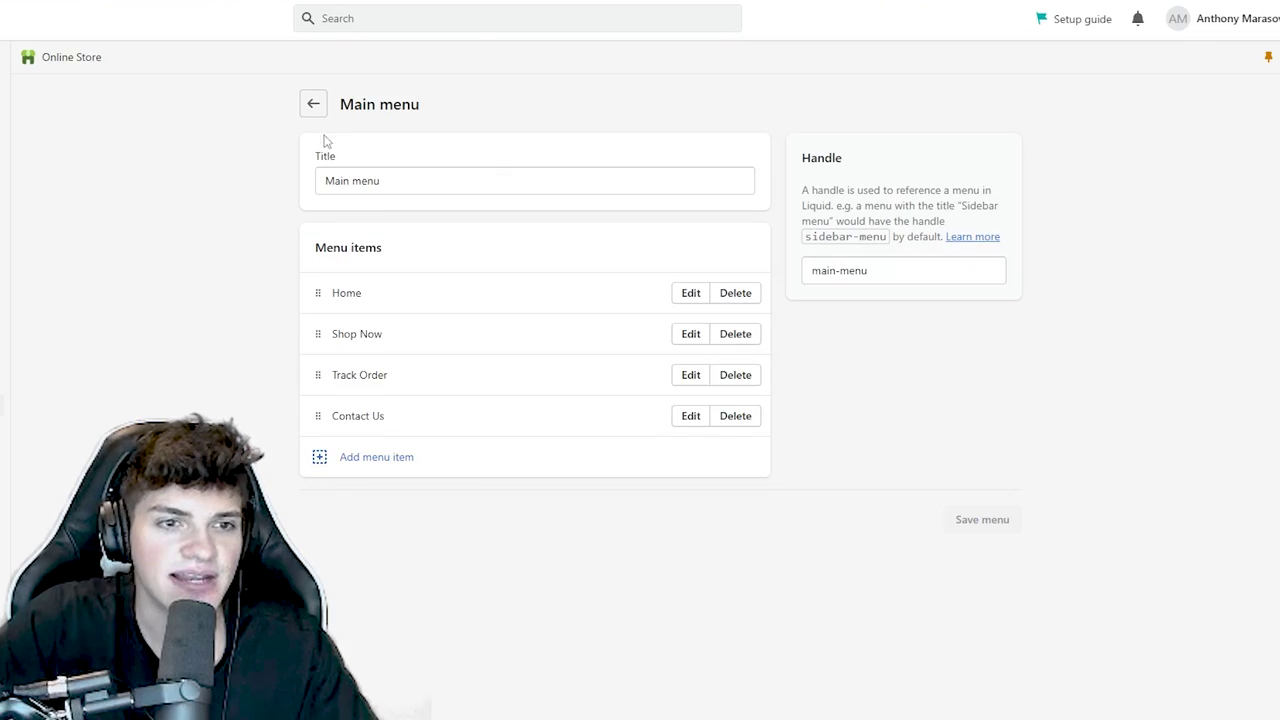
pyautogui.click(314, 103)
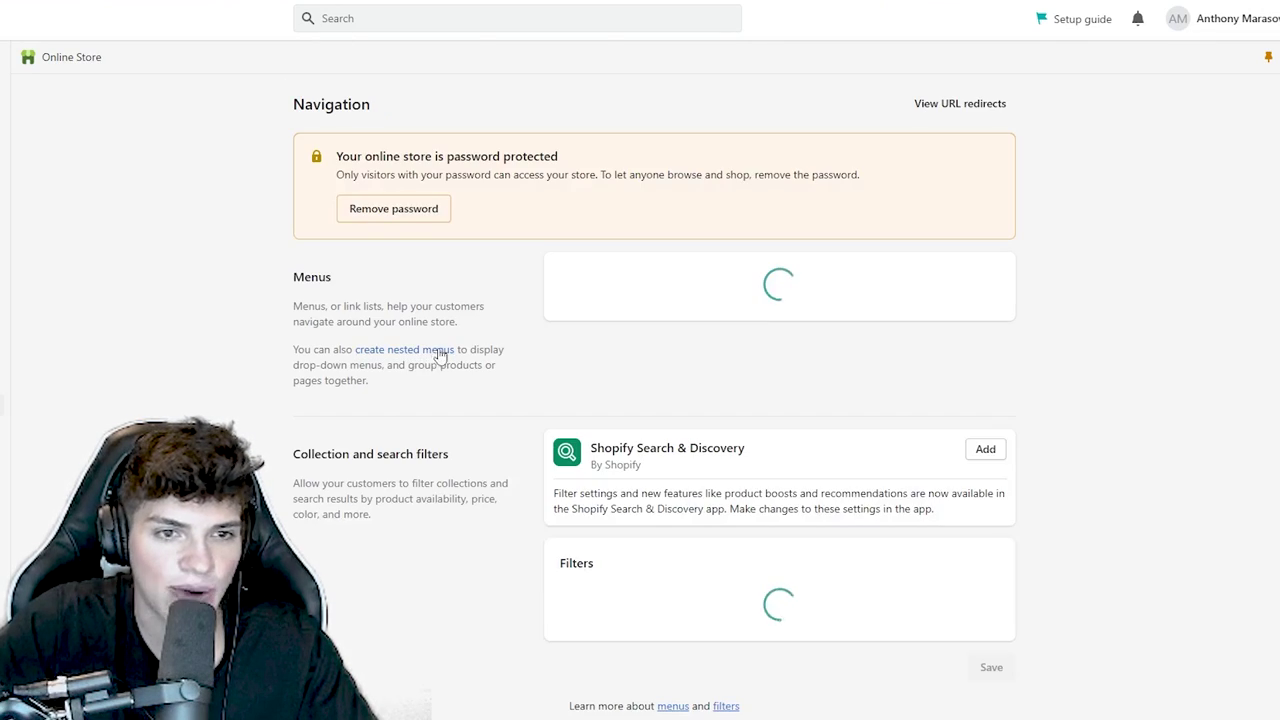
# - Retitle the footer menu 'Customer Care' and delete its Search item
pyautogui.click(588, 348)
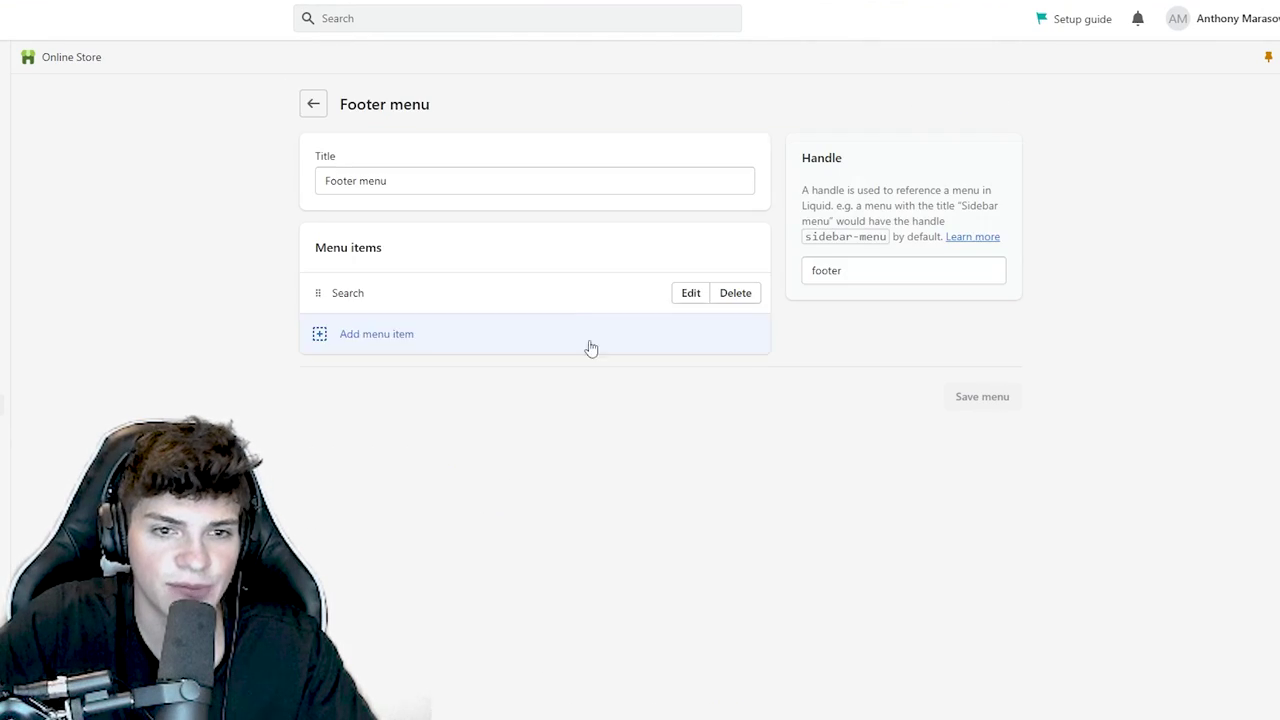
pyautogui.click(455, 180)
pyautogui.hotkey('ctrl', 'a')
pyautogui.write('Customer Care')
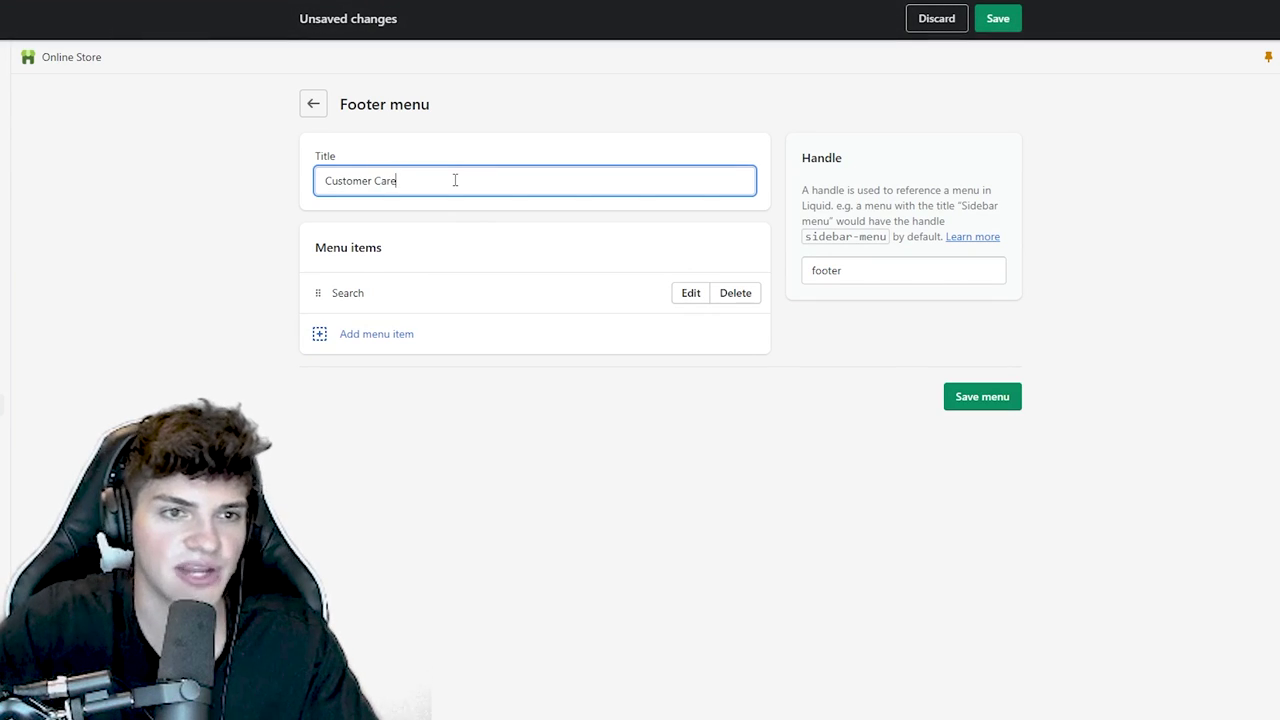
pyautogui.click(736, 295)
pyautogui.click(761, 410)
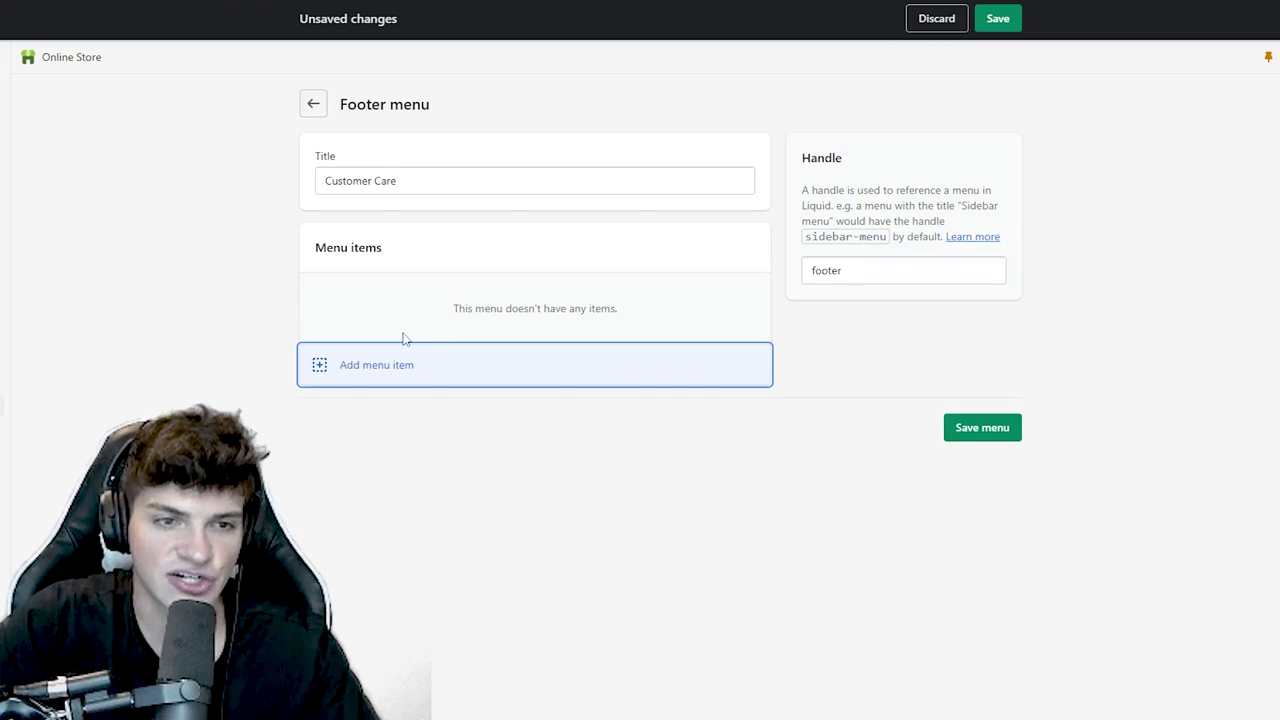
# - Add Track Order and Contact Us links to the Customer Care footer menu
pyautogui.click(400, 364)
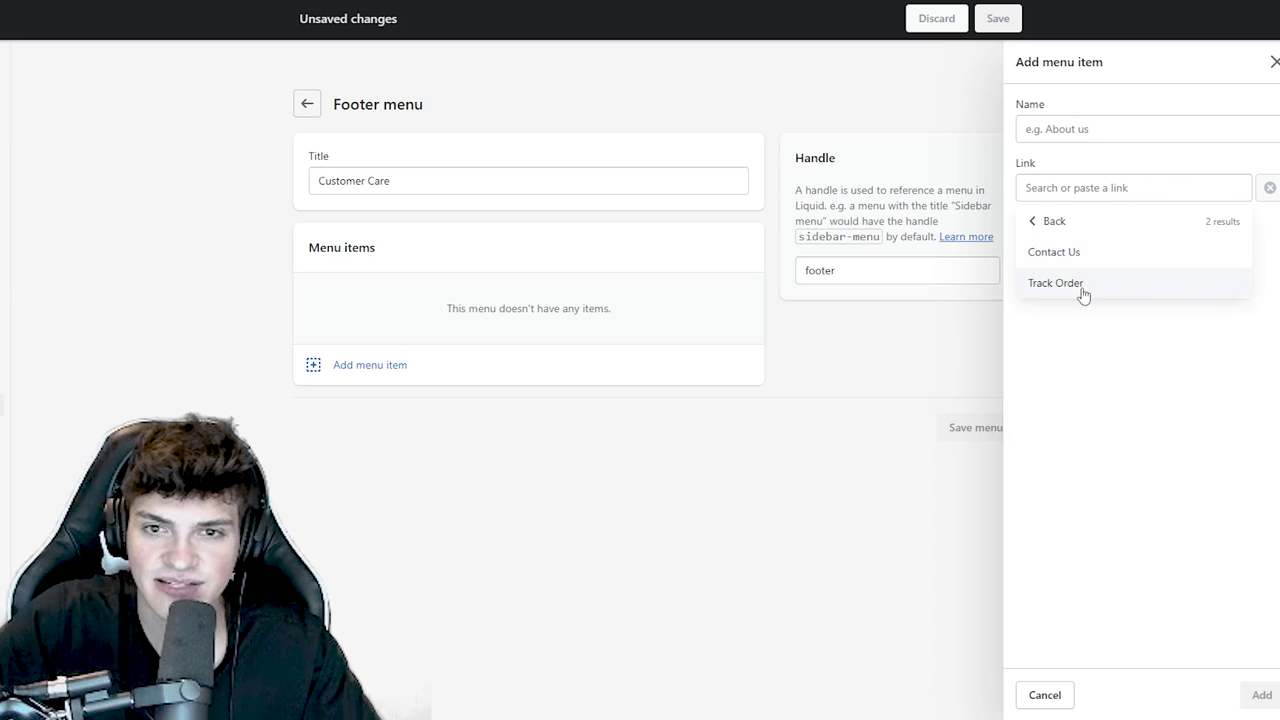
pyautogui.click(1262, 694)
pyautogui.click(463, 336)
pyautogui.click(1090, 188)
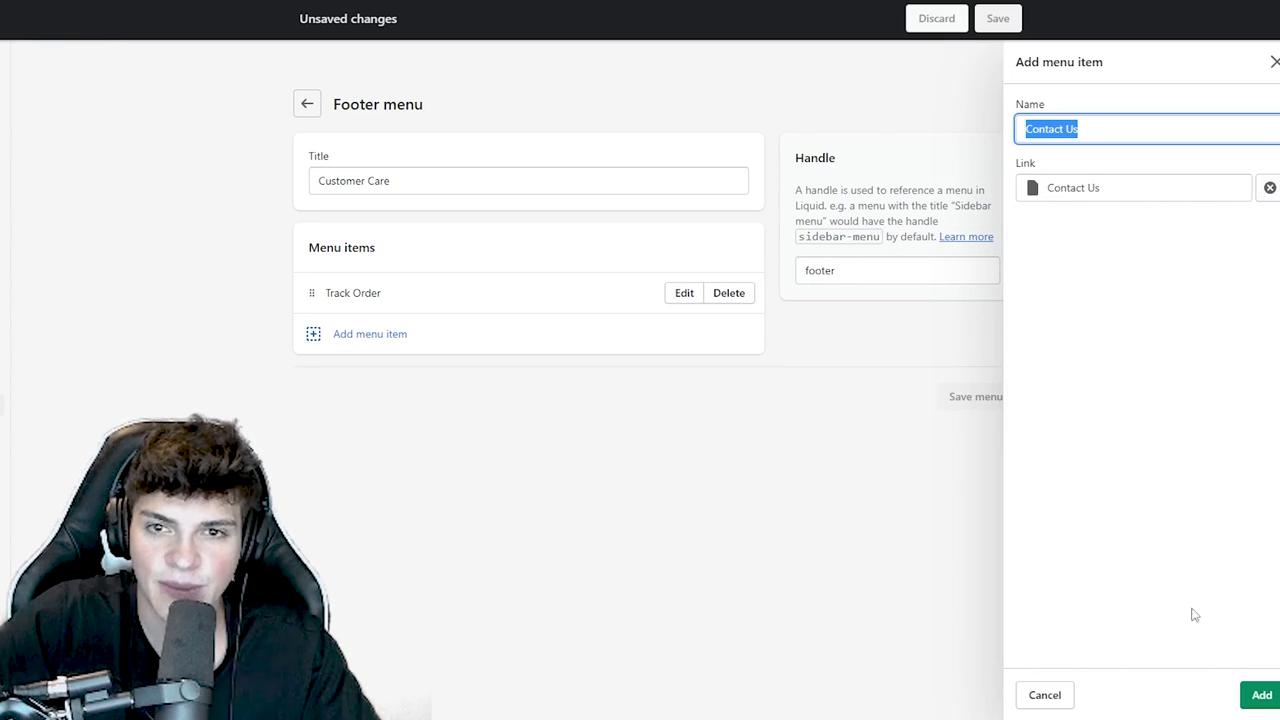
pyautogui.click(1262, 694)
# - Add Shipping Policy and Refund Policy links to the footer menu
pyautogui.click(1090, 188)
pyautogui.click(1107, 442)
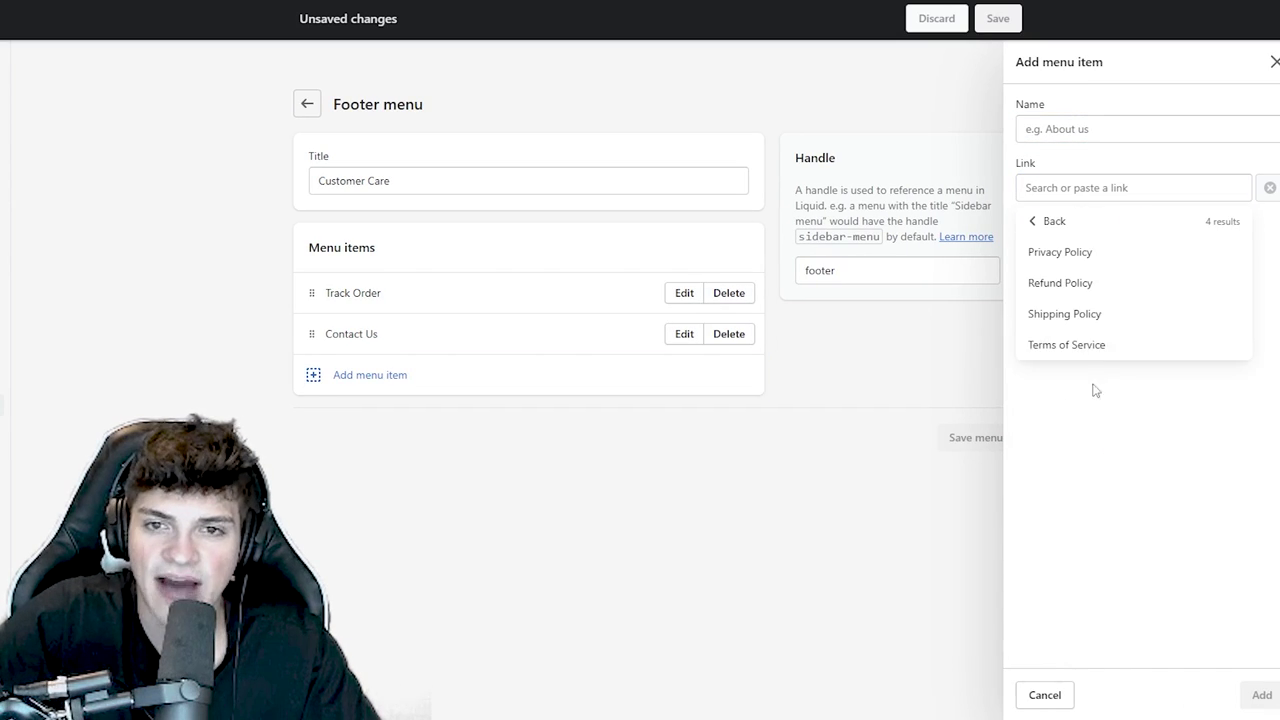
pyautogui.click(1092, 325)
pyautogui.click(1262, 694)
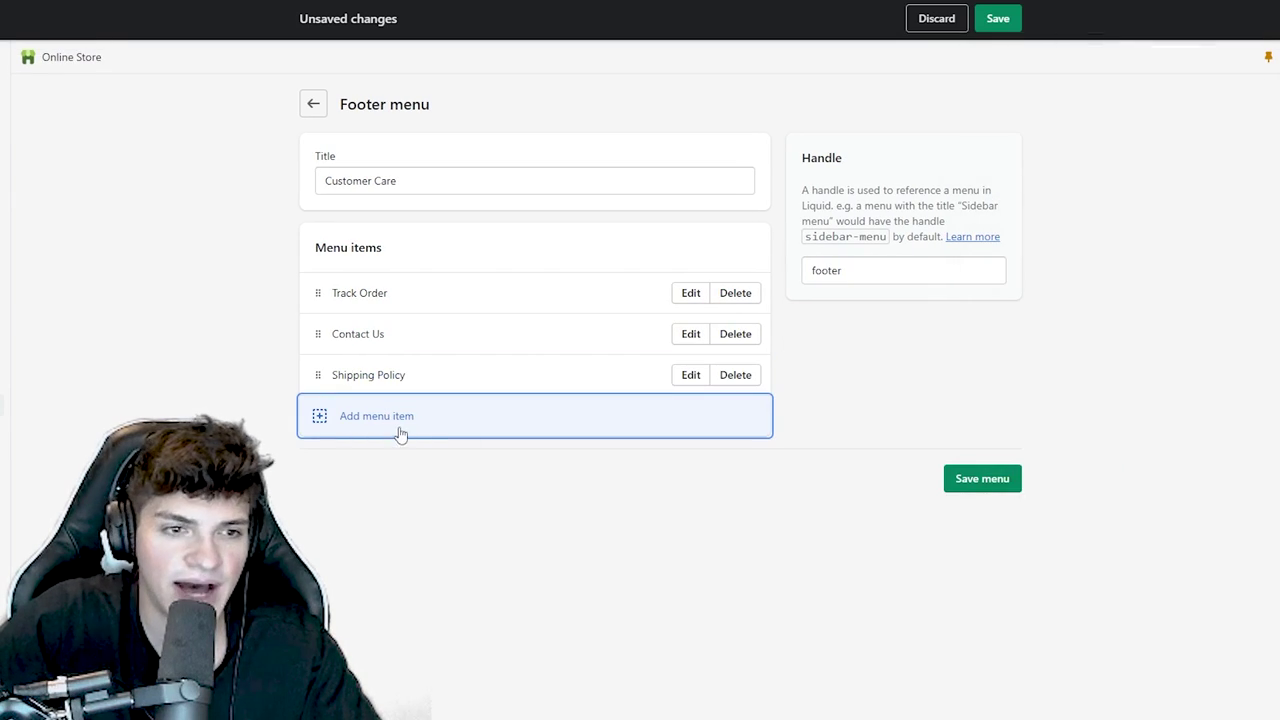
pyautogui.click(370, 416)
pyautogui.click(1090, 188)
pyautogui.click(1090, 440)
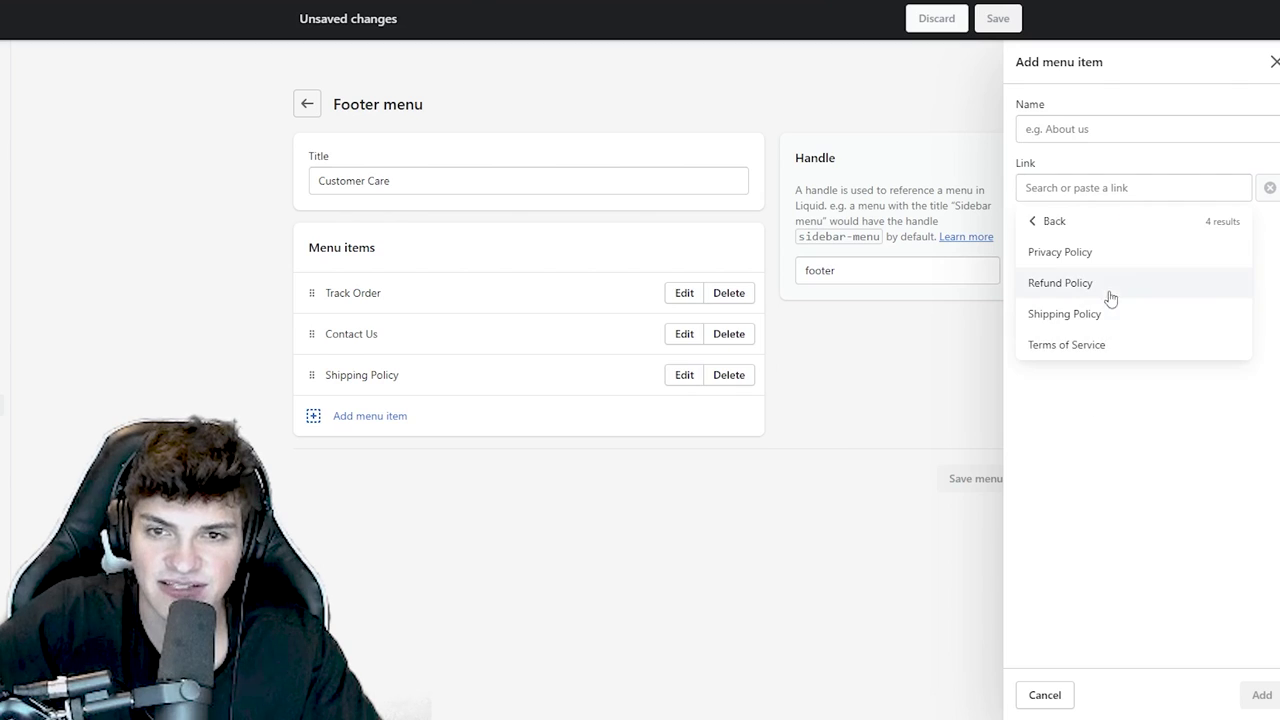
pyautogui.click(1096, 285)
pyautogui.click(1262, 694)
# - Add Privacy Policy and Terms of Service links, then save the Customer Care menu
pyautogui.click(540, 462)
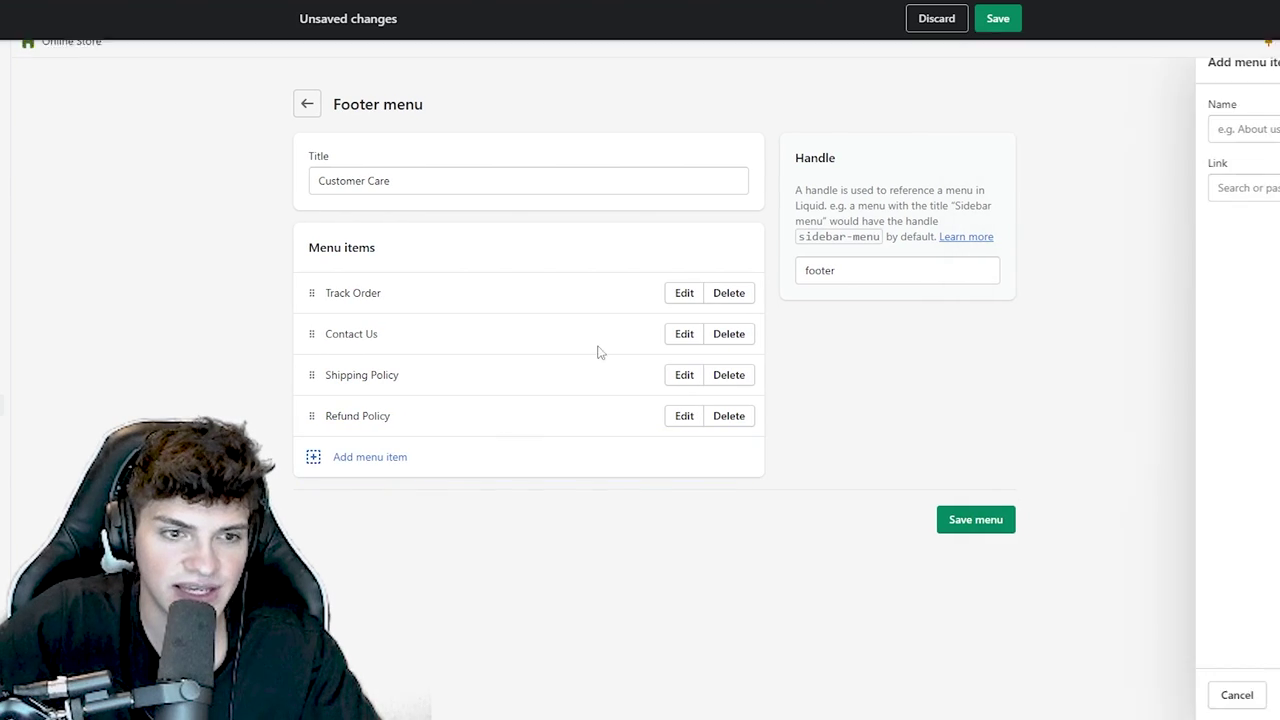
pyautogui.click(1090, 188)
pyautogui.click(1074, 437)
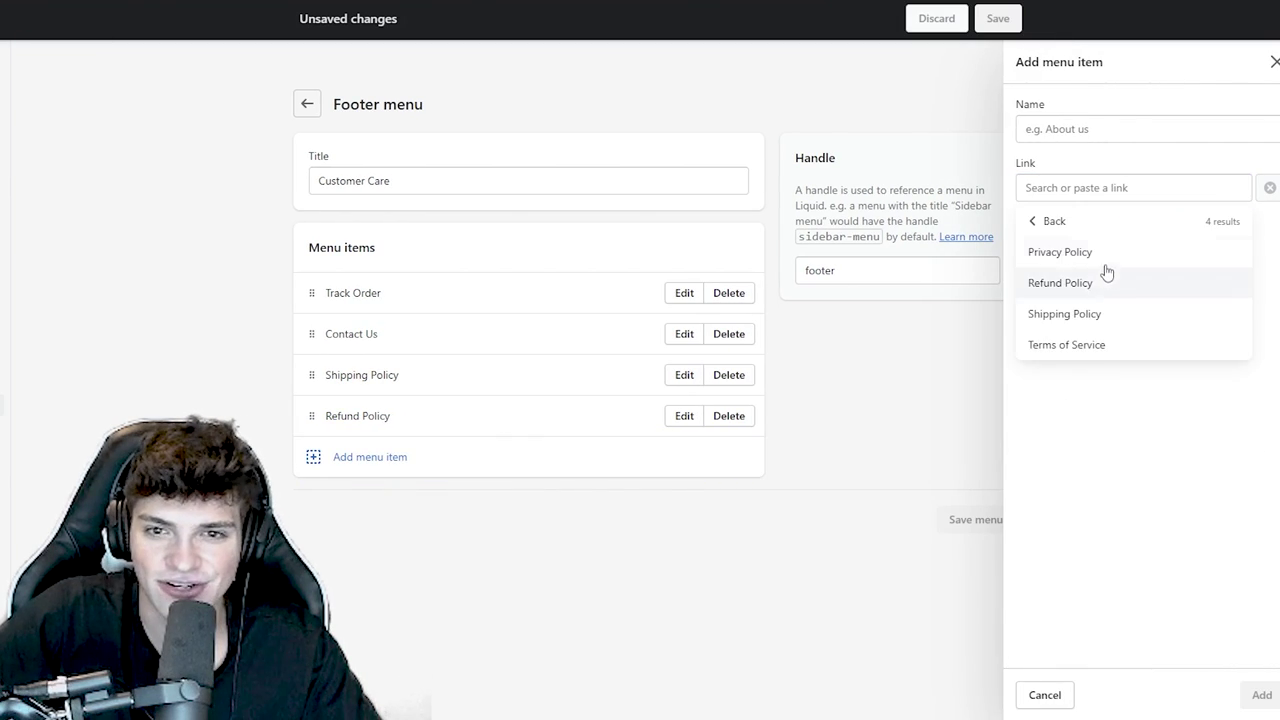
pyautogui.click(1060, 252)
pyautogui.click(1262, 694)
pyautogui.click(540, 497)
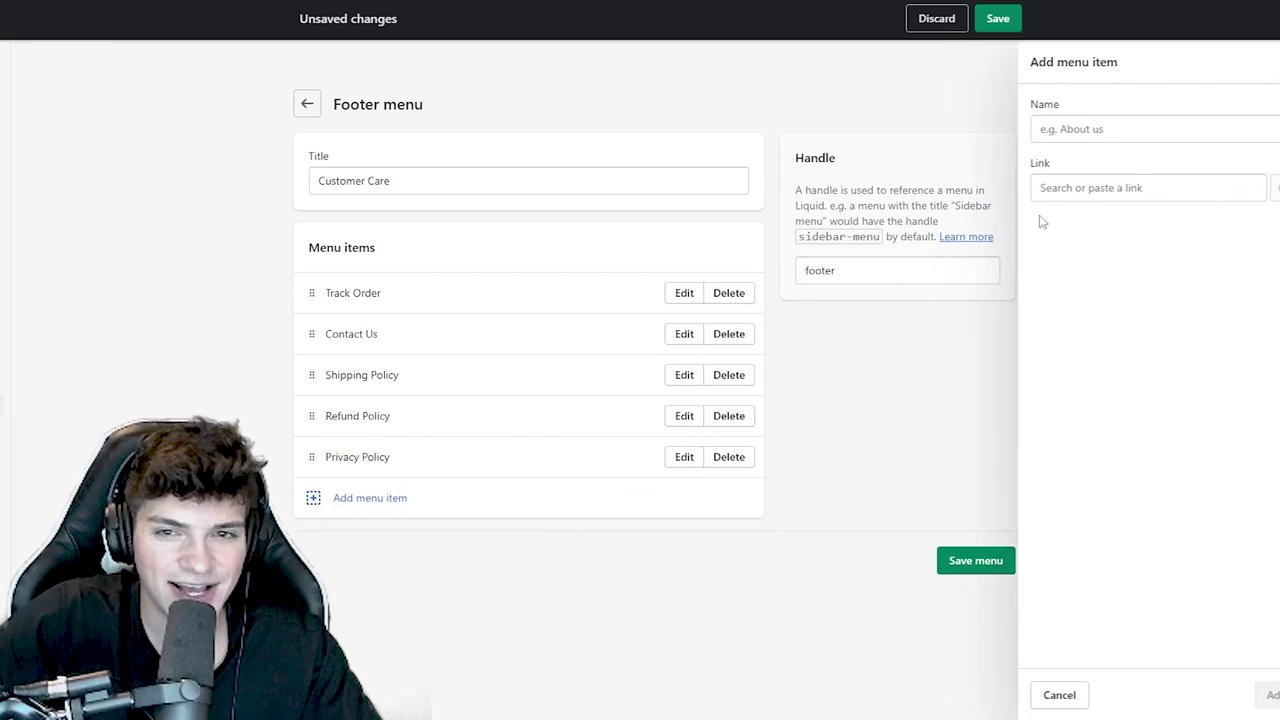
pyautogui.click(1060, 188)
pyautogui.click(1077, 437)
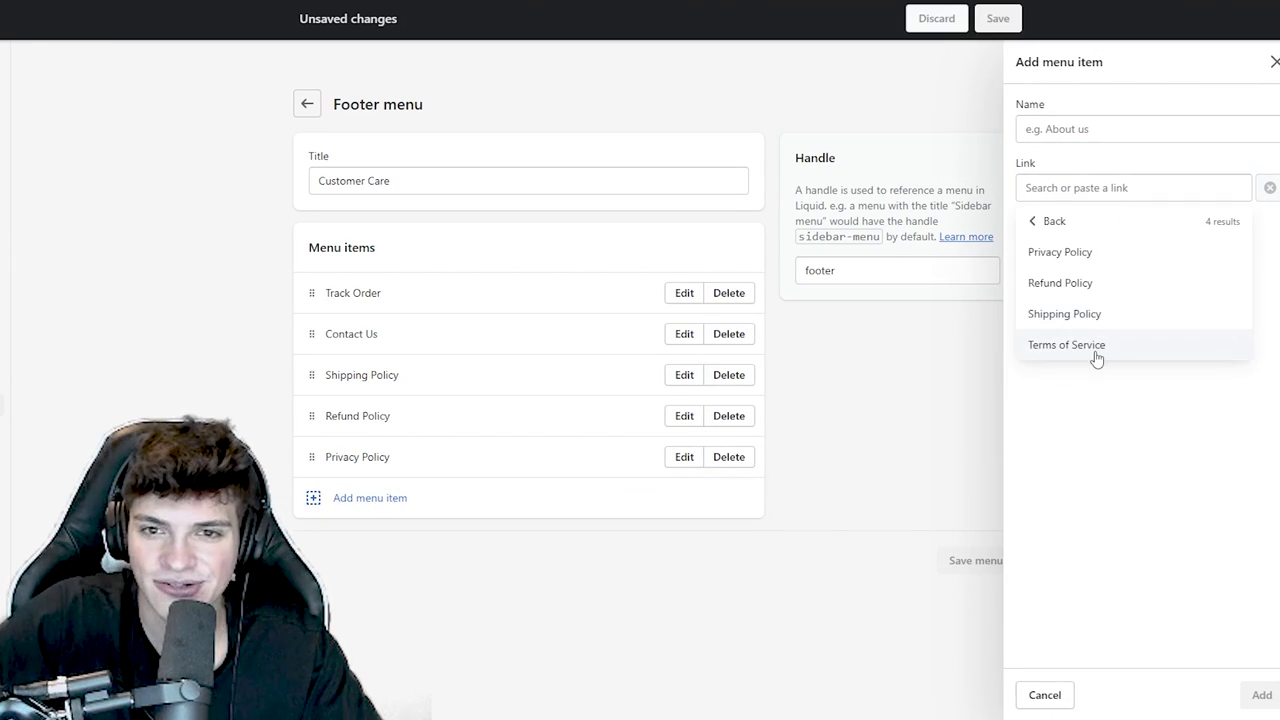
pyautogui.click(1094, 347)
pyautogui.click(1262, 694)
pyautogui.click(998, 18)
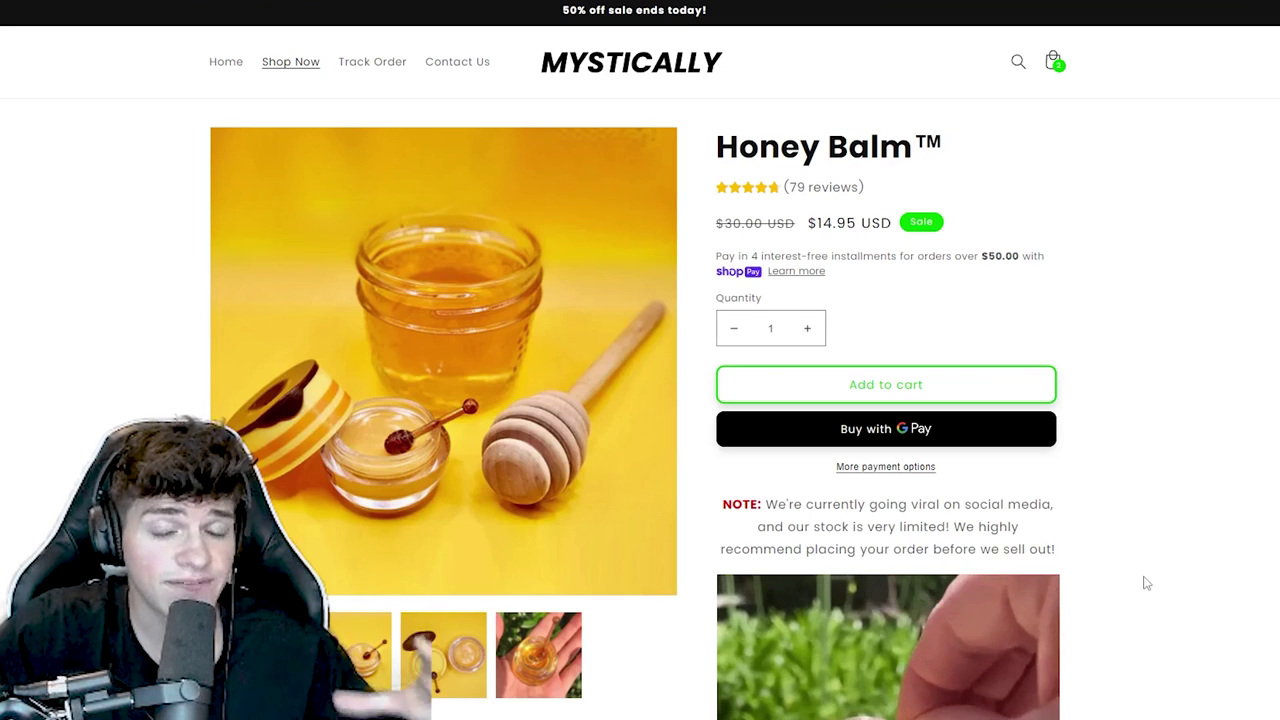
# - Scroll the Honey Balm™ page, checking its 79 reviews, $14.95 sale price and Our Guarantee section
pyautogui.scroll(-4, 860, 425)
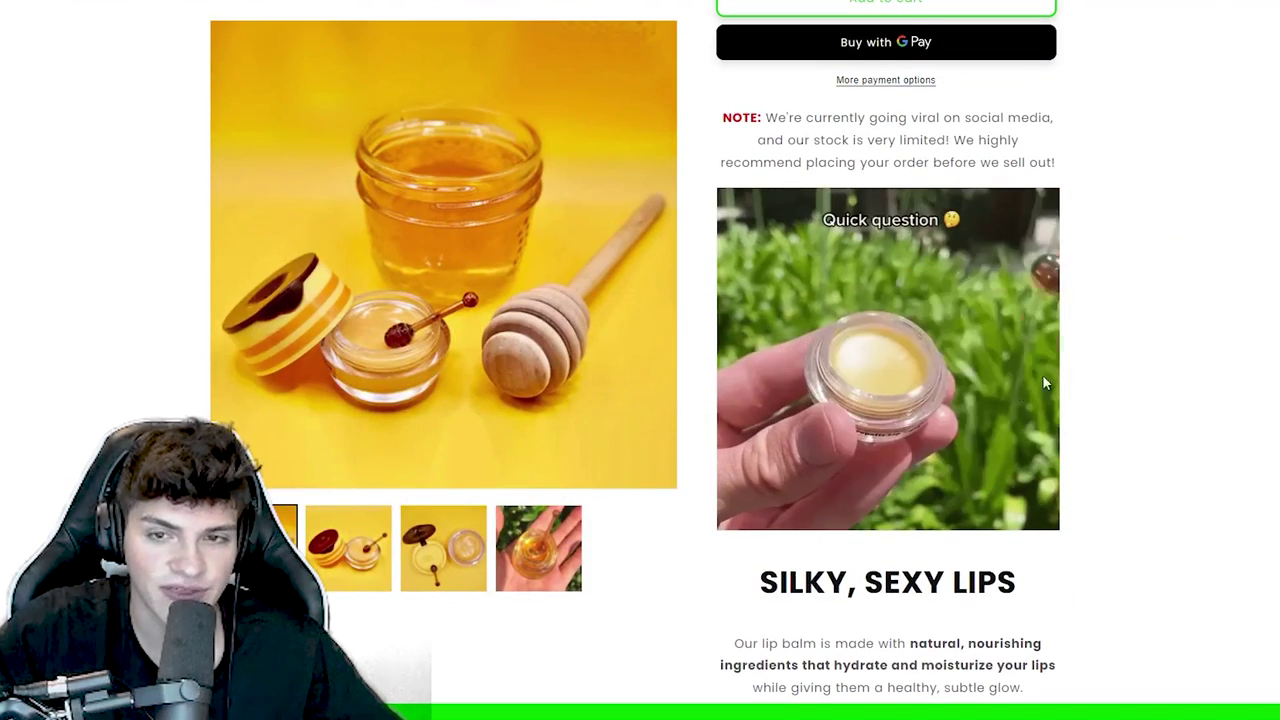
pyautogui.scroll(-2, 880, 308)
pyautogui.moveTo(1020, 515); pyautogui.dragTo(757, 345)
pyautogui.scroll(-5, 836, 312)
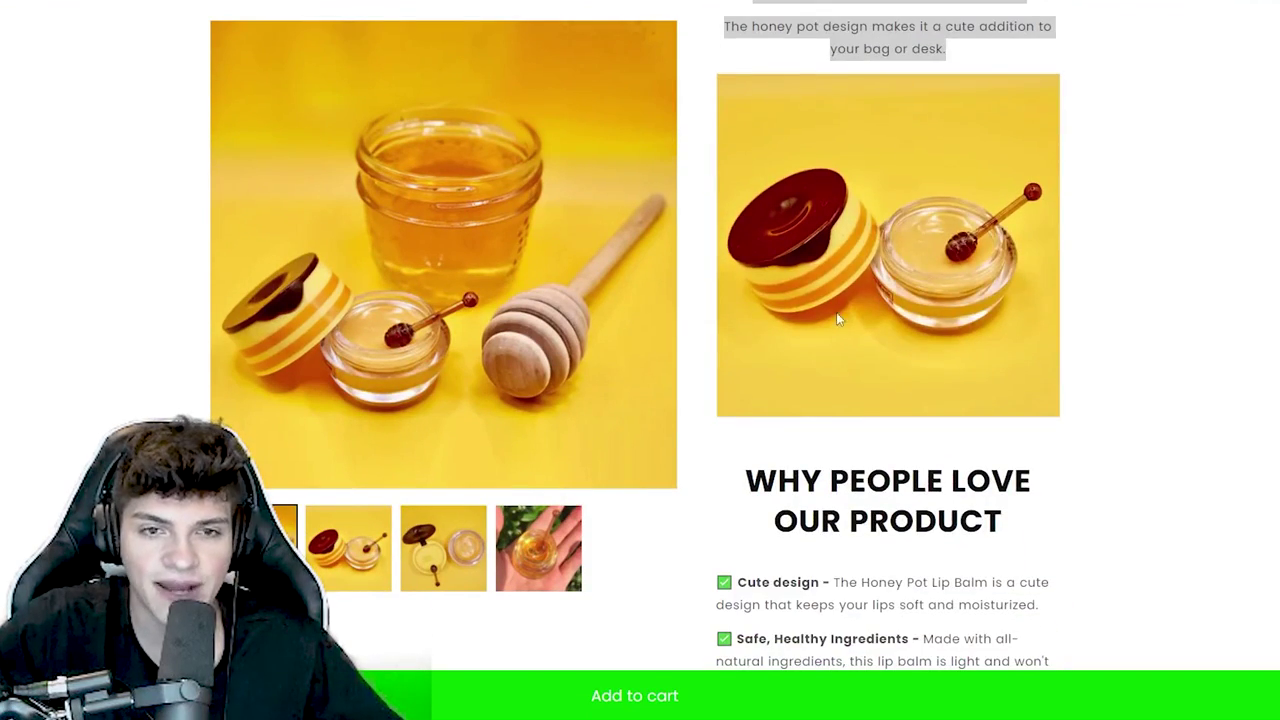
pyautogui.scroll(-3, 993, 363)
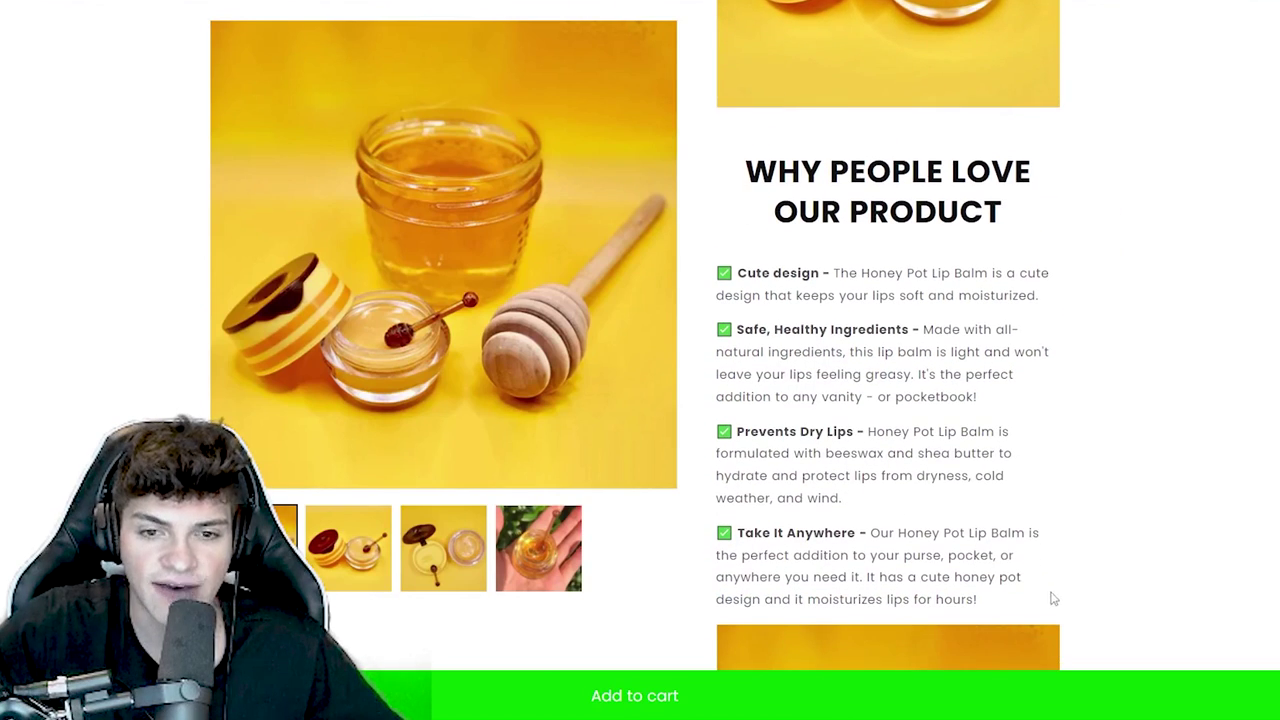
pyautogui.moveTo(1051, 594); pyautogui.dragTo(908, 259)
pyautogui.scroll(-5, 745, 235)
pyautogui.scroll(-2, 908, 259)
pyautogui.moveTo(1035, 536); pyautogui.dragTo(720, 137)
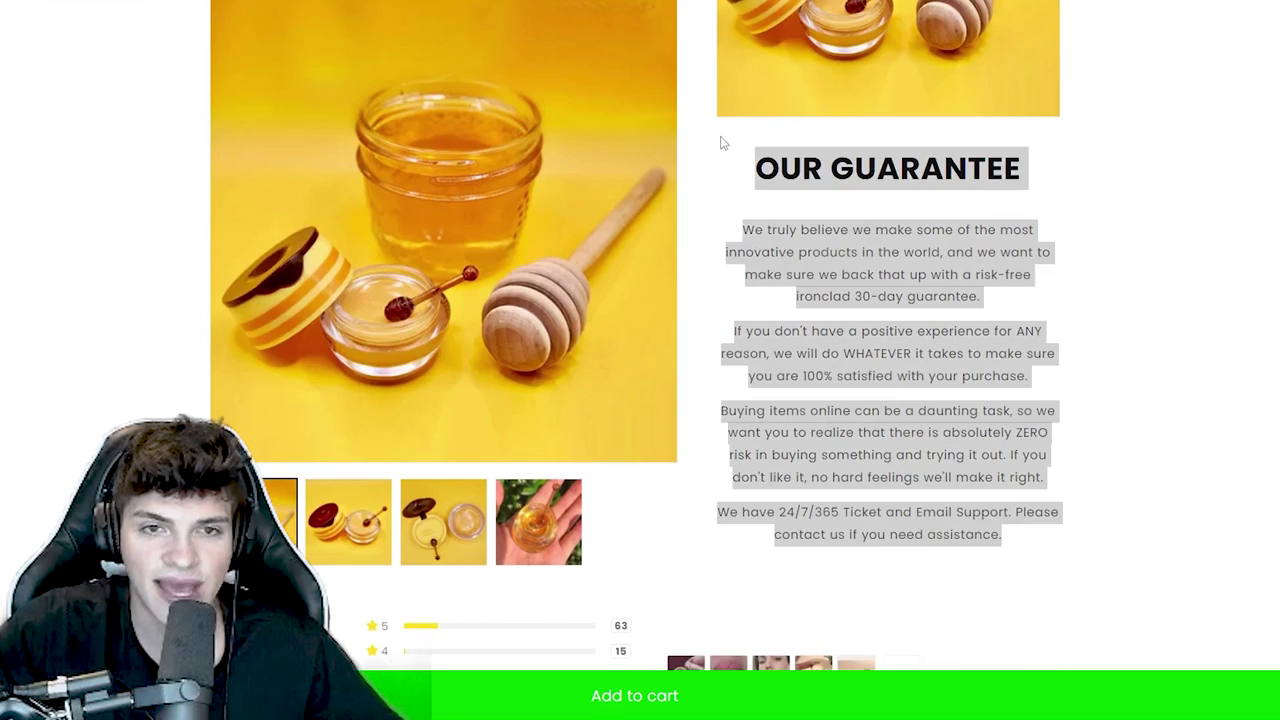
pyautogui.scroll(-5, 609, 397)
pyautogui.scroll(5, 692, 472)
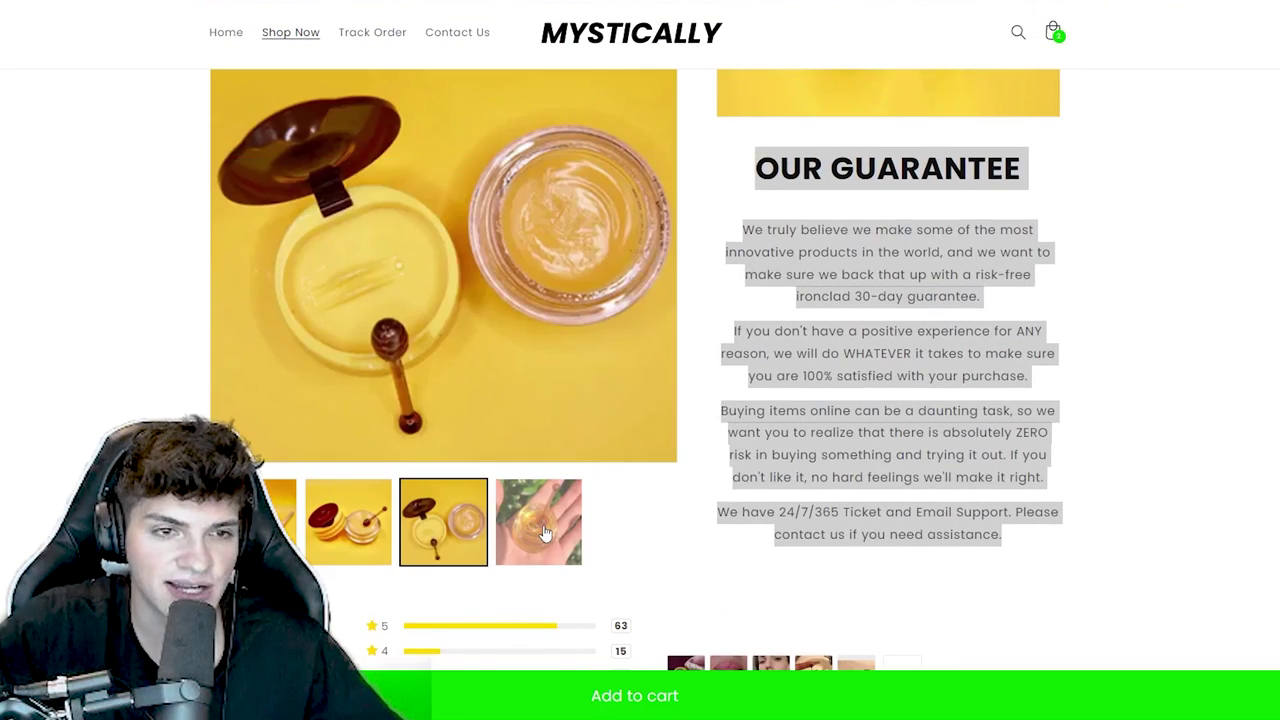
pyautogui.scroll(6, 777, 515)
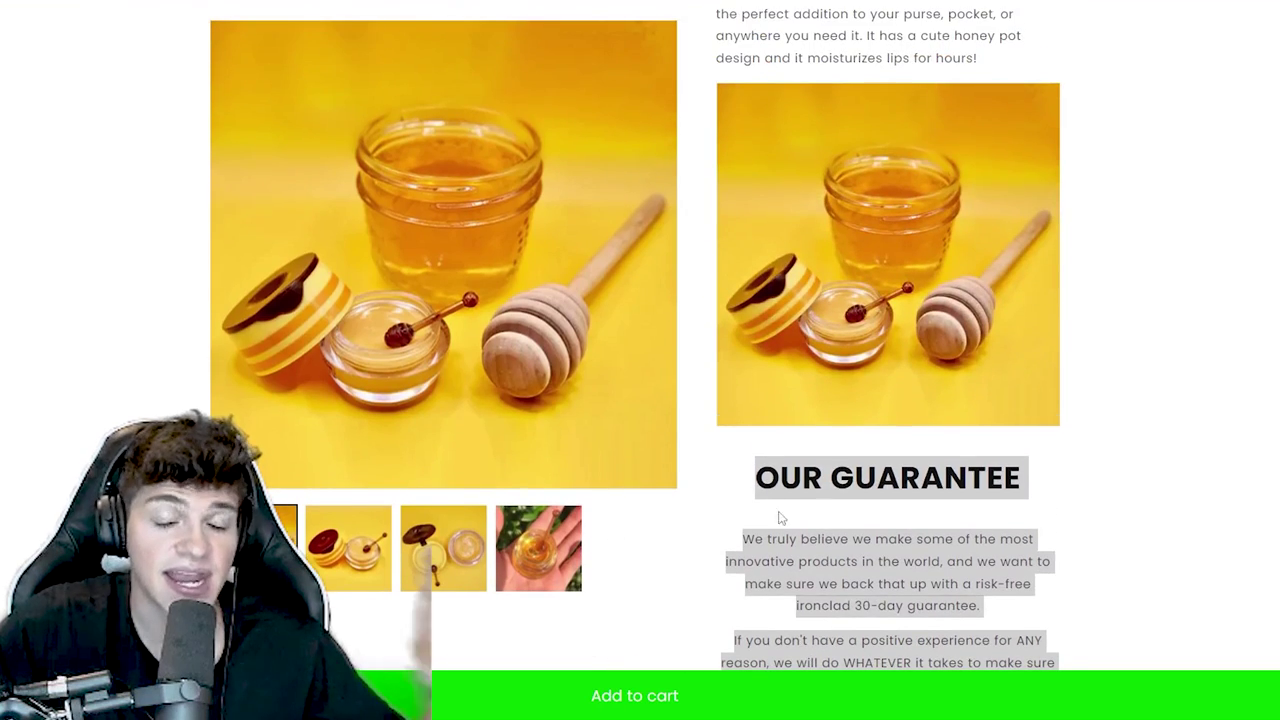
pyautogui.scroll(5, 831, 354)
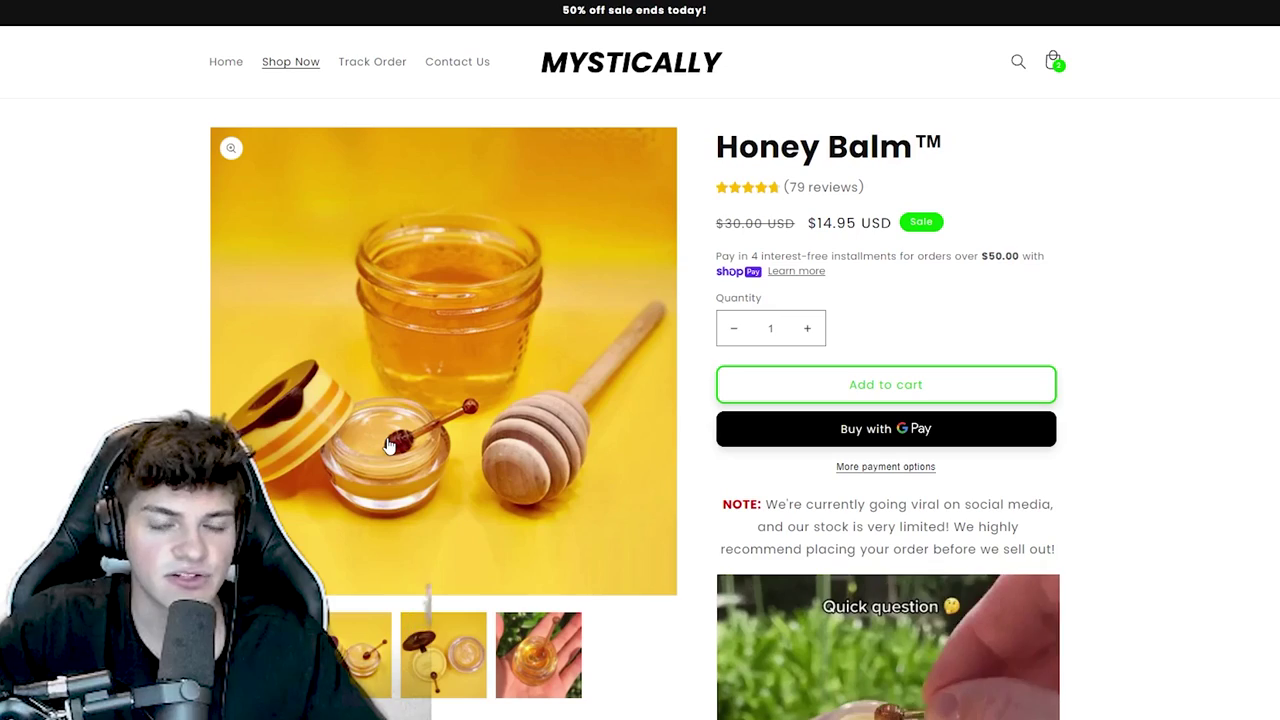
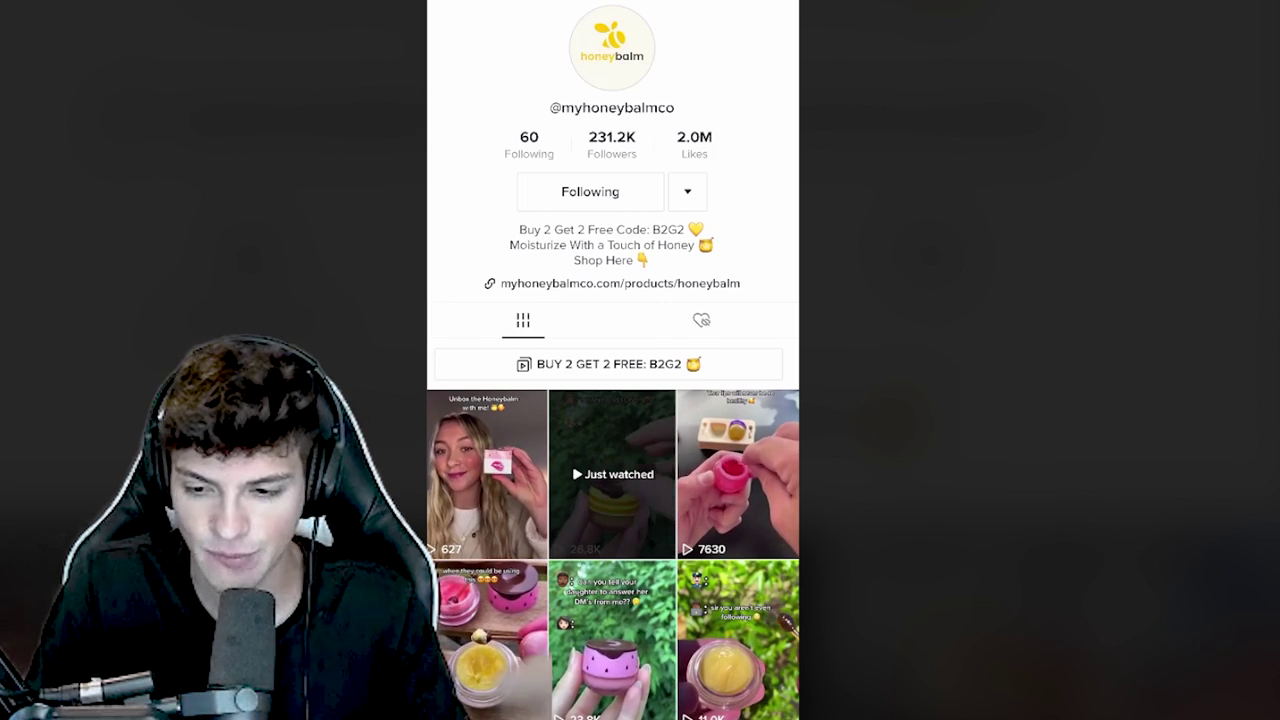
# - Scroll the Apex Wallet profile page to review its drafts and video grid
pyautogui.scroll(-1, 612, 450)
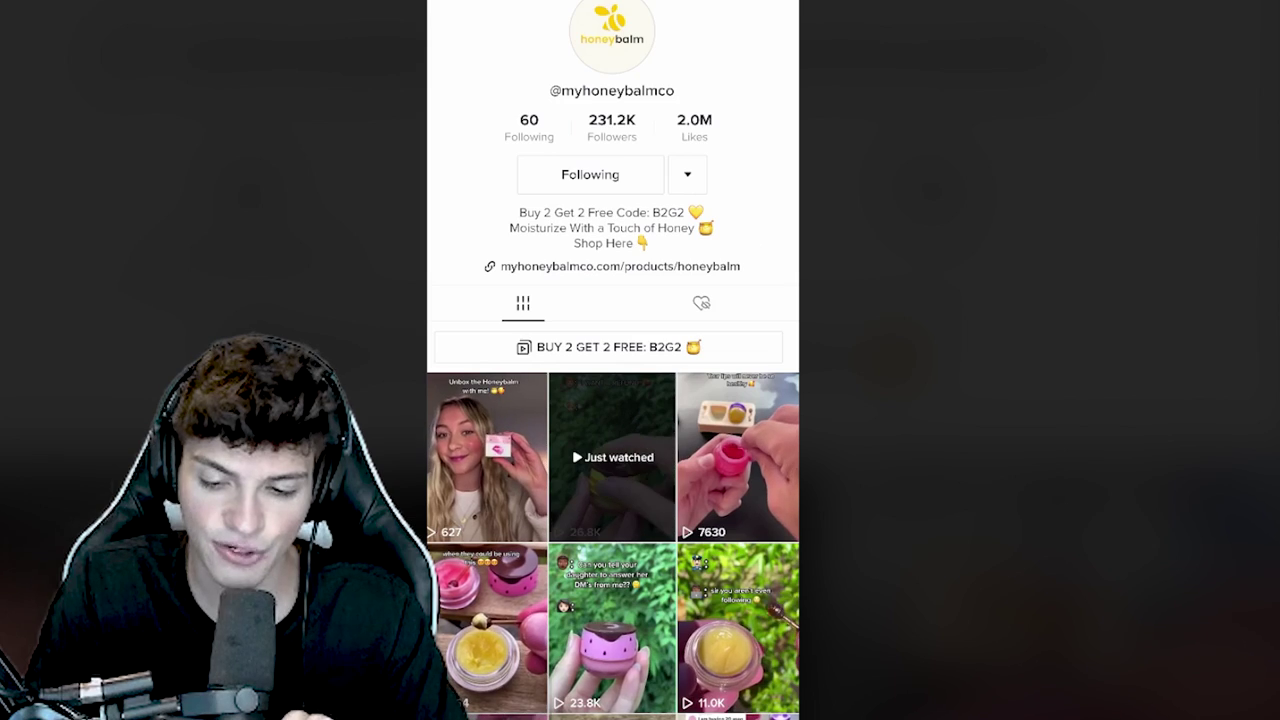
pyautogui.scroll(1, 612, 450)
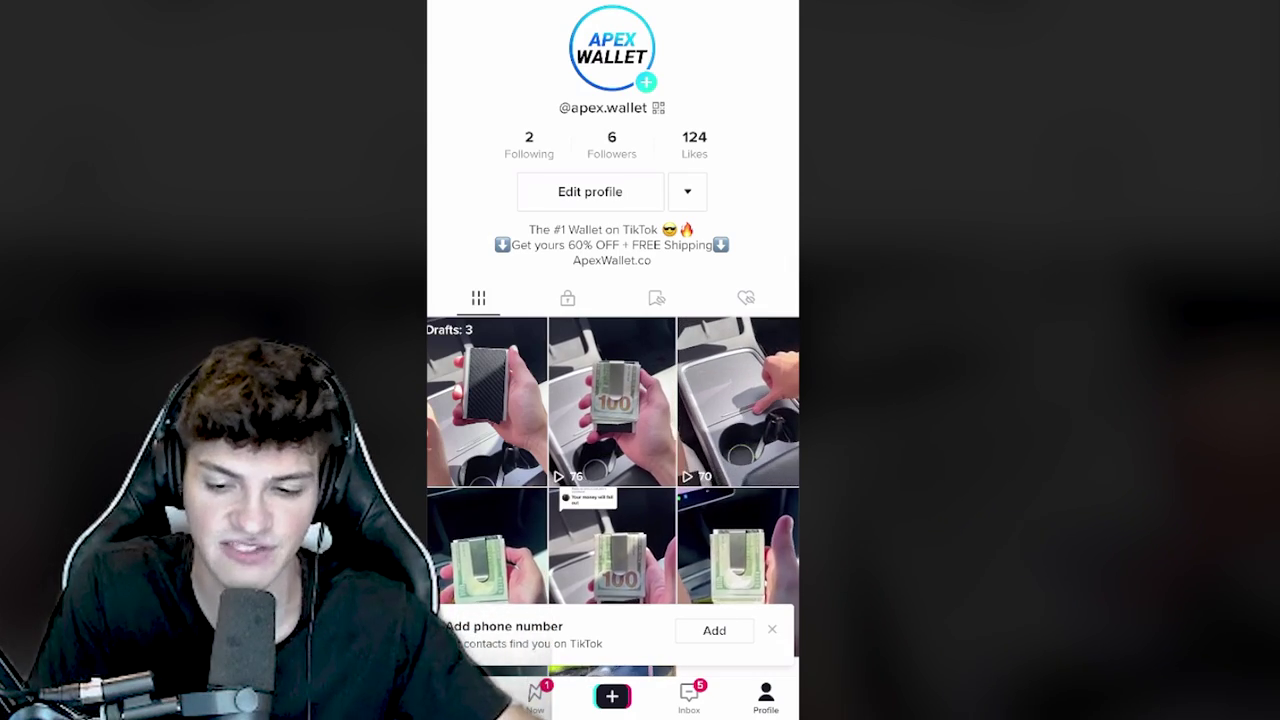
# - Switch to the other Apex Wallet account, the one with a single draft
pyautogui.scroll(-3, 612, 400)
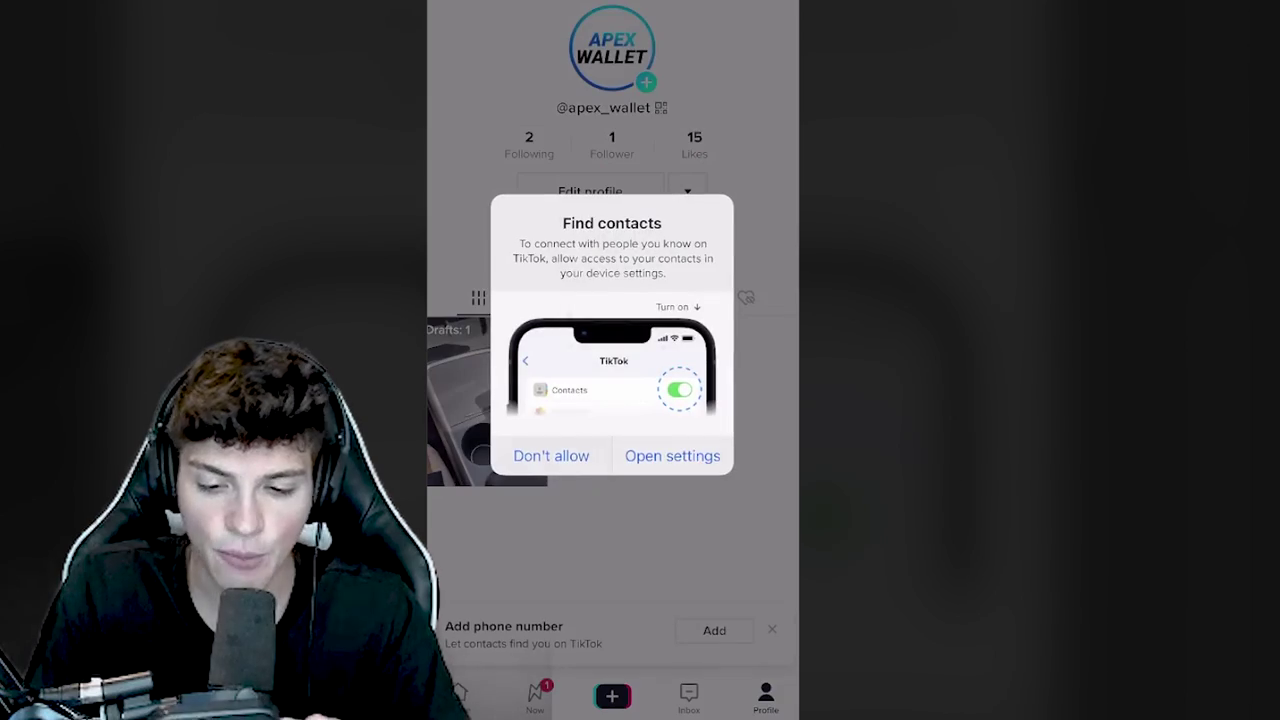
pyautogui.scroll(-5, 612, 400)
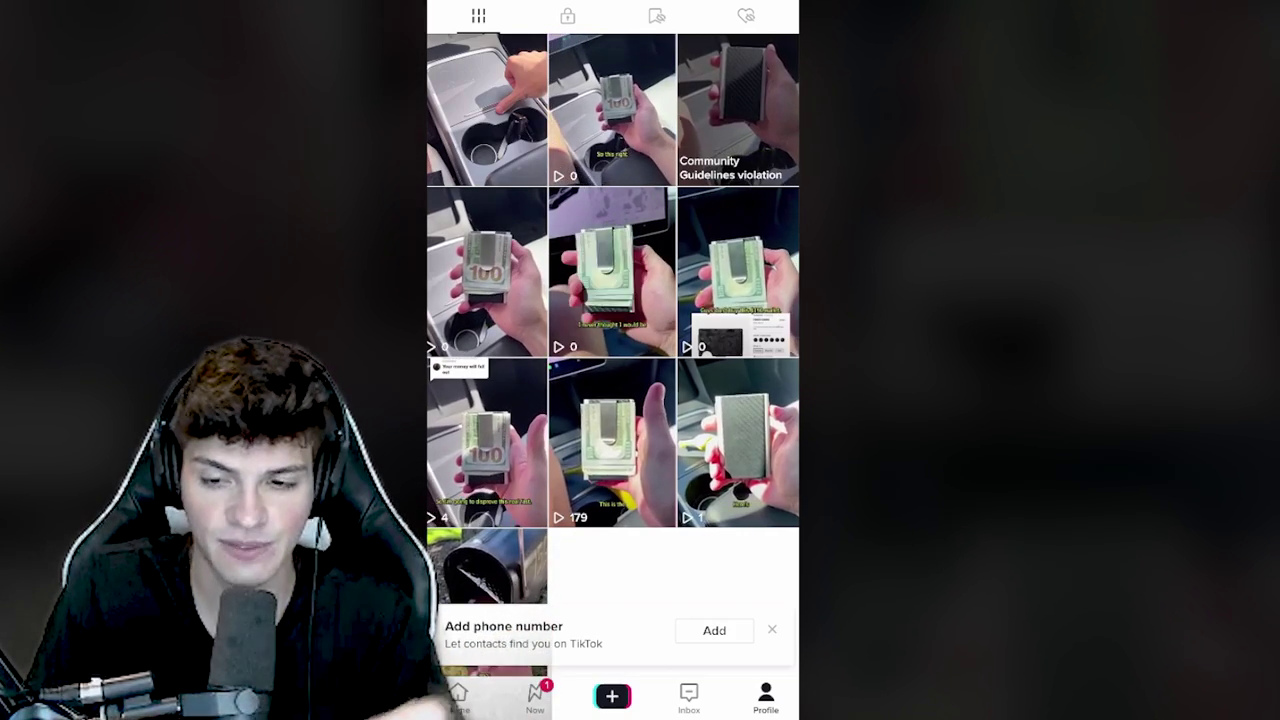
pyautogui.scroll(2, 612, 350)
pyautogui.scroll(3, 612, 350)
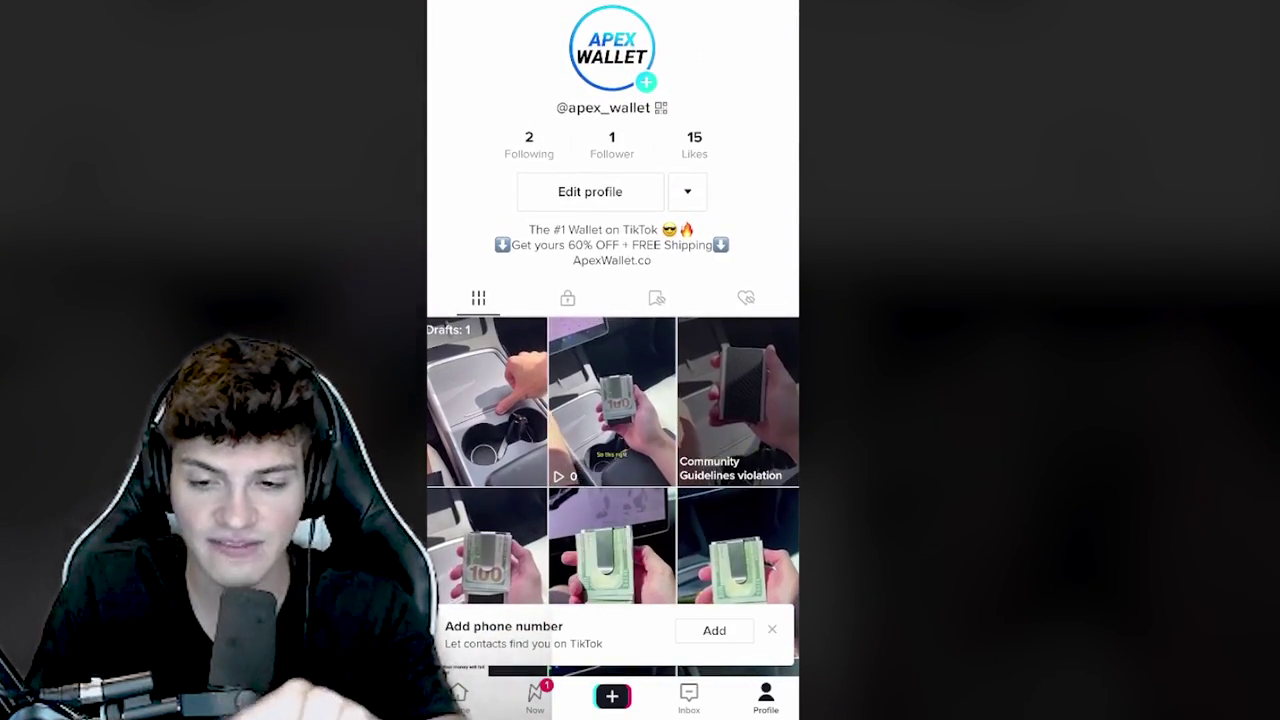
pyautogui.click(612, 10)
pyautogui.click(528, 461)
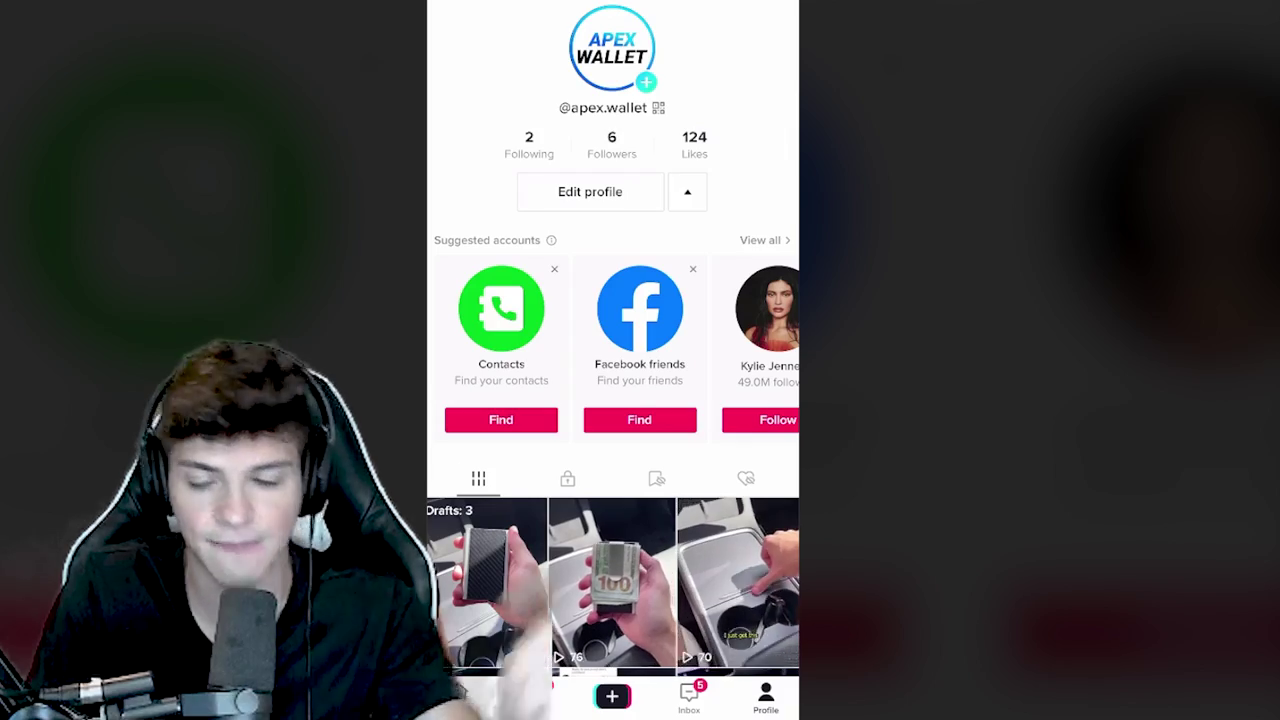
# - Open the wallet clip flagged as a Community Guidelines violation
pyautogui.scroll(-5, 612, 400)
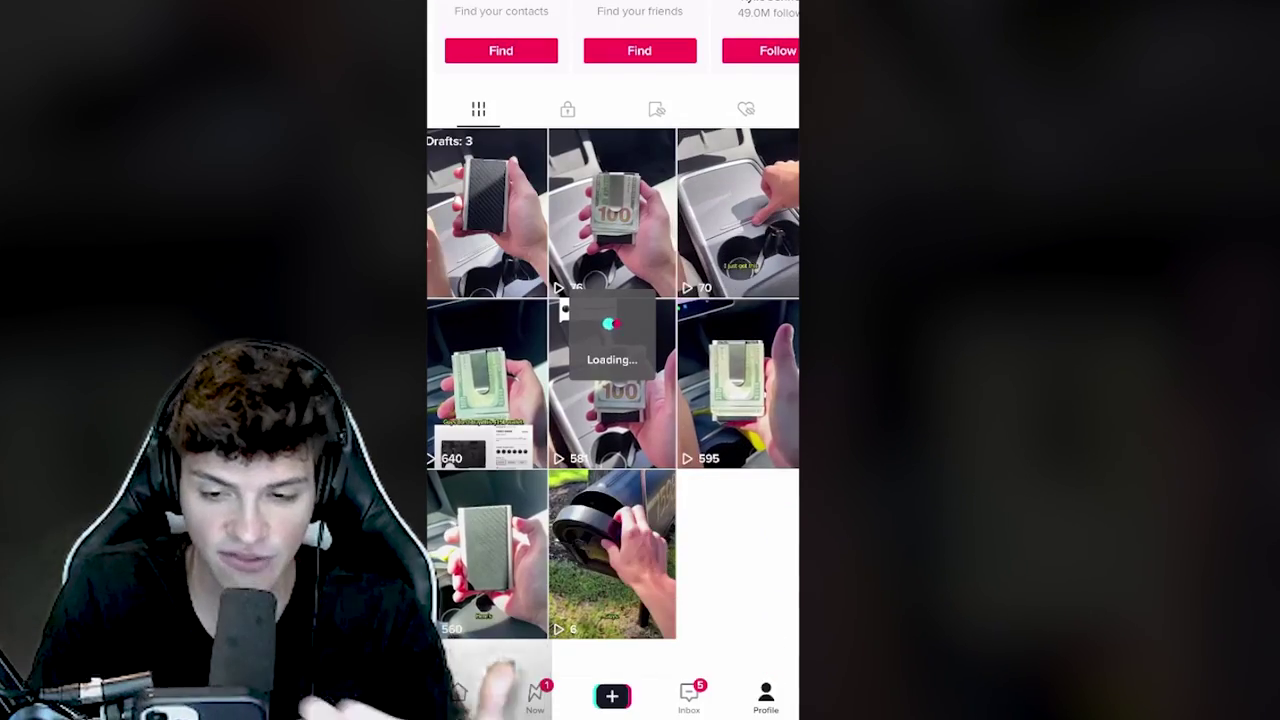
pyautogui.scroll(-3, 612, 400)
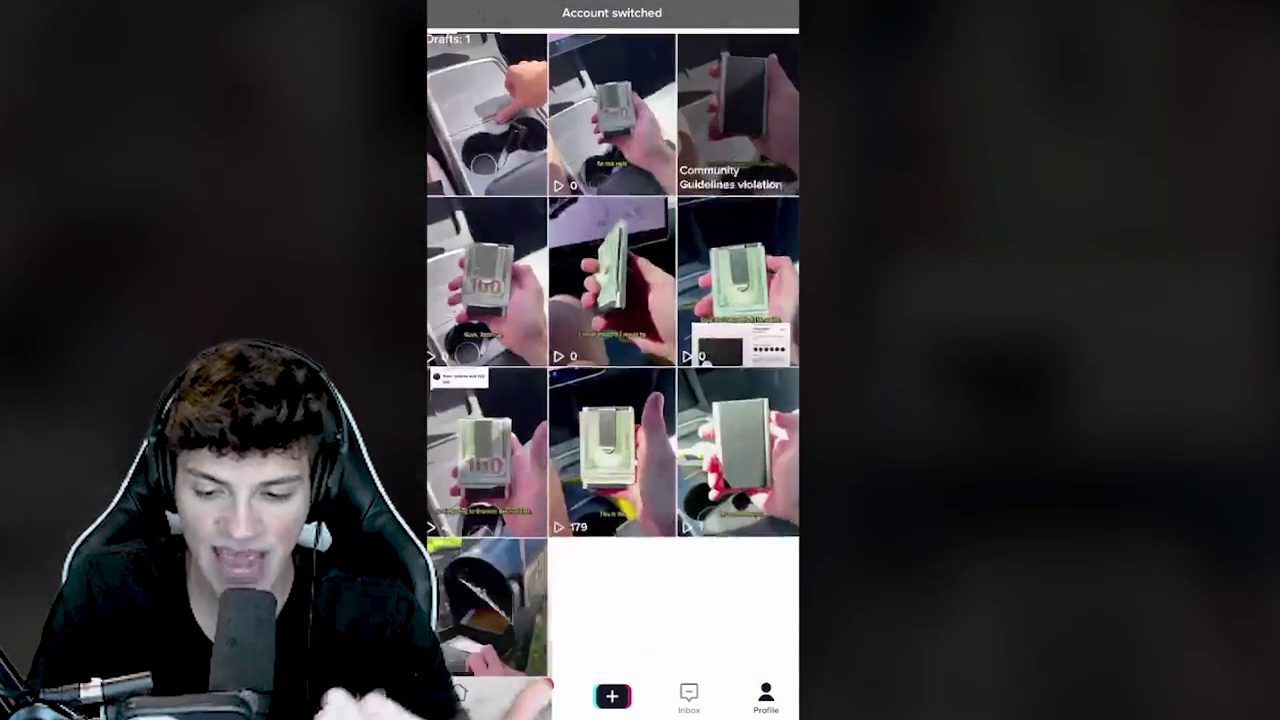
pyautogui.scroll(3, 612, 360)
pyautogui.scroll(-3, 612, 360)
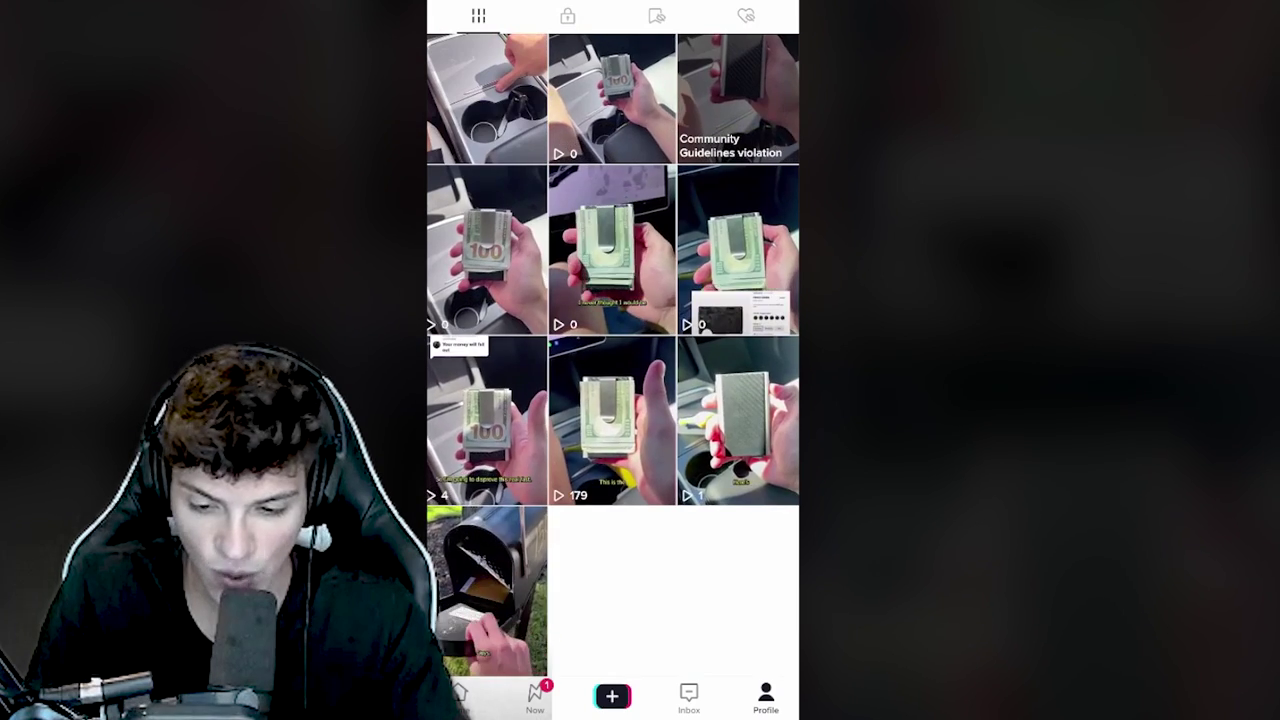
pyautogui.scroll(2, 612, 360)
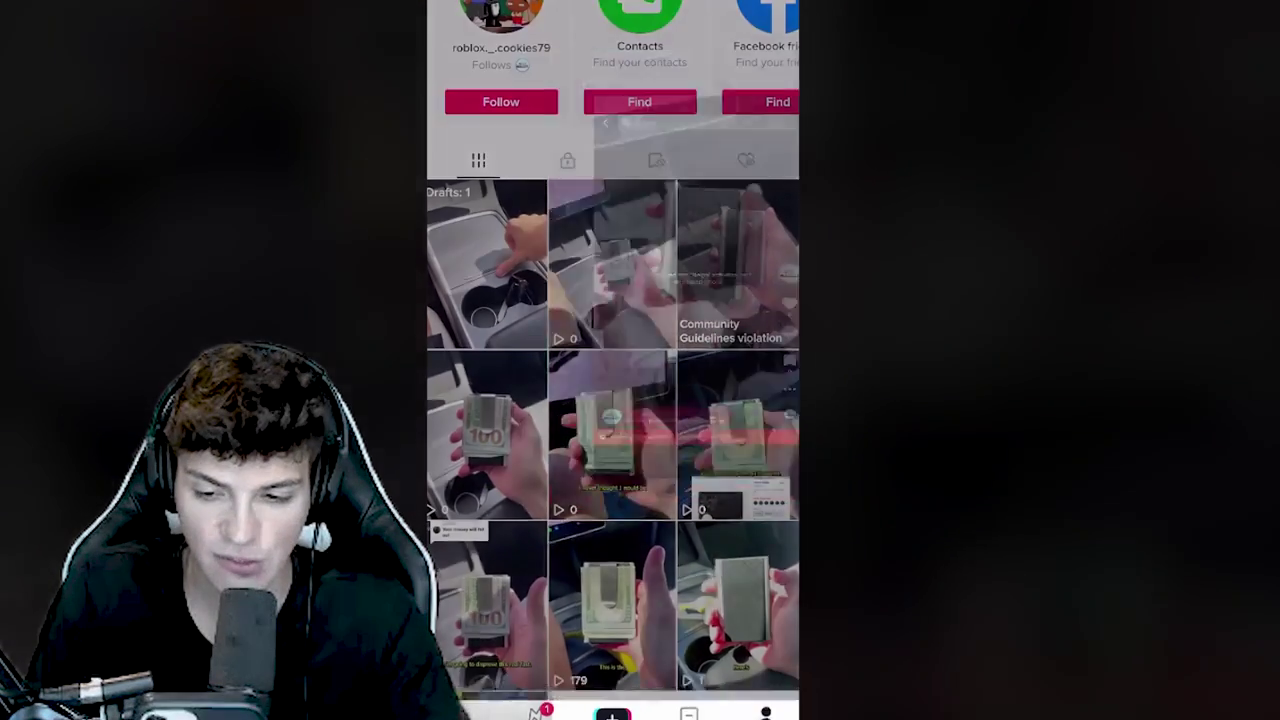
pyautogui.click(737, 265)
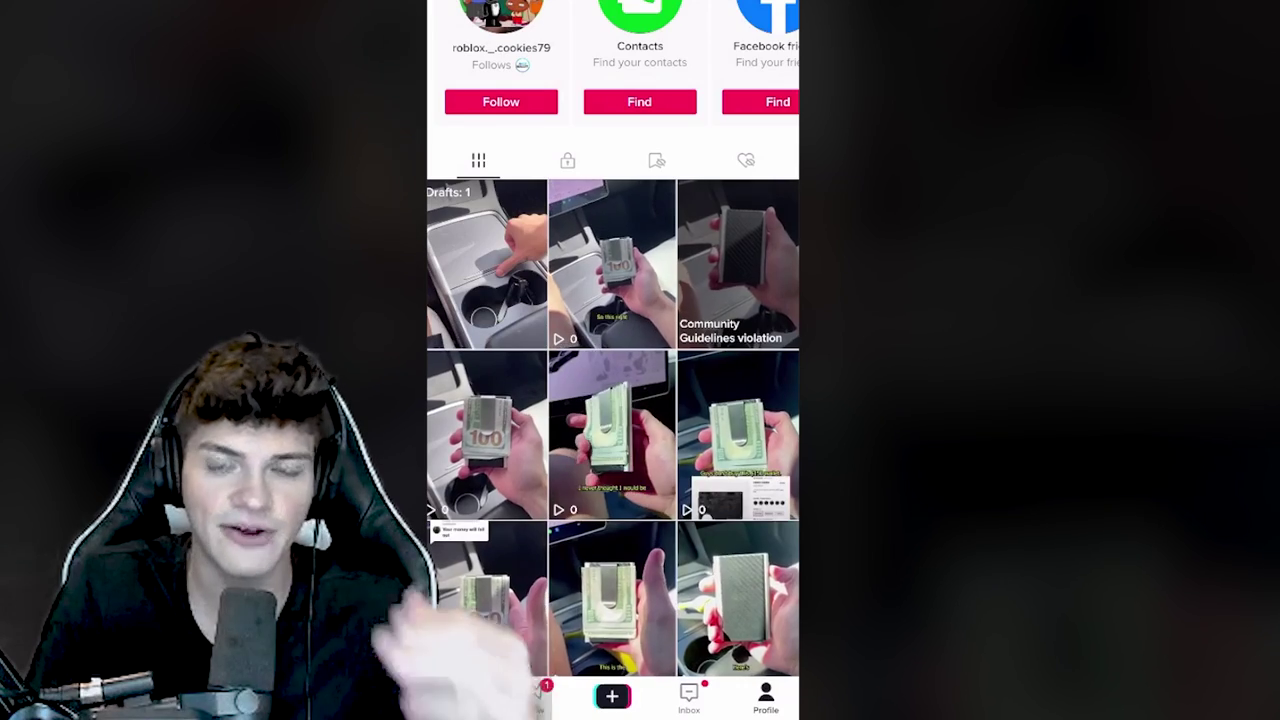
# - Move from the Mike Tyson training-tool clip to Grippy Boy's 'My progress with the Grippy Boy' video
pyautogui.scroll(5, 612, 360)
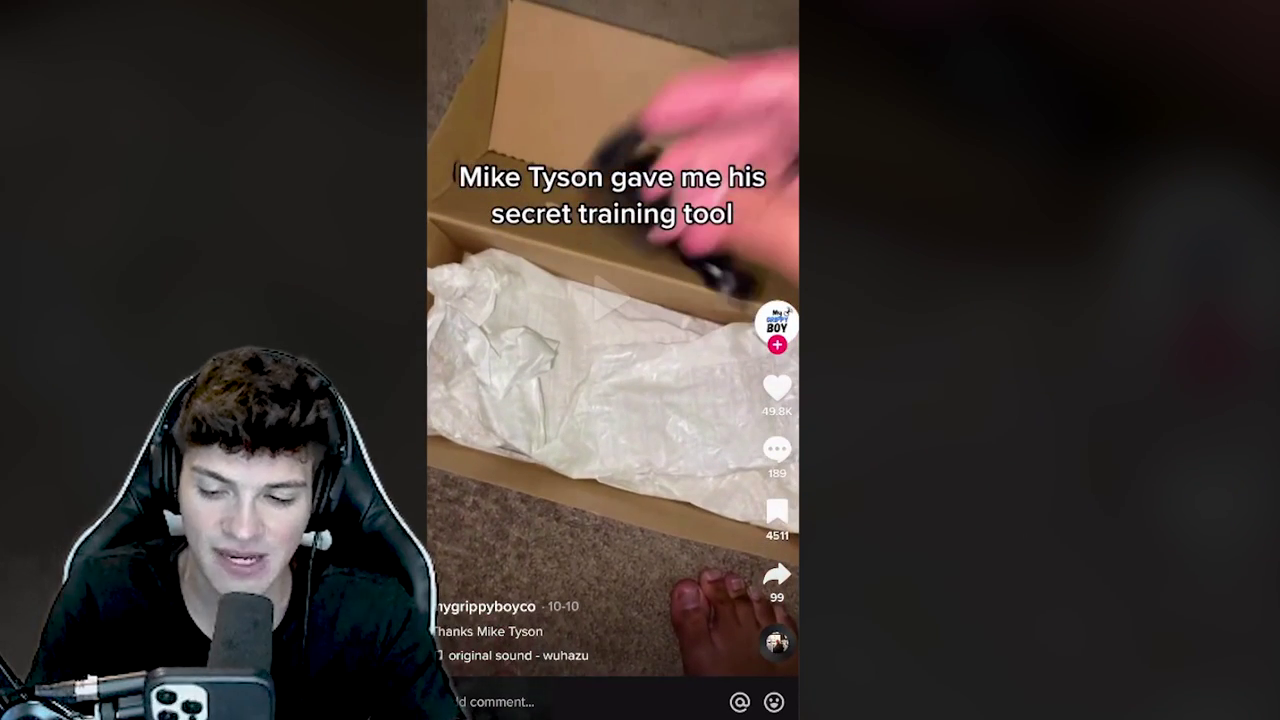
pyautogui.scroll(-1, 612, 360)
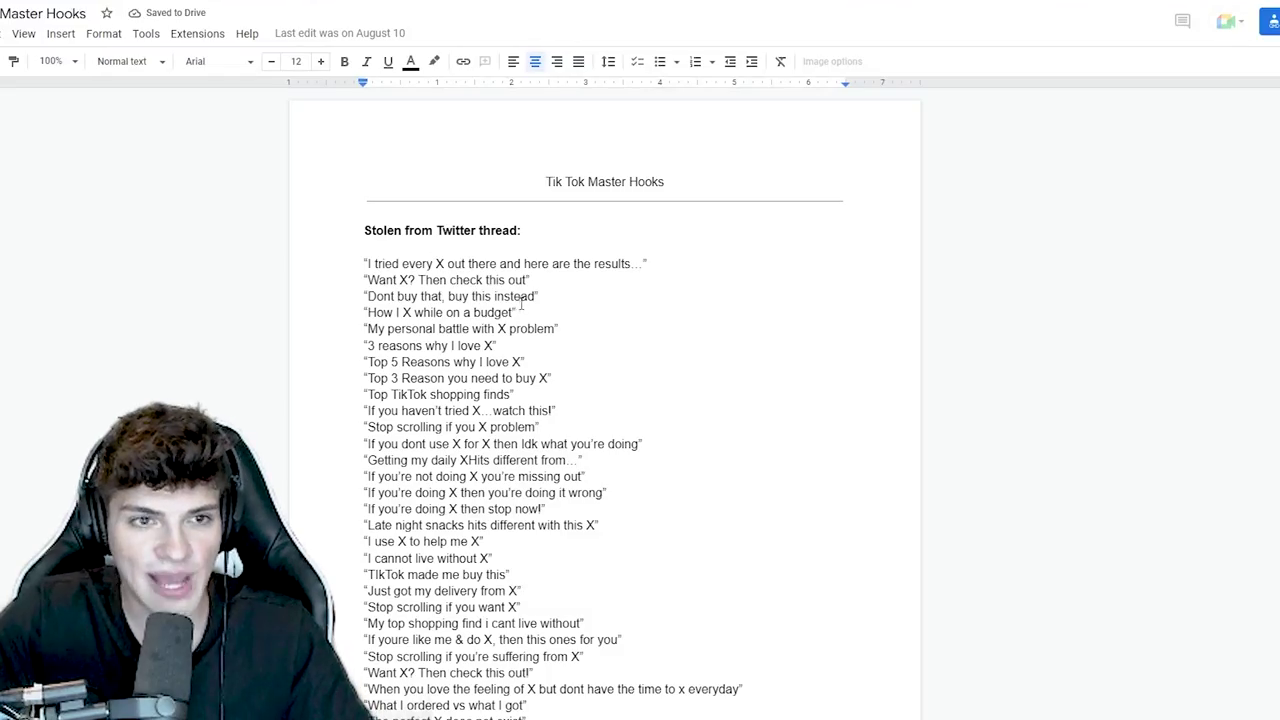
# - Select the 'Before you scroll' and 'How to confuse everyone at (school/work)' hooks in Master Hooks
pyautogui.scroll(-10, 521, 305)
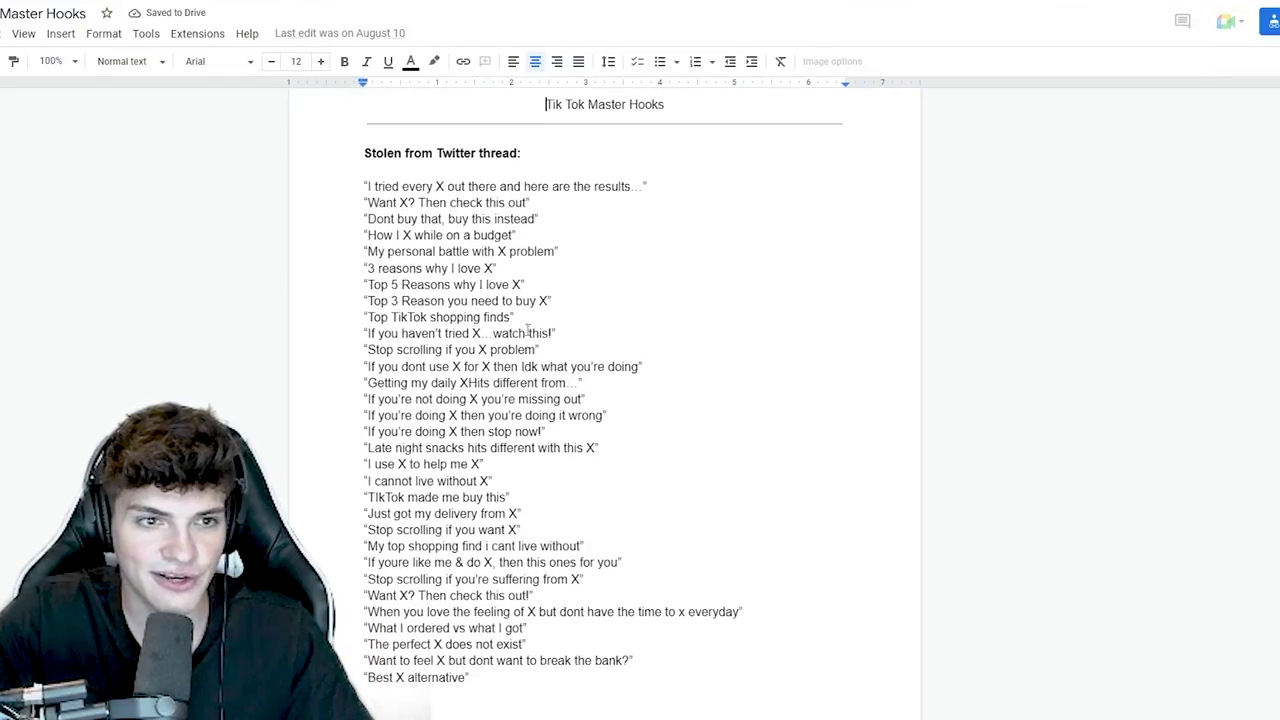
pyautogui.scroll(-15, 570, 390)
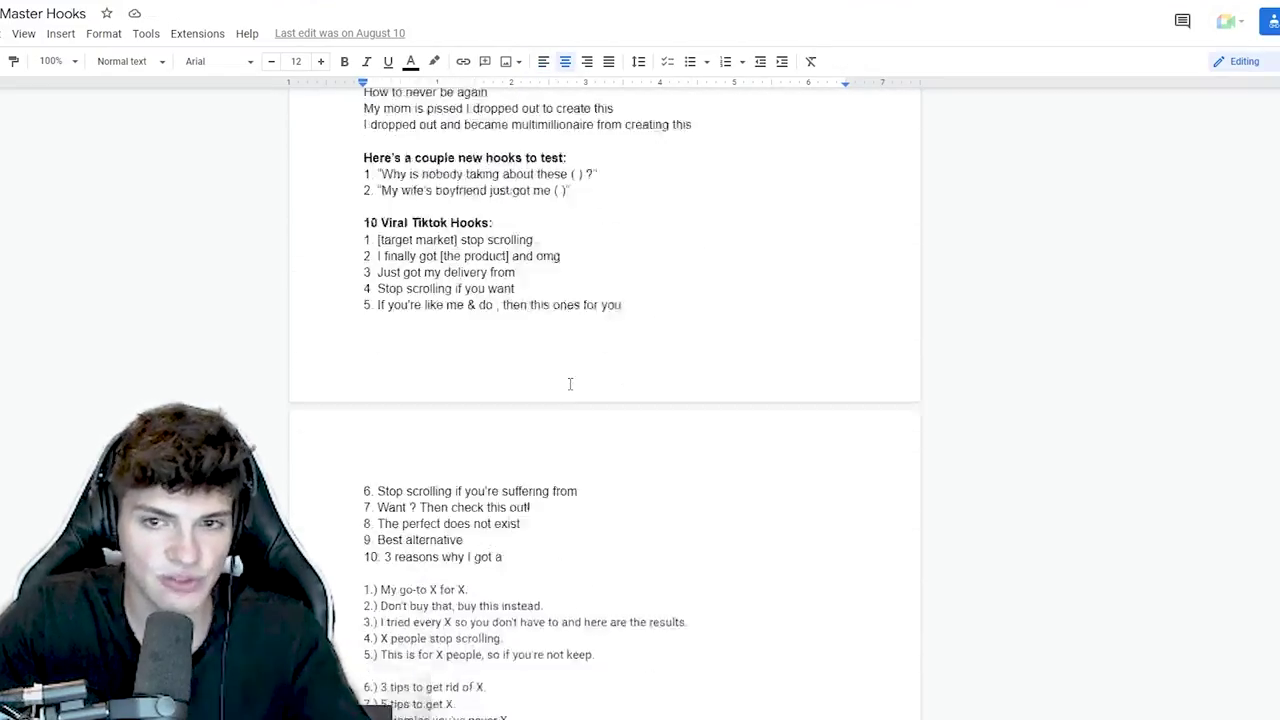
pyautogui.scroll(-2, 590, 500)
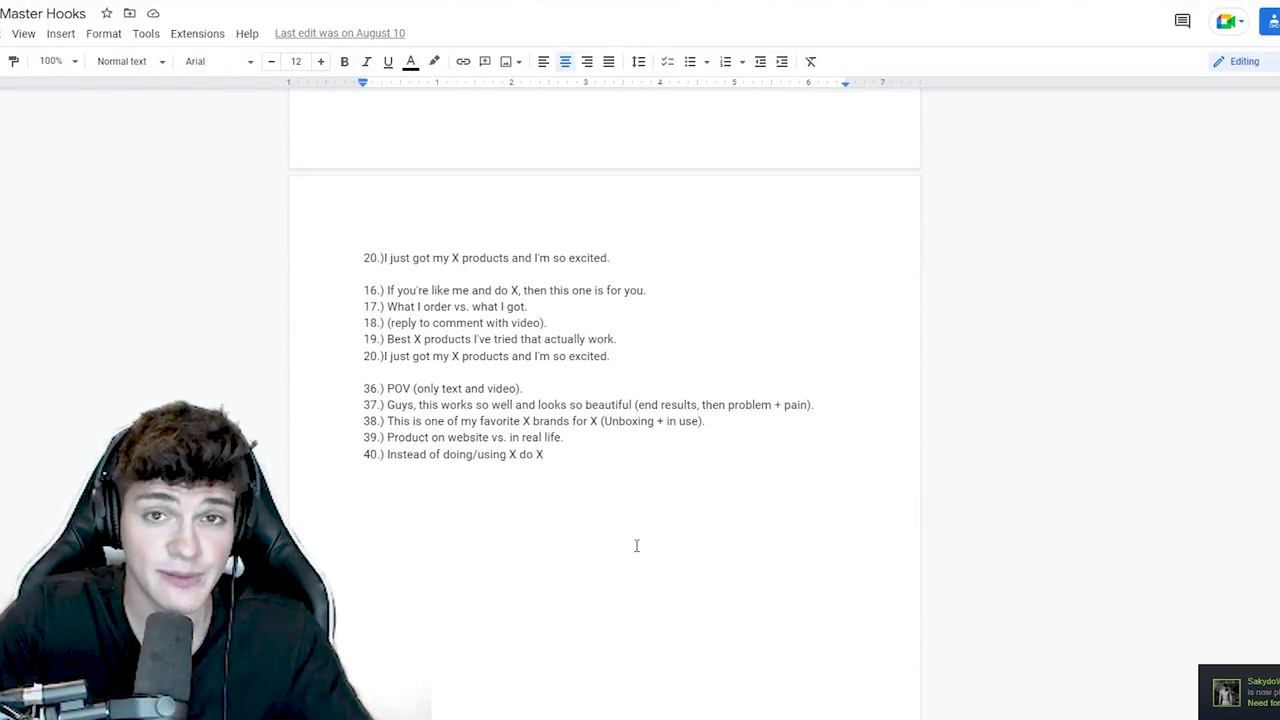
pyautogui.scroll(20, 636, 545)
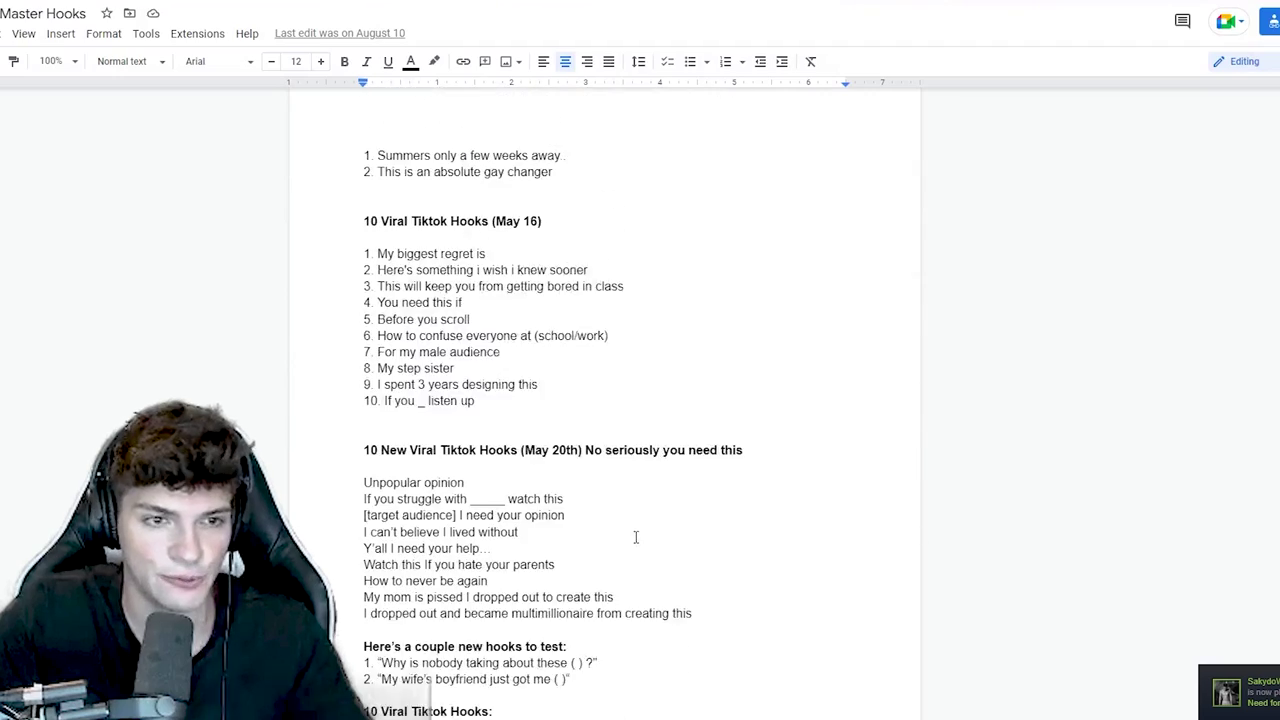
pyautogui.scroll(20, 636, 537)
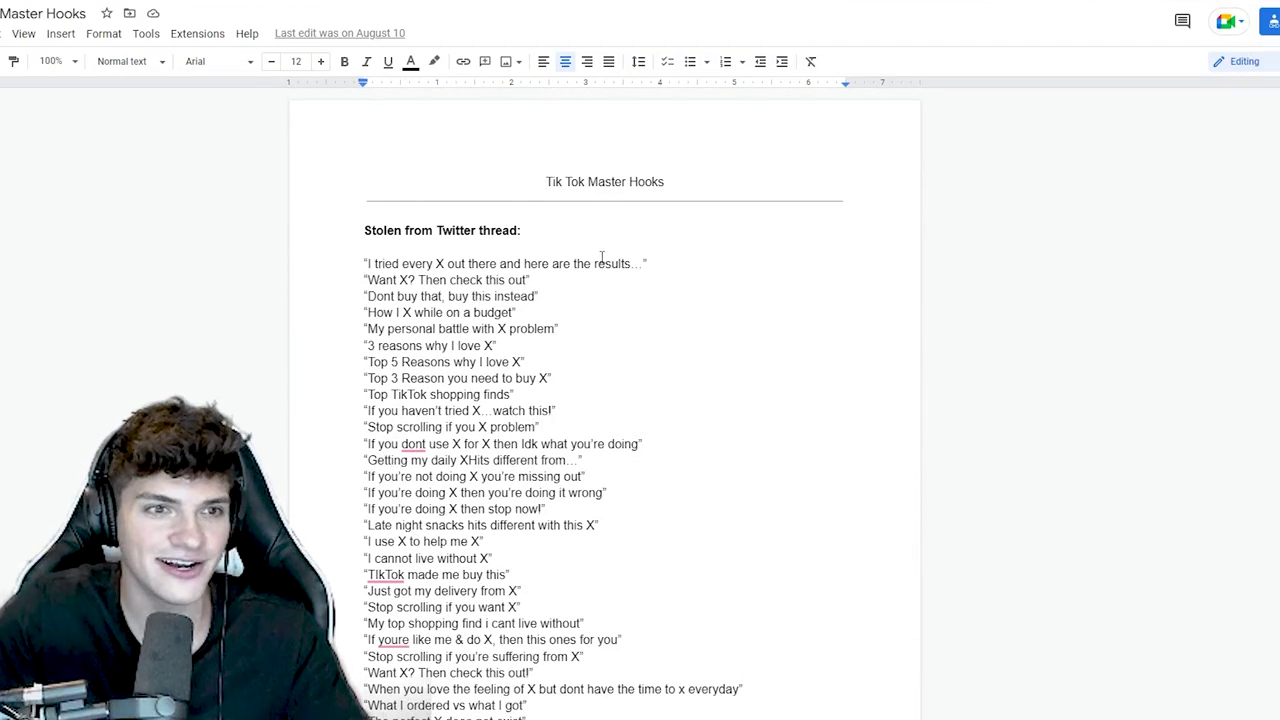
pyautogui.moveTo(357, 238); pyautogui.dragTo(356, 236)
pyautogui.click(483, 250)
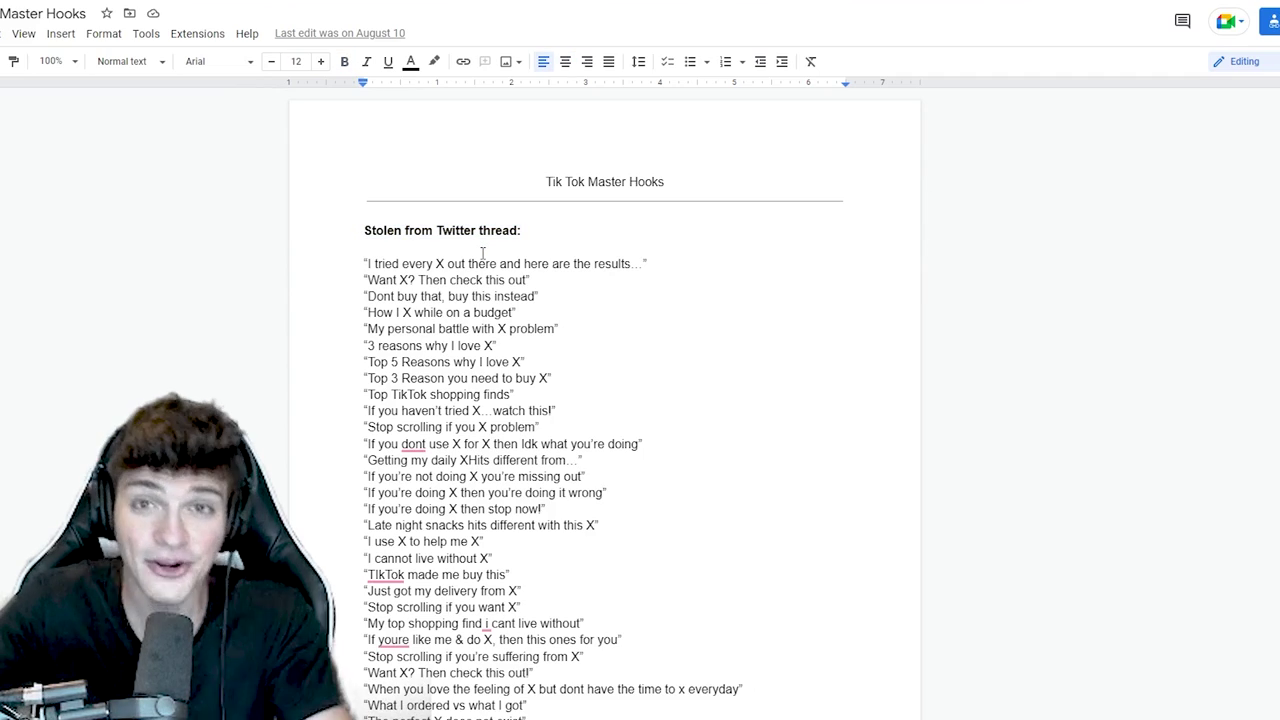
pyautogui.scroll(-9, 580, 363)
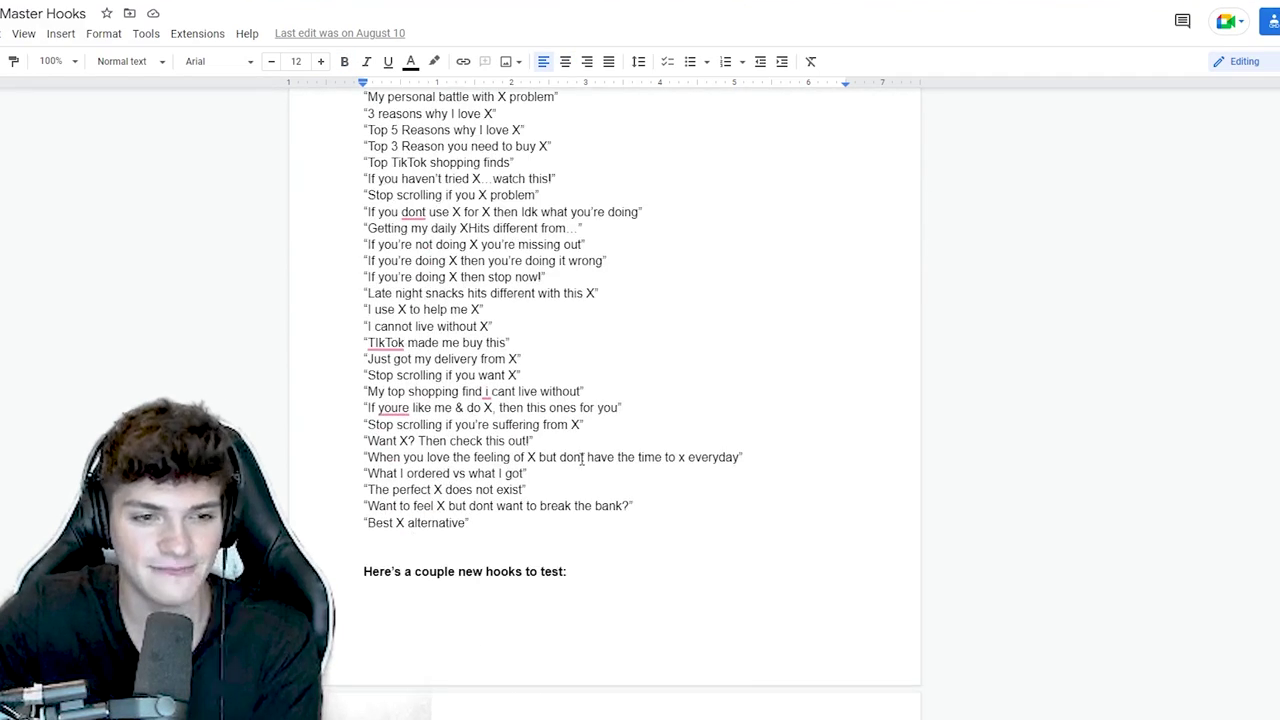
pyautogui.moveTo(355, 322); pyautogui.dragTo(368, 338)
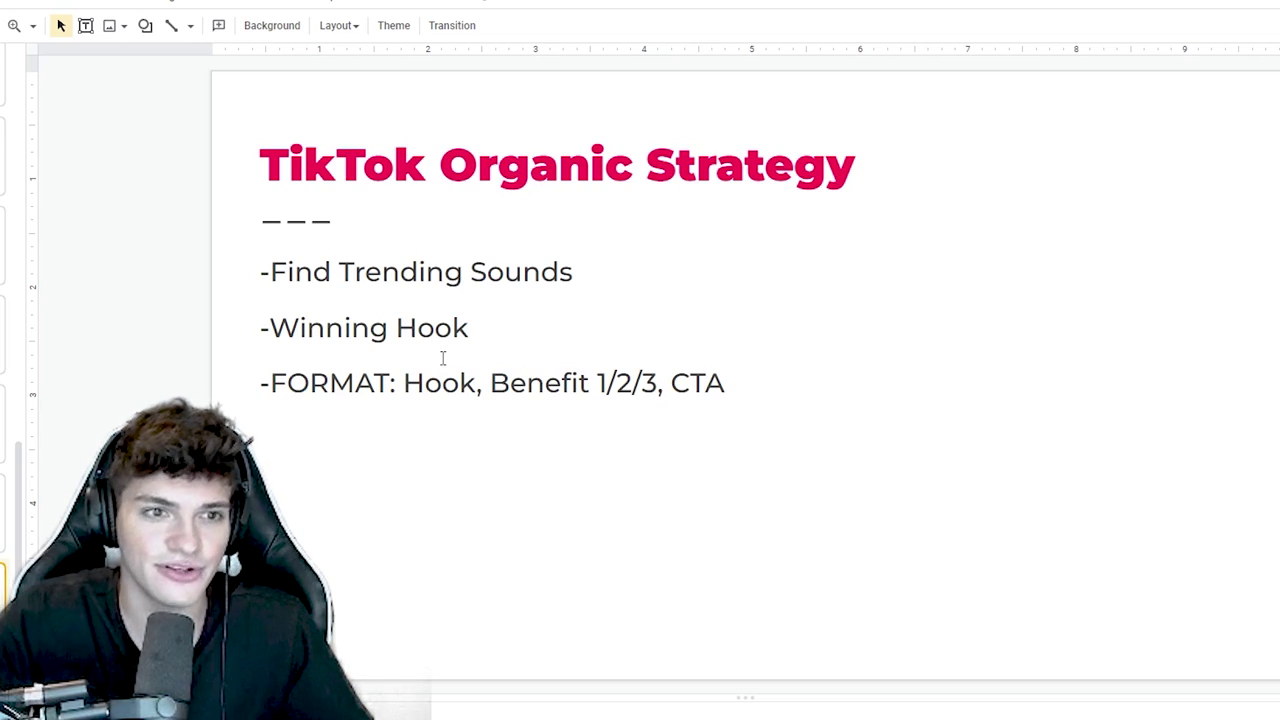
# - Highlight the Find Trending Sounds, Winning Hook and 'Hook, Benefit 1/2/3, CTA' lines
pyautogui.moveTo(600, 268); pyautogui.dragTo(338, 274)
pyautogui.moveTo(505, 335); pyautogui.dragTo(272, 330)
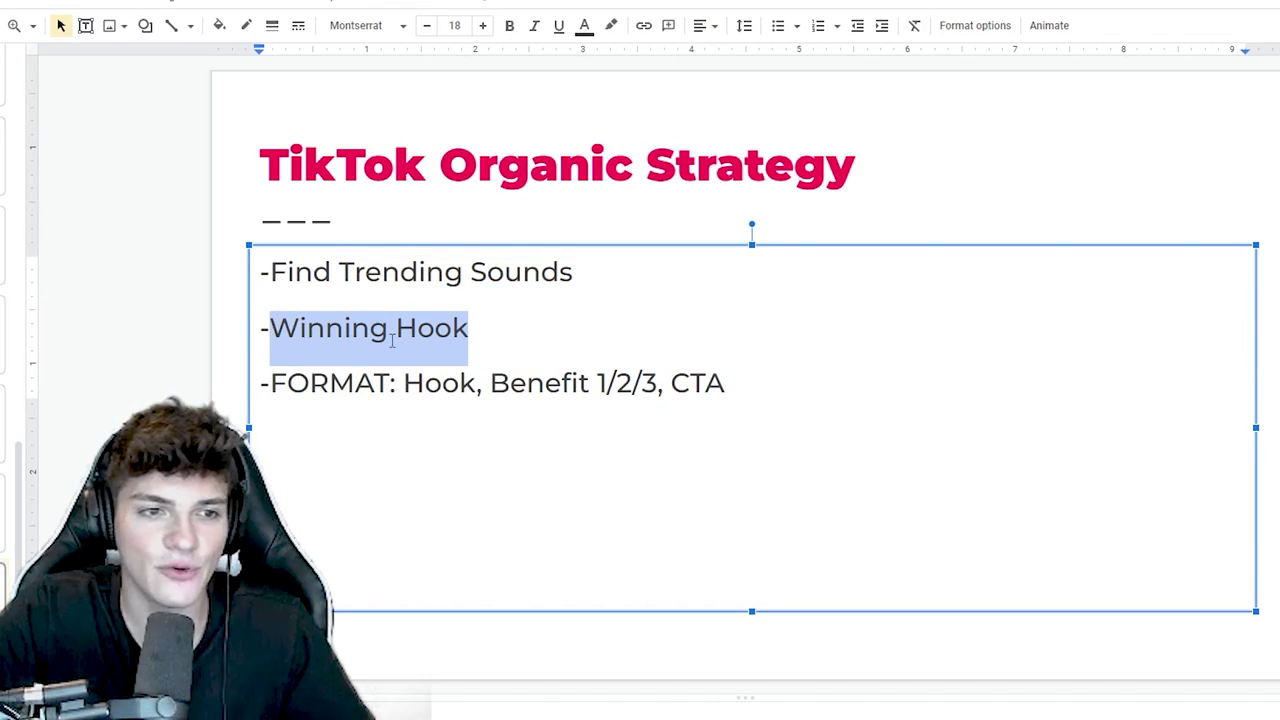
pyautogui.moveTo(767, 392); pyautogui.dragTo(405, 392)
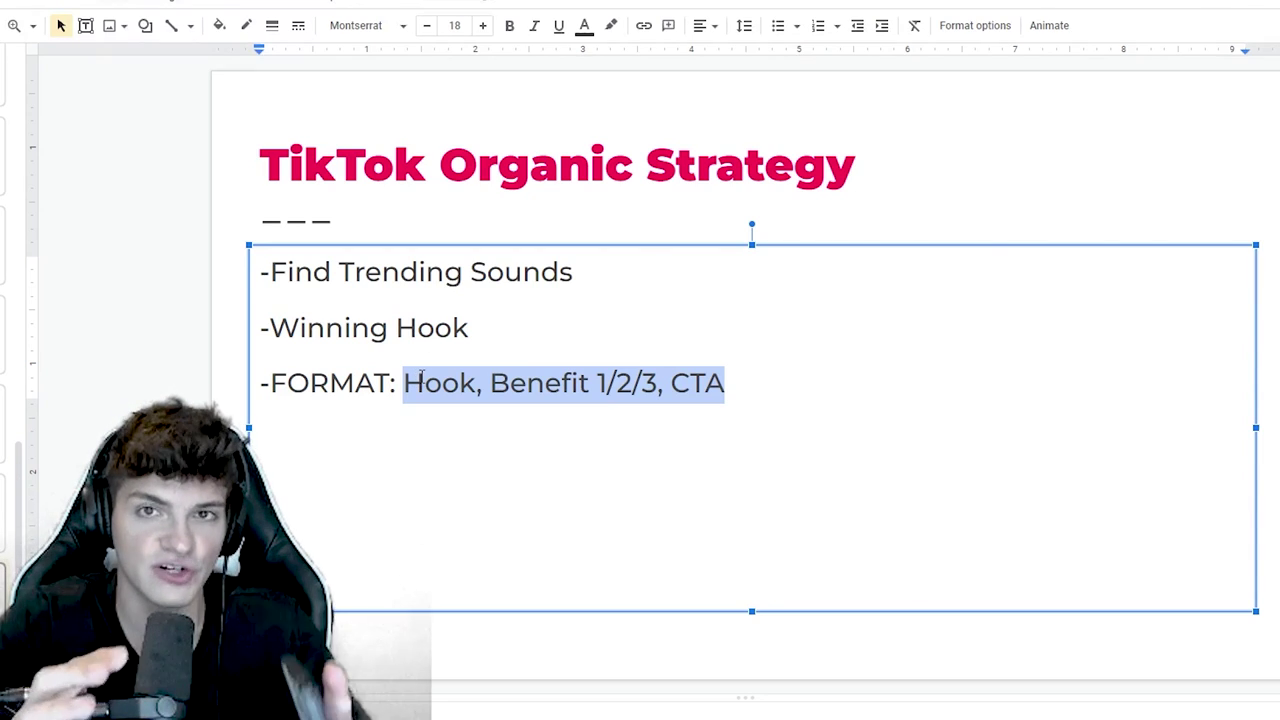
pyautogui.click(528, 383)
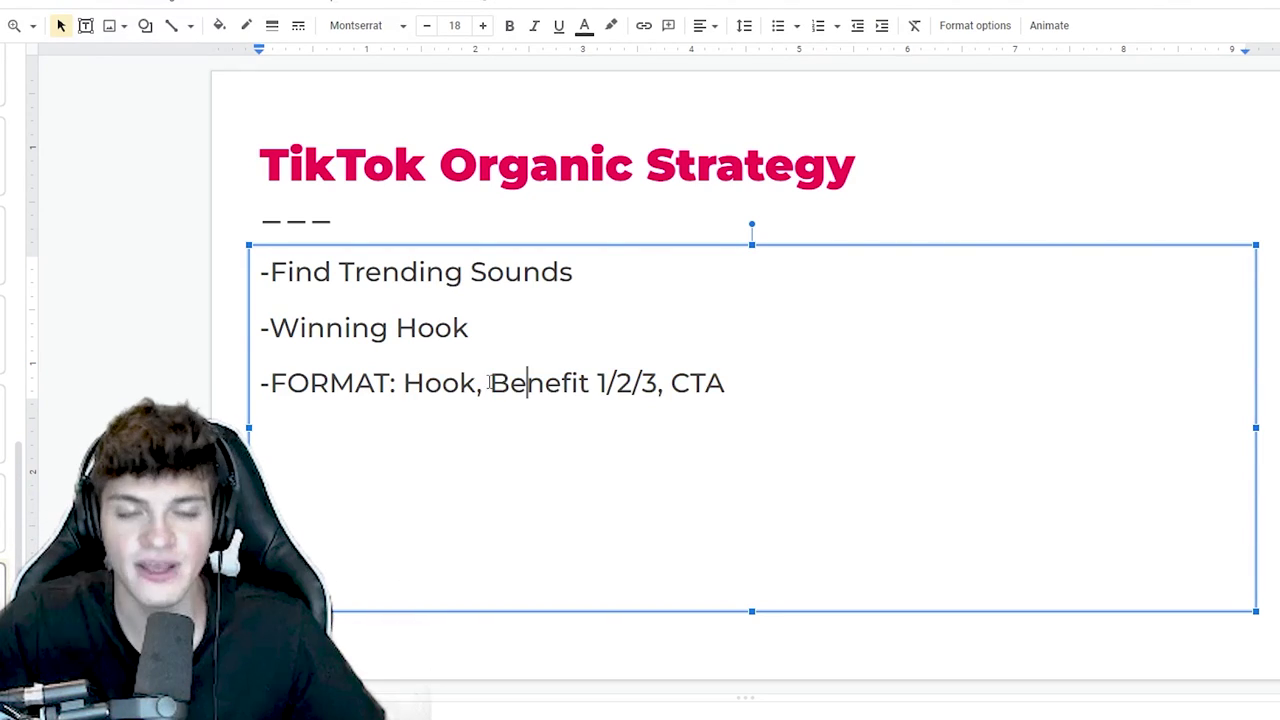
# - Highlight the Benefit 1/2/3 part, then the word CTA, in the format line
pyautogui.moveTo(508, 386); pyautogui.dragTo(660, 388)
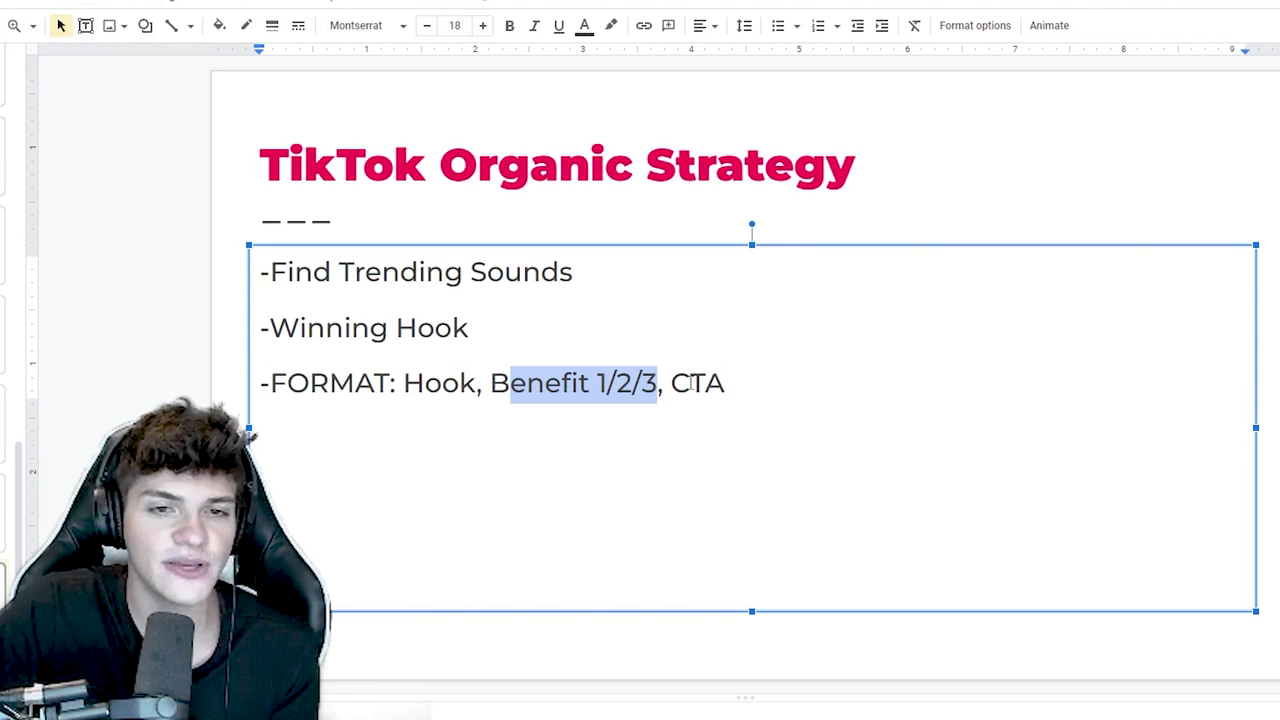
pyautogui.moveTo(692, 383); pyautogui.dragTo(700, 383)
pyautogui.click(743, 380)
pyautogui.doubleClick(740, 383)
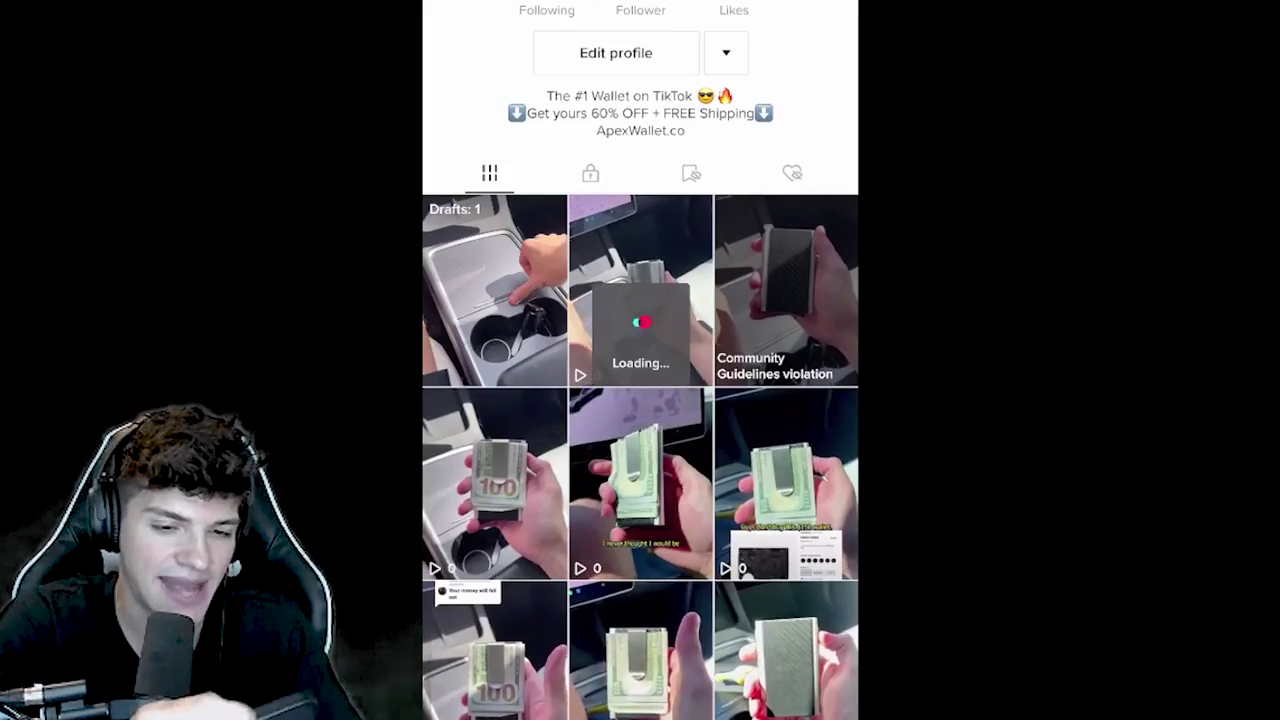
# - Scroll the wallet video grid back up to the tab bar above the Drafts tile
pyautogui.scroll(-5, 640, 400)
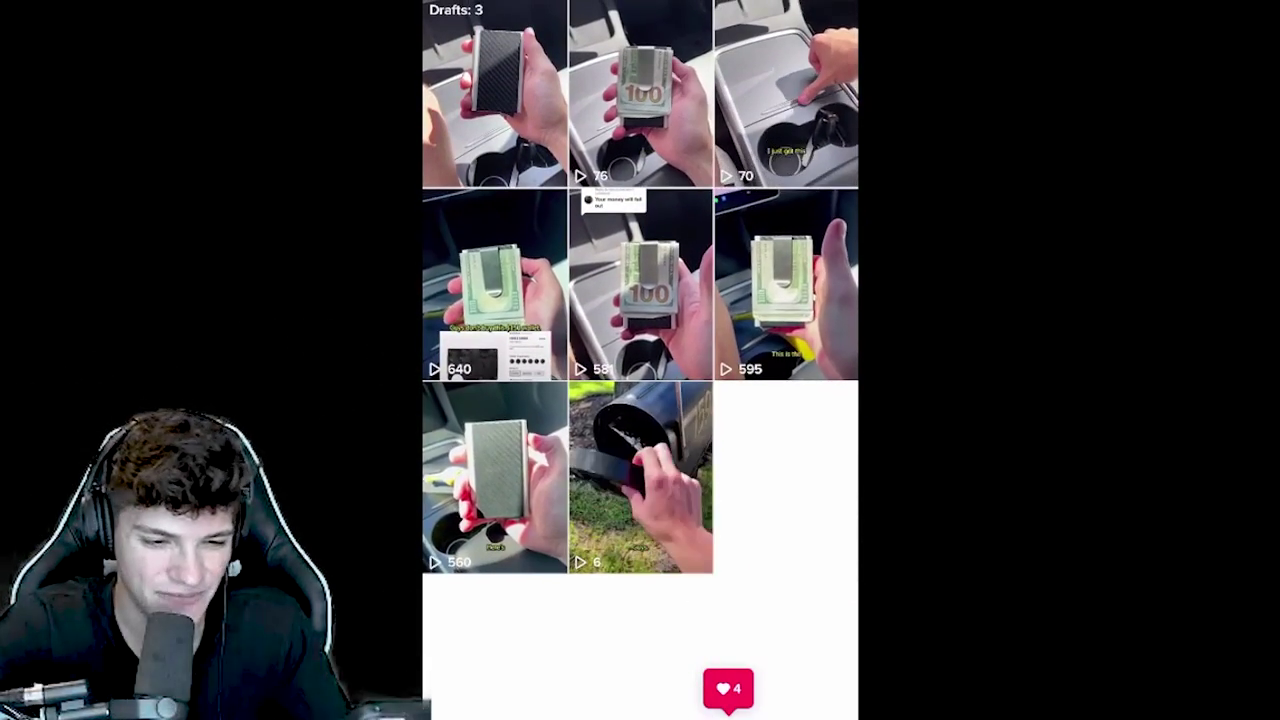
pyautogui.scroll(1, 640, 320)
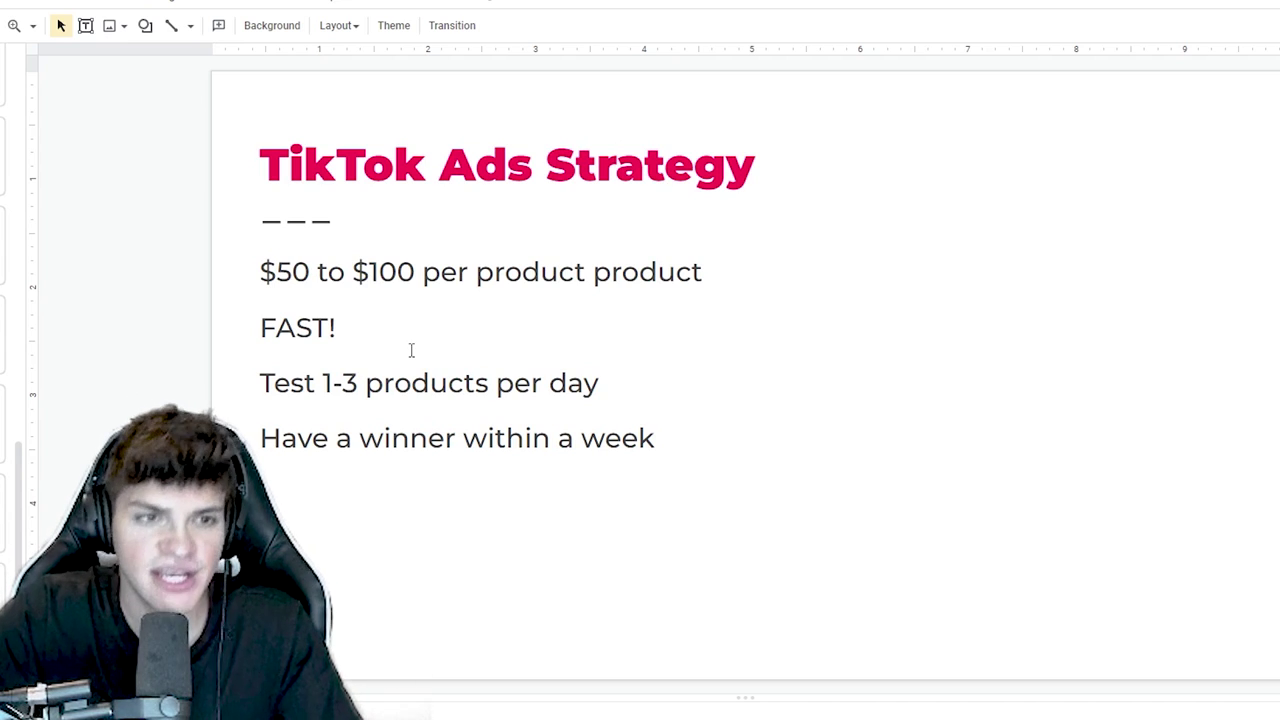
pyautogui.moveTo(276, 272); pyautogui.dragTo(413, 274)
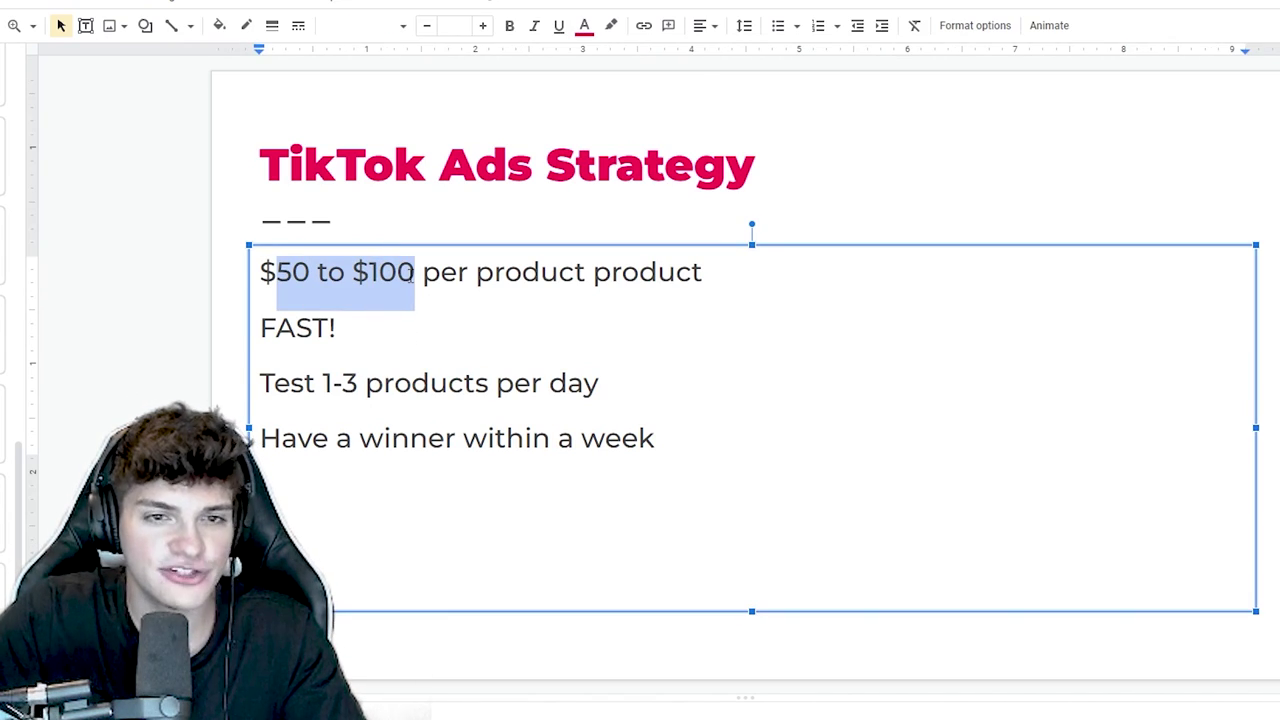
pyautogui.keyDown('shift'); pyautogui.click(757, 277); pyautogui.keyUp('shift')
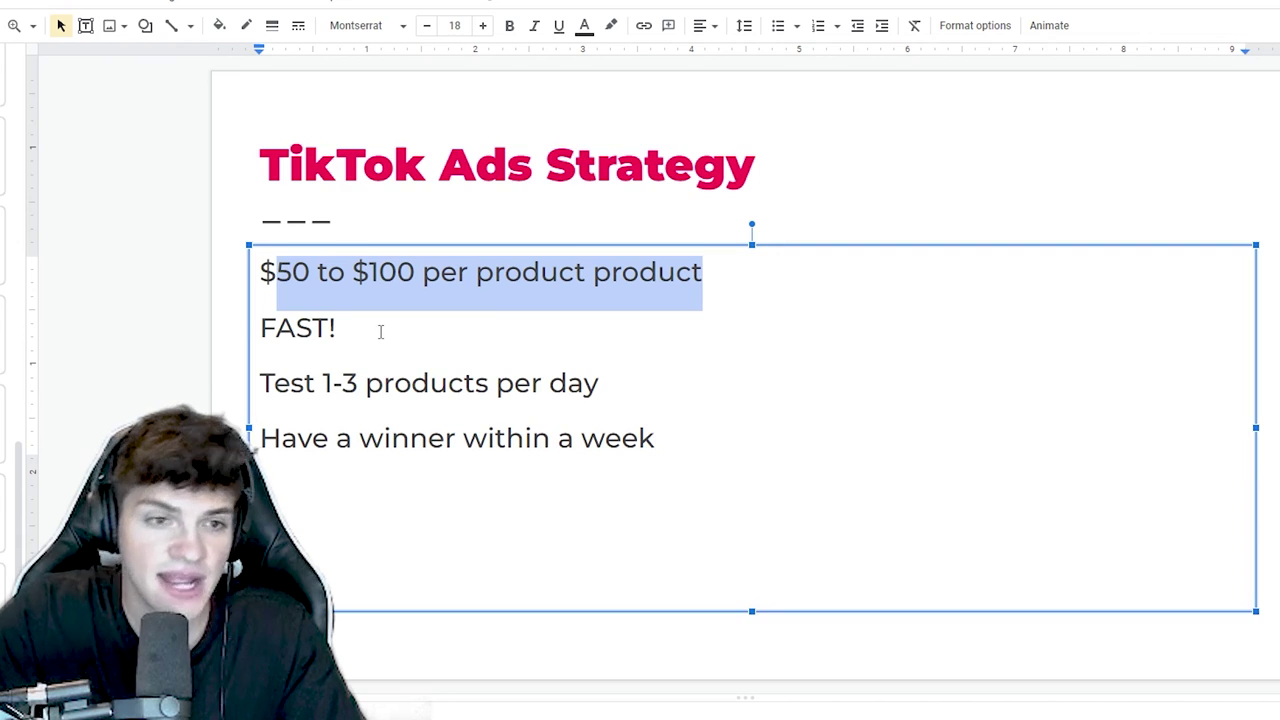
pyautogui.moveTo(380, 332); pyautogui.dragTo(222, 334)
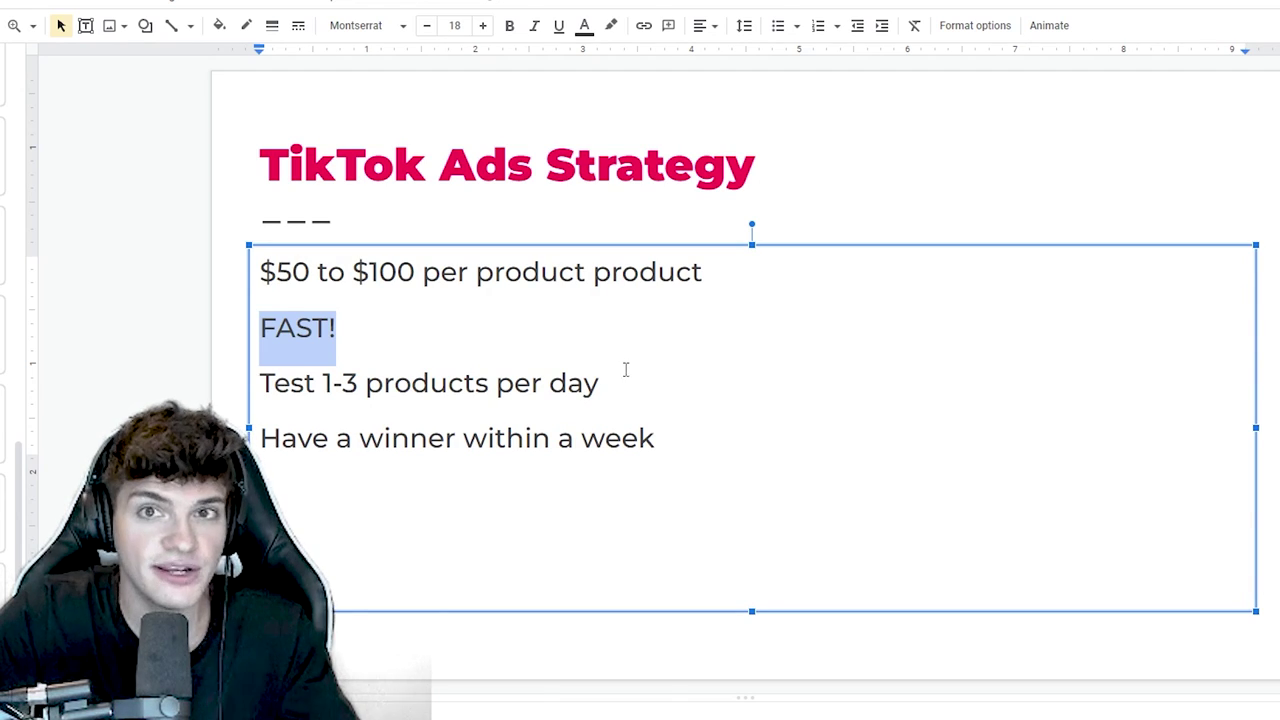
pyautogui.moveTo(625, 370); pyautogui.dragTo(215, 381)
pyautogui.click(405, 381)
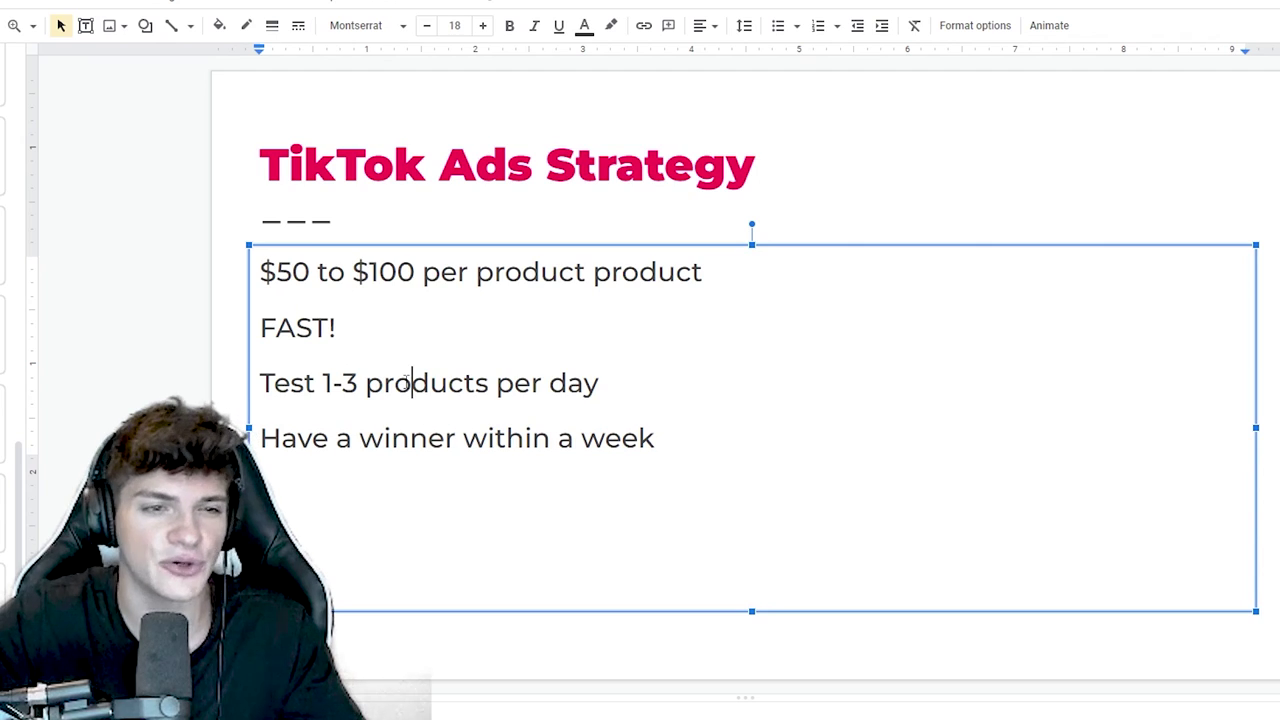
pyautogui.moveTo(626, 386); pyautogui.dragTo(283, 381)
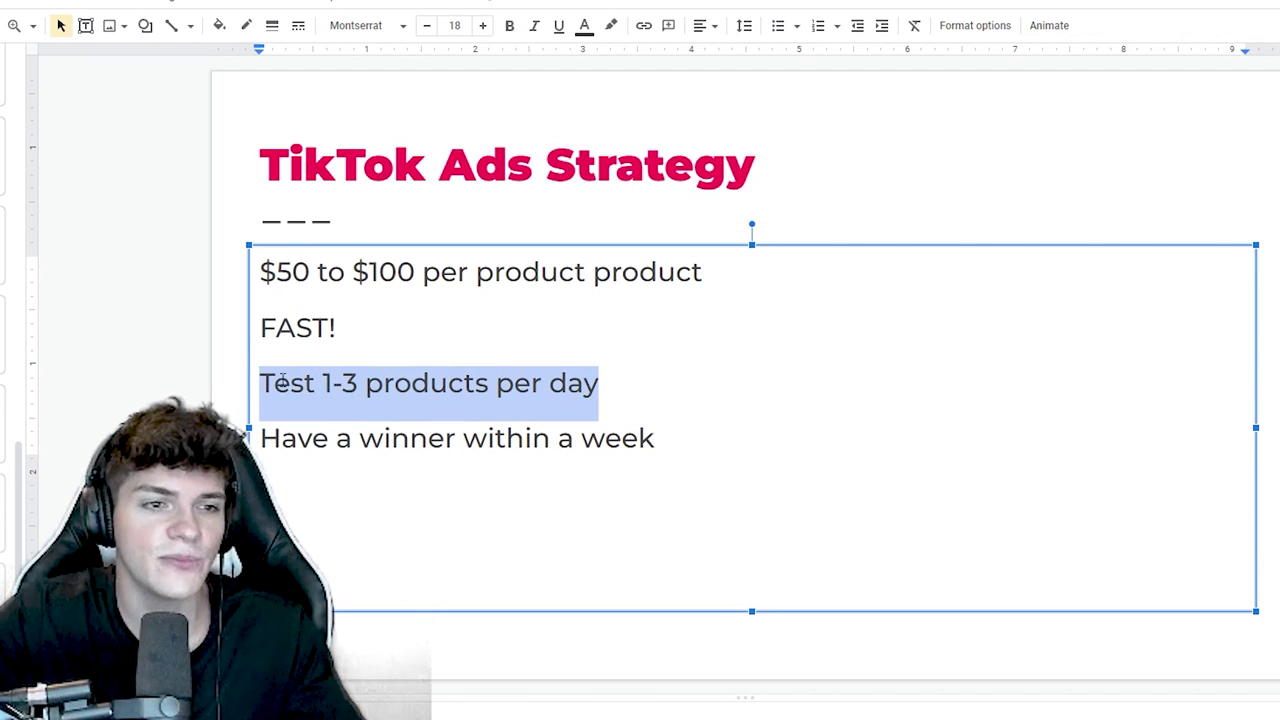
pyautogui.click(430, 383)
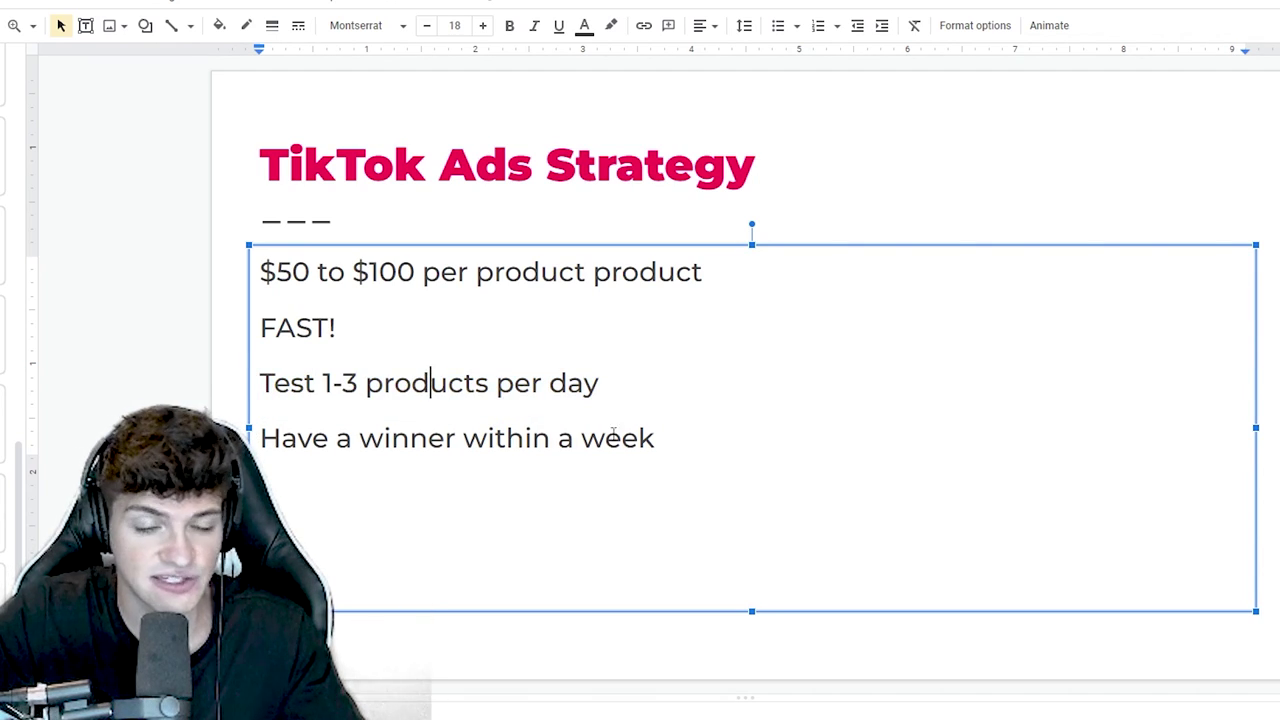
pyautogui.moveTo(666, 440); pyautogui.dragTo(282, 440)
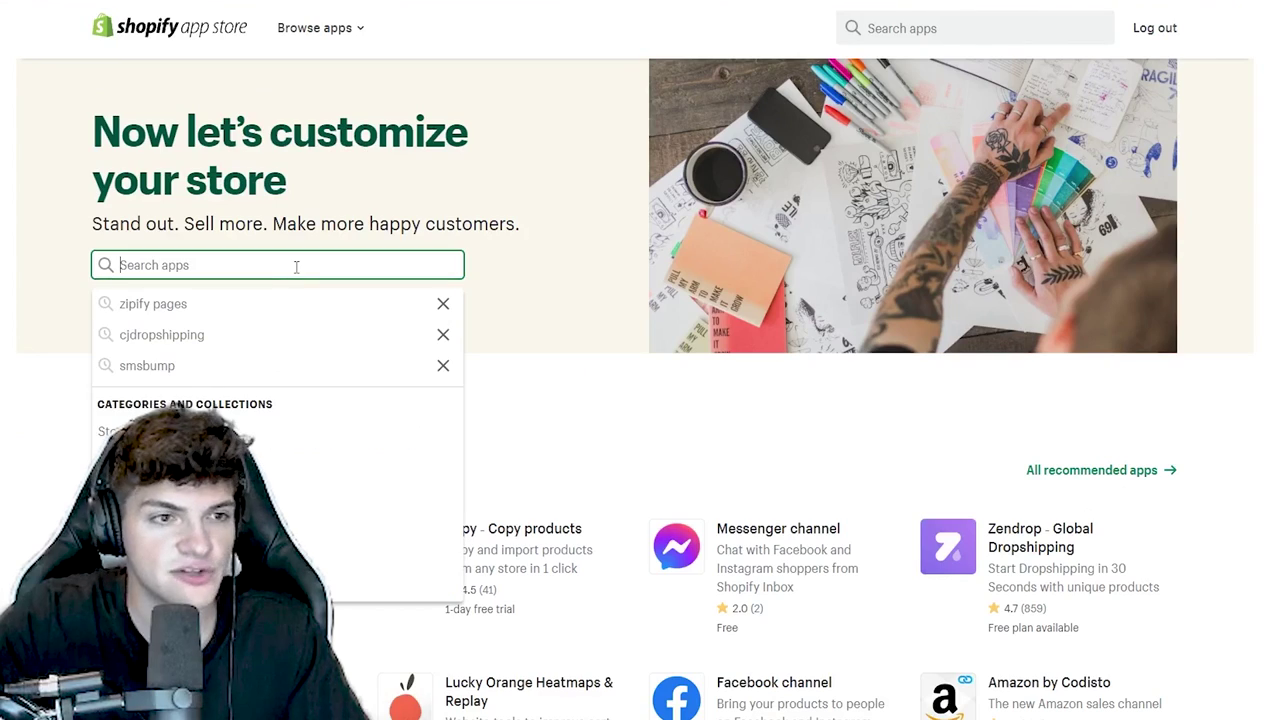
# - Search the Shopify App Store for 'tiktok' and open the official TikTok by TikTok listing
pyautogui.write('ti')
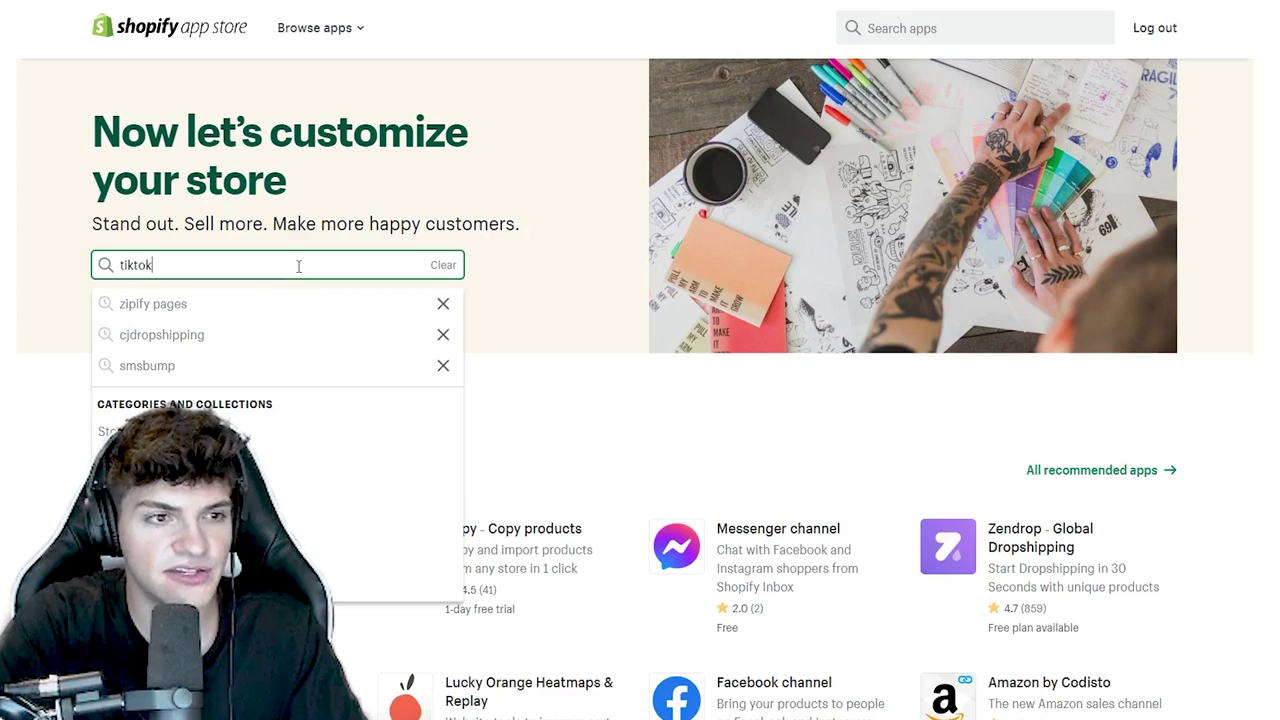
pyautogui.write('ktok')
pyautogui.press('Return')
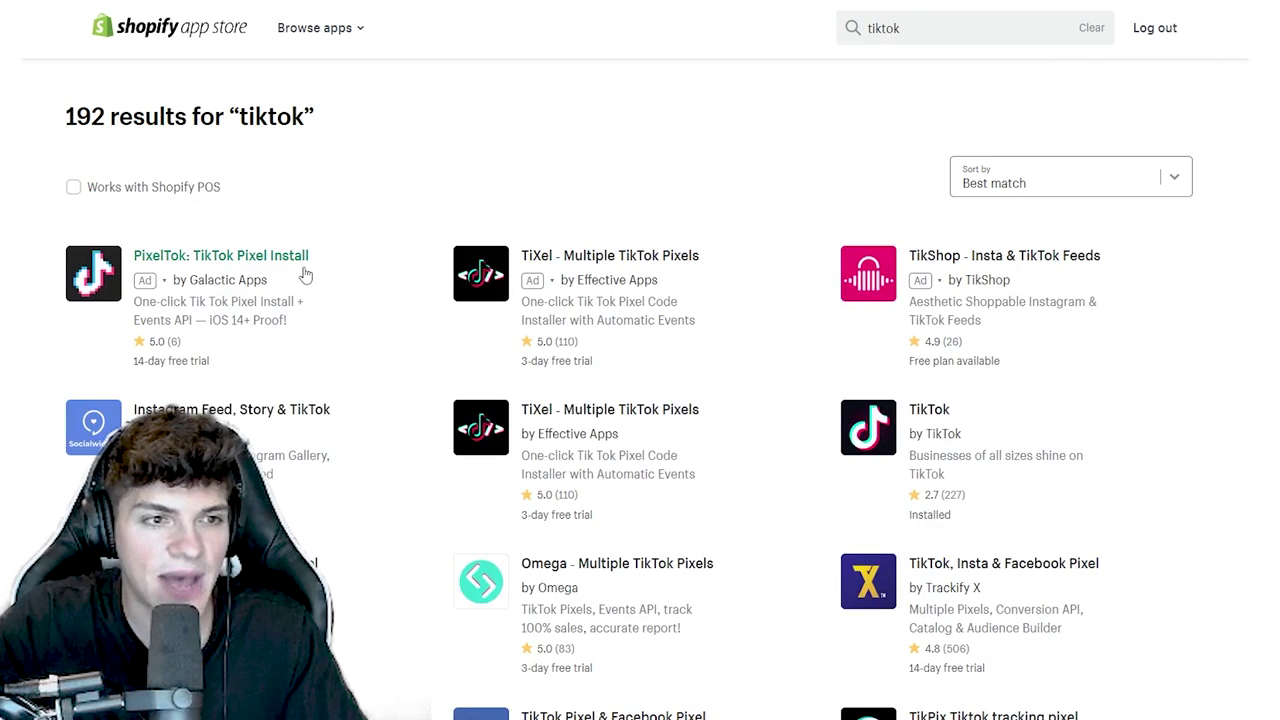
pyautogui.click(936, 452)
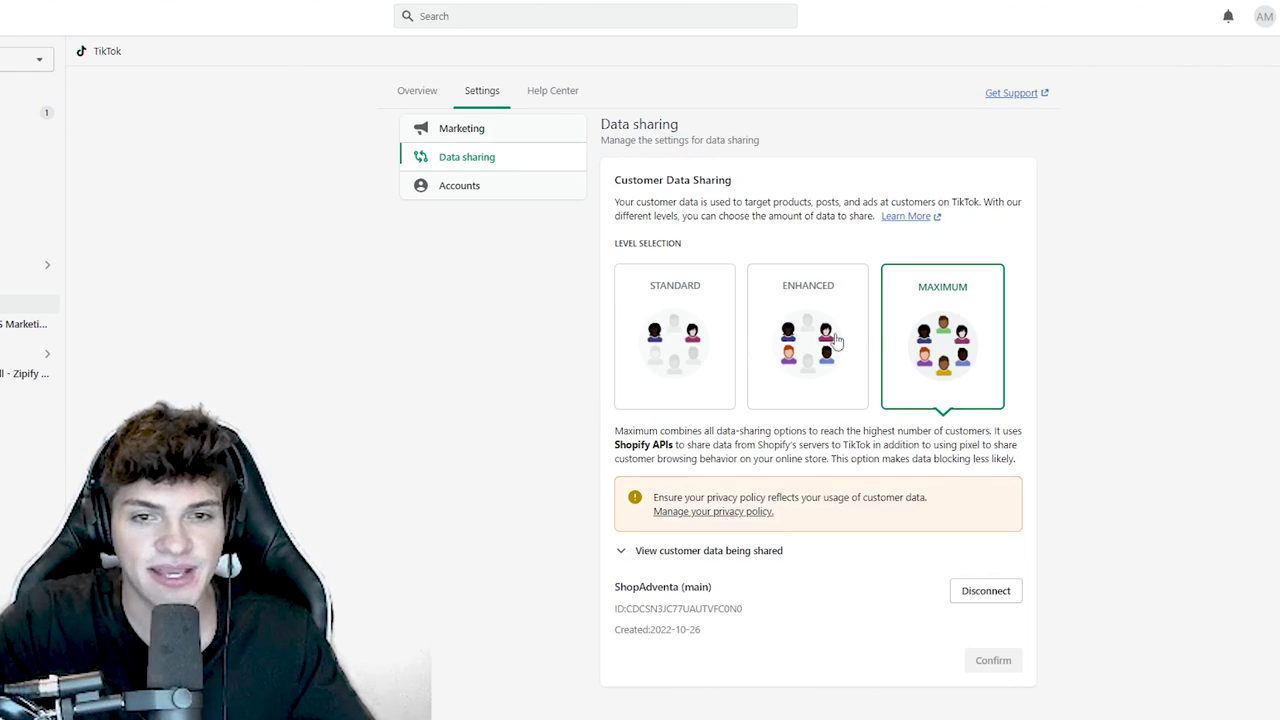
# - Review the TikTok channel's Data sharing level, set to Maximum, then start a new campaign
pyautogui.scroll(-1, 950, 338)
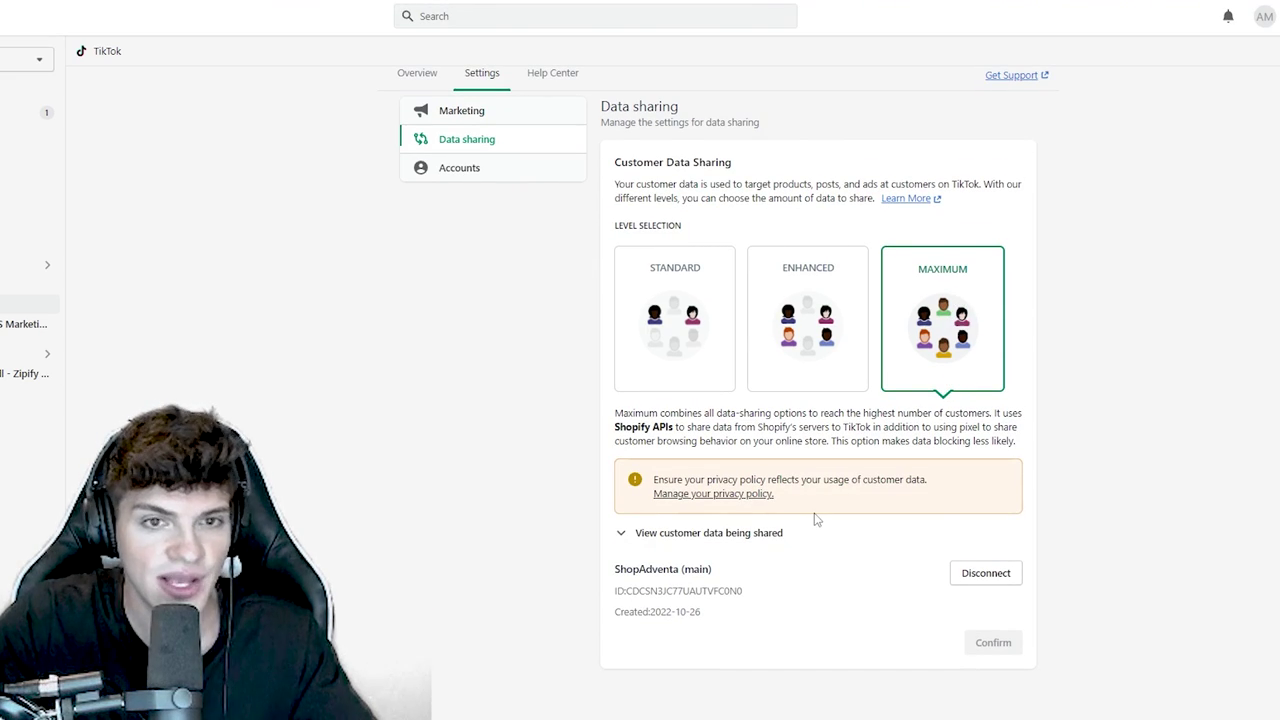
pyautogui.scroll(1, 815, 519)
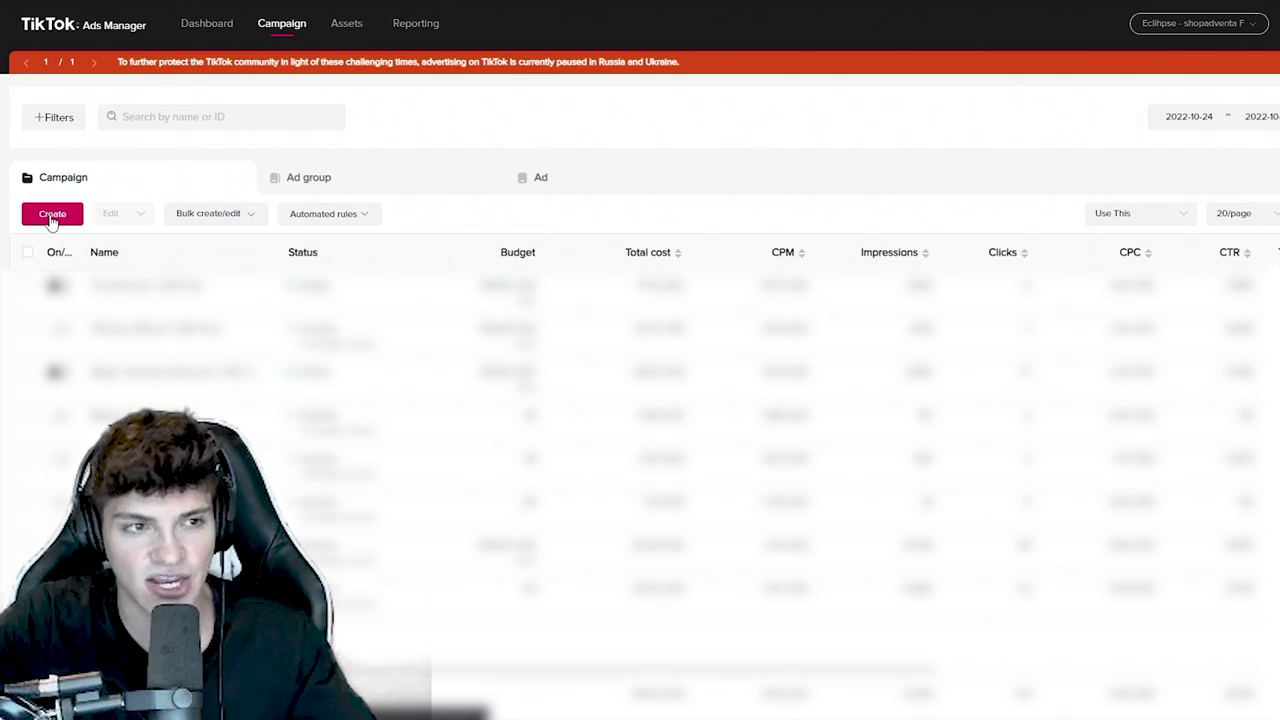
pyautogui.click(52, 216)
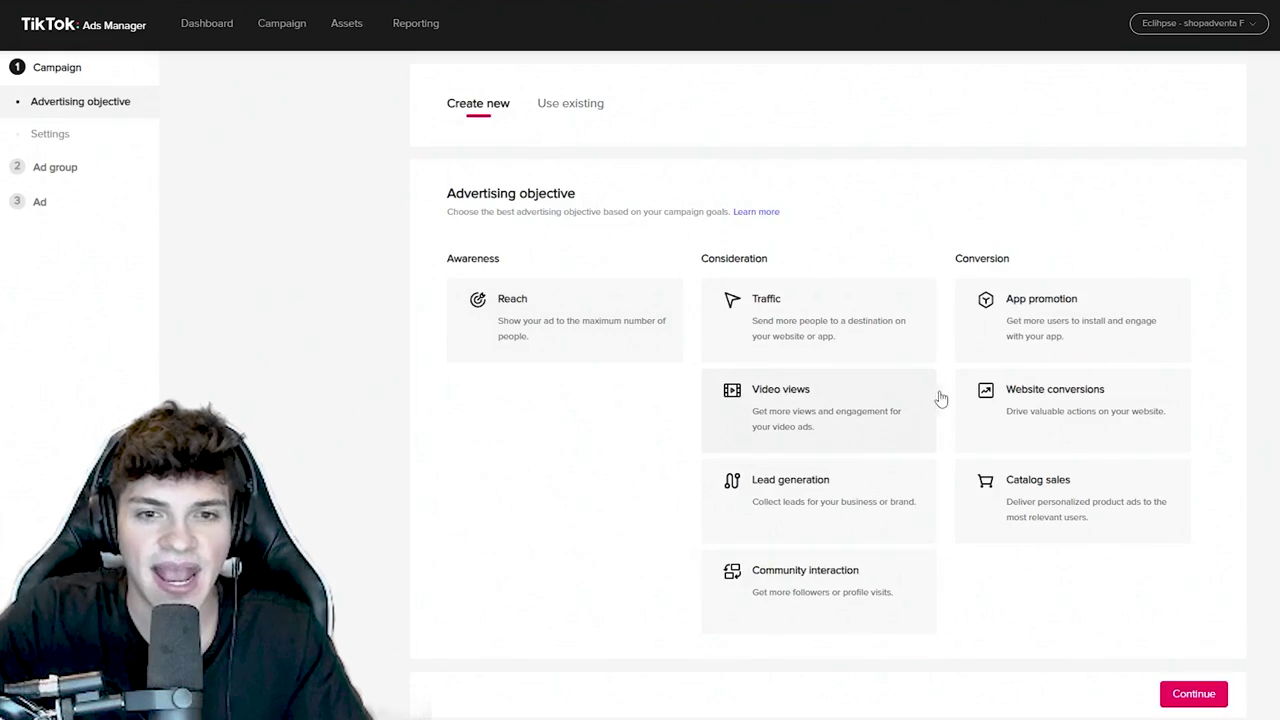
# - Choose the Website conversions objective and name the campaign 'Honey Balm | Test'
pyautogui.click(1024, 409)
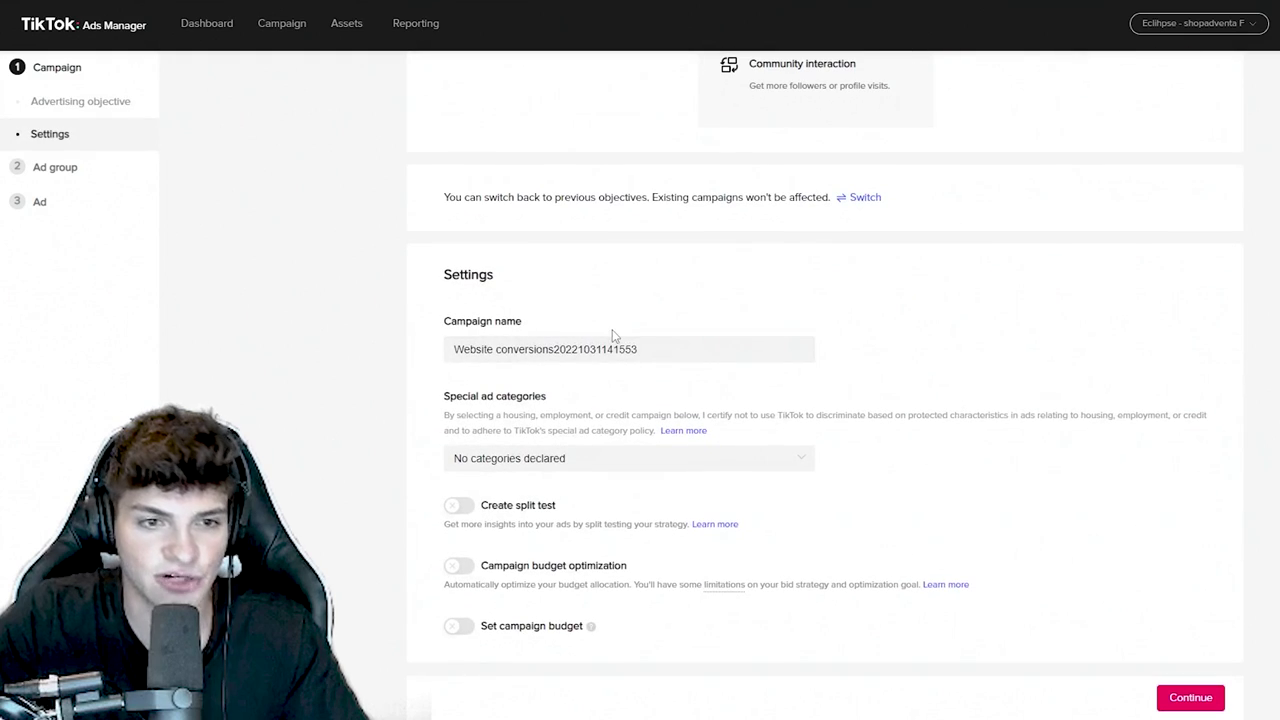
pyautogui.tripleClick(651, 346)
pyautogui.write('Hone')
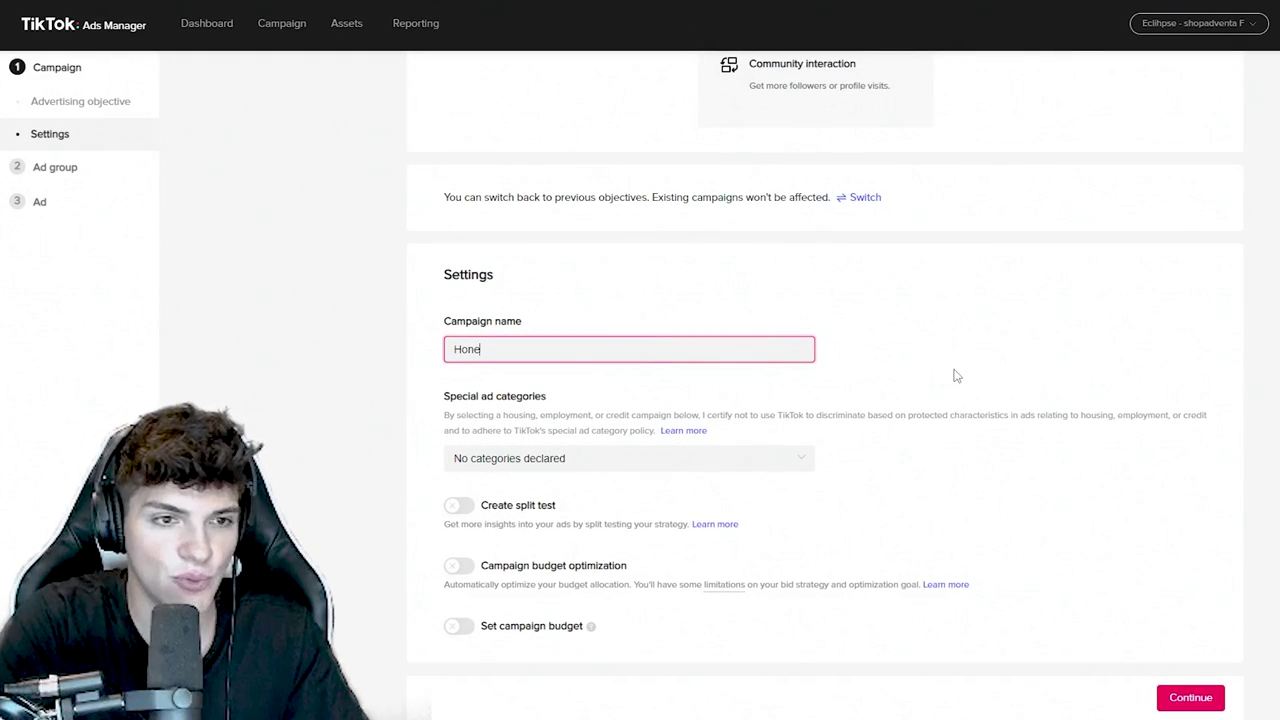
pyautogui.write('y Balm | Test')
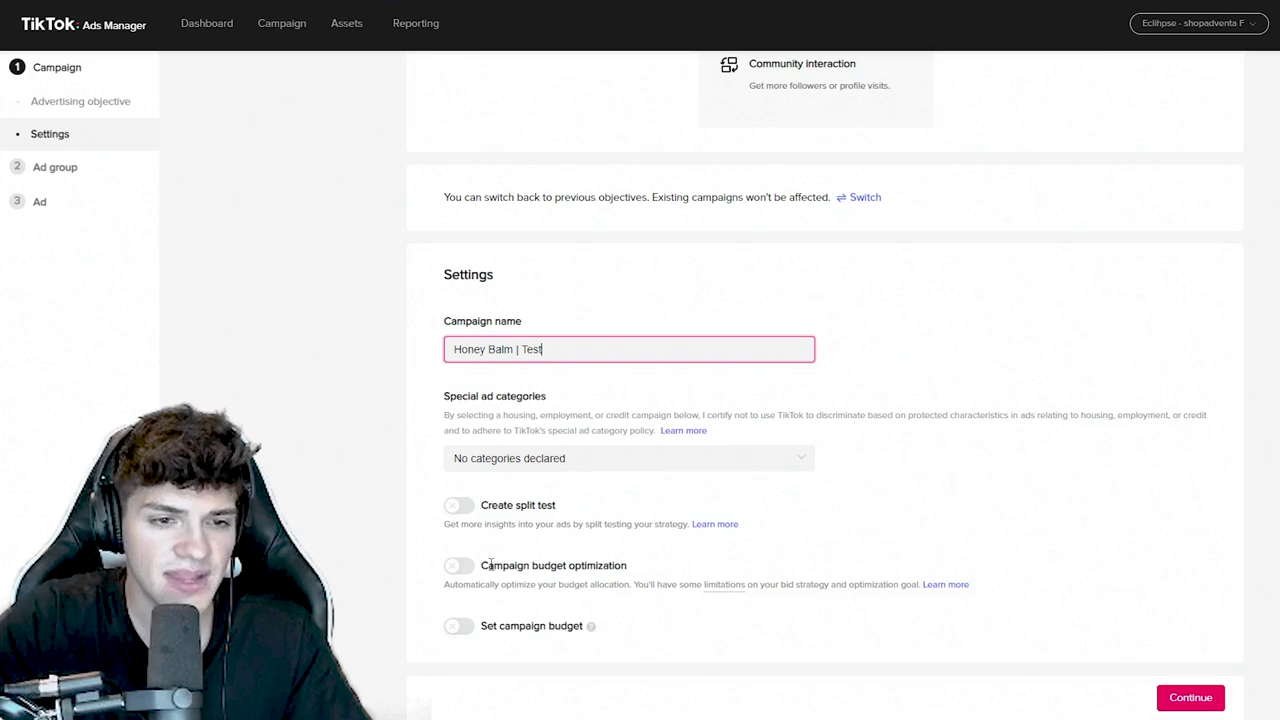
pyautogui.click(460, 577)
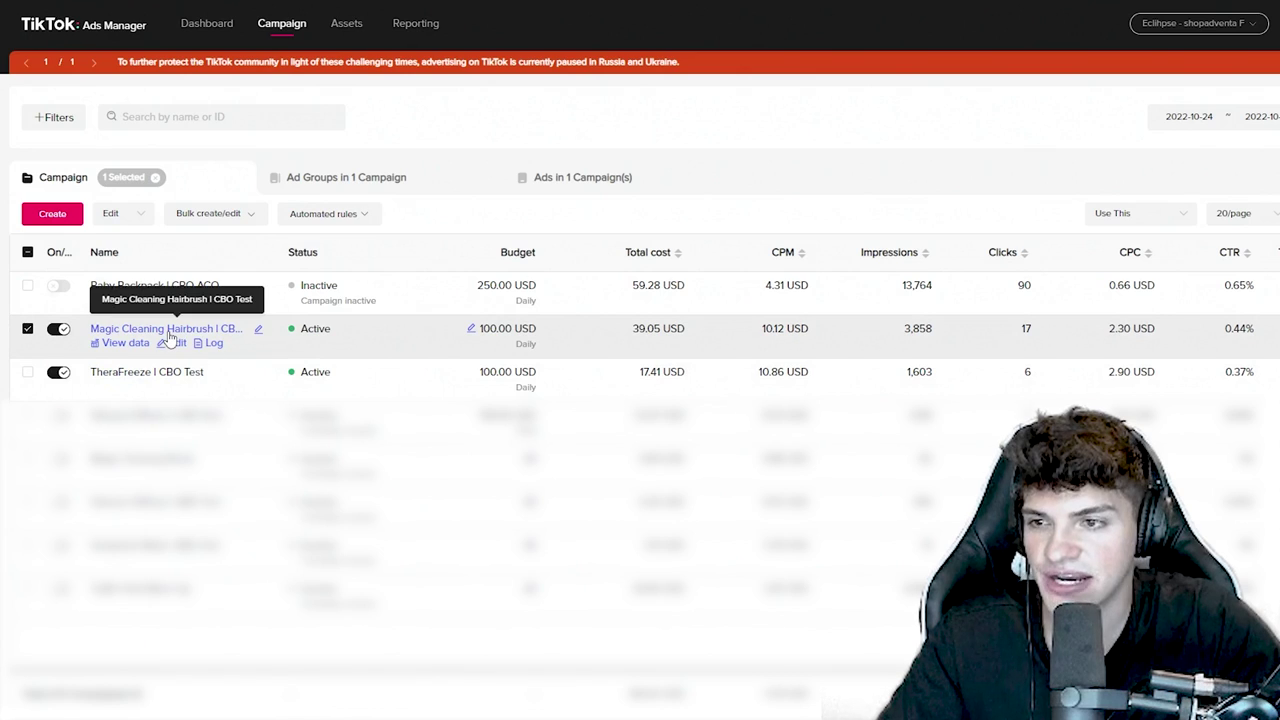
# - Open the Magic Cleaning Hairbrush | CBO Test campaign and view one Open ad group's ads
pyautogui.click(170, 339)
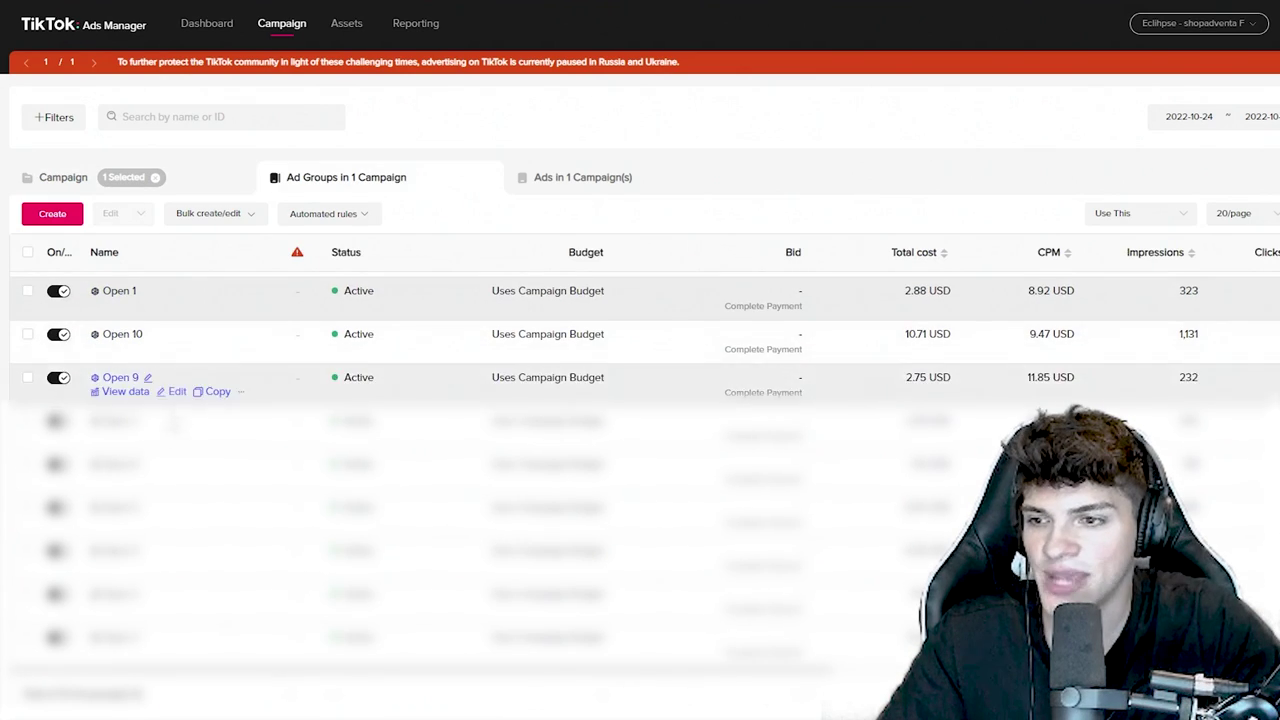
pyautogui.click(120, 287)
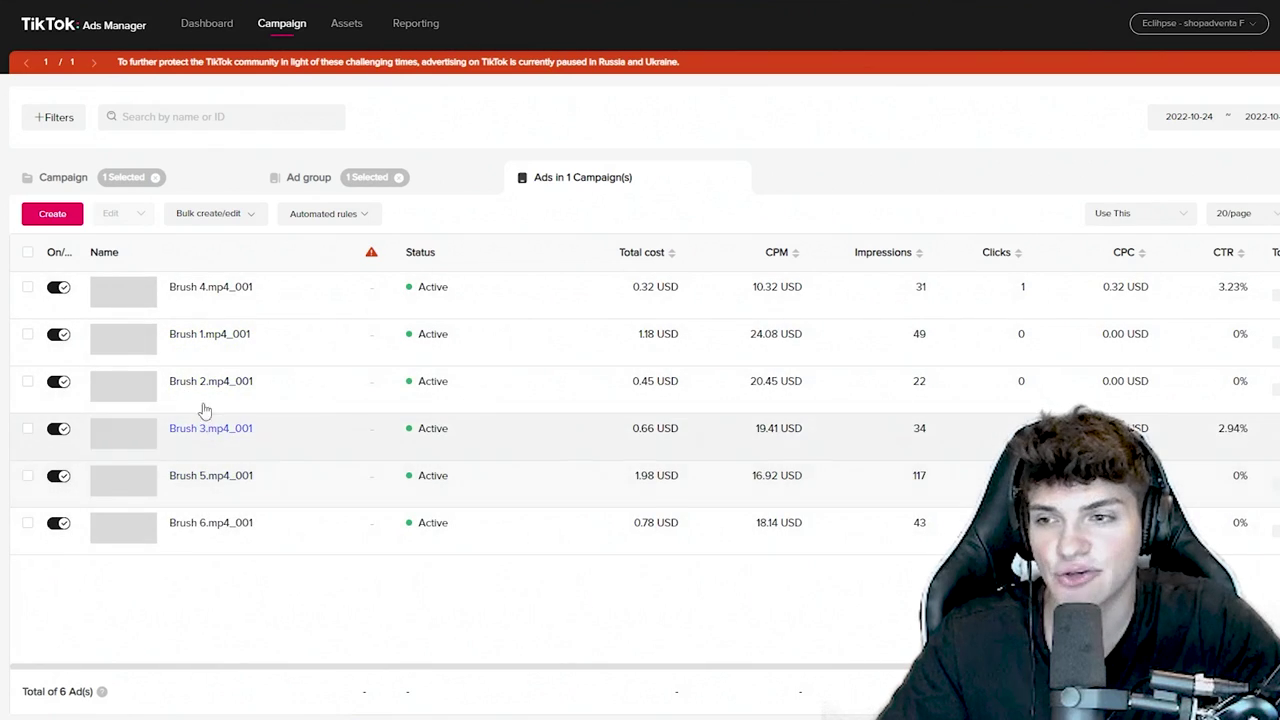
pyautogui.click(308, 177)
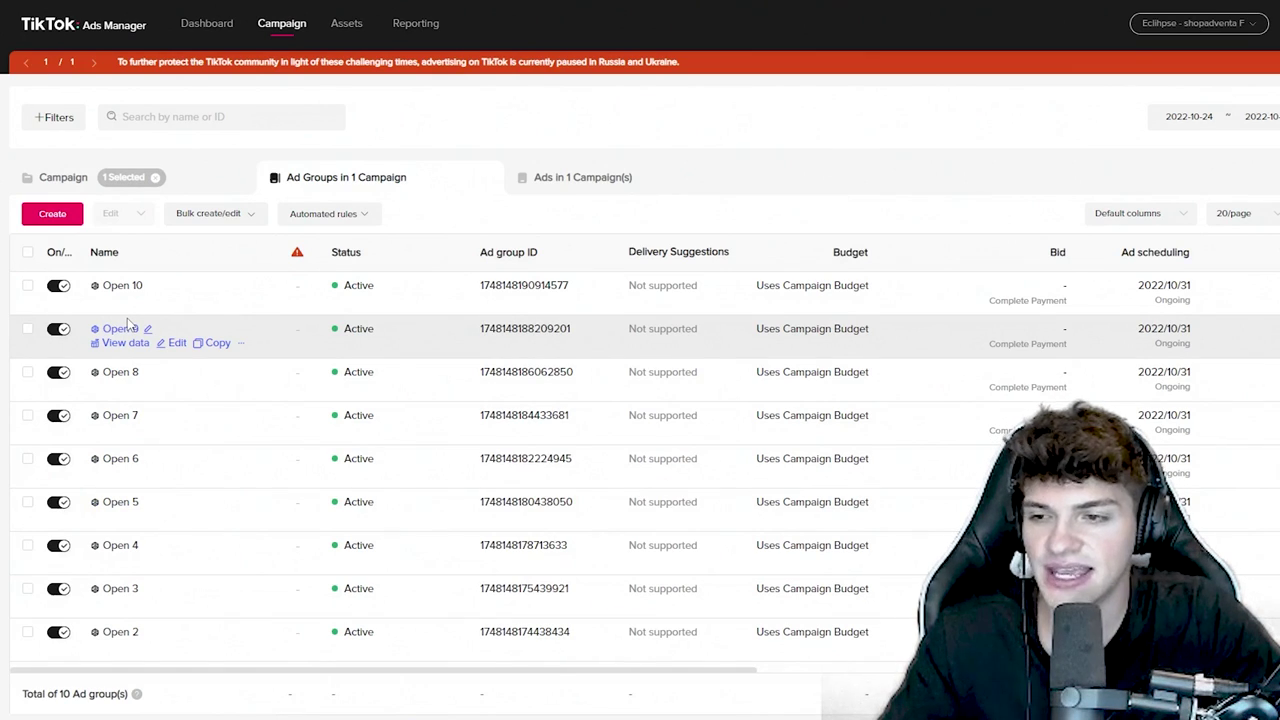
# - Tick and untick the Open 10 through Open 7 ad groups in turn
pyautogui.click(28, 286)
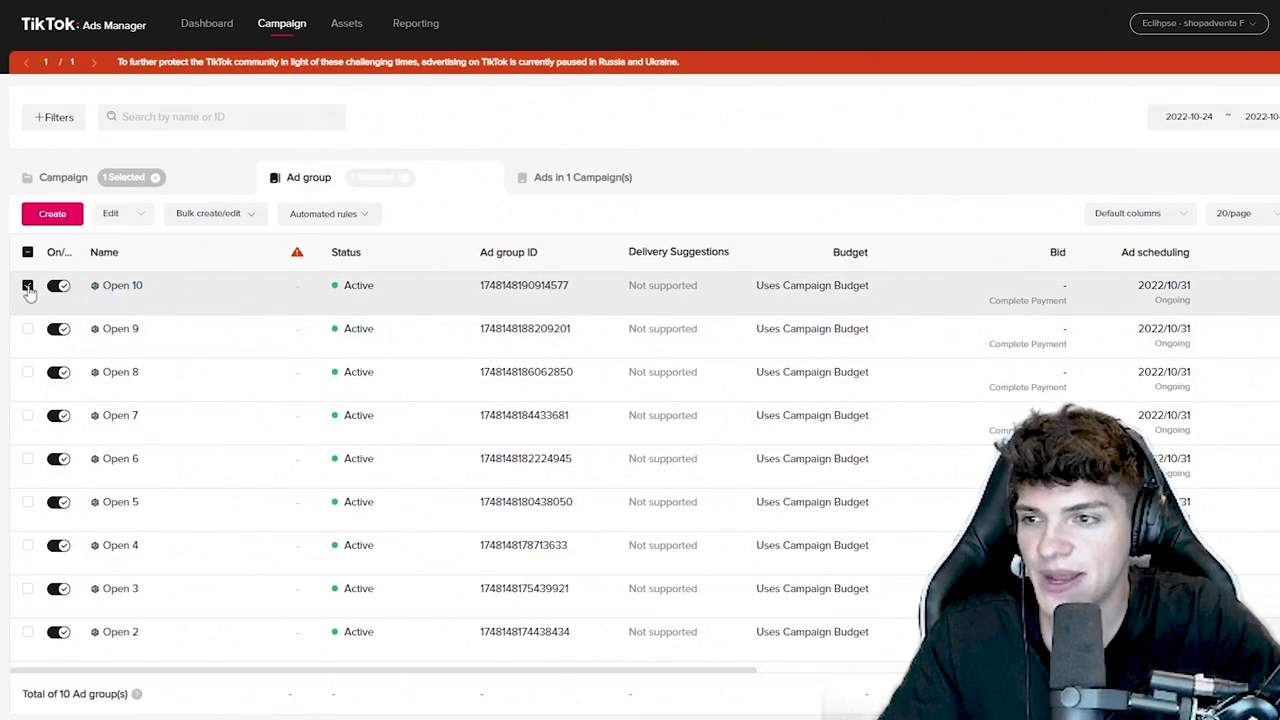
pyautogui.click(28, 286)
pyautogui.click(28, 330)
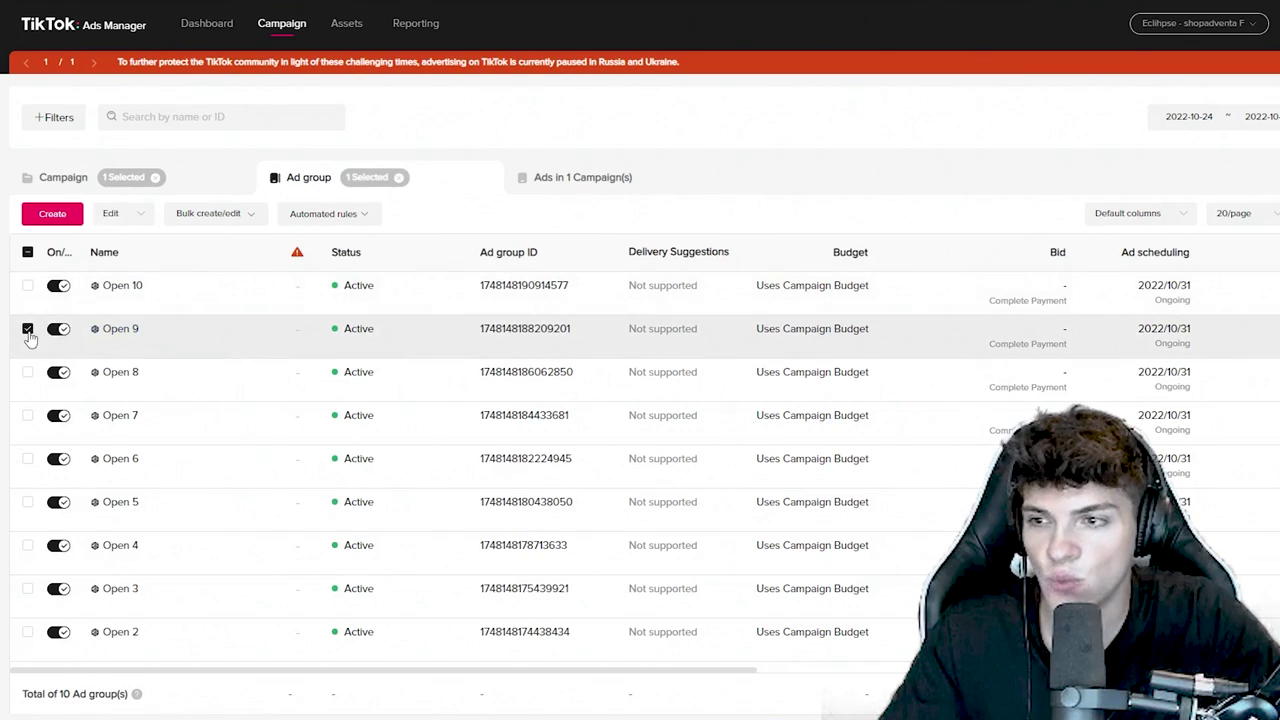
pyautogui.click(28, 330)
pyautogui.click(28, 372)
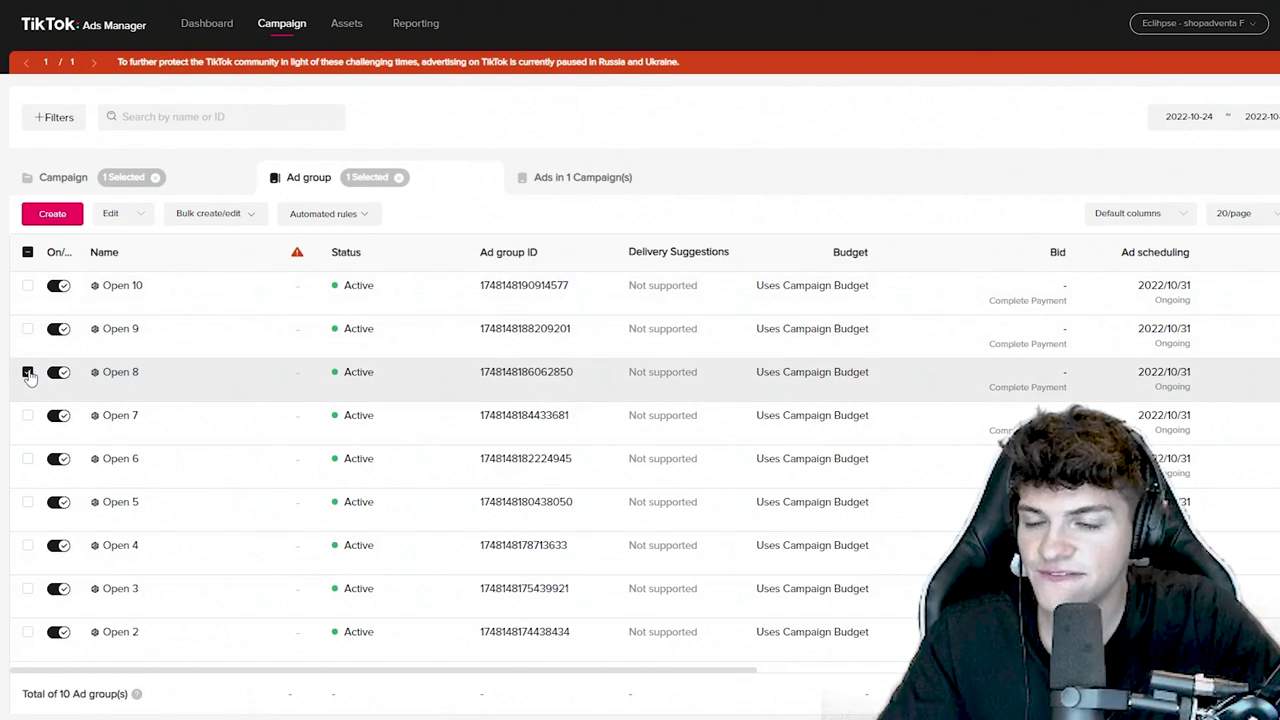
pyautogui.click(28, 373)
pyautogui.click(28, 417)
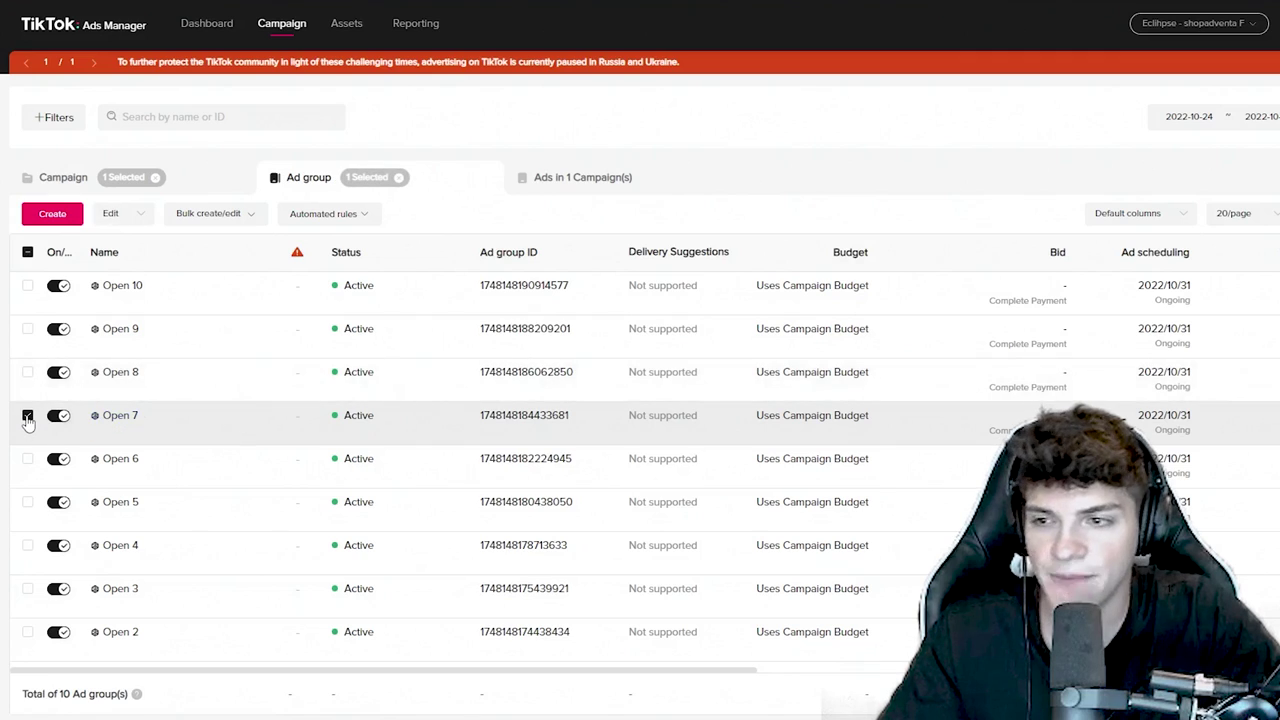
pyautogui.click(28, 417)
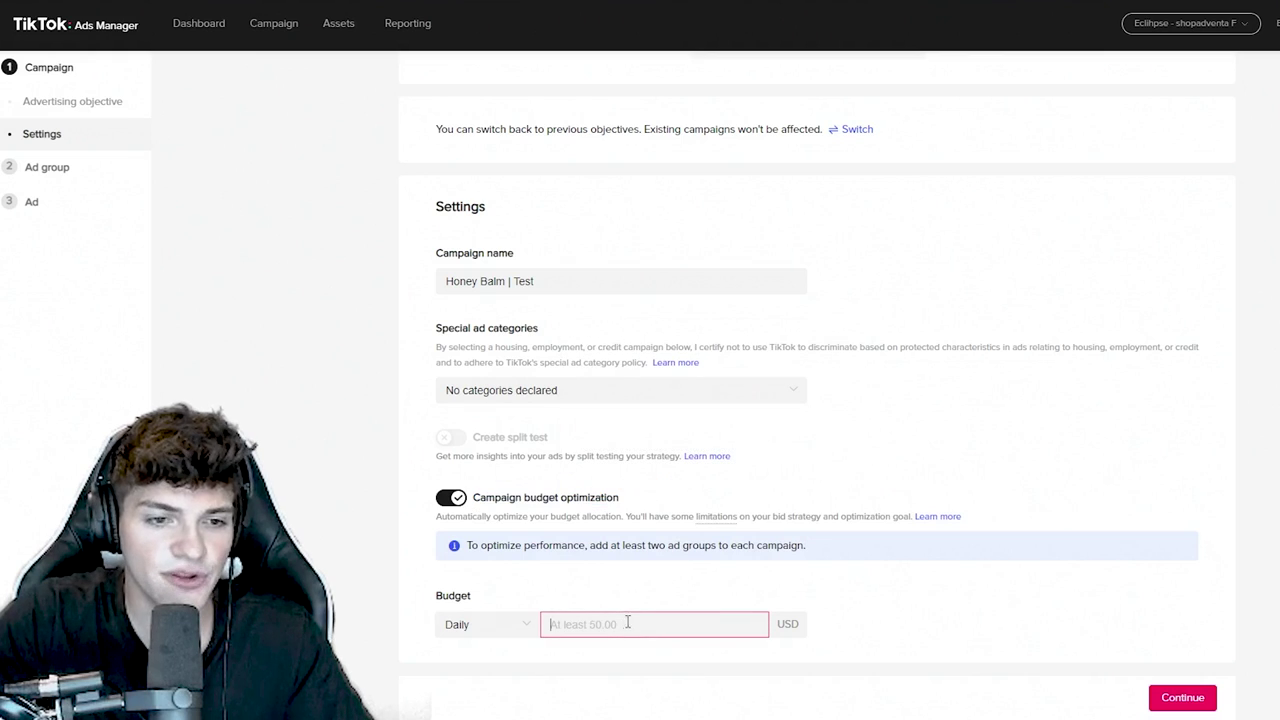
# - Enter a 50.00 daily budget, then raise it to 100.00 USD
pyautogui.write('50.0')
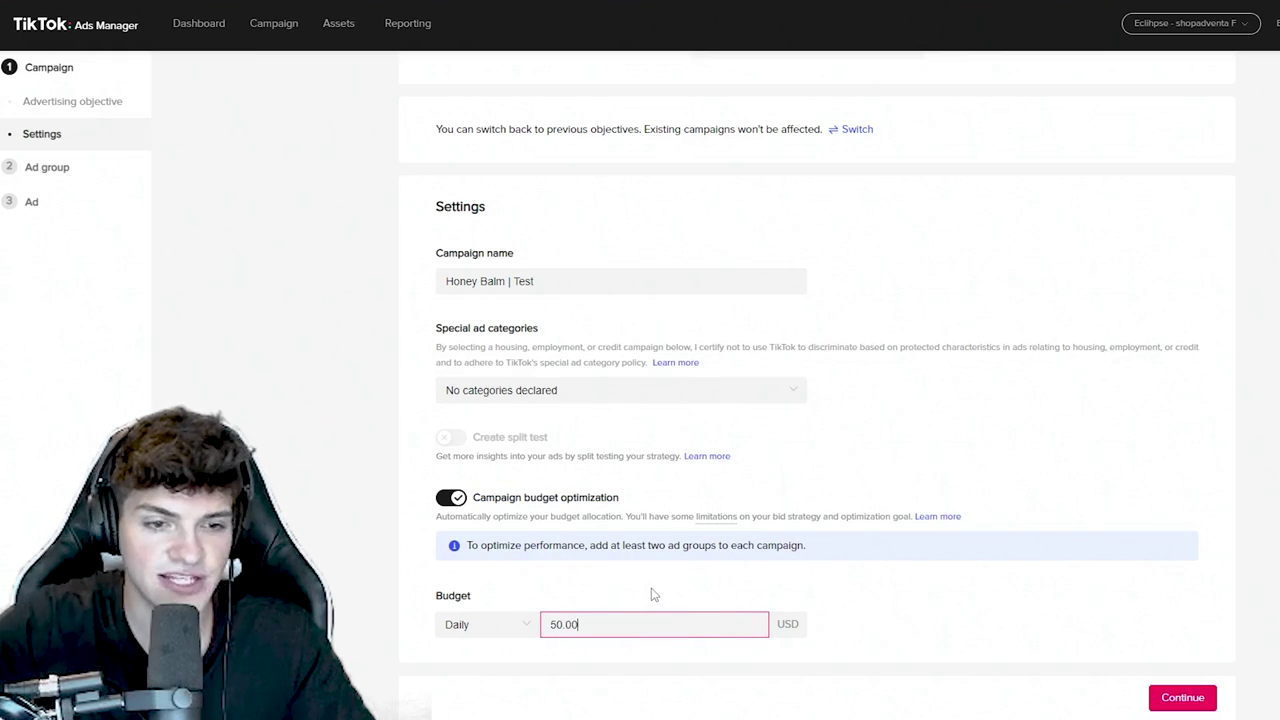
pyautogui.click(651, 594)
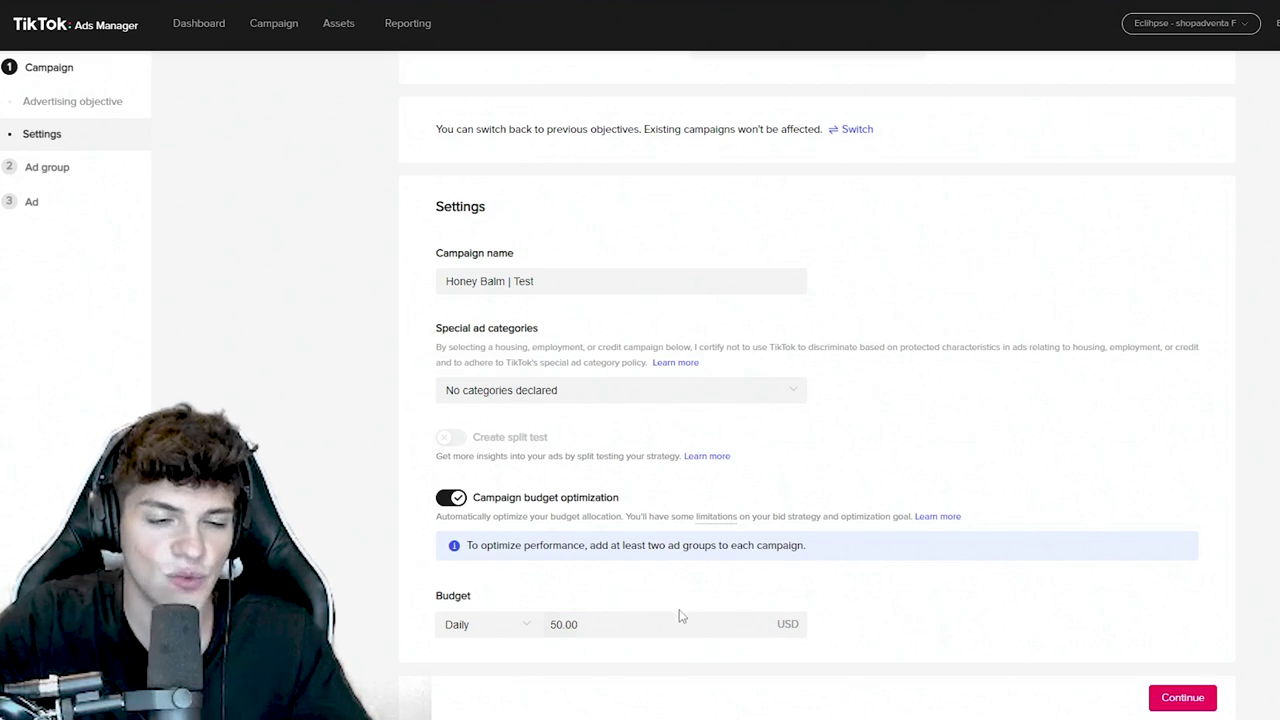
pyautogui.doubleClick(623, 626)
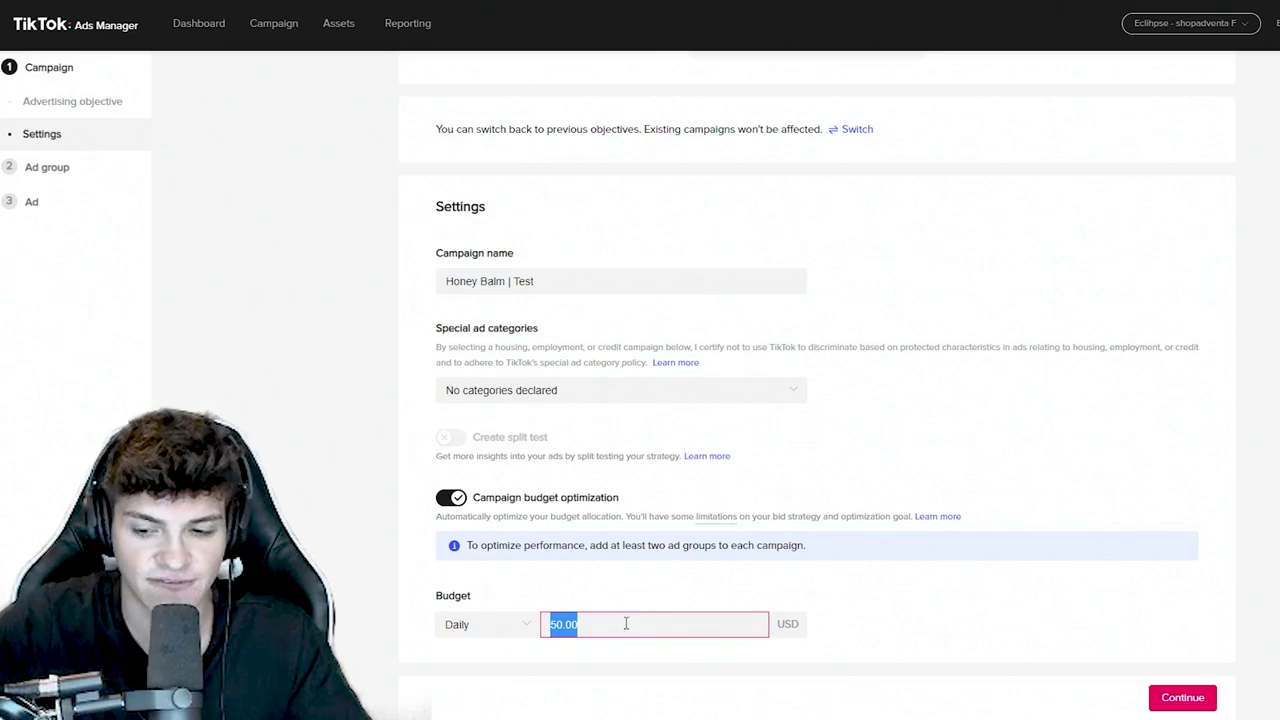
pyautogui.write('100')
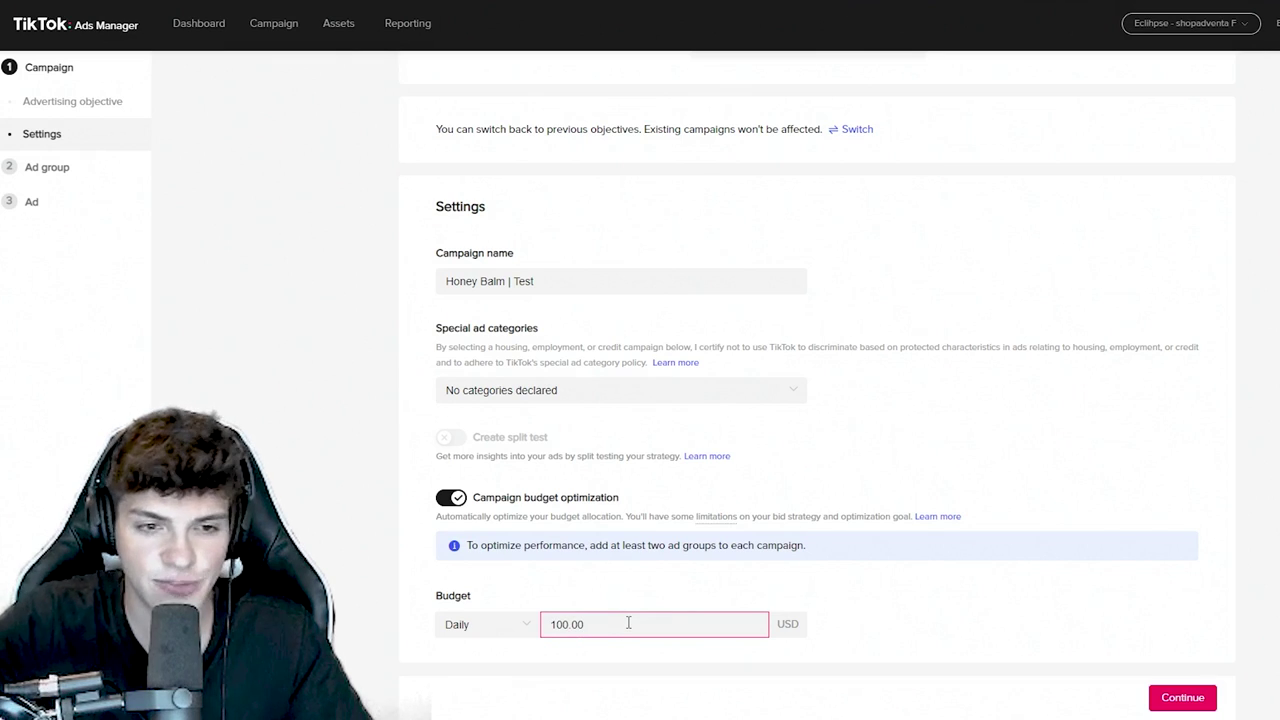
pyautogui.click(665, 595)
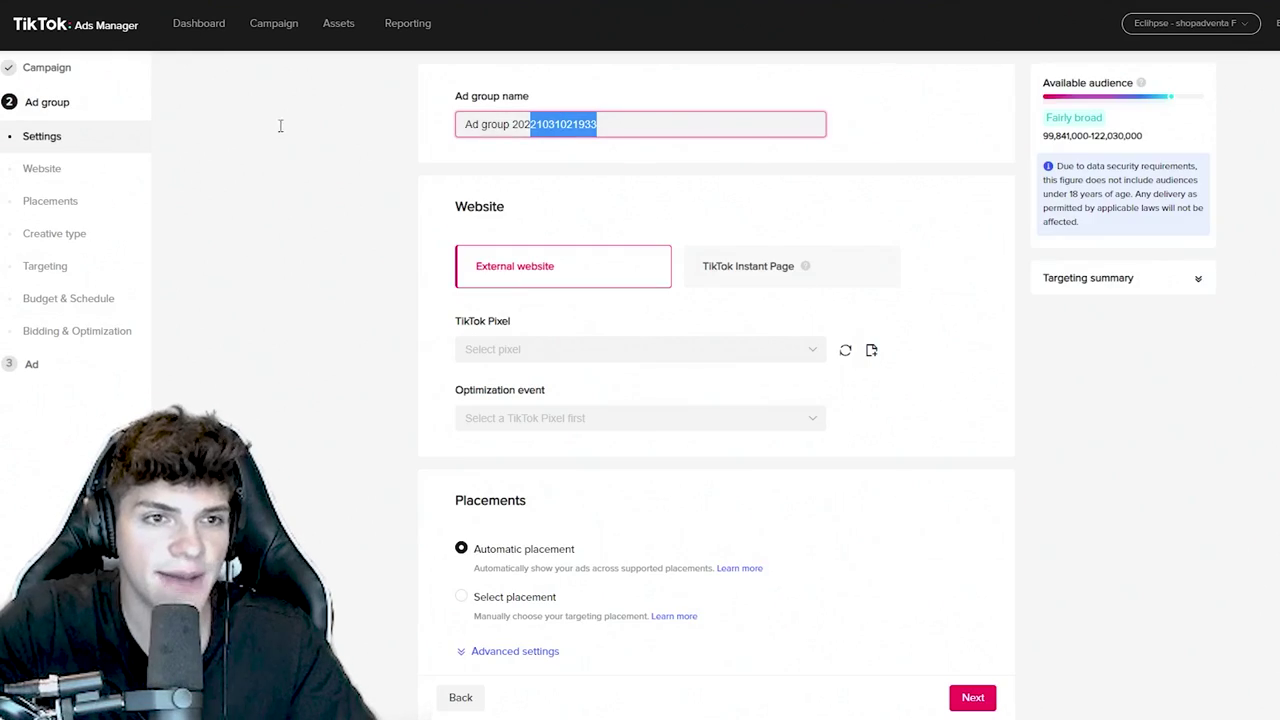
# - Name the ad group Open 1 and optimize for Complete Payment via the ShopAdventa (main) pixel
pyautogui.moveTo(280, 126); pyautogui.dragTo(283, 130)
pyautogui.write('Op')
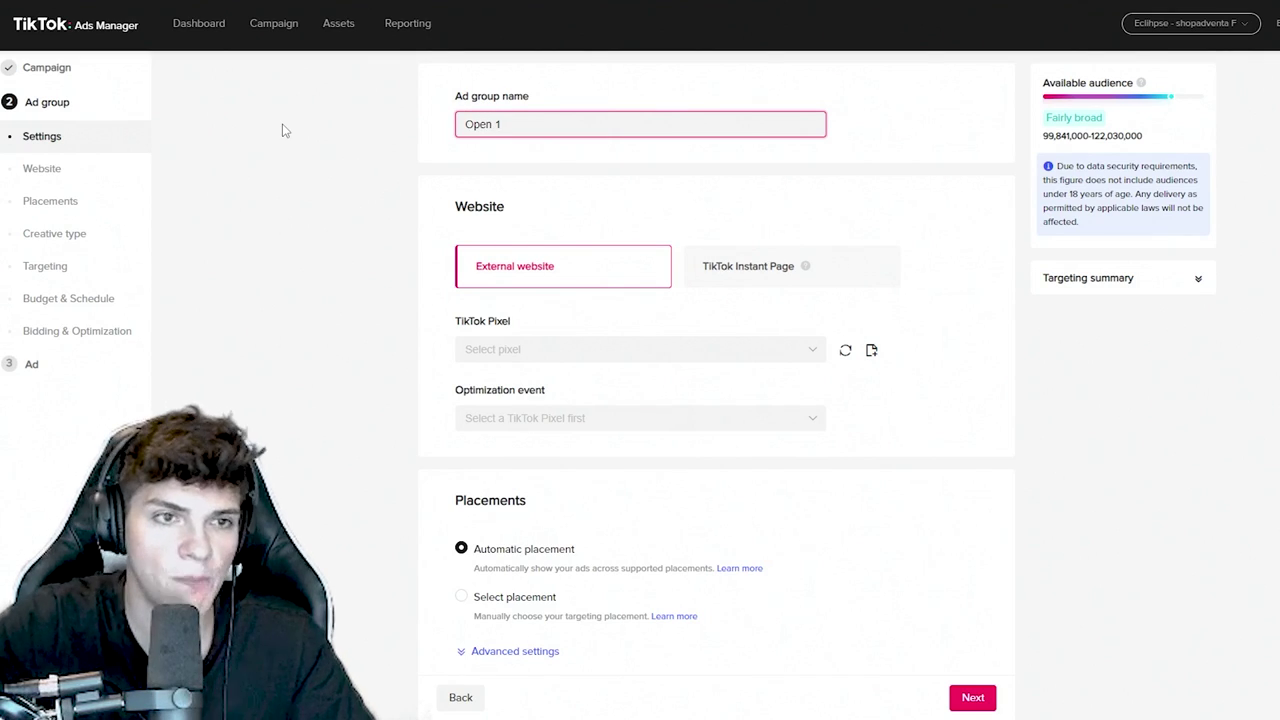
pyautogui.write('en 1')
pyautogui.hotkey('ctrl', 'a')
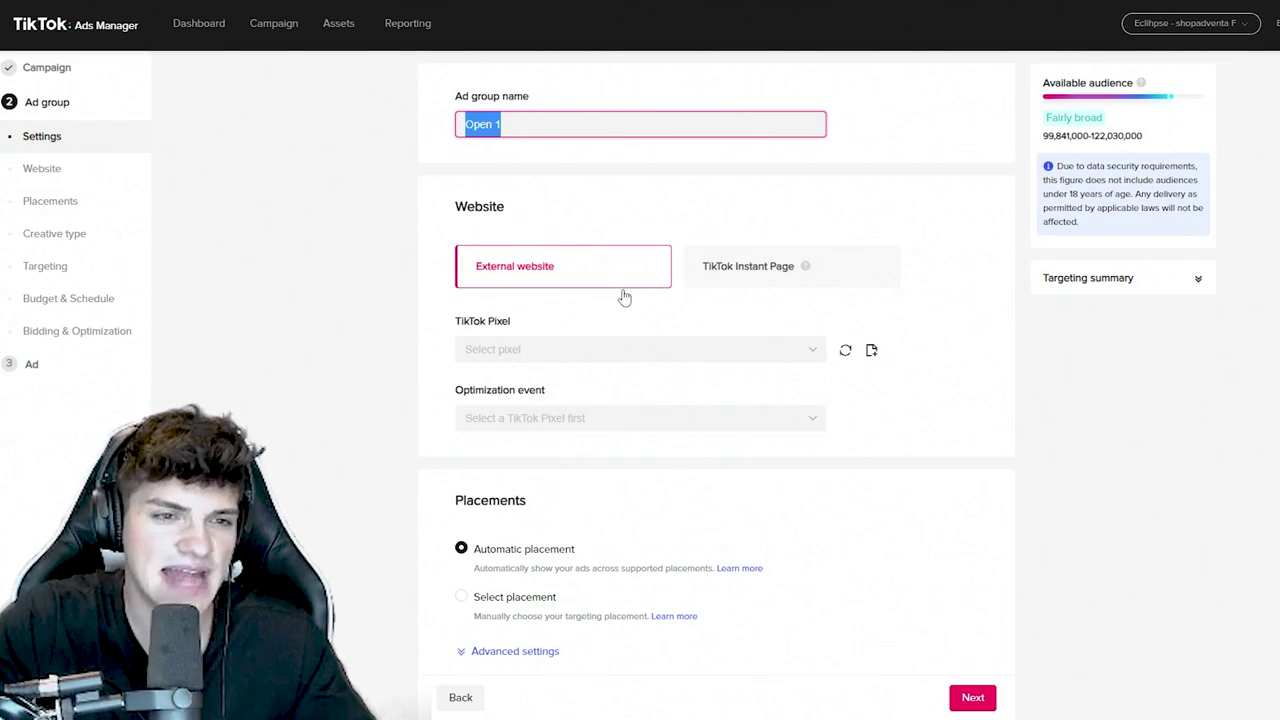
pyautogui.click(557, 348)
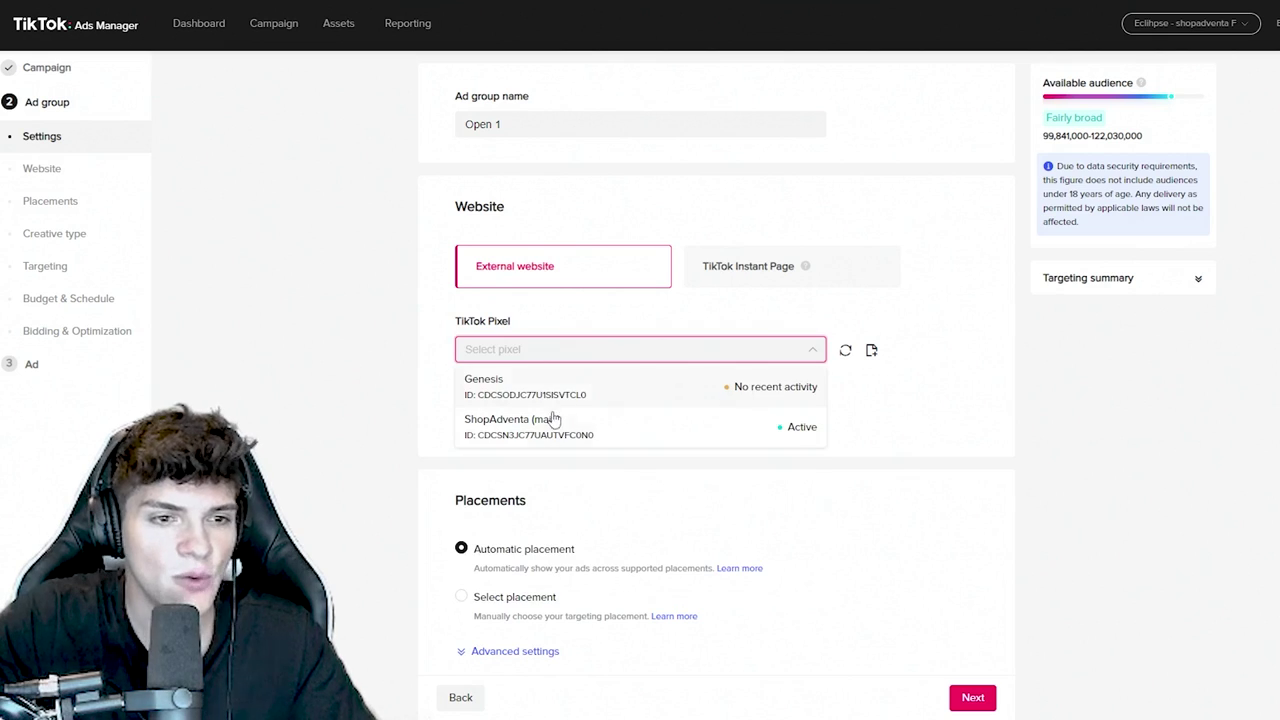
pyautogui.click(552, 419)
pyautogui.click(545, 419)
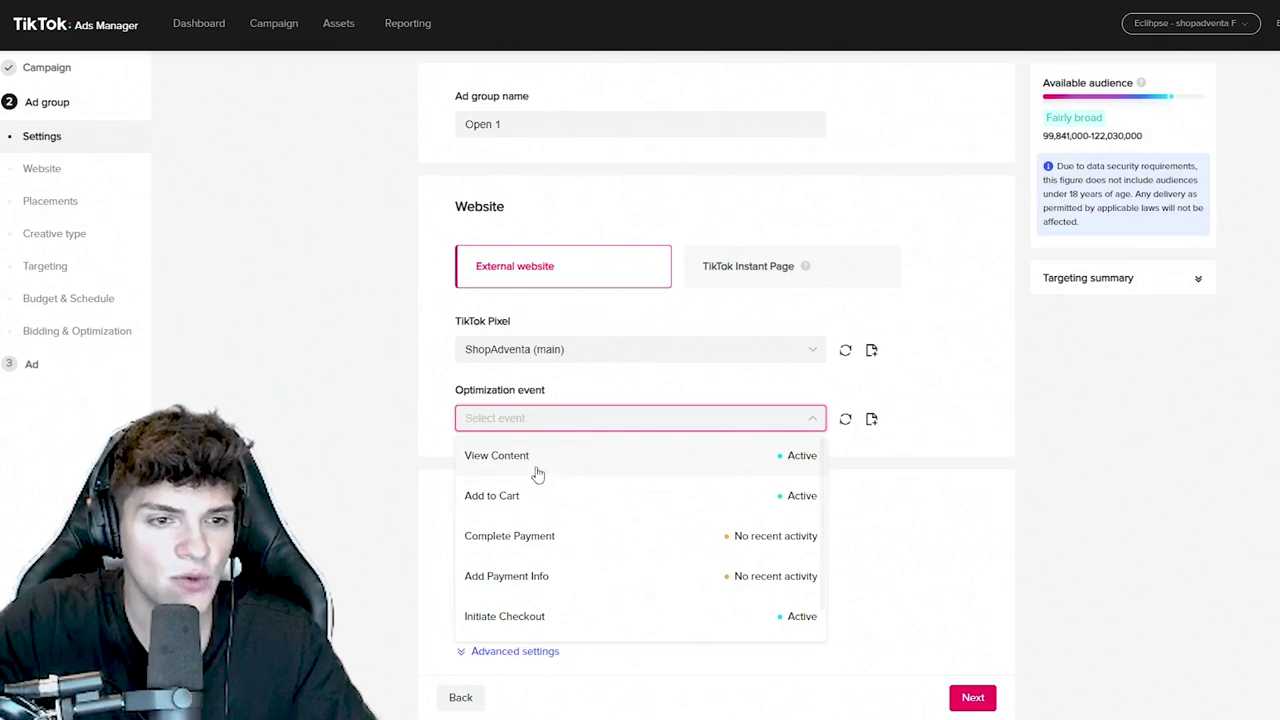
pyautogui.click(549, 540)
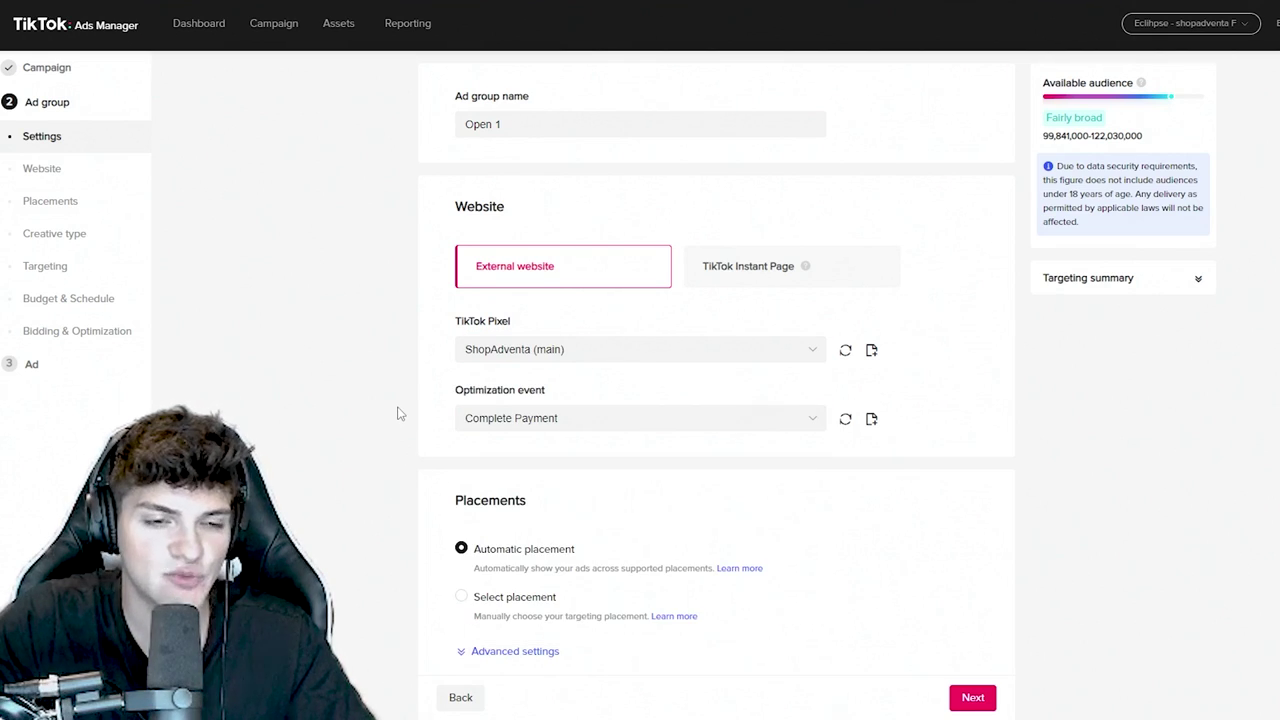
# - Limit placement to TikTok only by excluding News feed app series and Pangle, then view Blocked Words
pyautogui.scroll(-4, 398, 412)
pyautogui.click(462, 367)
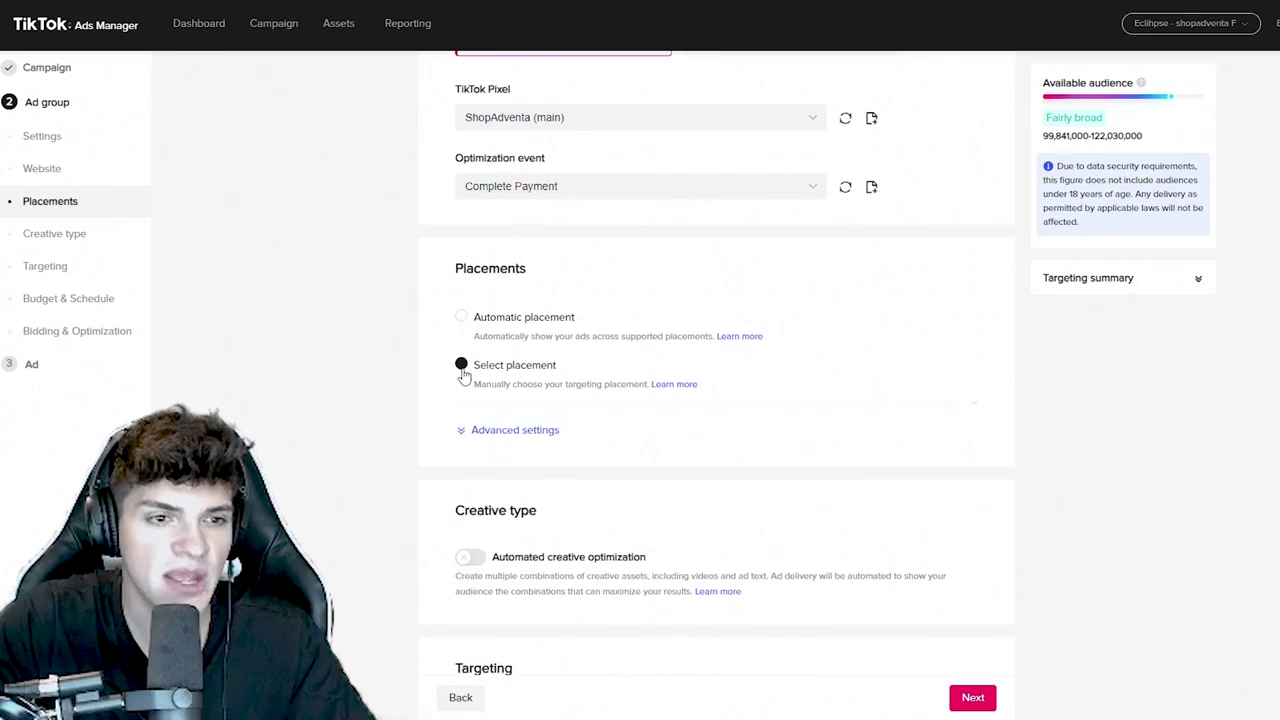
pyautogui.click(479, 485)
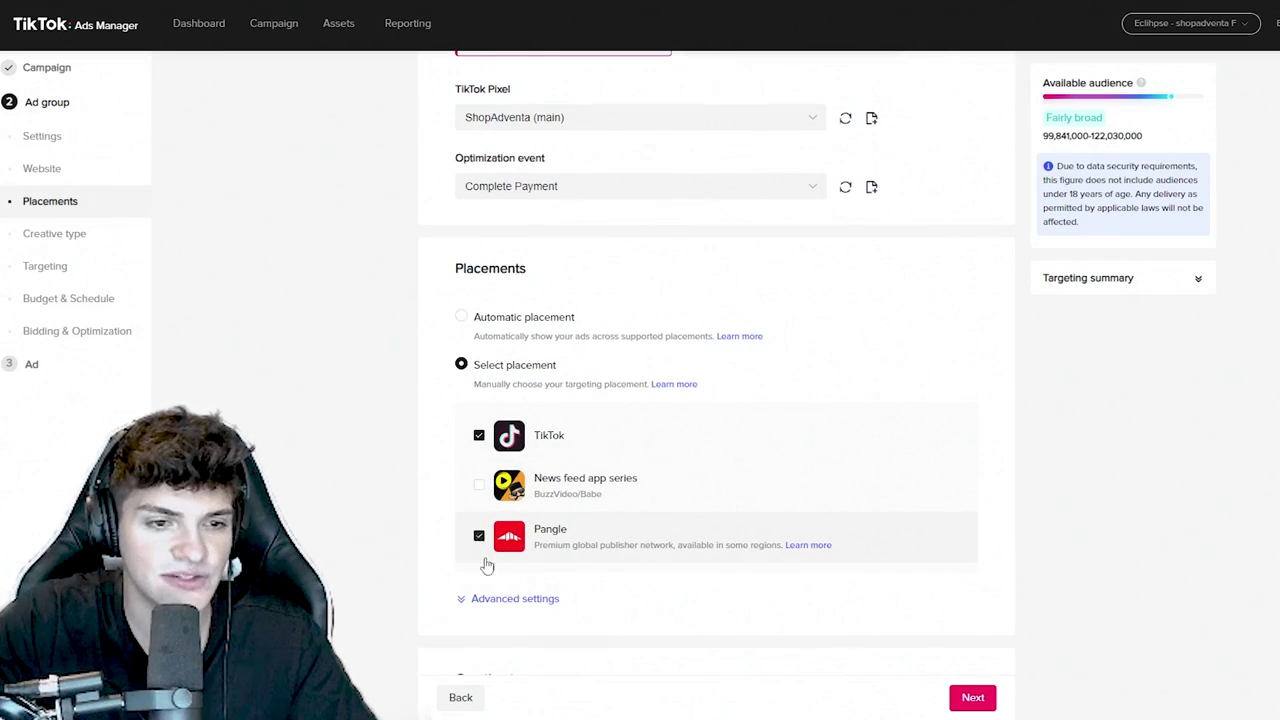
pyautogui.click(481, 545)
pyautogui.click(494, 600)
pyautogui.scroll(-4, 429, 491)
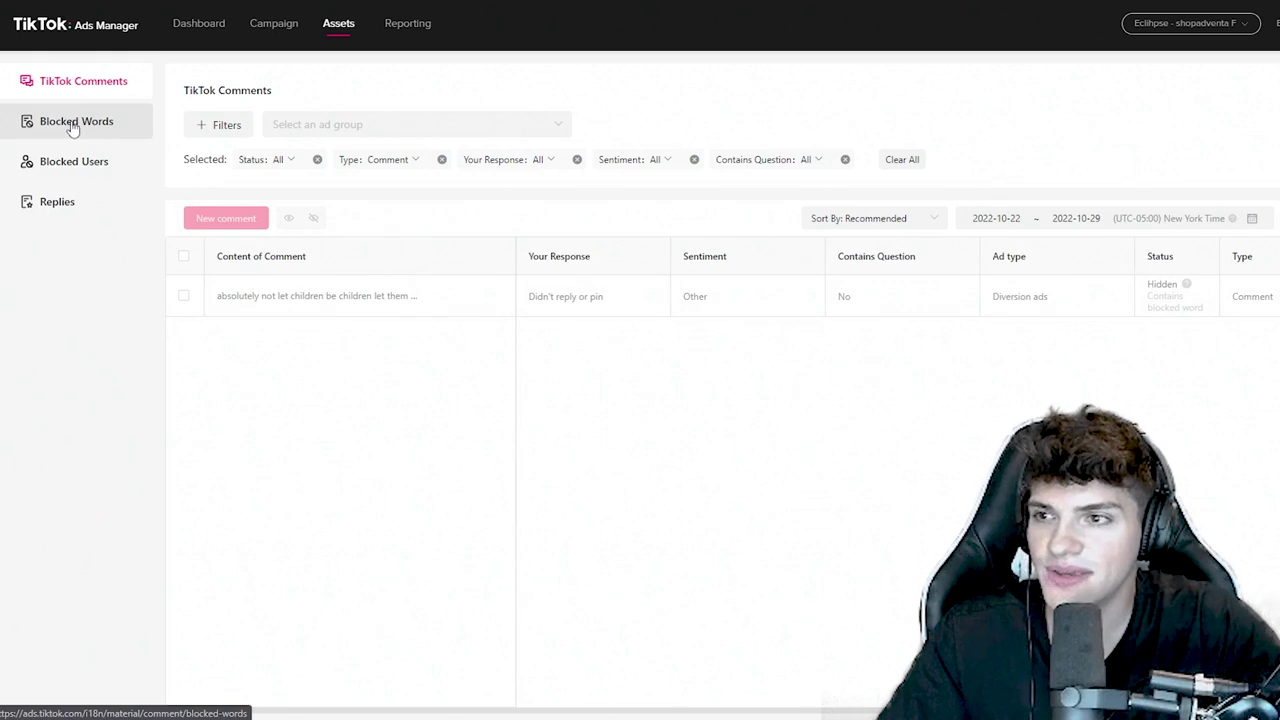
pyautogui.click(74, 126)
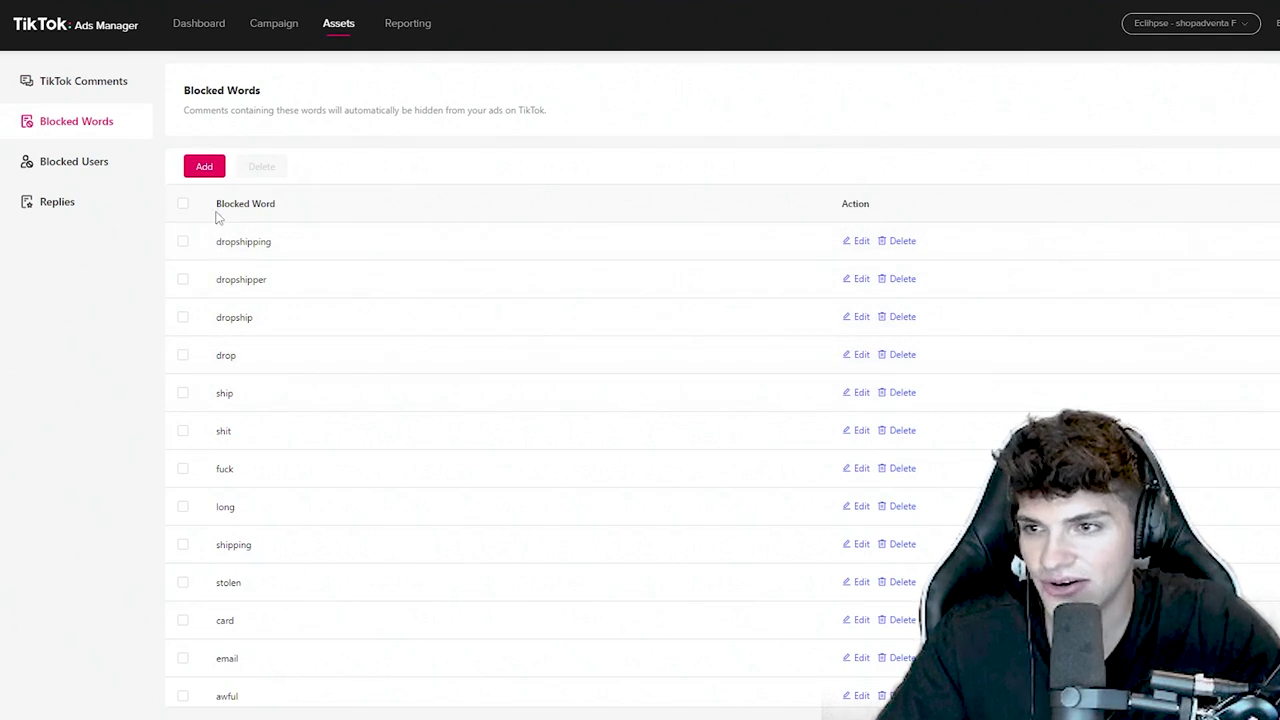
pyautogui.click(183, 204)
pyautogui.click(183, 204)
pyautogui.scroll(-2, 366, 331)
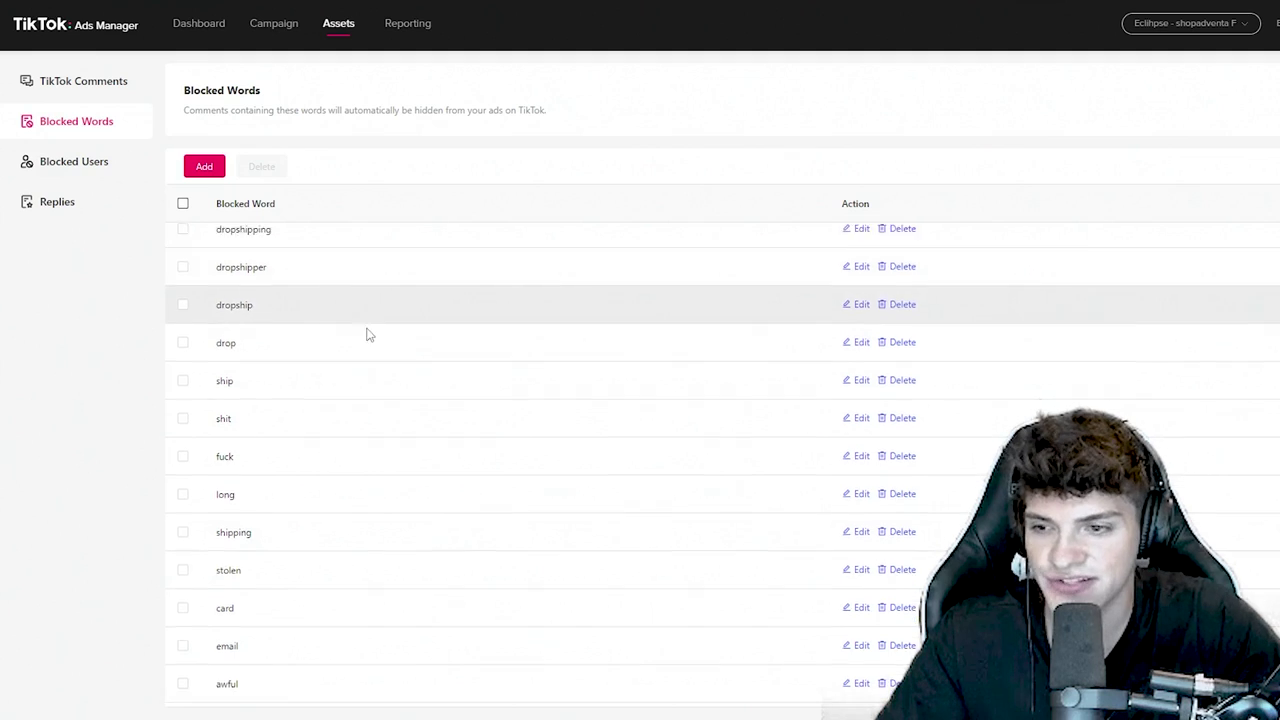
pyautogui.scroll(-2, 370, 342)
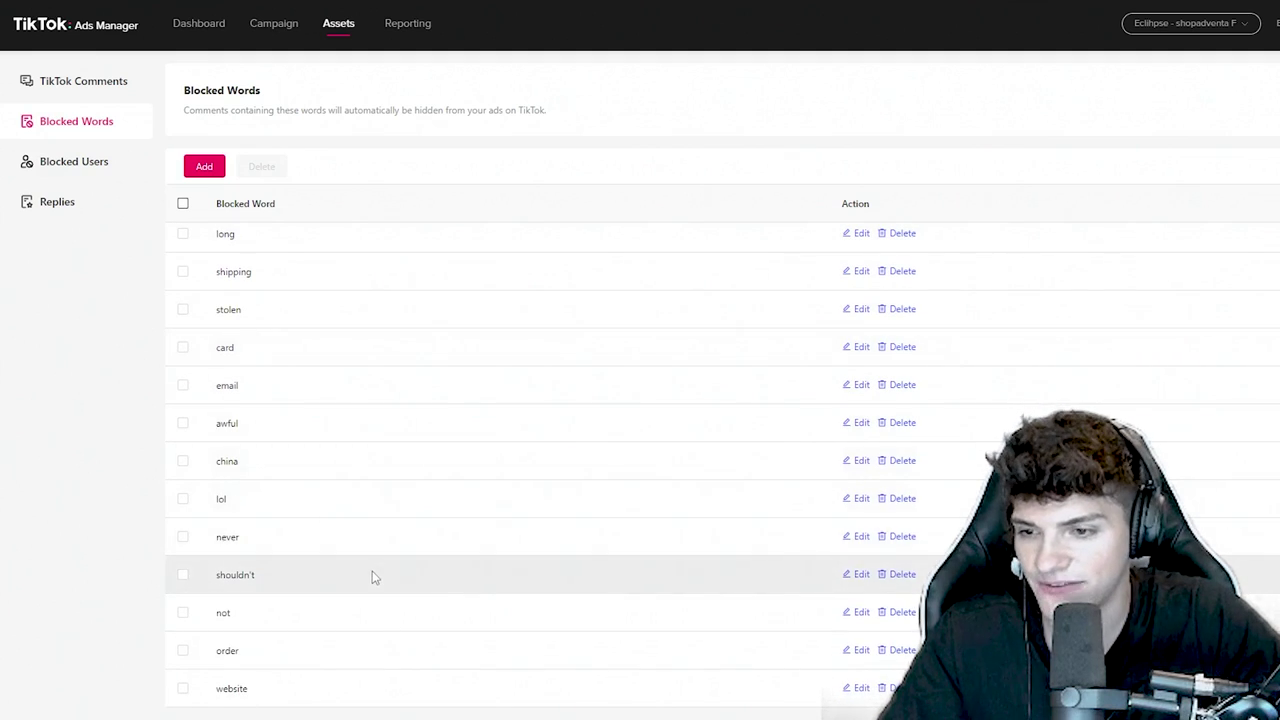
pyautogui.scroll(5, 372, 574)
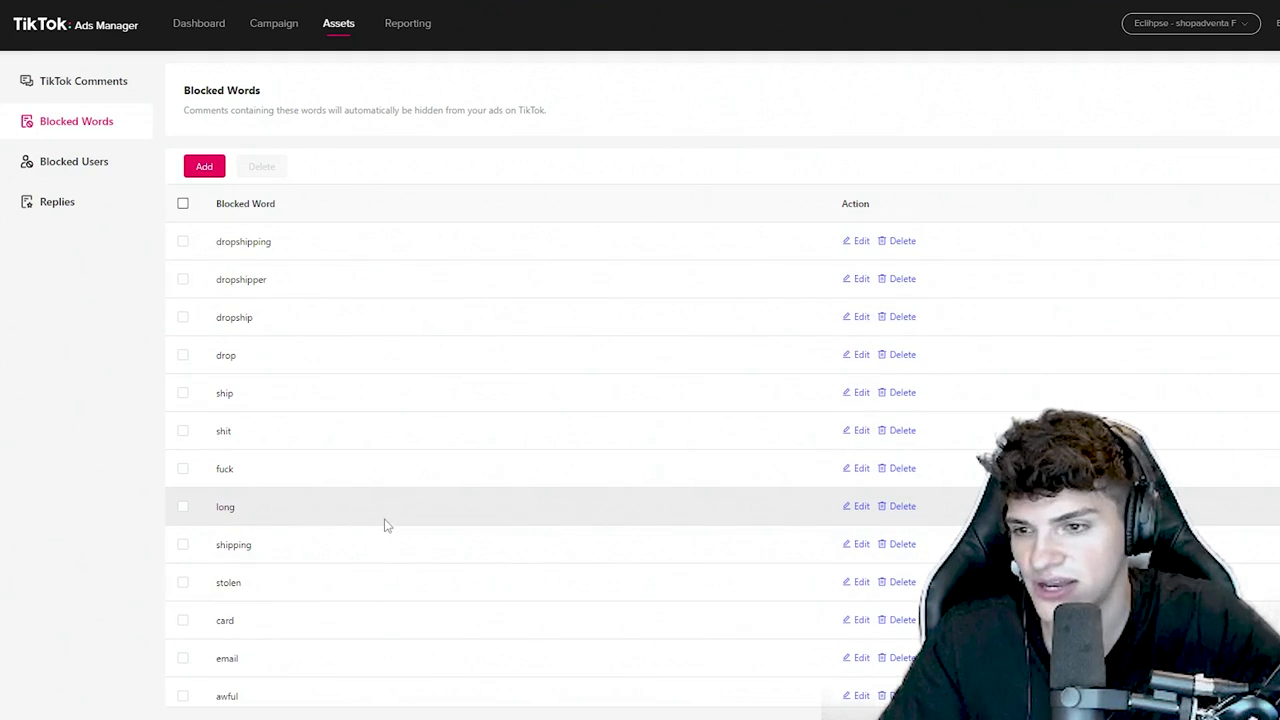
pyautogui.scroll(-5, 386, 512)
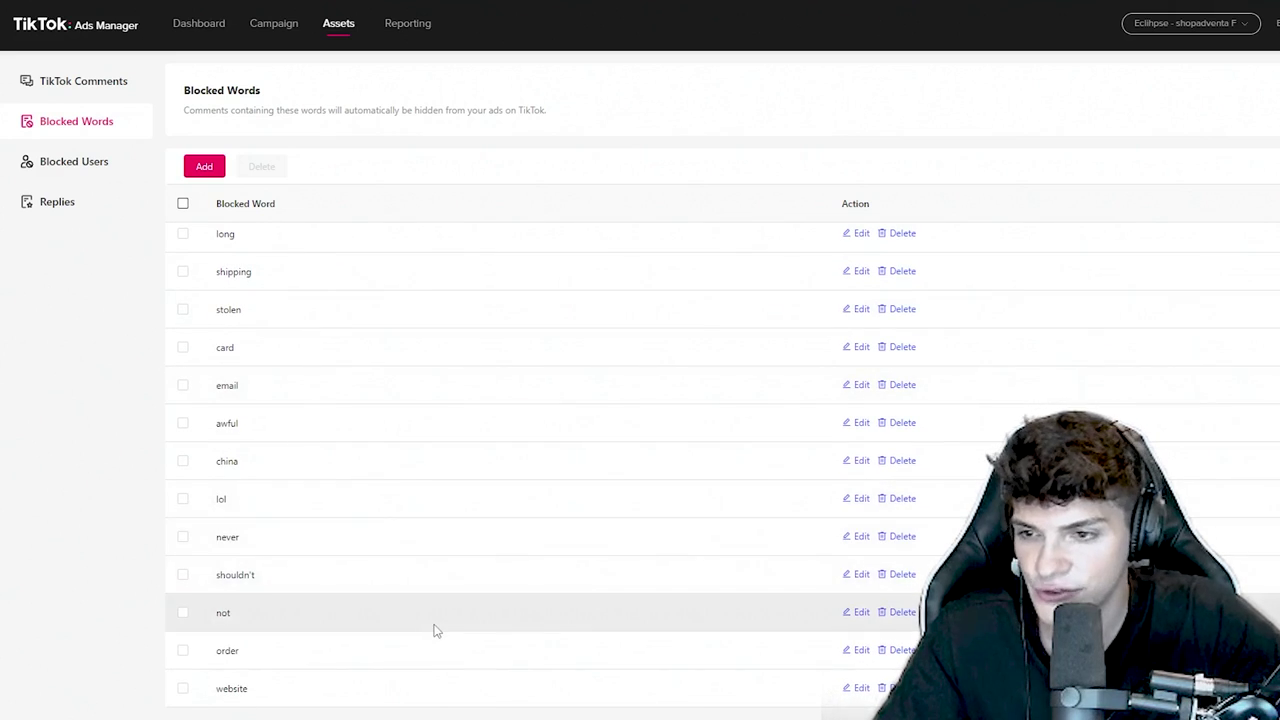
pyautogui.scroll(5, 434, 633)
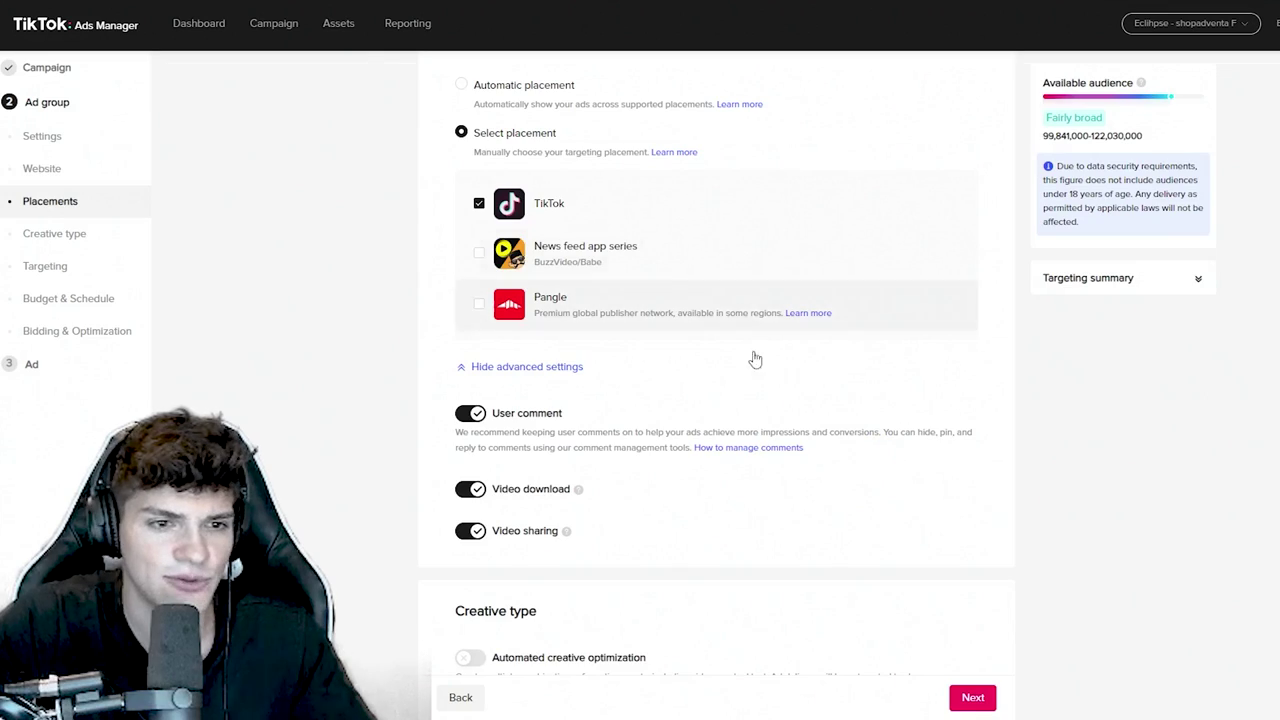
# - Keep United States as the only target location, abandoning a search for another
pyautogui.scroll(-3, 756, 384)
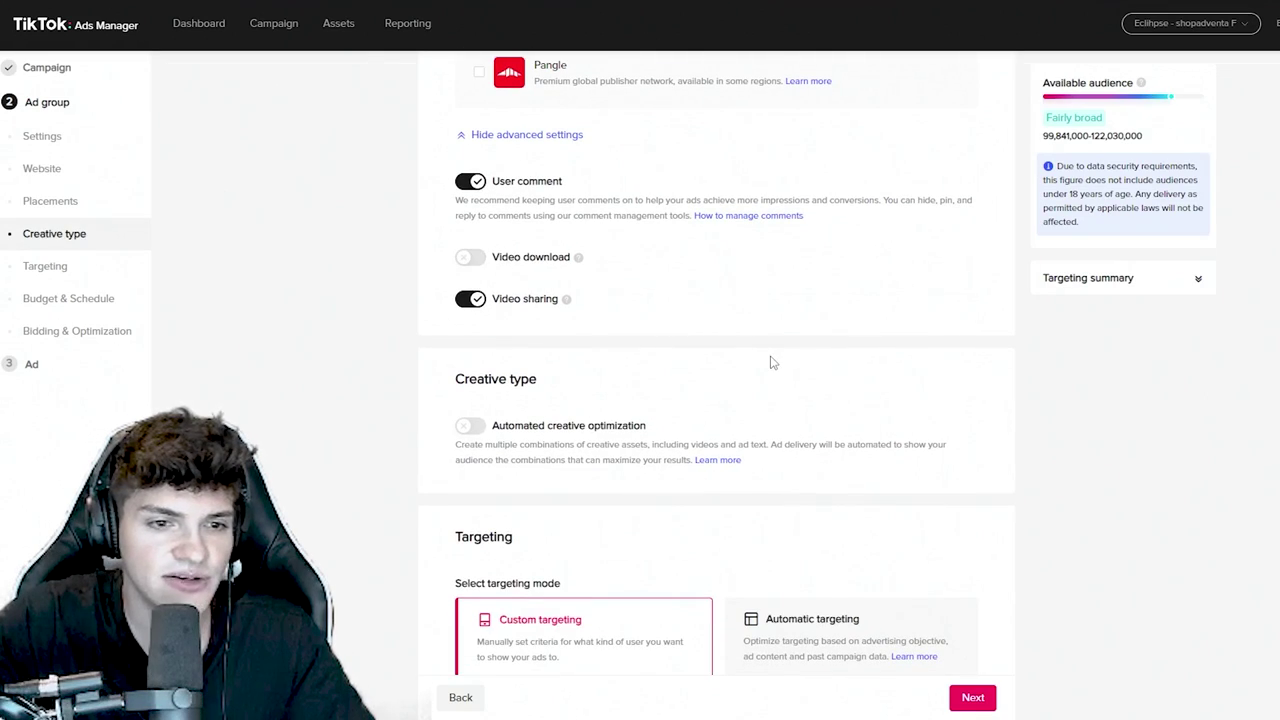
pyautogui.scroll(-6, 769, 363)
pyautogui.doubleClick(505, 264)
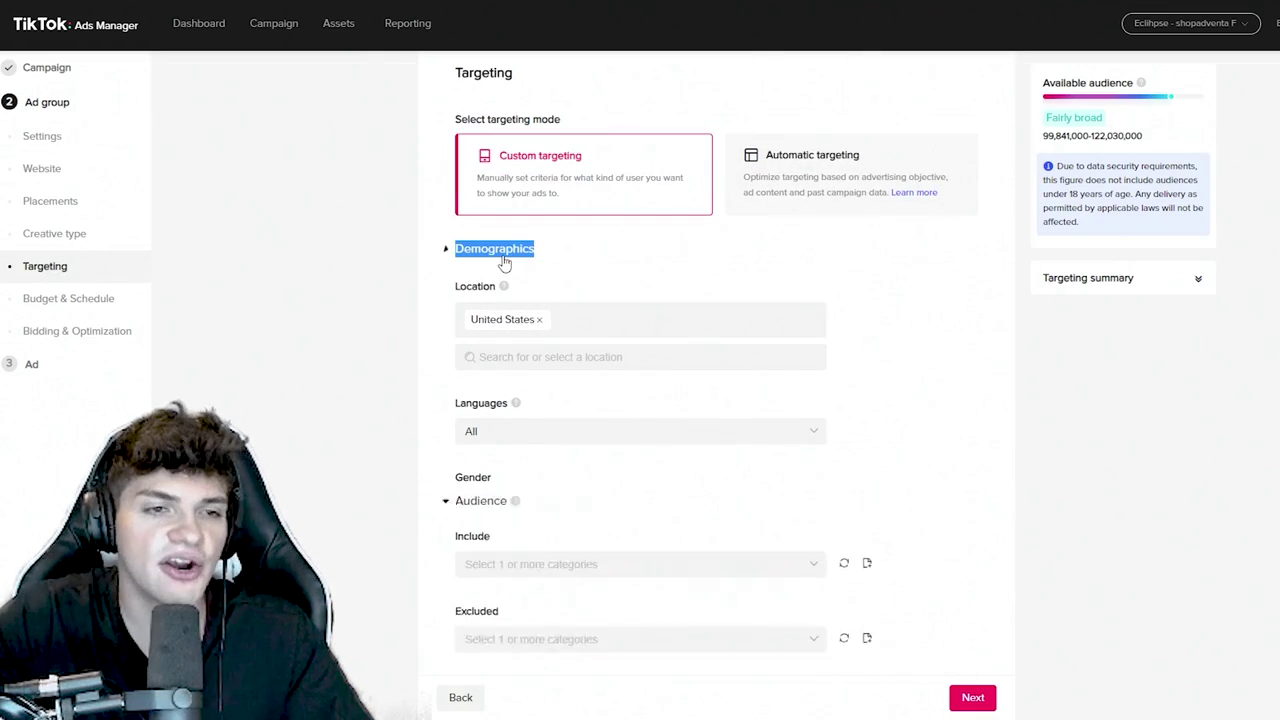
pyautogui.click(586, 357)
pyautogui.write('ca')
pyautogui.press('BackSpace')
pyautogui.press('BackSpace')
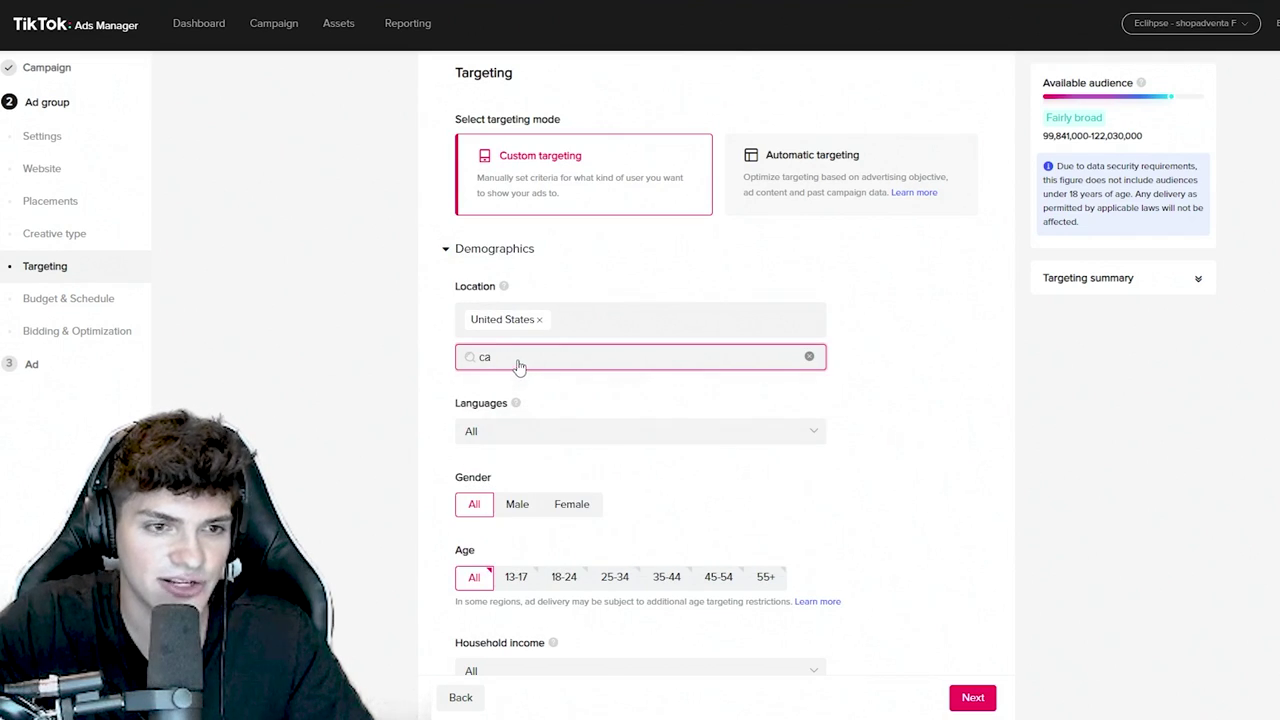
pyautogui.click(899, 342)
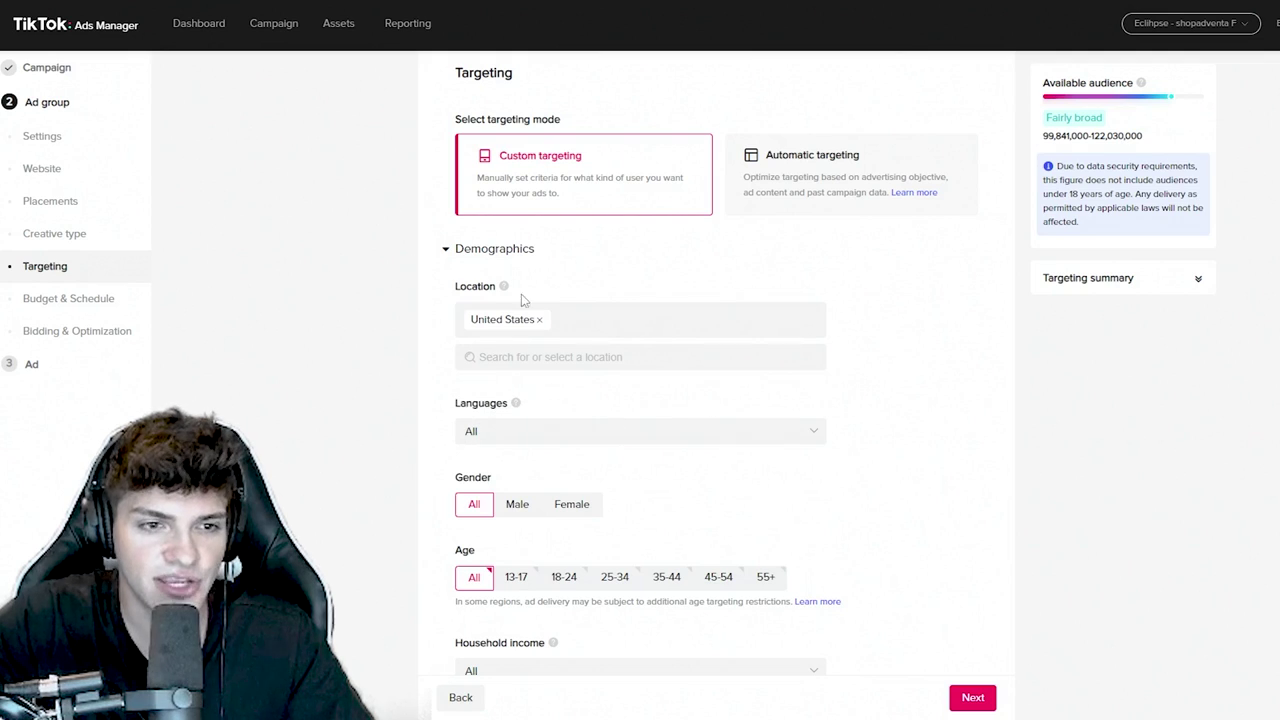
# - Leave languages untargeted, removing the briefly added English
pyautogui.scroll(-1, 487, 318)
pyautogui.doubleClick(482, 328)
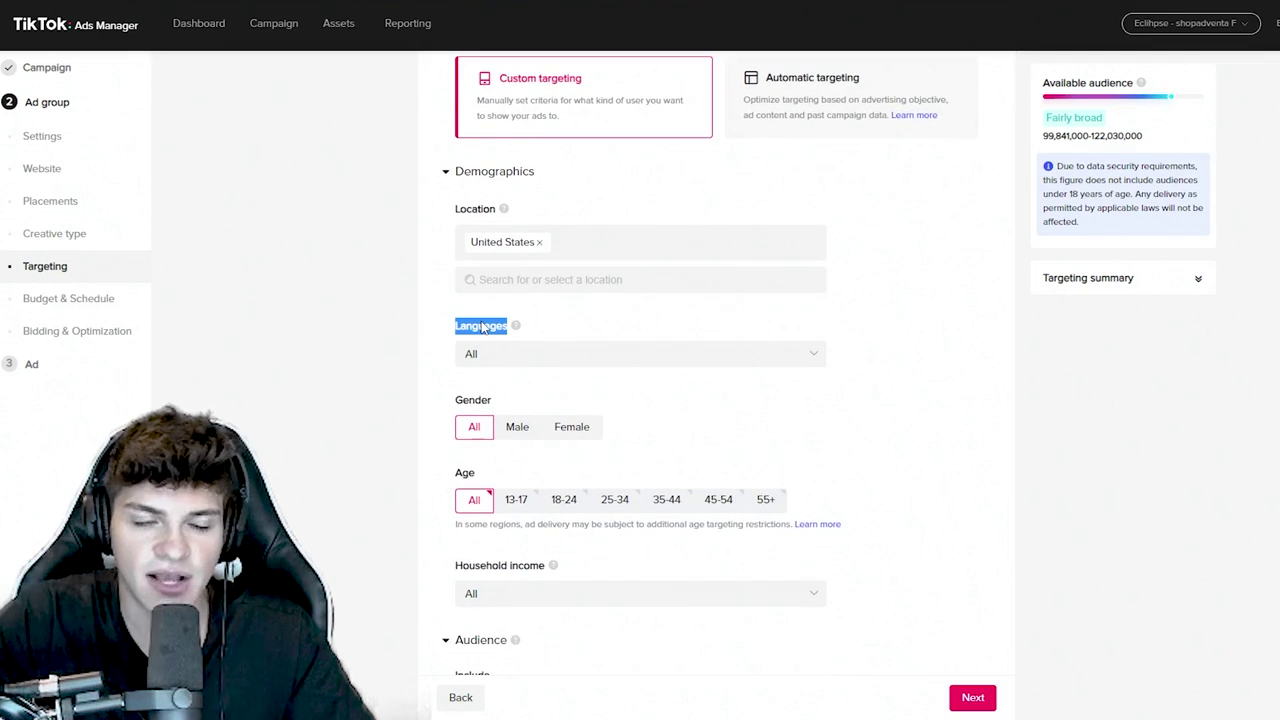
pyautogui.click(487, 352)
pyautogui.click(485, 383)
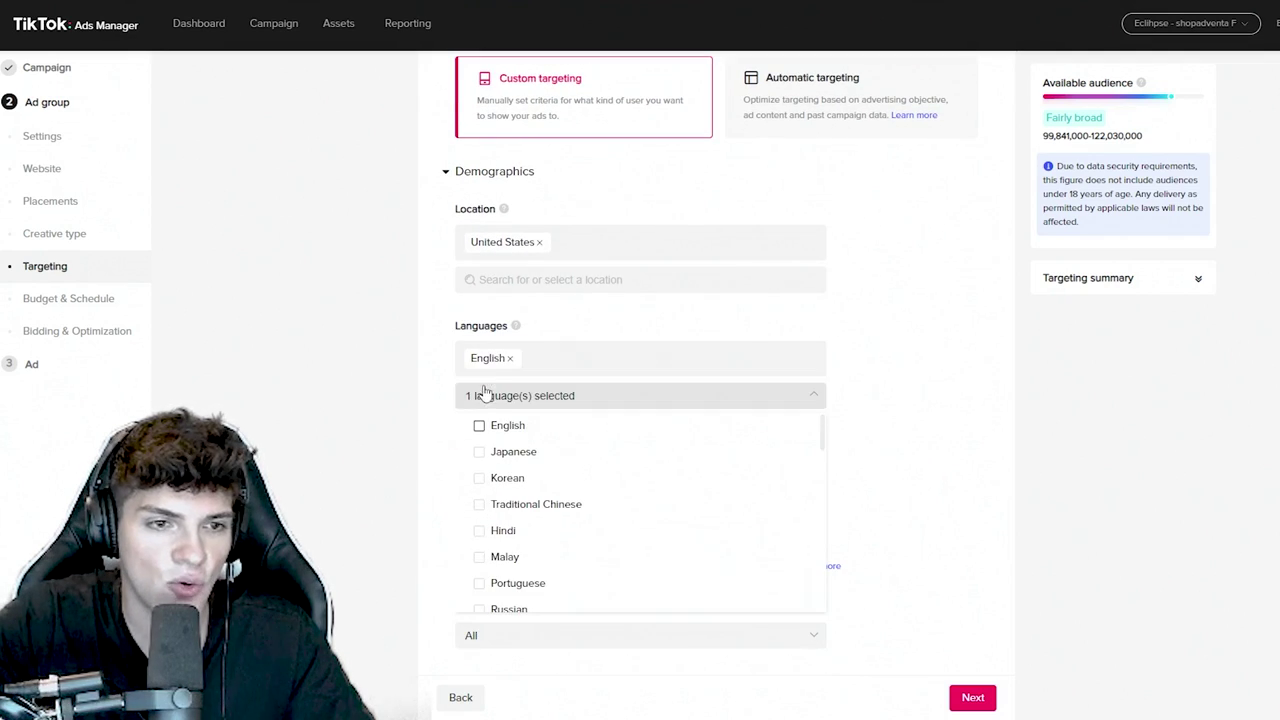
pyautogui.click(509, 358)
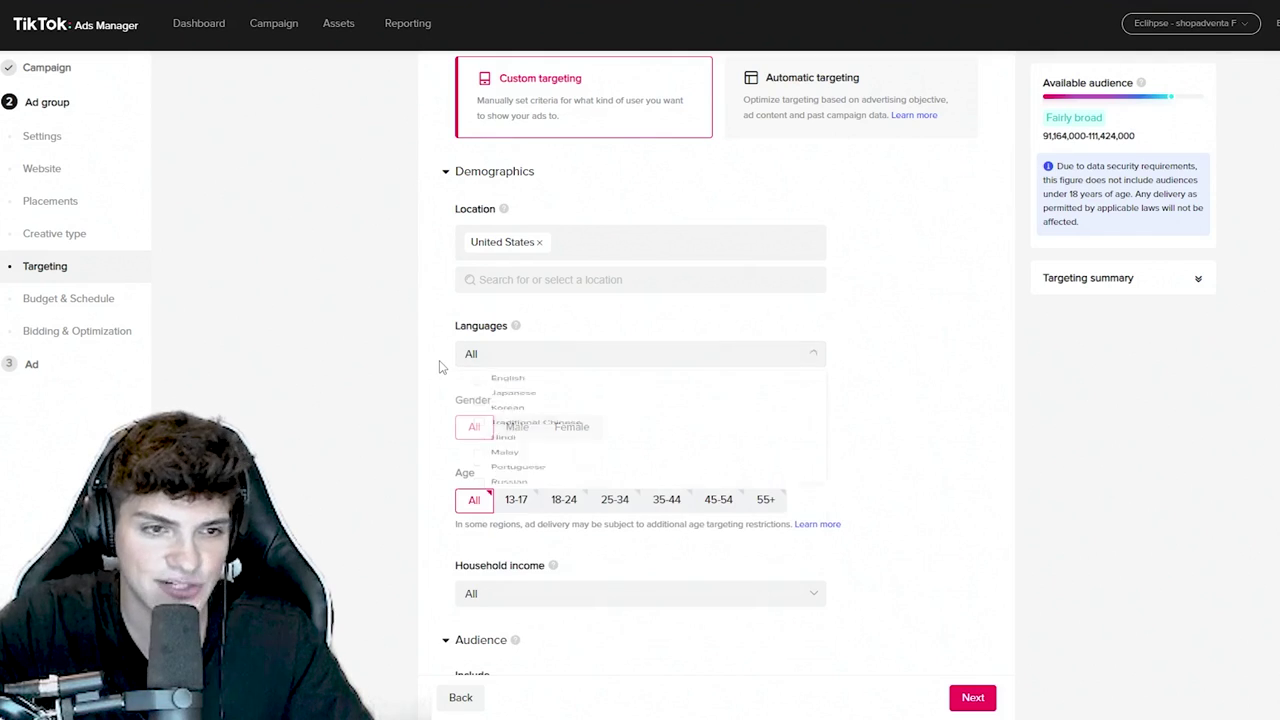
# - Target female users aged 18-24, 25-34, 35-44, 45-54 and 55+
pyautogui.scroll(-2, 432, 358)
pyautogui.scroll(1, 437, 346)
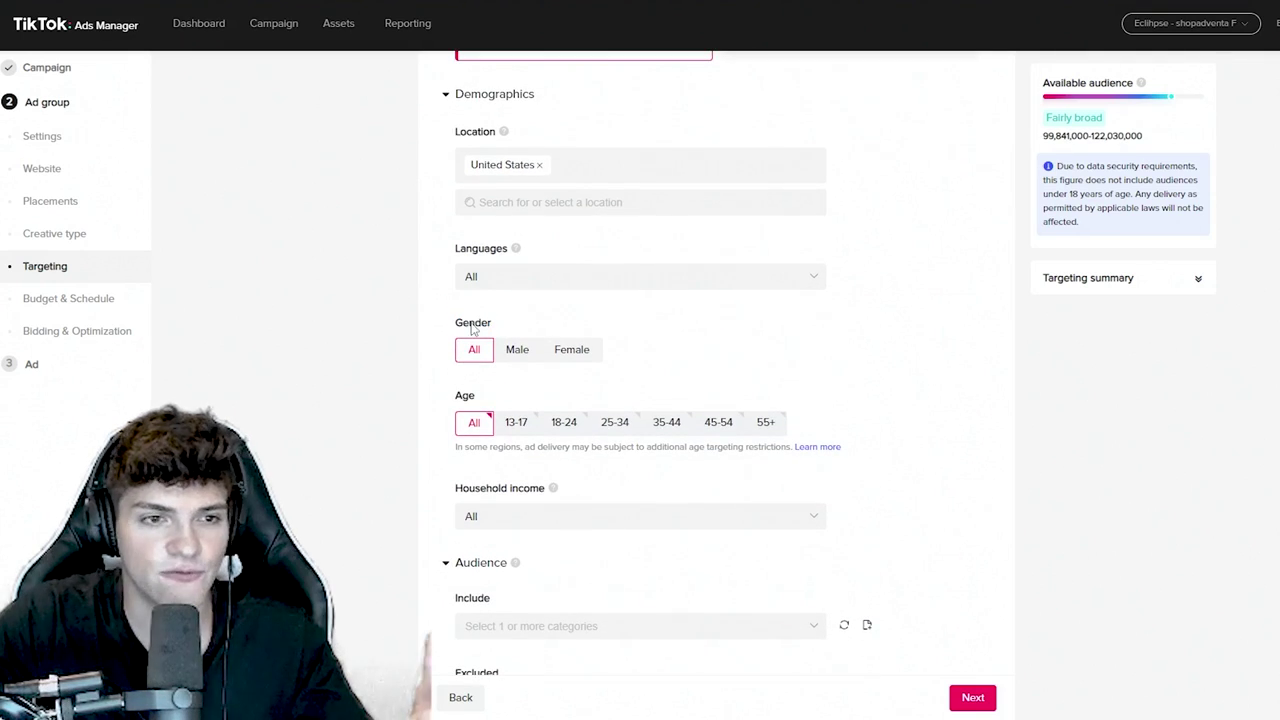
pyautogui.doubleClick(473, 325)
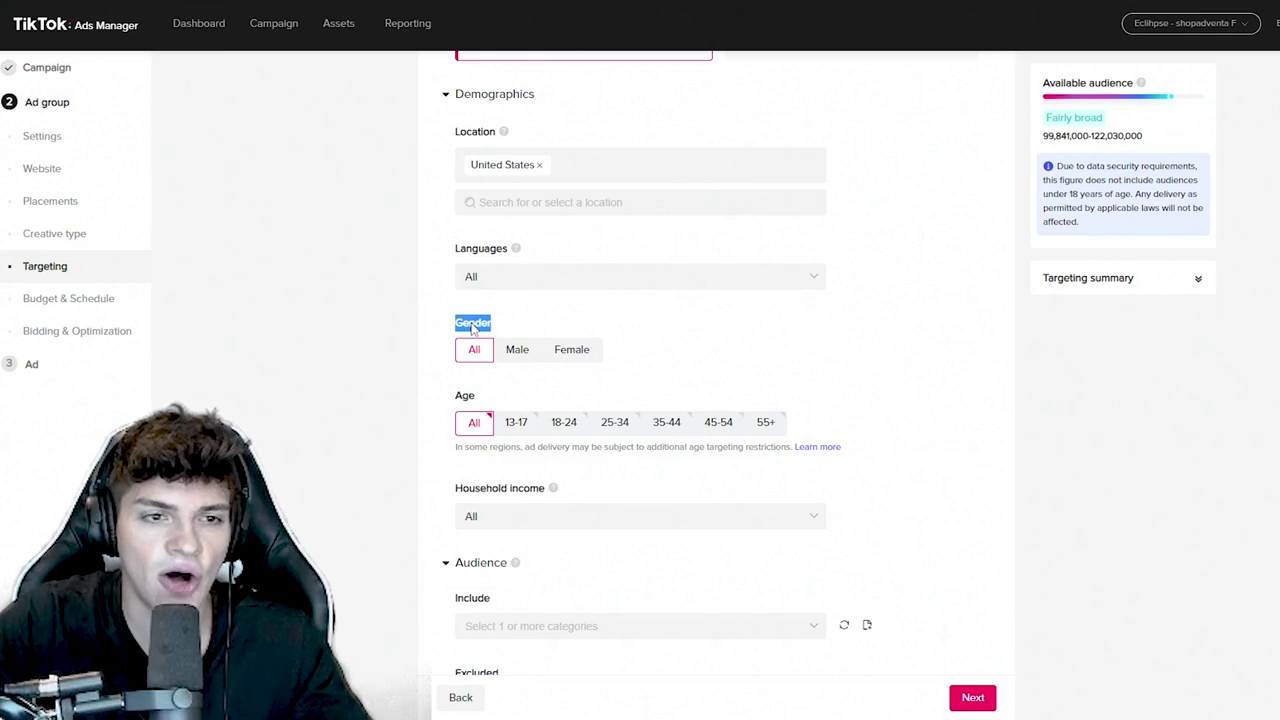
pyautogui.click(580, 362)
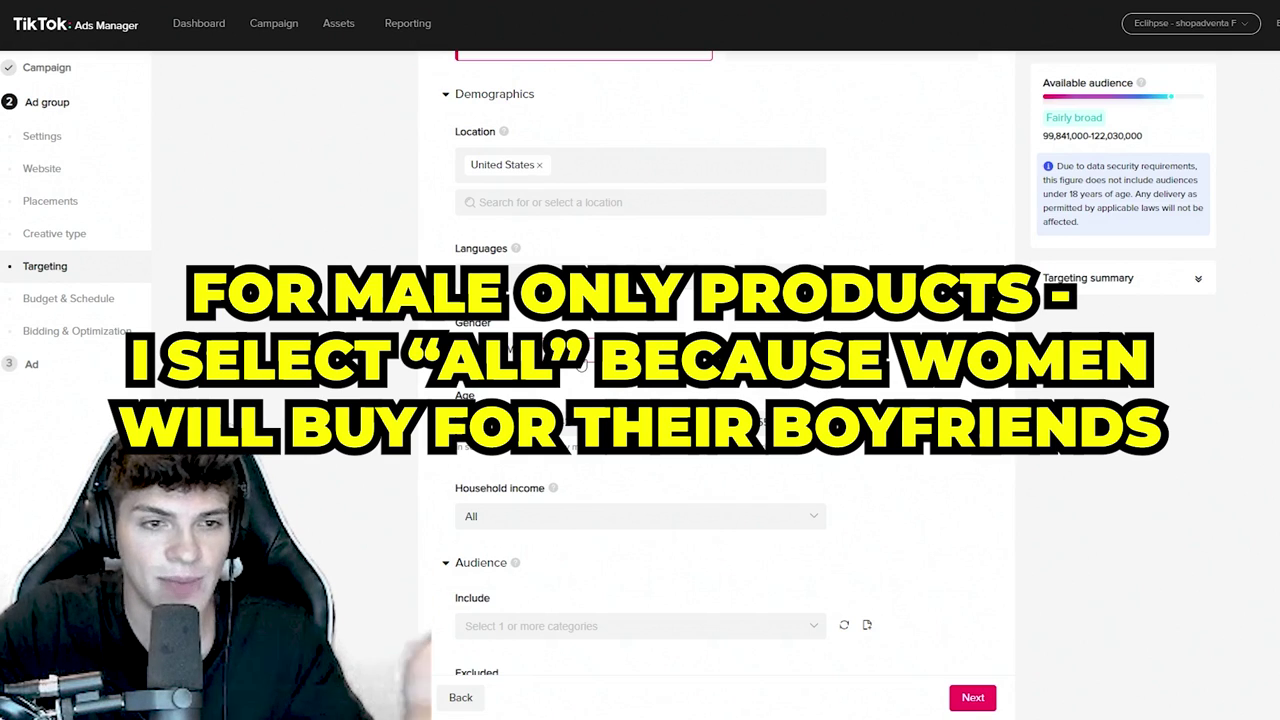
pyautogui.click(563, 422)
pyautogui.click(615, 422)
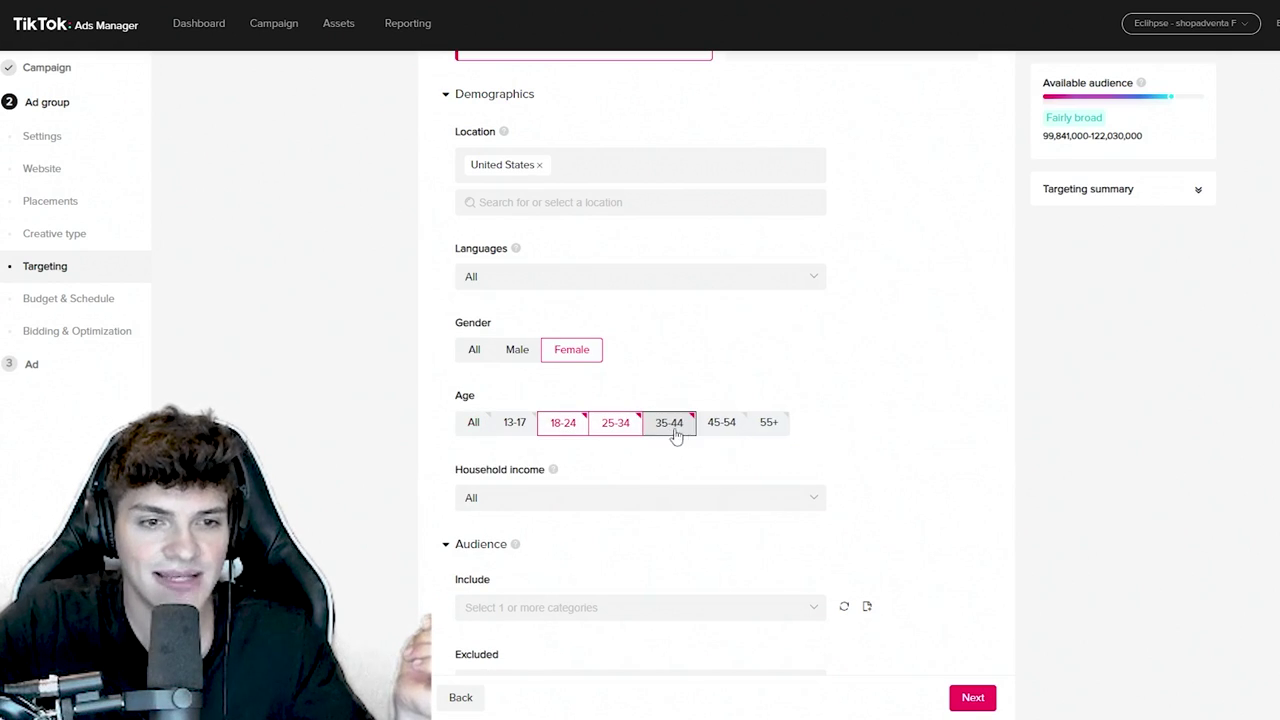
pyautogui.click(669, 422)
pyautogui.click(729, 428)
pyautogui.click(768, 428)
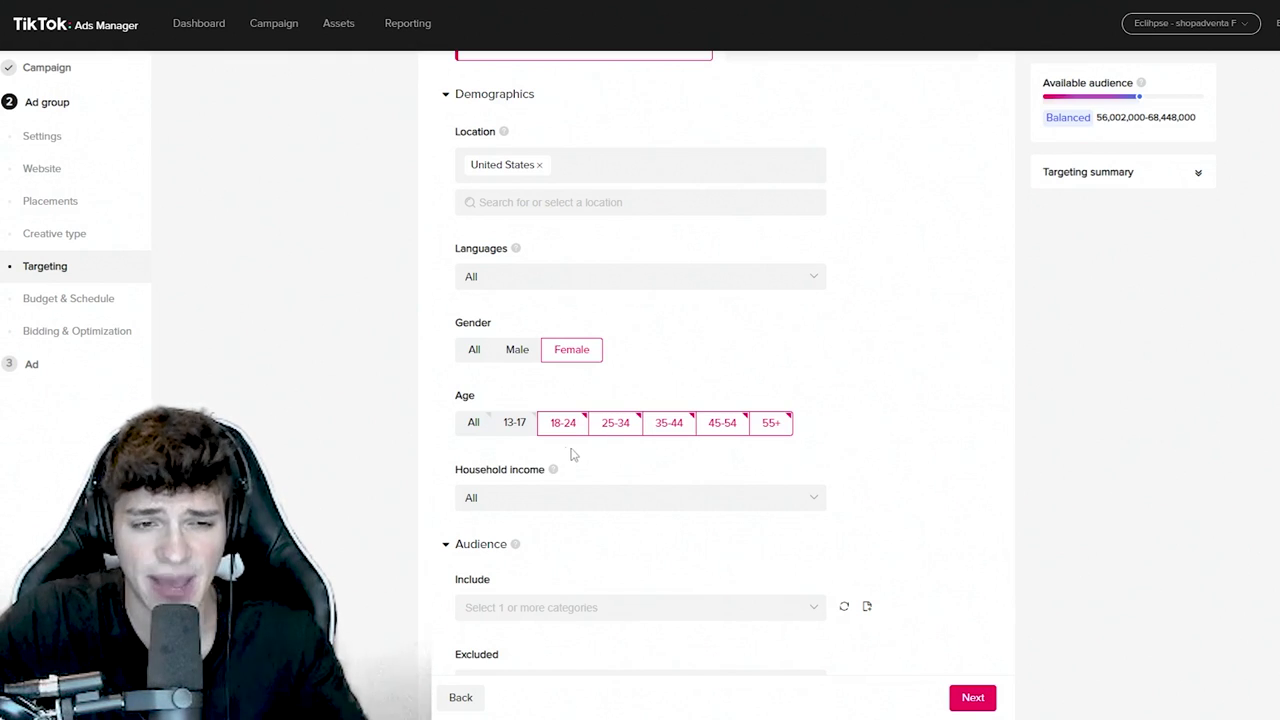
# - Collapse the Audience section
pyautogui.scroll(-1, 847, 439)
pyautogui.scroll(-1, 745, 421)
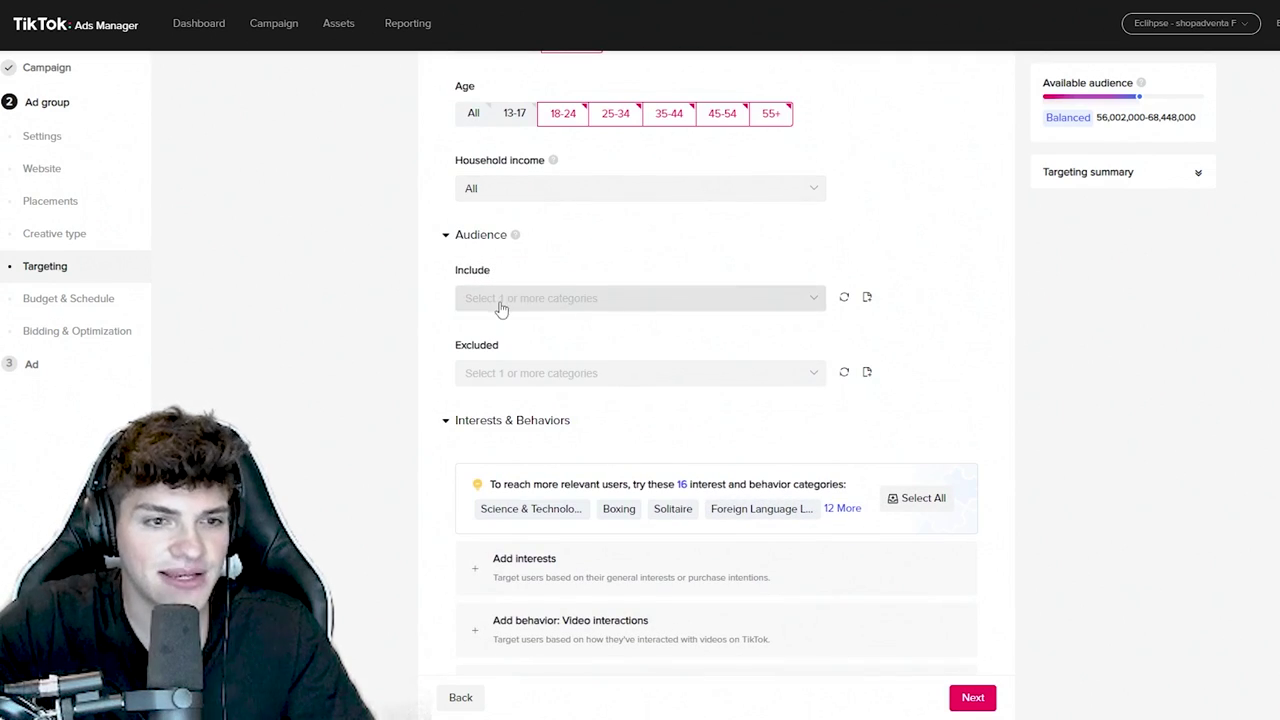
pyautogui.click(451, 239)
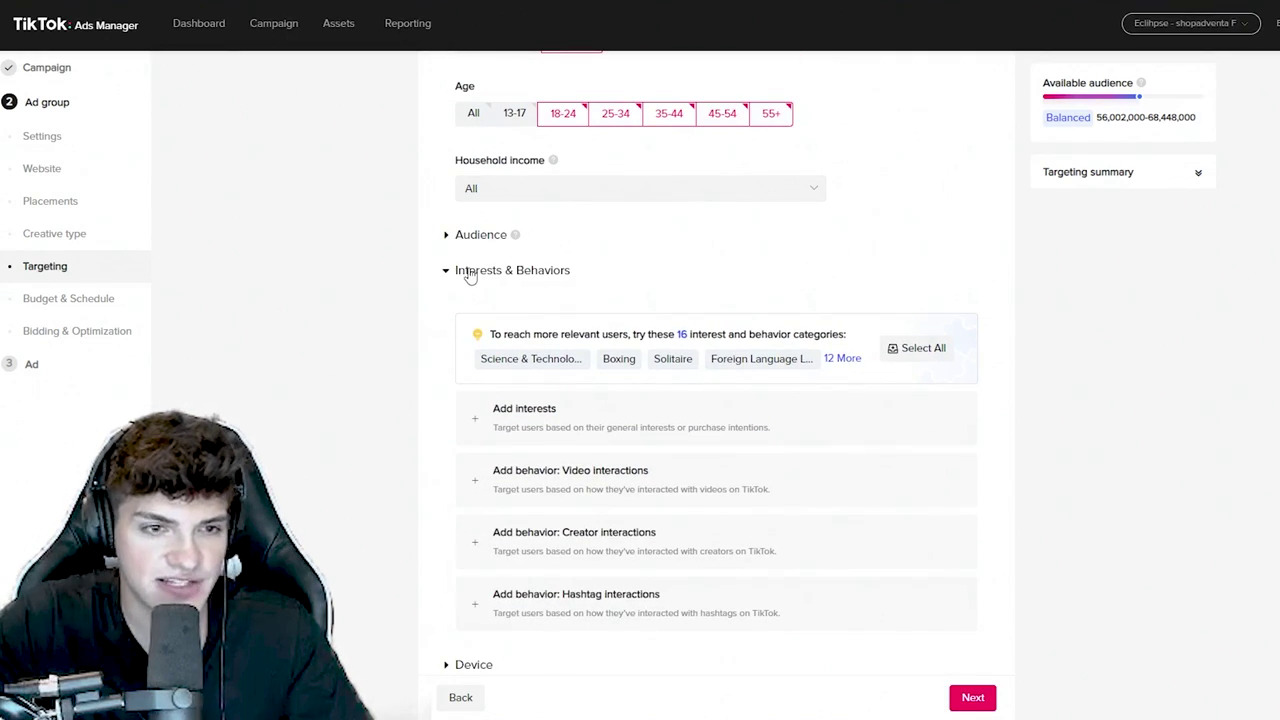
pyautogui.scroll(-1, 510, 316)
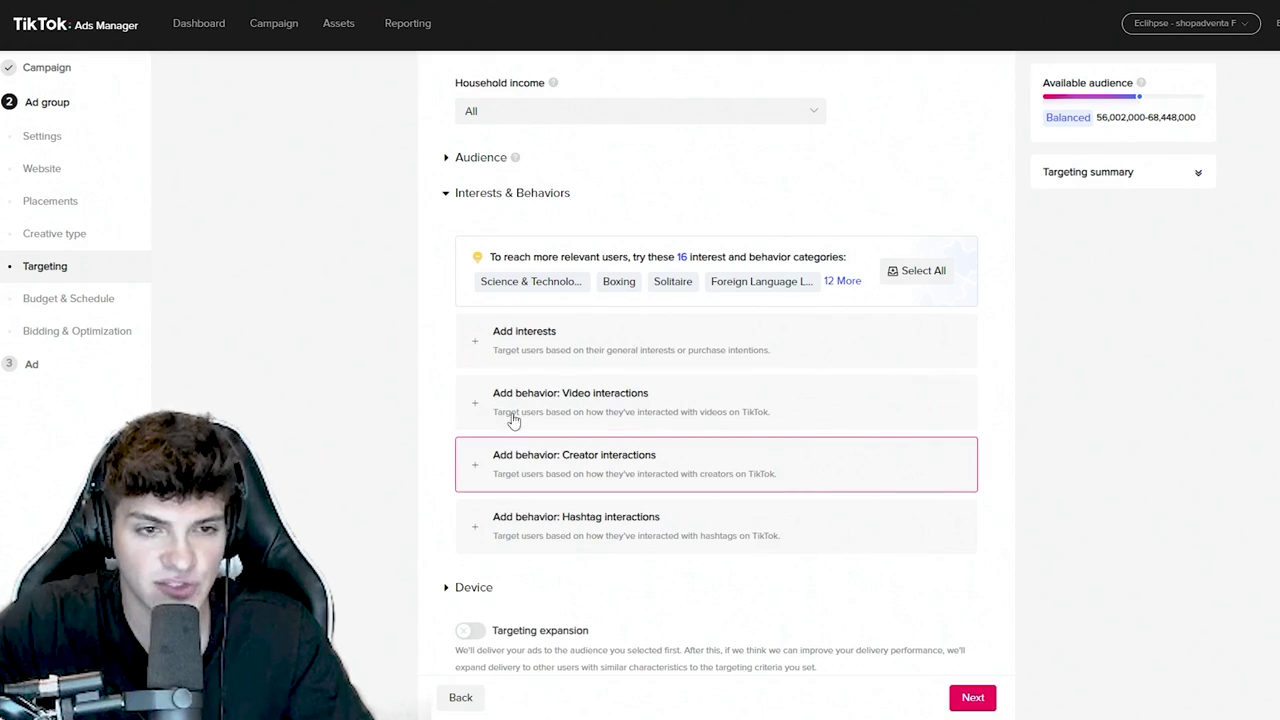
# - Collapse Interests & Behaviors and turn on automated creative optimization
pyautogui.click(459, 194)
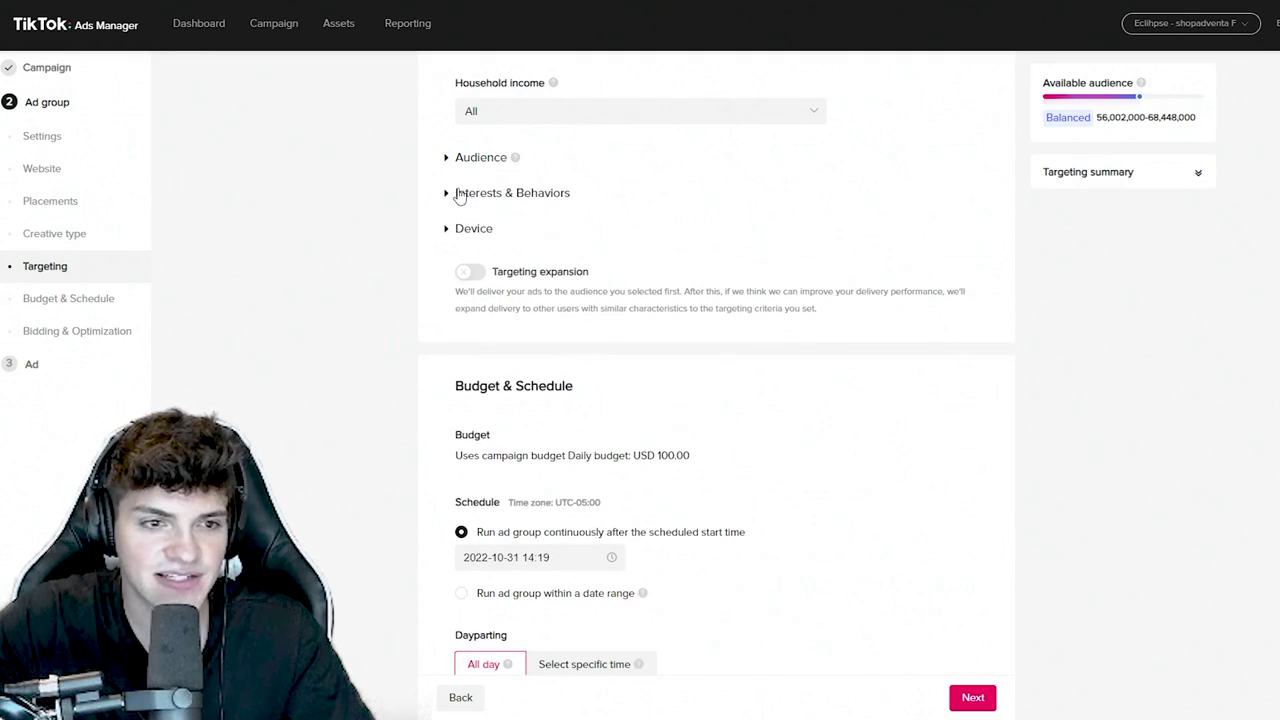
pyautogui.scroll(9, 437, 263)
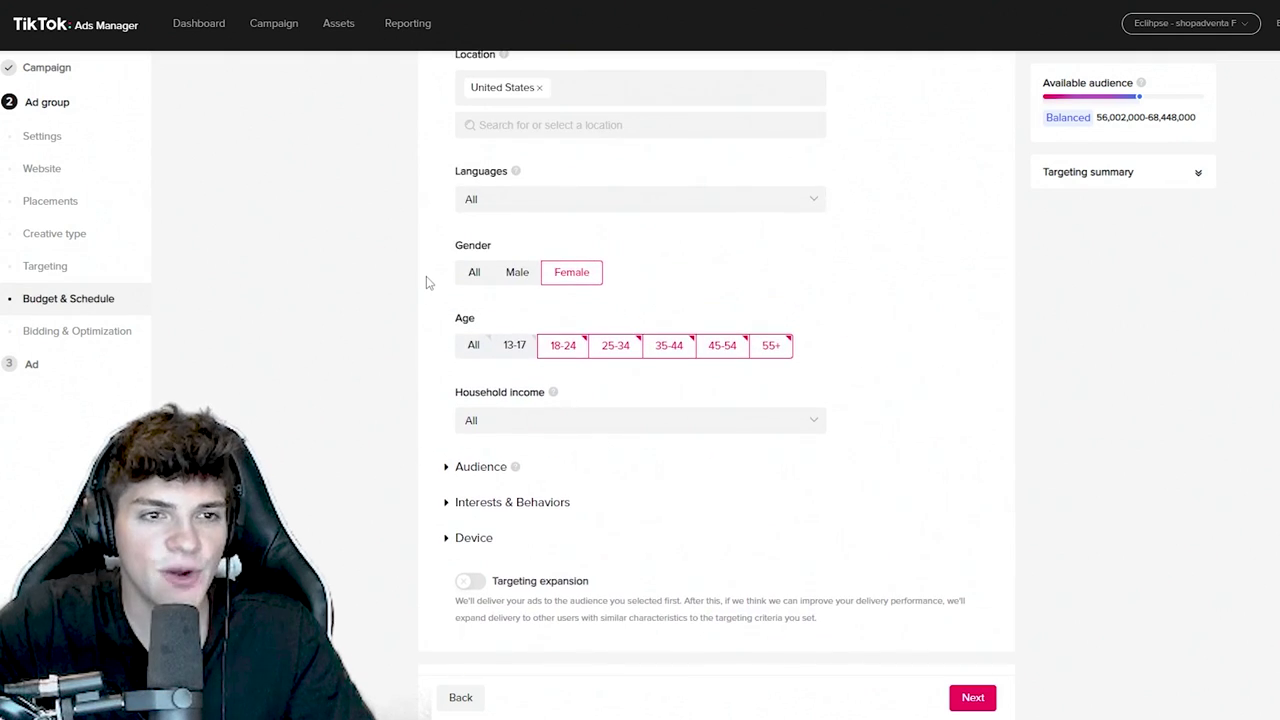
pyautogui.scroll(3, 425, 287)
pyautogui.moveTo(455, 380); pyautogui.dragTo(538, 380)
pyautogui.moveTo(668, 435); pyautogui.dragTo(490, 427)
pyautogui.click(470, 426)
# - Set the ad group start to November 1, 2022 at 00:00
pyautogui.scroll(-1, 397, 435)
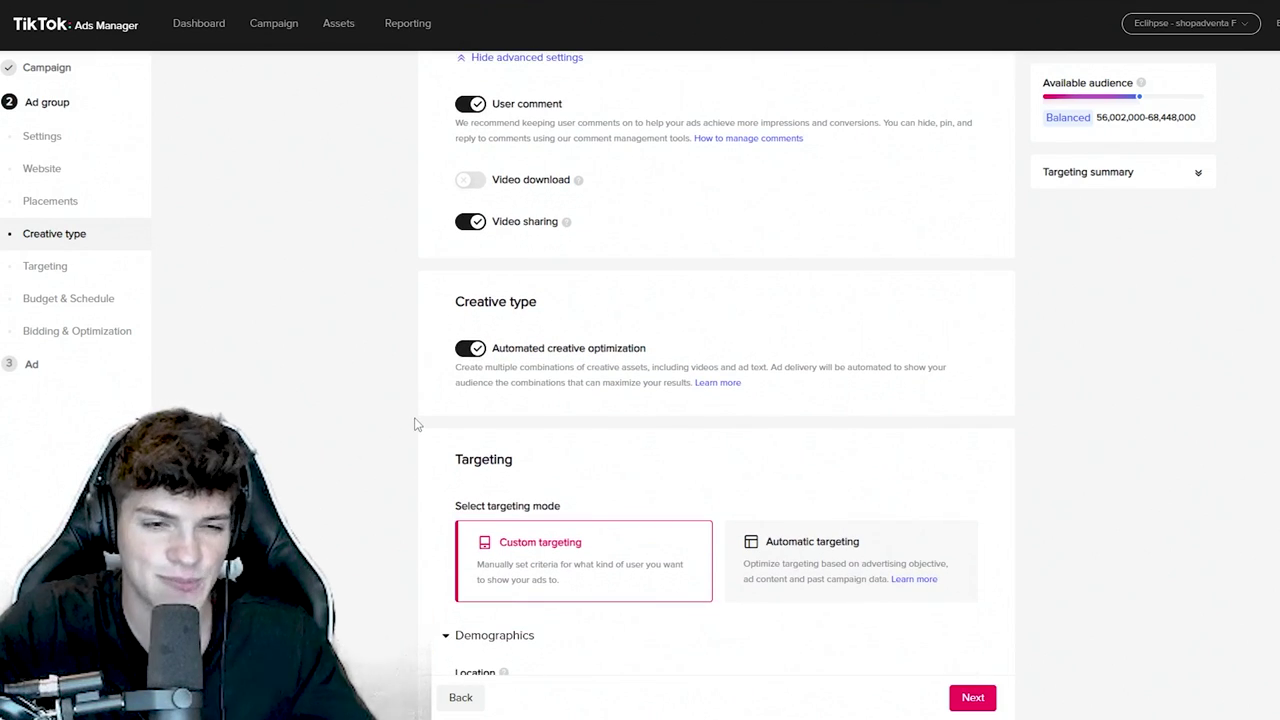
pyautogui.scroll(-2, 418, 424)
pyautogui.scroll(-8, 420, 424)
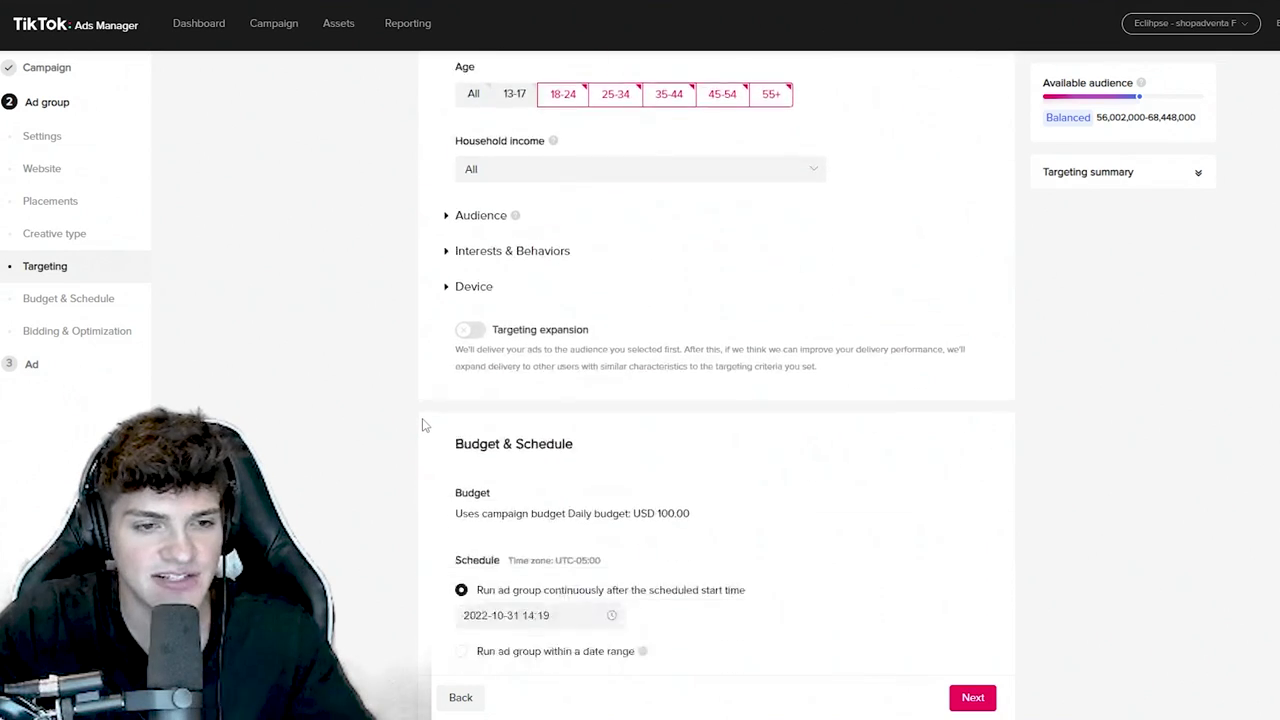
pyautogui.scroll(-1, 424, 431)
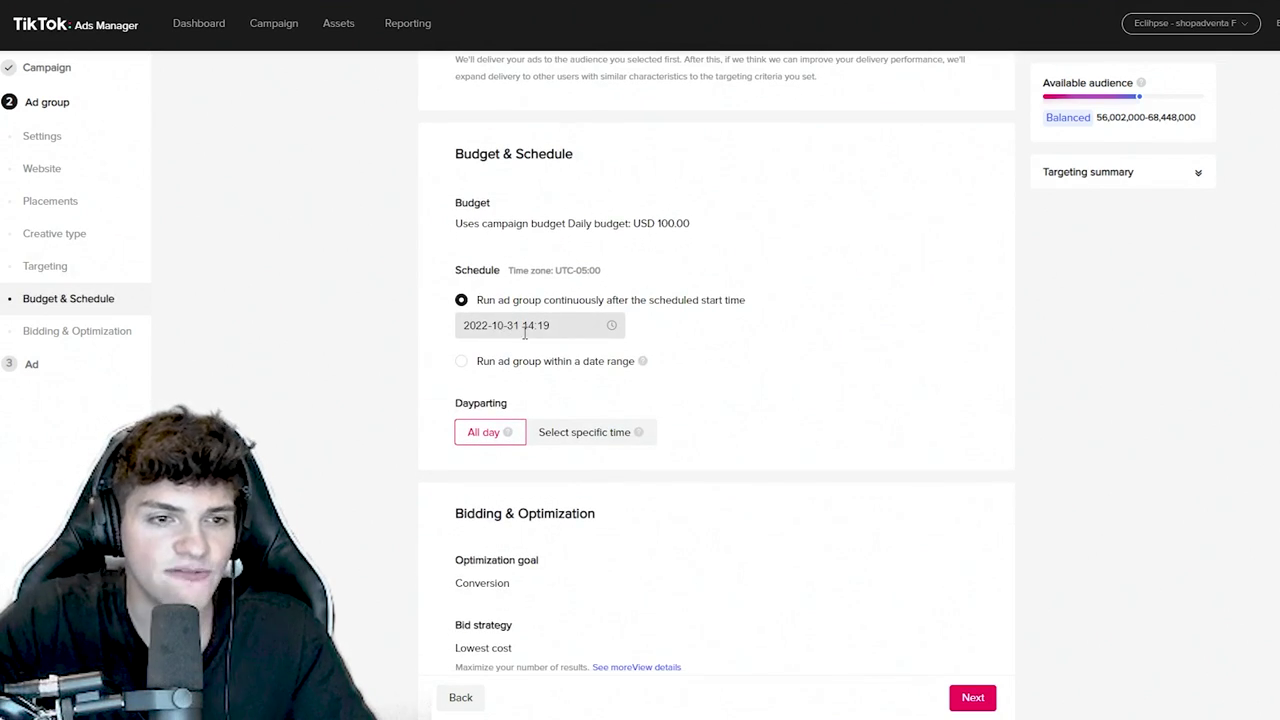
pyautogui.click(527, 328)
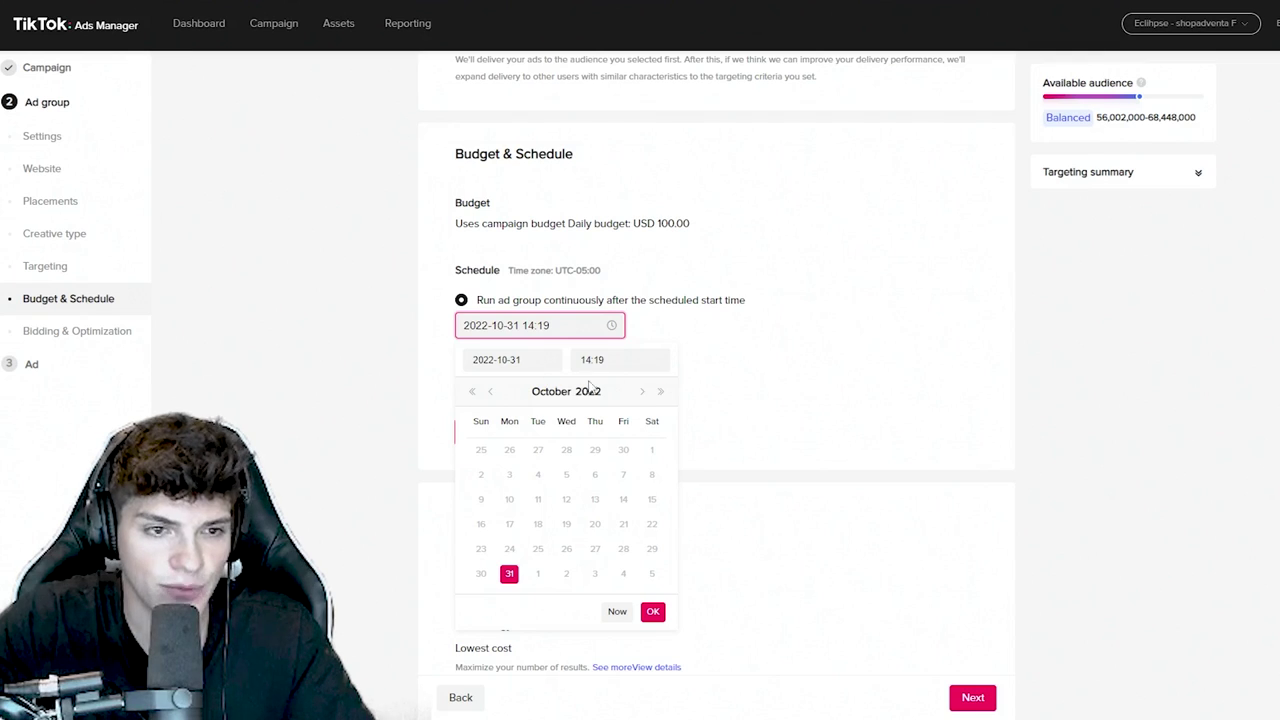
pyautogui.click(643, 392)
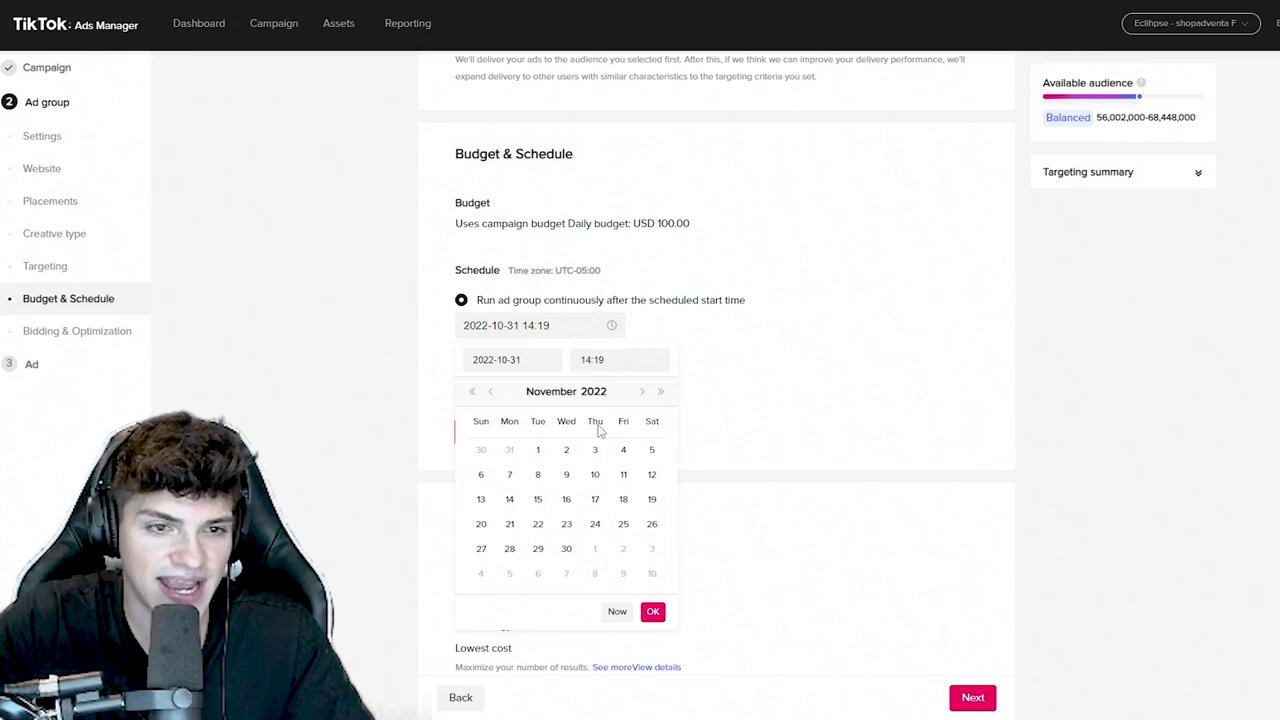
pyautogui.click(539, 451)
pyautogui.click(612, 362)
pyautogui.write('1 00')
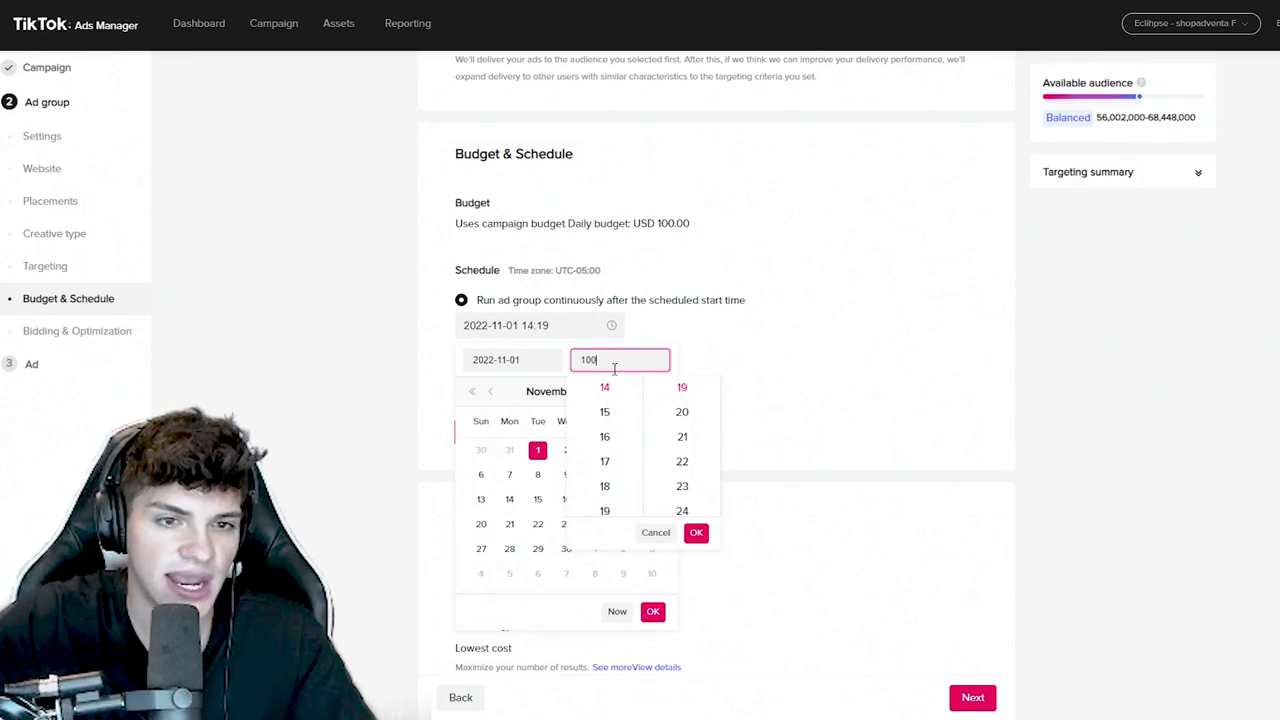
pyautogui.write(':00')
pyautogui.press('Return')
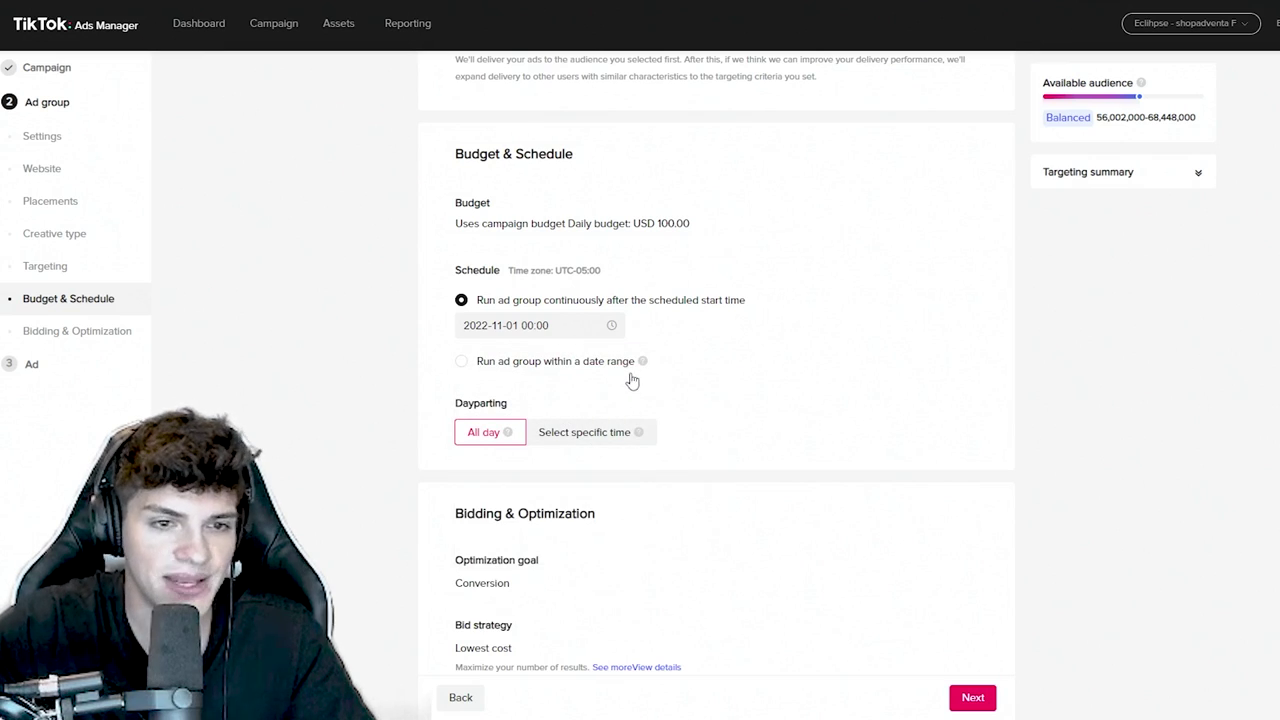
# - Try dayparting slots of 6:00-24:00 and 9:00-24:00, then clear them and run all day
pyautogui.click(560, 440)
pyautogui.scroll(-2, 626, 420)
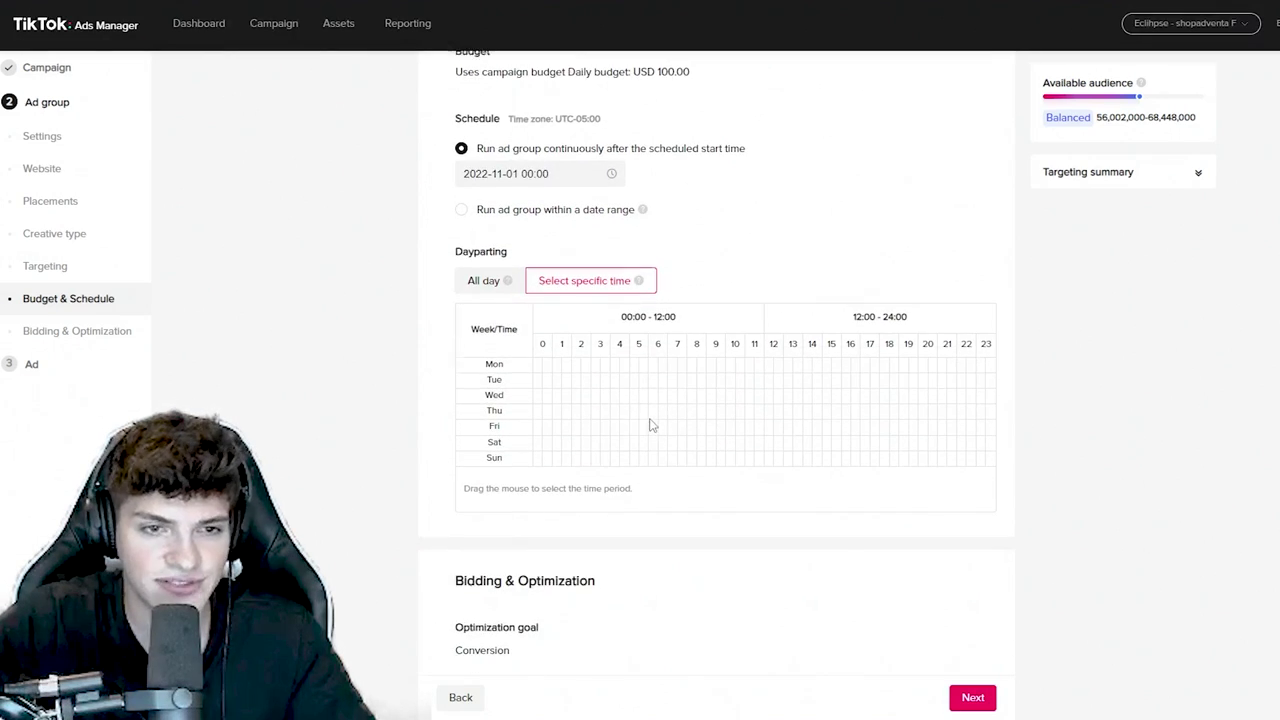
pyautogui.scroll(1, 650, 425)
pyautogui.moveTo(660, 446); pyautogui.dragTo(995, 538)
pyautogui.click(971, 560)
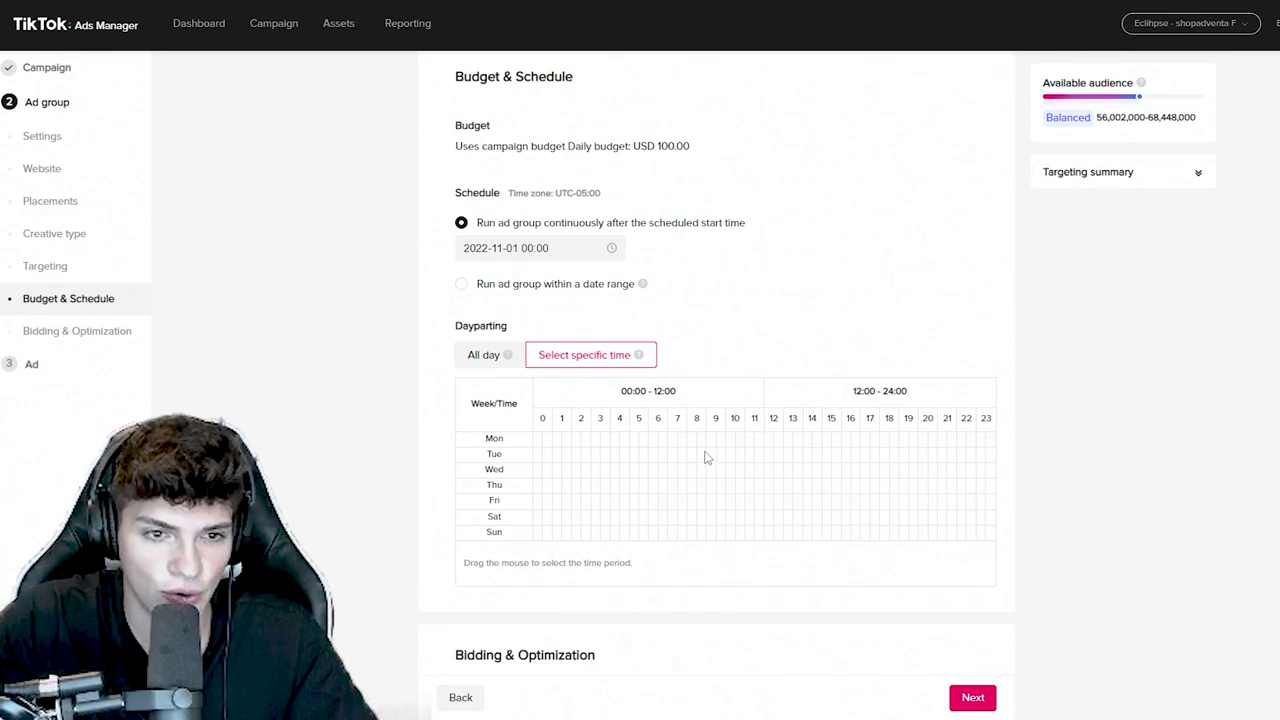
pyautogui.moveTo(710, 444); pyautogui.dragTo(998, 545)
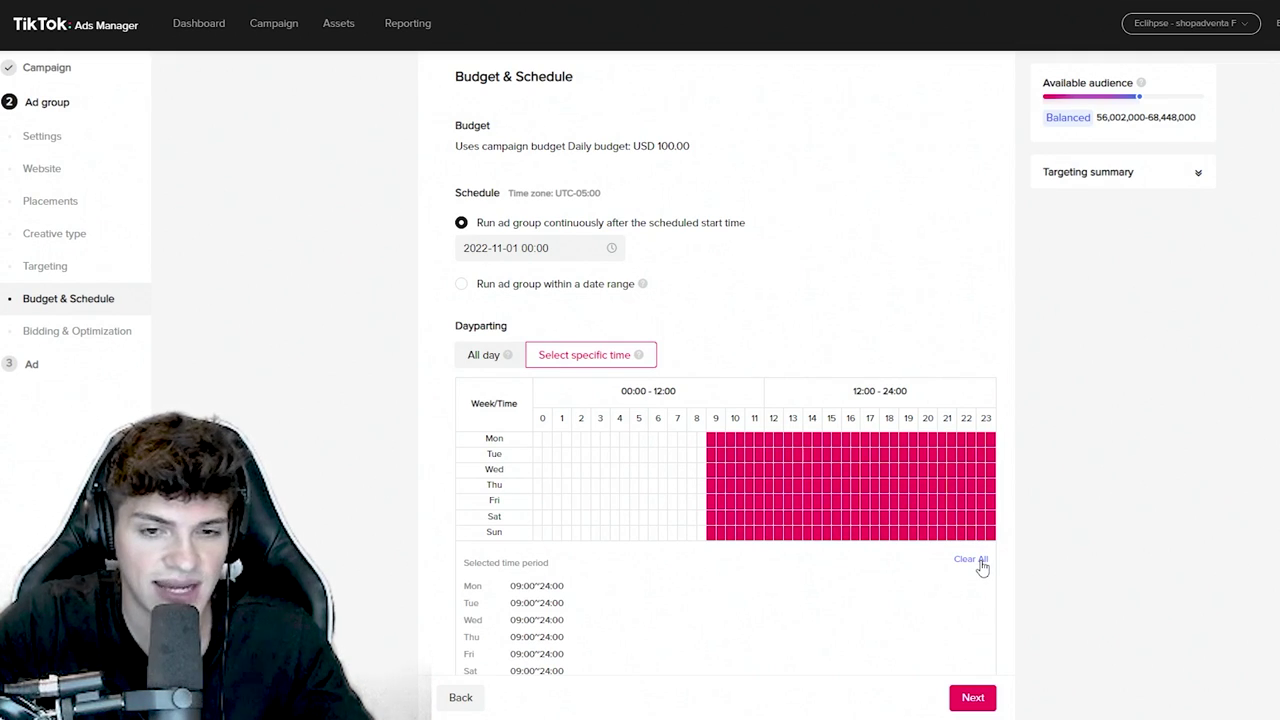
pyautogui.click(980, 563)
pyautogui.click(469, 357)
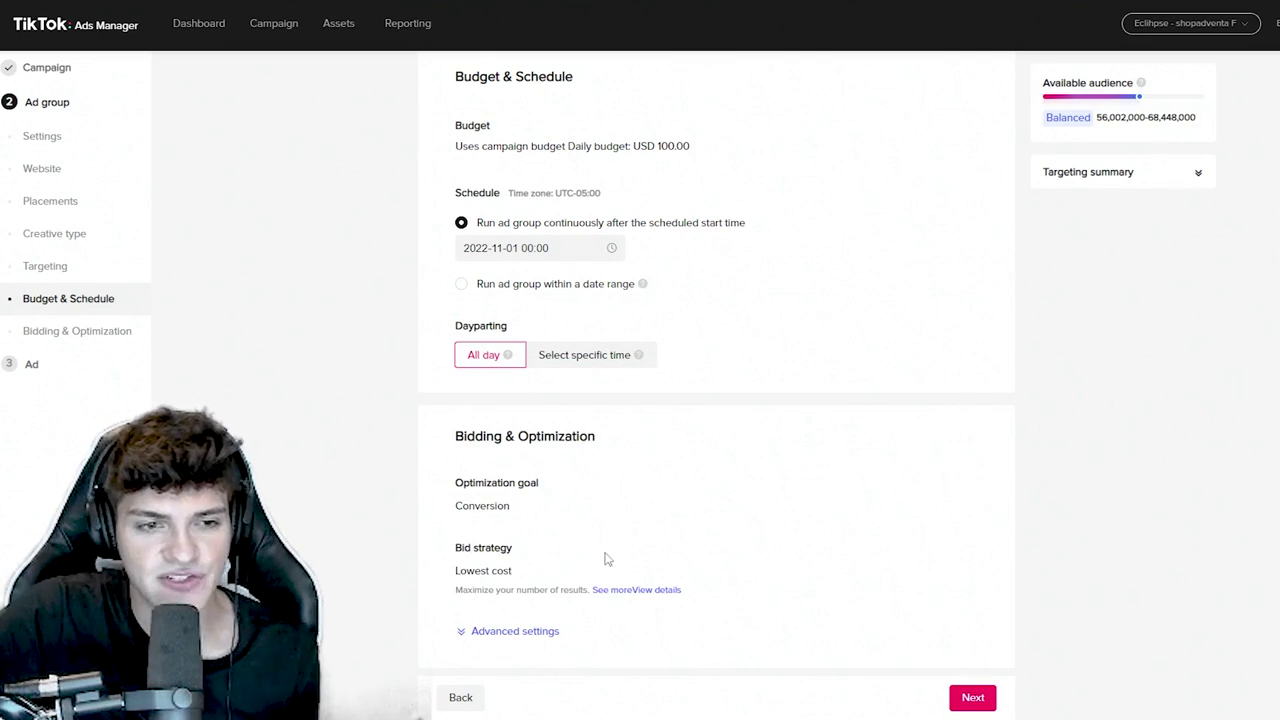
# - Expand the advanced bidding settings and continue to the ad step
pyautogui.click(488, 631)
pyautogui.scroll(-2, 484, 578)
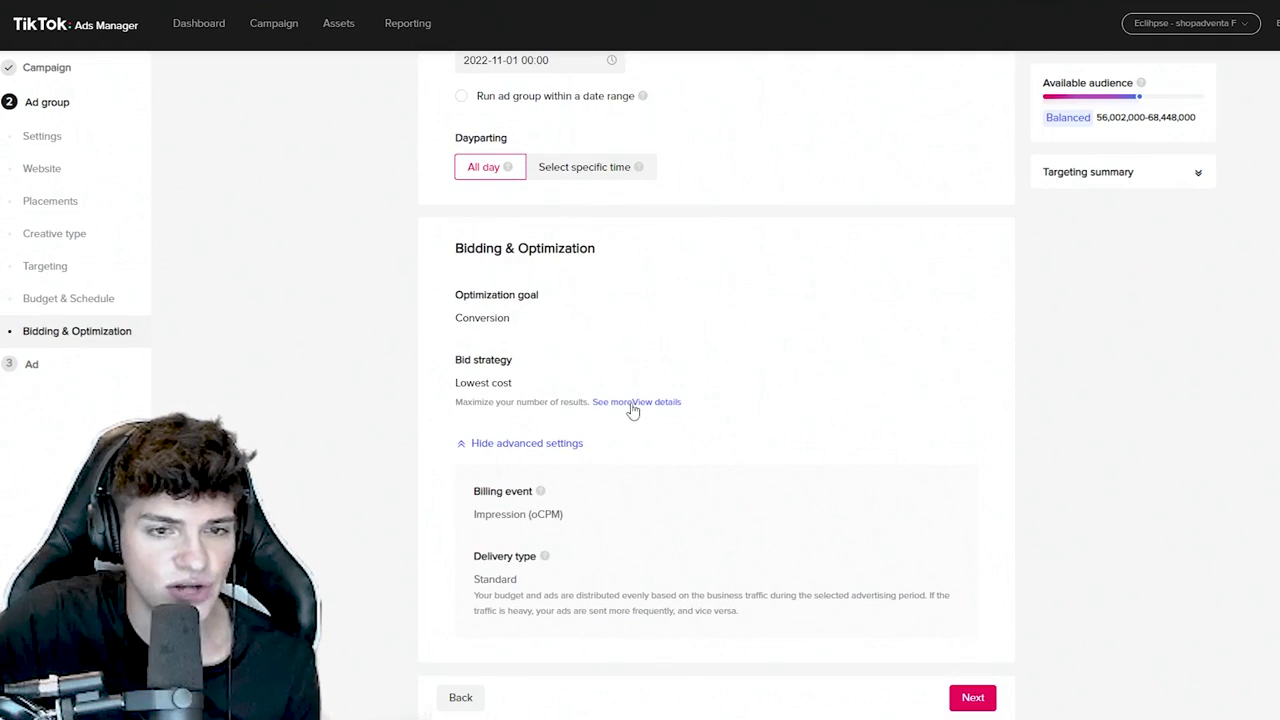
pyautogui.click(966, 698)
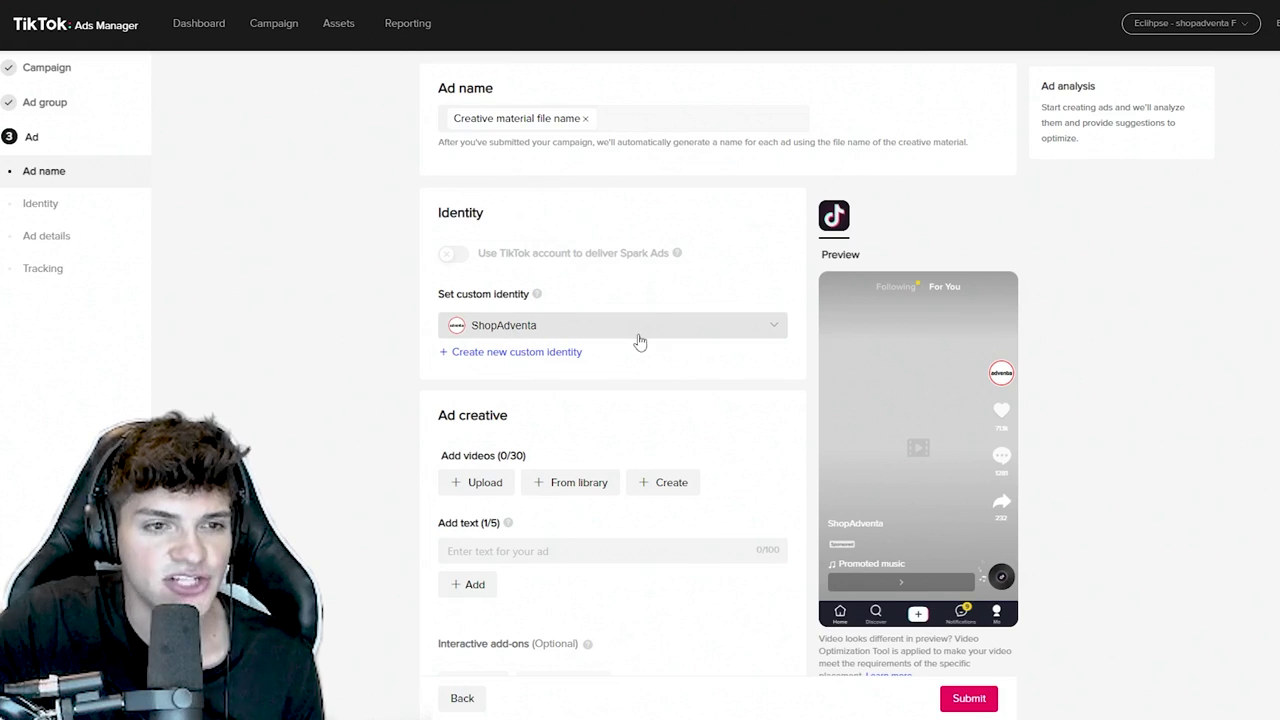
pyautogui.click(514, 354)
pyautogui.click(800, 166)
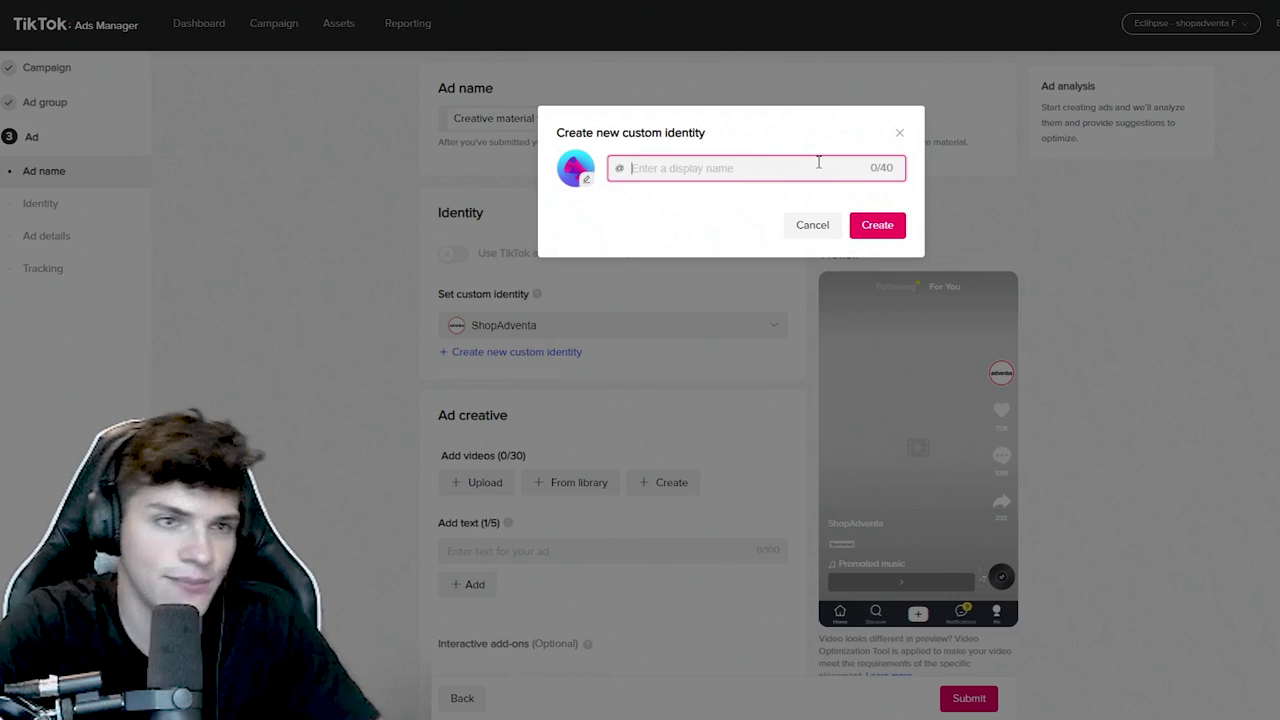
pyautogui.write('ShopMystically')
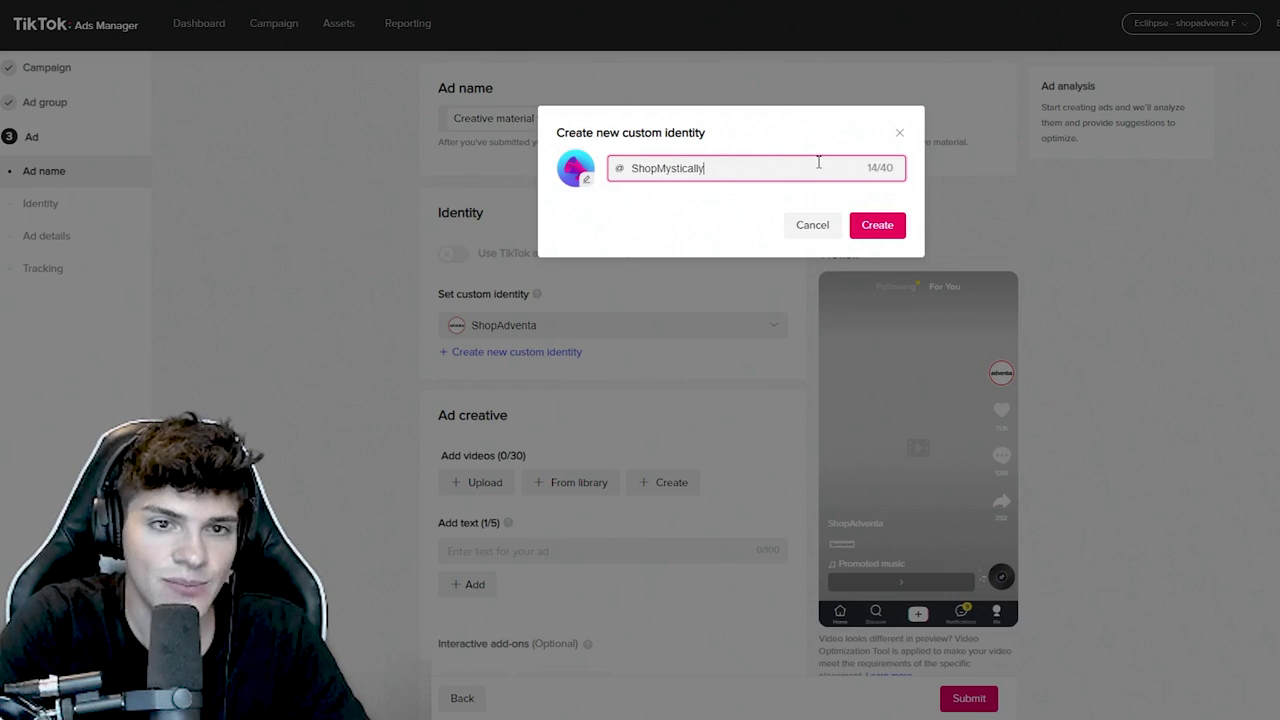
pyautogui.hotkey('ctrl', 'a')
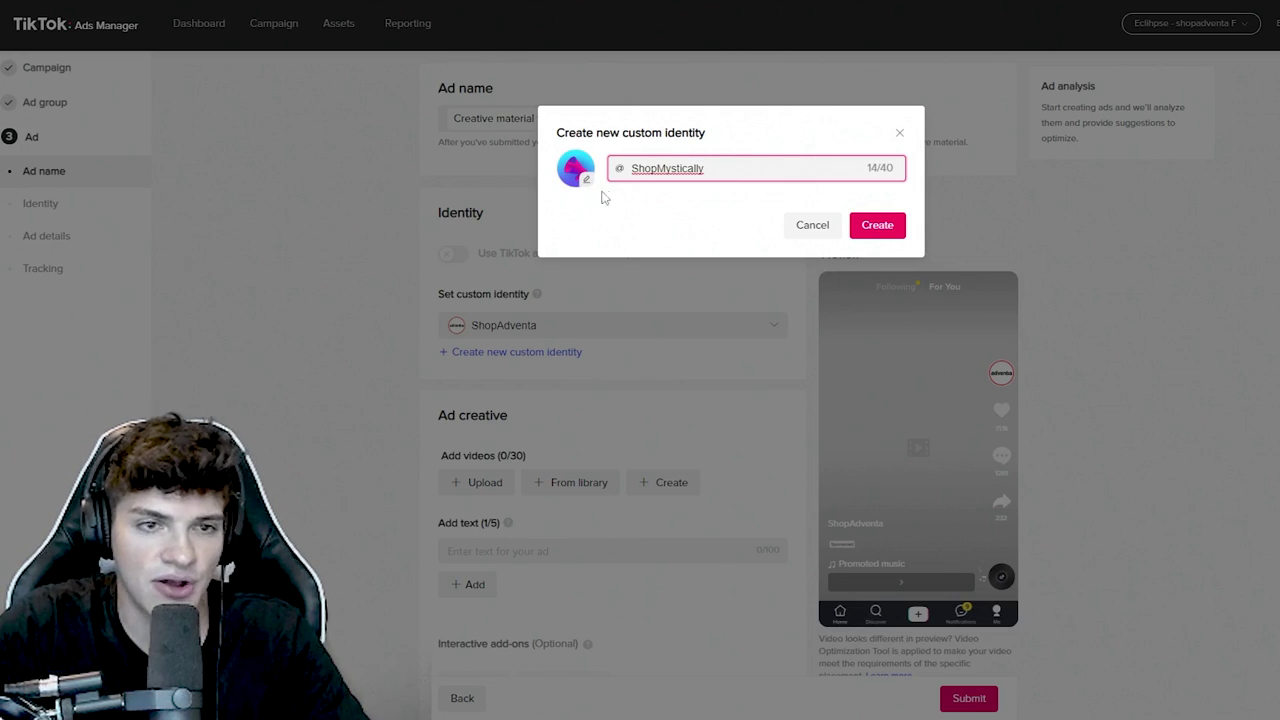
pyautogui.click(813, 225)
pyautogui.scroll(-3, 528, 237)
pyautogui.moveTo(528, 232); pyautogui.dragTo(411, 229)
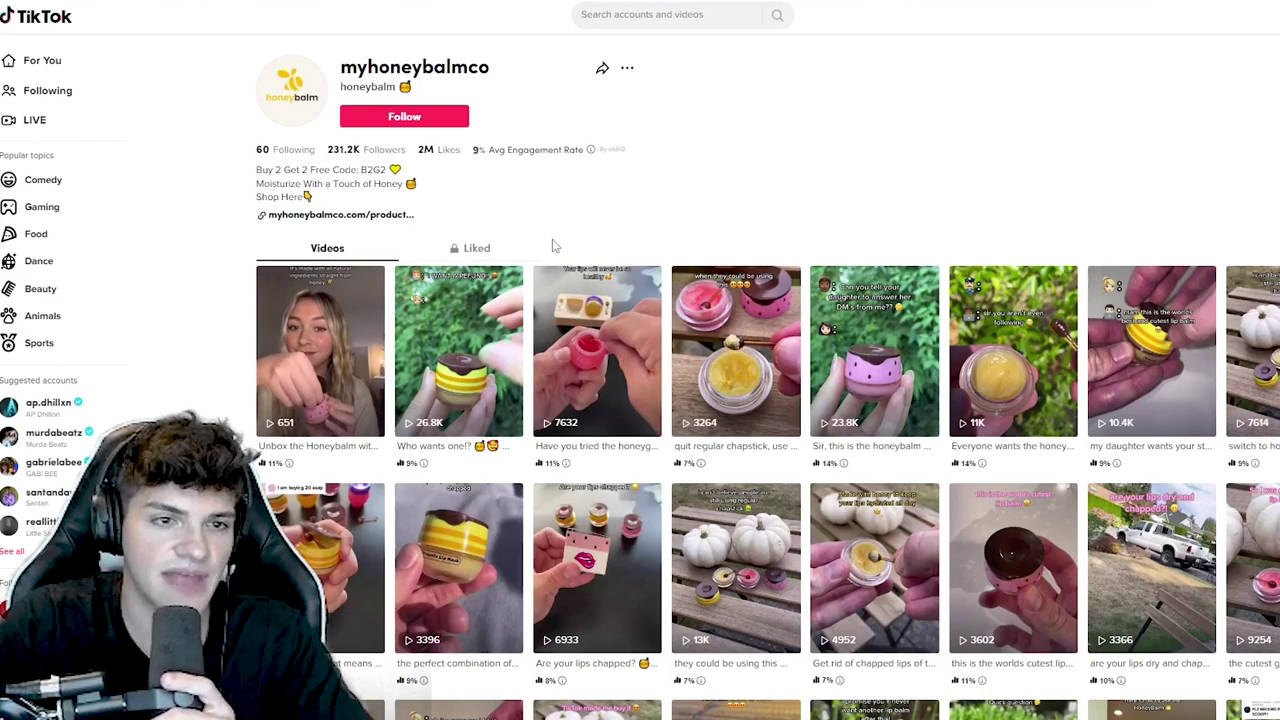
# - Watch the second Honeybalm video, skipping near its end, then close it
pyautogui.click(463, 343)
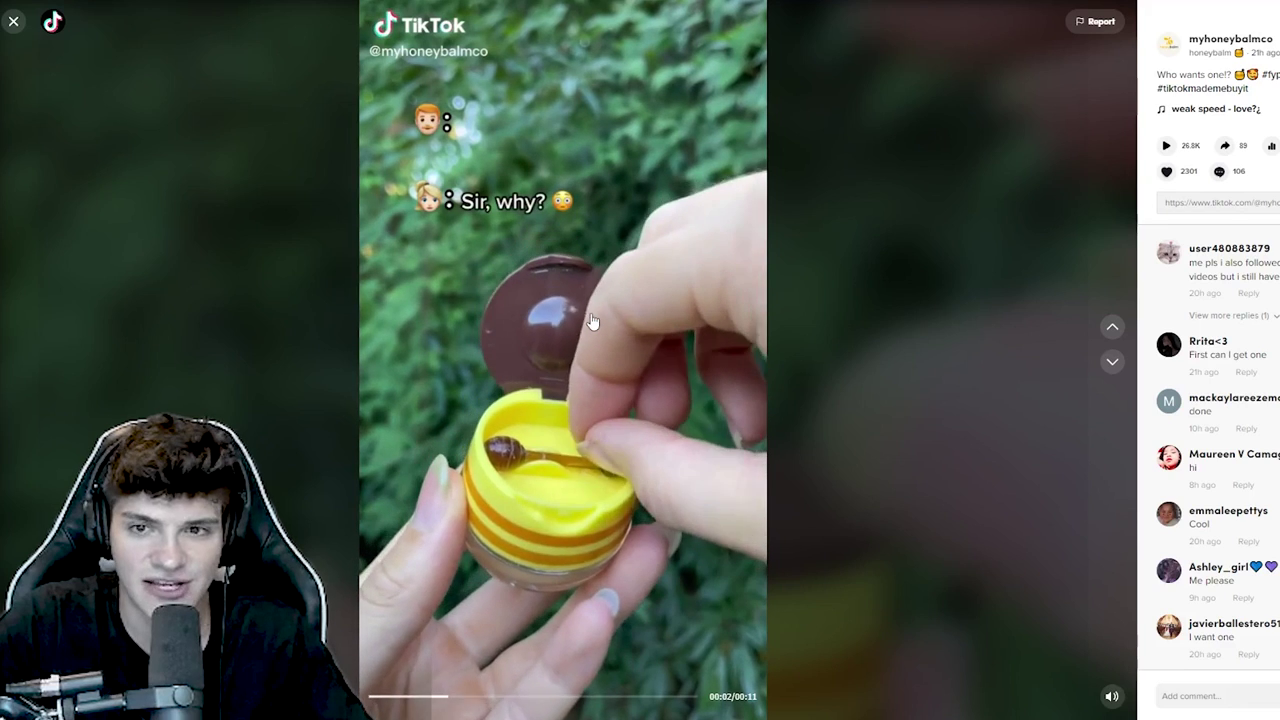
pyautogui.click(594, 316)
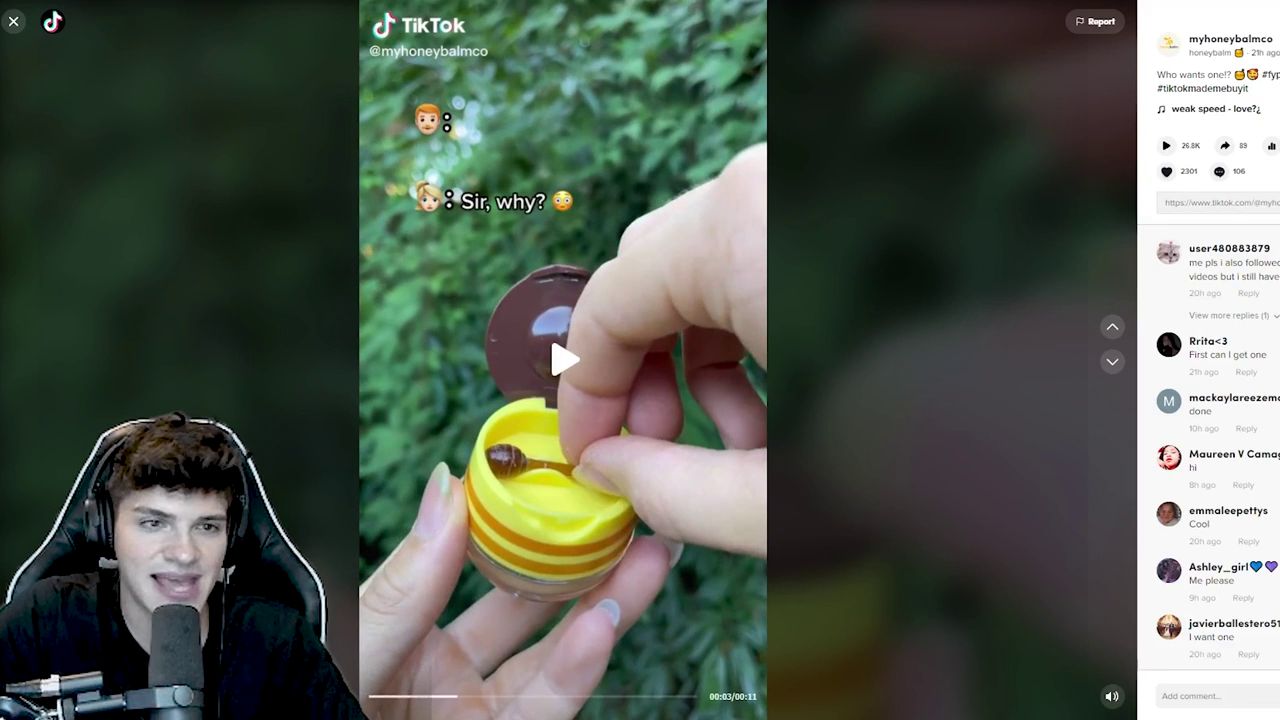
pyautogui.moveTo(496, 703); pyautogui.dragTo(580, 700)
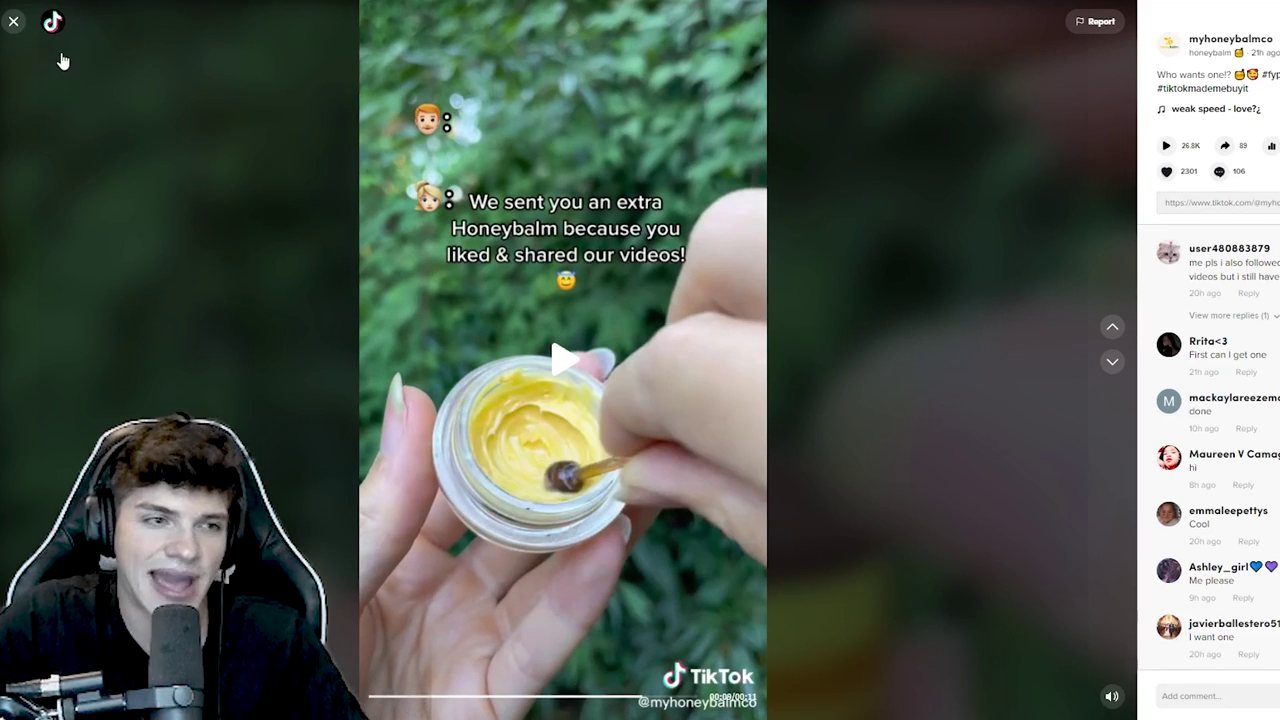
pyautogui.click(13, 24)
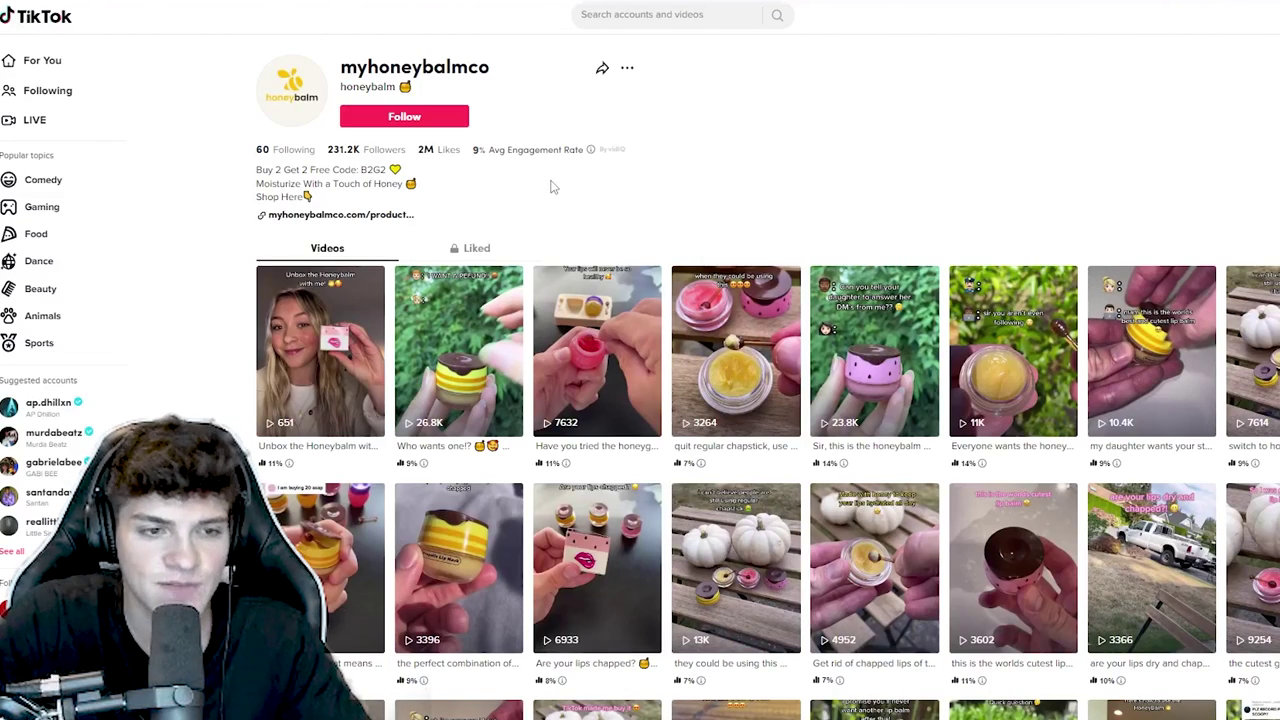
# - Play 'Unbox the Honeybalm with me!' with several pauses, then return to the profile grid
pyautogui.click(330, 345)
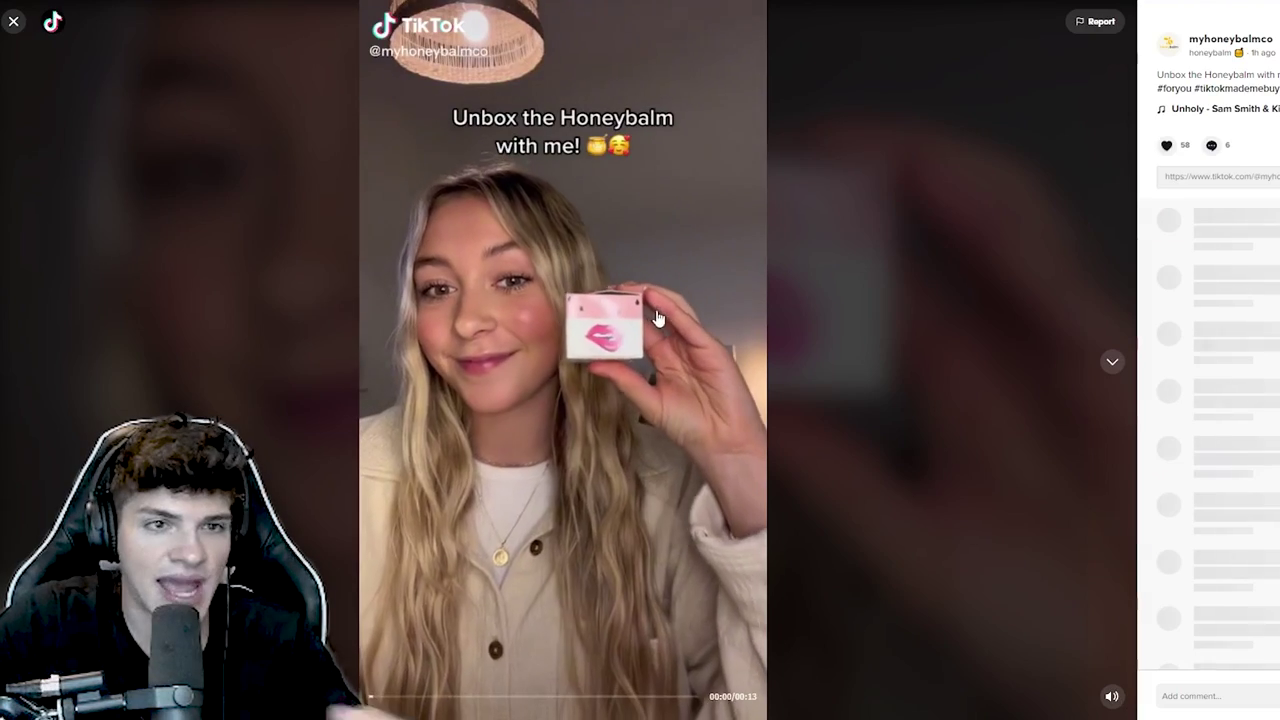
pyautogui.click(560, 545)
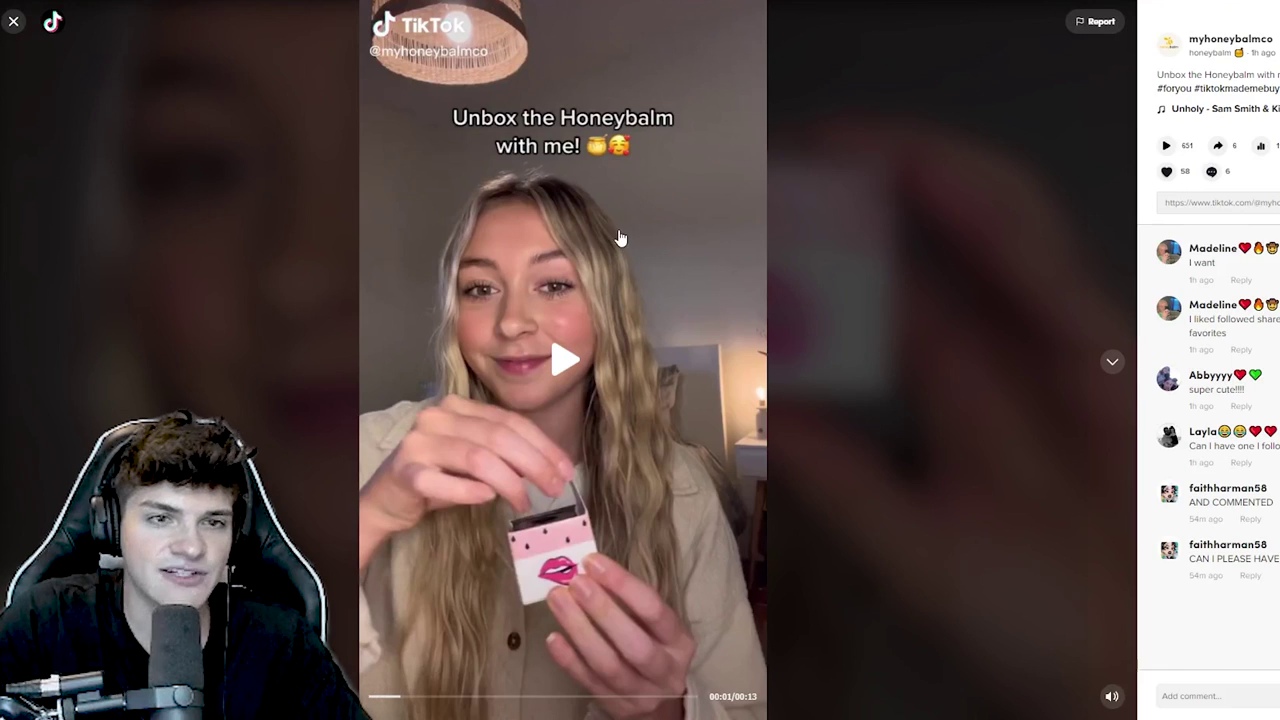
pyautogui.click(566, 370)
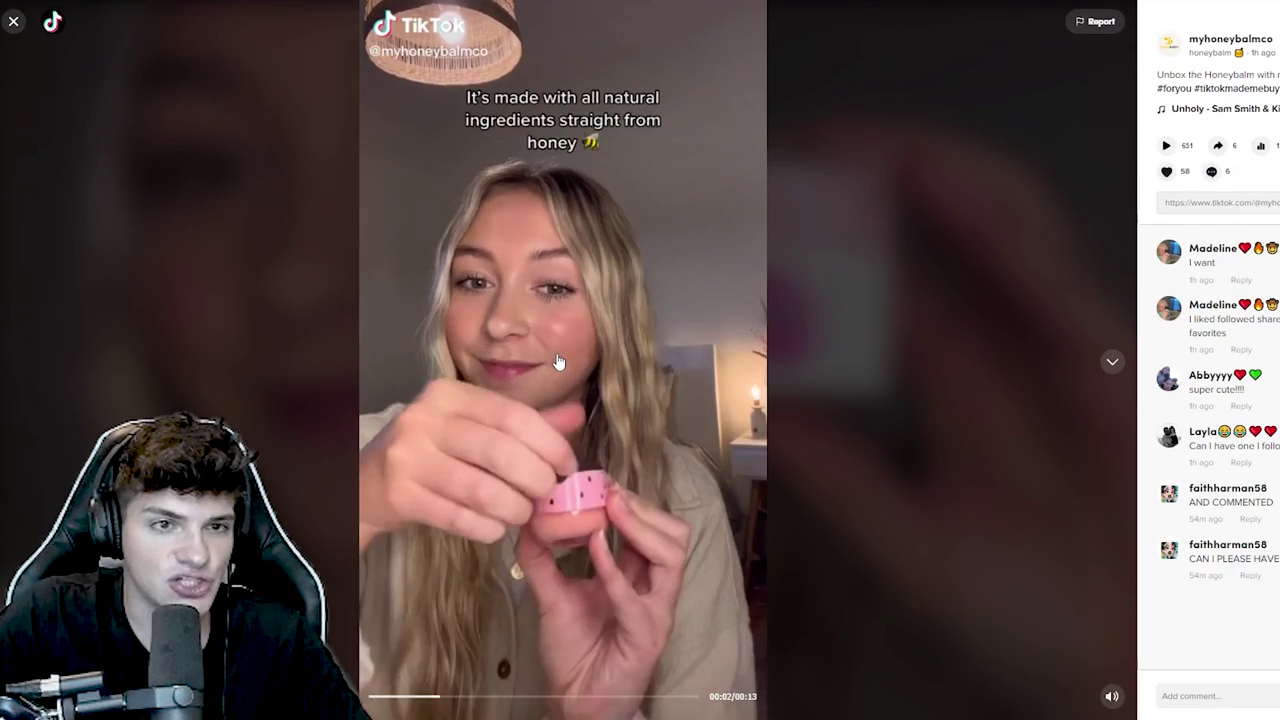
pyautogui.click(548, 395)
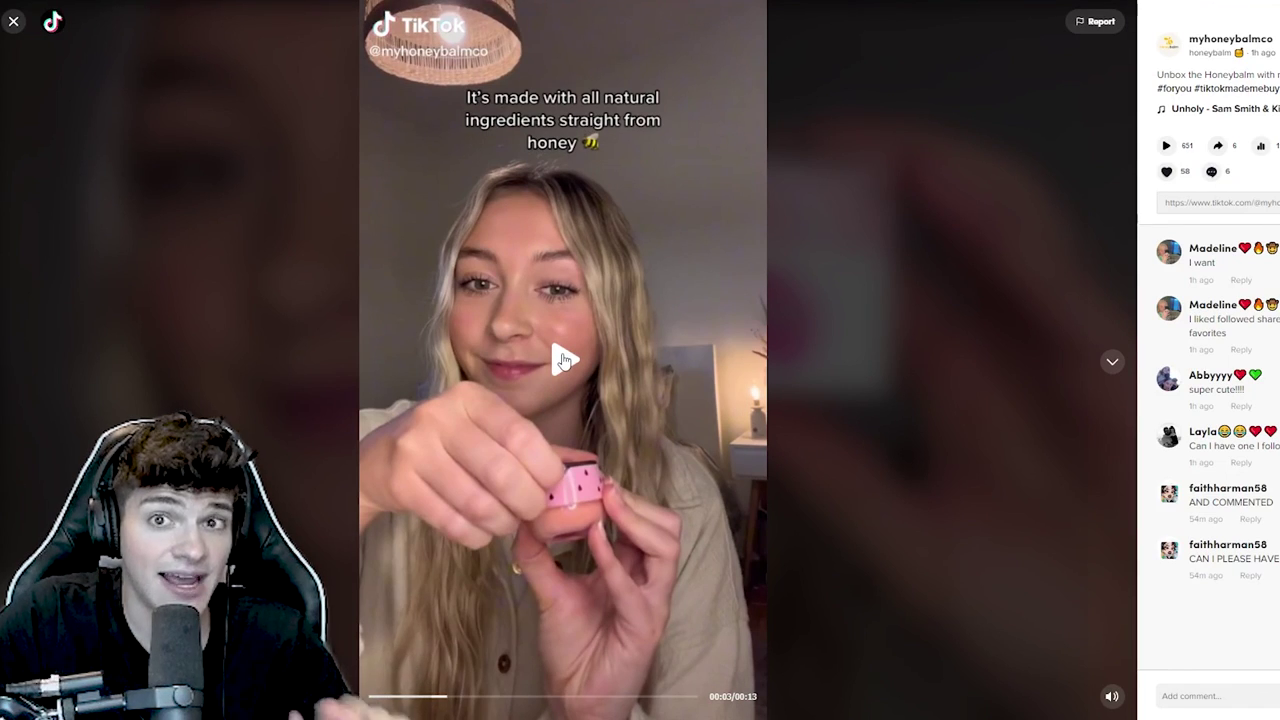
pyautogui.click(563, 360)
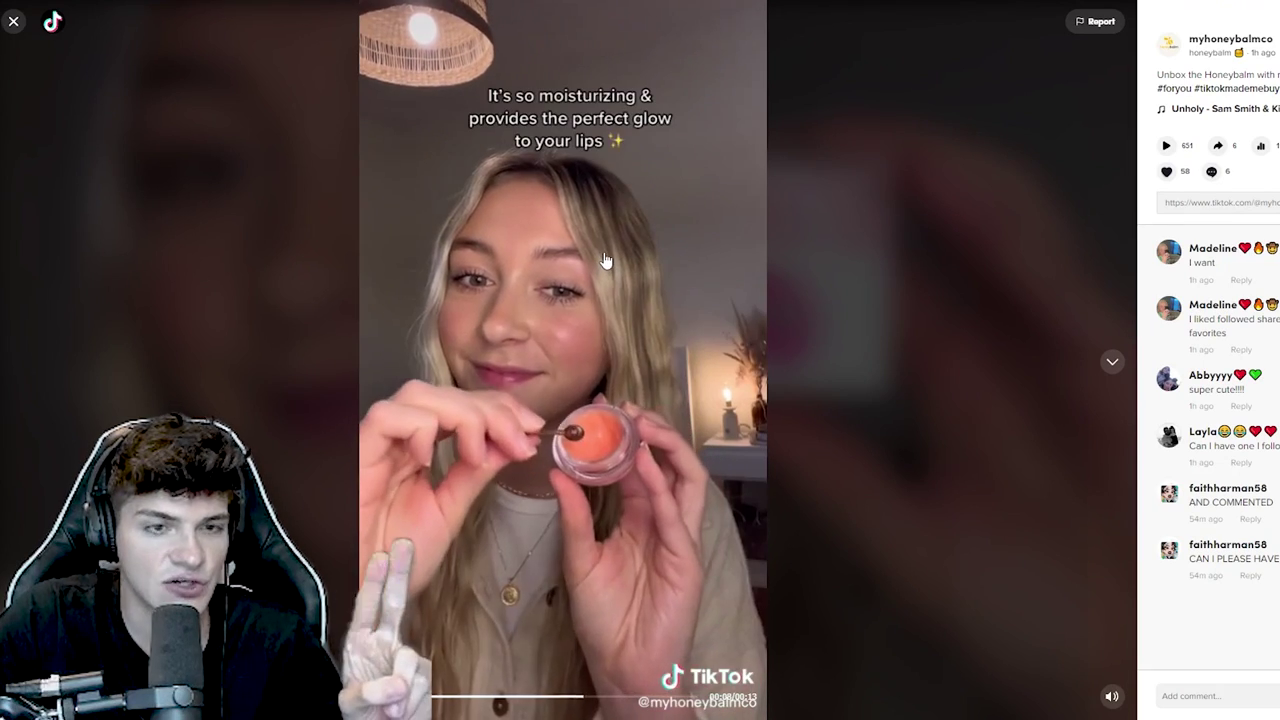
pyautogui.click(560, 128)
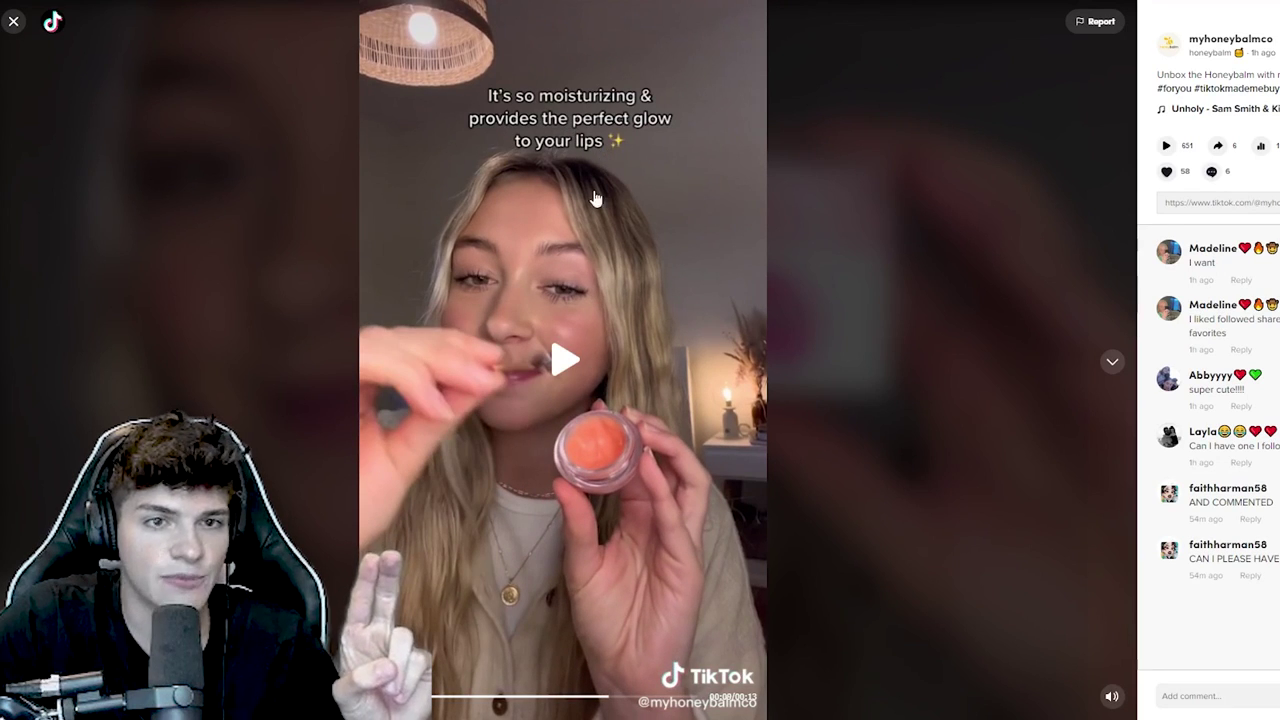
pyautogui.click(589, 304)
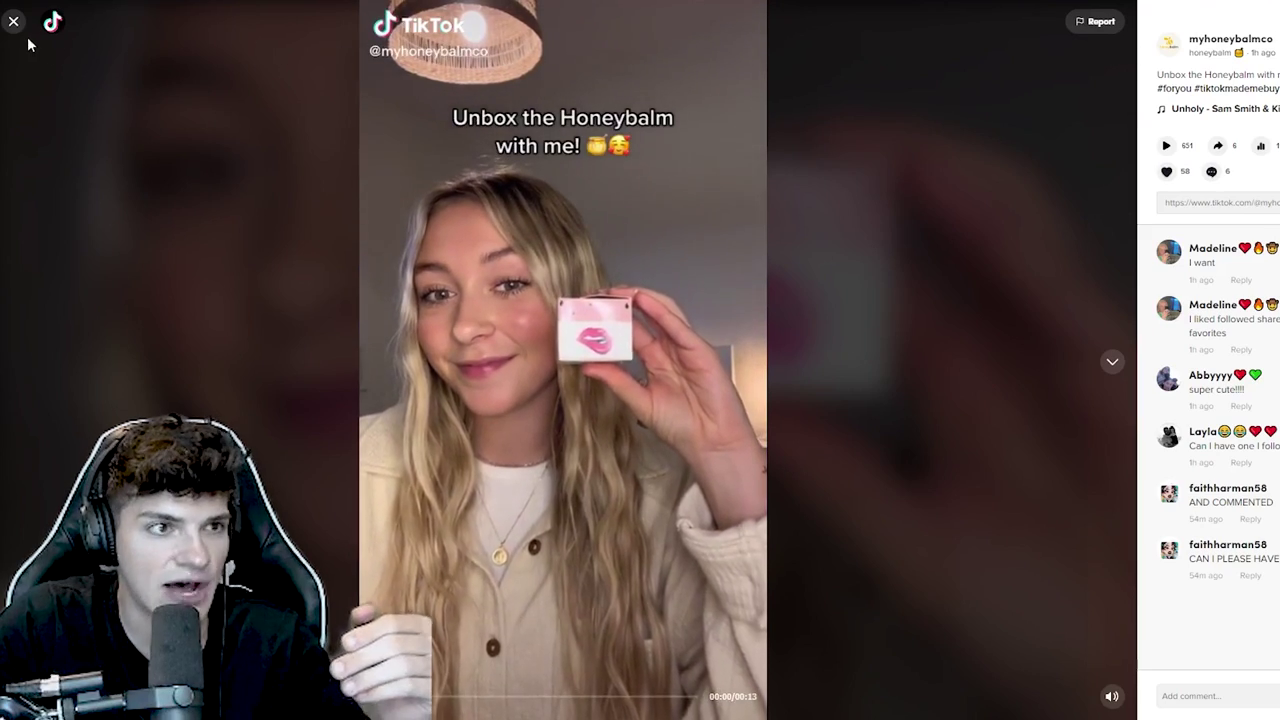
pyautogui.click(14, 21)
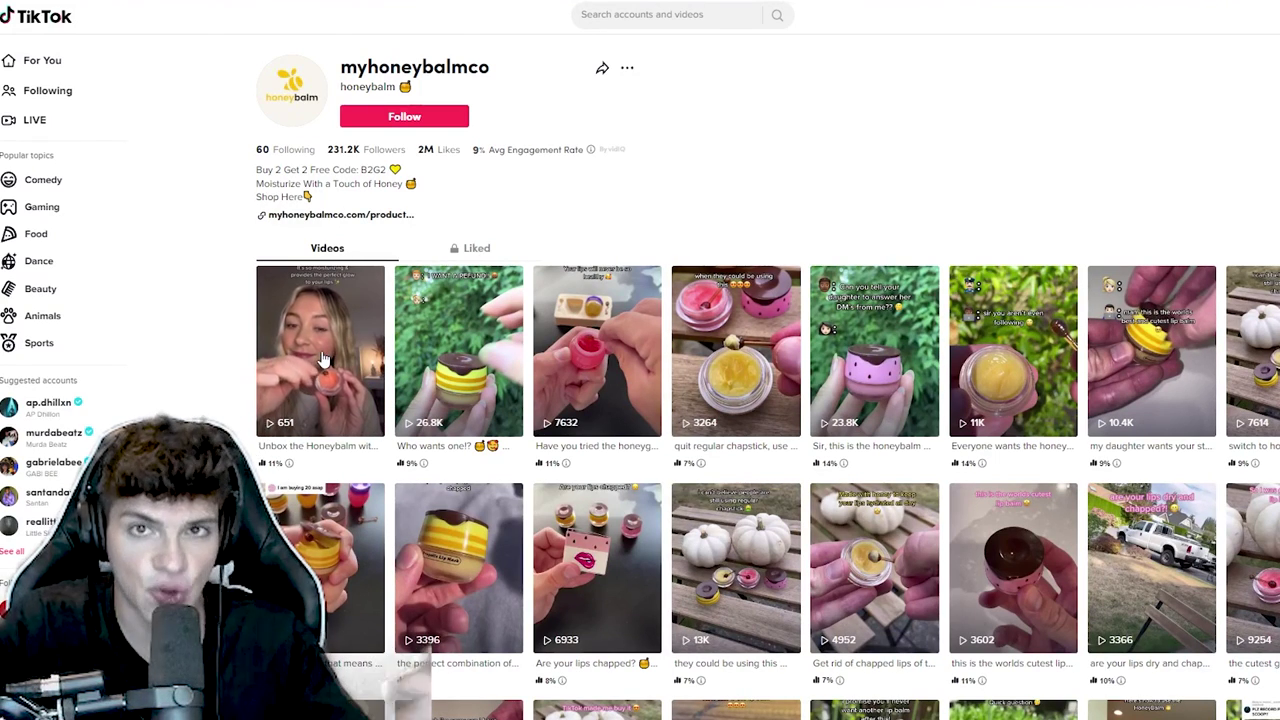
# - View and close the third grid video, then open and pause 'Who wants one!?'
pyautogui.click(600, 275)
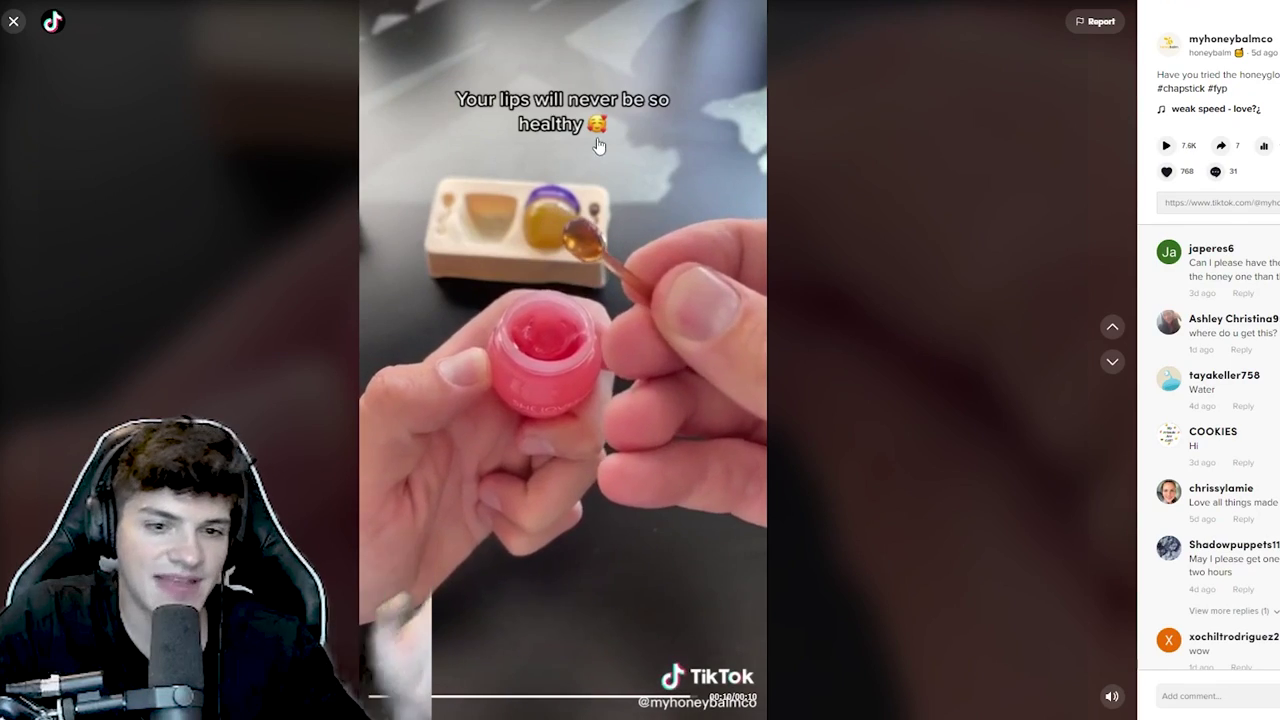
pyautogui.press('Escape')
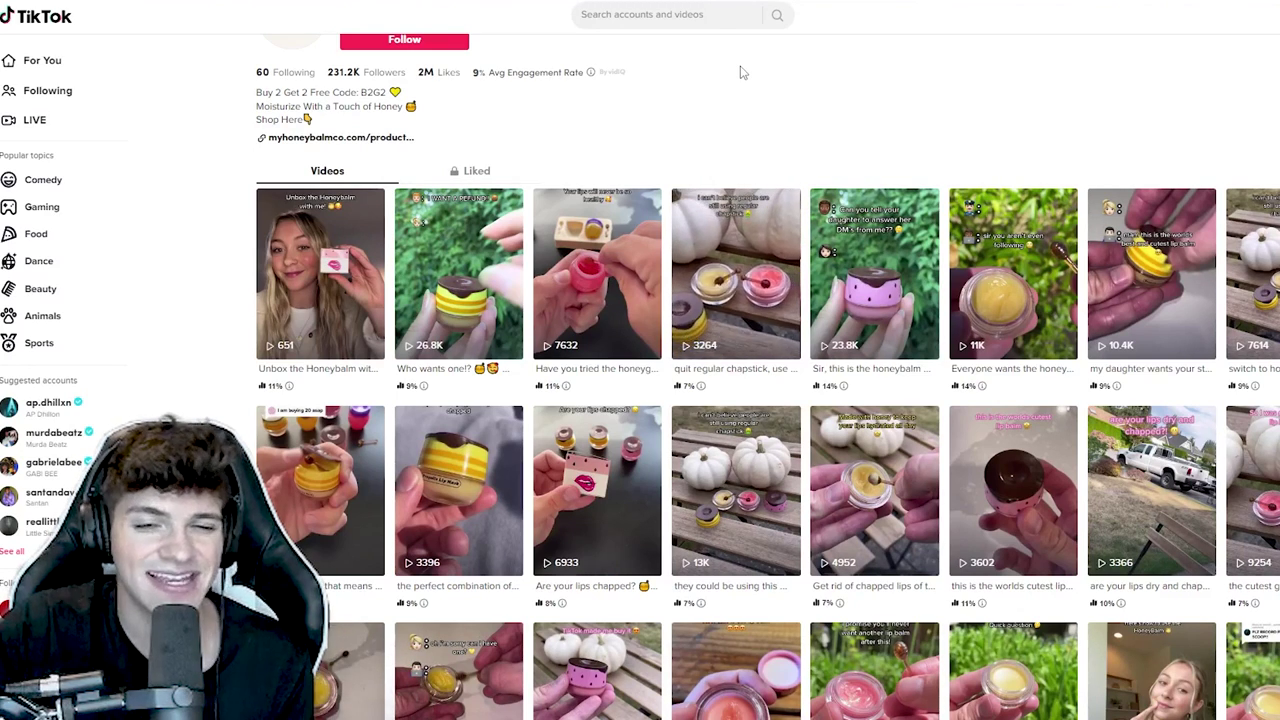
pyautogui.click(460, 275)
pyautogui.click(585, 193)
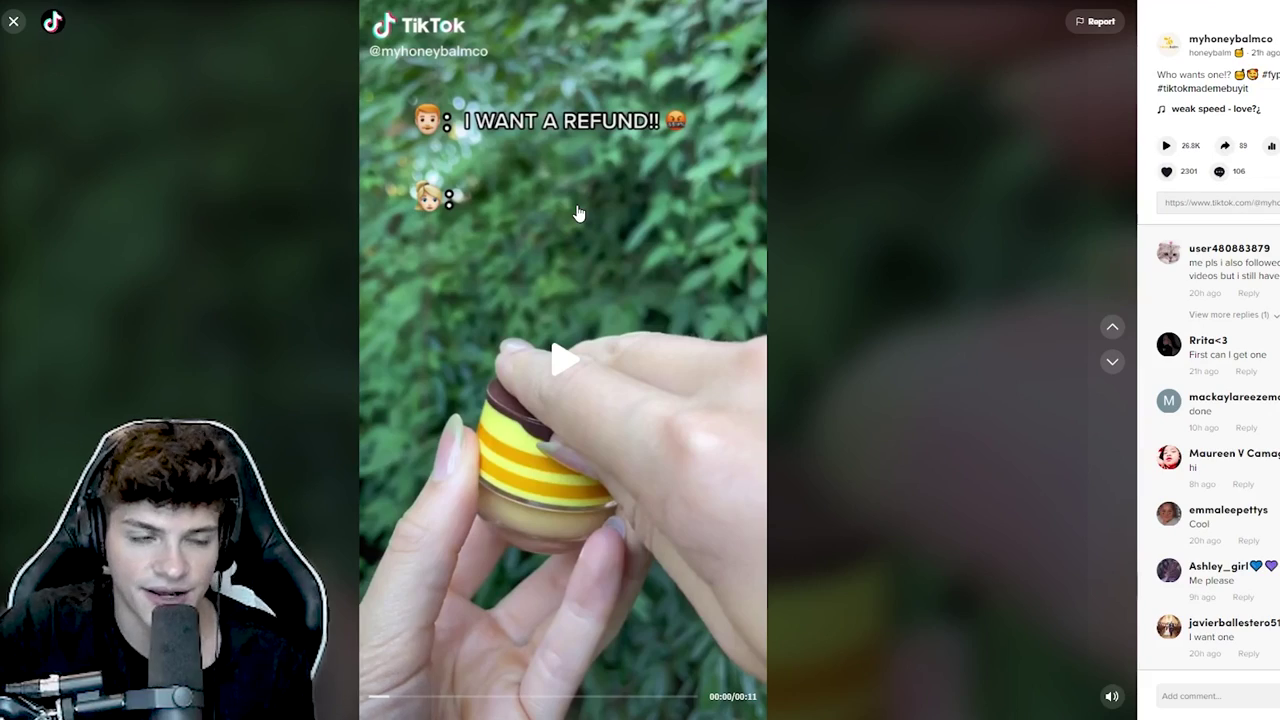
# - Advance through the next three videos to the regular-chapstick video
pyautogui.click(1113, 363)
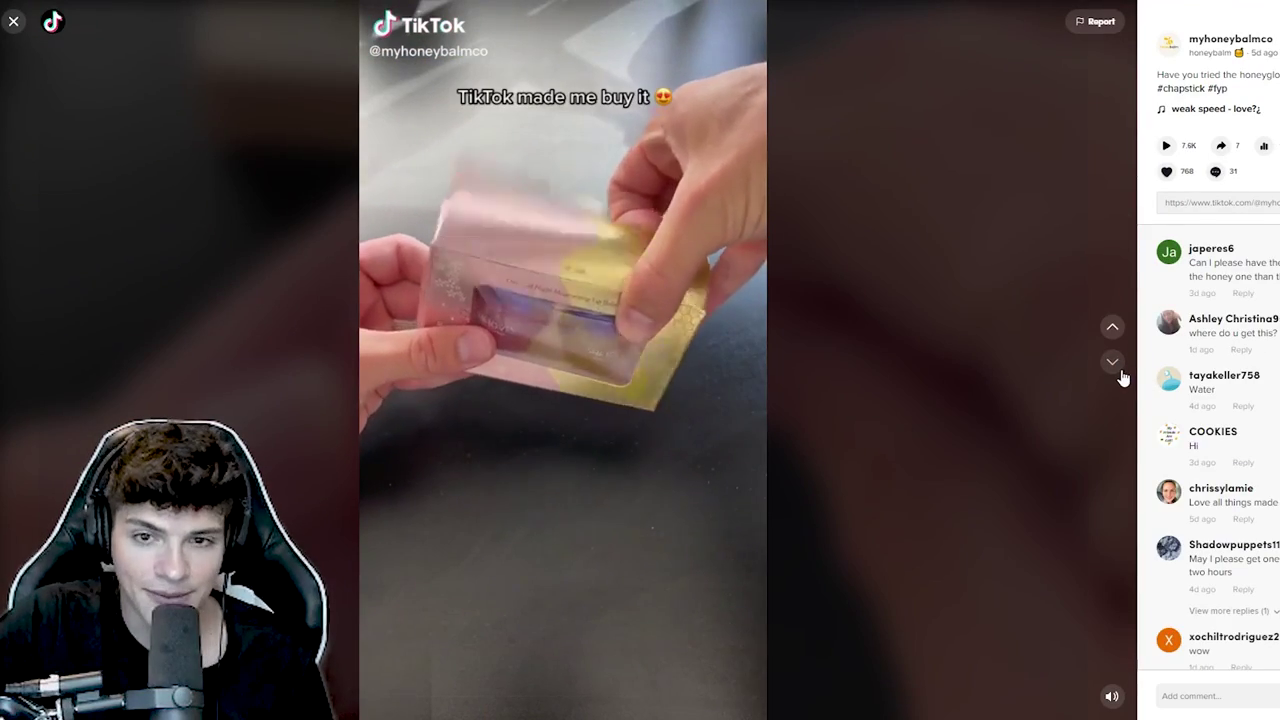
pyautogui.click(1113, 364)
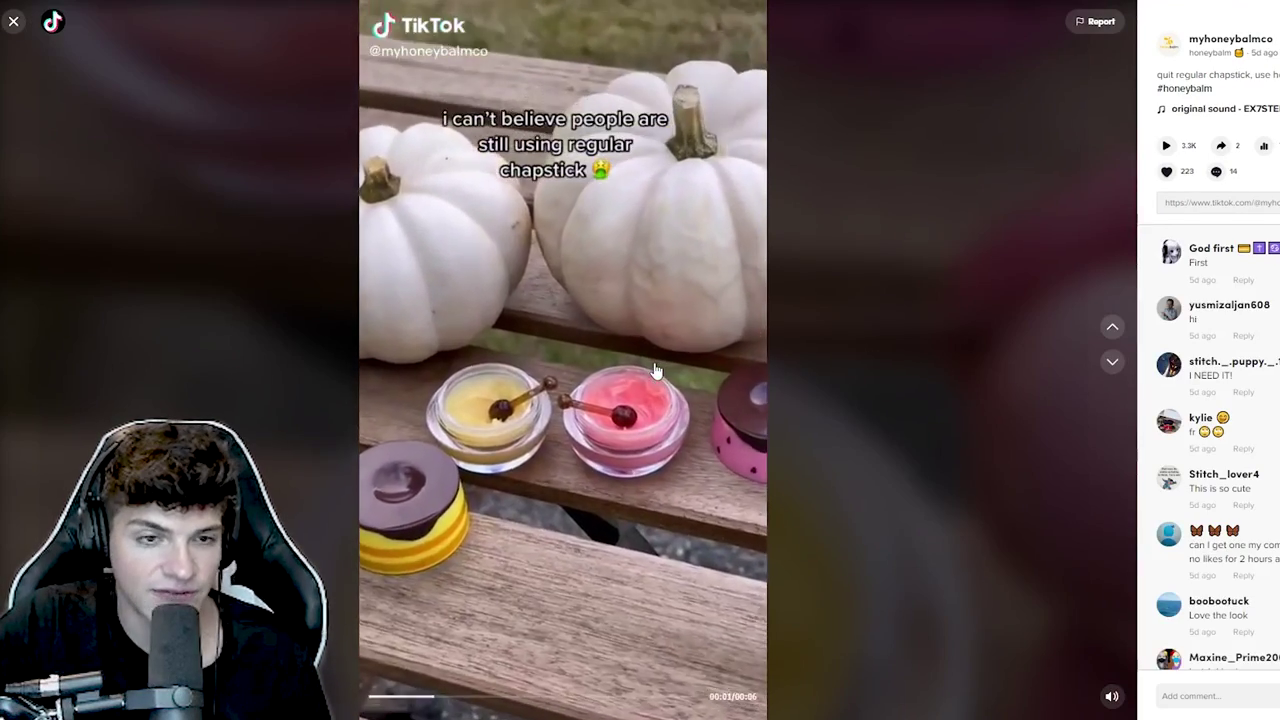
pyautogui.click(1113, 363)
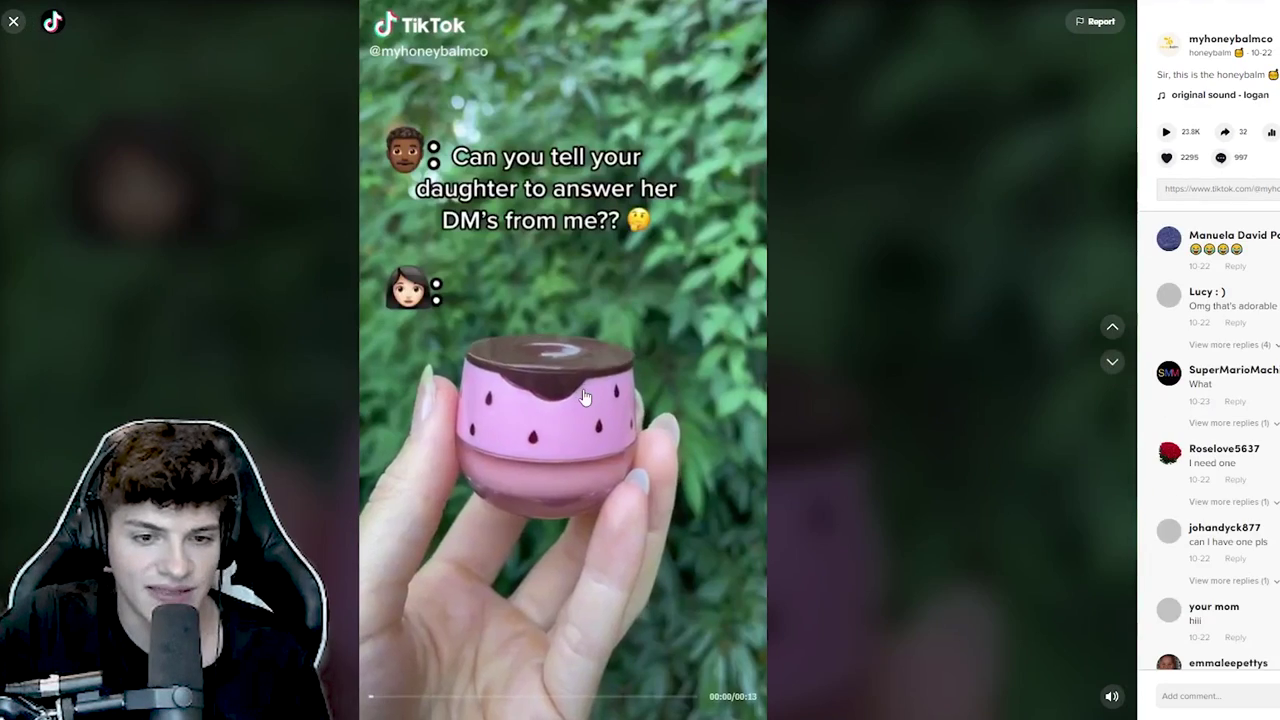
pyautogui.scroll(1, 585, 397)
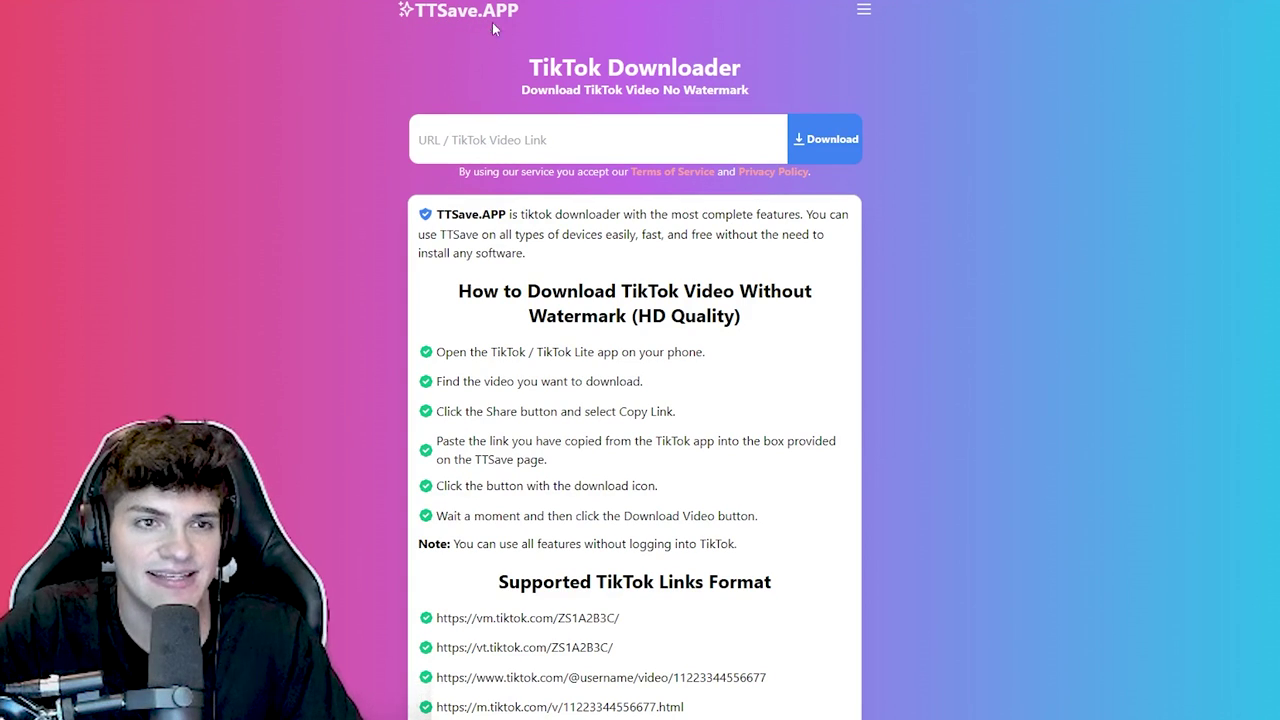
# - Paste the unboxing video link into TTSave.APP and save the watermark-free MP4
pyautogui.click(537, 140)
pyautogui.hotkey('ctrl', 'v')
pyautogui.click(826, 142)
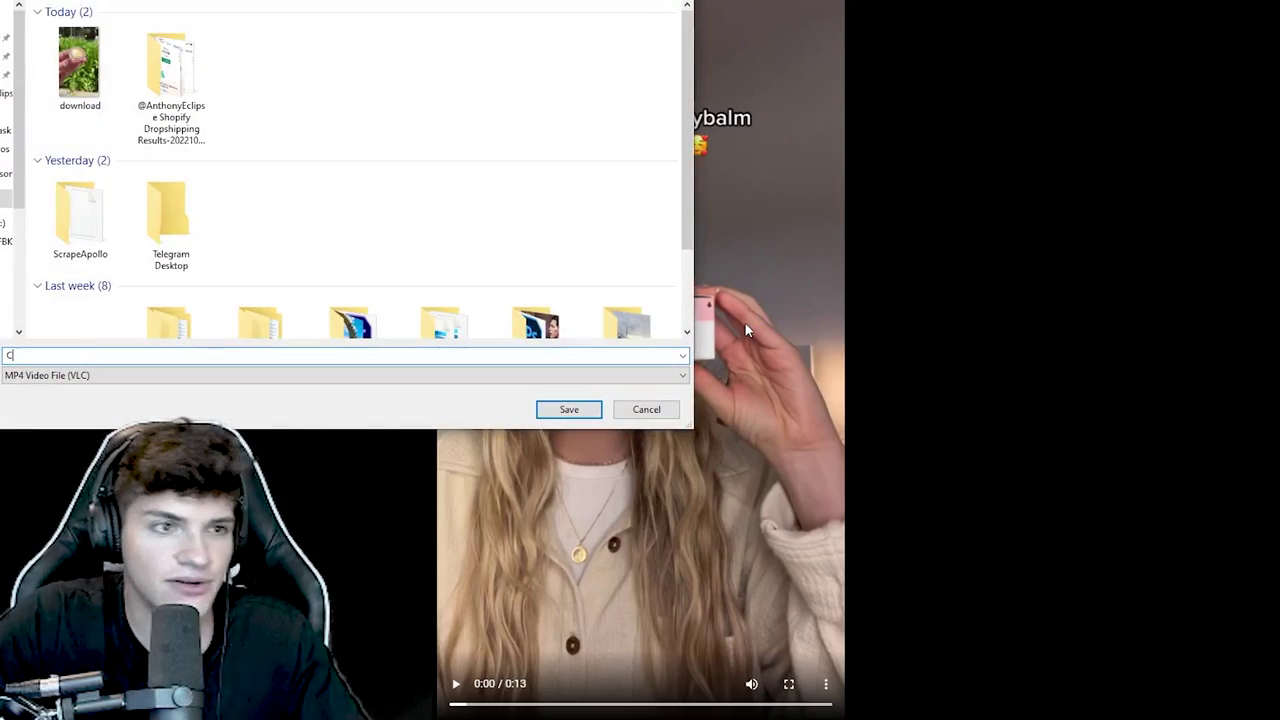
pyautogui.click(572, 403)
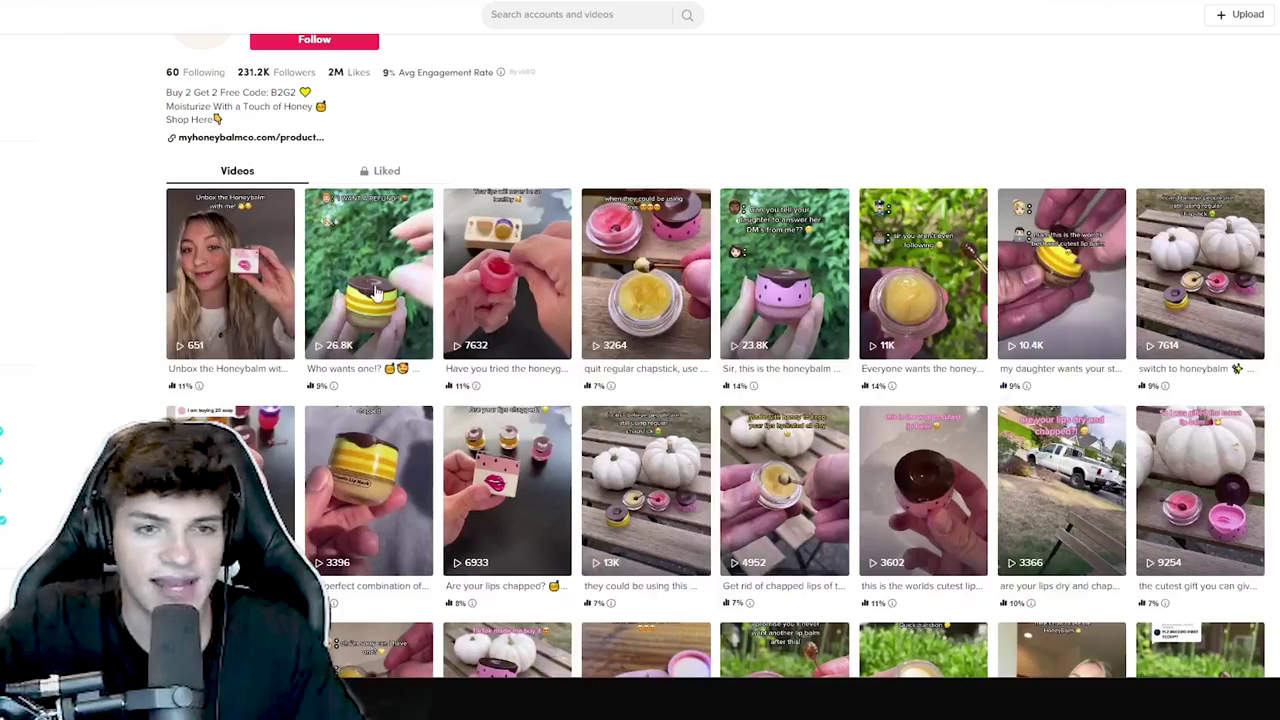
pyautogui.scroll(-3, 337, 294)
pyautogui.scroll(-1, 251, 357)
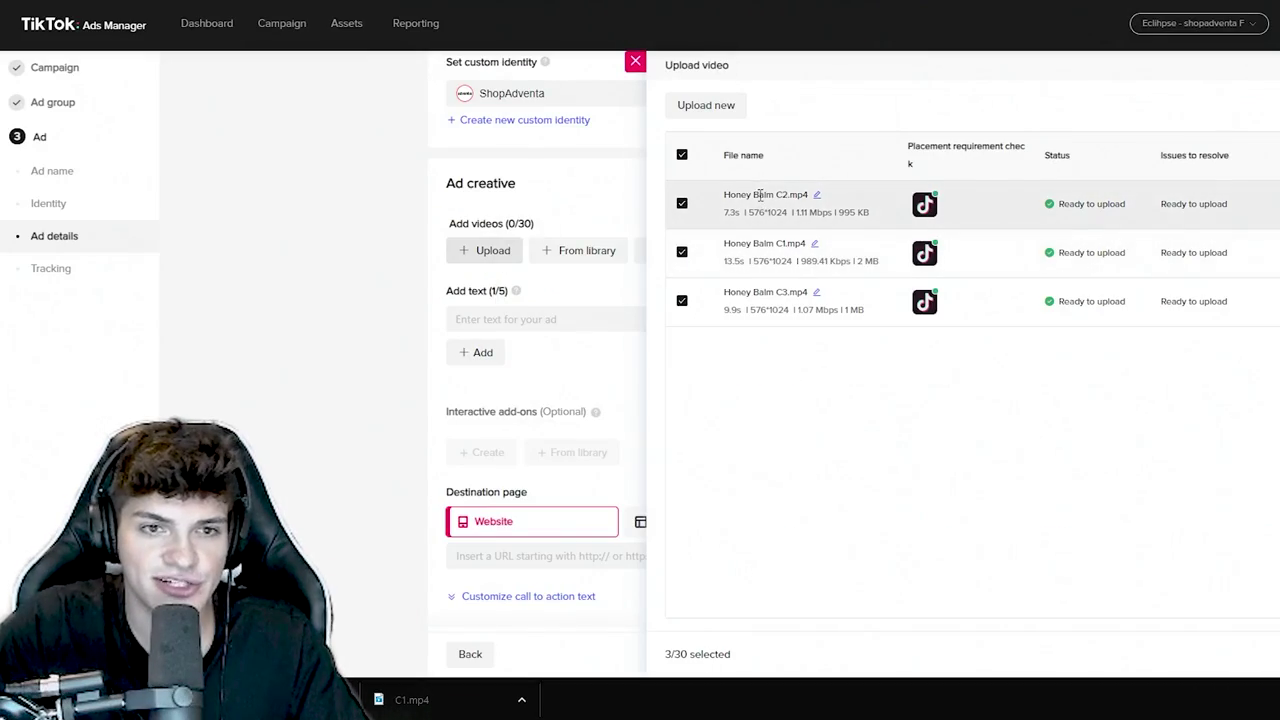
# - Upload Honey Balm C1, C2 and C3.mp4, reuploading the one that failed
pyautogui.click(1270, 652)
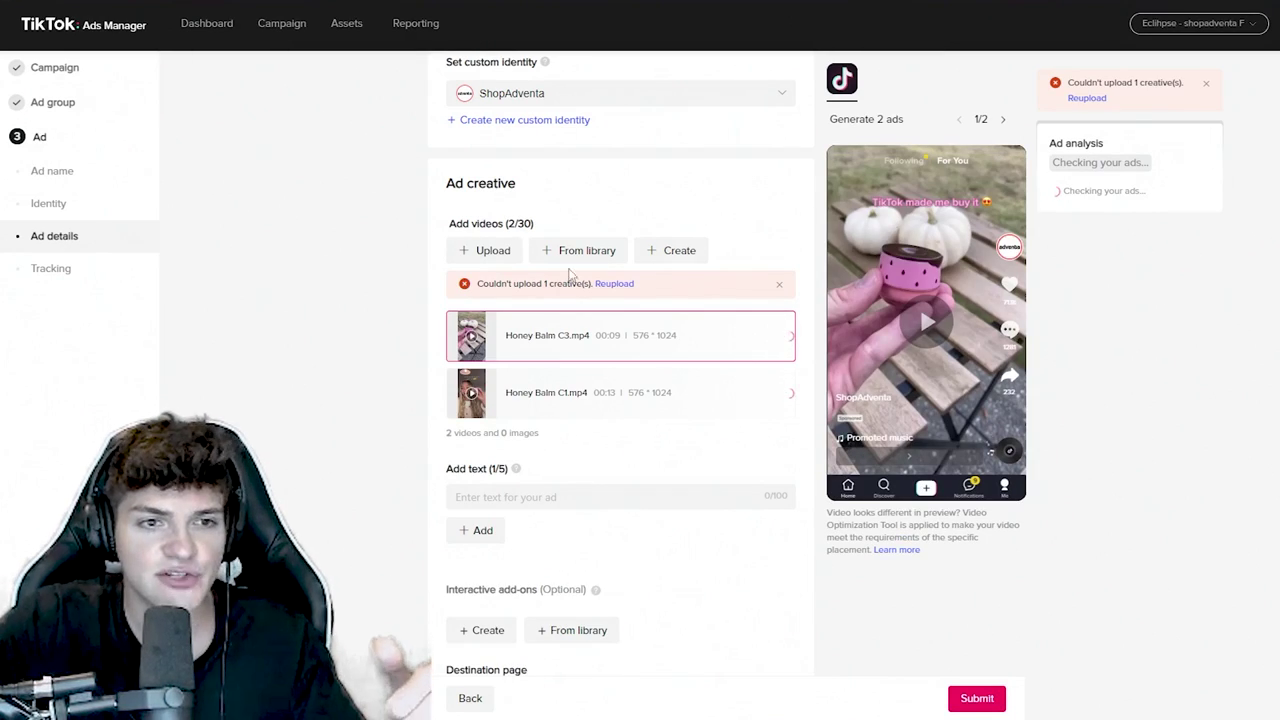
pyautogui.click(614, 284)
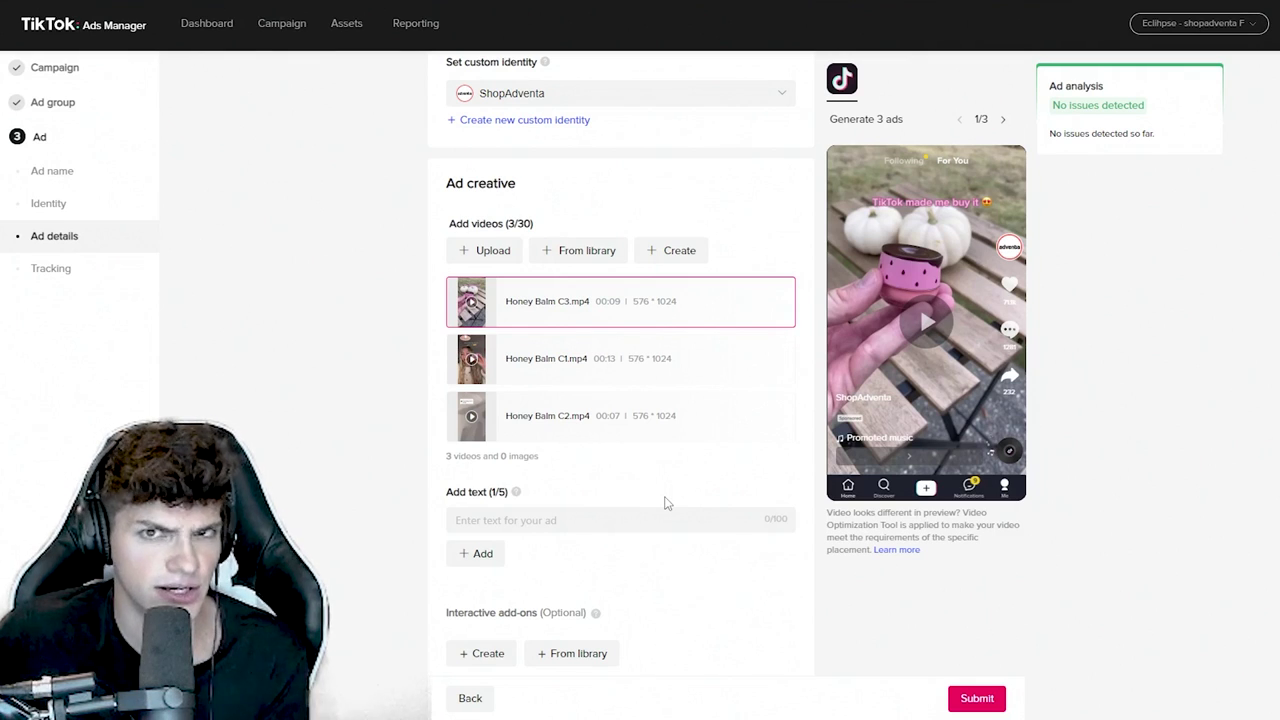
# - Try several ad texts, from 'Get yours on sale today!' to 'Get yours FREE Today'
pyautogui.click(662, 518)
pyautogui.write('Get ')
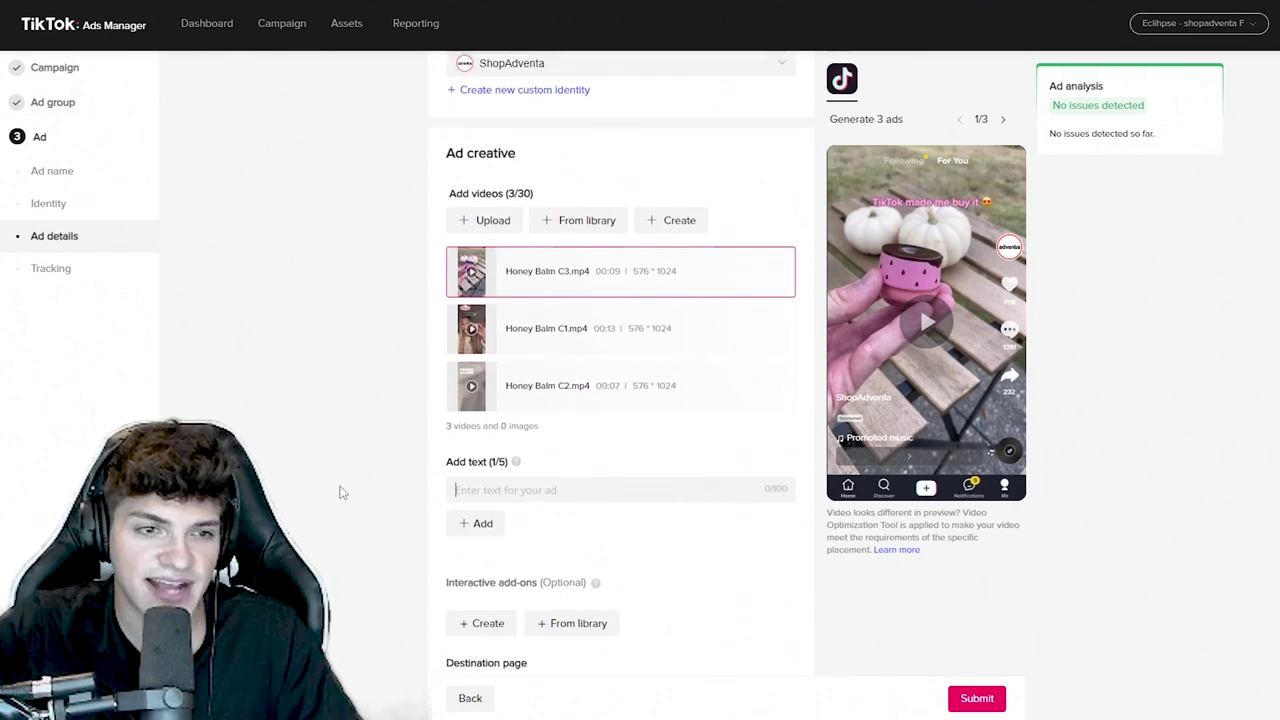
pyautogui.write('yours on sale today!')
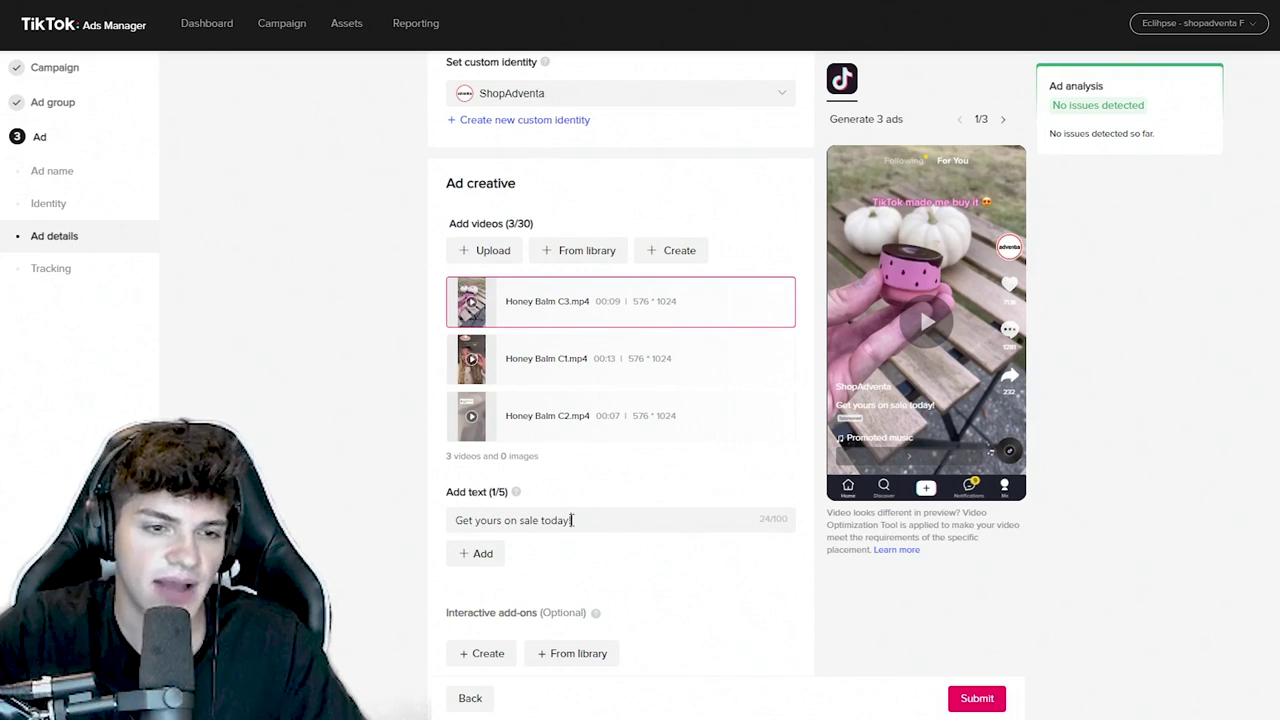
pyautogui.tripleClick(574, 521)
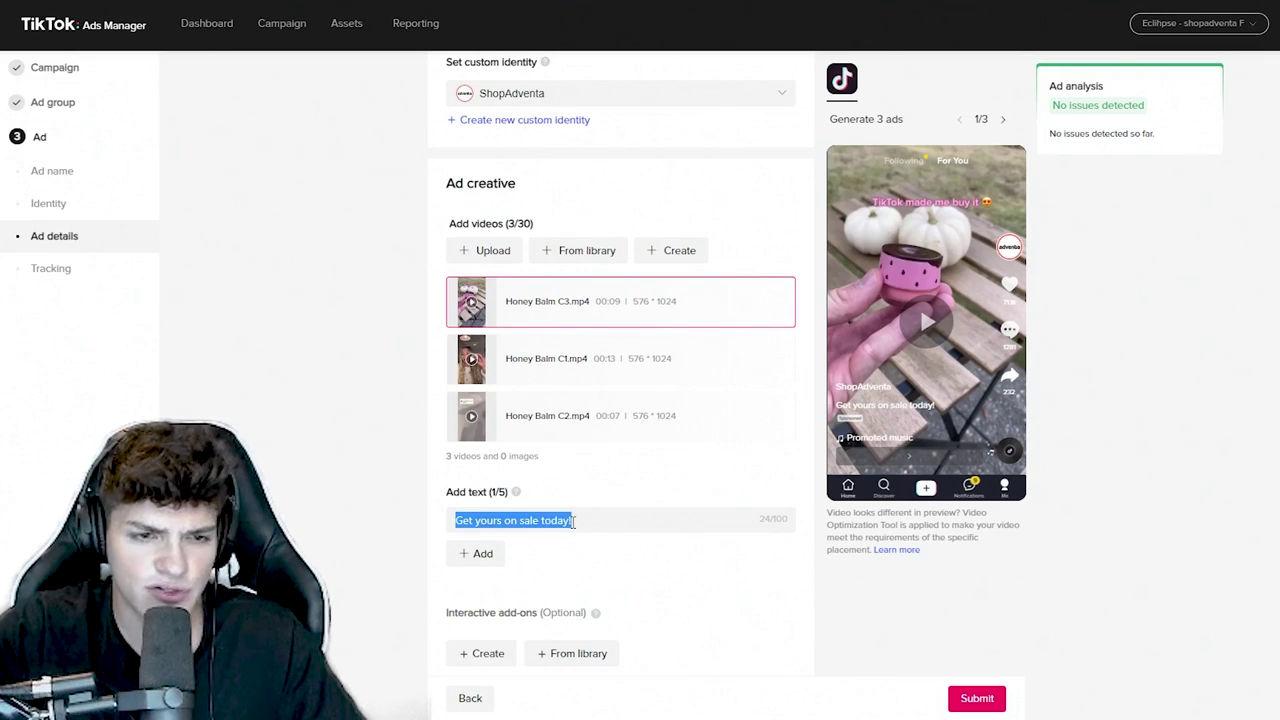
pyautogui.press('BackSpace')
pyautogui.write('13')
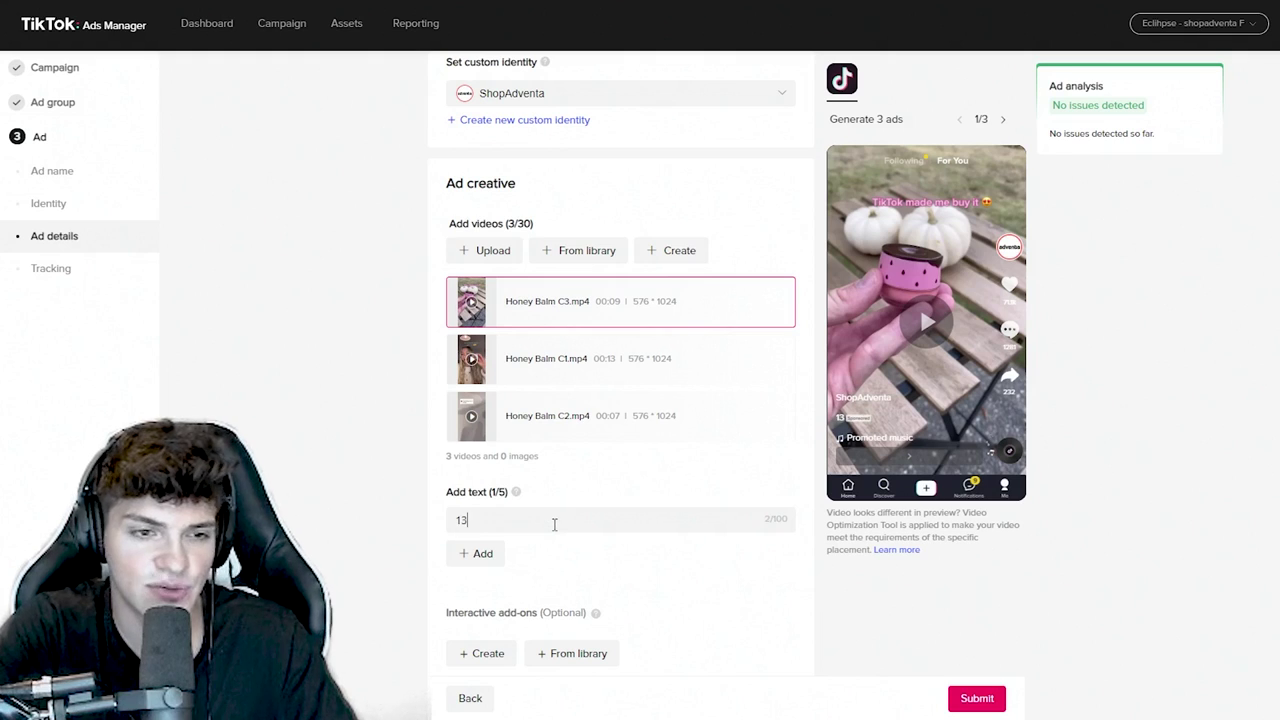
pyautogui.write(' Units Left - Get Yorus Now')
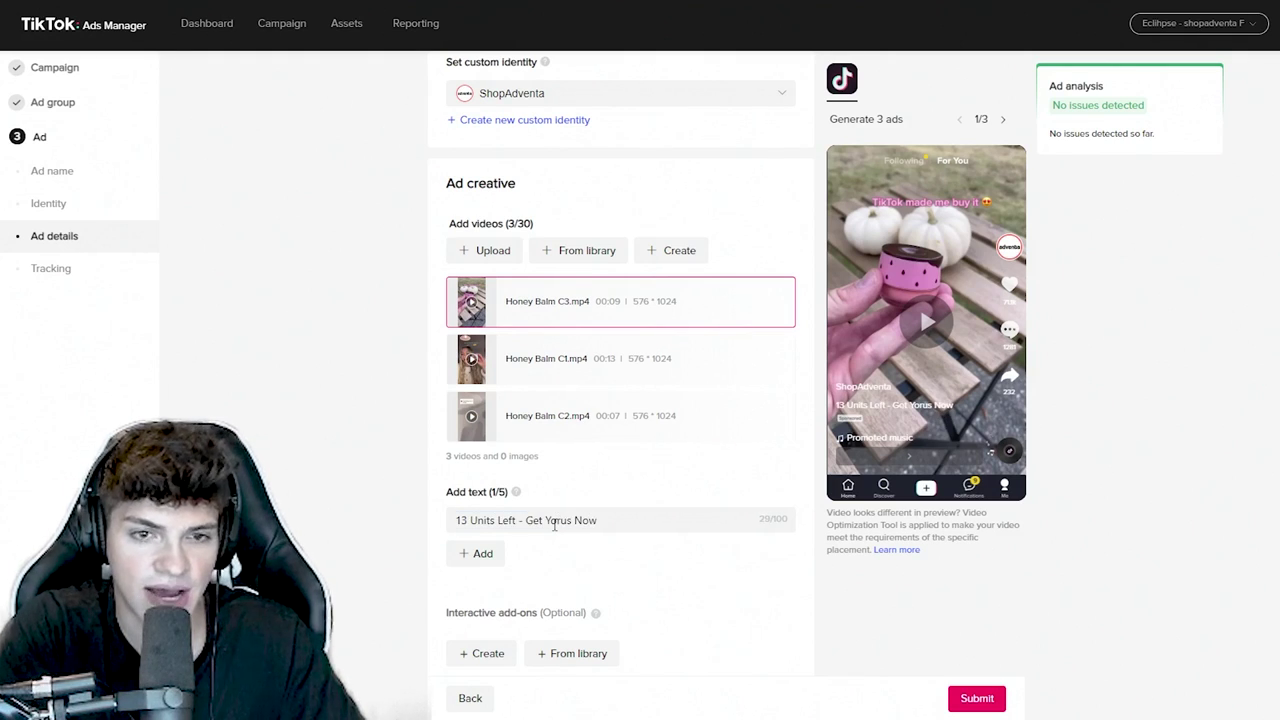
pyautogui.tripleClick(554, 524)
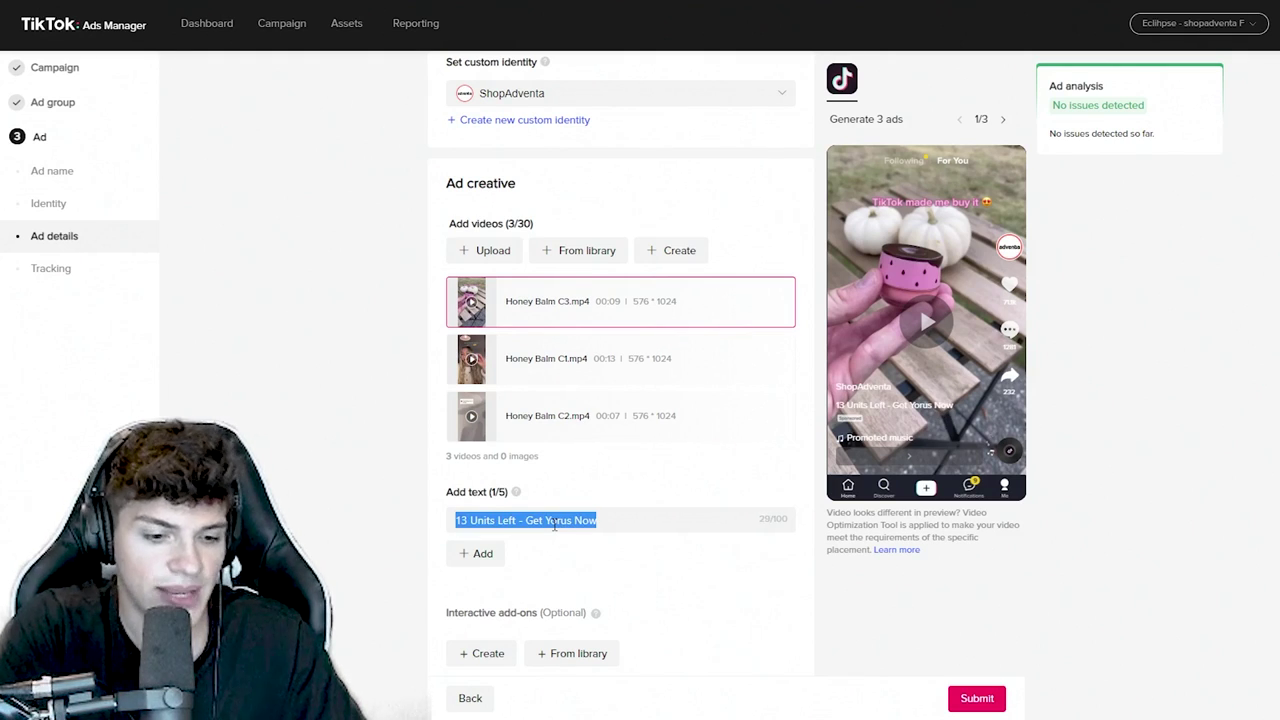
pyautogui.write('50% off ')
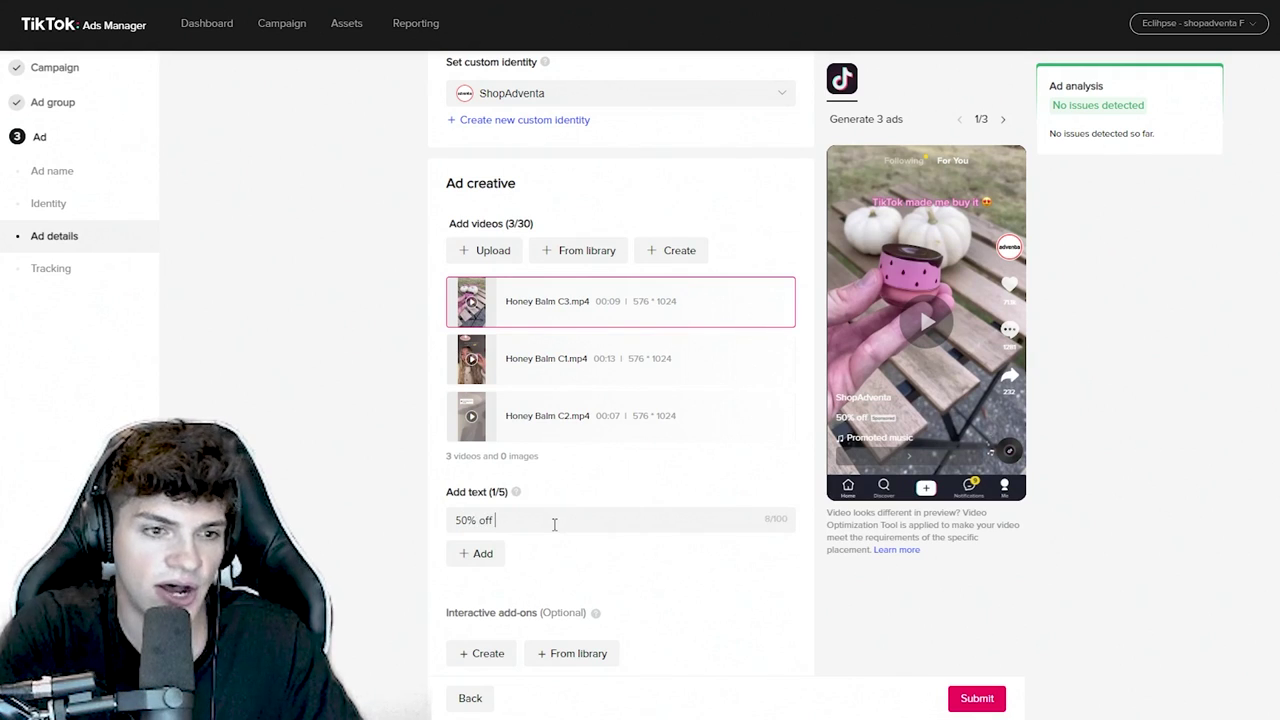
pyautogui.write('sale ending soon')
pyautogui.tripleClick(554, 524)
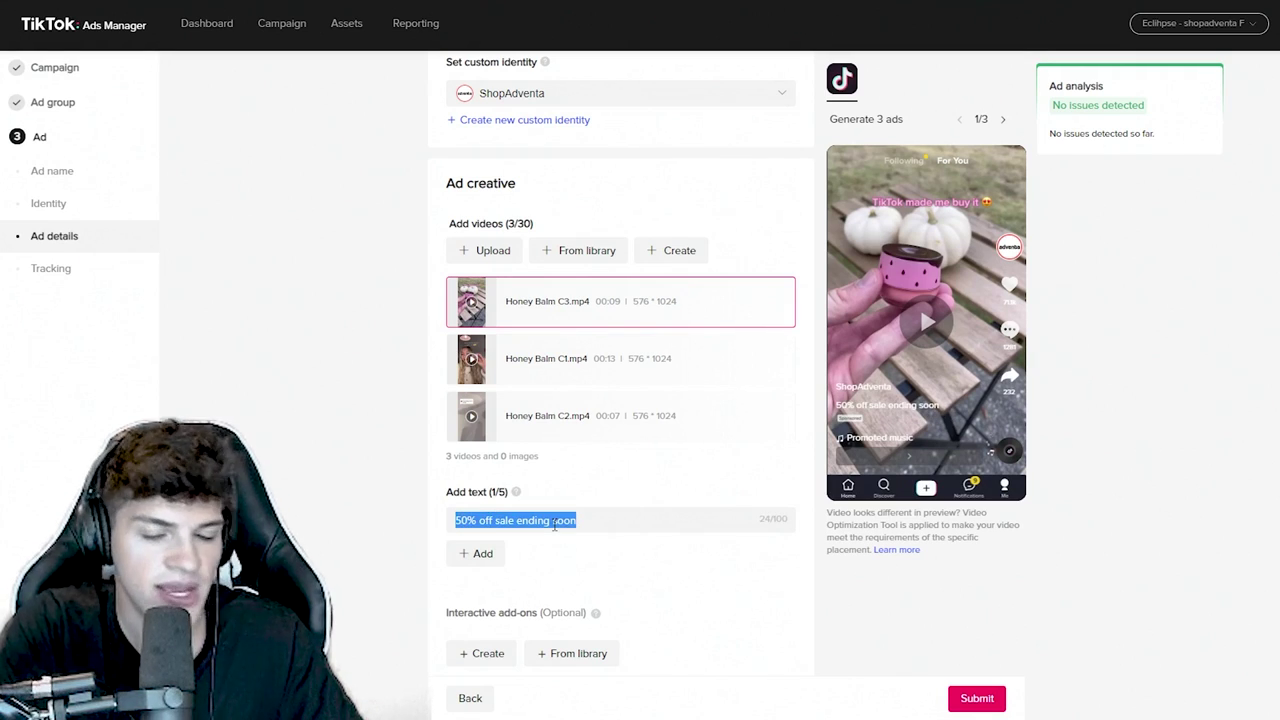
pyautogui.write('Free shipping ')
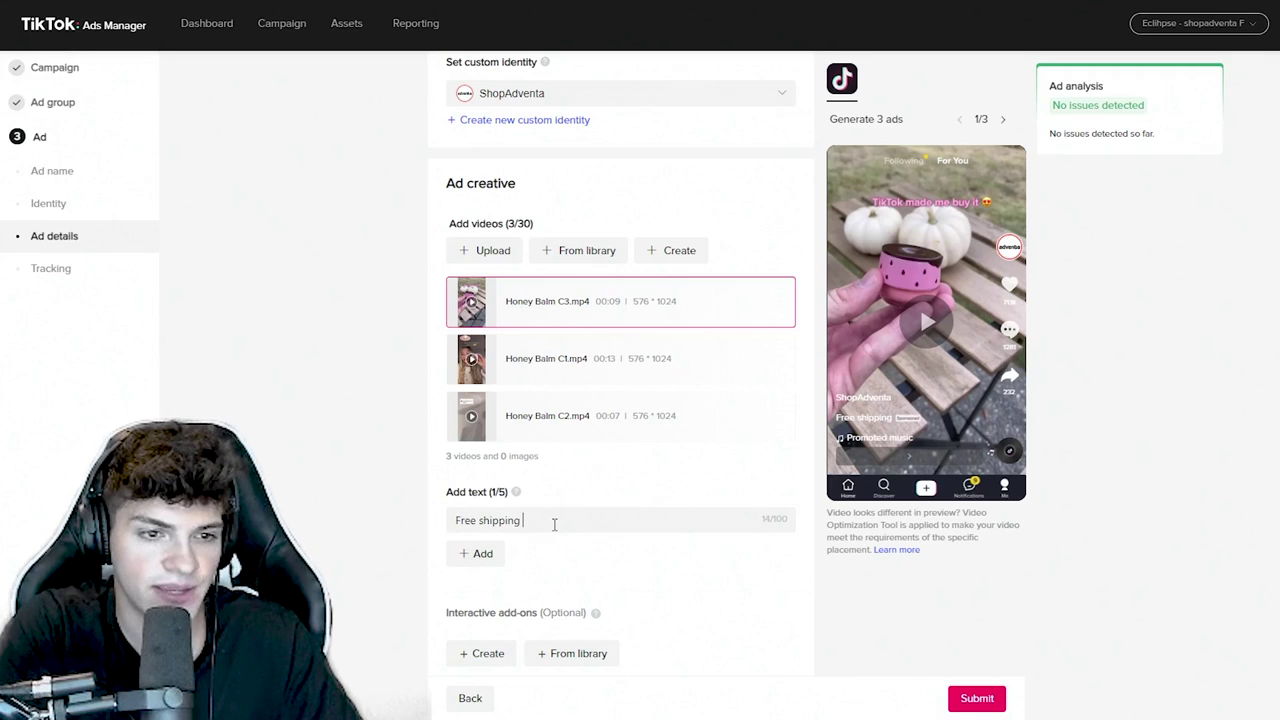
pyautogui.write('this week only')
pyautogui.tripleClick(554, 525)
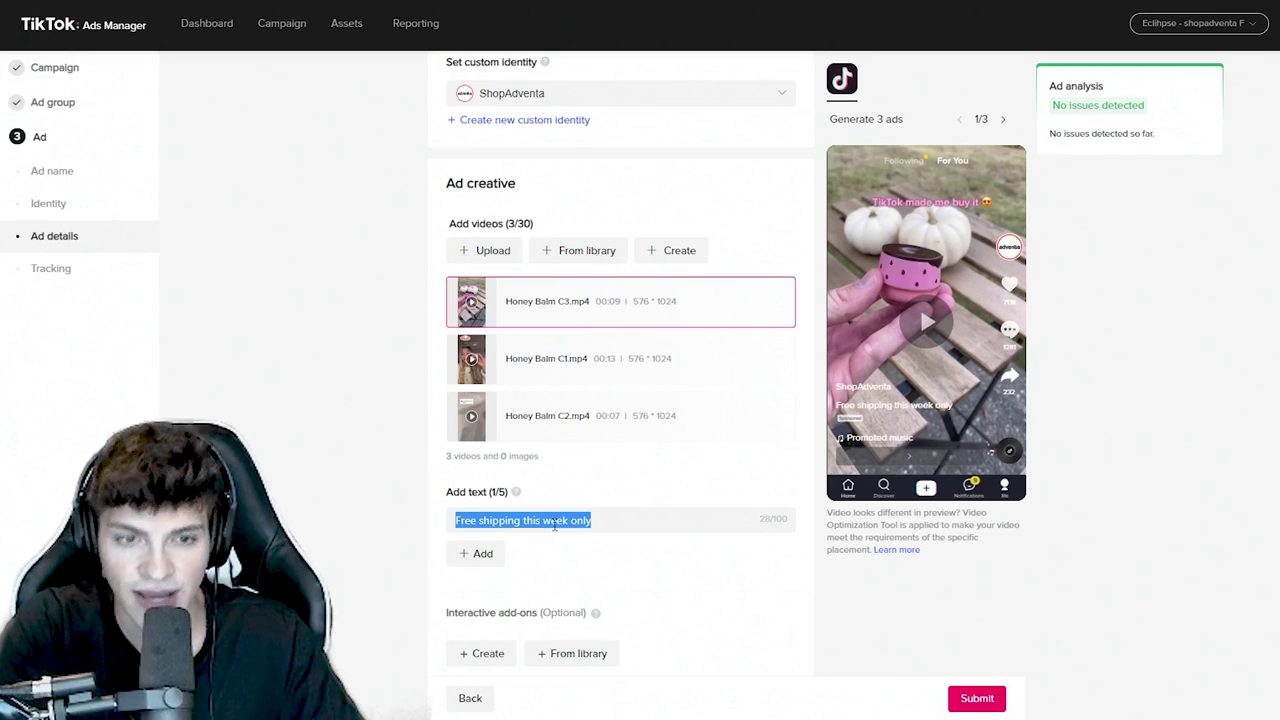
pyautogui.press('BackSpace')
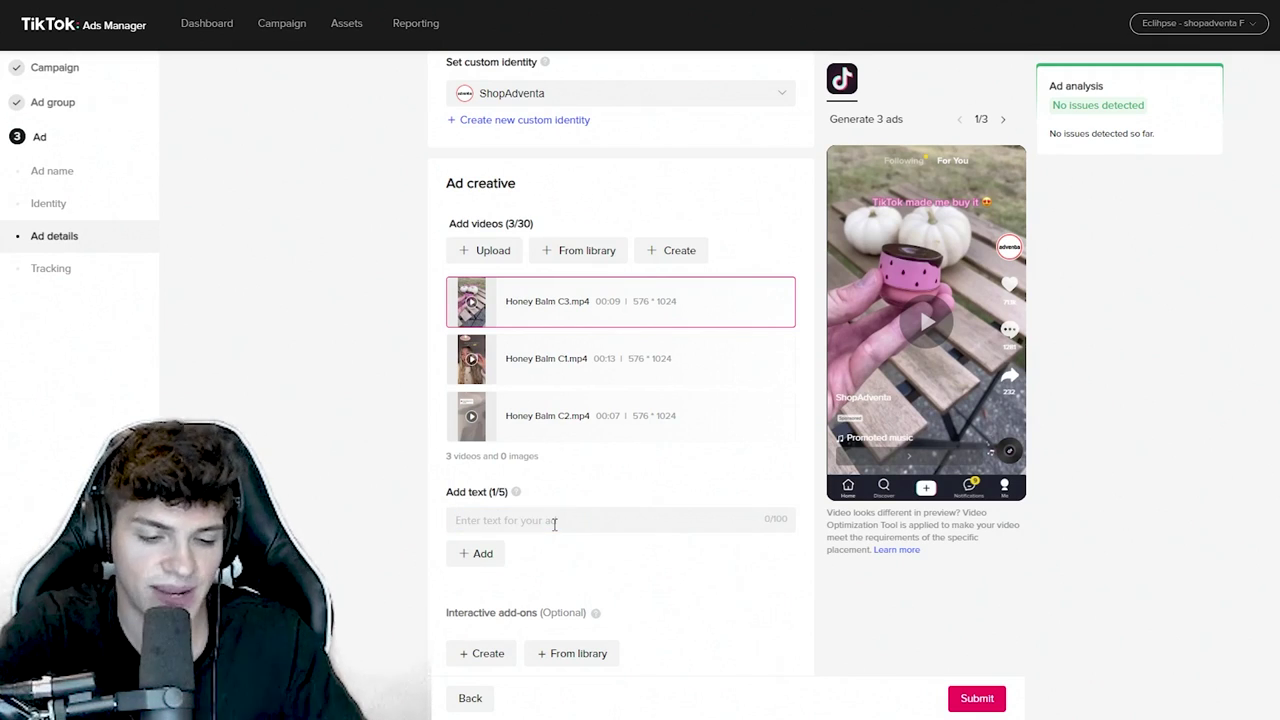
pyautogui.write('Get yours F')
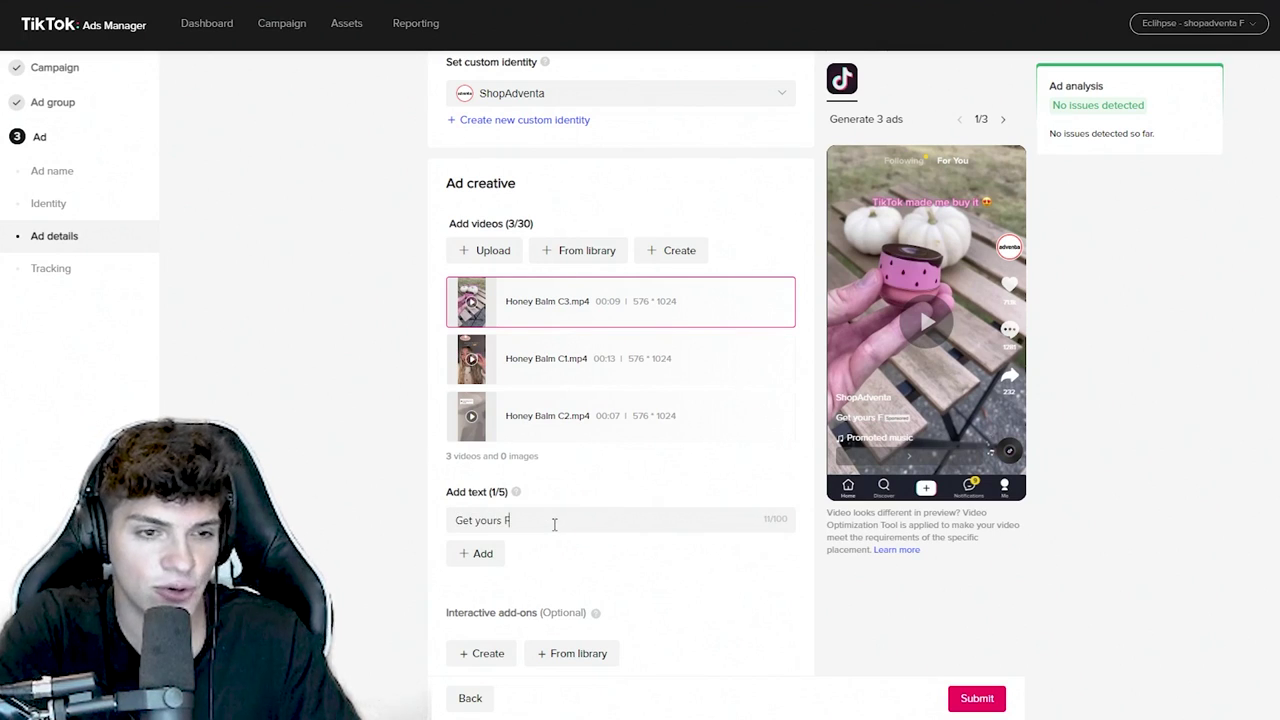
pyautogui.write('REE Today!')
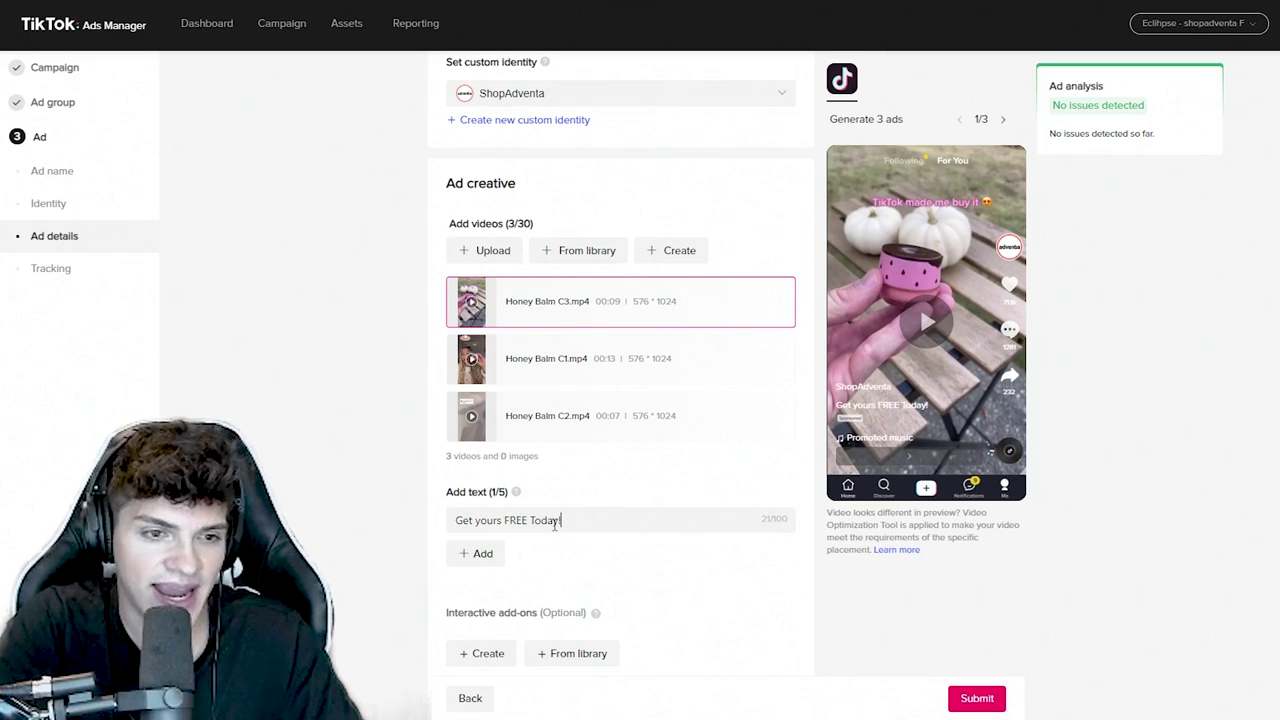
# - Replace the ad text with 'On sale now' and move to the destination website link
pyautogui.hotkey('ctrl', 'a')
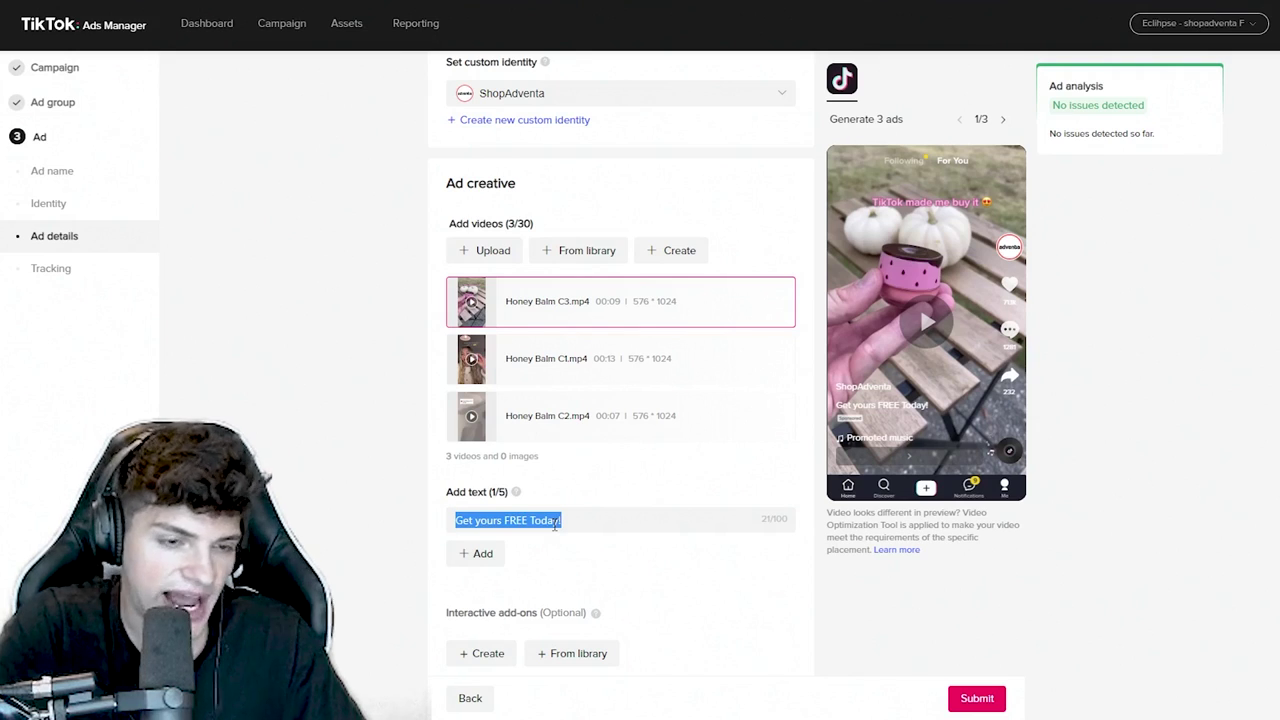
pyautogui.write('On sale now!')
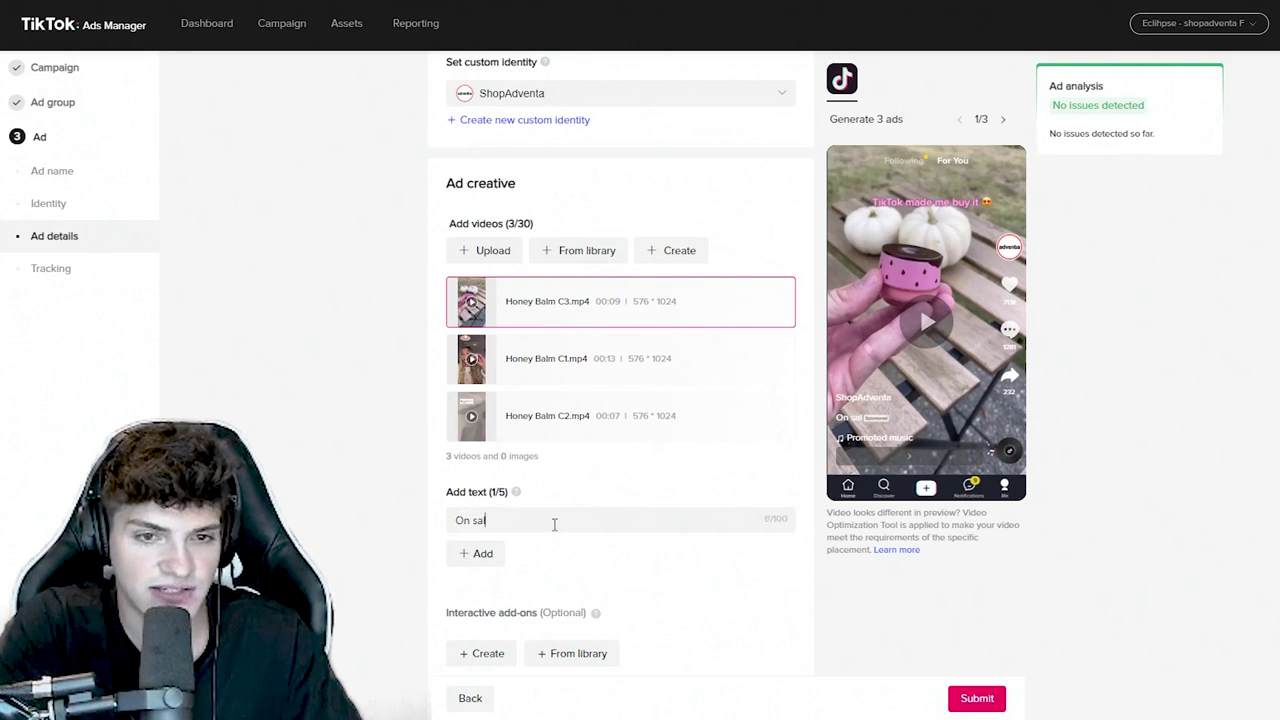
pyautogui.scroll(-3, 554, 524)
pyautogui.click(574, 448)
pyautogui.write('https://shopmystically.com/products/honey-balm')
pyautogui.hotkey('ctrl', 'a')
pyautogui.rightClick(574, 448)
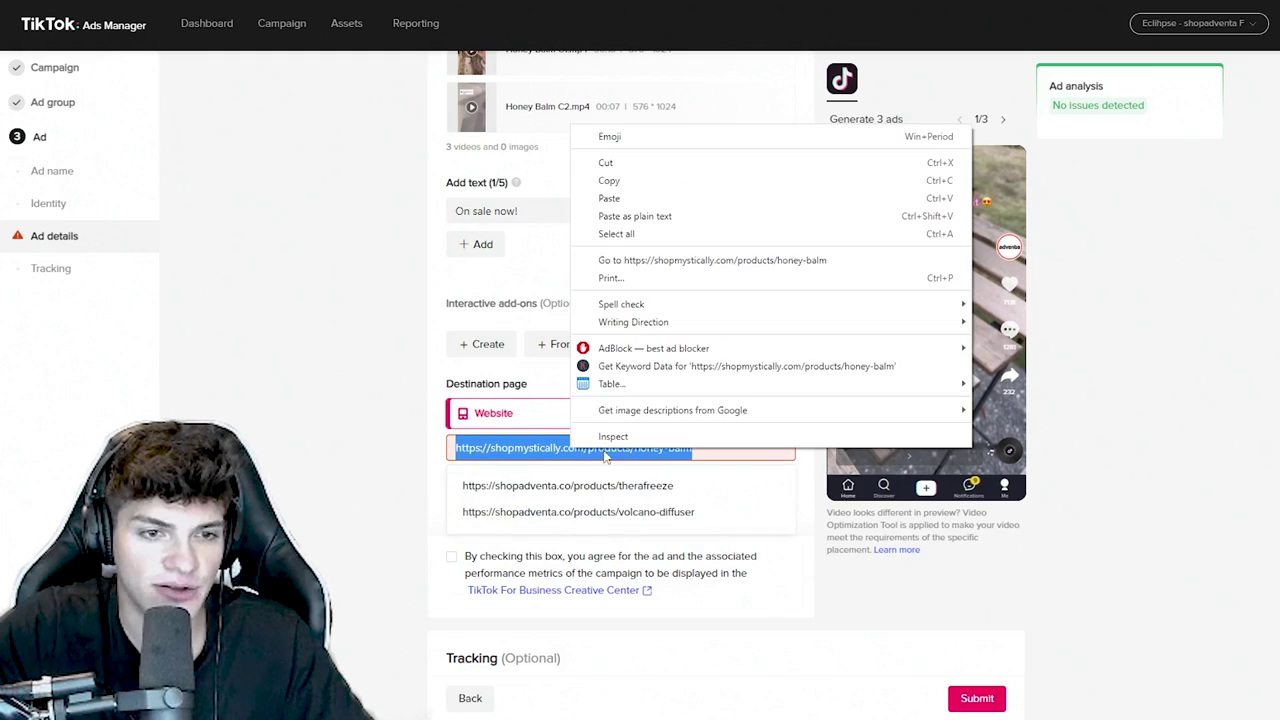
pyautogui.click(670, 272)
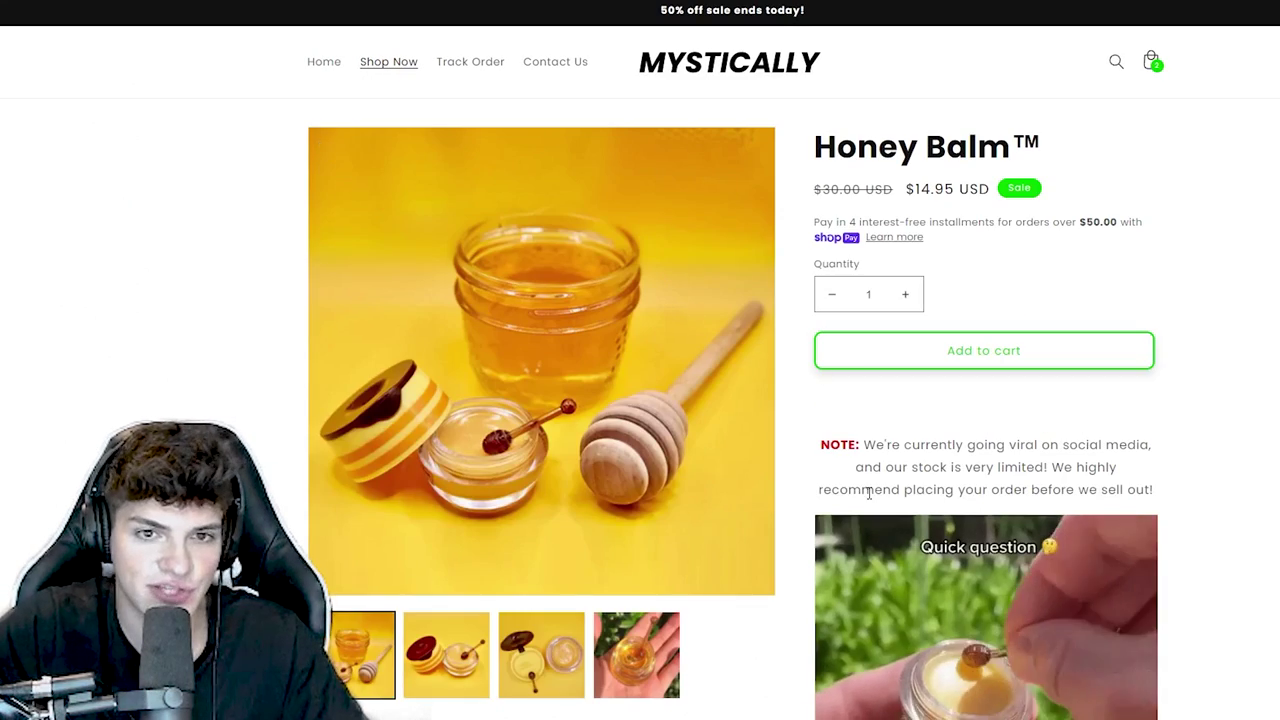
pyautogui.scroll(-9, 865, 500)
pyautogui.scroll(10, 860, 511)
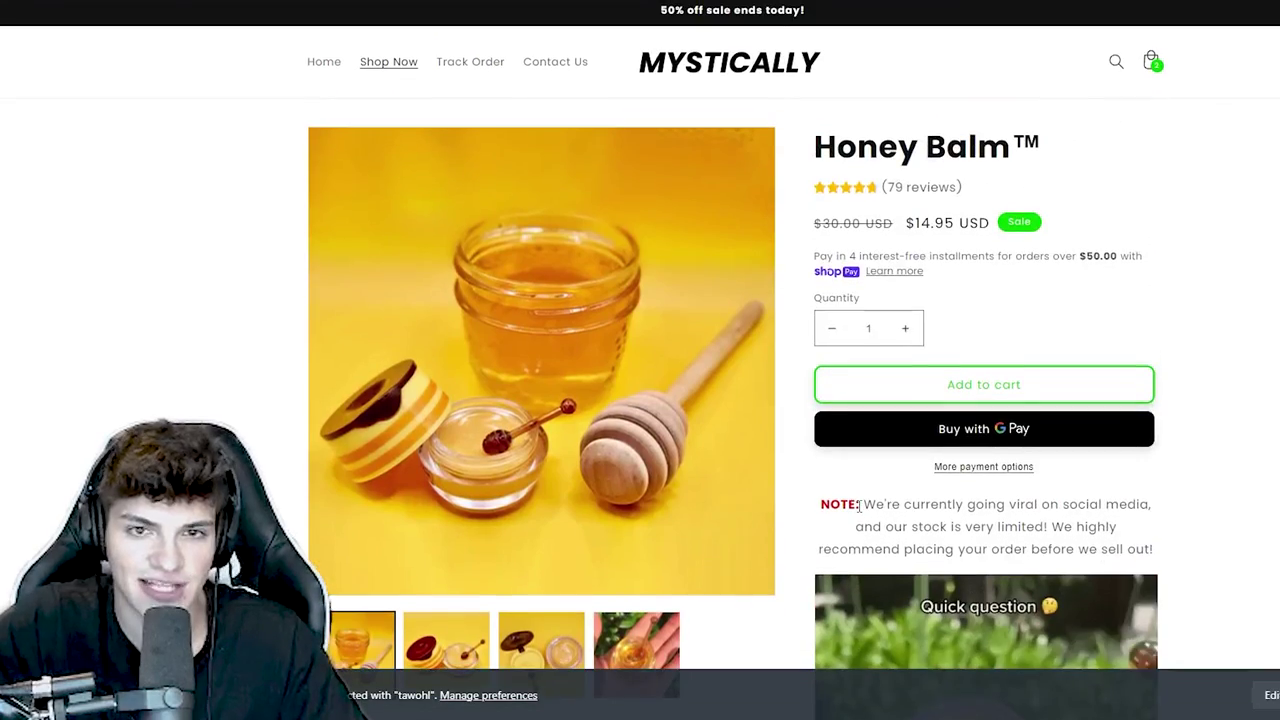
pyautogui.scroll(-15, 967, 514)
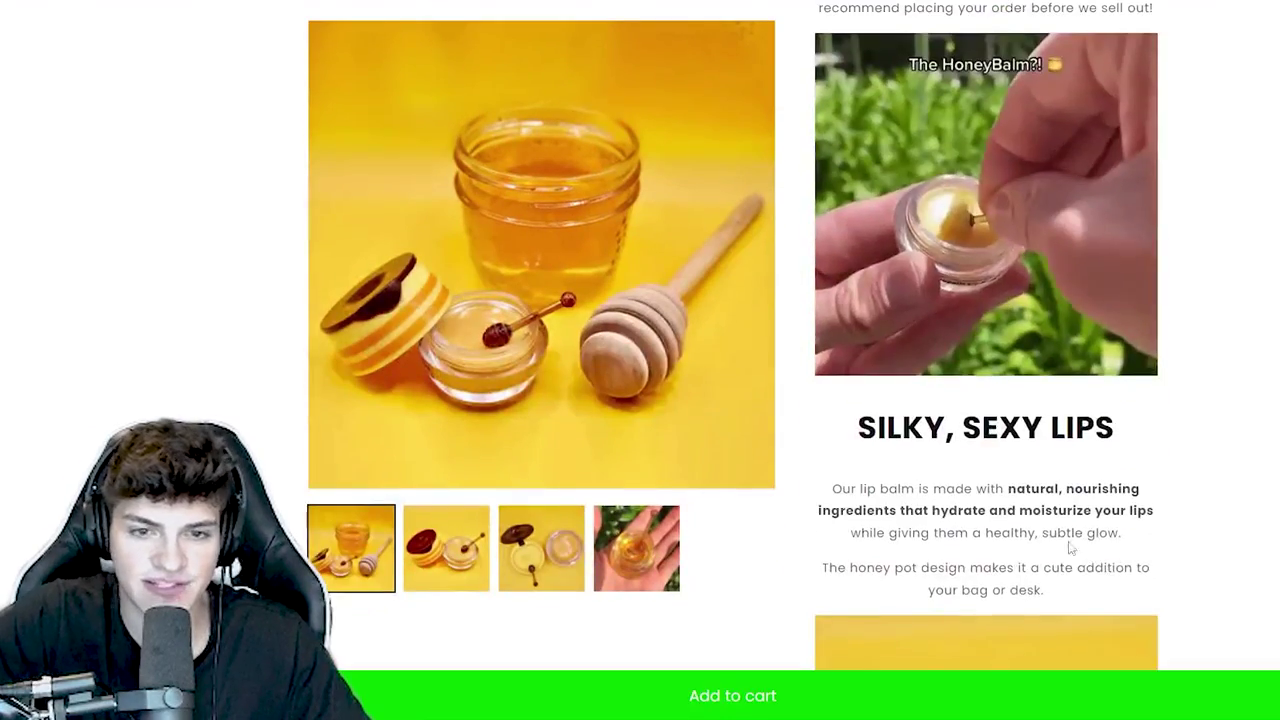
pyautogui.scroll(-6, 967, 514)
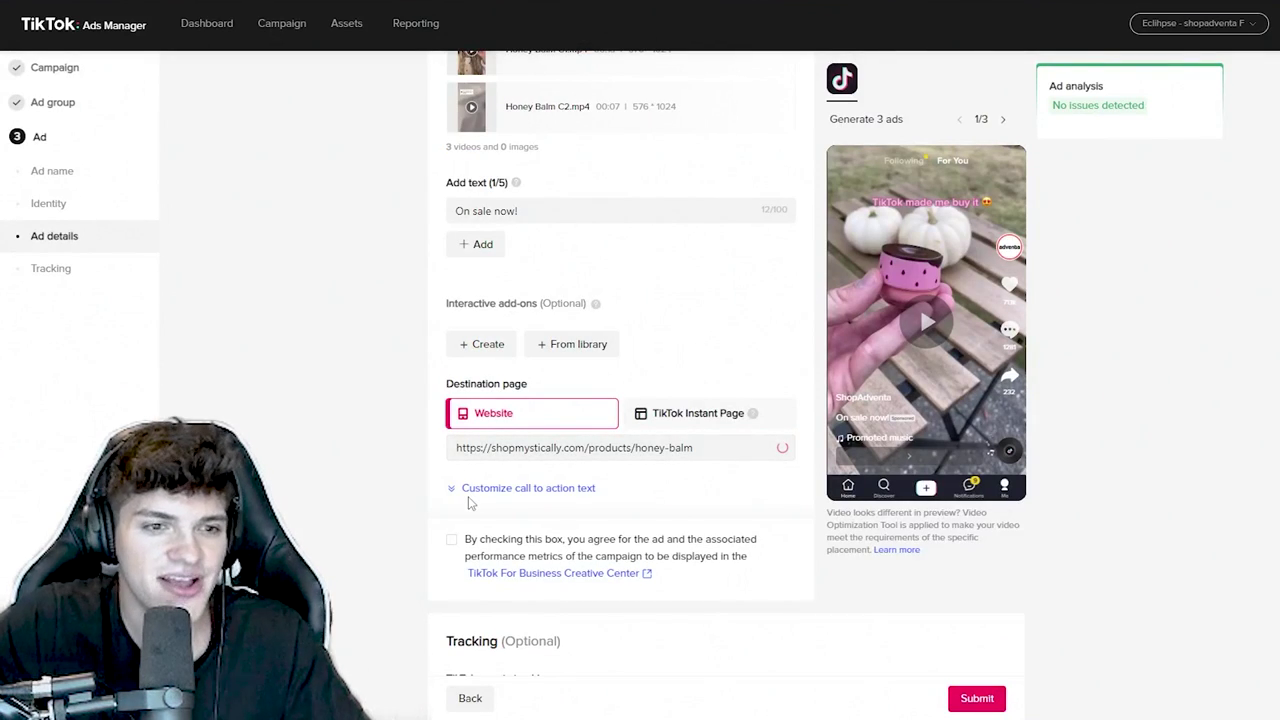
# - Try a single fixed Shop now call to action
pyautogui.click(471, 499)
pyautogui.scroll(-1, 378, 452)
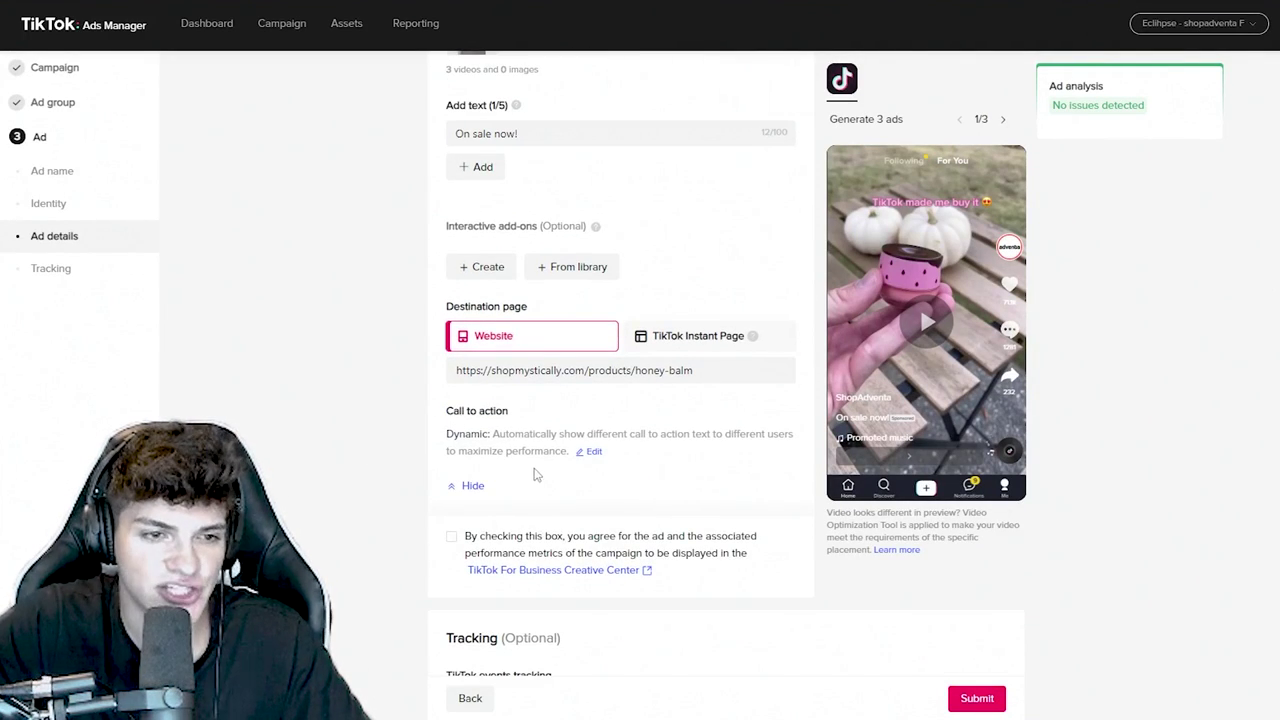
pyautogui.click(589, 453)
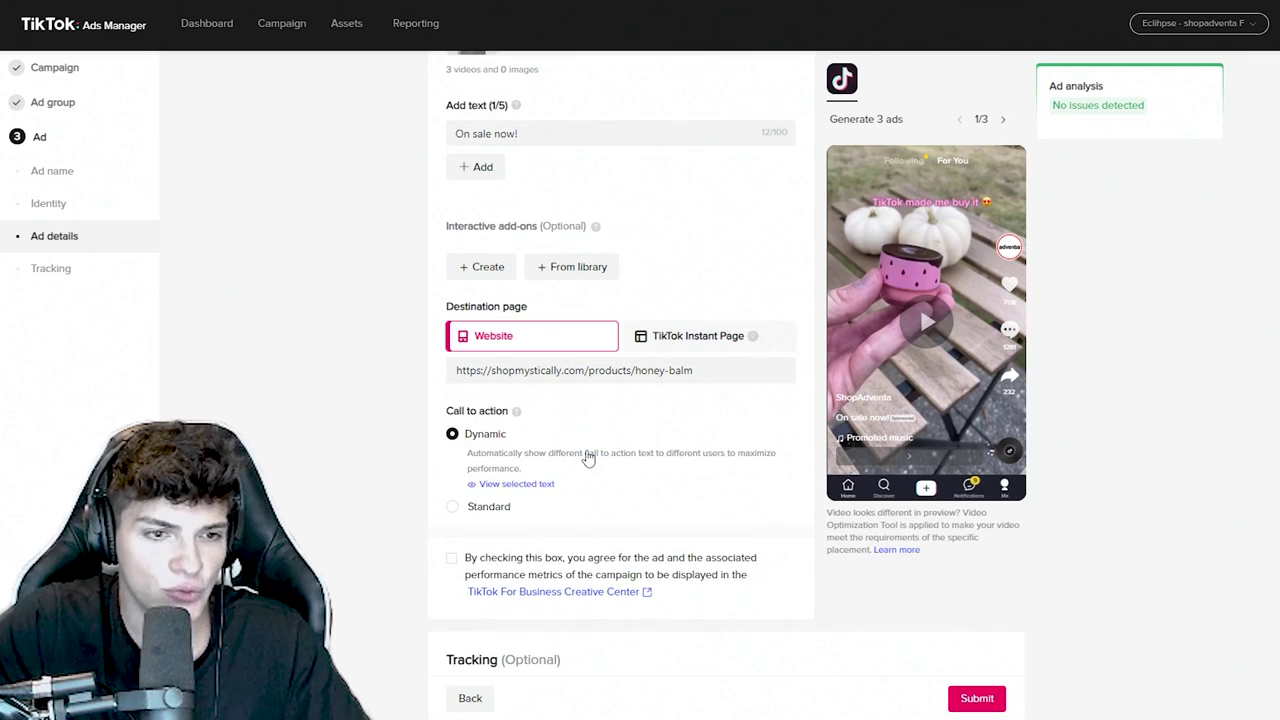
pyautogui.click(487, 512)
pyautogui.click(515, 487)
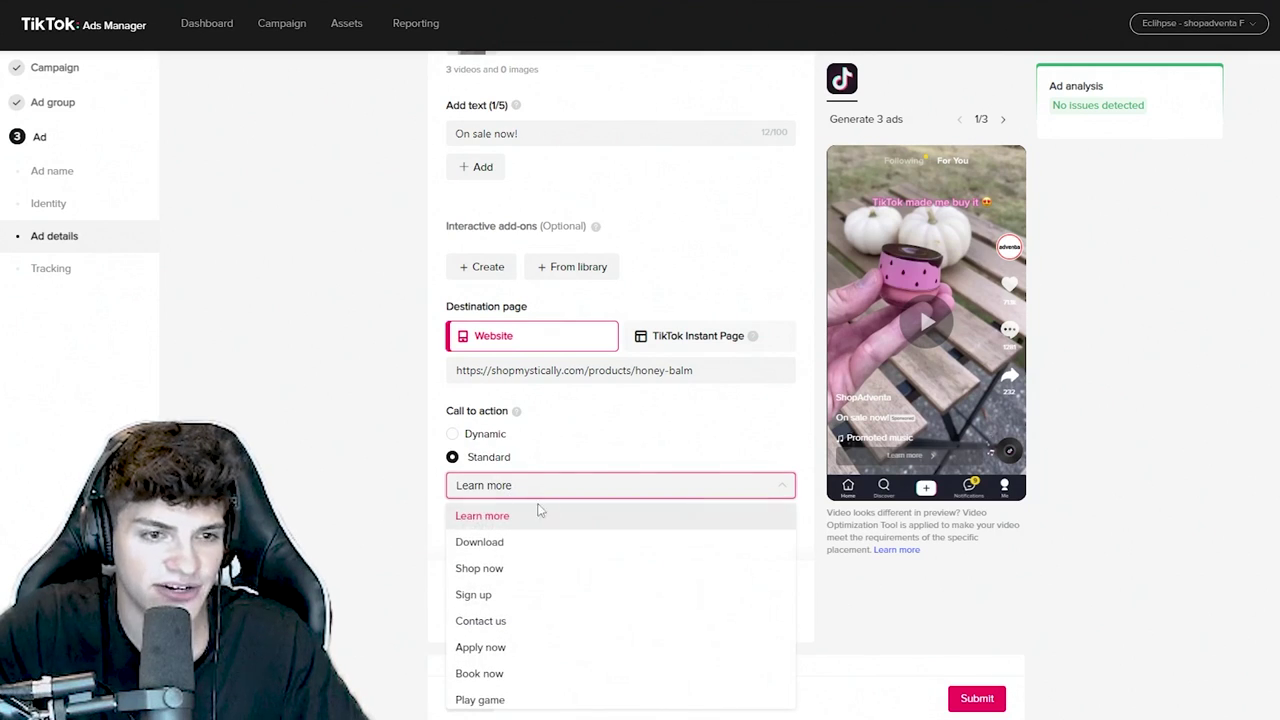
pyautogui.click(541, 569)
# - Return to dynamic call to action and exclude Learn more and Read more
pyautogui.click(480, 441)
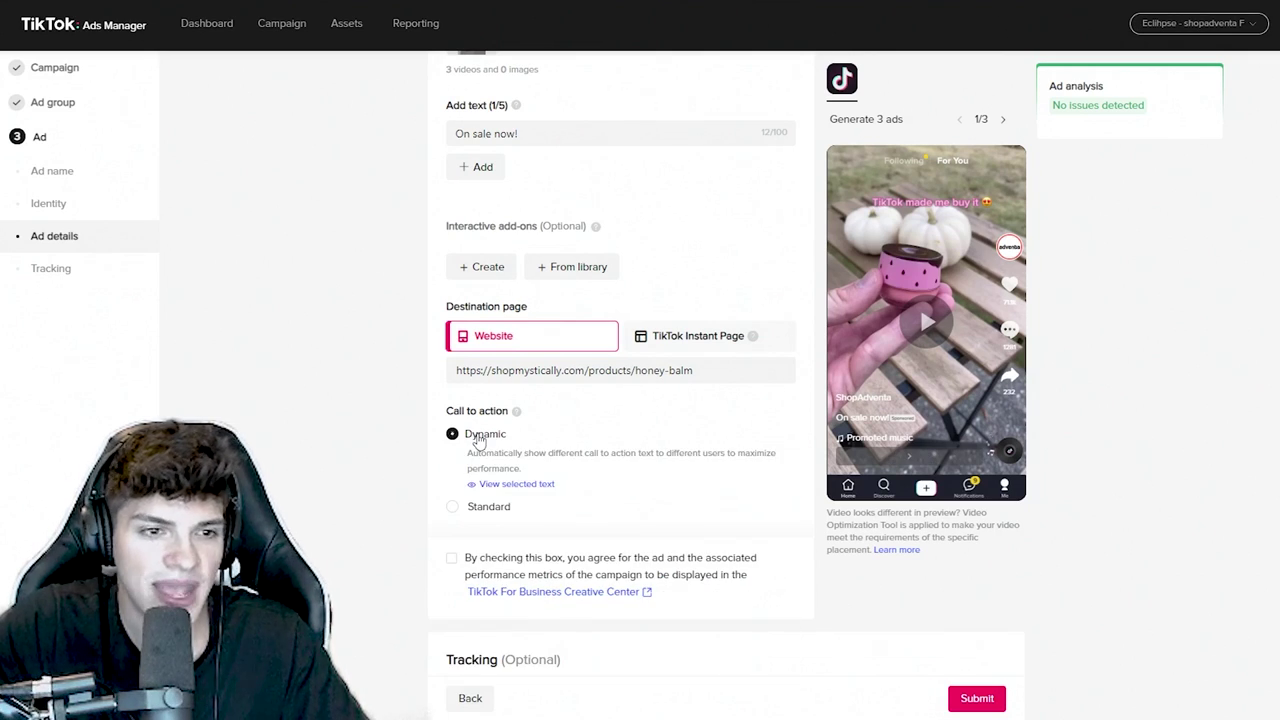
pyautogui.click(508, 485)
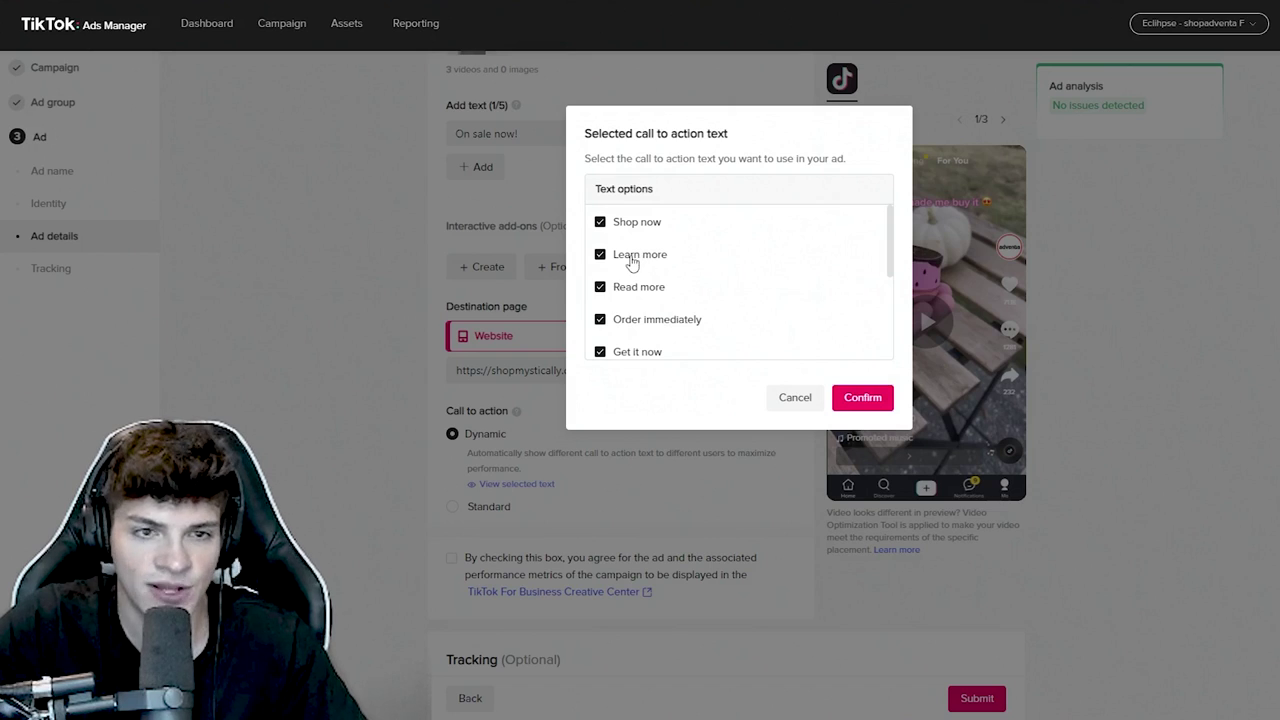
pyautogui.click(643, 257)
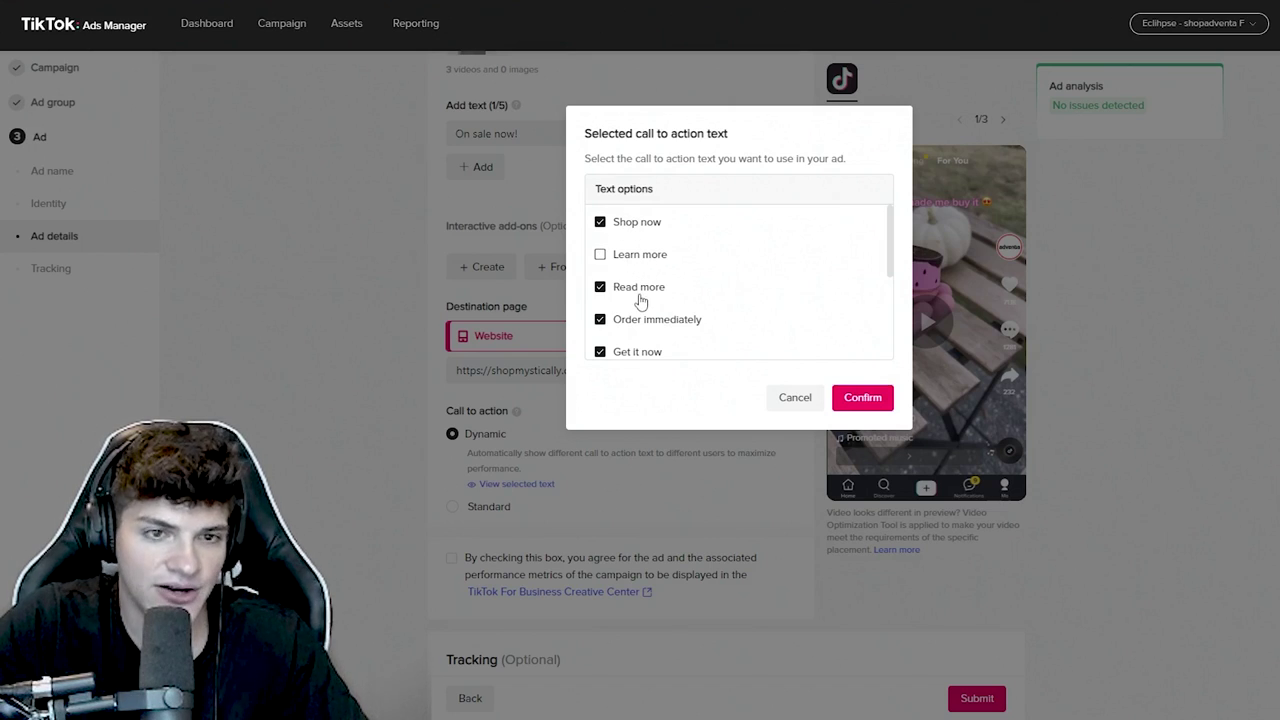
pyautogui.click(640, 291)
pyautogui.scroll(-1, 651, 300)
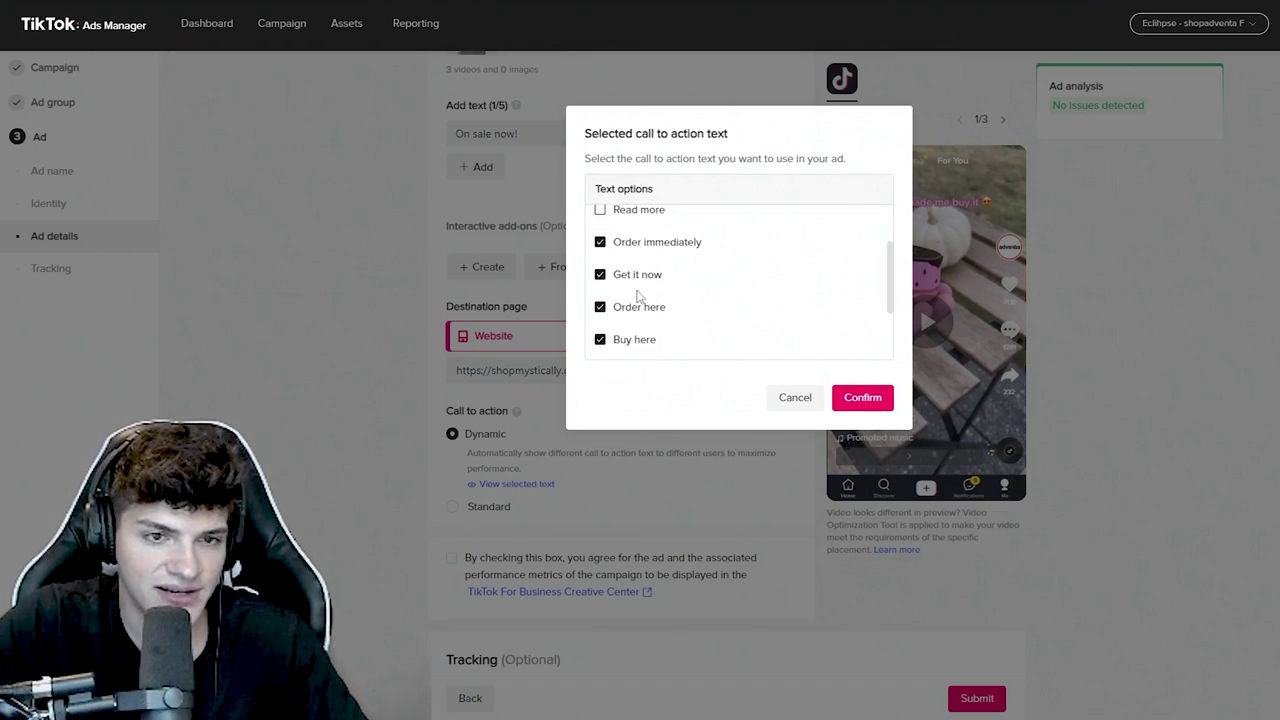
pyautogui.scroll(-1, 638, 295)
pyautogui.scroll(-1, 642, 290)
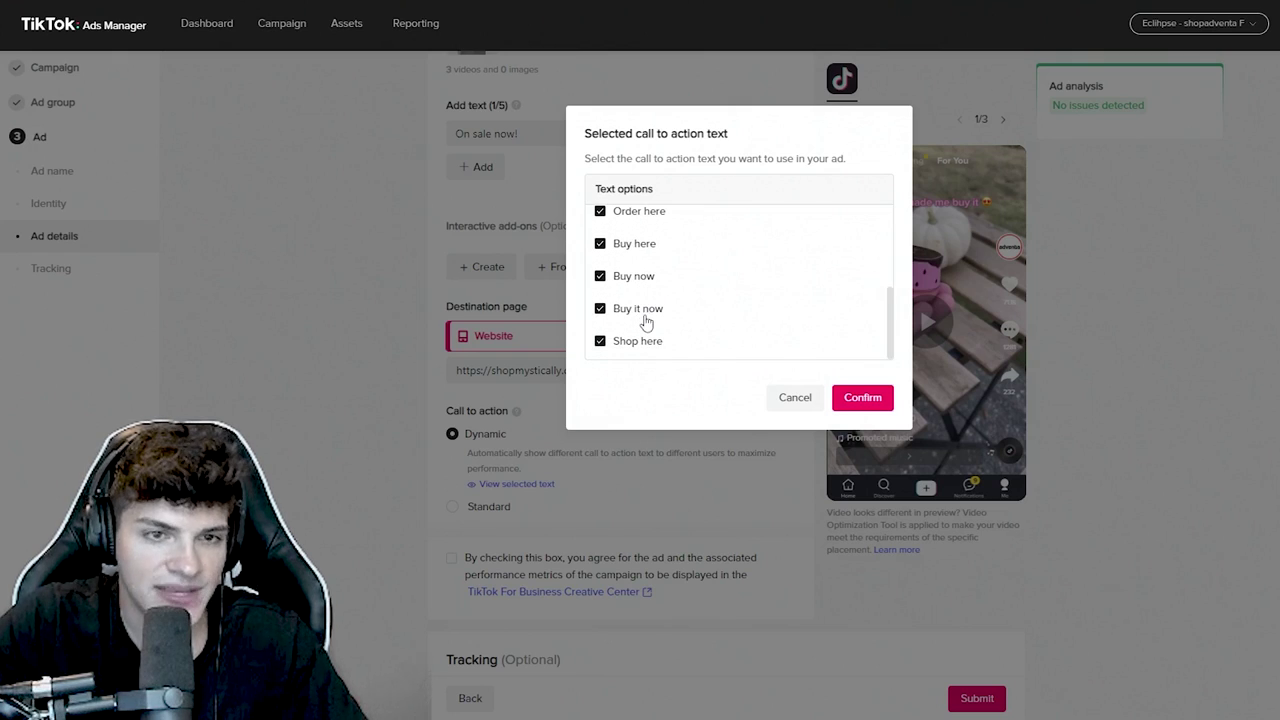
pyautogui.scroll(5, 646, 320)
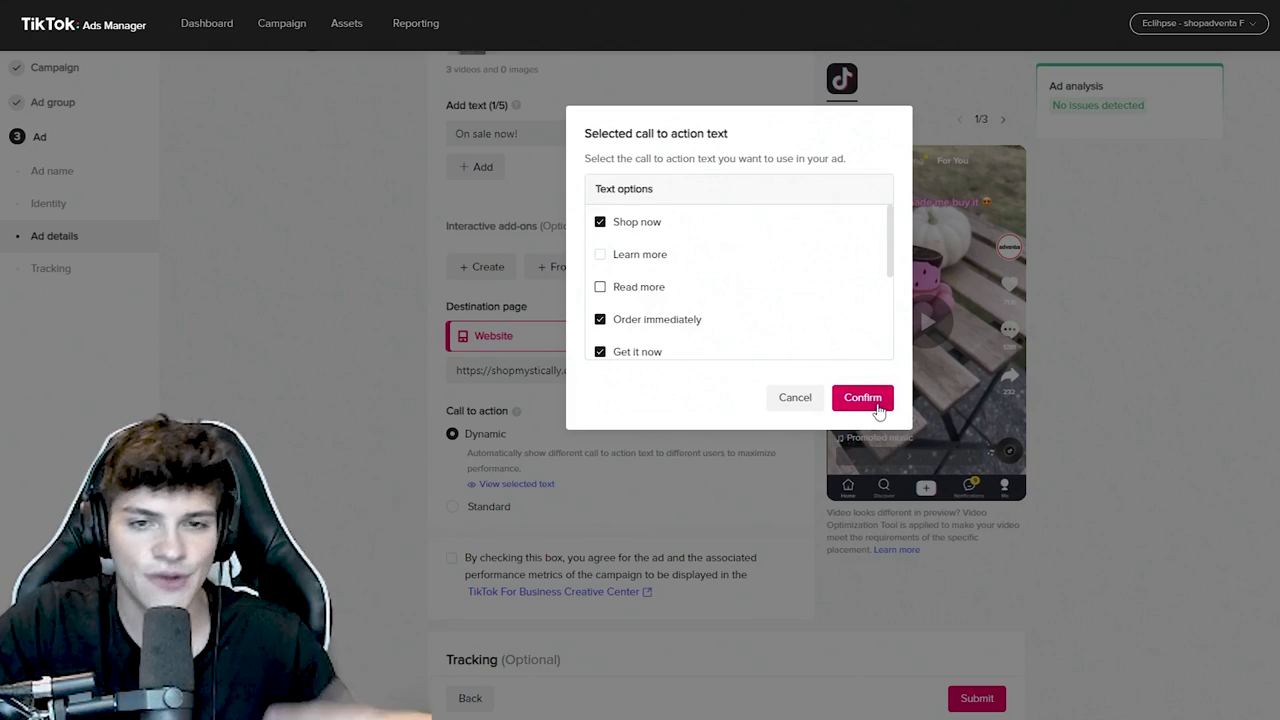
pyautogui.click(876, 406)
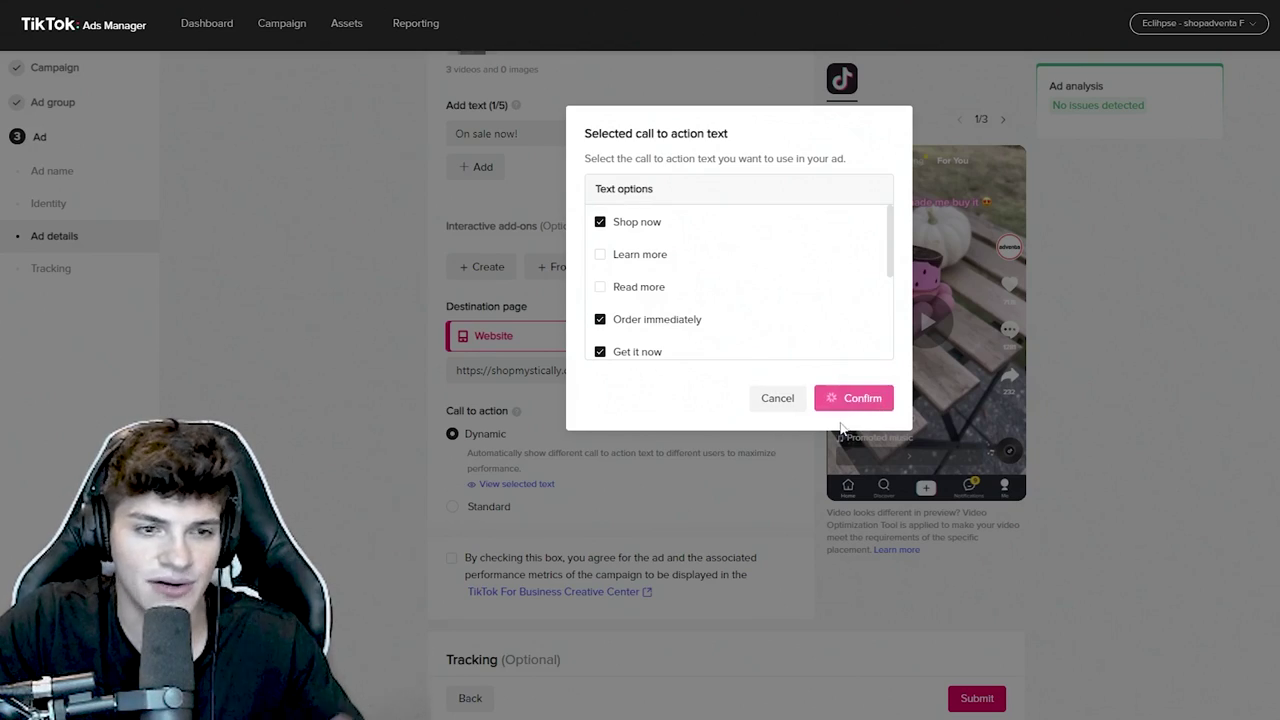
pyautogui.scroll(-3, 766, 450)
# - Submit the finished Honey Balm ad and bring up the Honey Balm | Test campaign's ad groups
pyautogui.scroll(-3, 971, 663)
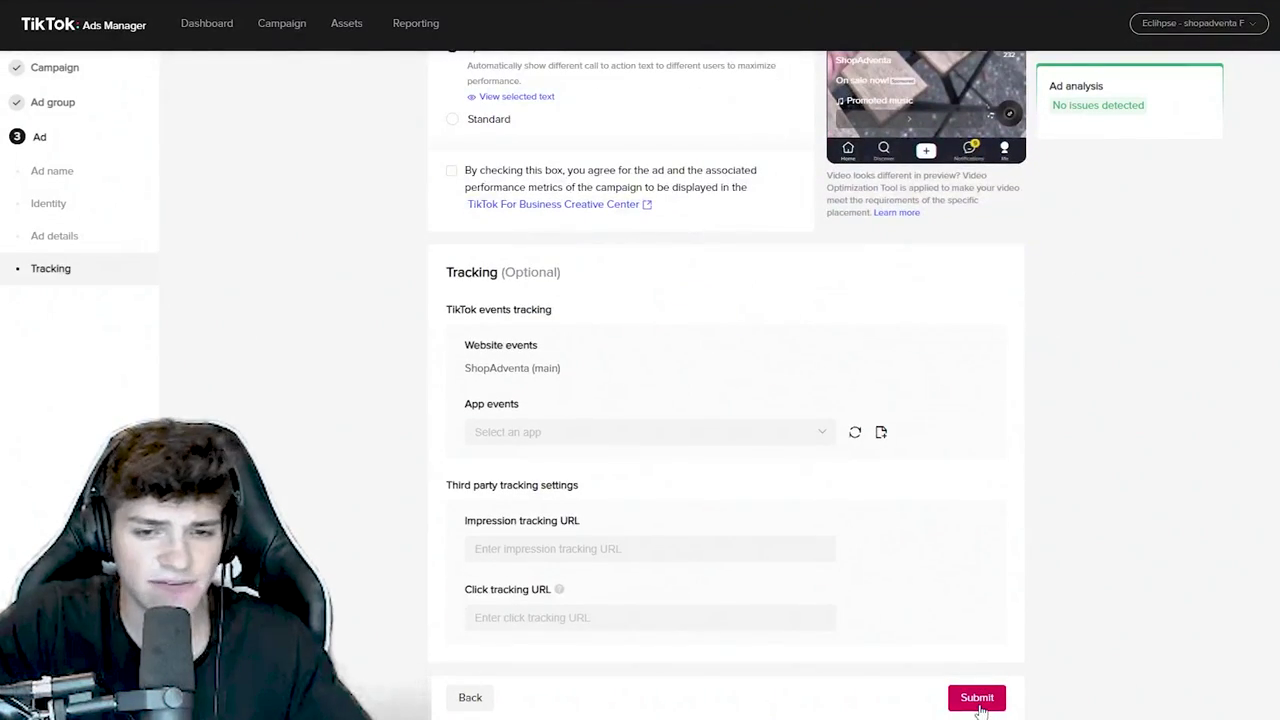
pyautogui.click(977, 698)
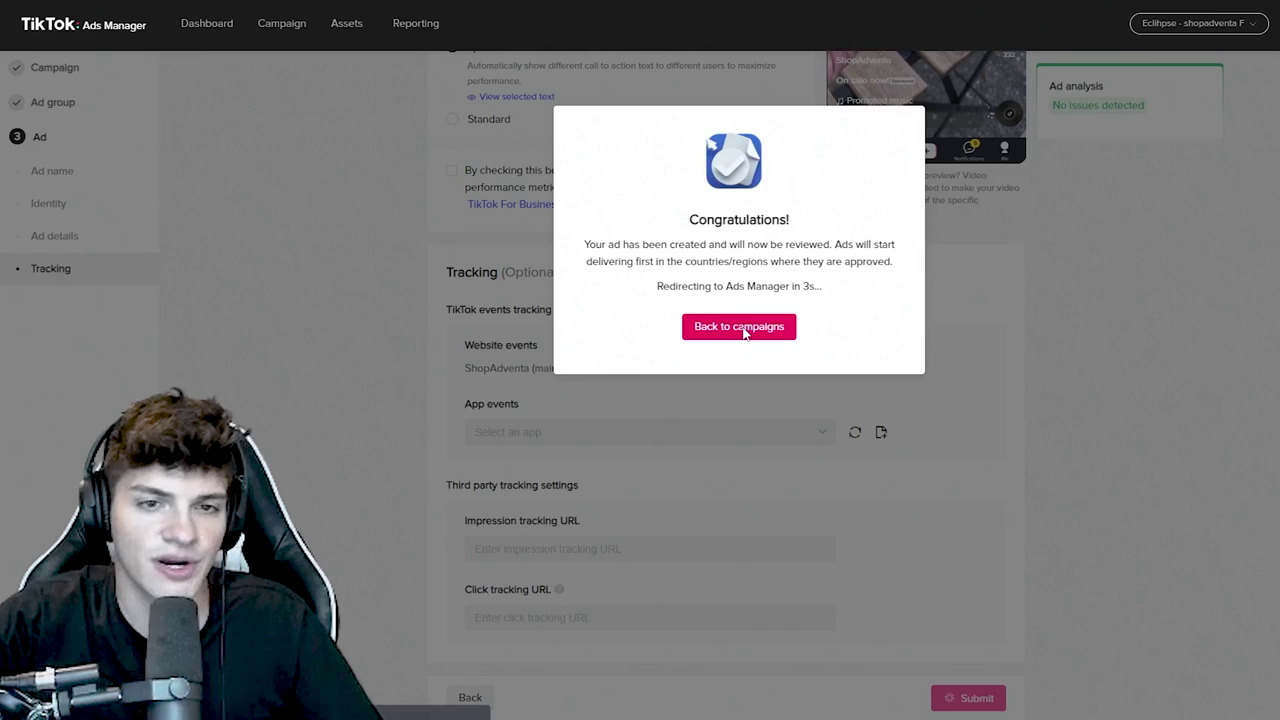
pyautogui.click(749, 331)
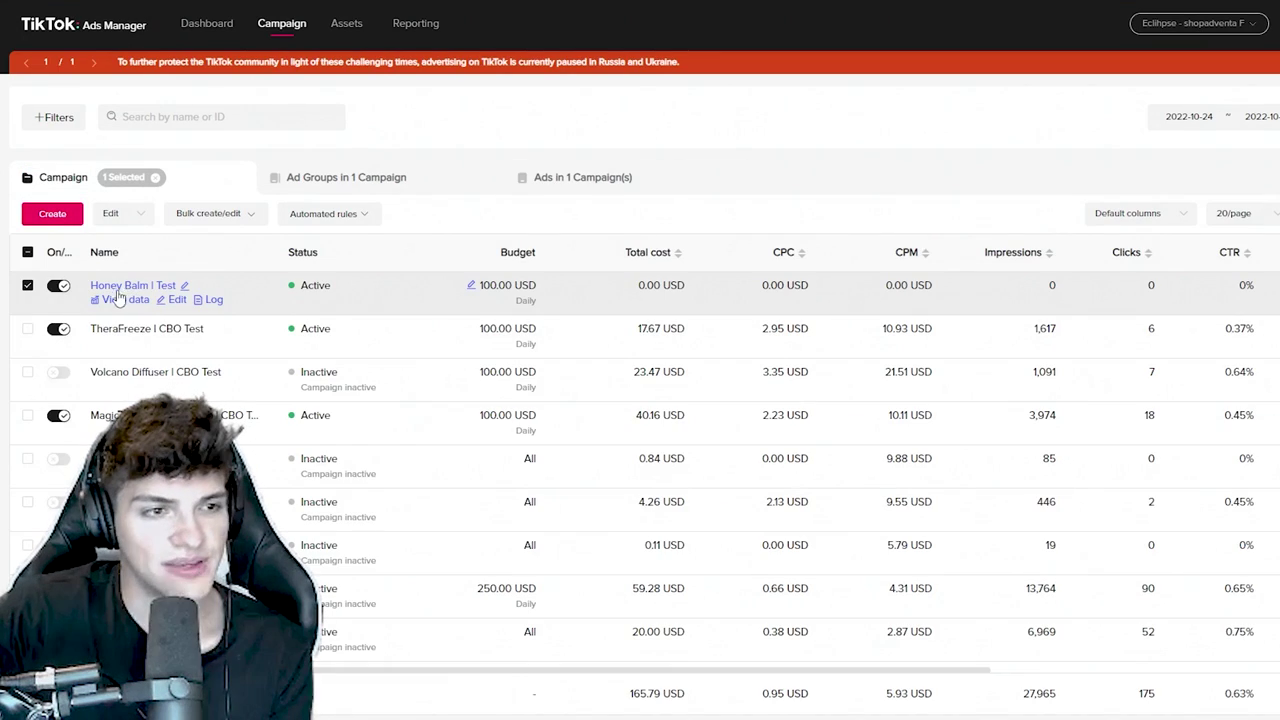
pyautogui.click(110, 286)
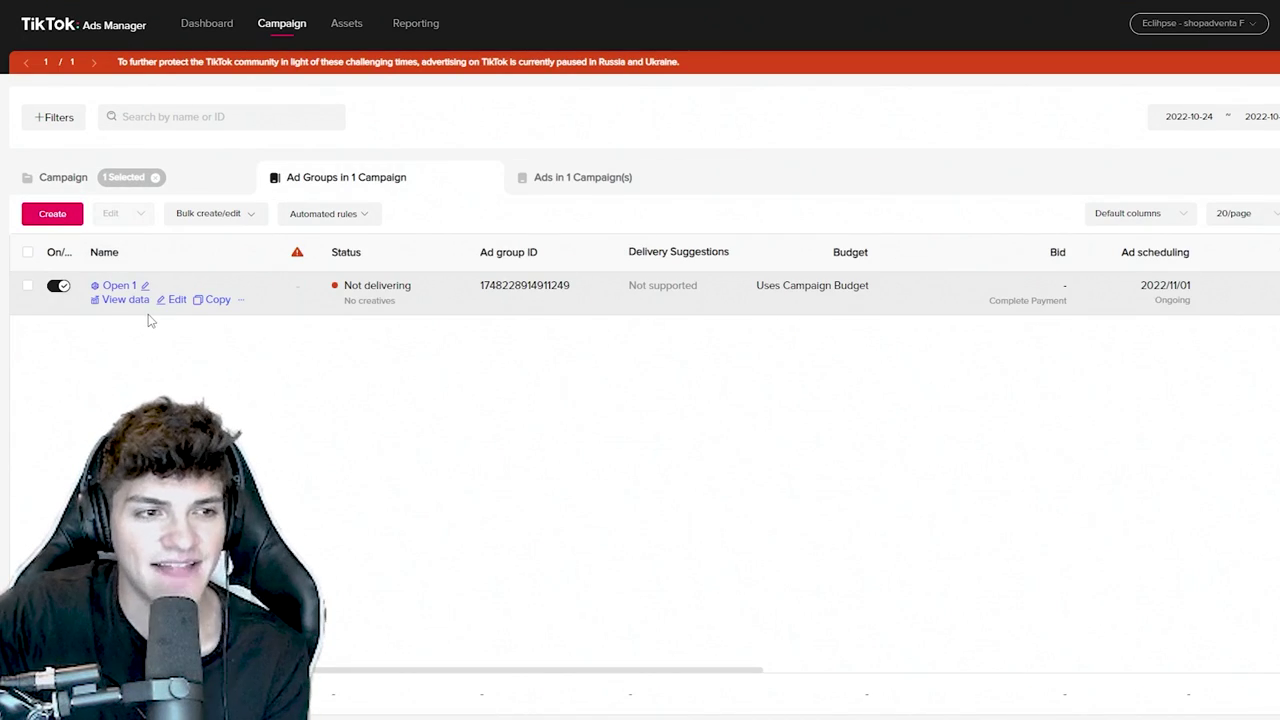
# - Duplicate ad group Open 1 with the number of copies set to 9
pyautogui.click(212, 302)
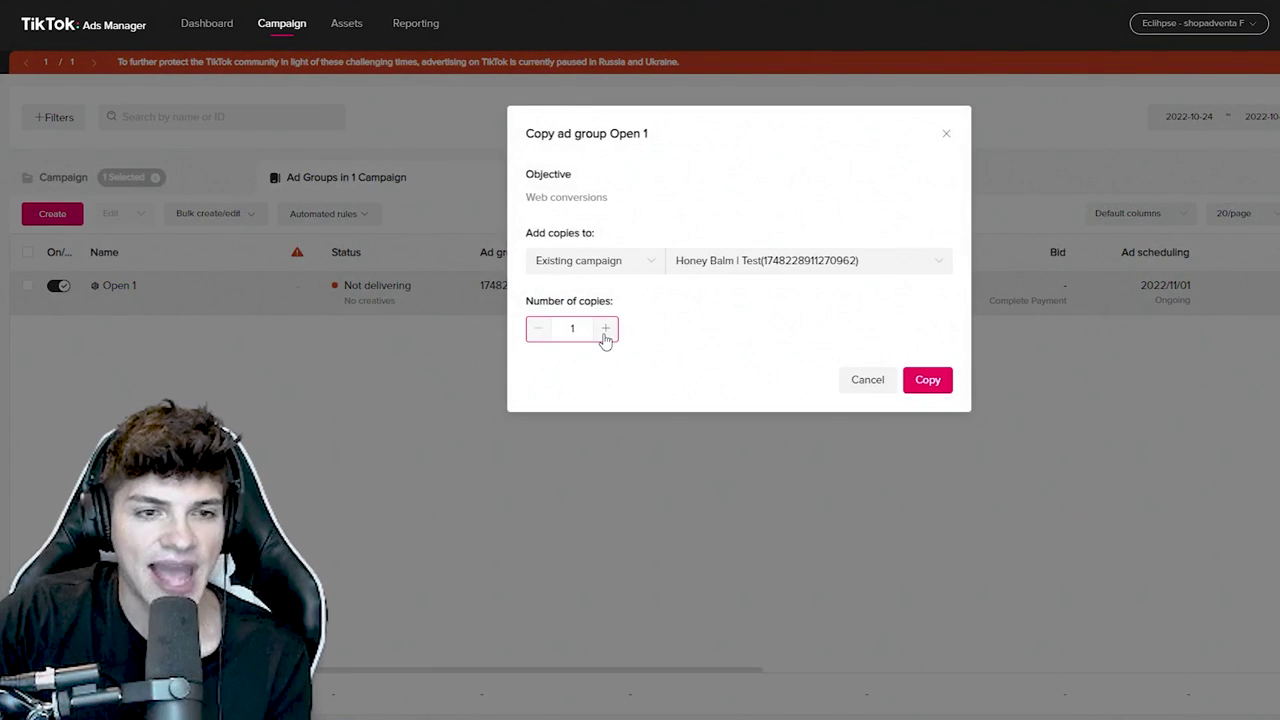
pyautogui.click(605, 329)
pyautogui.click(605, 329)
pyautogui.click(605, 329)
pyautogui.click(605, 329)
pyautogui.click(605, 329)
pyautogui.click(605, 329)
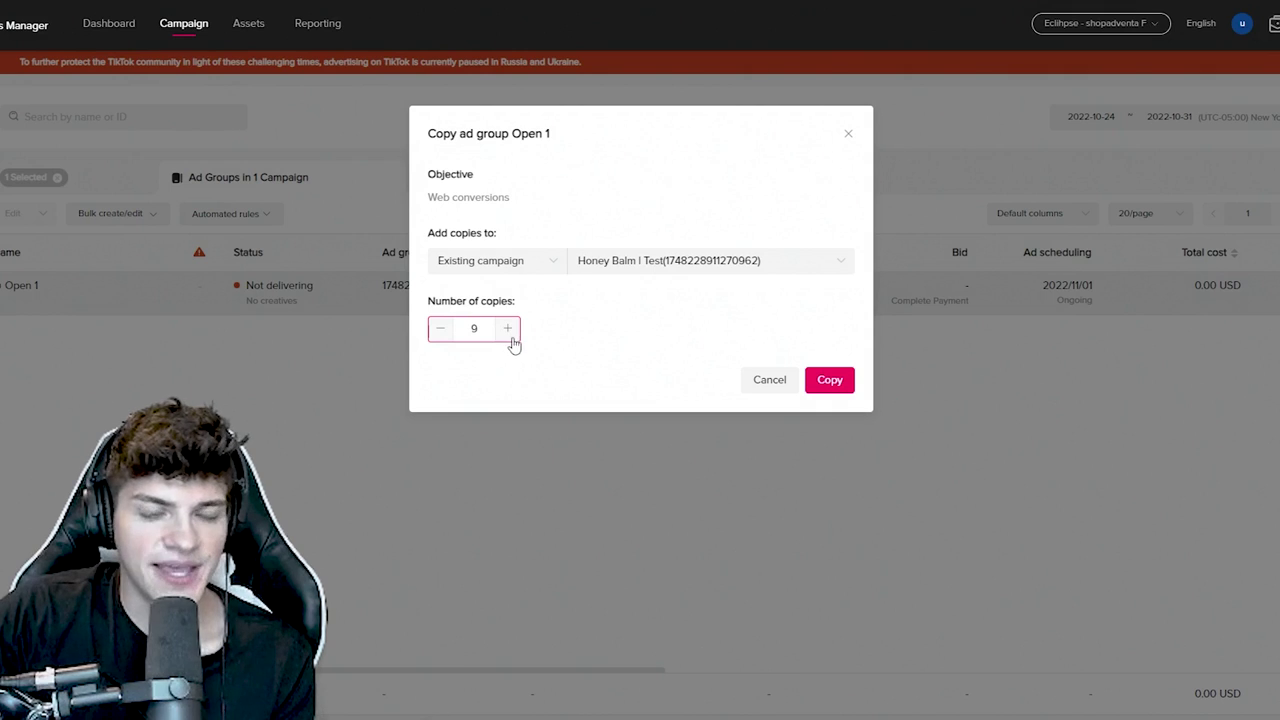
pyautogui.click(843, 388)
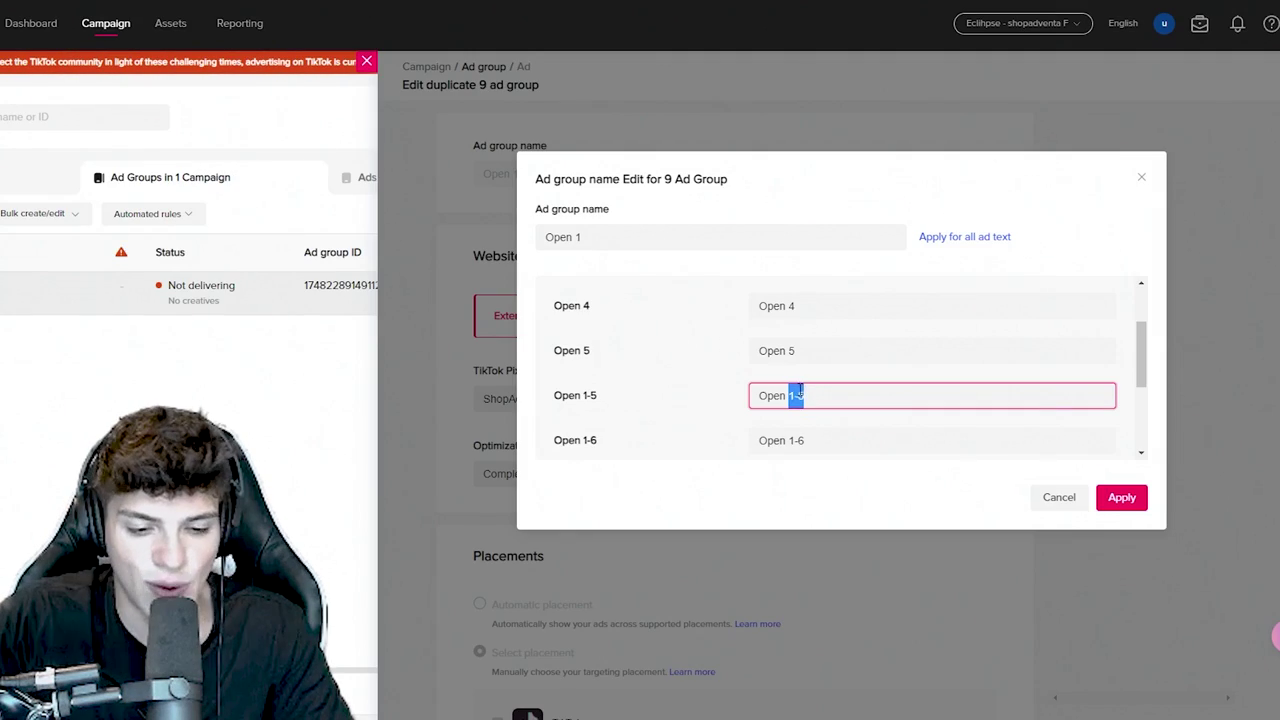
# - Replace the copies' '1-x' name suffixes with 6, 7 and 8
pyautogui.write('6')
pyautogui.scroll(-3, 790, 370)
pyautogui.scroll(2, 786, 346)
pyautogui.moveTo(788, 352); pyautogui.dragTo(865, 360)
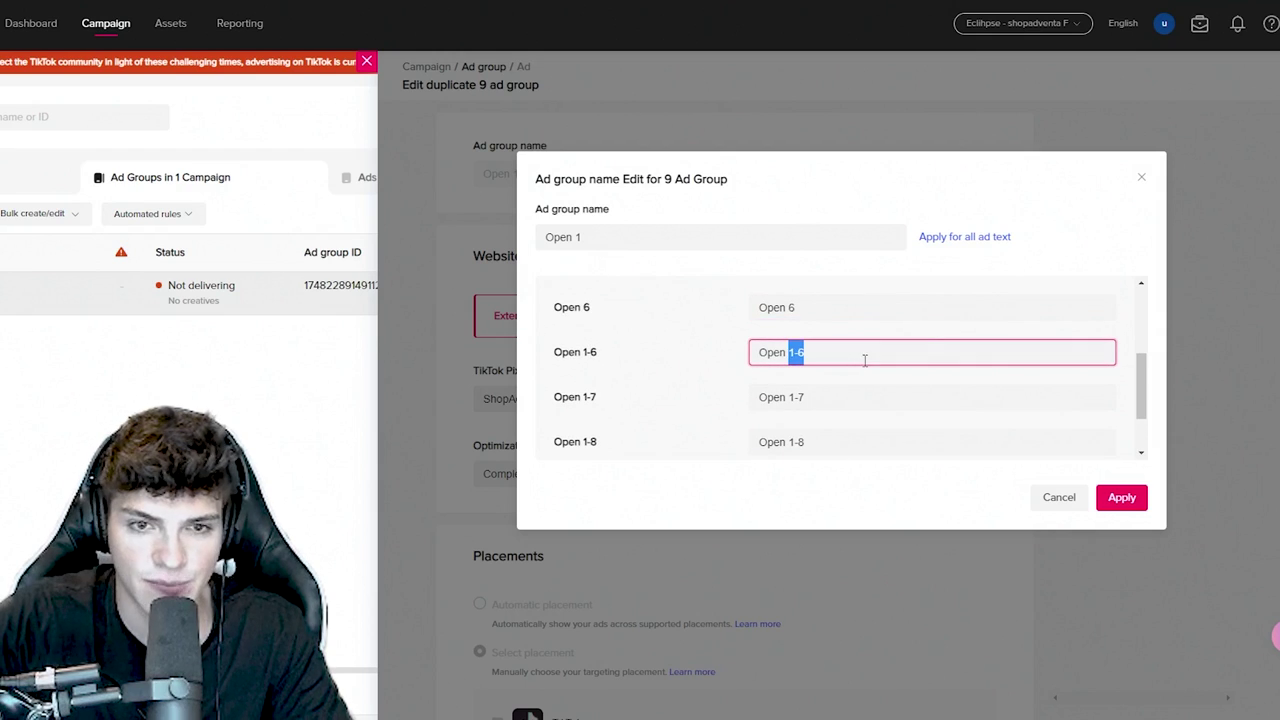
pyautogui.write('7')
pyautogui.moveTo(789, 397); pyautogui.dragTo(849, 395)
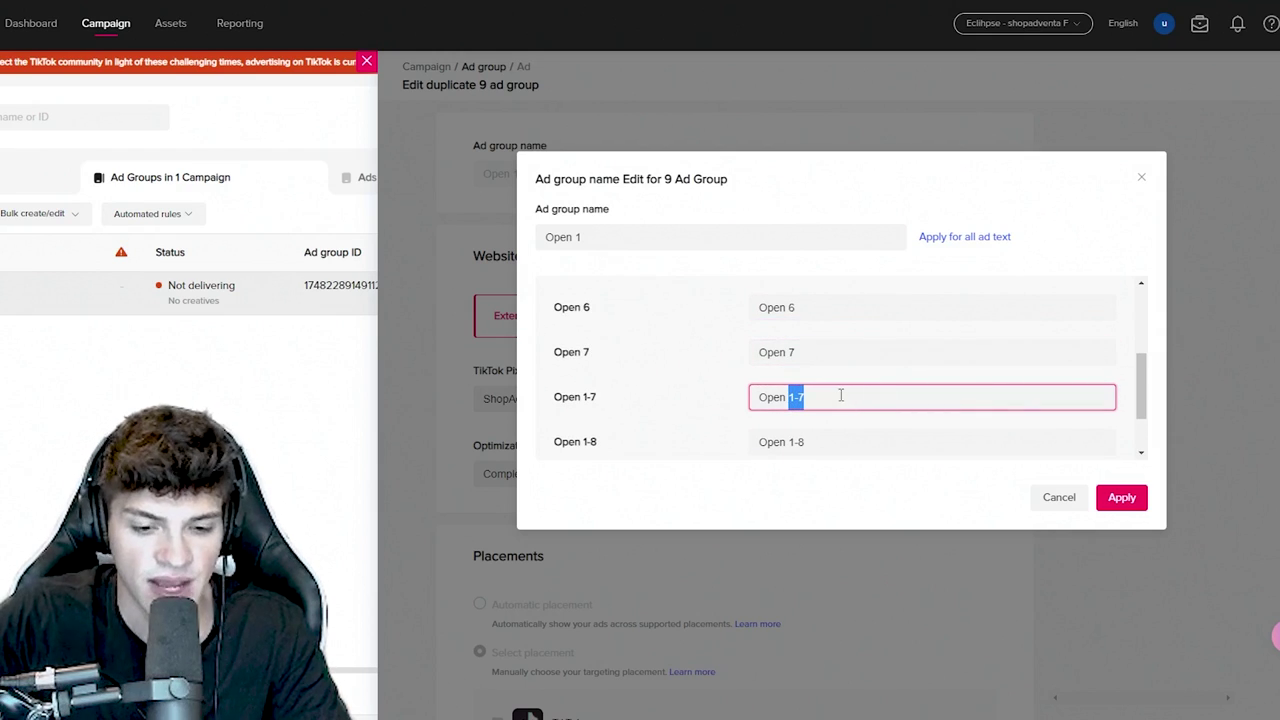
pyautogui.write('8')
# - Number the last copies 9 and 10 and apply the new ad group names
pyautogui.moveTo(789, 442); pyautogui.dragTo(872, 446)
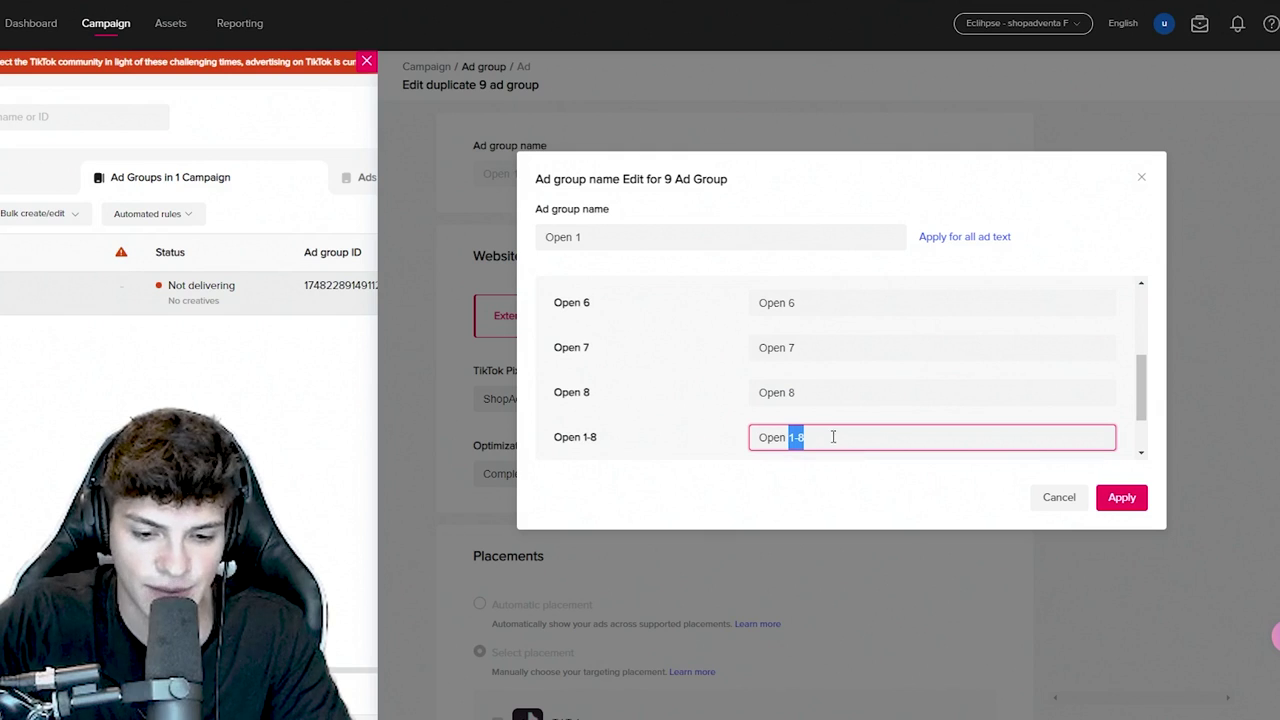
pyautogui.write('9')
pyautogui.scroll(-1, 805, 410)
pyautogui.moveTo(787, 410); pyautogui.dragTo(843, 411)
pyautogui.write('10')
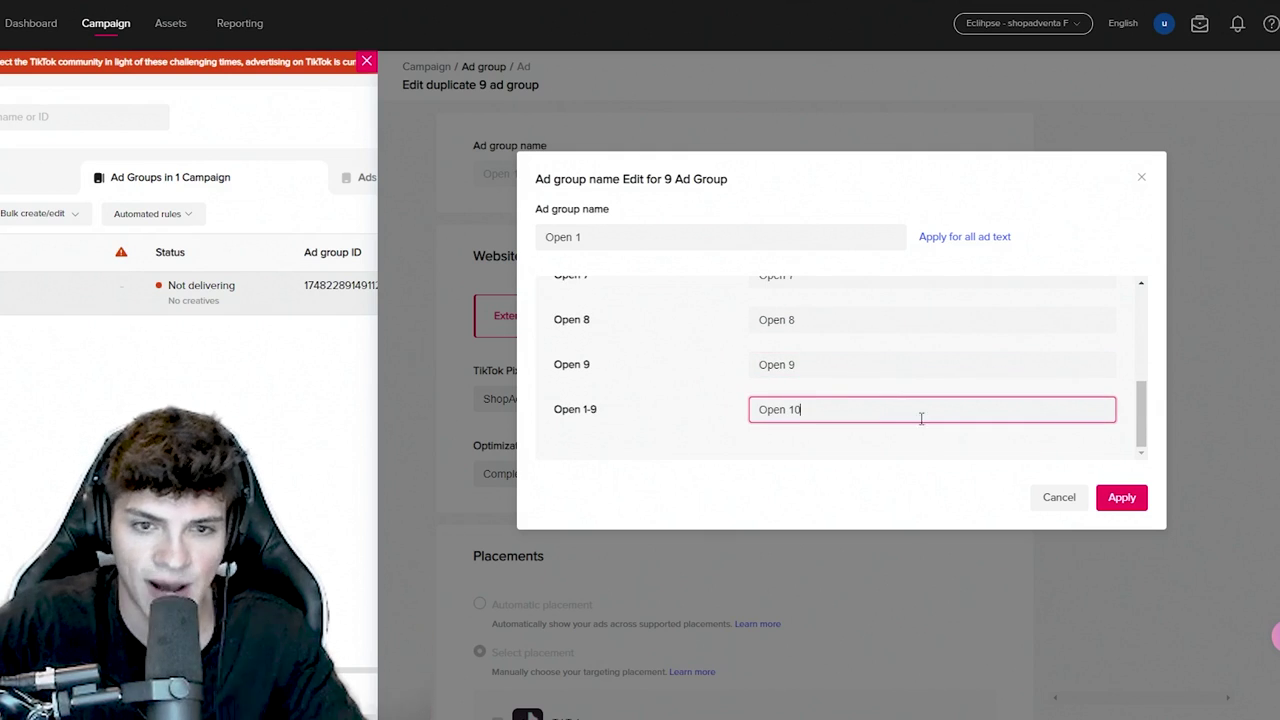
pyautogui.click(1121, 497)
pyautogui.scroll(-10, 1060, 171)
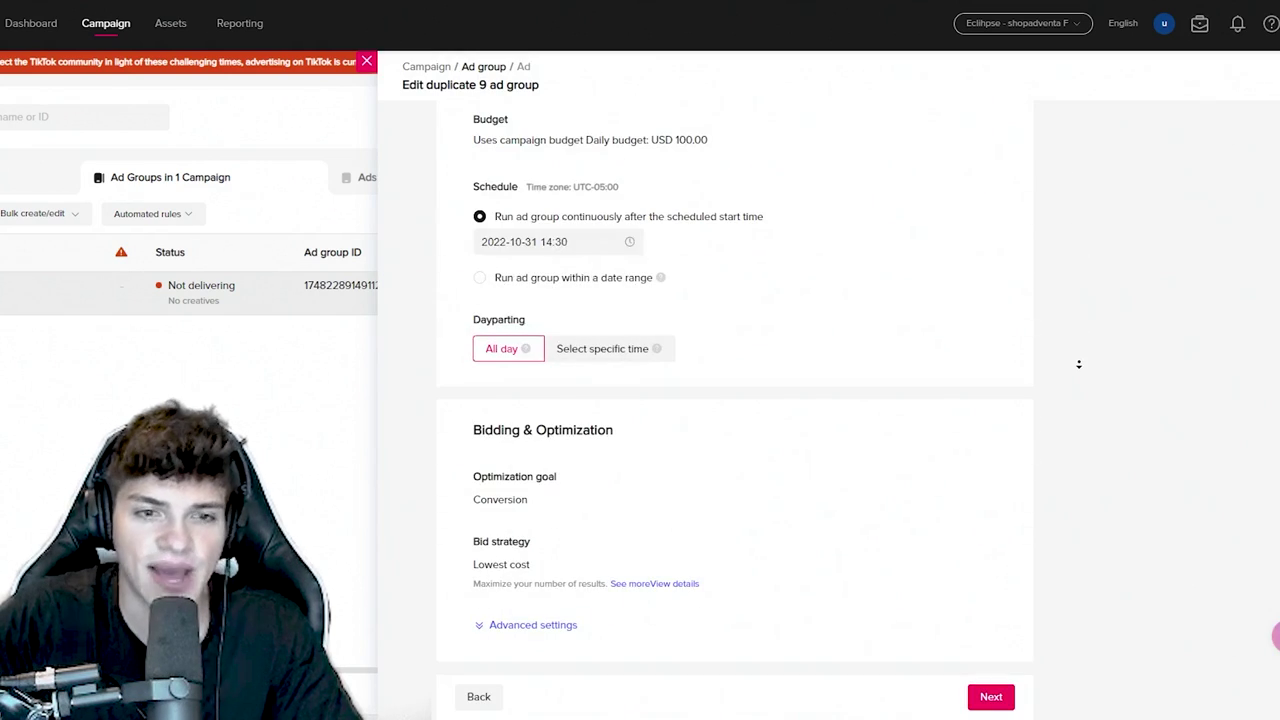
# - Set the duplicated ad groups' schedule start to 2022-11-01 at 00:00
pyautogui.scroll(1, 544, 327)
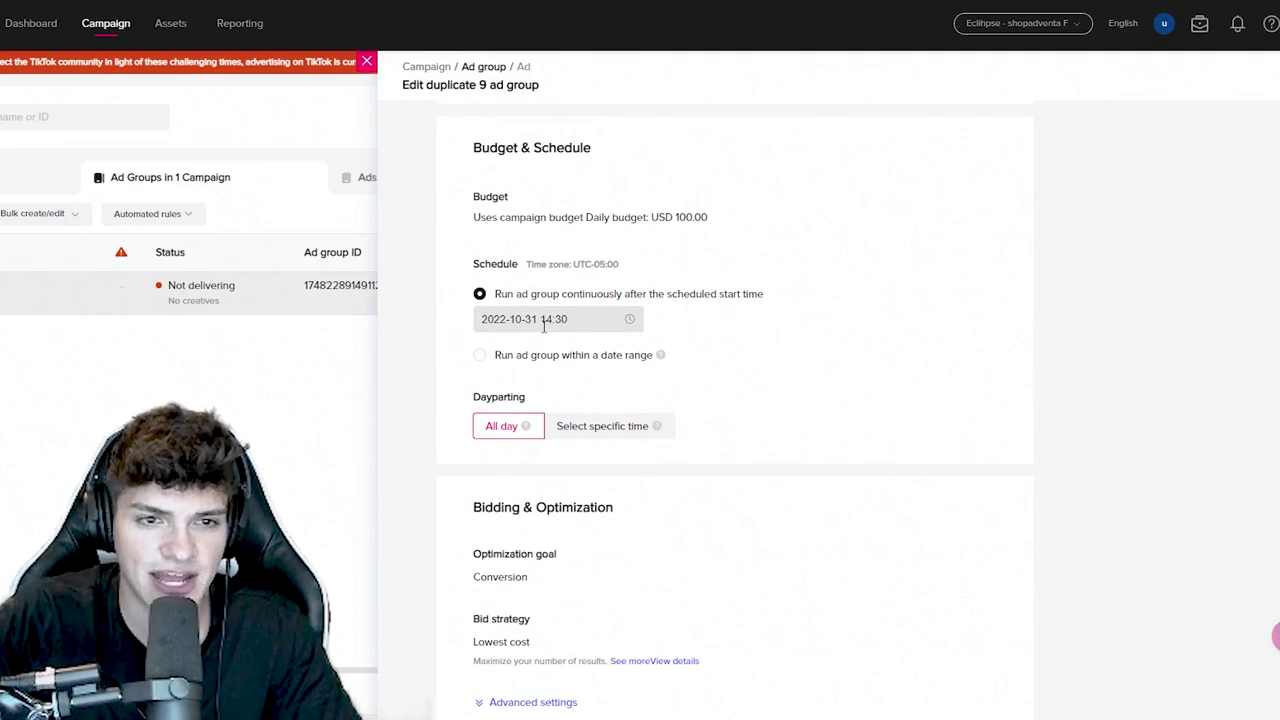
pyautogui.click(544, 327)
pyautogui.click(660, 386)
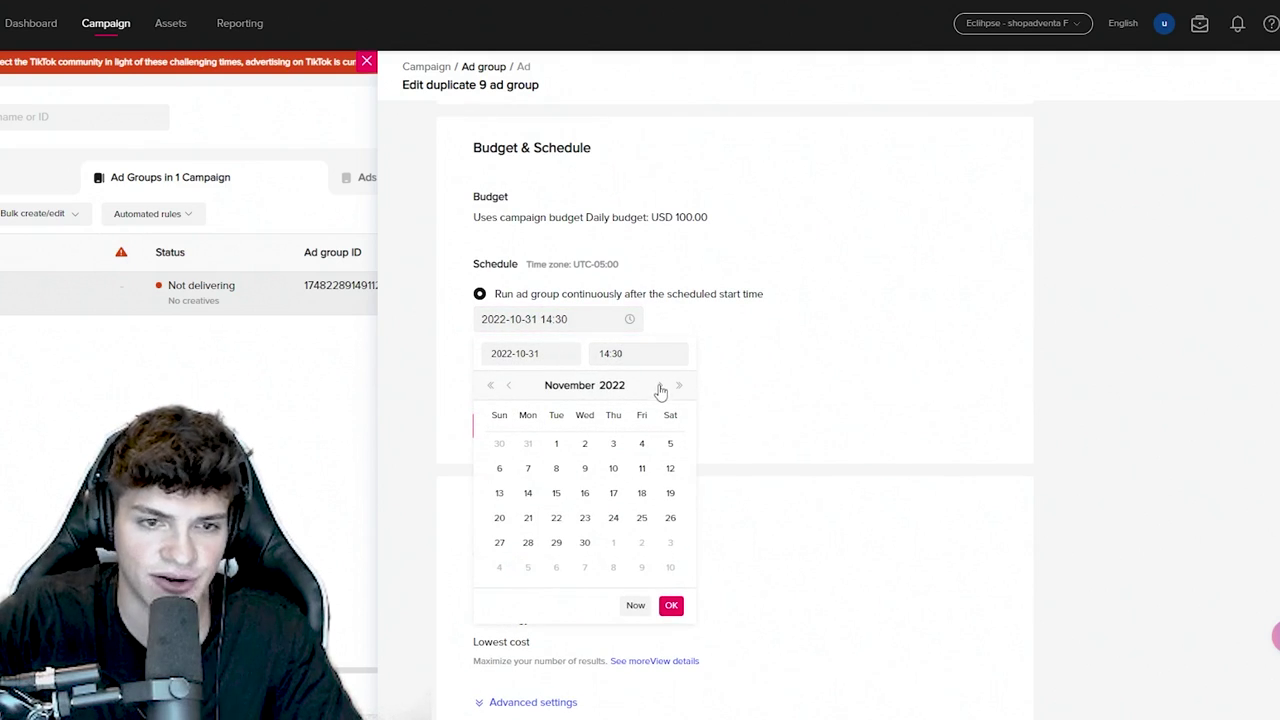
pyautogui.click(556, 443)
pyautogui.click(642, 354)
pyautogui.write('0')
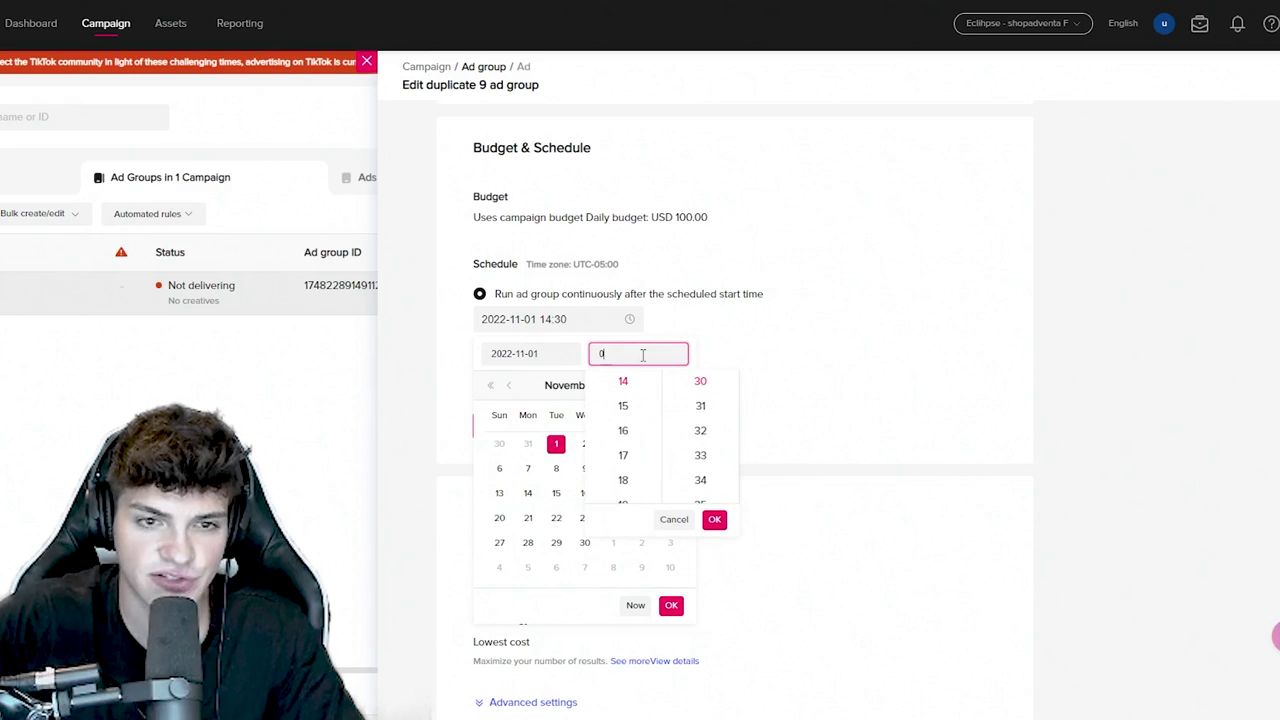
pyautogui.write('0:00')
pyautogui.press('Return')
pyautogui.scroll(-2, 780, 500)
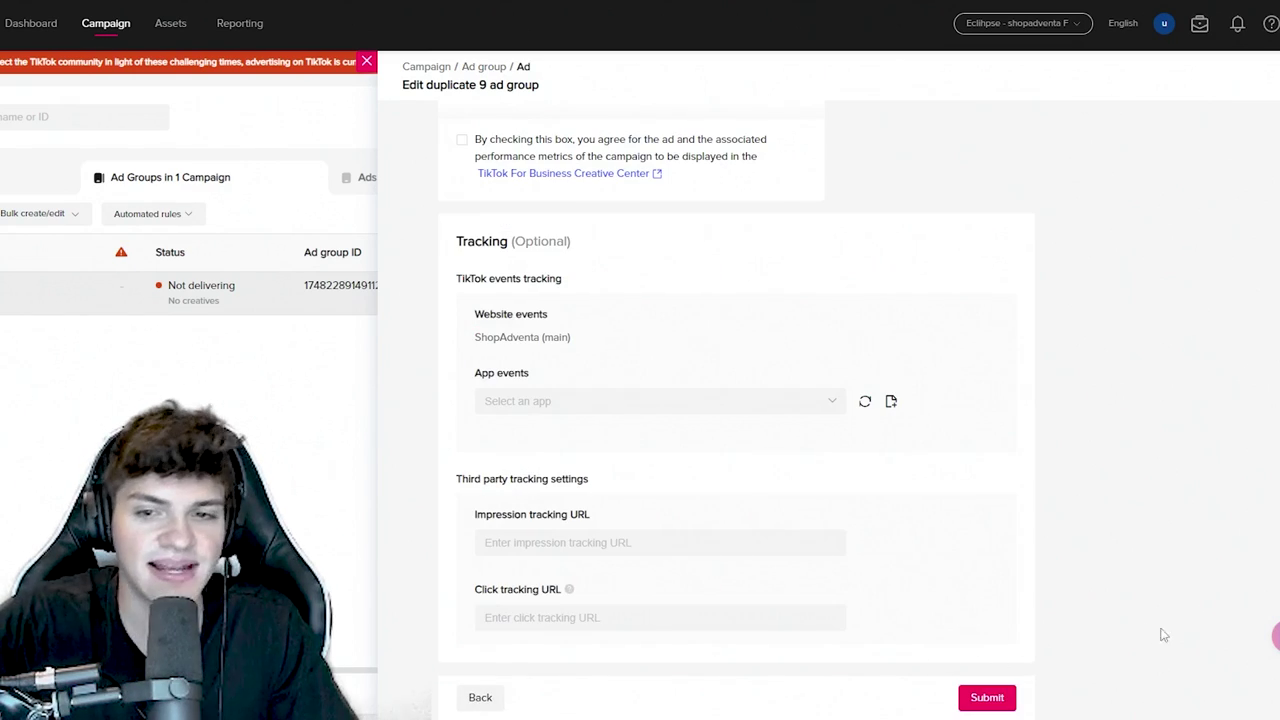
# - Check the three Honey Balm videos in the ad form and submit the duplicated ad groups
pyautogui.scroll(15, 1058, 370)
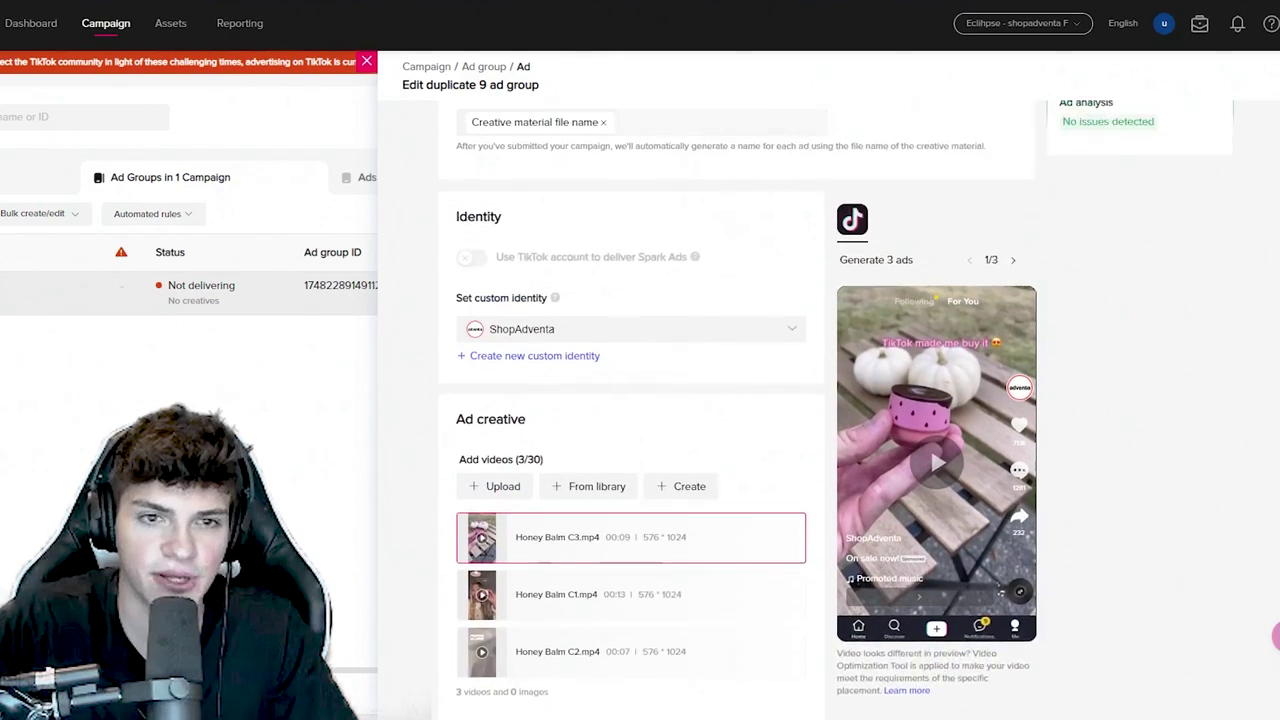
pyautogui.scroll(-1, 1058, 370)
pyautogui.scroll(-4, 1060, 370)
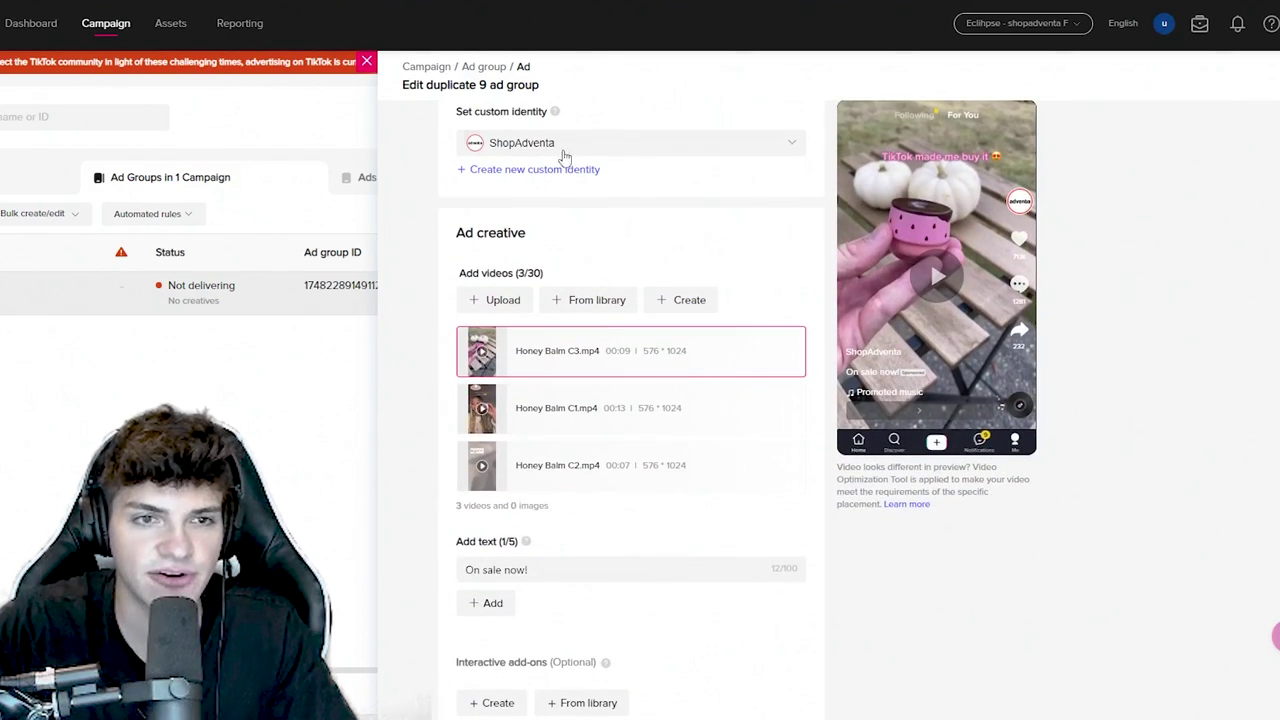
pyautogui.moveTo(533, 372)
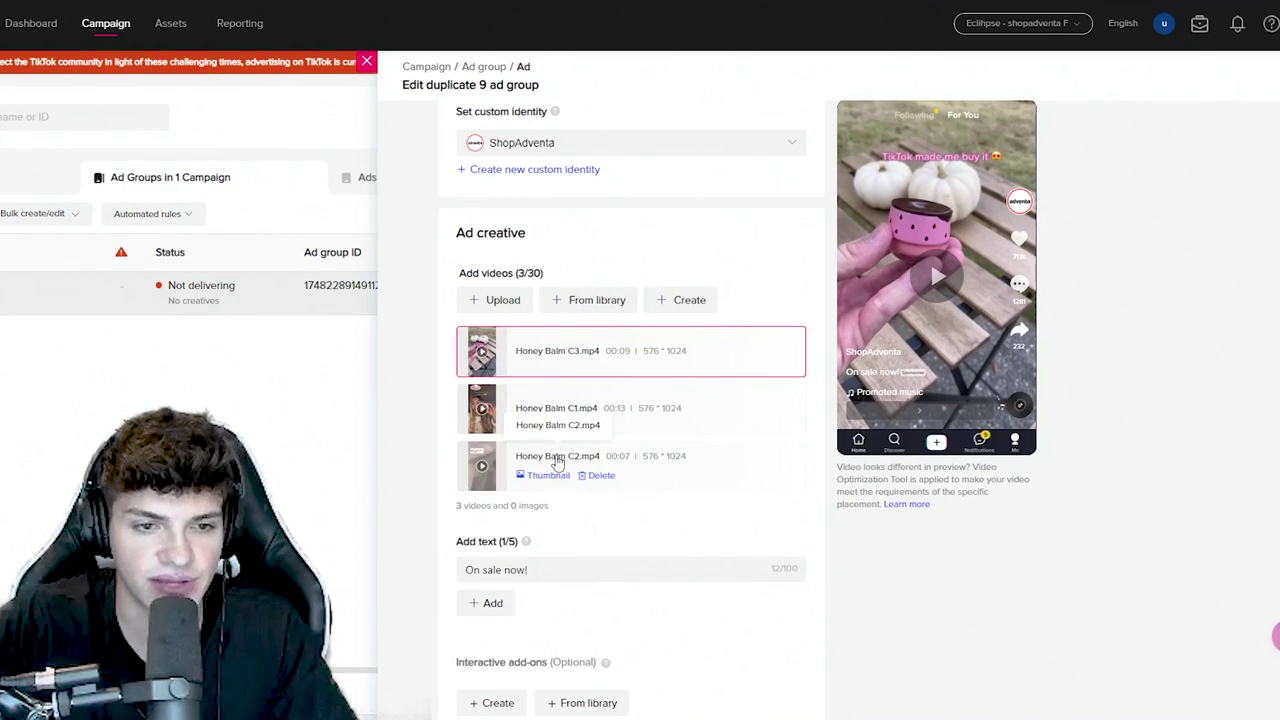
pyautogui.scroll(-4, 560, 555)
pyautogui.scroll(-4, 565, 560)
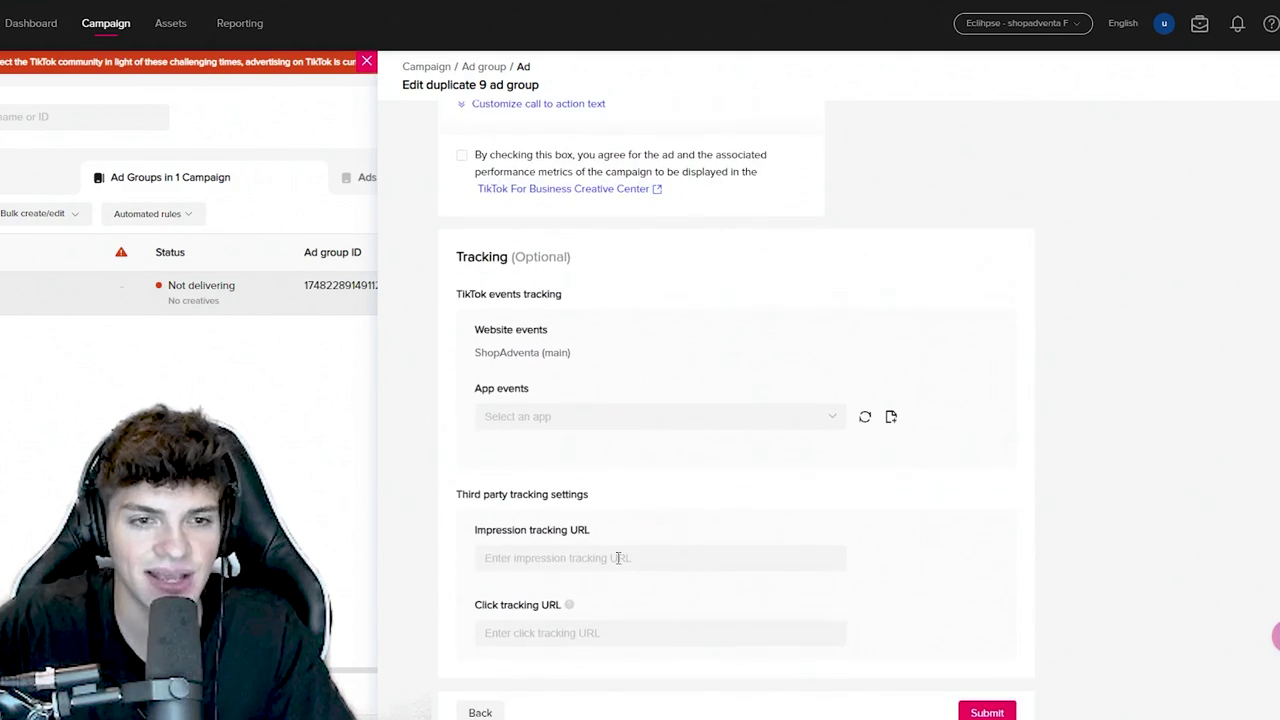
pyautogui.click(996, 700)
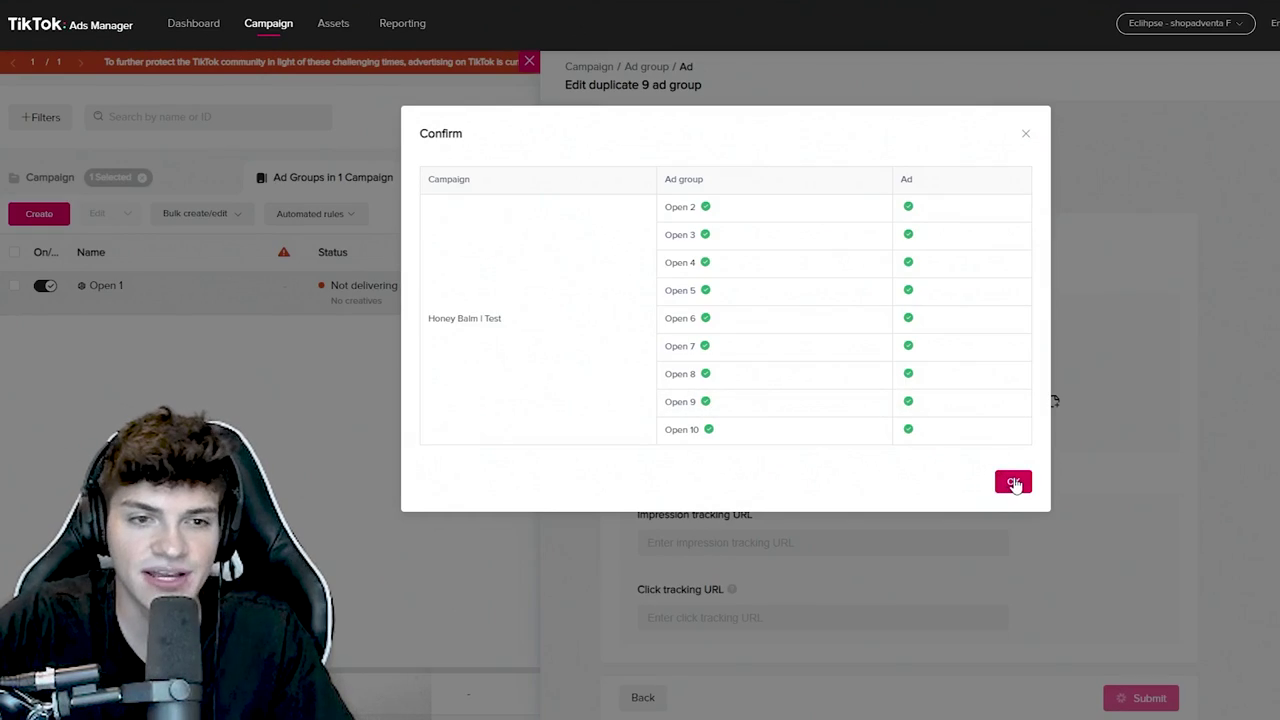
# - Confirm creating the duplicates and reopen the Honey Balm | Test campaign's ad groups
pyautogui.click(1013, 480)
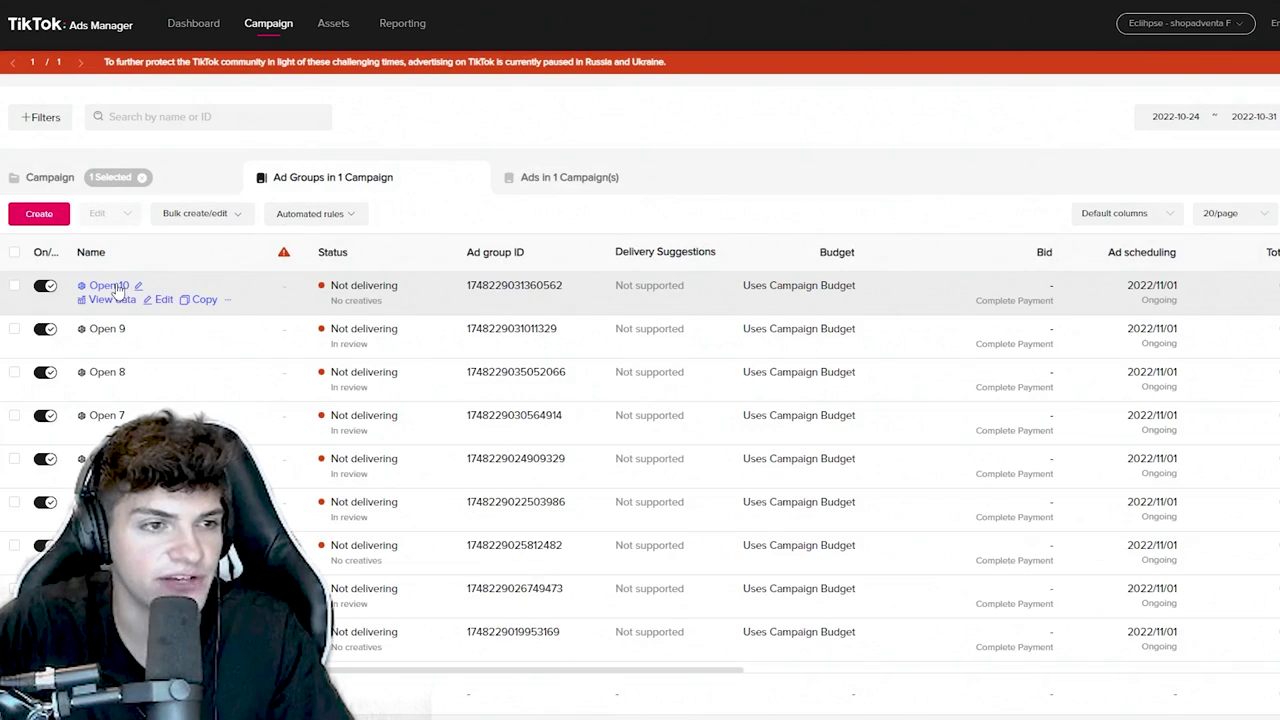
pyautogui.click(183, 178)
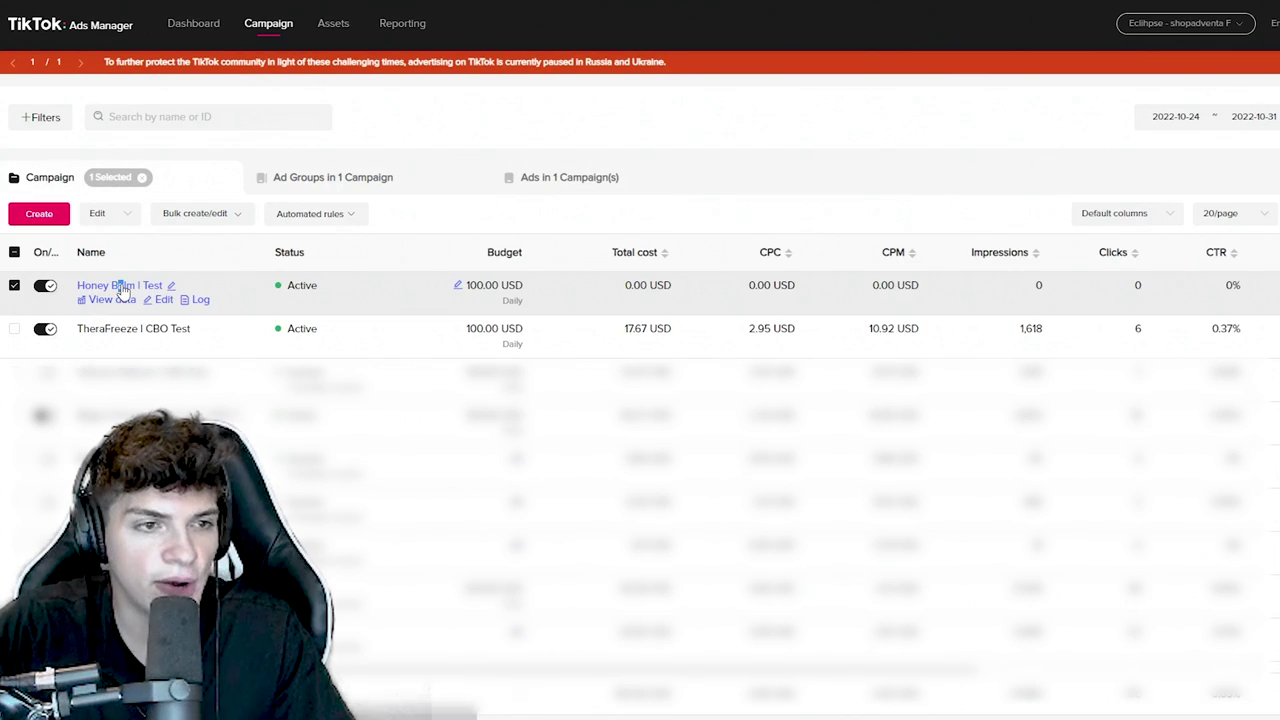
pyautogui.click(120, 286)
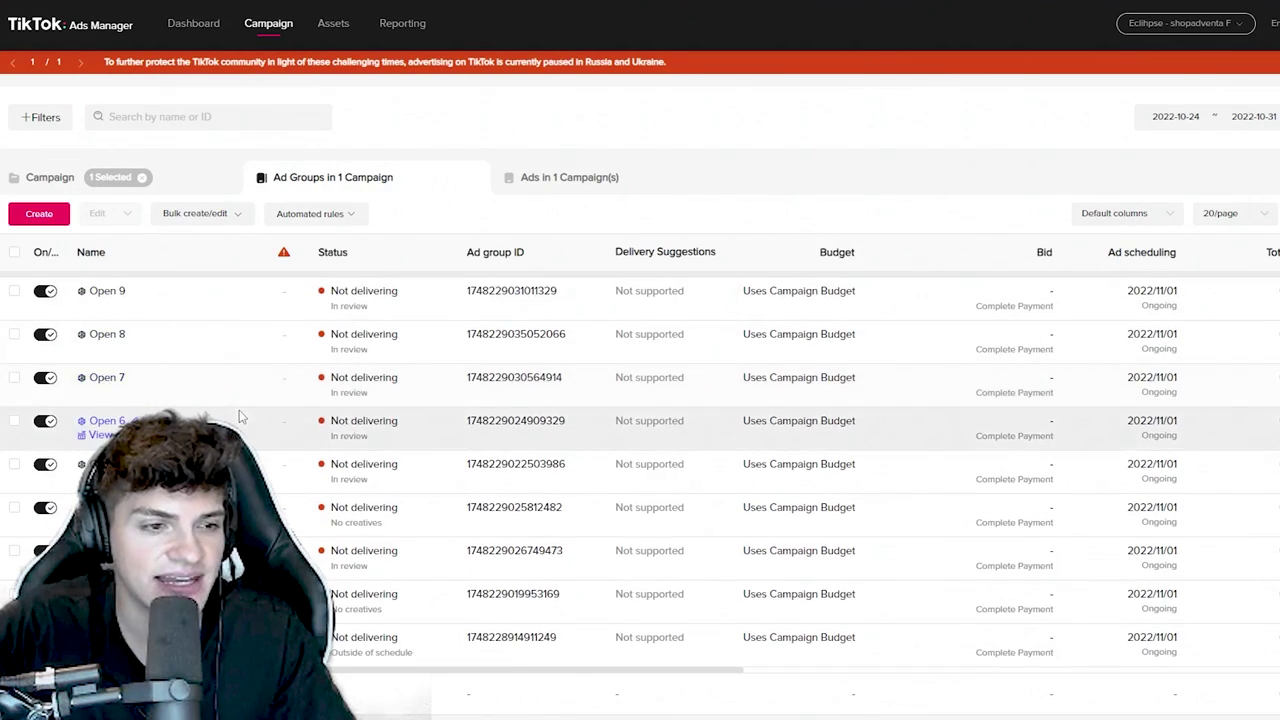
# - Check the ads inside the ad group, return to the ad groups list, and scroll the metrics table
pyautogui.click(106, 286)
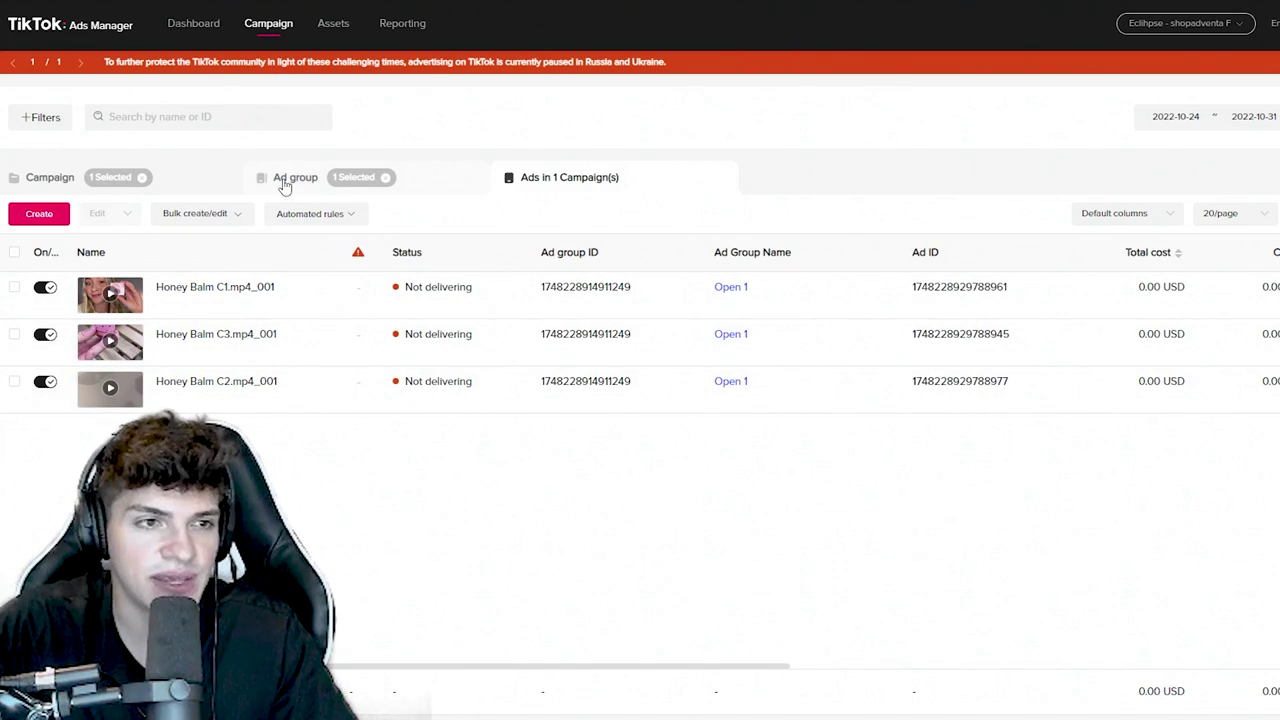
pyautogui.click(284, 185)
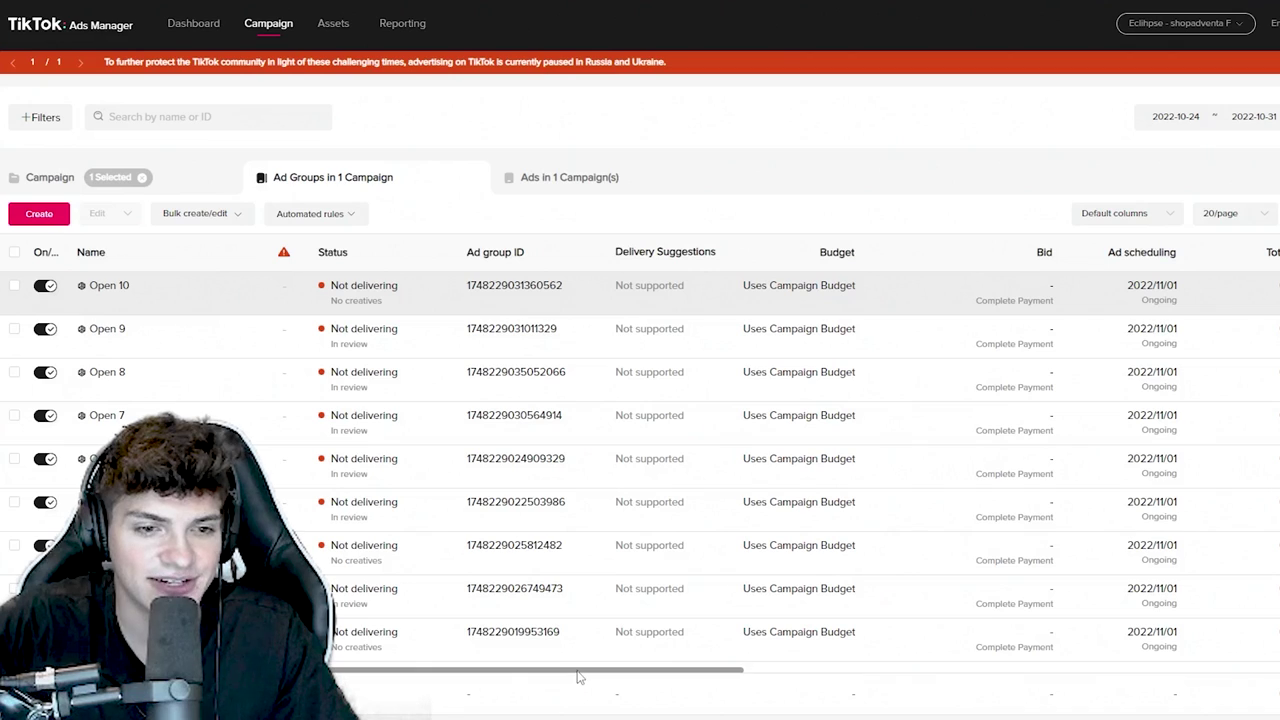
pyautogui.moveTo(576, 674); pyautogui.dragTo(937, 672)
pyautogui.moveTo(808, 697); pyautogui.dragTo(752, 706)
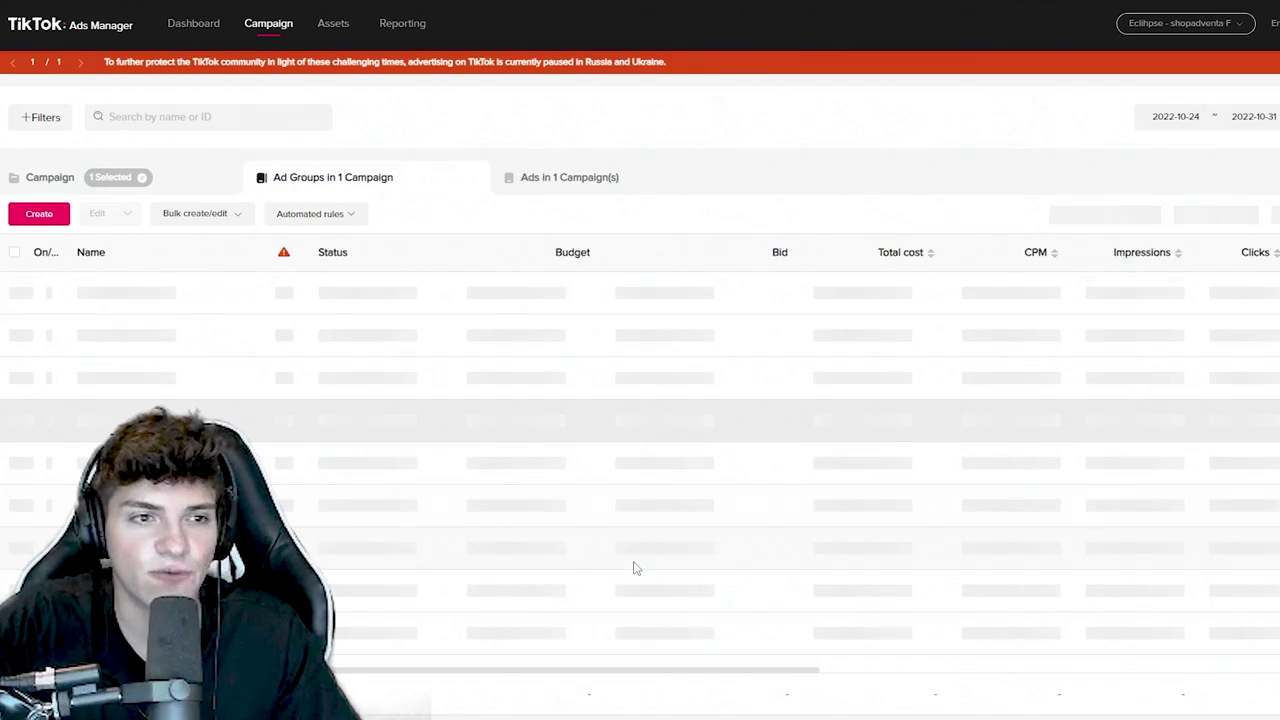
# - Highlight the total CPM of 10.11 USD and CPC of 2.26 USD, then widen Total Add to Cart
pyautogui.hscroll(3, 862, 684)
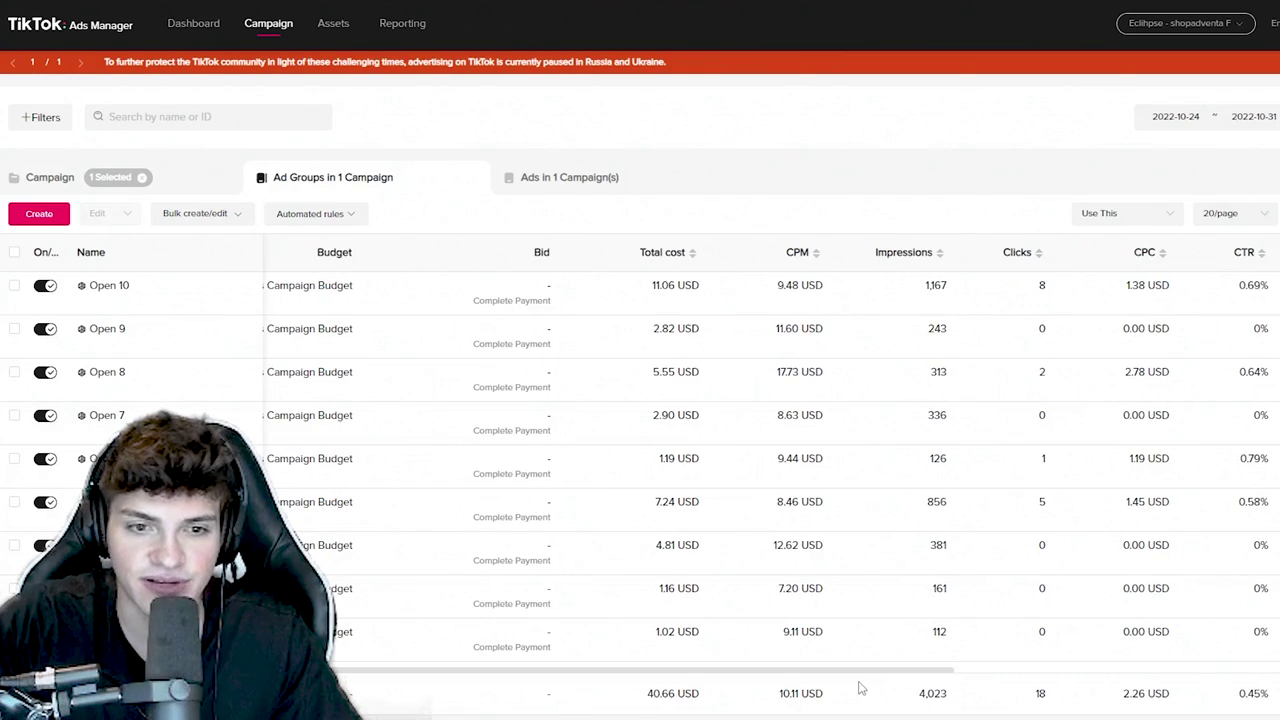
pyautogui.hscroll(4, 980, 686)
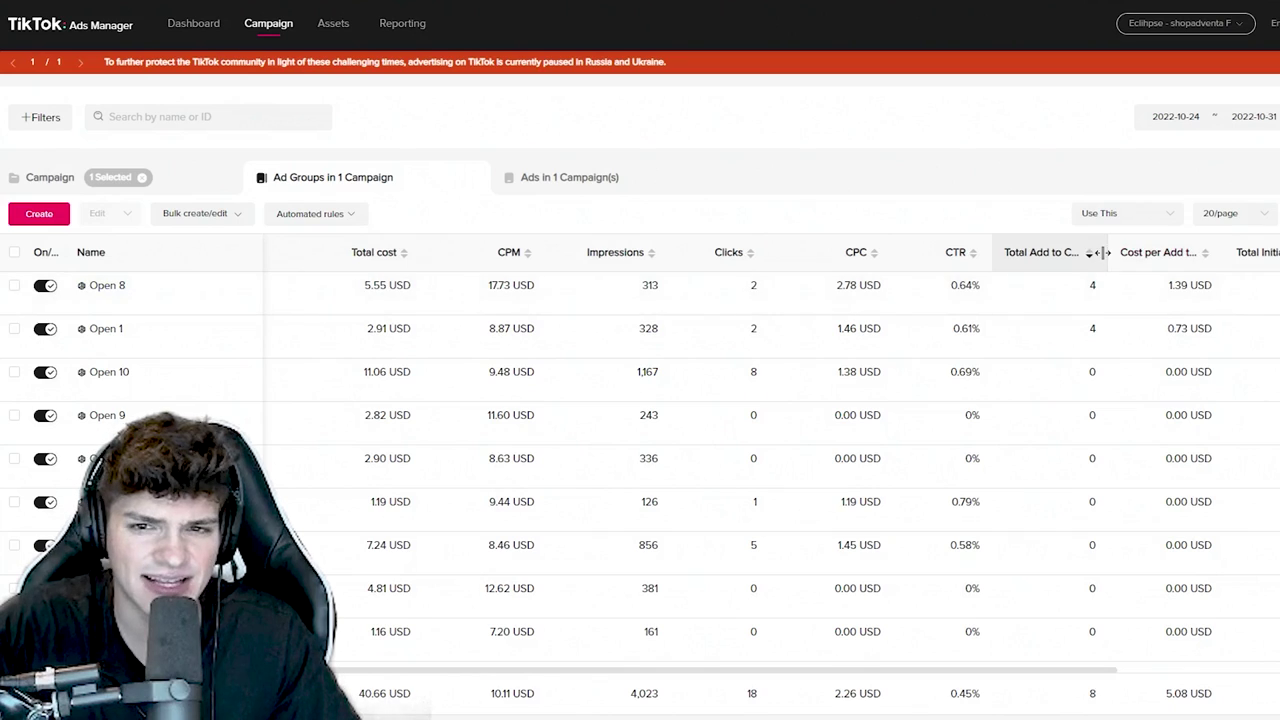
pyautogui.moveTo(535, 693); pyautogui.dragTo(489, 698)
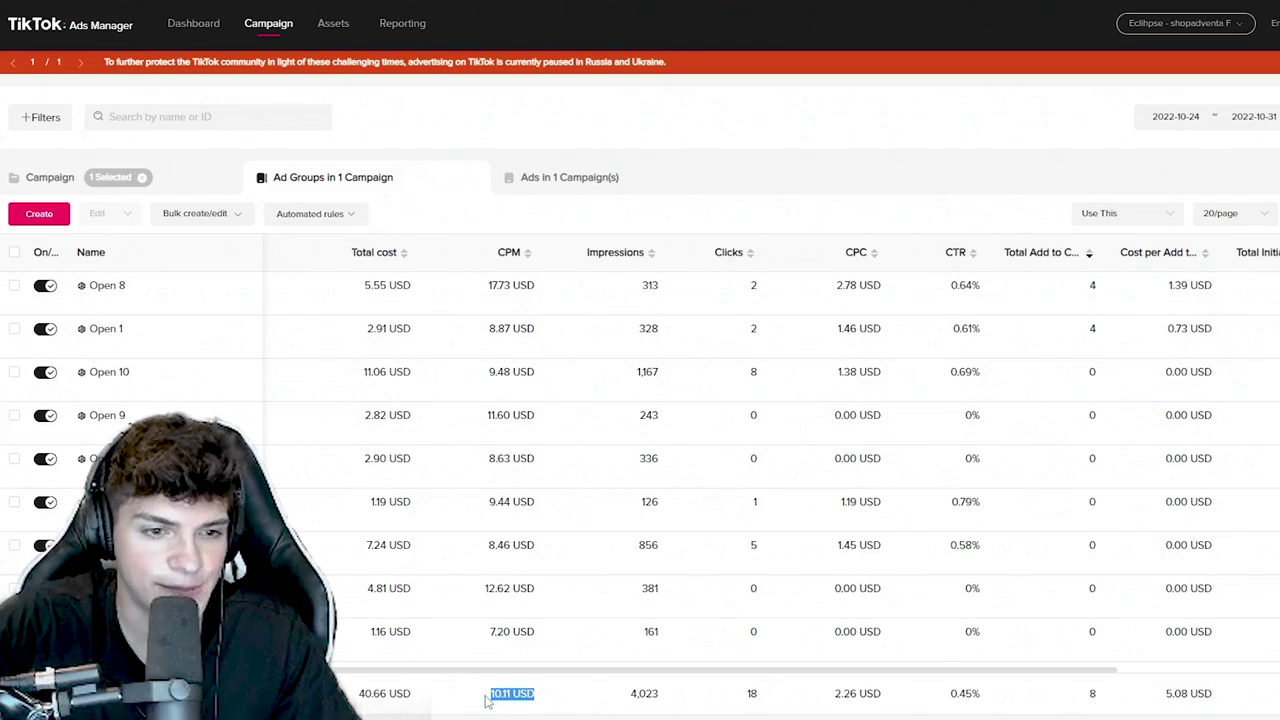
pyautogui.moveTo(881, 694); pyautogui.dragTo(843, 700)
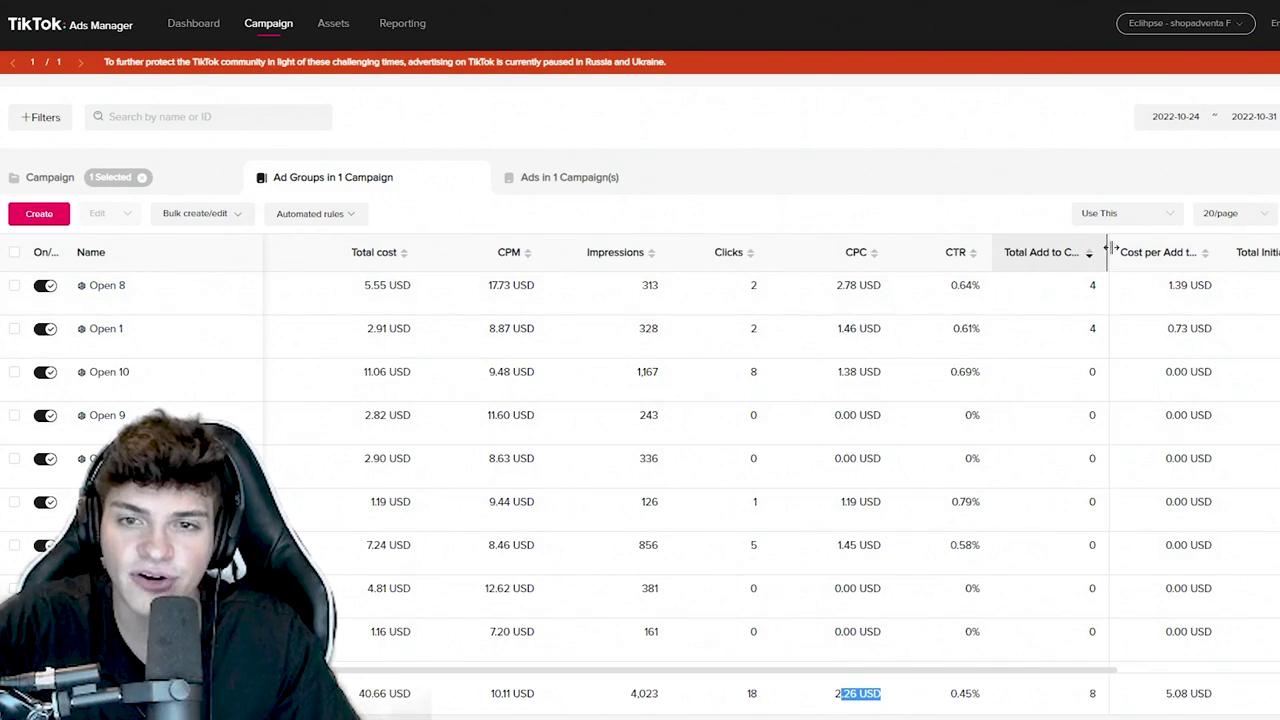
pyautogui.moveTo(1108, 250); pyautogui.dragTo(1146, 252)
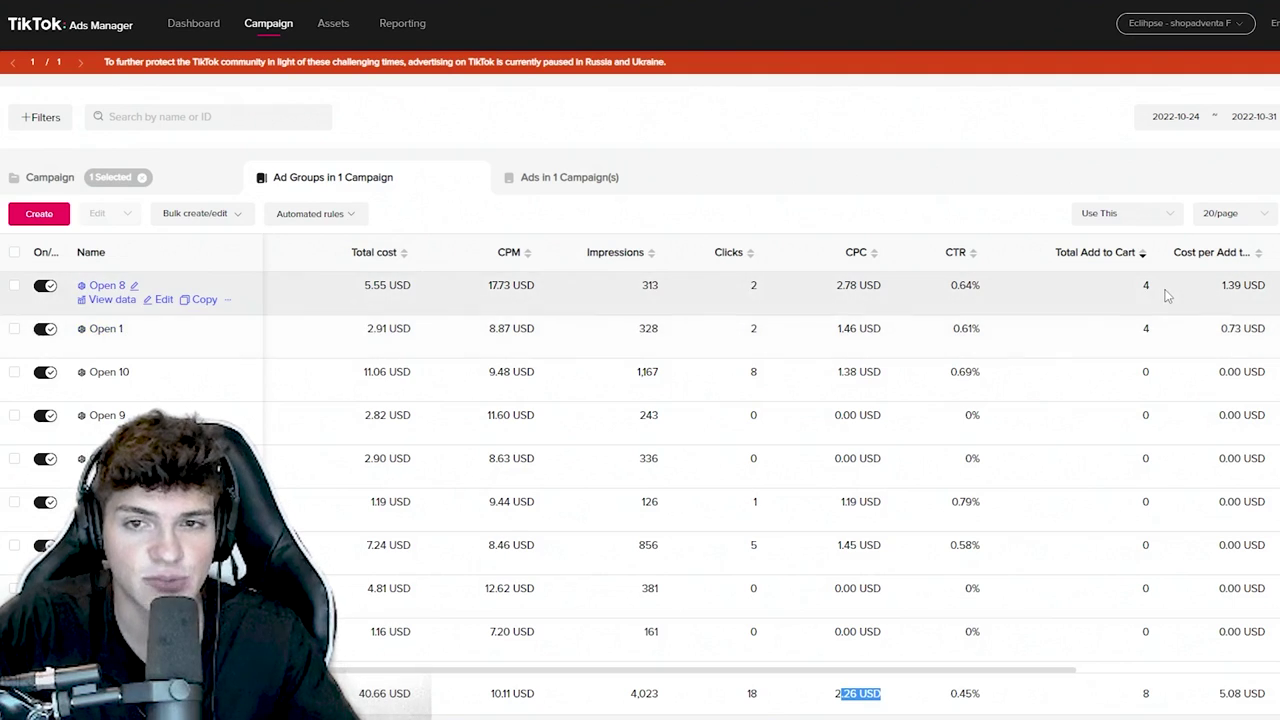
# - Compare ad group costs: Open 8 CPC 2.78 and CPM 17.73 USD, Open 1 CPM 8.87, another 7.20 USD
pyautogui.doubleClick(858, 285)
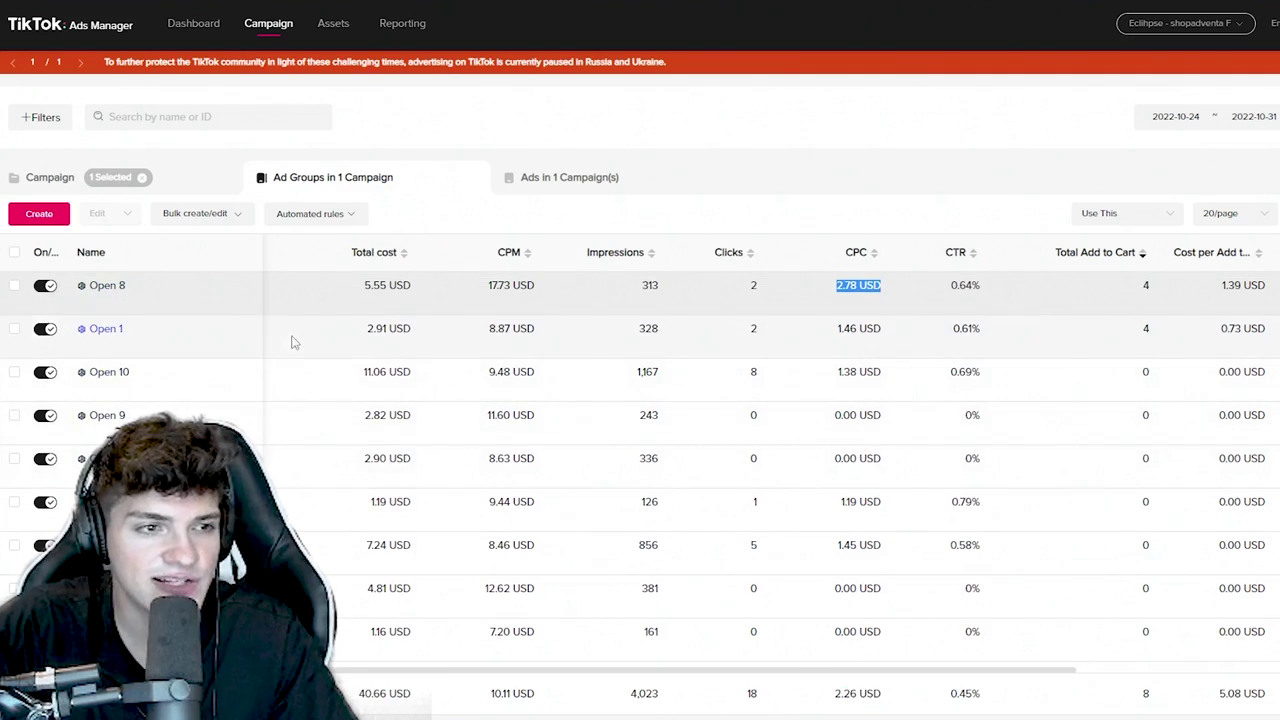
pyautogui.scroll(-1, 150, 463)
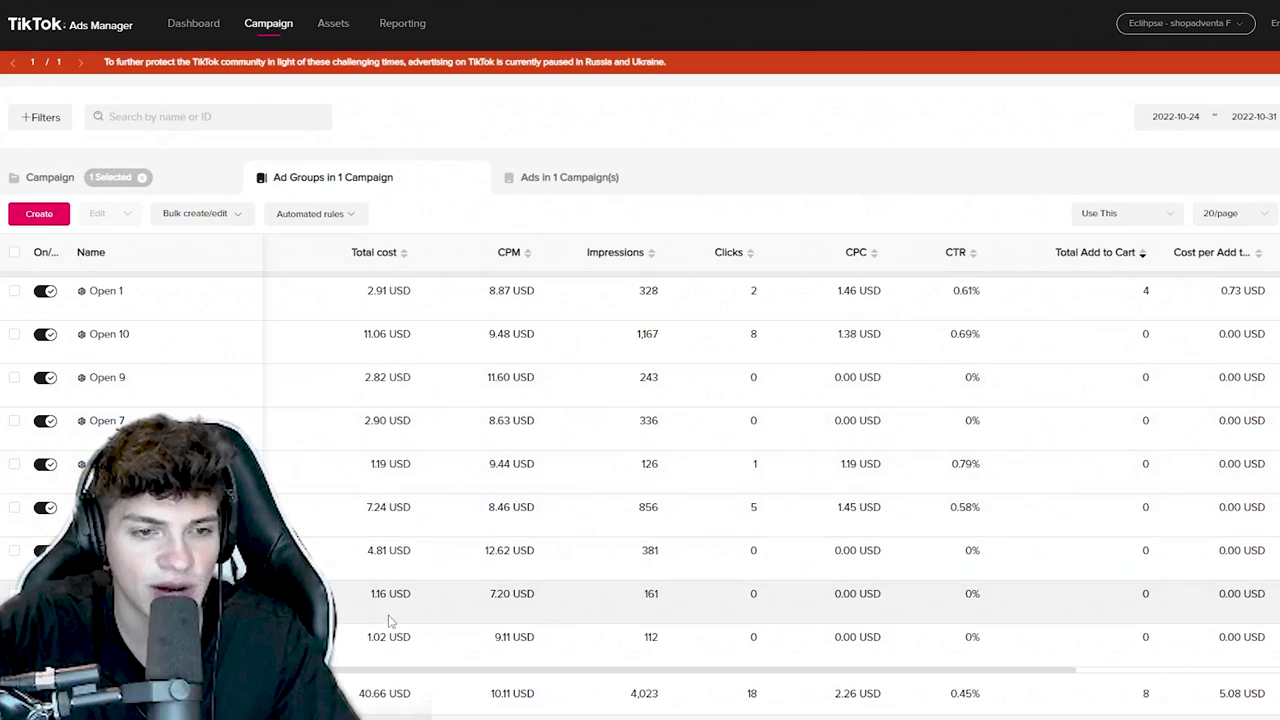
pyautogui.scroll(1, 517, 641)
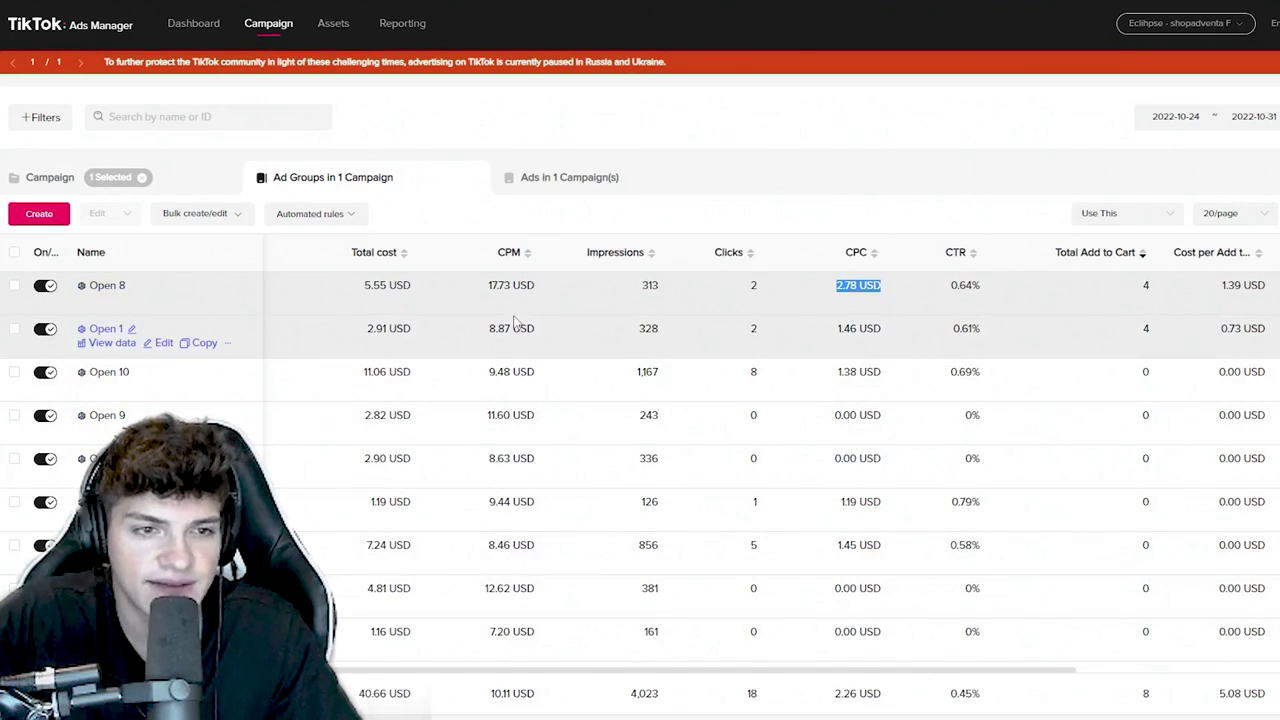
pyautogui.moveTo(538, 285); pyautogui.dragTo(490, 289)
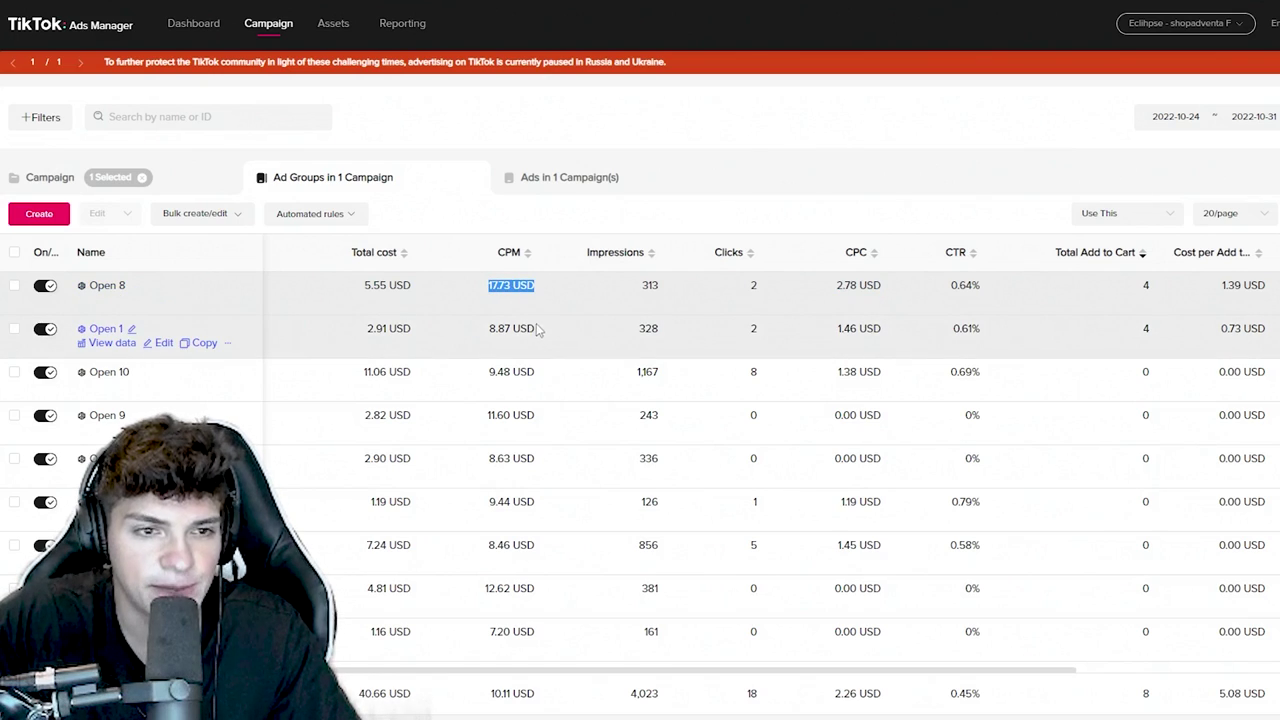
pyautogui.moveTo(540, 330); pyautogui.dragTo(488, 331)
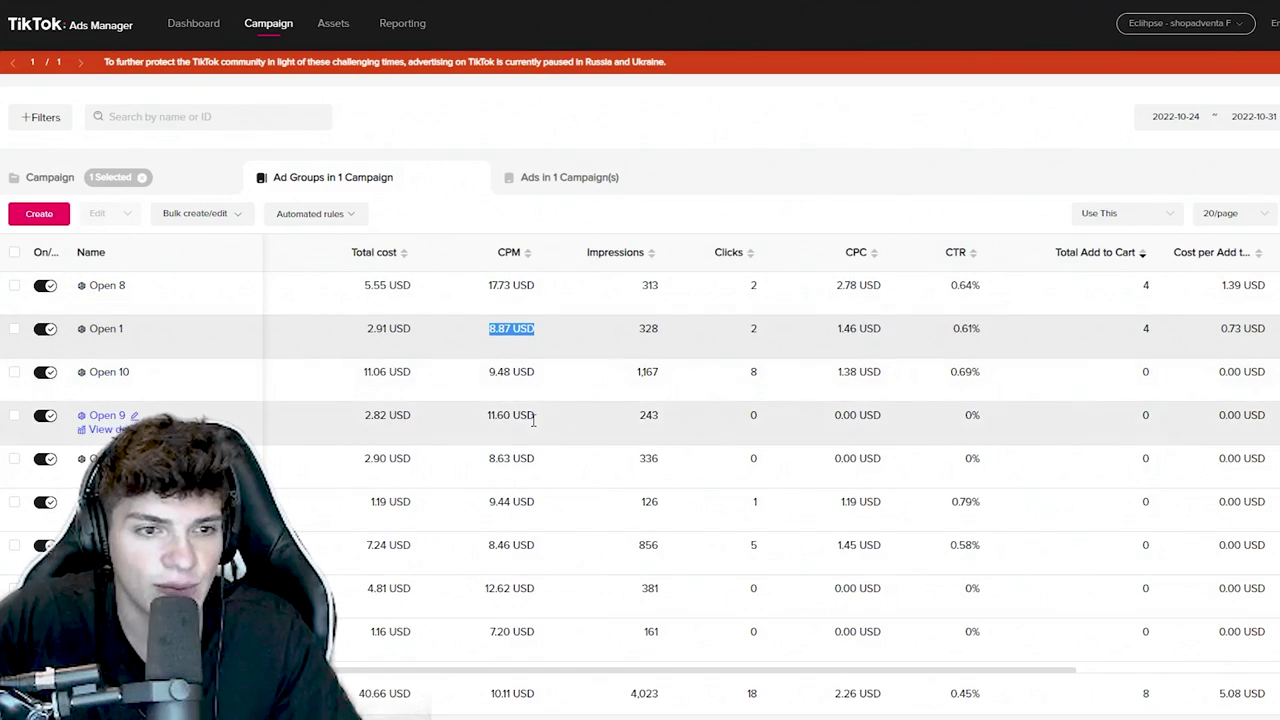
pyautogui.moveTo(537, 415); pyautogui.dragTo(489, 416)
pyautogui.scroll(-1, 537, 593)
pyautogui.moveTo(537, 593); pyautogui.dragTo(490, 595)
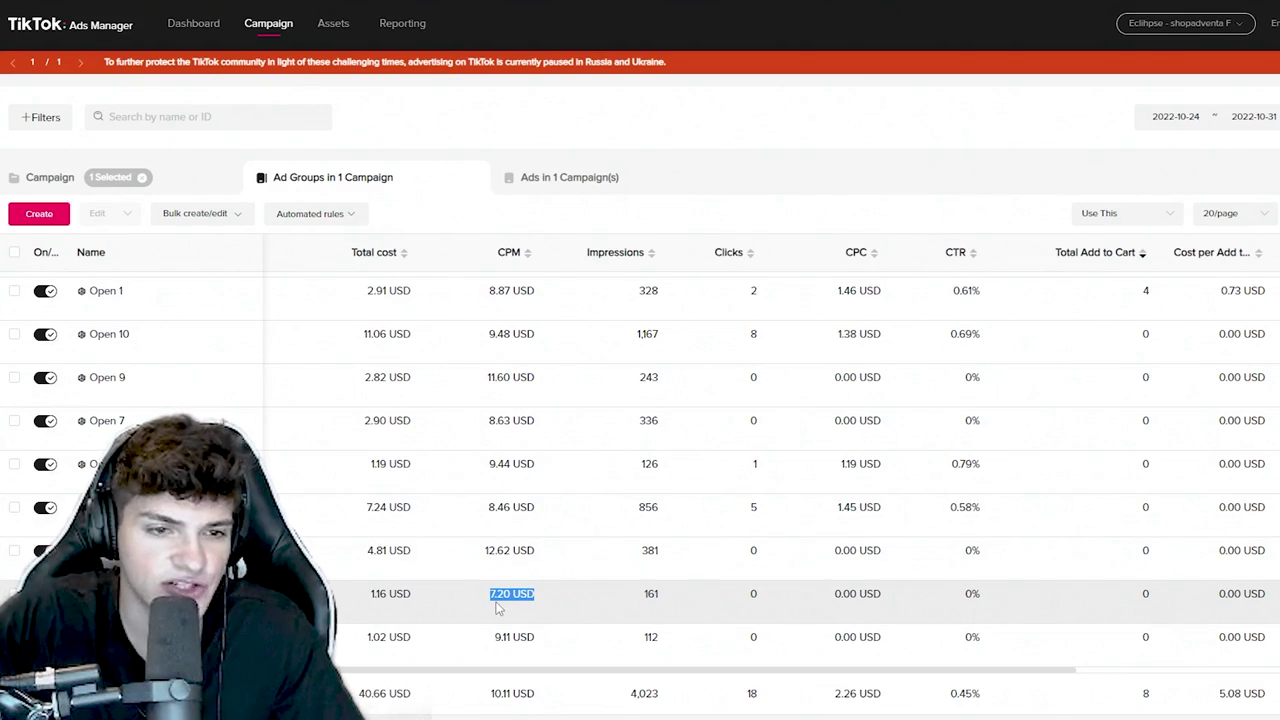
pyautogui.scroll(1, 497, 608)
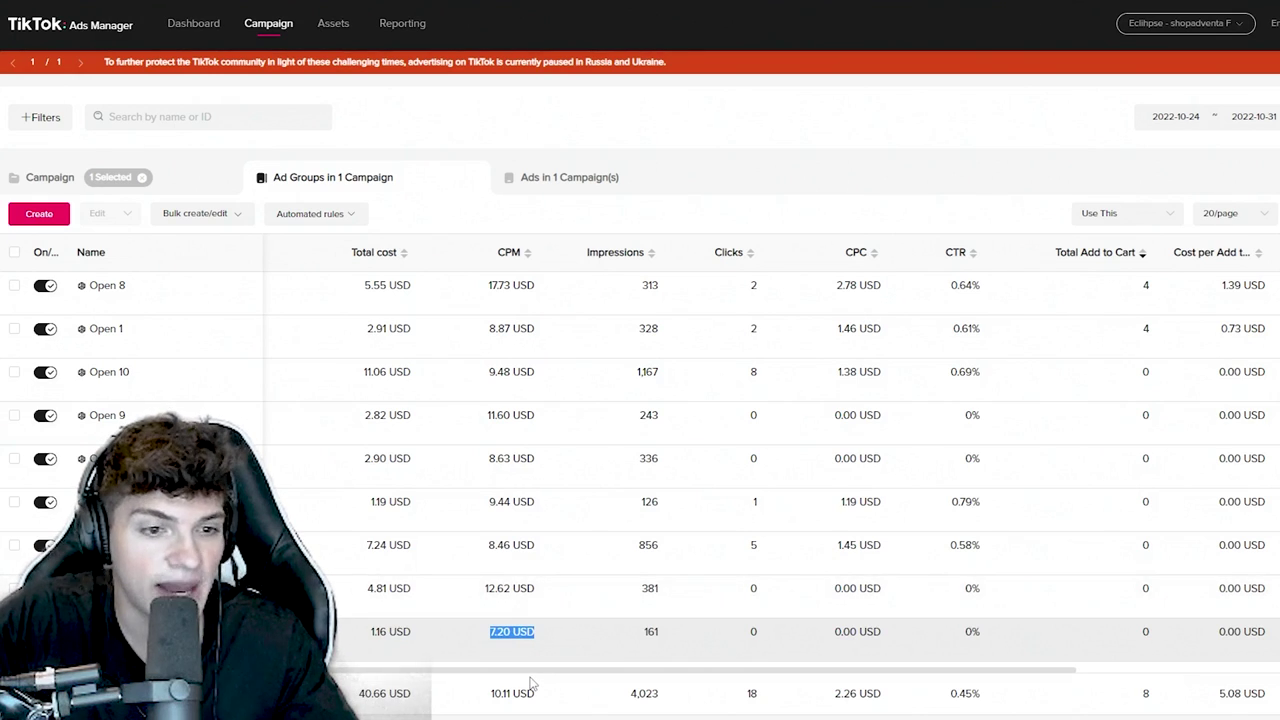
pyautogui.moveTo(531, 668); pyautogui.dragTo(276, 668)
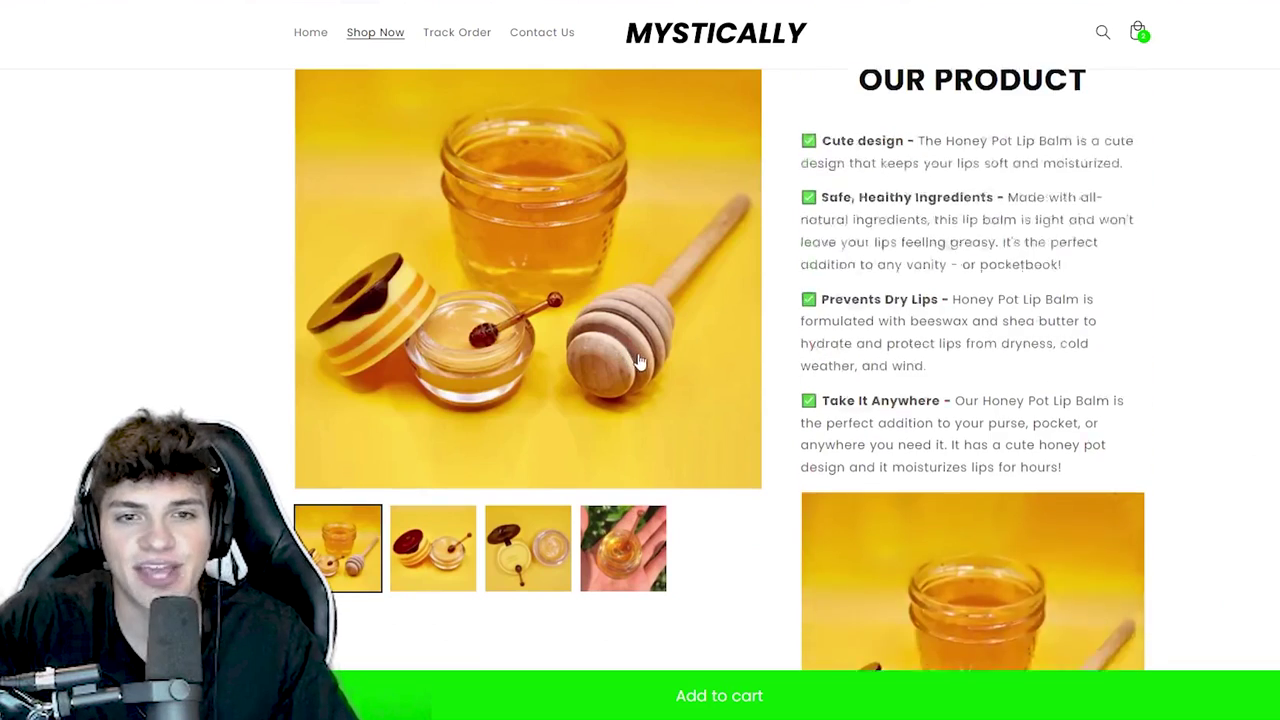
pyautogui.scroll(10, 671, 384)
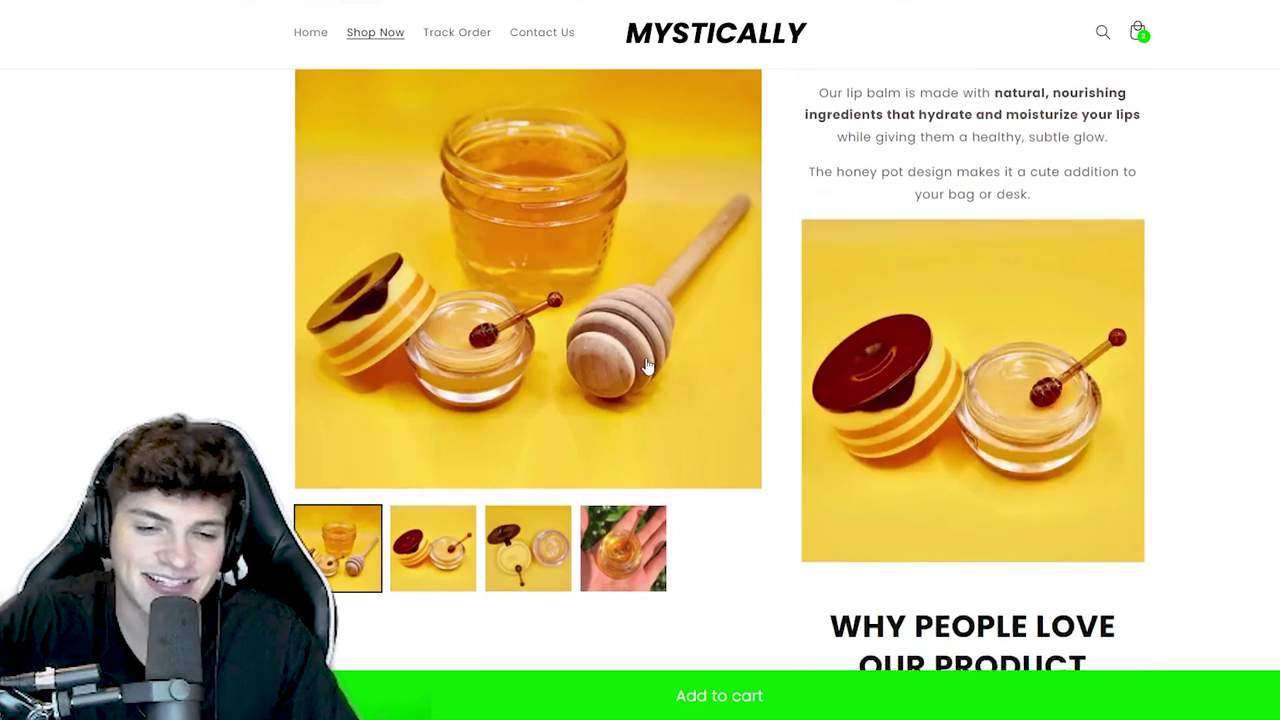